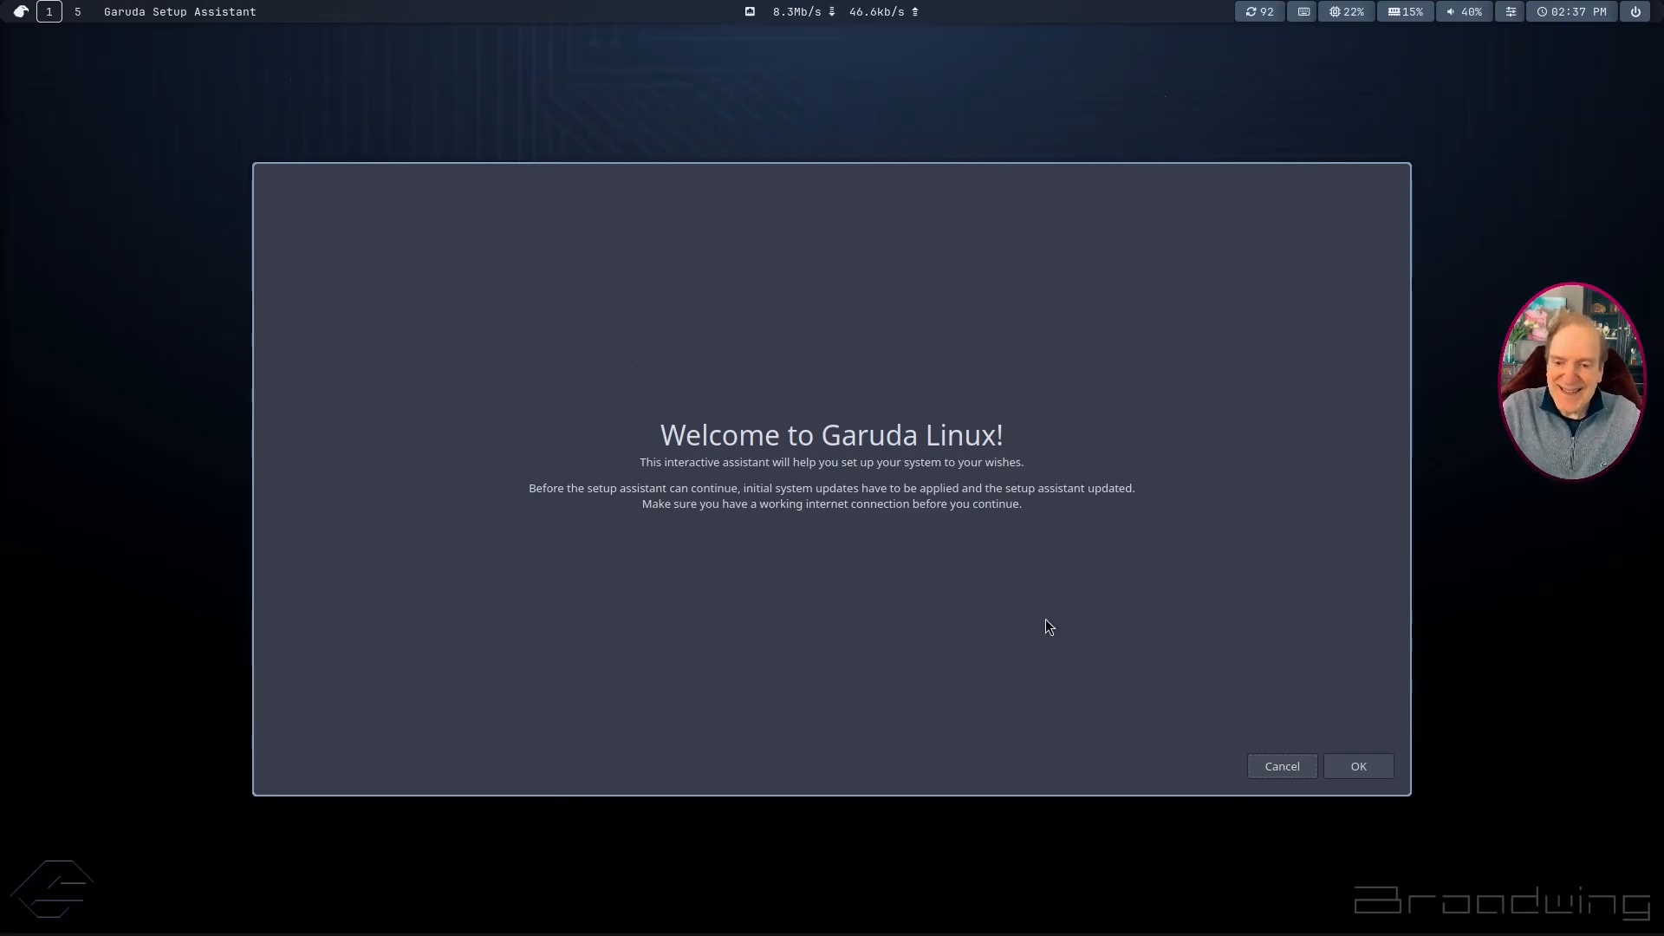
Step: Accept the welcome dialog and enter the sudo password to start the initial system update
click(1354, 763)
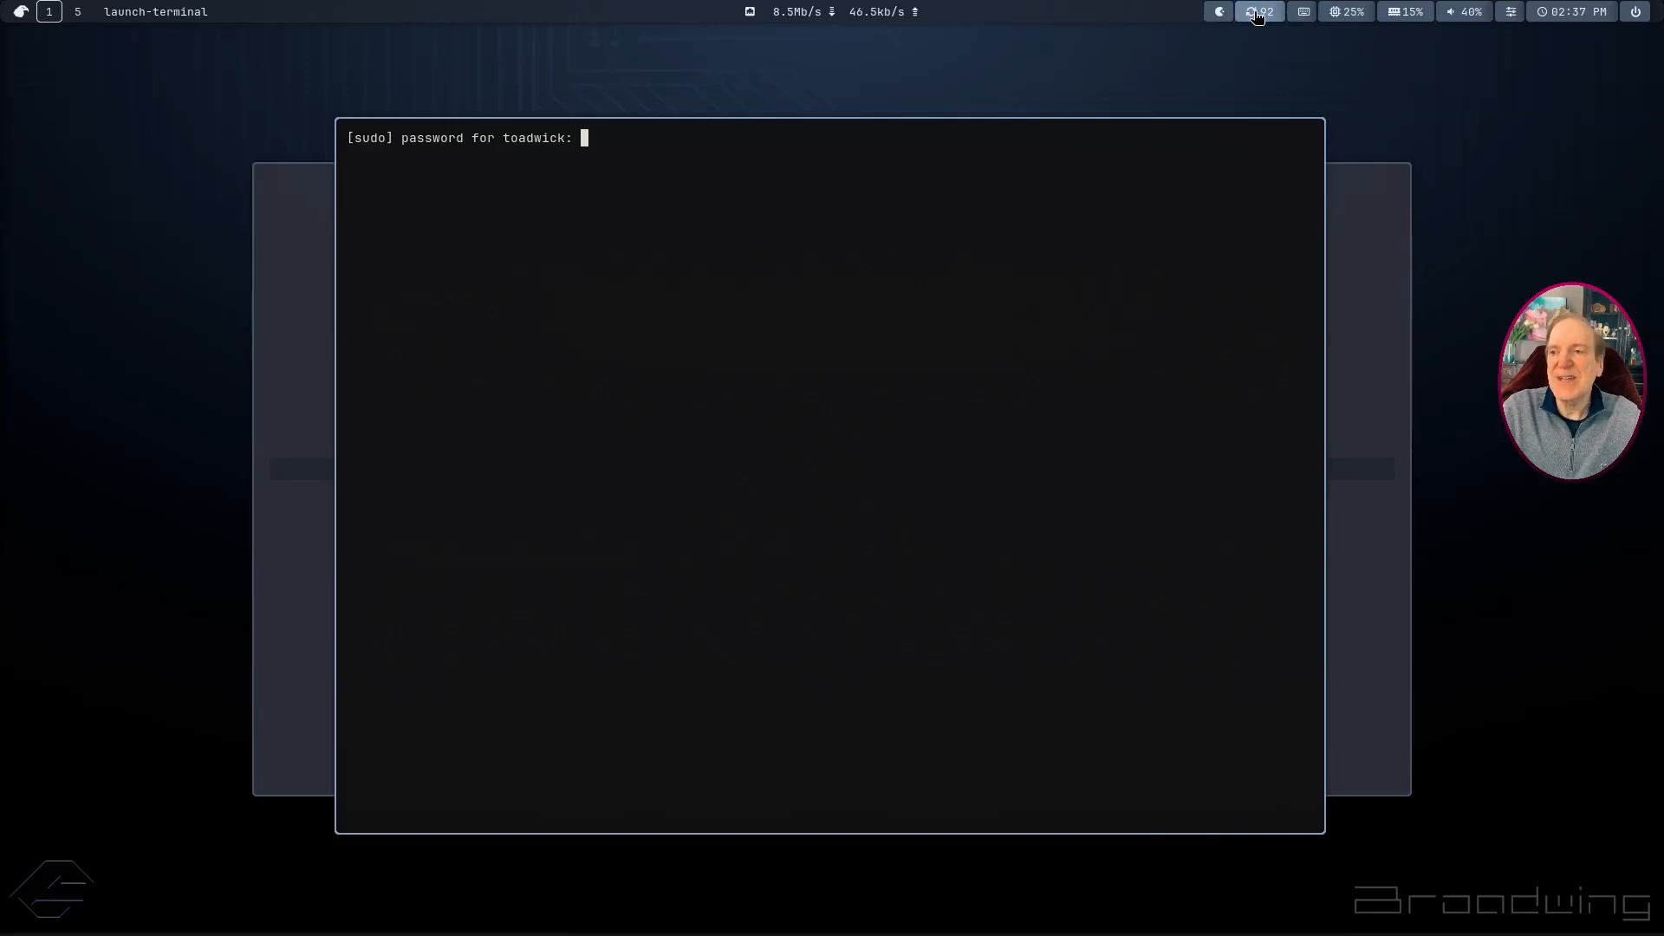
mouse_move(1258, 17)
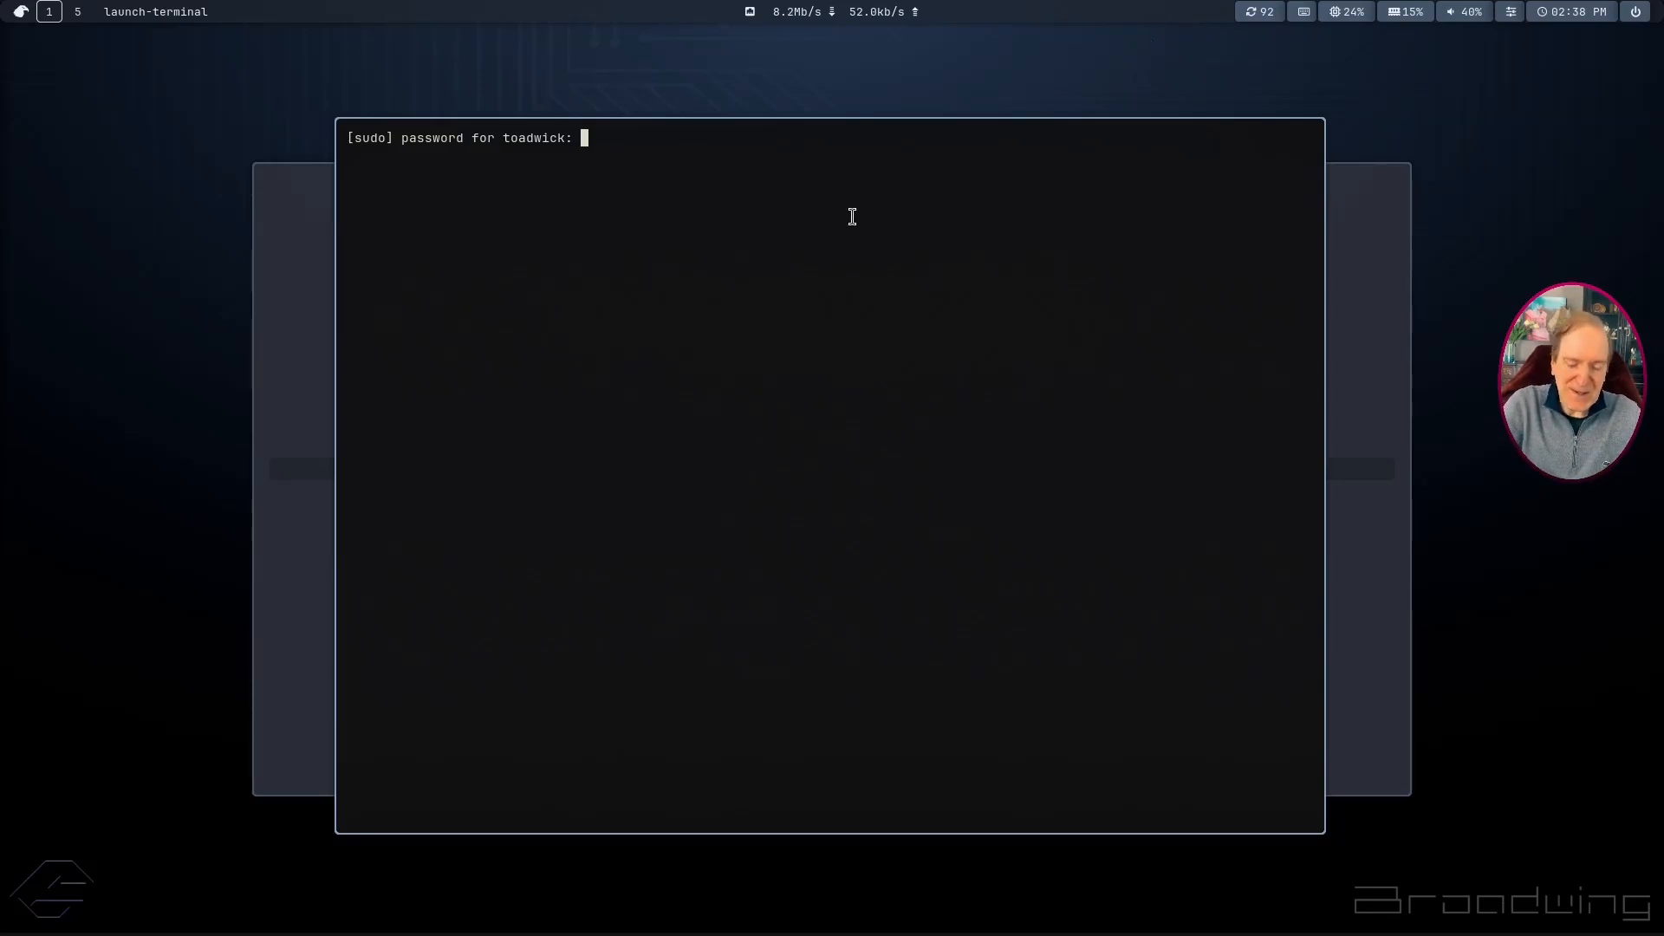
text(*******)
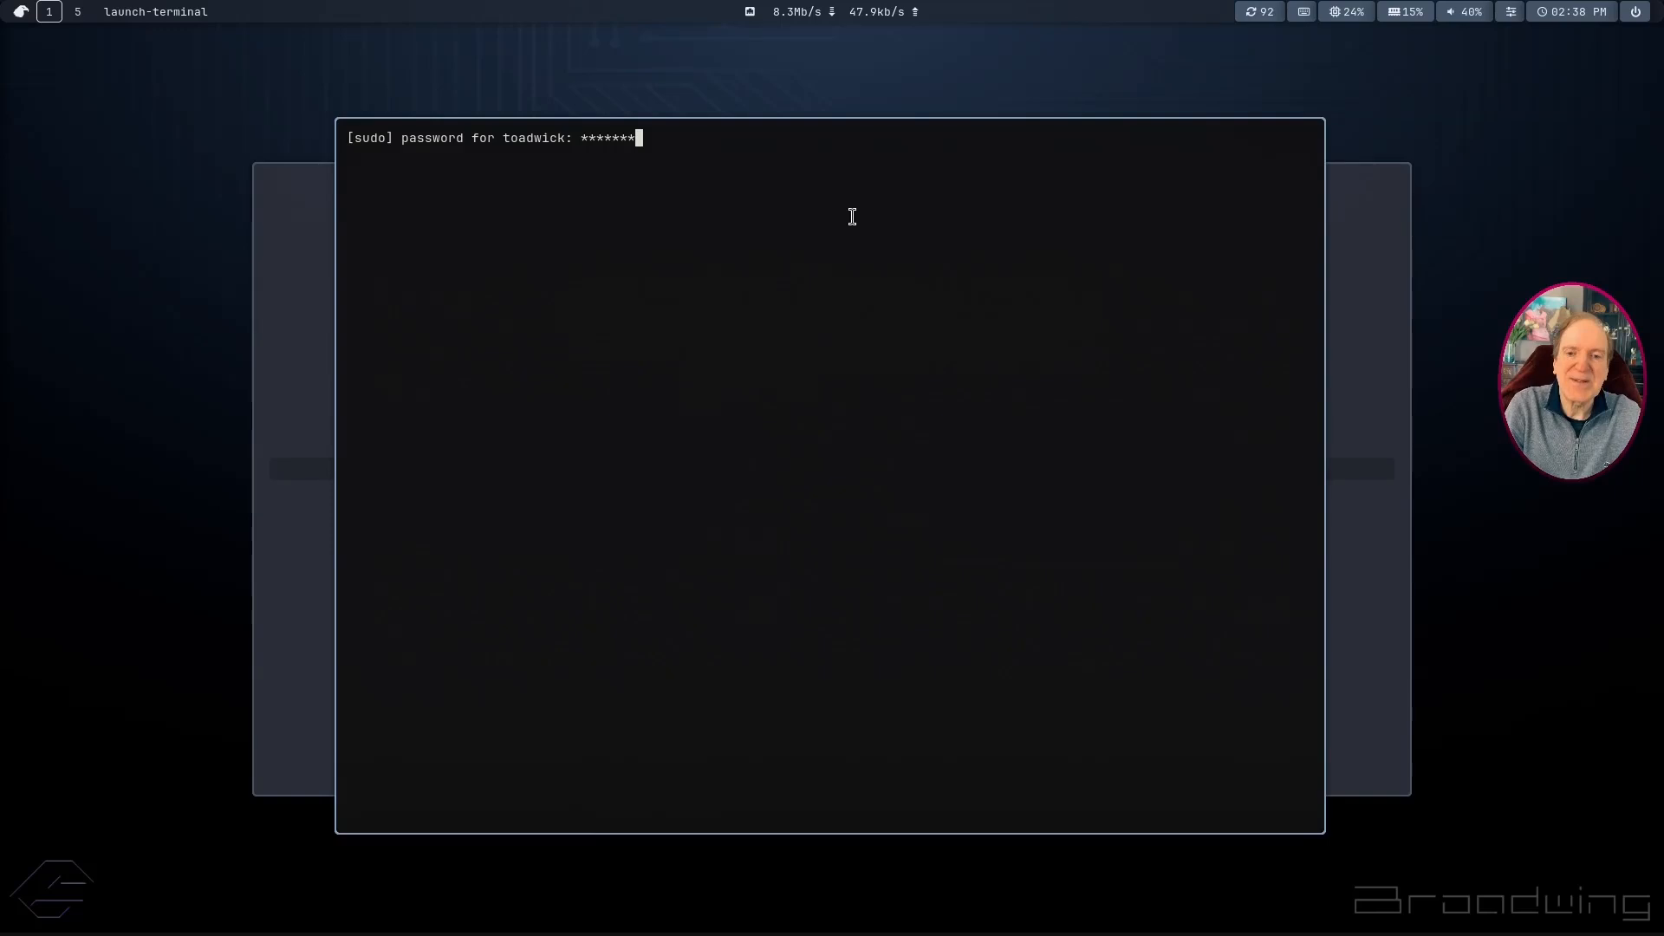
key(Return)
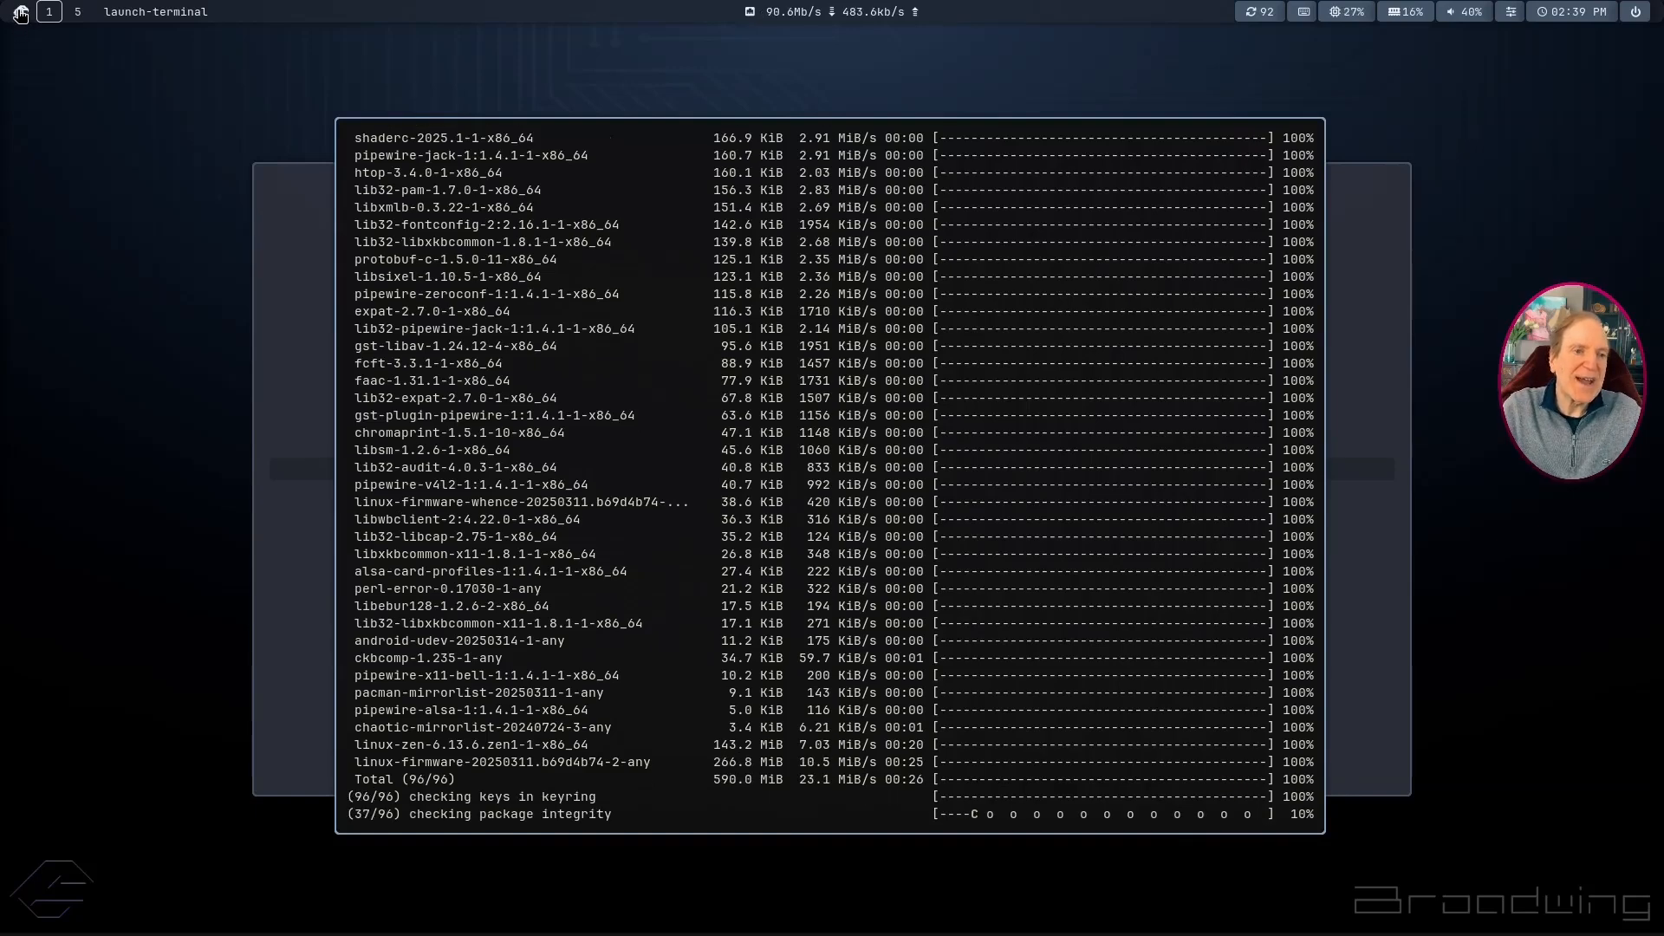
Step: Open nwg-drawer and browse Accessories, Graphics, Internet and Network, then Programming apps
click(20, 14)
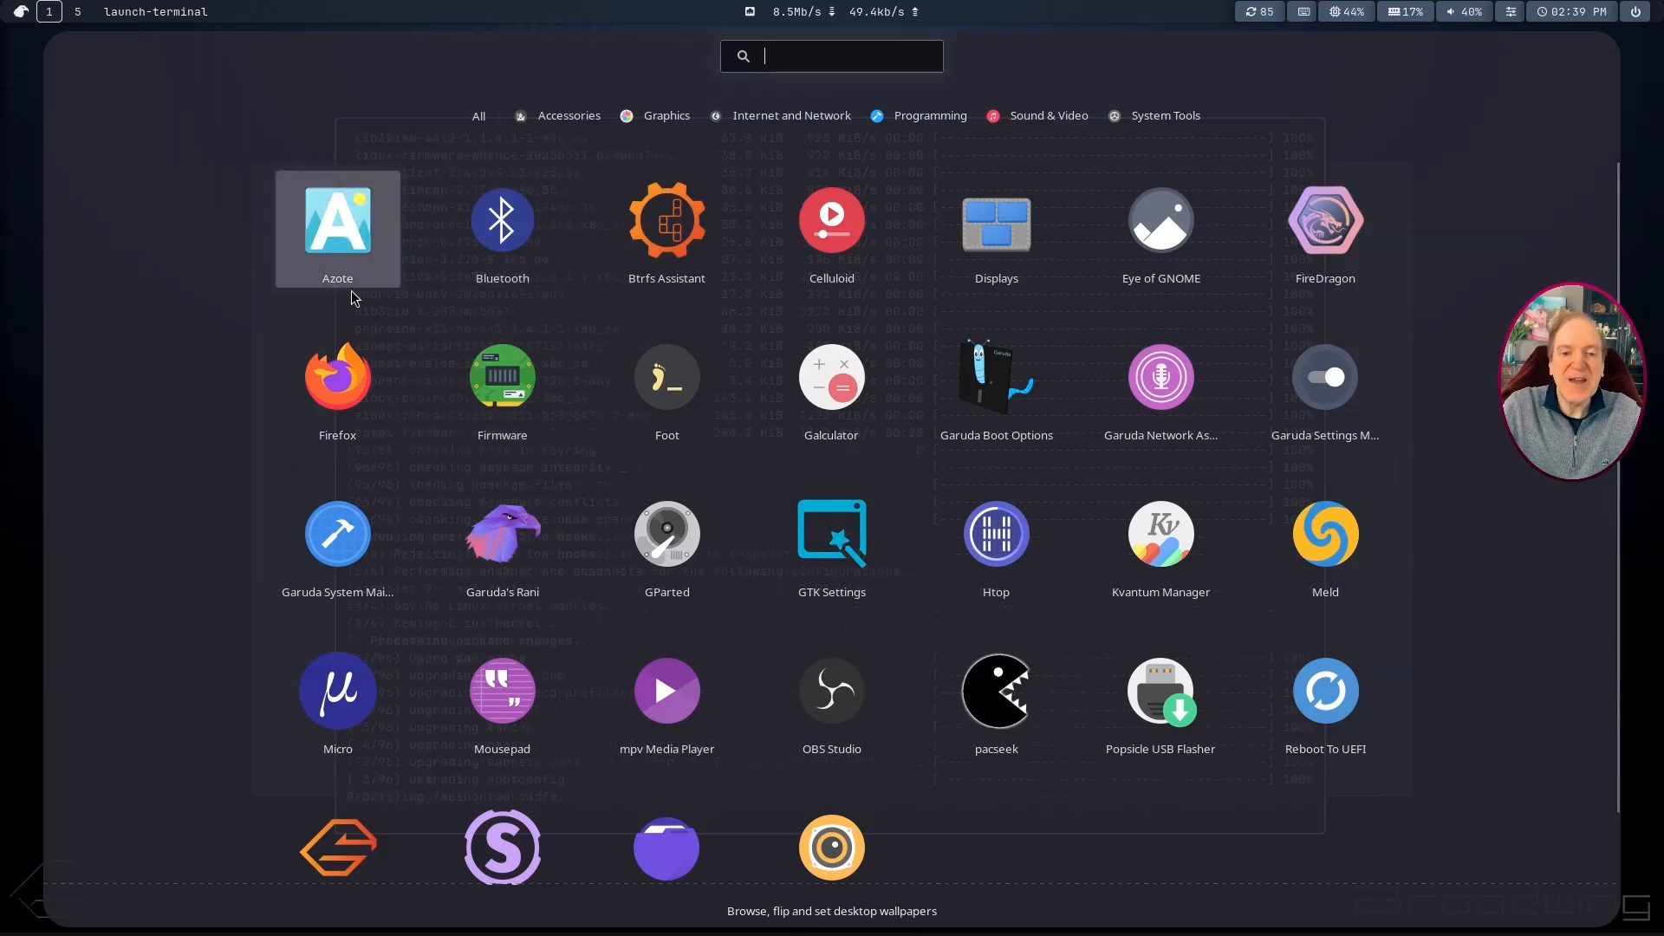
click(564, 115)
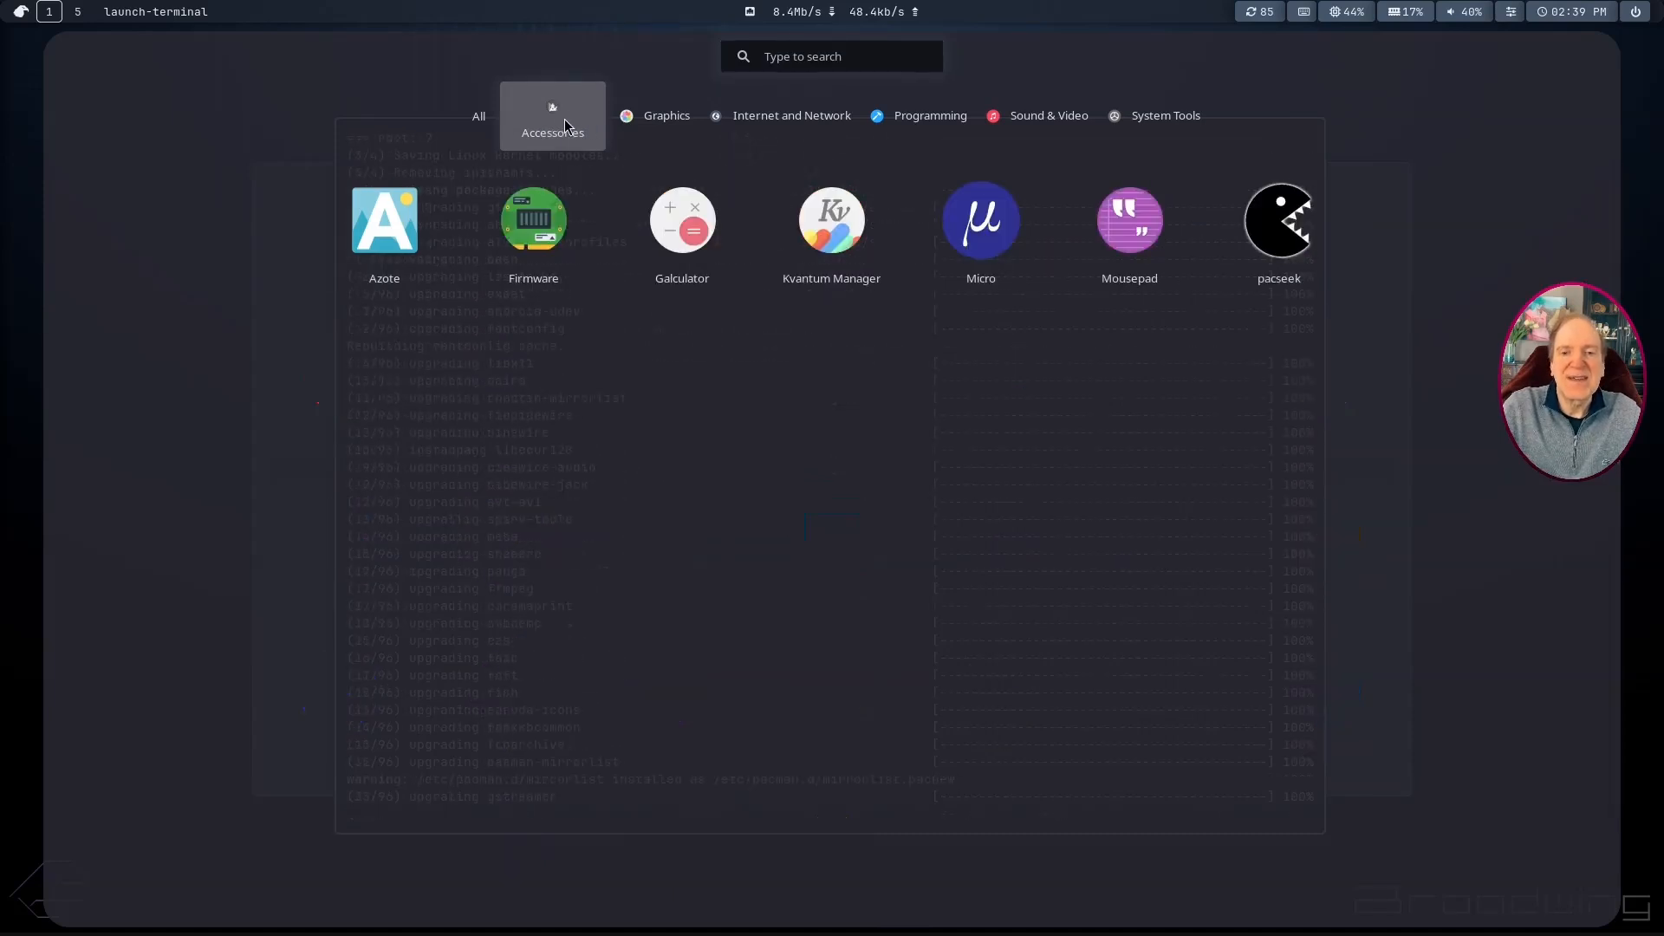
click(664, 122)
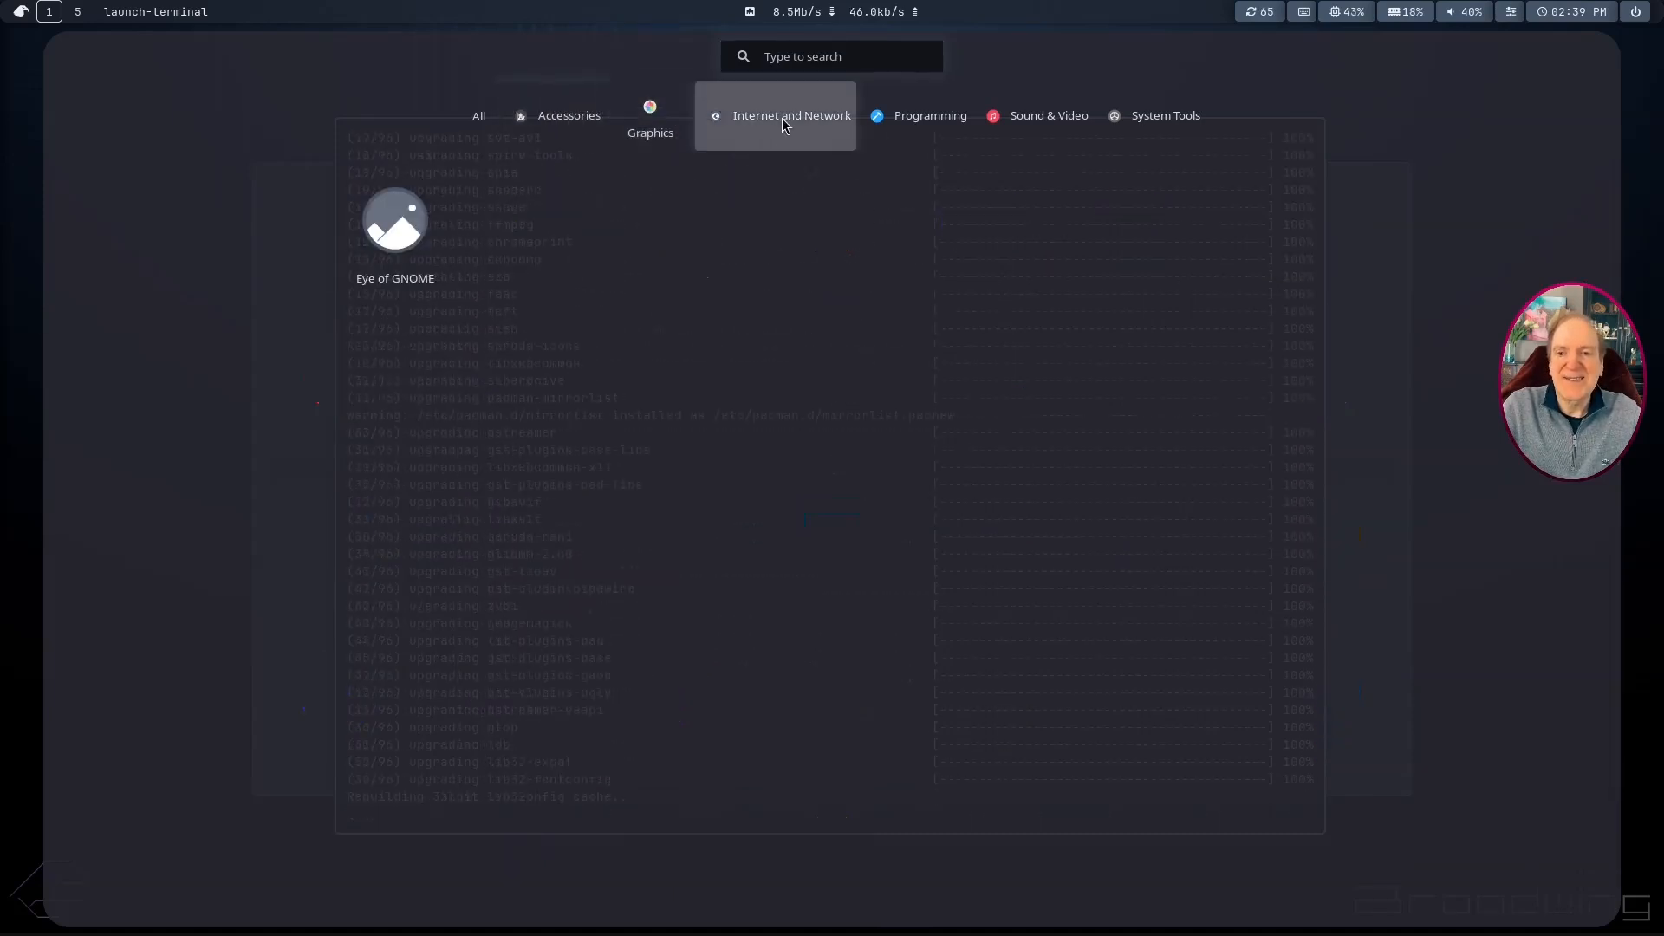
click(783, 124)
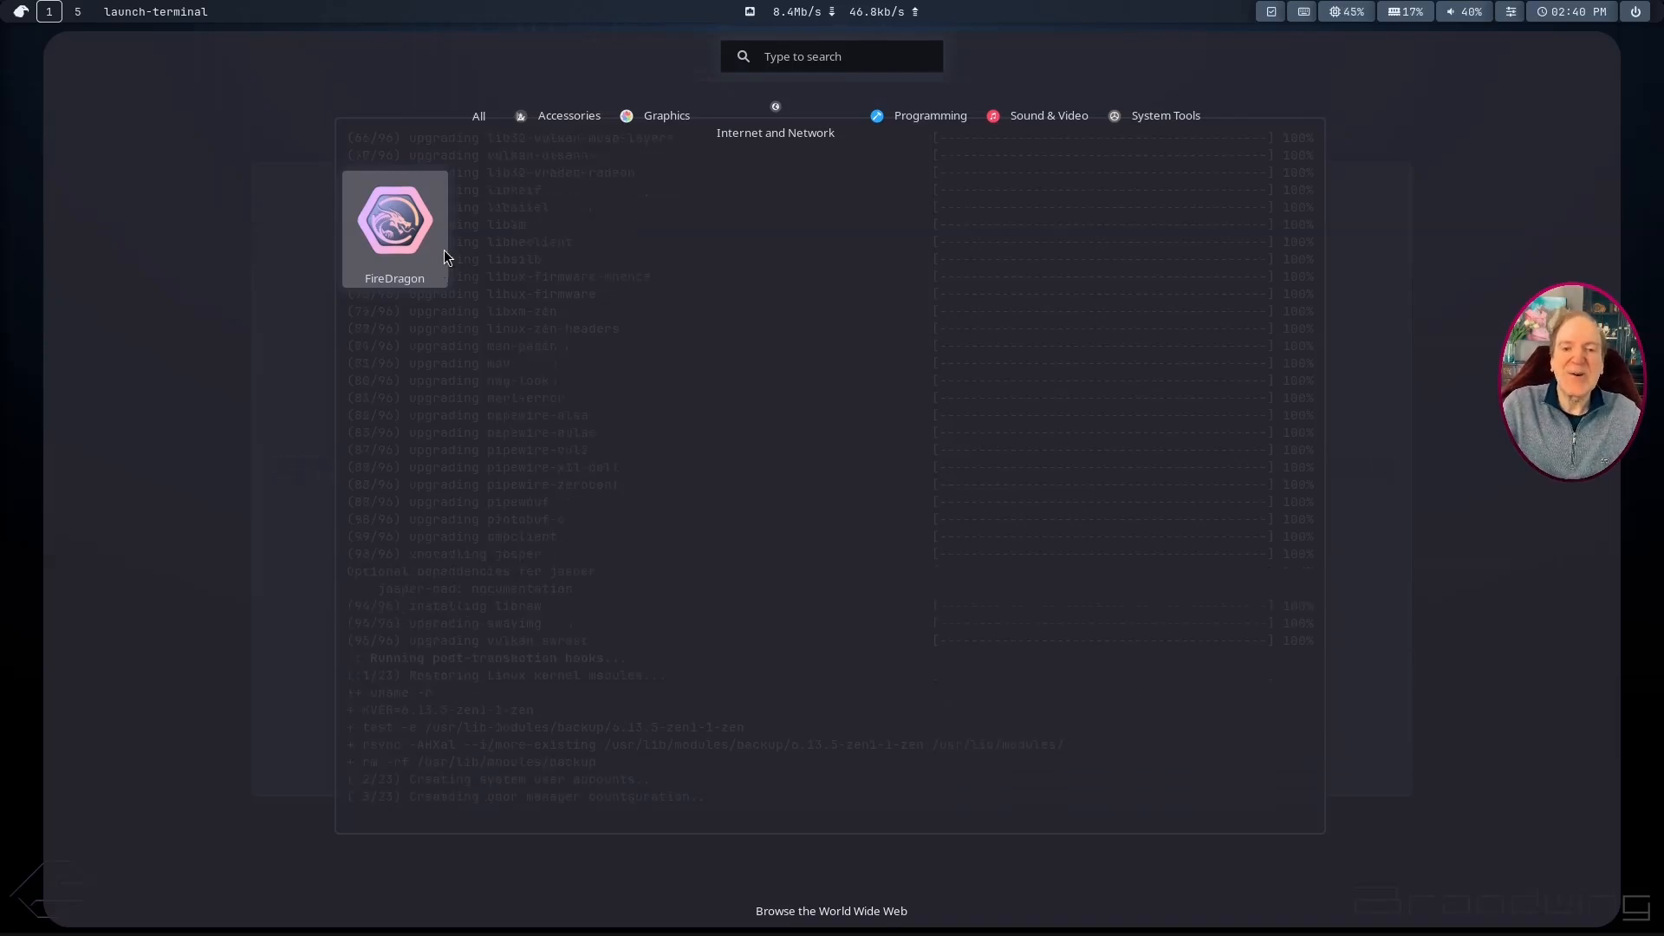
click(916, 114)
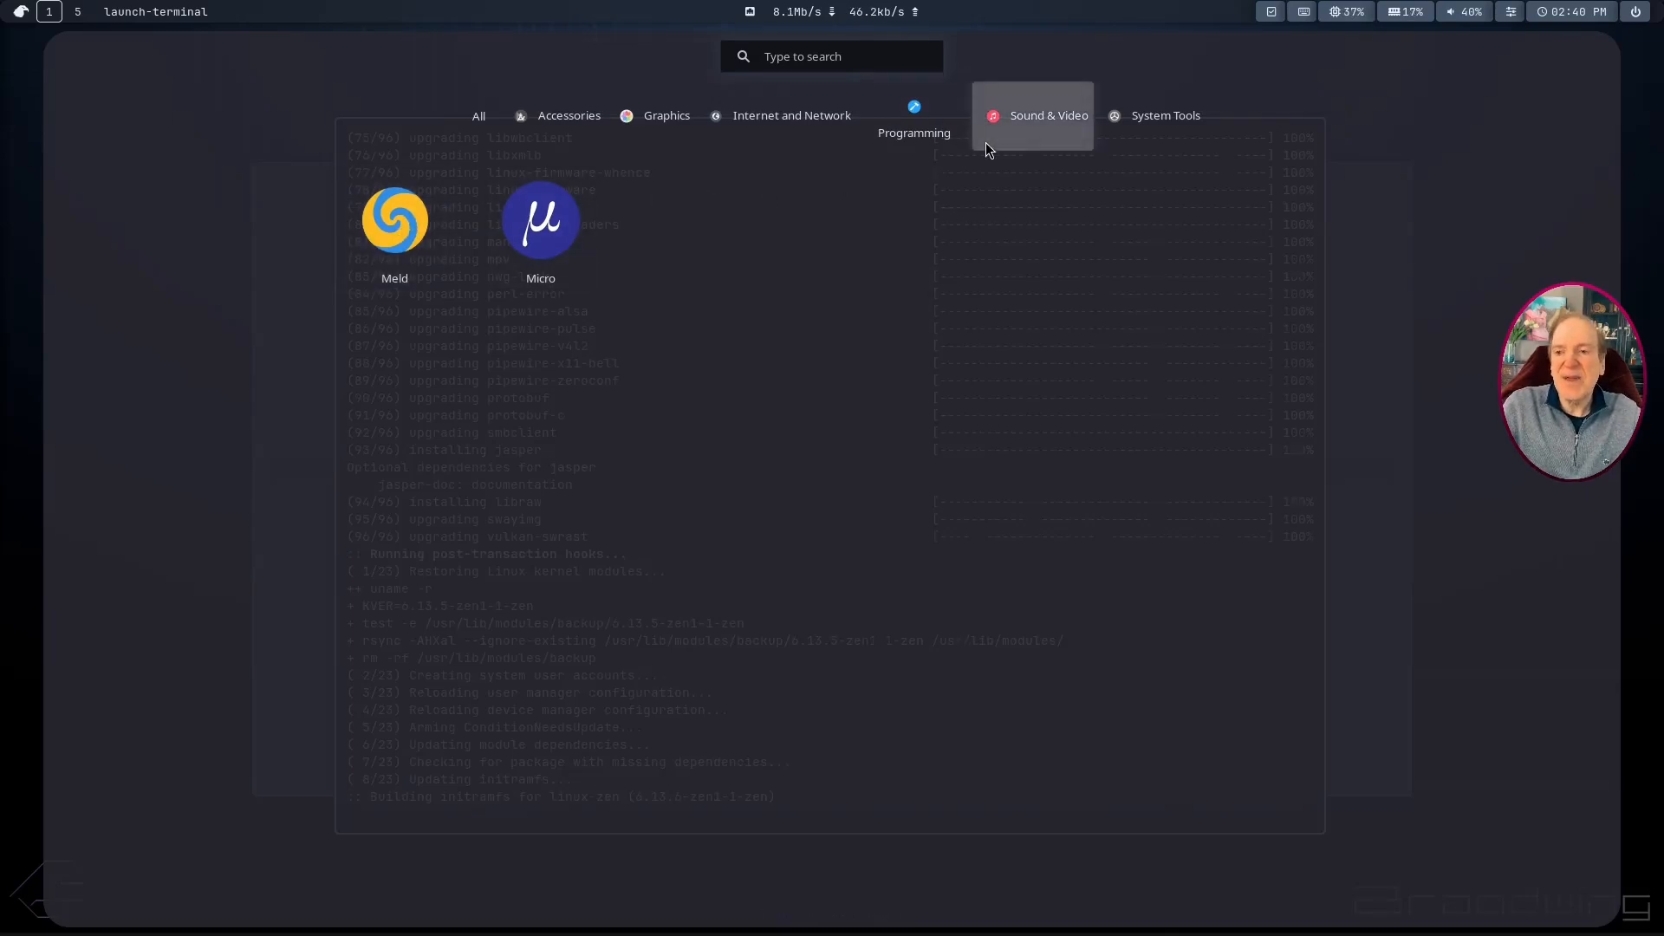
Step: View the Sound & Video apps, then the System Tools category
click(1038, 116)
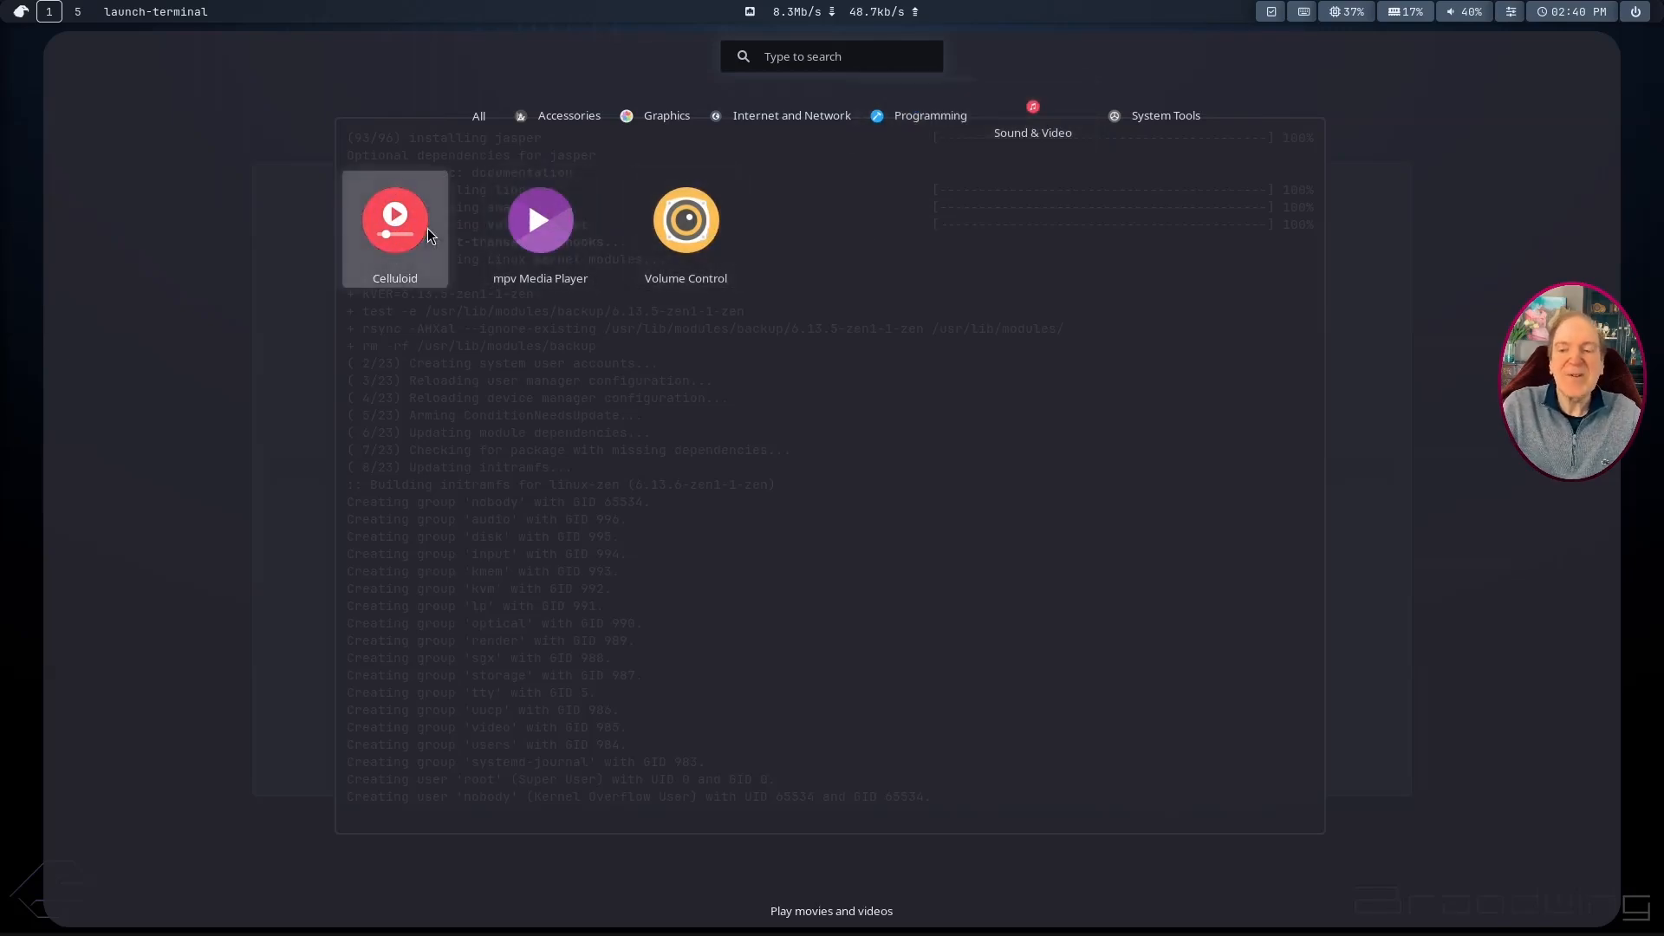
click(1164, 119)
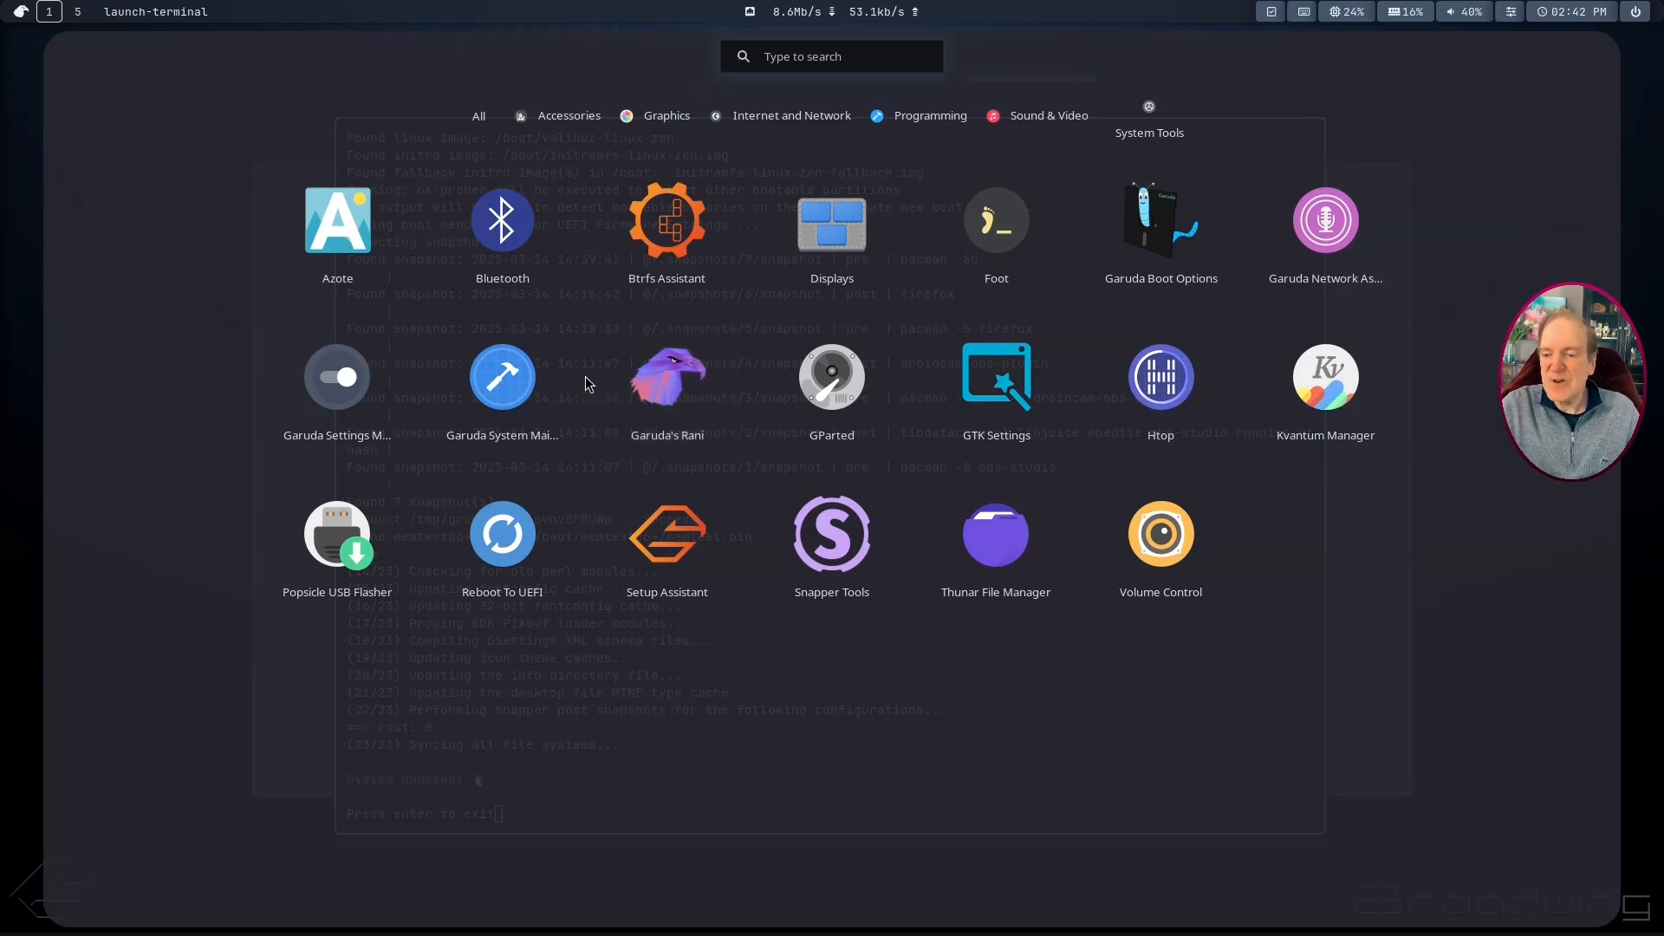
Step: Dismiss the launcher and exit the finished update terminal
click(665, 385)
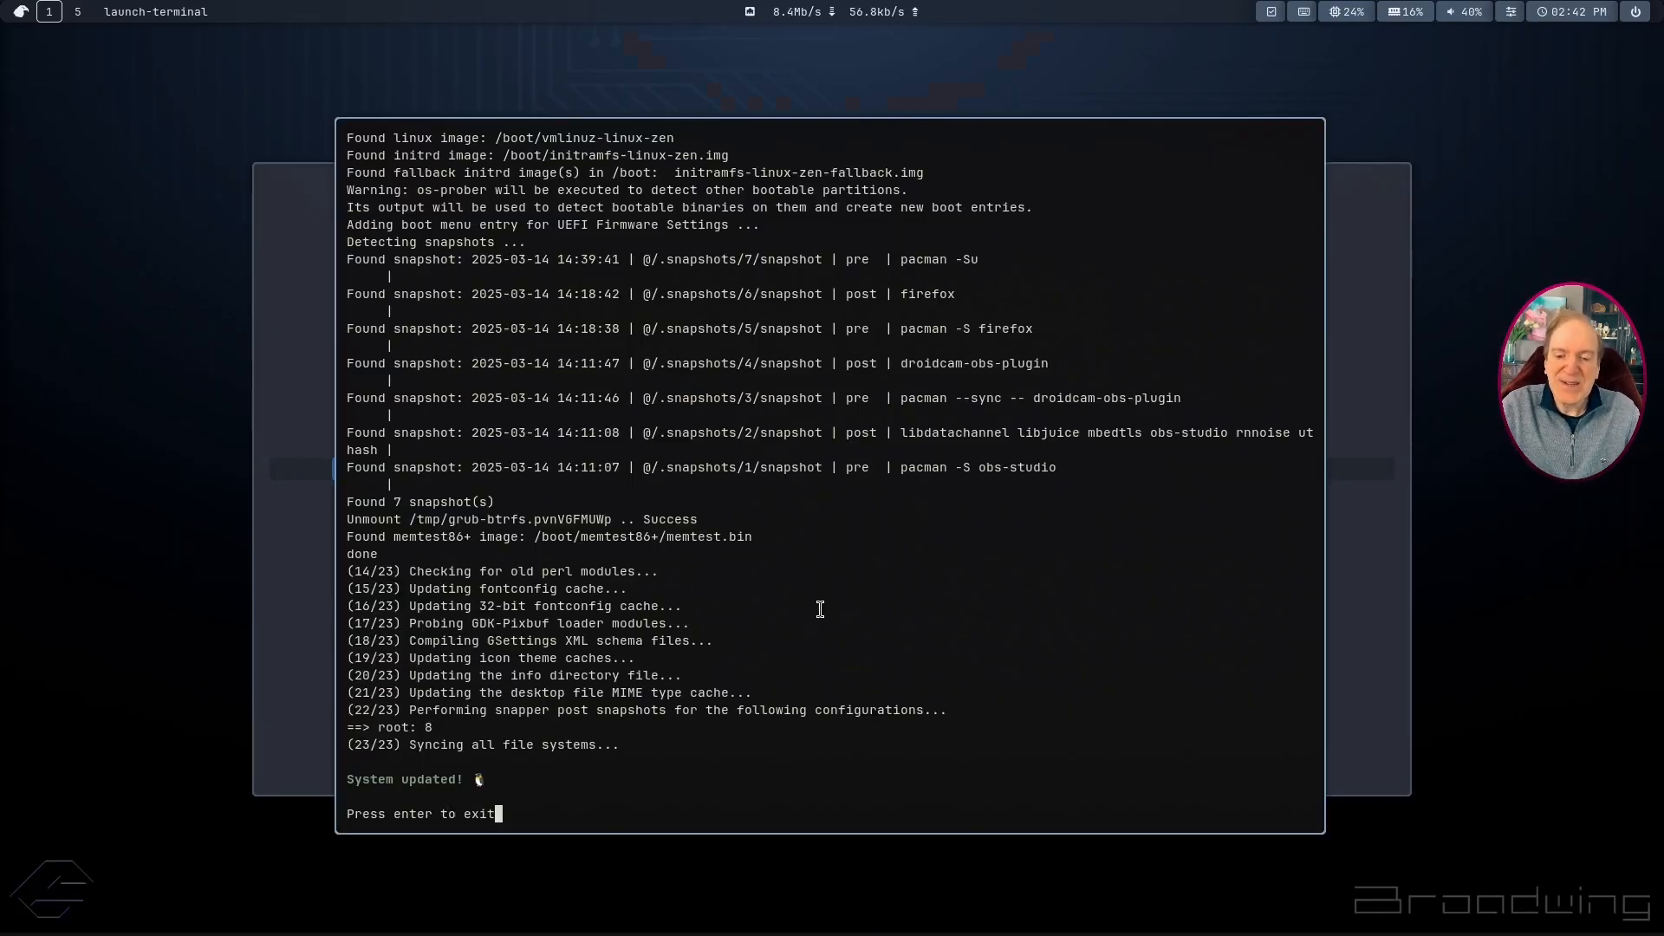
key(Return)
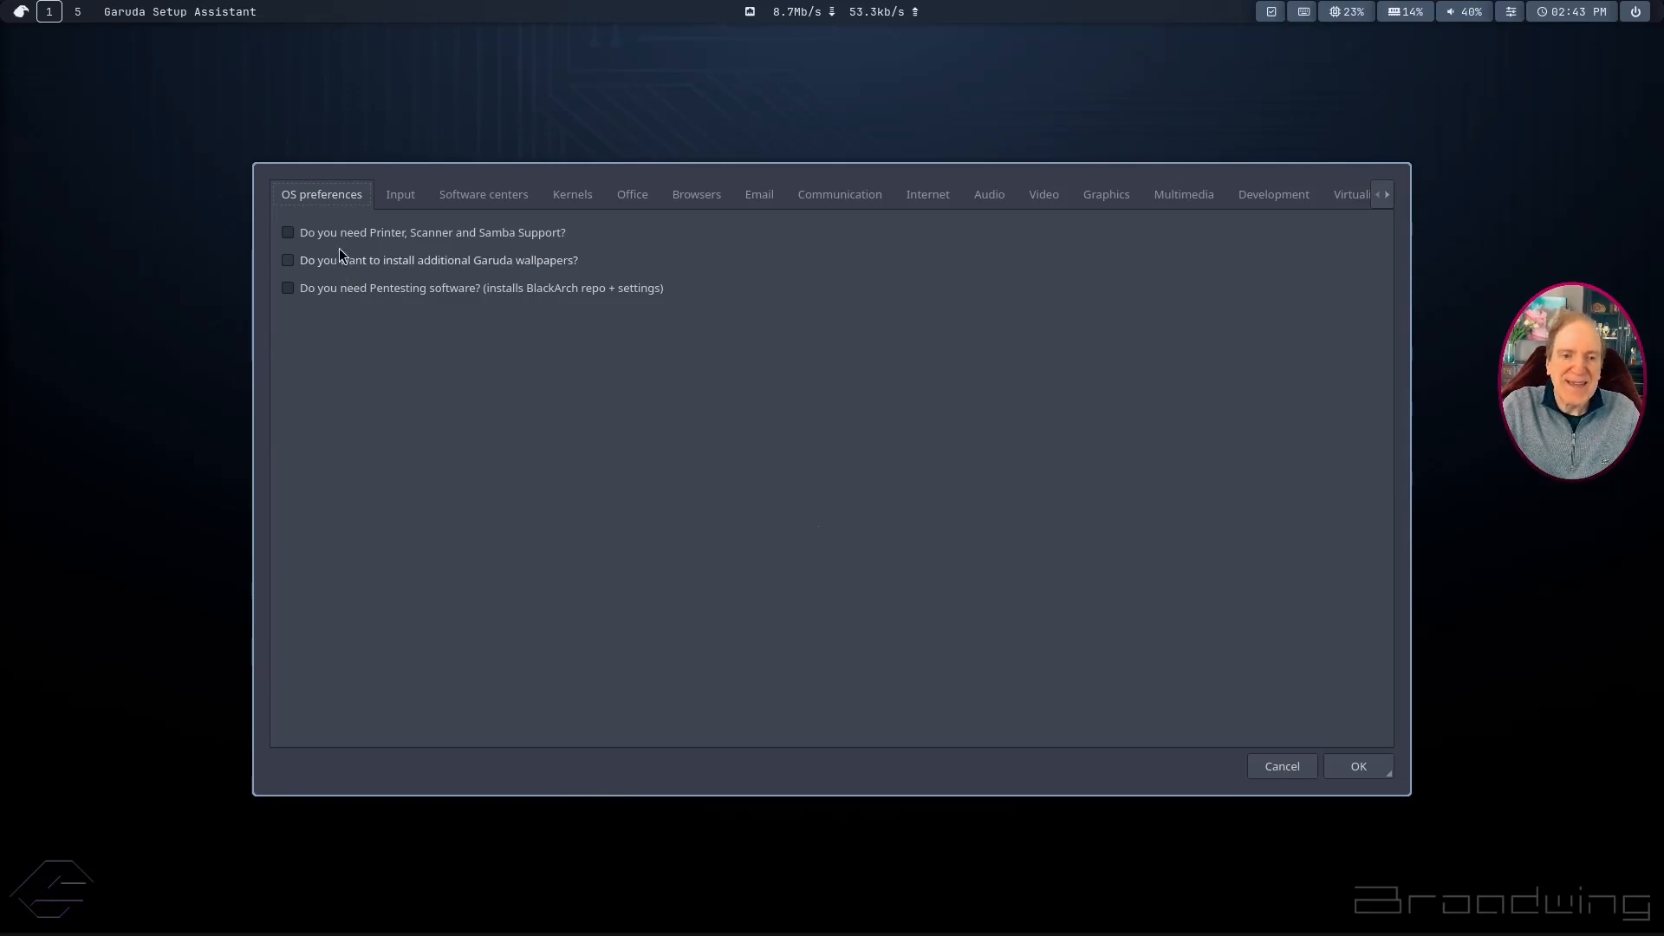
Step: Tick Printer/Scanner/Samba support and Asian Fonts Support, leaving Simplified Chinese input unticked
click(288, 234)
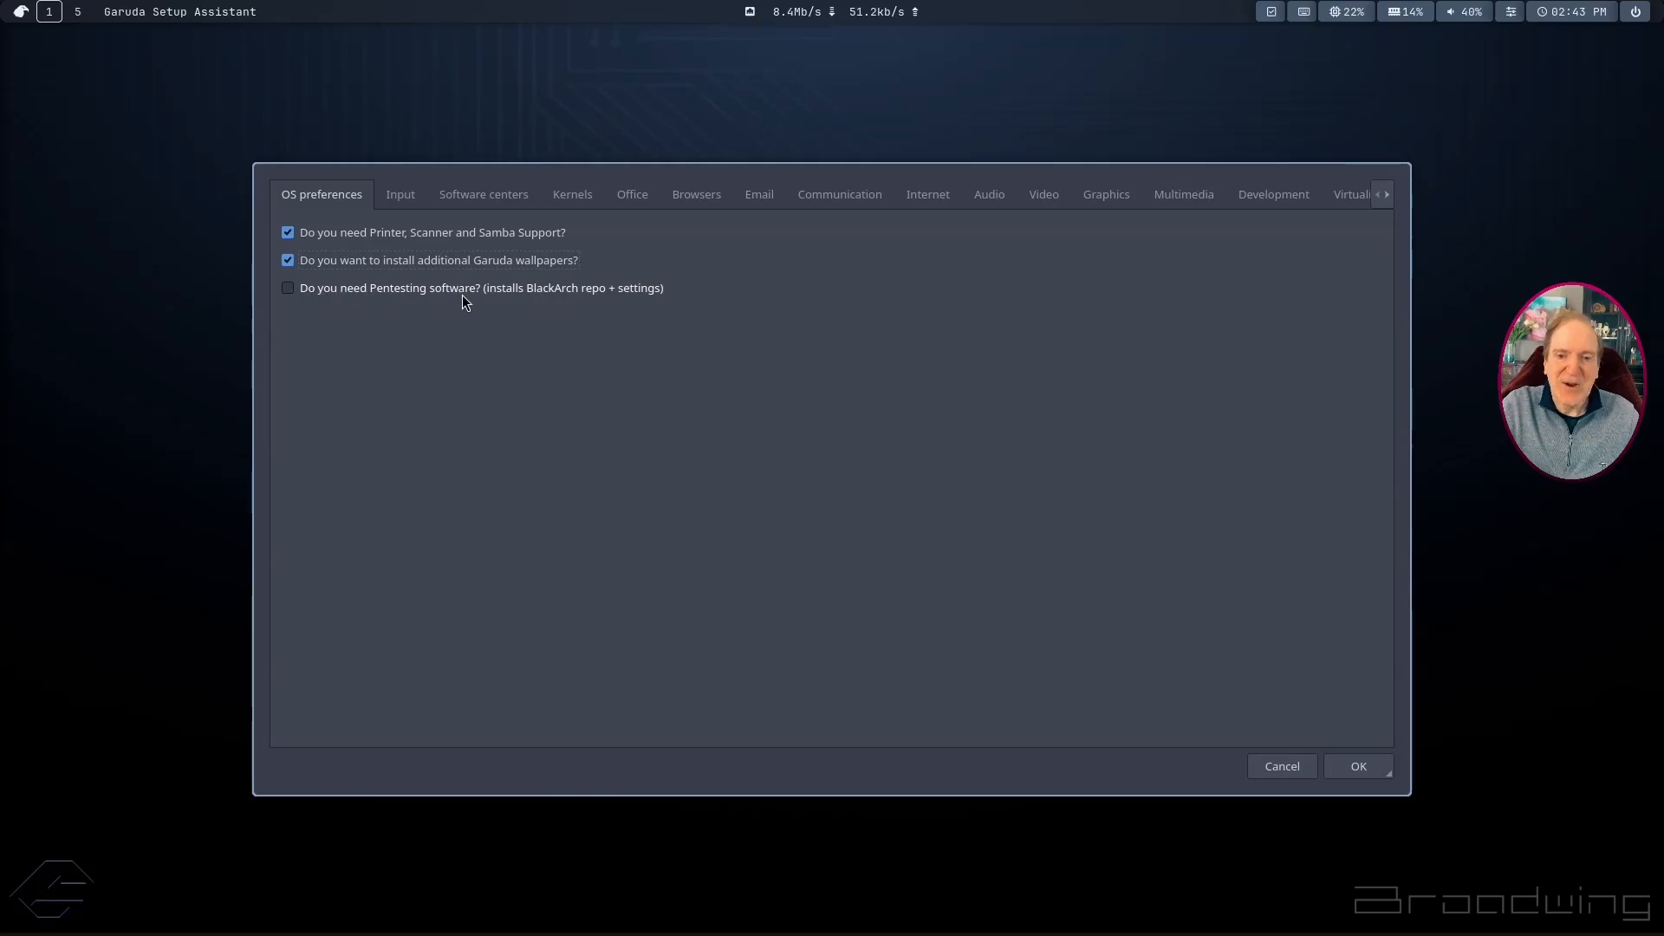
click(399, 198)
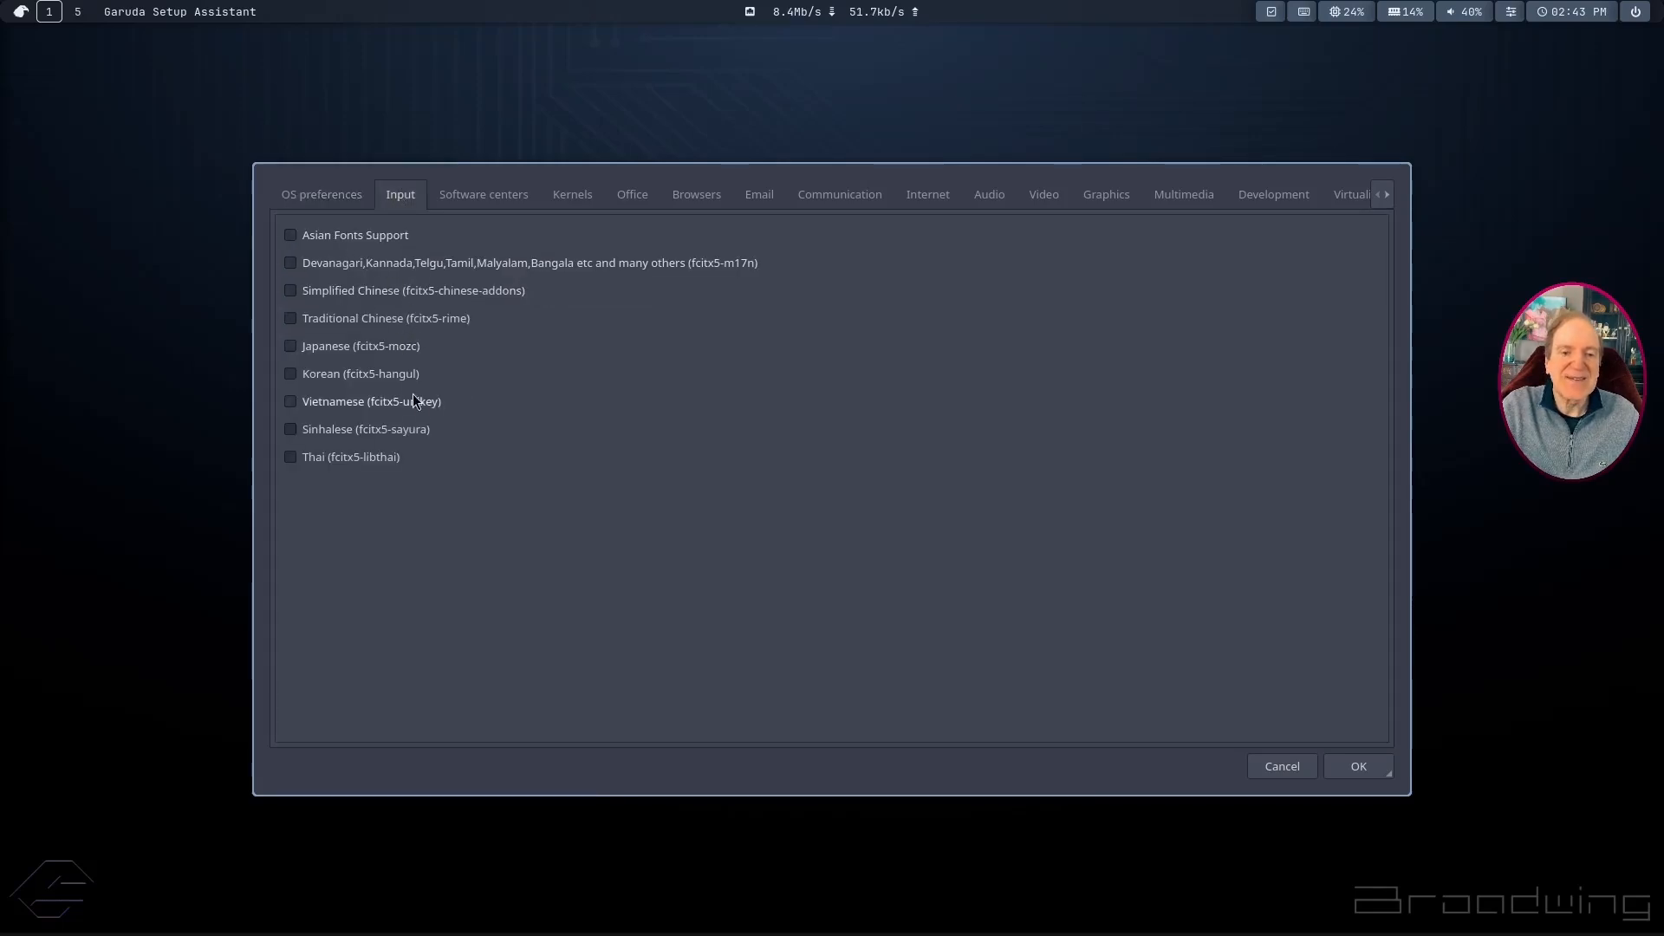
click(290, 236)
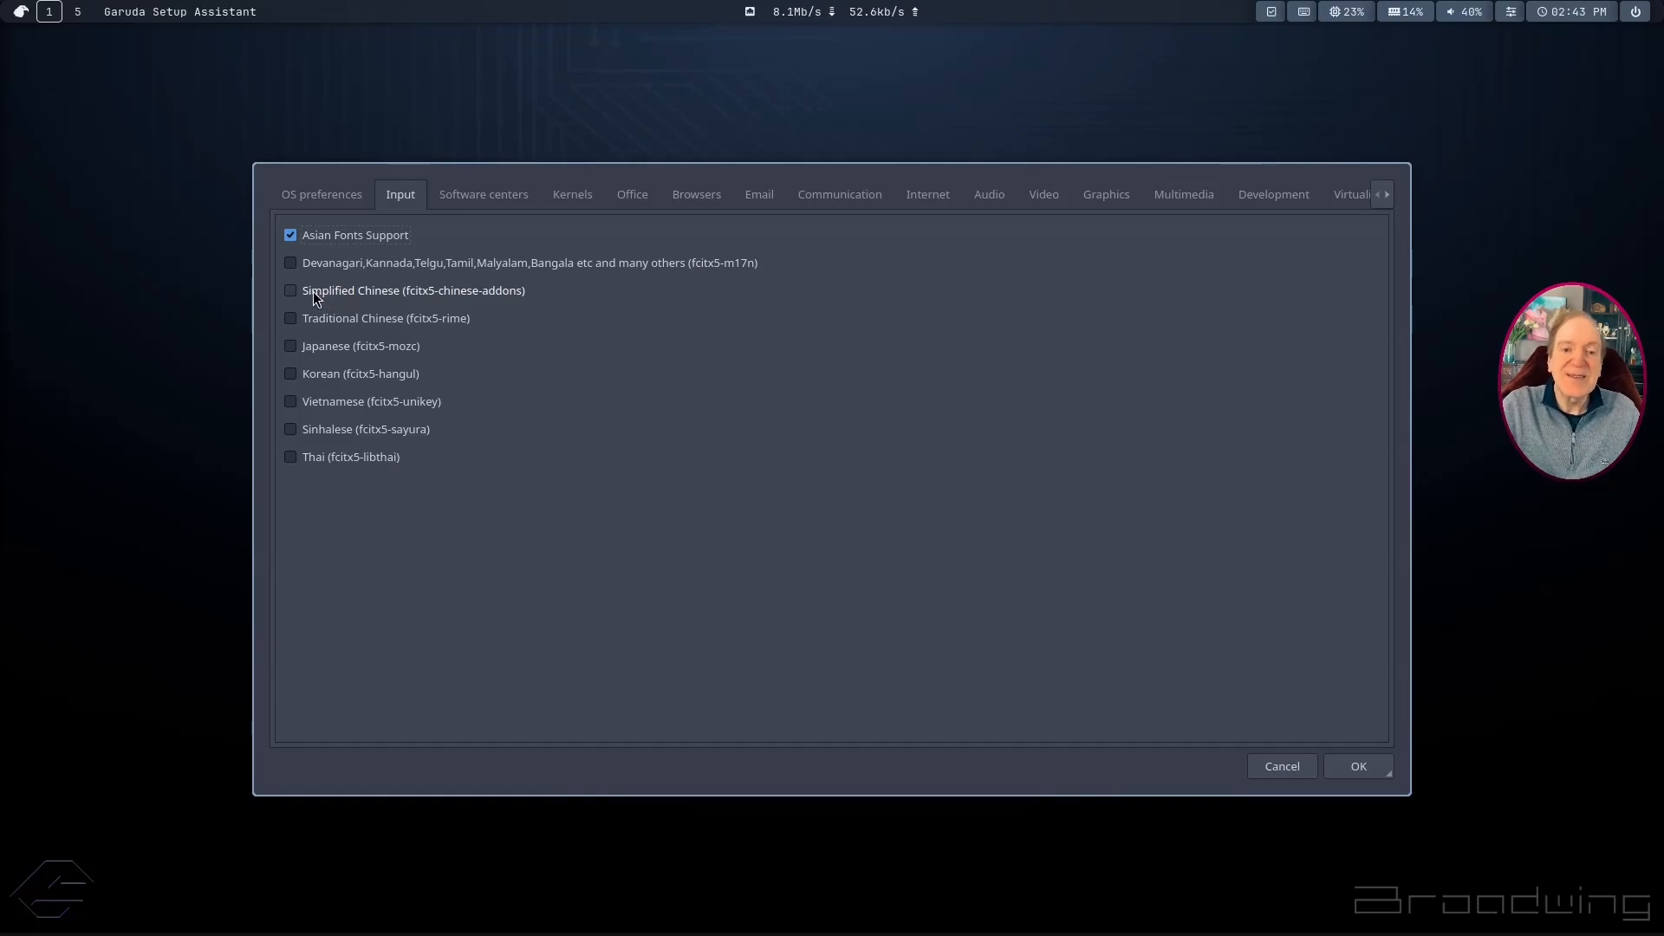
click(290, 291)
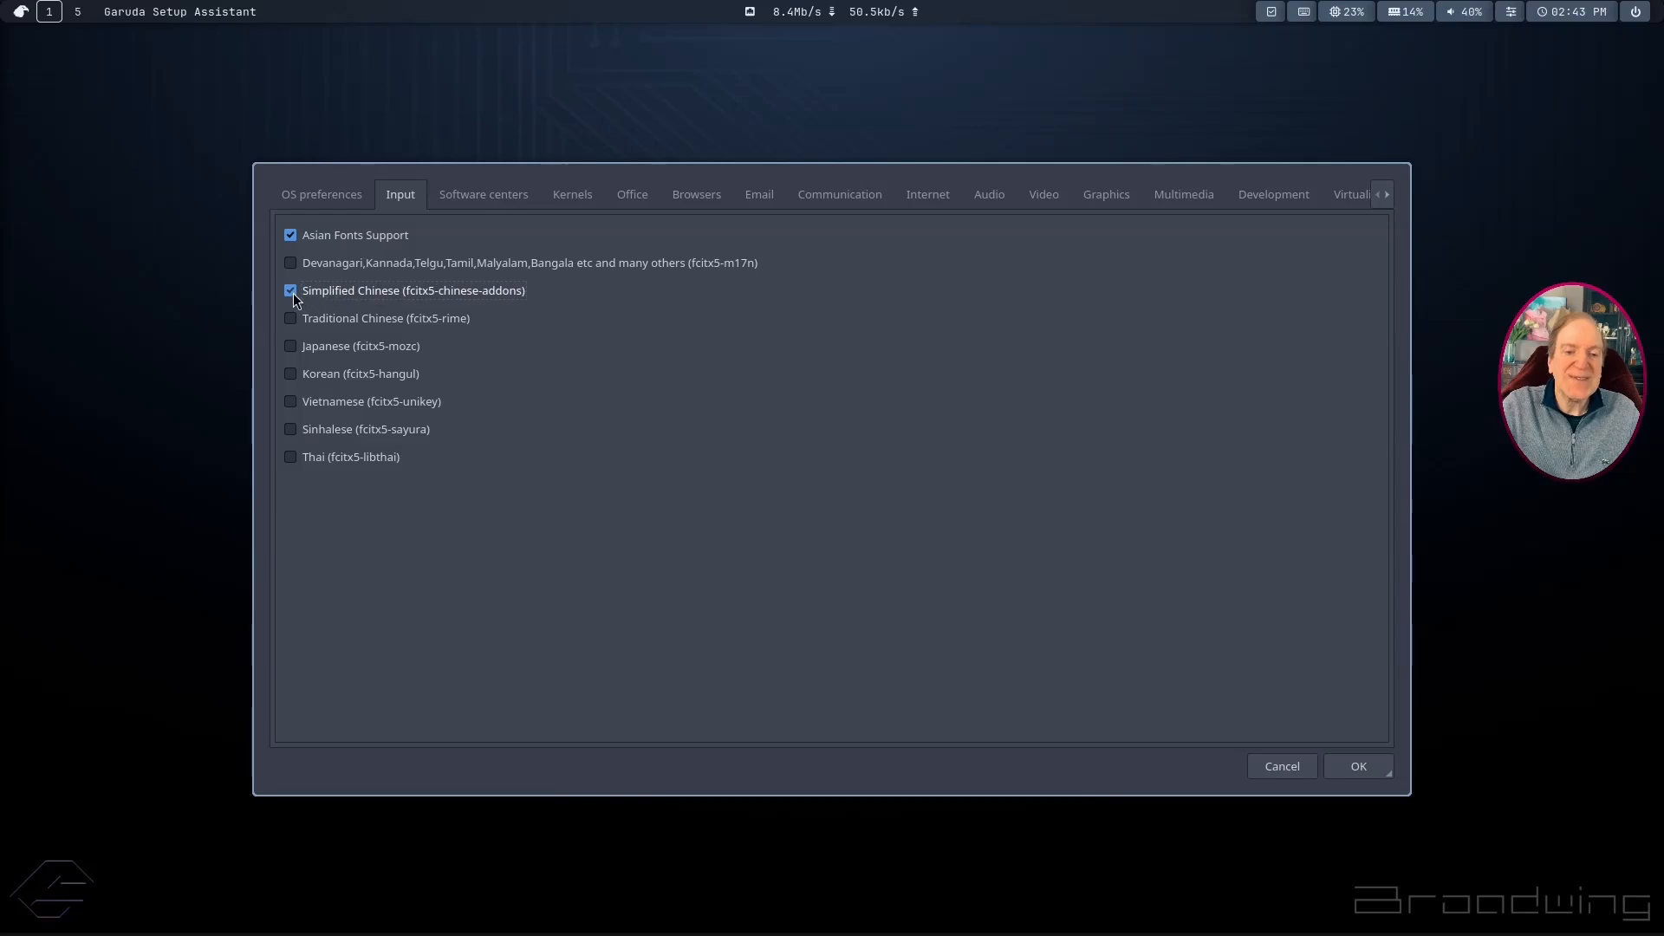
click(291, 291)
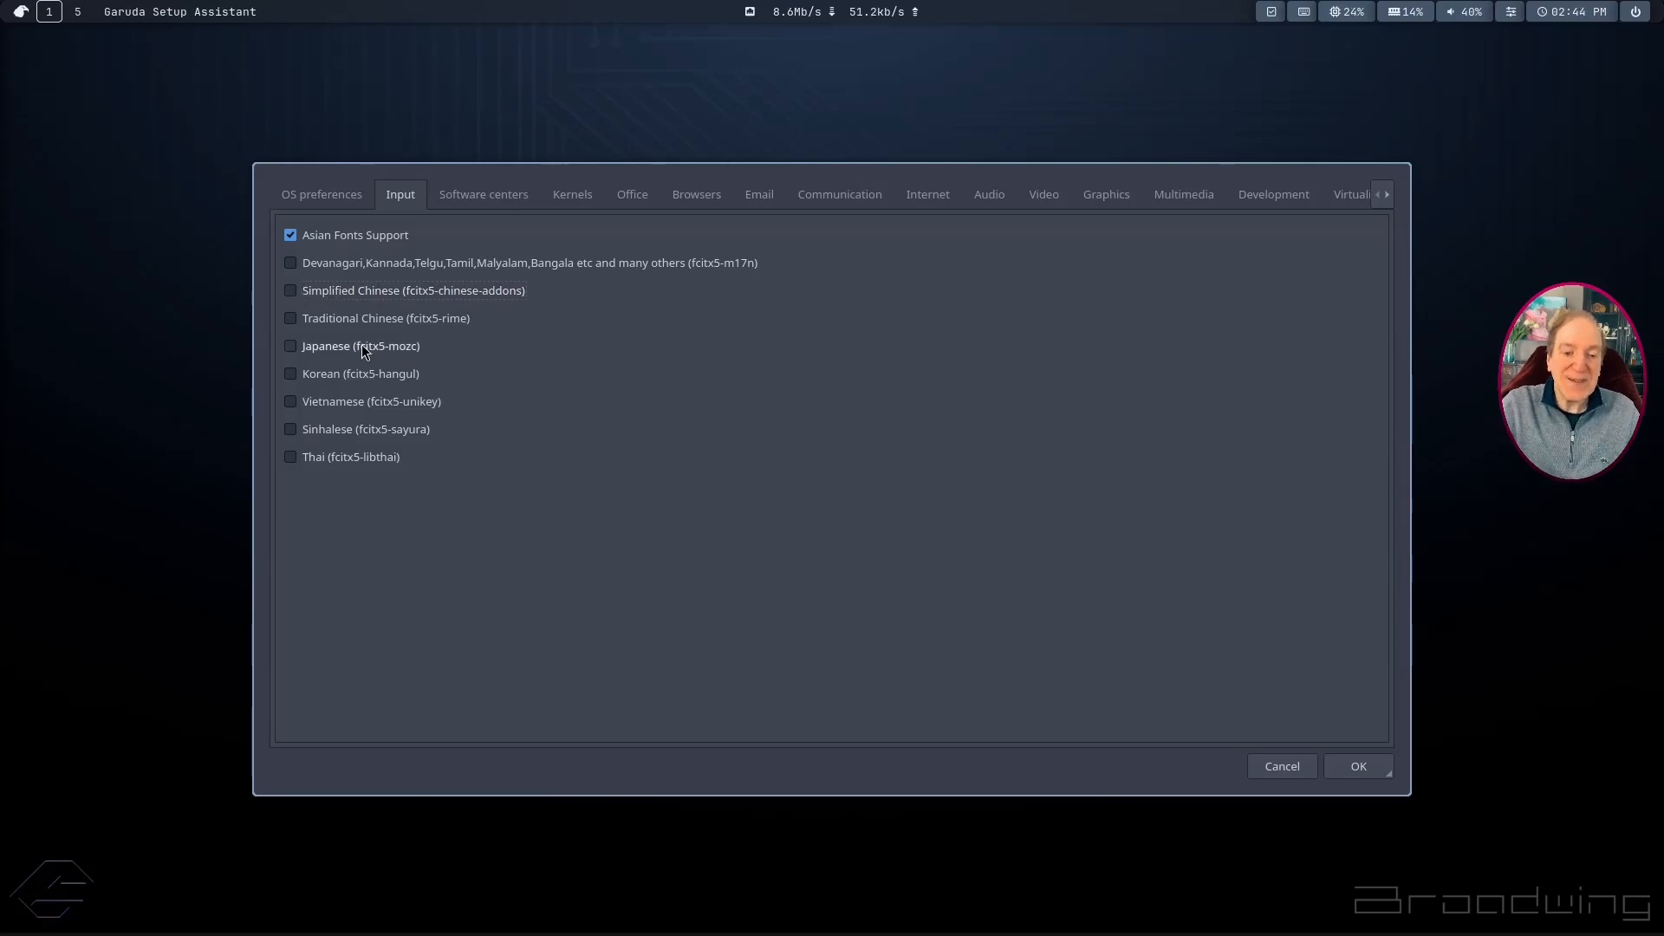
Step: Review Software Centre and Kernels, tick LibreOffice Fresh under Office, then view Browsers
click(478, 196)
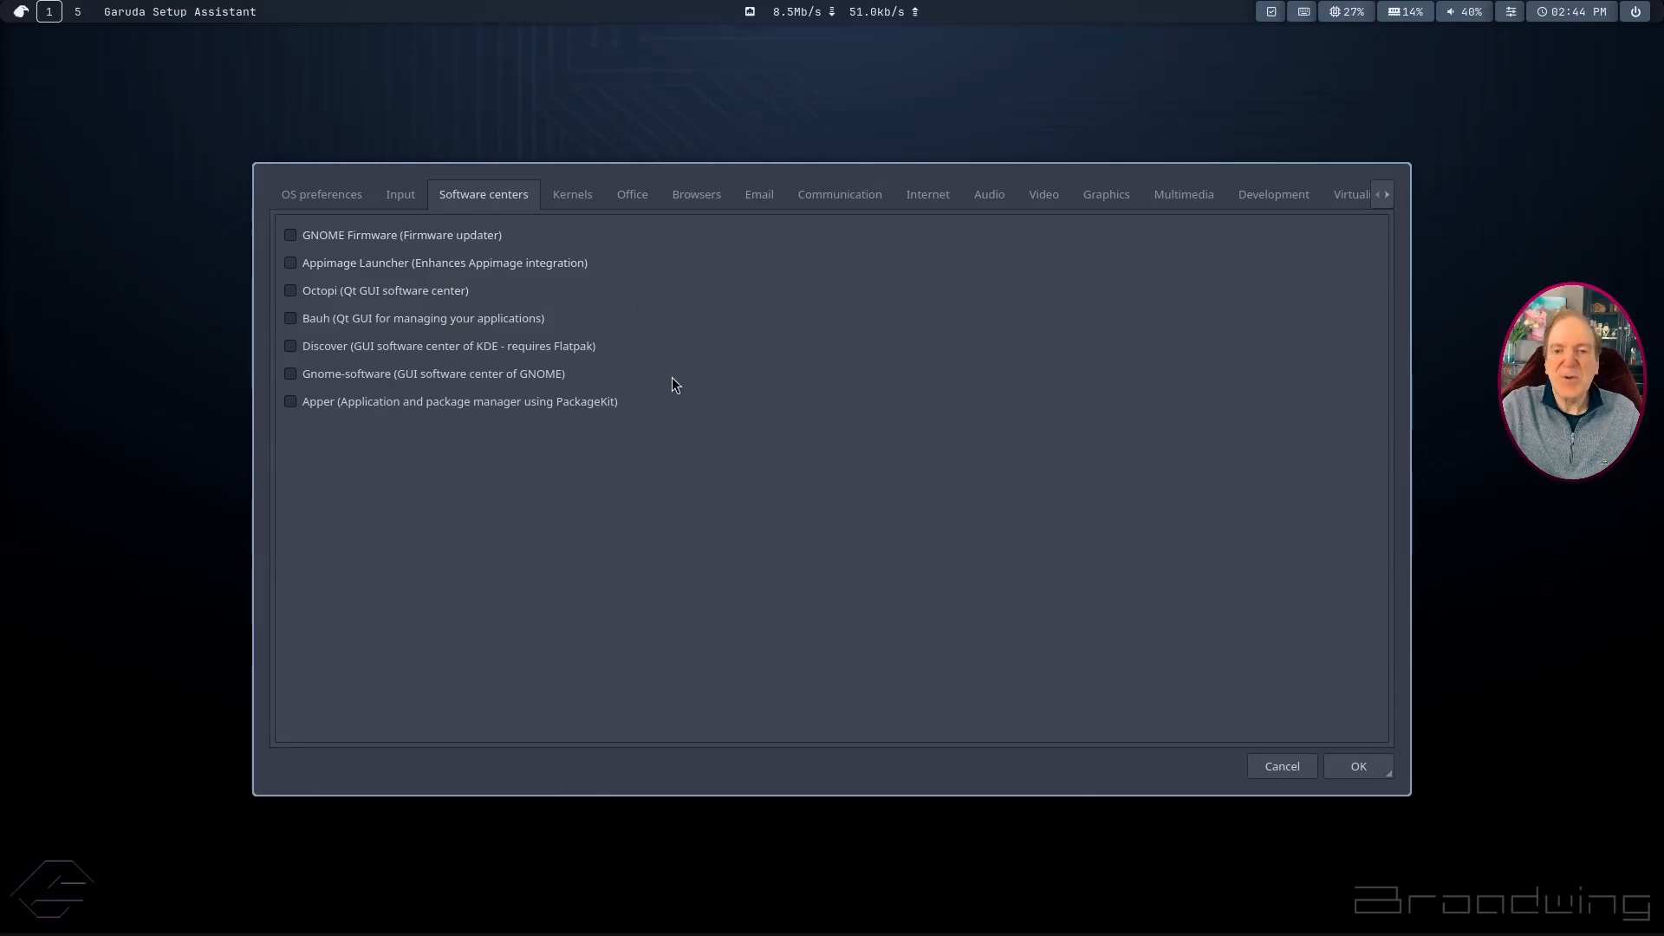
click(576, 196)
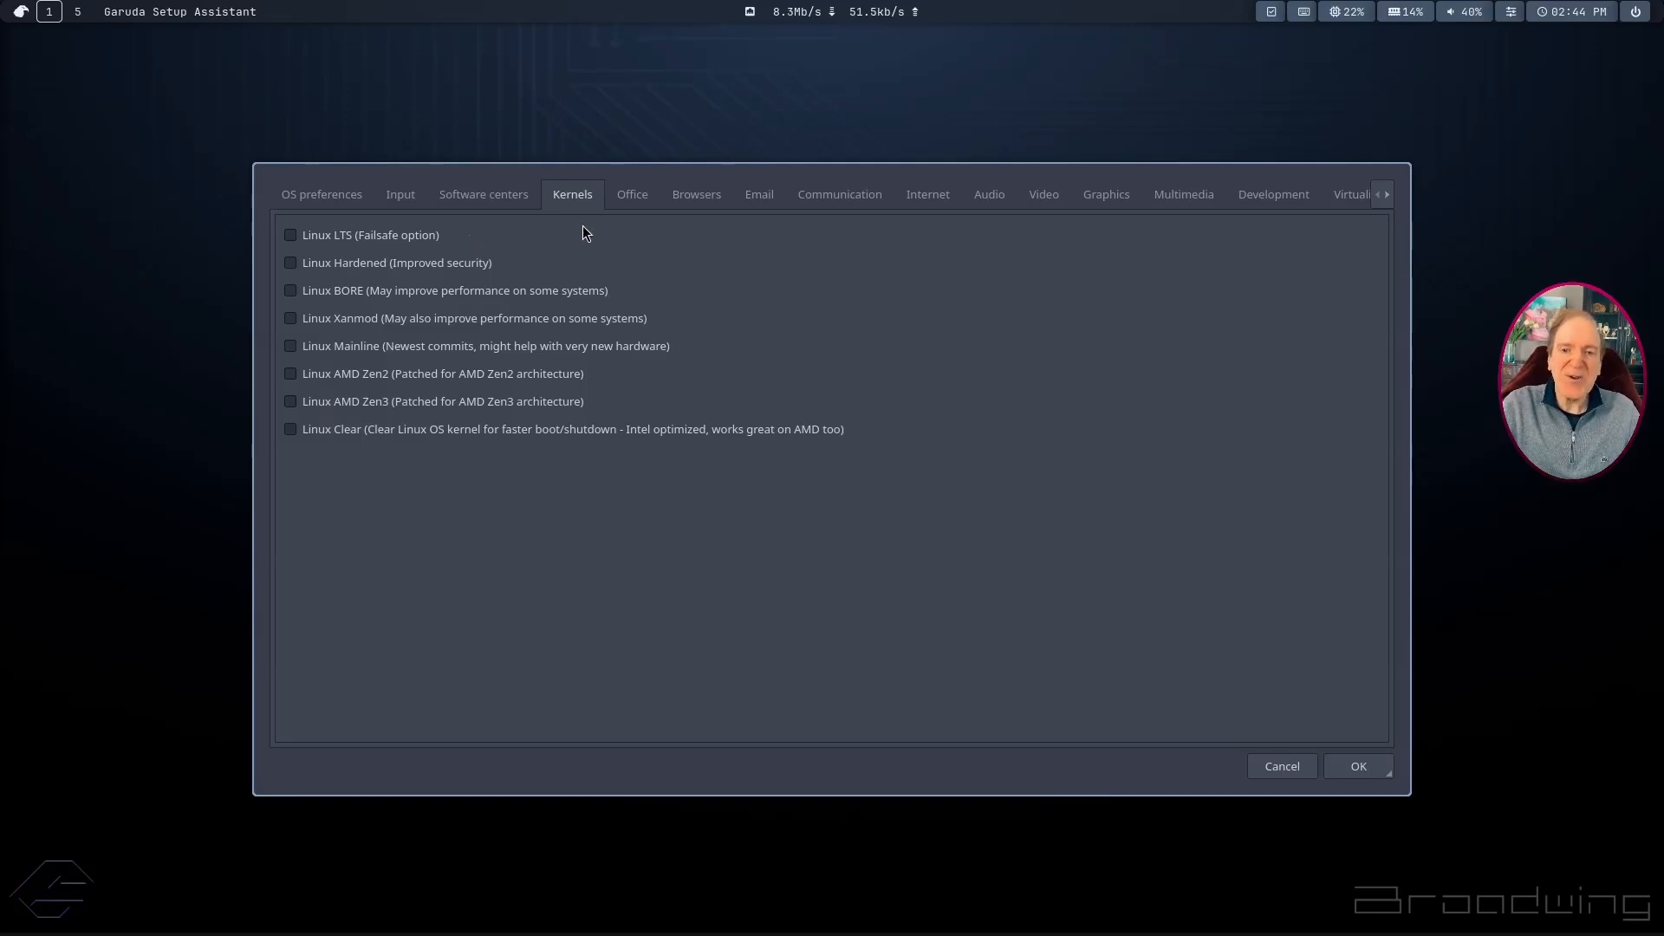
click(631, 199)
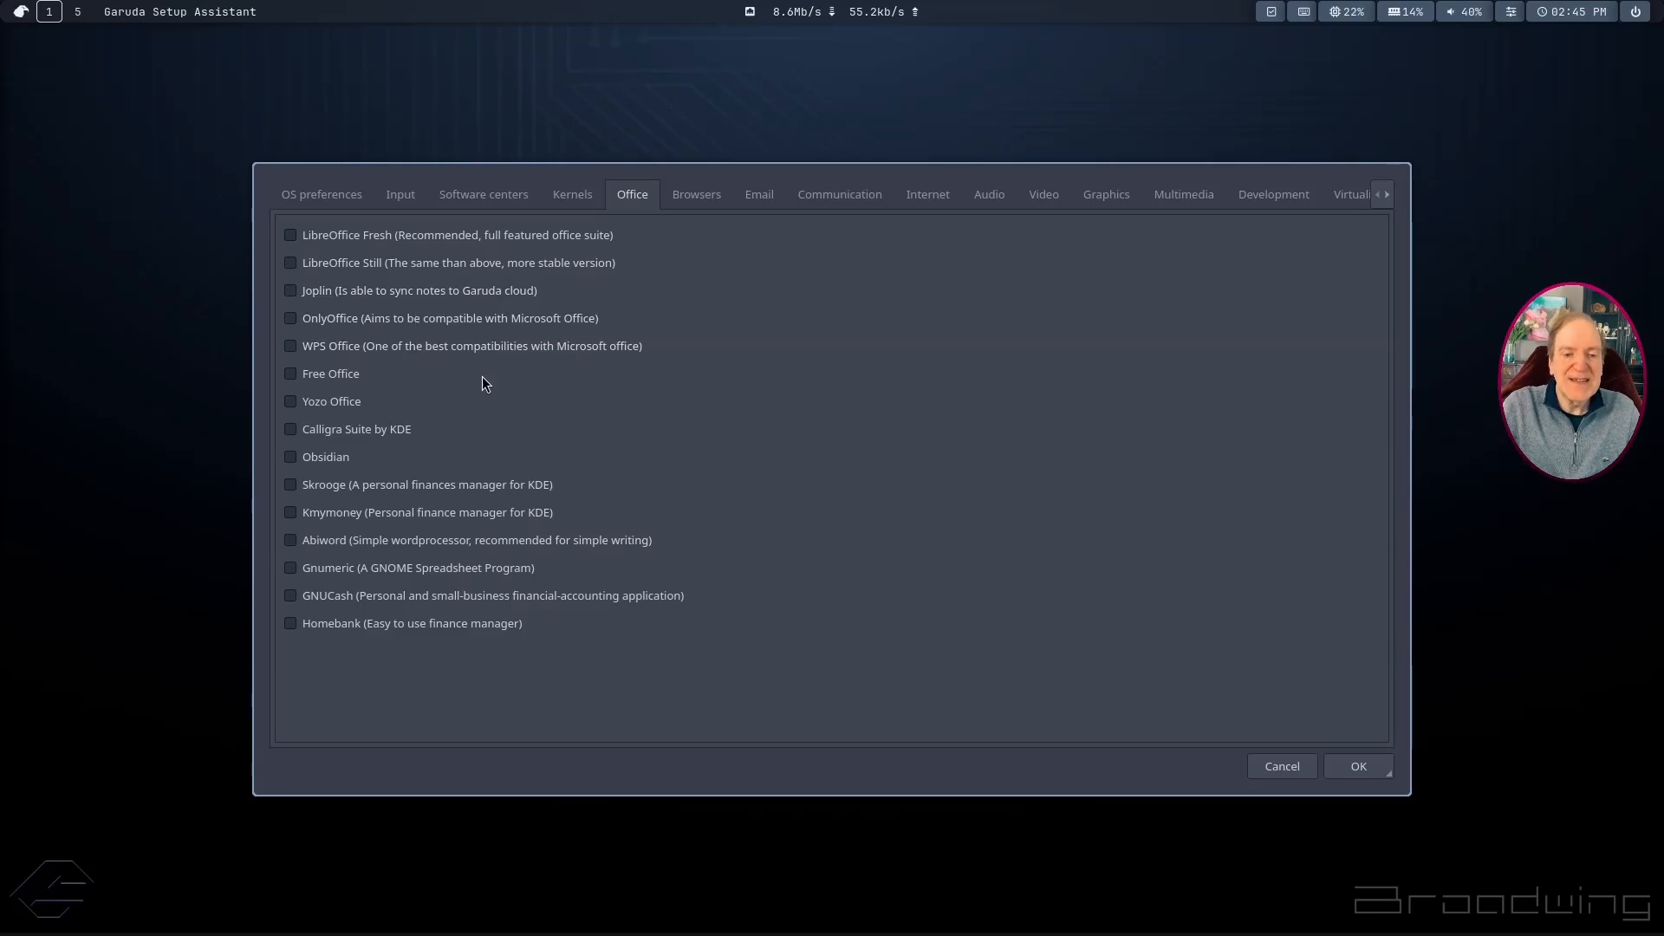
click(292, 234)
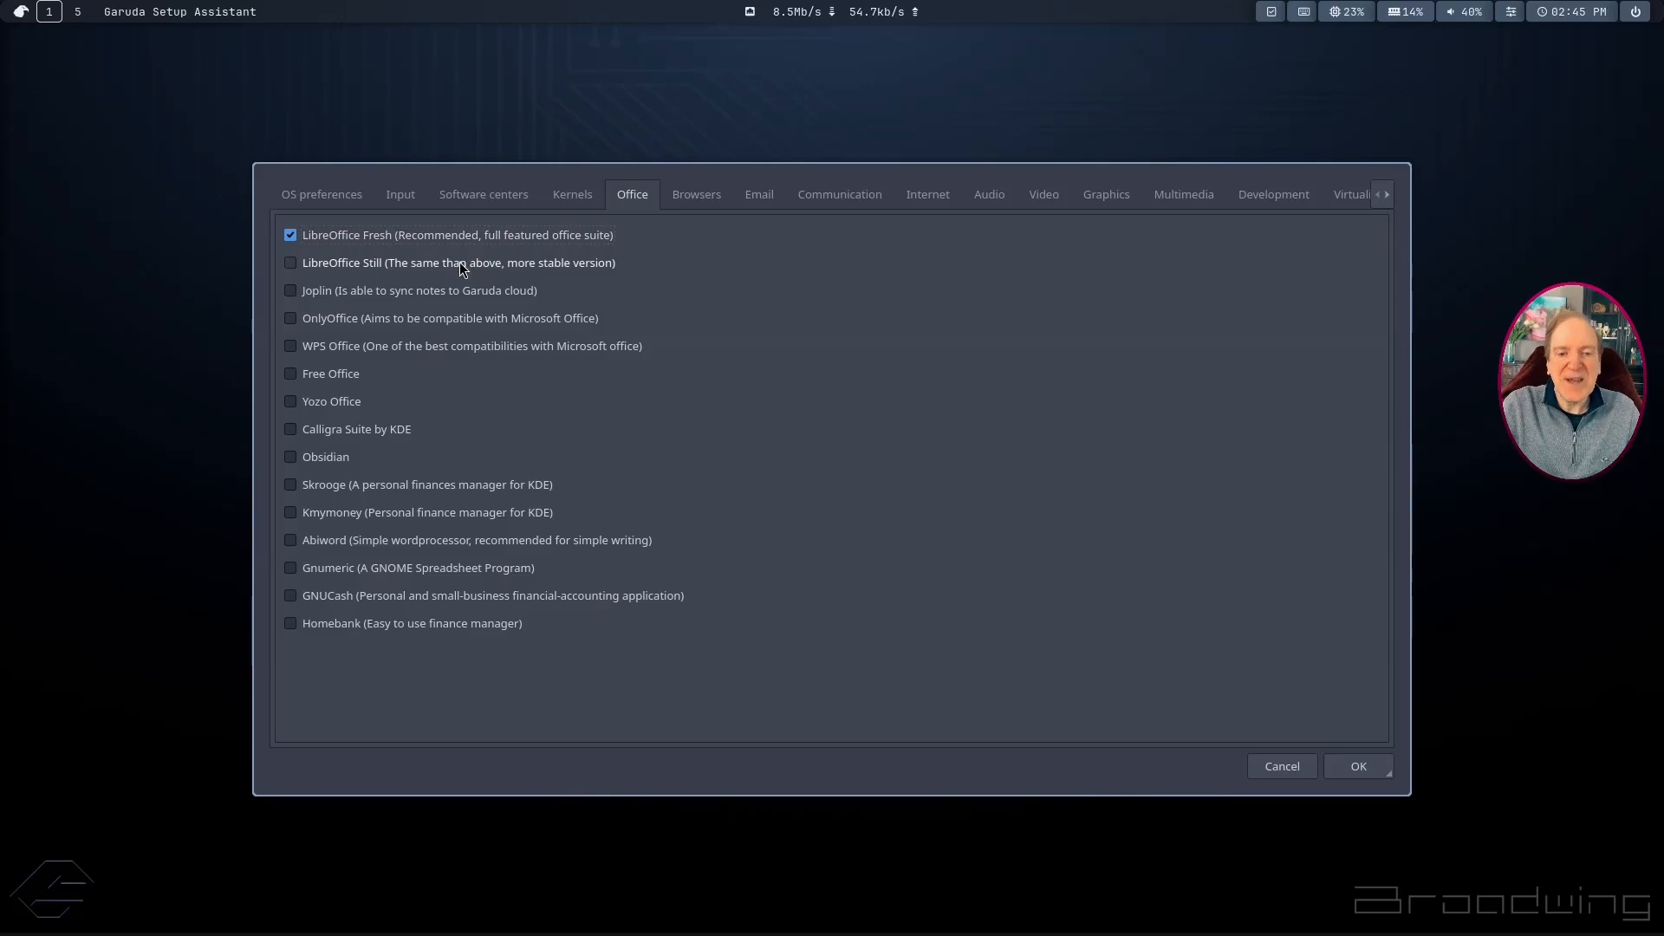
click(700, 198)
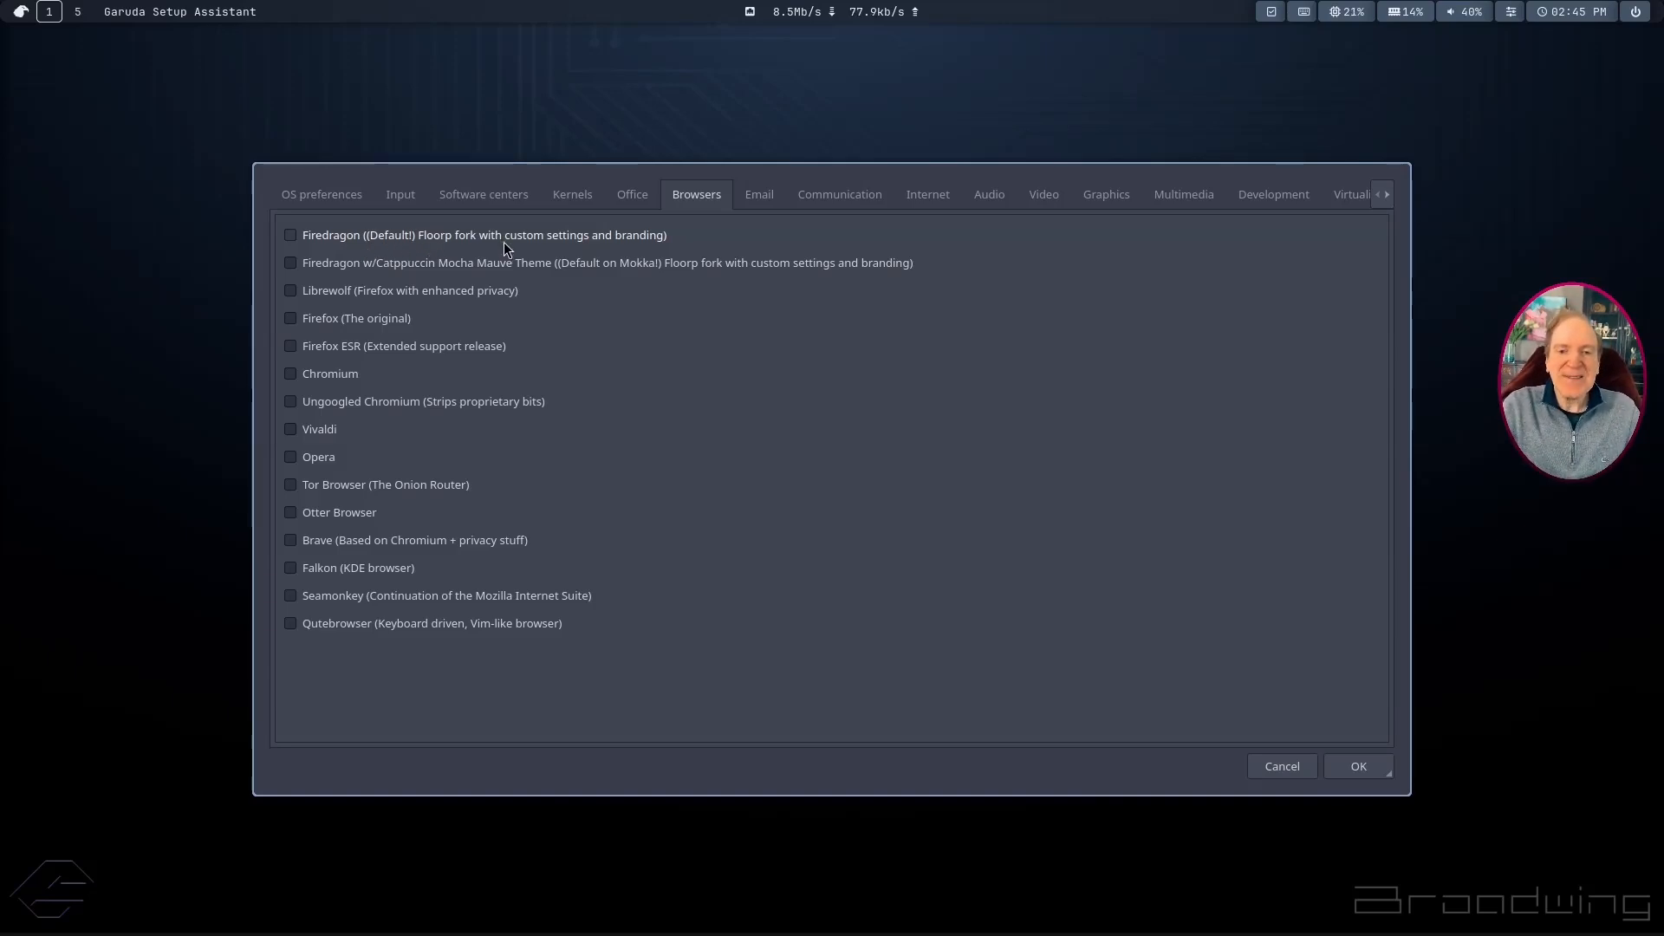
Step: Look at the email clients and tick Audacity among the audio applications
click(760, 198)
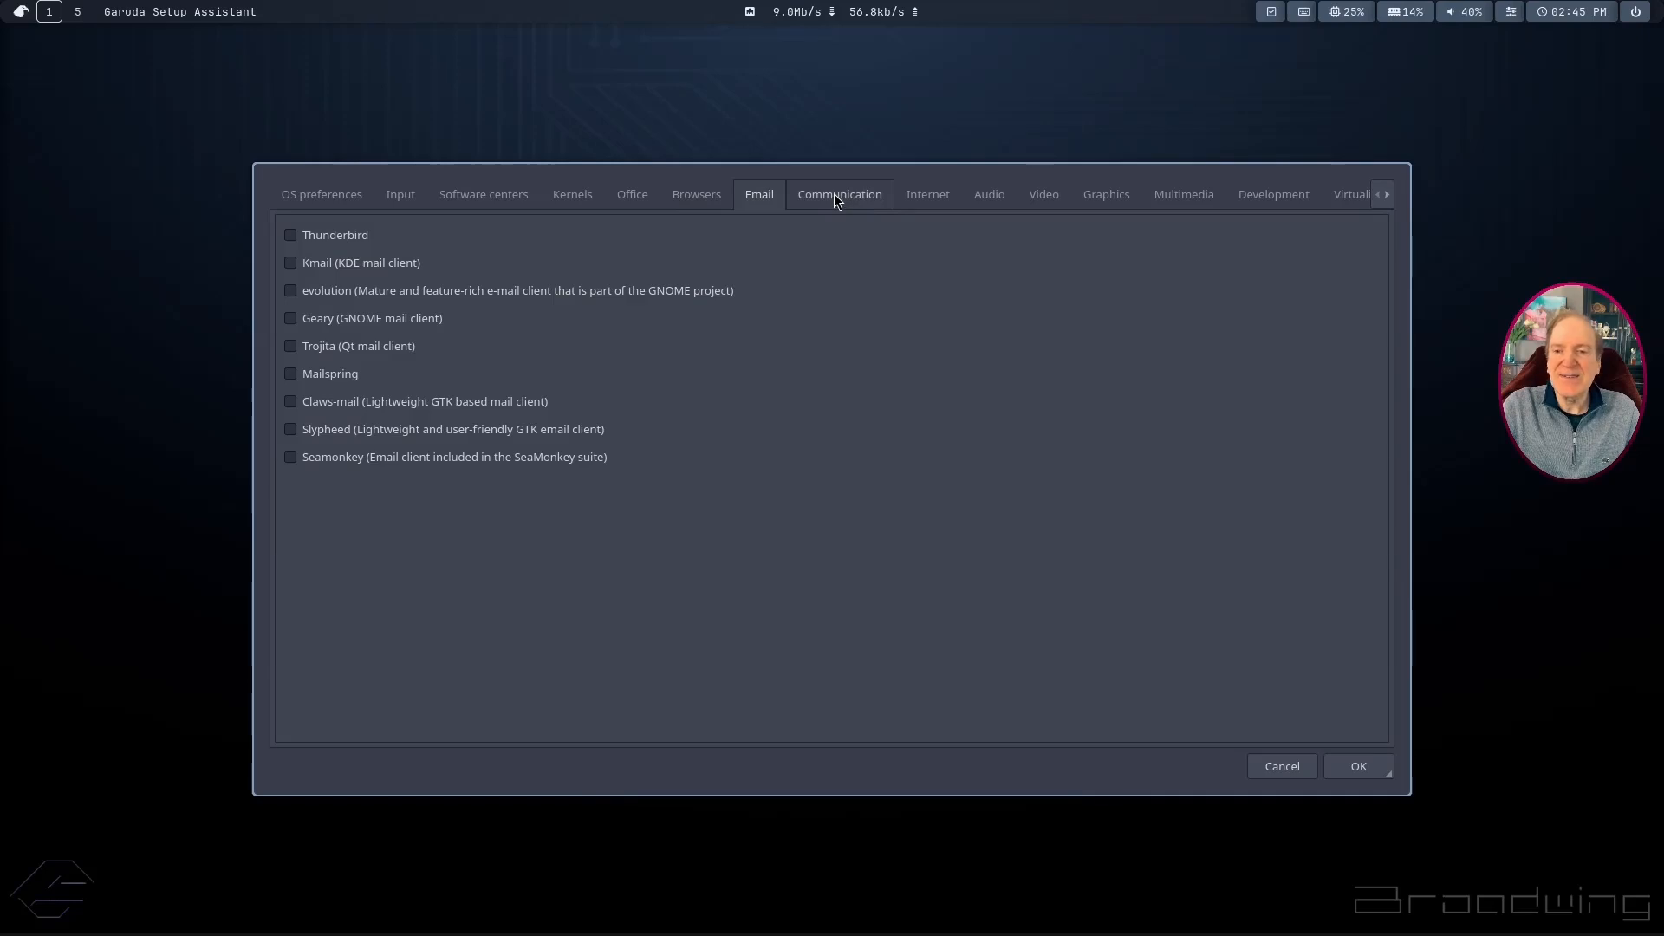
click(1001, 197)
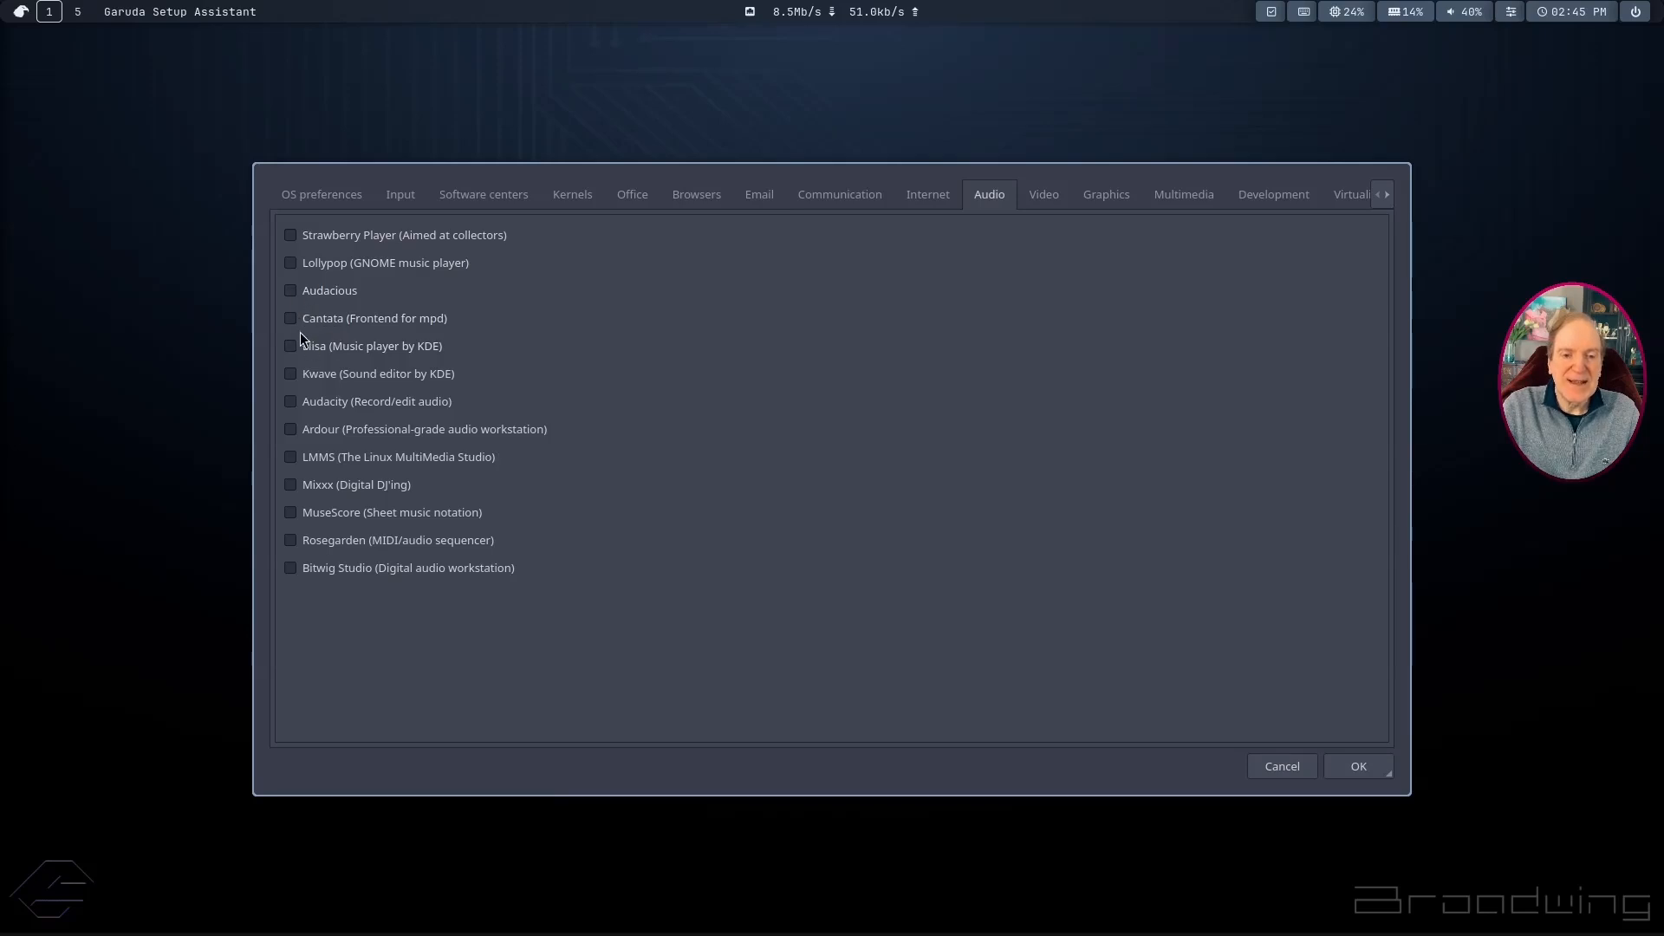
click(290, 402)
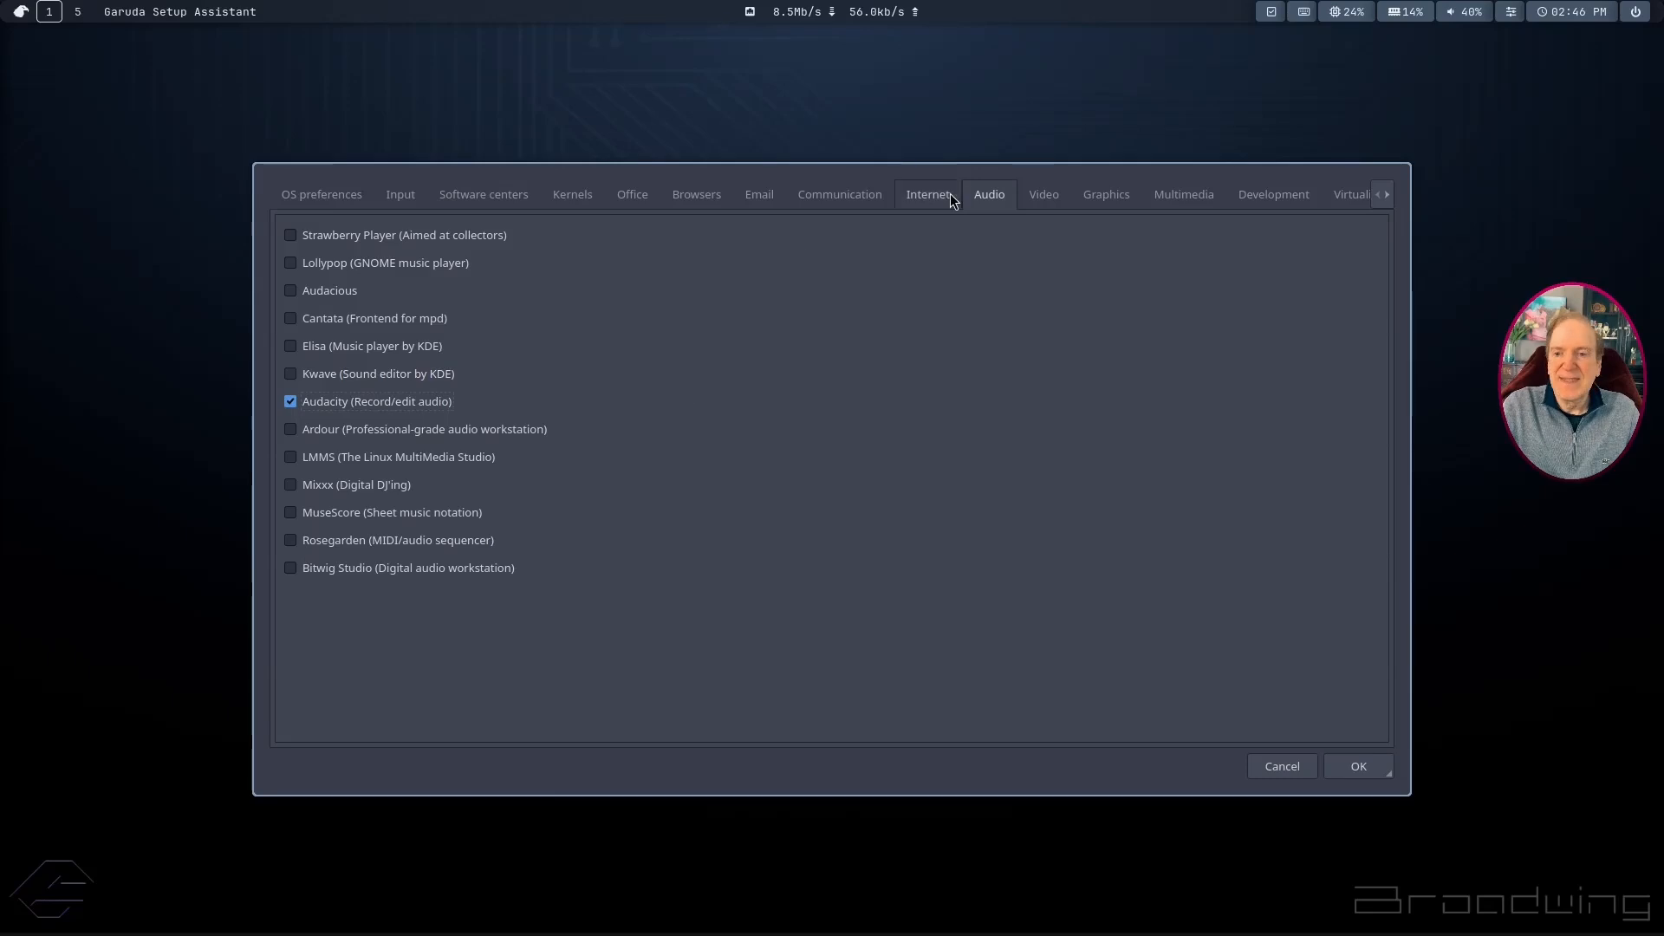
Step: Tick VLC and Shotcut among the video applications
click(1047, 198)
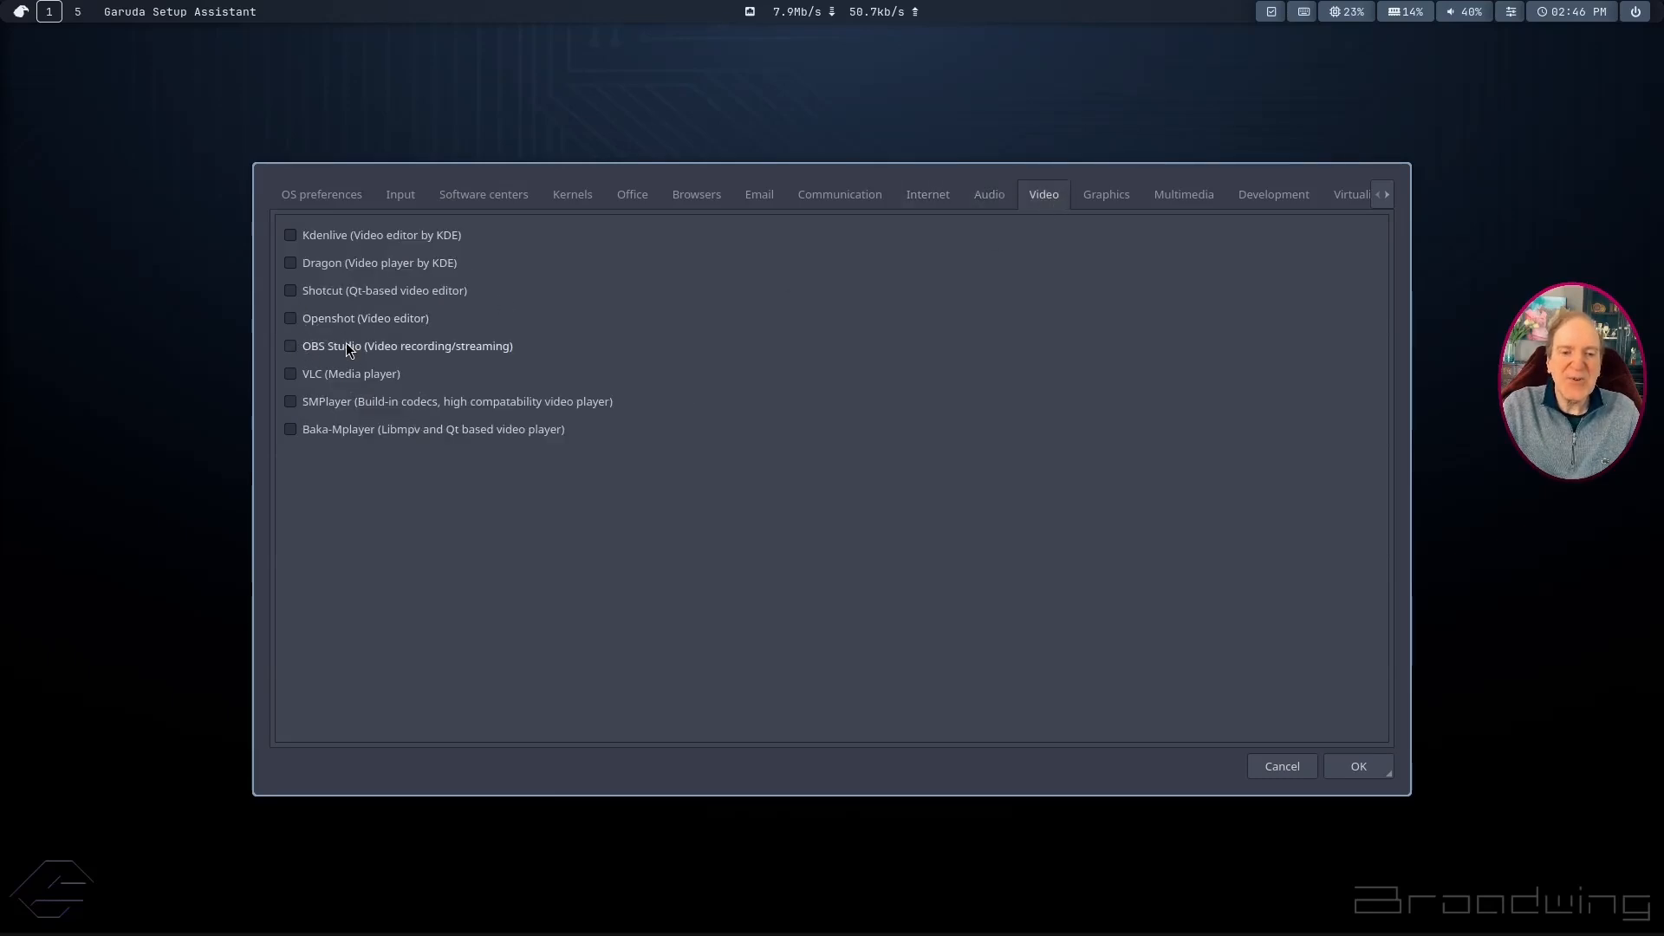
click(290, 373)
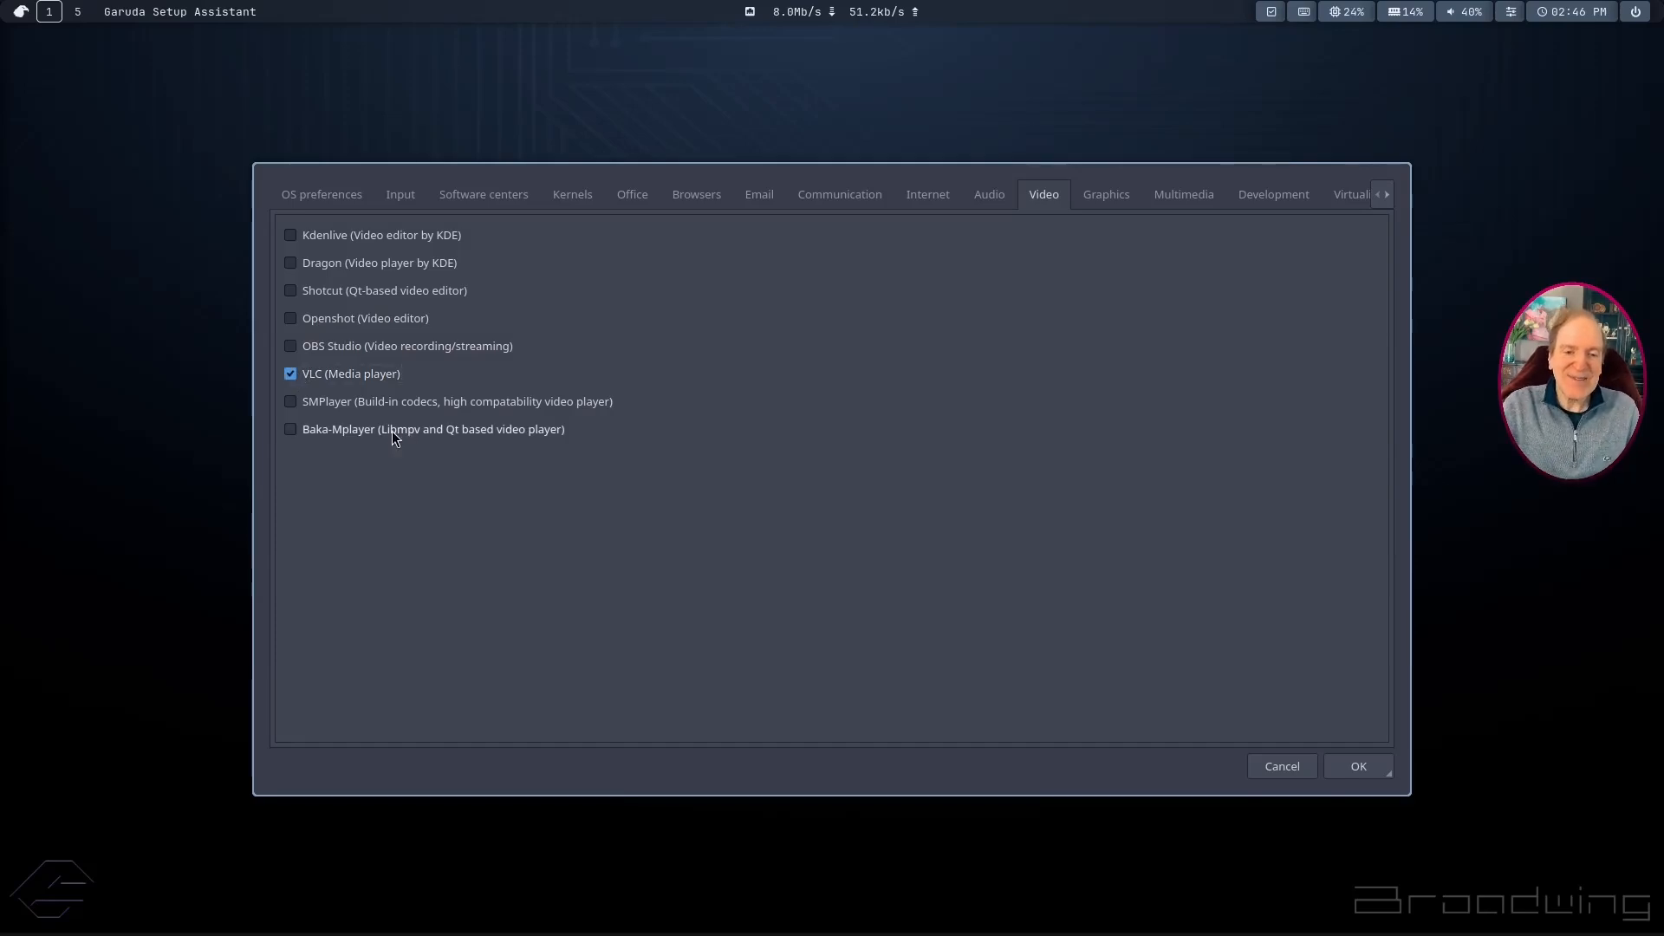
click(290, 292)
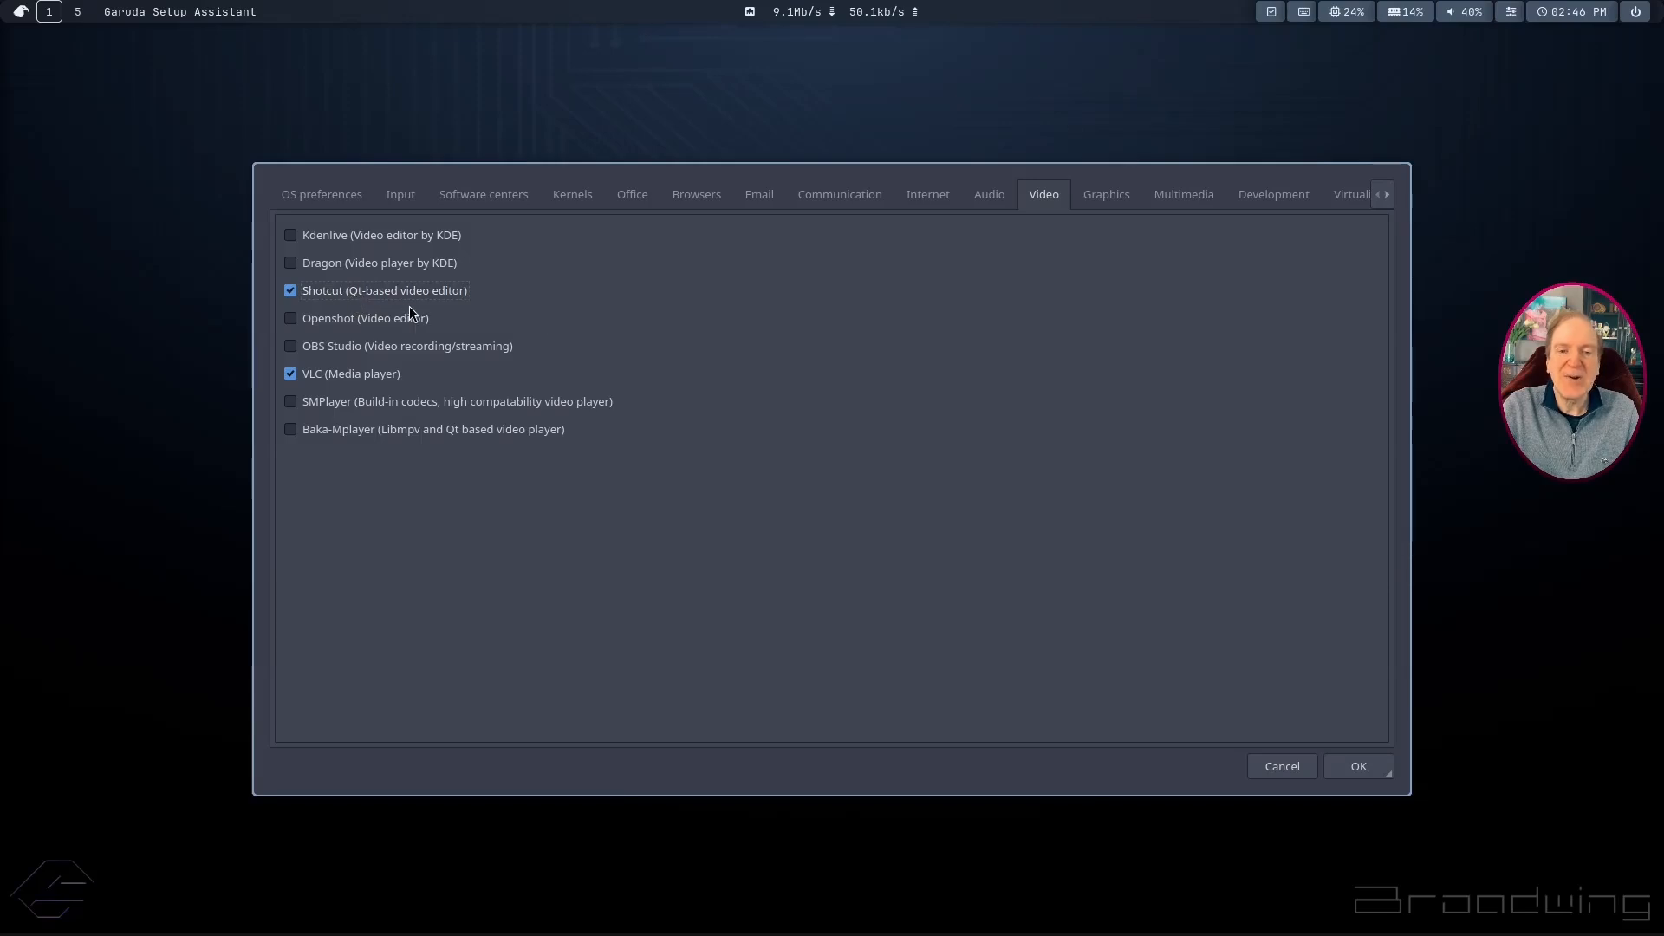
click(1107, 194)
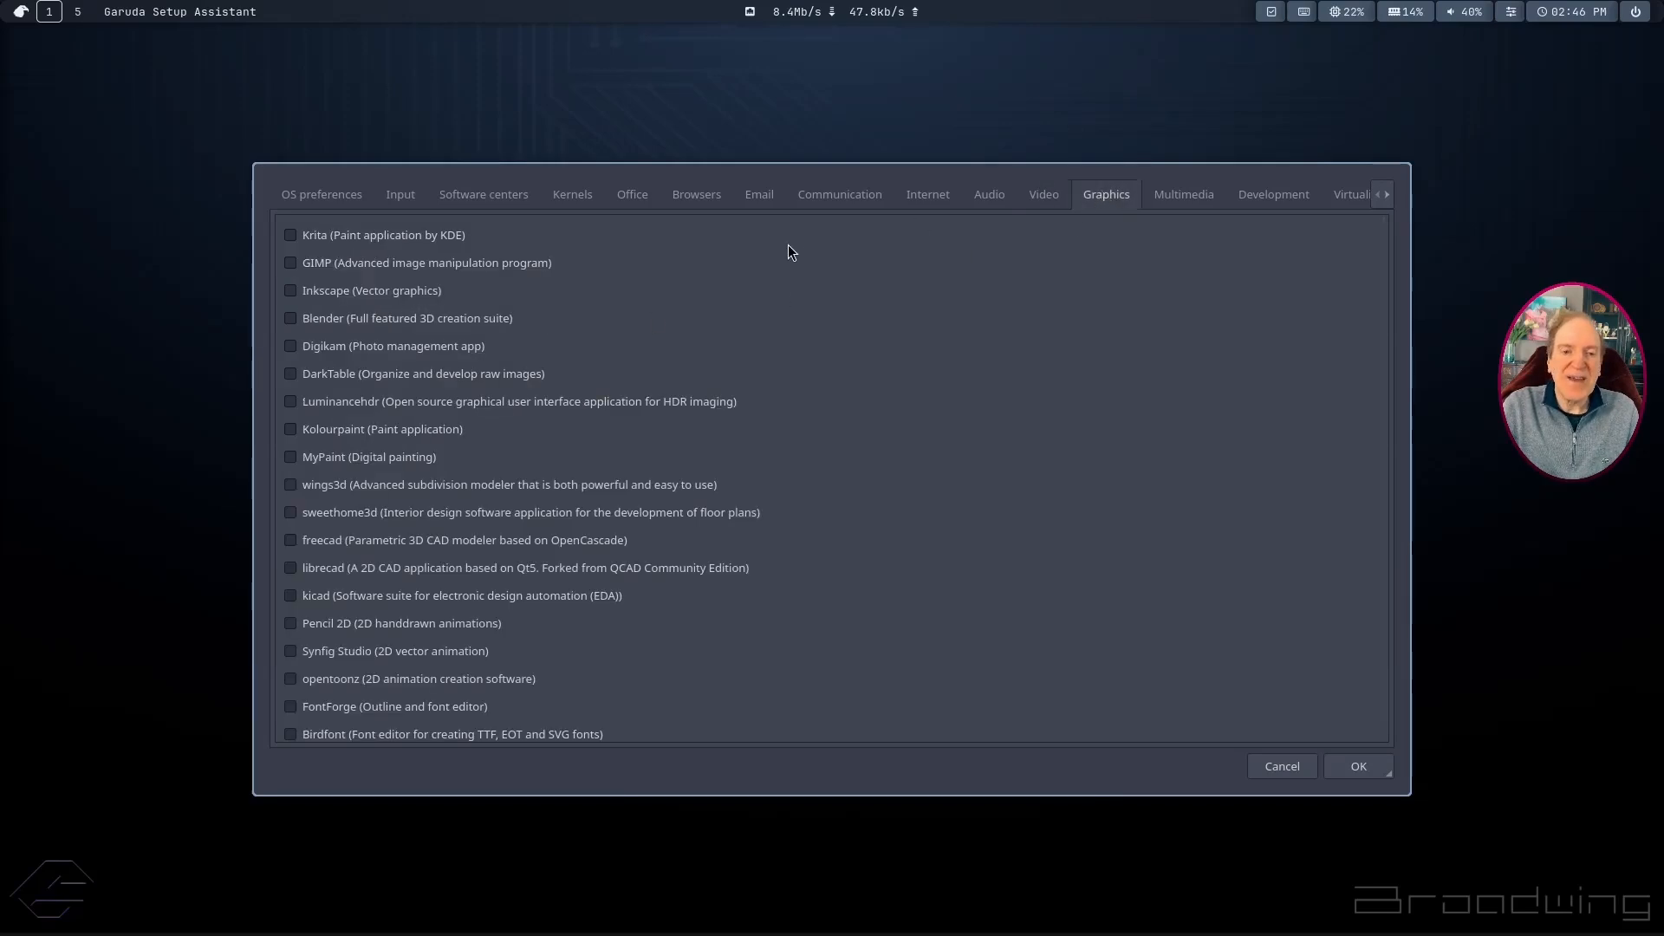
Step: Tick GIMP and Inkscape in the graphics list and scroll through the rest
click(289, 262)
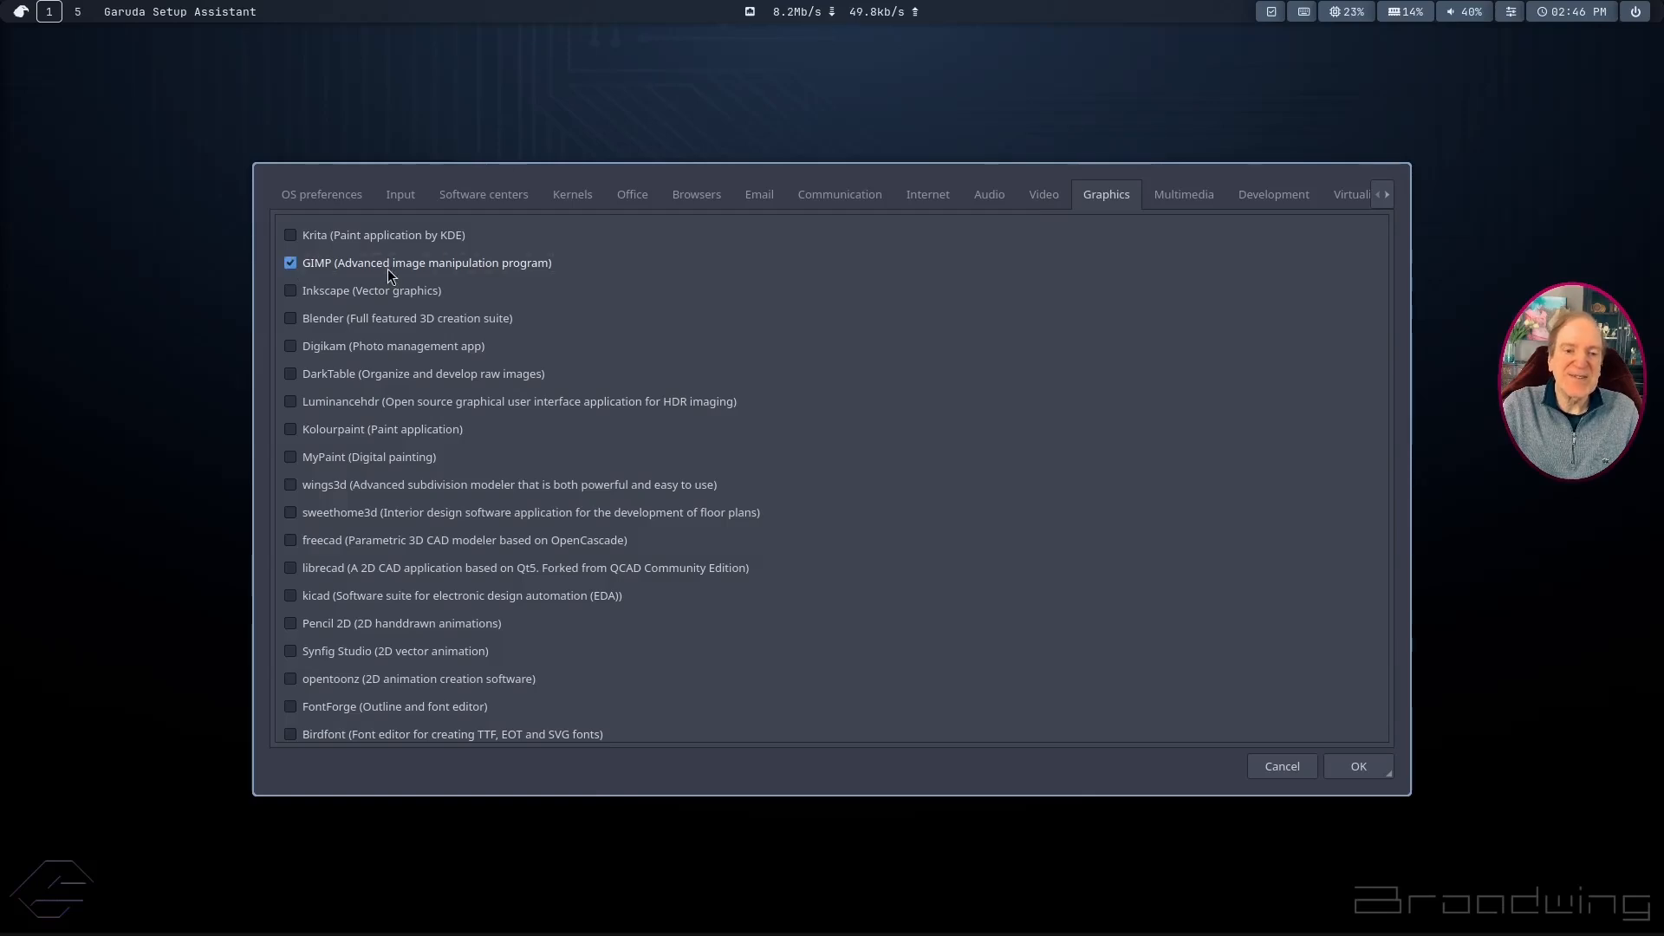
click(293, 292)
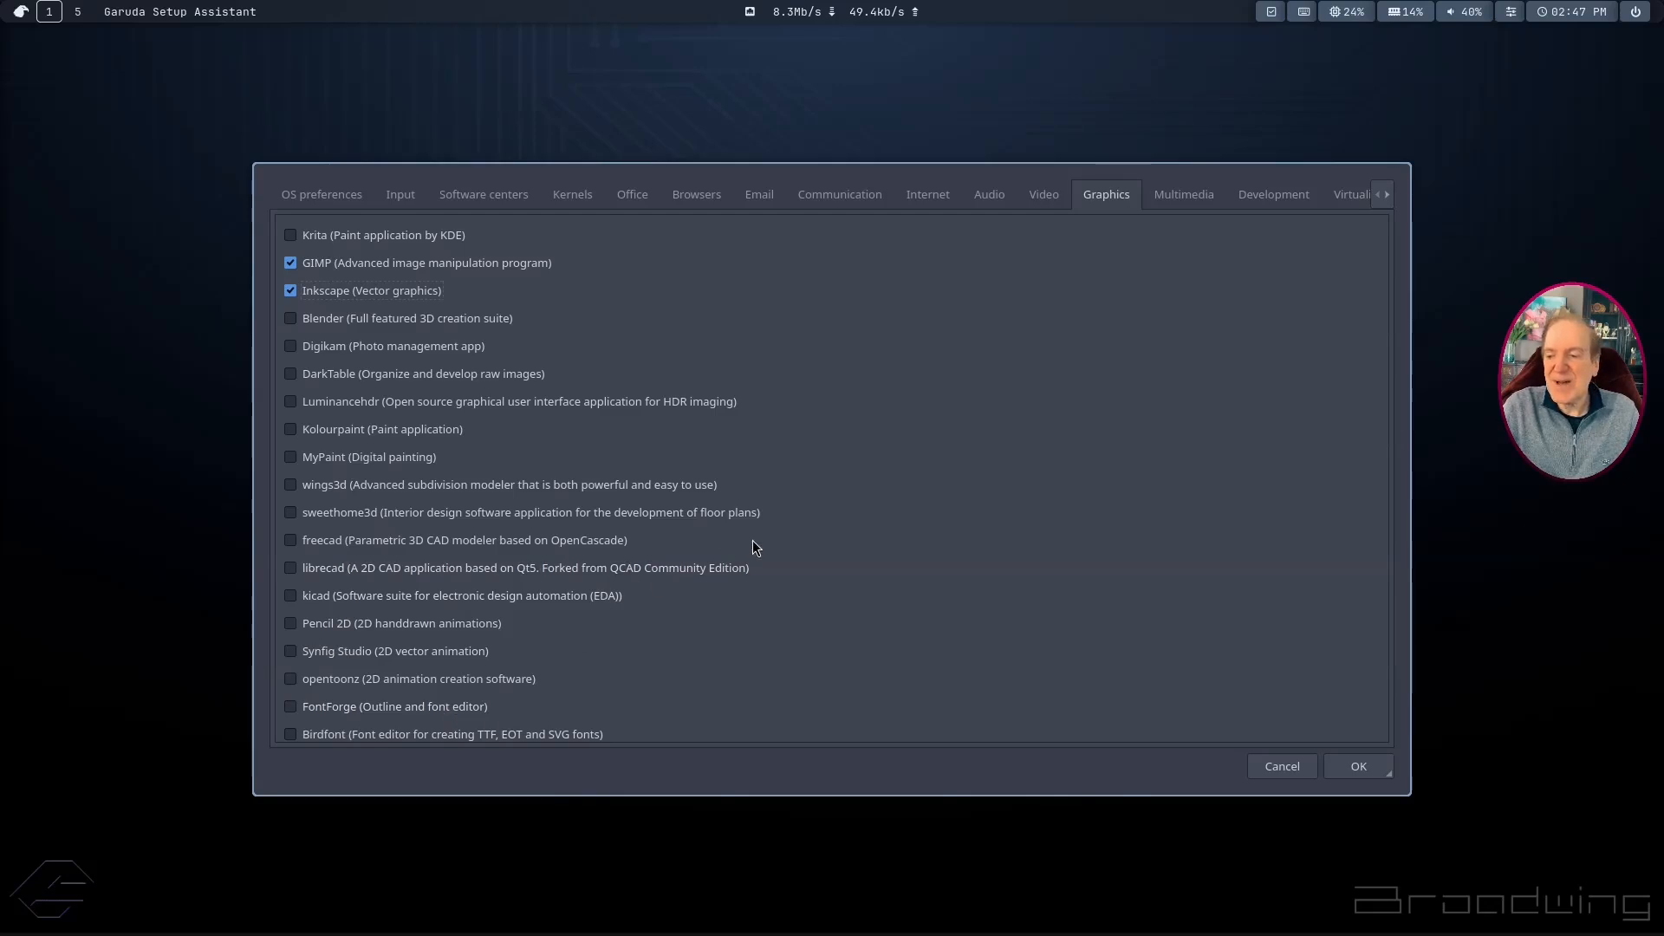
scroll(763, 533, down, 1)
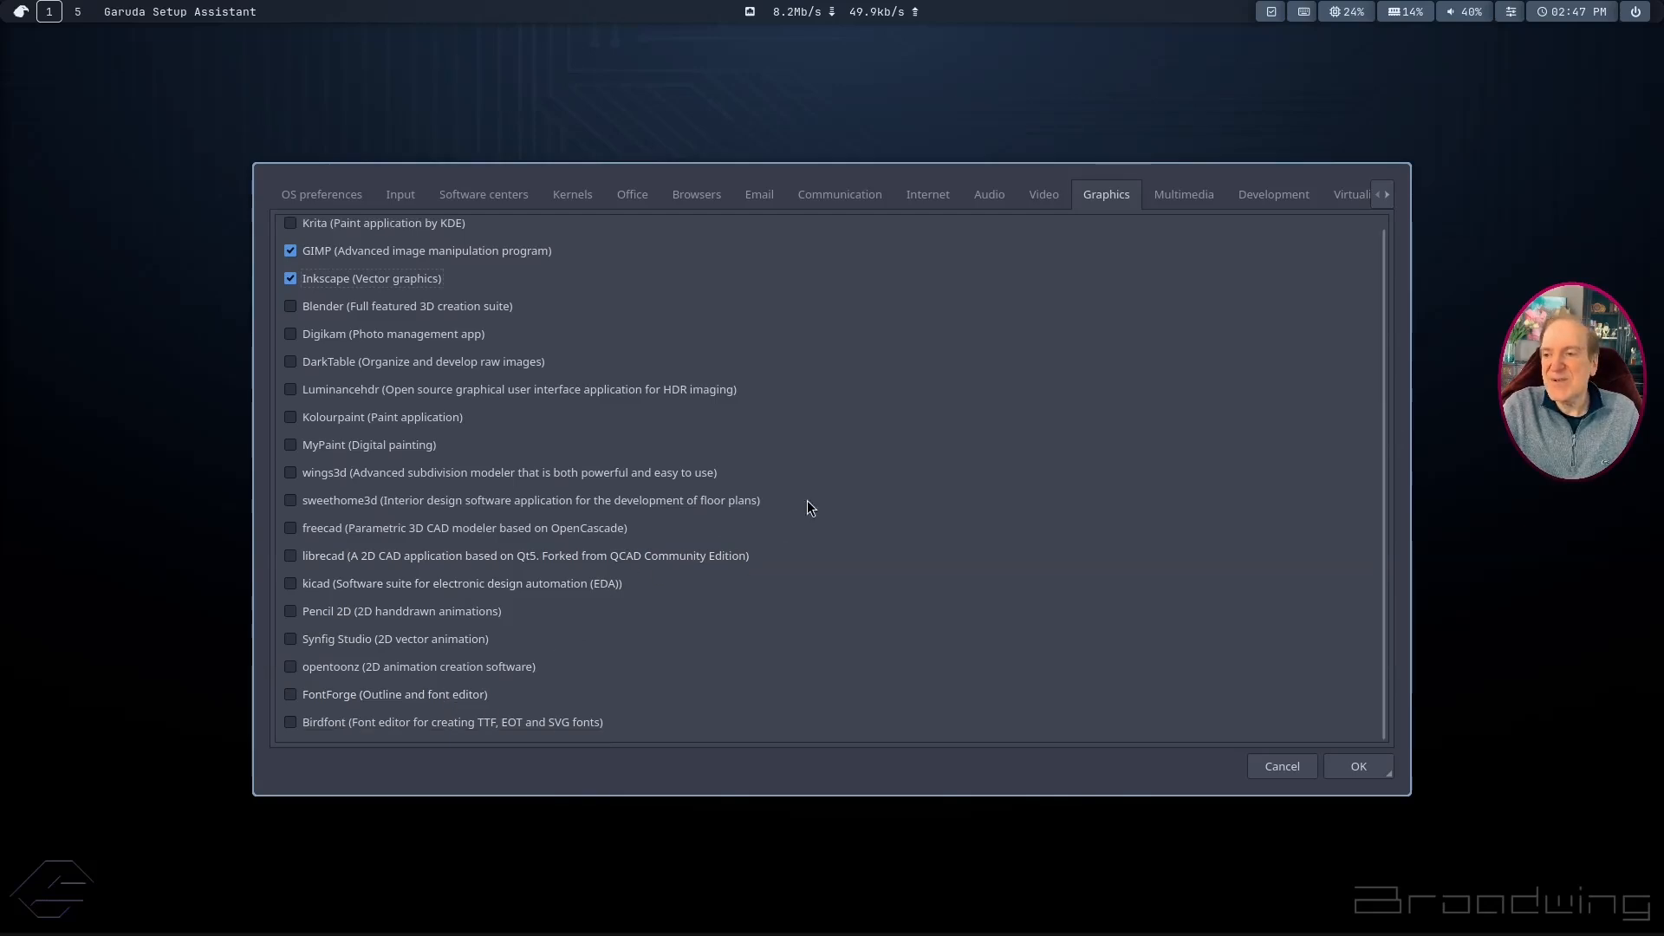
Step: Tick VSCodium under Development, check Virtualization, and apply the selections with OK
click(1182, 196)
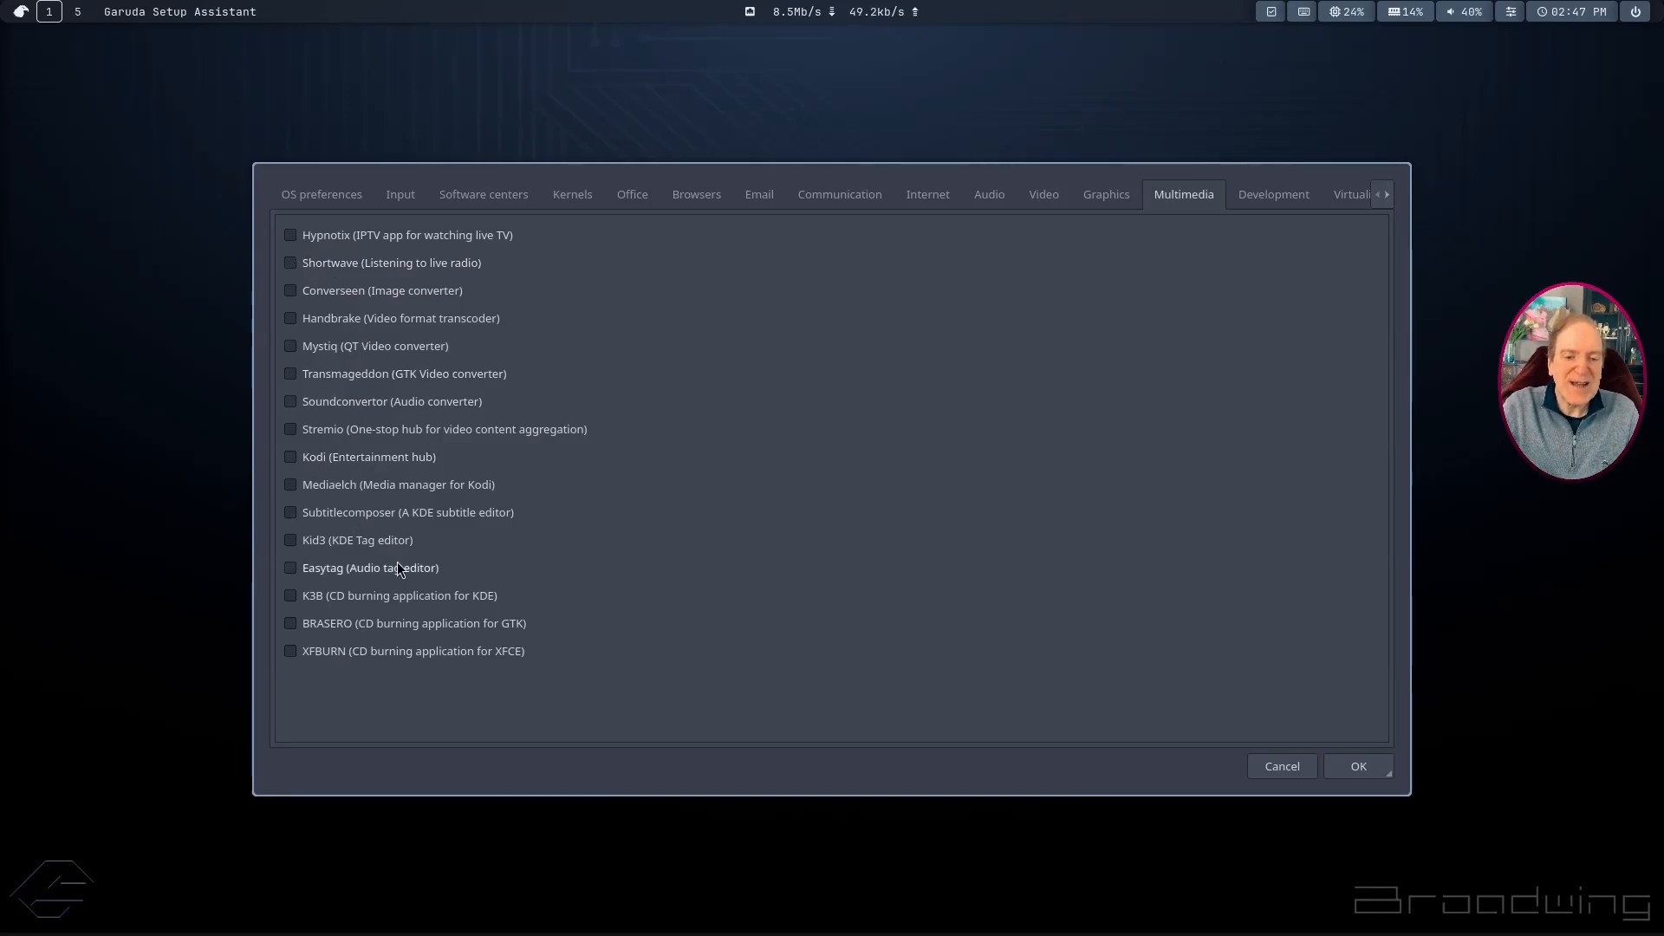
click(1272, 195)
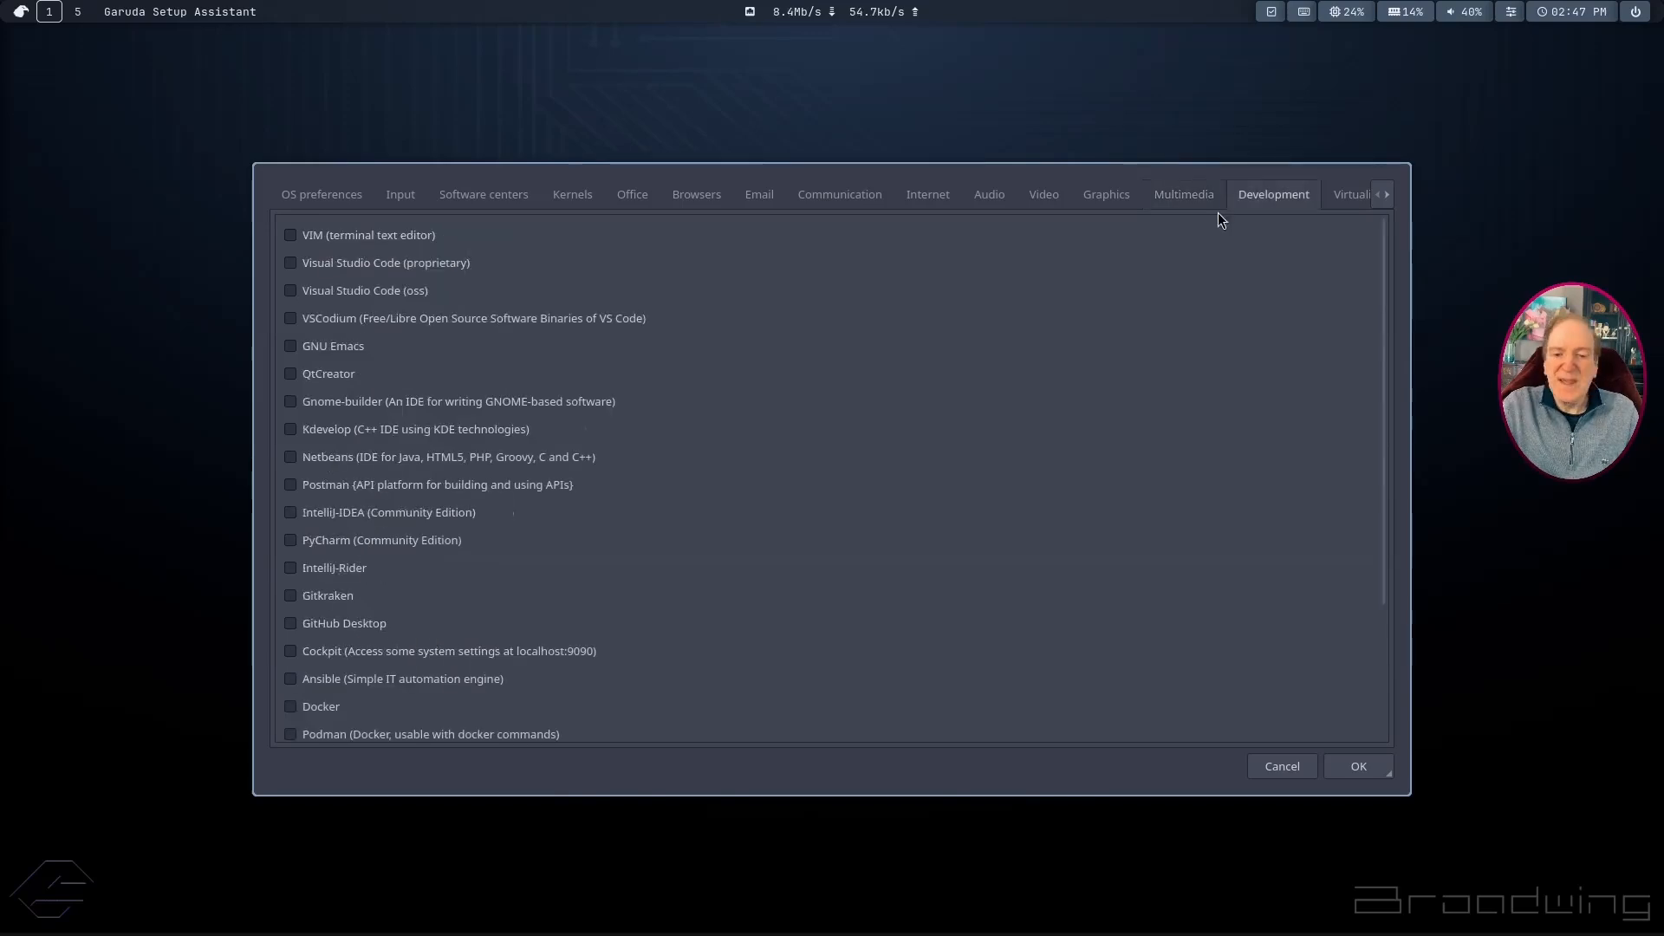
click(291, 321)
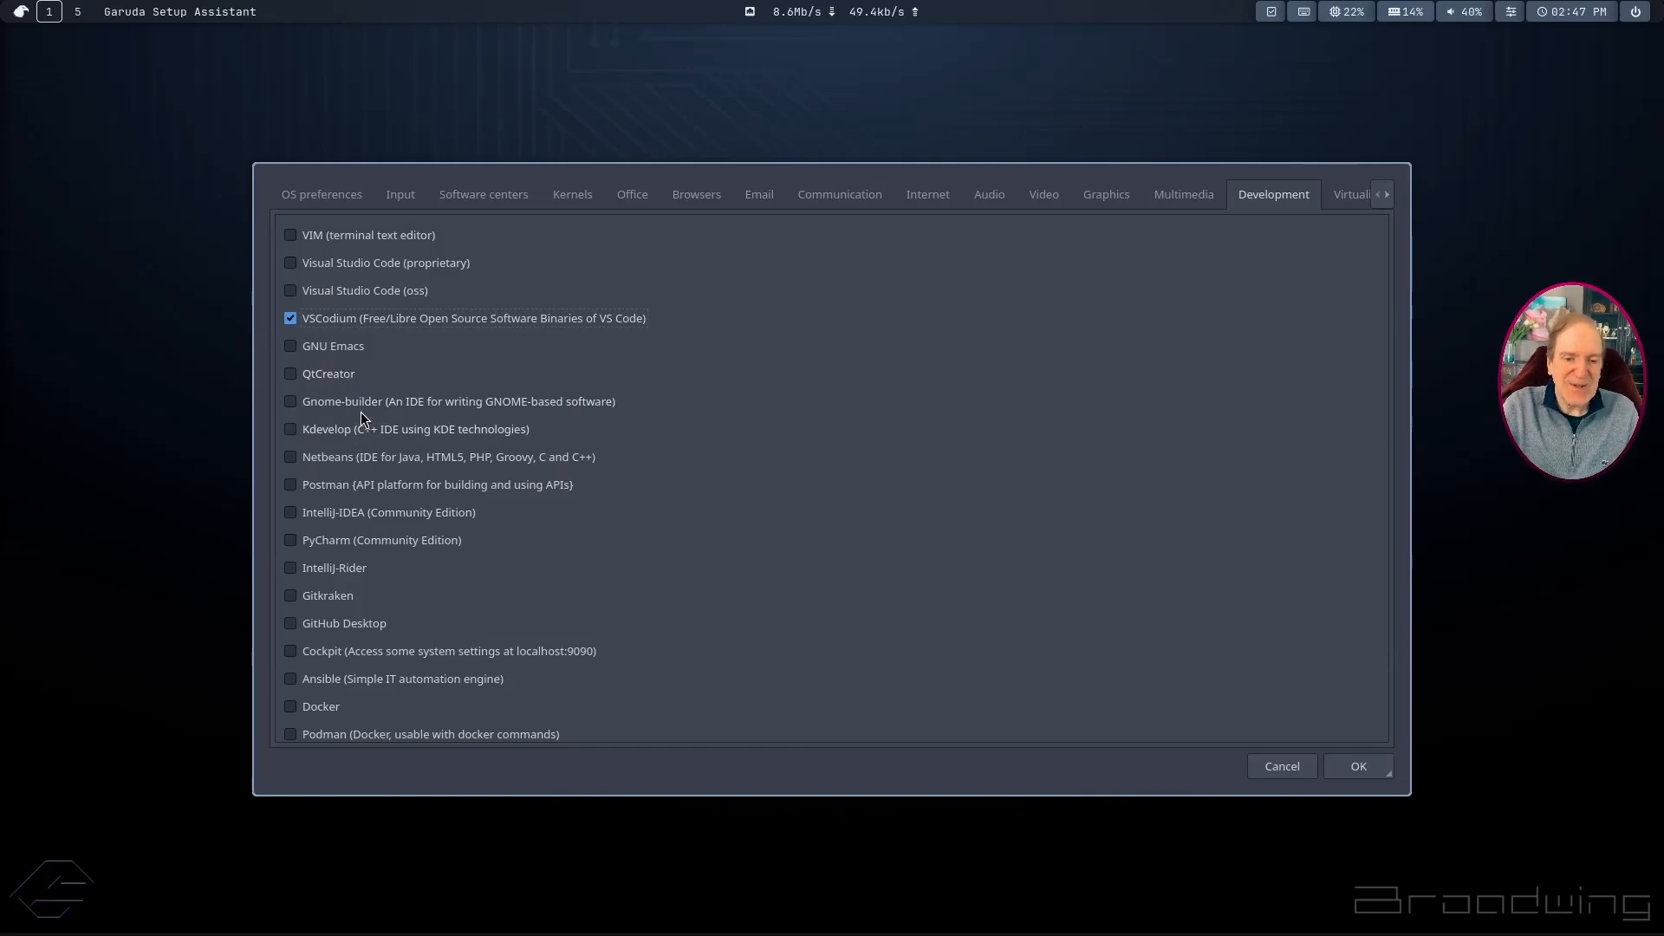
scroll(395, 435, down, 3)
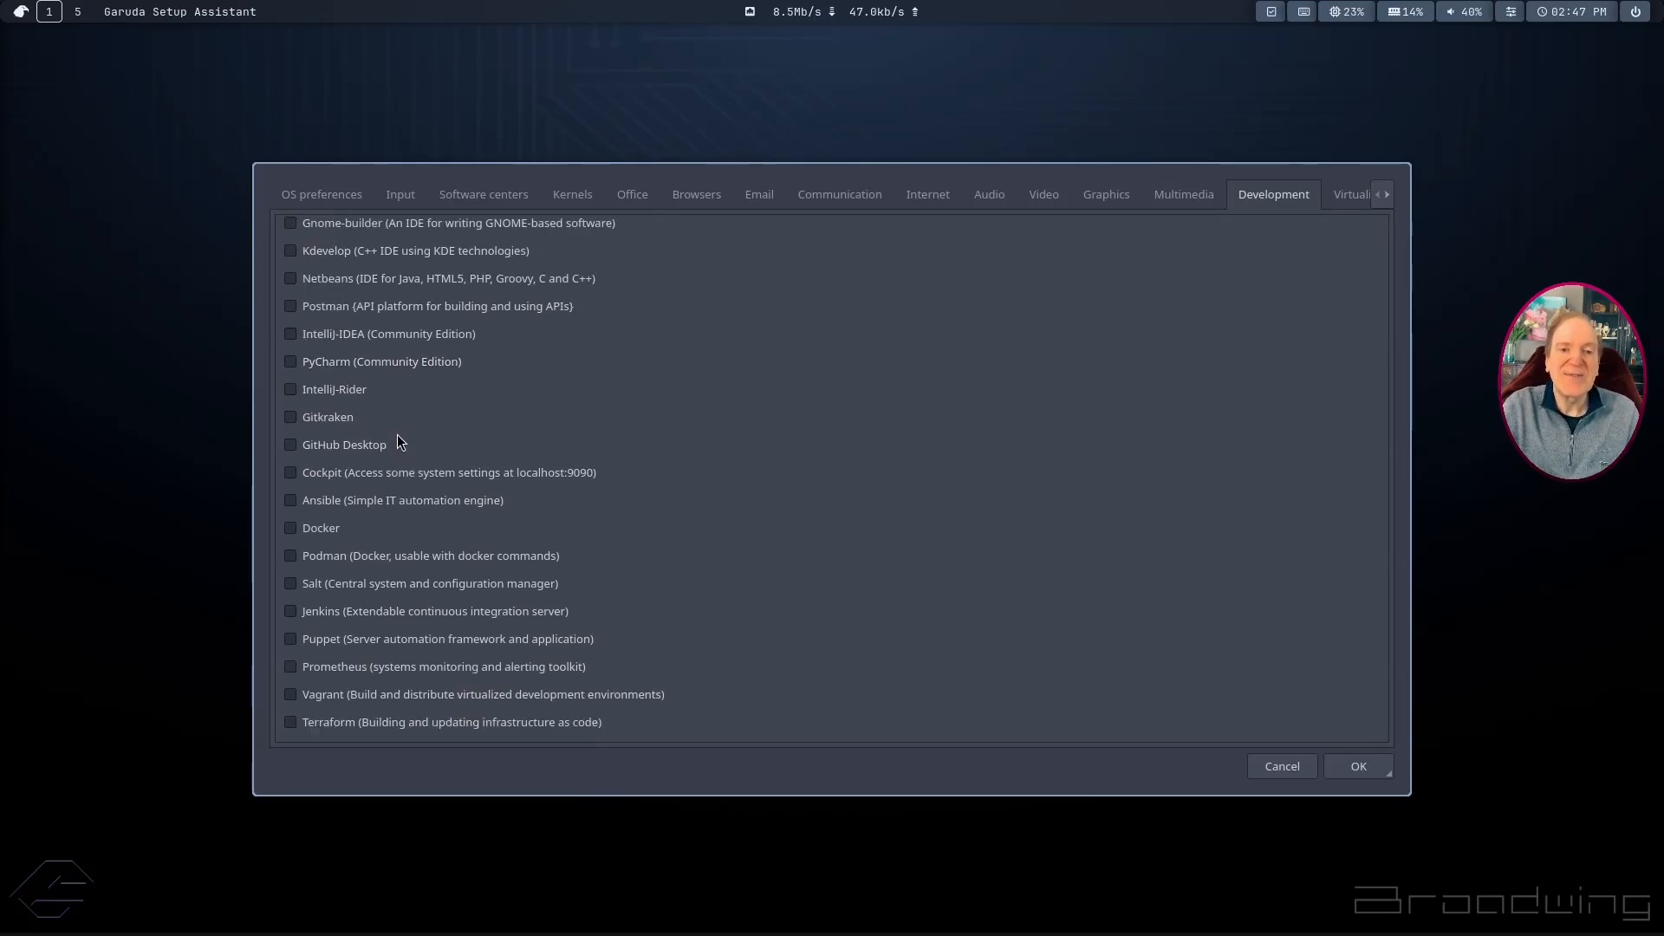
scroll(517, 543, up, 3)
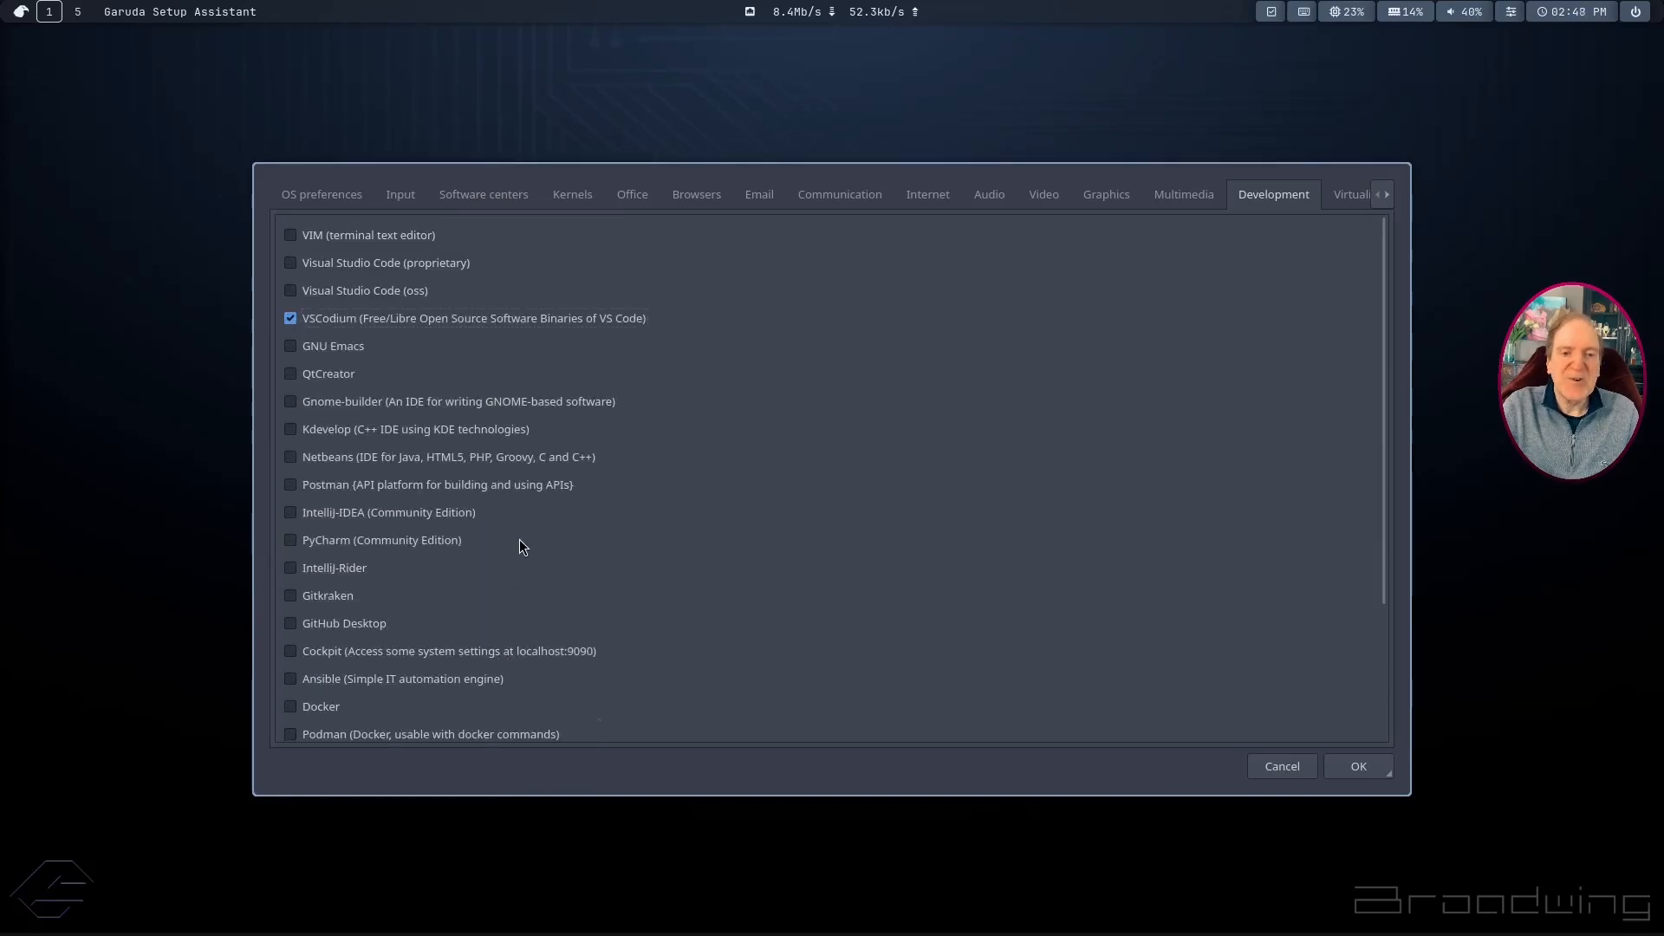
click(1352, 197)
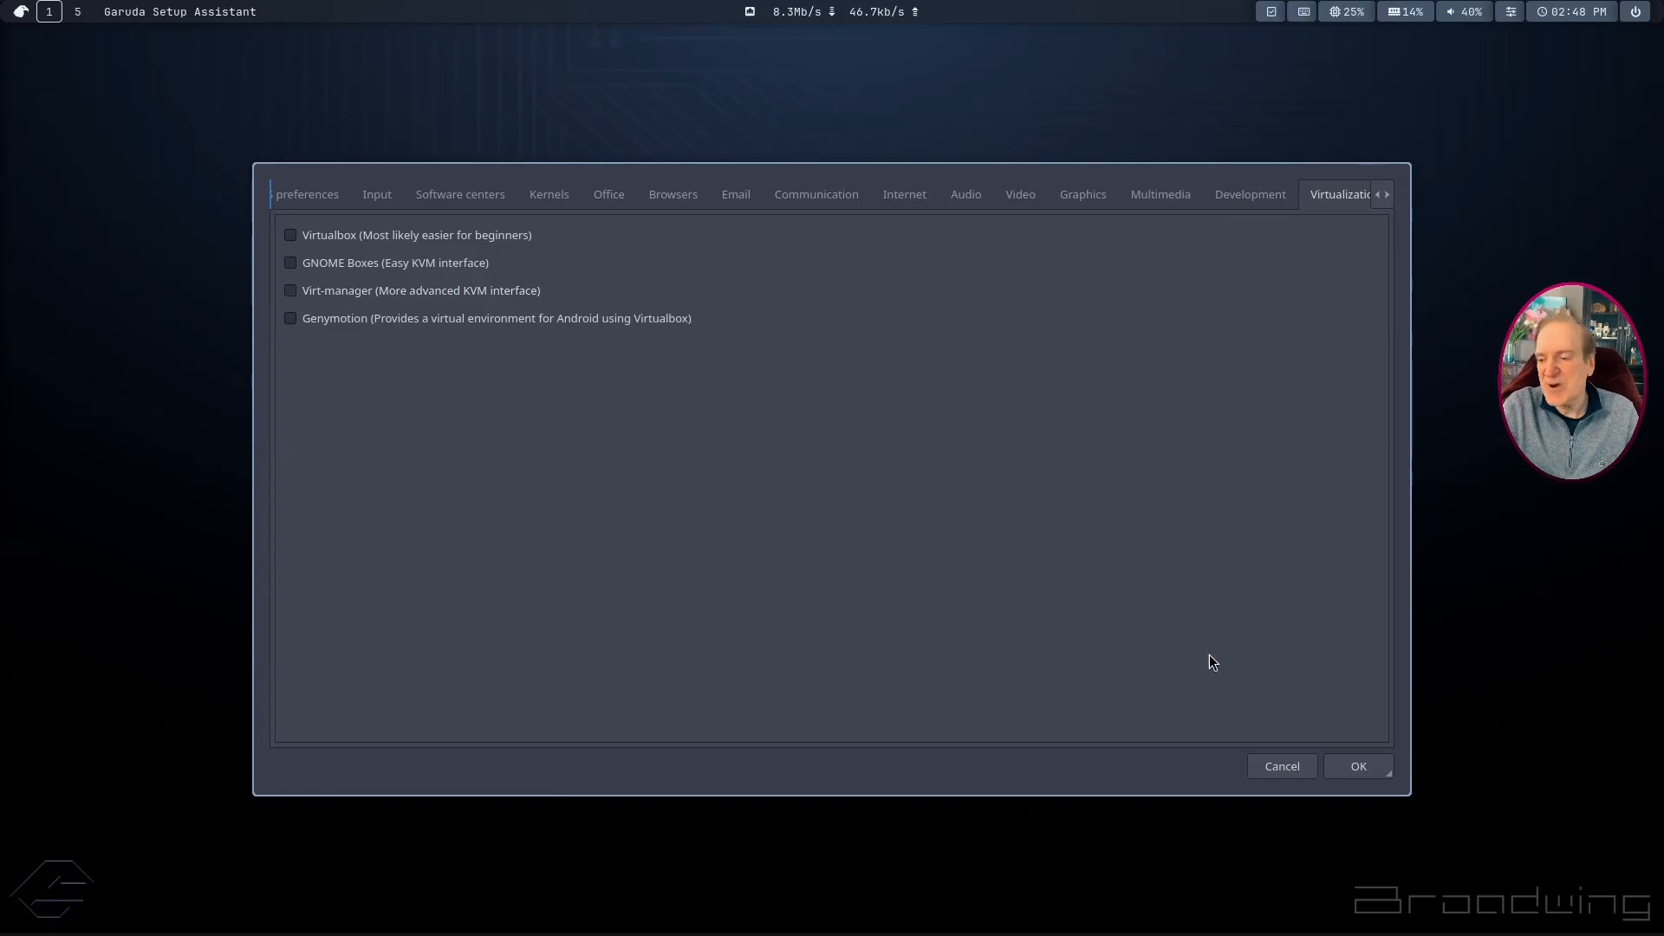
click(1359, 767)
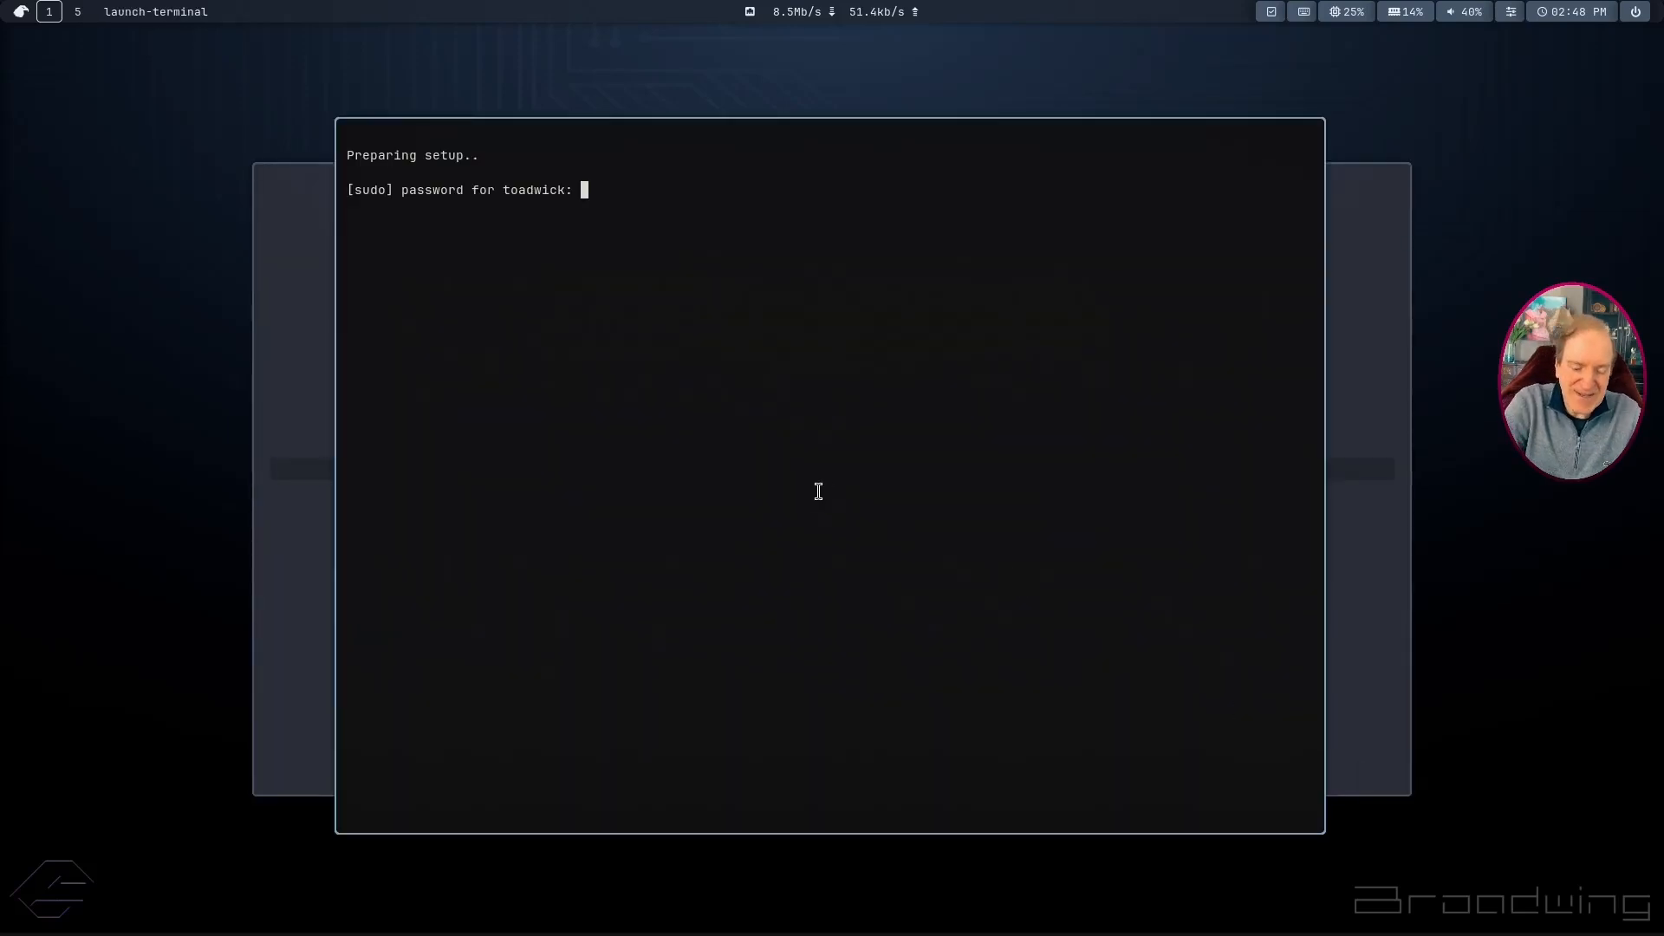
Step: Enter the sudo password, accept the default provider and confirm the 192-package installation
text(******)
key(Return)
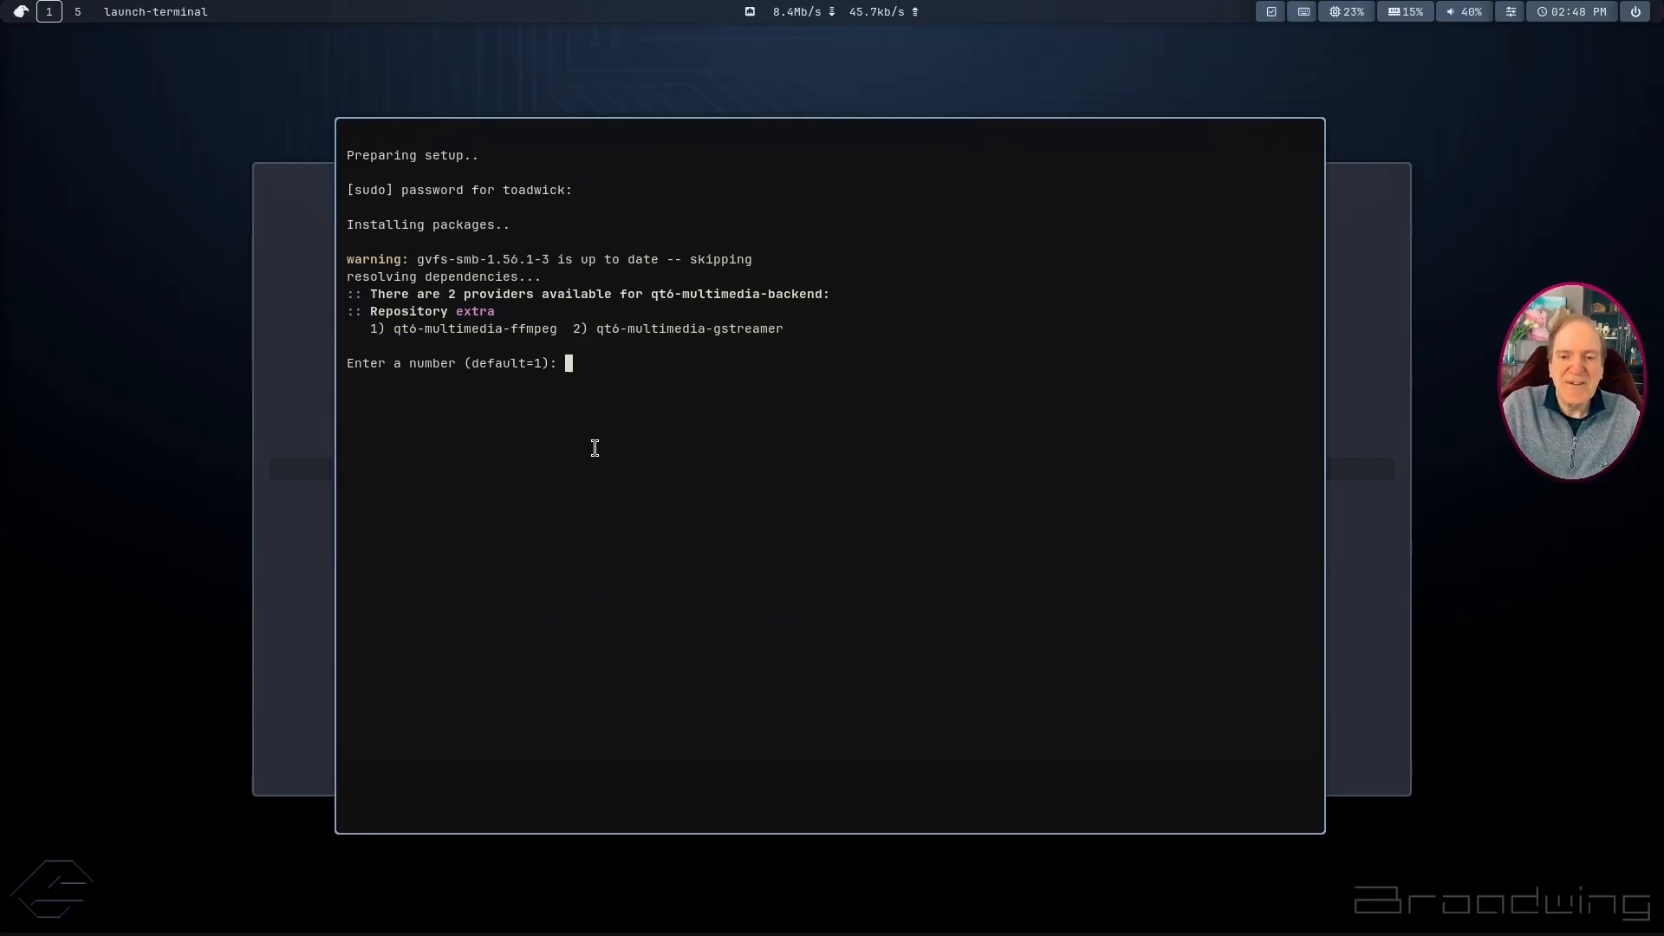
key(Return)
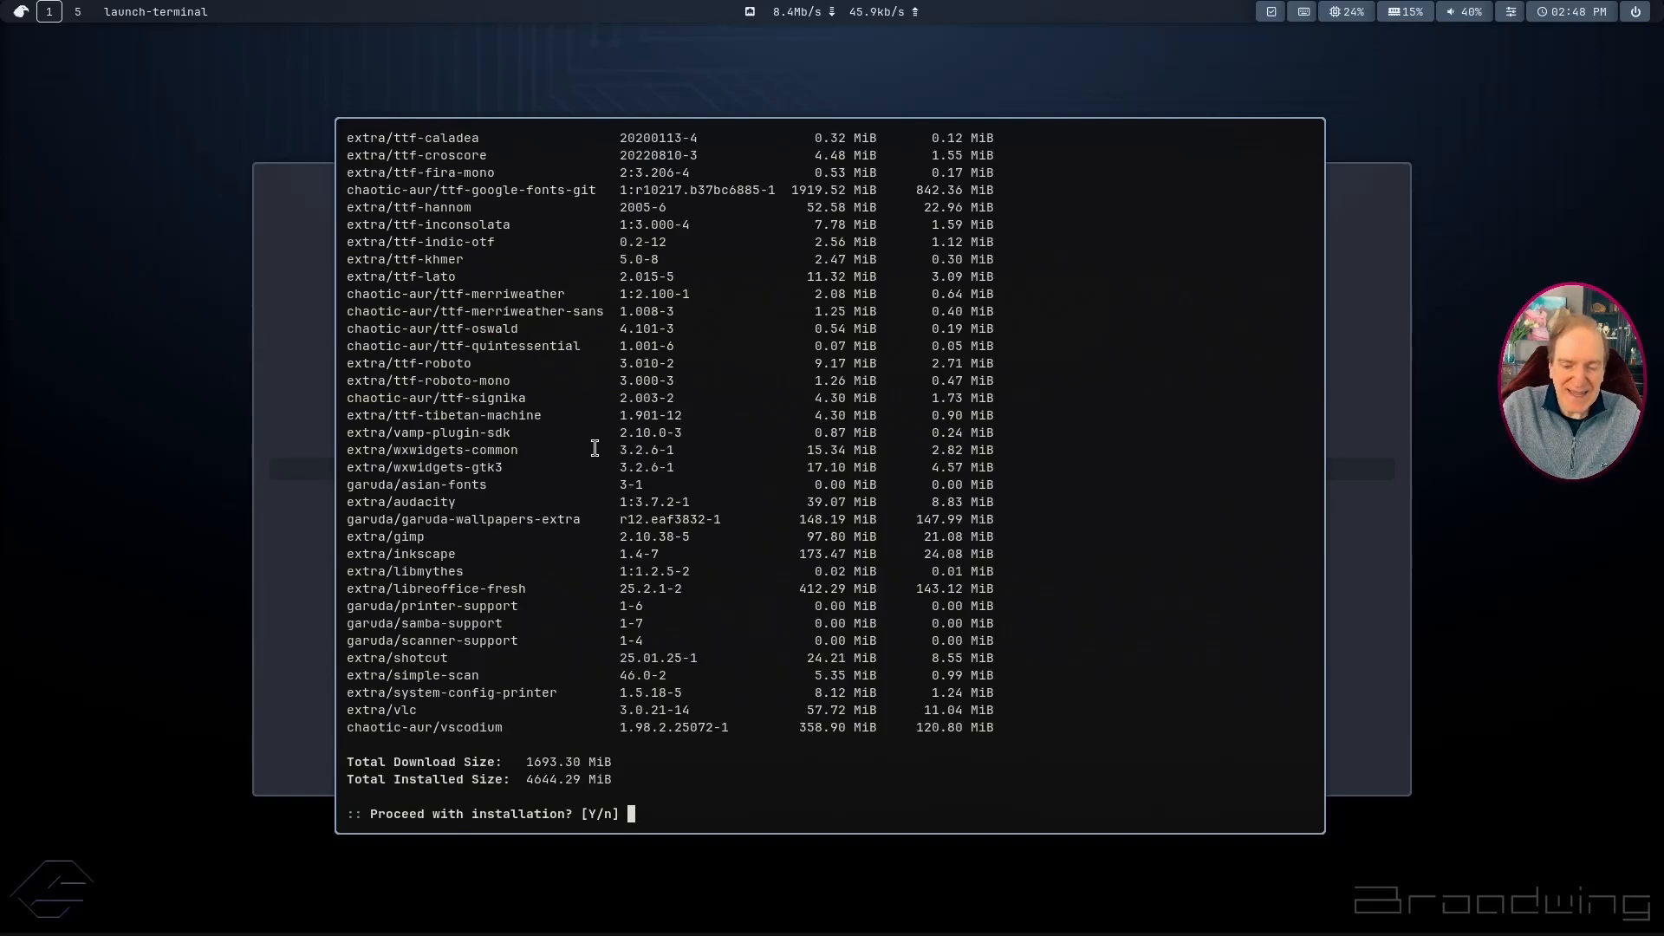
key(Return)
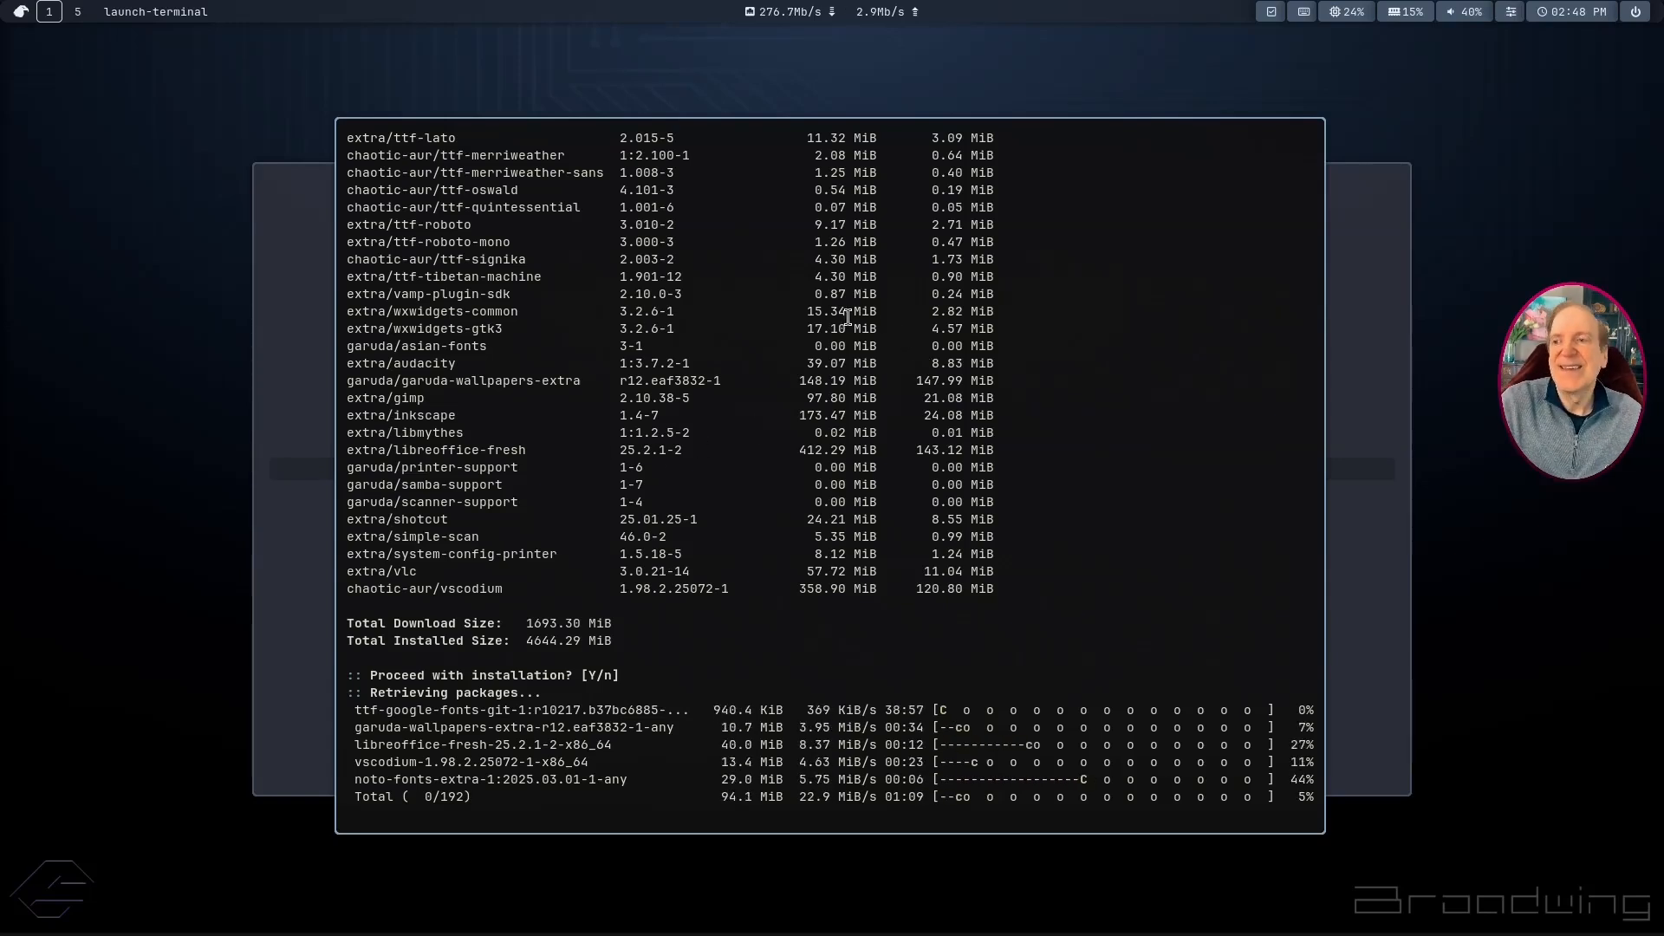
click(1359, 305)
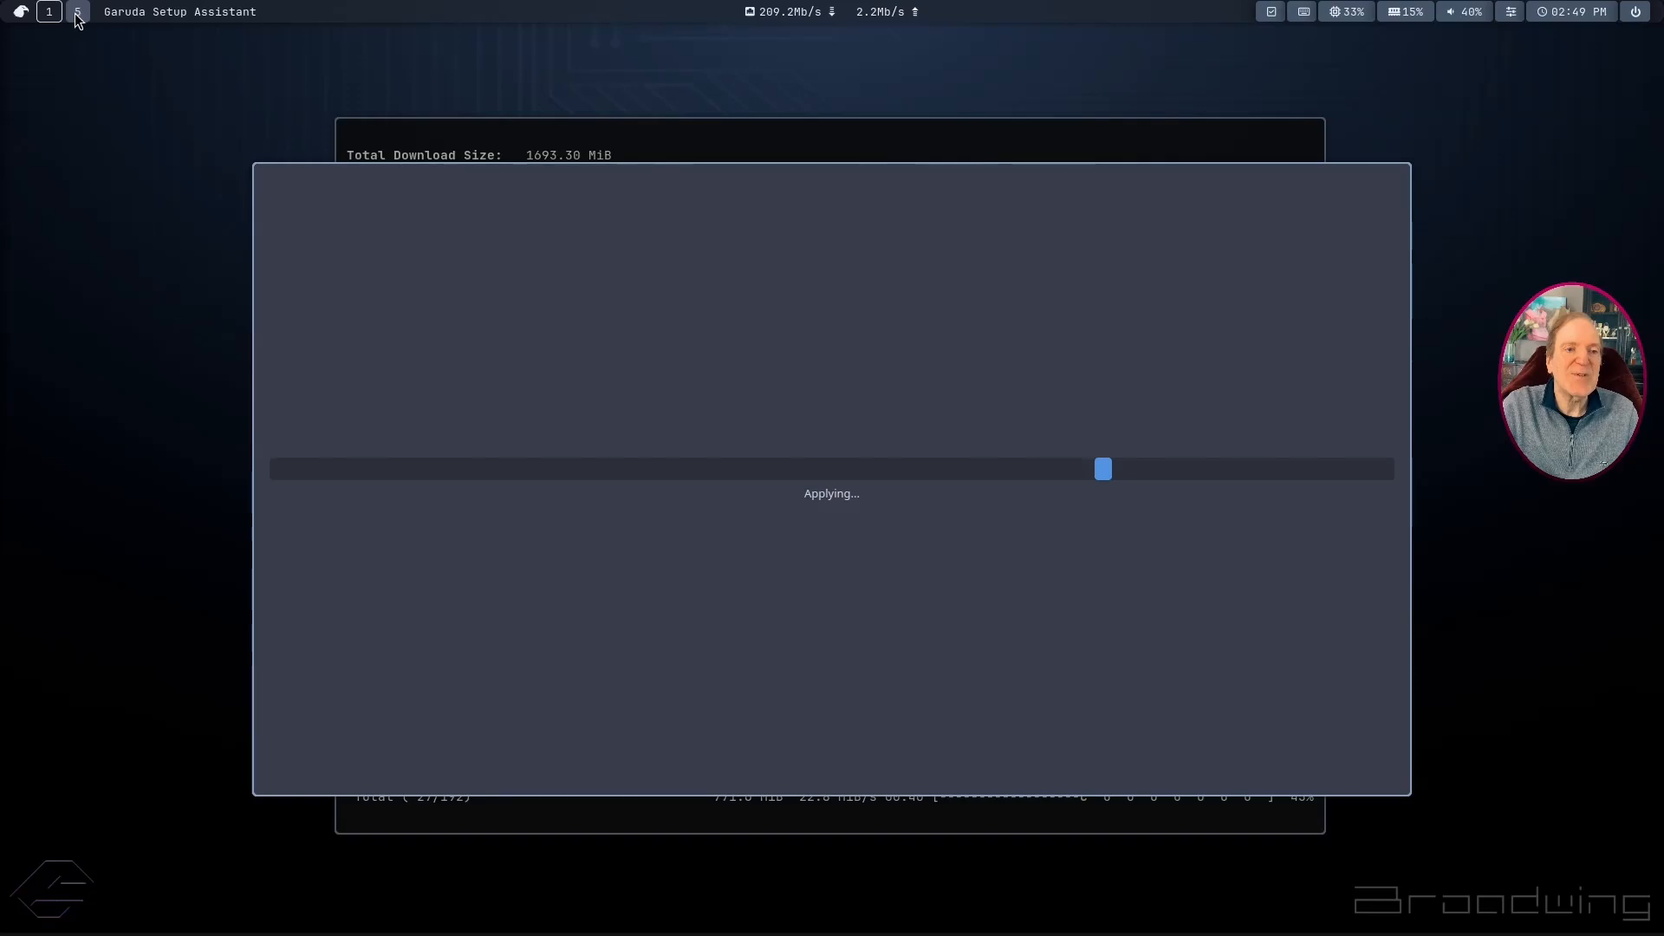
Step: Glance at the OBS workspace, return to workspace 1, and start pacseek from the Waybar tray
click(78, 12)
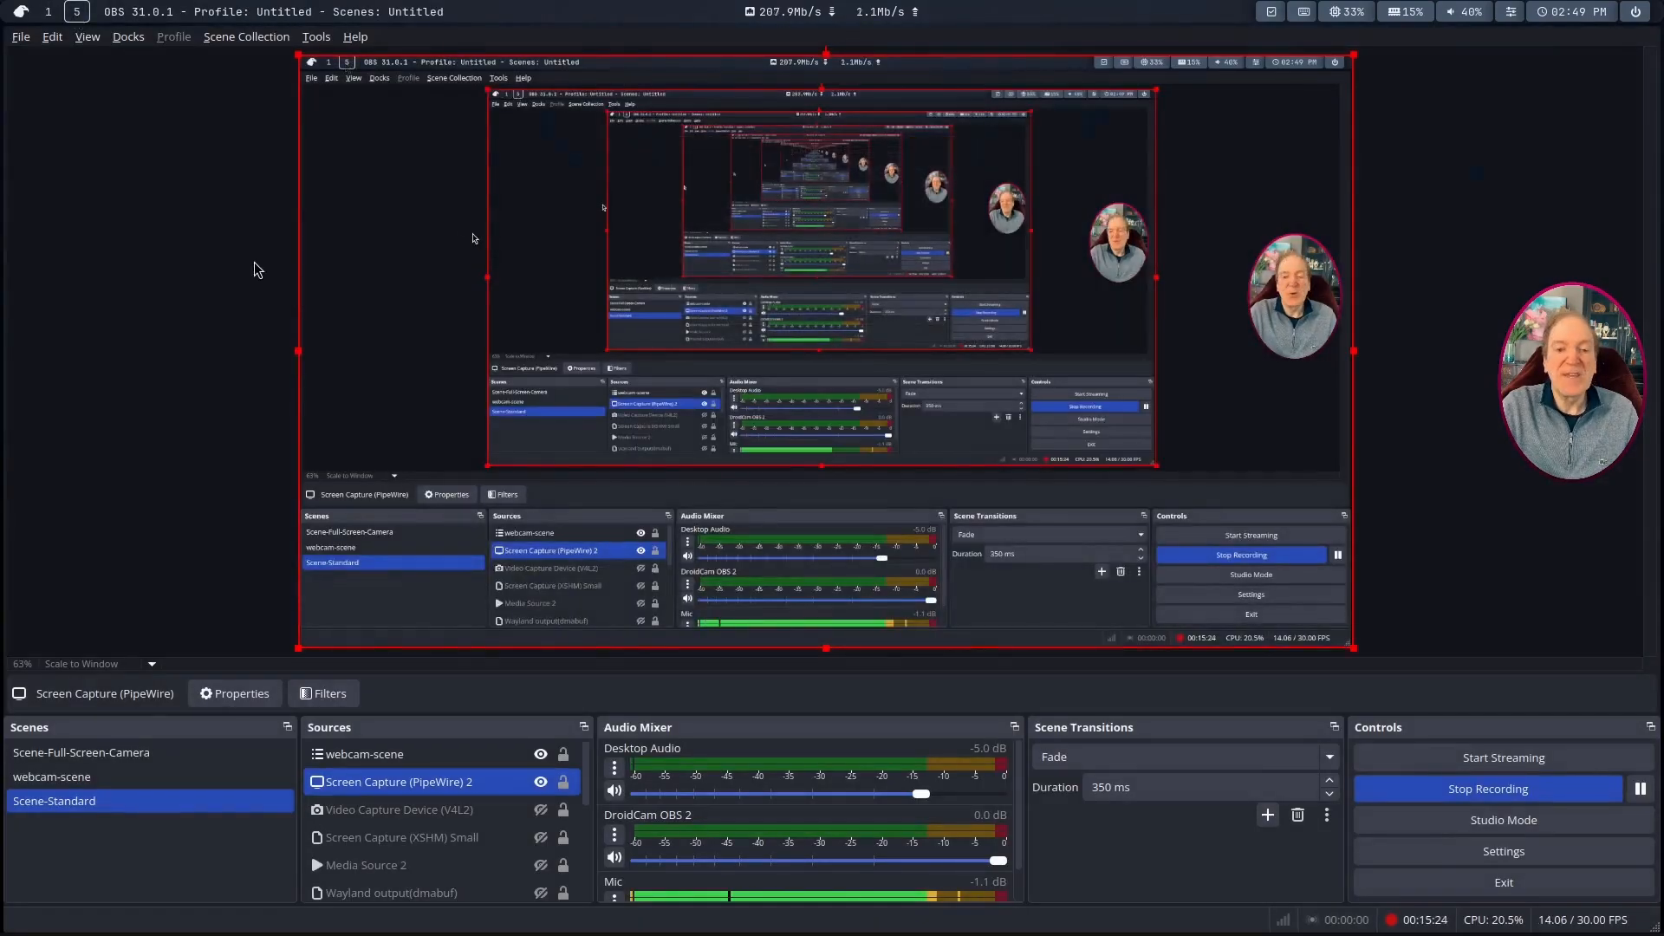
click(49, 15)
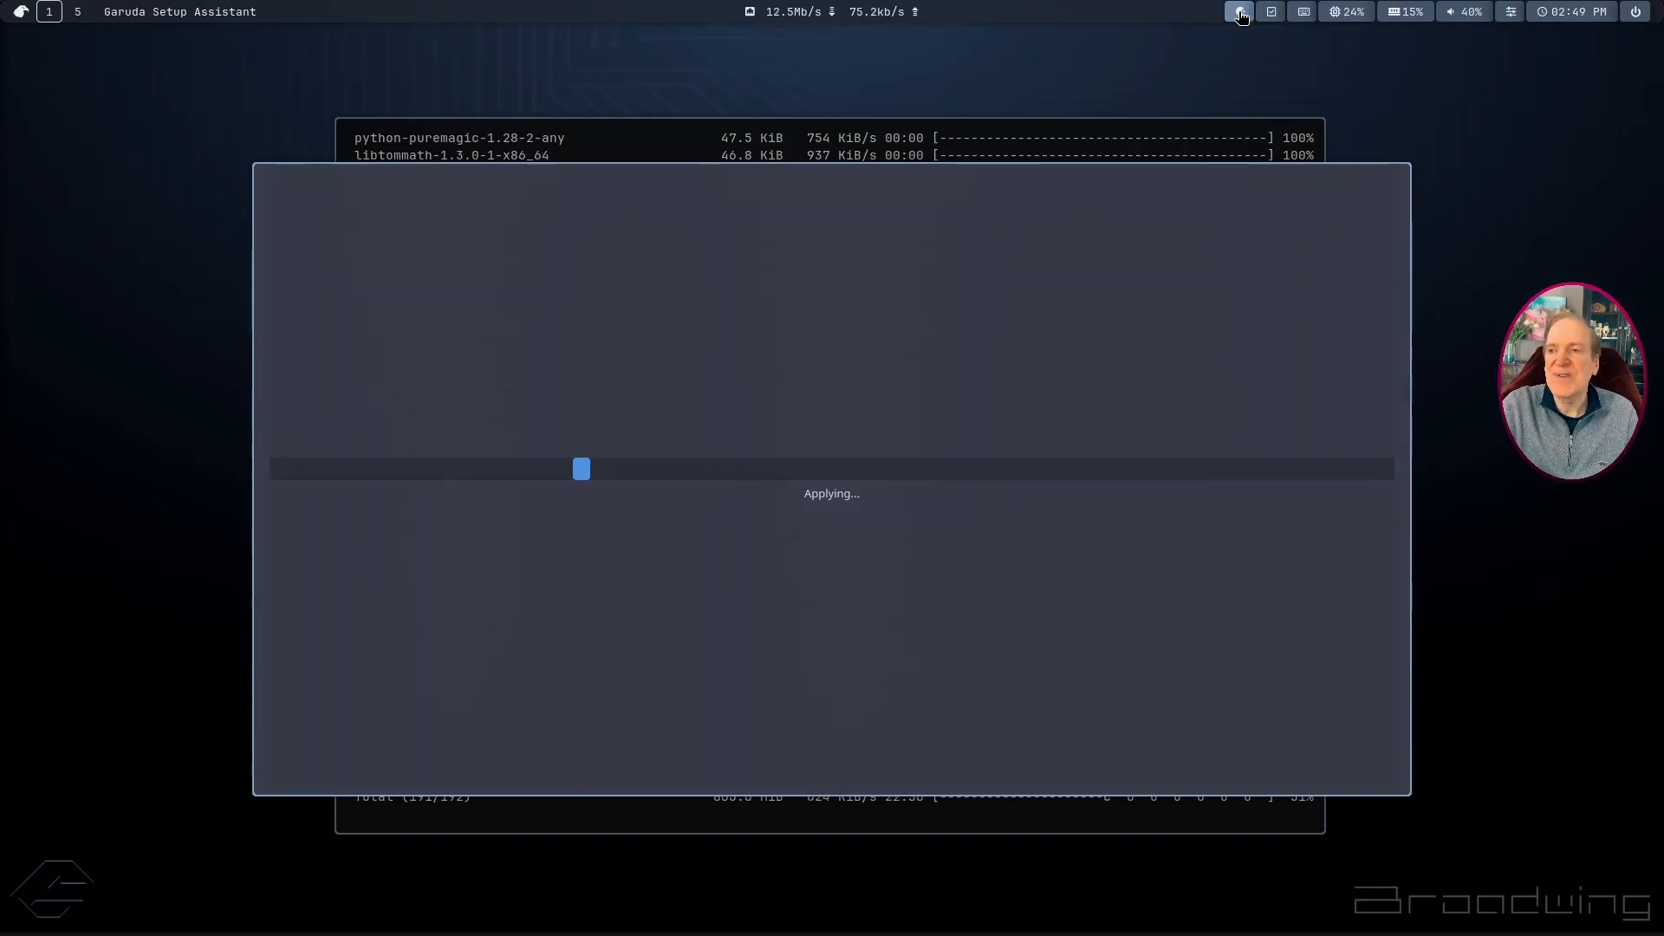
click(1242, 16)
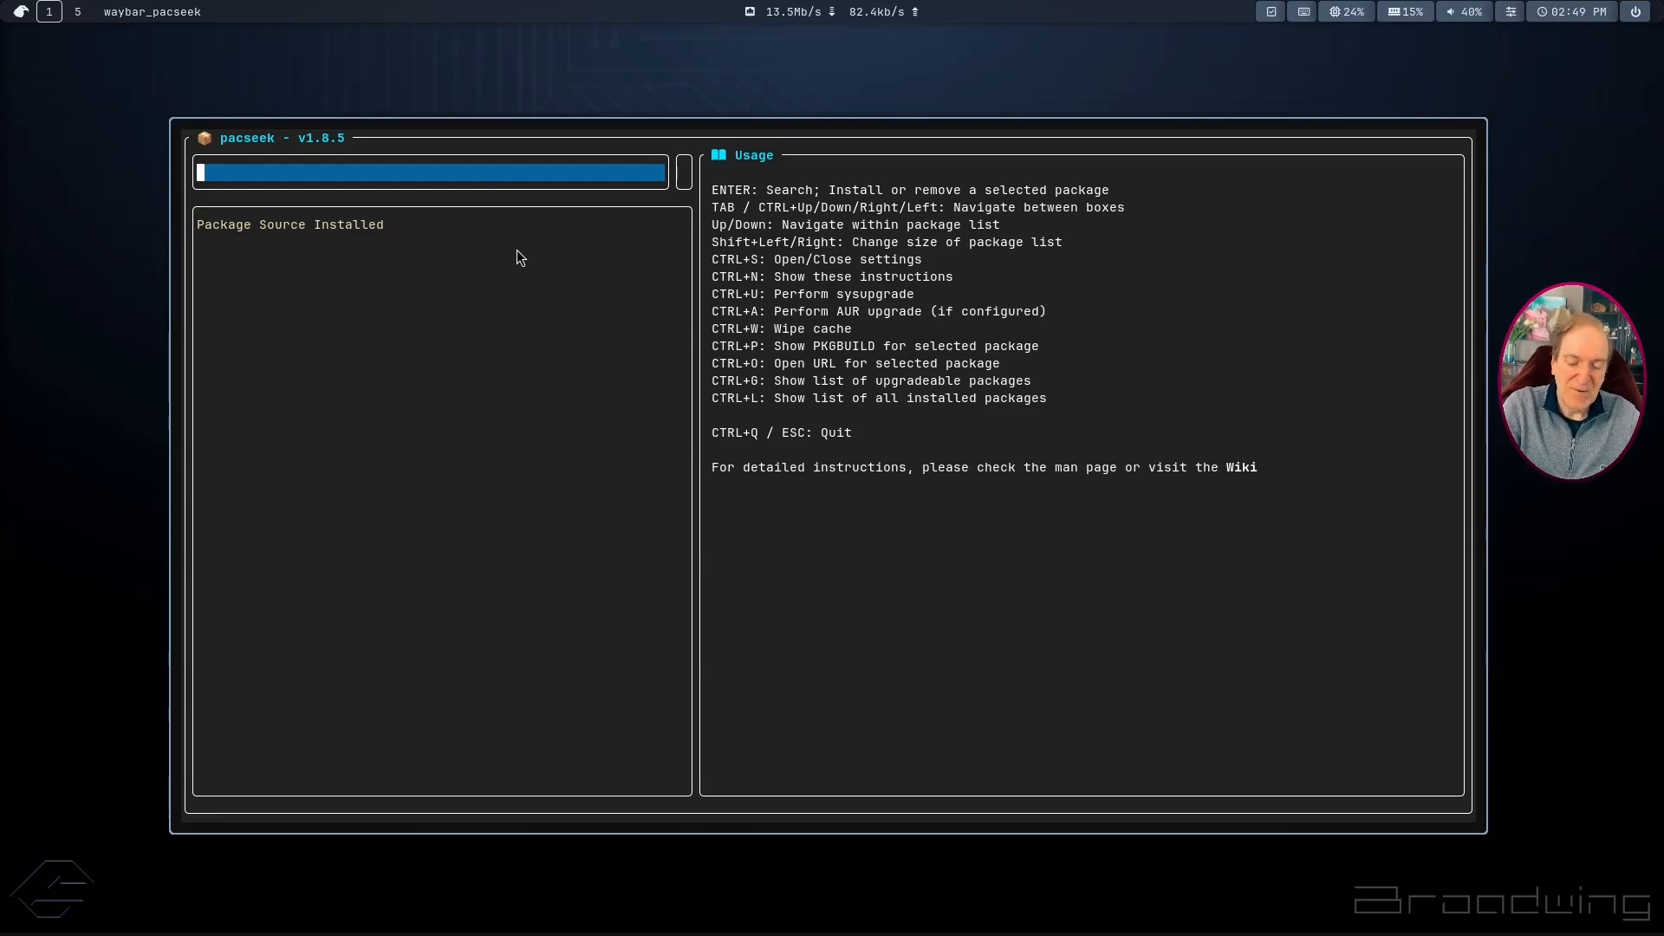
Step: Search the repositories for 'inkscape' and scroll through the matching packages
text(i)
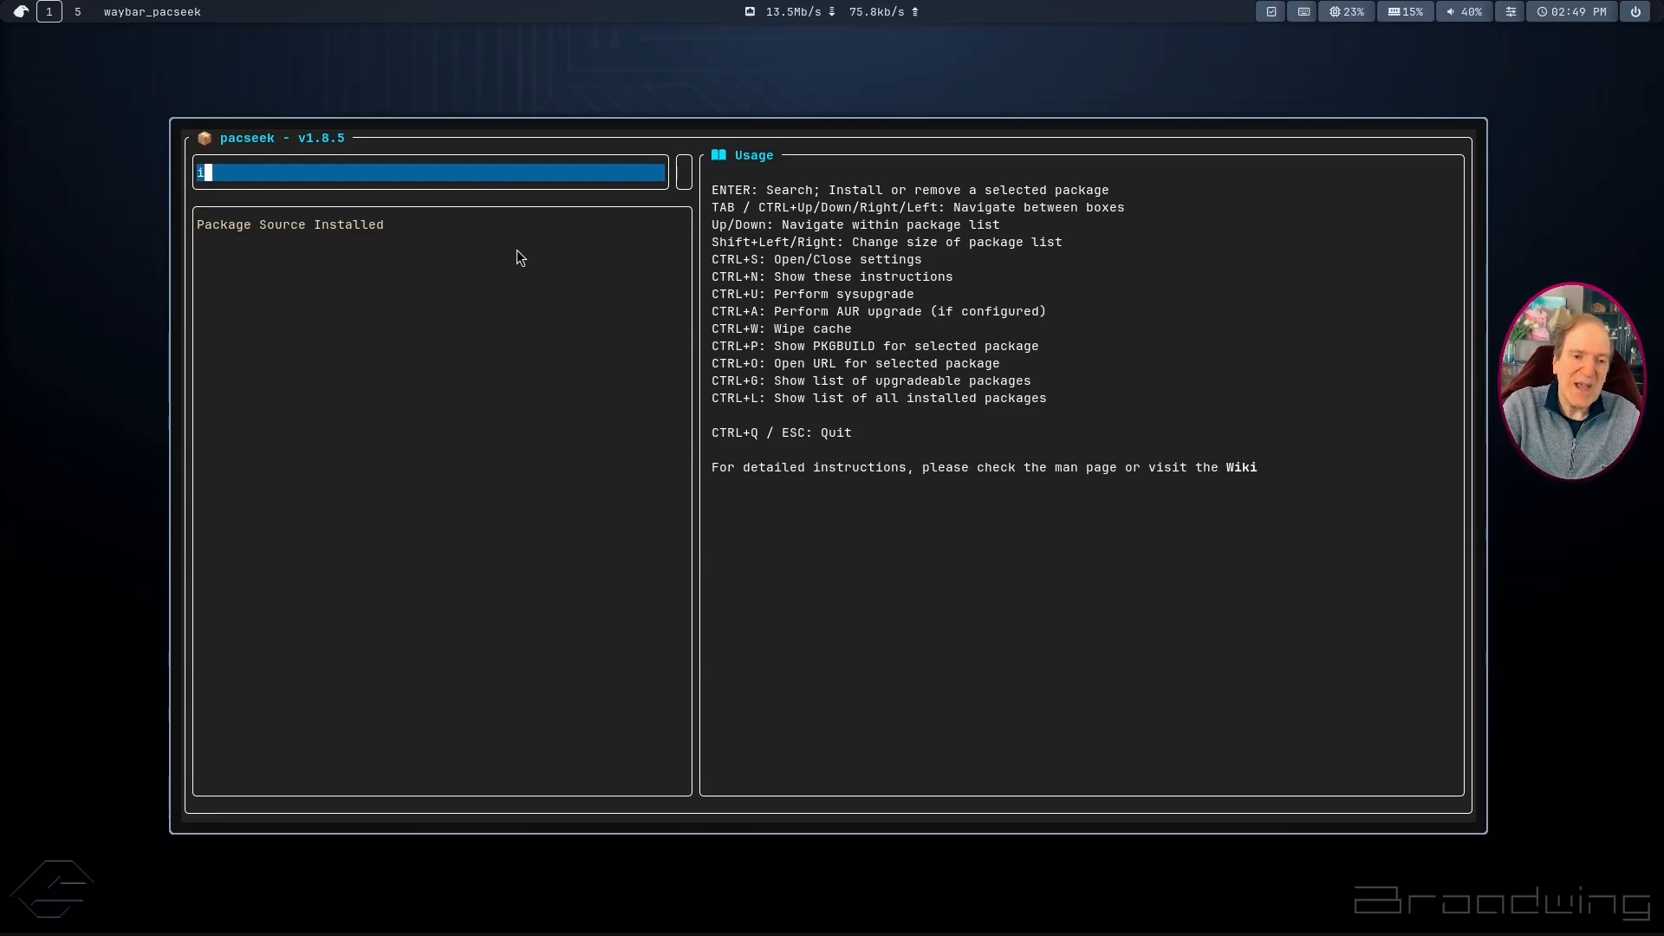
text(nkscape)
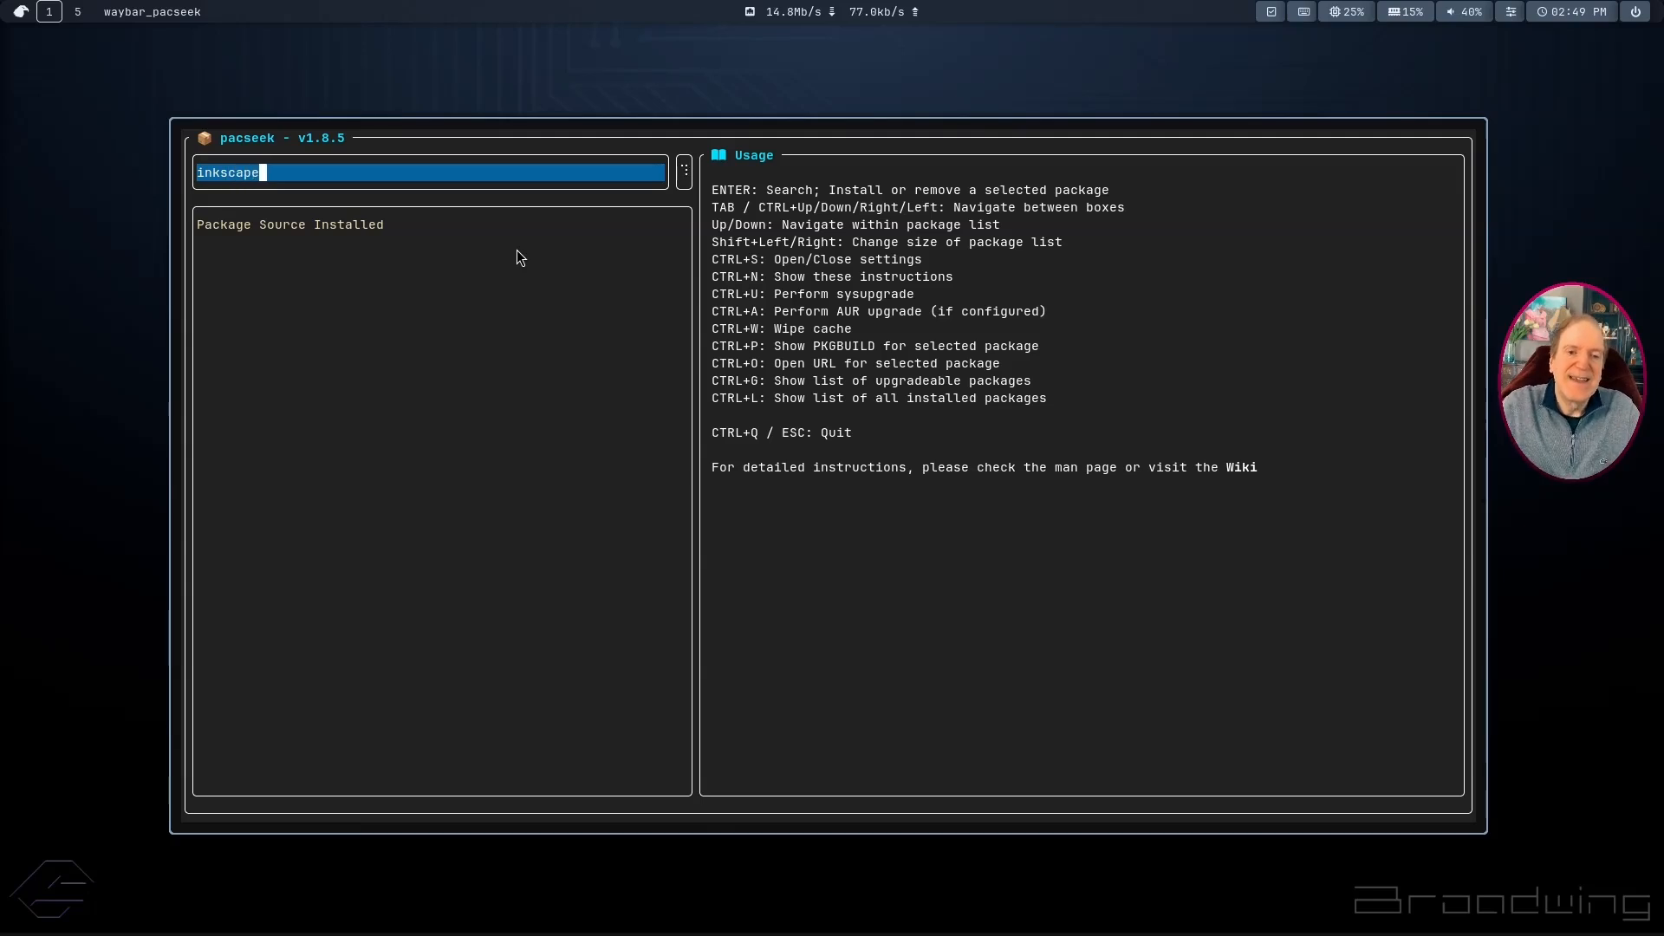
key(Return)
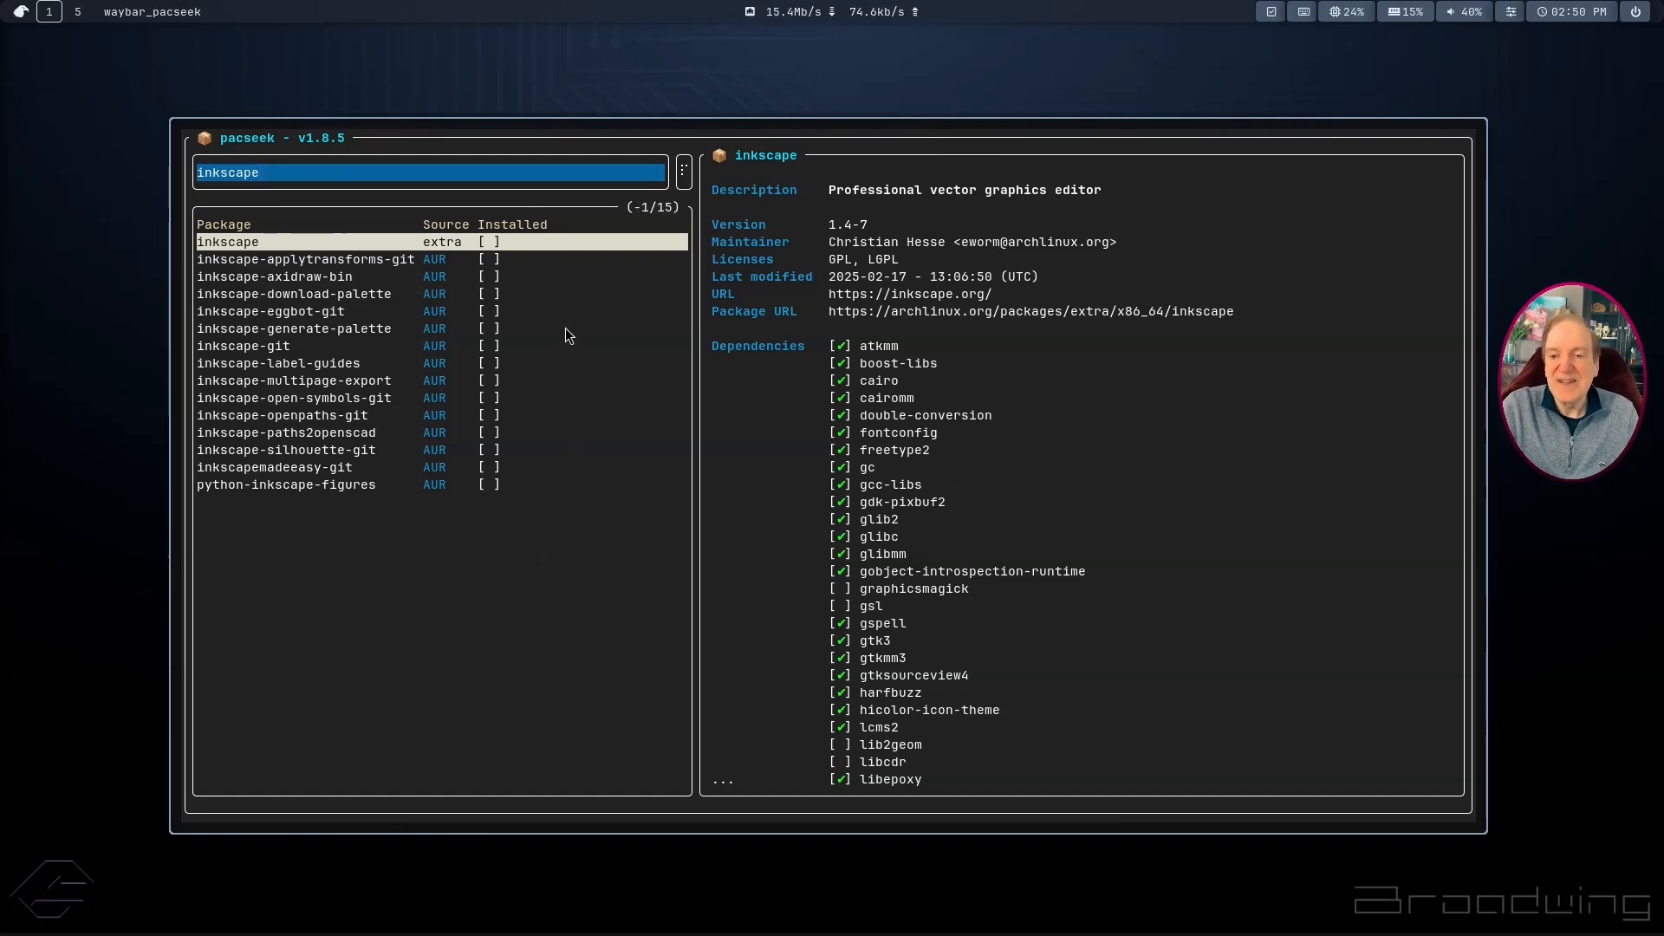
scroll(885, 459, down, 3)
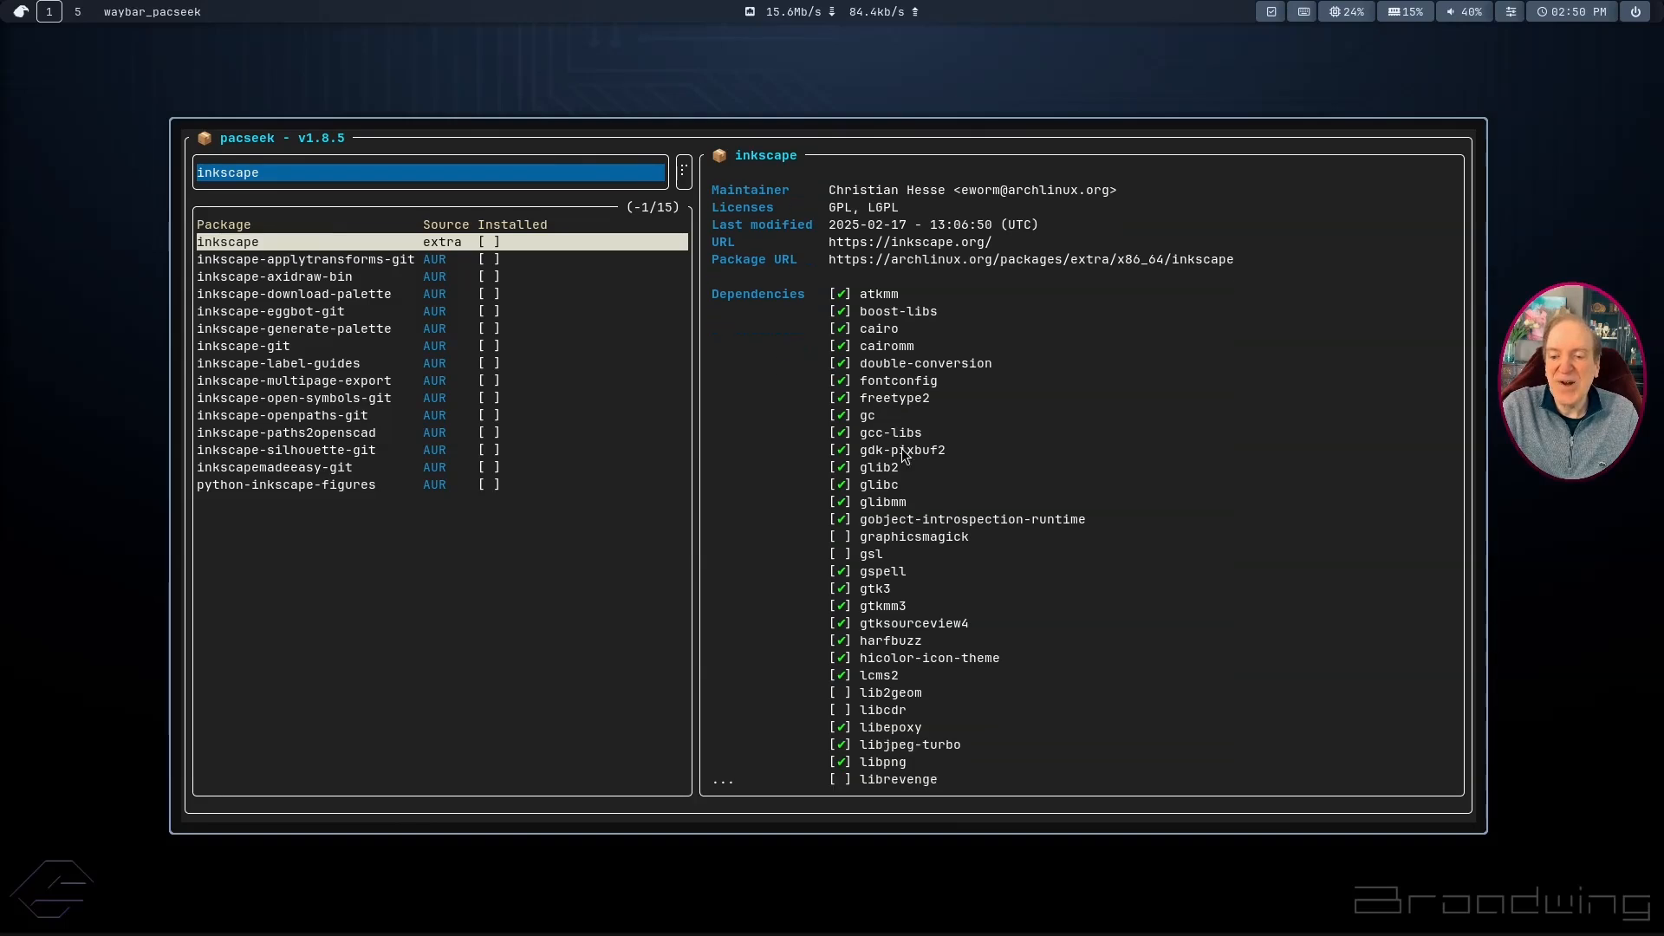
scroll(911, 311, down, 4)
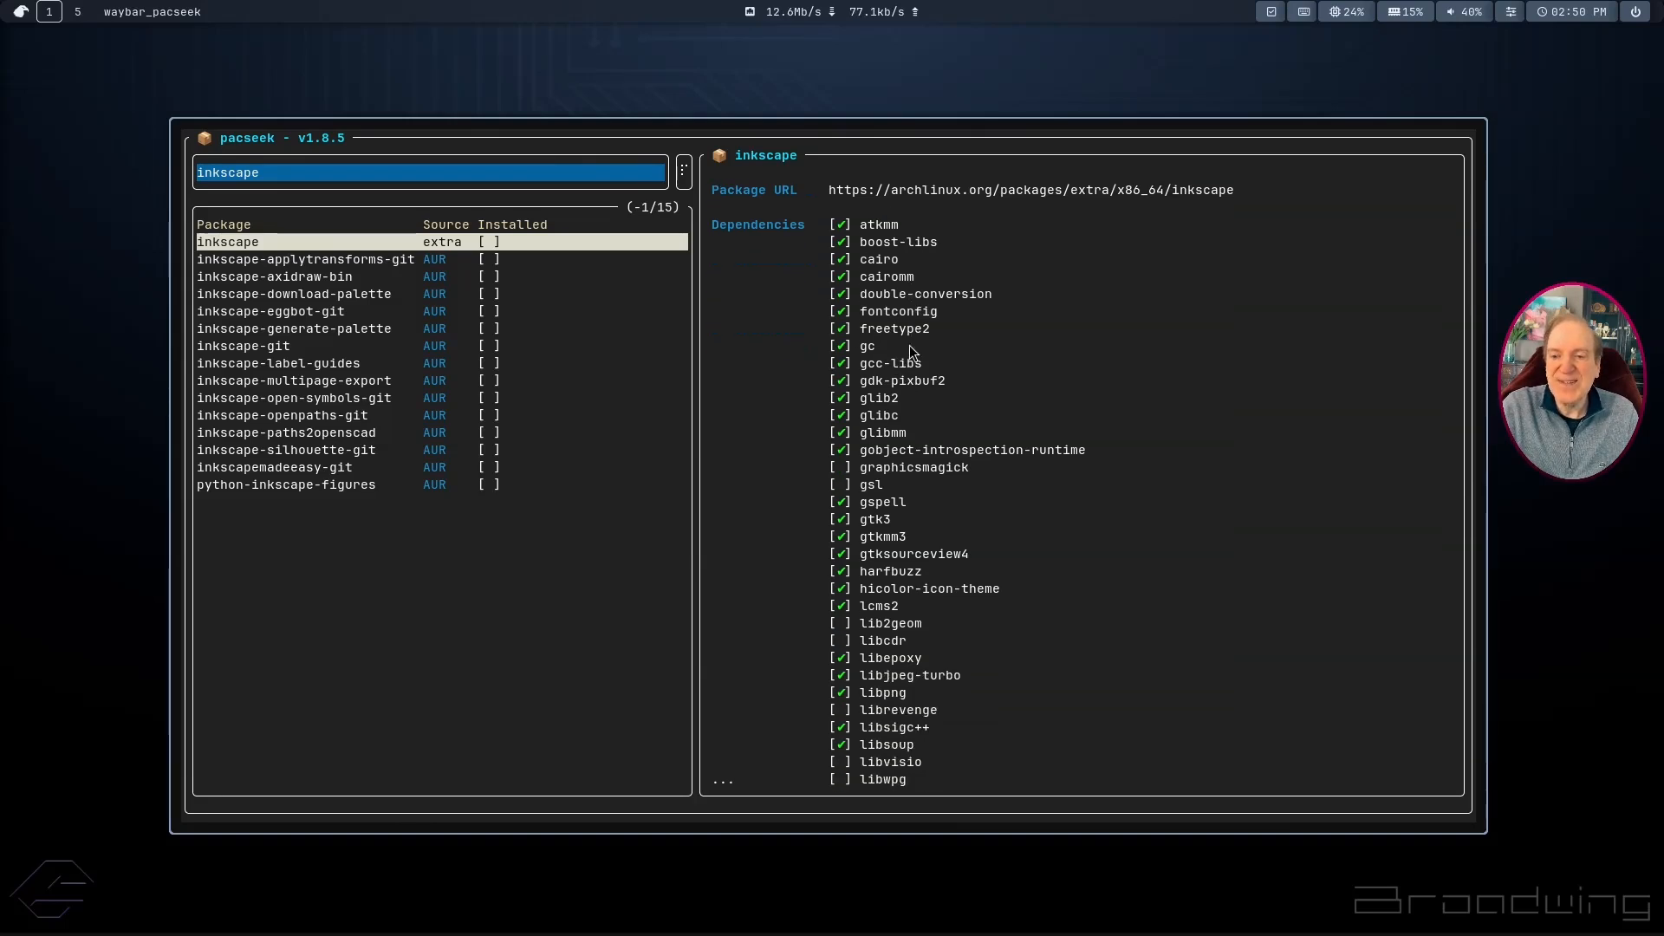
scroll(909, 347, down, 5)
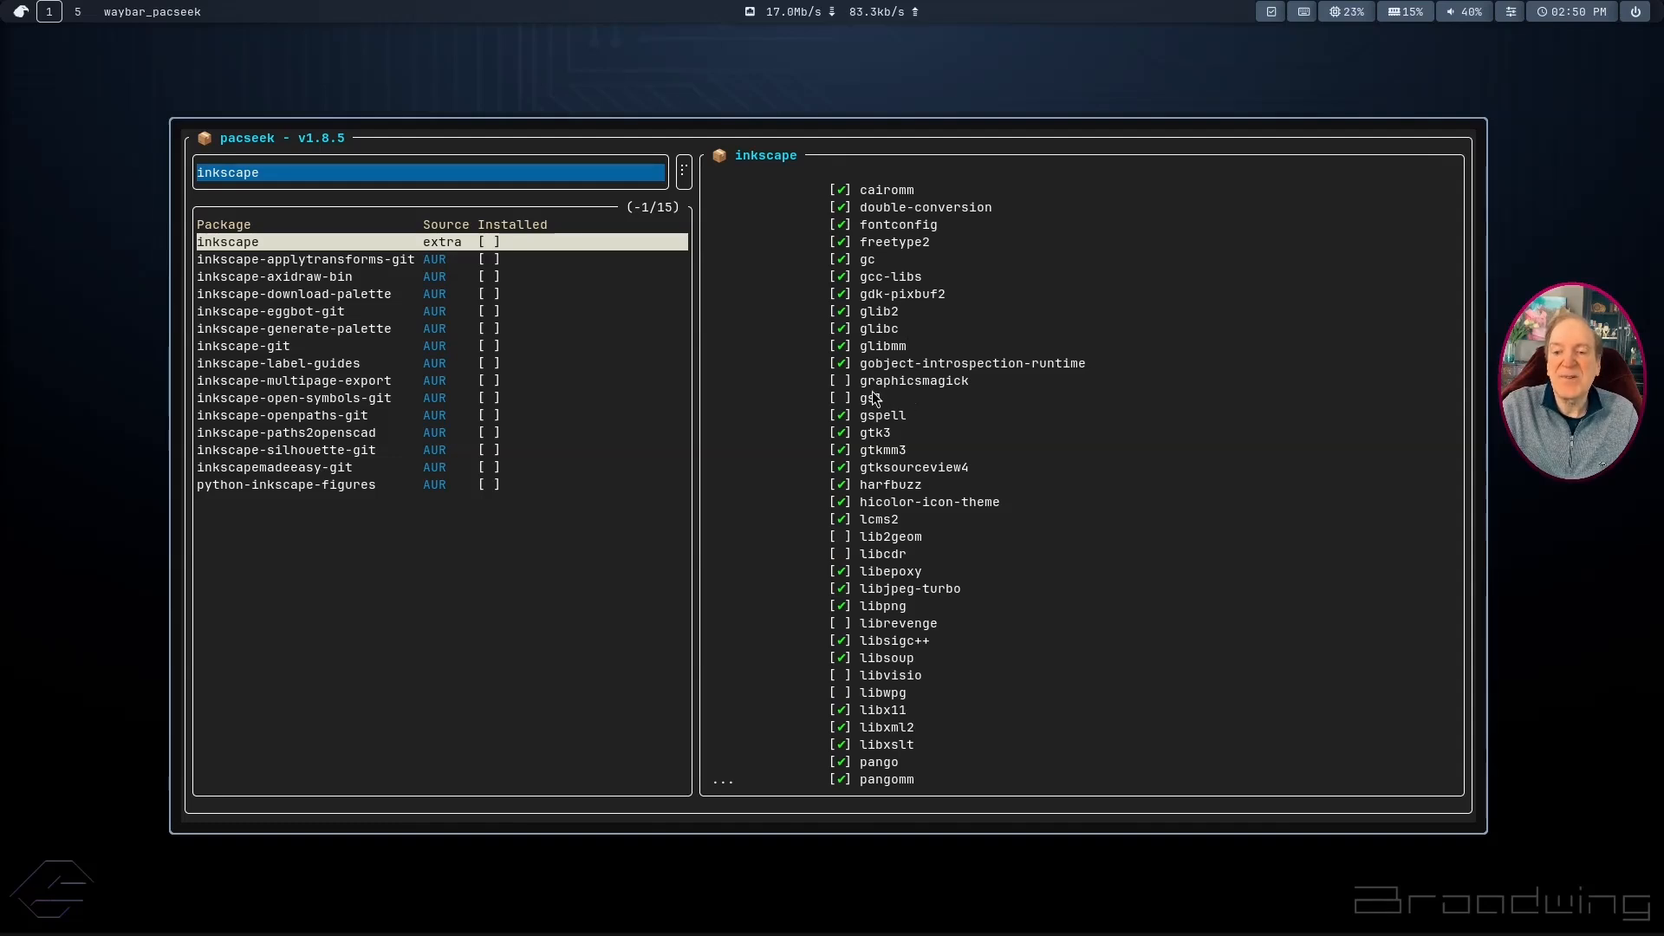
scroll(874, 398, down, 12)
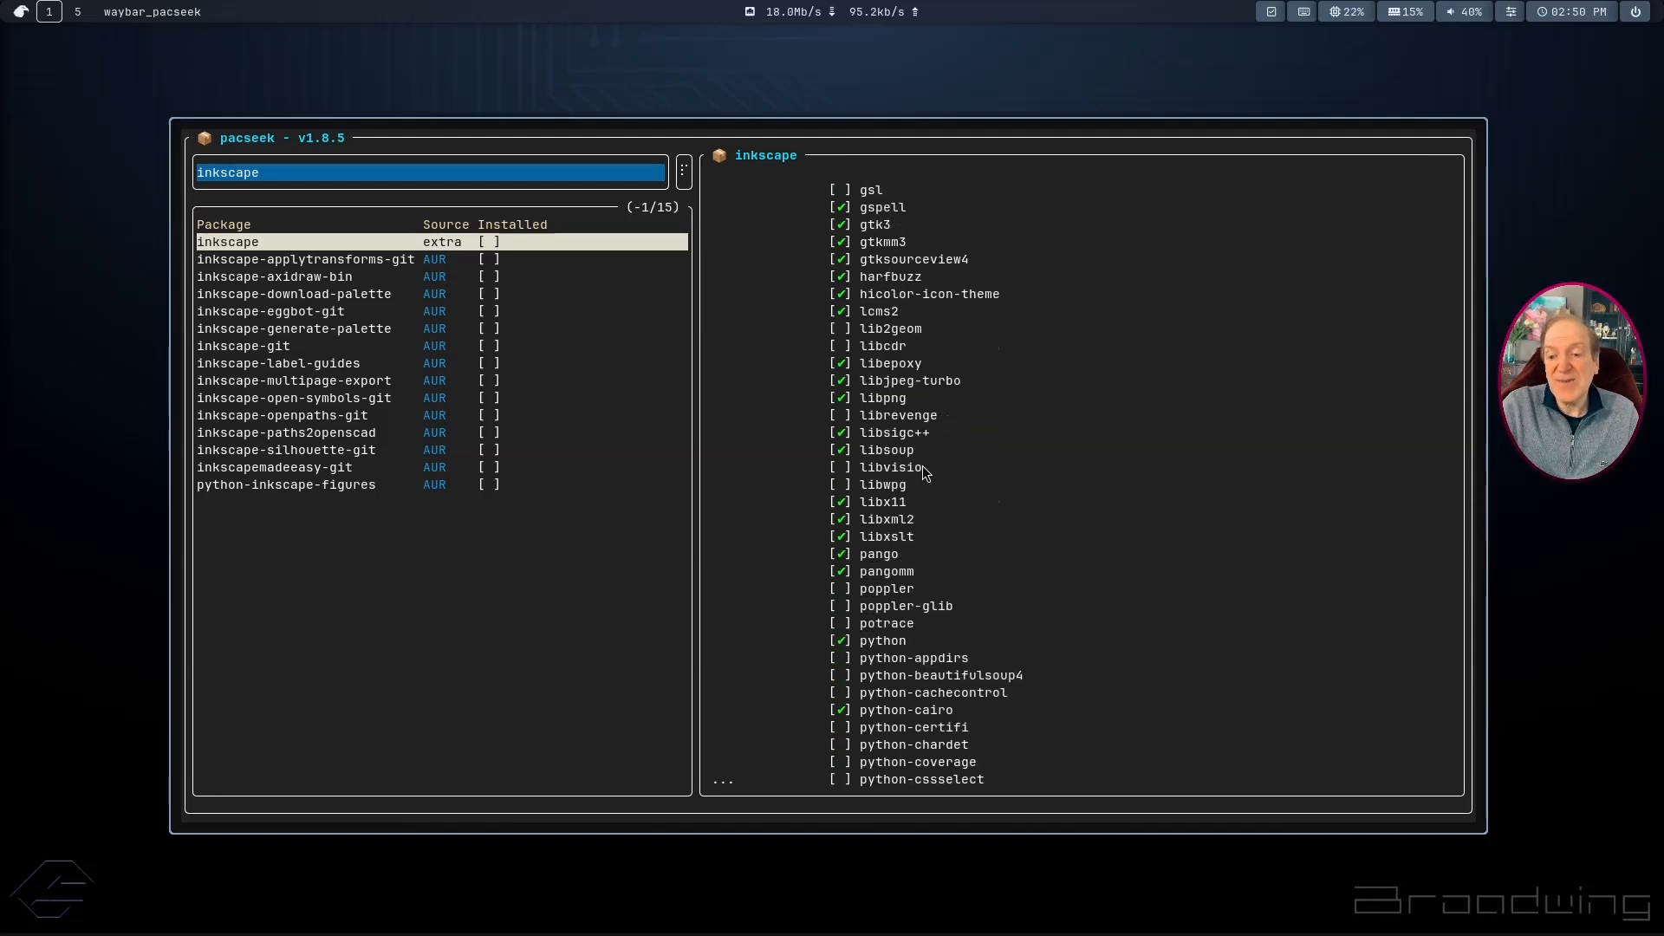
scroll(924, 472, down, 11)
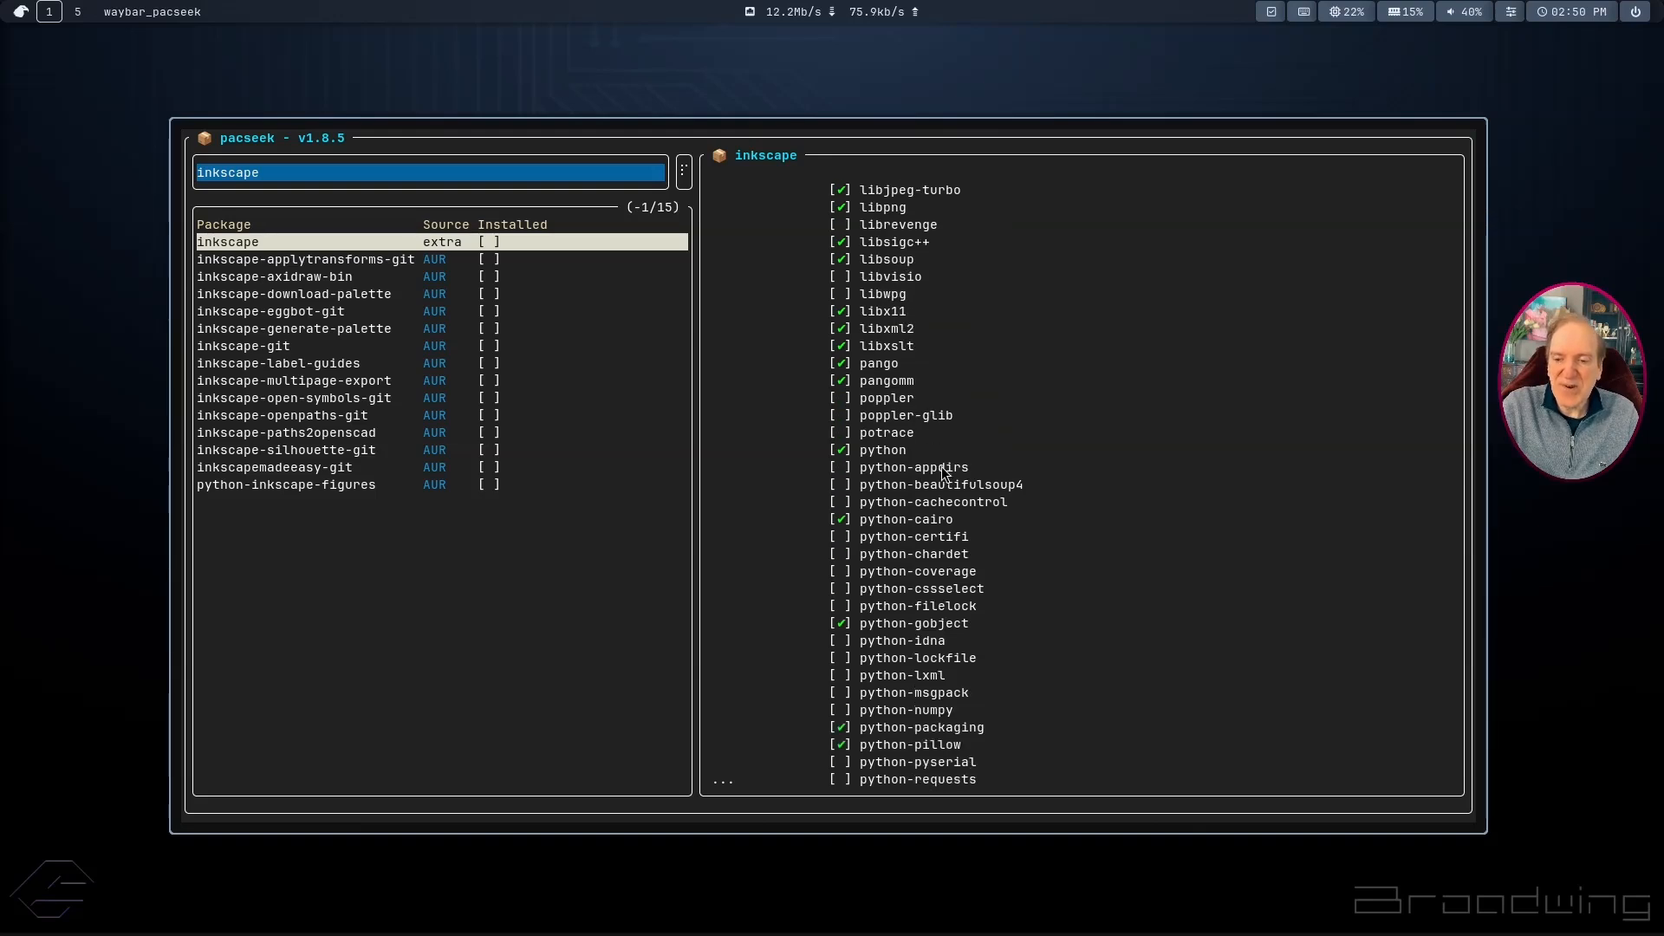
scroll(943, 472, down, 9)
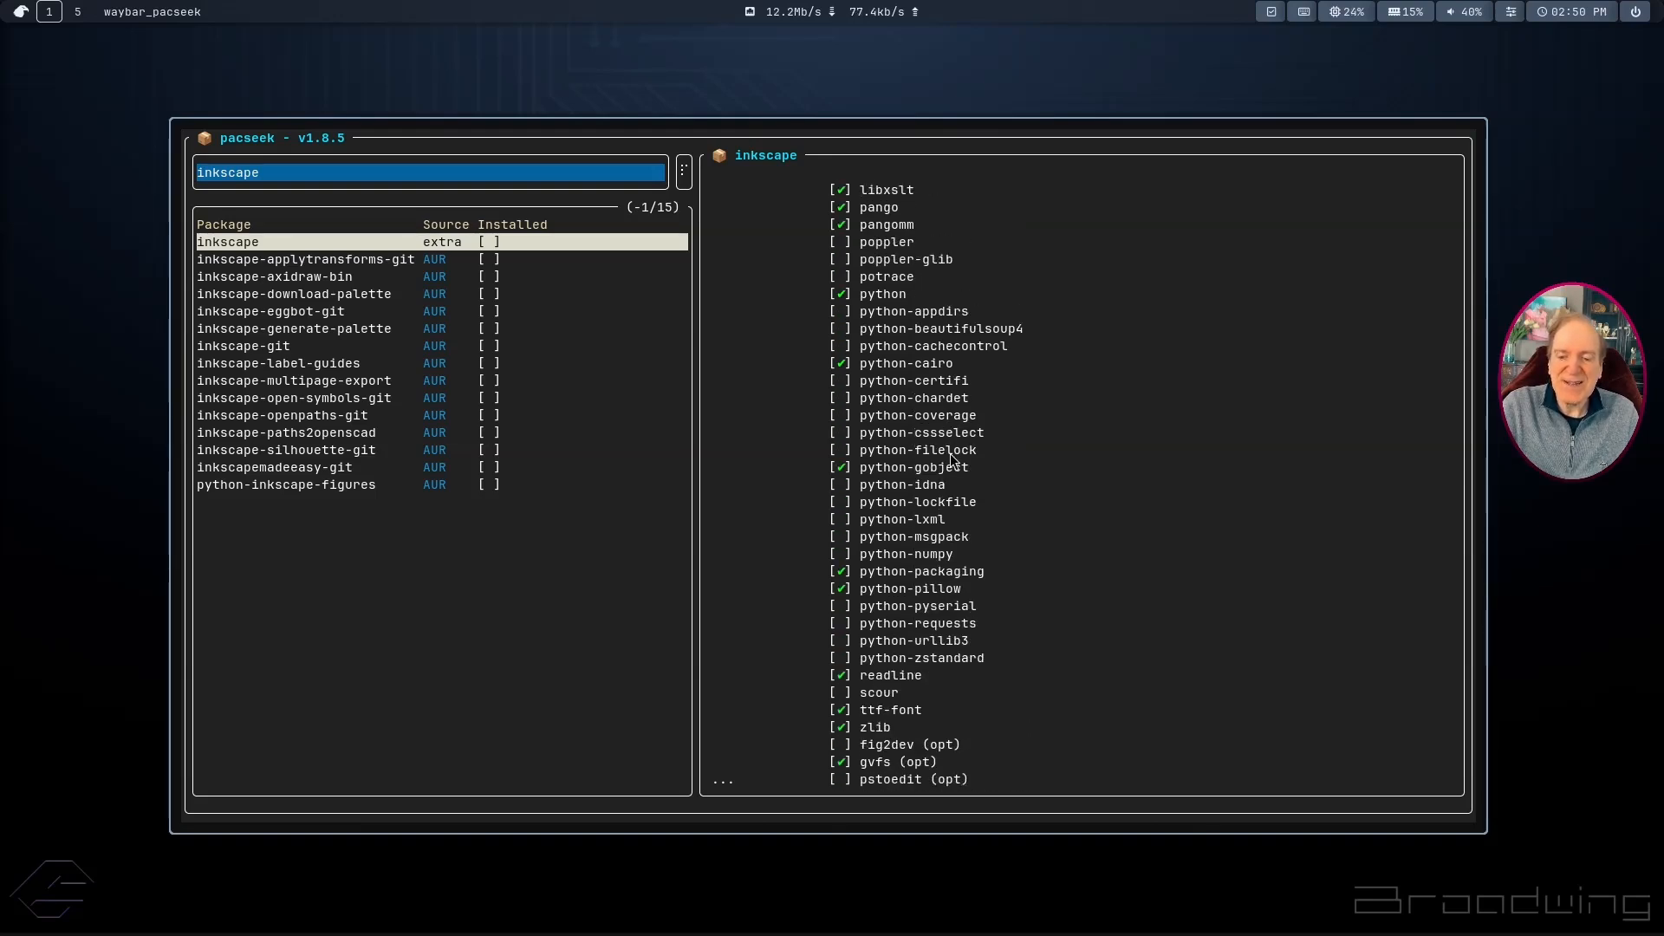
scroll(951, 457, up, 20)
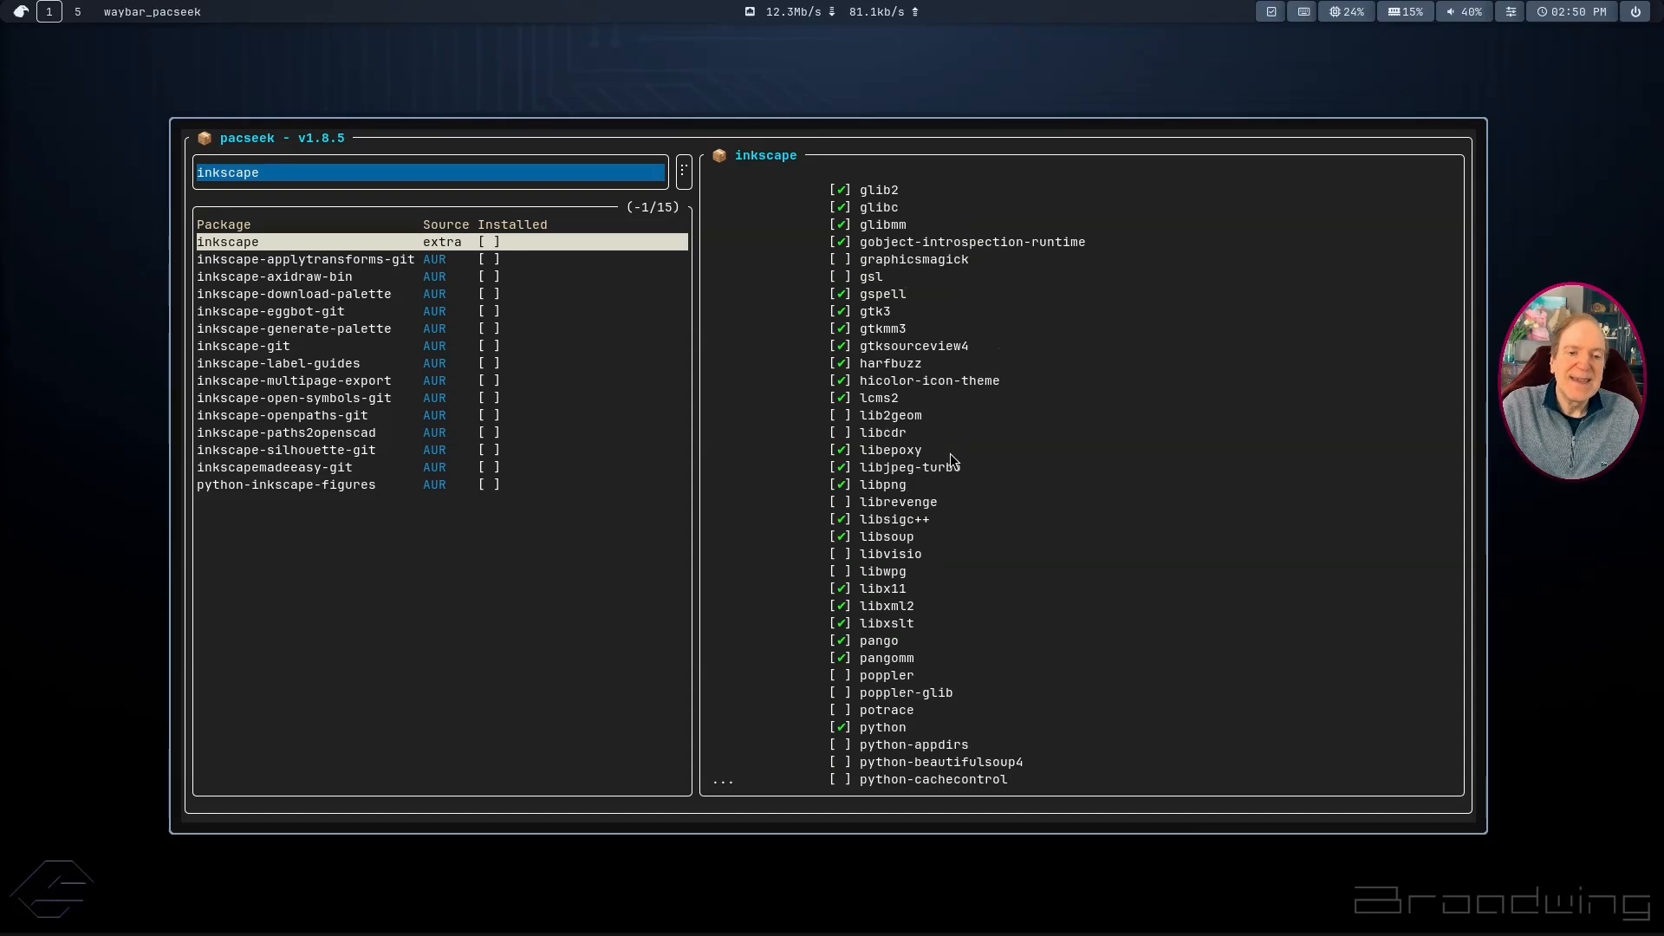
scroll(948, 454, up, 18)
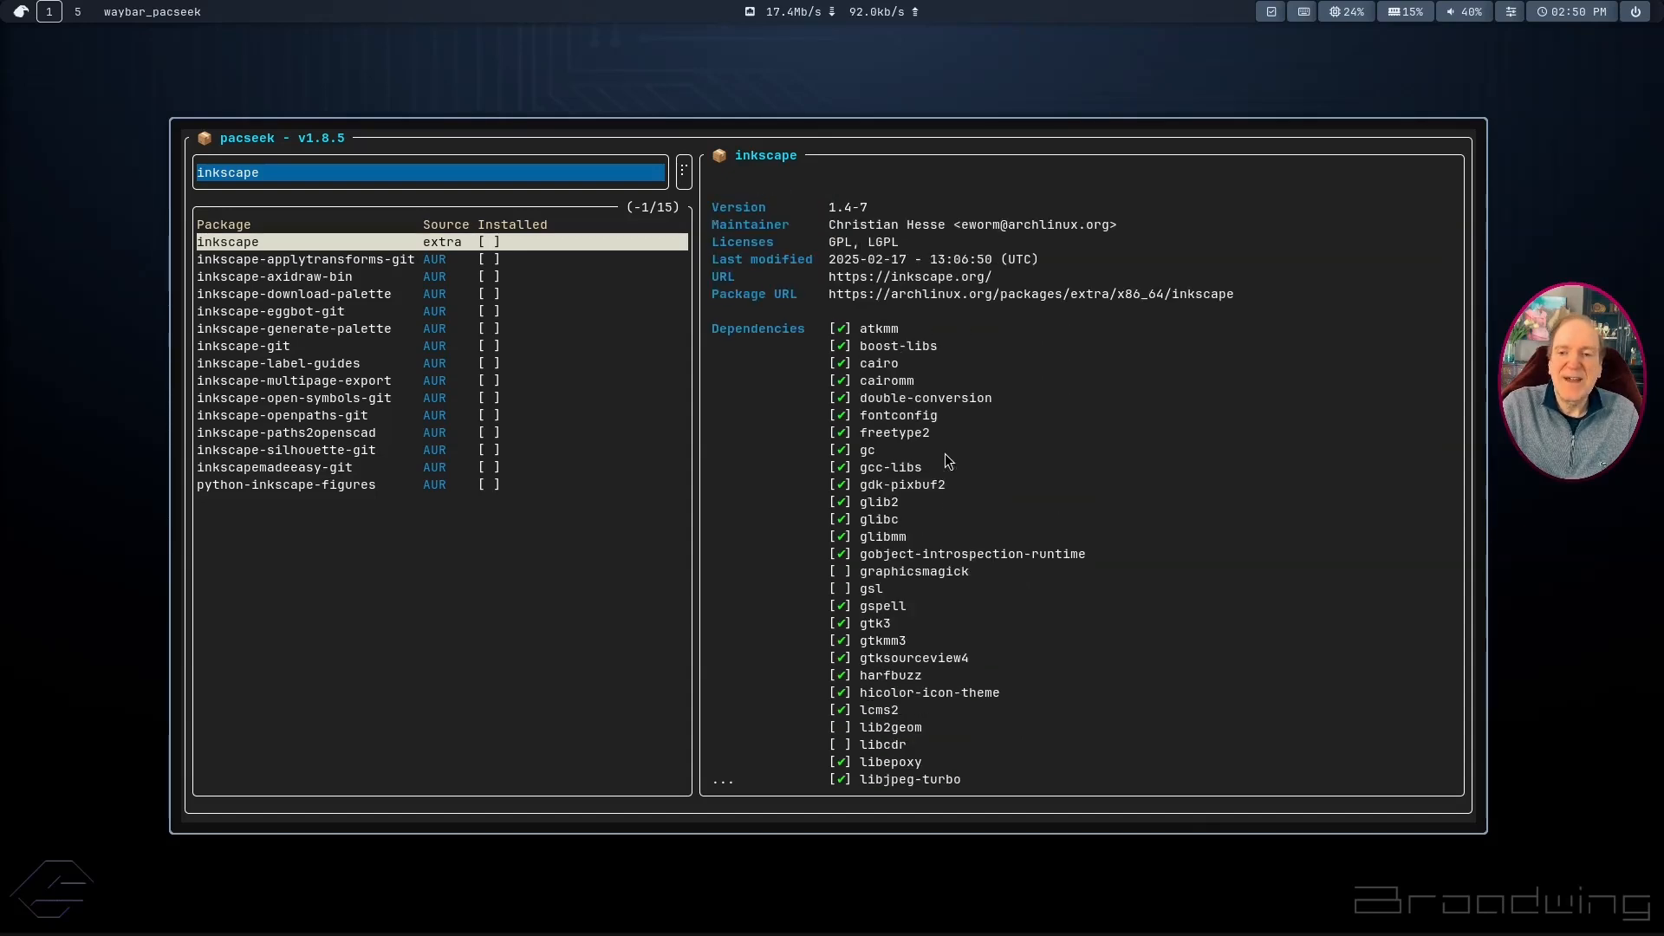
scroll(945, 454, up, 1)
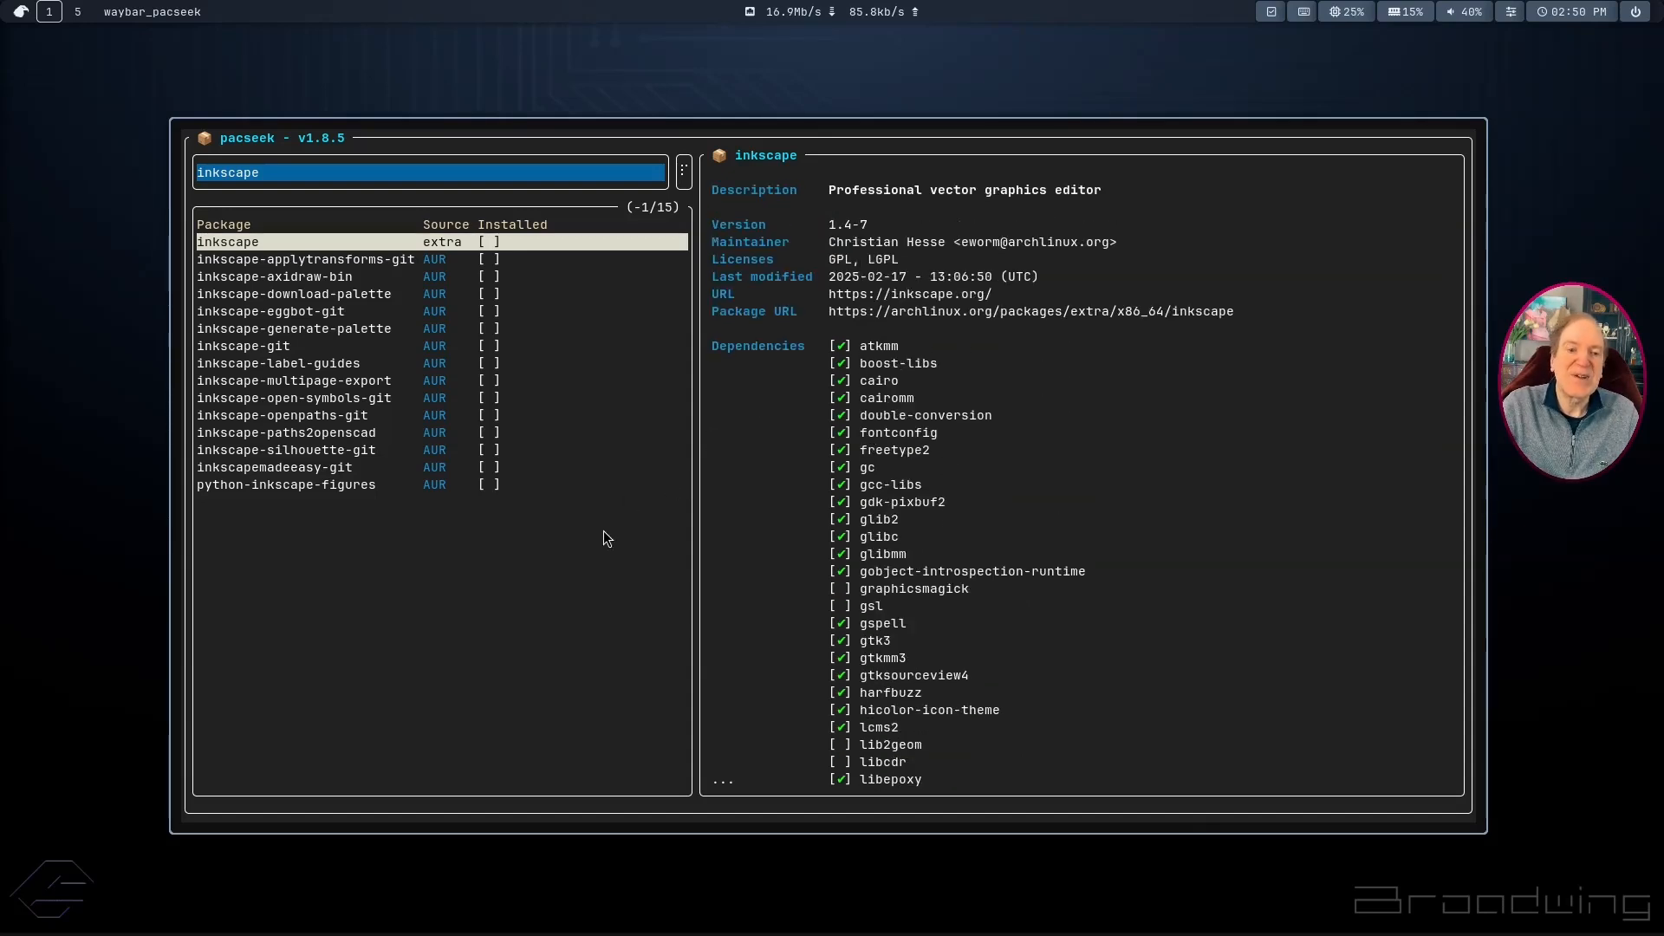
Step: Erase the inkscape search term and quit pacseek
key(BackSpace)
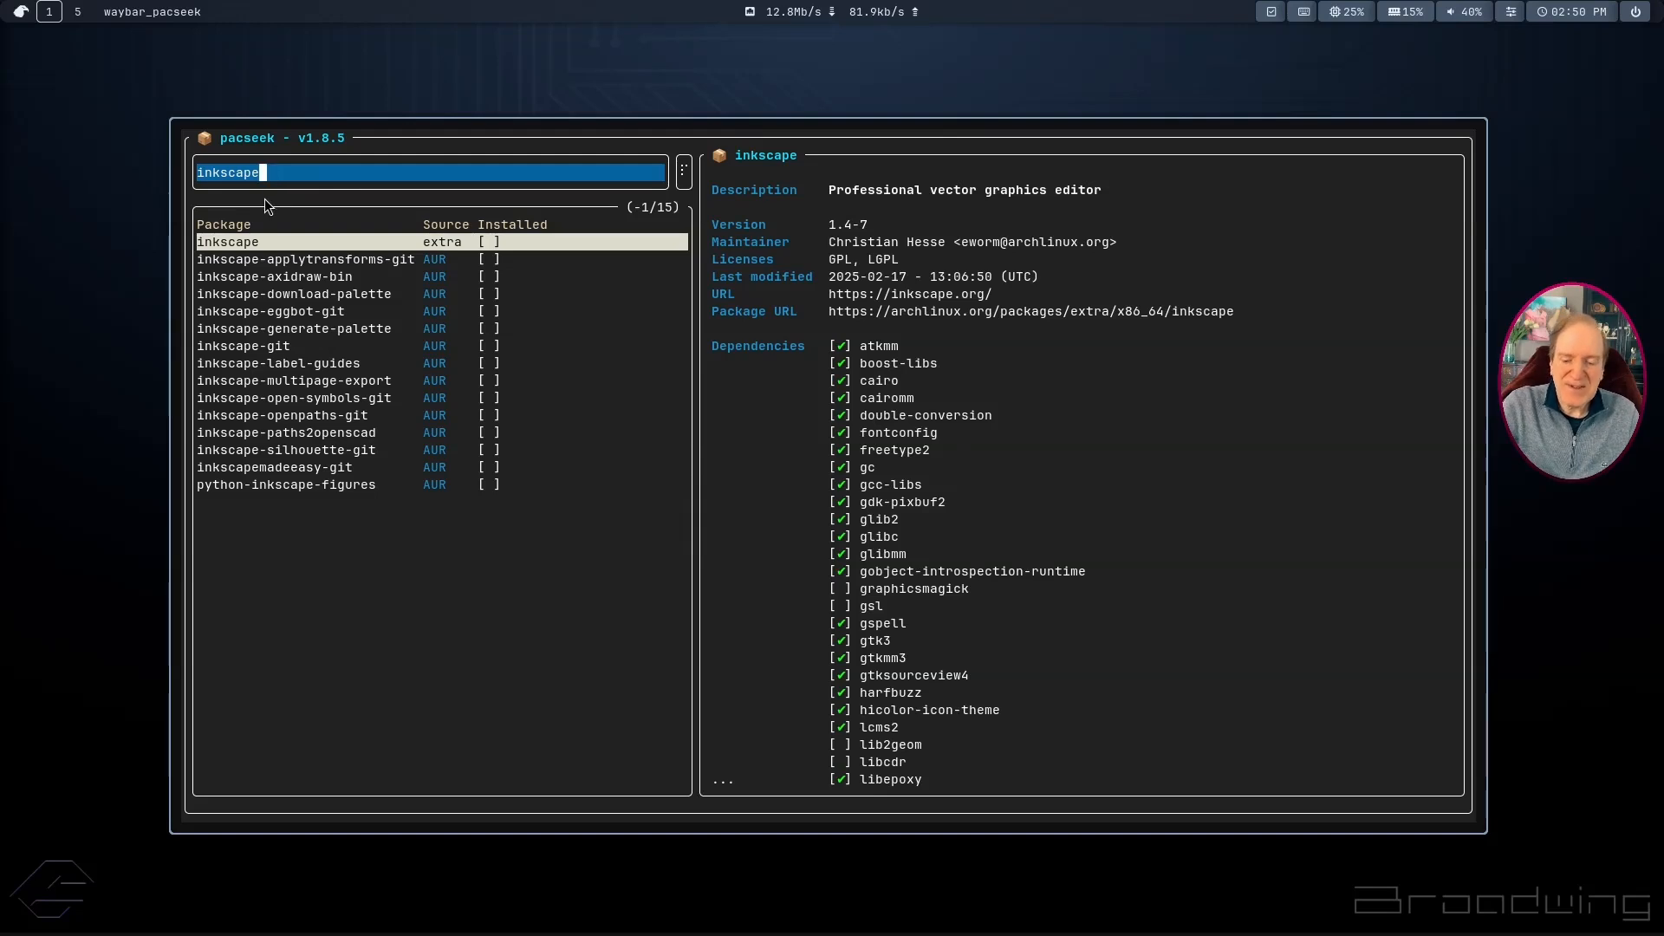
key(BackSpace)
key(BackSpace)
key(BackSpace)
key(BackSpace)
key(BackSpace)
key(BackSpace)
key(BackSpace)
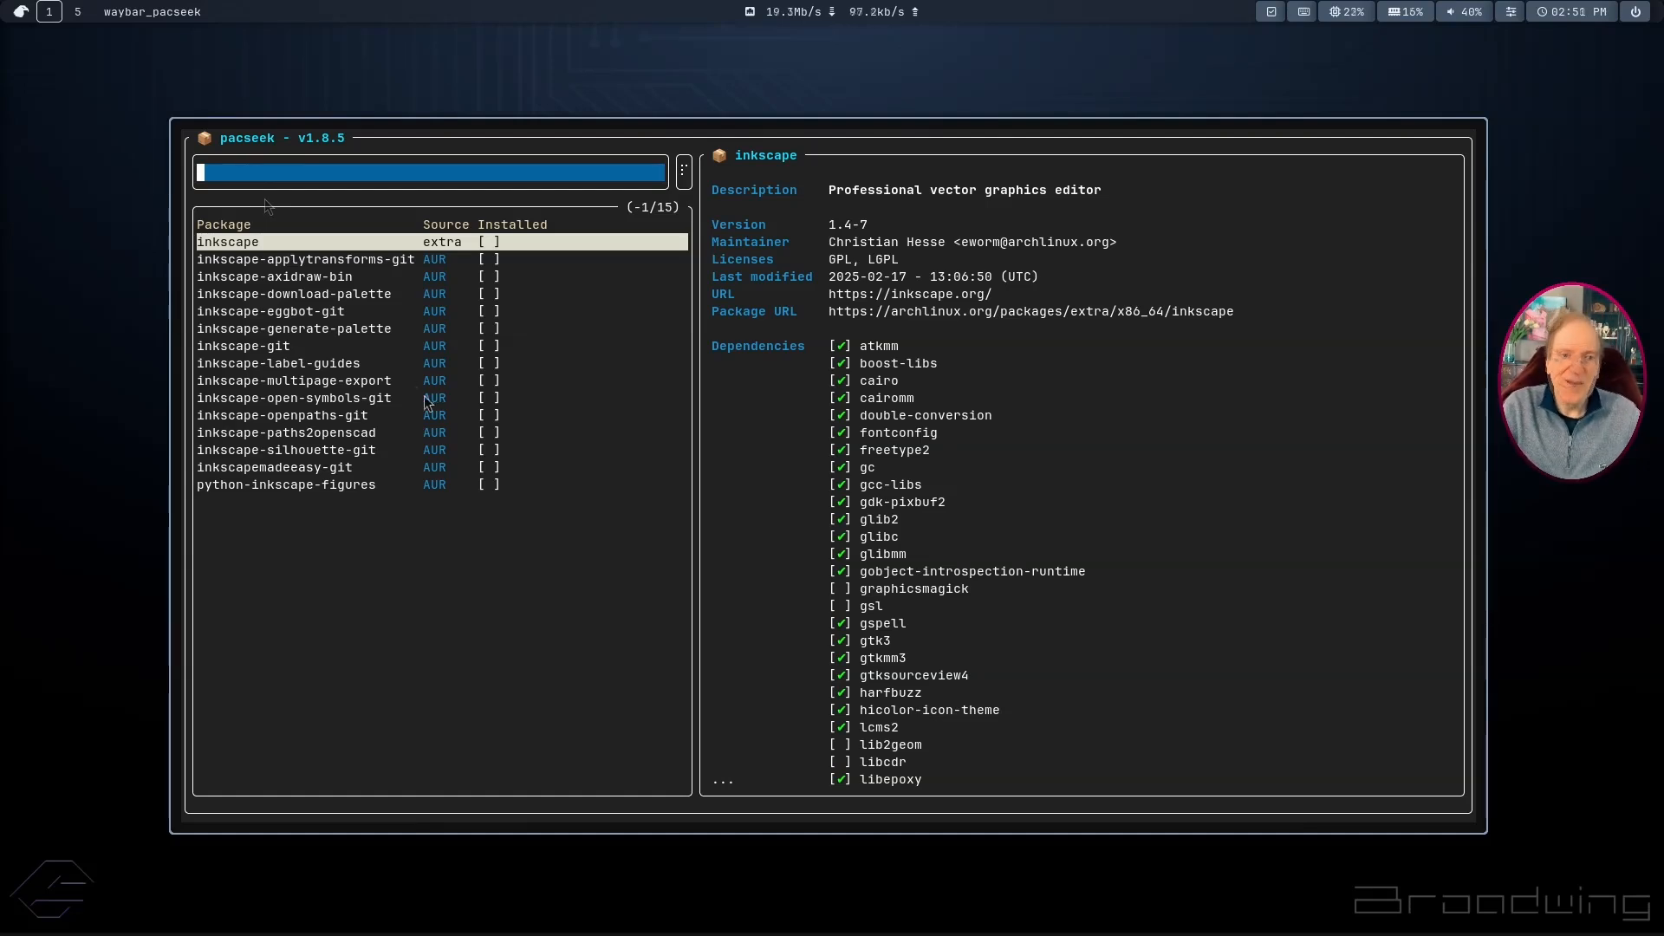
key(Escape)
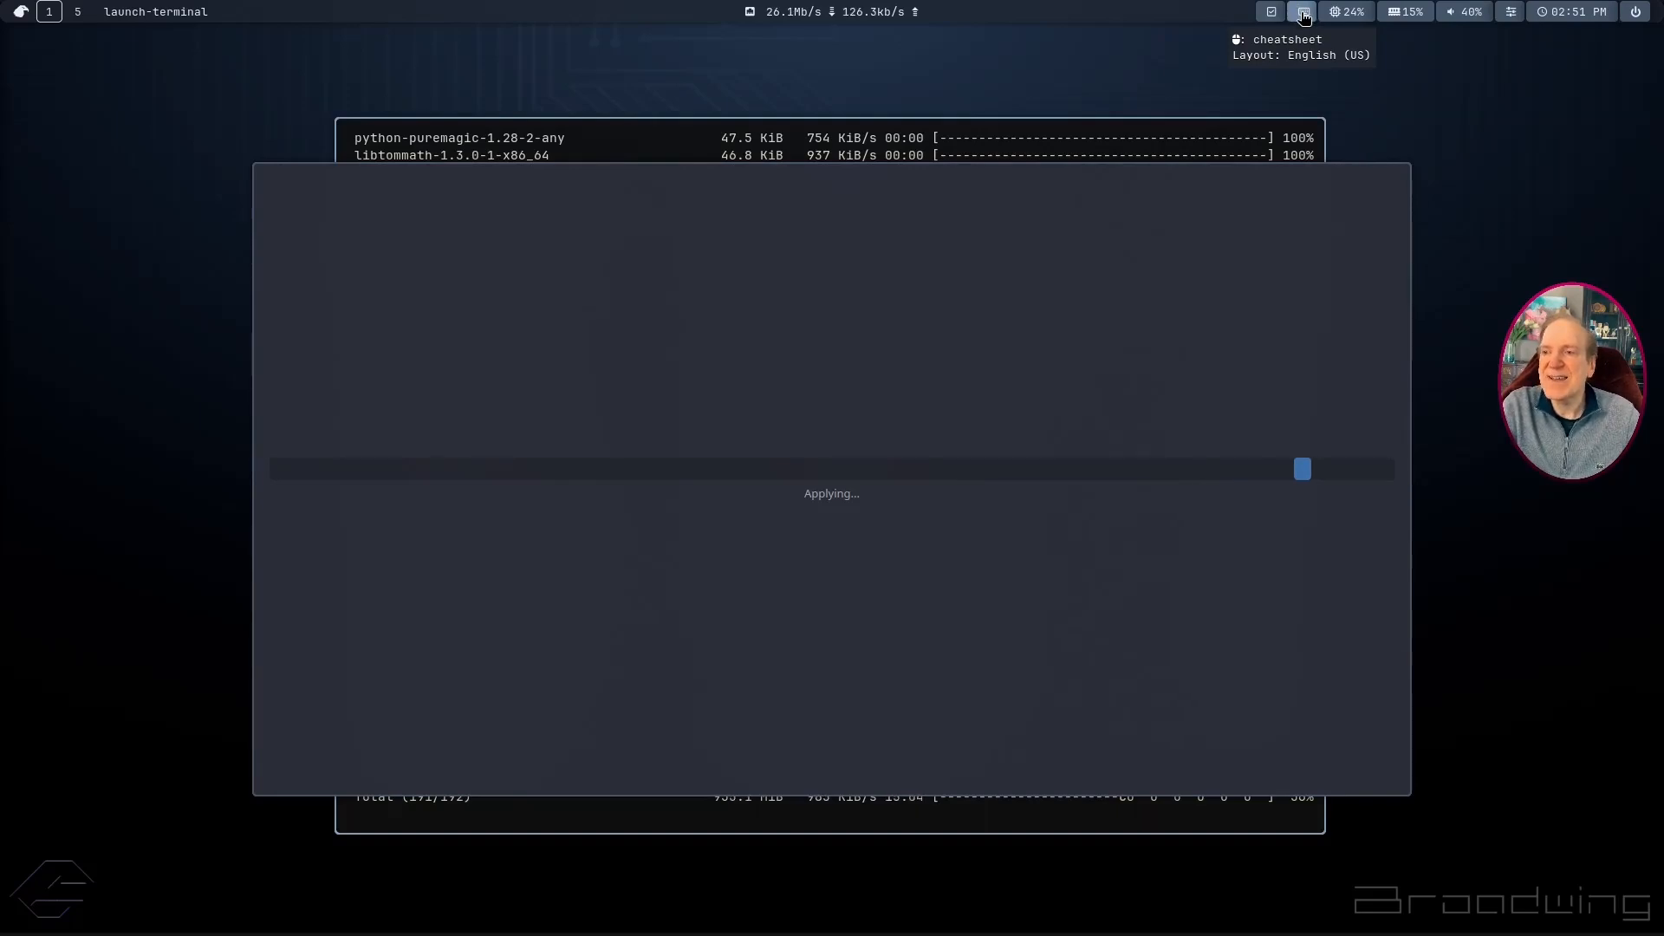
click(1303, 13)
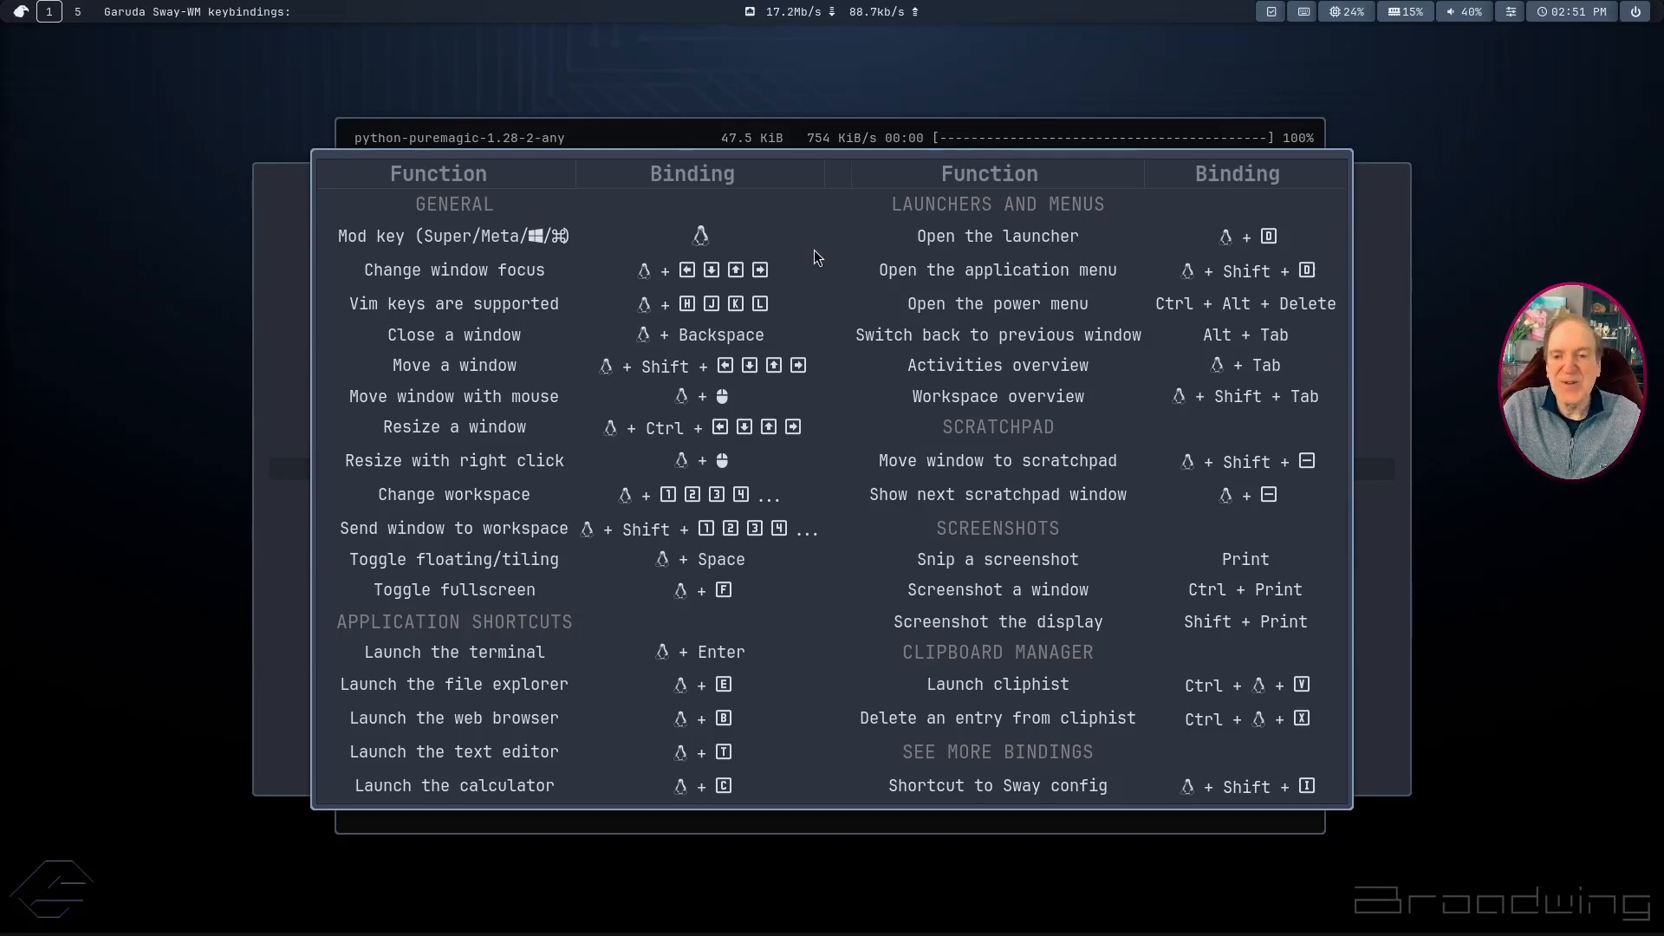
key(super+d)
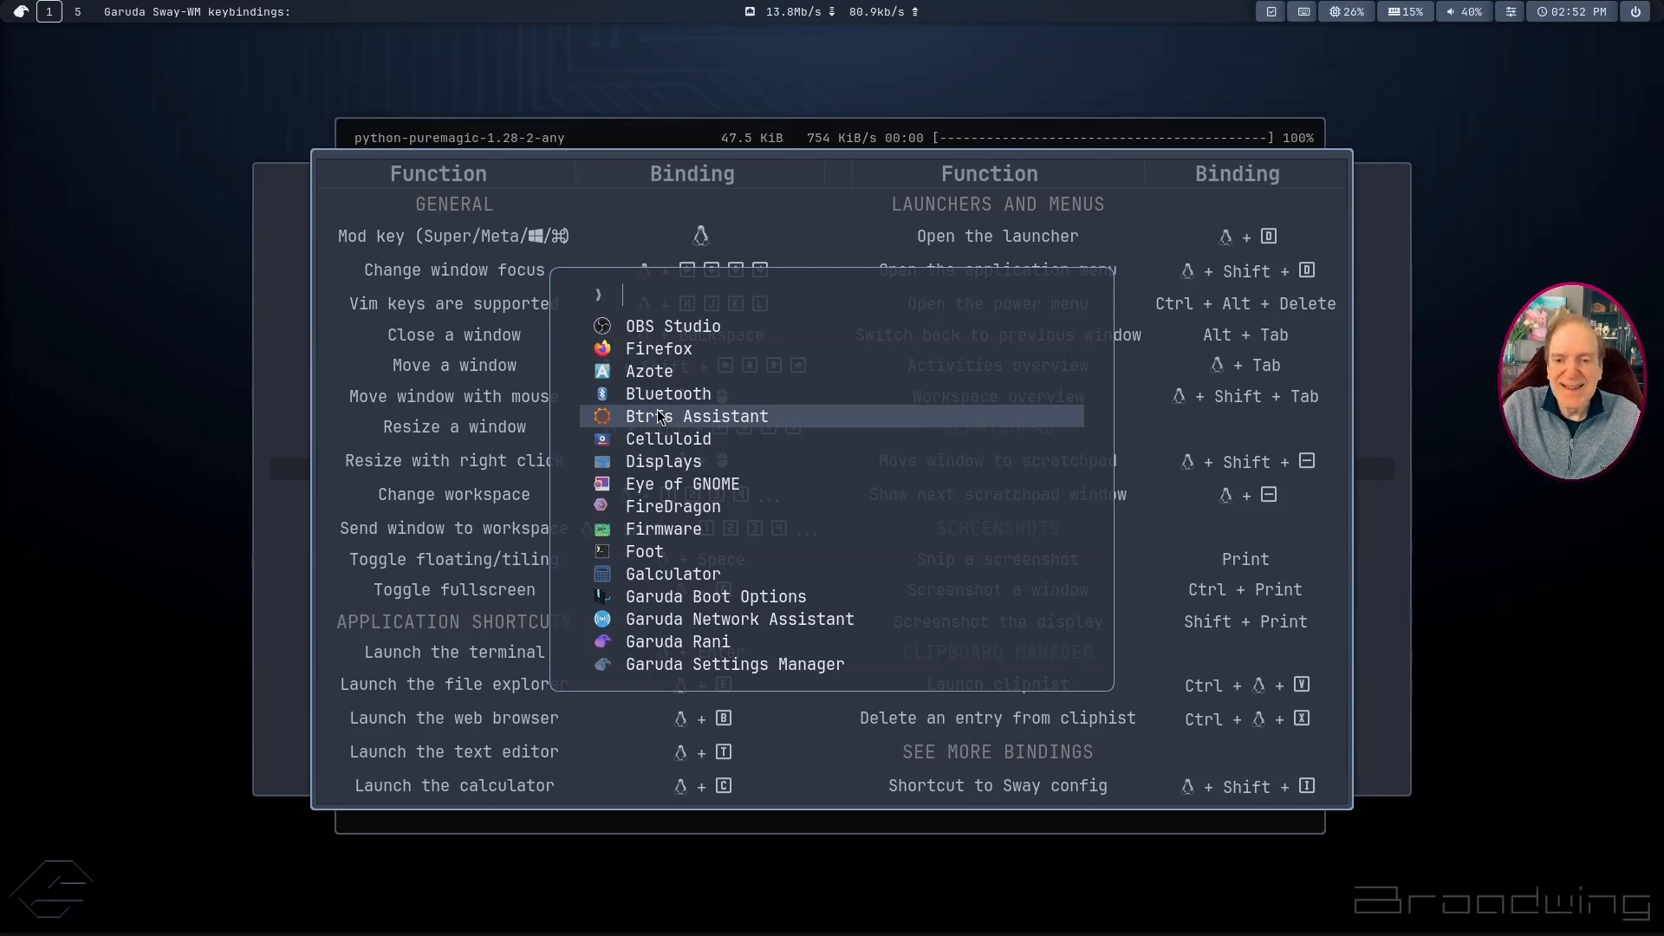
click(694, 345)
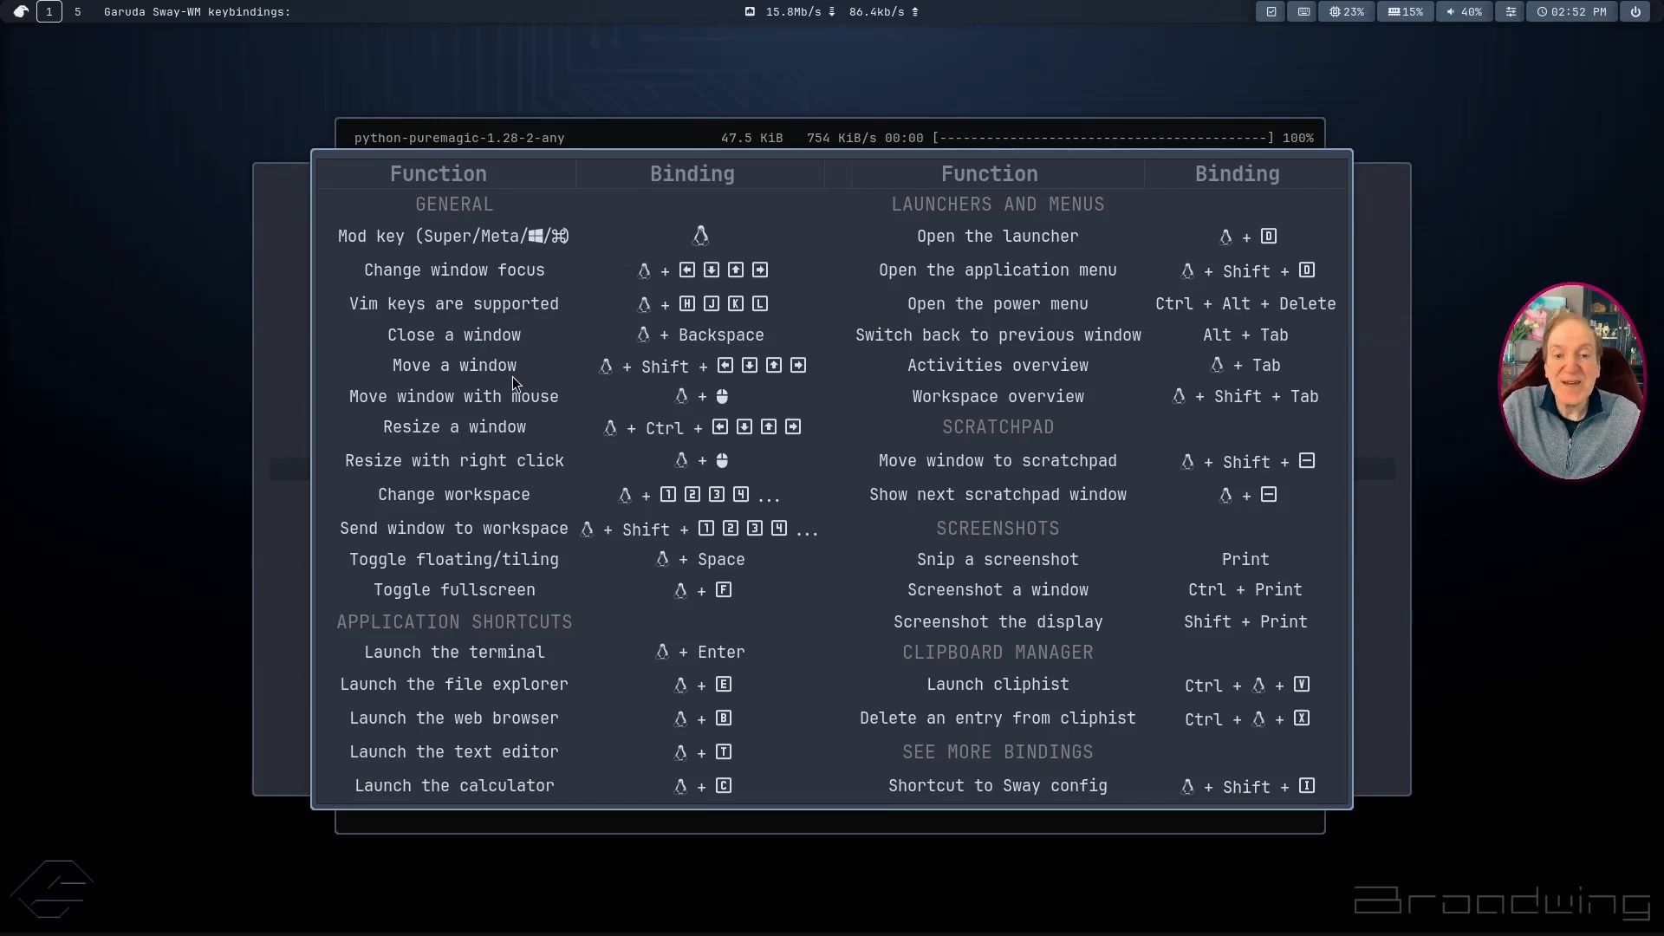
key(super+BackSpace)
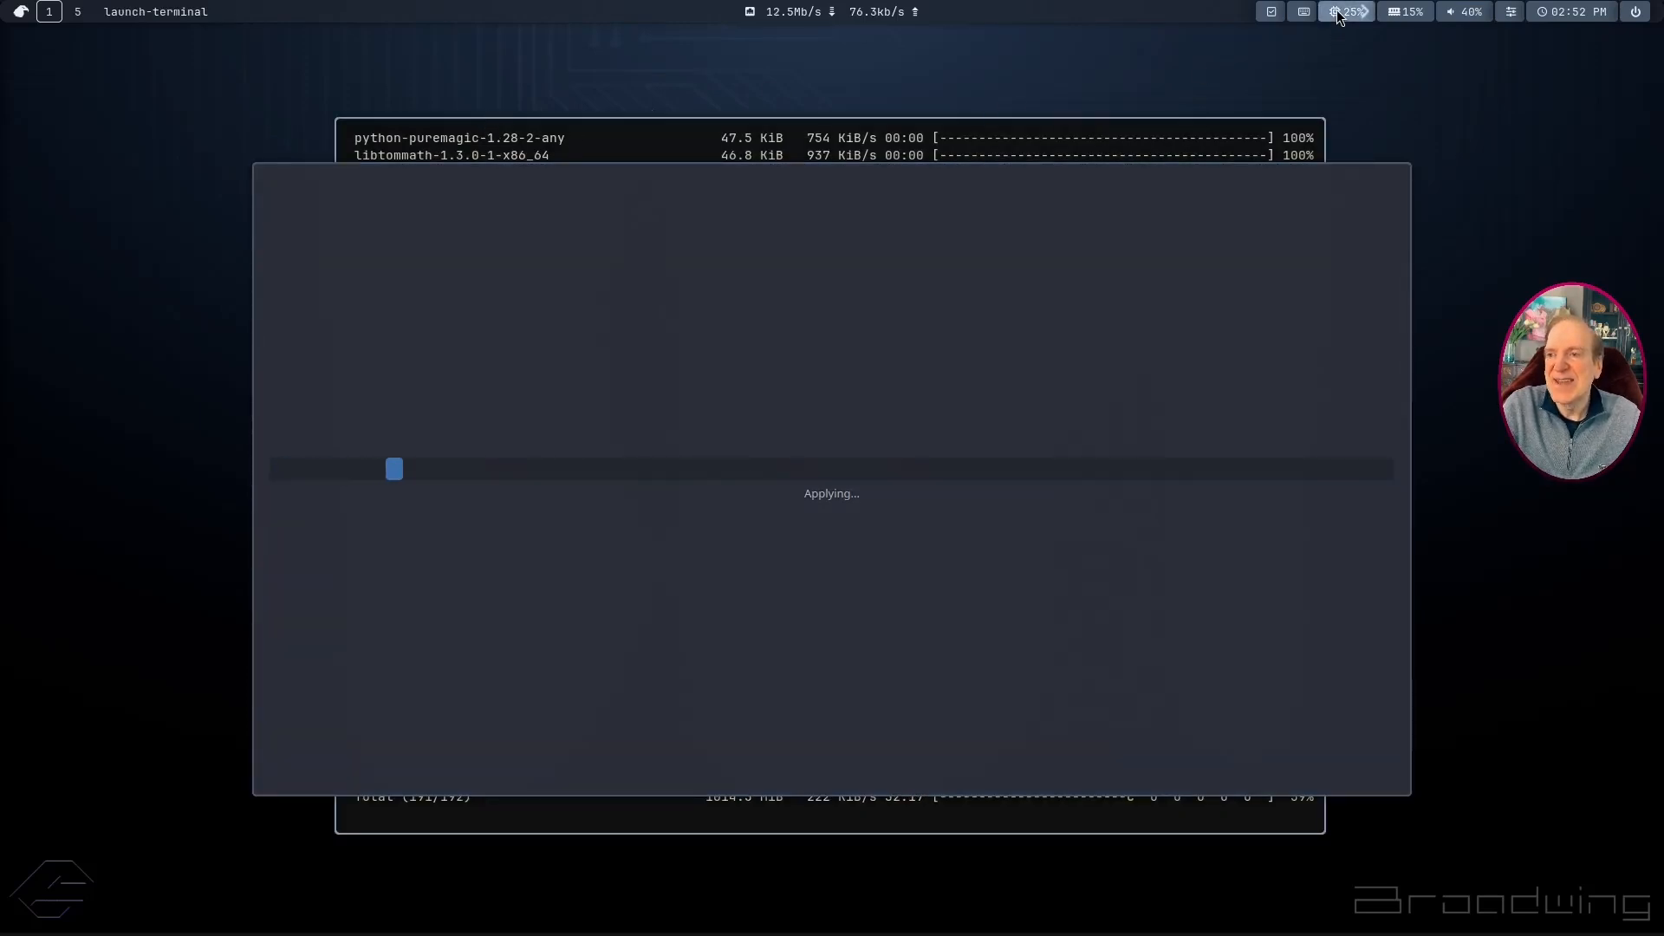
mouse_move(1337, 10)
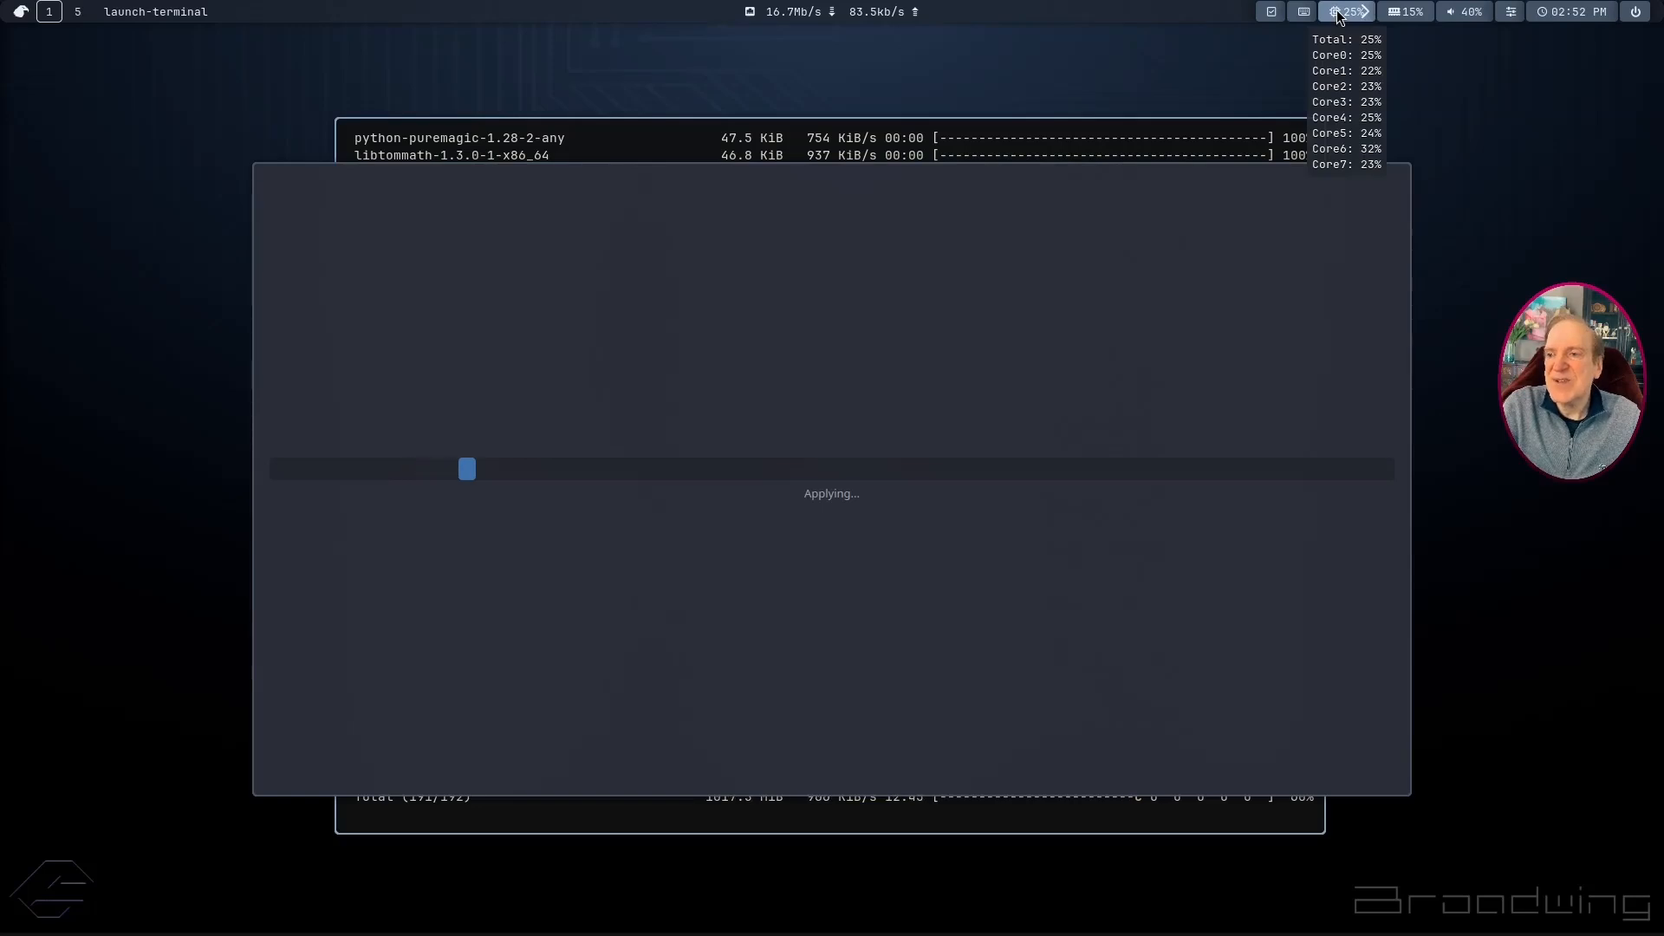
click(1400, 13)
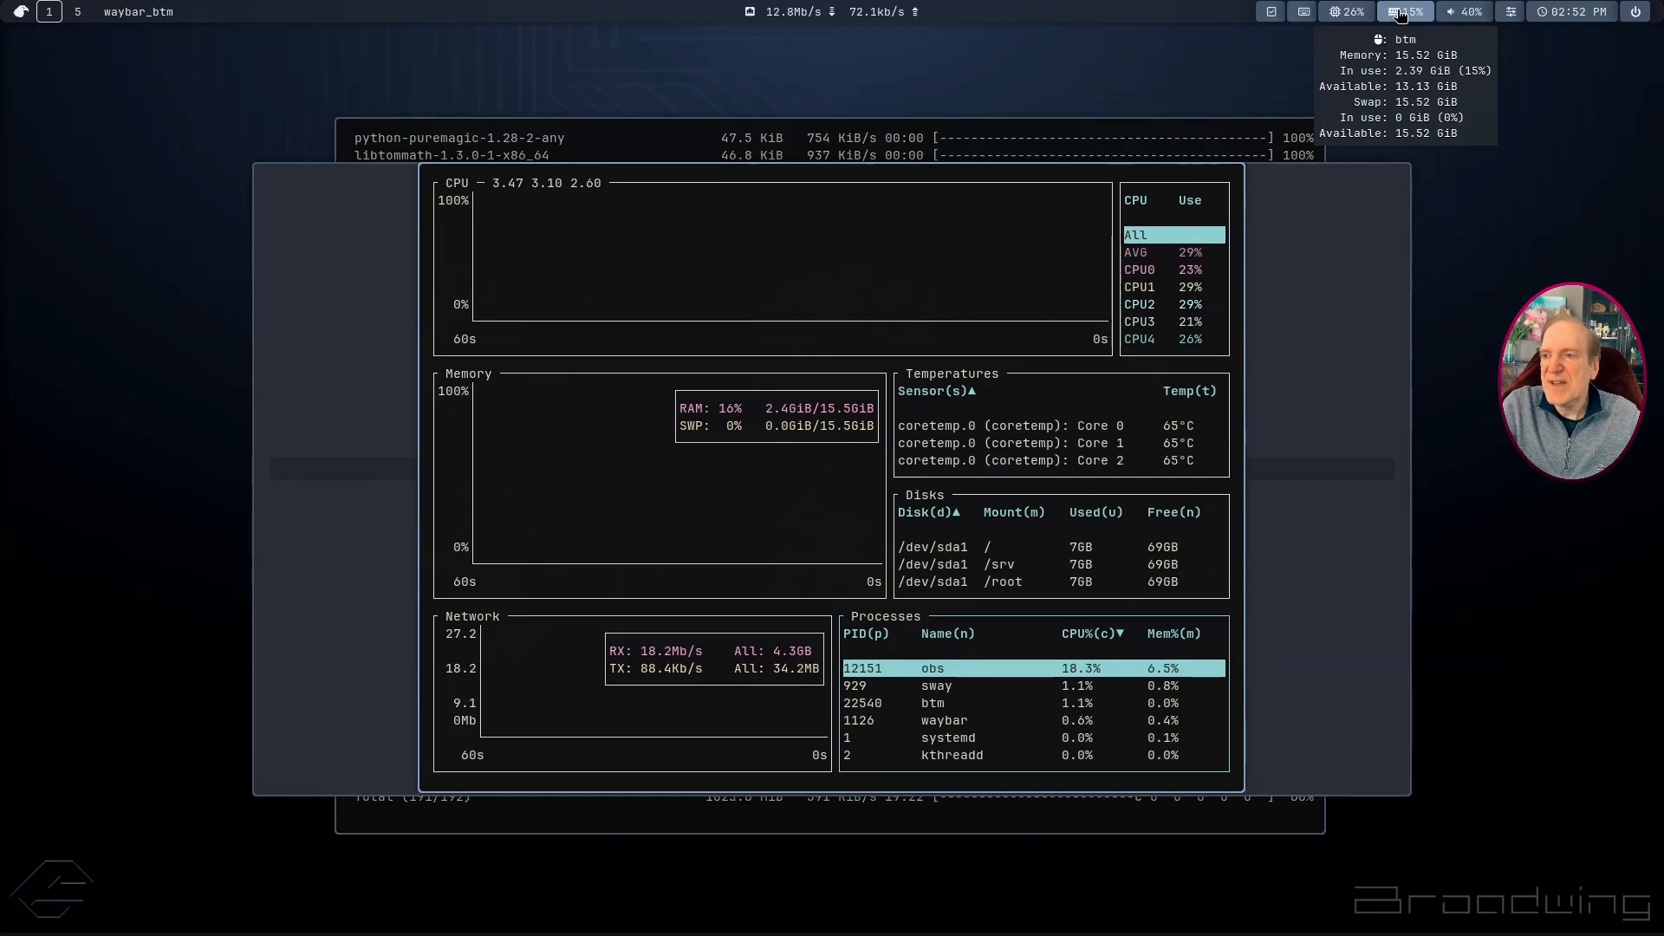
key(q)
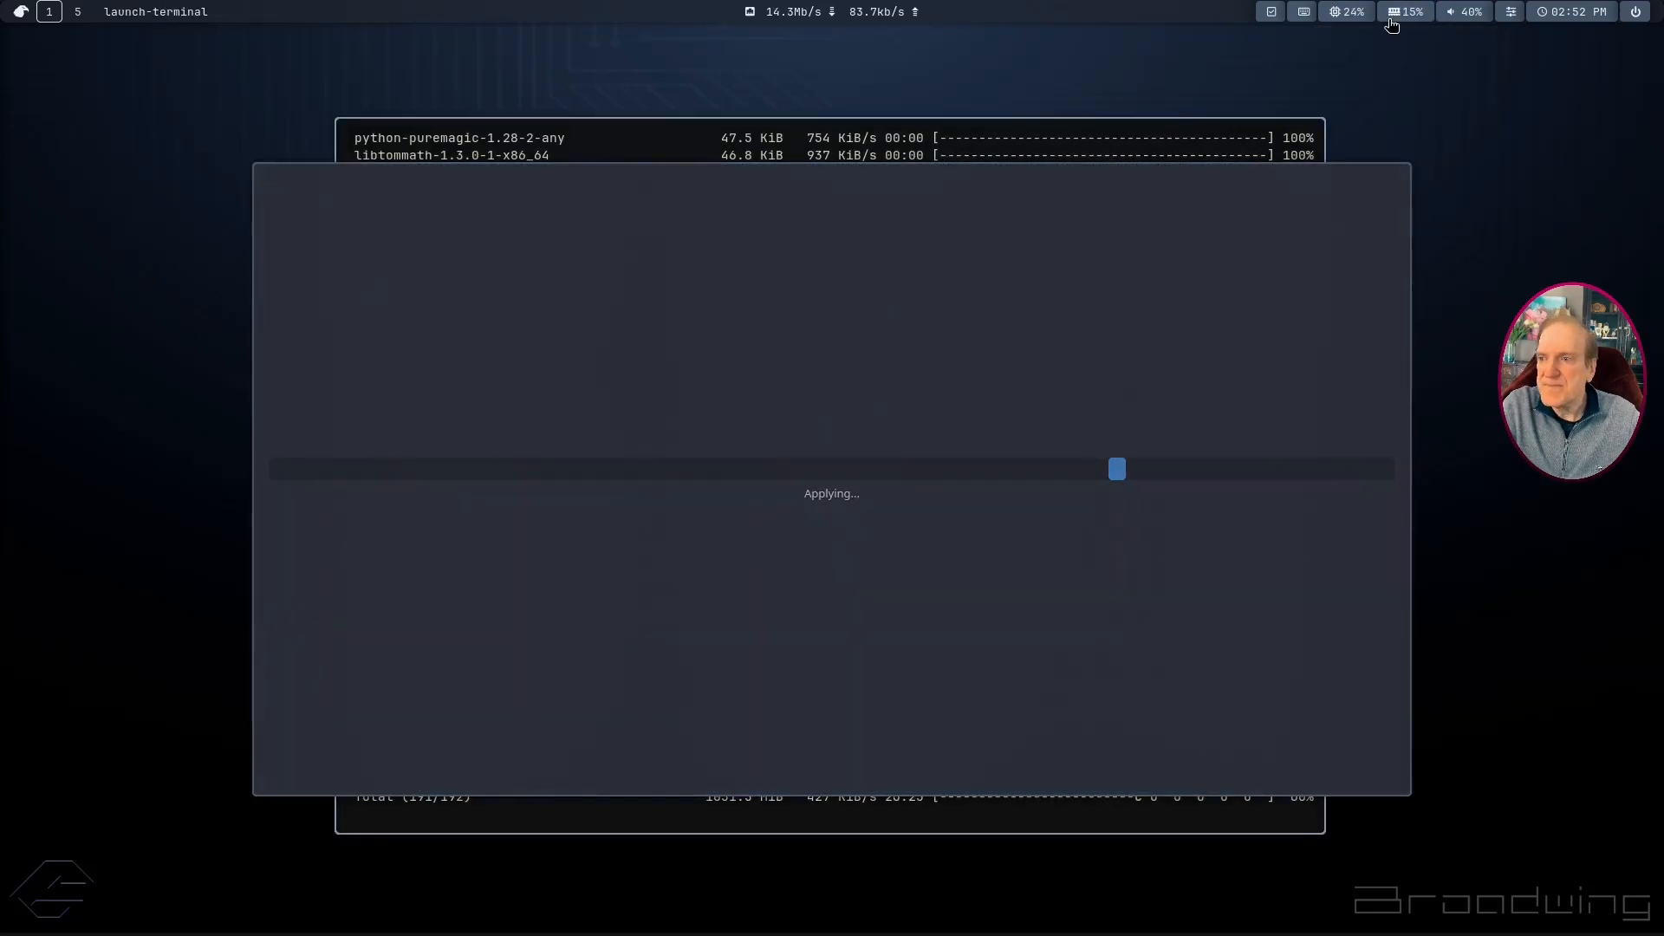
mouse_move(1400, 12)
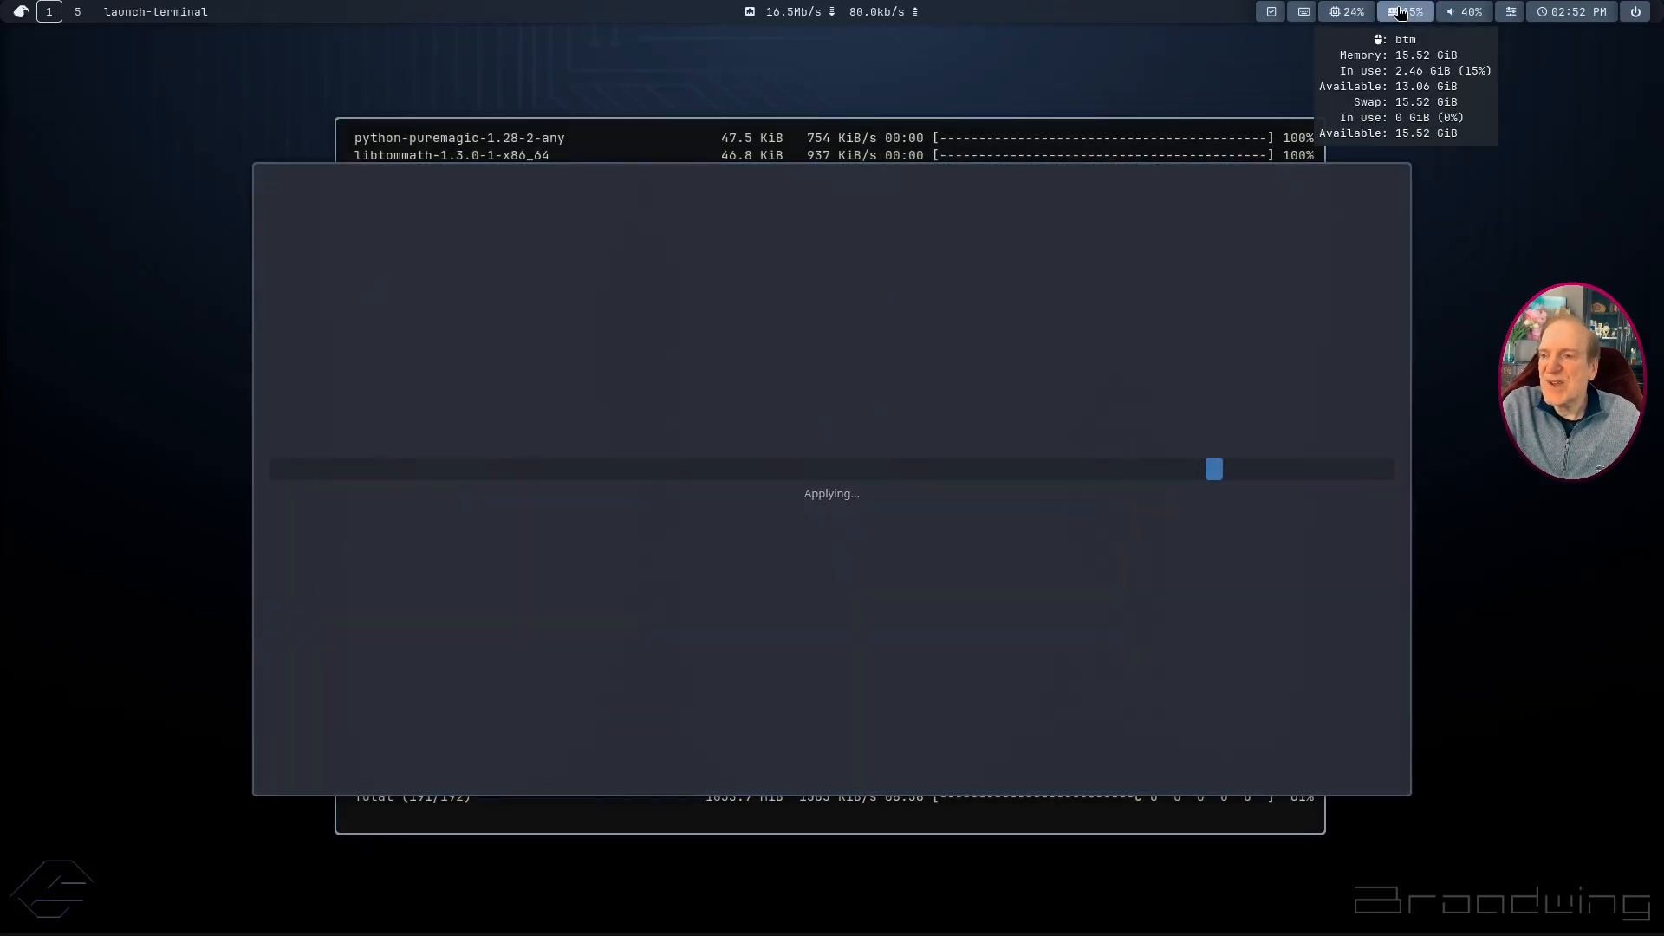
click(1404, 12)
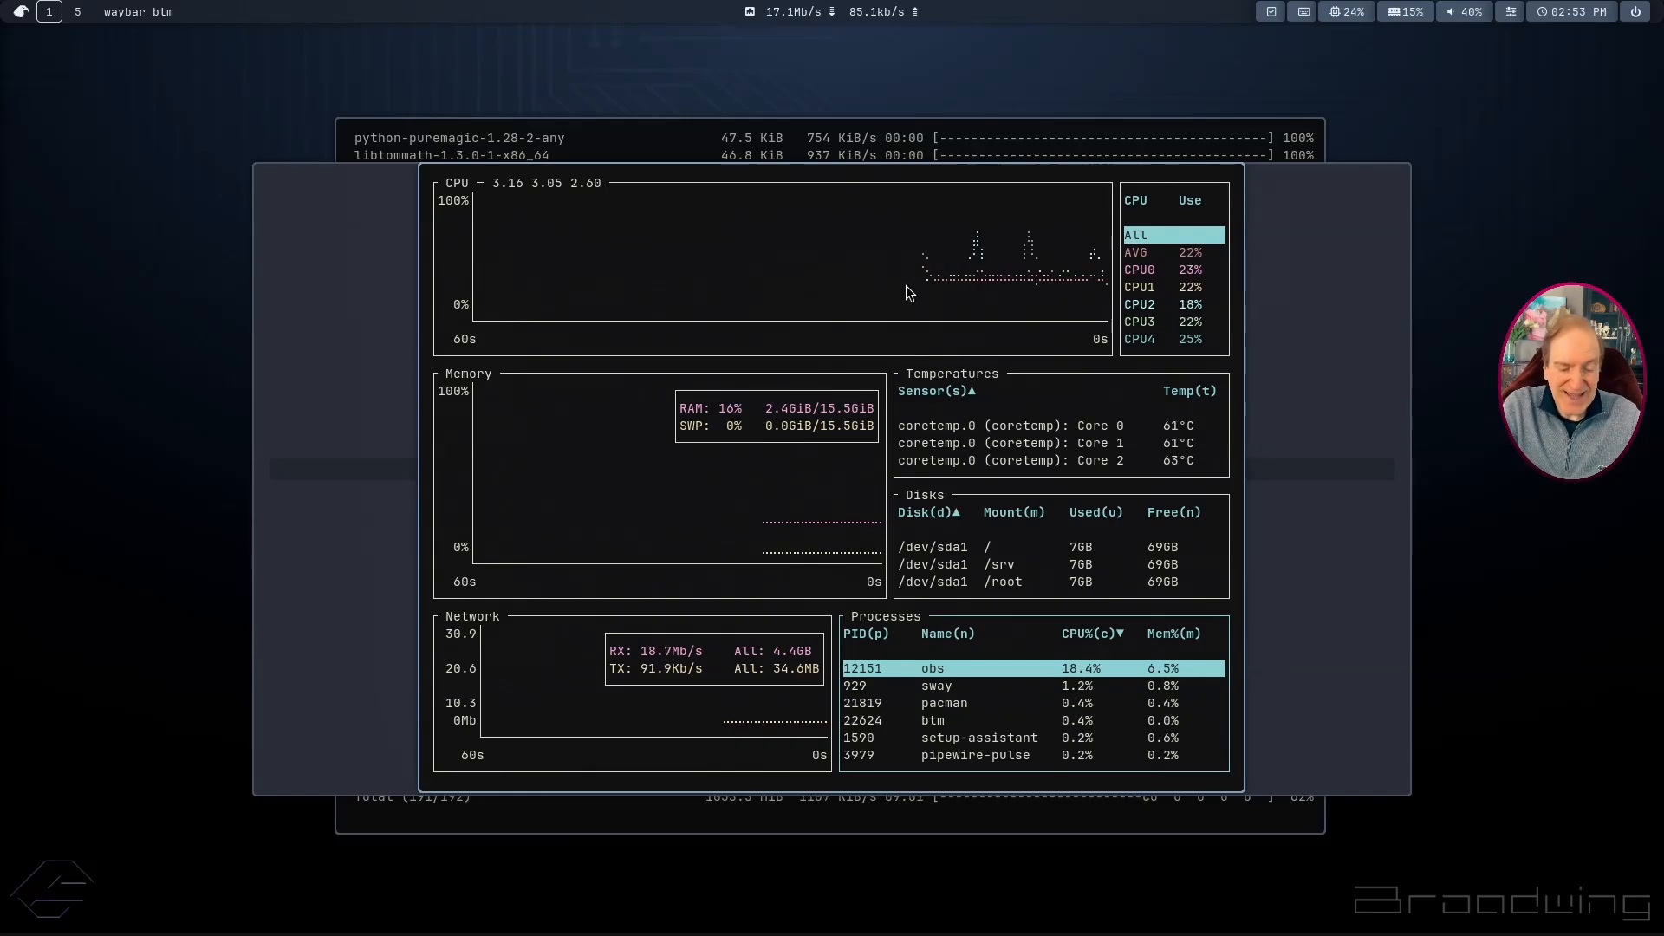
key(q)
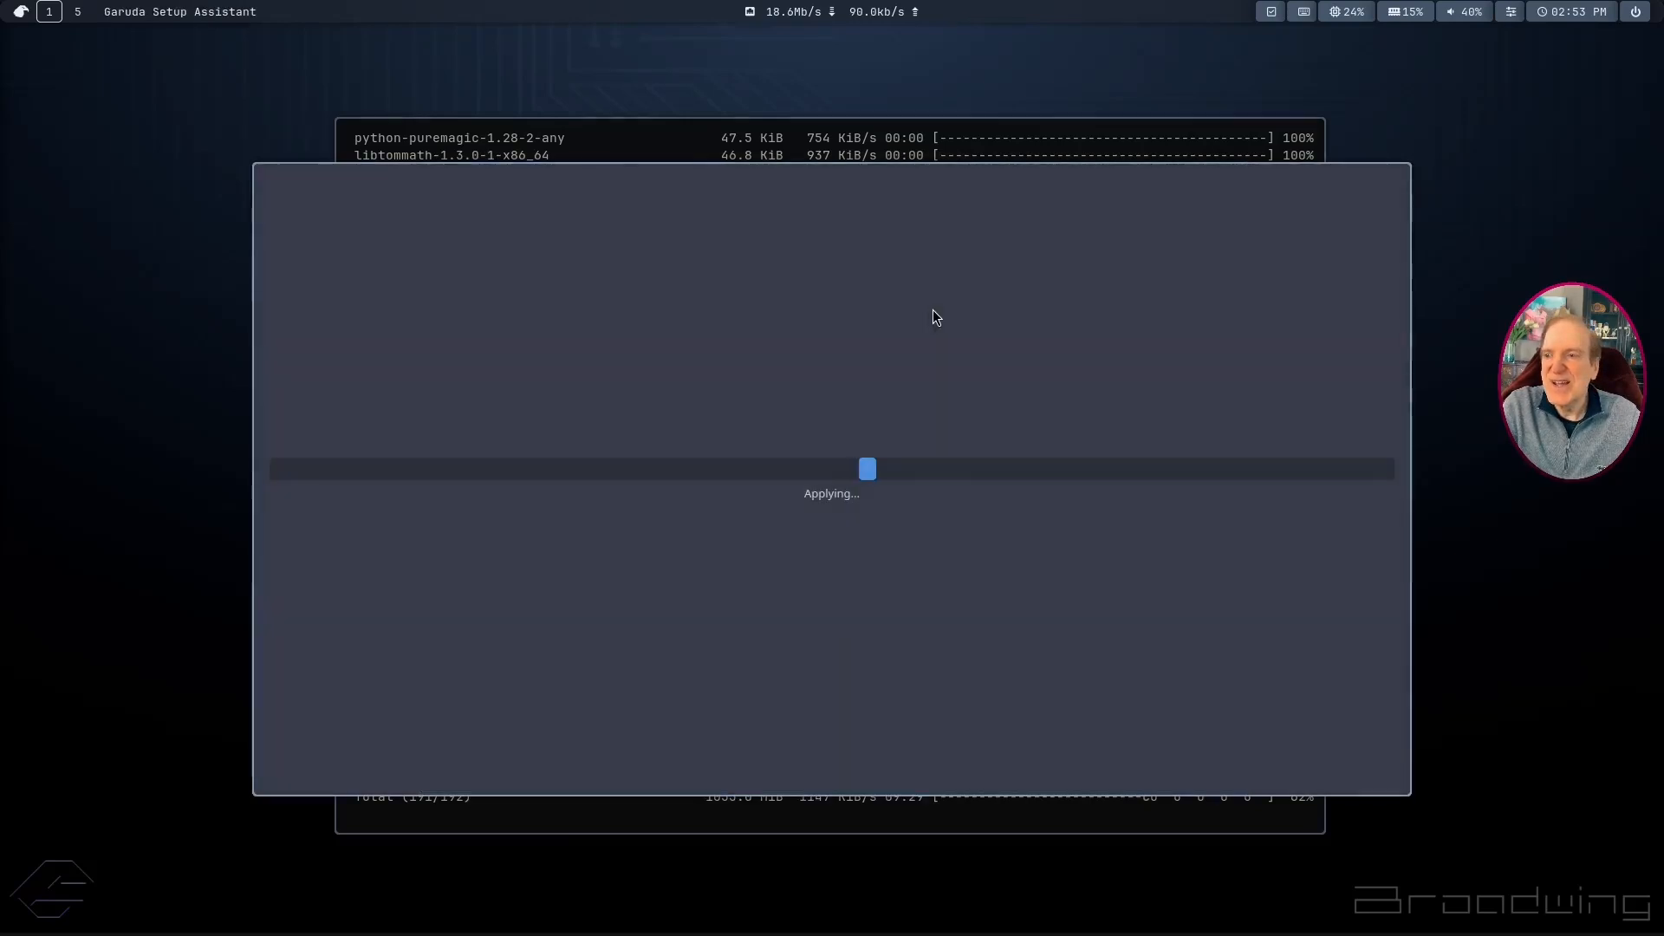
Step: Open pavucontrol, review its Playback, Output, Input and Configuration tabs, then close it
click(1460, 13)
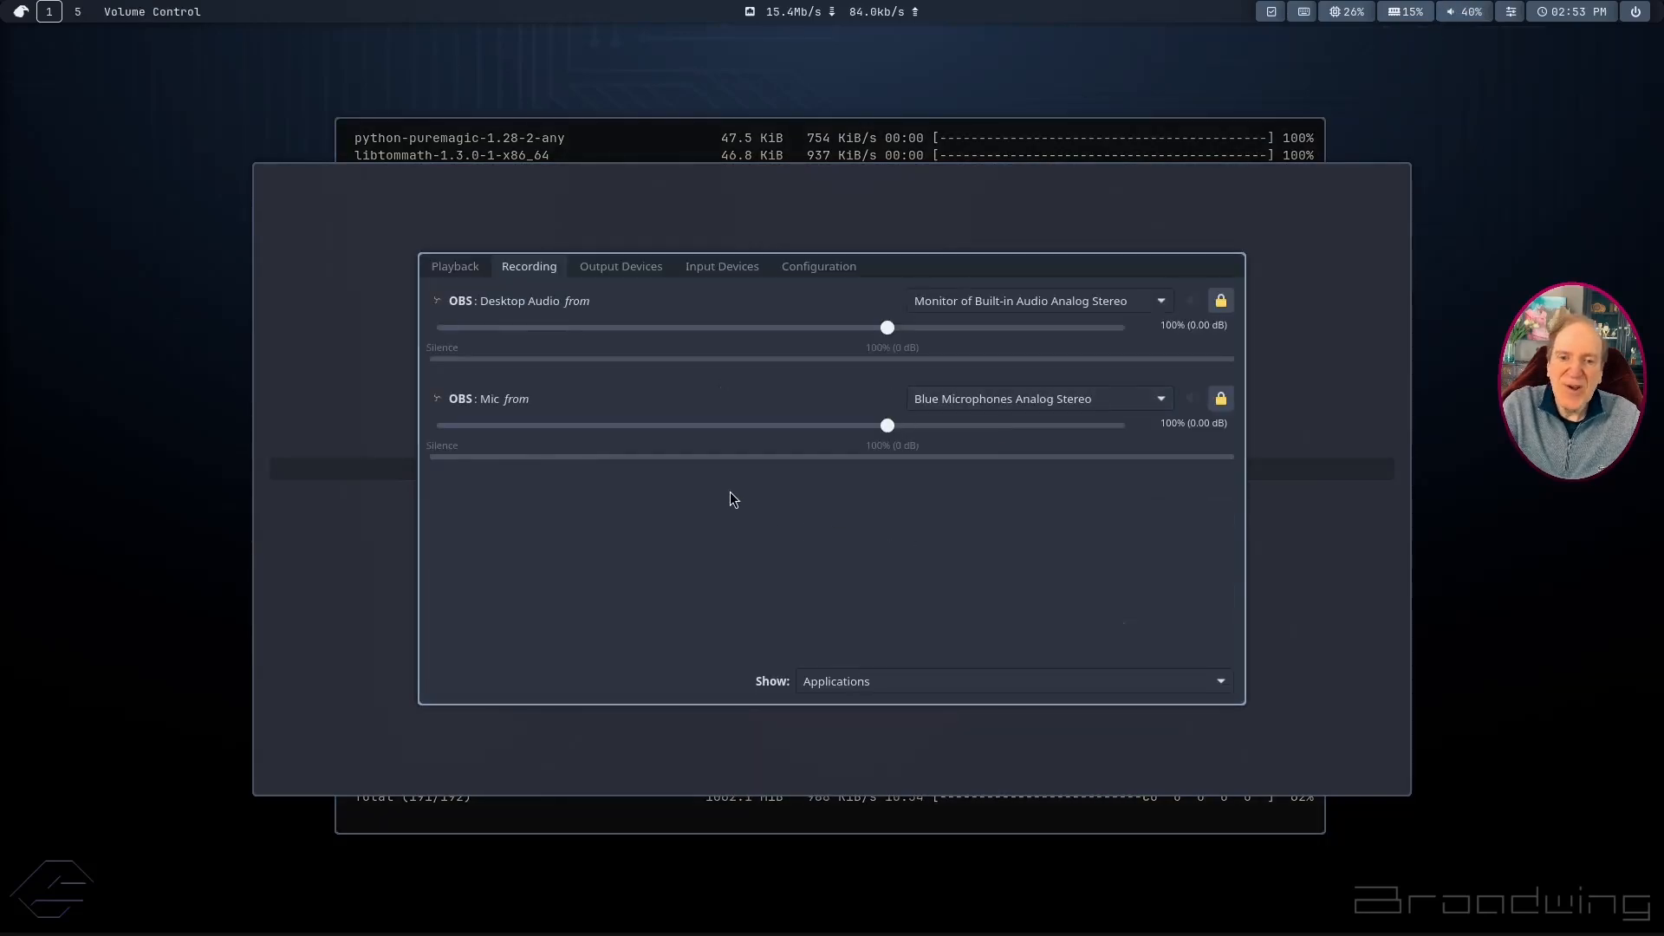
click(450, 264)
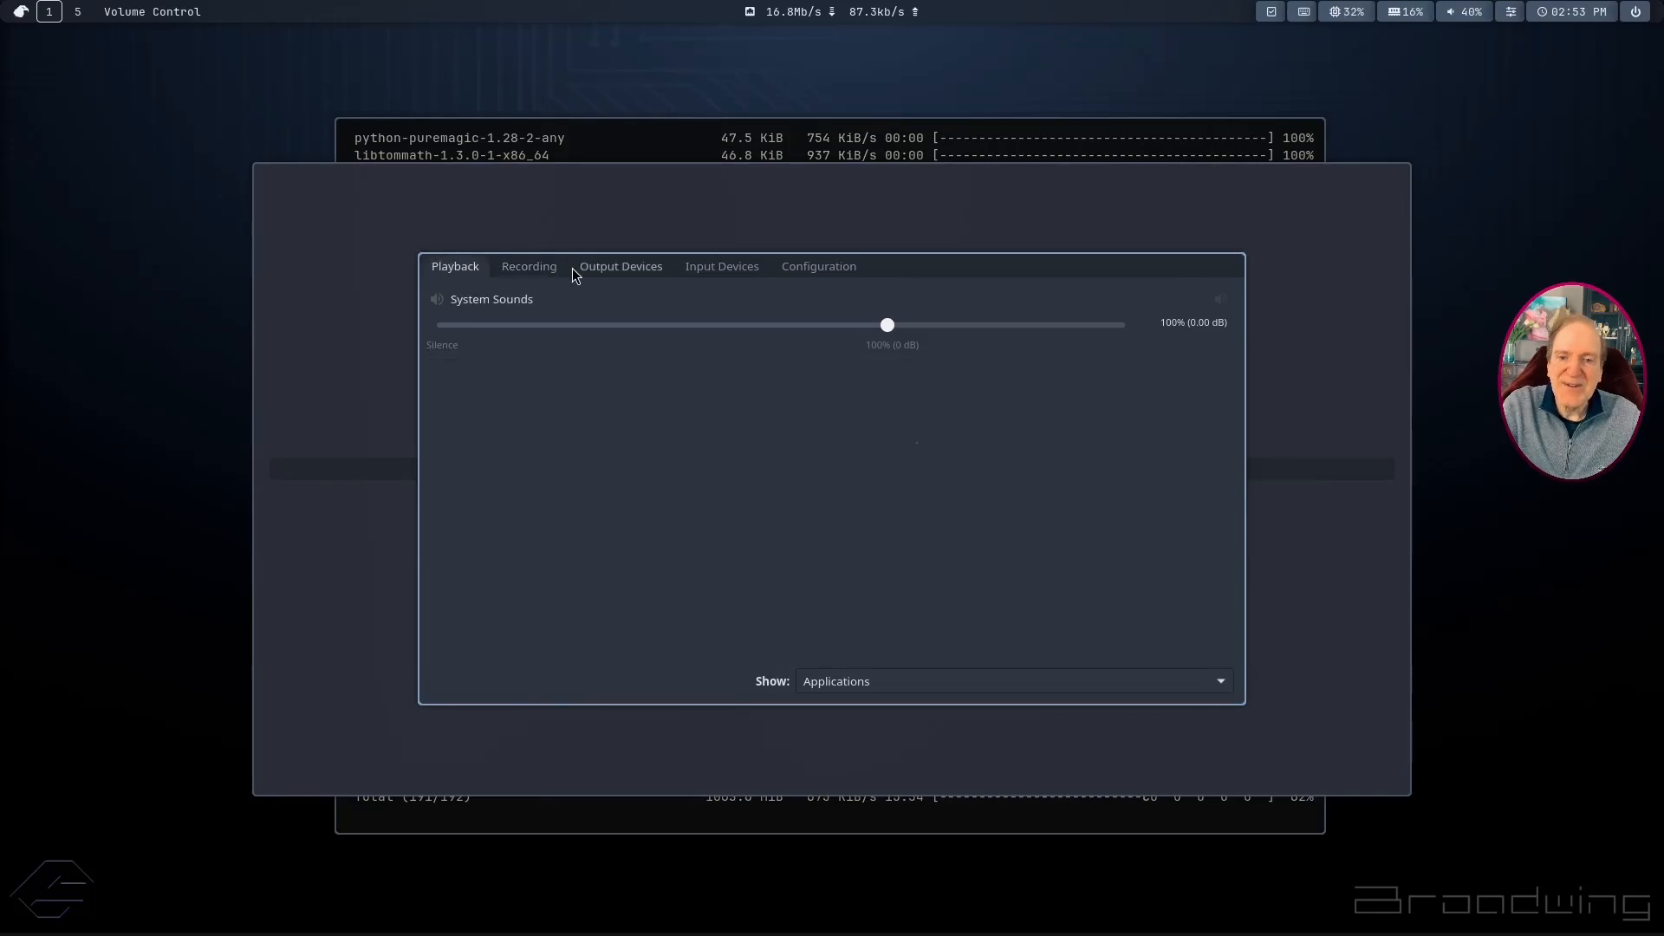
click(602, 272)
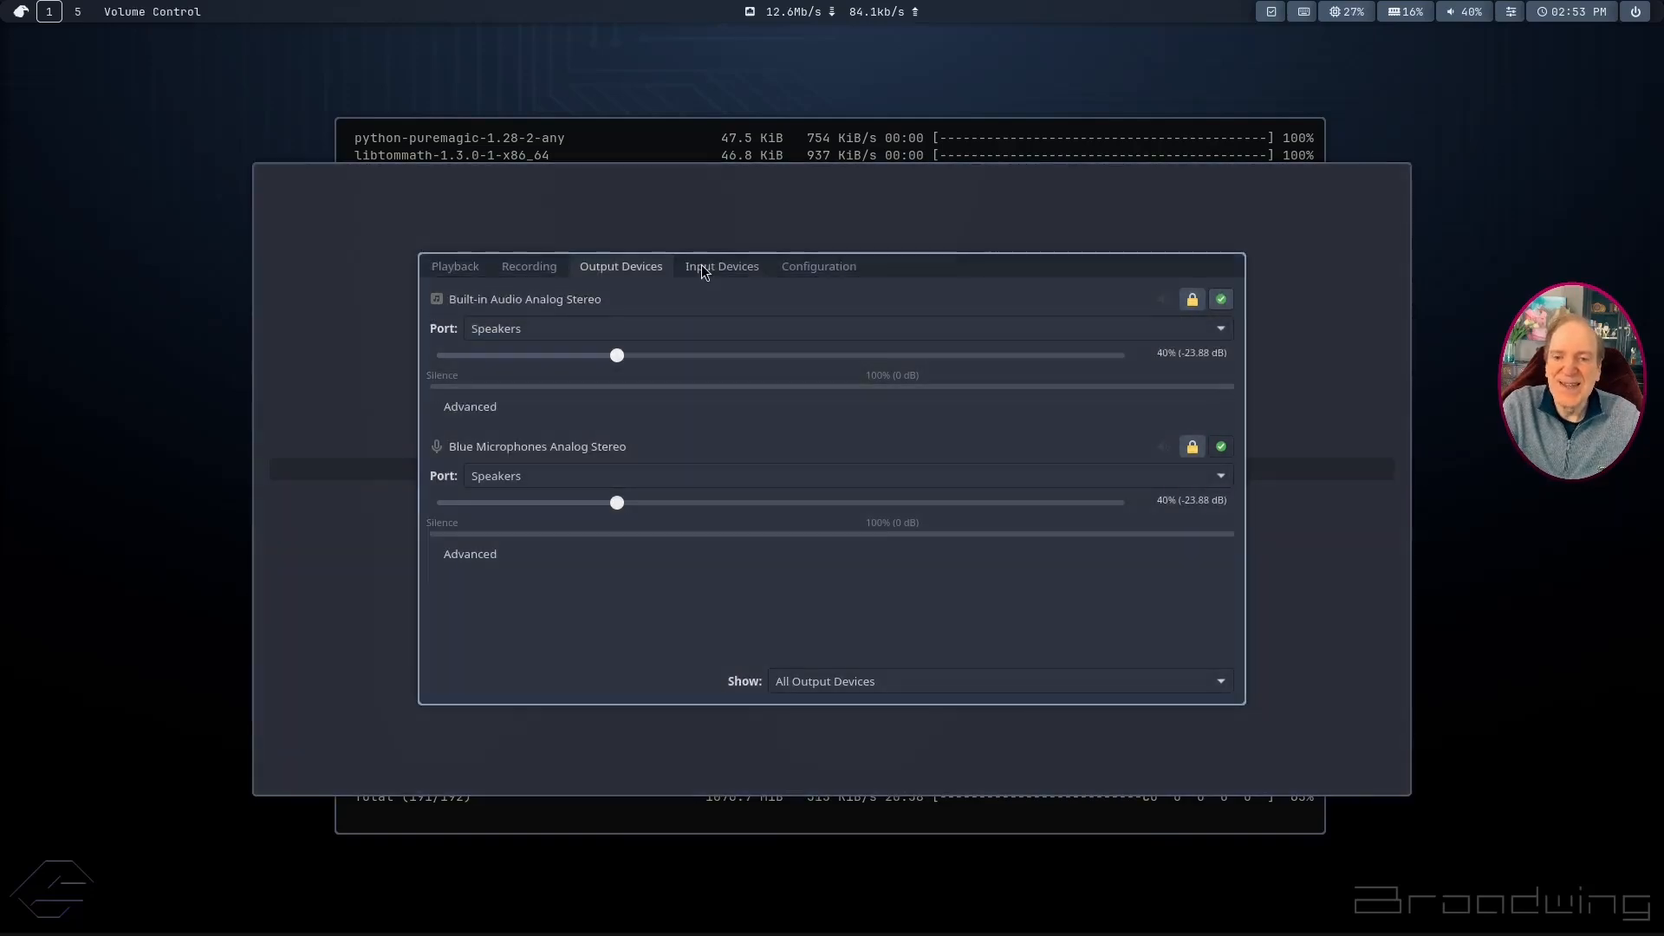
click(716, 268)
click(819, 269)
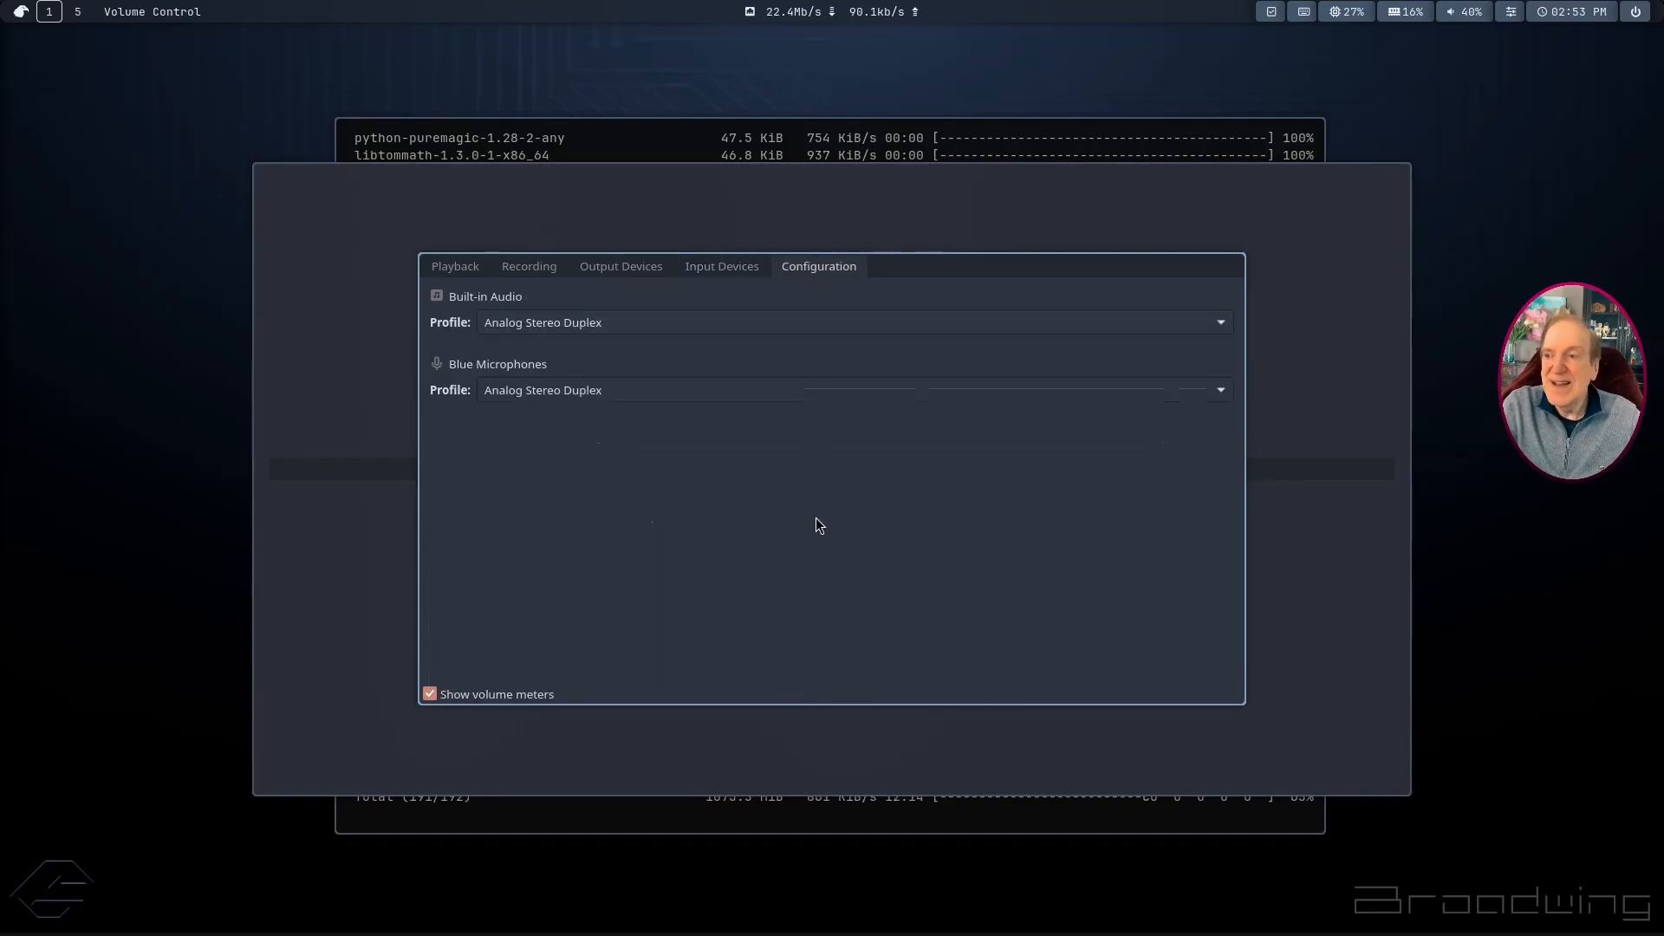
key(super+q)
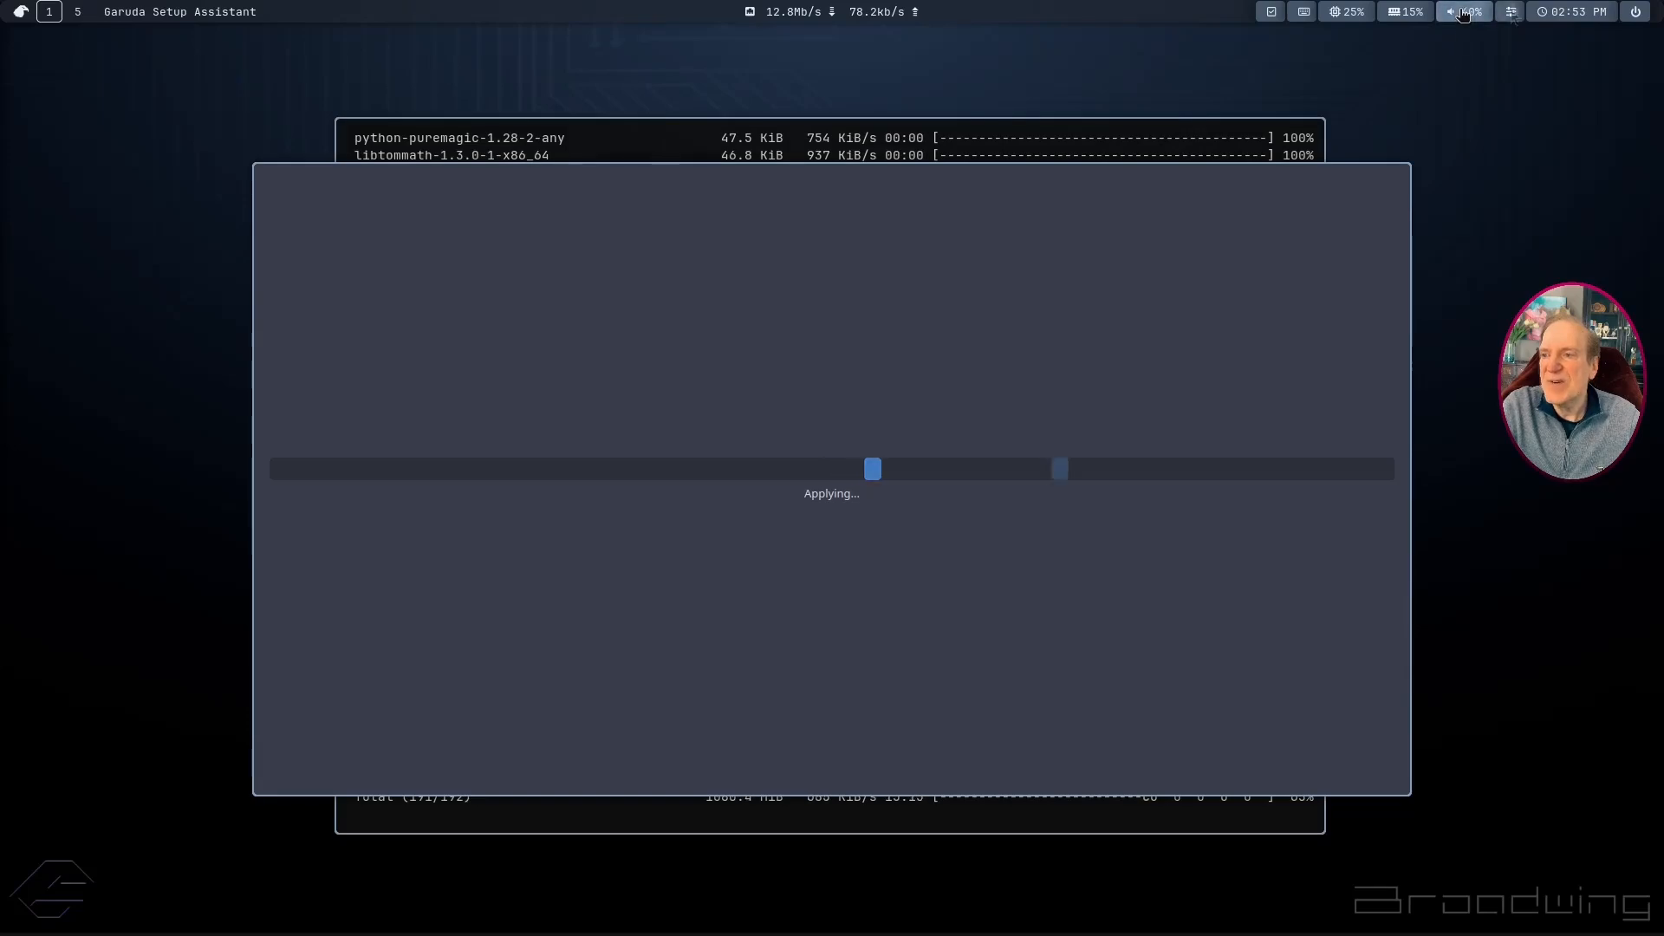
Step: Expand the tray, enable idle inhibition, and view this month's calendar in calcurse
click(1511, 14)
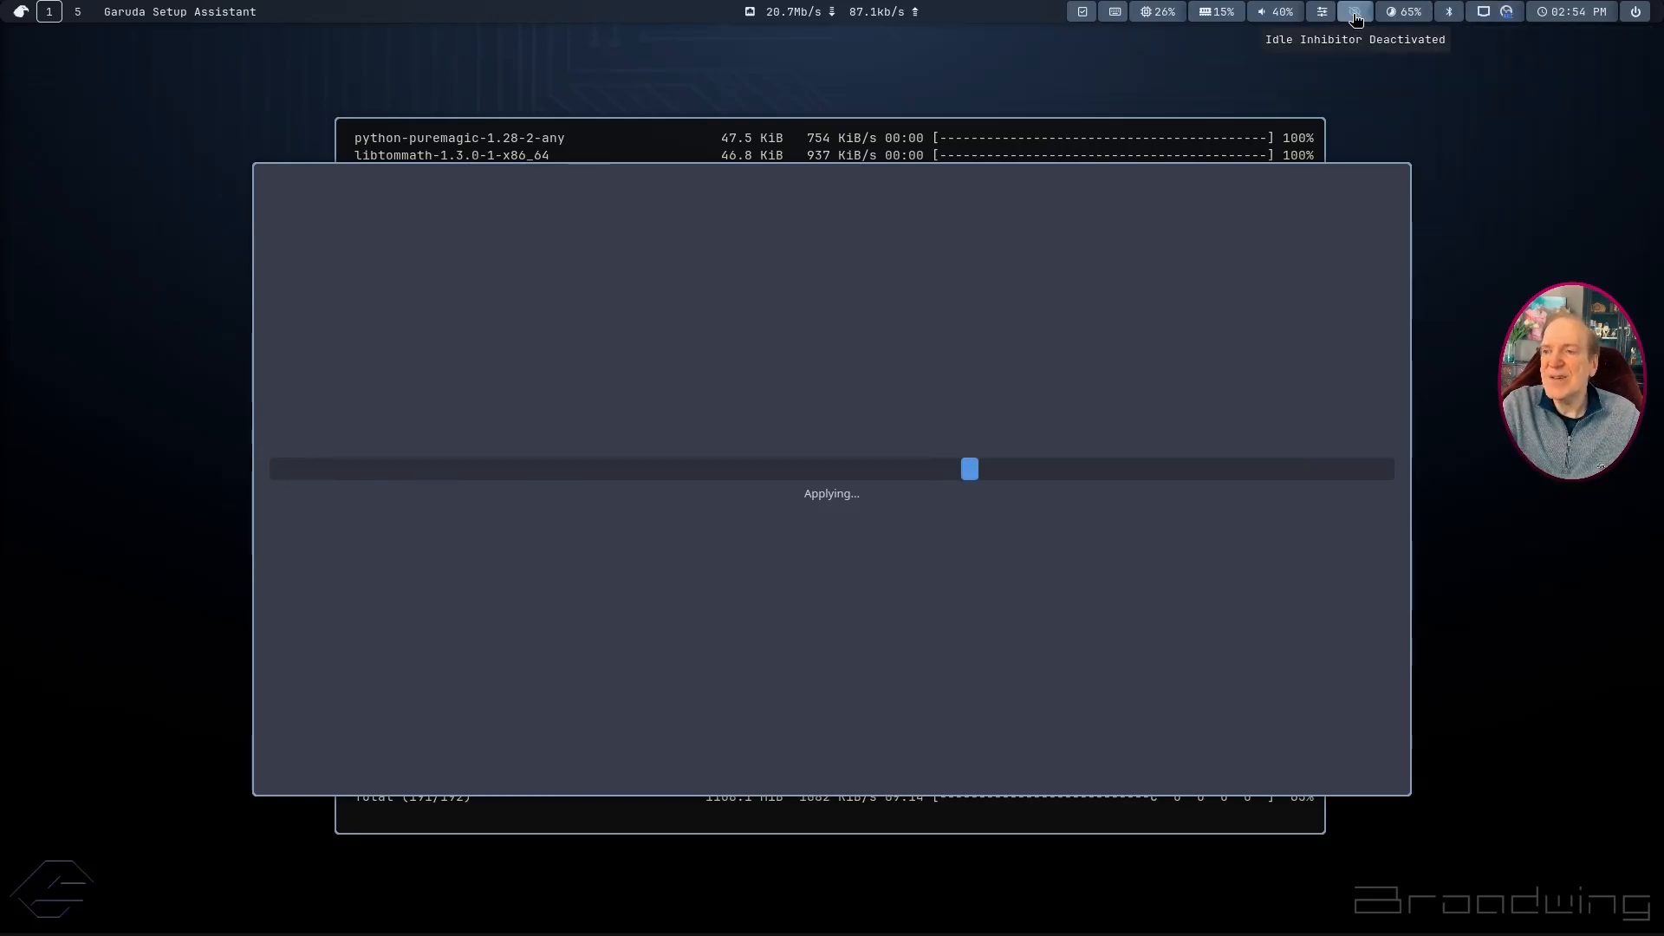
click(1355, 14)
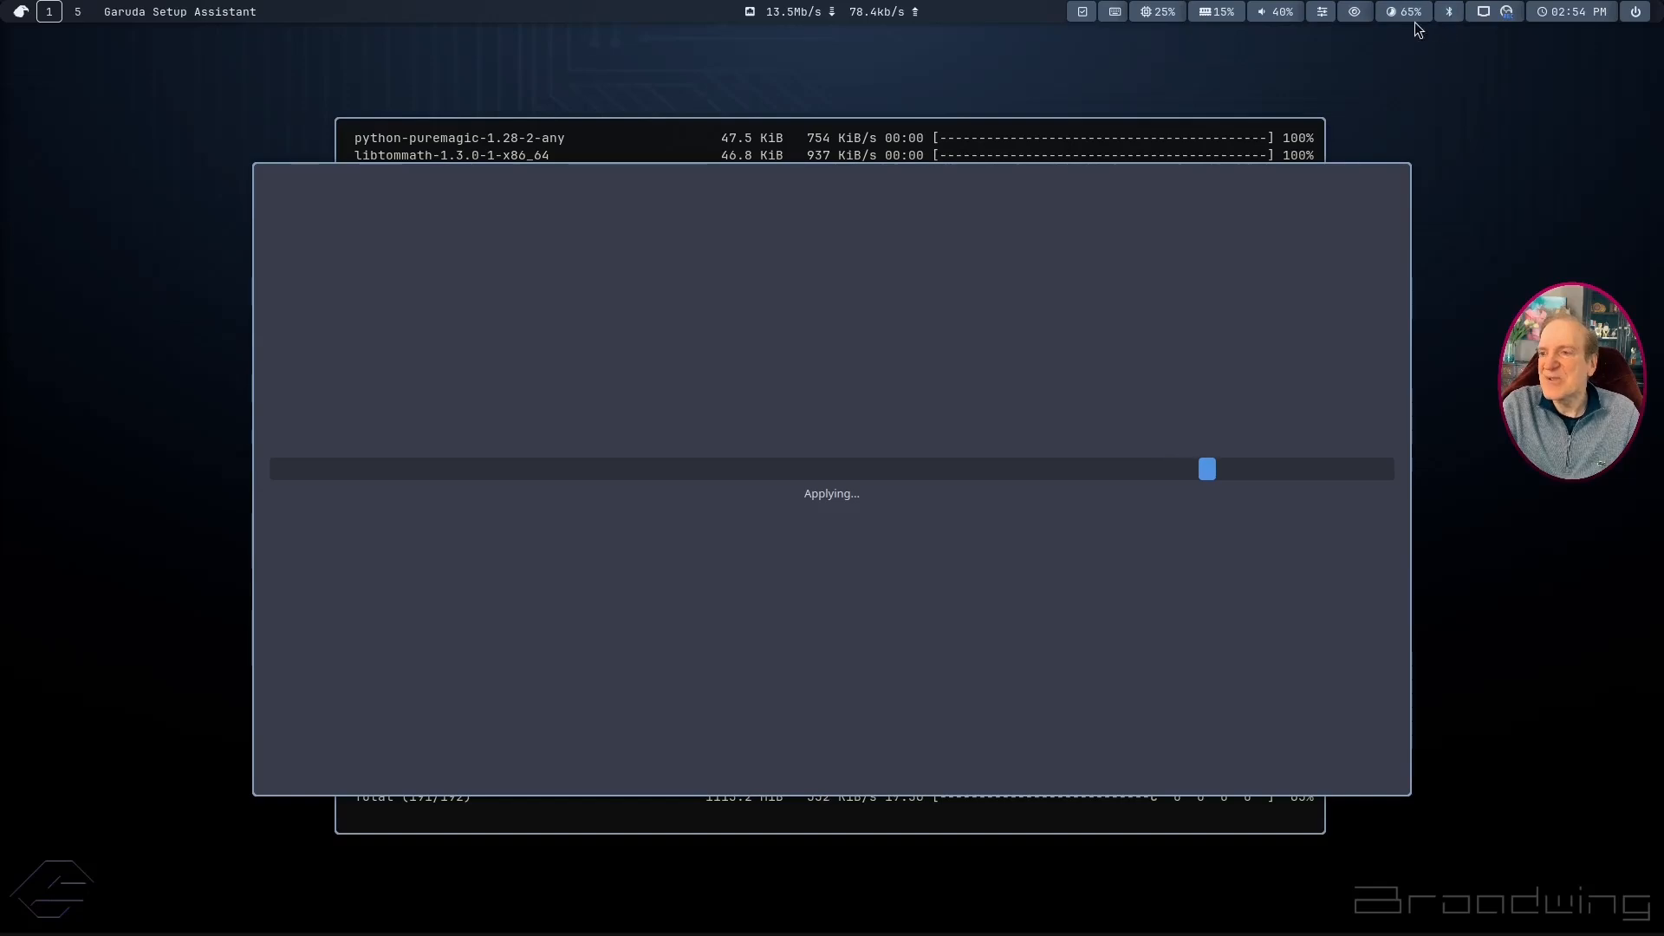
click(1572, 19)
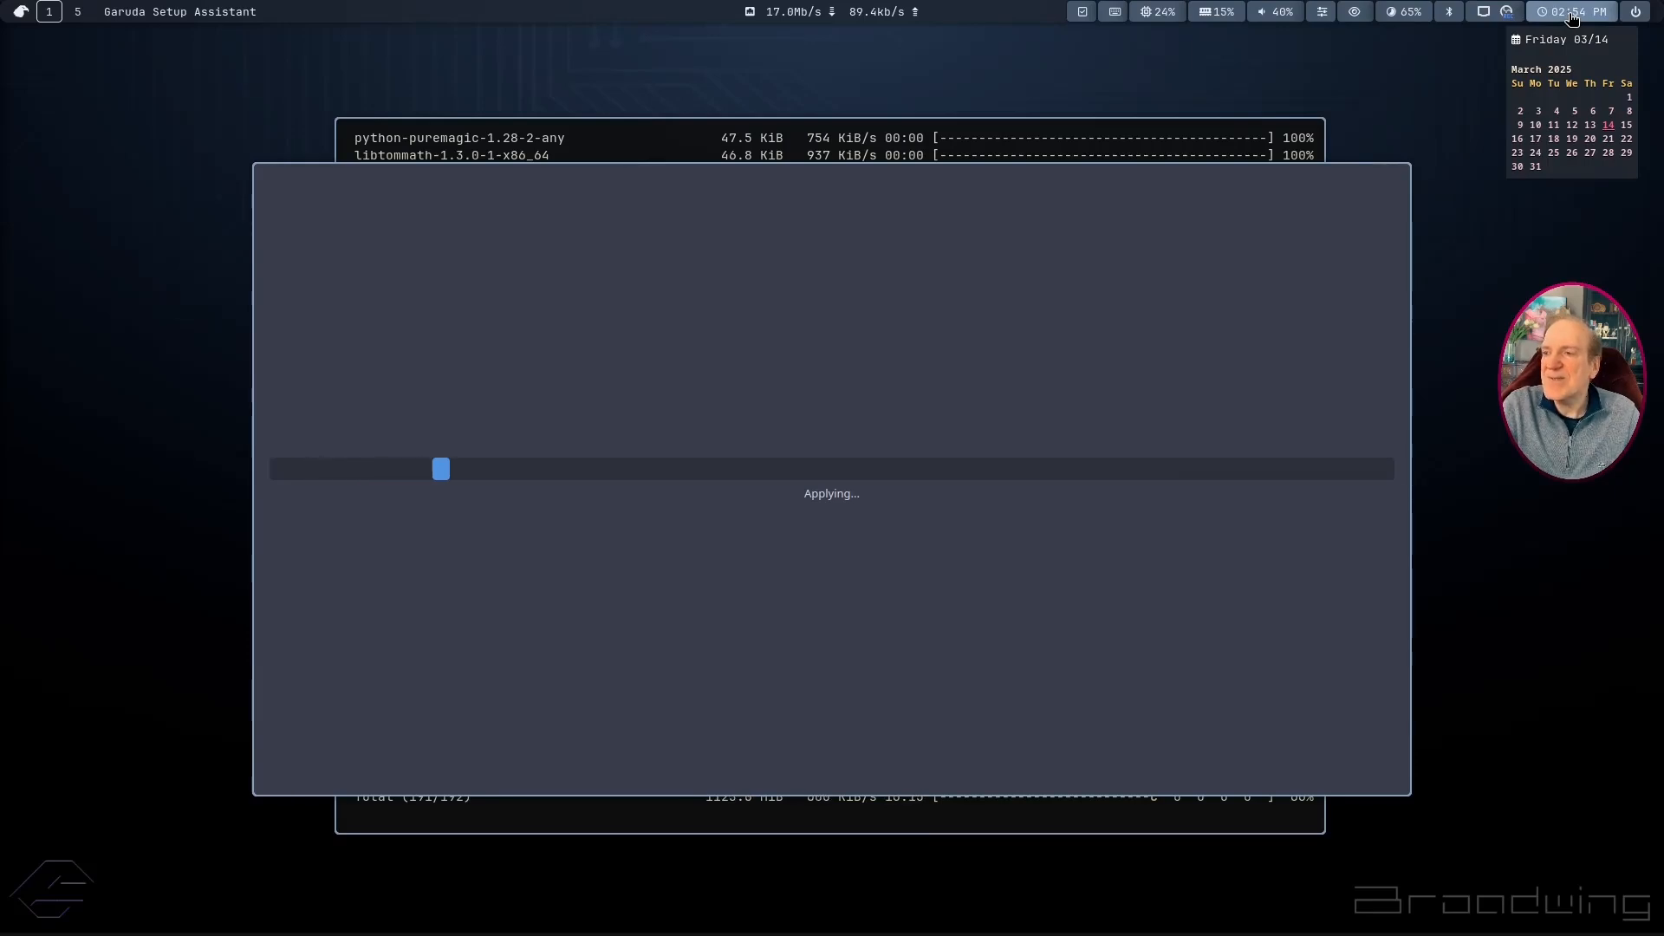
click(1573, 18)
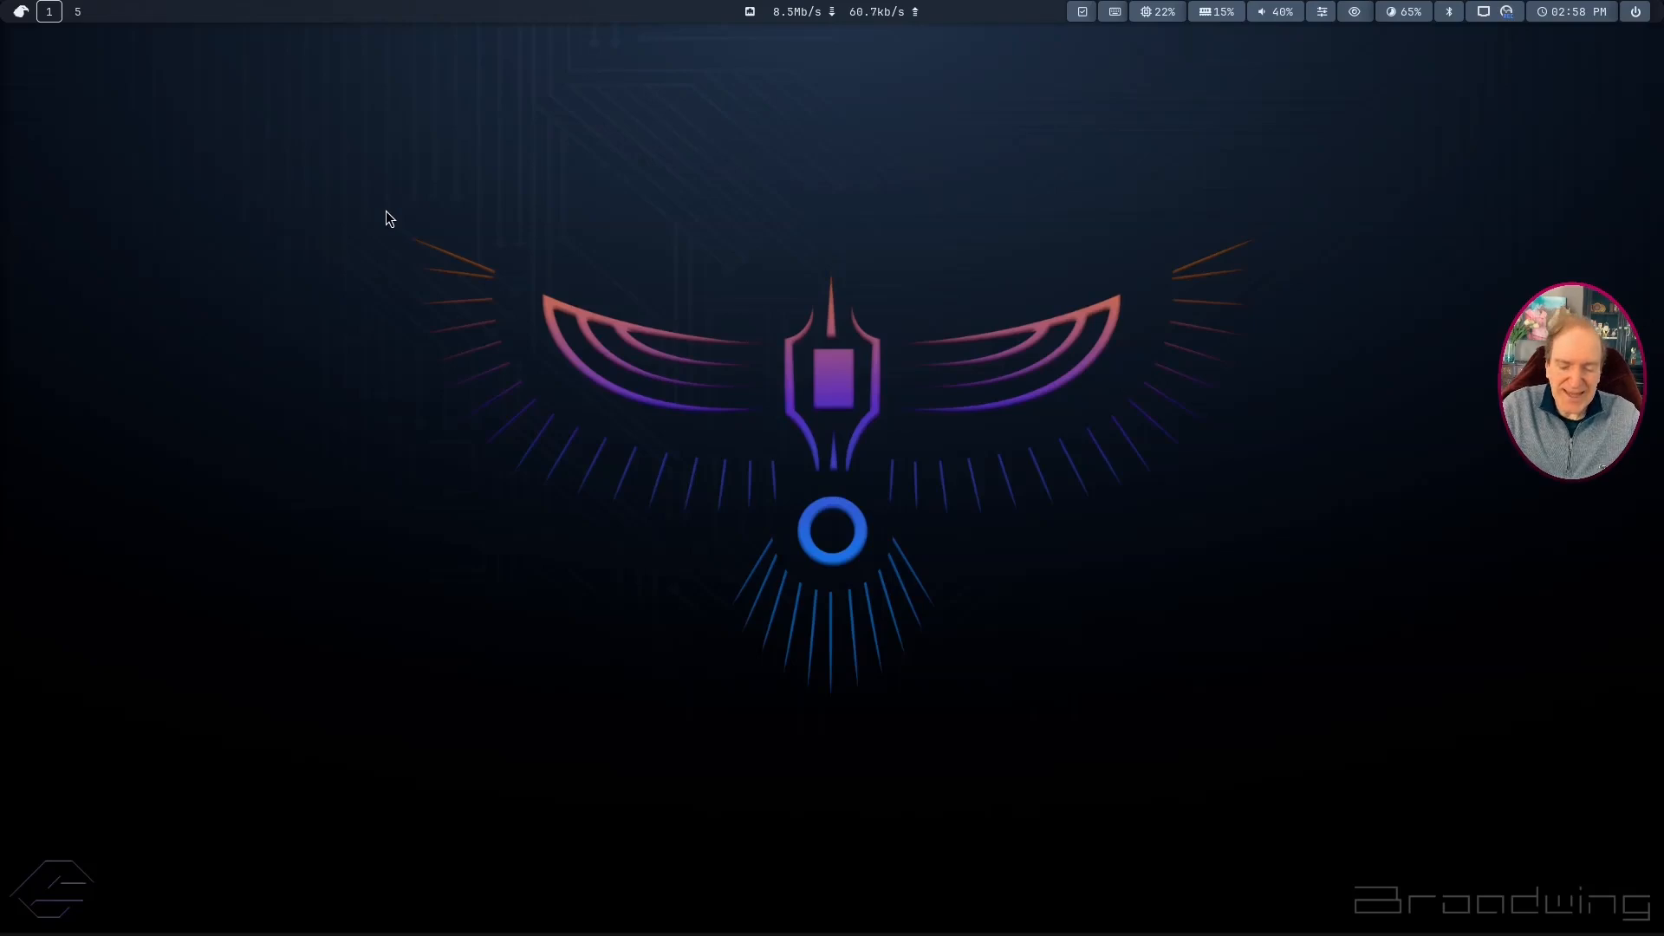
Step: Open the home folder in Thunar, browse to ~/.config/sway, and briefly open the sway config
key(super+F3)
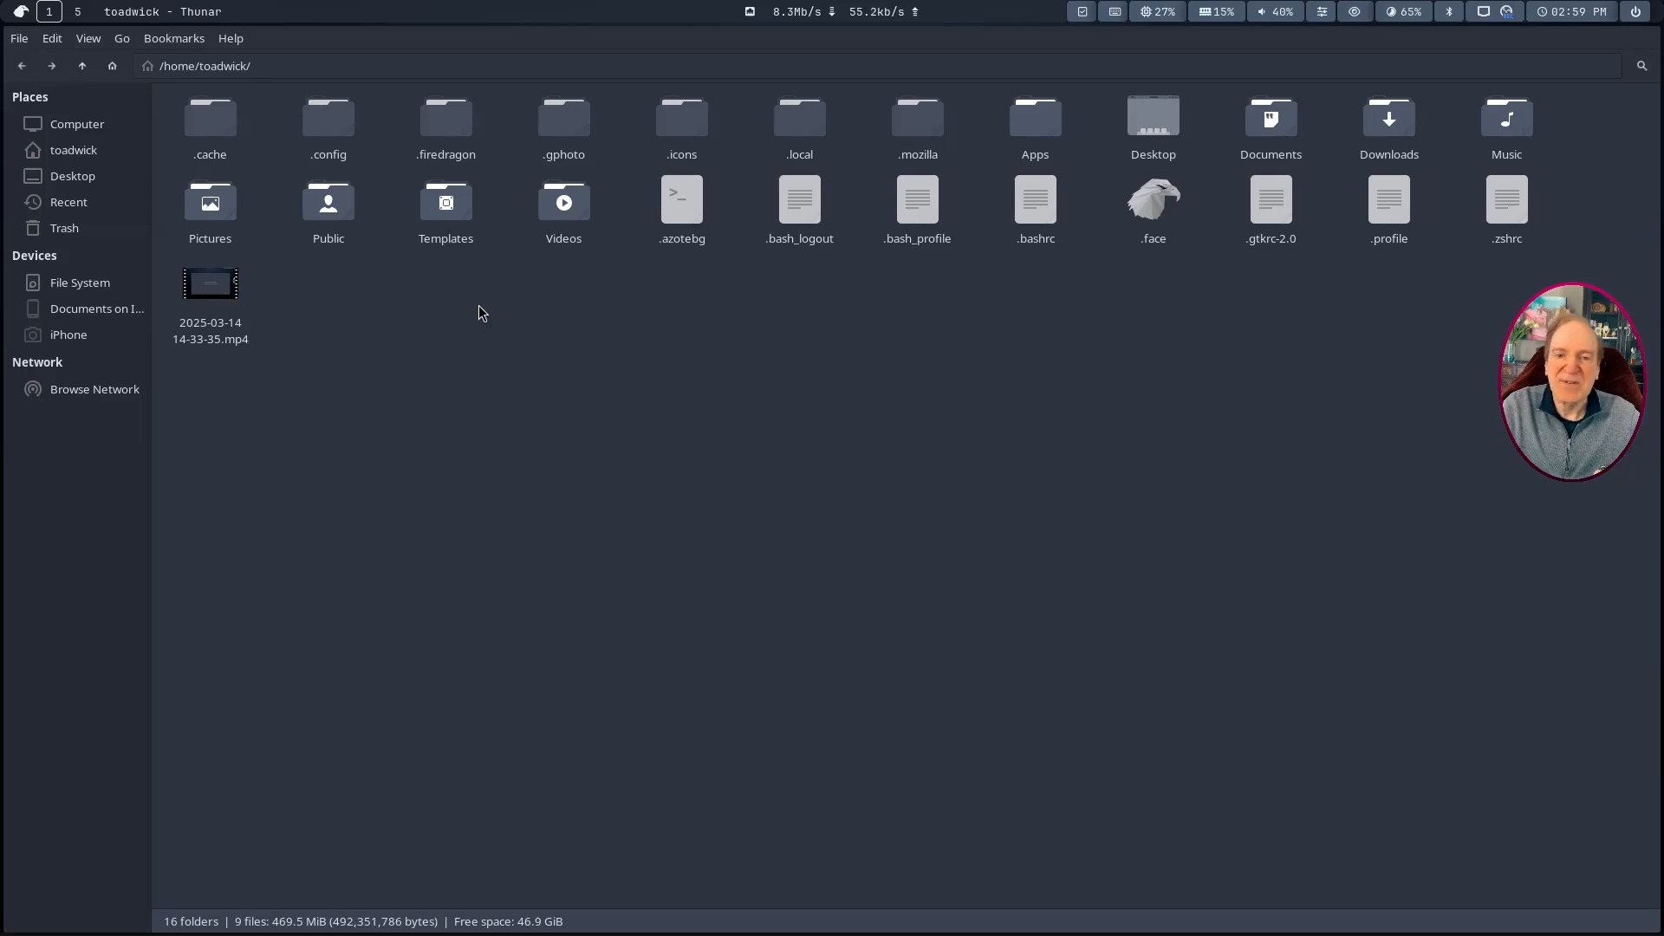
double_click(332, 122)
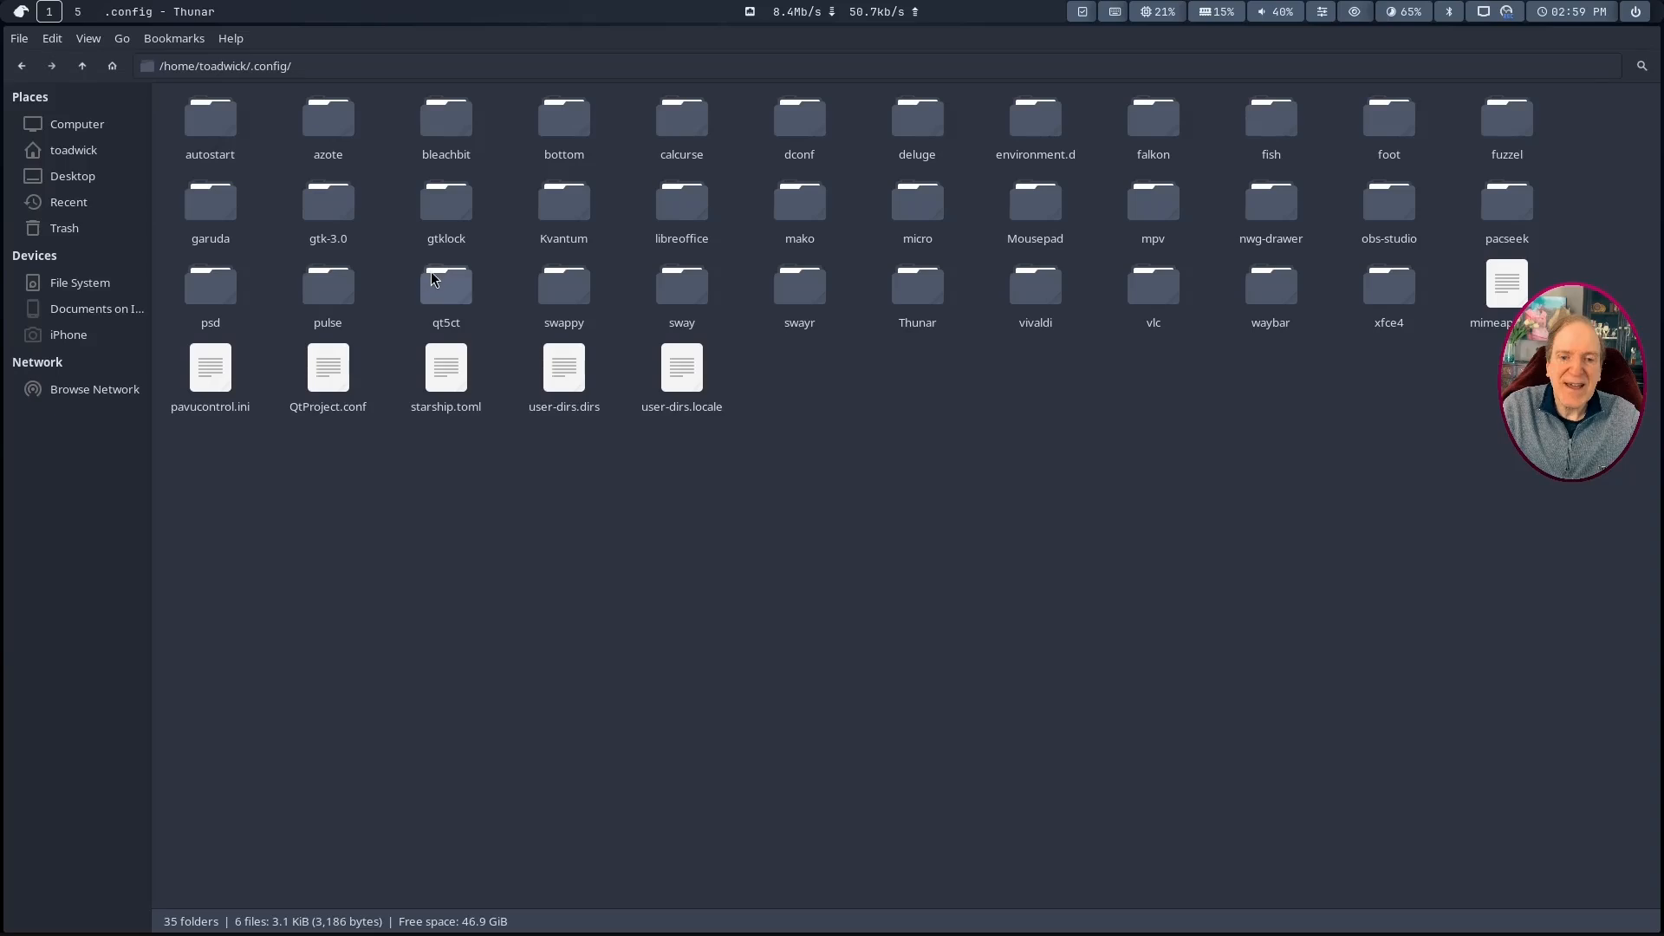
double_click(684, 293)
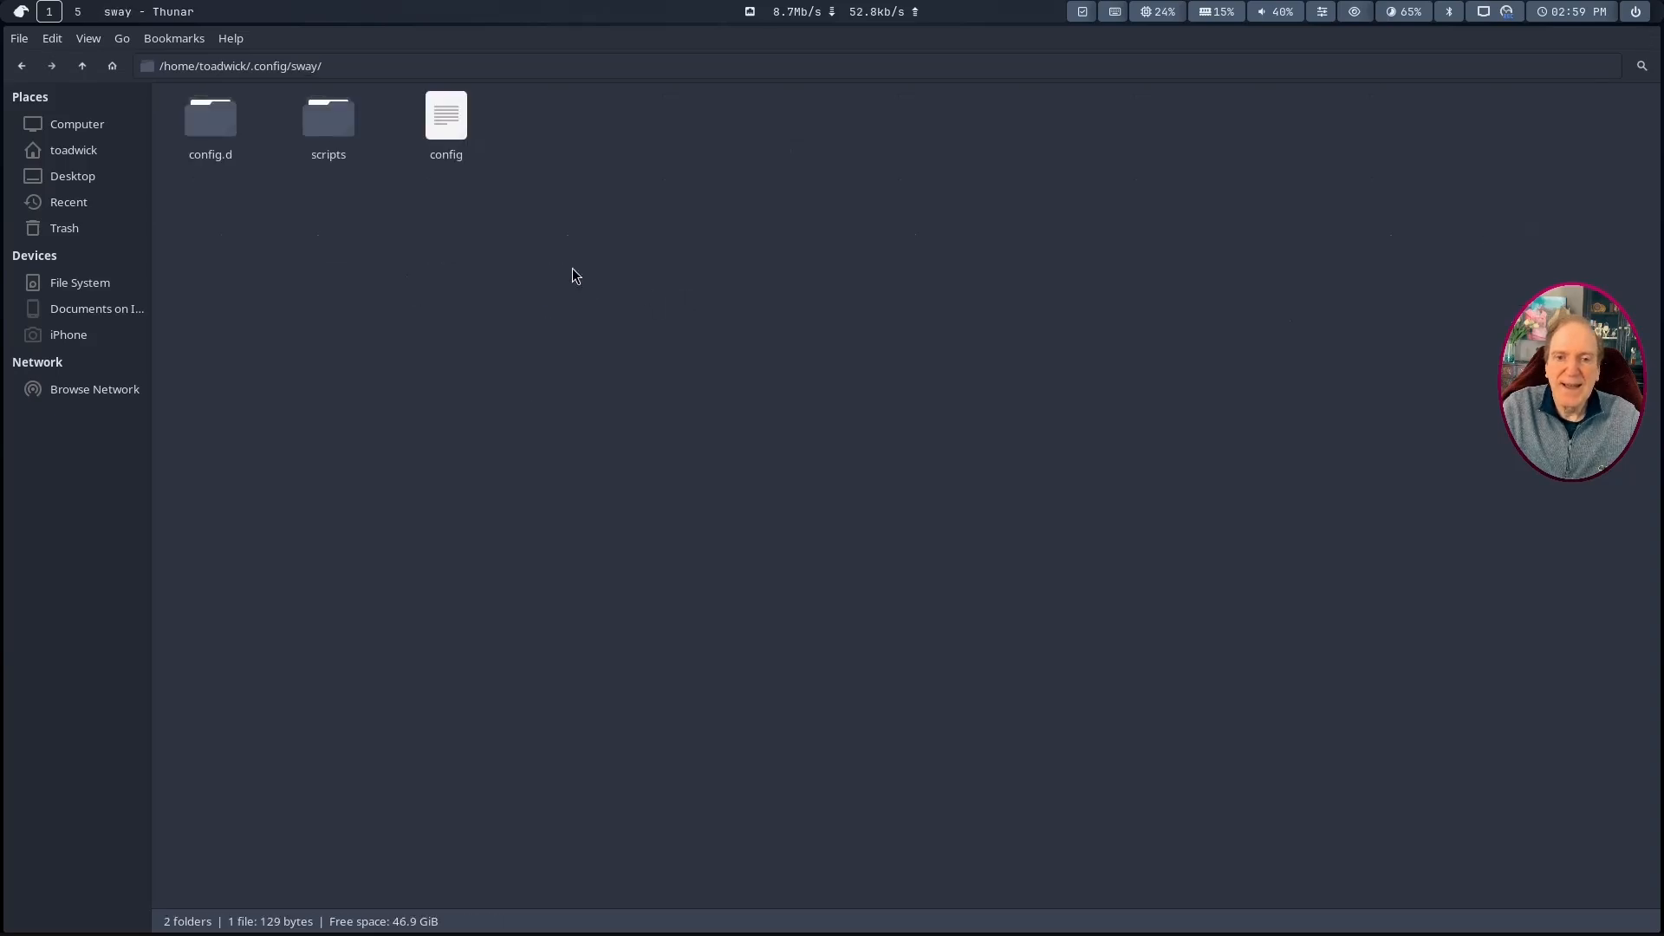
click(447, 122)
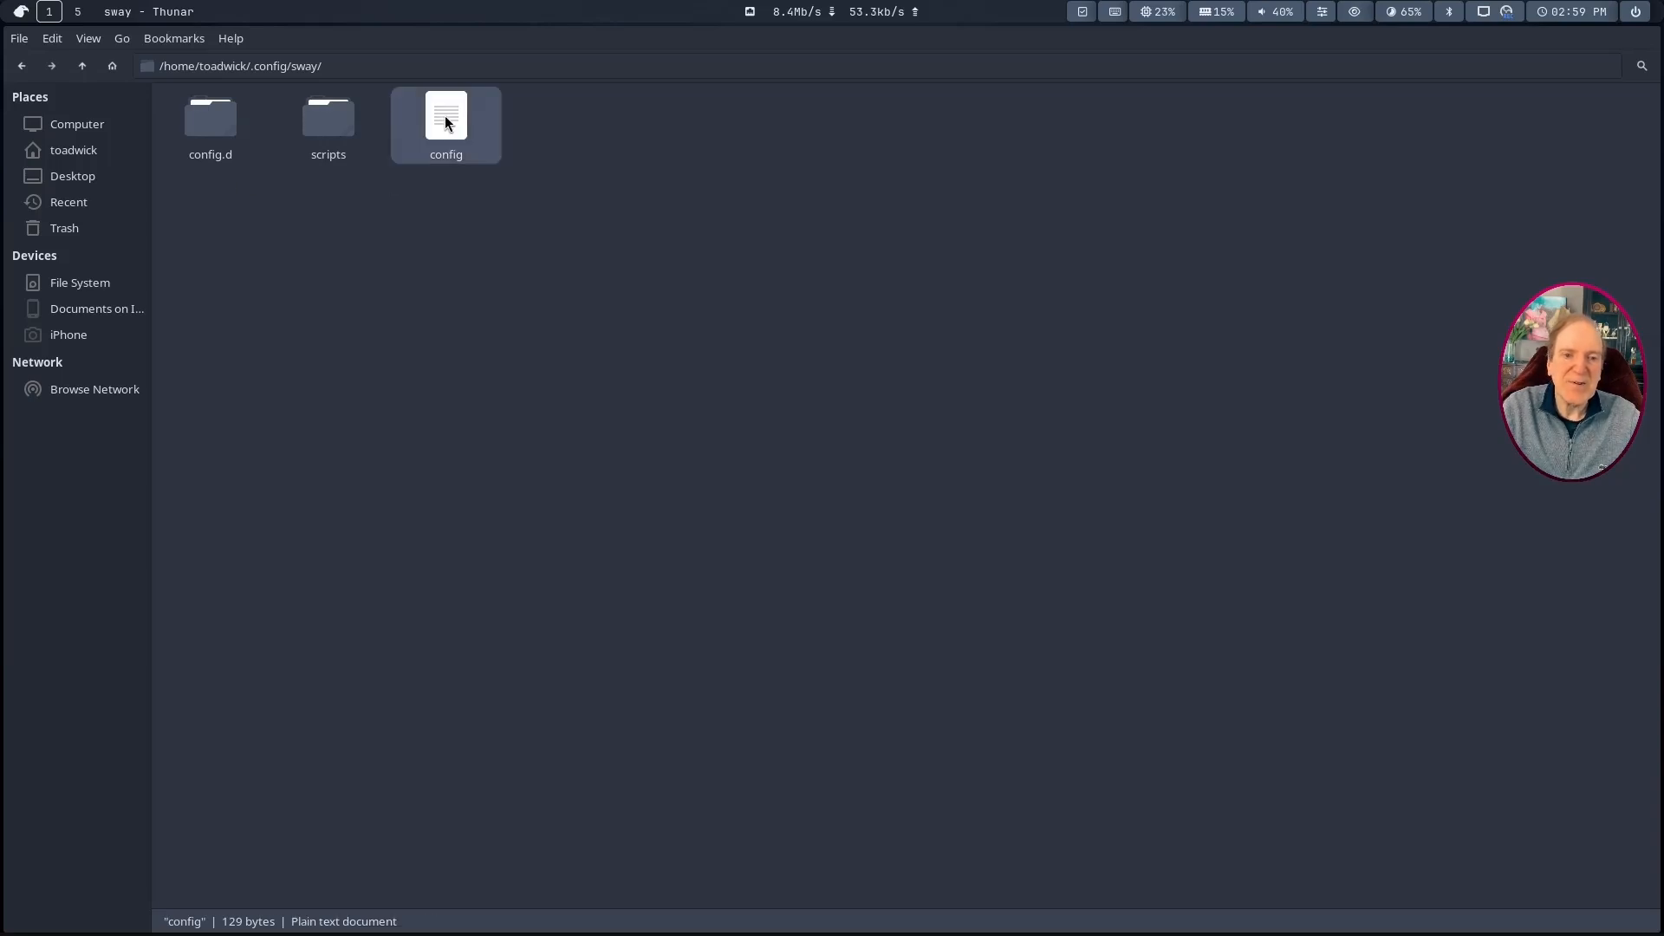
double_click(446, 122)
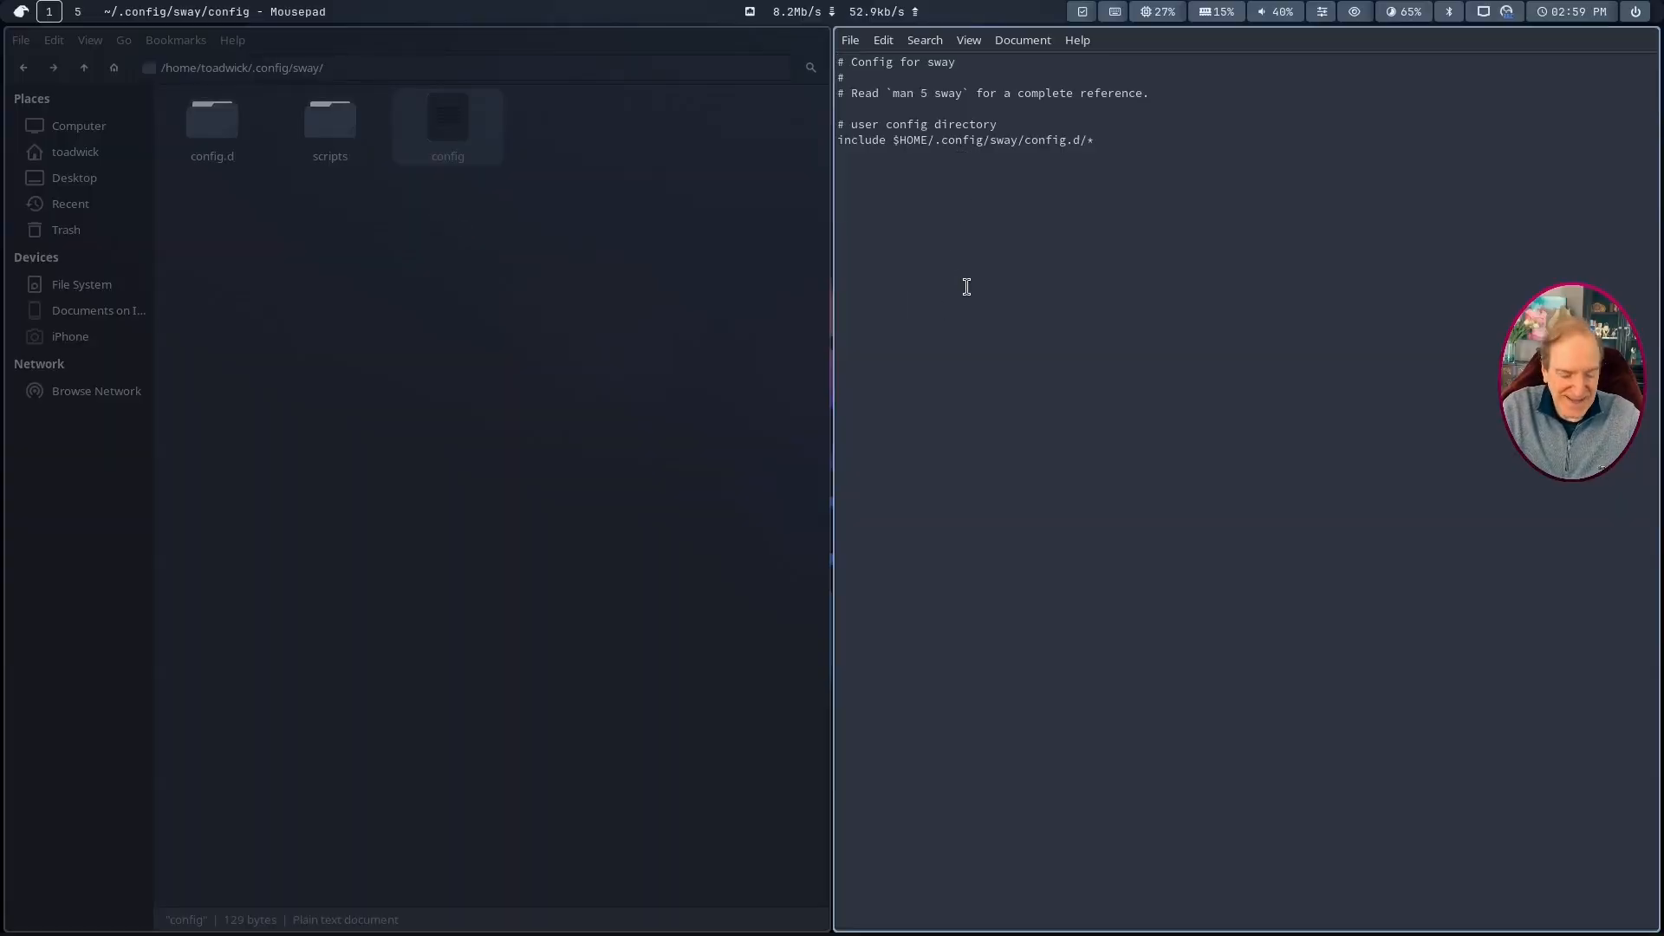
key(ctrl+q)
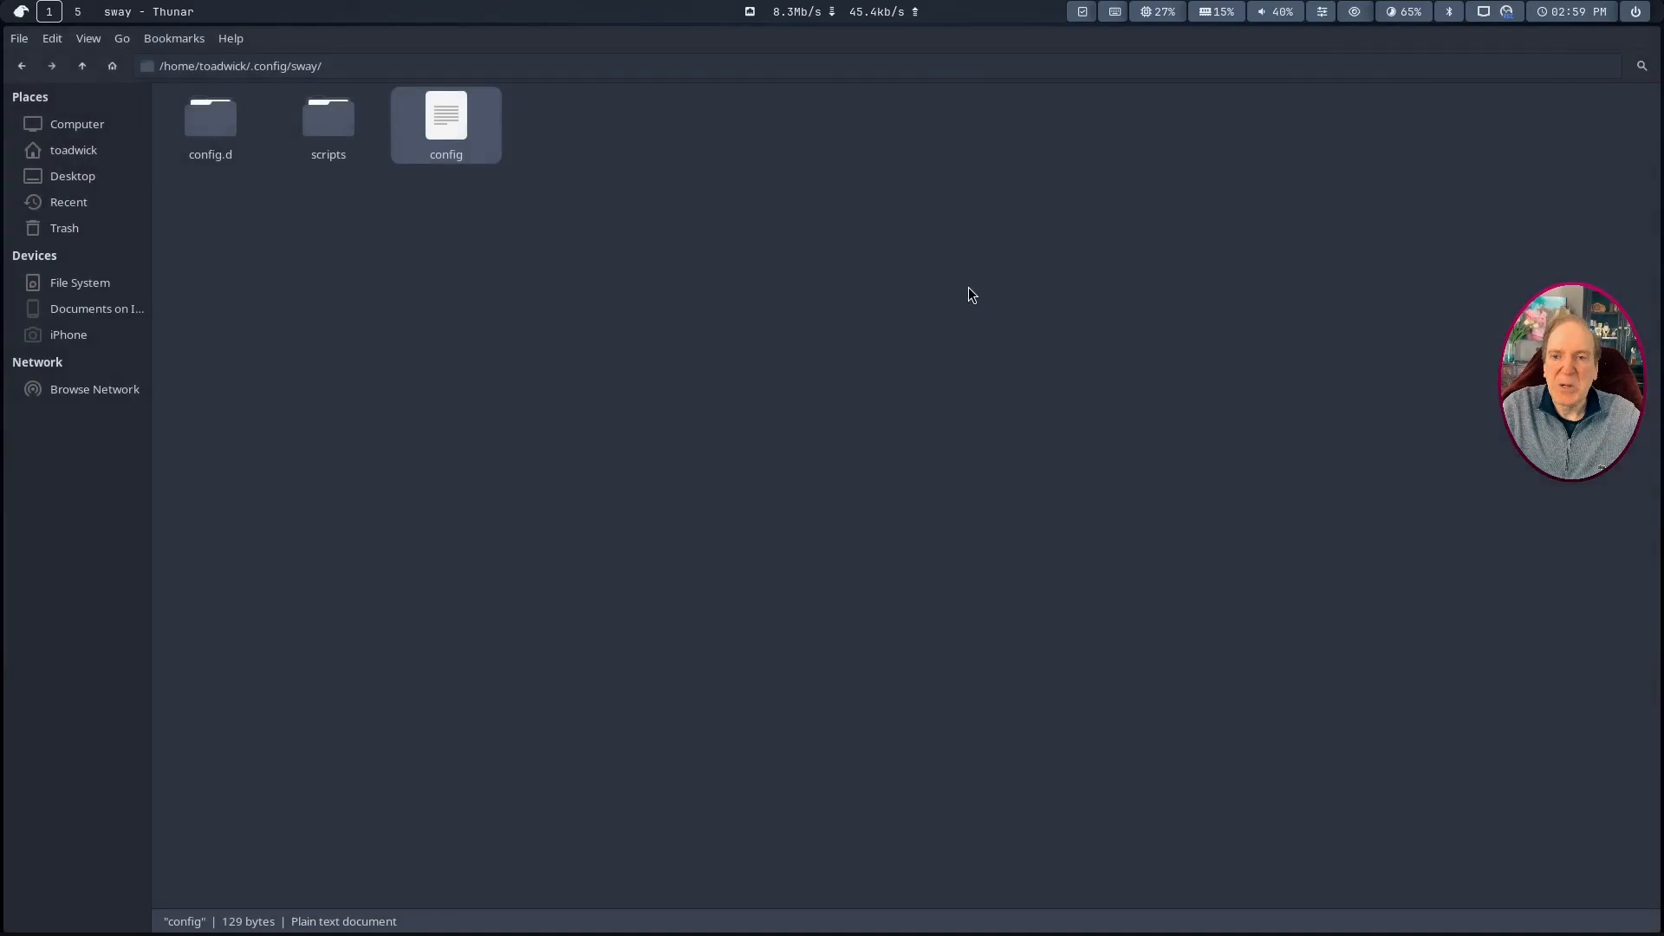
Step: Enter the config.d folder and select the default file
click(204, 123)
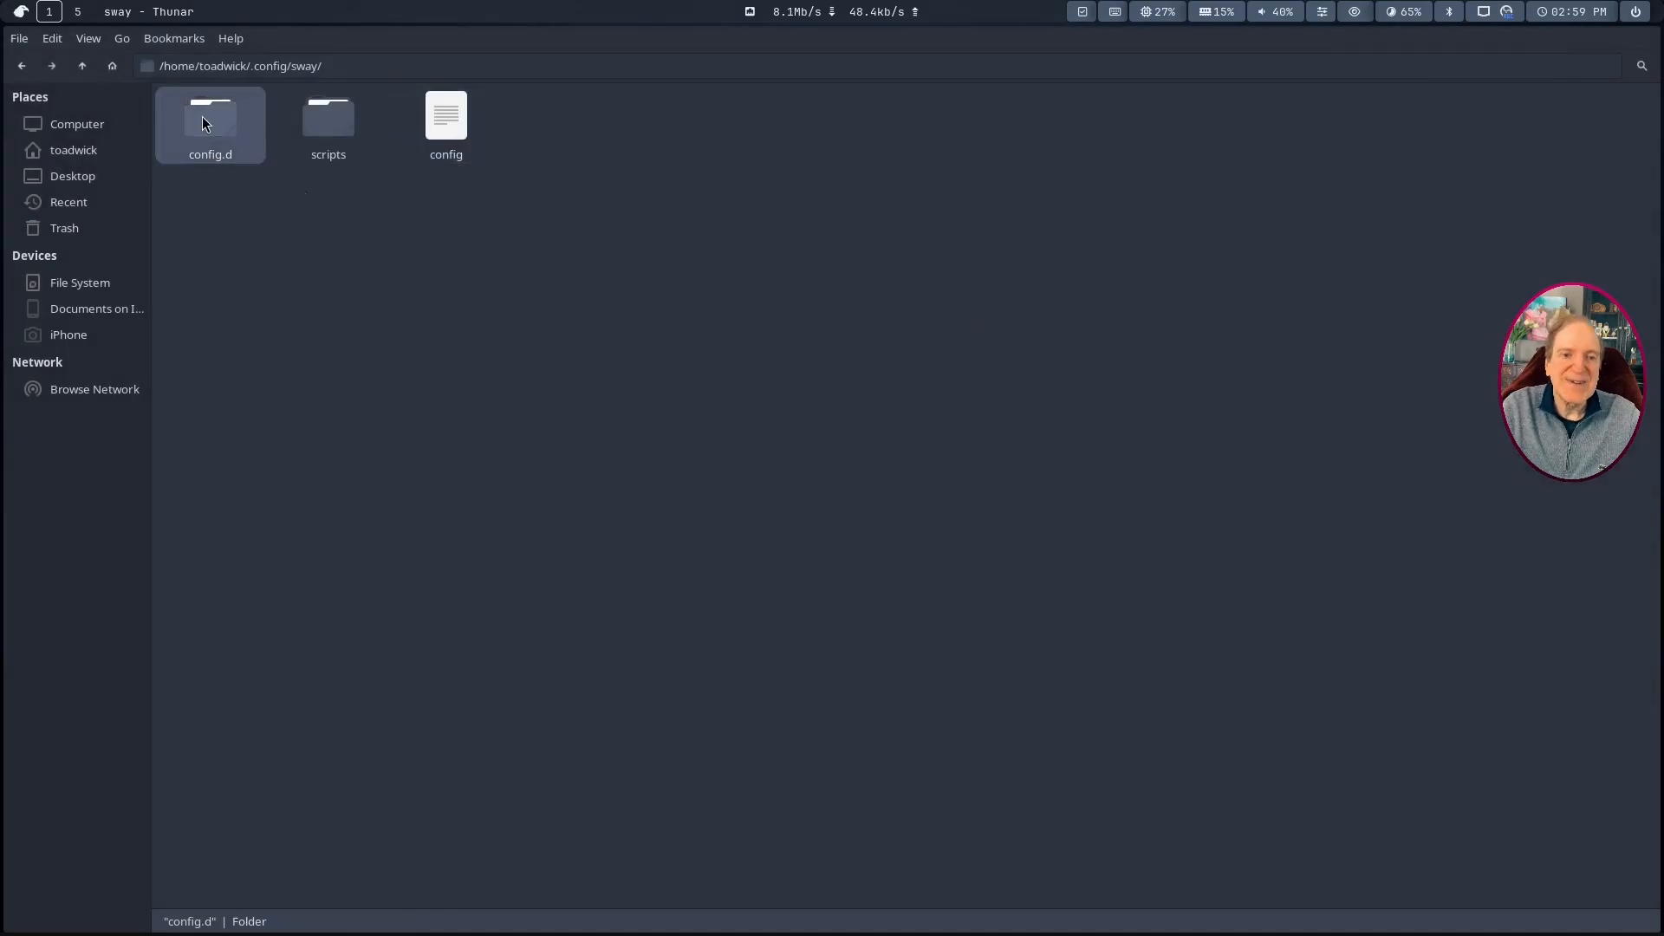
double_click(204, 123)
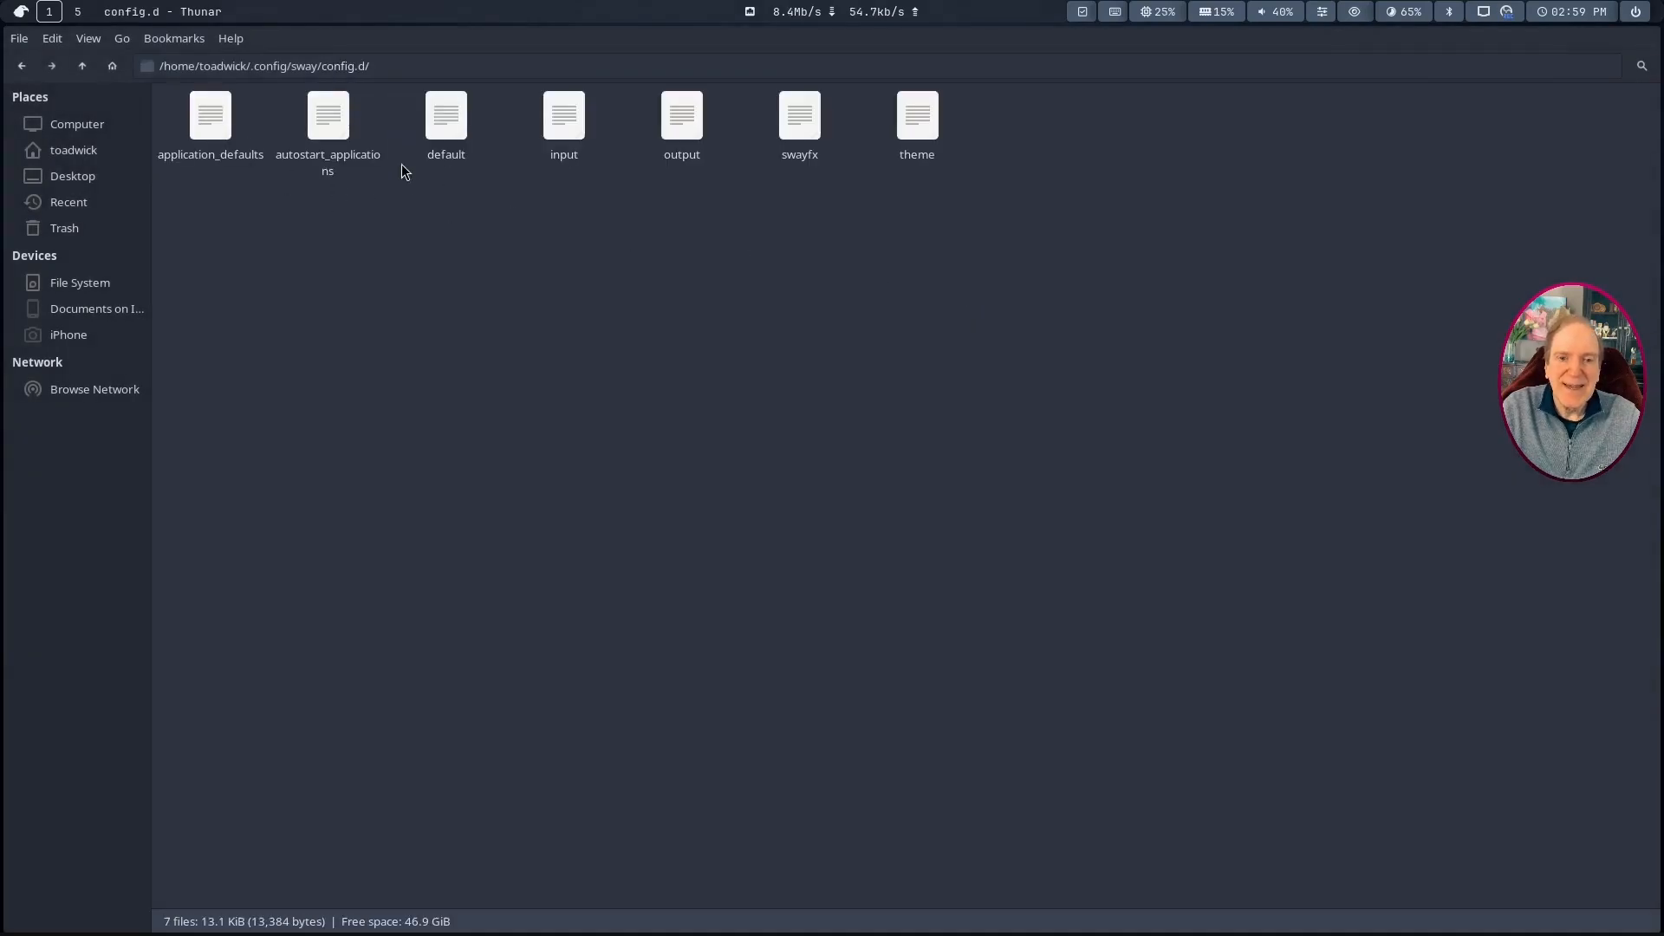
click(447, 127)
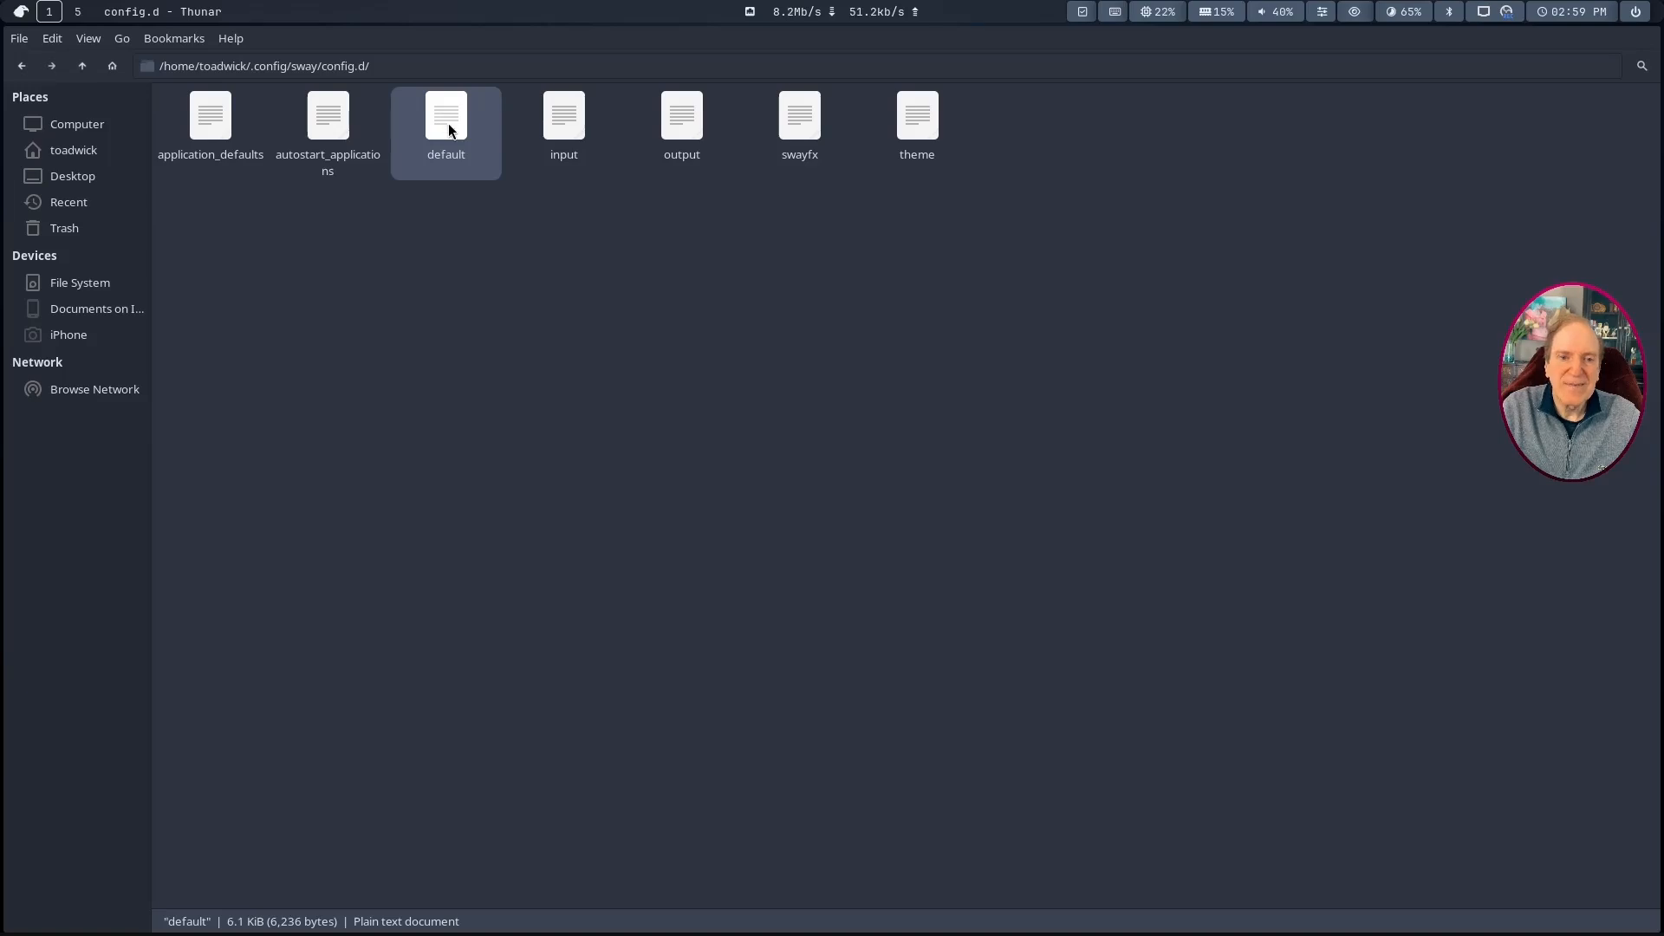
Step: Open config.d/default in Mousepad and add '$alt Mod1' on a new line below '$mod Mod4'
double_click(449, 130)
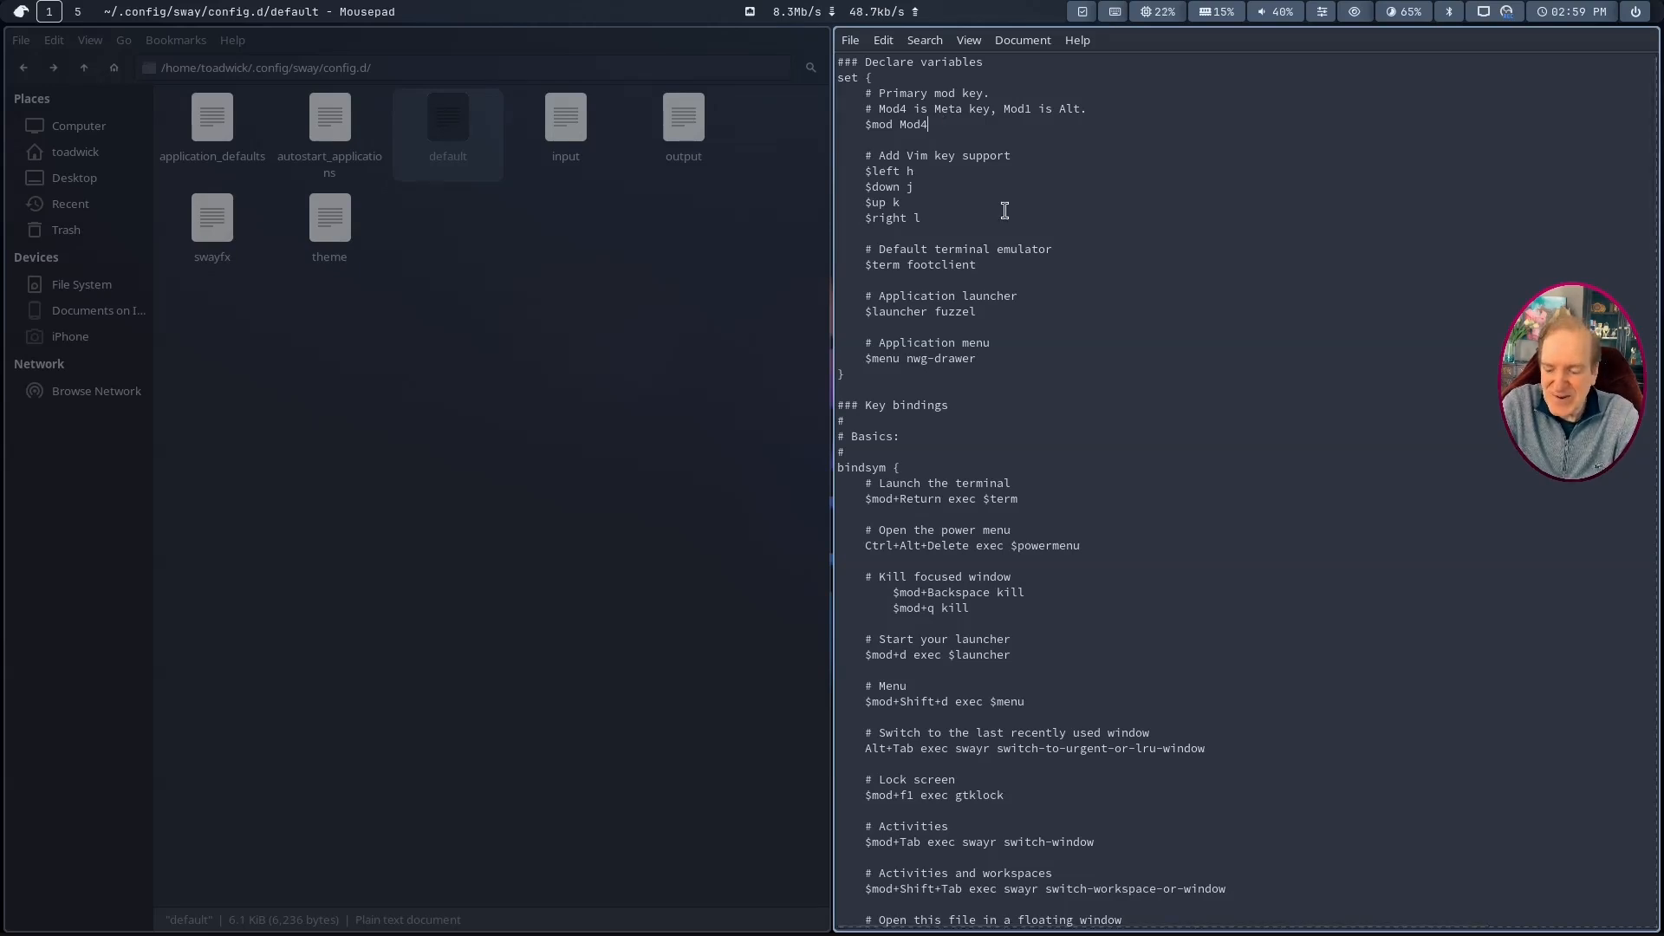
scroll(1004, 210, up, 5)
key(Return)
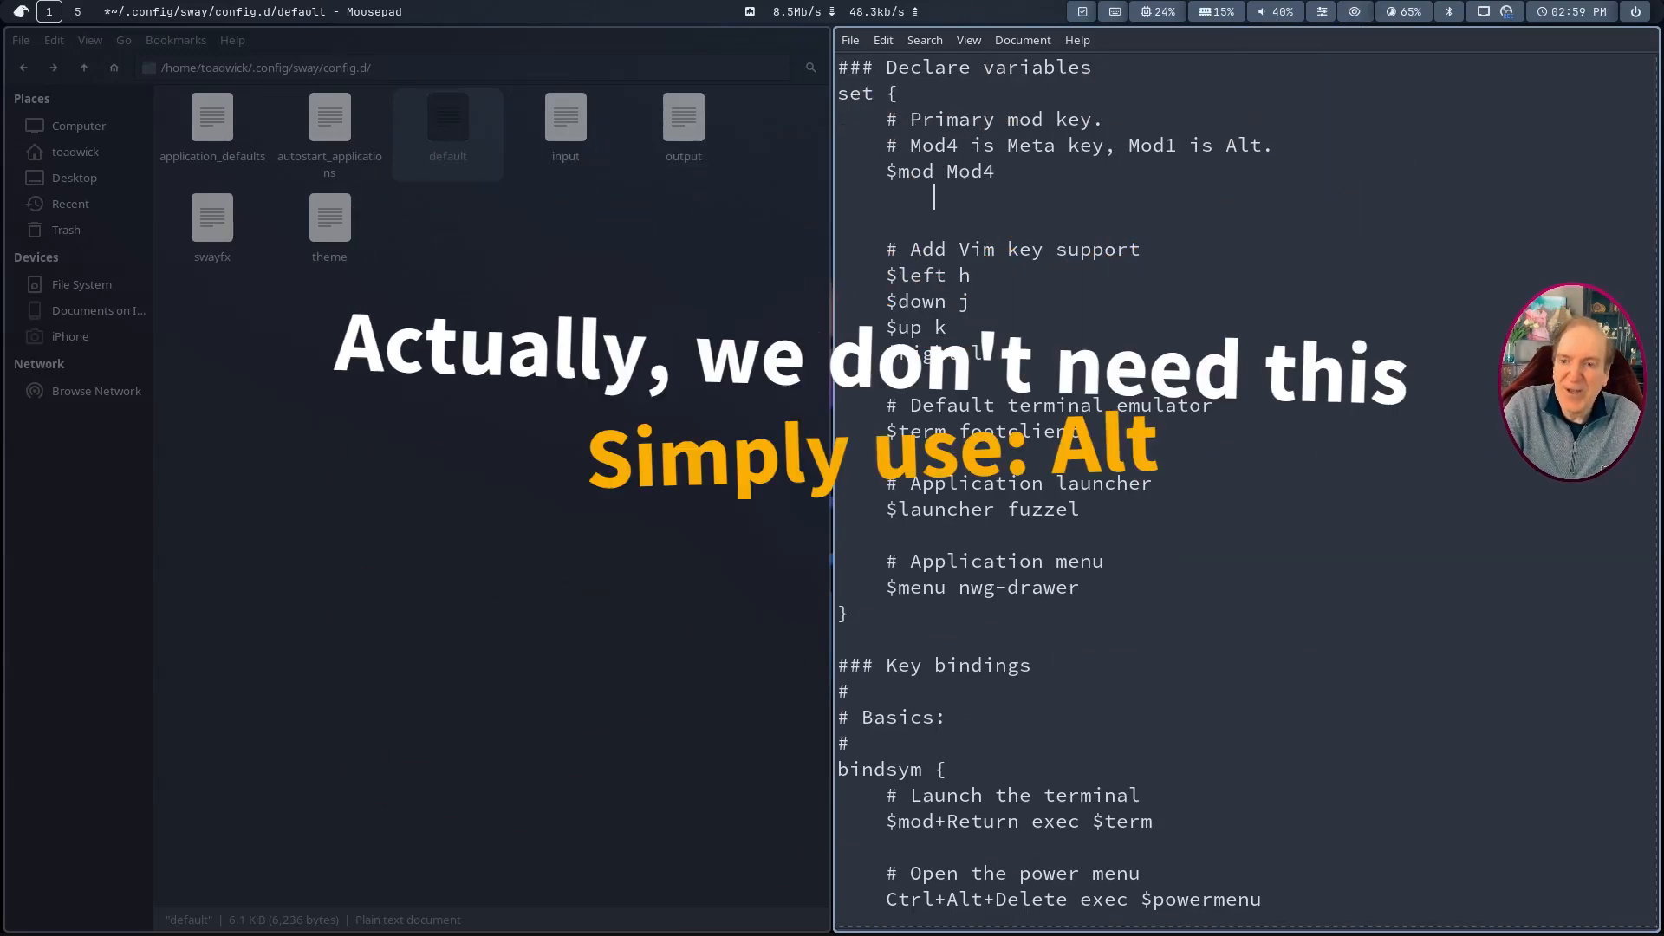
key(BackSpace)
key(BackSpace)
key(BackSpace)
key(BackSpace)
key(BackSpace)
key(BackSpace)
key(BackSpace)
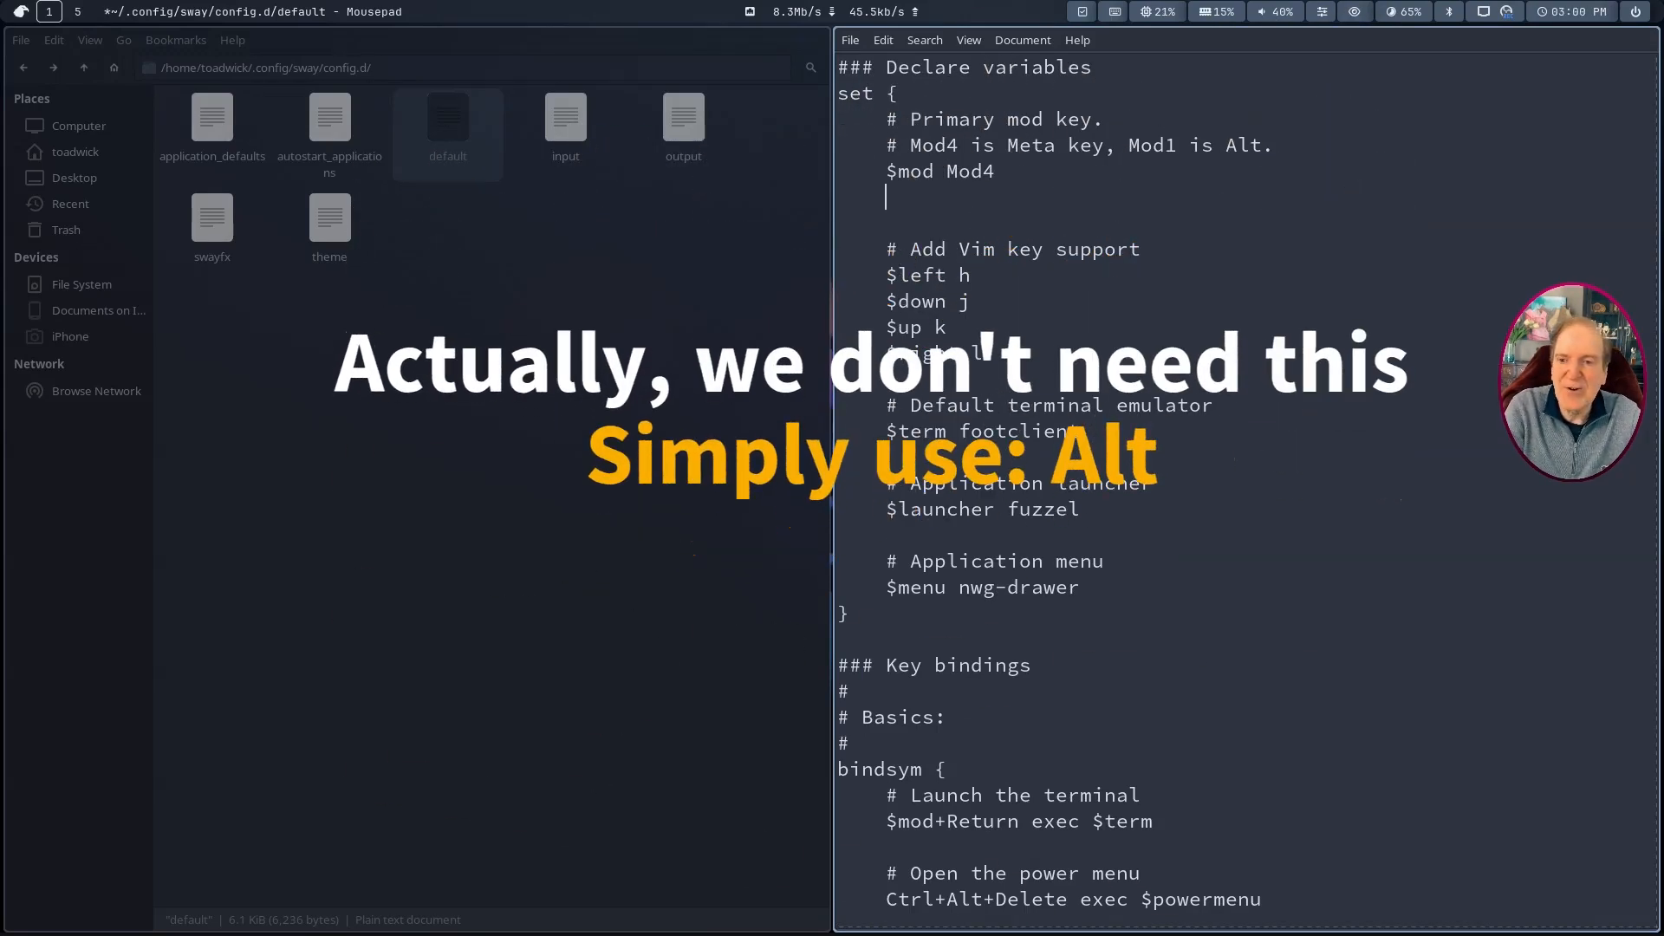
text($)
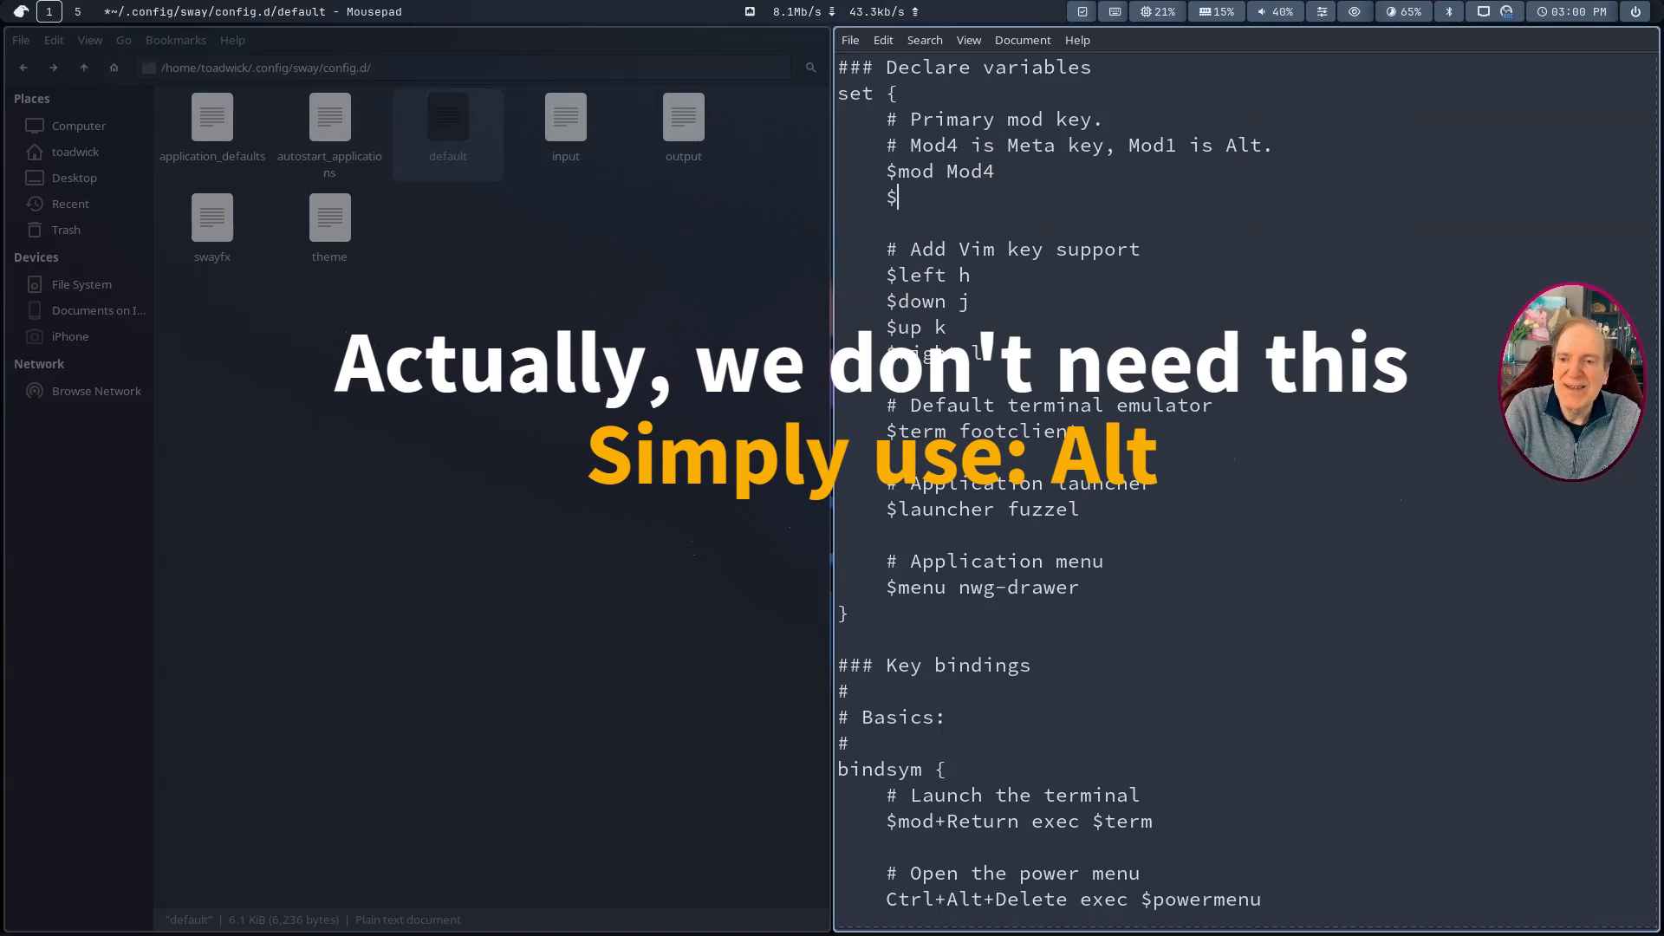
text(alt)
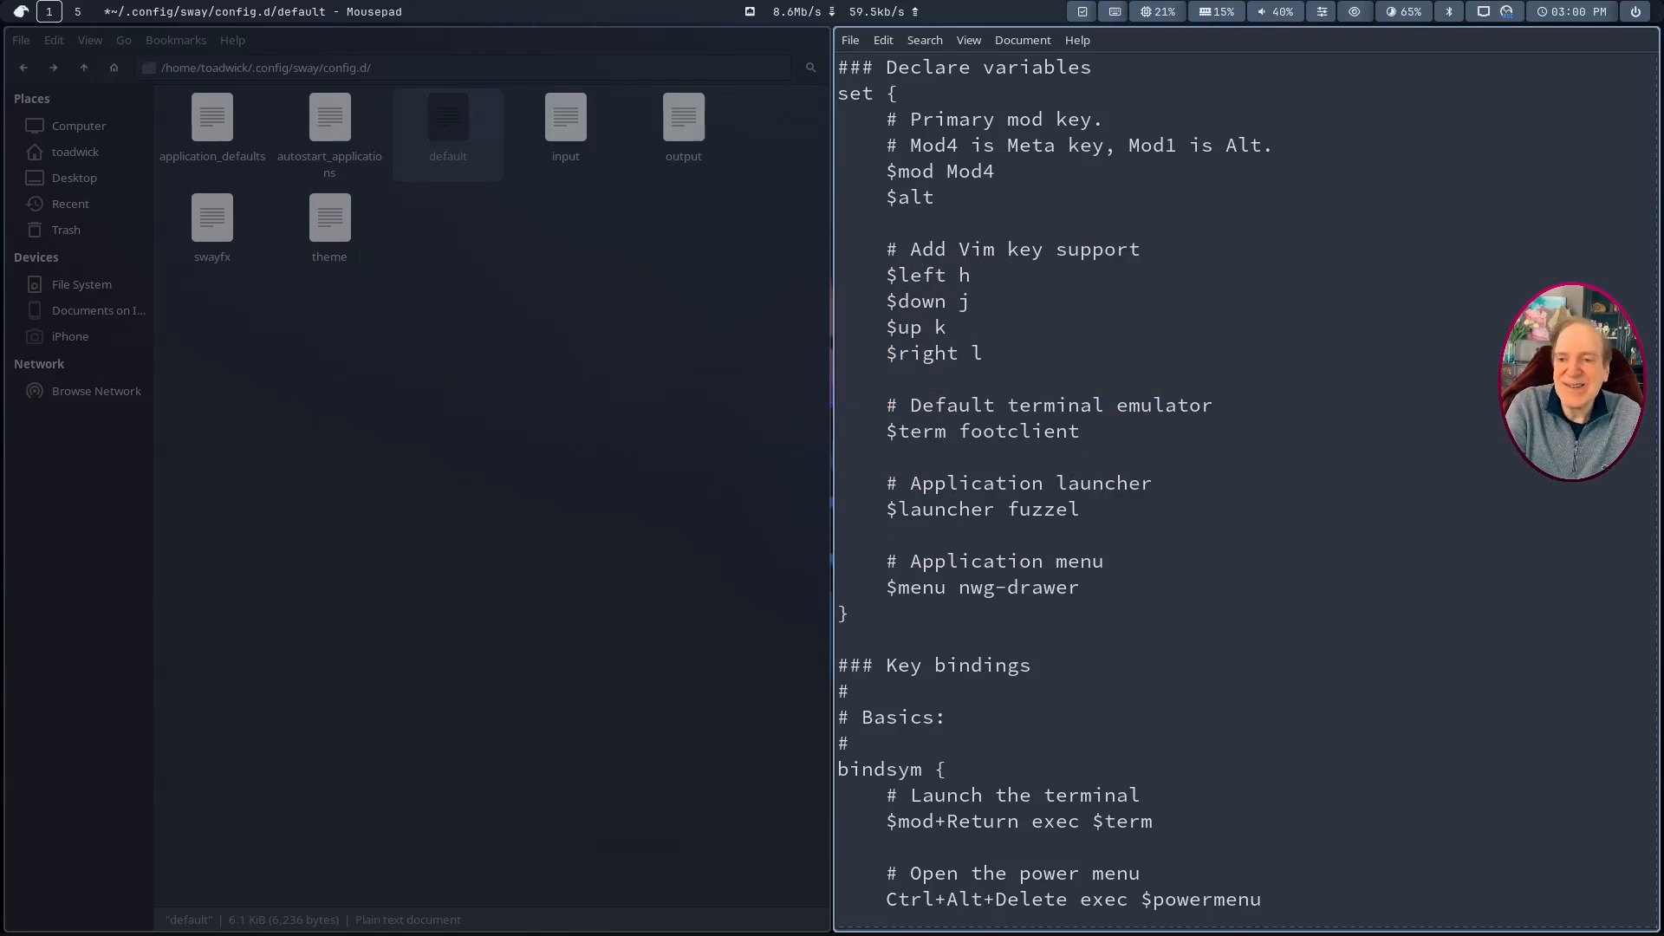
text(Mod)
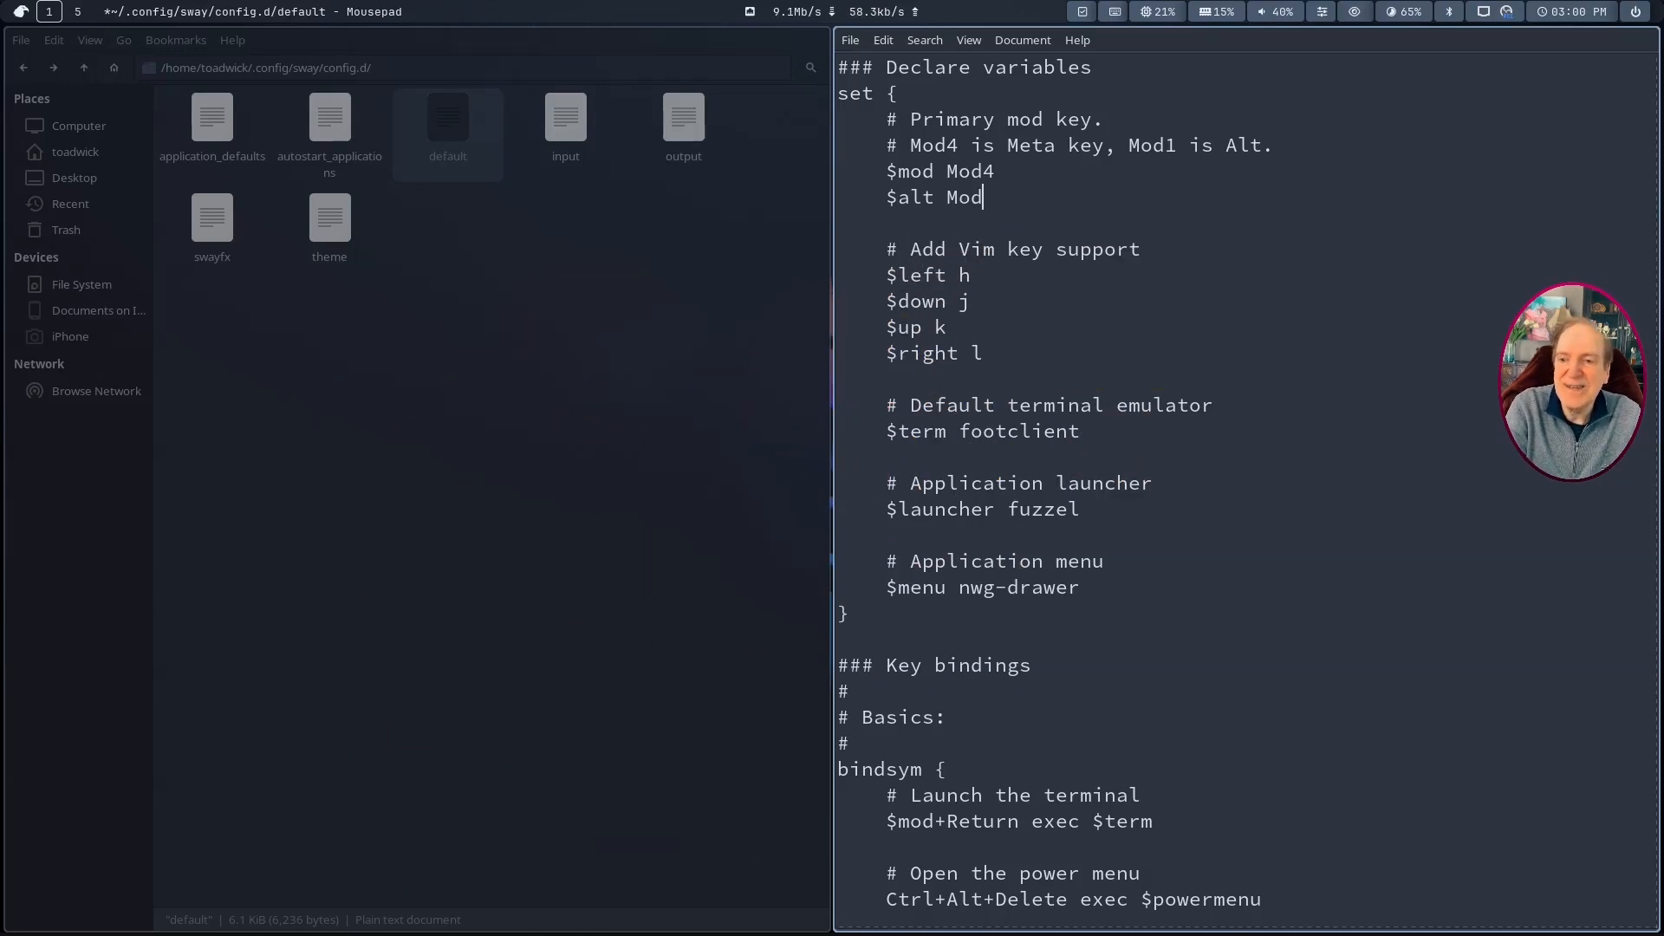
text(1)
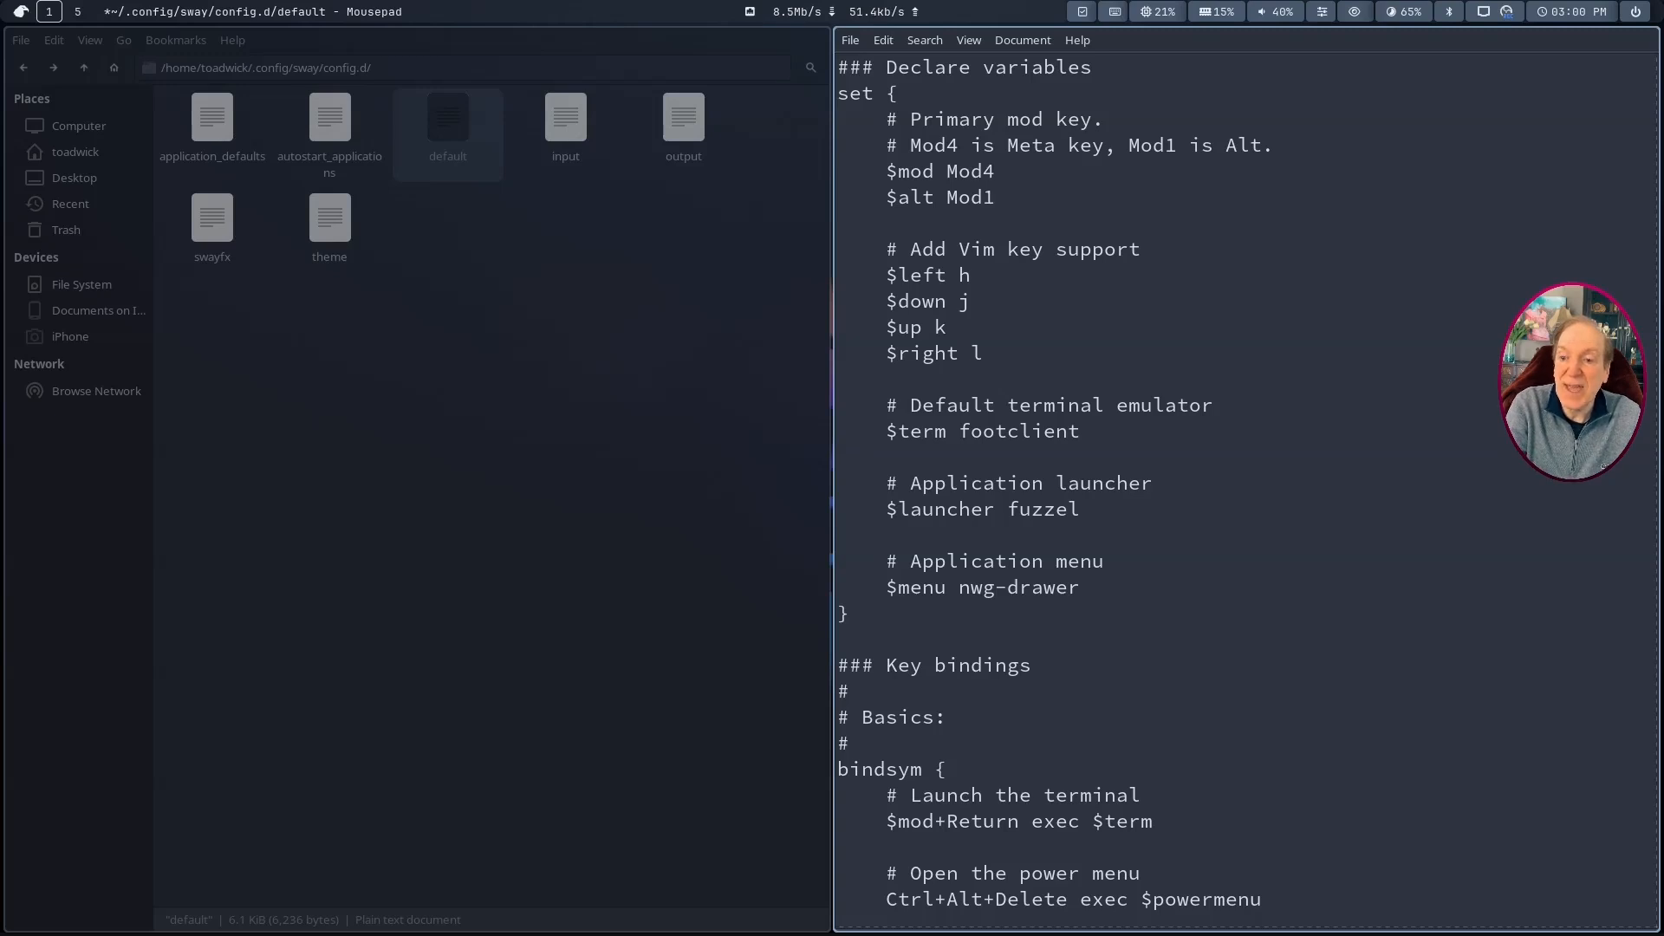
click(987, 218)
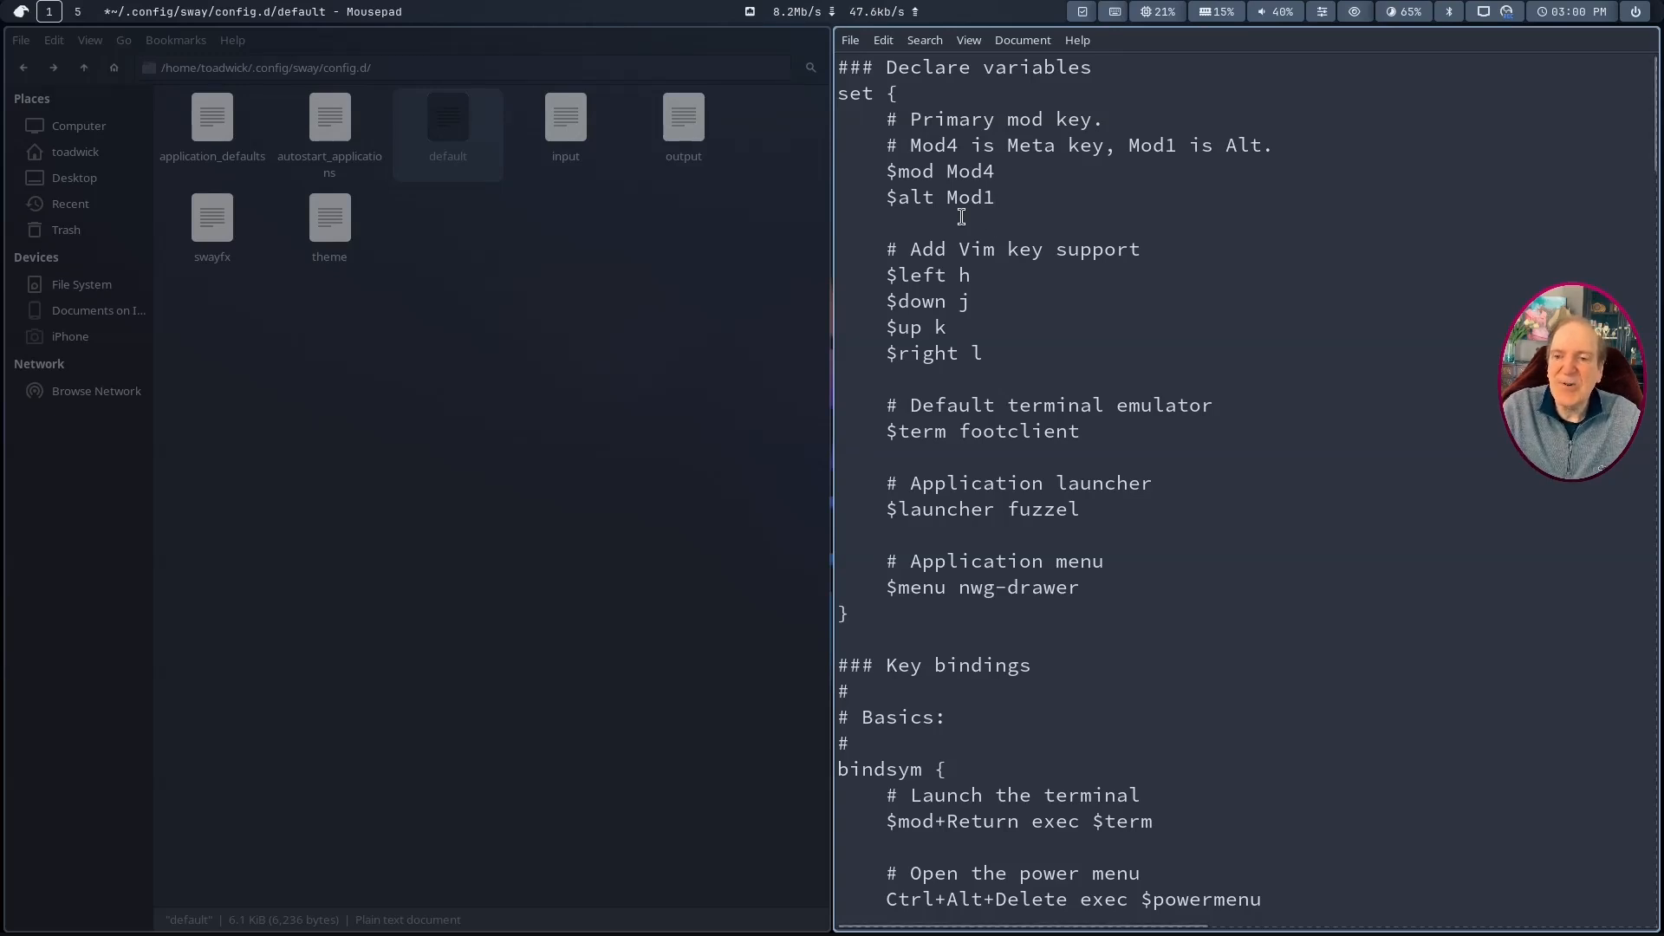
drag(883, 199, 934, 200)
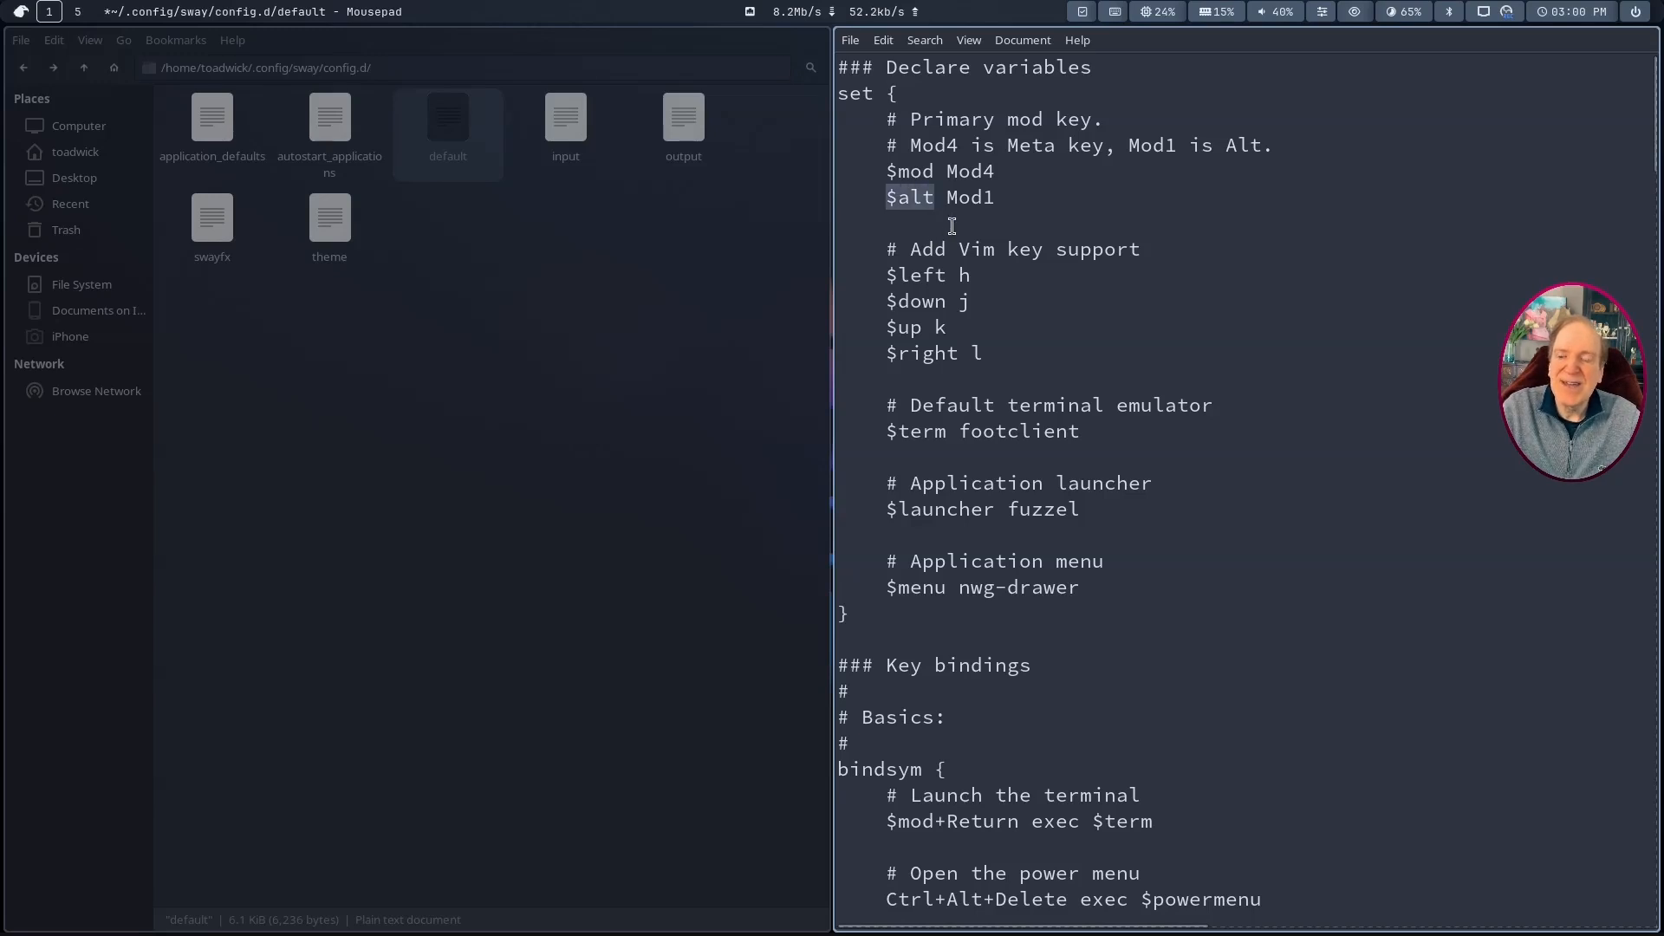
click(957, 223)
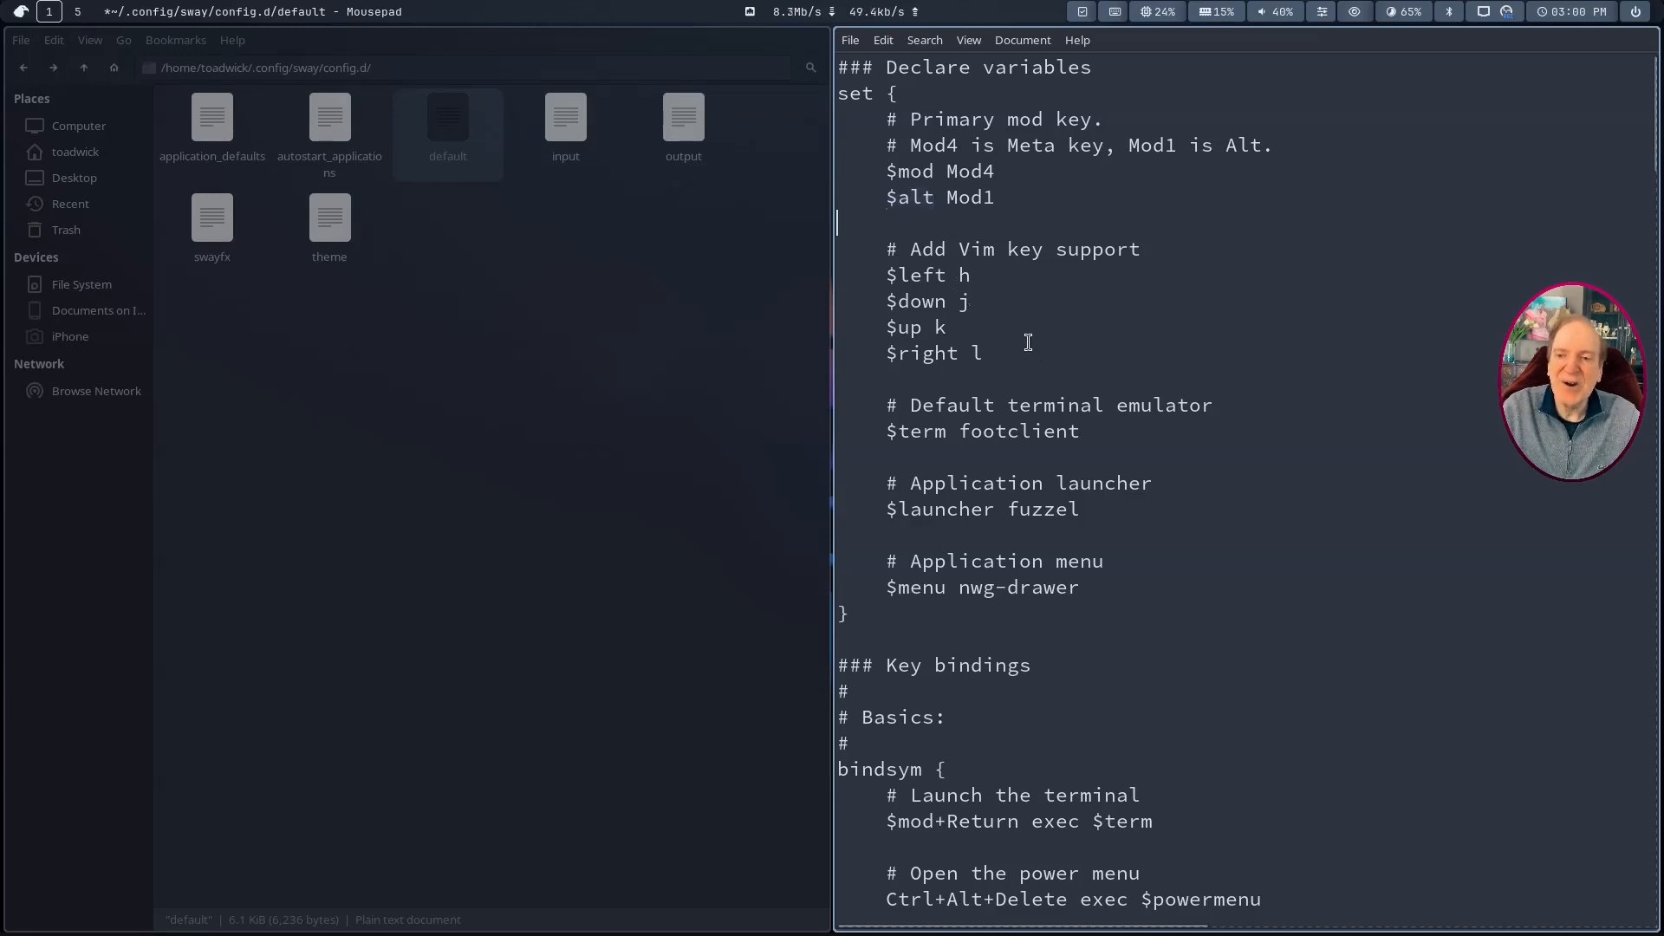
scroll(1033, 351, down, 7)
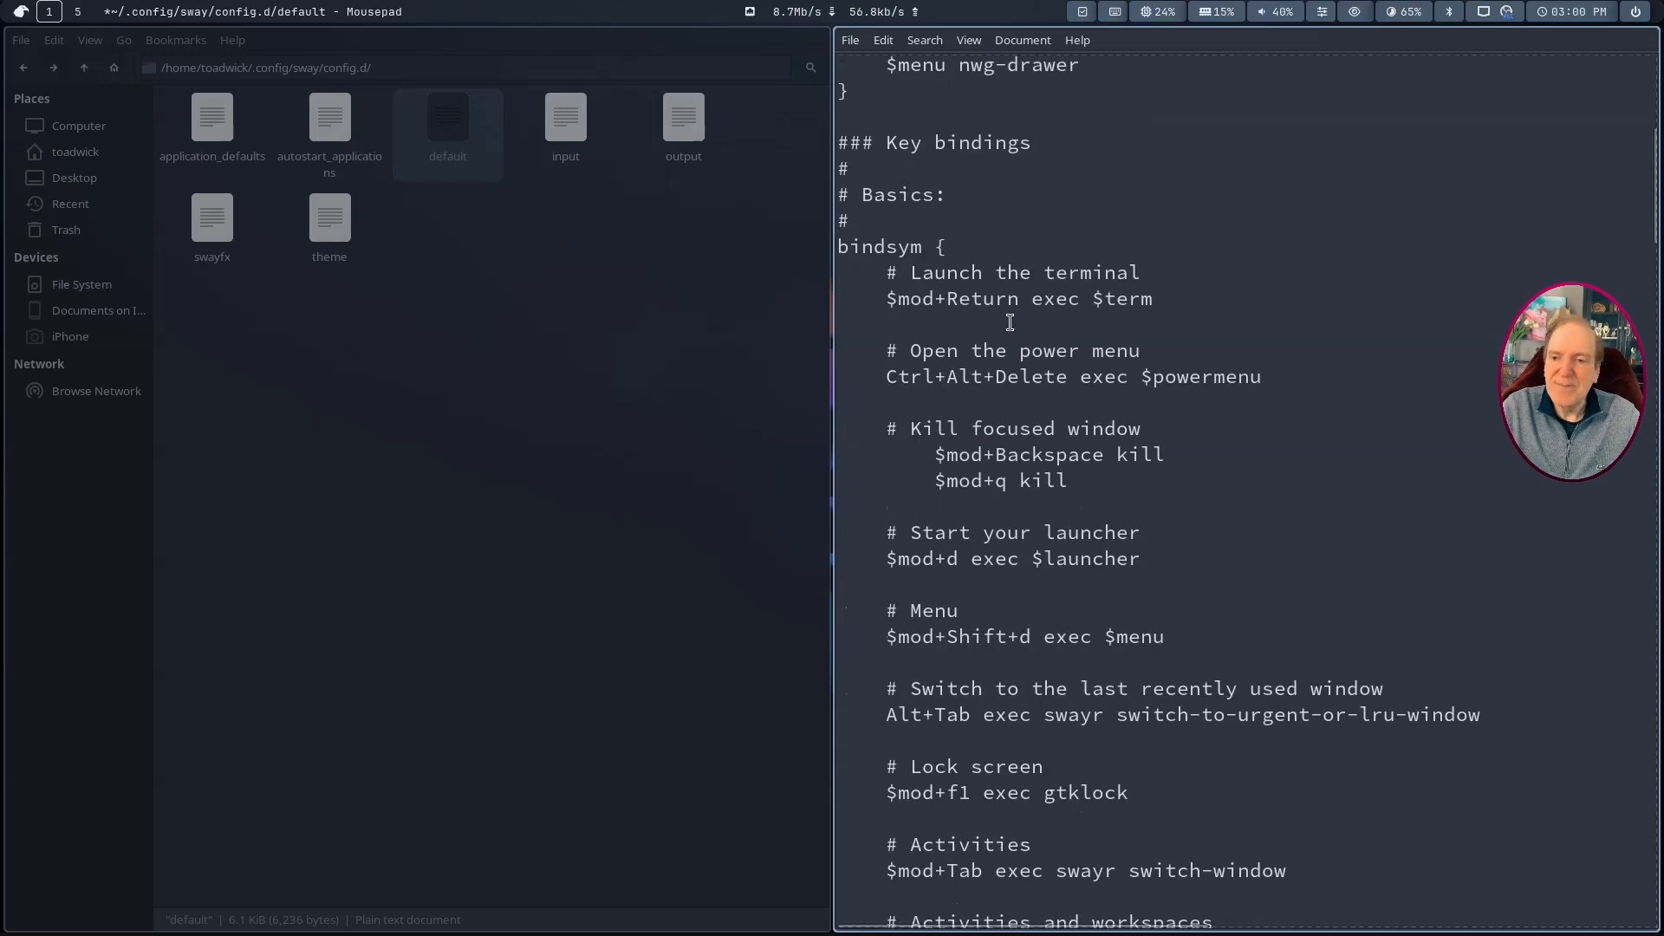
scroll(972, 292, down, 2)
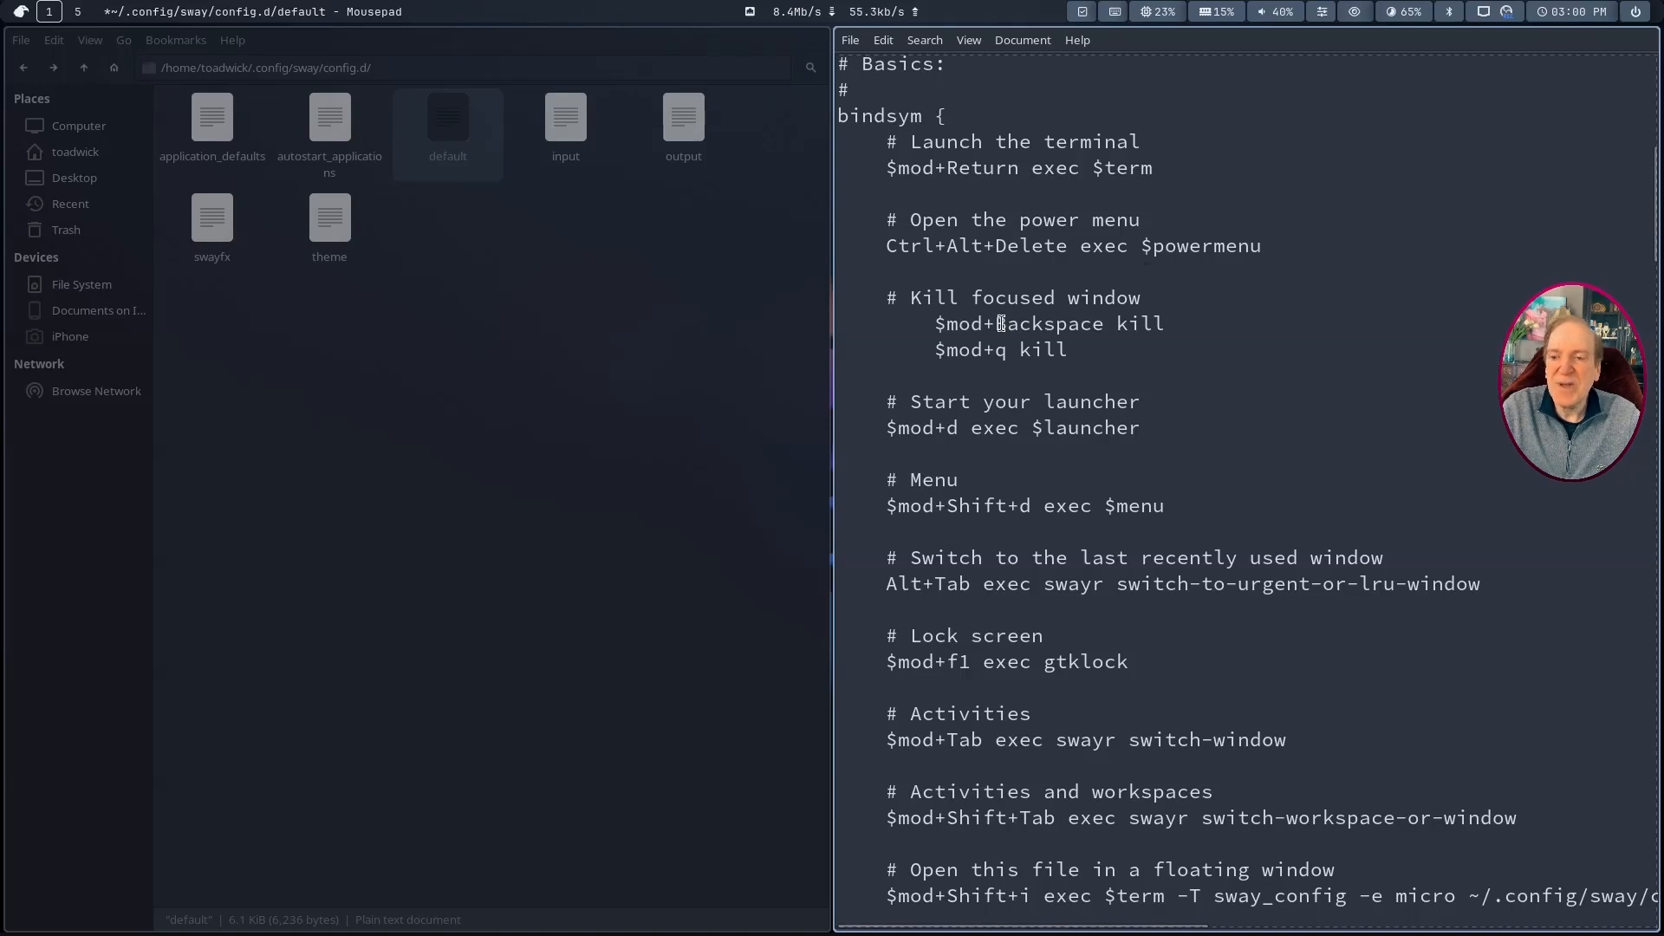
click(1071, 349)
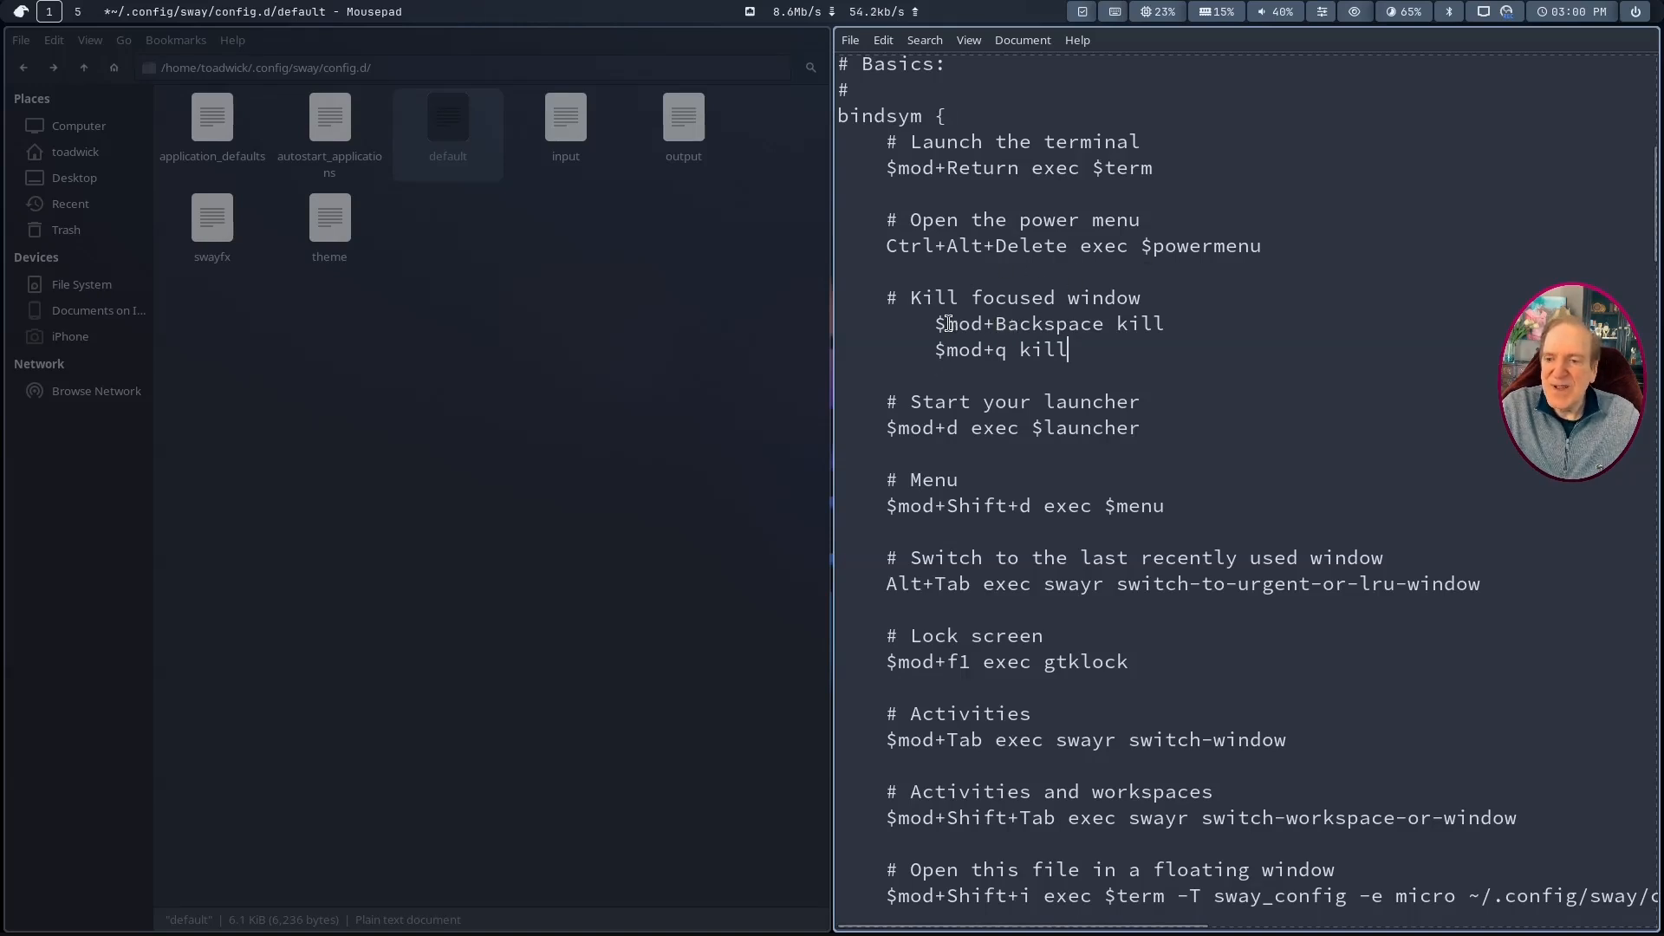
drag(934, 326, 1091, 323)
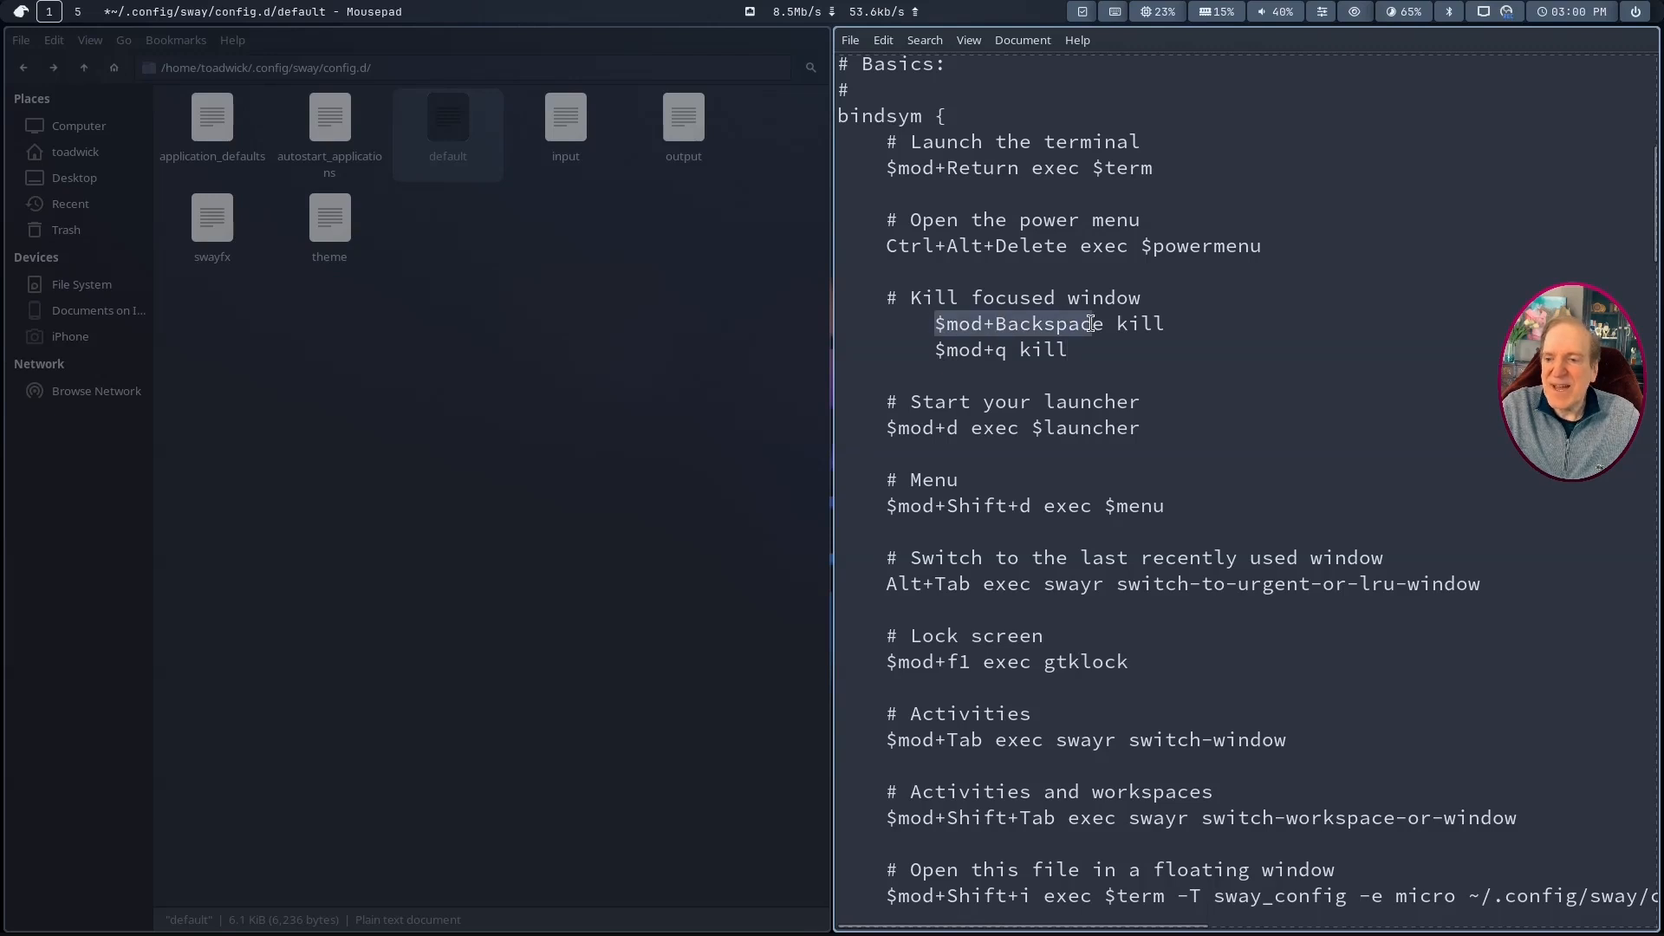
drag(936, 351, 1007, 351)
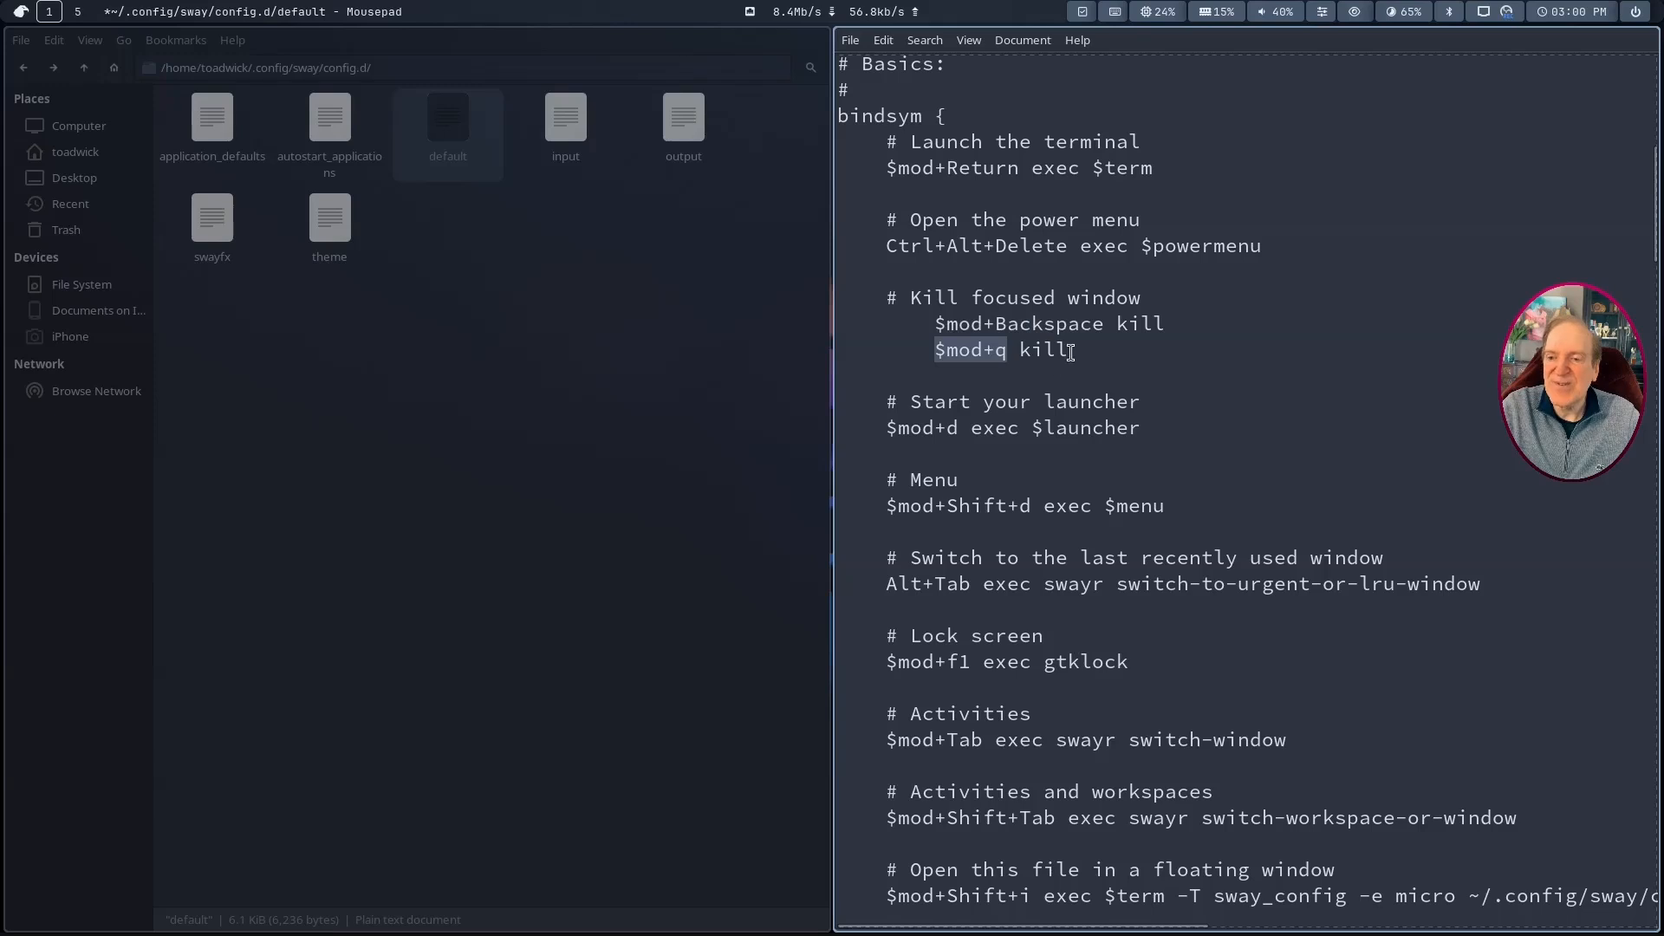
click(1101, 370)
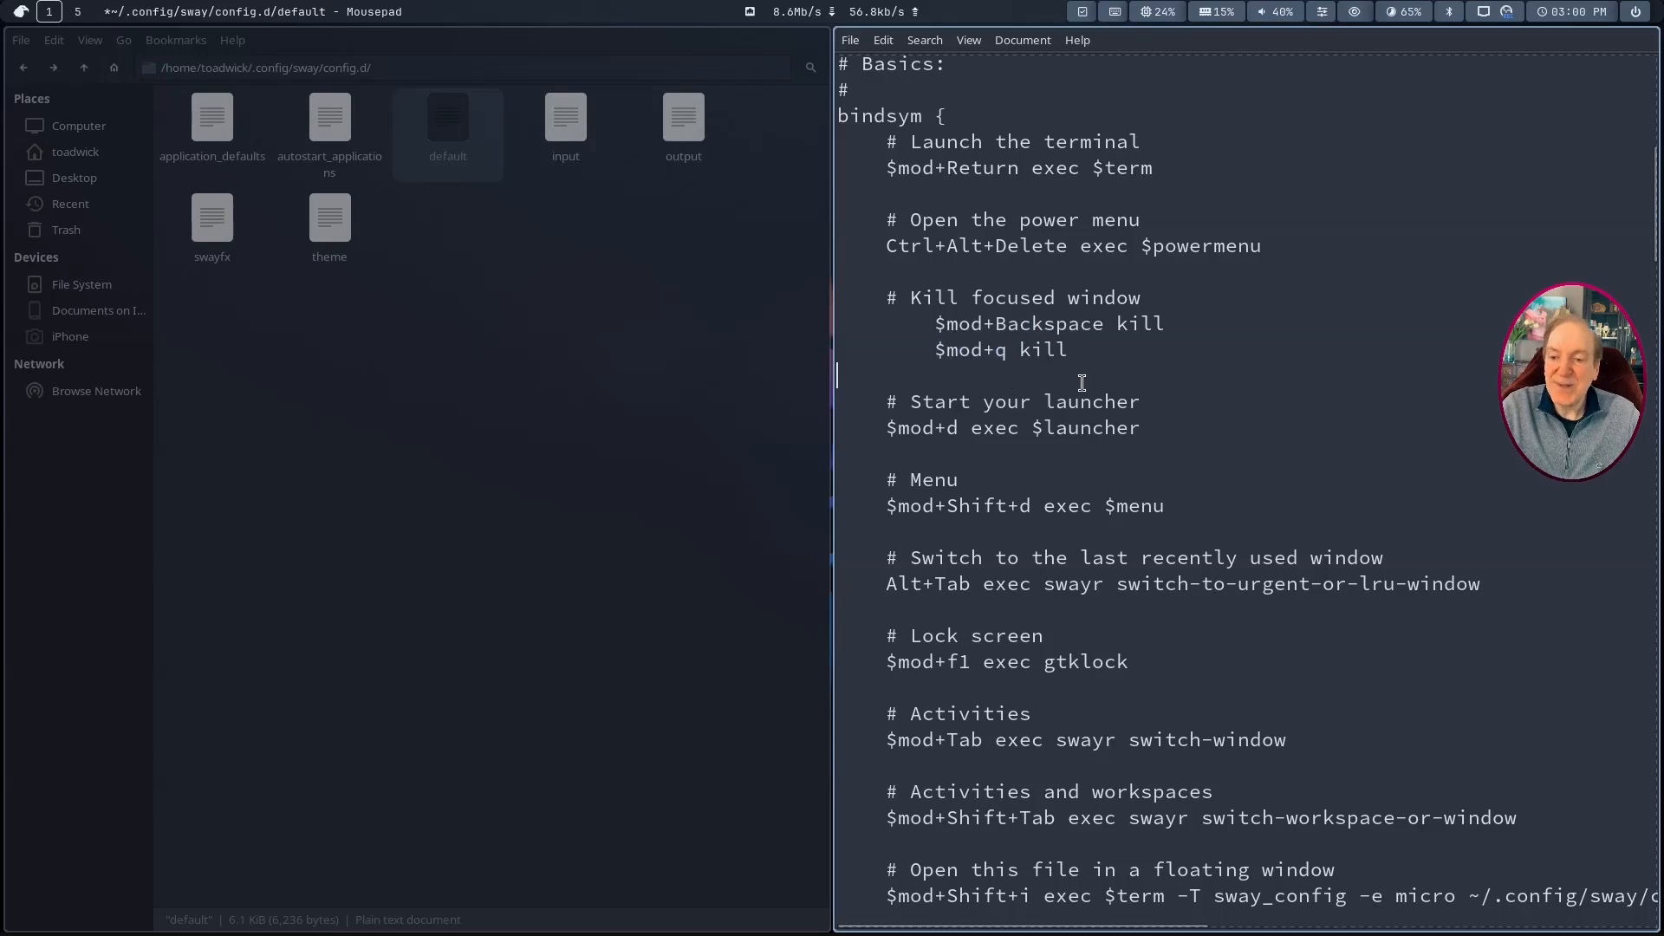
scroll(1128, 379, down, 3)
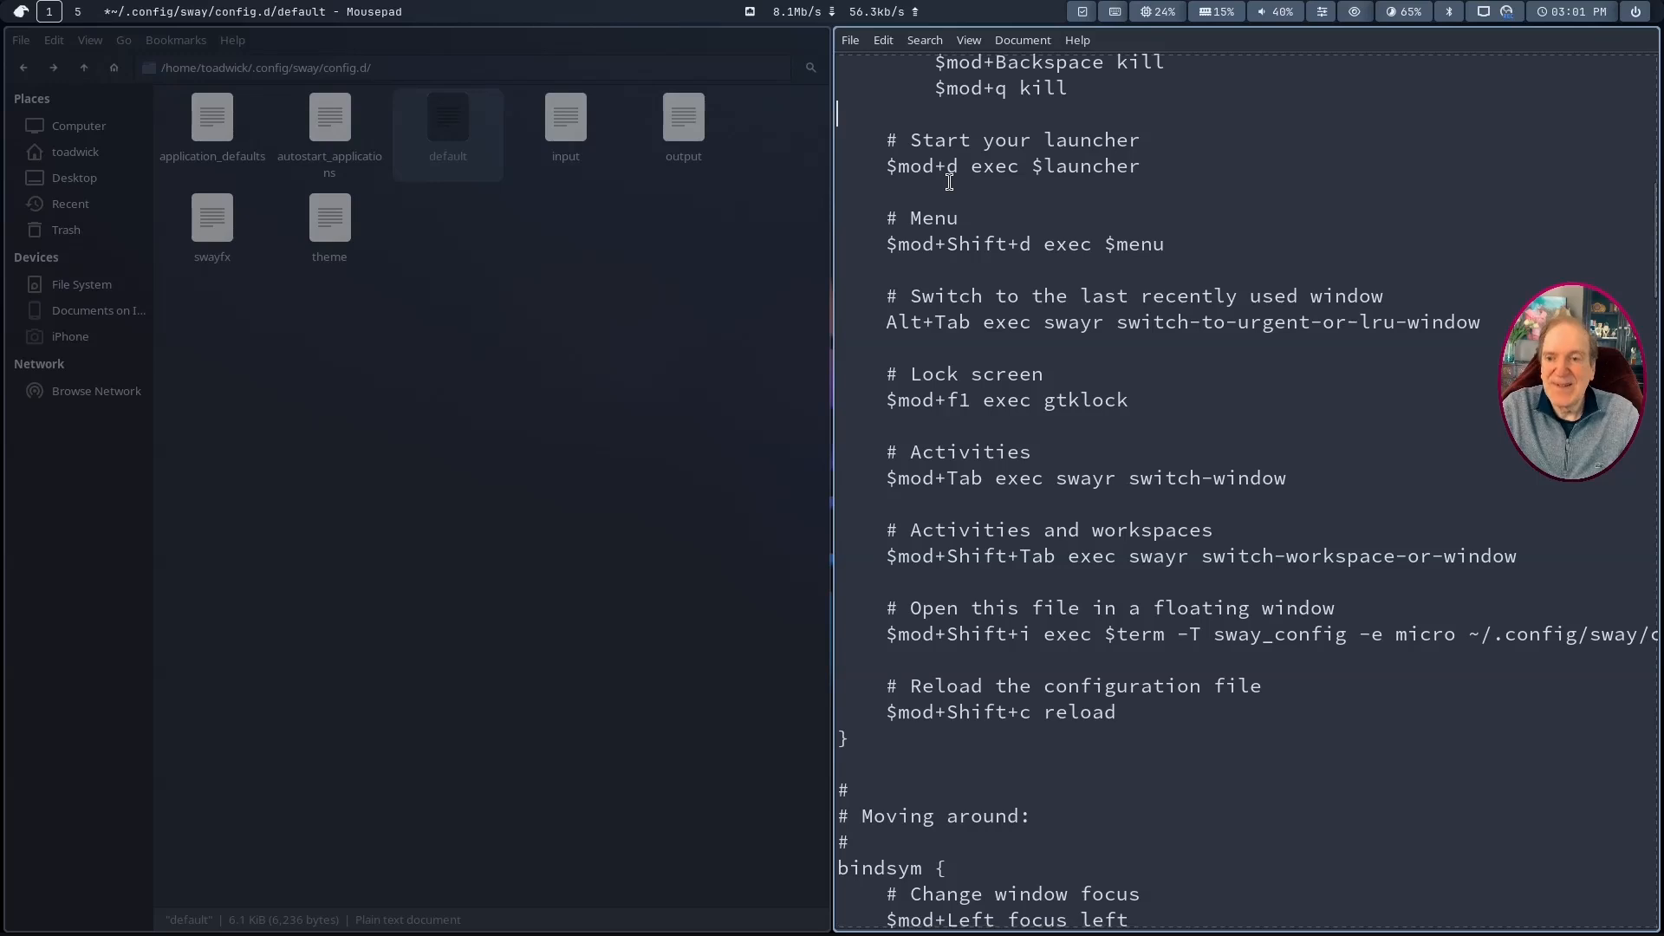
Step: Bring up the application launcher and dismiss it without launching anything
key(super+d)
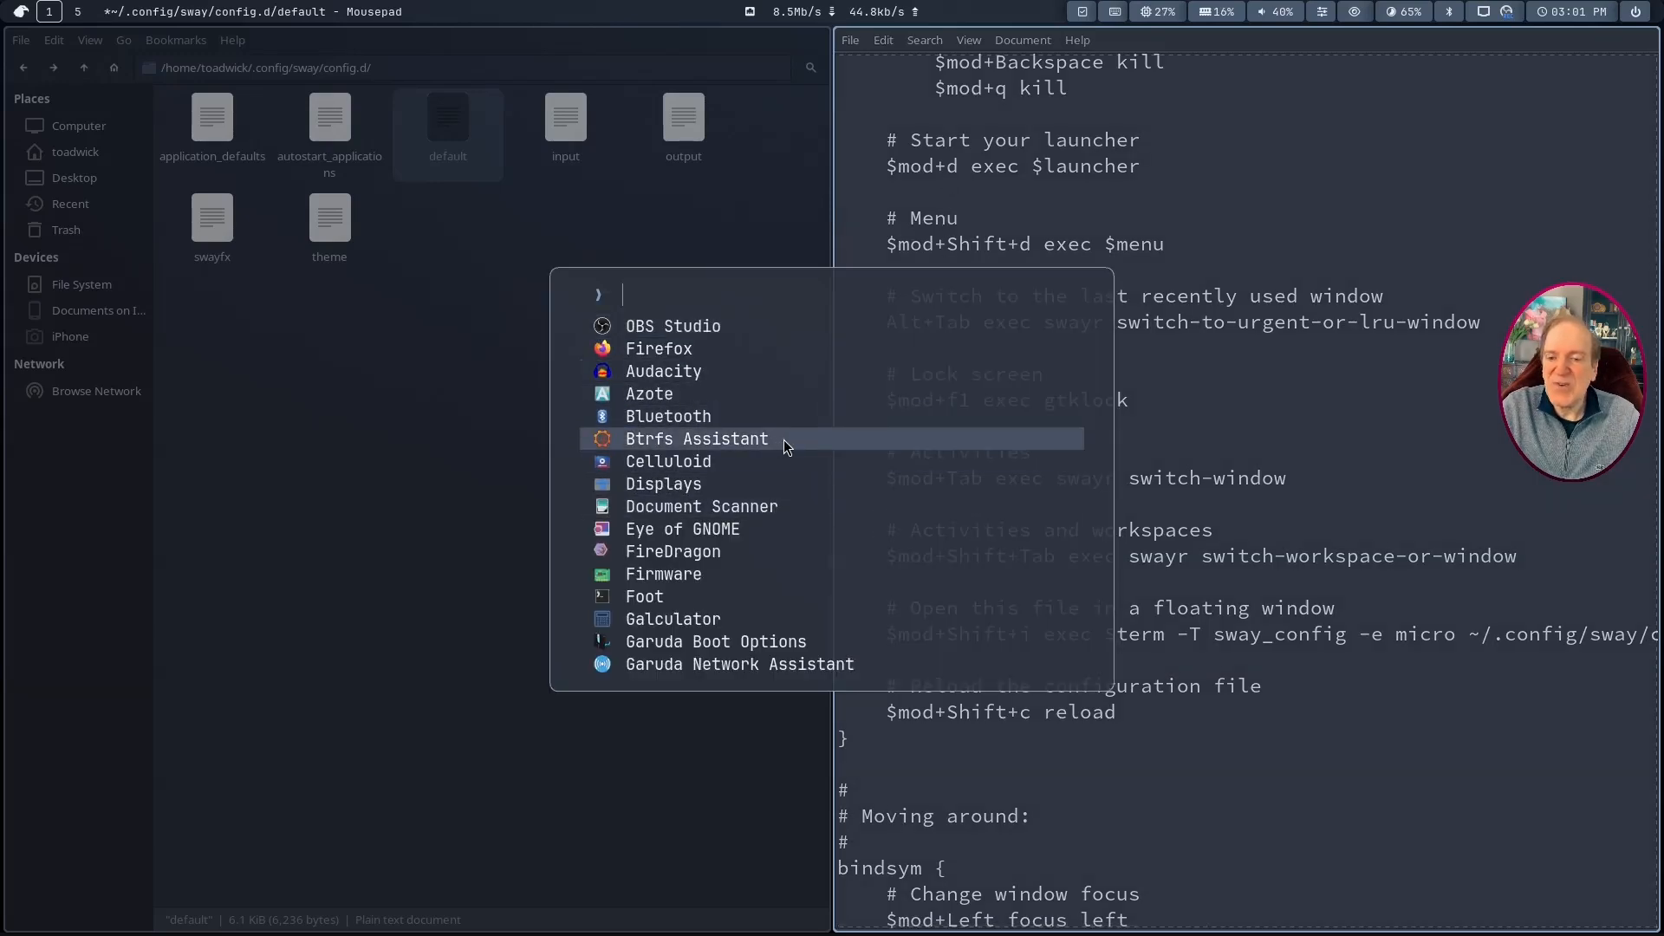
key(Escape)
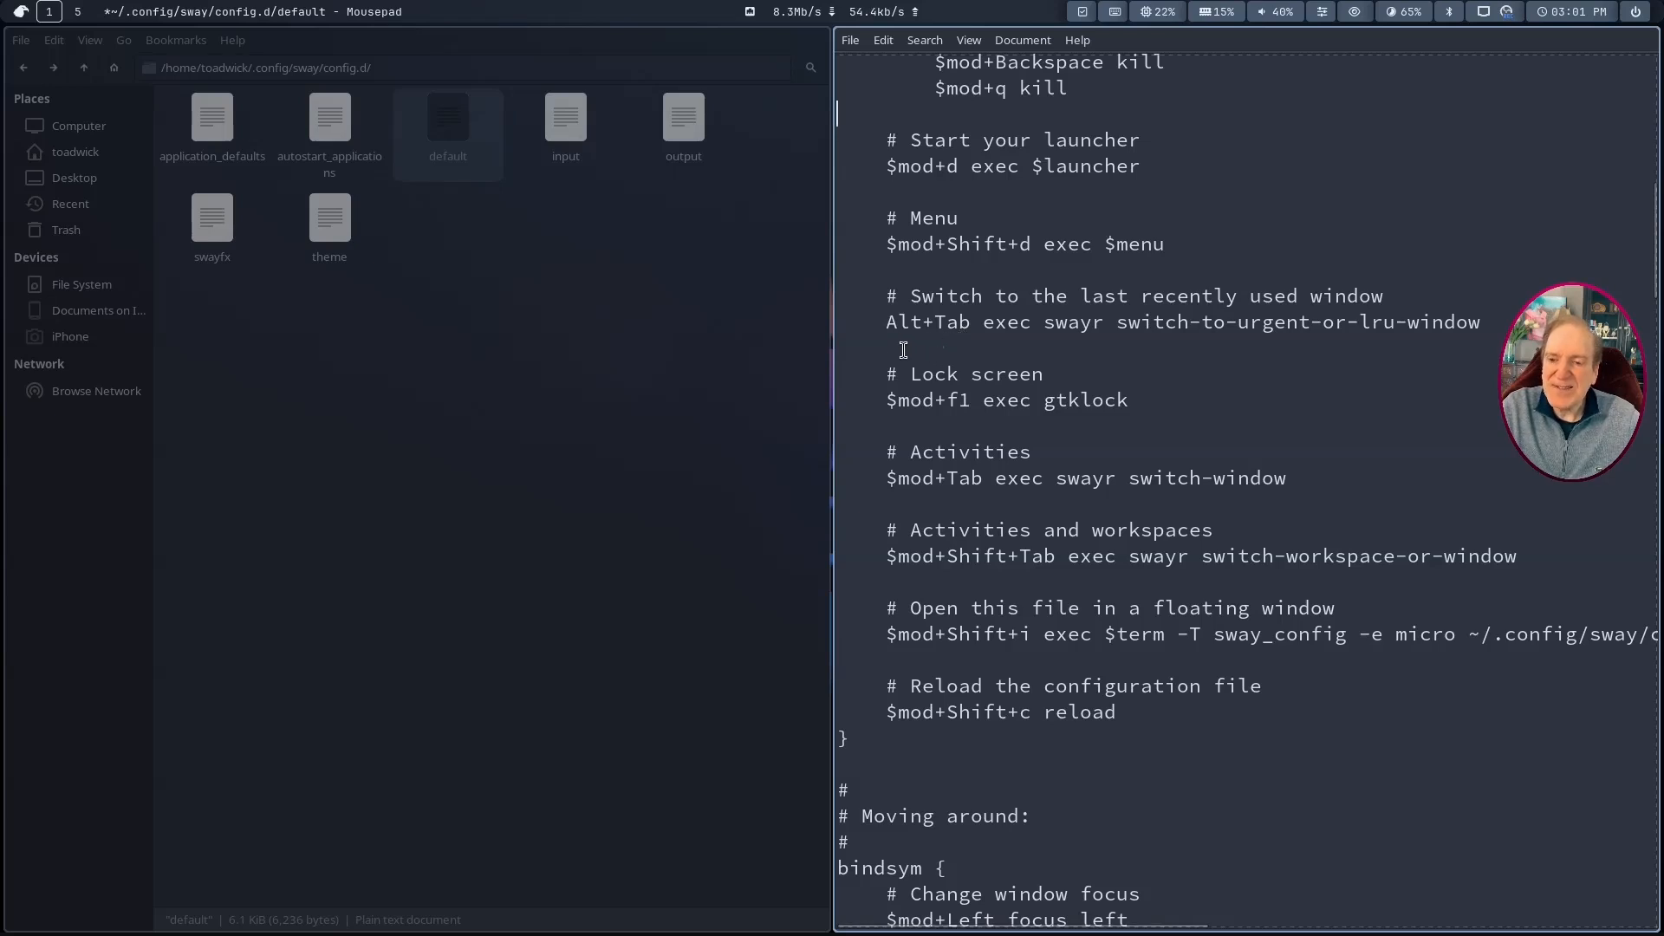
drag(886, 325, 920, 325)
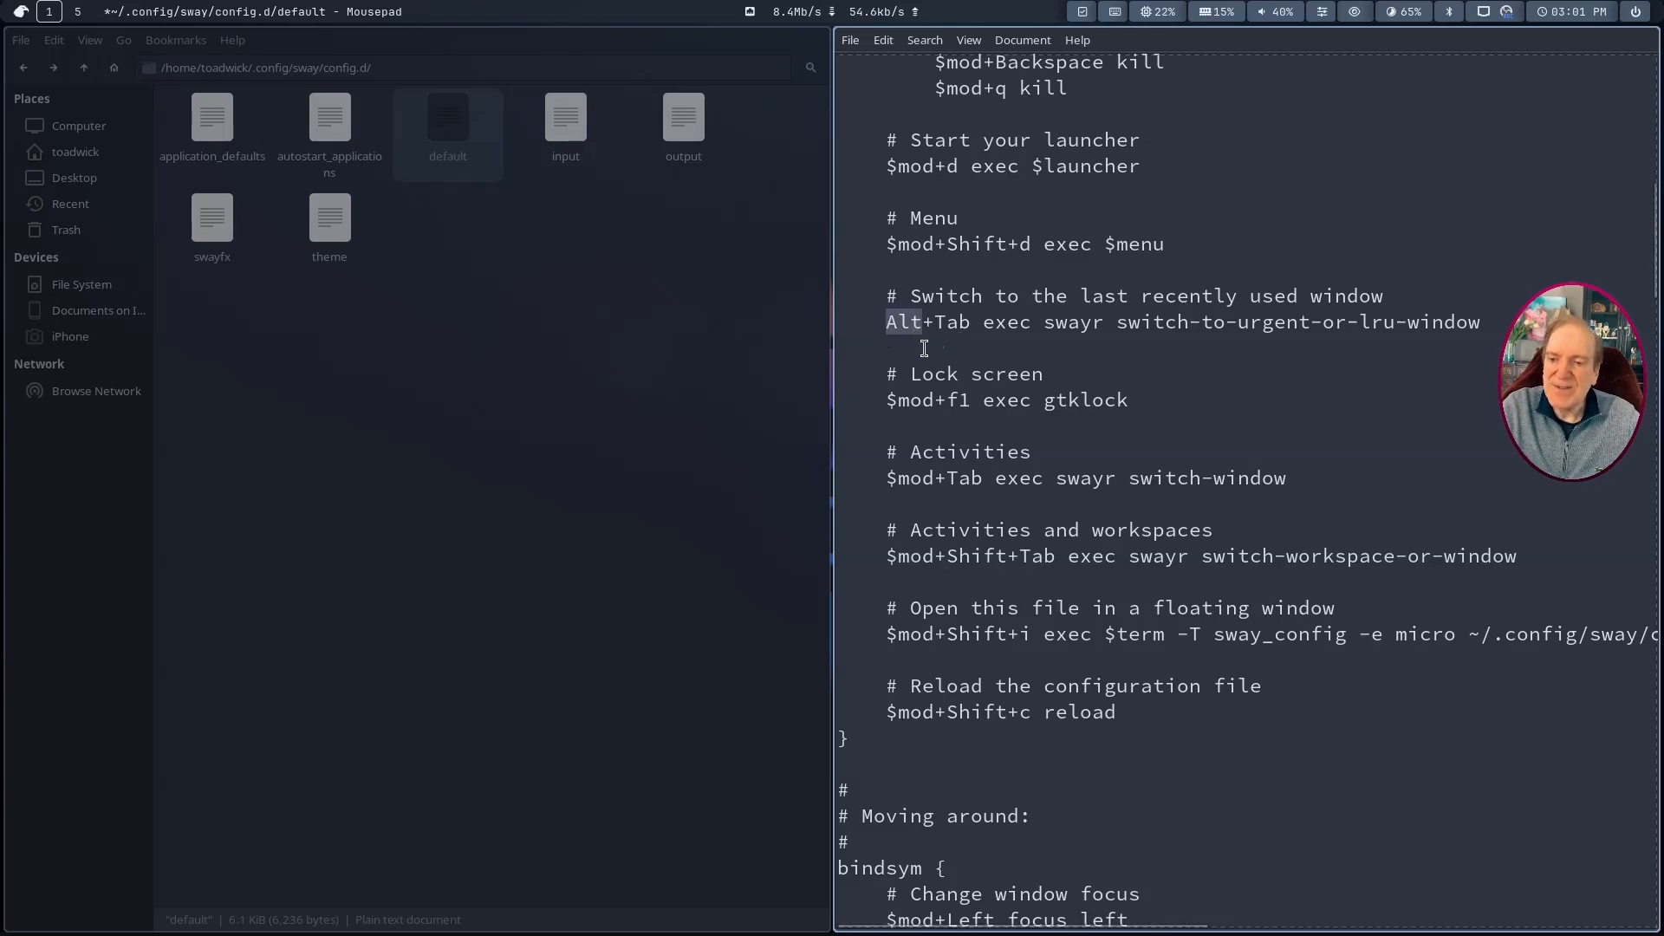
scroll(971, 364, up, 5)
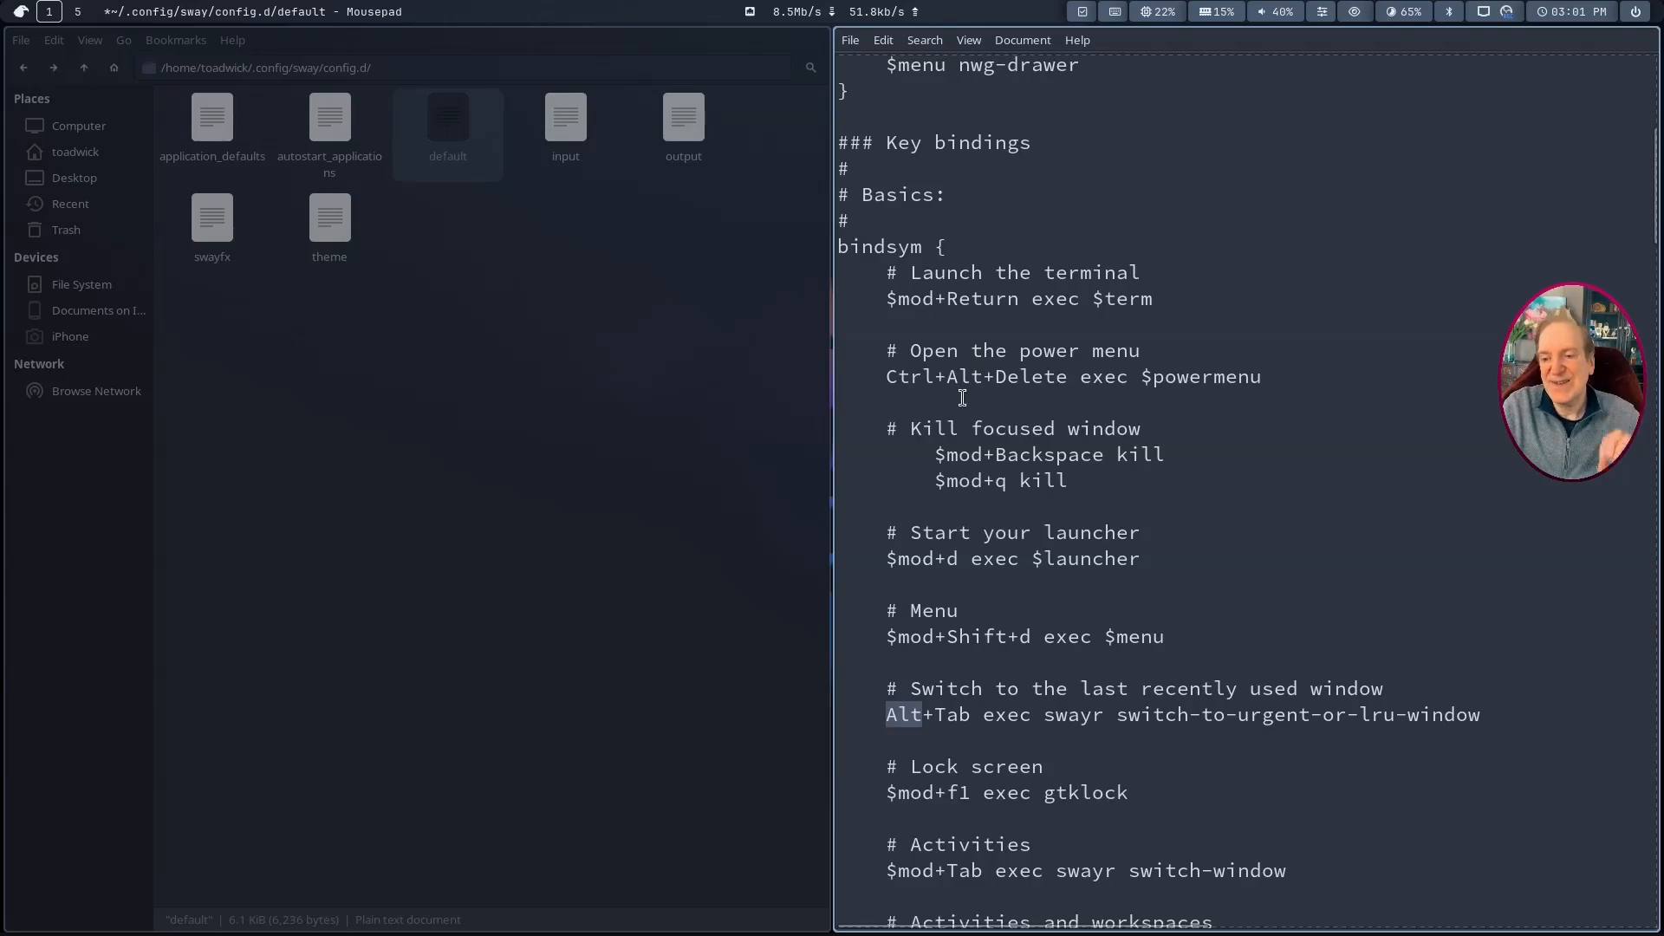
Step: Scroll through the config's swayr Tab bindings, then show the swayr window list with $mod+Tab
scroll(948, 397, down, 2)
scroll(948, 396, down, 5)
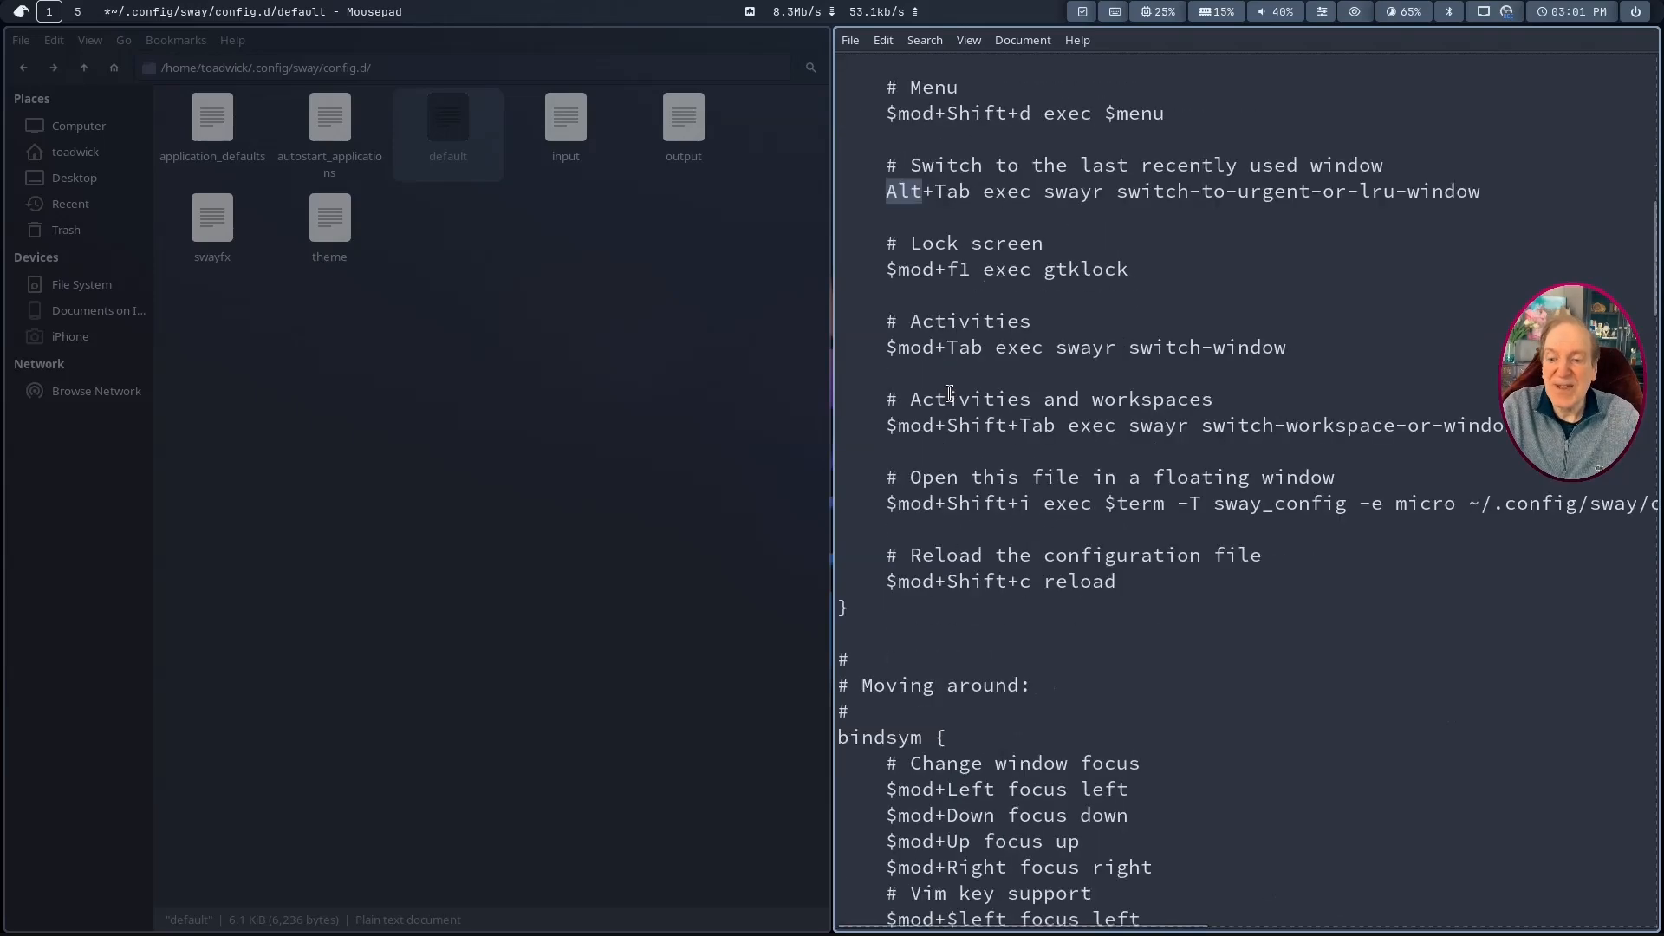
scroll(950, 394, down, 2)
scroll(943, 346, up, 3)
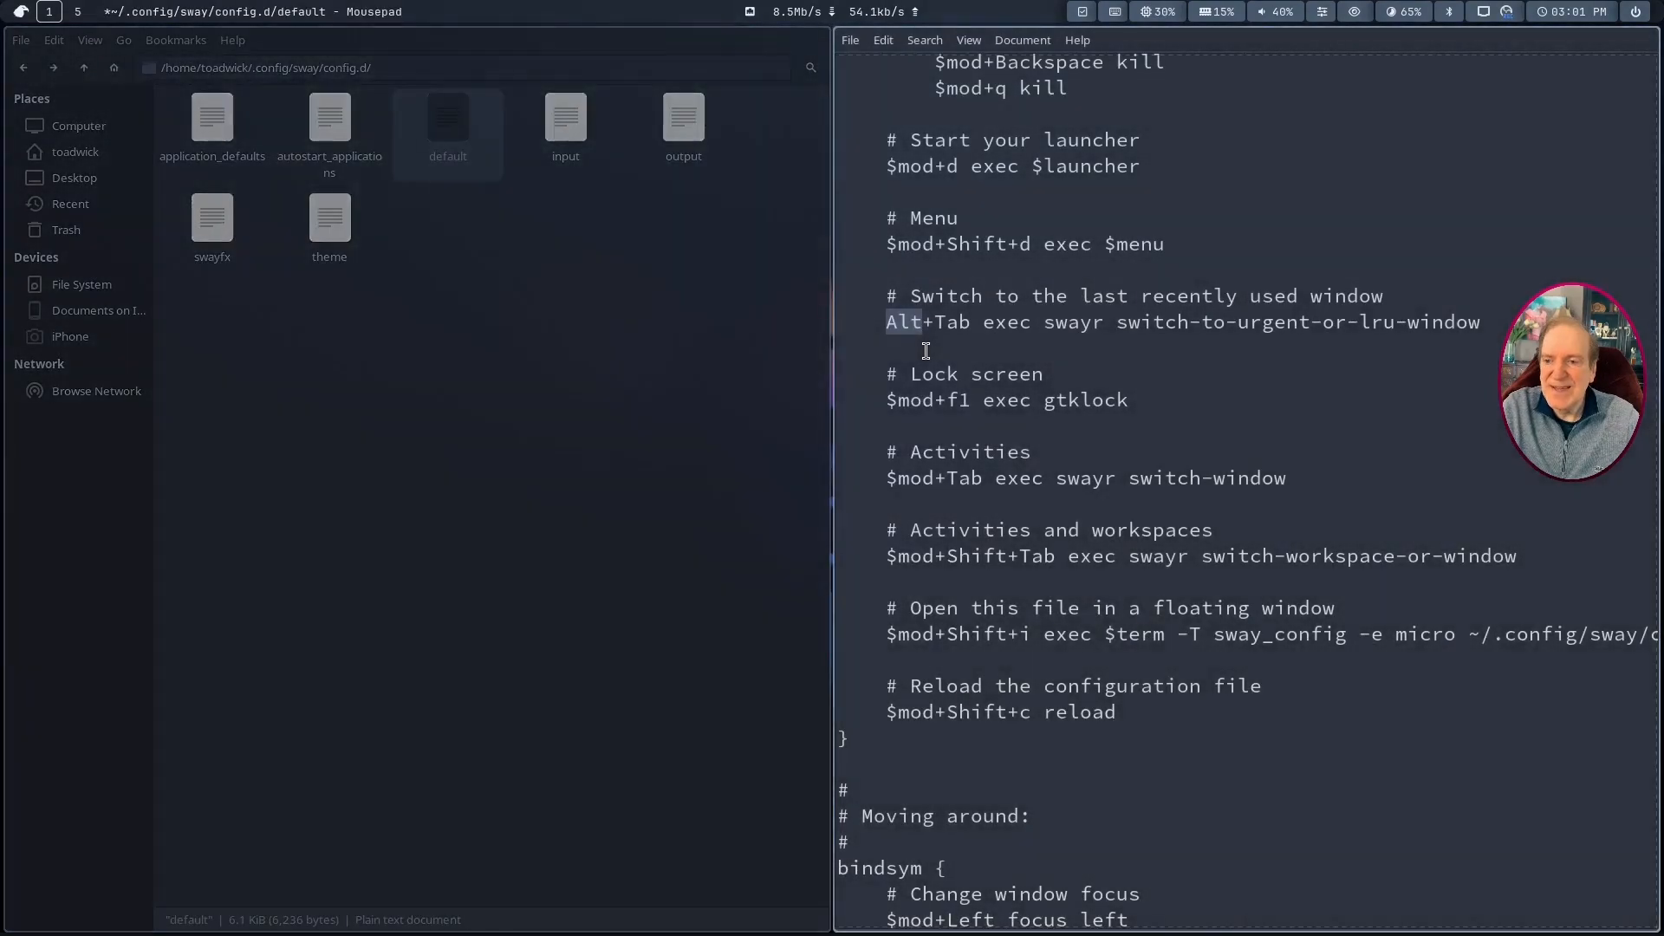
scroll(971, 353, down, 2)
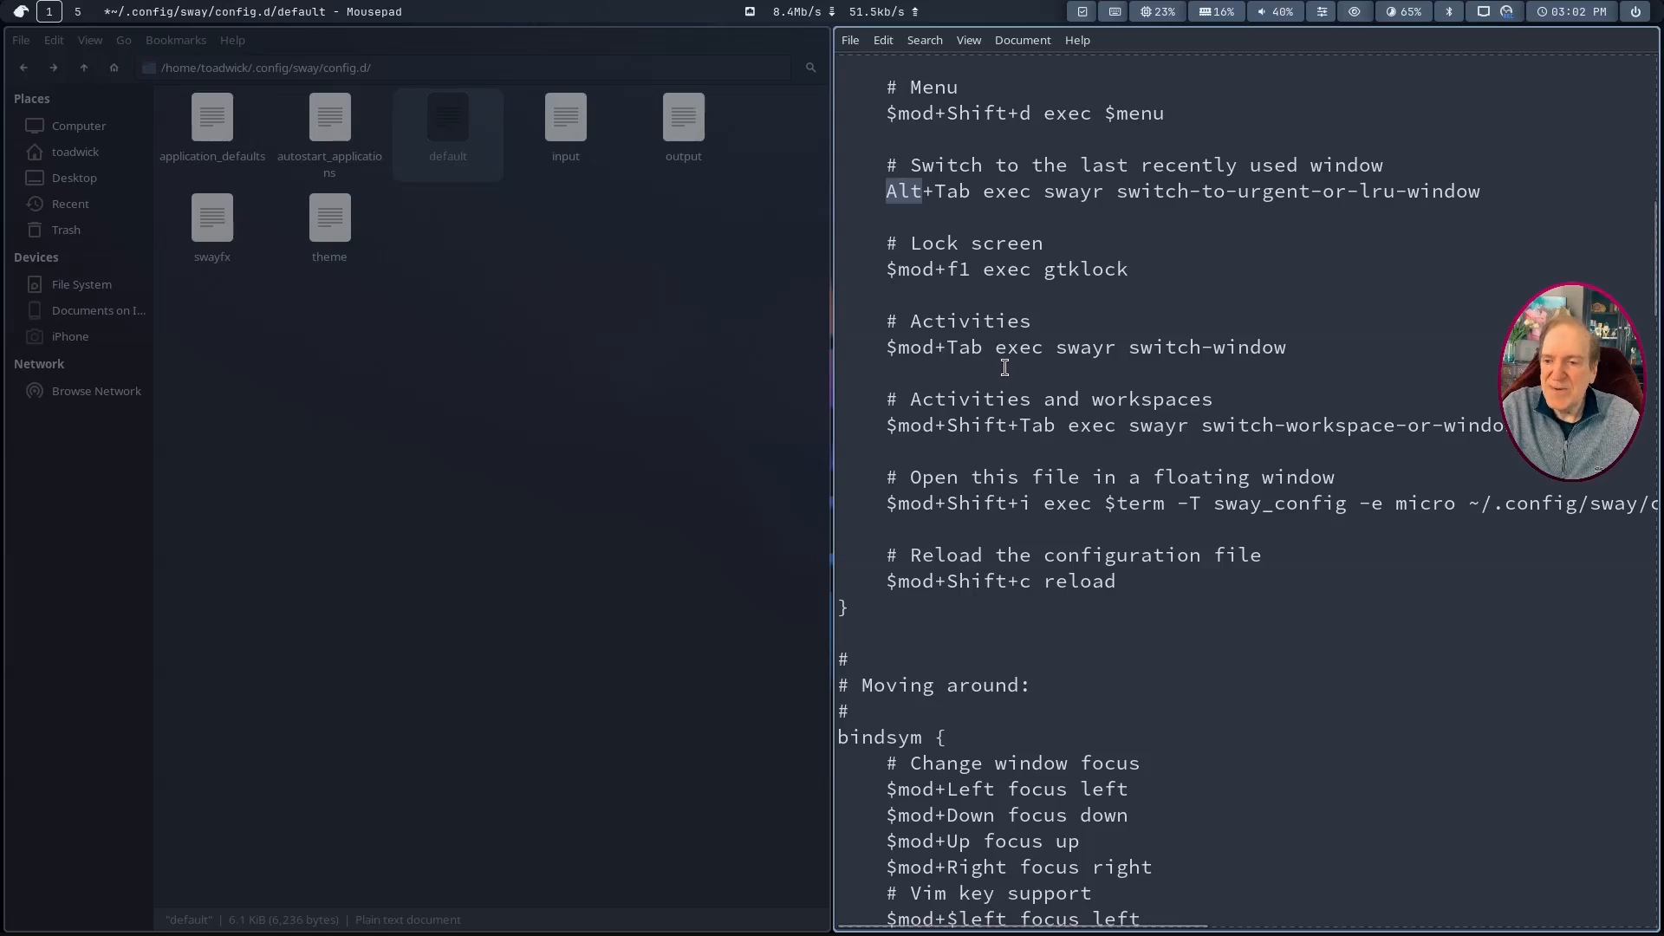
scroll(1002, 369, down, 2)
scroll(1007, 369, down, 2)
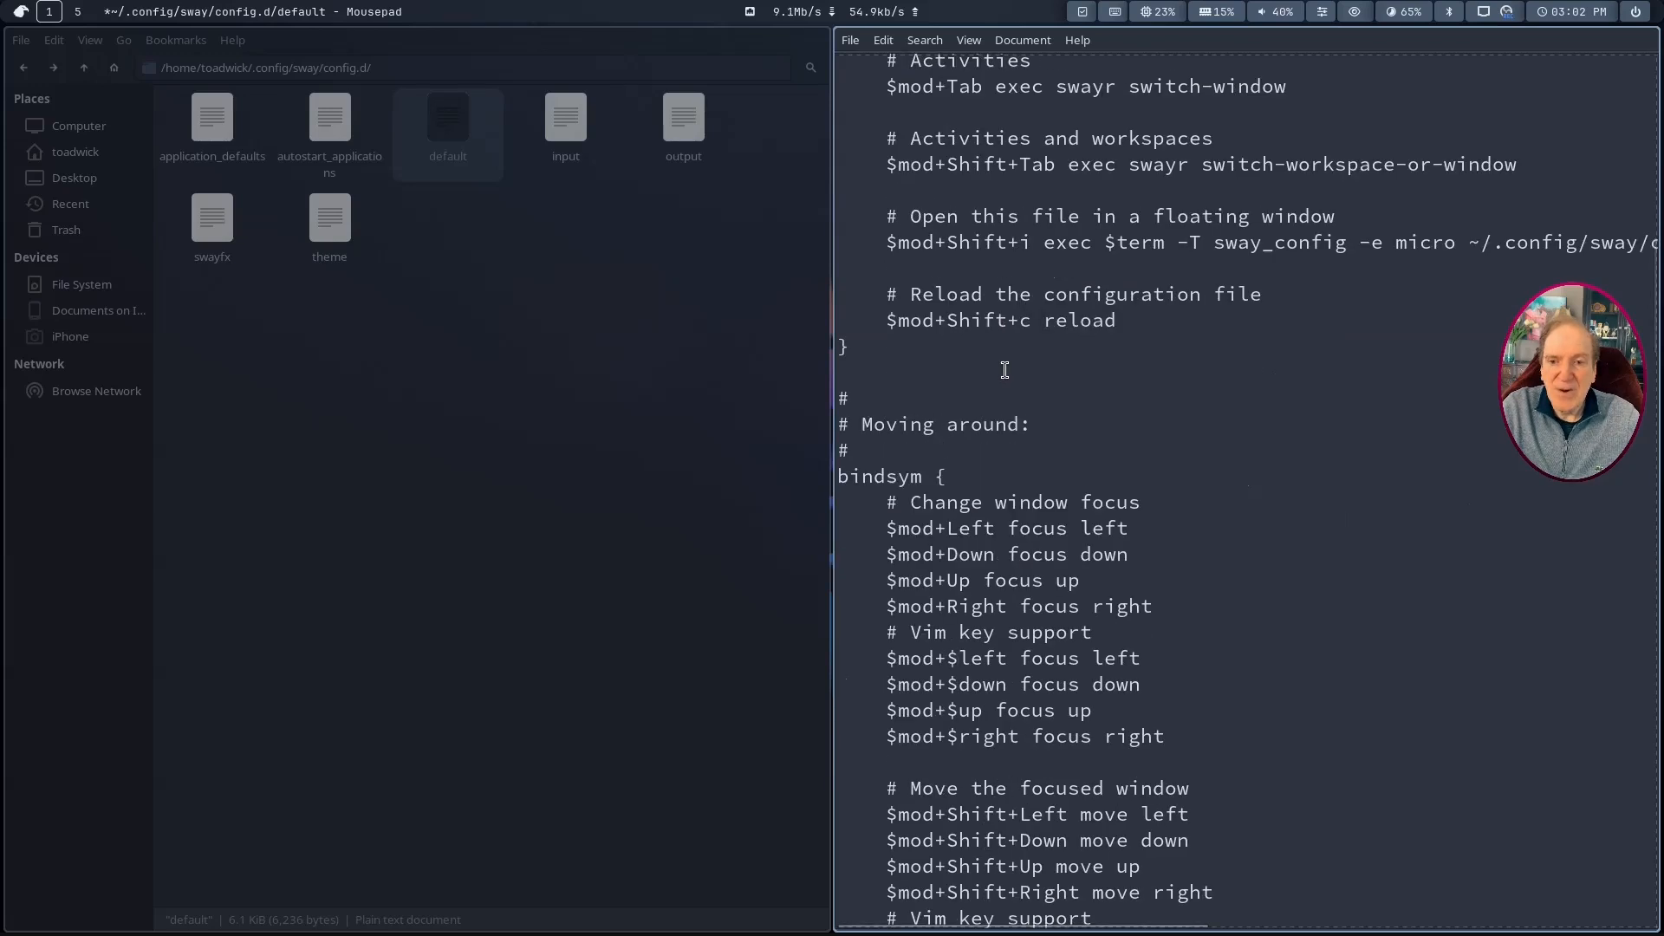
key(super+Tab)
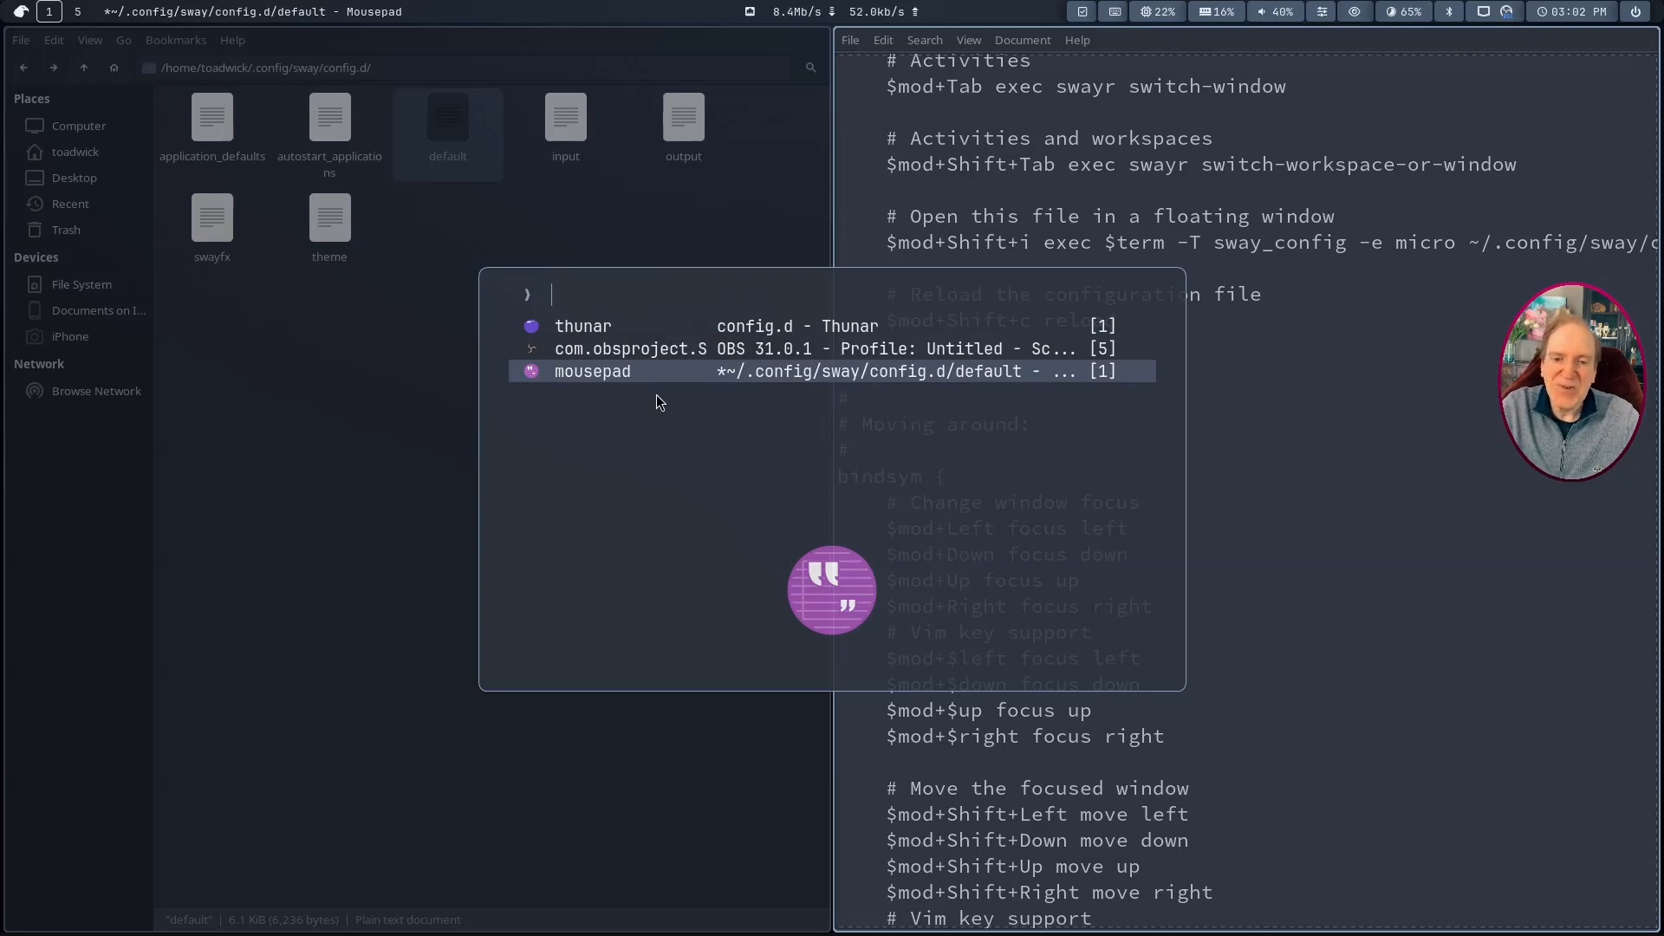
Step: Pick OBS from the swayr list, return to workspace 1, and scroll down the sway config
click(603, 348)
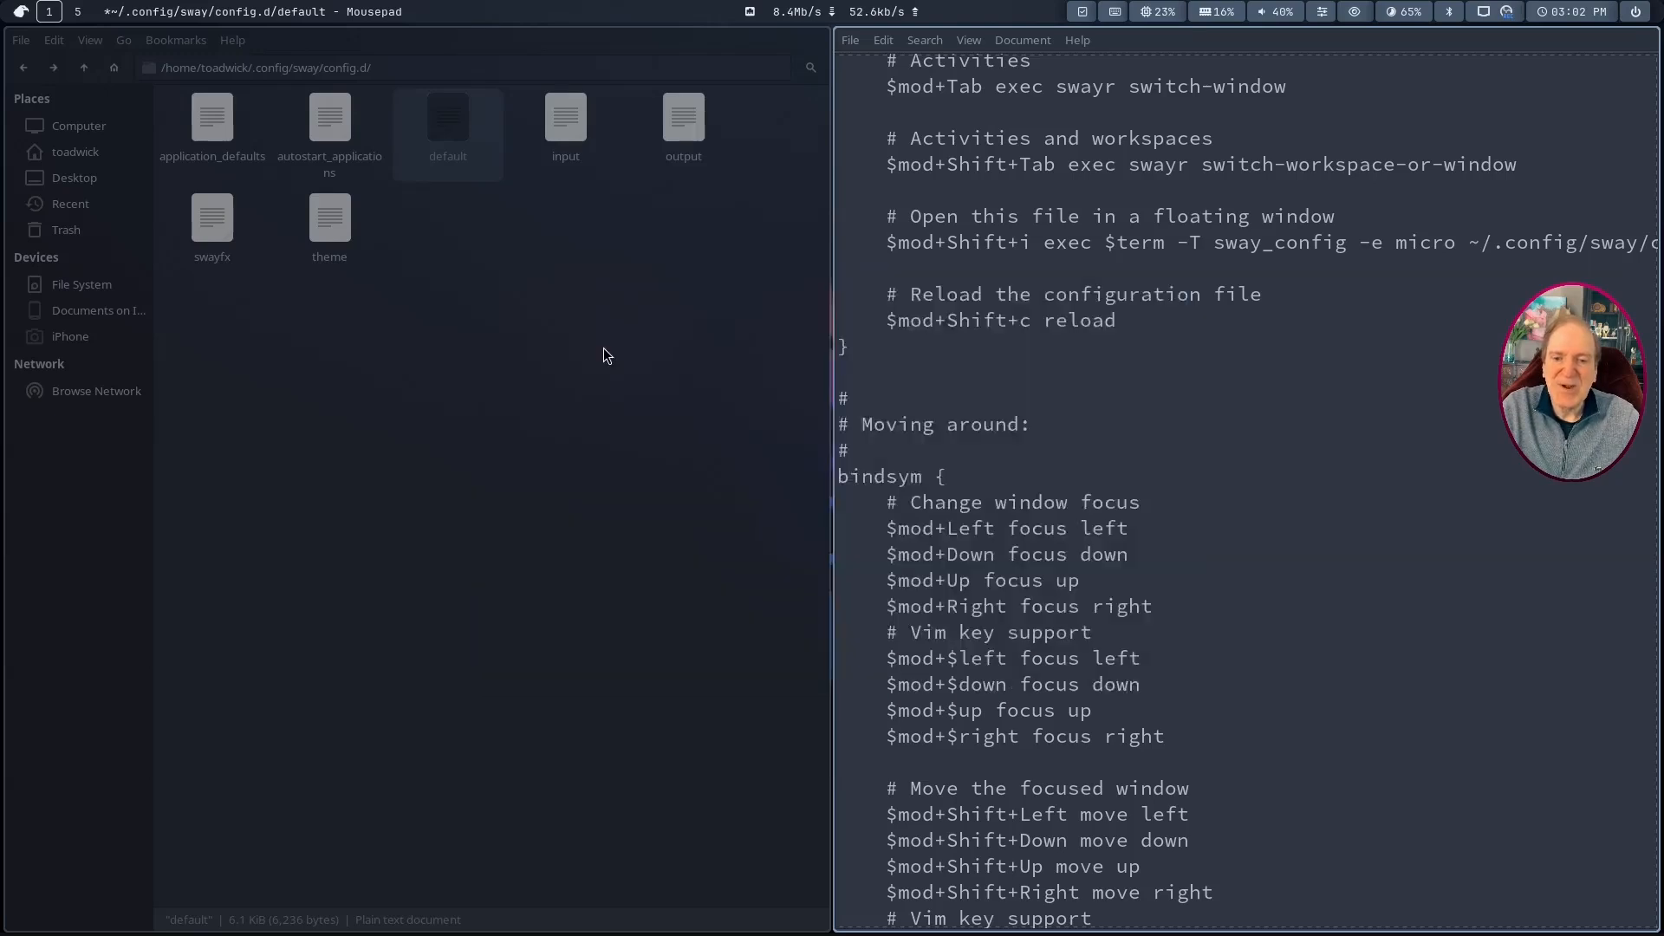
click(49, 11)
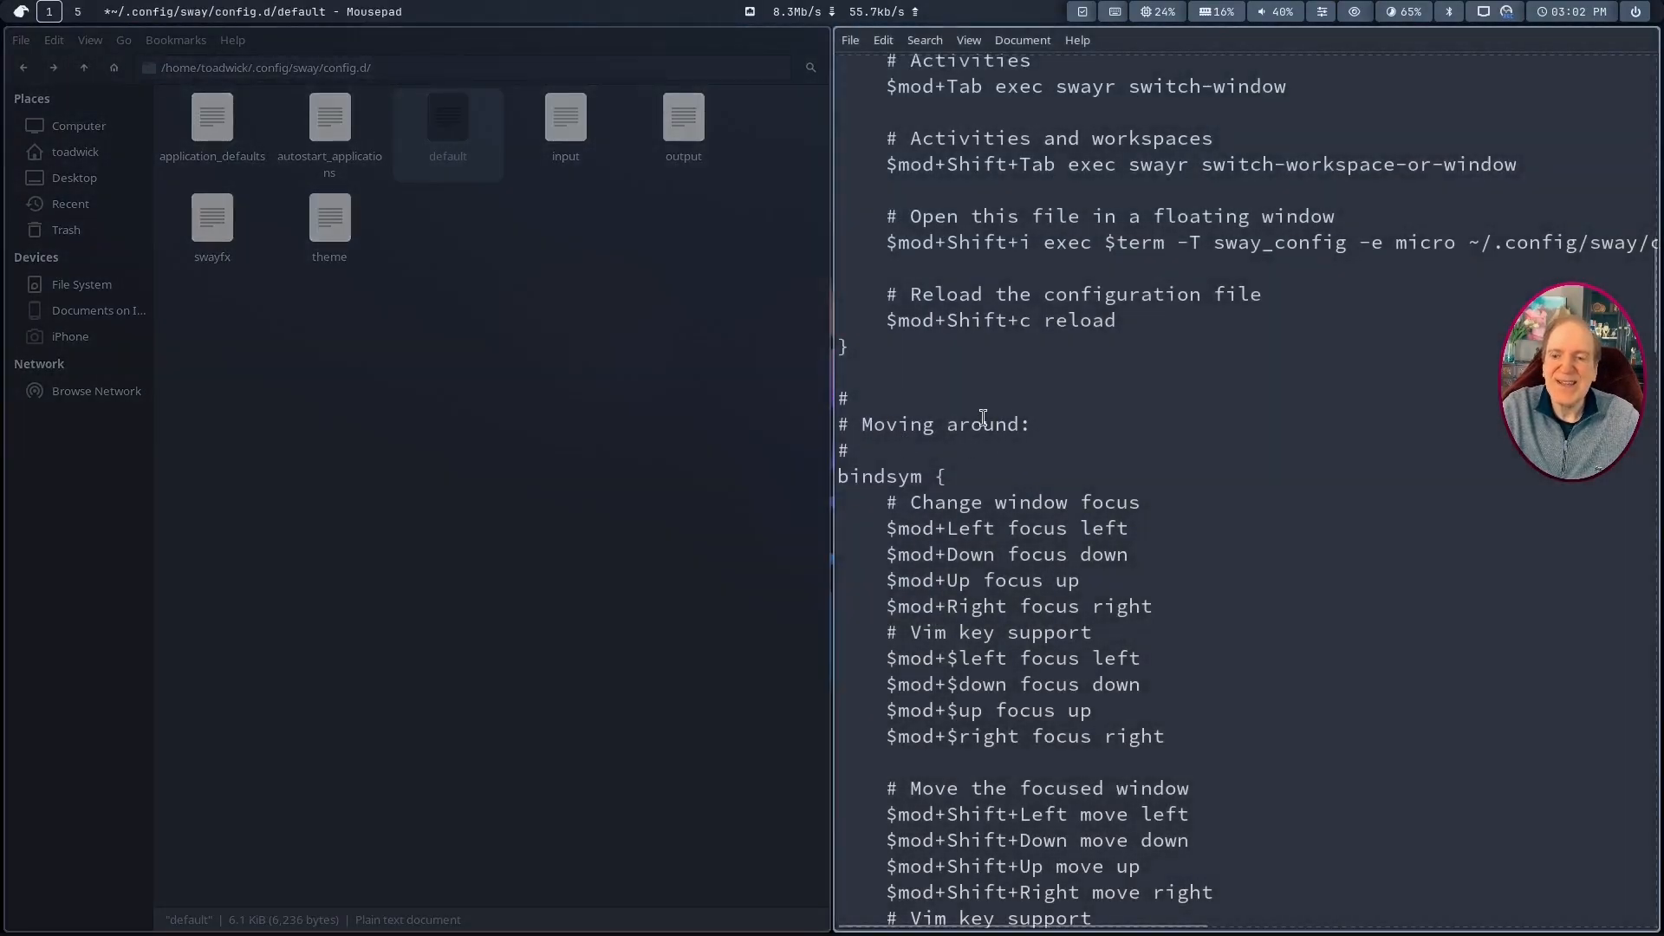
scroll(1142, 501, down, 5)
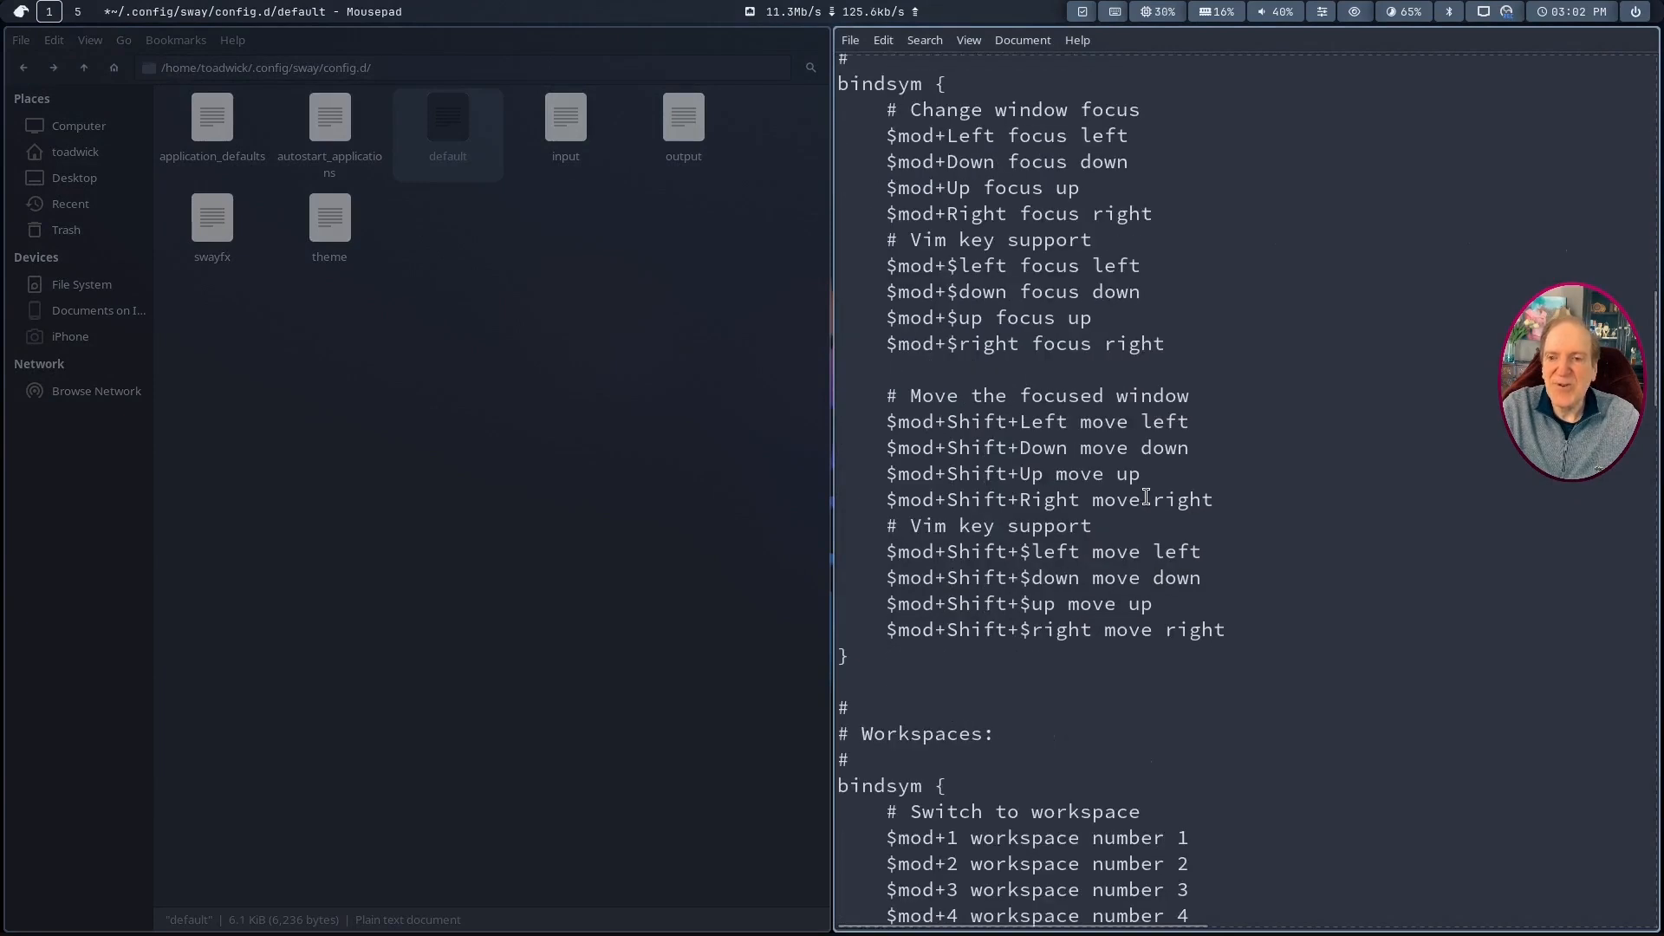
scroll(1146, 497, up, 2)
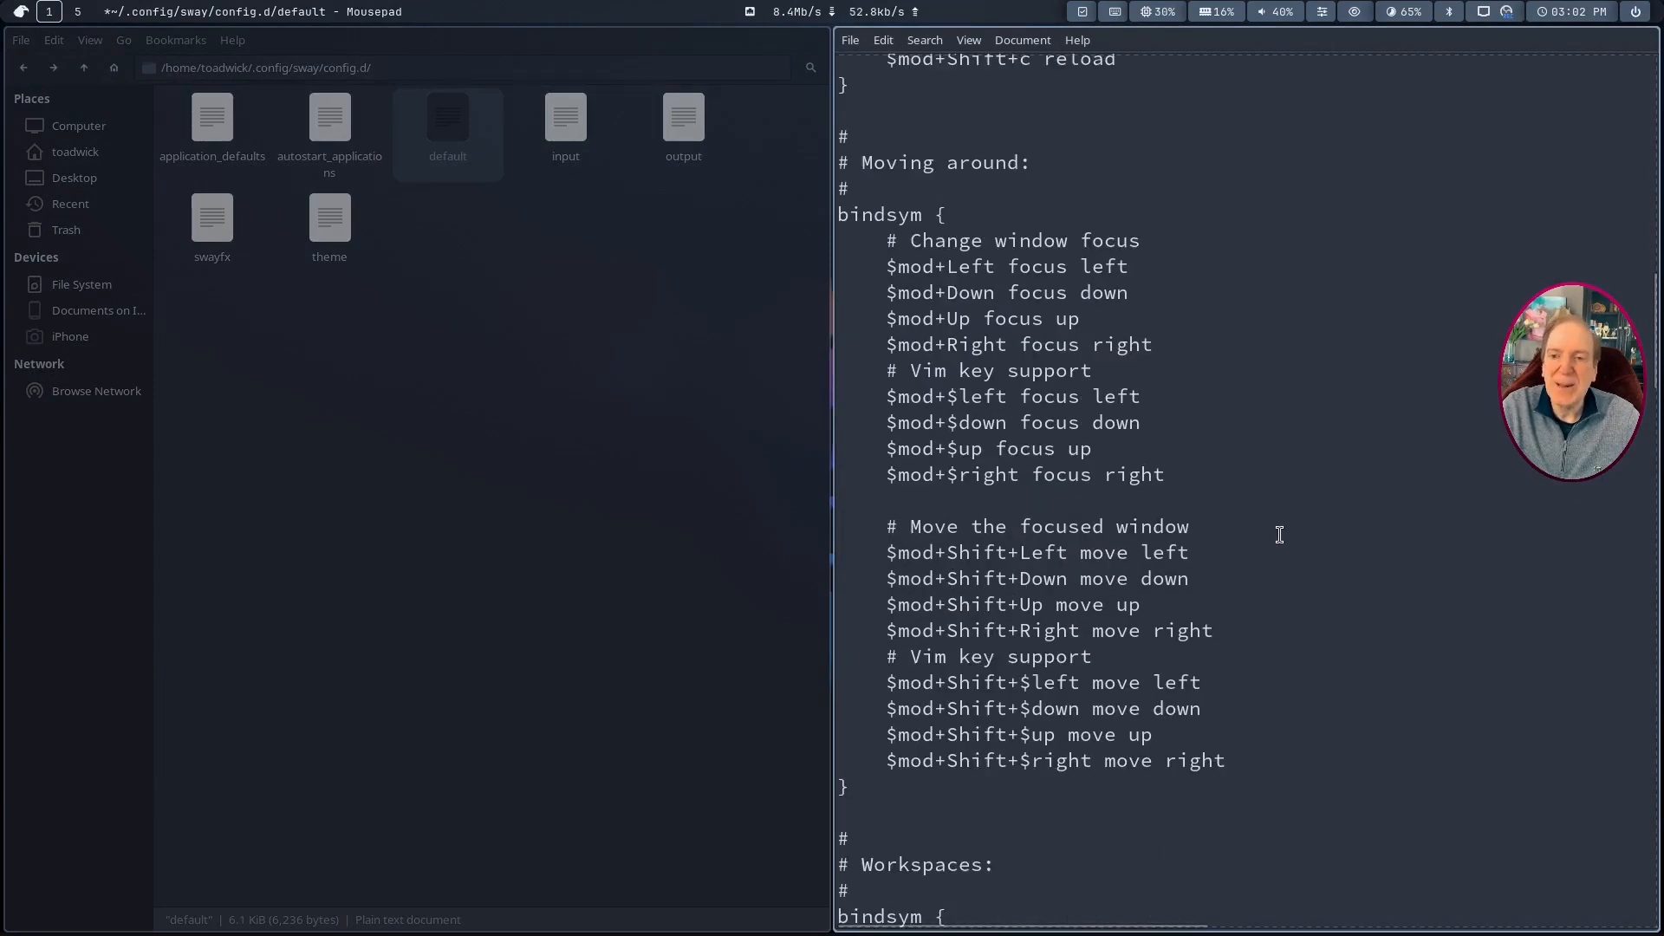
scroll(1281, 532, down, 2)
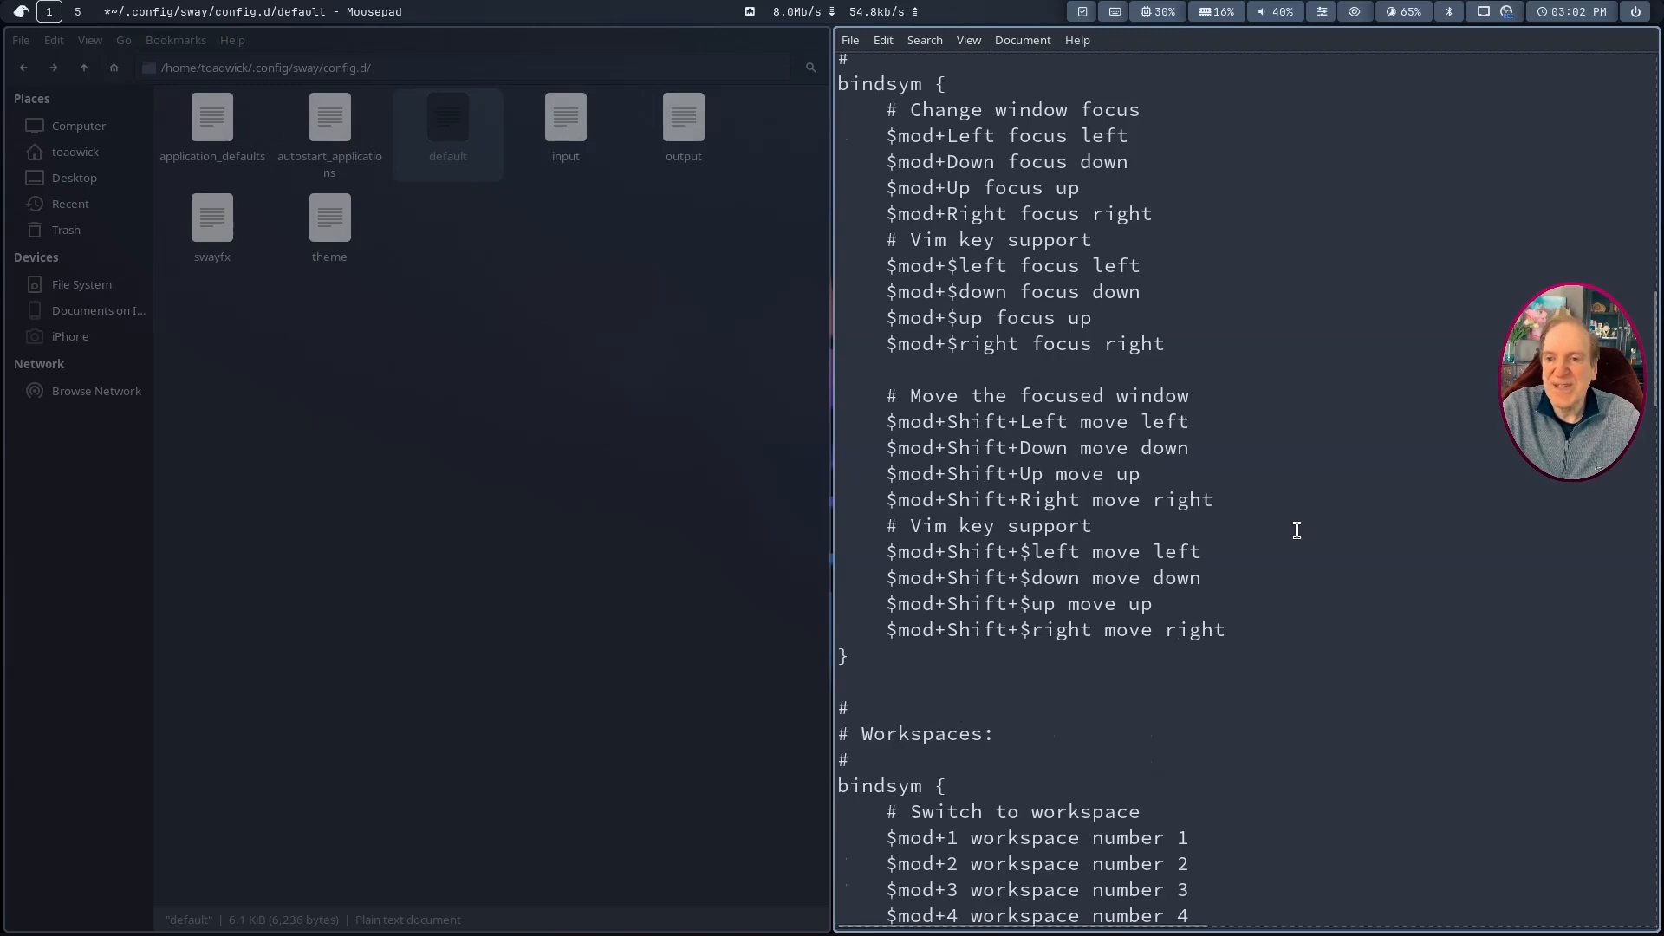
scroll(1296, 511, down, 2)
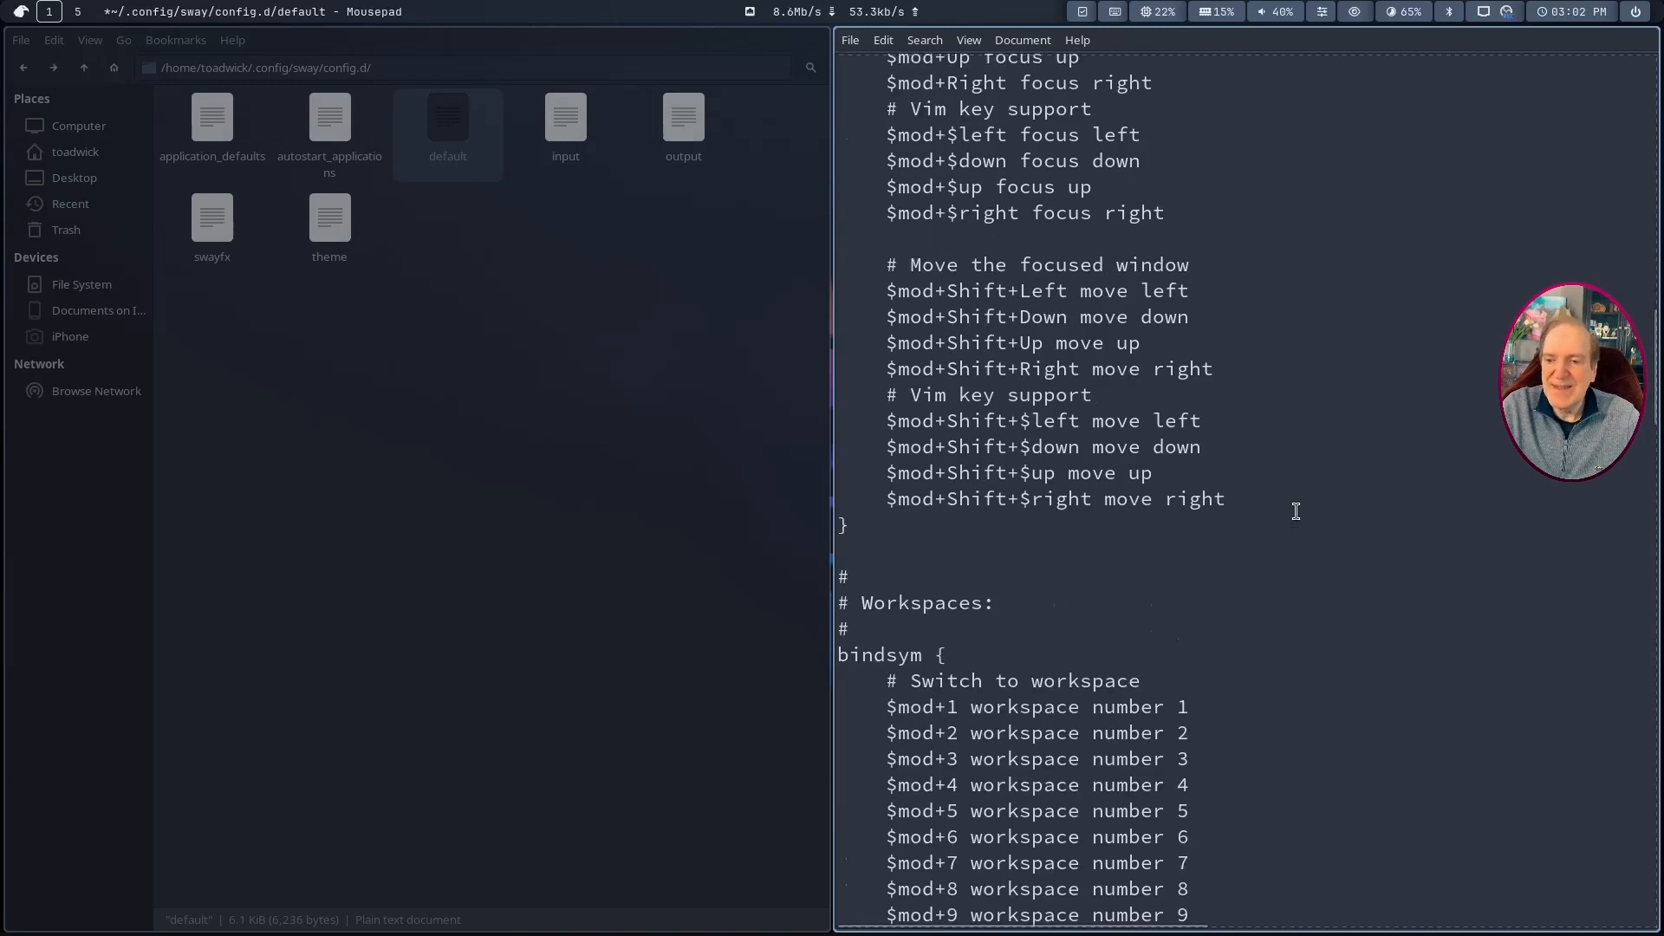
scroll(1295, 510, down, 4)
scroll(1296, 511, down, 4)
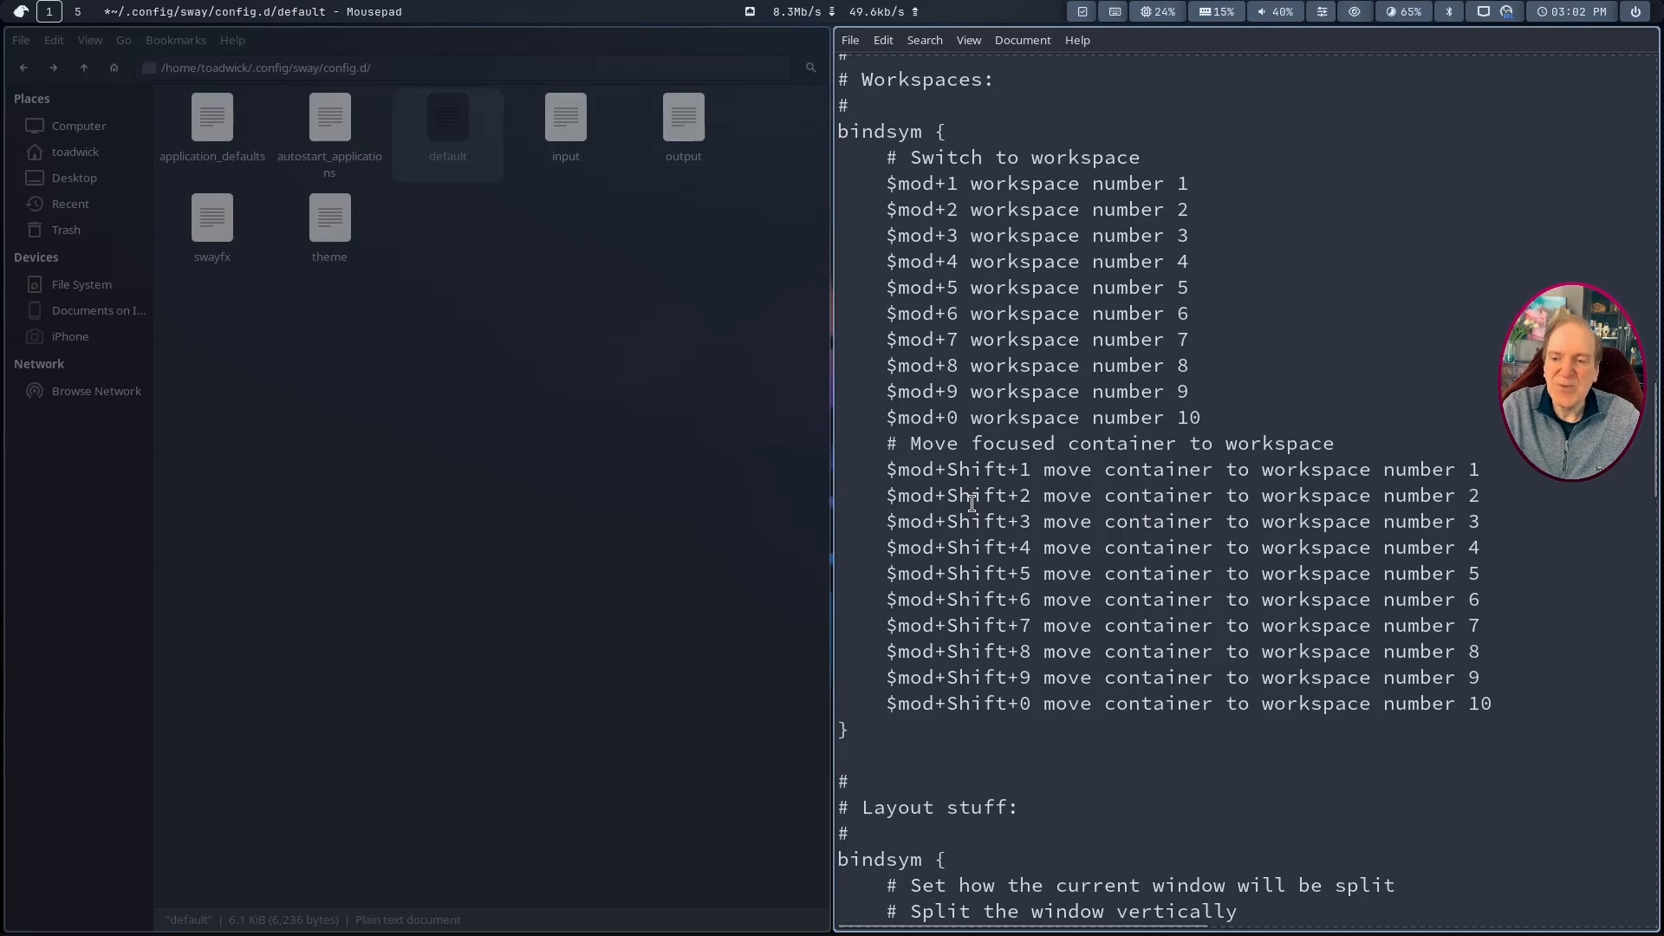
scroll(988, 368, down, 3)
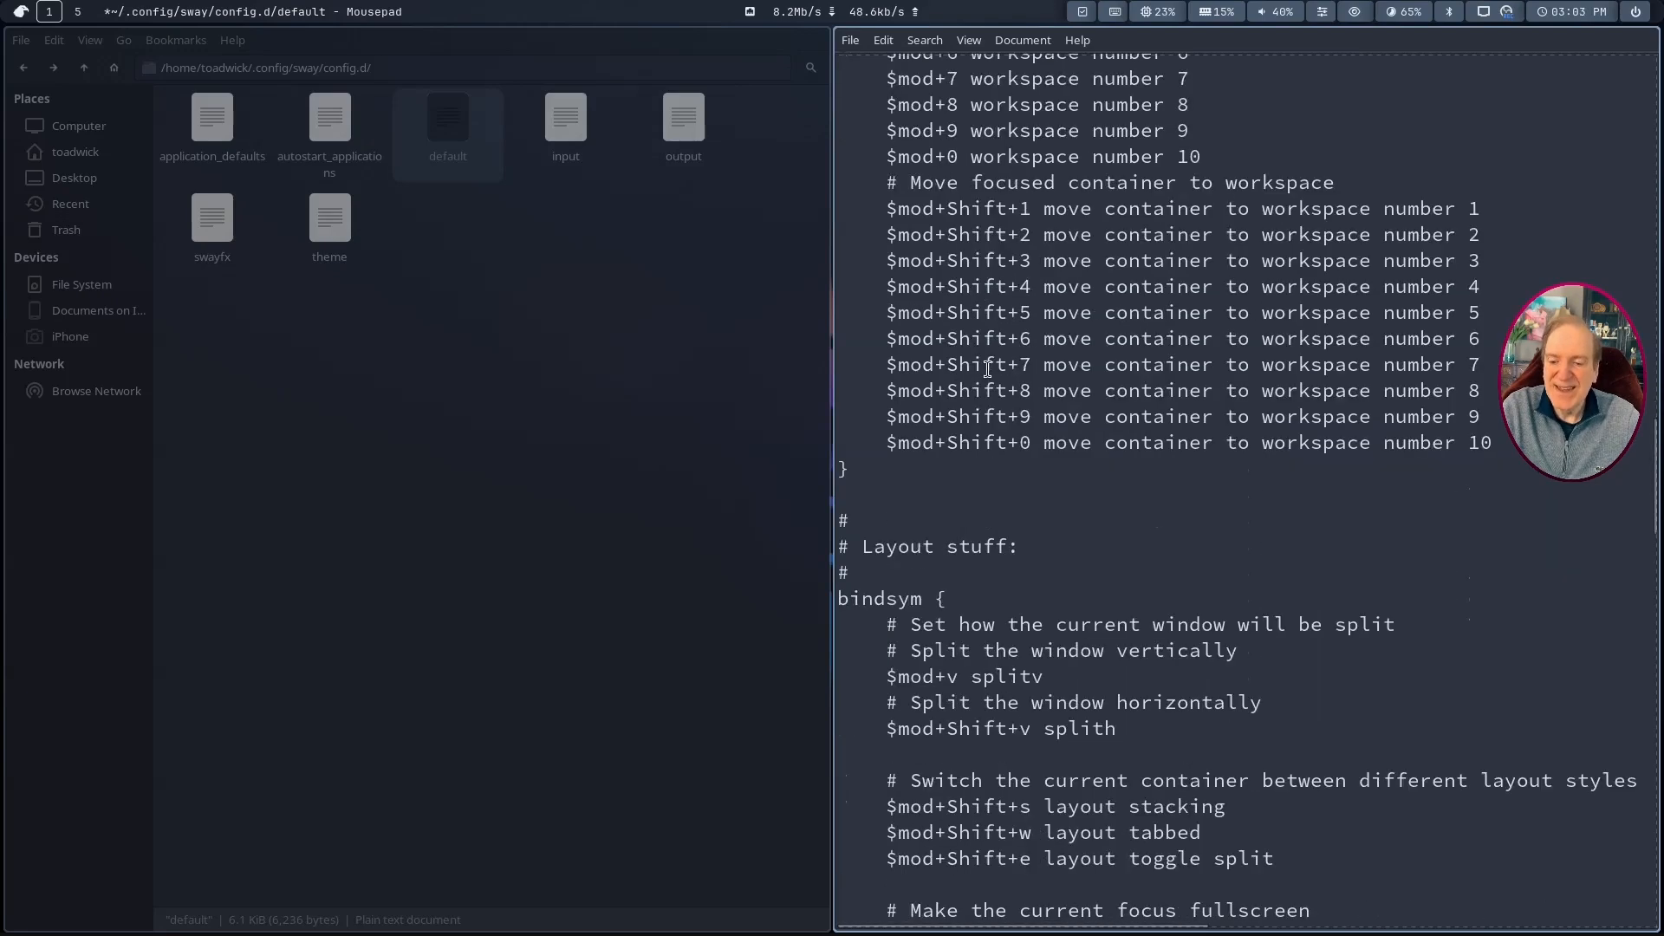
scroll(996, 364, down, 6)
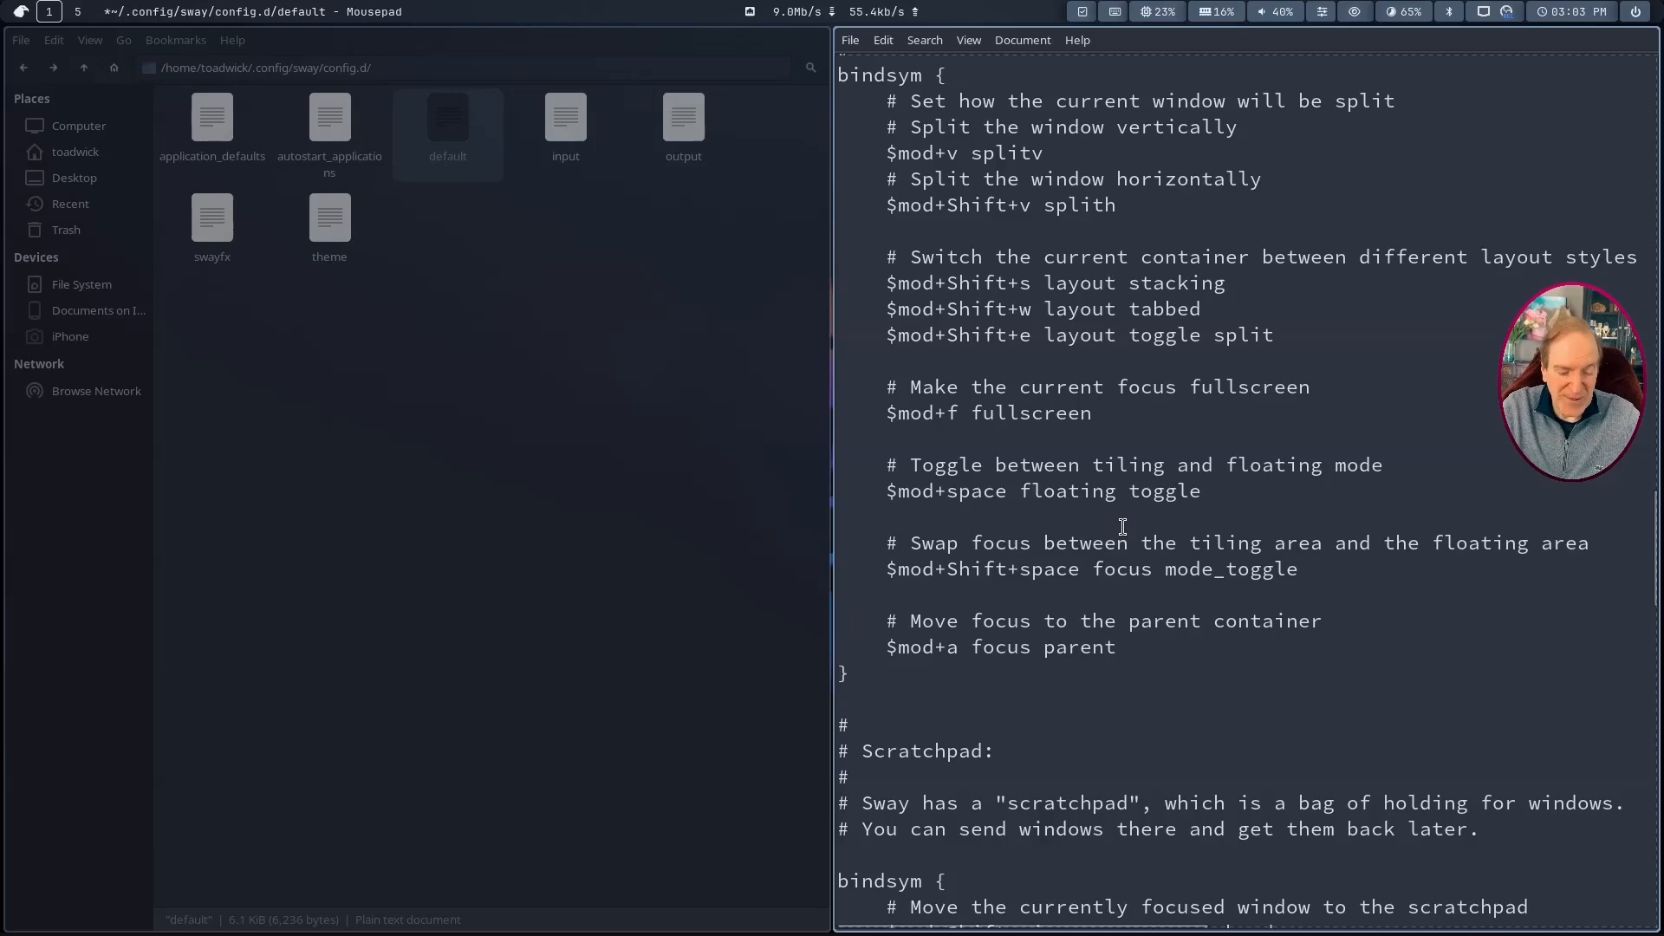
key(super+space)
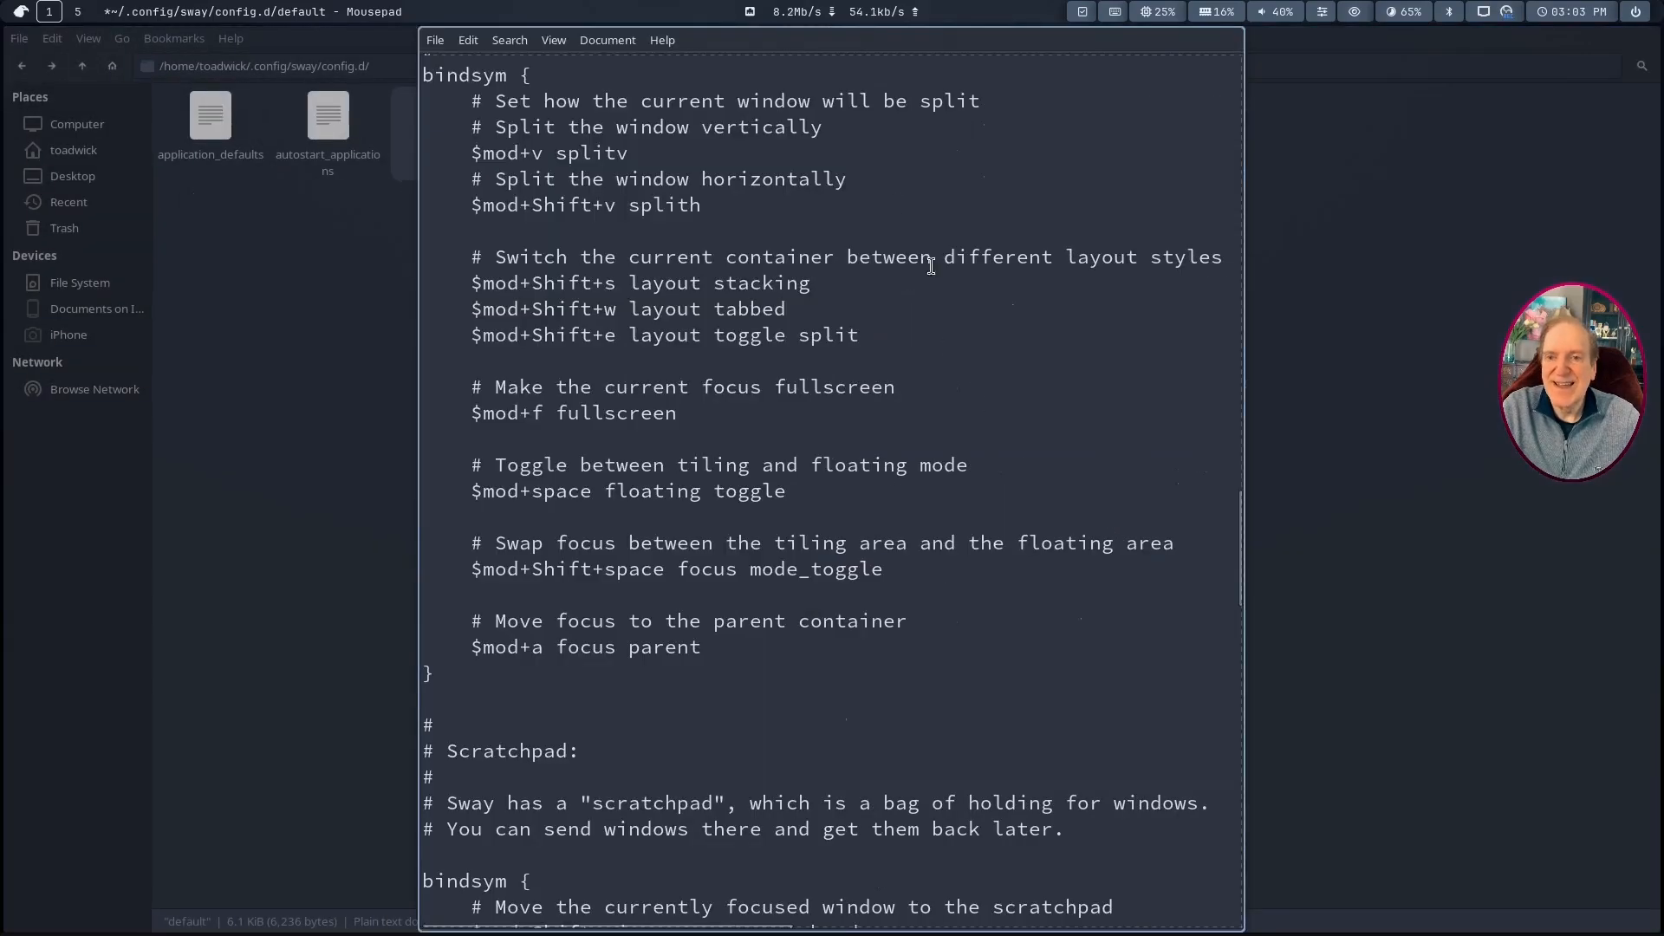
drag(858, 51, 893, 41)
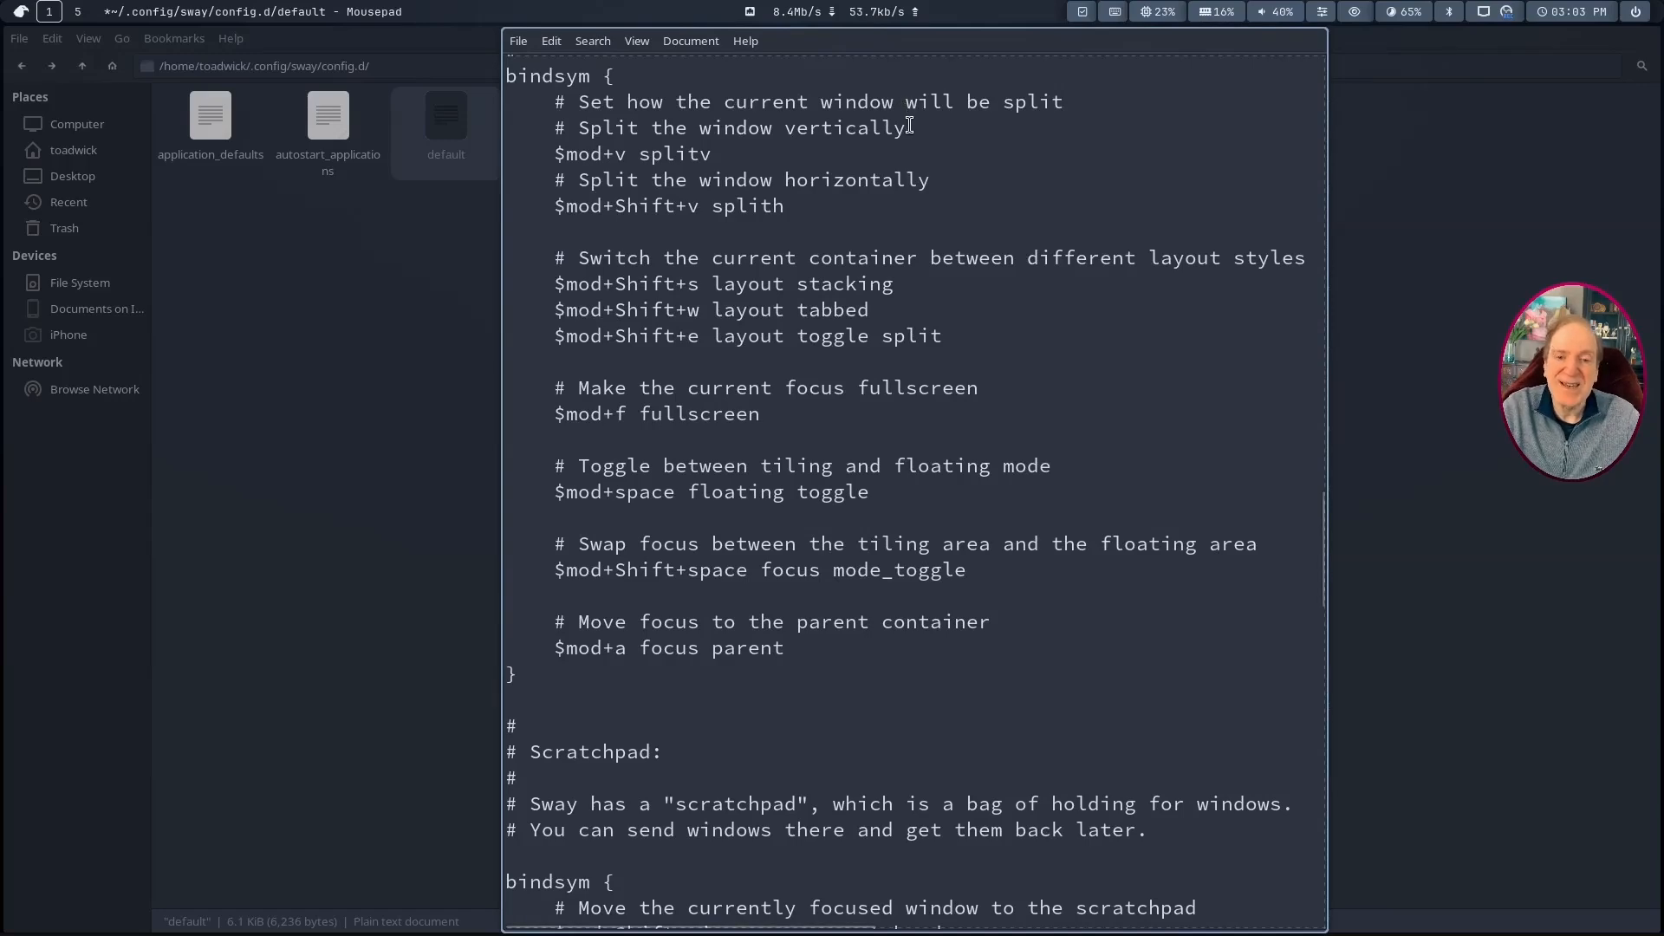
key(super+space)
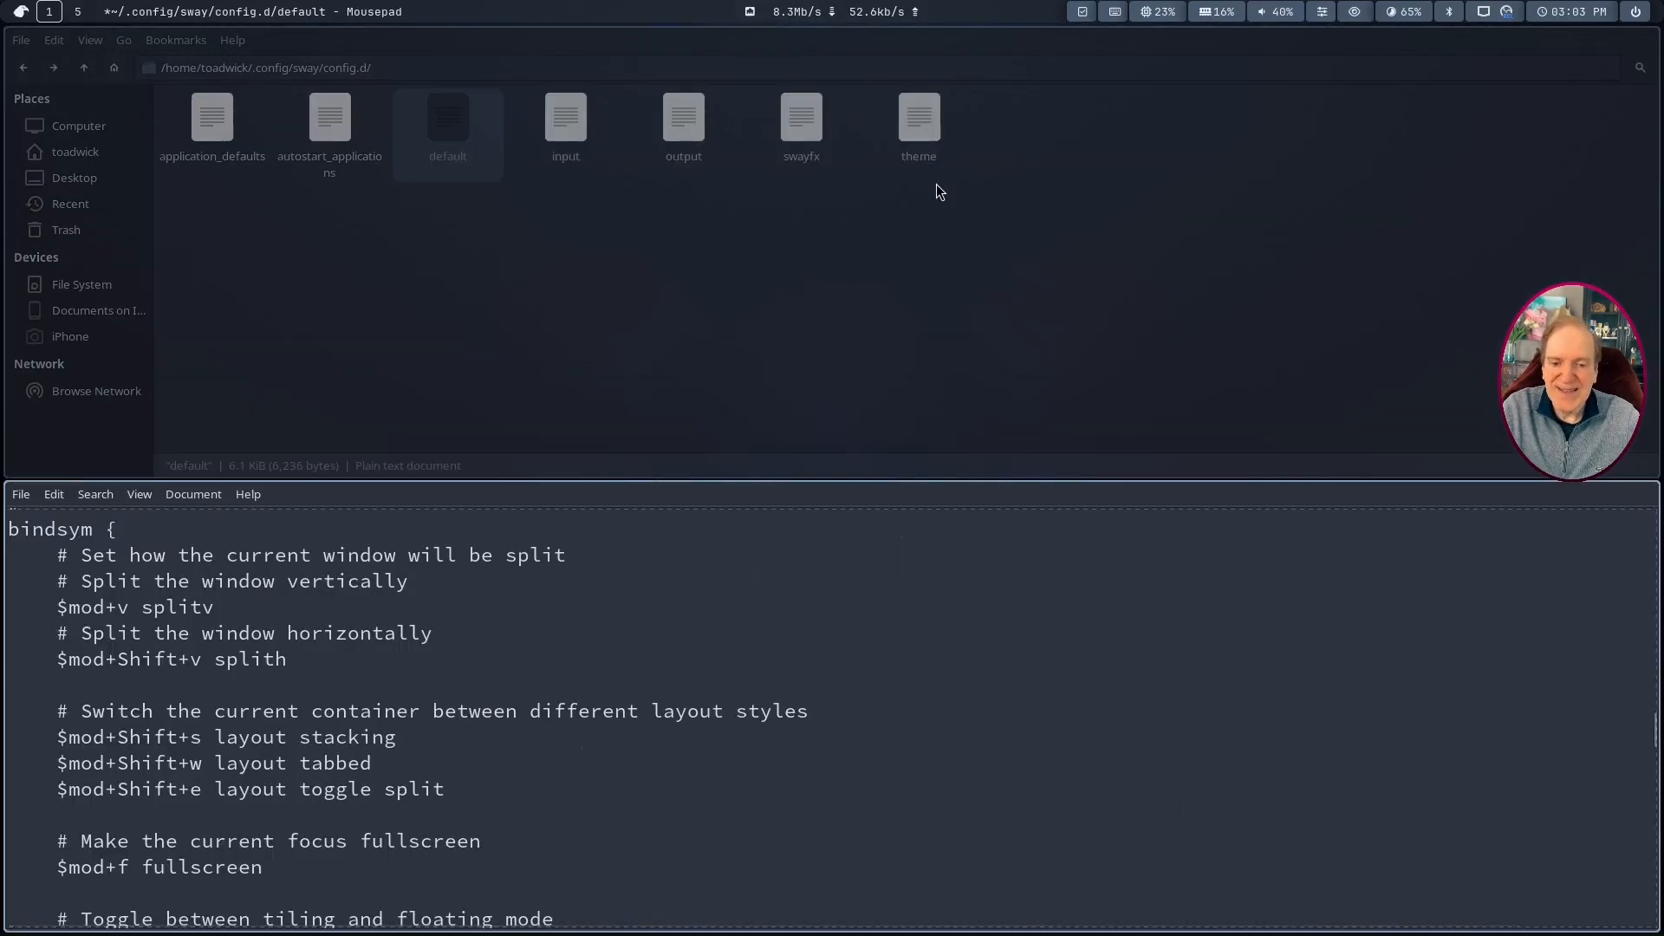
key(super+space)
key(super+space)
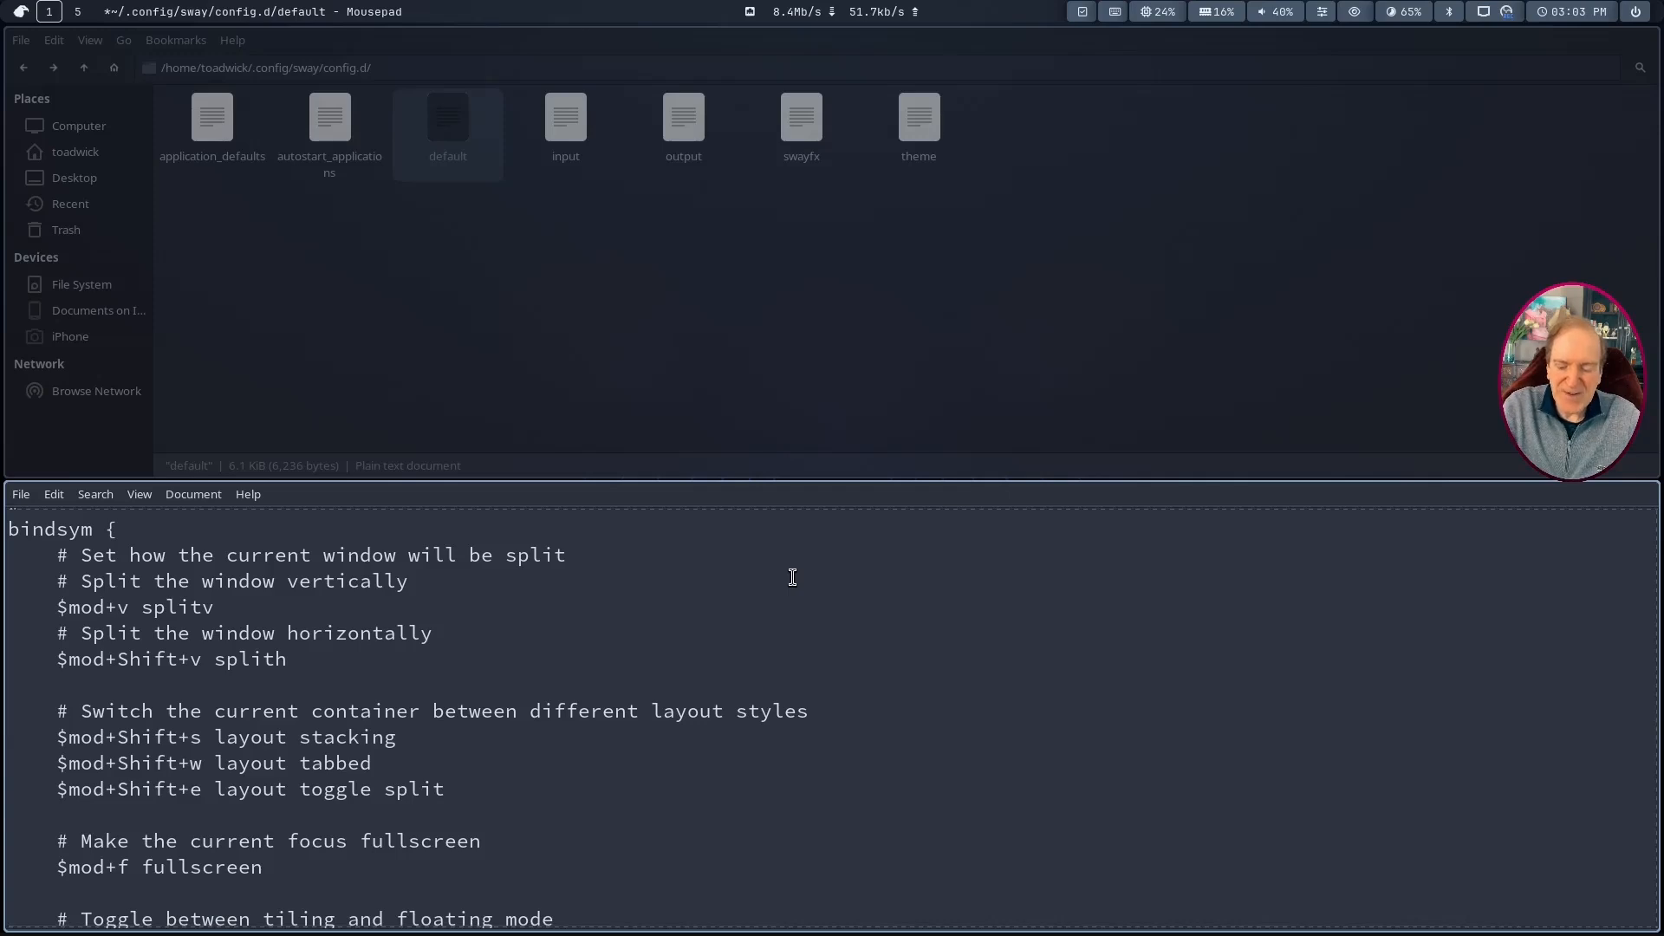
key(super+shift+e)
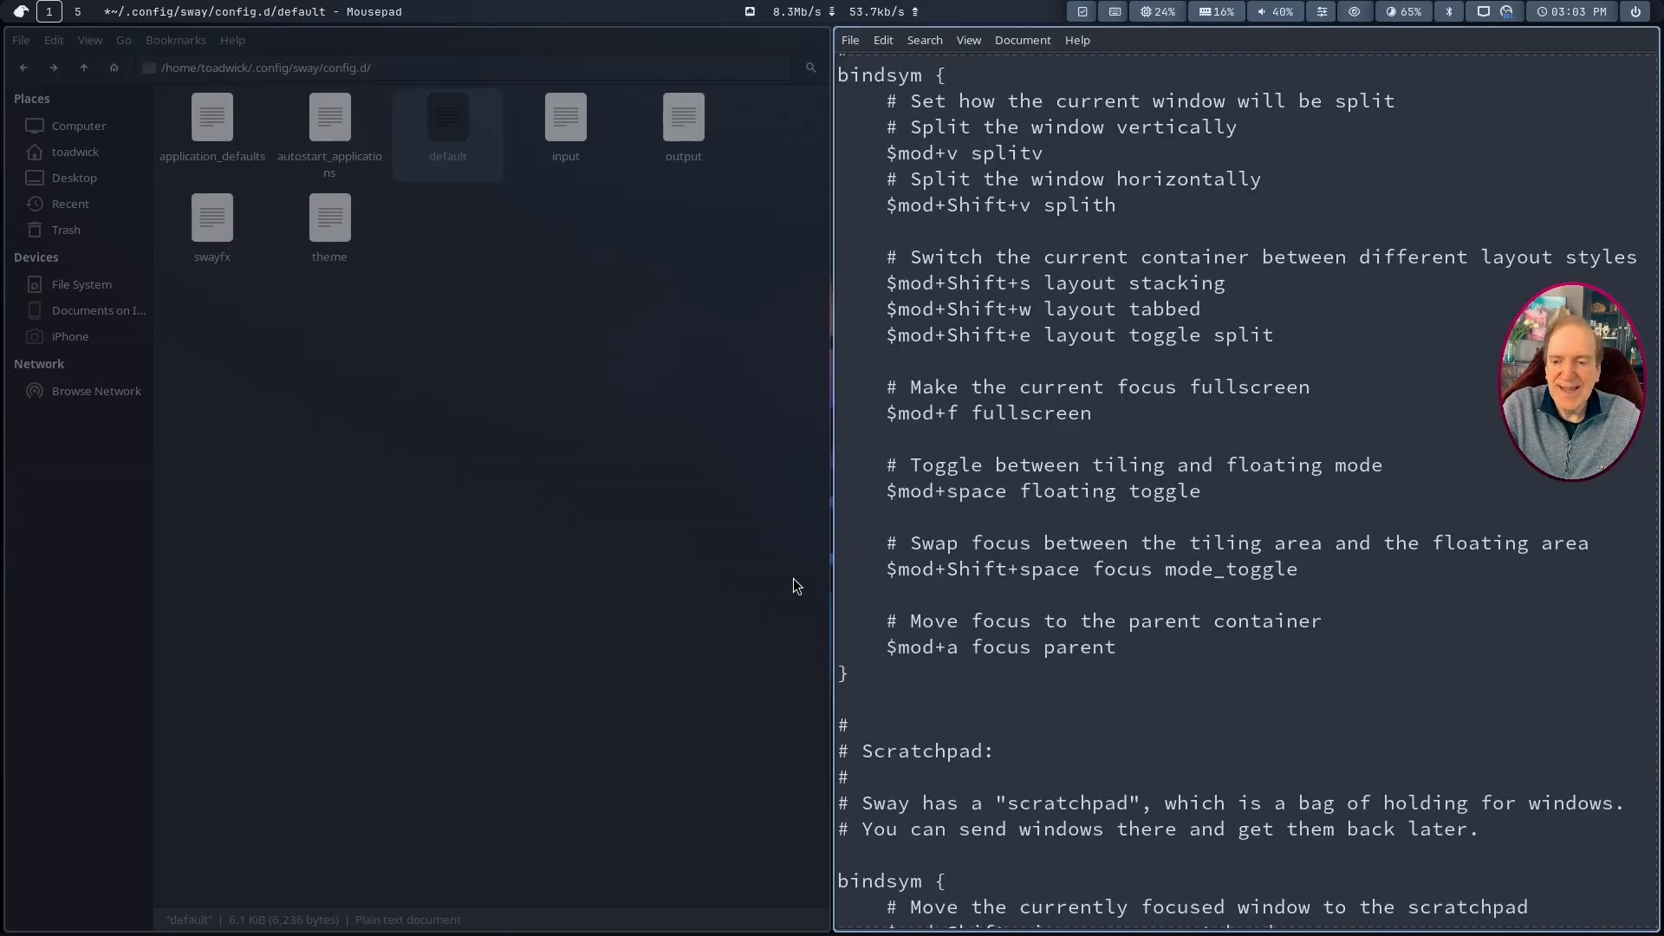
Step: Scroll the config down and drag the divider right to narrow the Mousepad editor
scroll(1080, 546, down, 2)
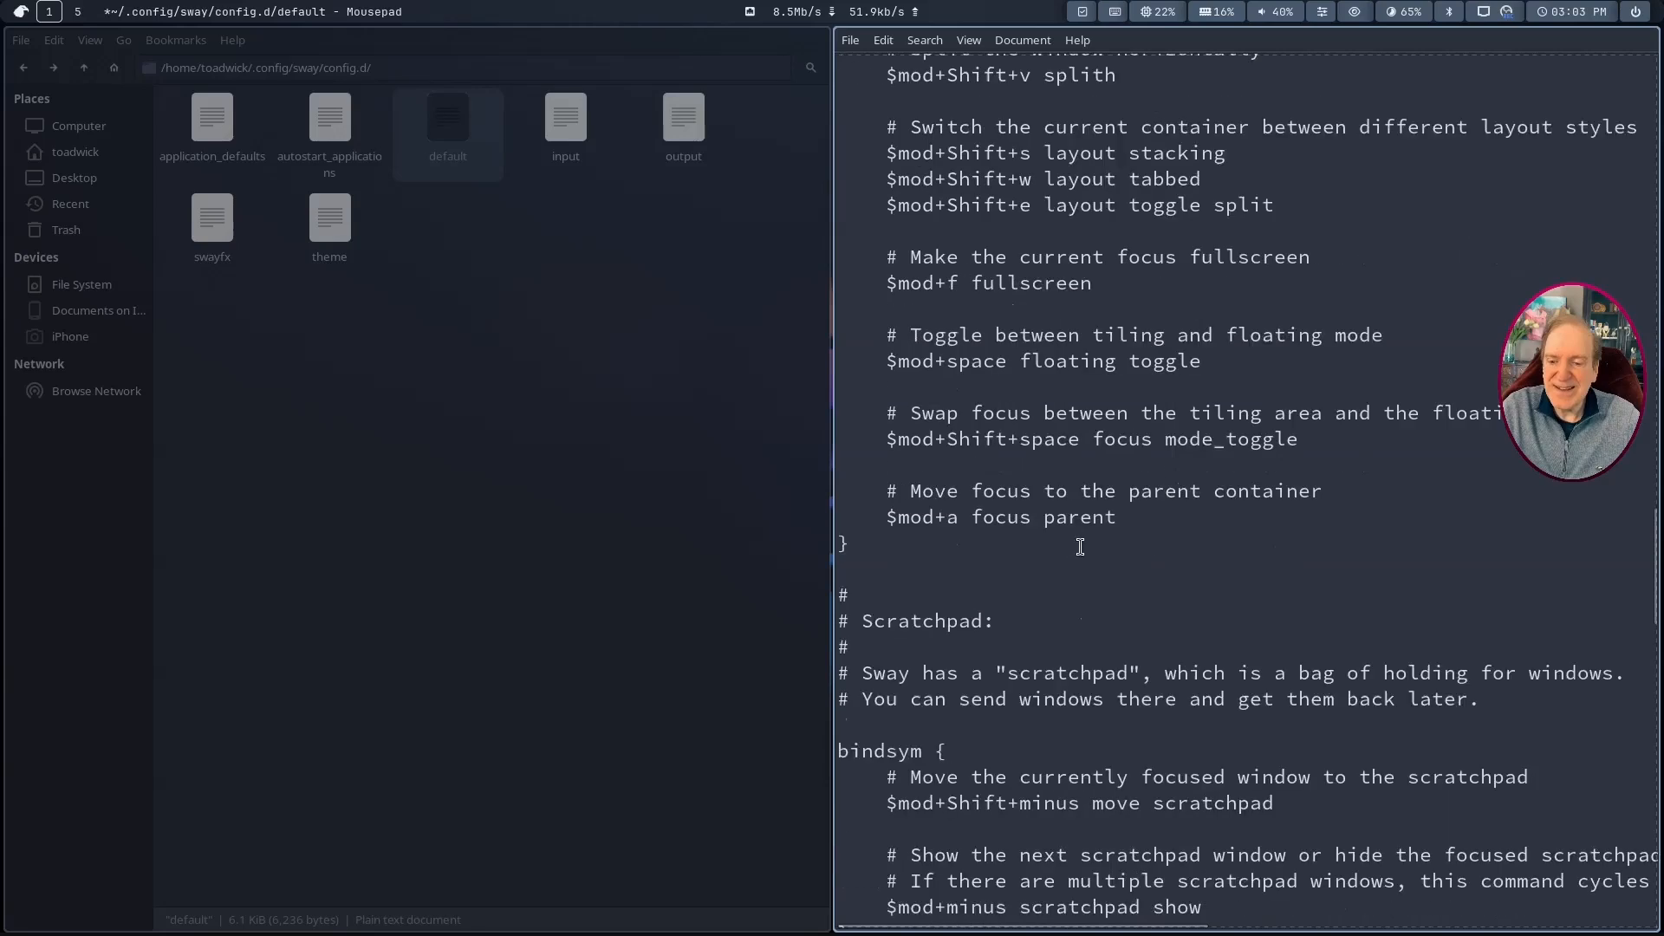
scroll(1080, 546, down, 4)
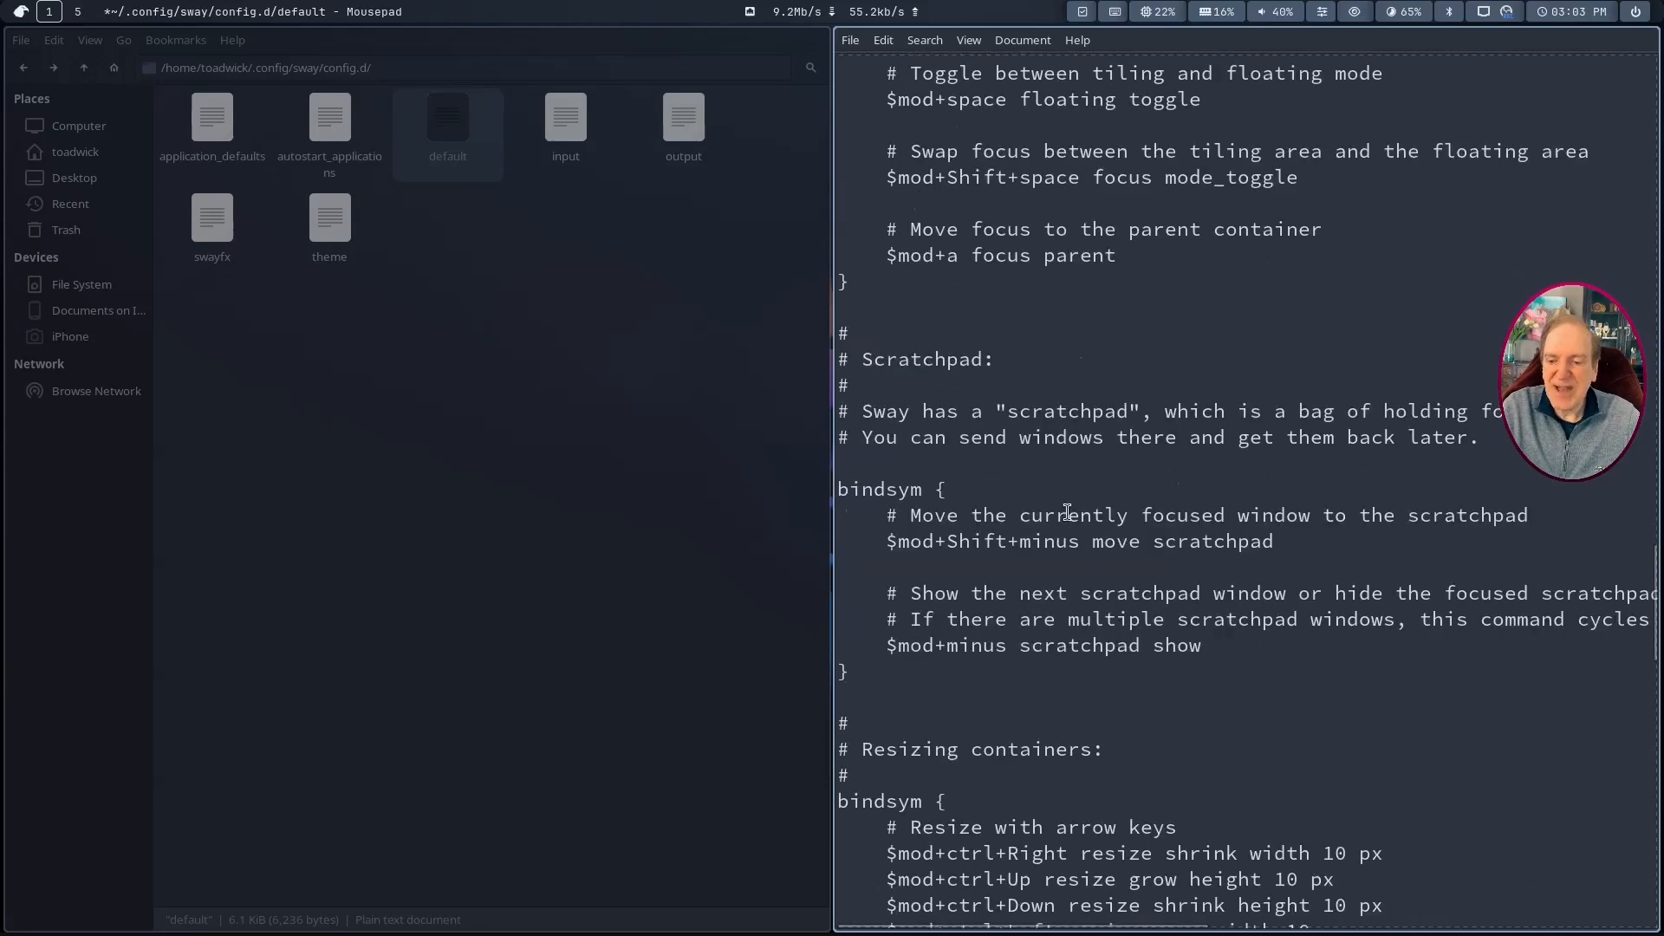
scroll(1072, 515, down, 4)
scroll(1081, 520, down, 6)
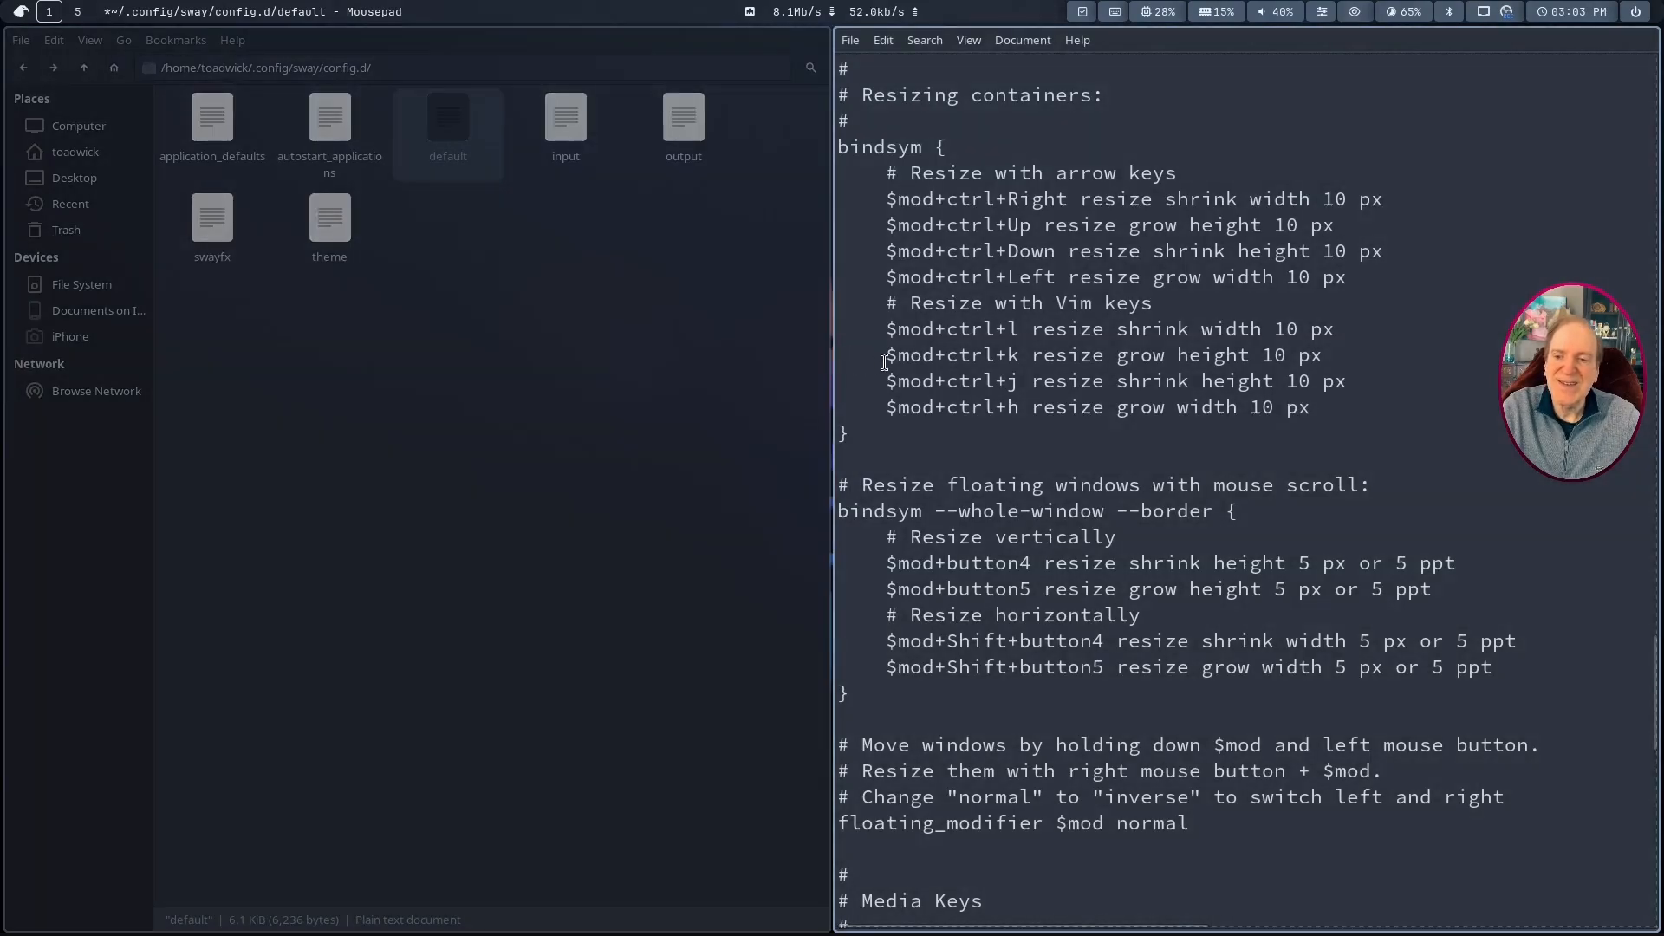
drag(834, 364, 882, 375)
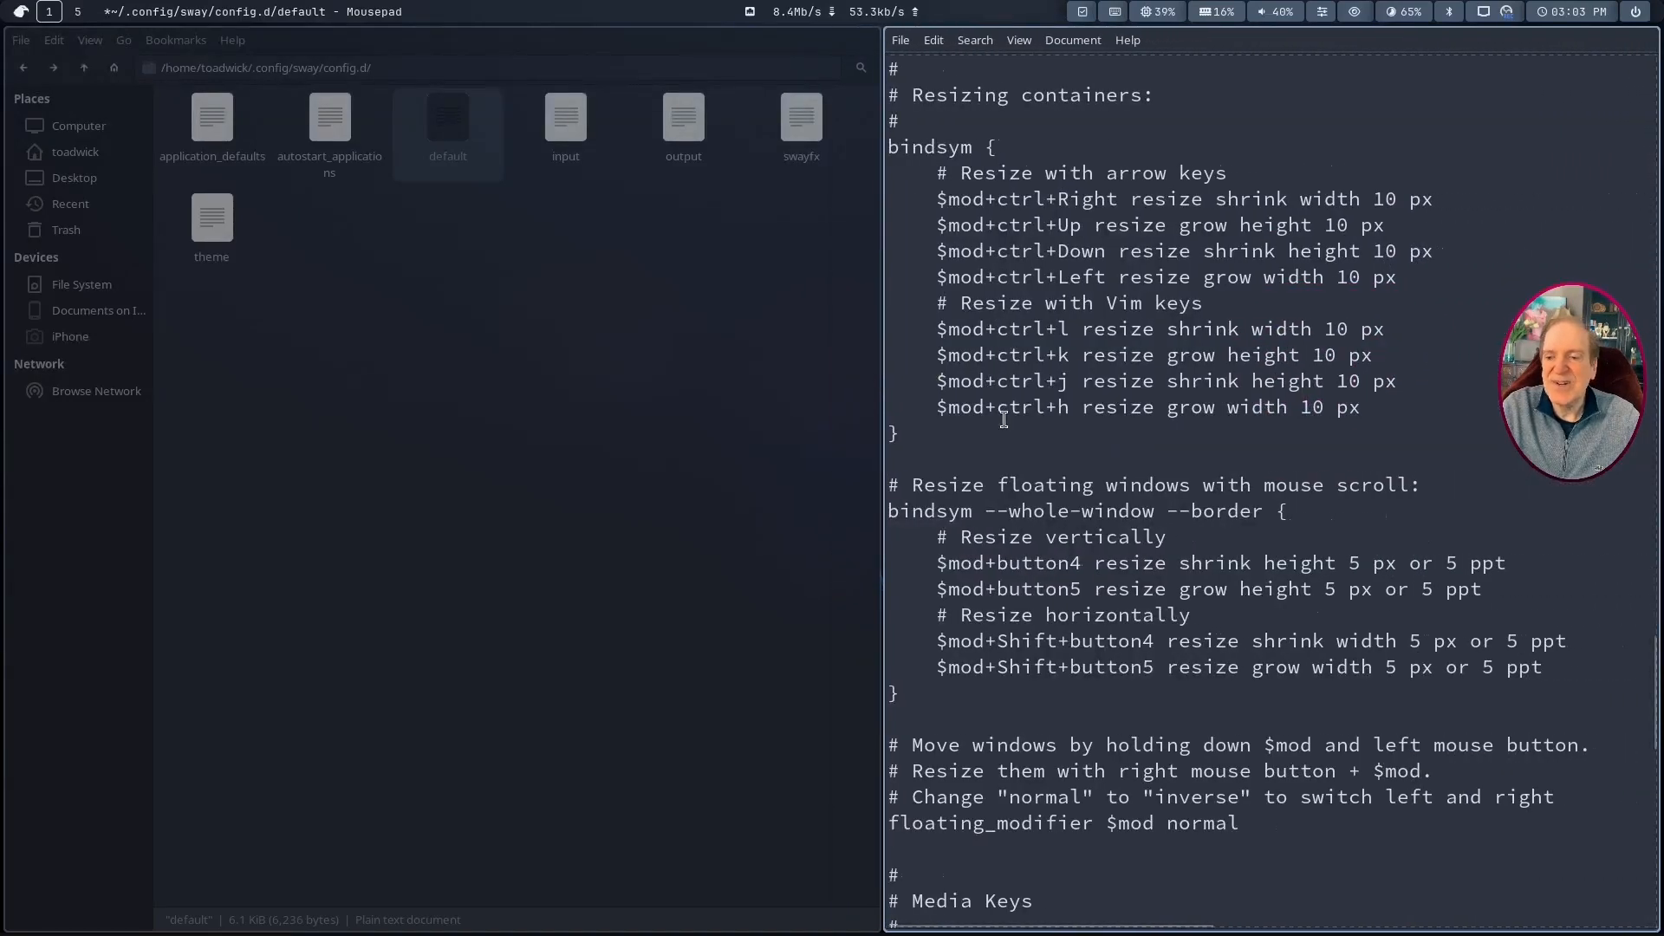
Step: Scroll to the App shortcuts block showing $mod+b bound to firedragon and click into the text
scroll(1010, 430, down, 2)
scroll(1009, 430, down, 2)
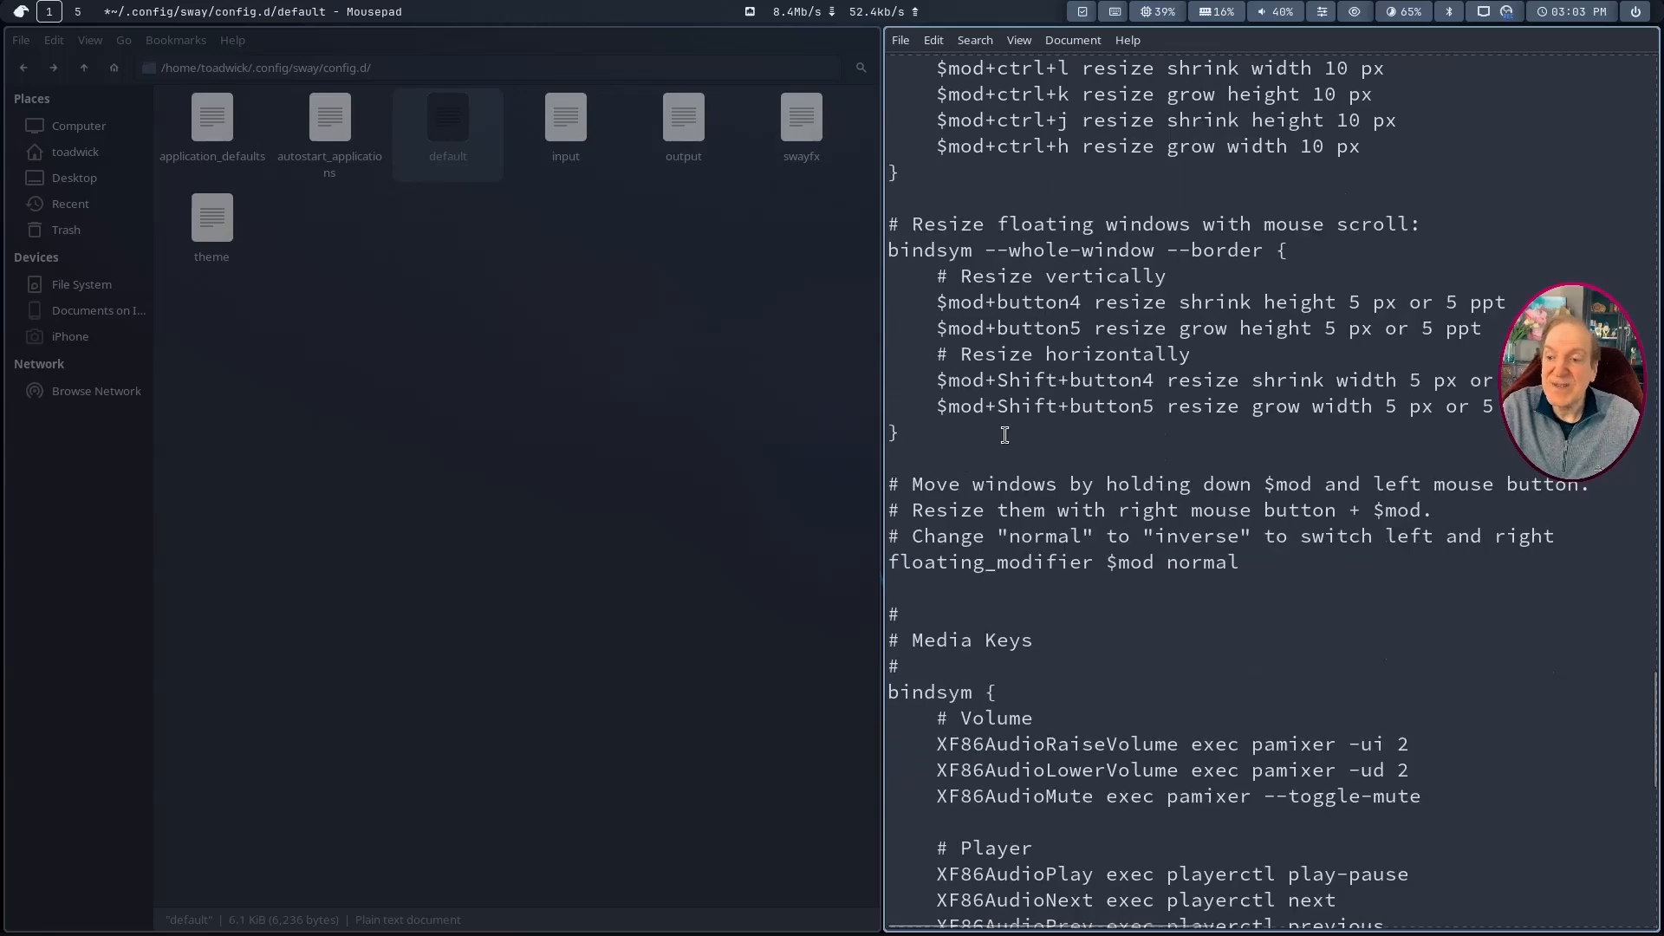
scroll(1023, 442, down, 5)
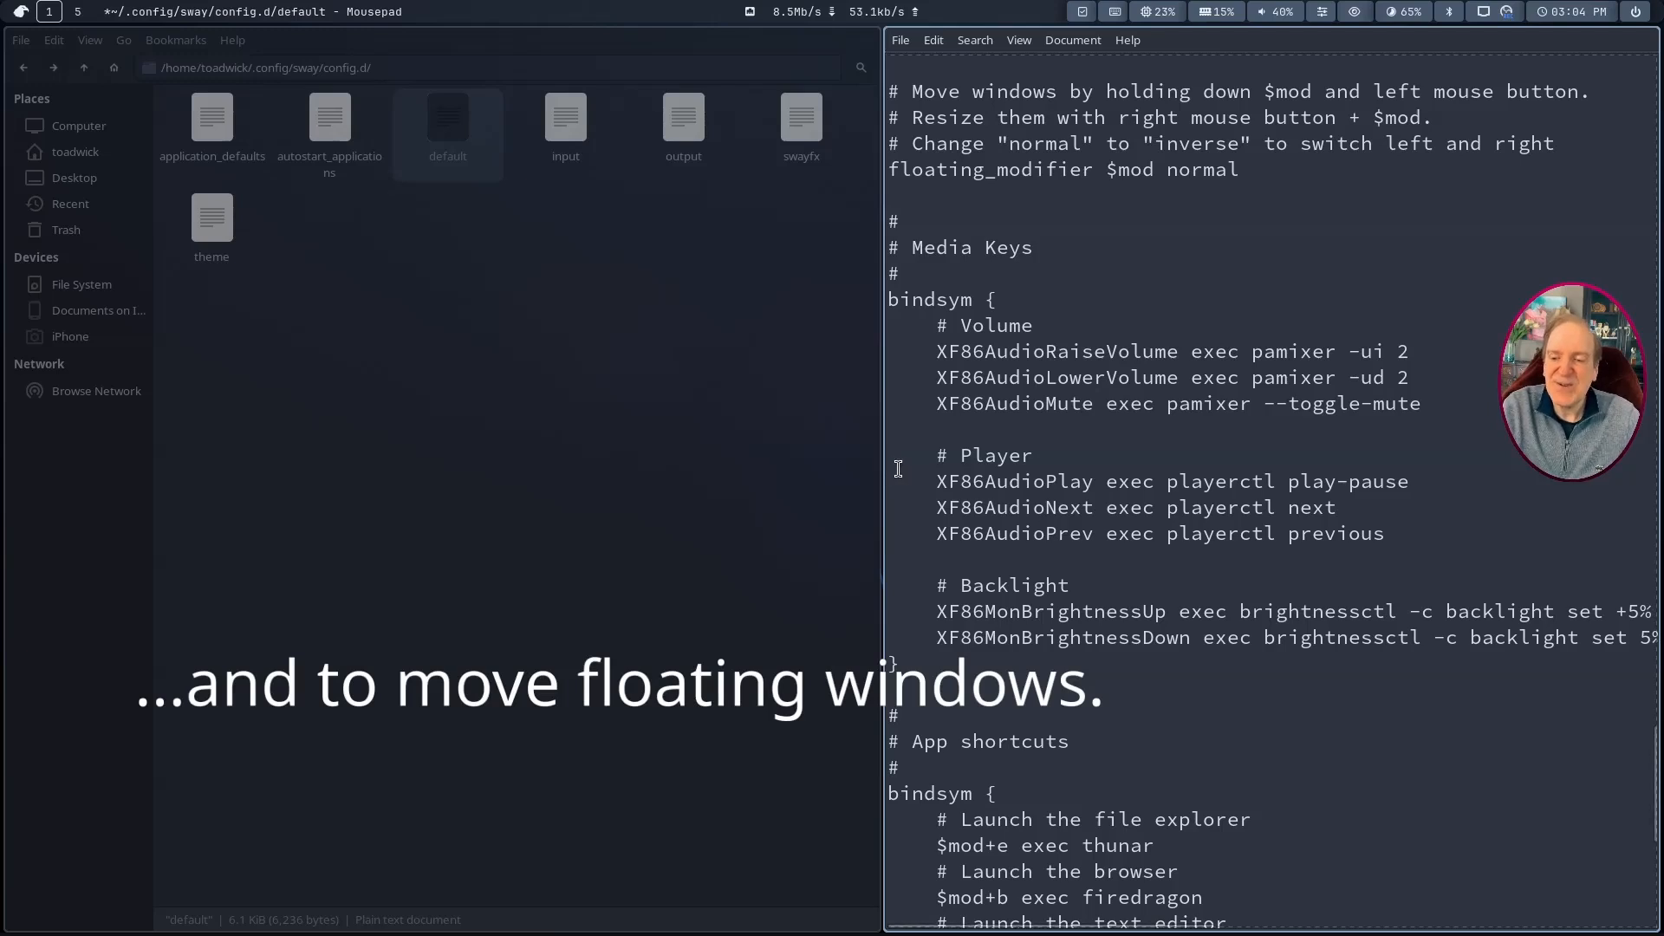
scroll(936, 466, down, 5)
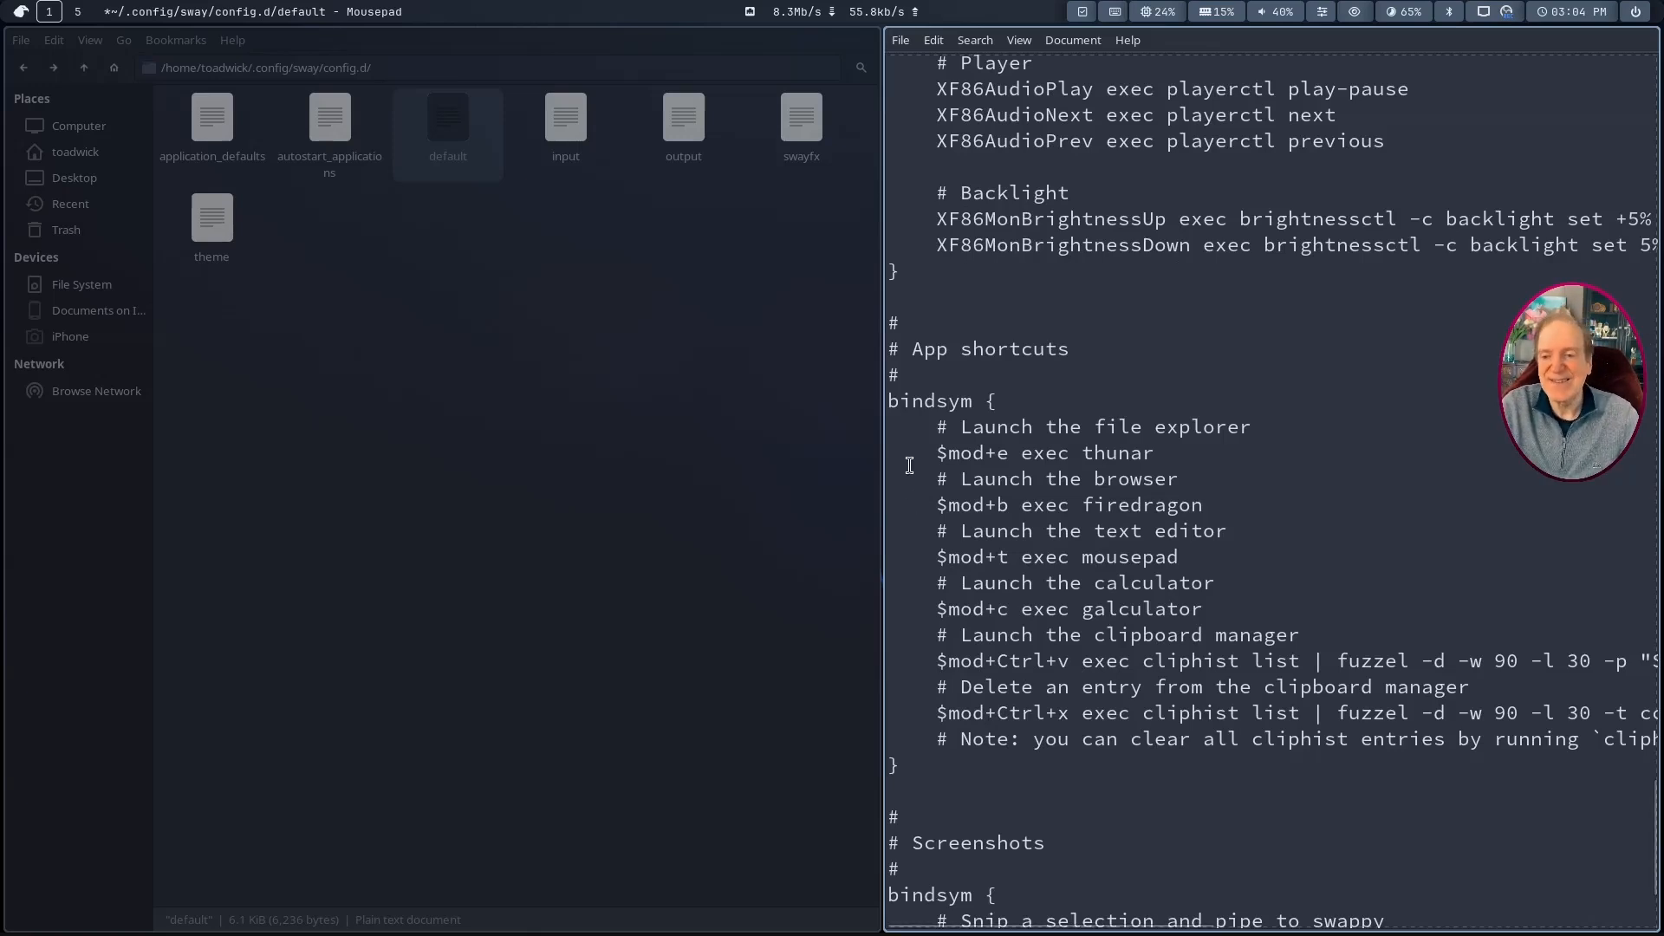
scroll(943, 483, down, 2)
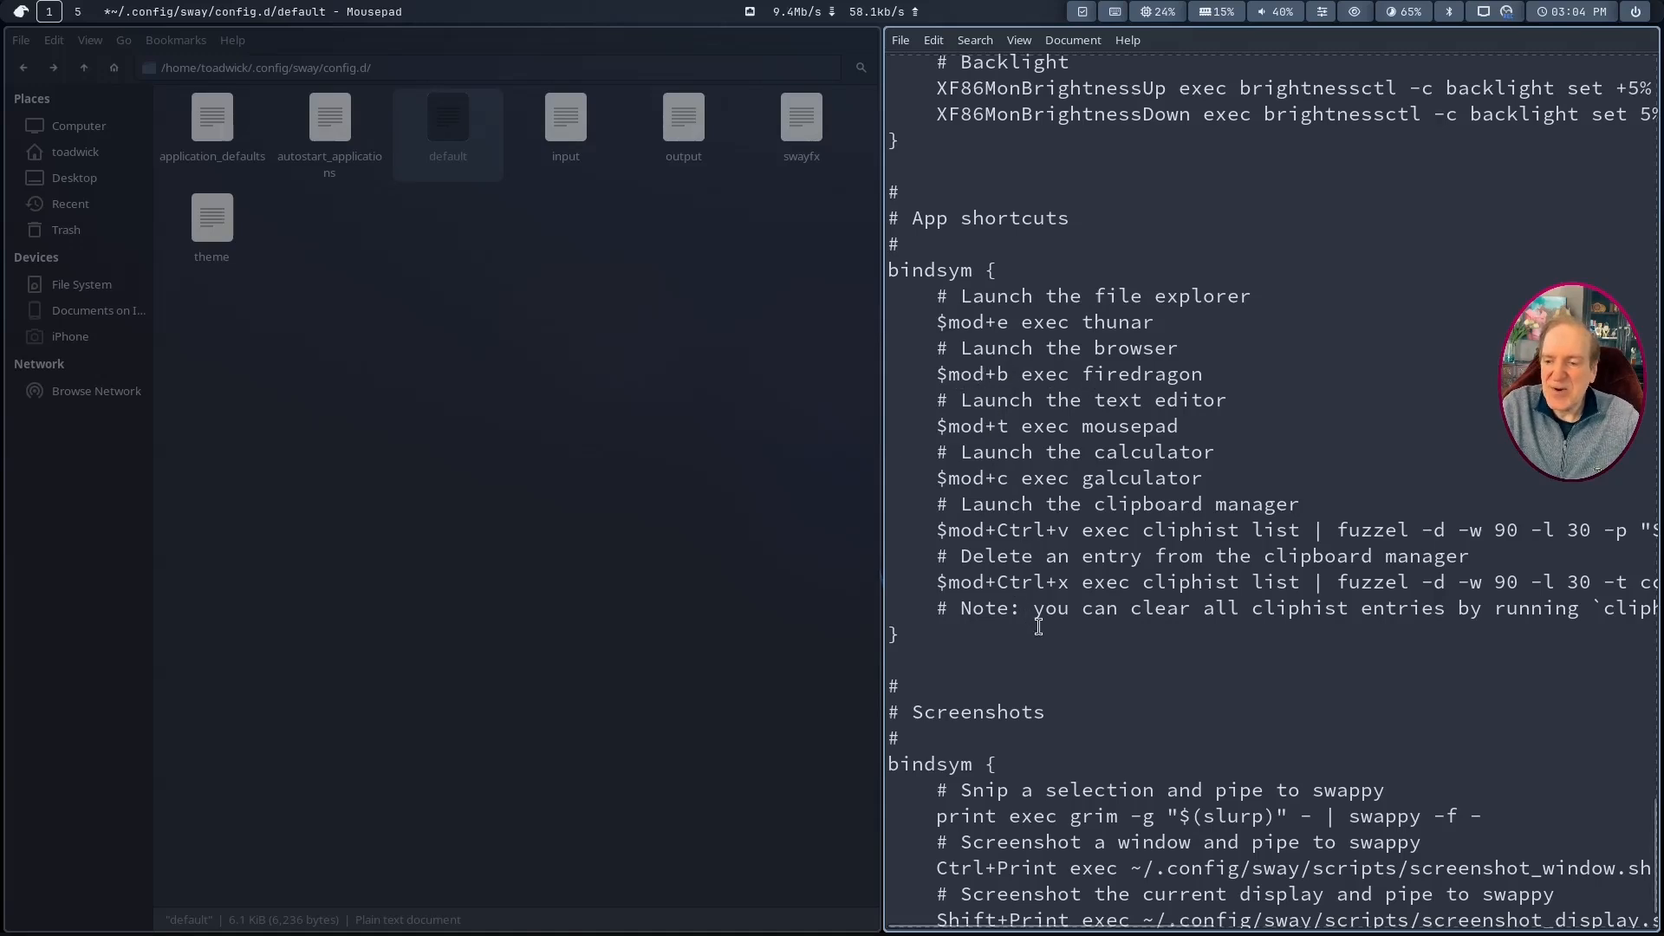
scroll(1051, 630, down, 1)
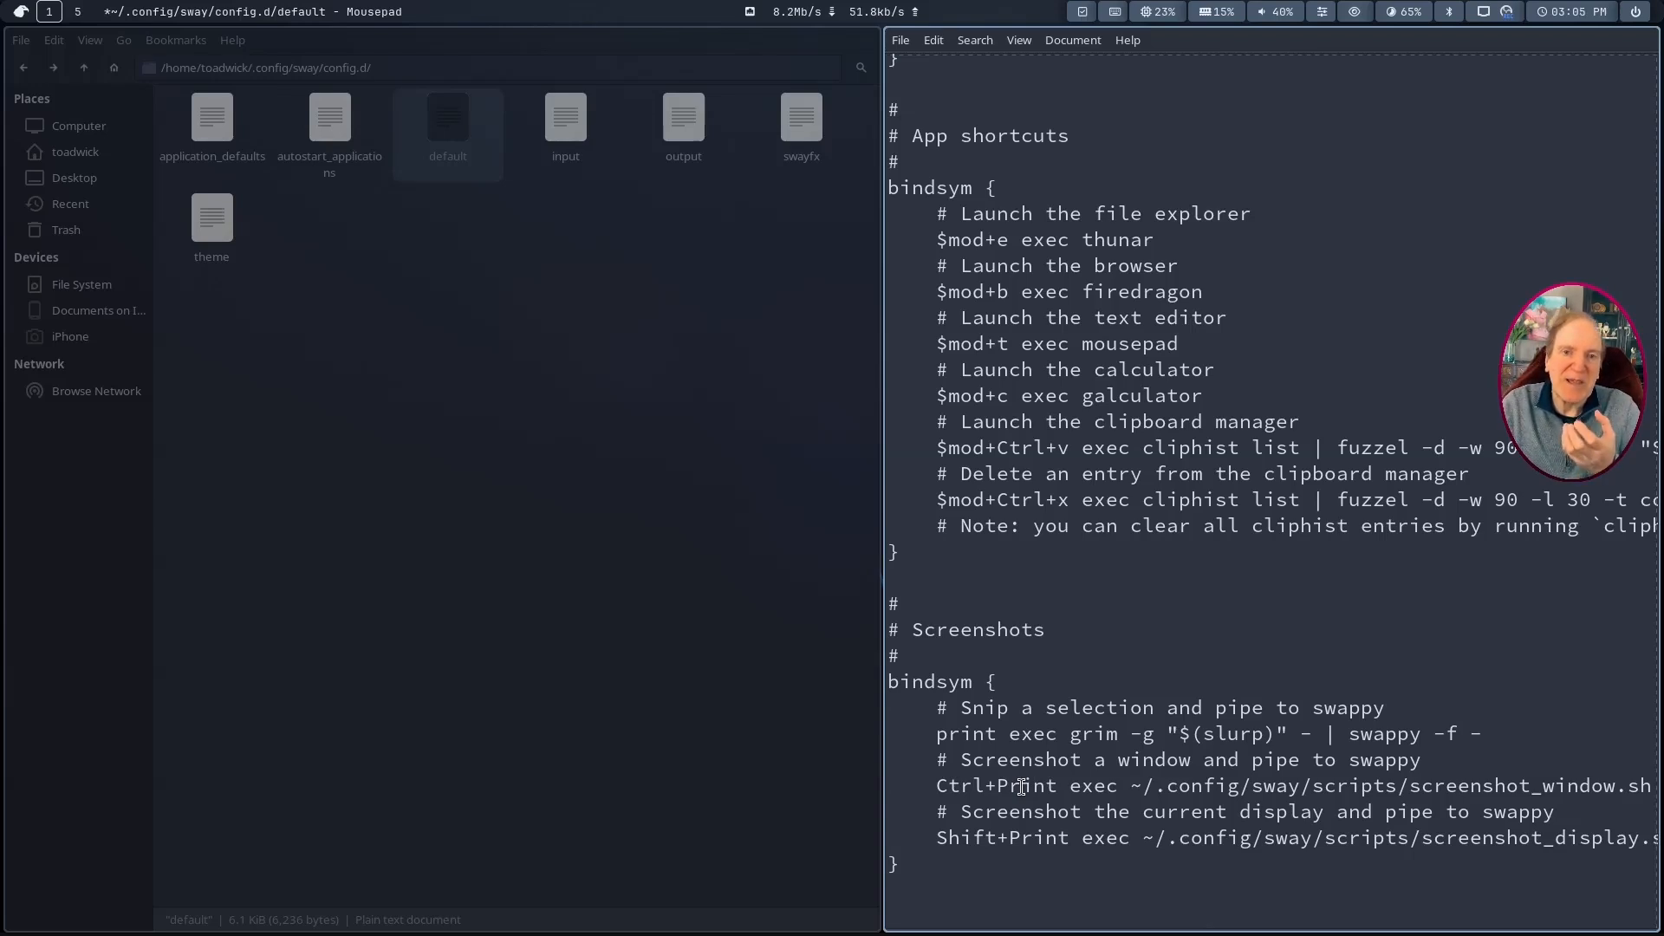
scroll(1023, 786, up, 3)
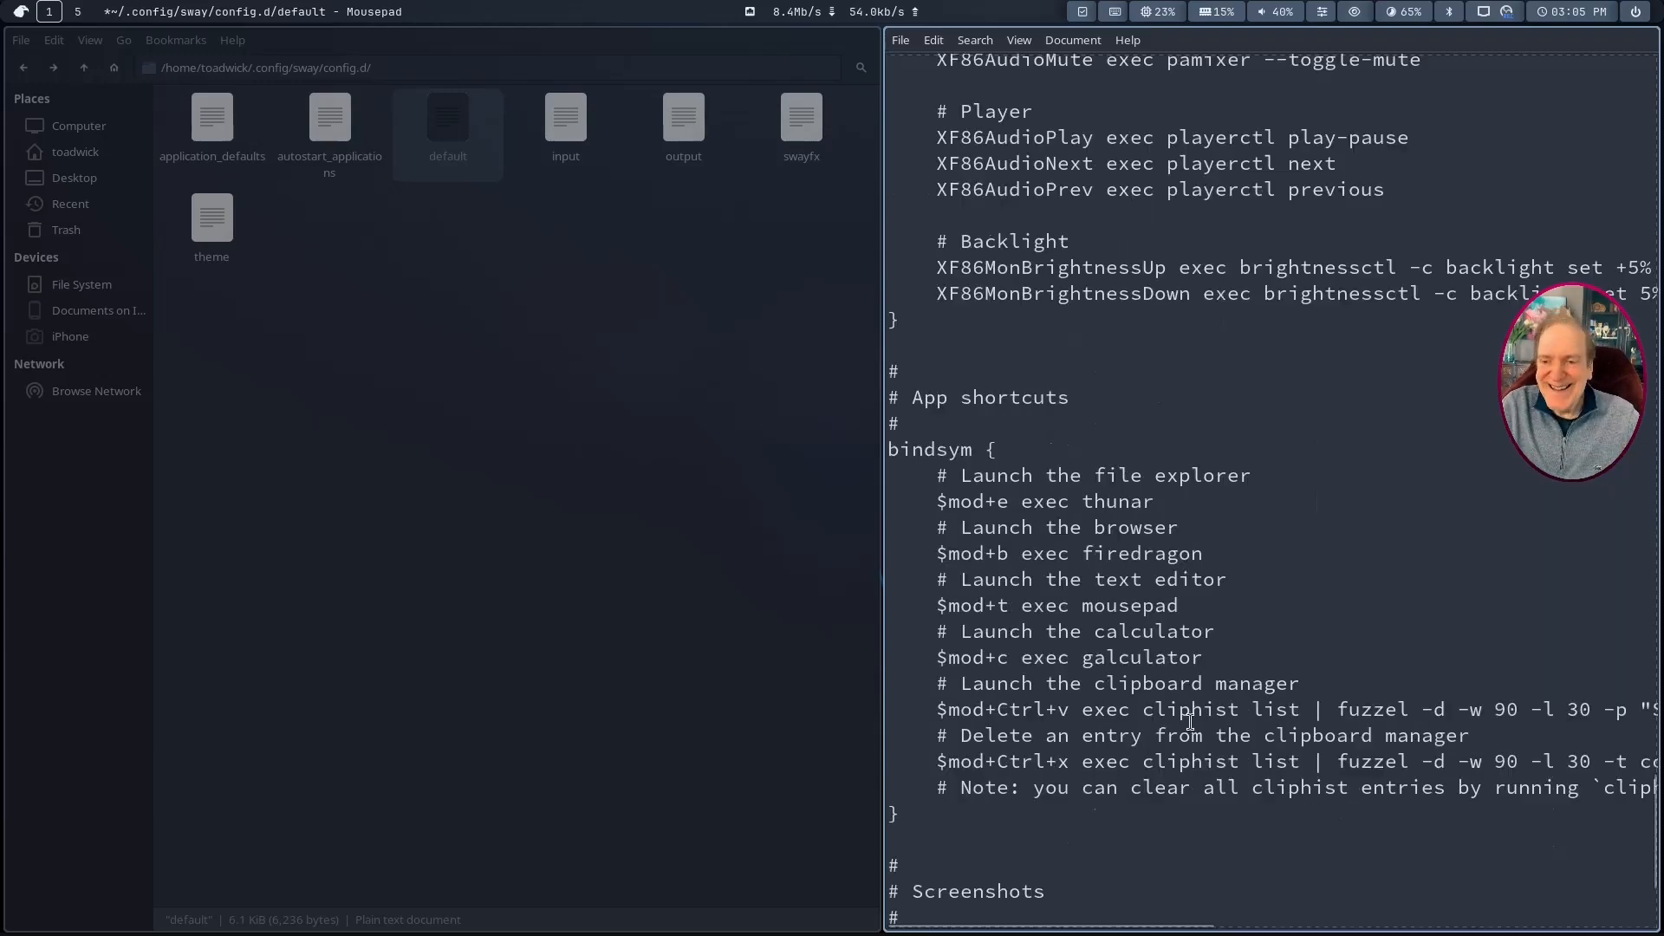
scroll(1045, 514, down, 3)
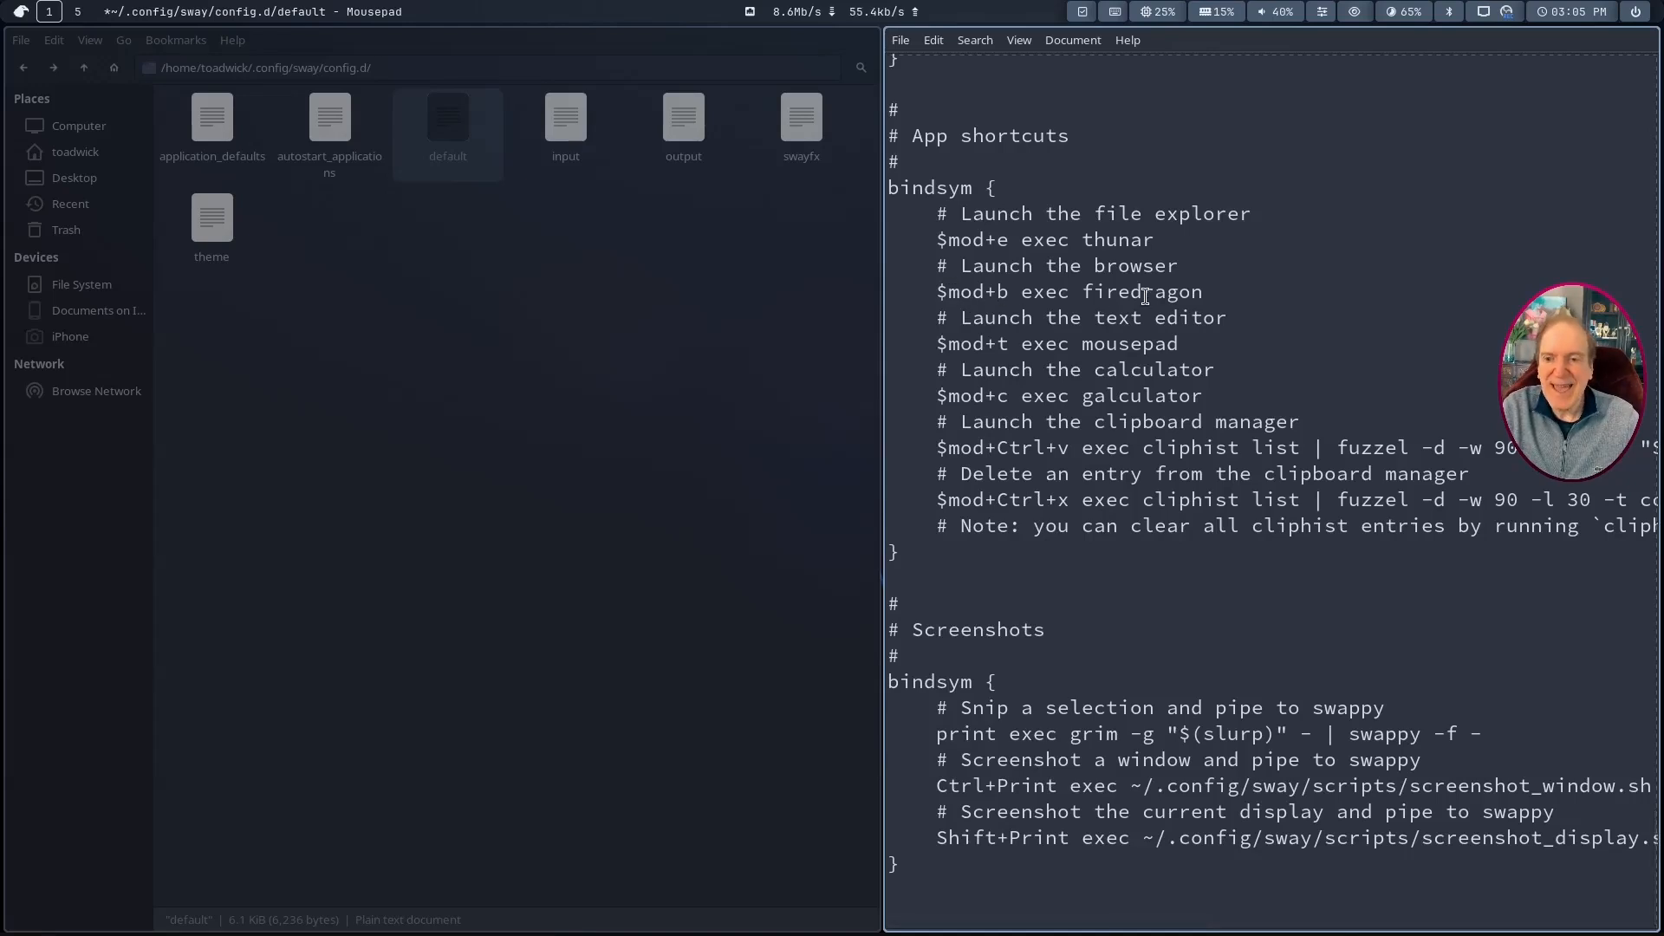
click(1118, 317)
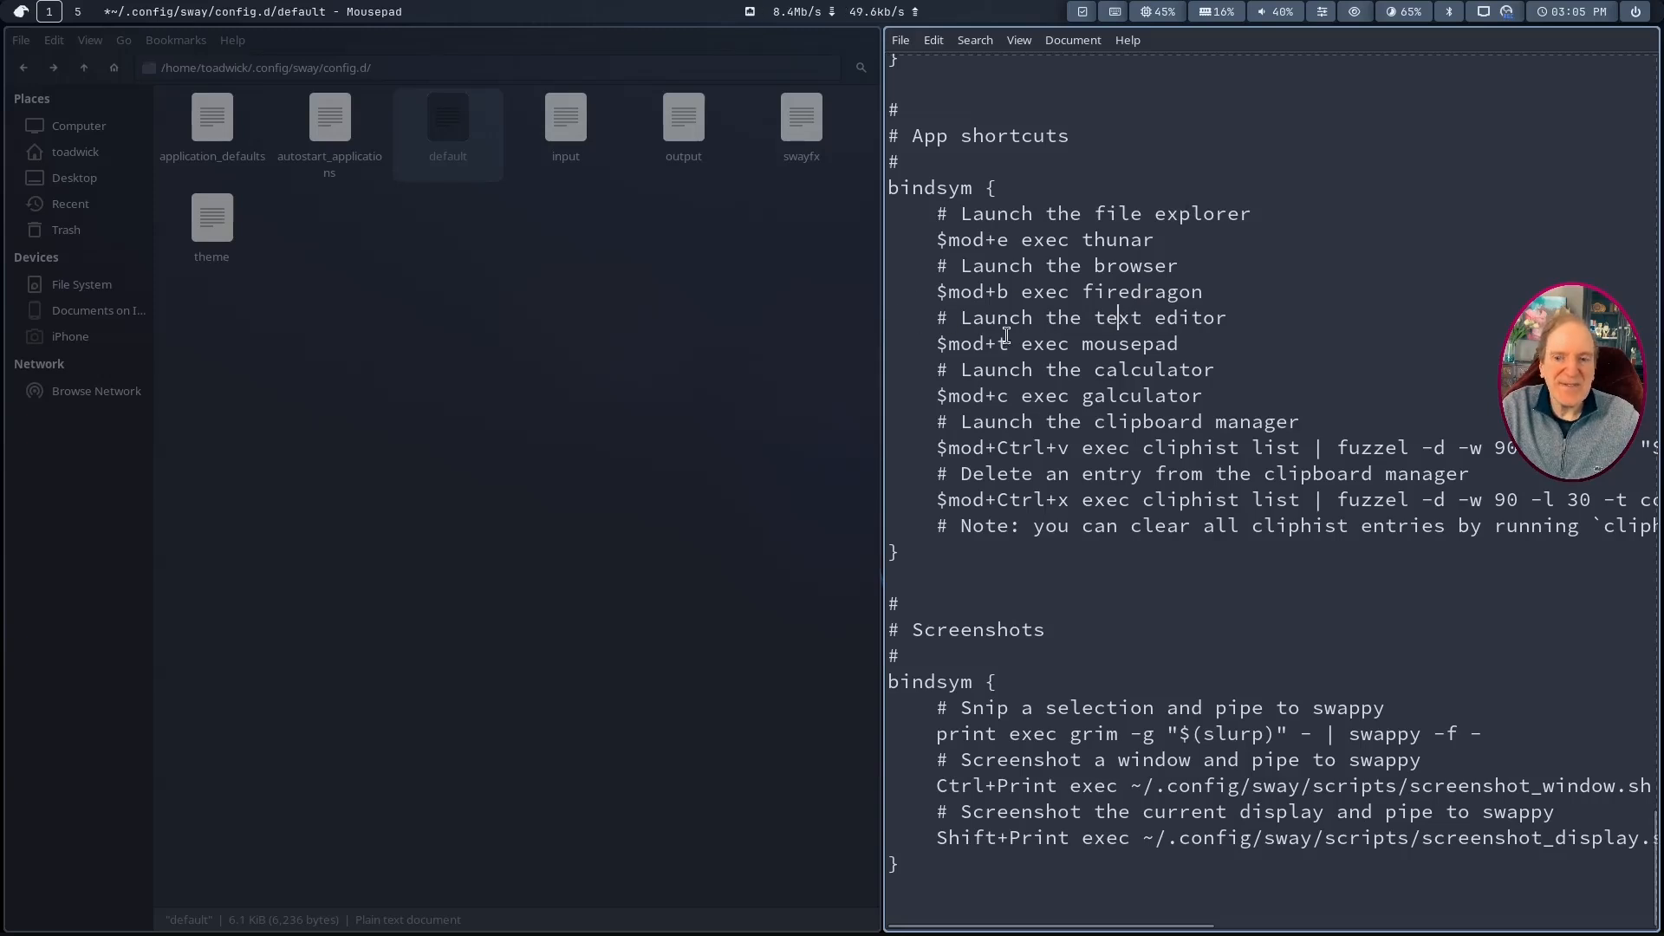
Step: Test $mod+b to launch FireDragon, close it with both tabs, and refocus the config
key(super+b)
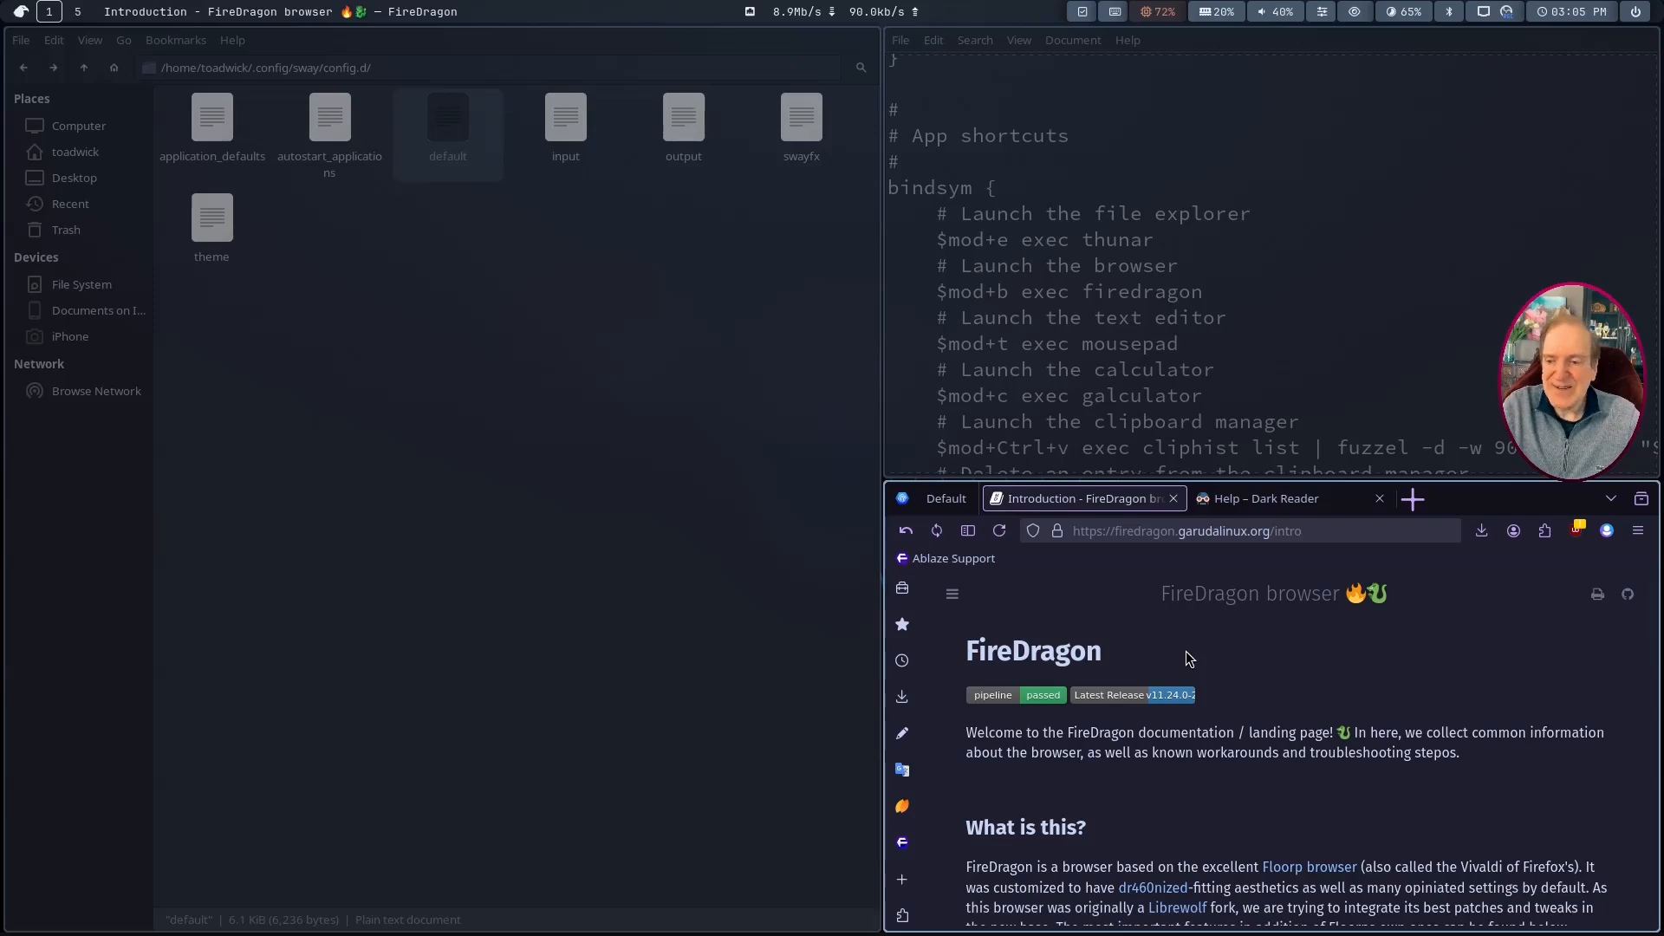
key(super+q)
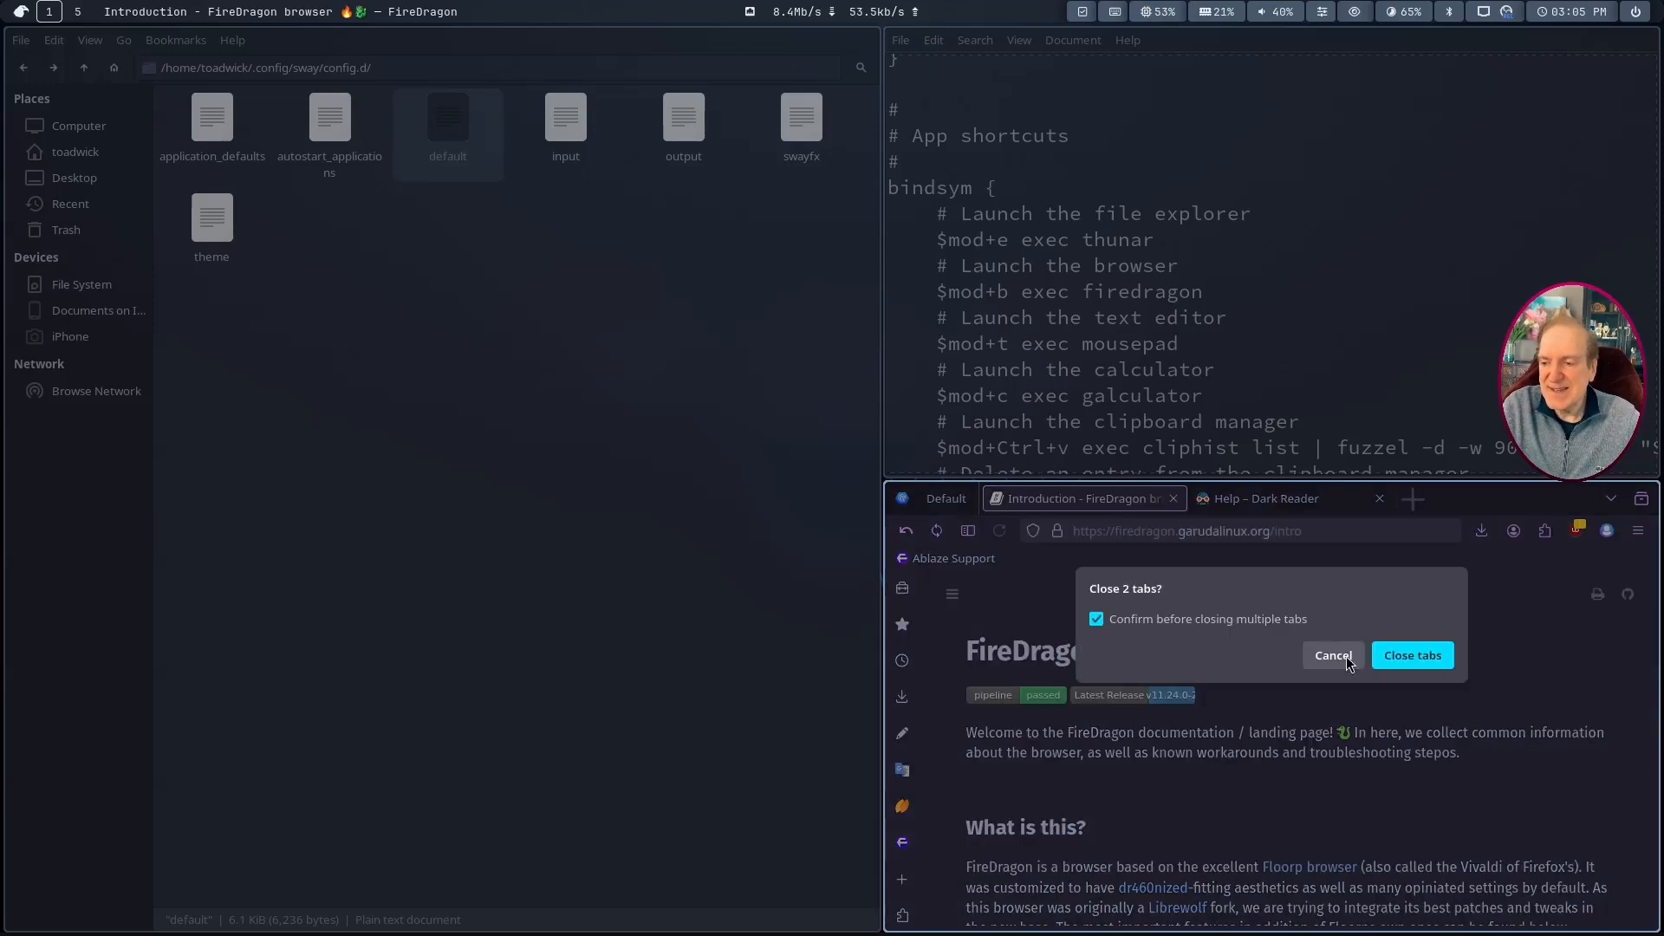
click(1422, 658)
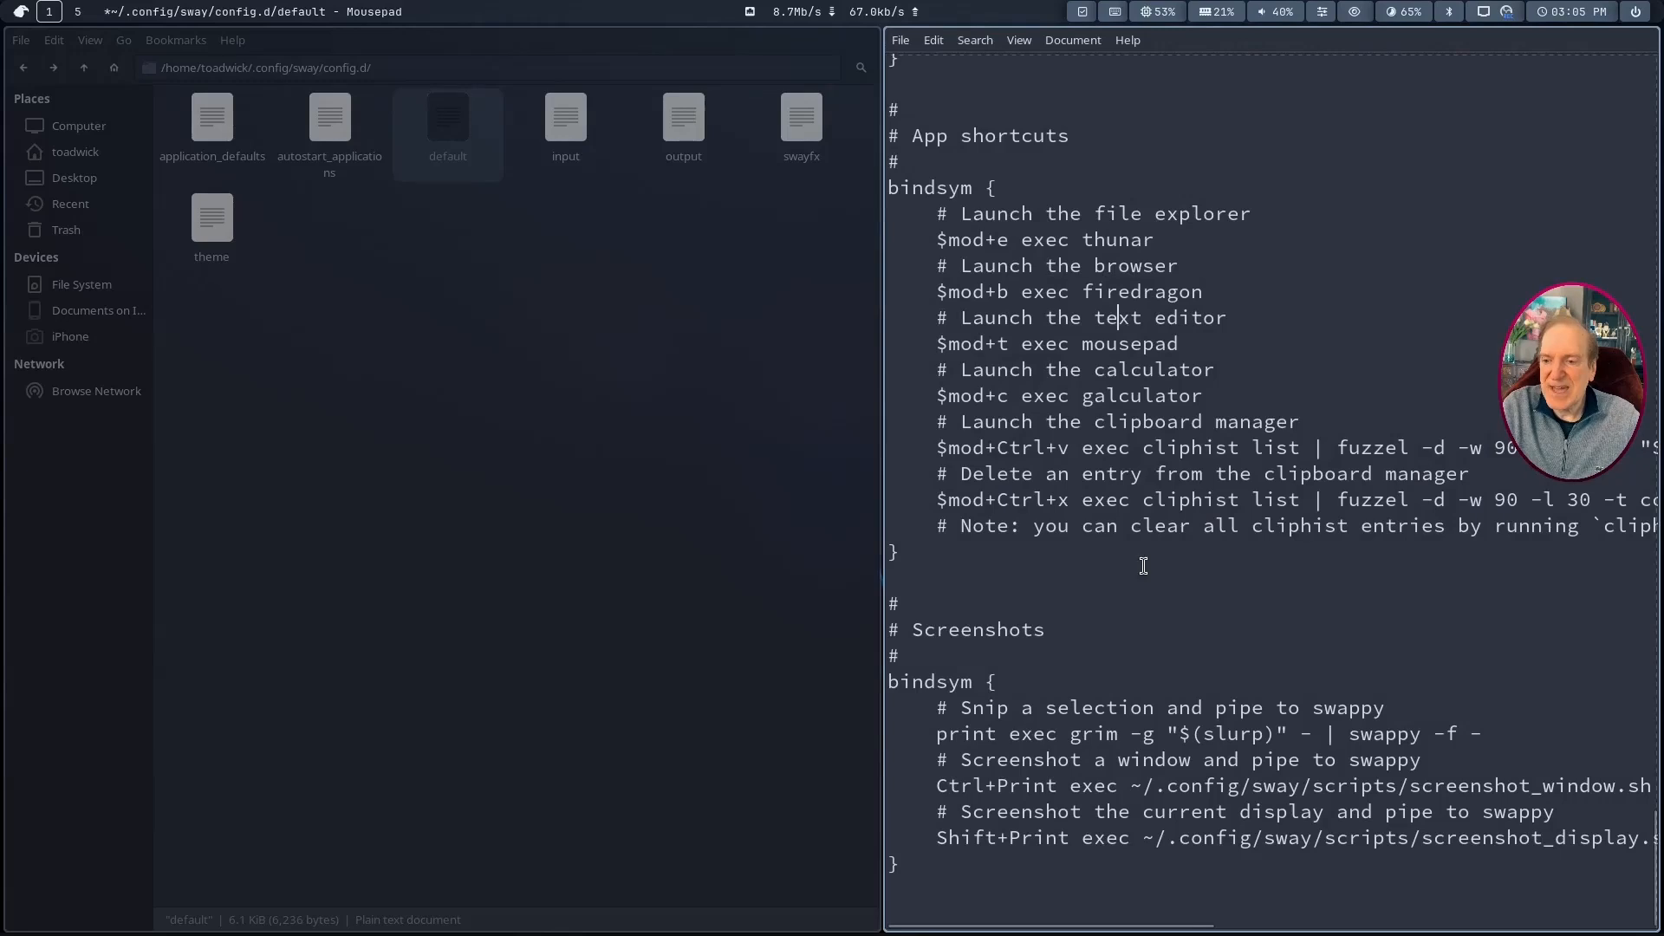
click(1117, 319)
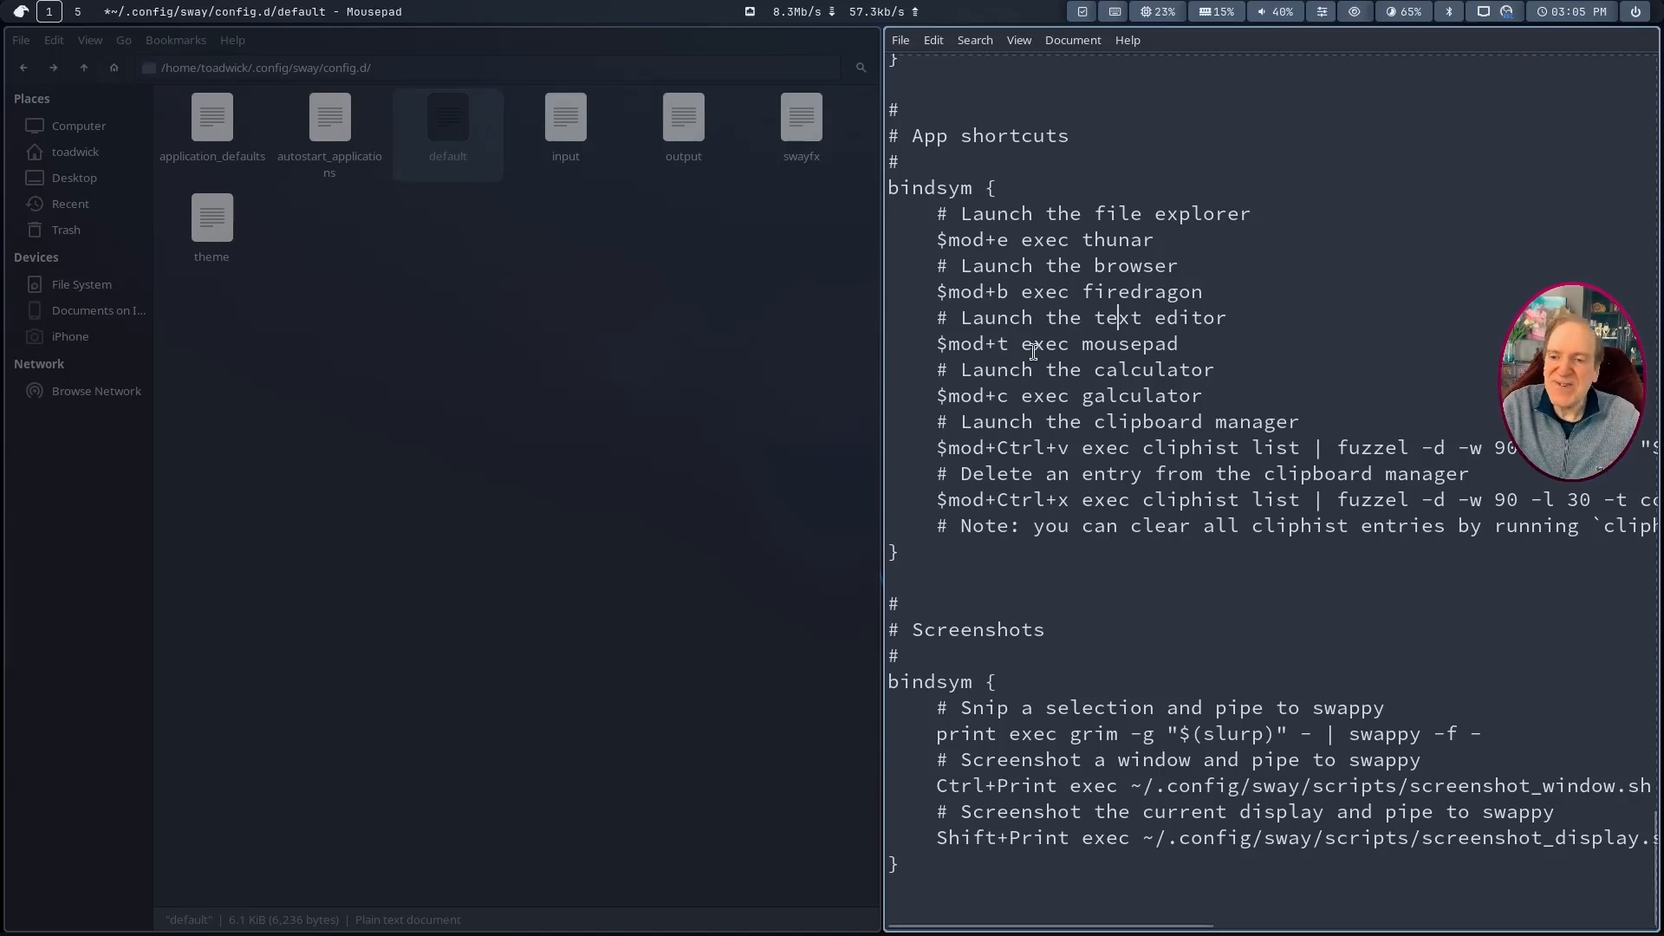
Step: Insert 'workspace 2;' right after $mod+b on the firedragon launch line
scroll(1014, 333, up, 1)
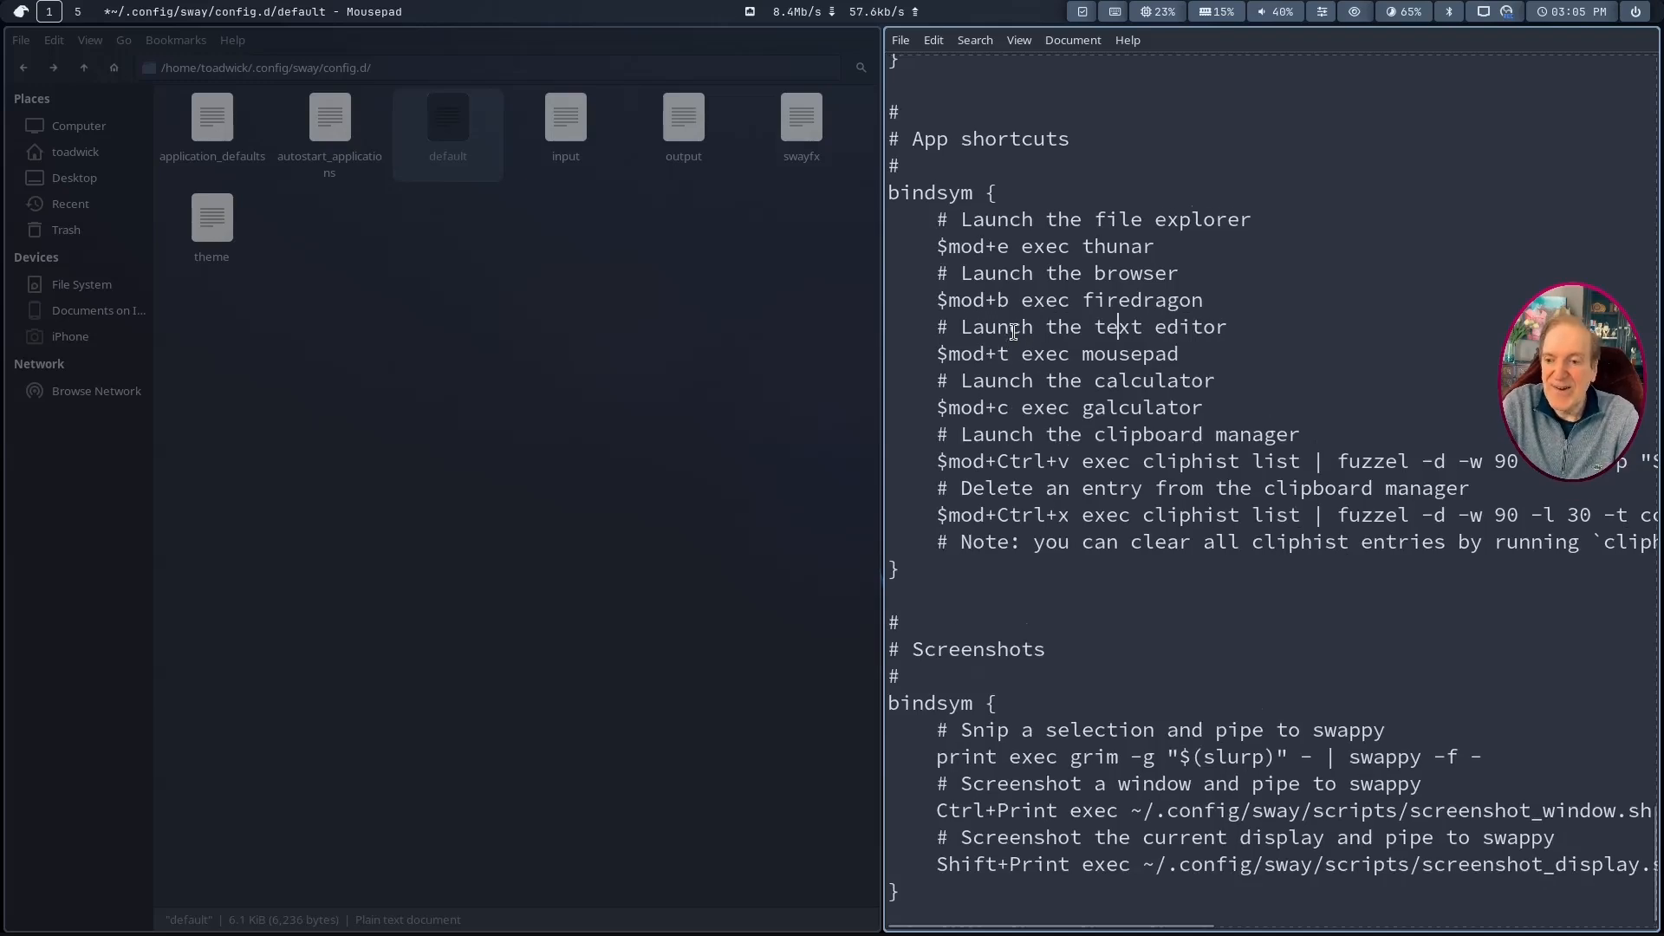
scroll(1015, 332, up, 2)
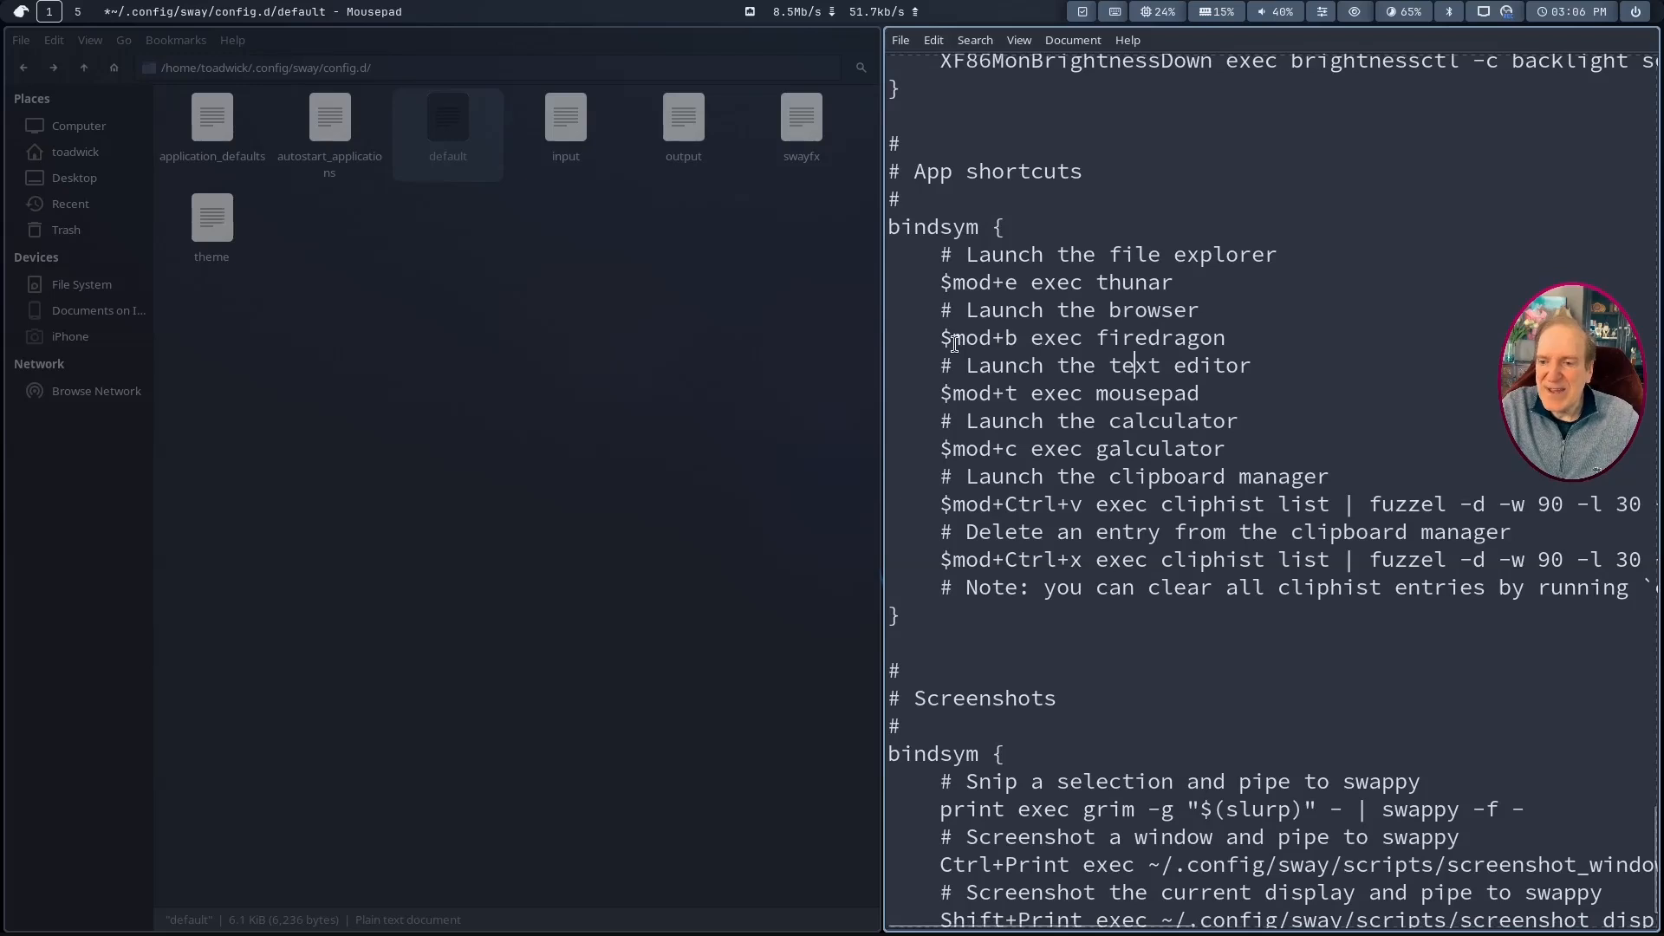
click(1019, 338)
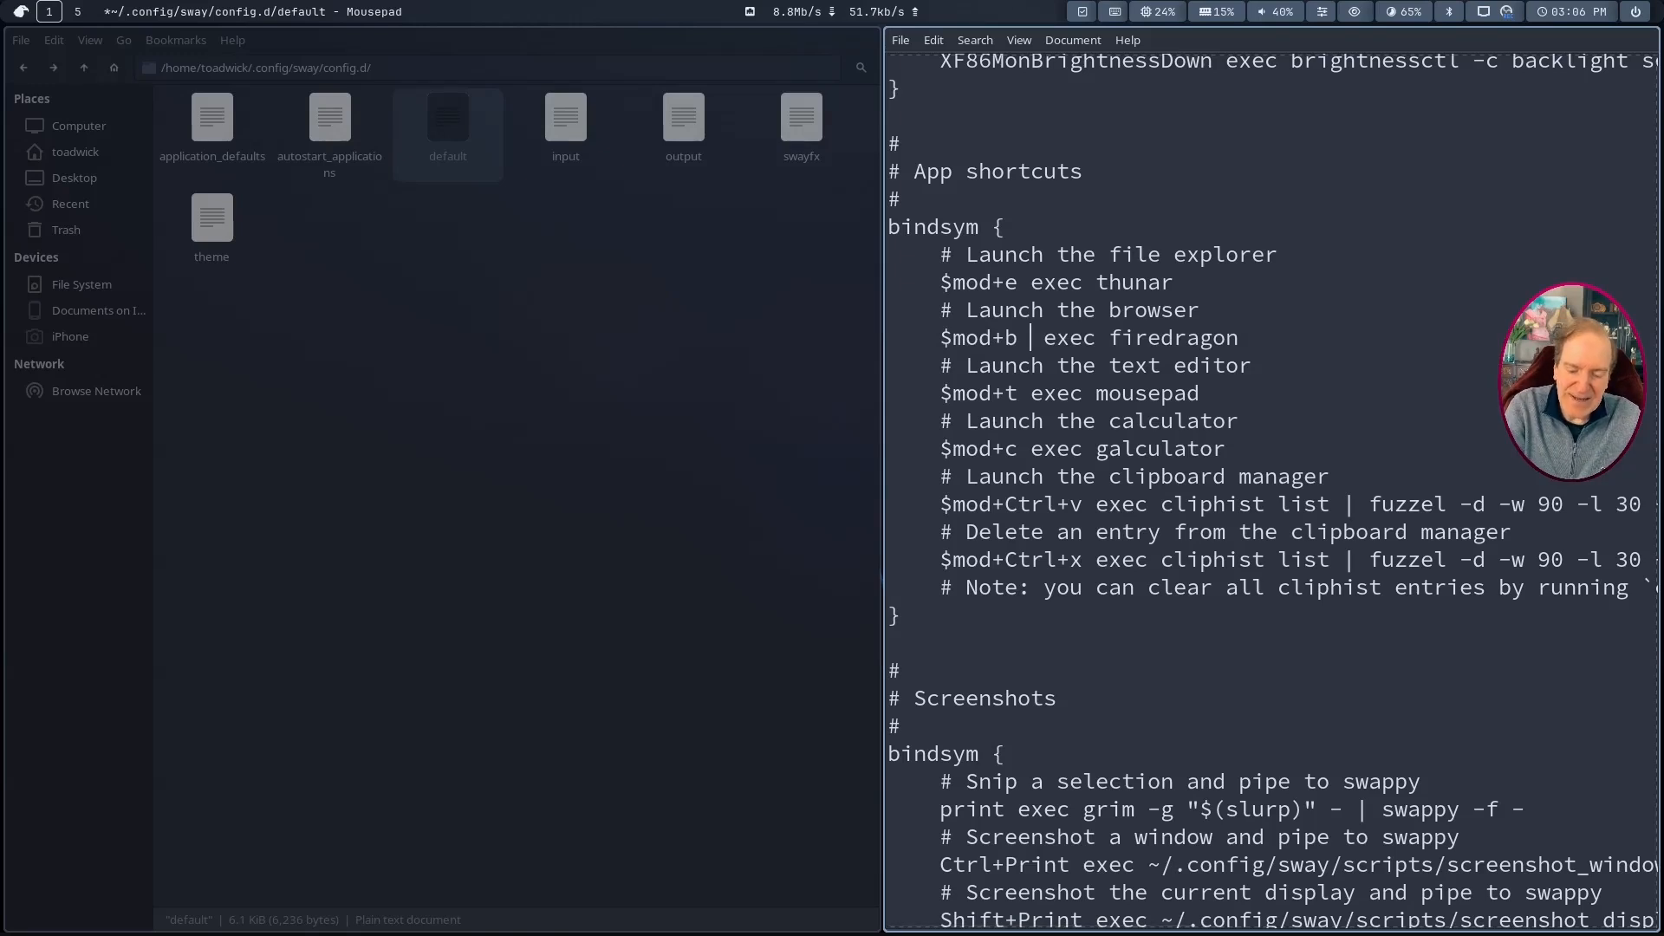
text(workspace)
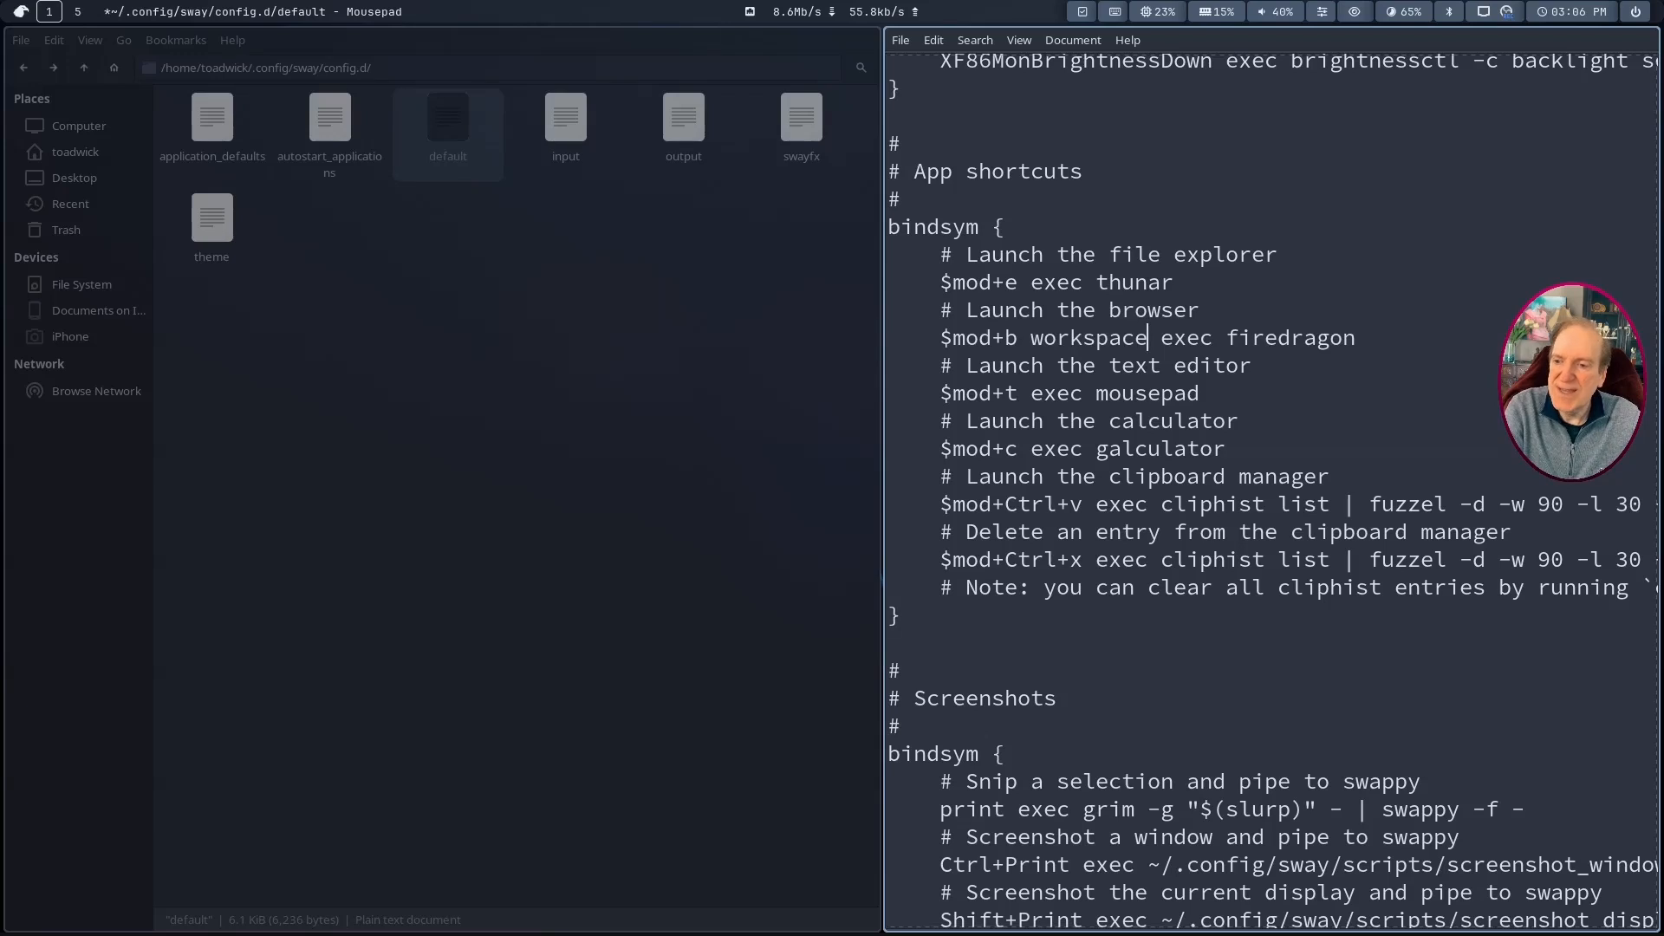
text( 2;)
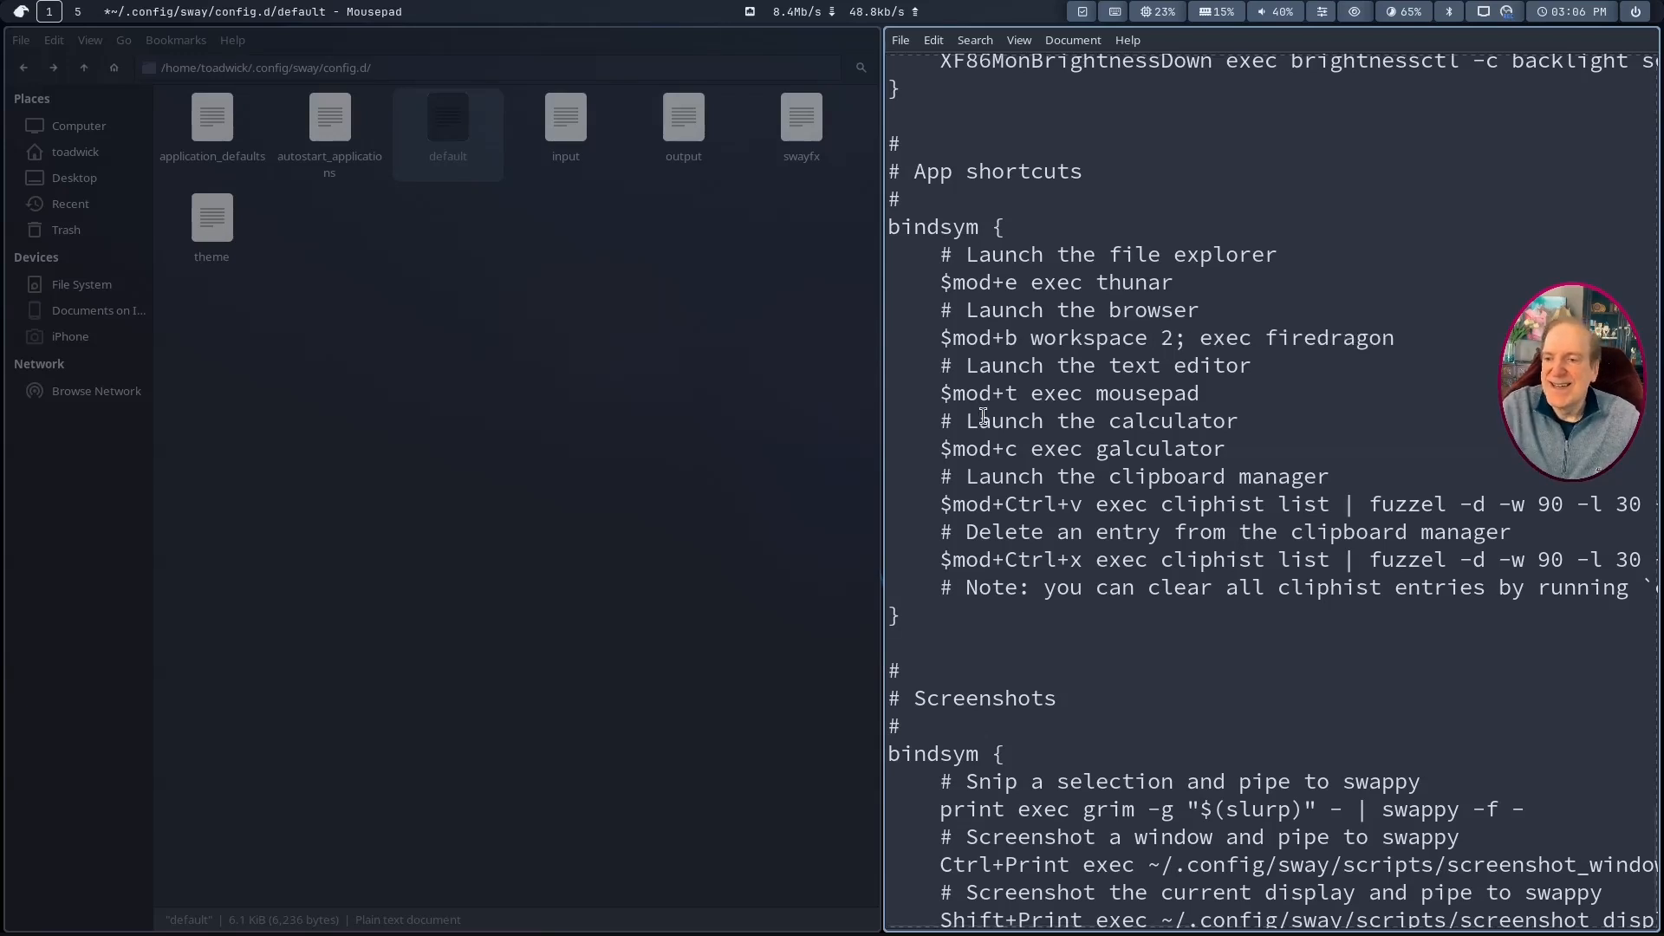
Step: Save the sway config, reload sway, and test the $mod+b shortcut
click(1268, 373)
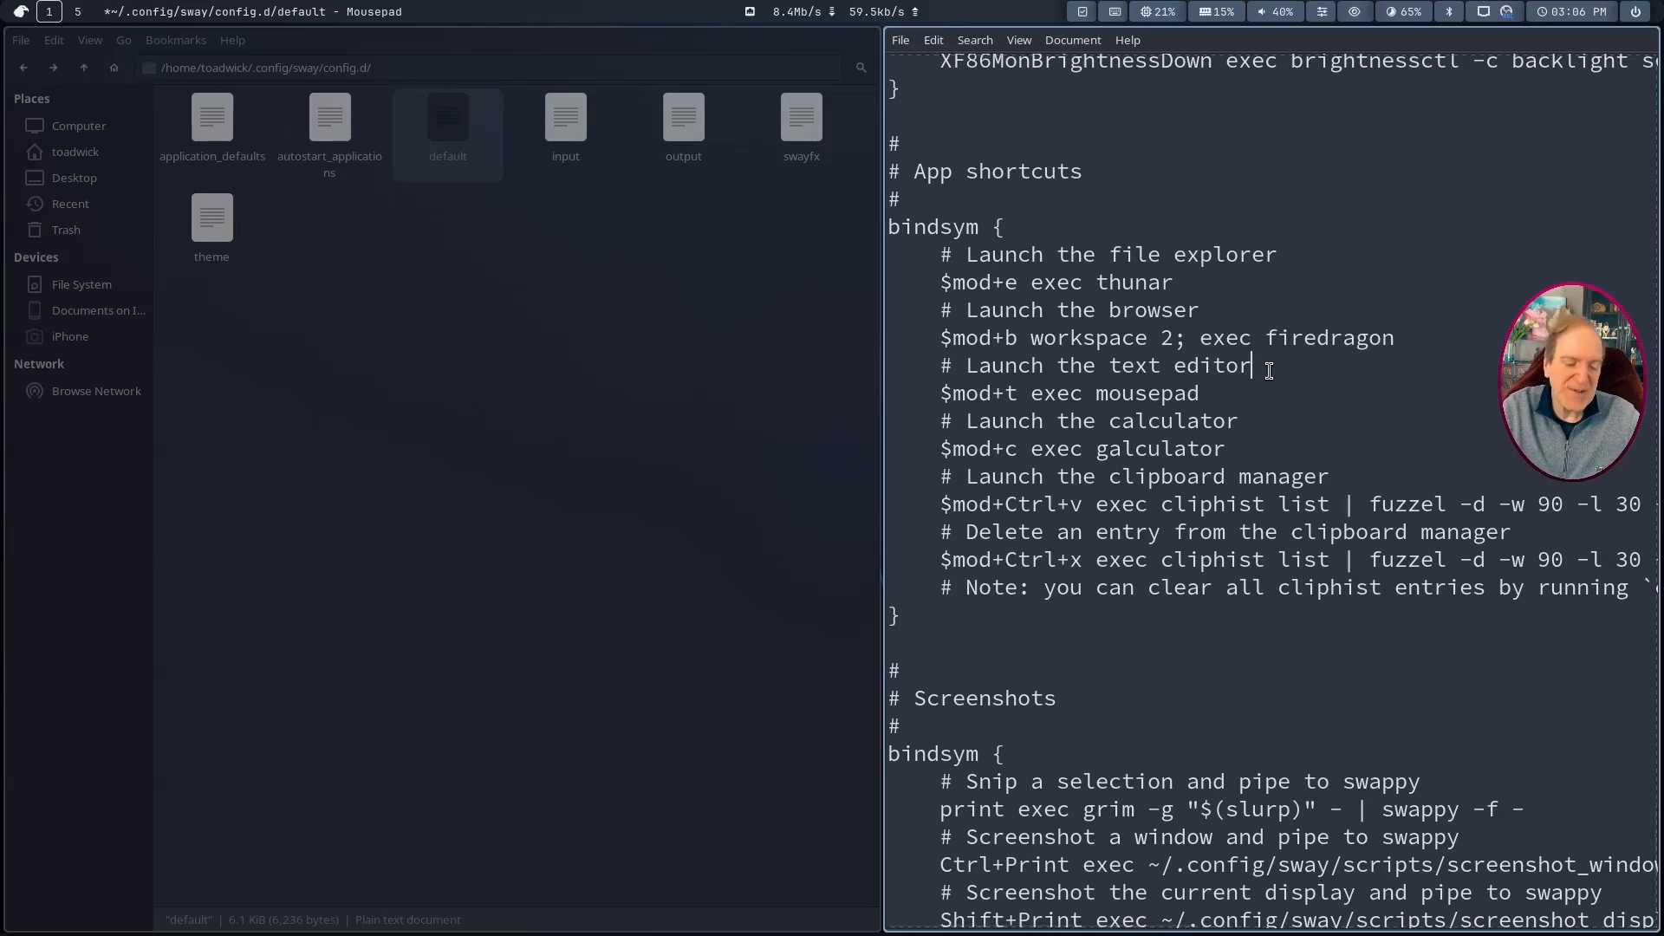
key(ctrl+s)
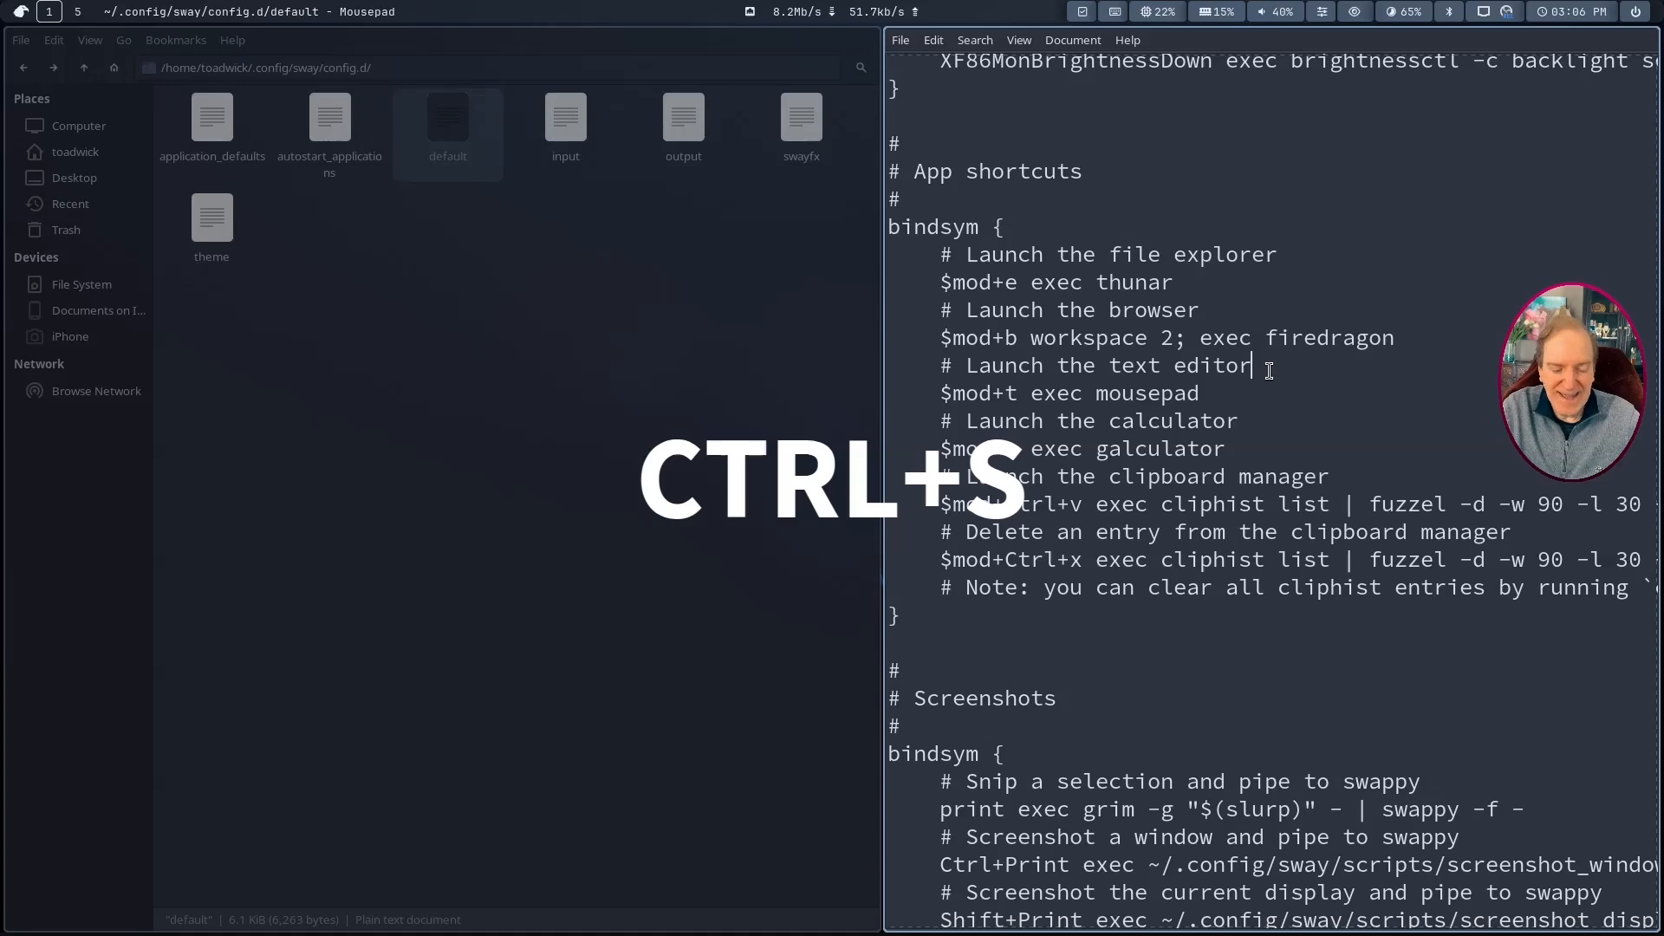
key(super+shift+c)
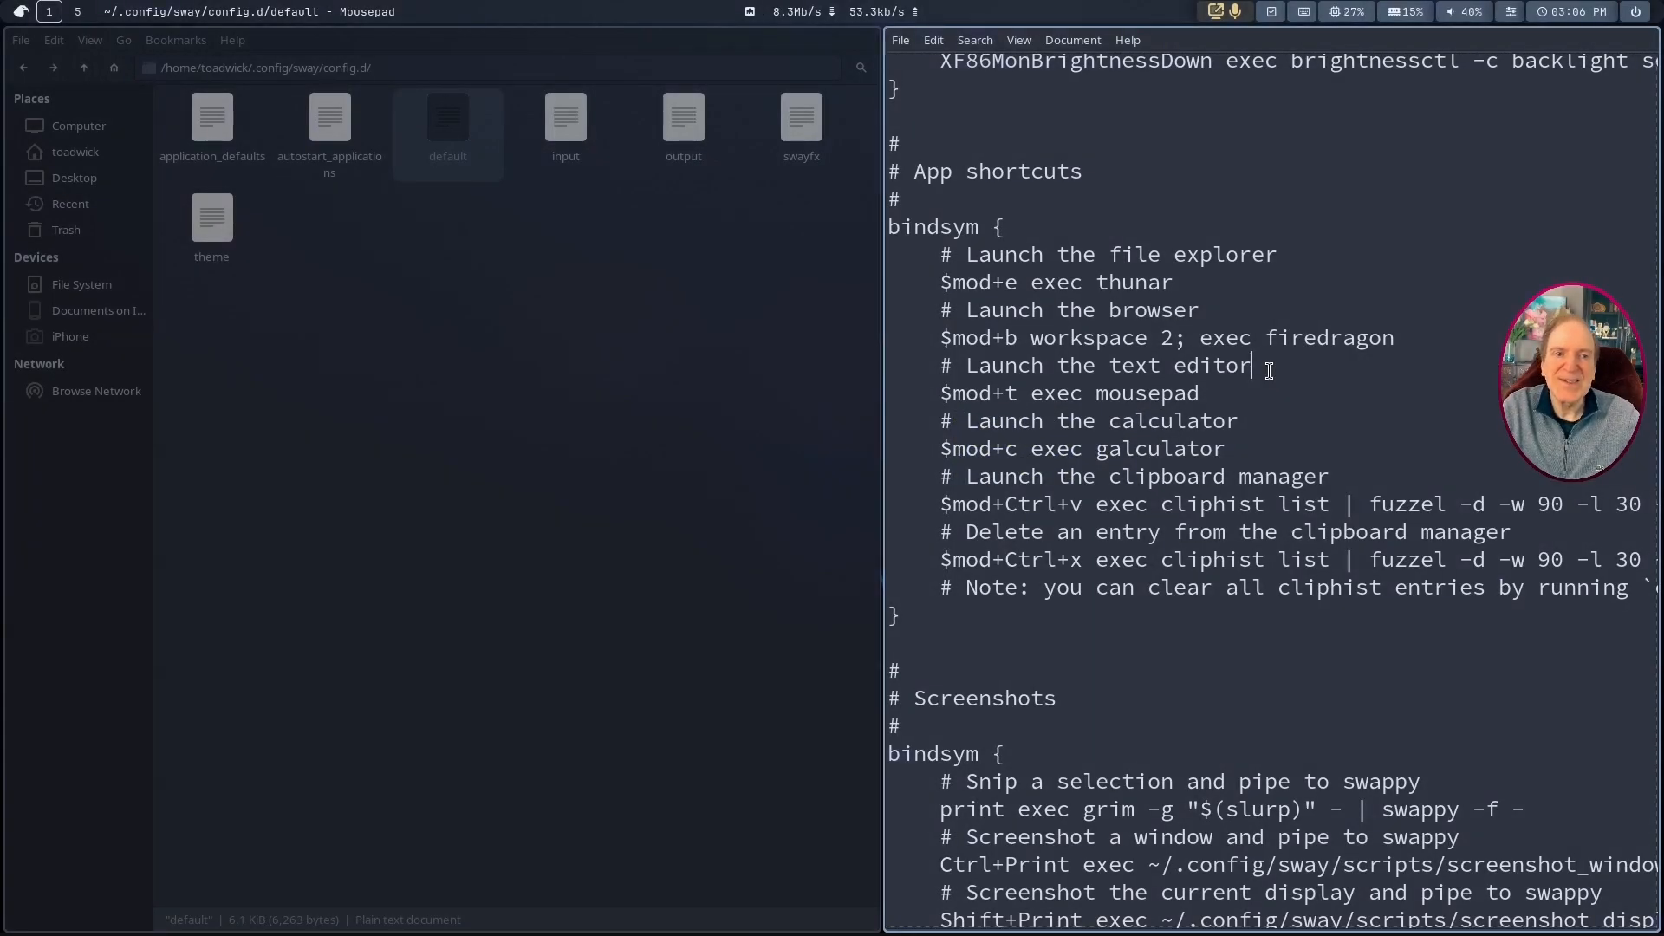
key(super+b)
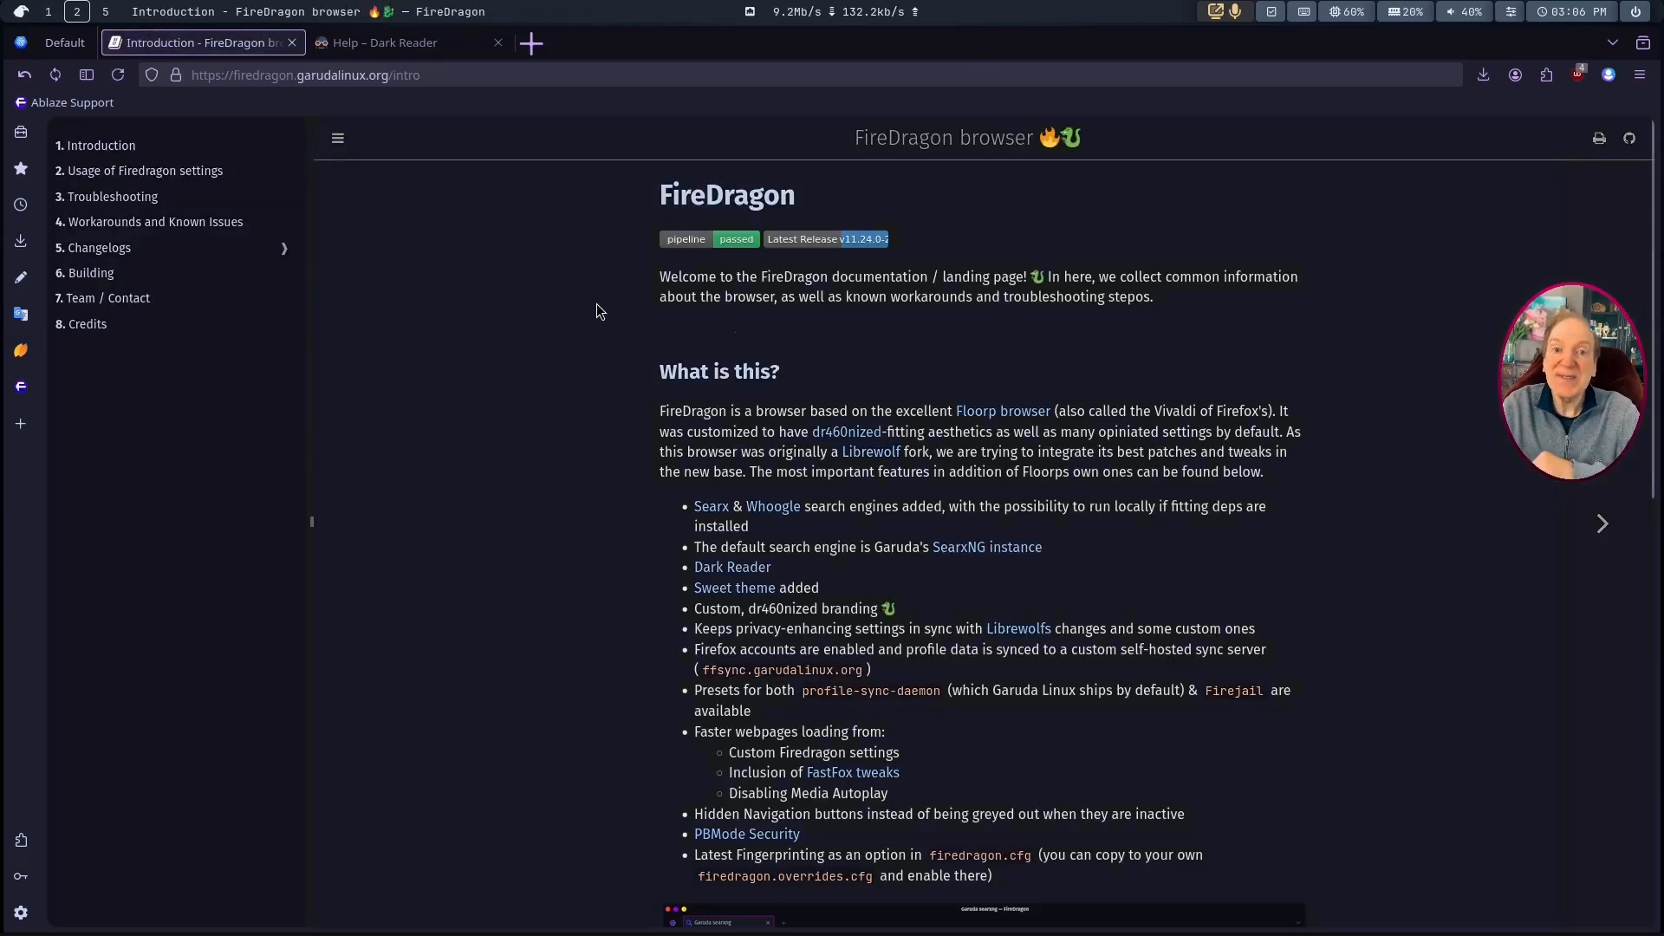
Step: Switch back to workspace 1, where Mousepad and the file manager are open
click(52, 14)
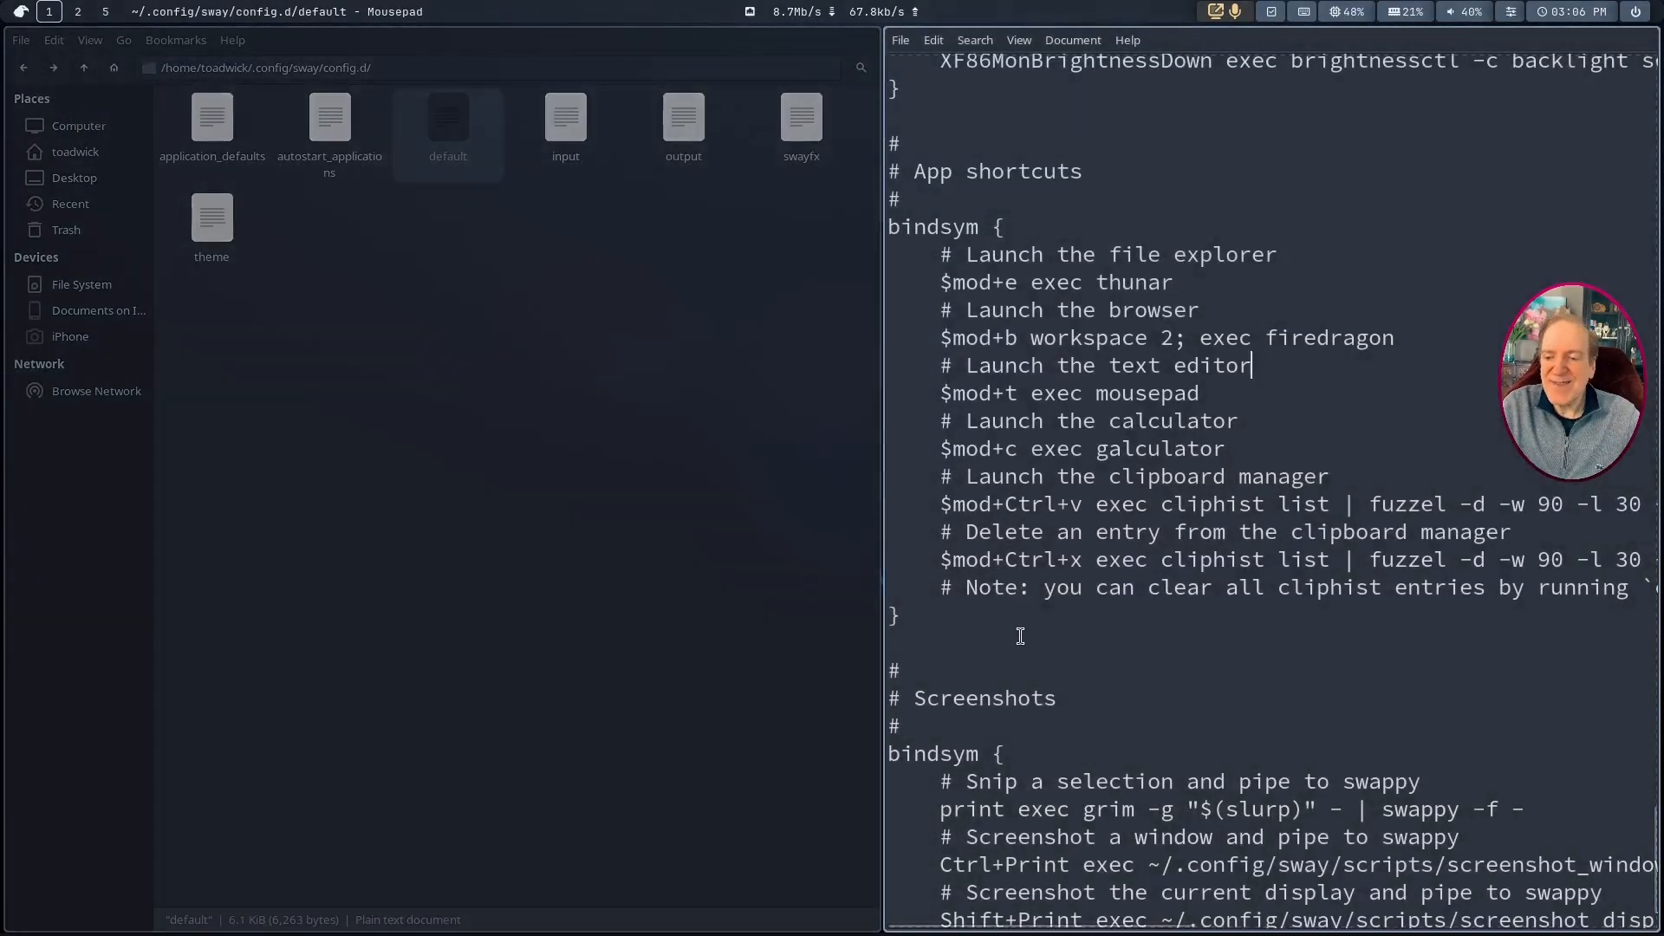
Step: Delete 'workspace 2;' from the $mod+b line so it is plain 'exec firedragon', and select application_defaults
click(1020, 636)
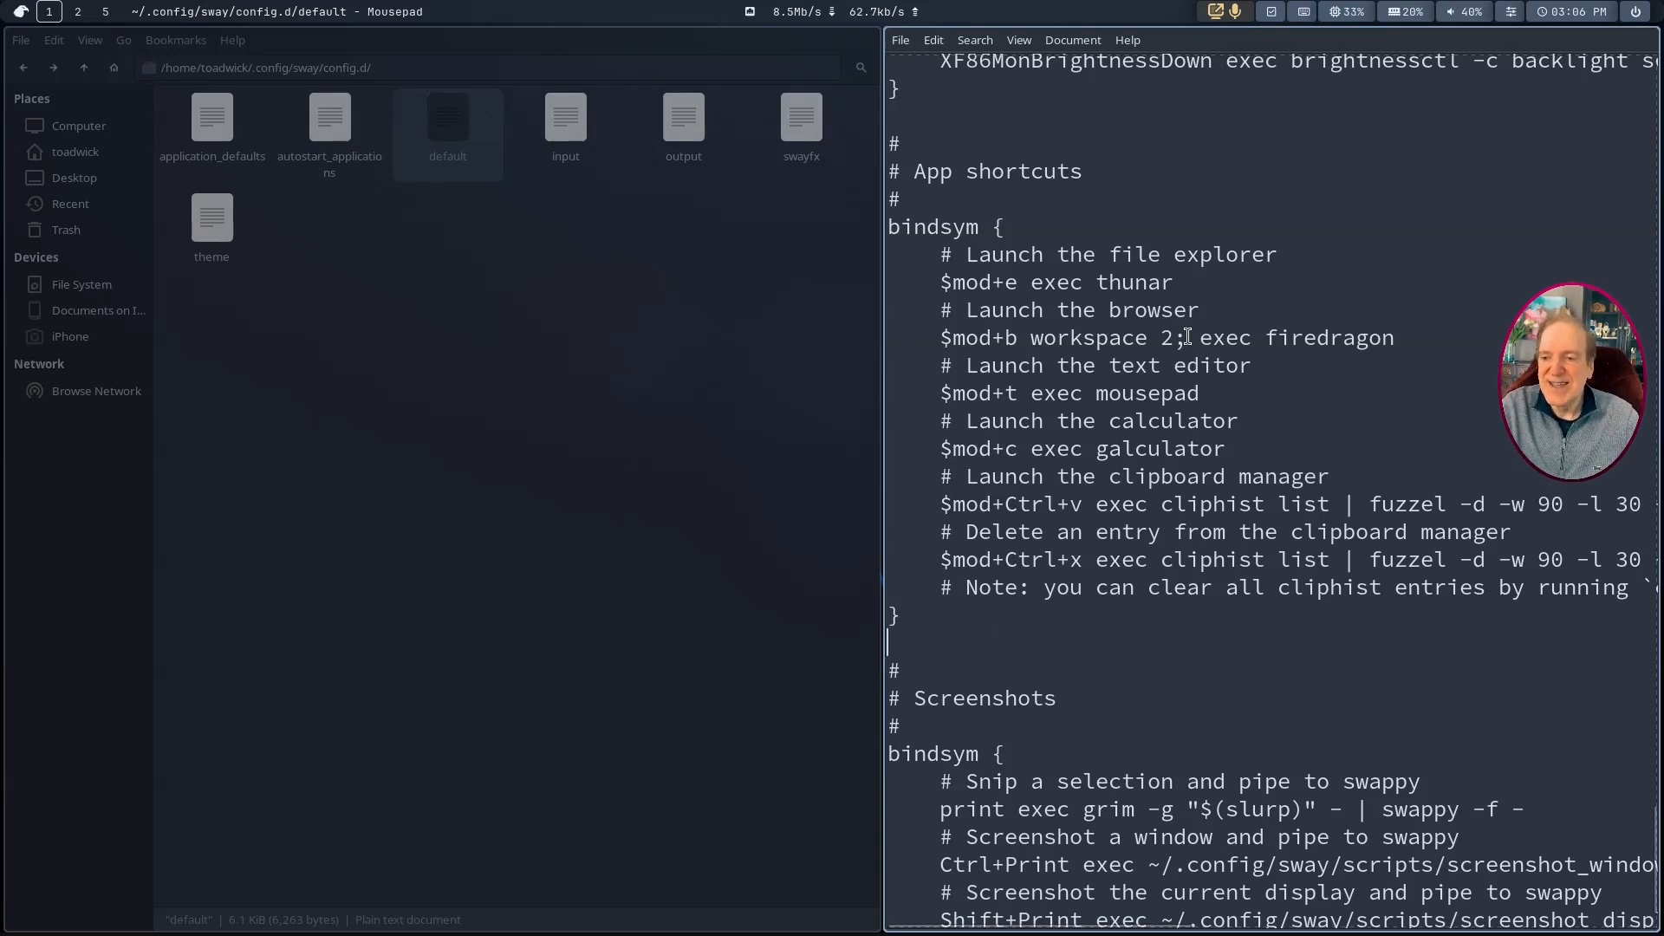
drag(1187, 341, 1017, 338)
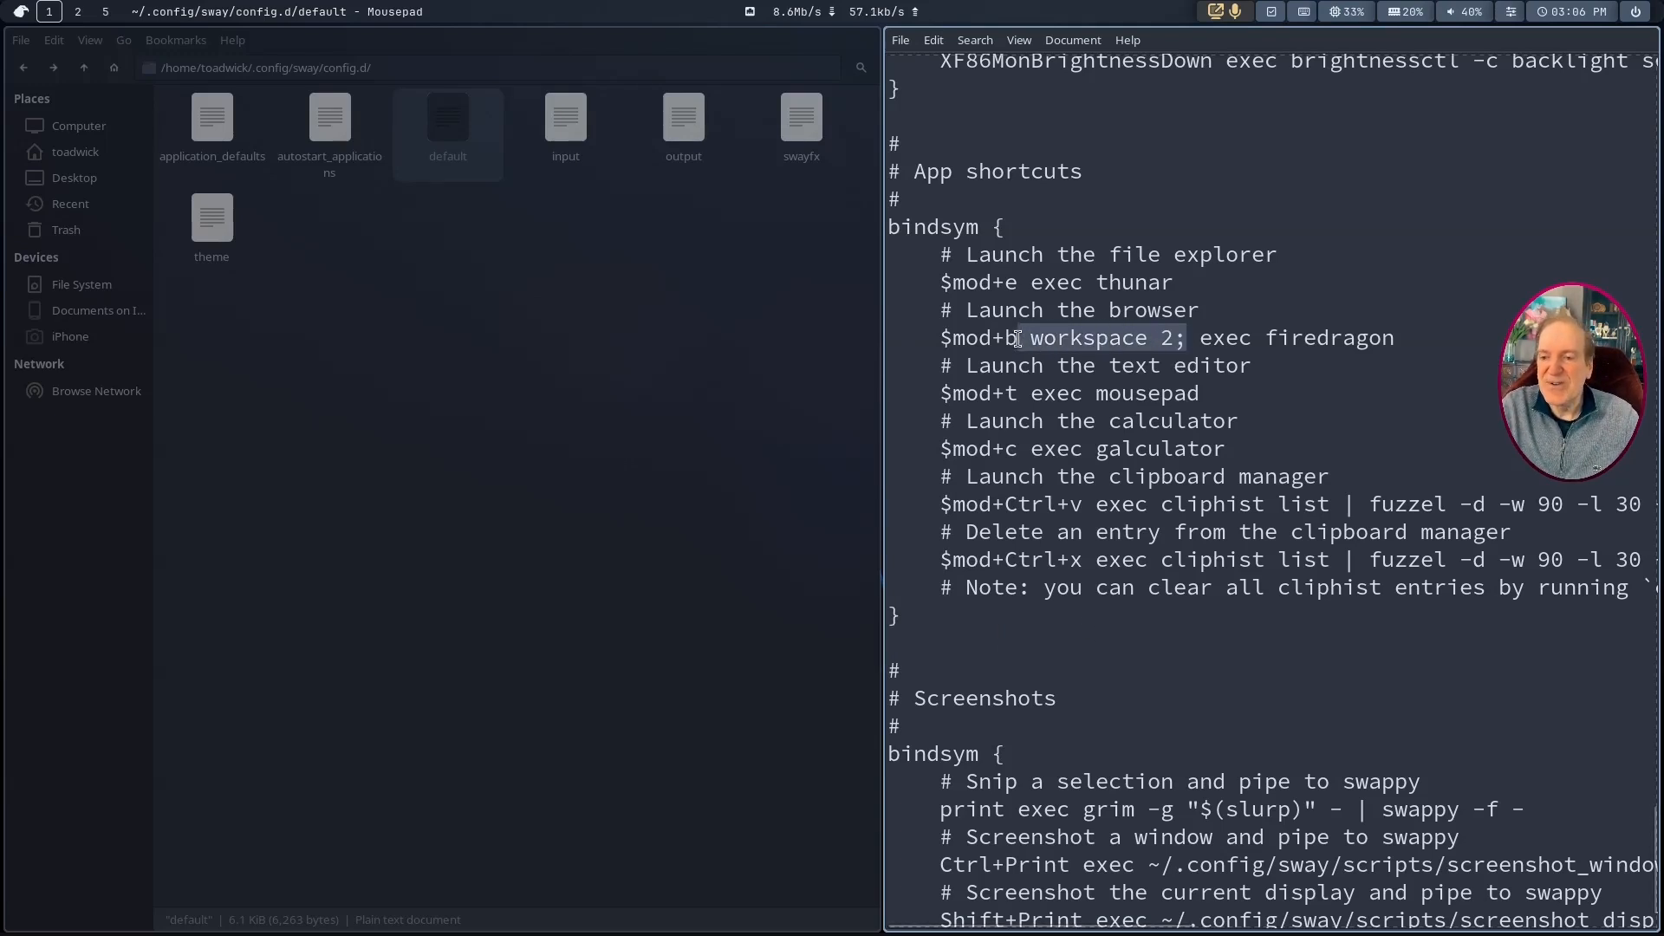
key(Delete)
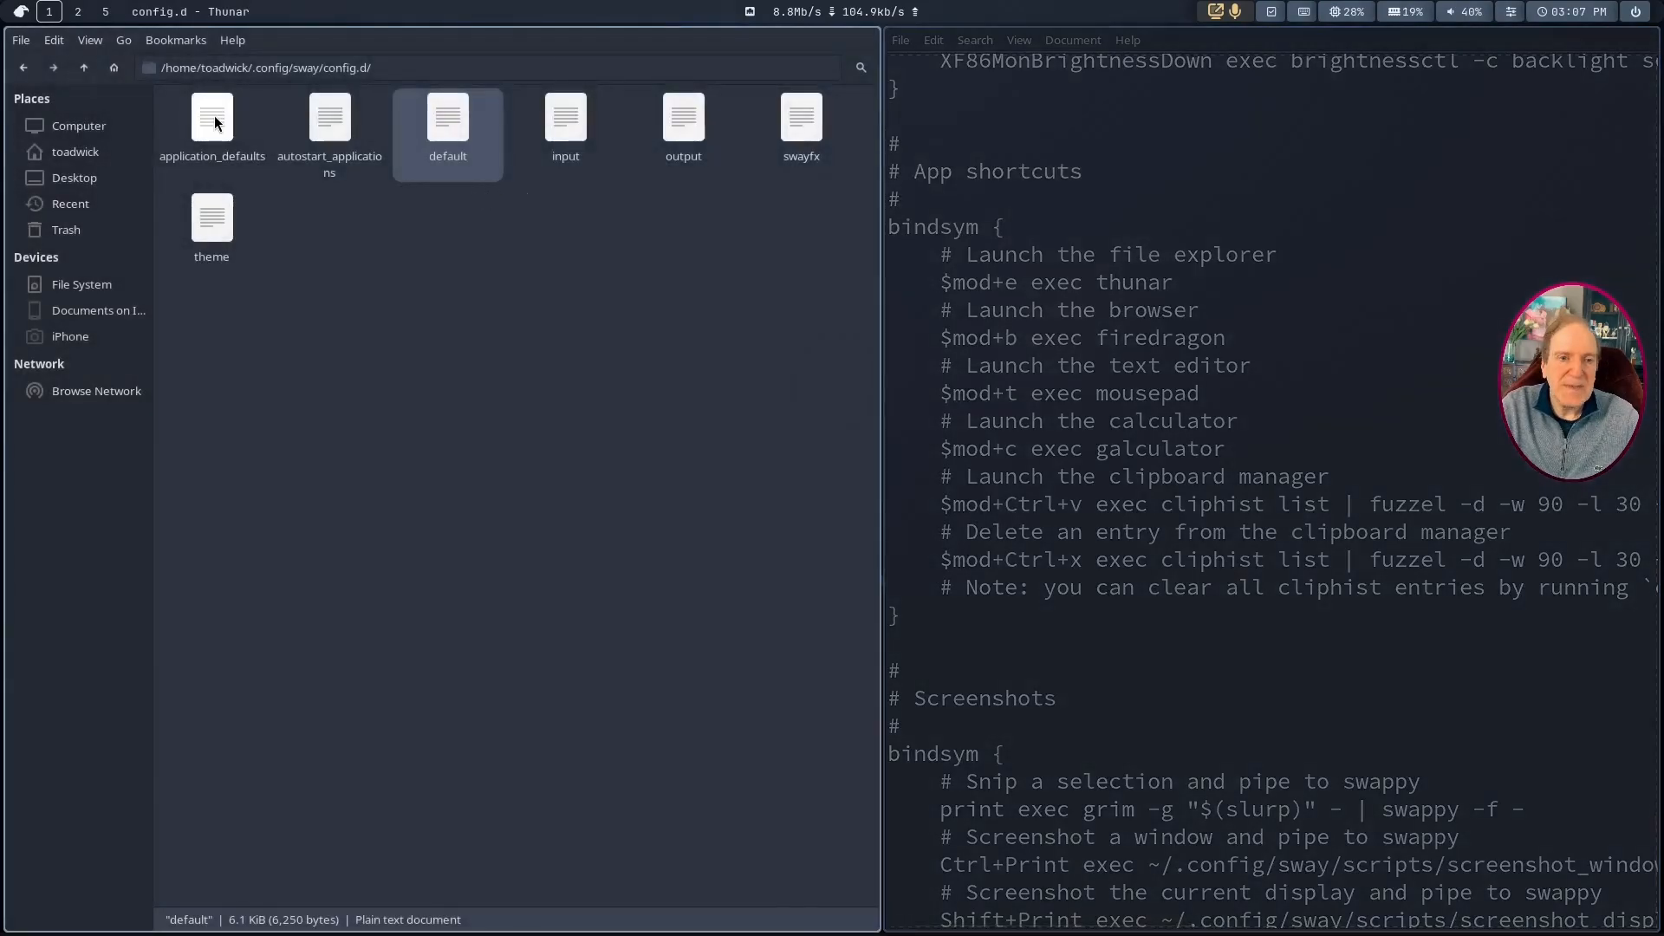
click(214, 123)
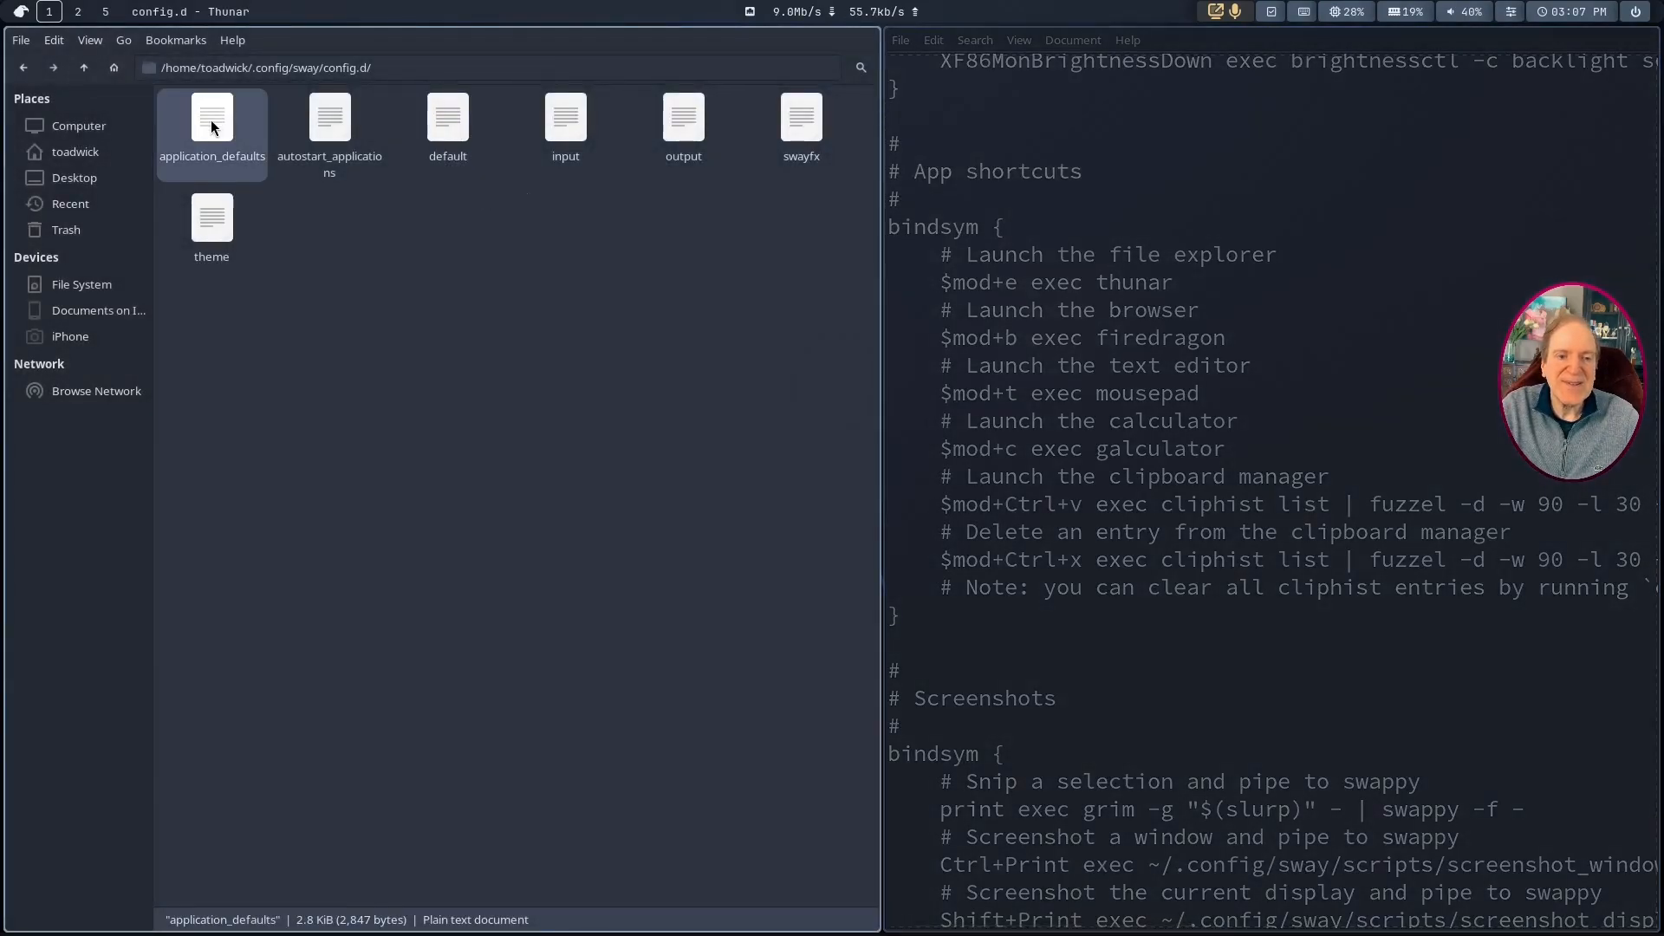
Step: Open application_defaults in Mousepad, enlarge the text, and add blank lines after the sway_config rule
double_click(212, 127)
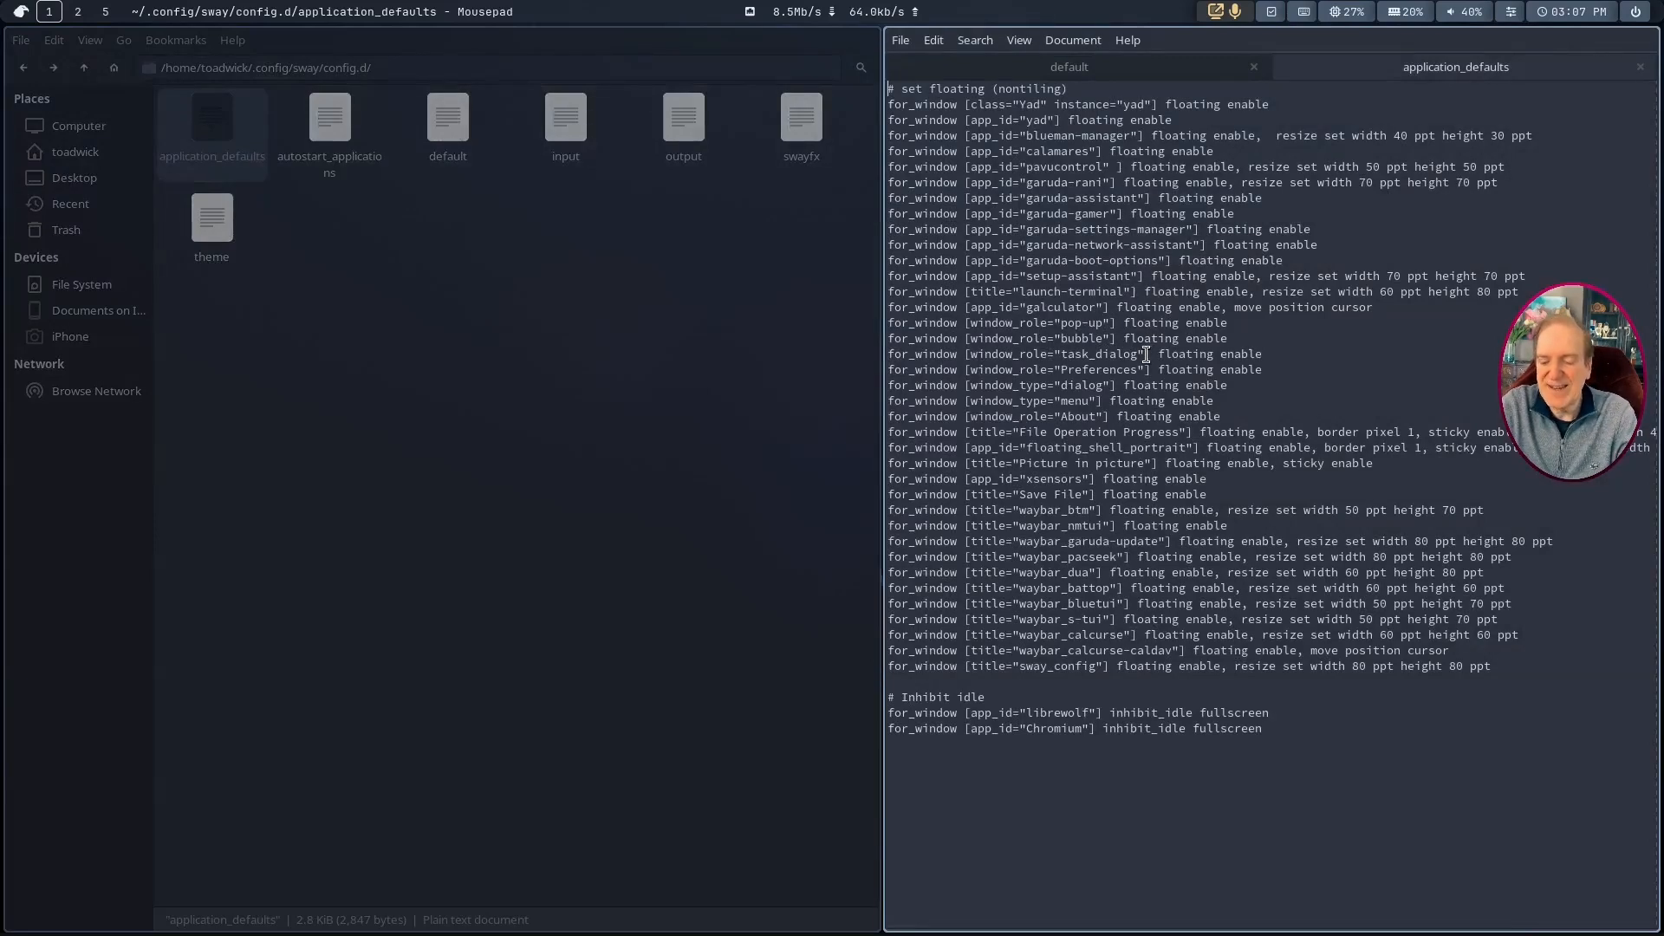
key(ctrl+plus)
key(ctrl+plus)
key(ctrl+plus)
key(ctrl+plus)
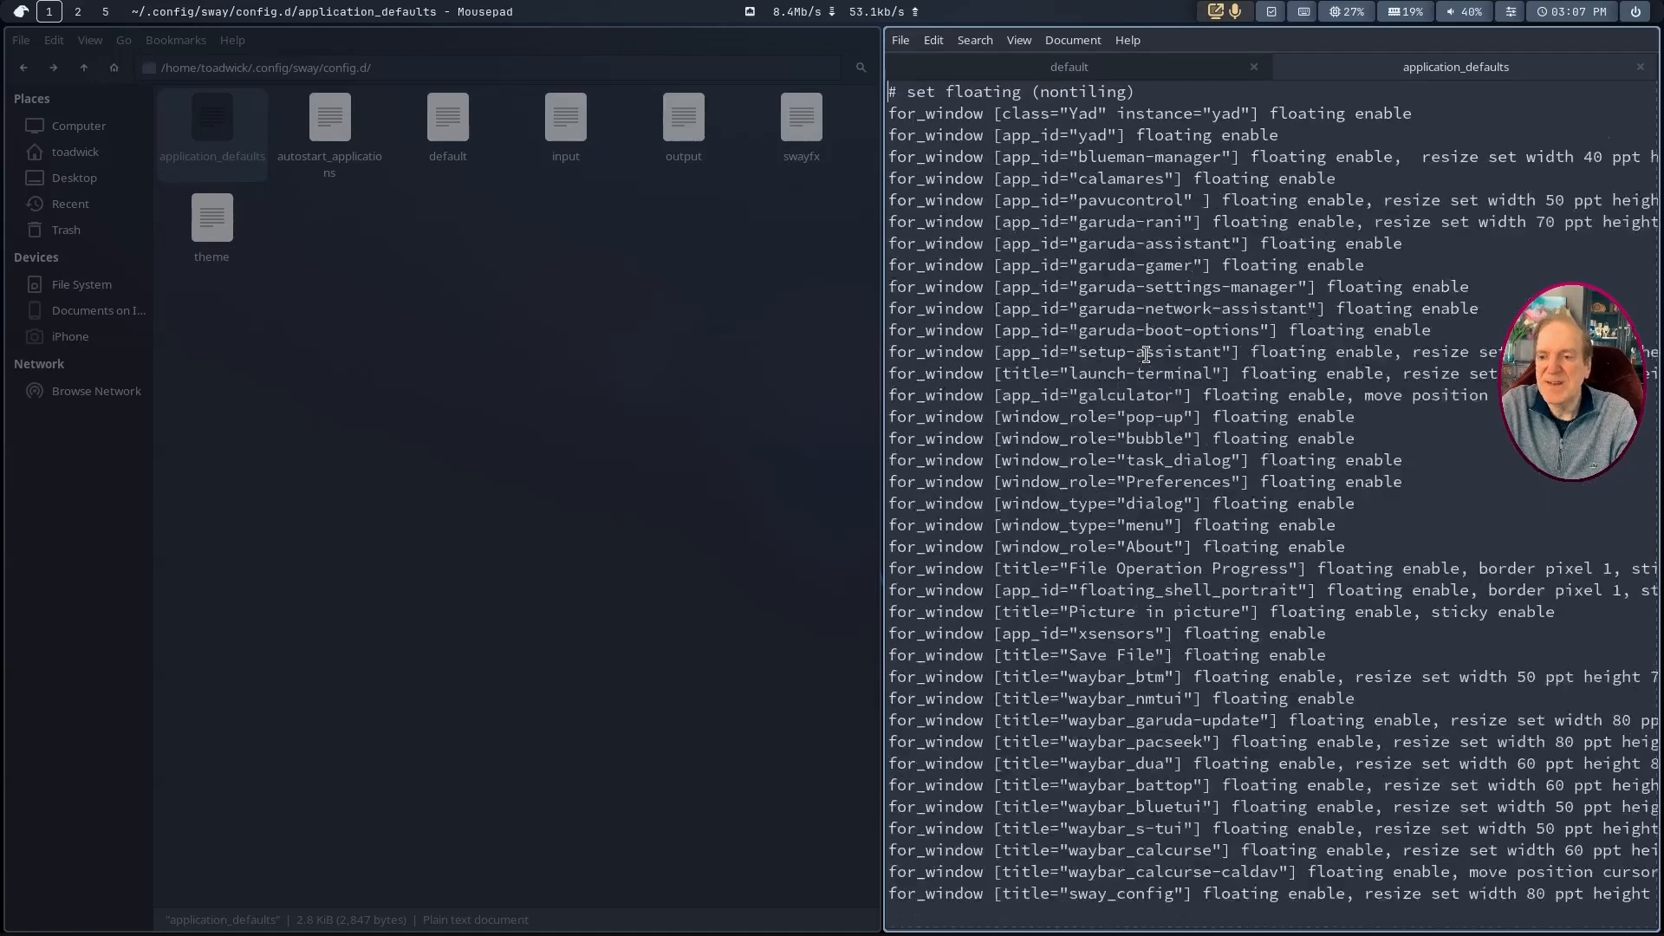
scroll(1146, 354, down, 2)
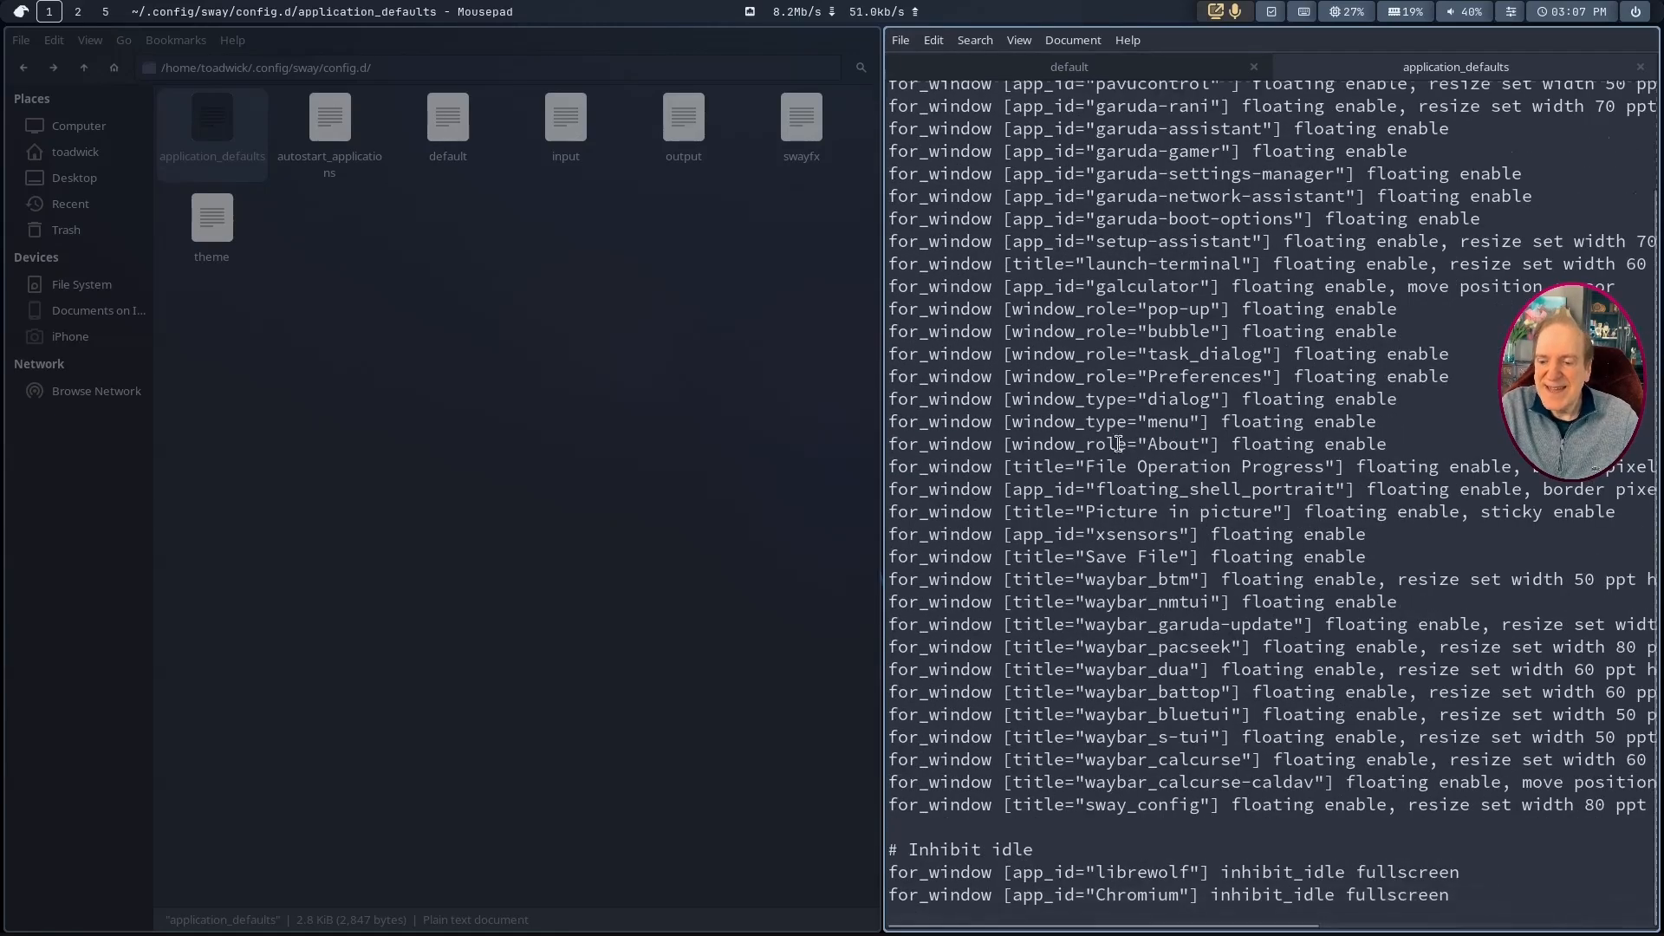
click(999, 824)
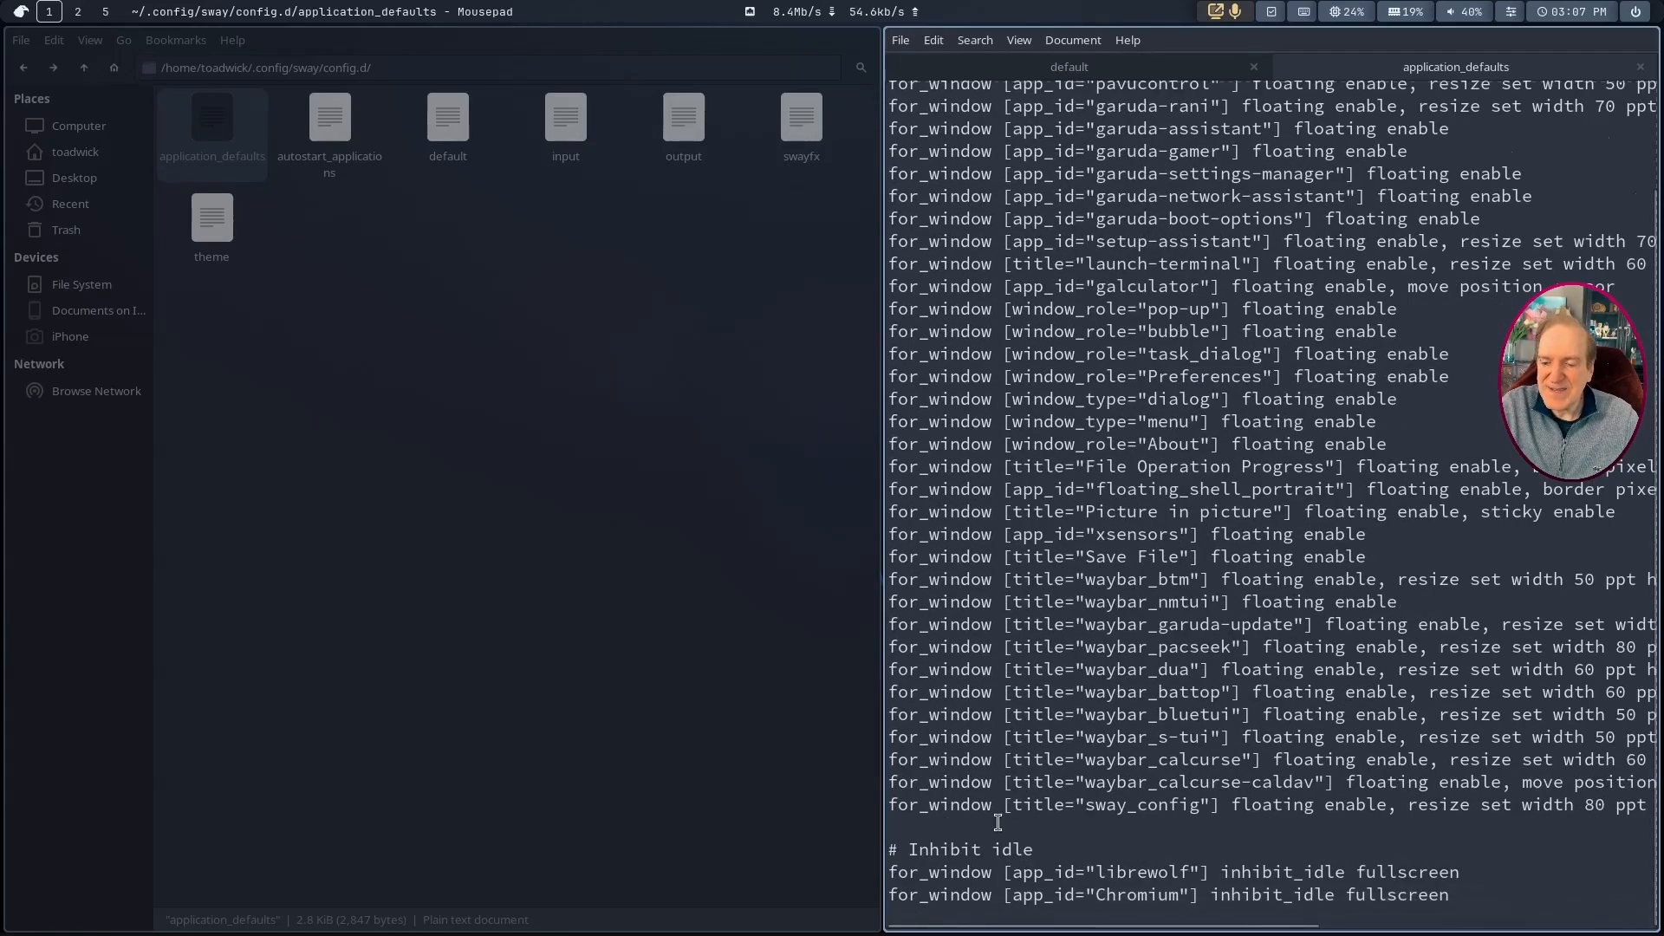
key(Return)
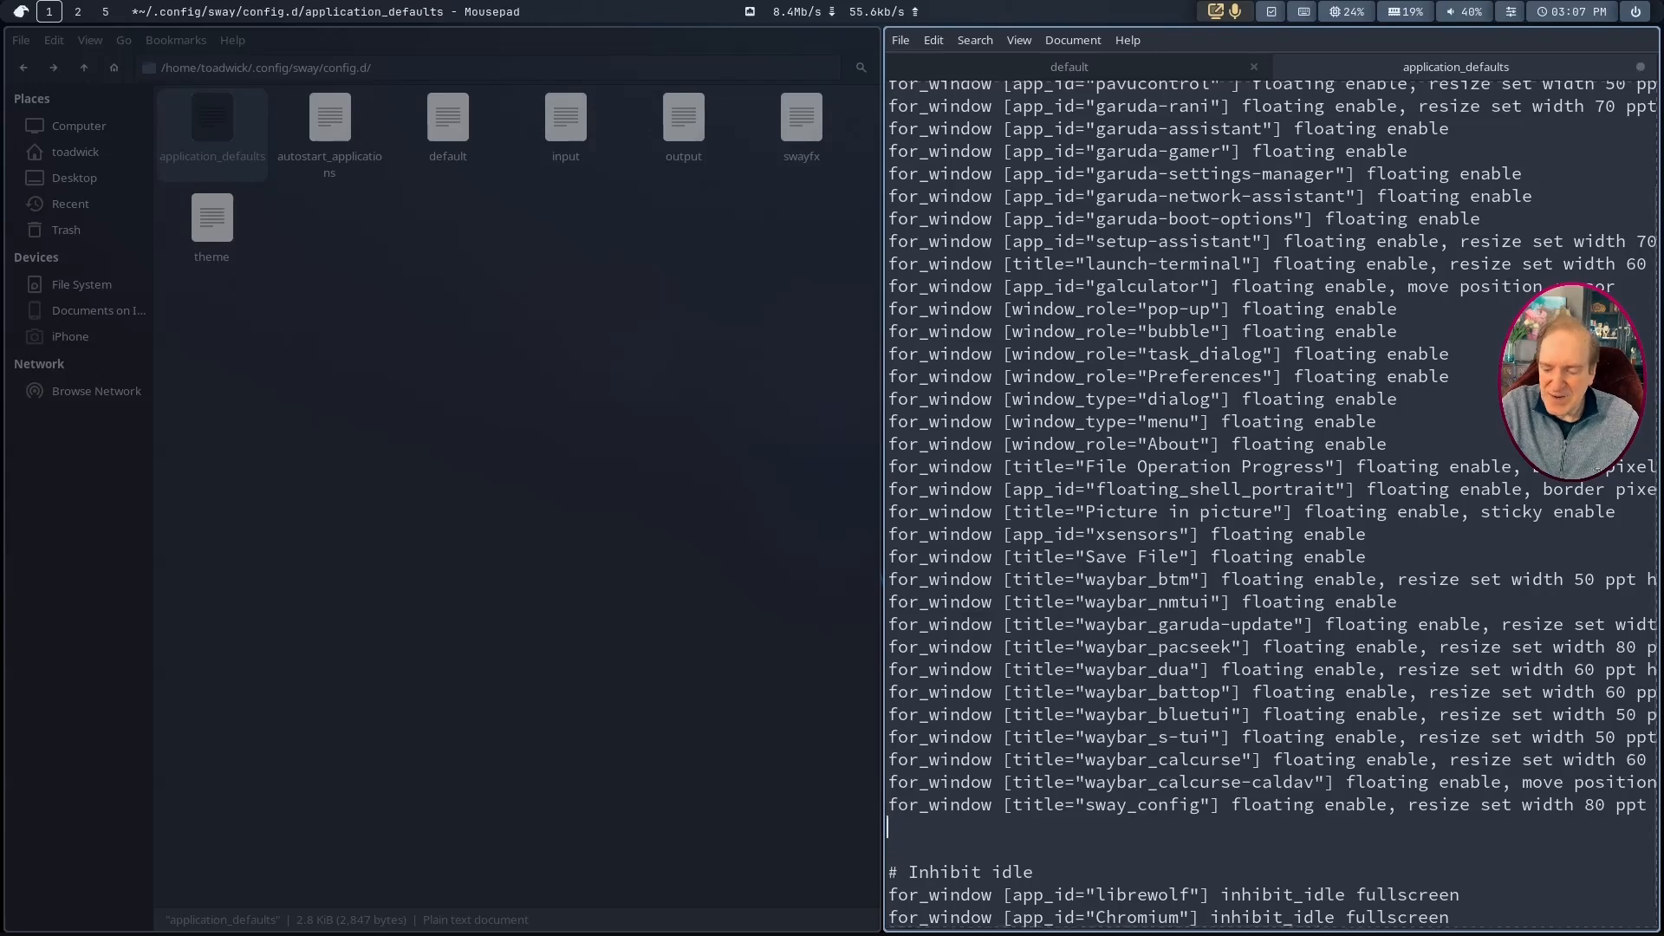
key(Return)
key(Up)
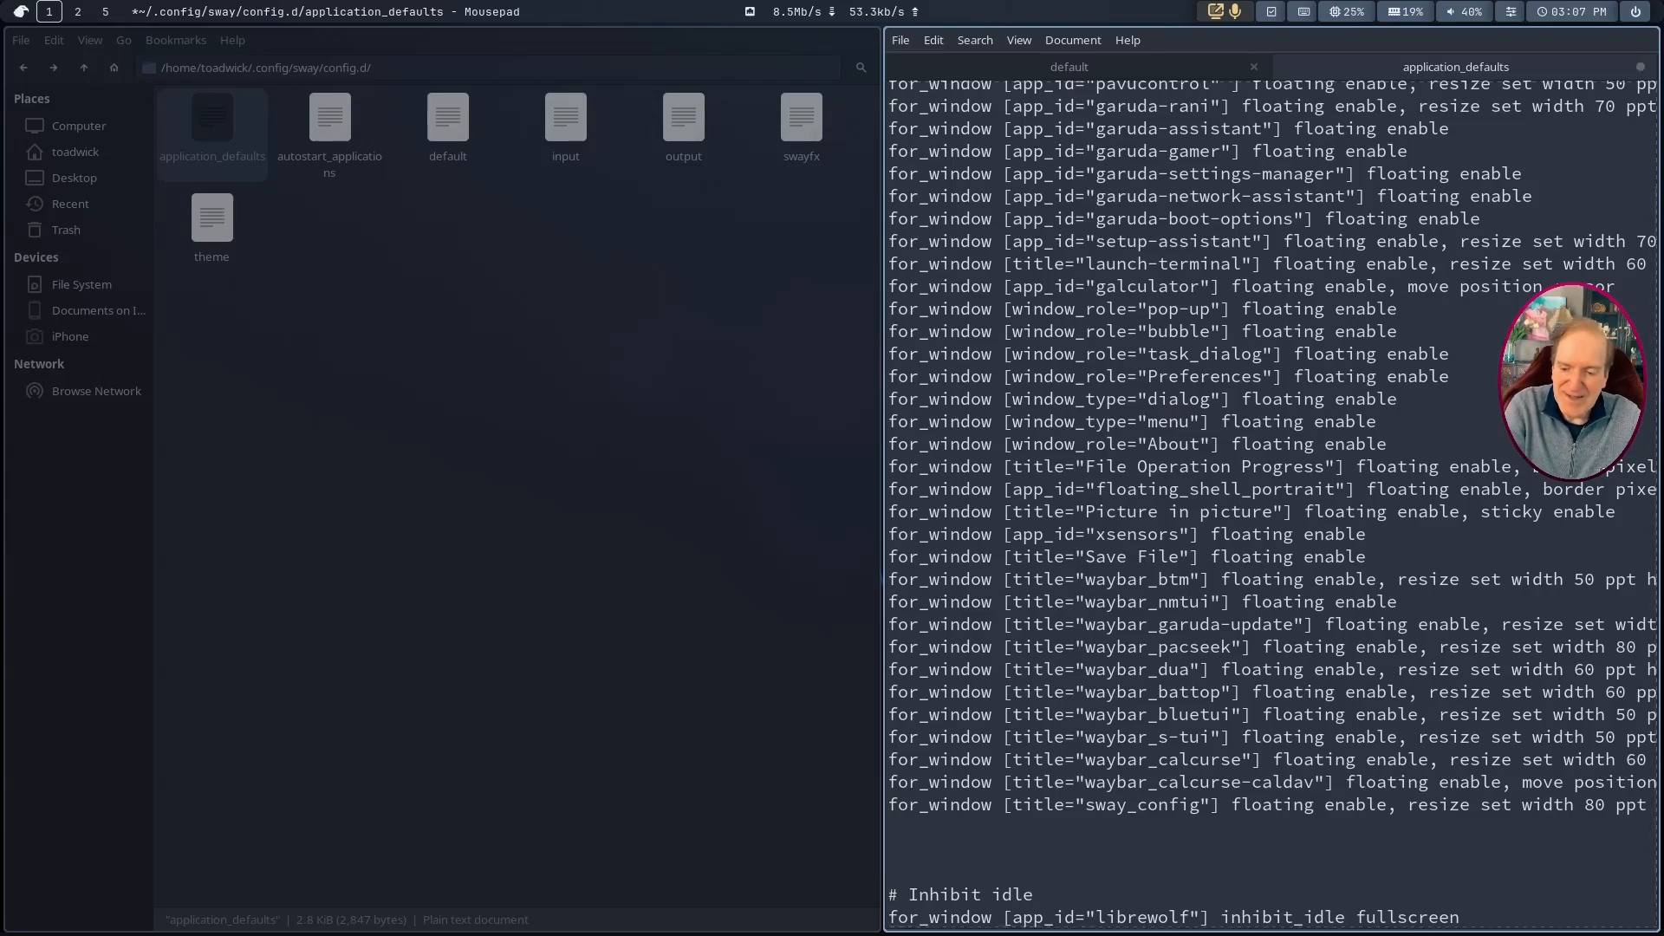
Step: Type the rule assign[app_id="firedragon"] 2, correcting a mistyped 1 to 2
text(assi)
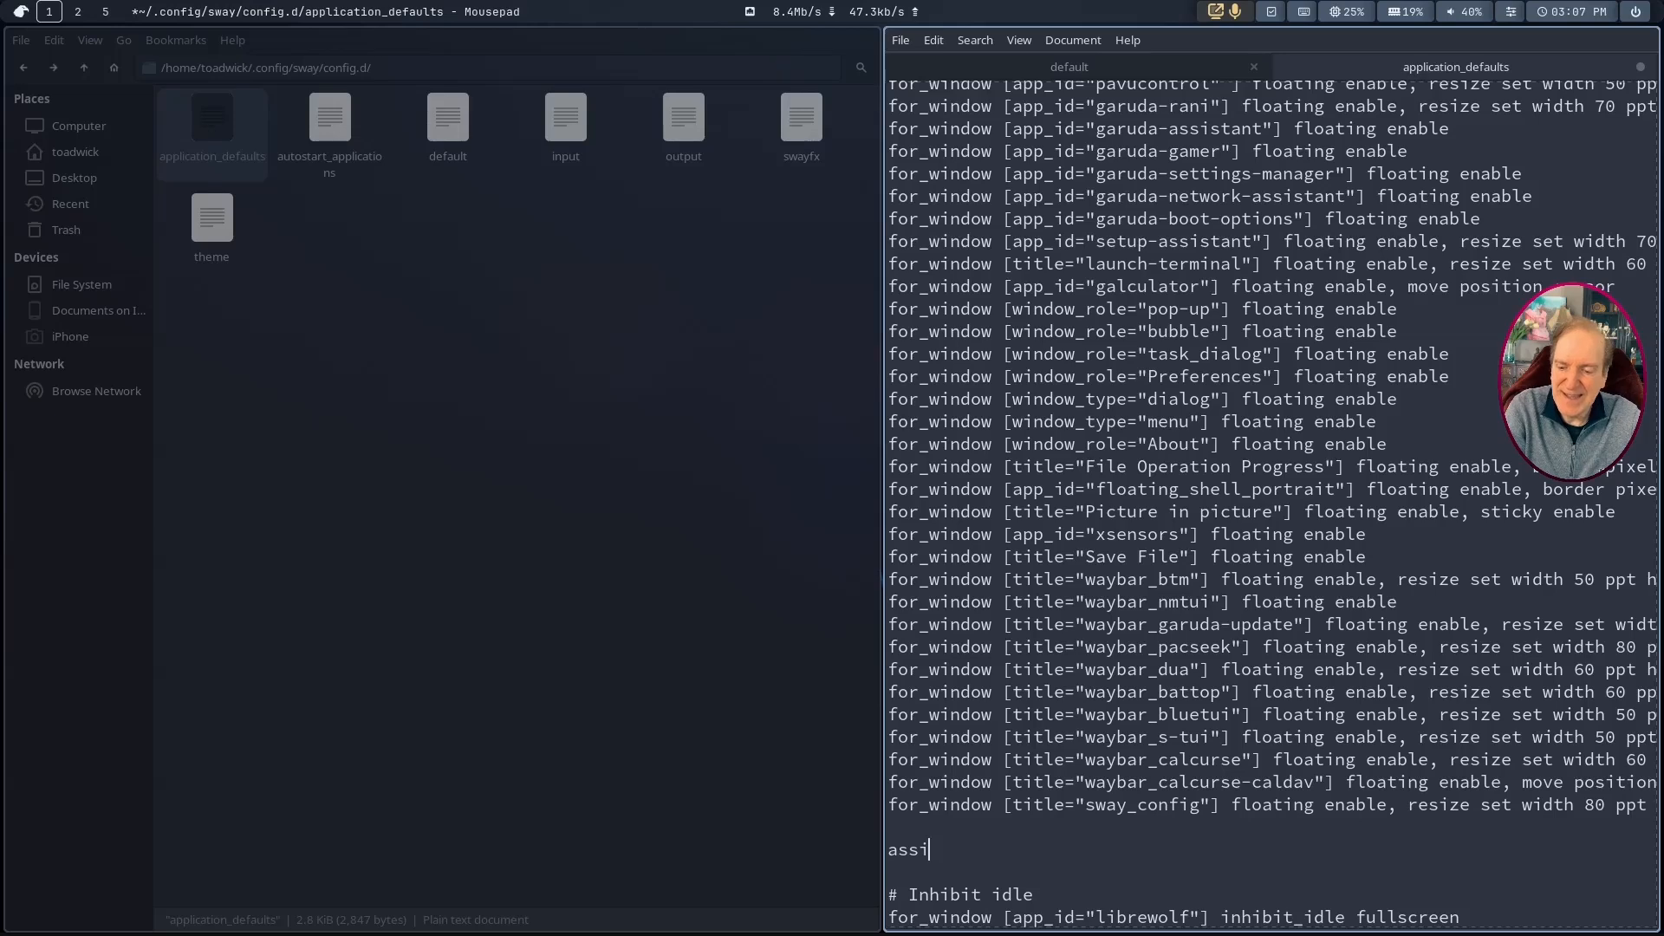
text(gn[)
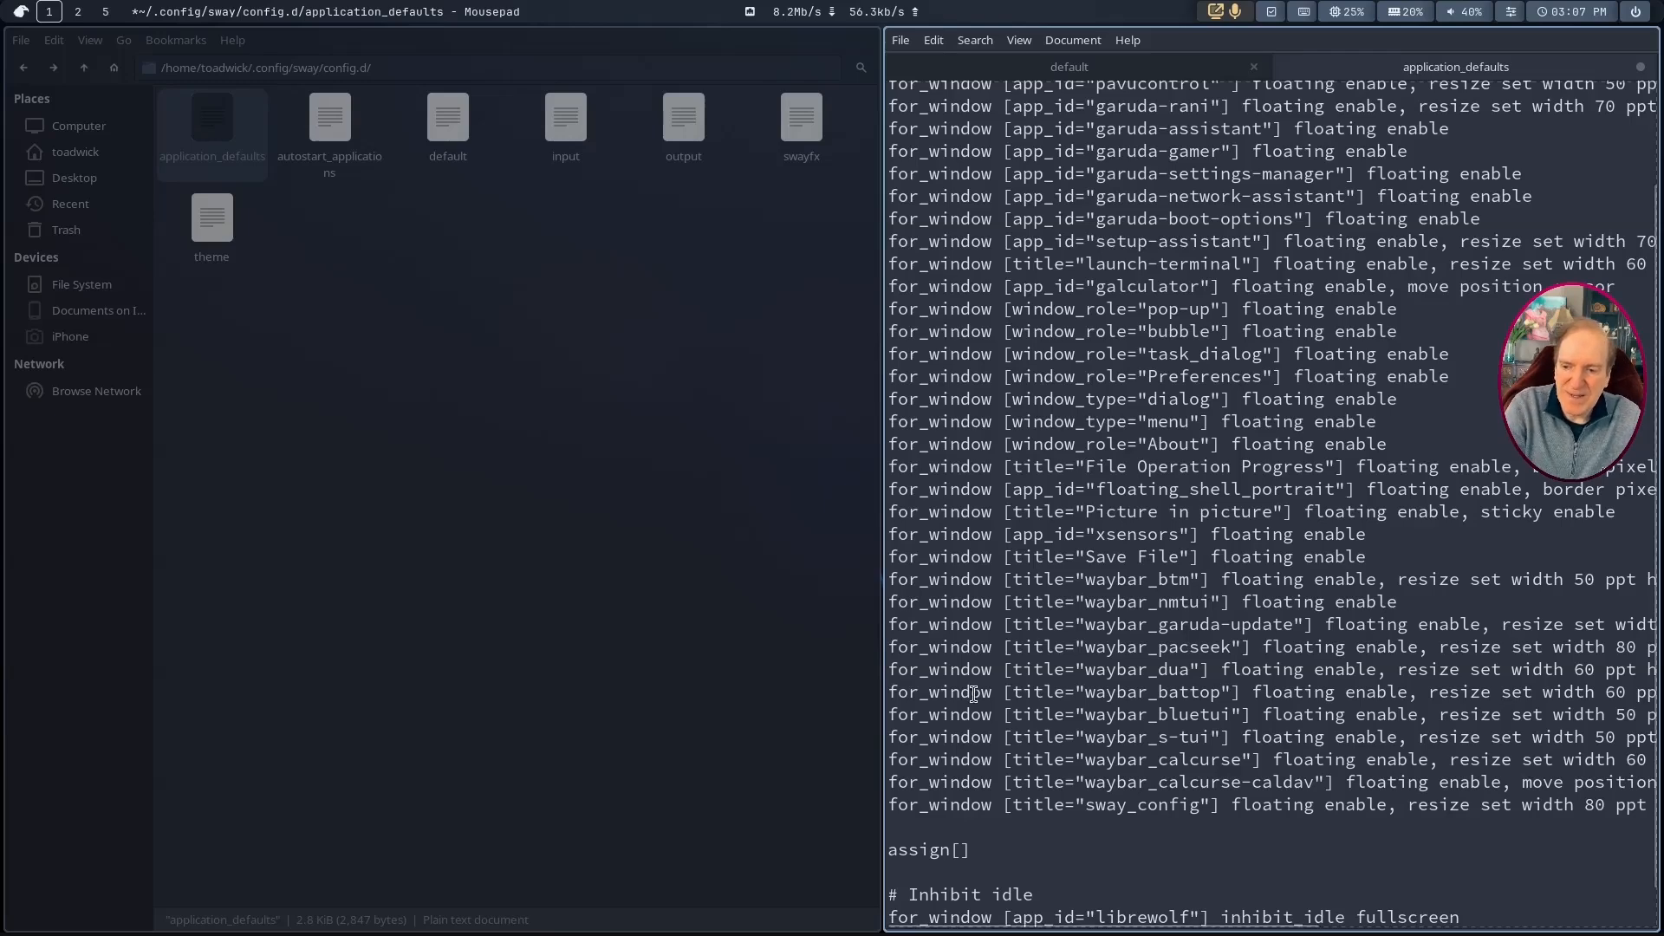
text(ap)
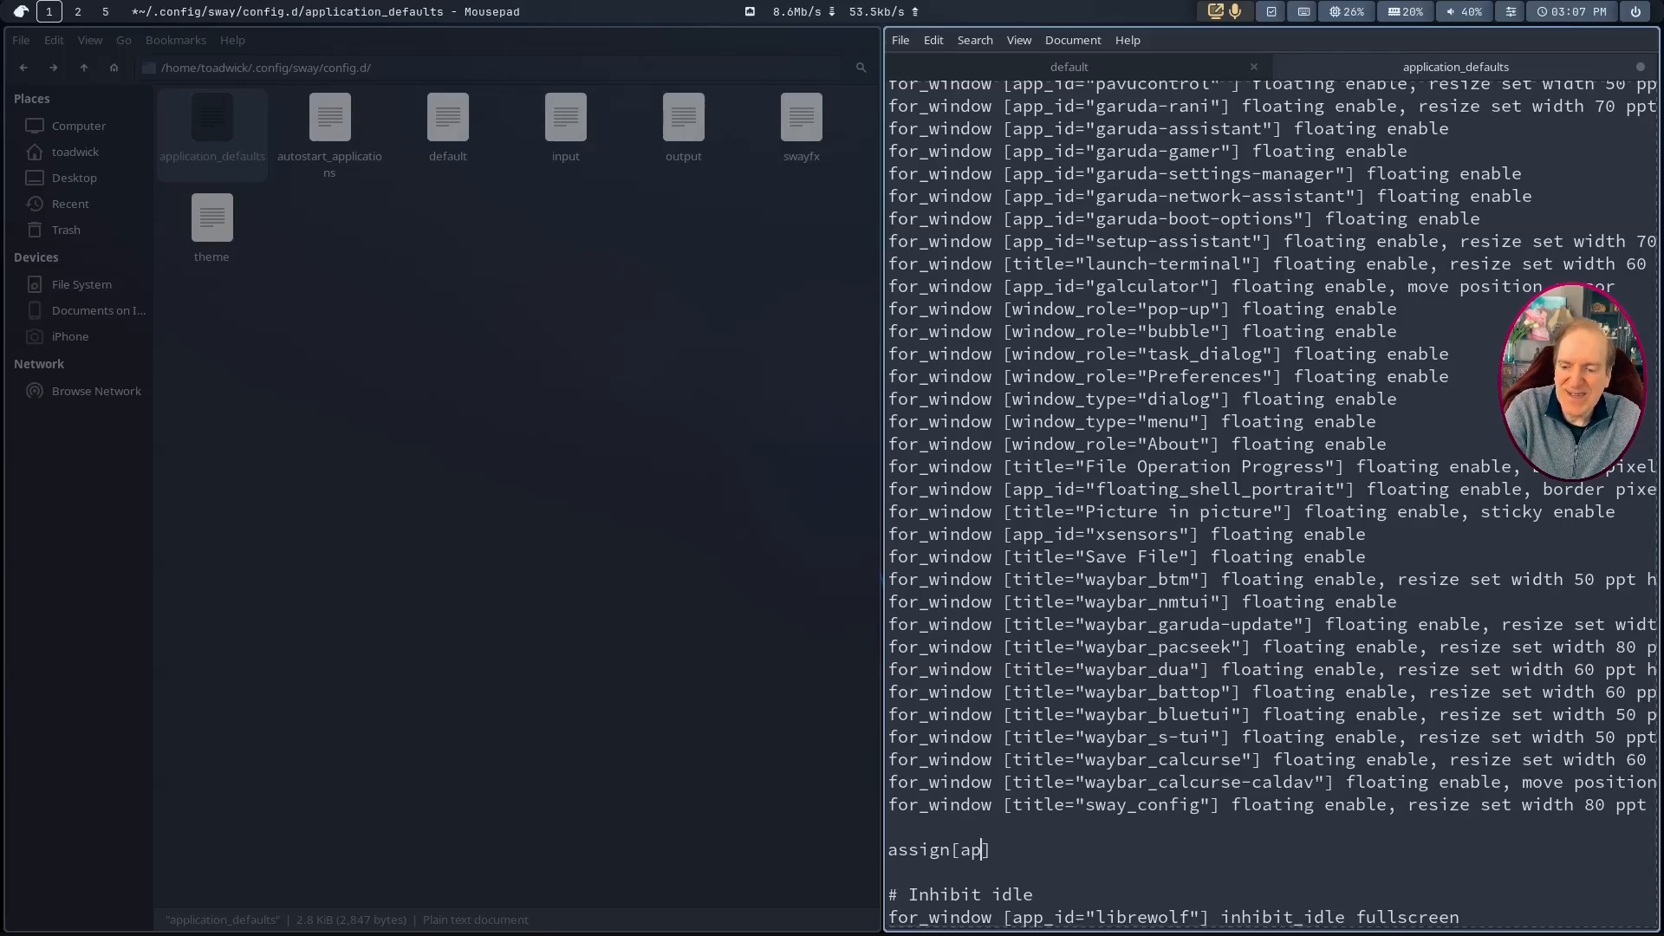
text(p_)
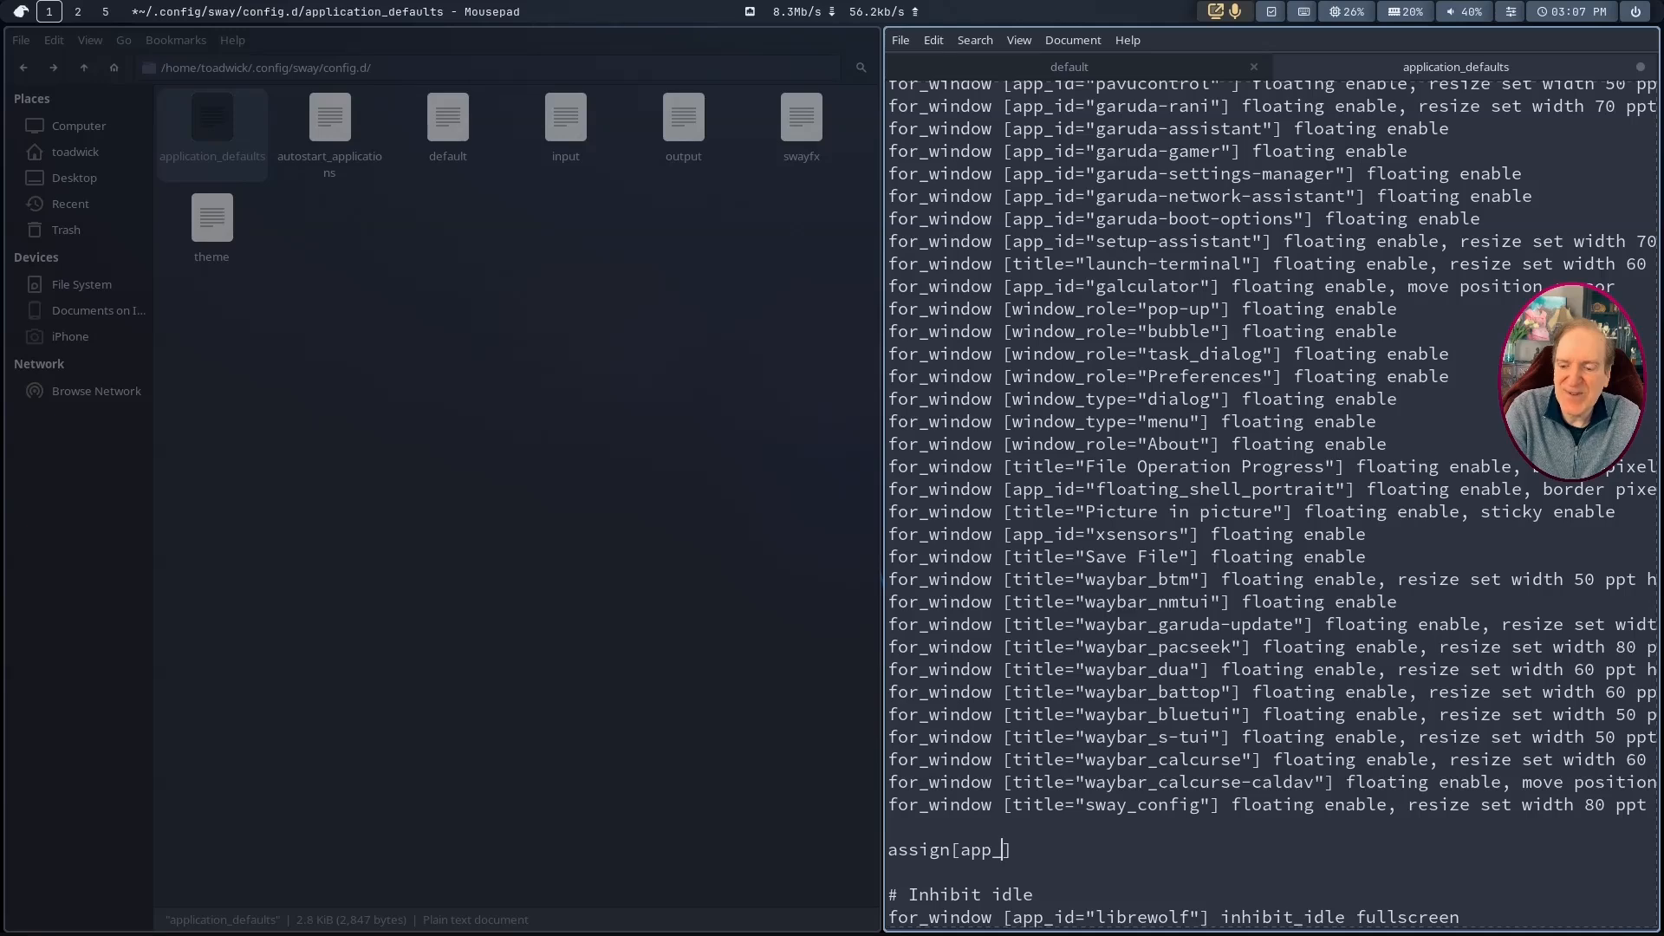
text(id)
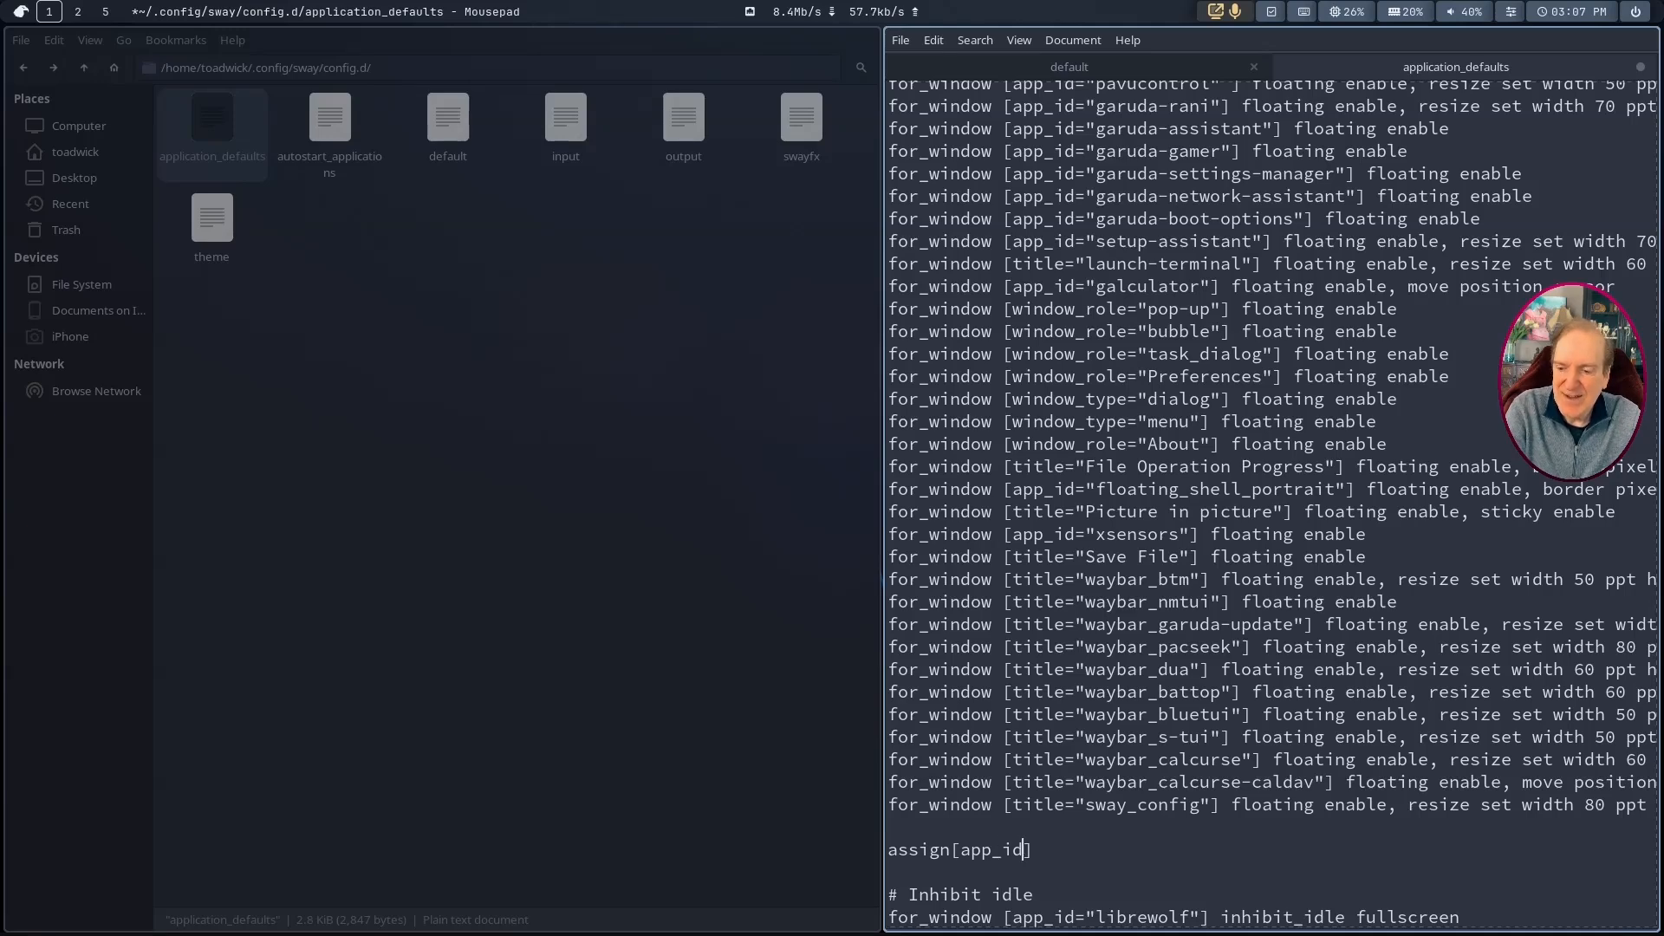
text(="firedragon")
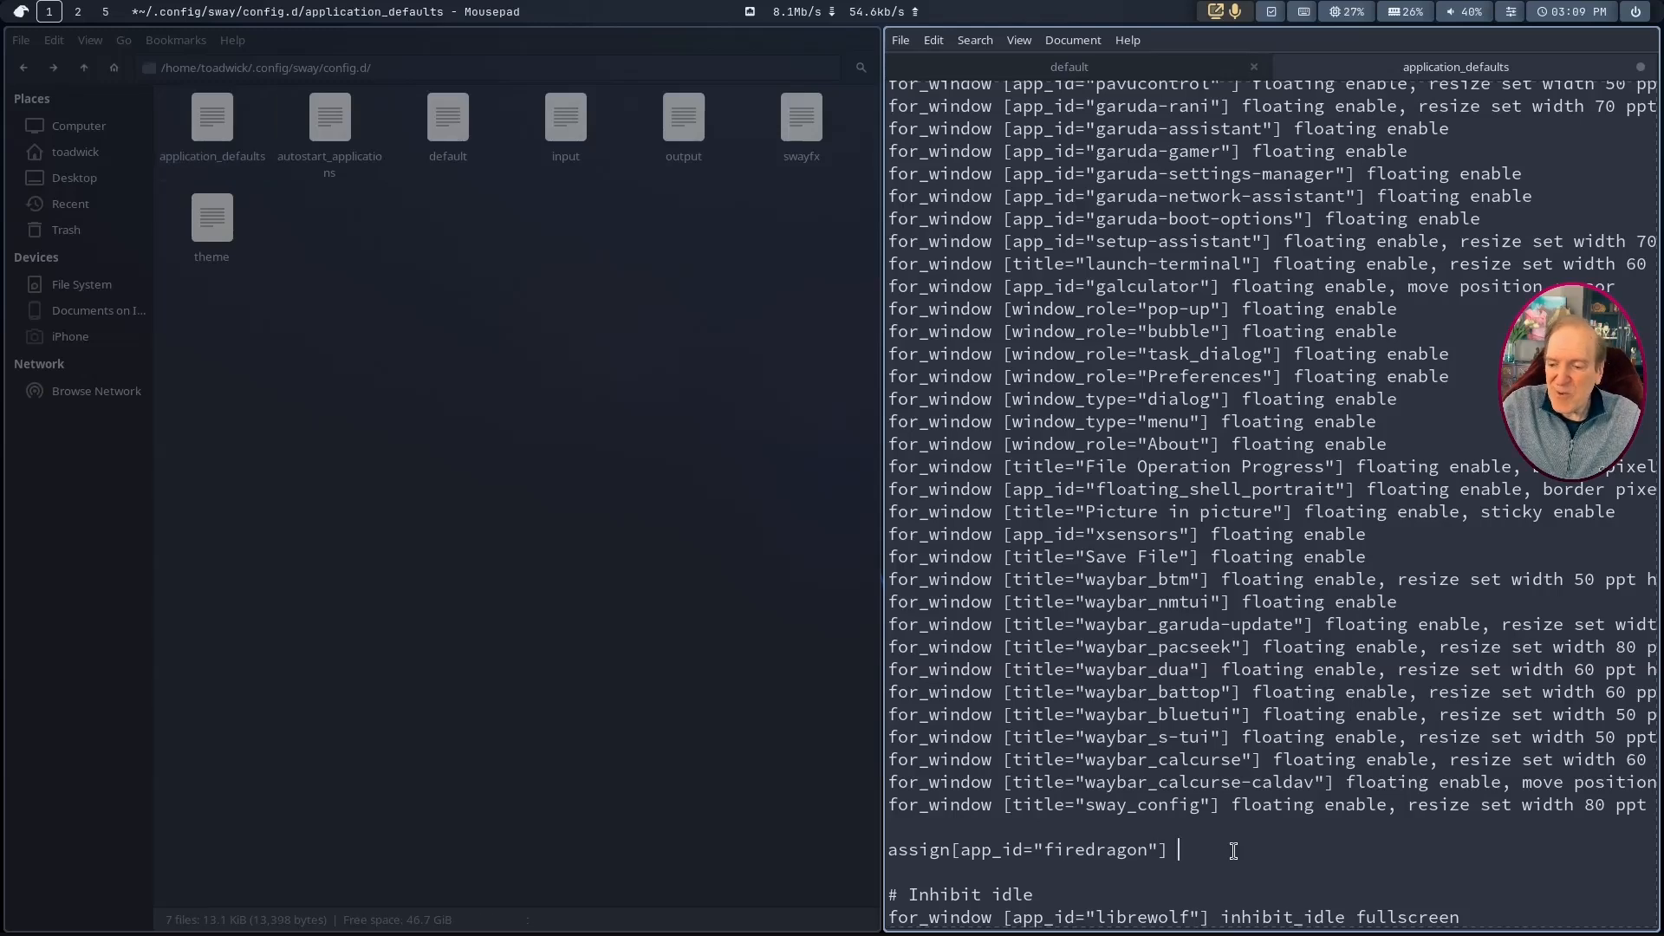
text(1)
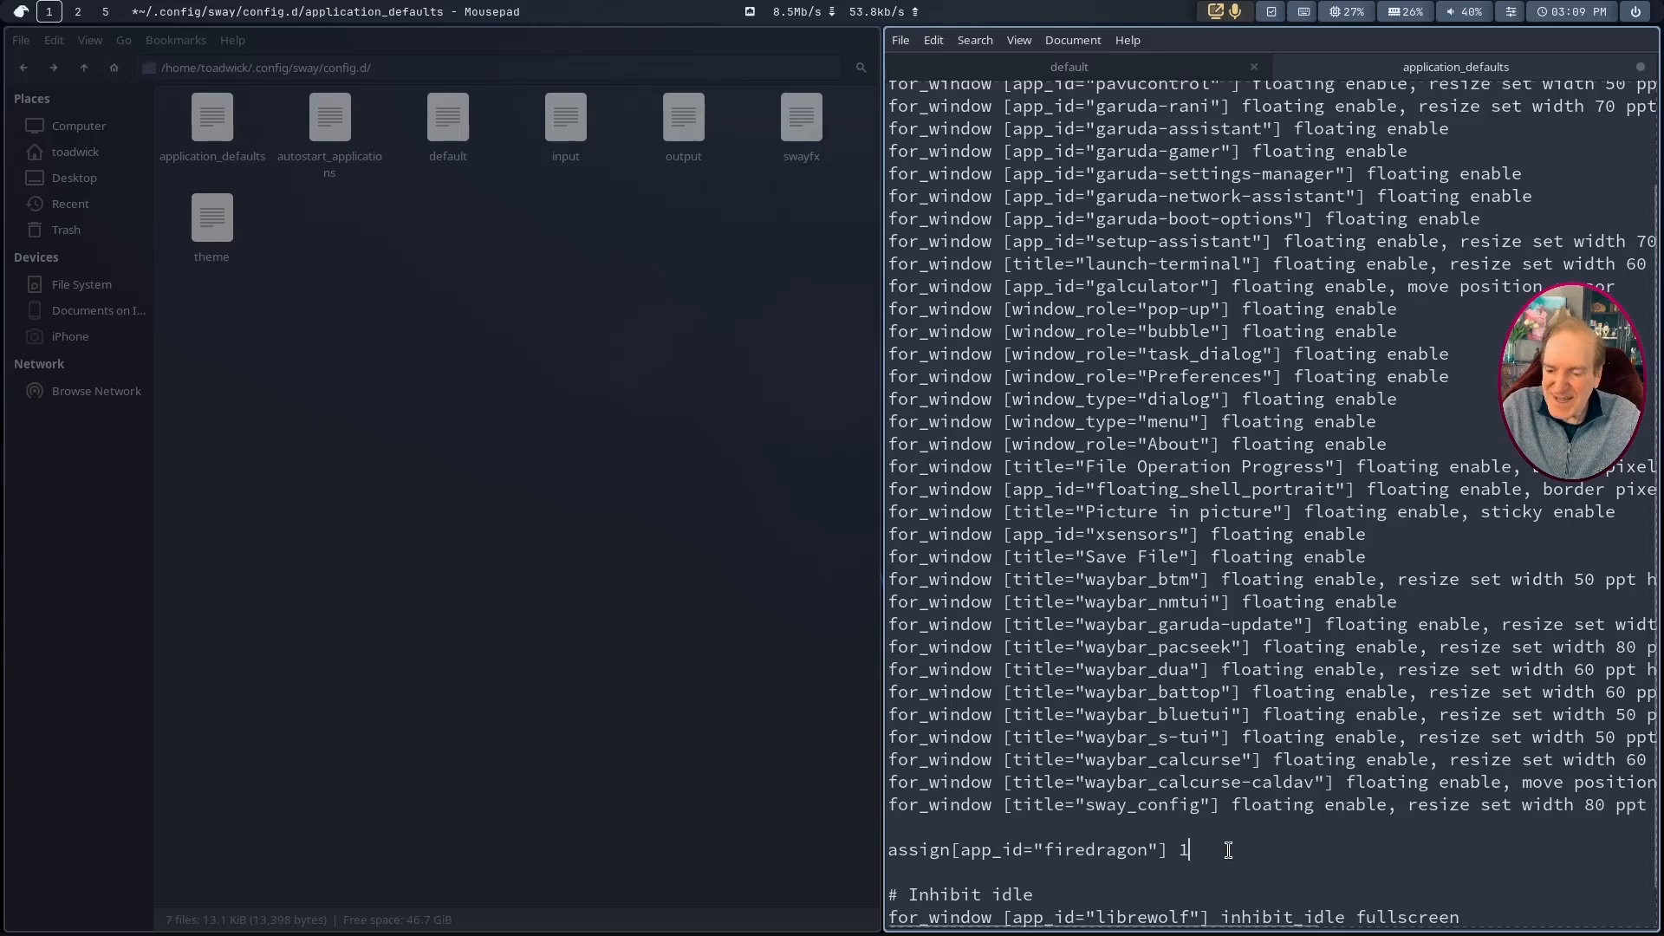
key(BackSpace)
text(2)
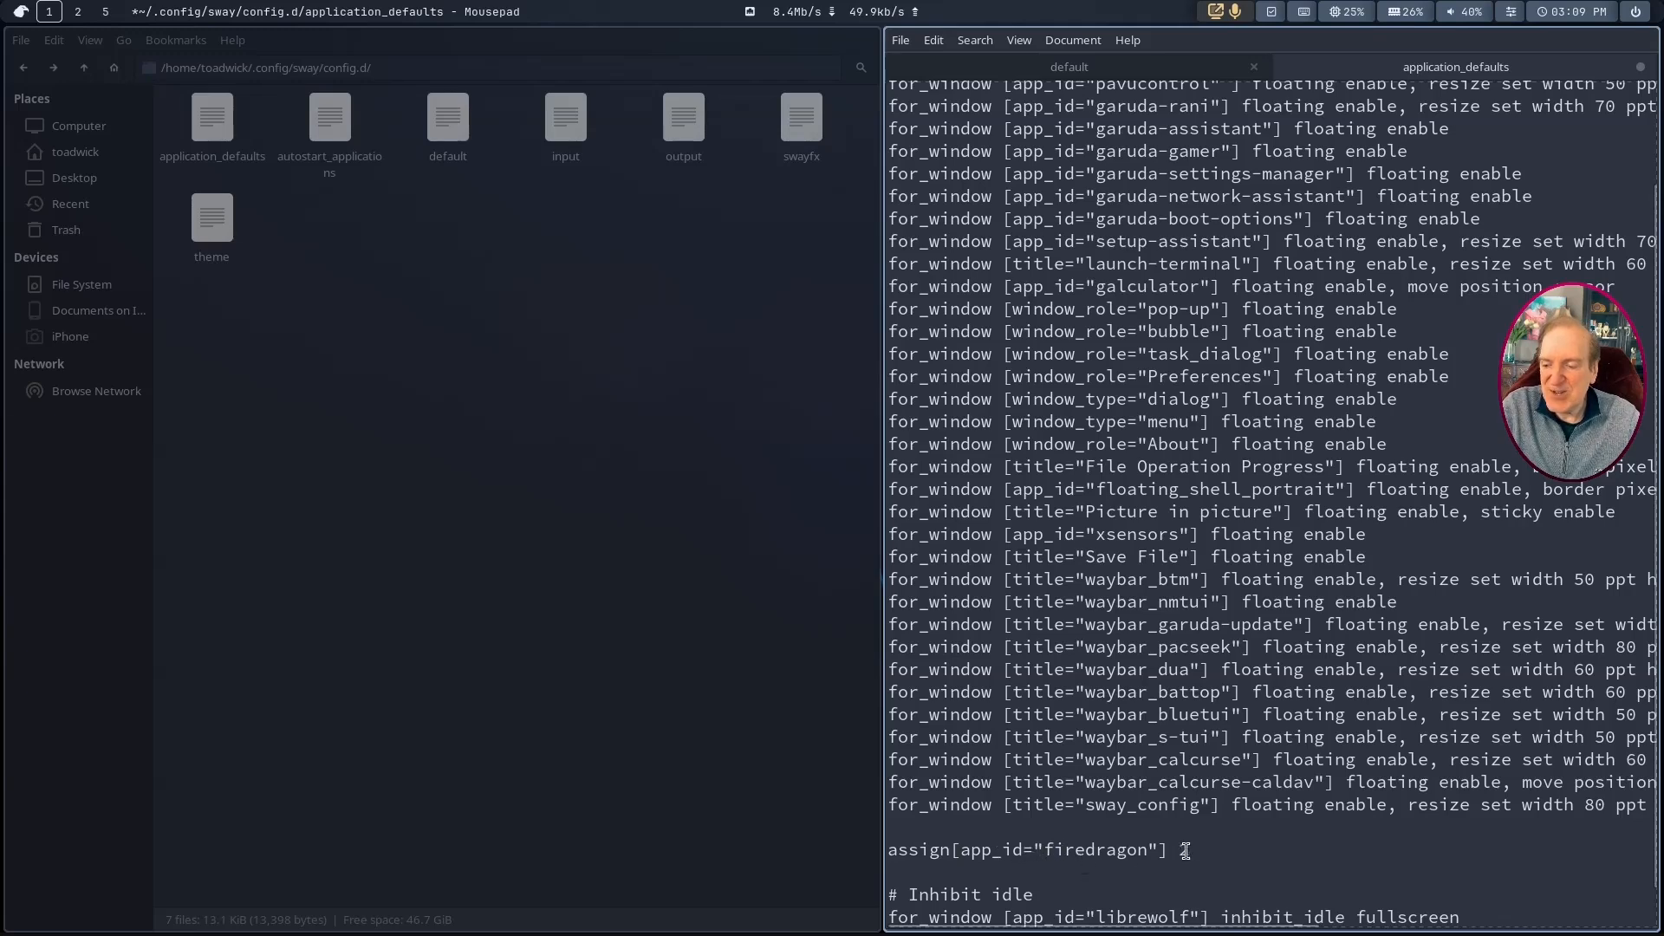
Step: Save the application_defaults file
click(1087, 873)
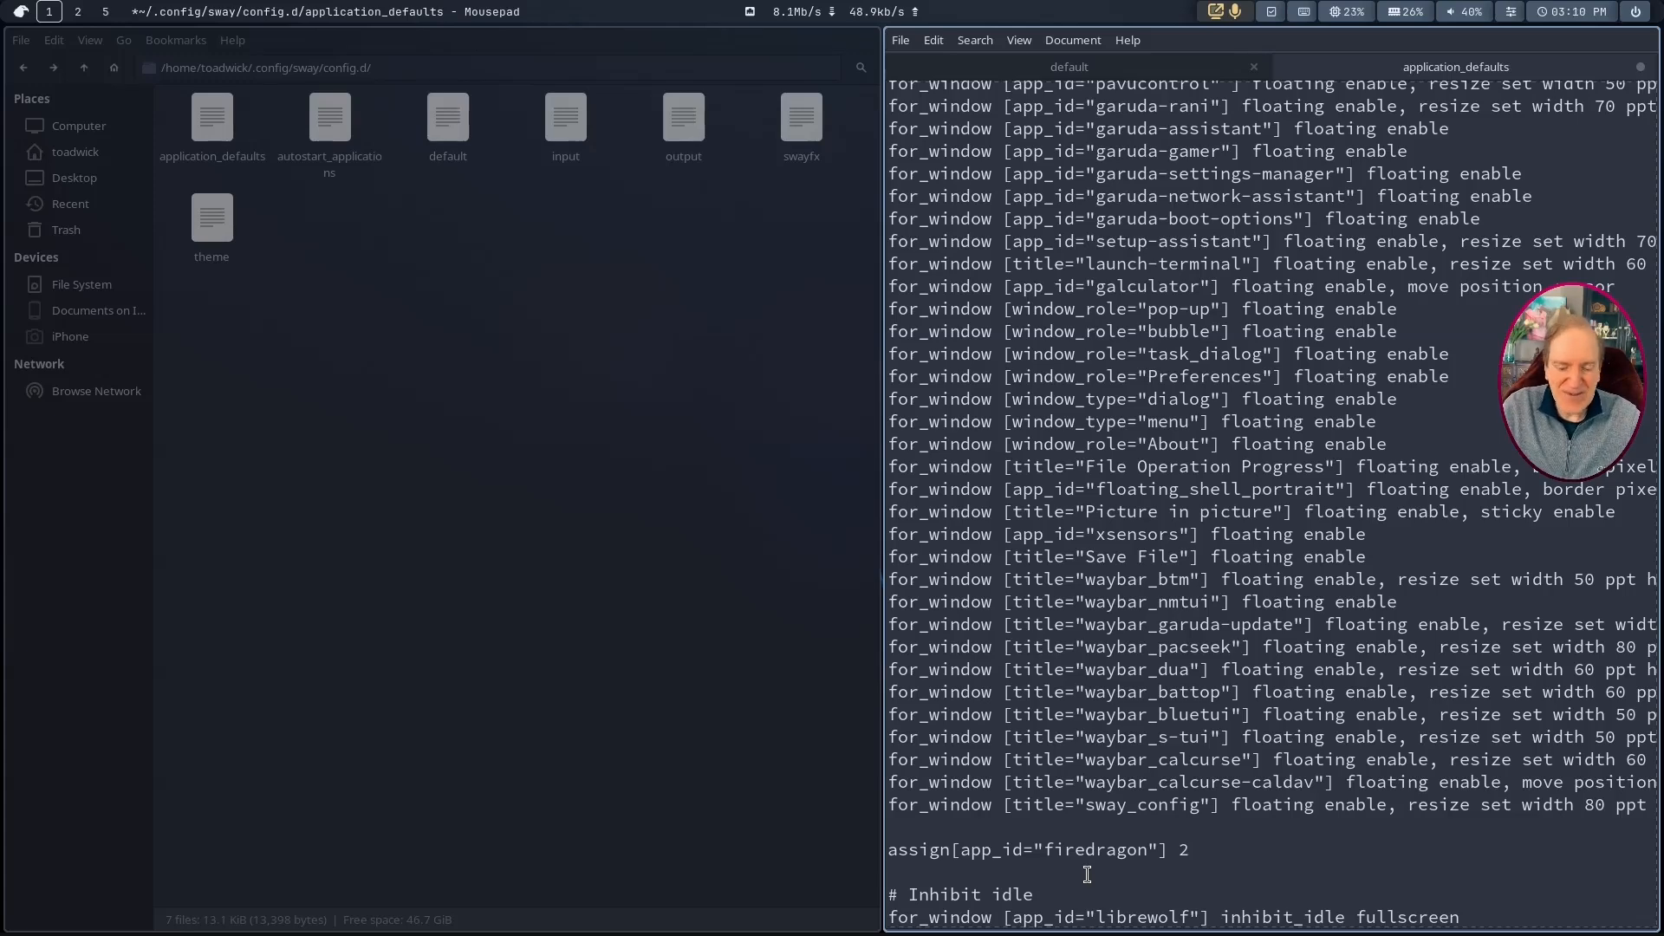
key(ctrl+s)
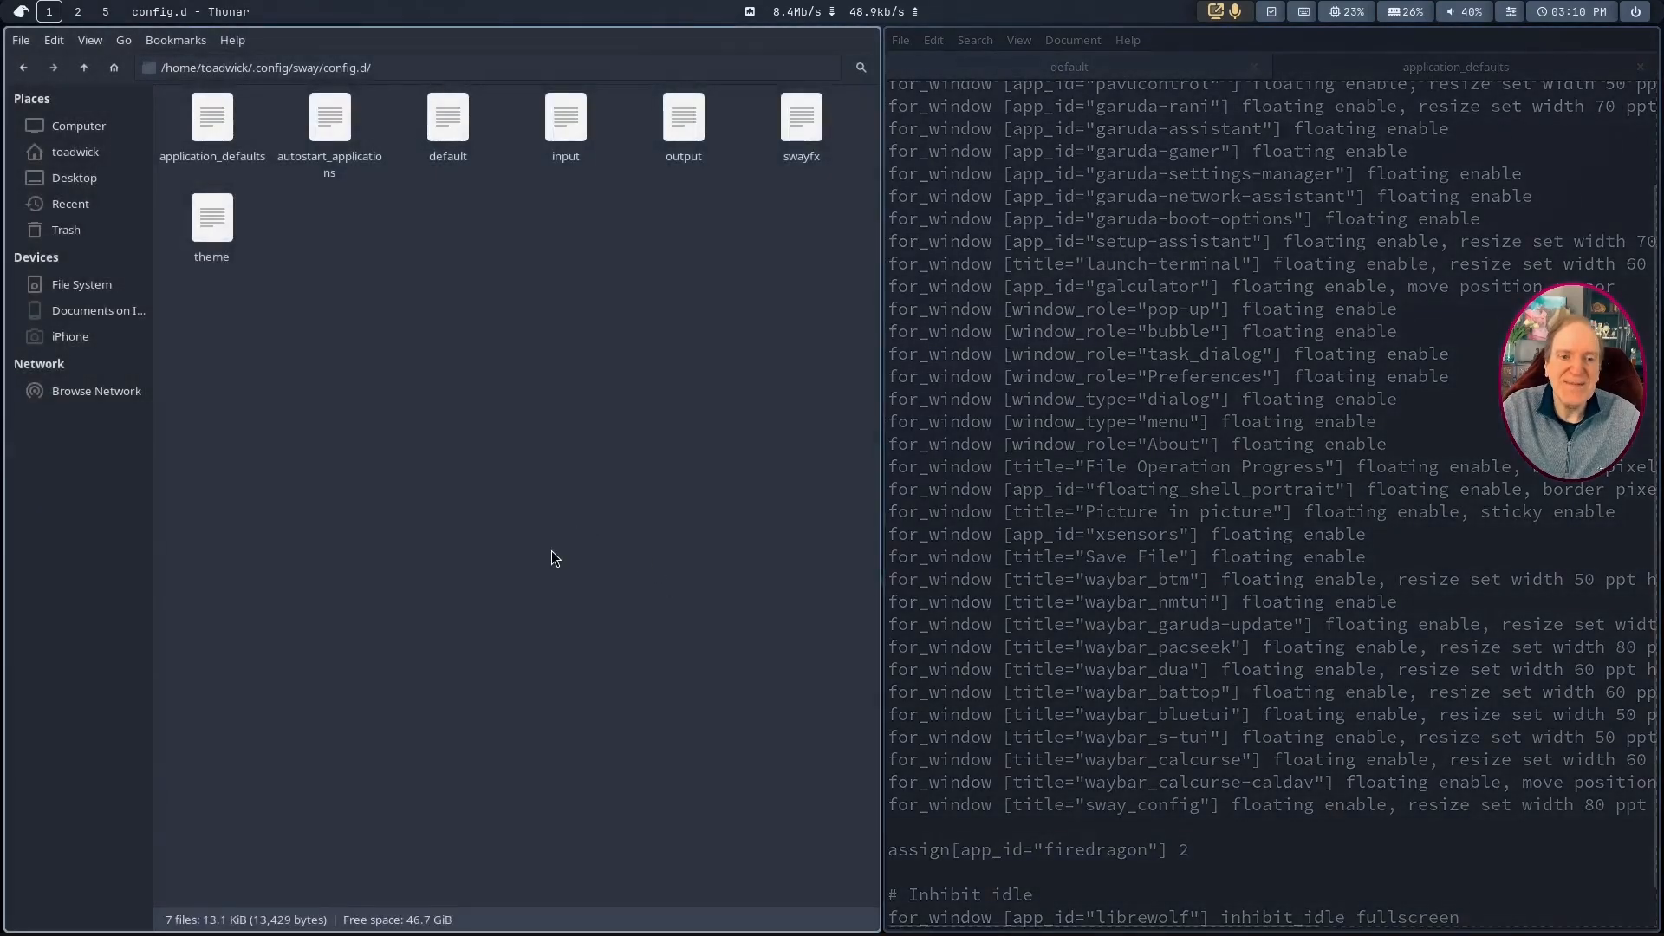
key(ctrl+s)
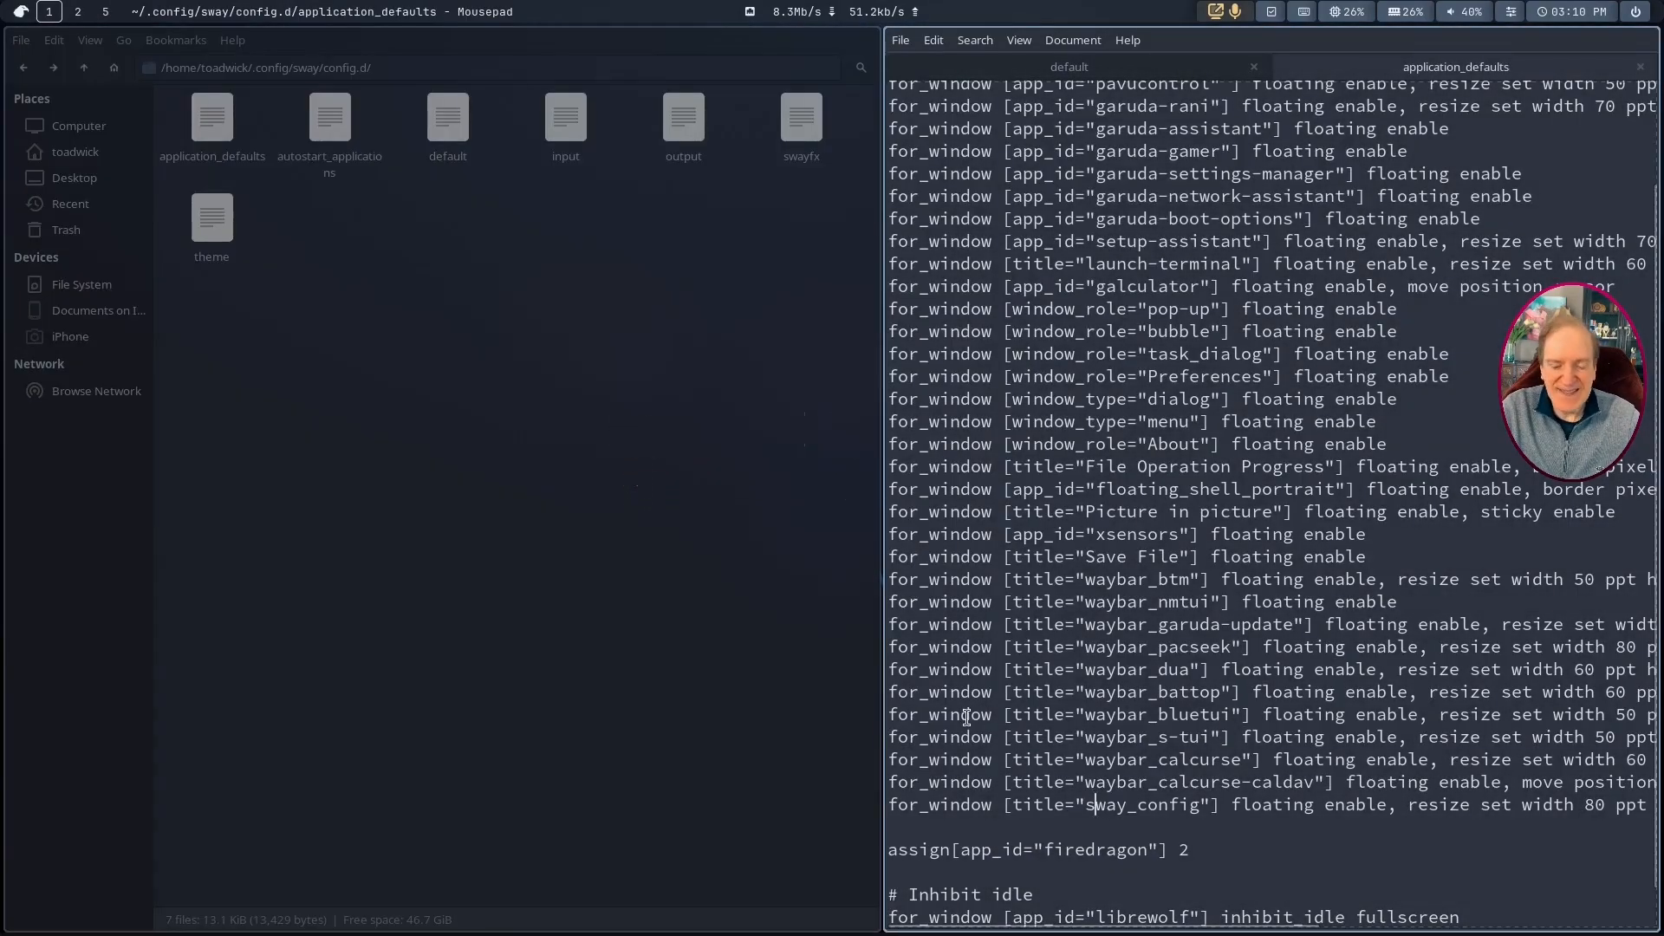
Step: Reload sway and show the details of the line 40 config error
key(super+shift+c)
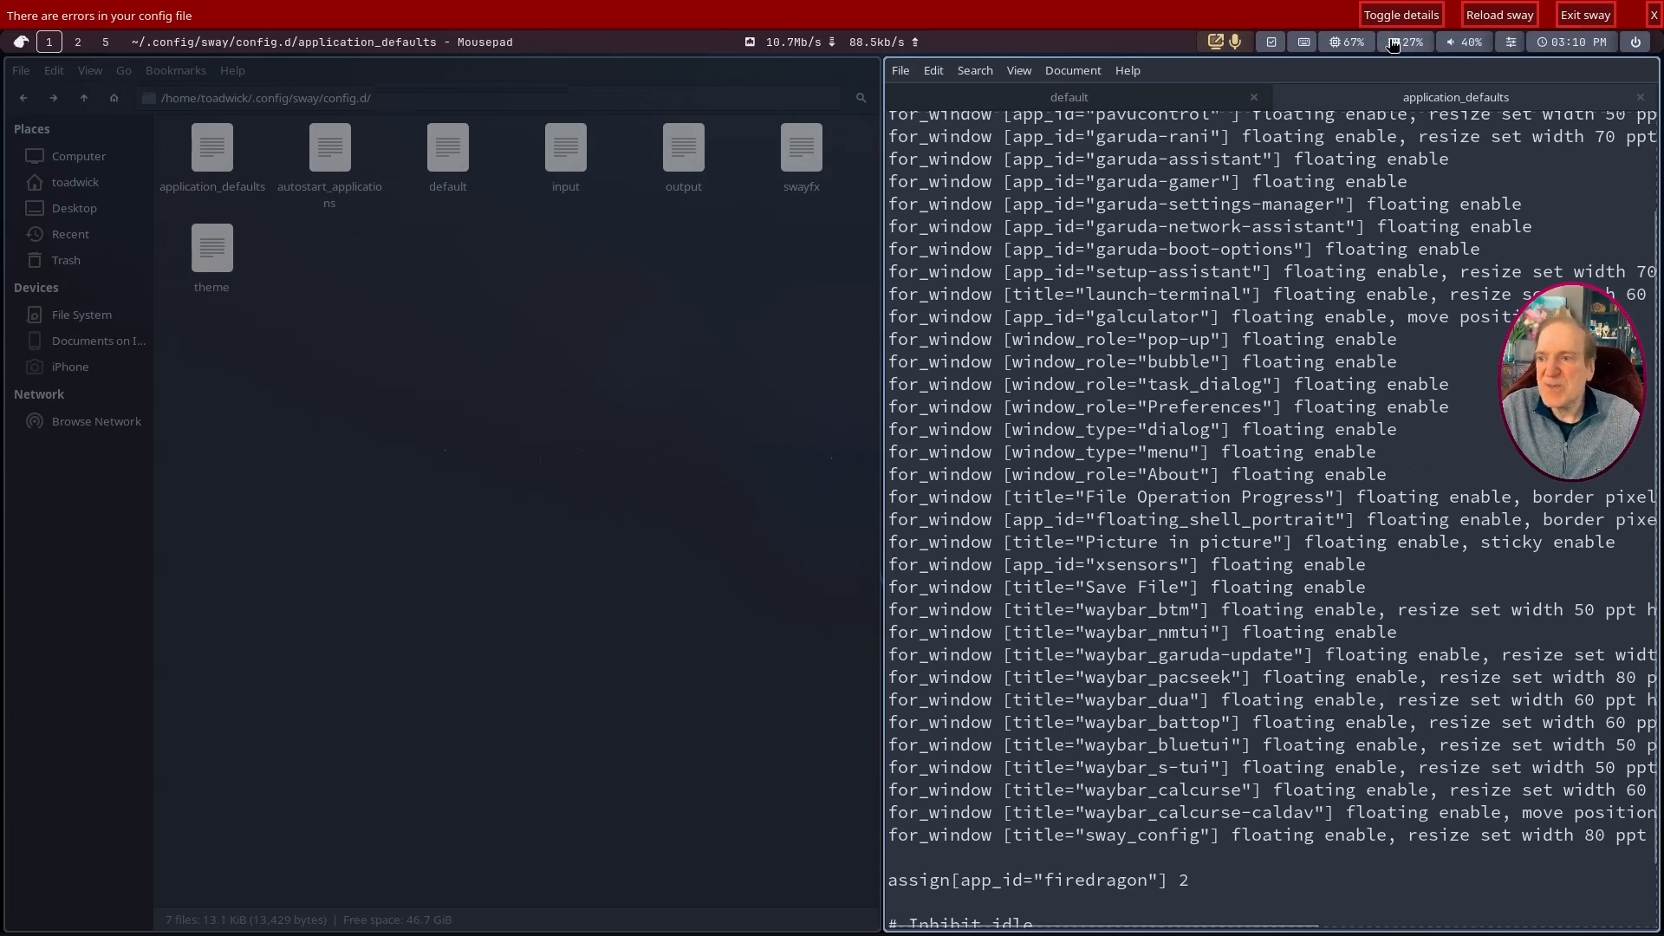
click(1391, 15)
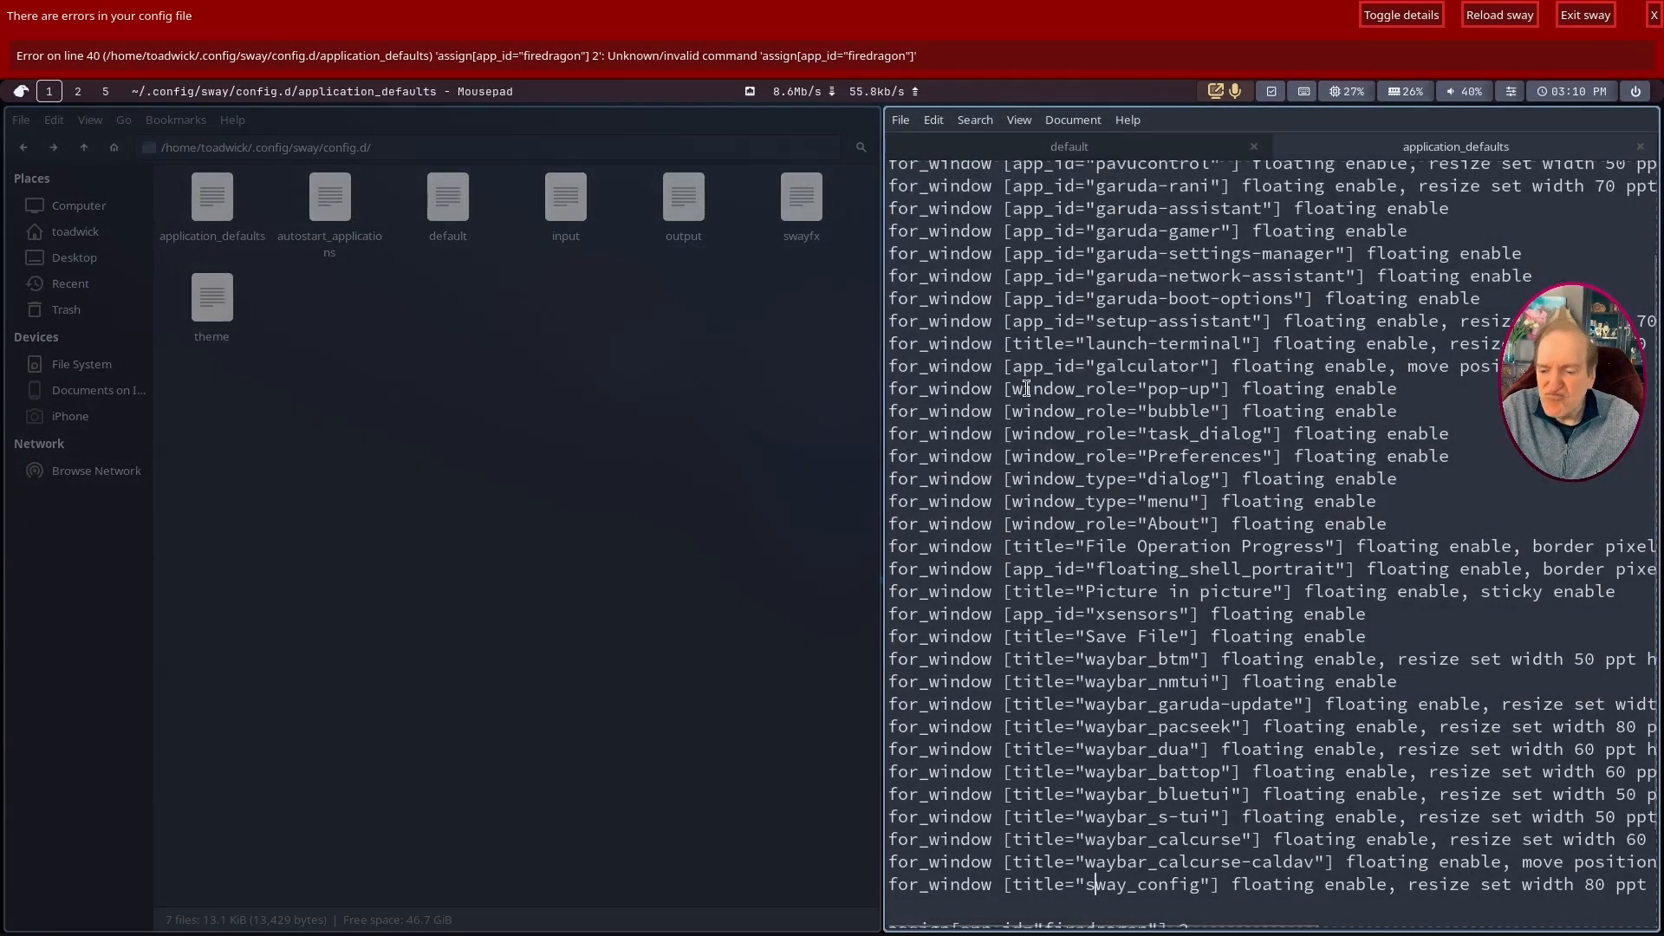
scroll(1026, 388, down, 2)
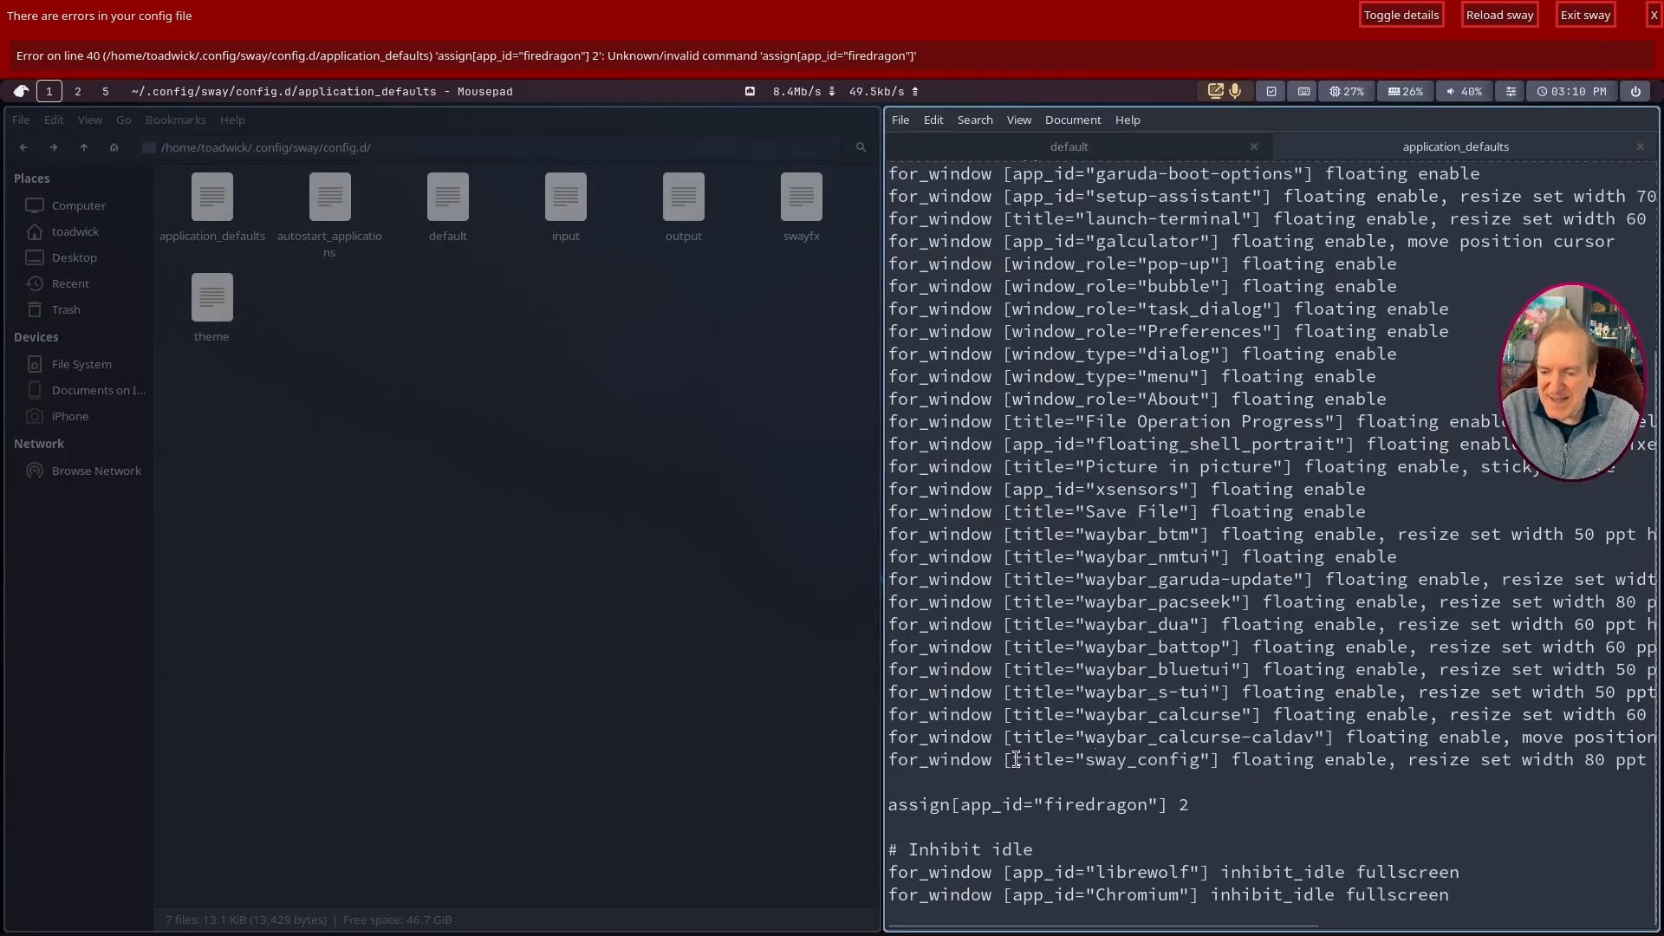
Step: Add the missing space in 'assign [app_id="firedragon"]', save, reload sway, and append 2 to the rule
click(954, 805)
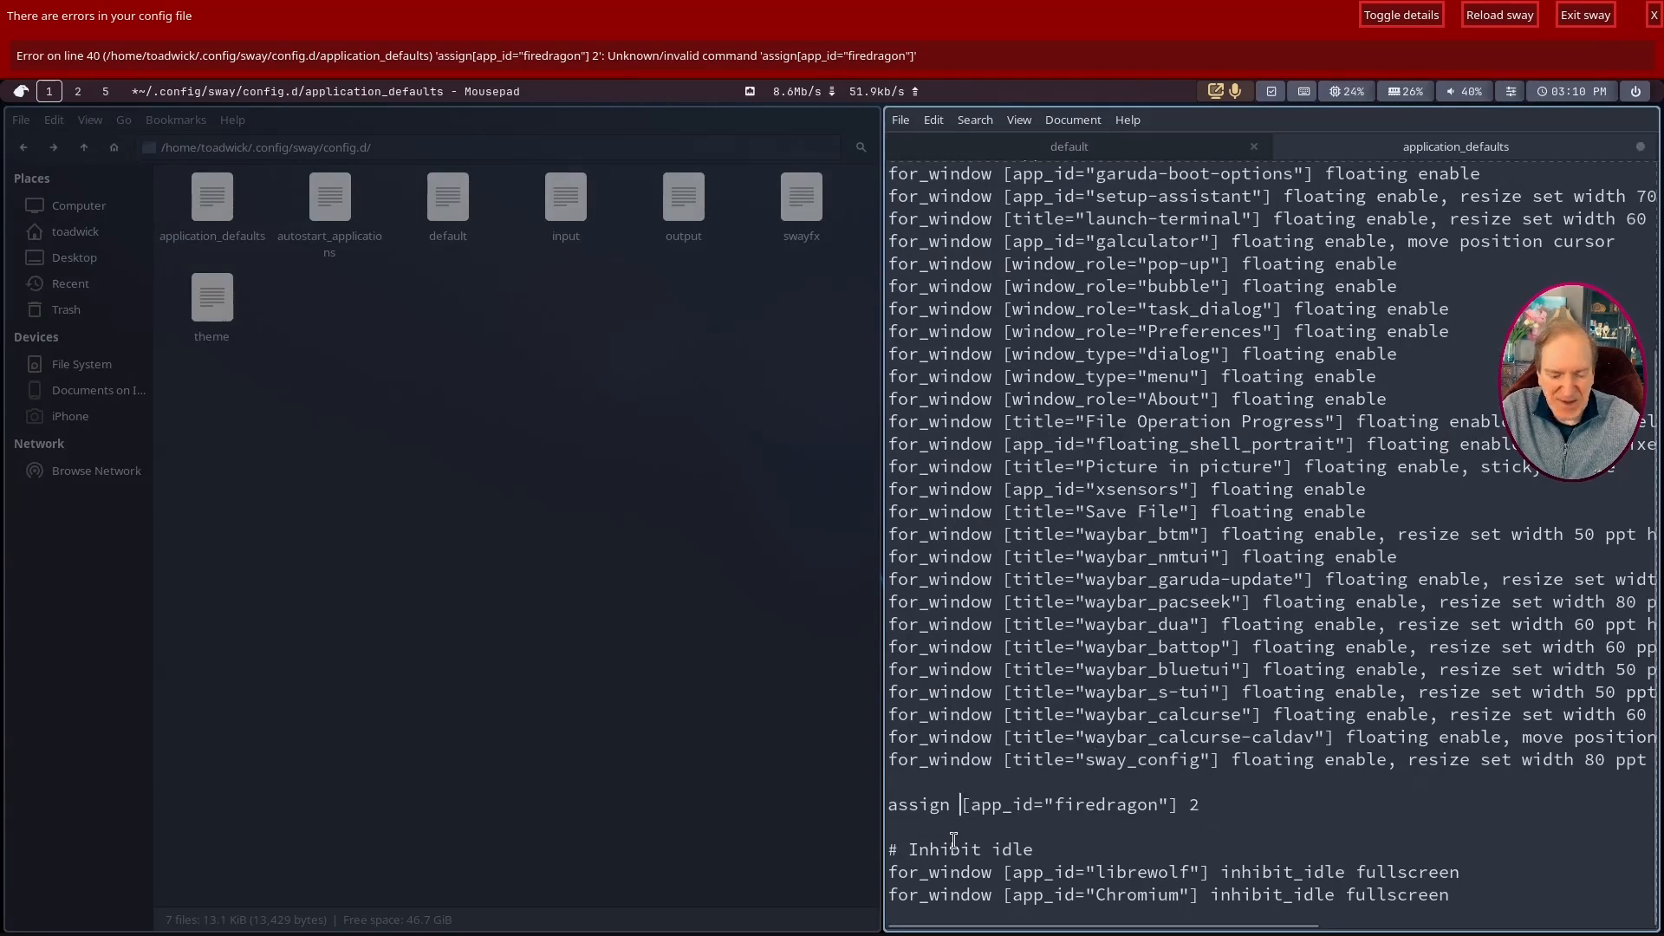
key(ctrl+s)
key(super+shift+c)
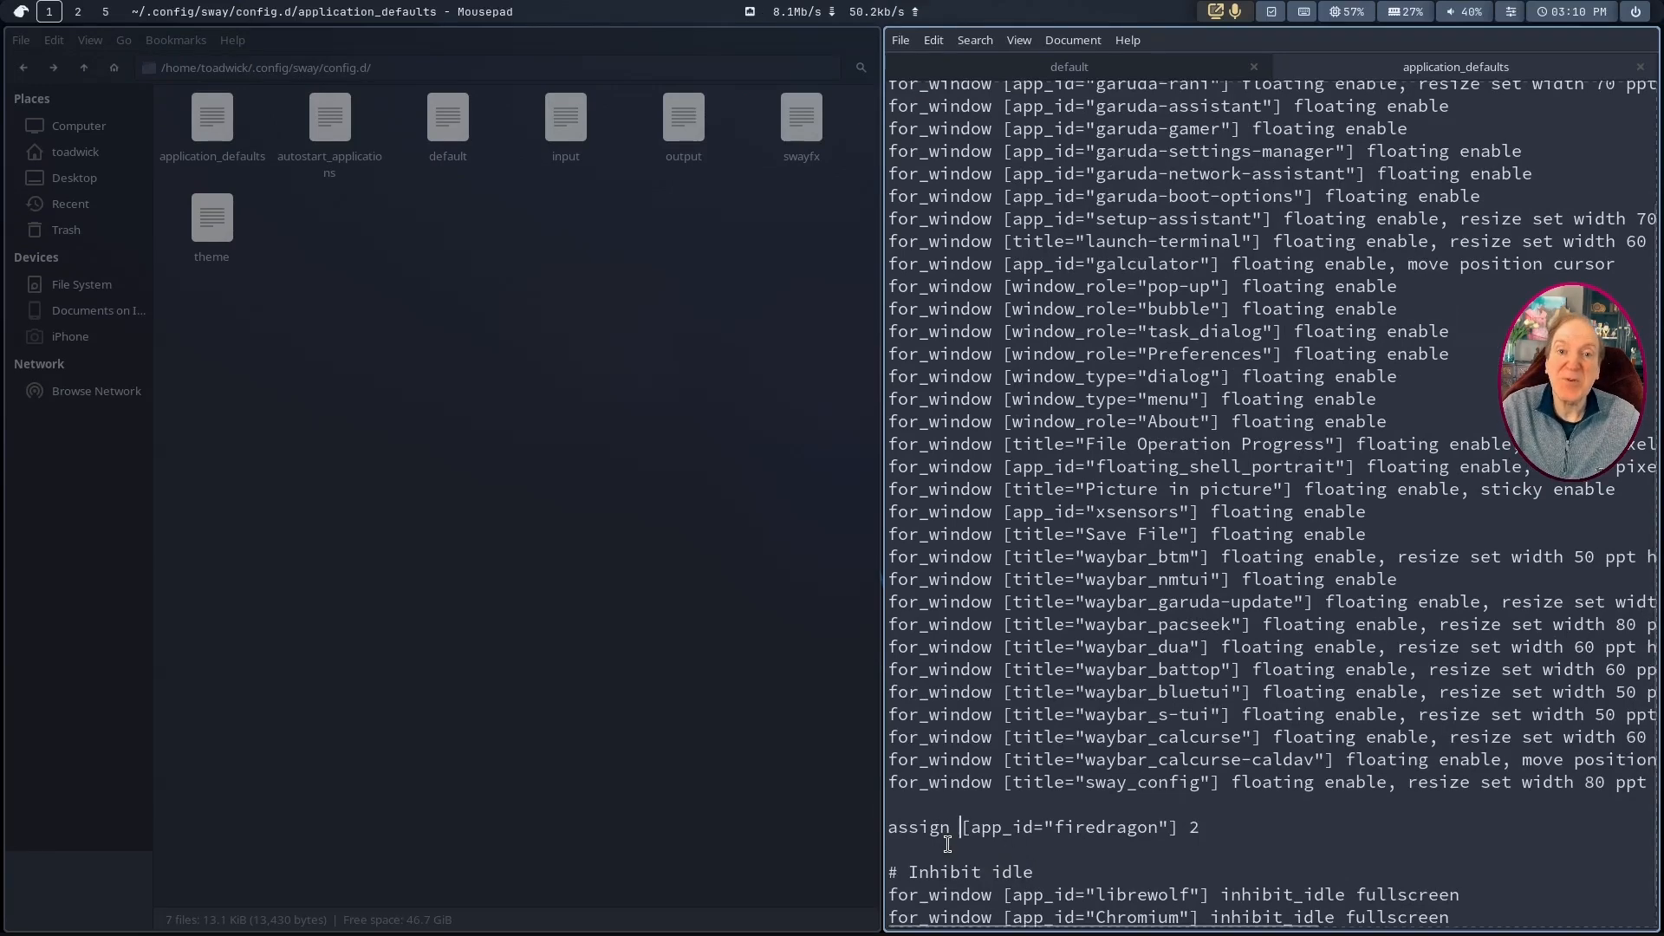
click(1195, 821)
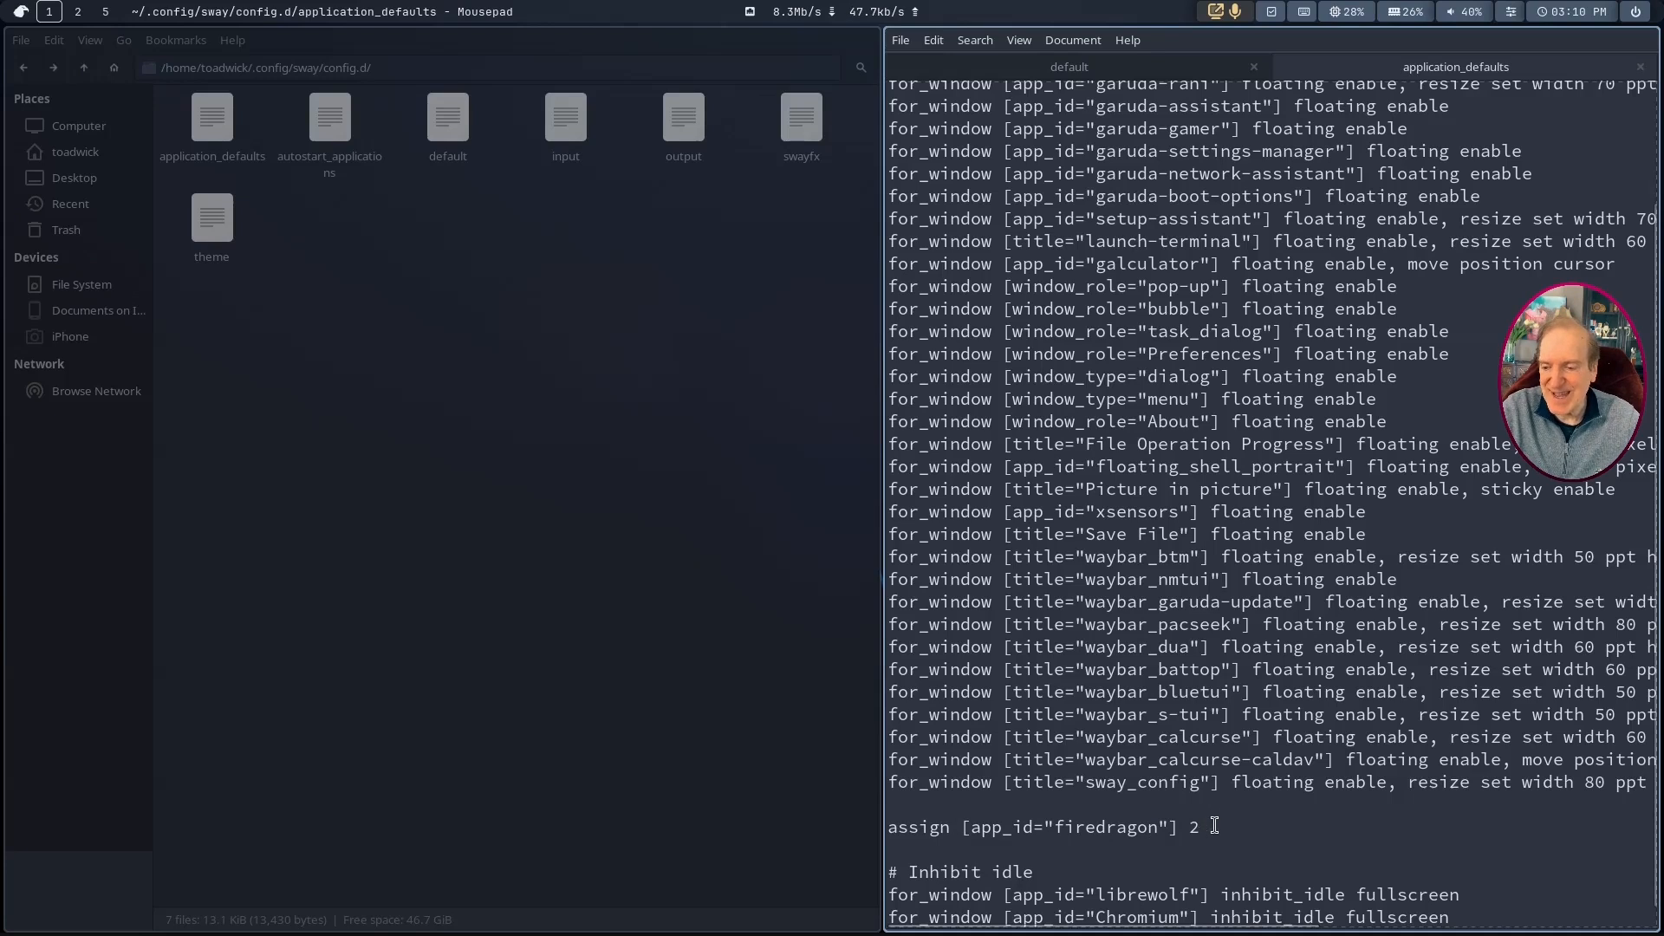
text(2)
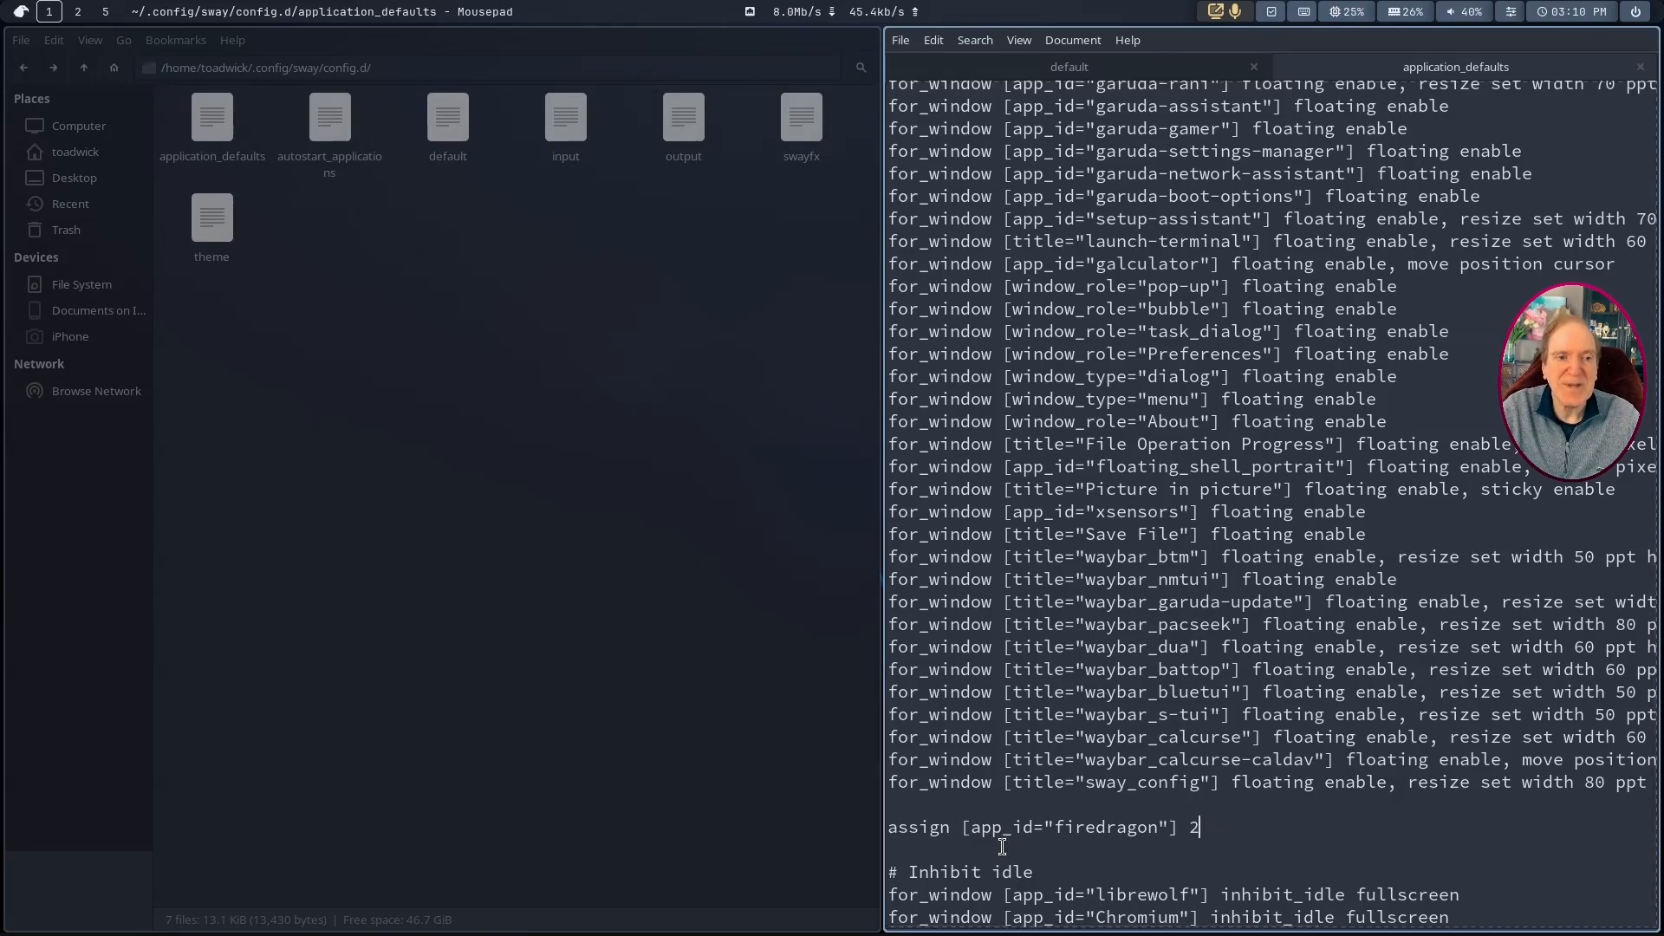
Step: Close FireDragon on workspace 2, confirming that both tabs should close
key(super+2)
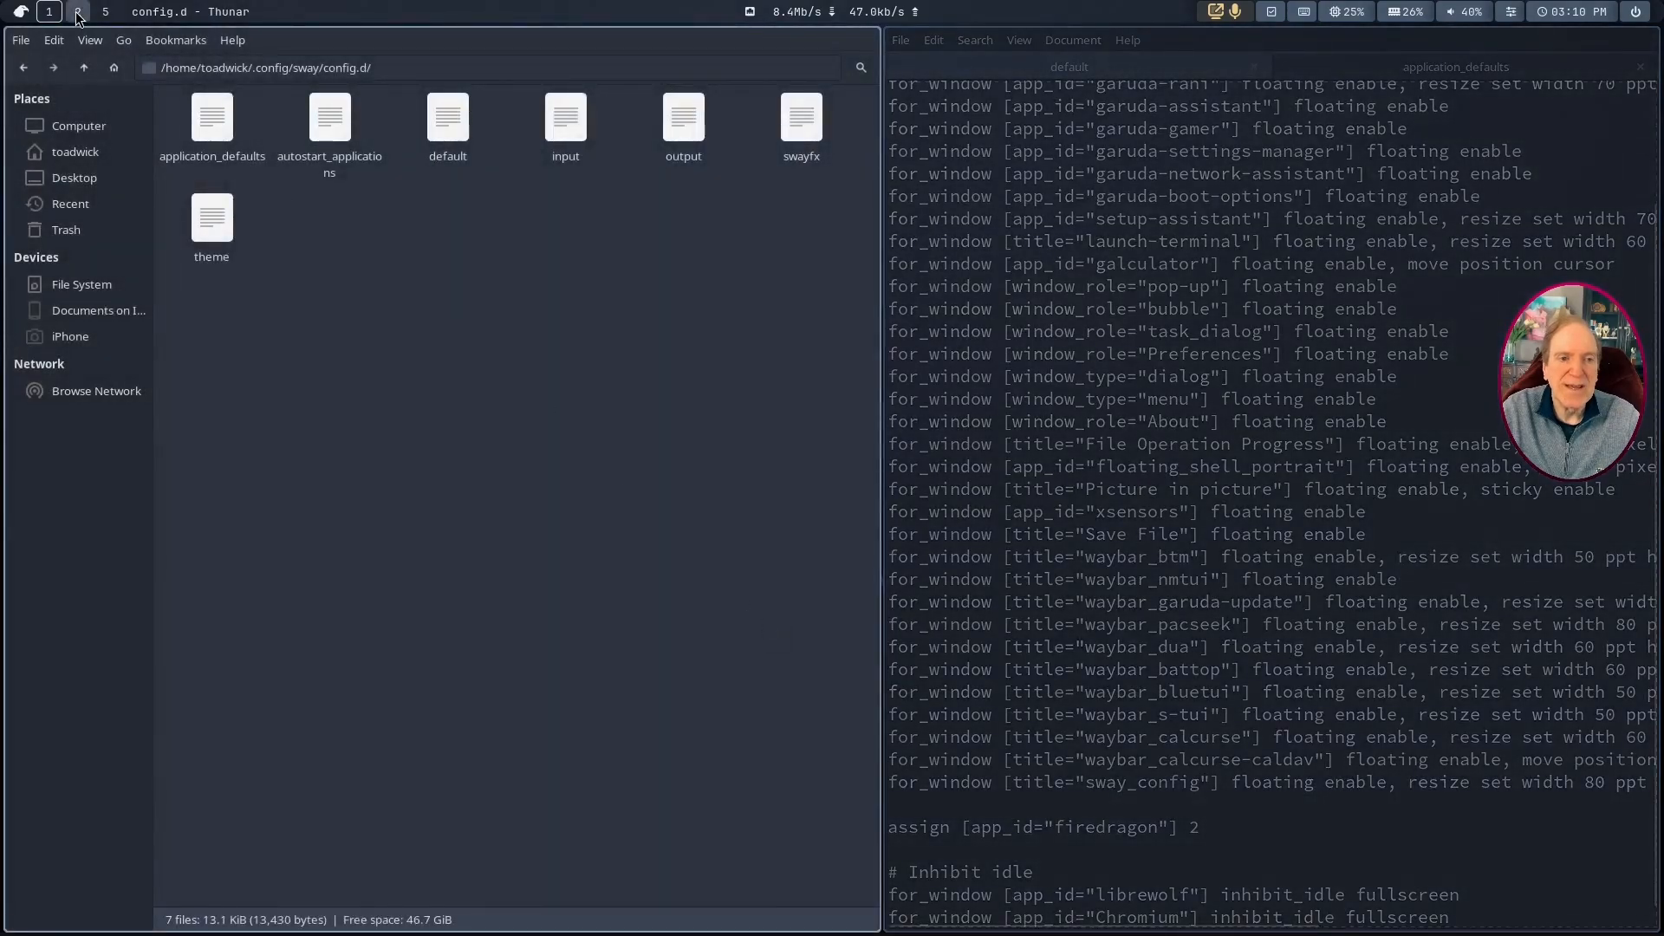
key(super+q)
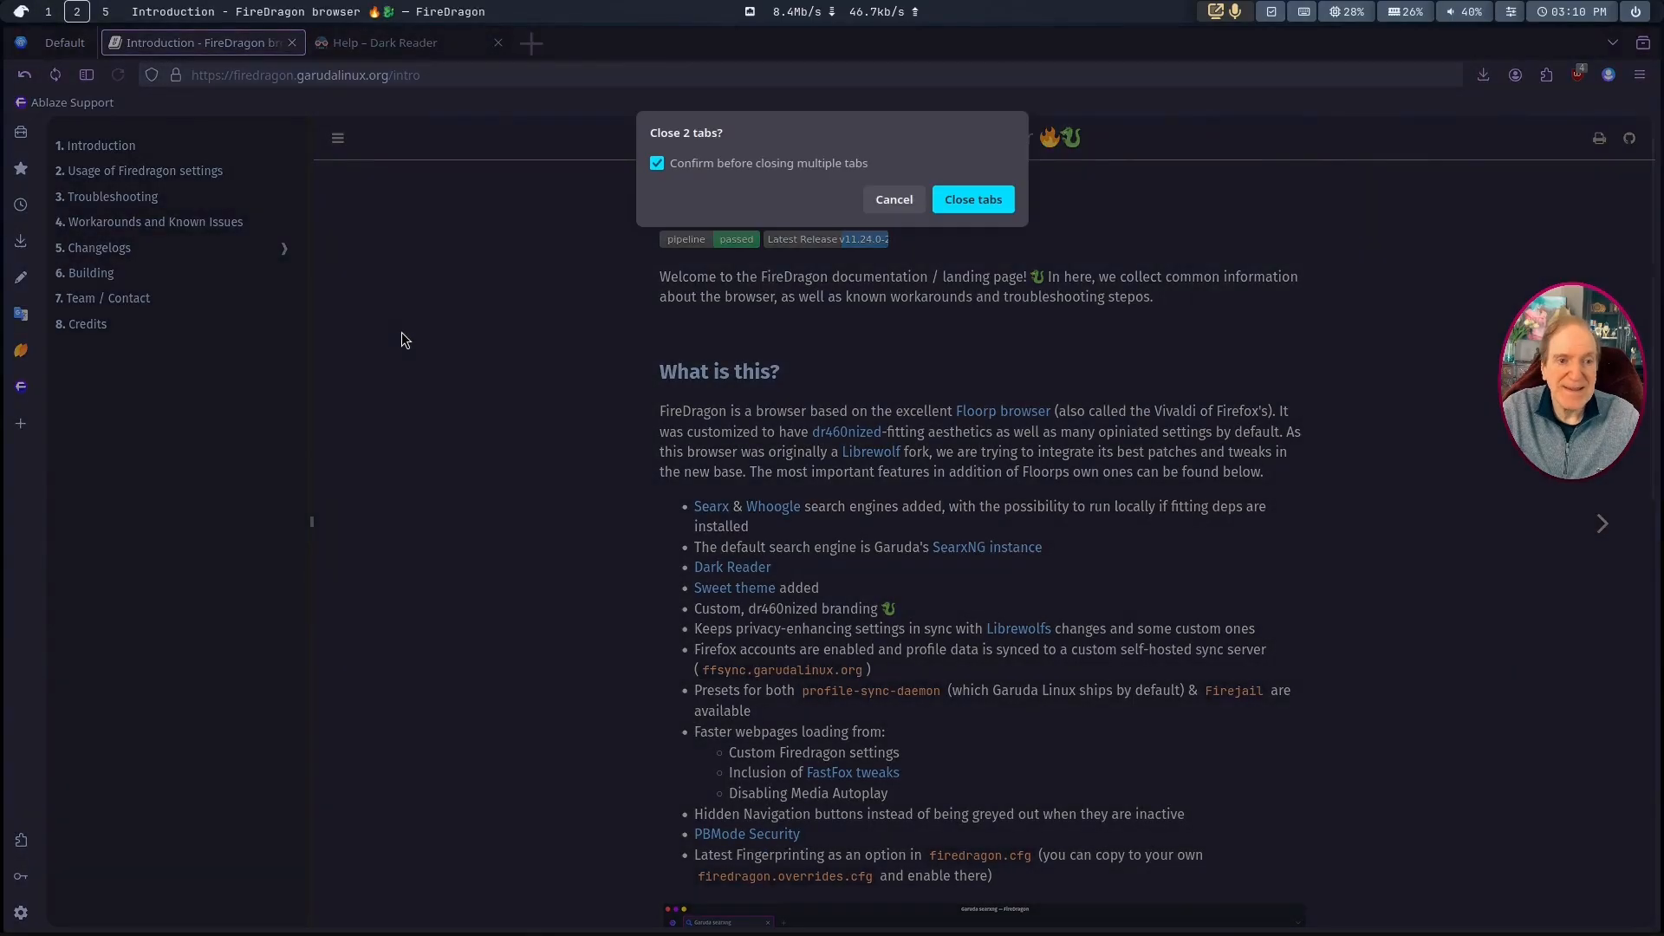
click(971, 202)
Step: Relaunch FireDragon with $mod+b from workspace 1, then open a foot terminal beside it on workspace 2
click(48, 12)
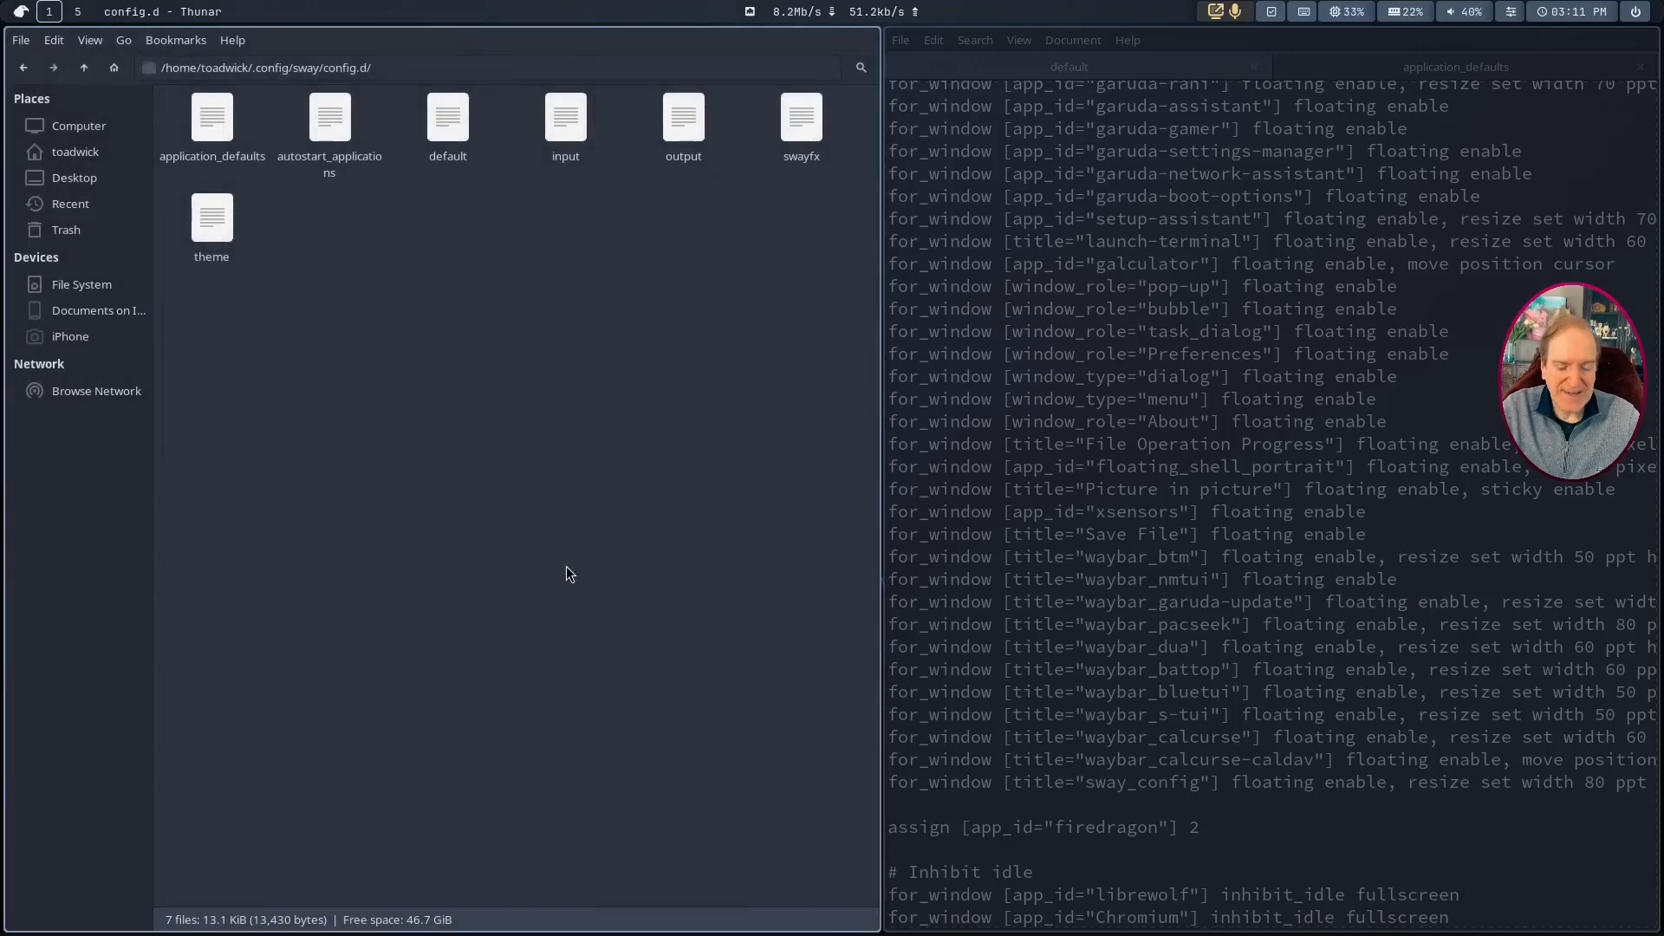
key(super+b)
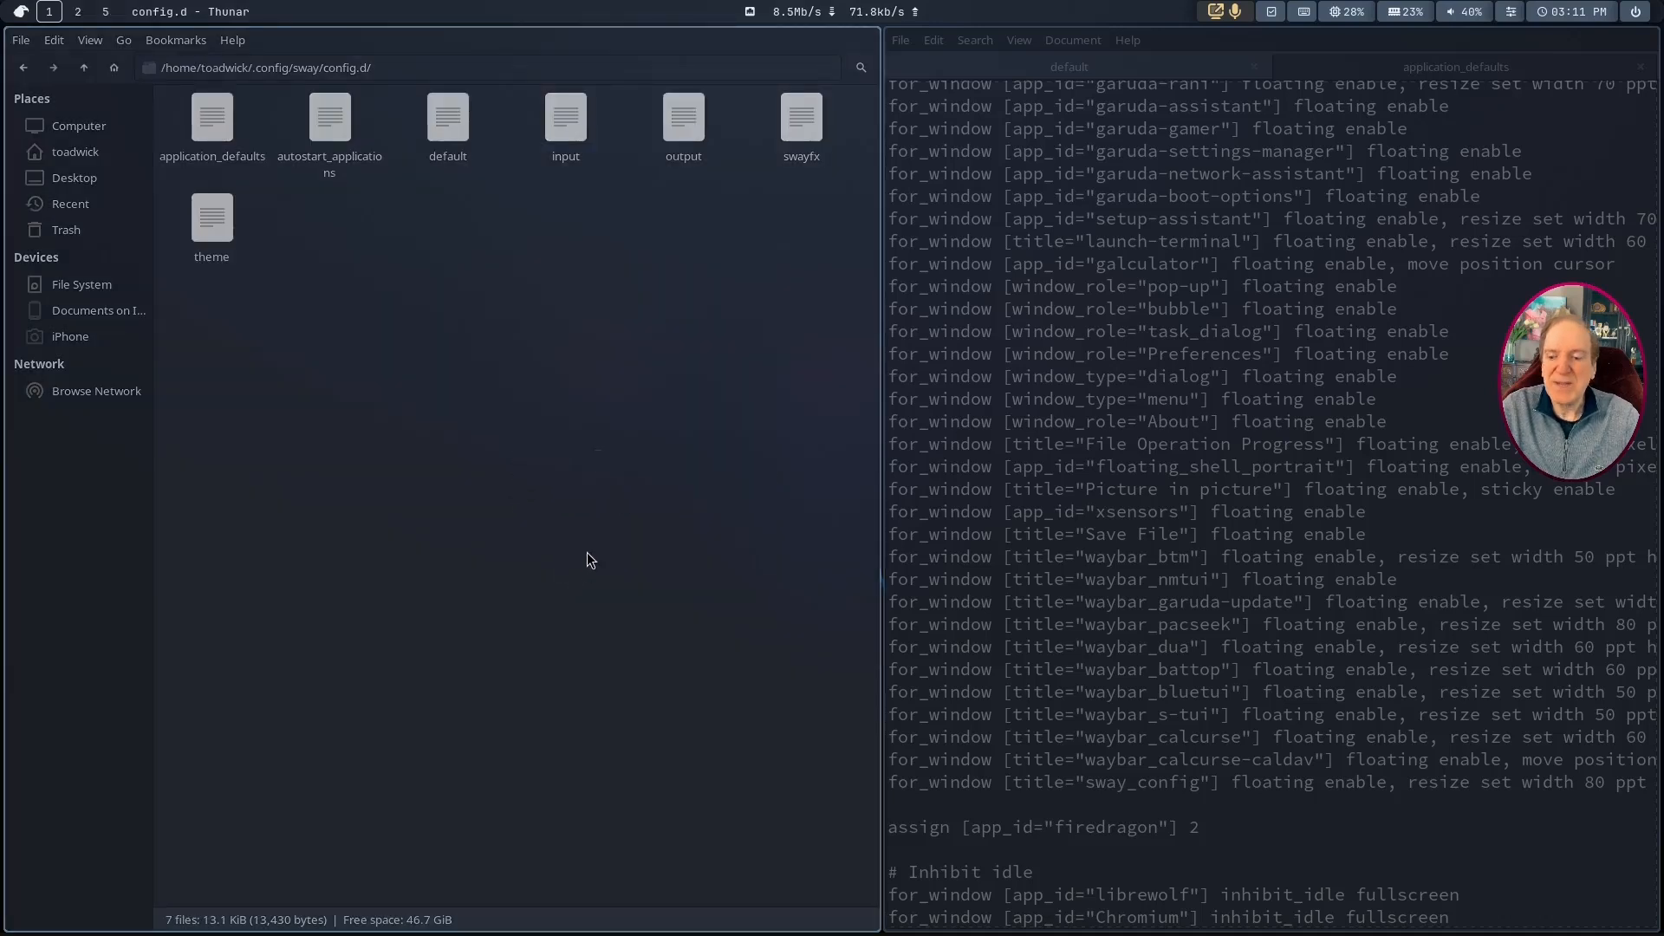
click(78, 13)
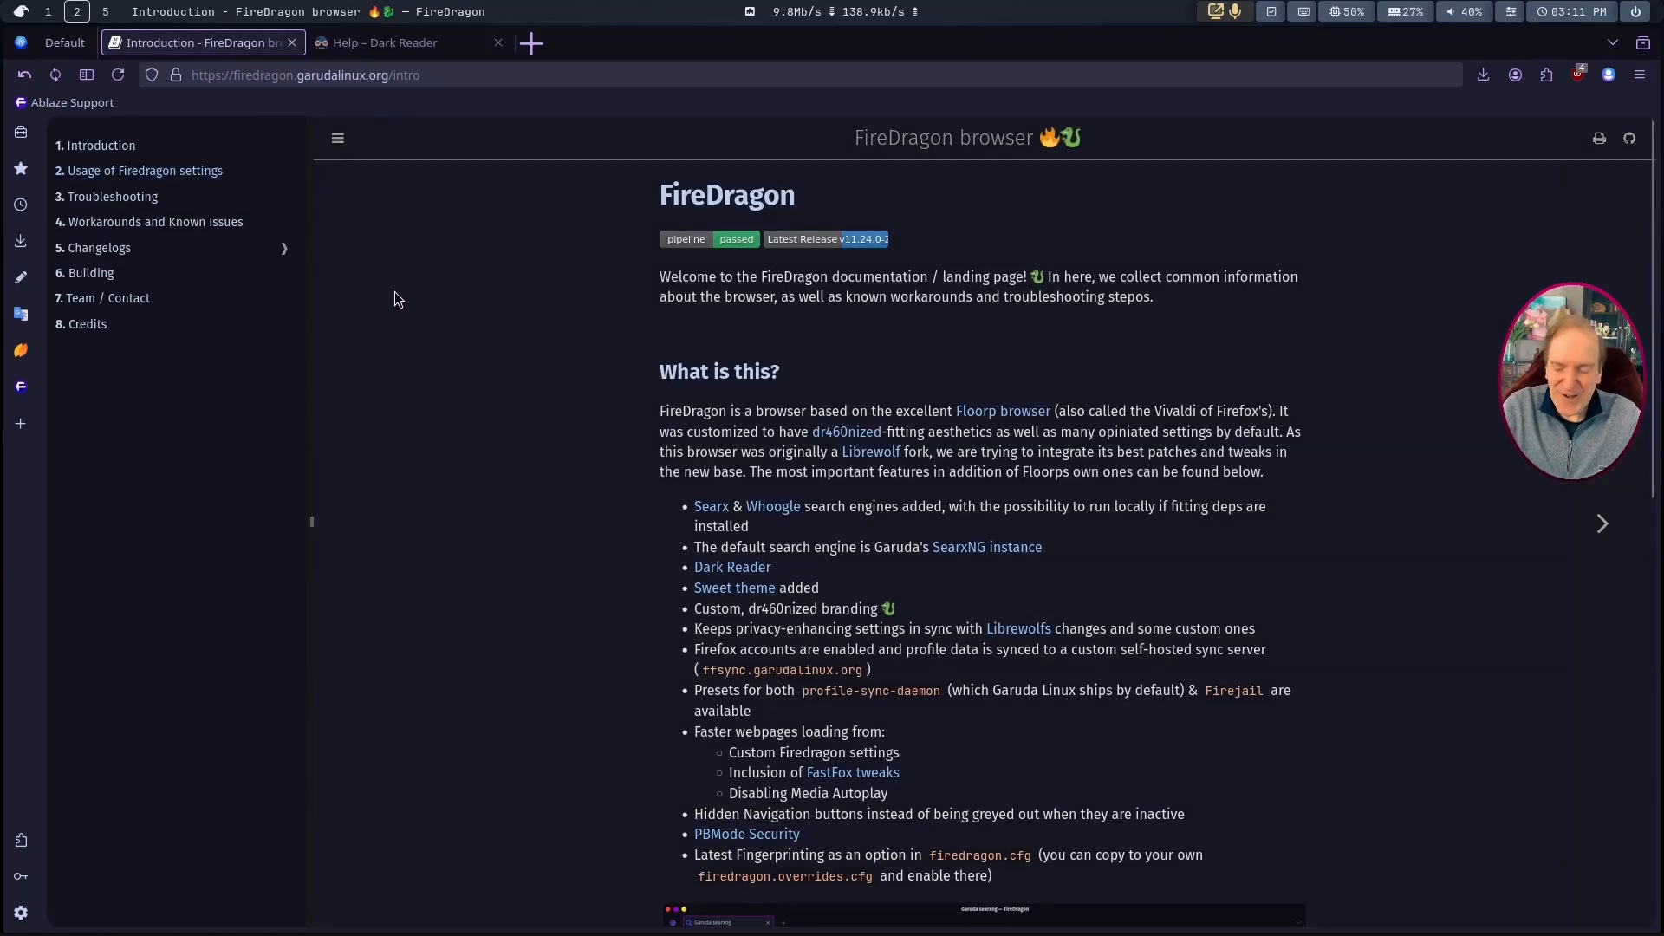
key(super+Return)
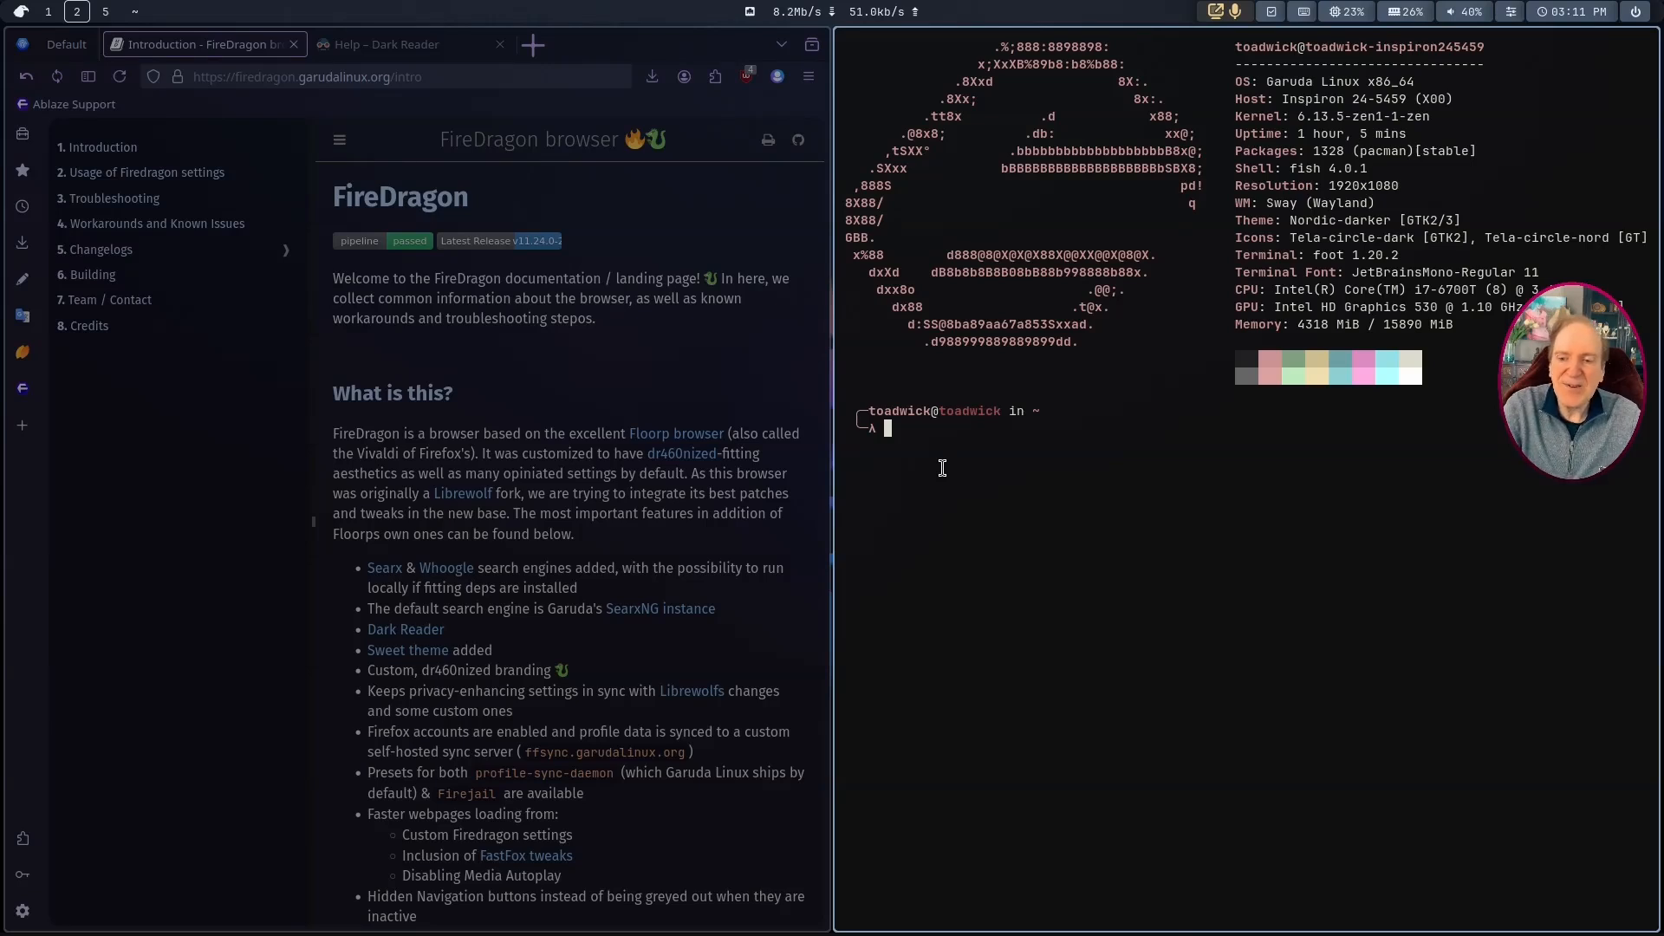
Step: Launch pacseek and search for the wlprop package
click(1263, 16)
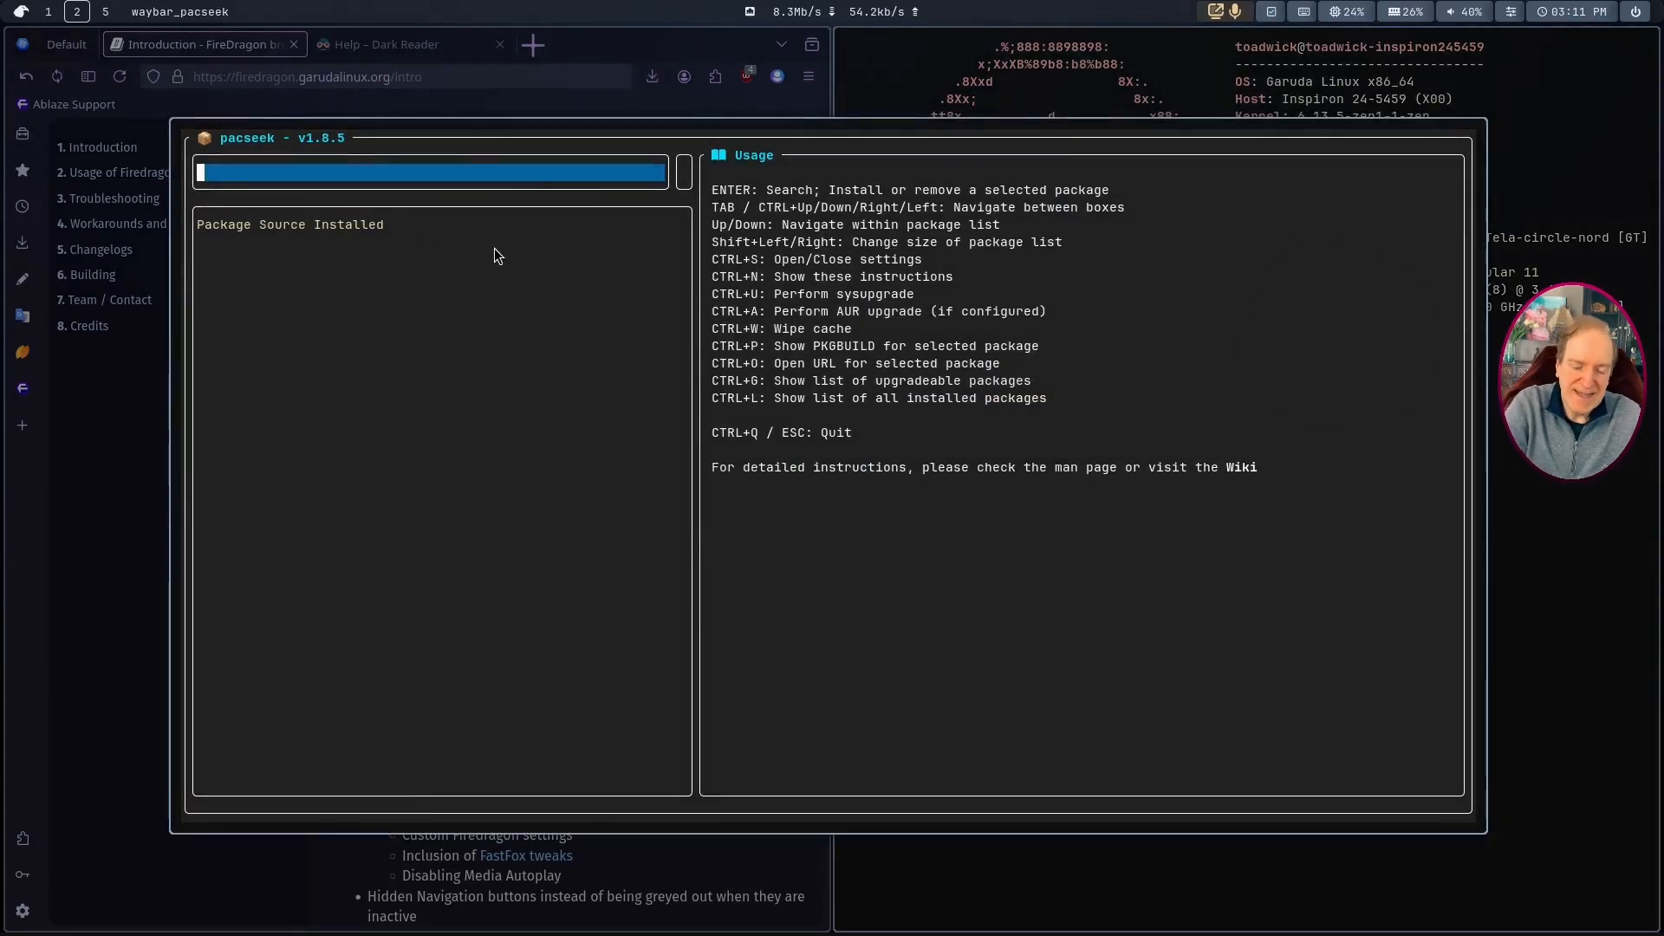
text(wlpr)
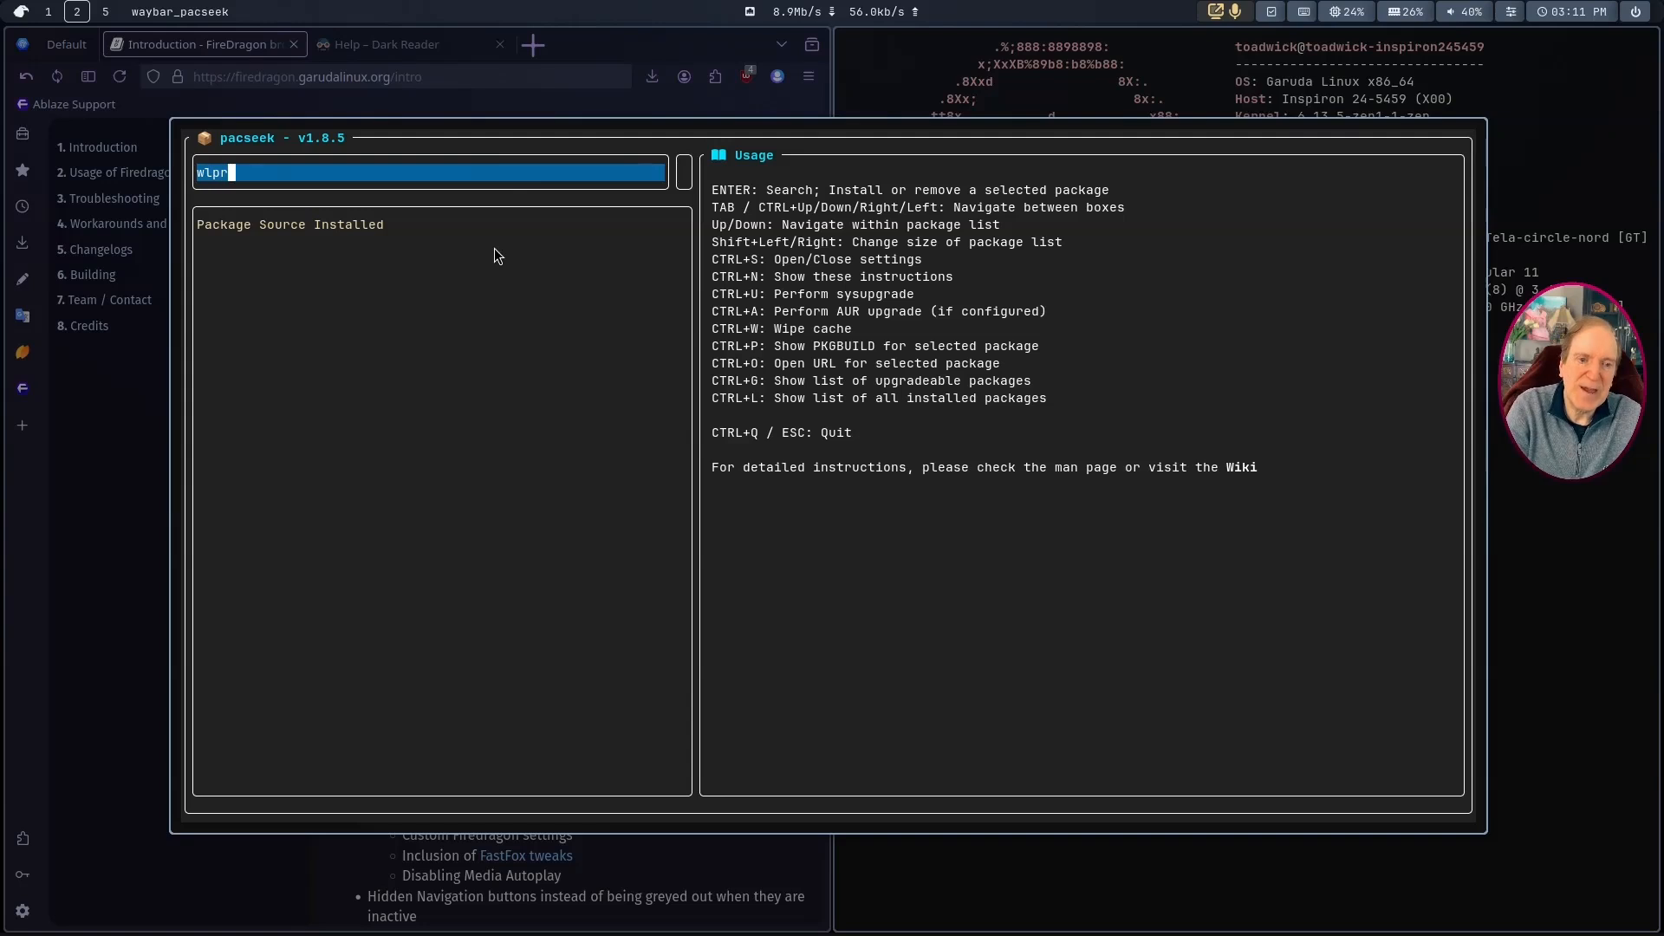
text(op)
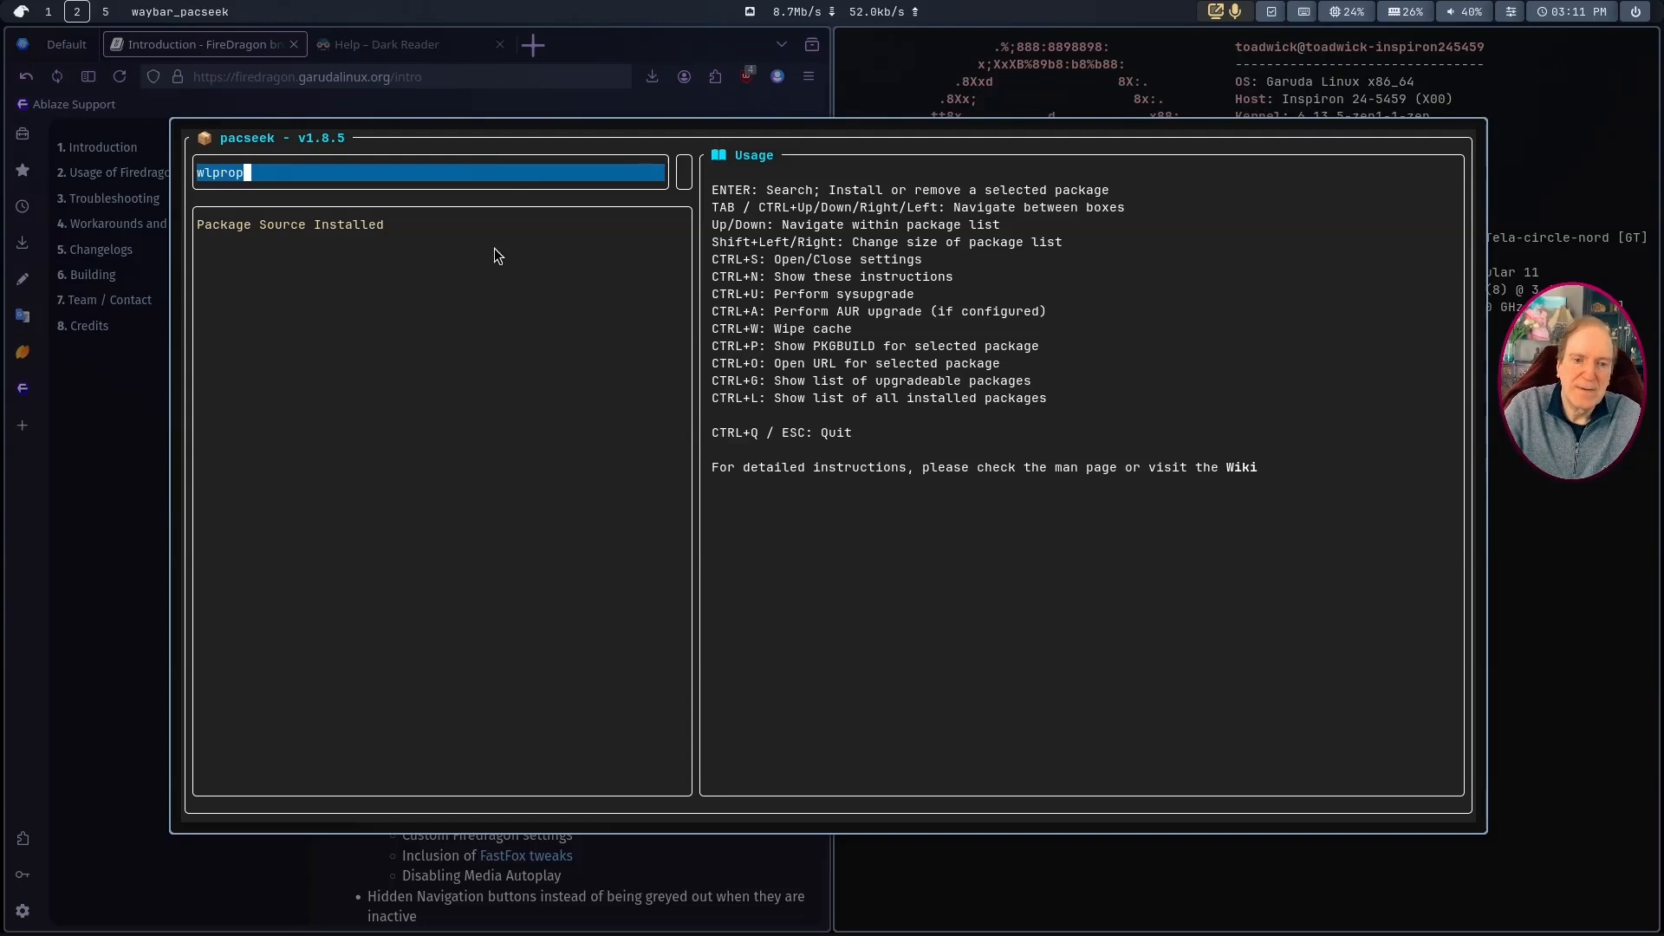
key(Return)
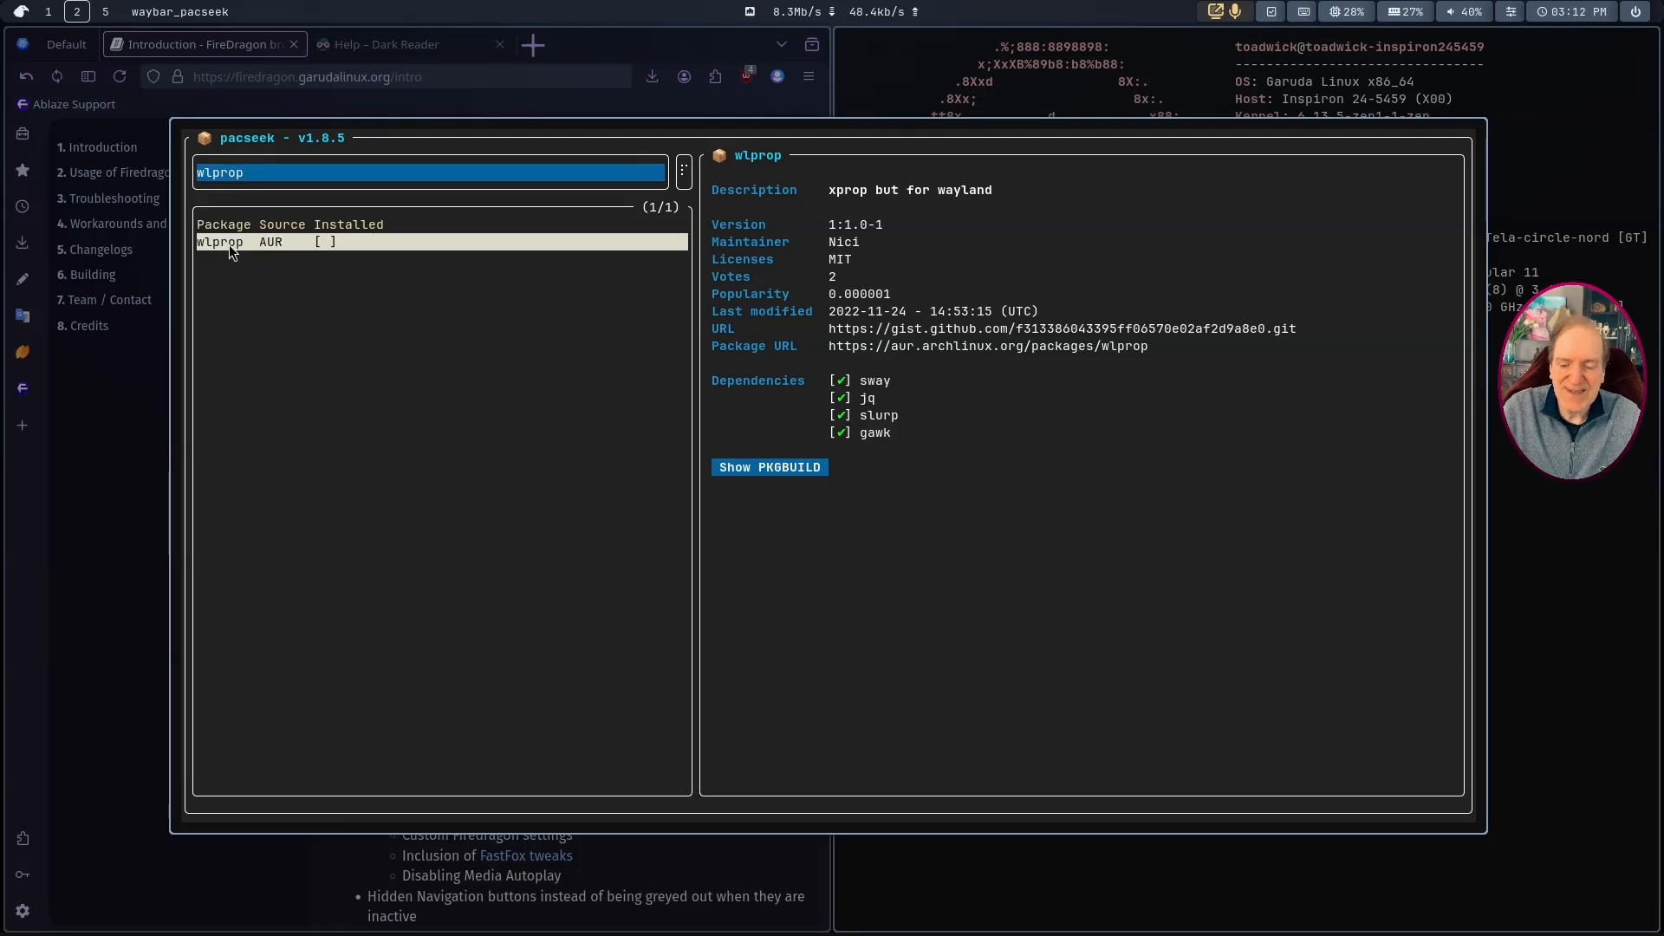
Step: Install wlprop from the AUR, accepting the build file review and entering the sudo password
key(ctrl+i)
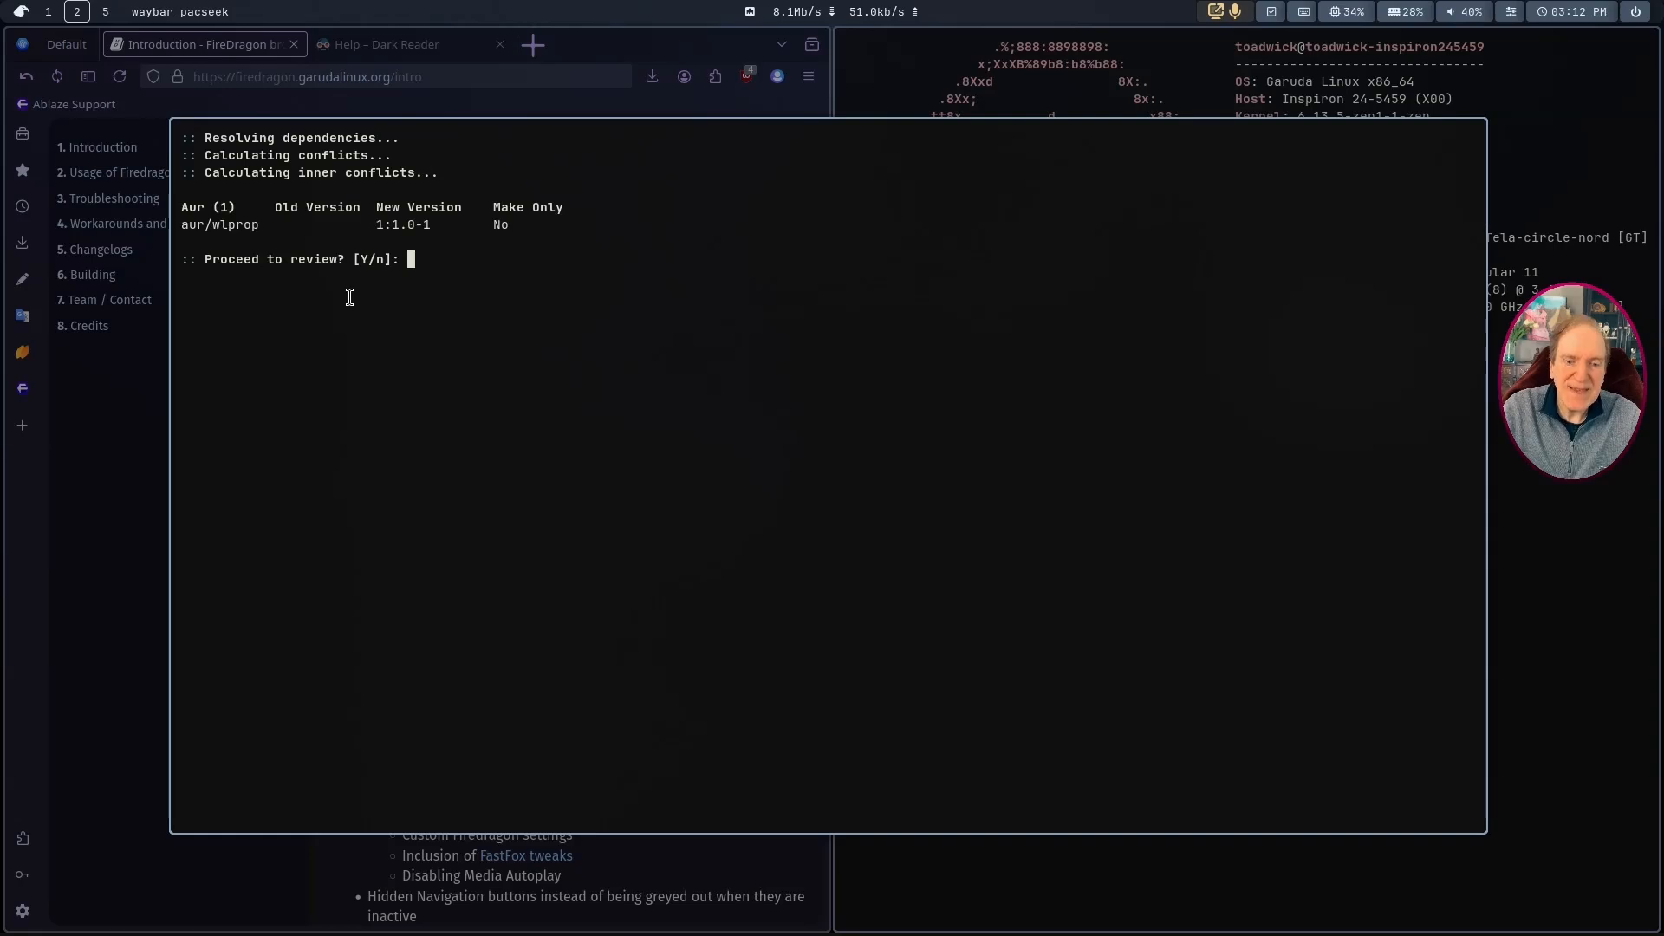
key(Return)
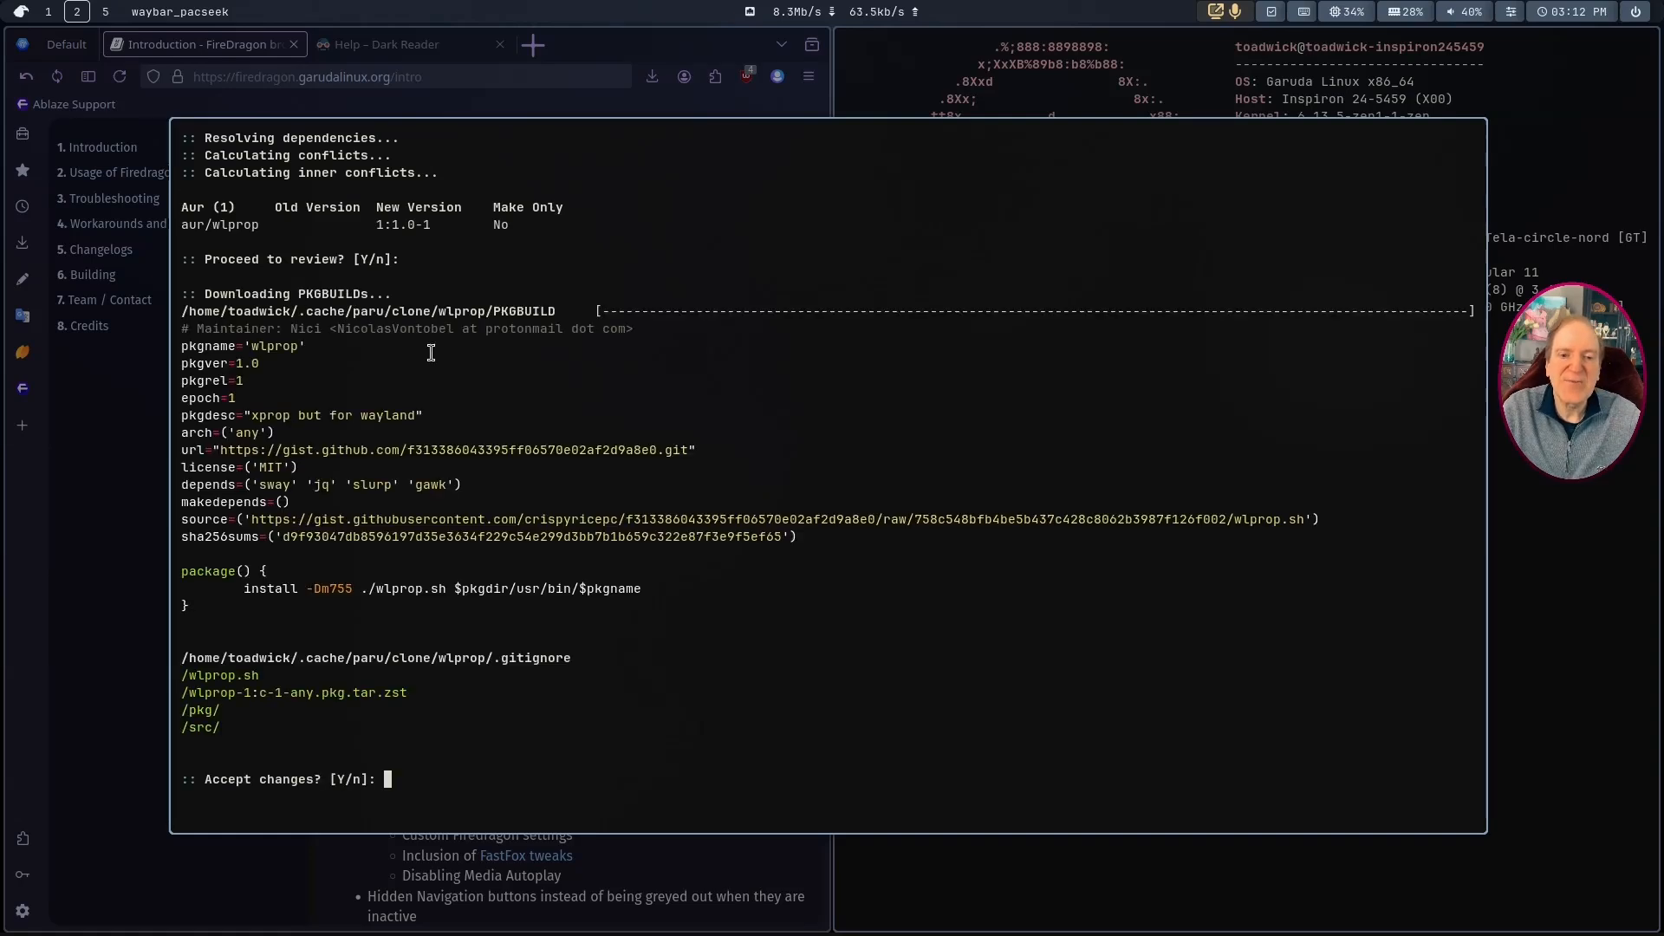
text(y)
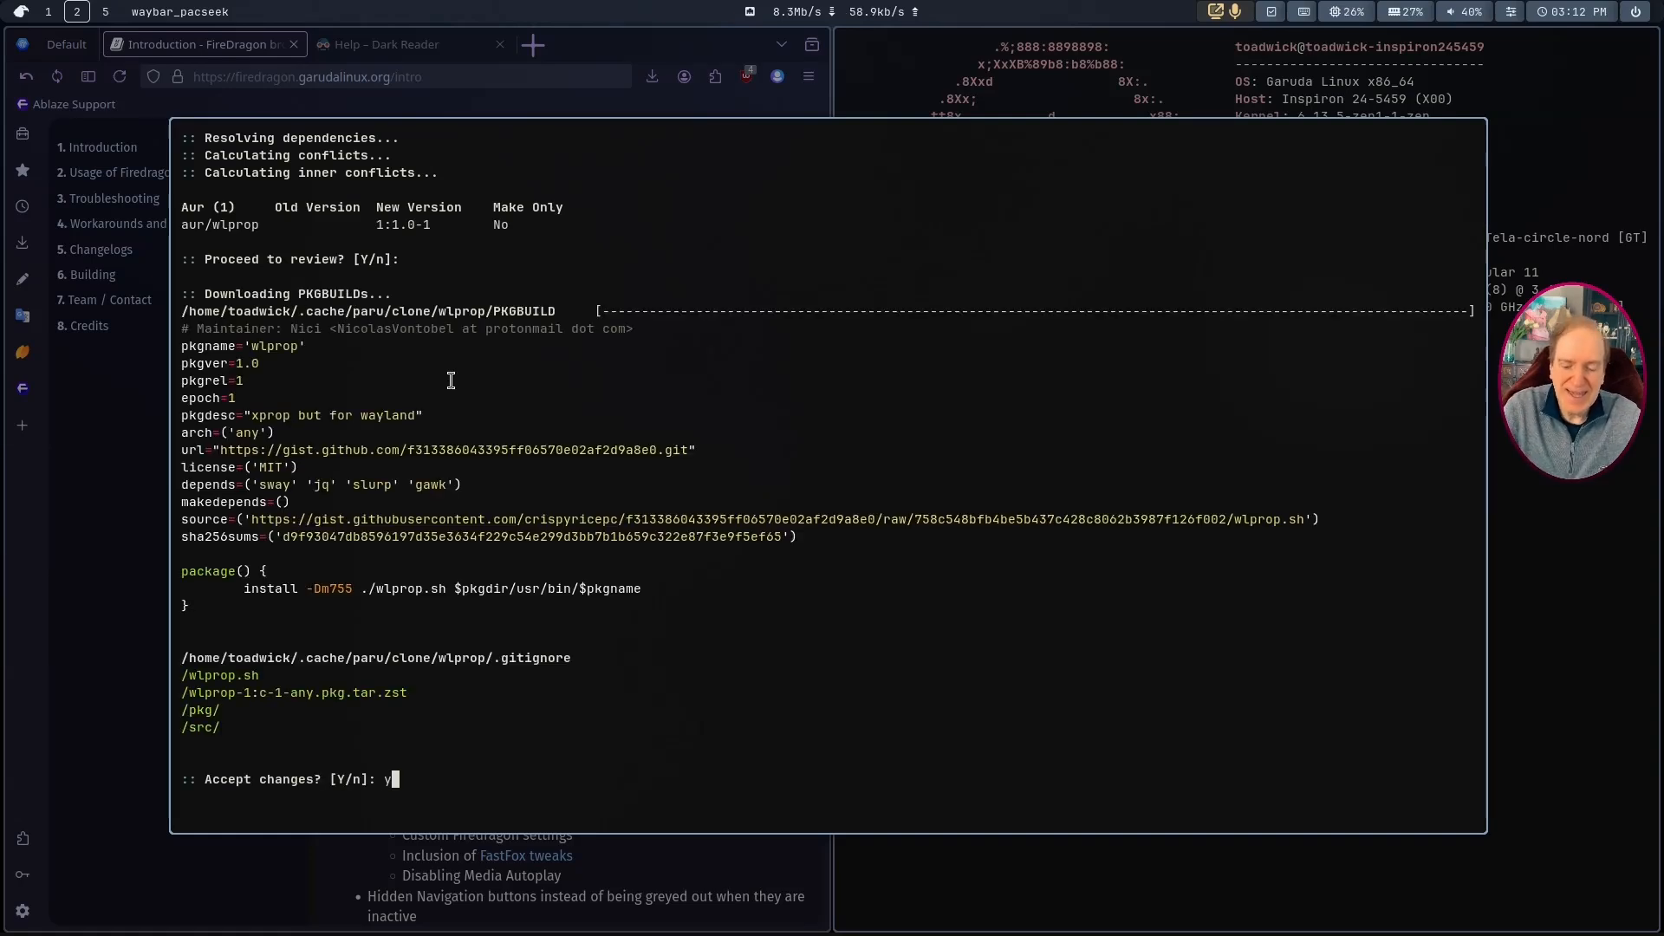
key(Return)
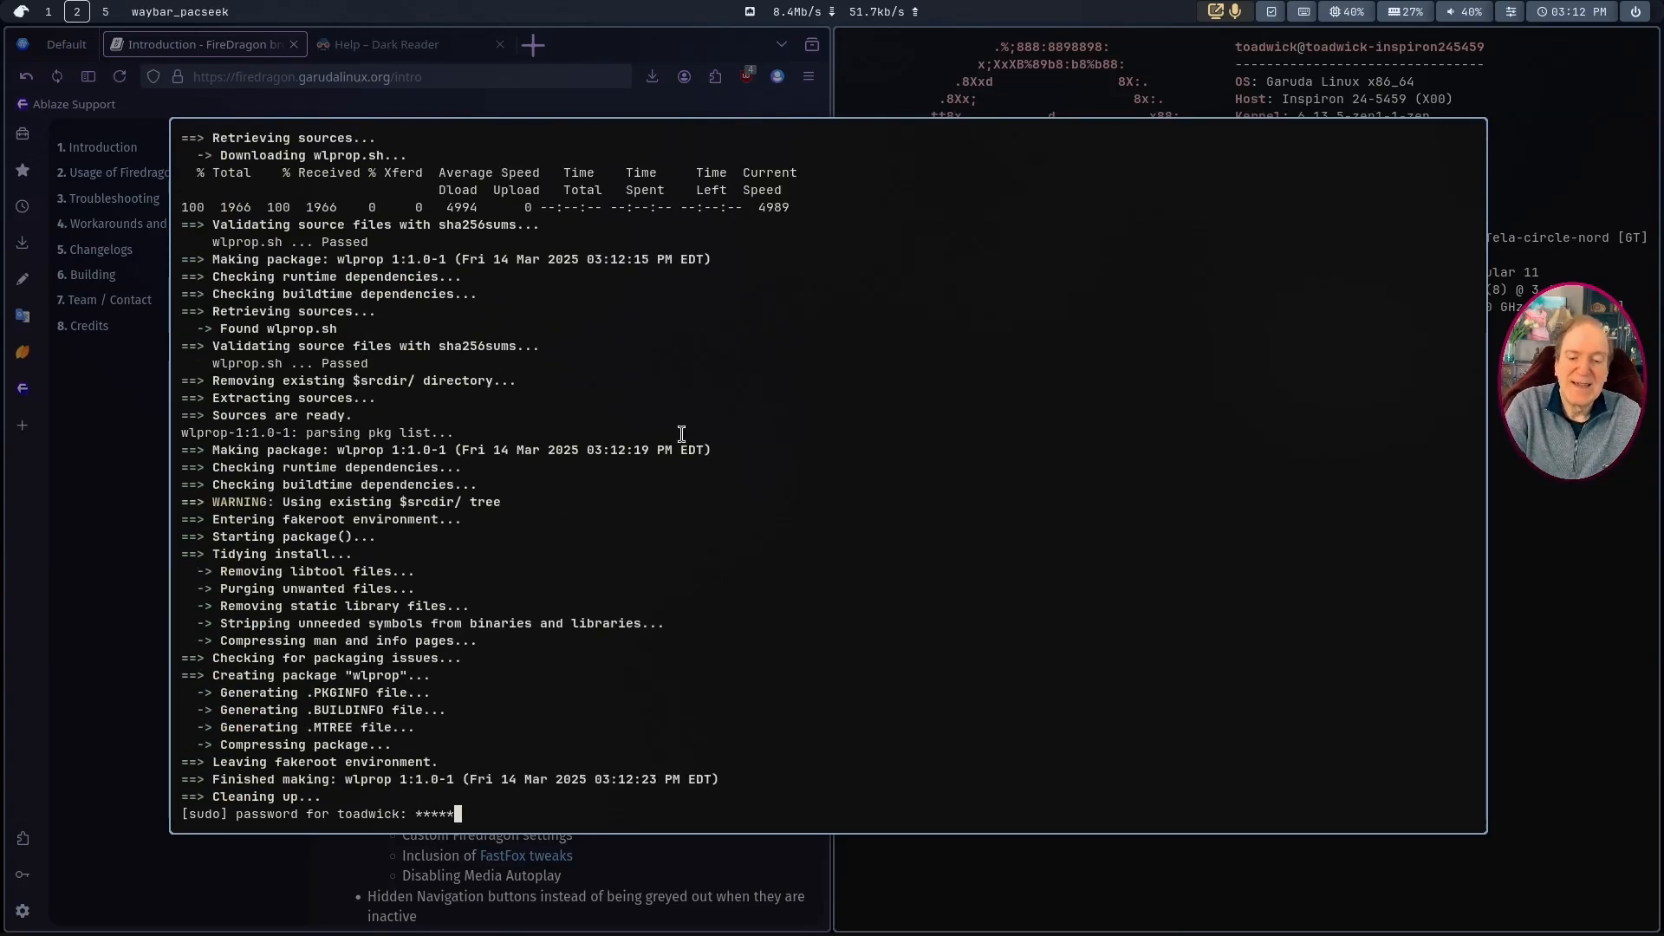
key(Return)
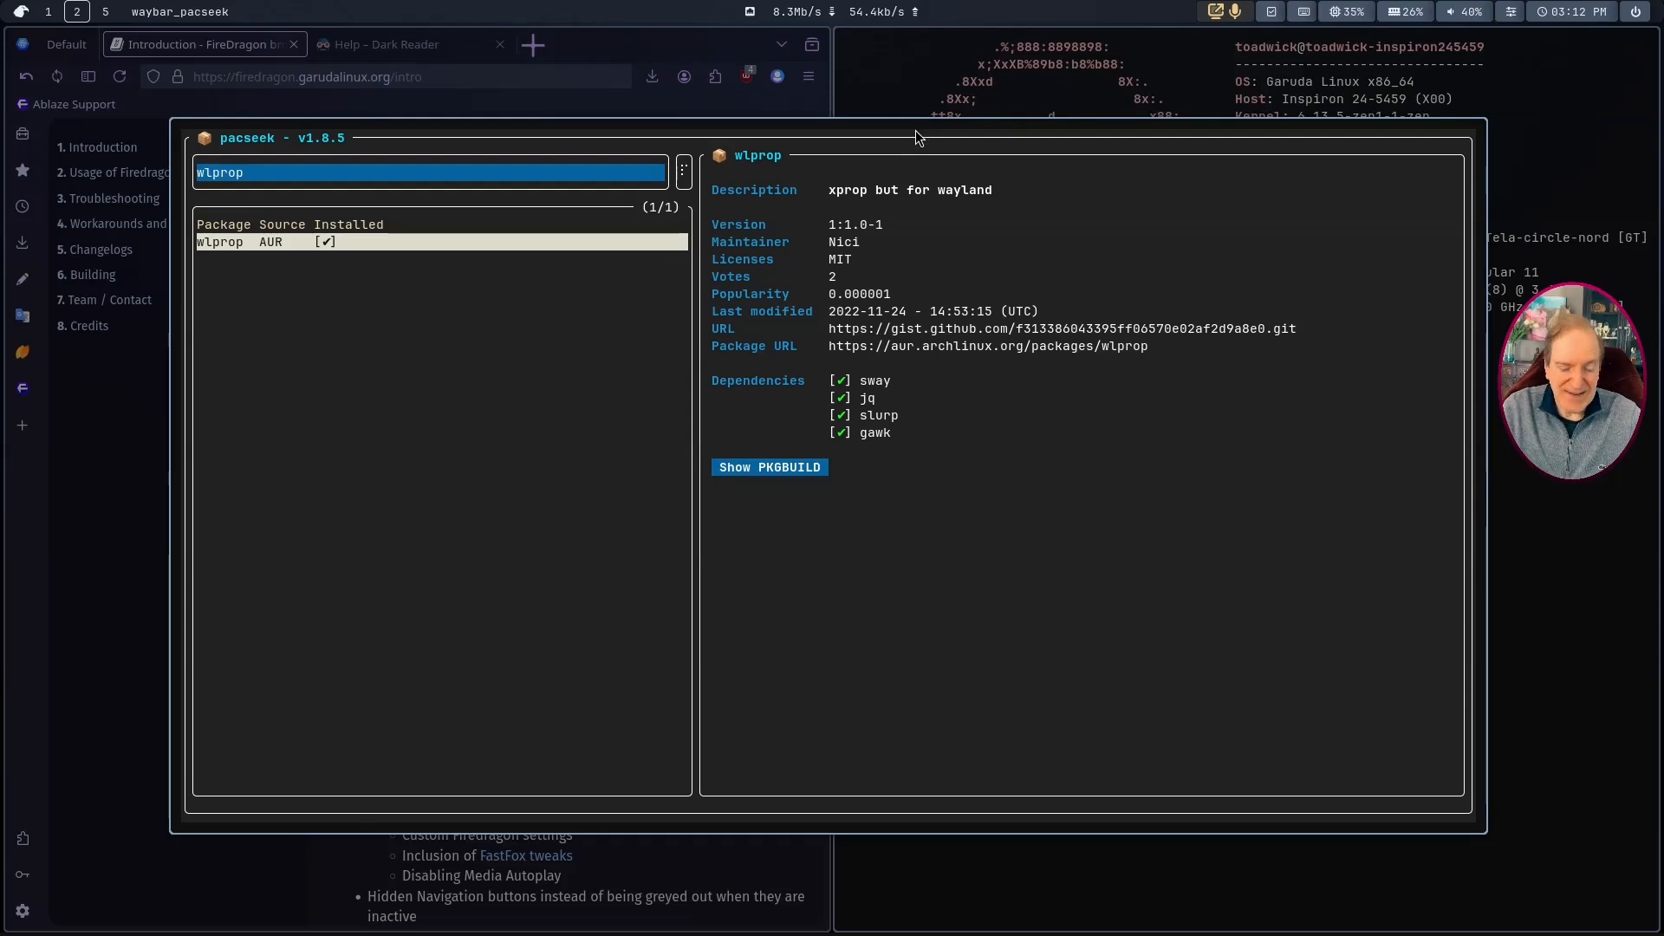
Step: Close pacseek, enlarge the terminal text, and run wlprop on the FireDragon window
key(Escape)
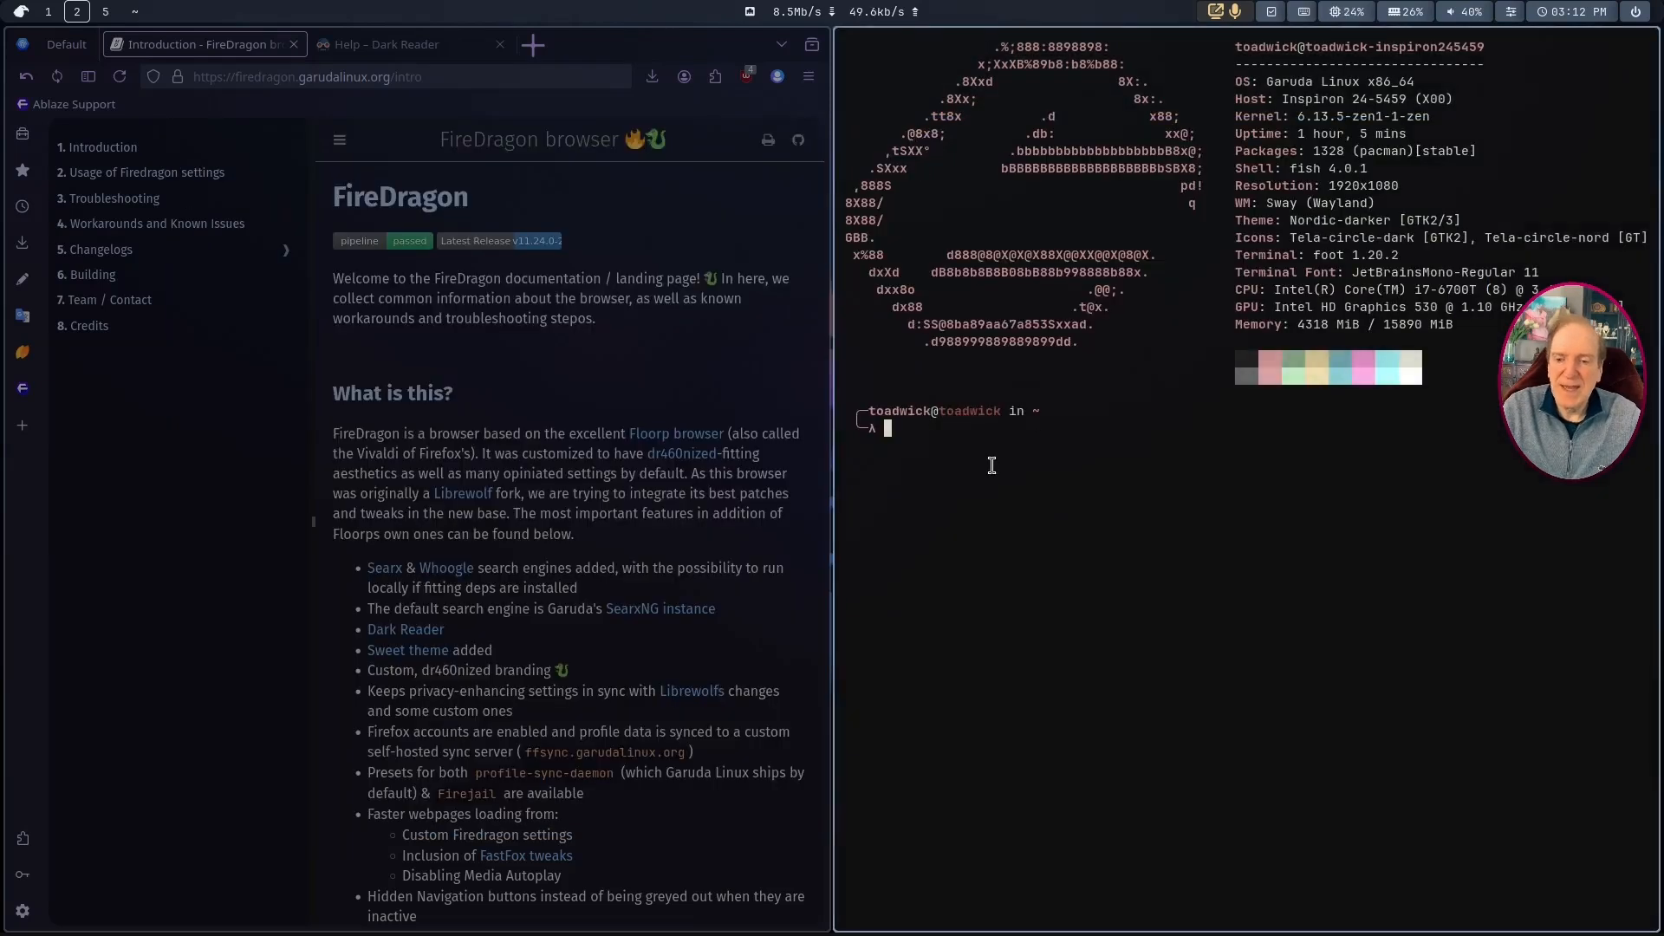
text(wlprop)
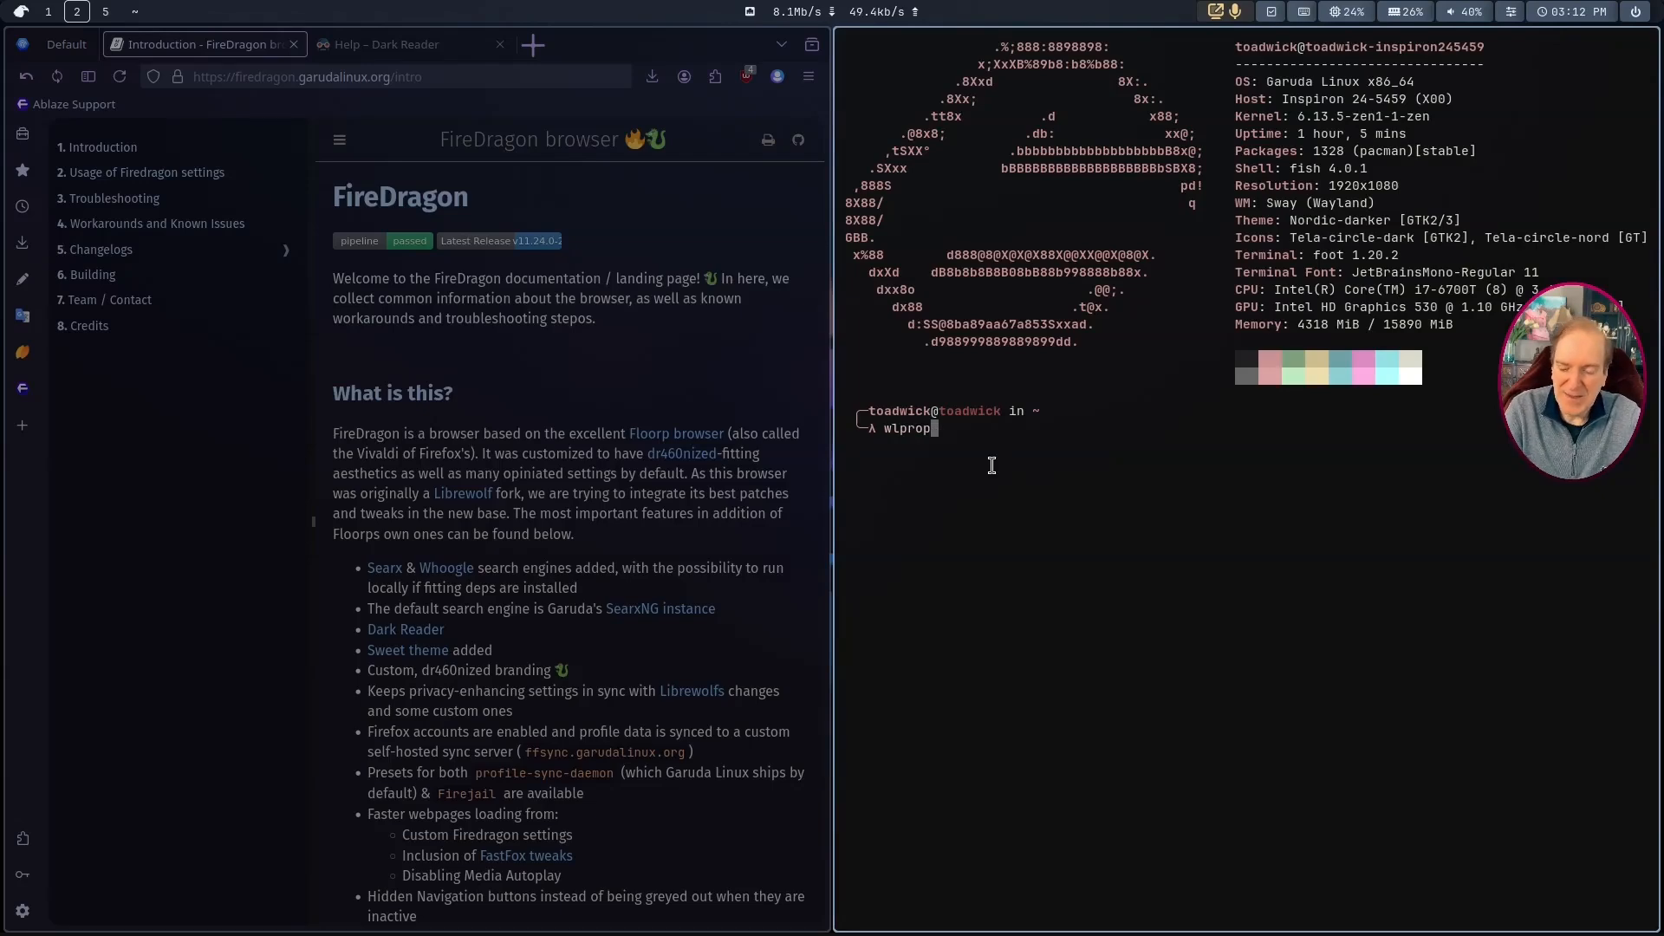
key(ctrl+plus)
key(ctrl+plus)
key(ctrl+plus)
key(ctrl+plus)
key(ctrl+plus)
key(ctrl+plus)
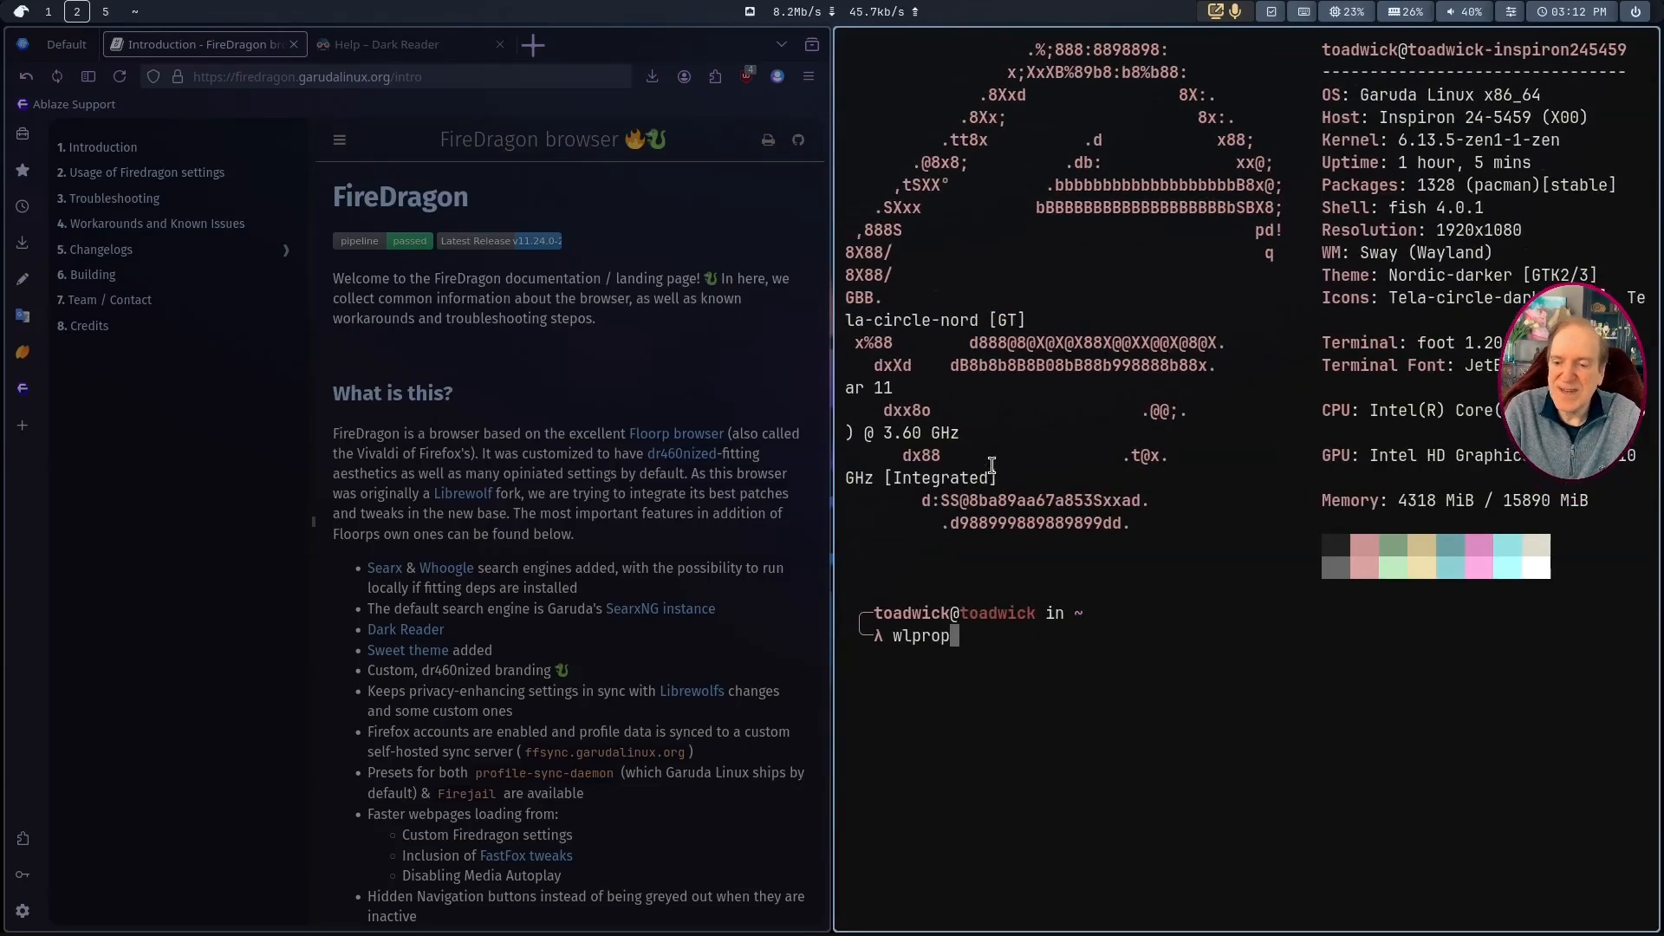
key(Return)
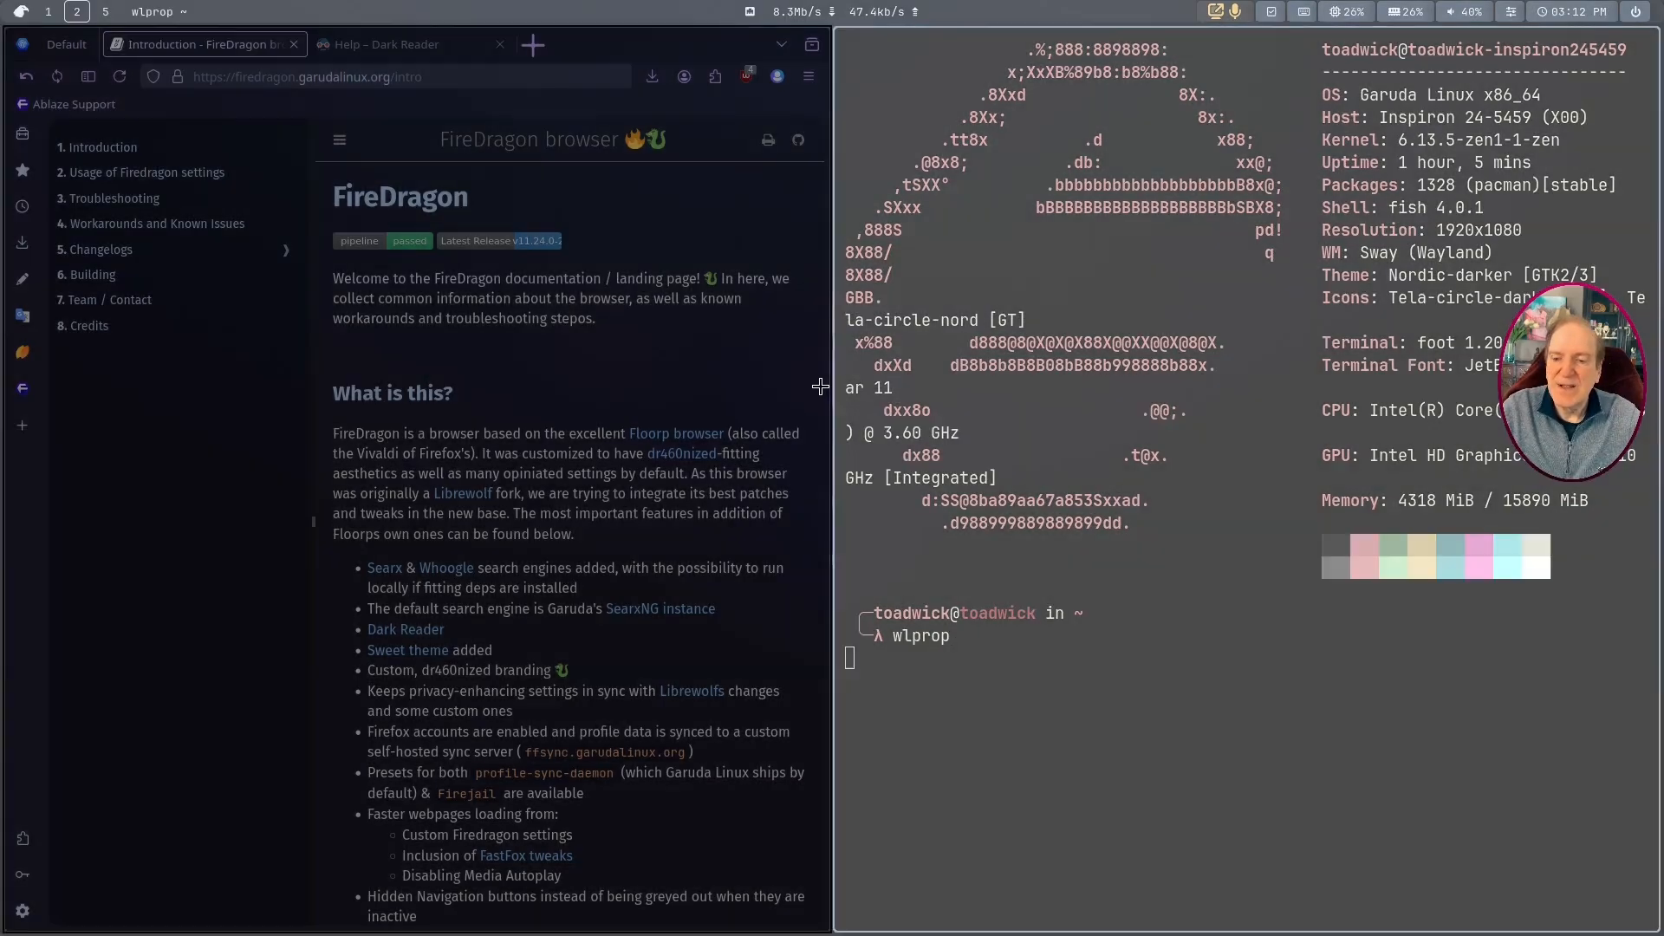
click(640, 37)
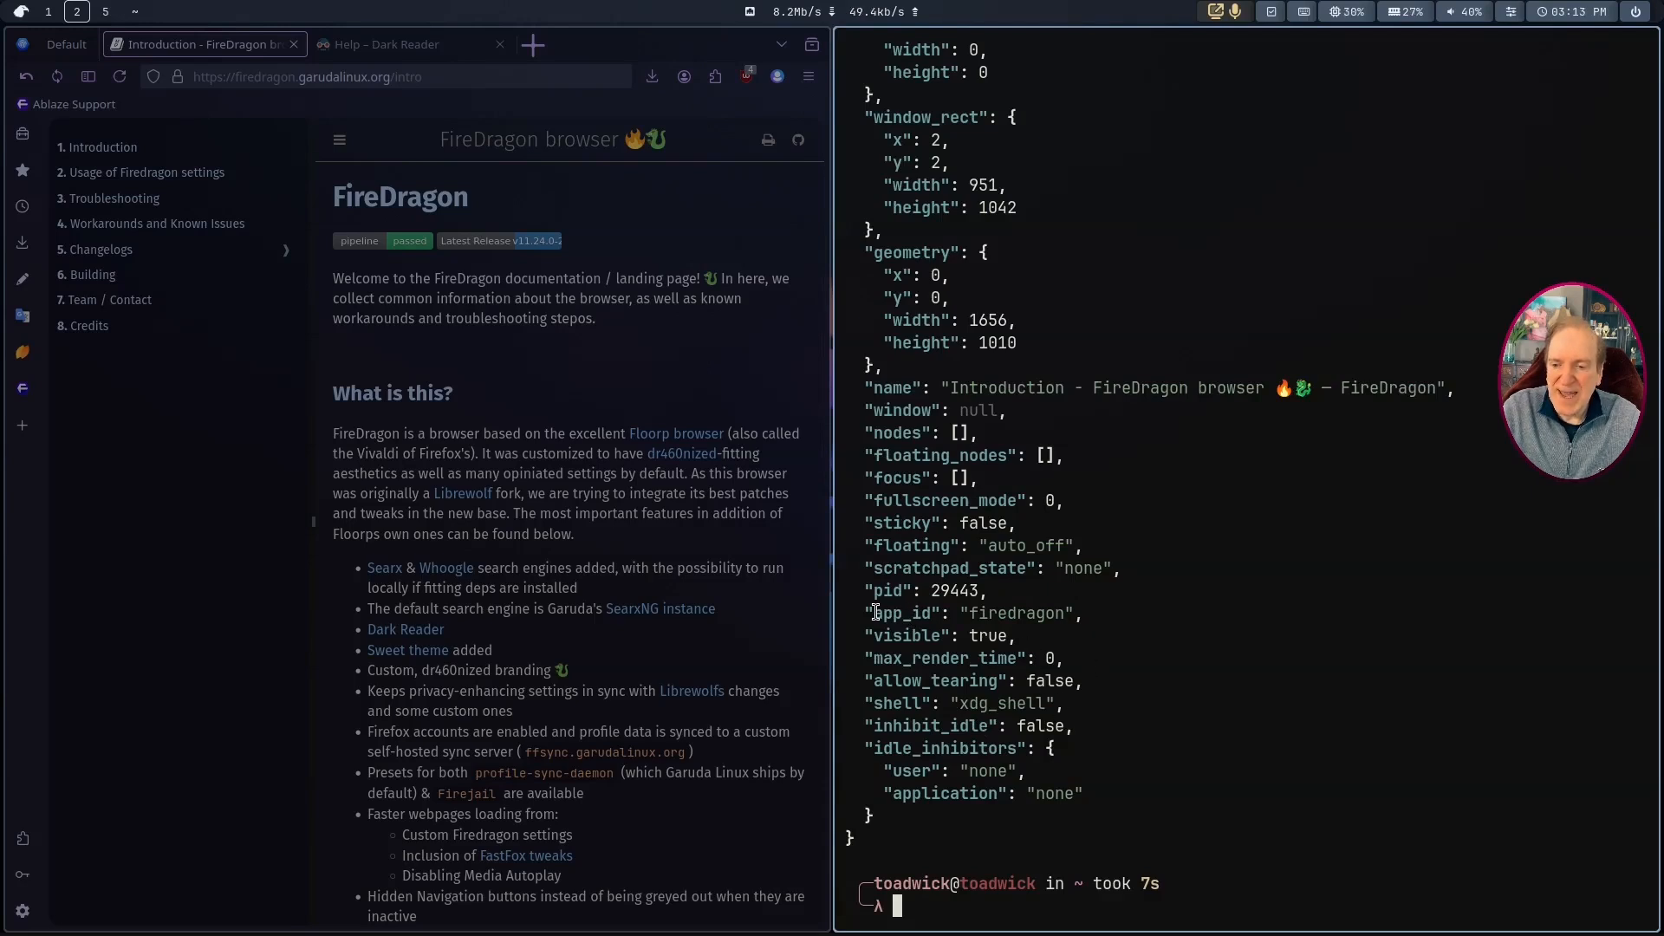
Step: Highlight the 'firedragon' app_id in the JSON output, scroll through it, and float the terminal
drag(967, 611, 1064, 614)
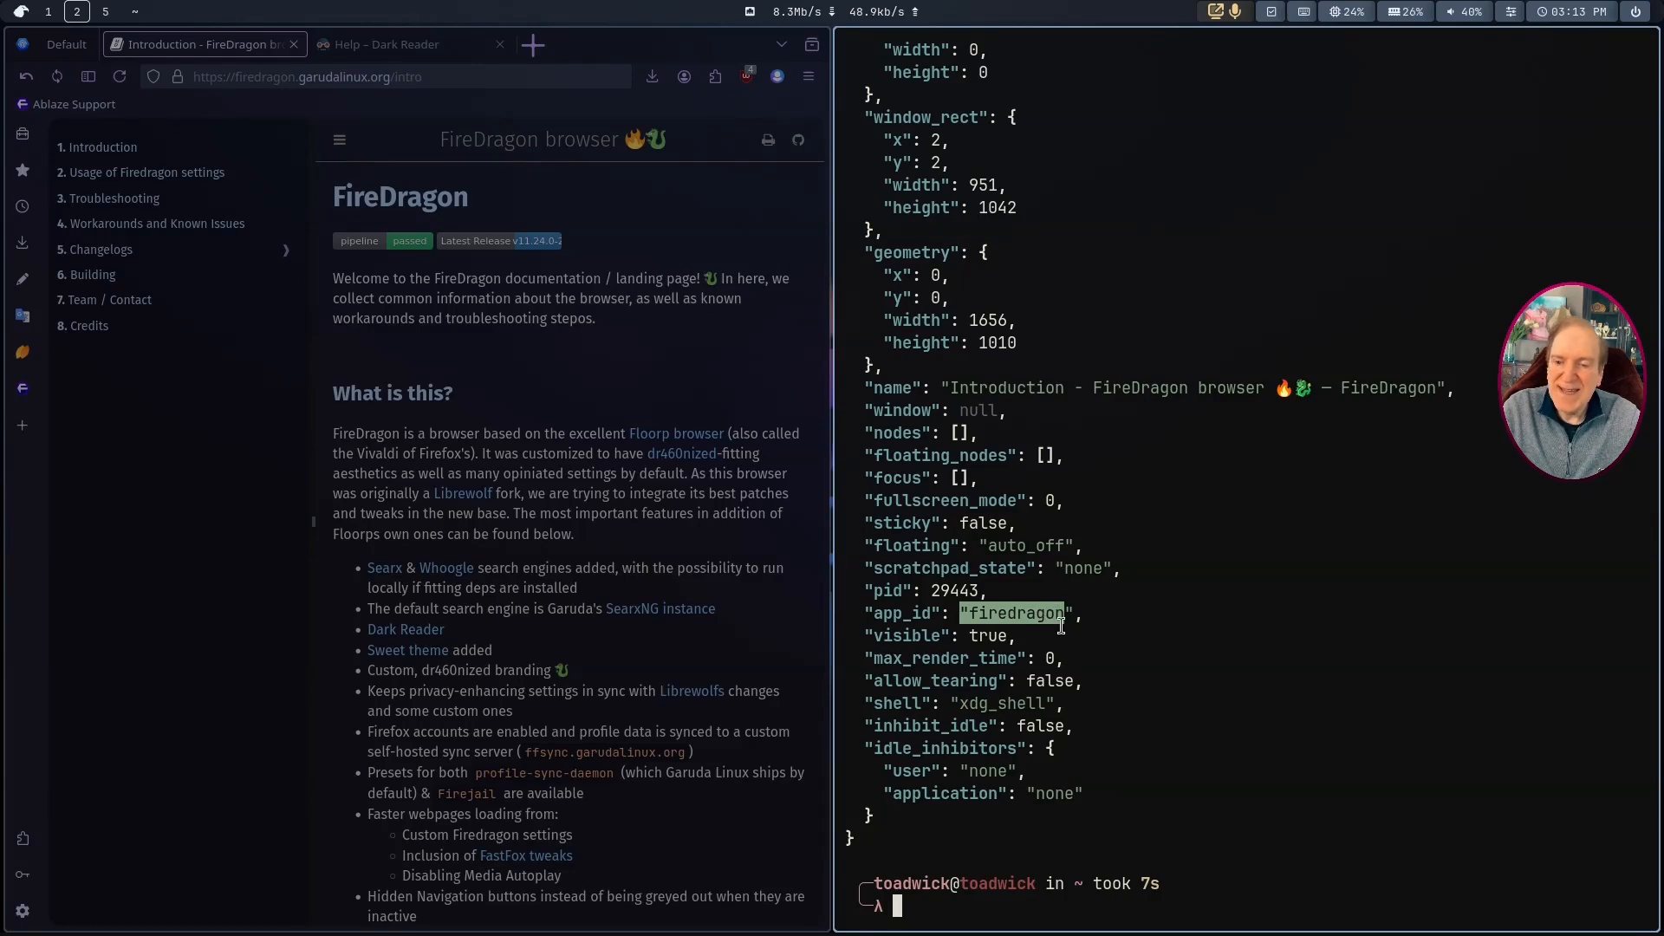
scroll(1075, 628, up, 2)
scroll(1051, 618, up, 6)
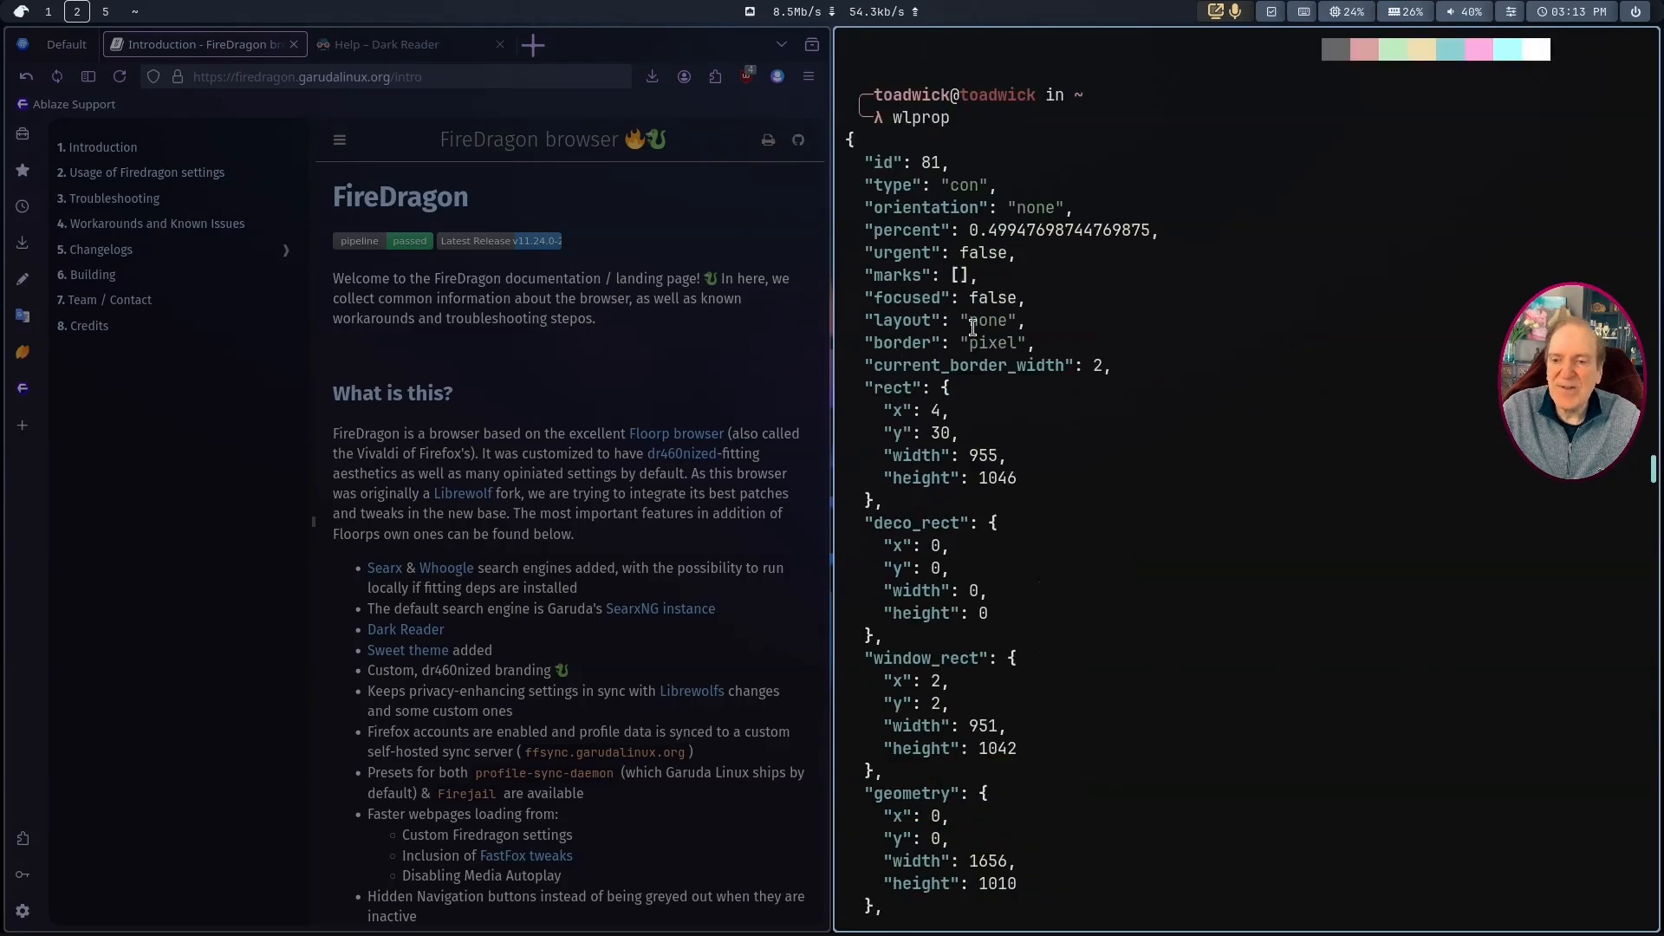
scroll(969, 330, up, 5)
scroll(988, 355, down, 9)
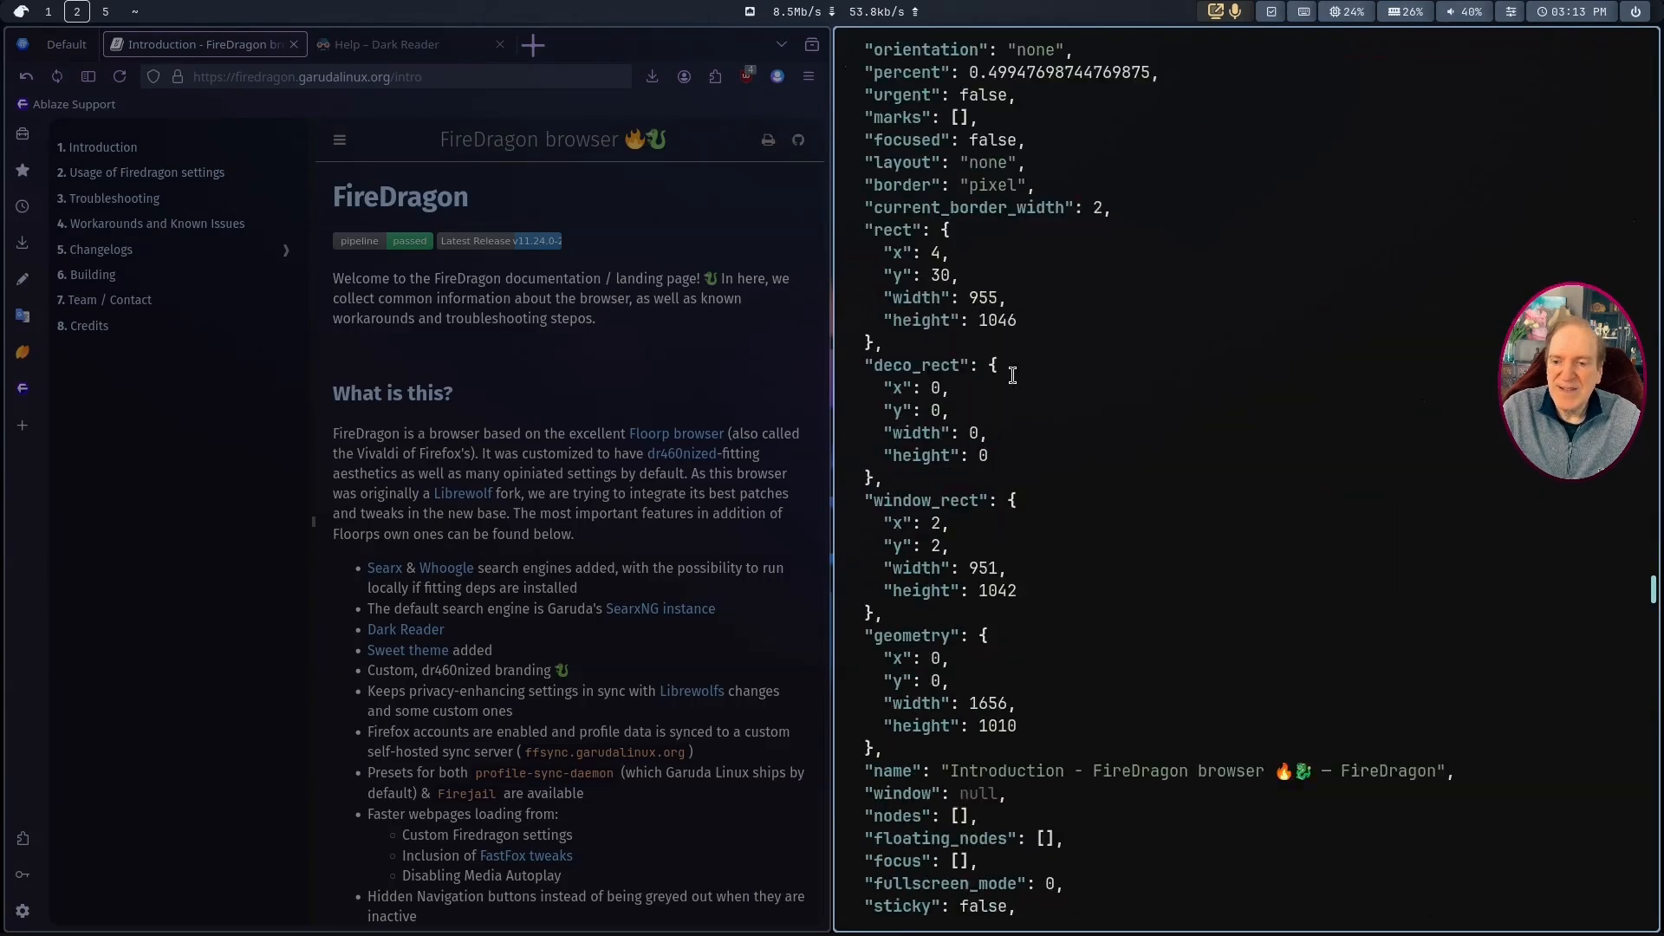
scroll(1014, 382, down, 3)
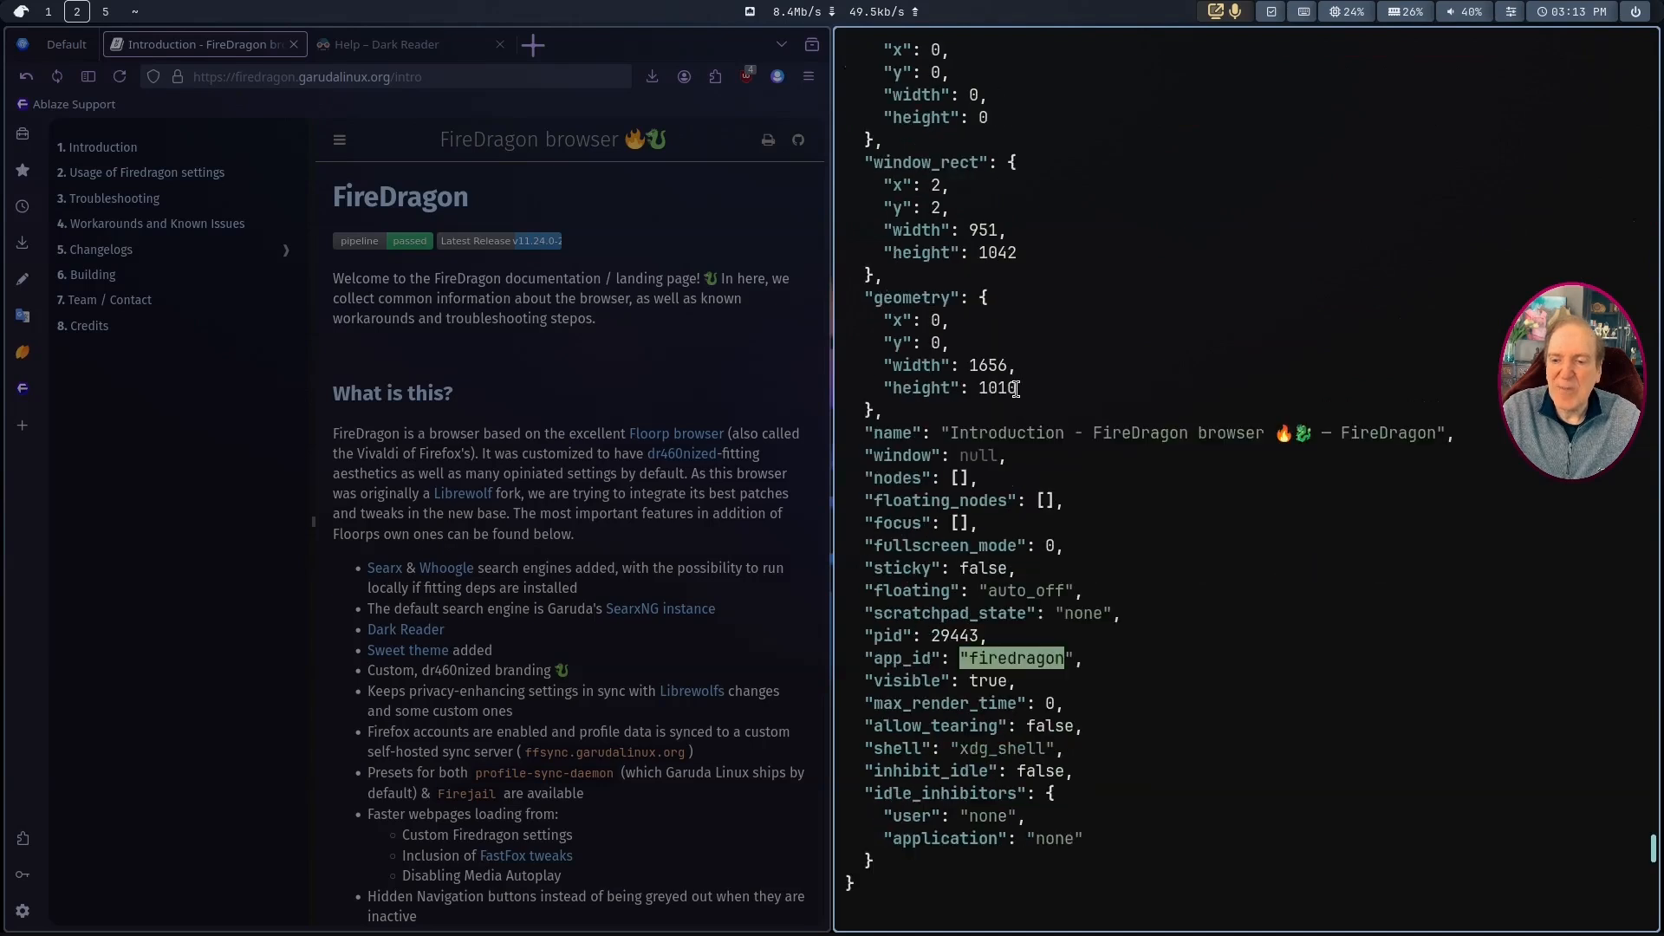
scroll(1016, 389, down, 1)
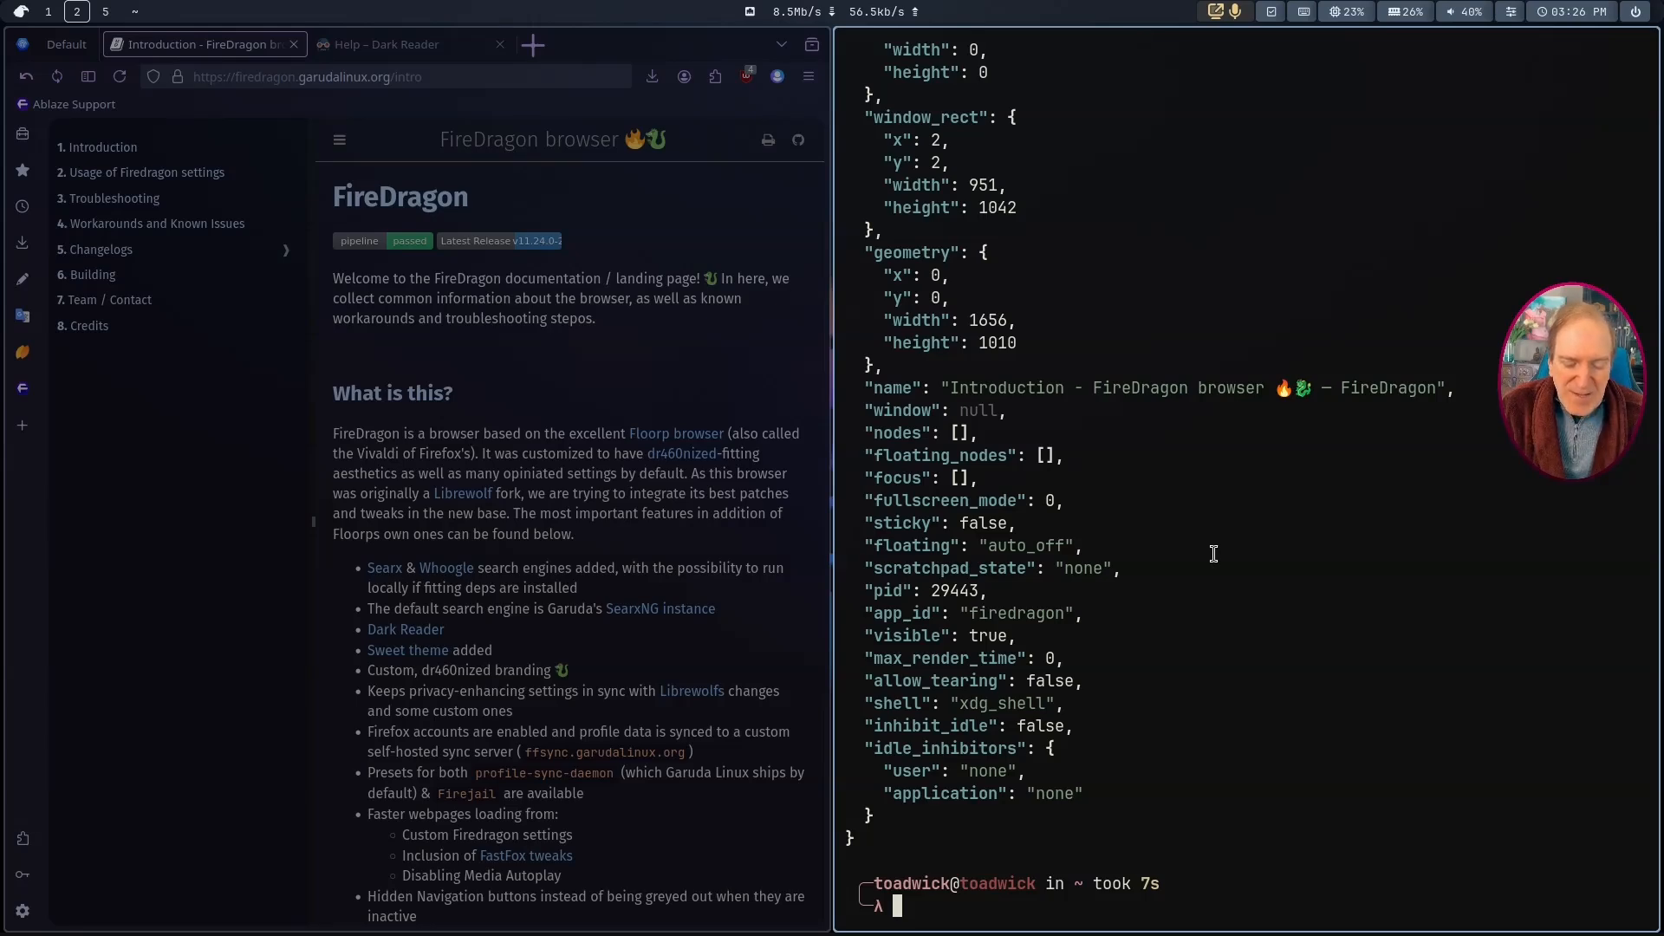
key(super+space)
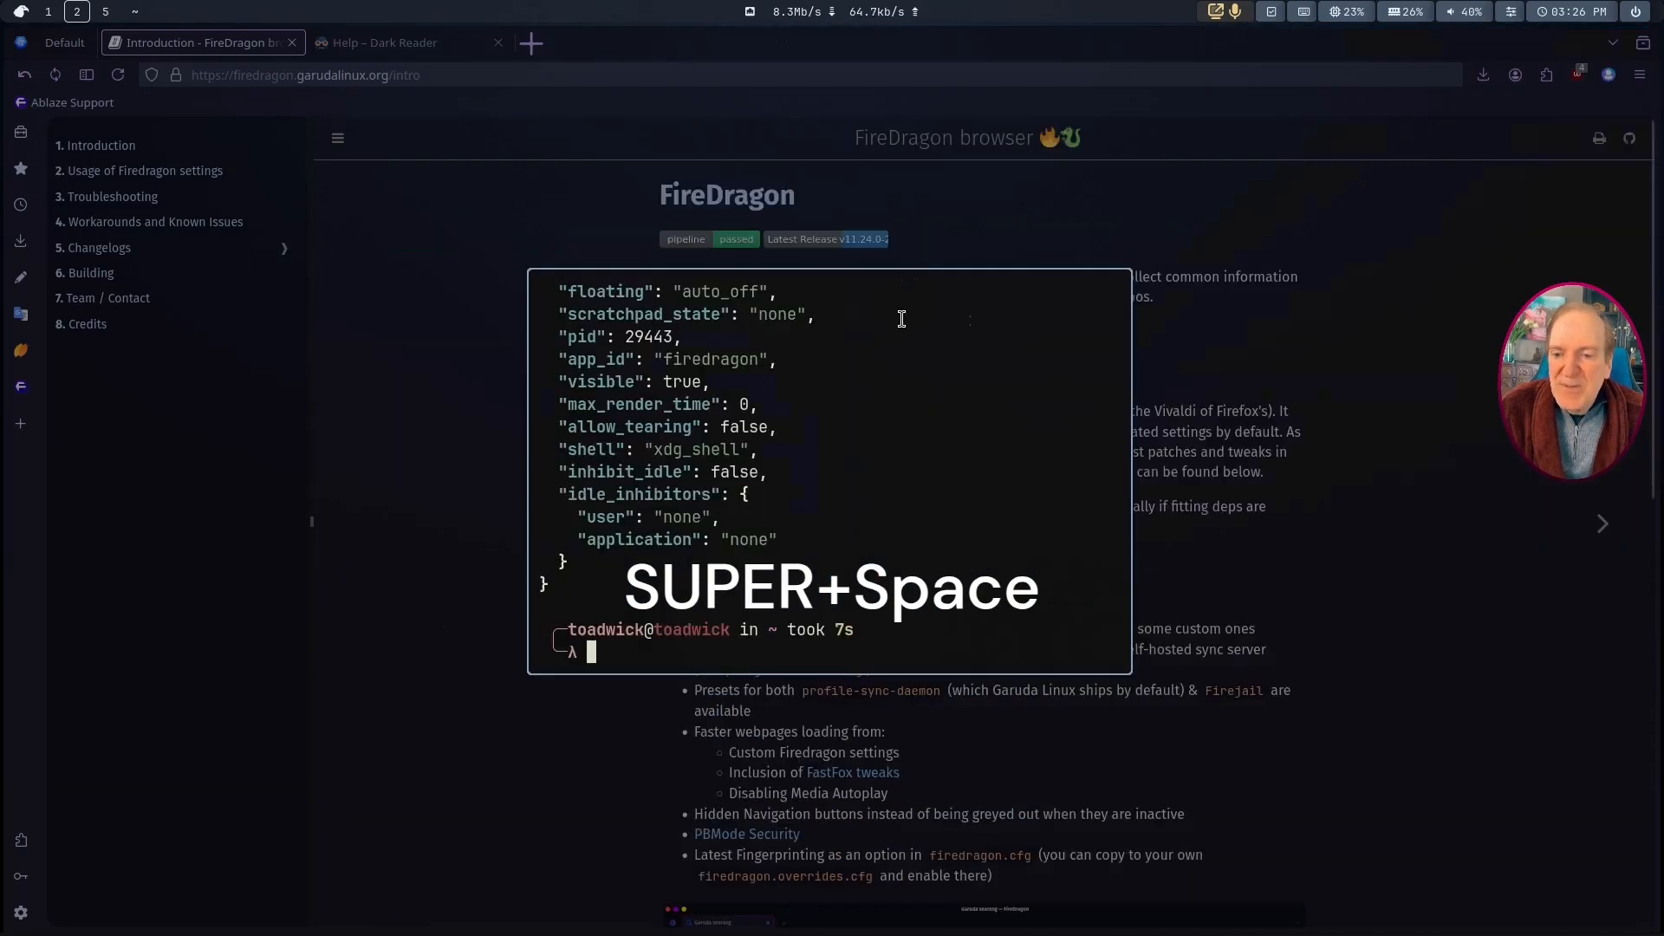
Step: Move the floating terminal, tile it again, and shift it to the right of FireDragon
mouse_move(906, 285)
mouse_down()
mouse_move(913, 272)
mouse_move(889, 291)
mouse_up()
click(901, 284)
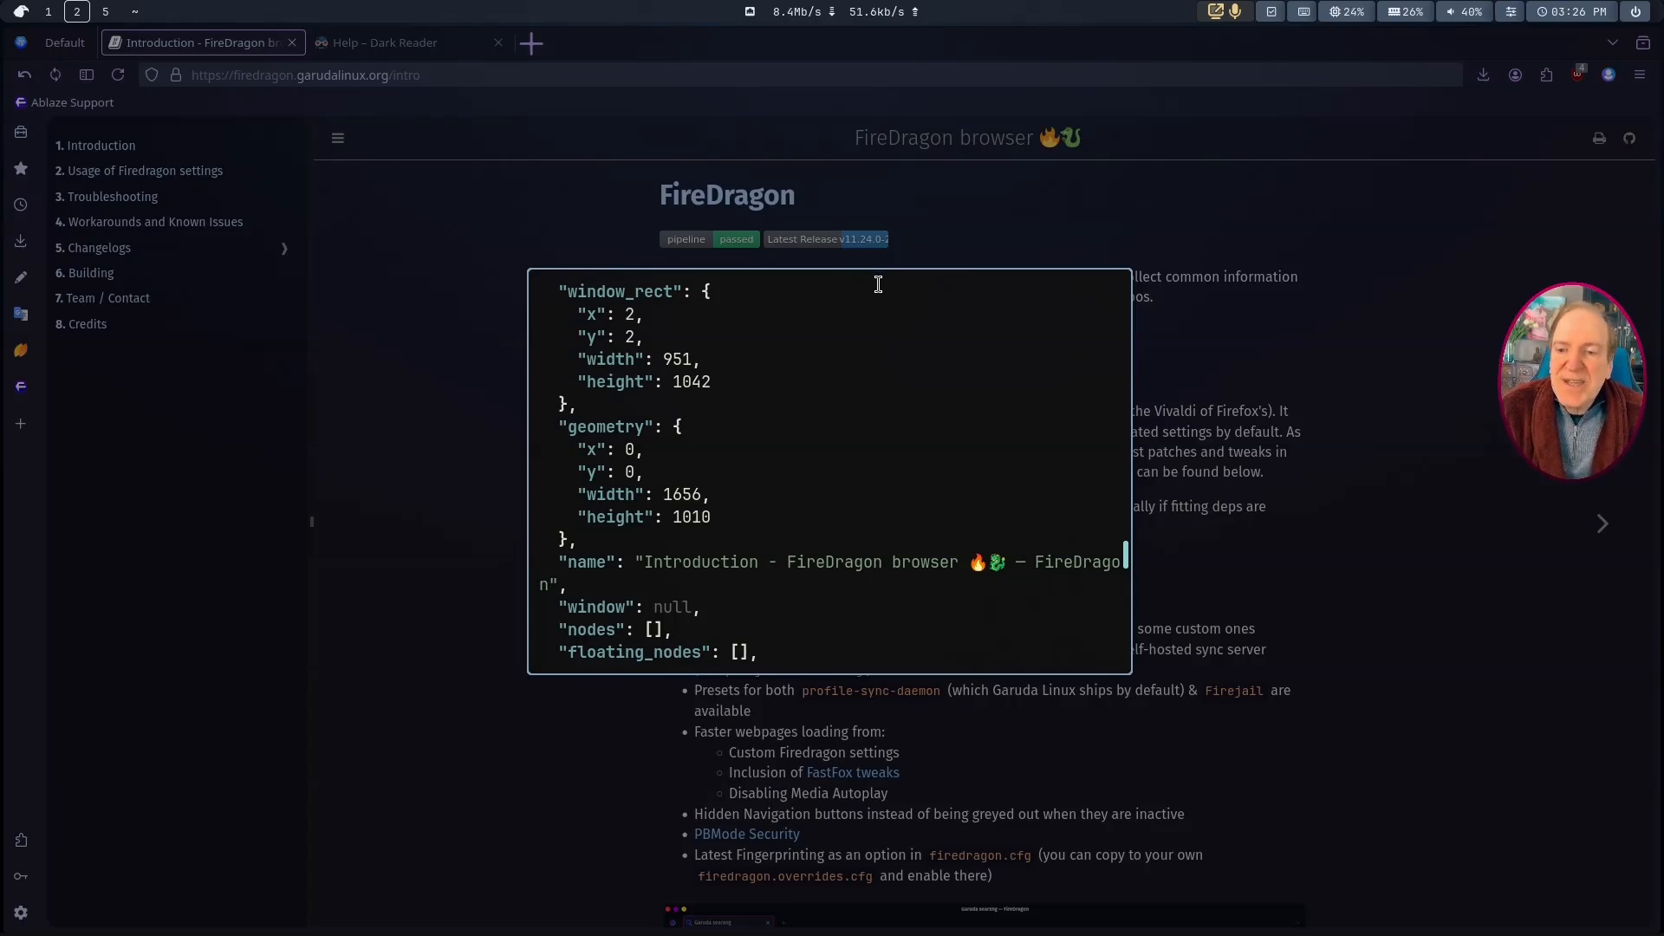
drag(888, 281, 747, 222)
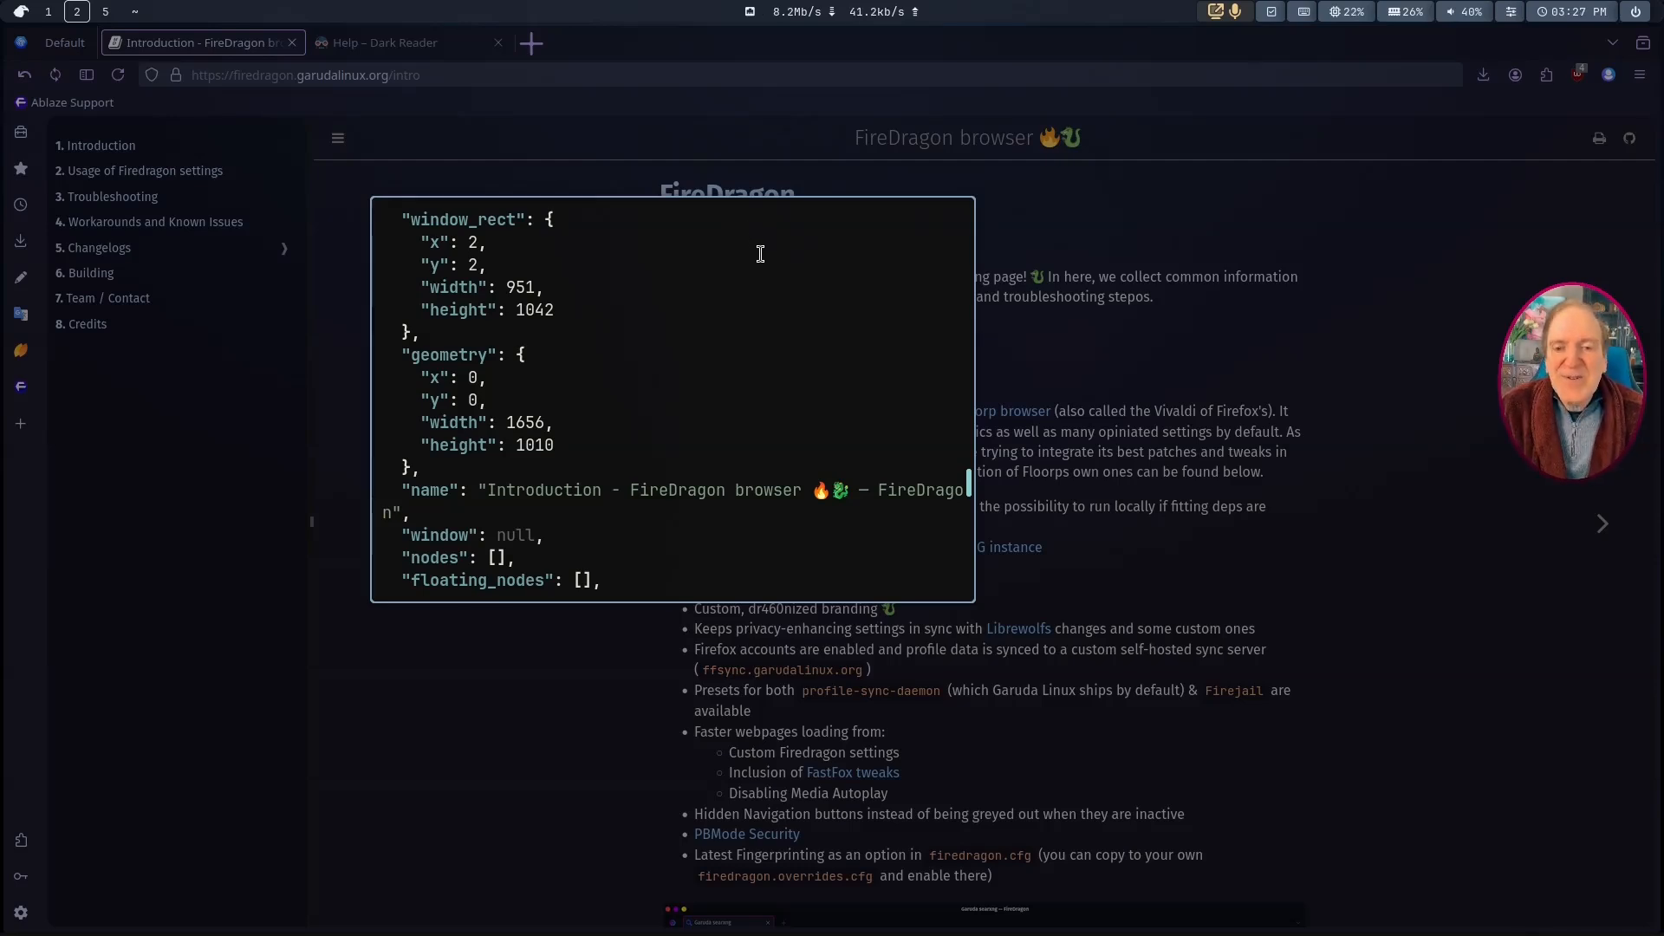
key(super+shift+space)
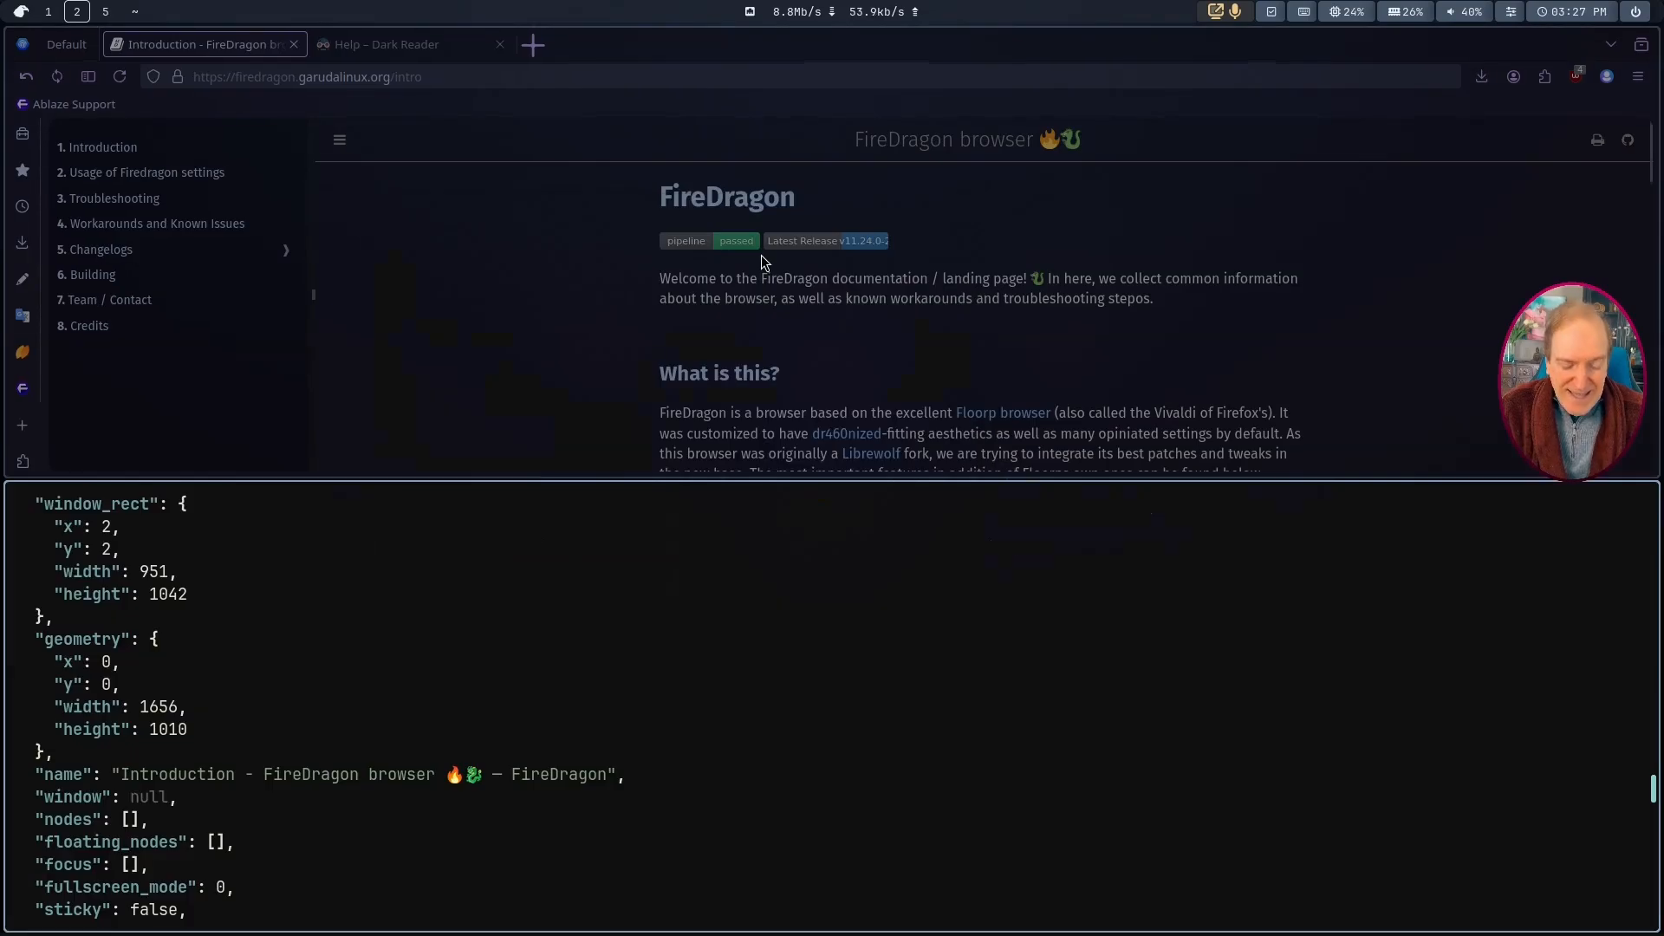
key(super+shift+l)
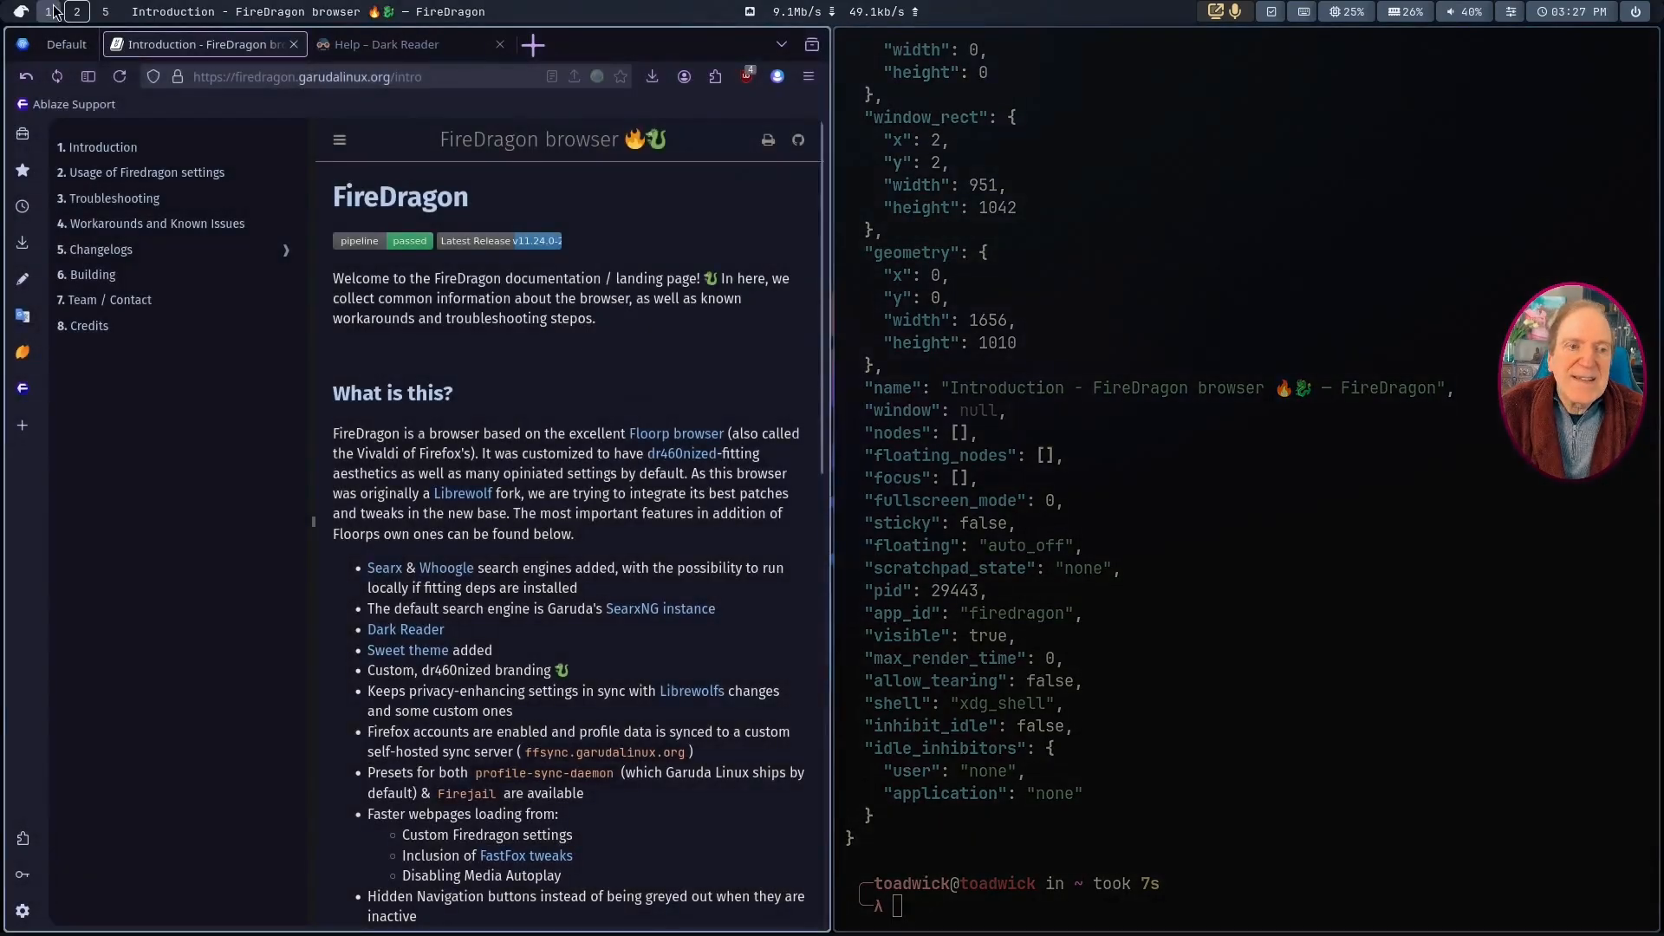
Step: Open a blank line below the sway_config rule in application_defaults
click(54, 11)
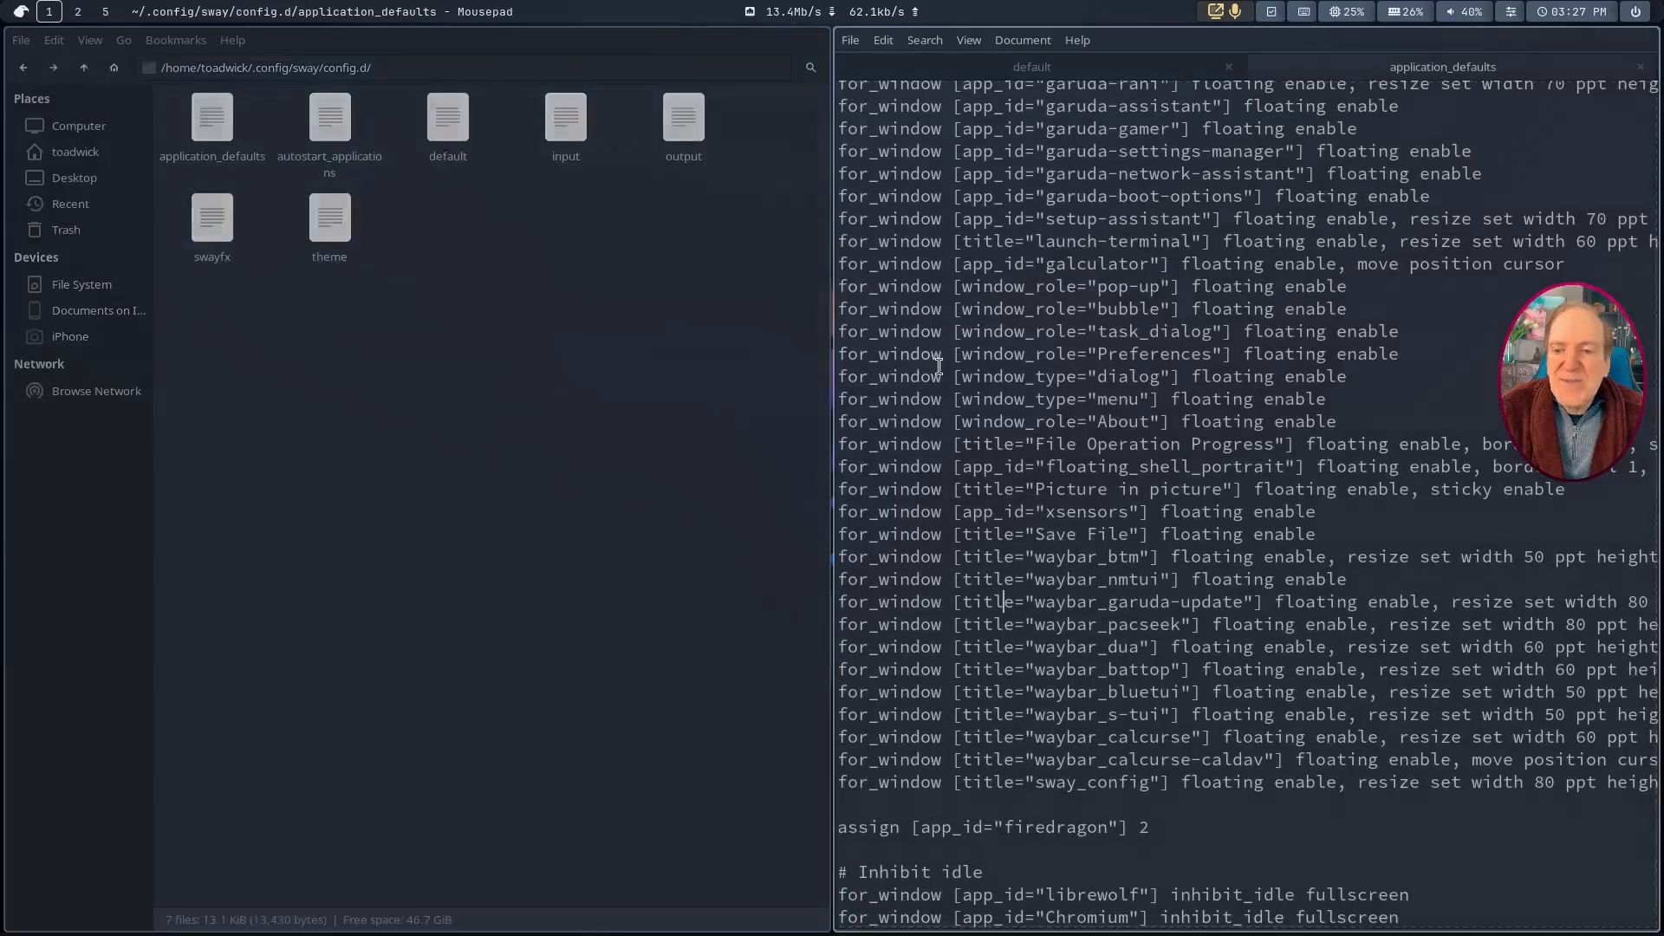
click(1083, 579)
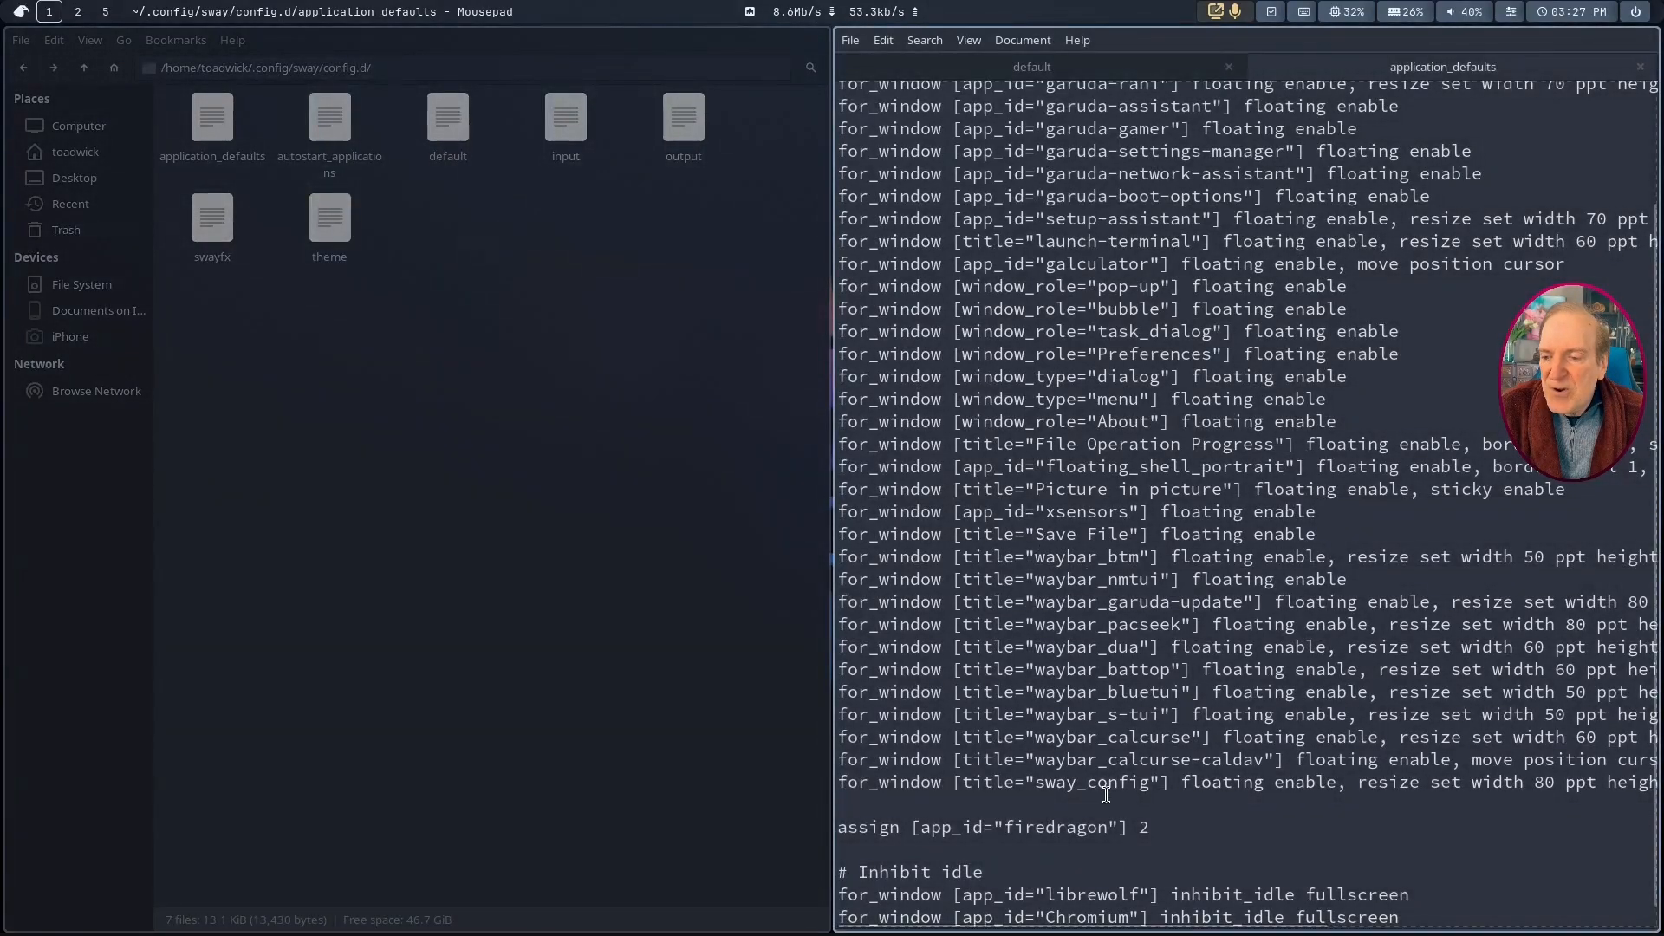
key(ctrl+f)
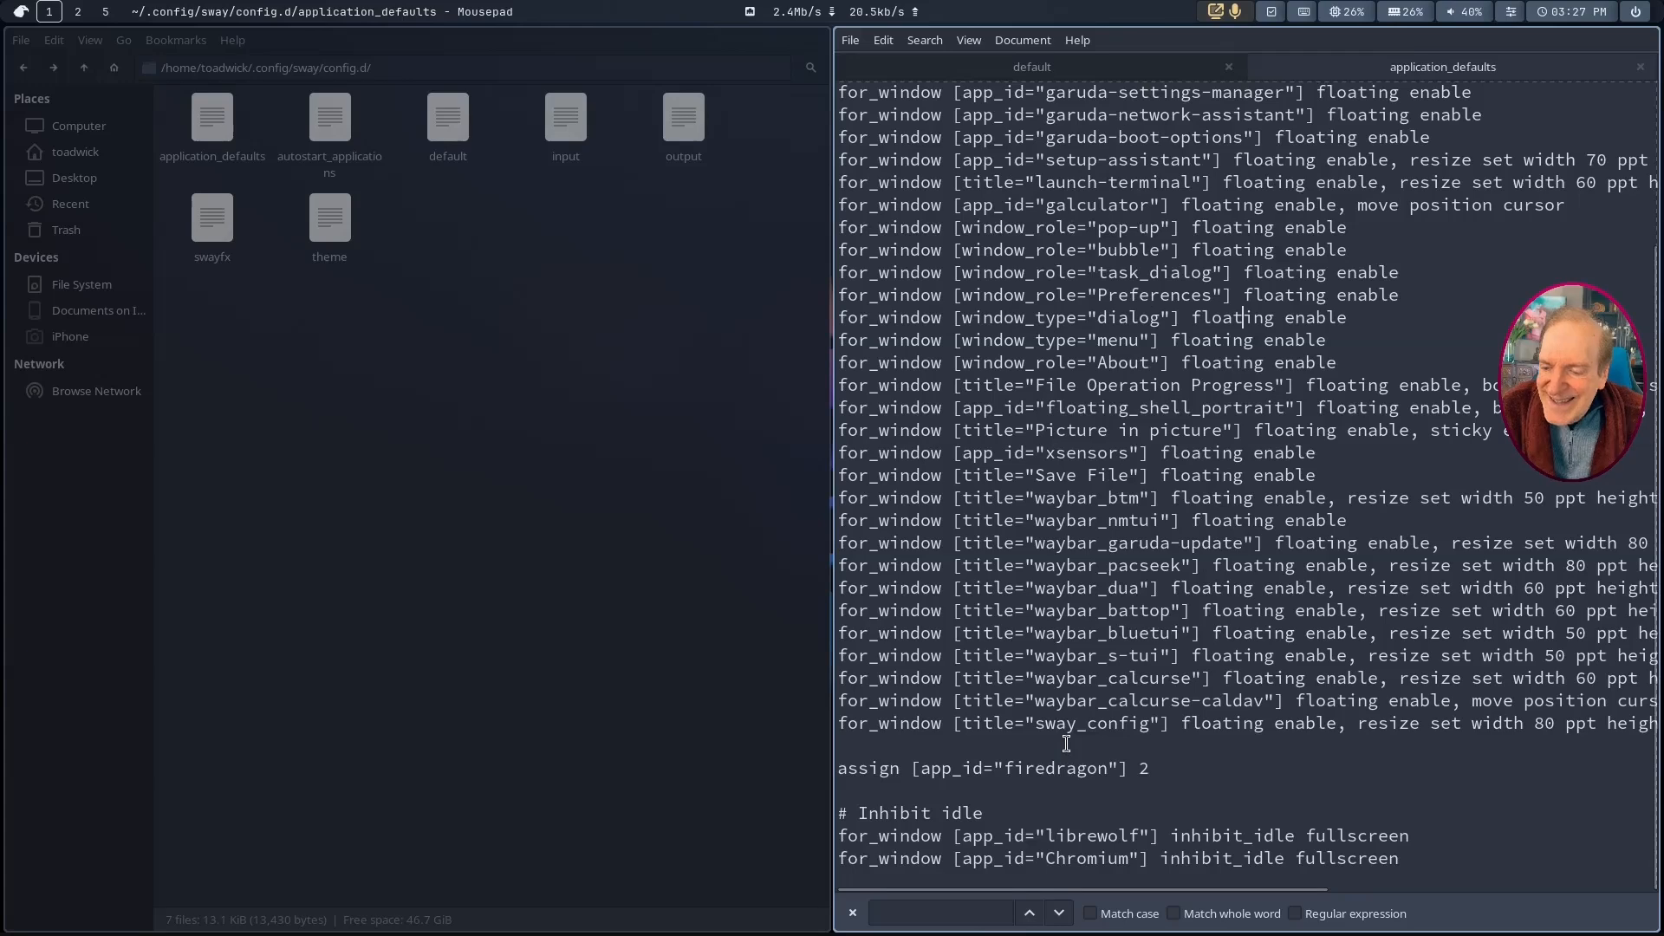
click(1066, 743)
key(Return)
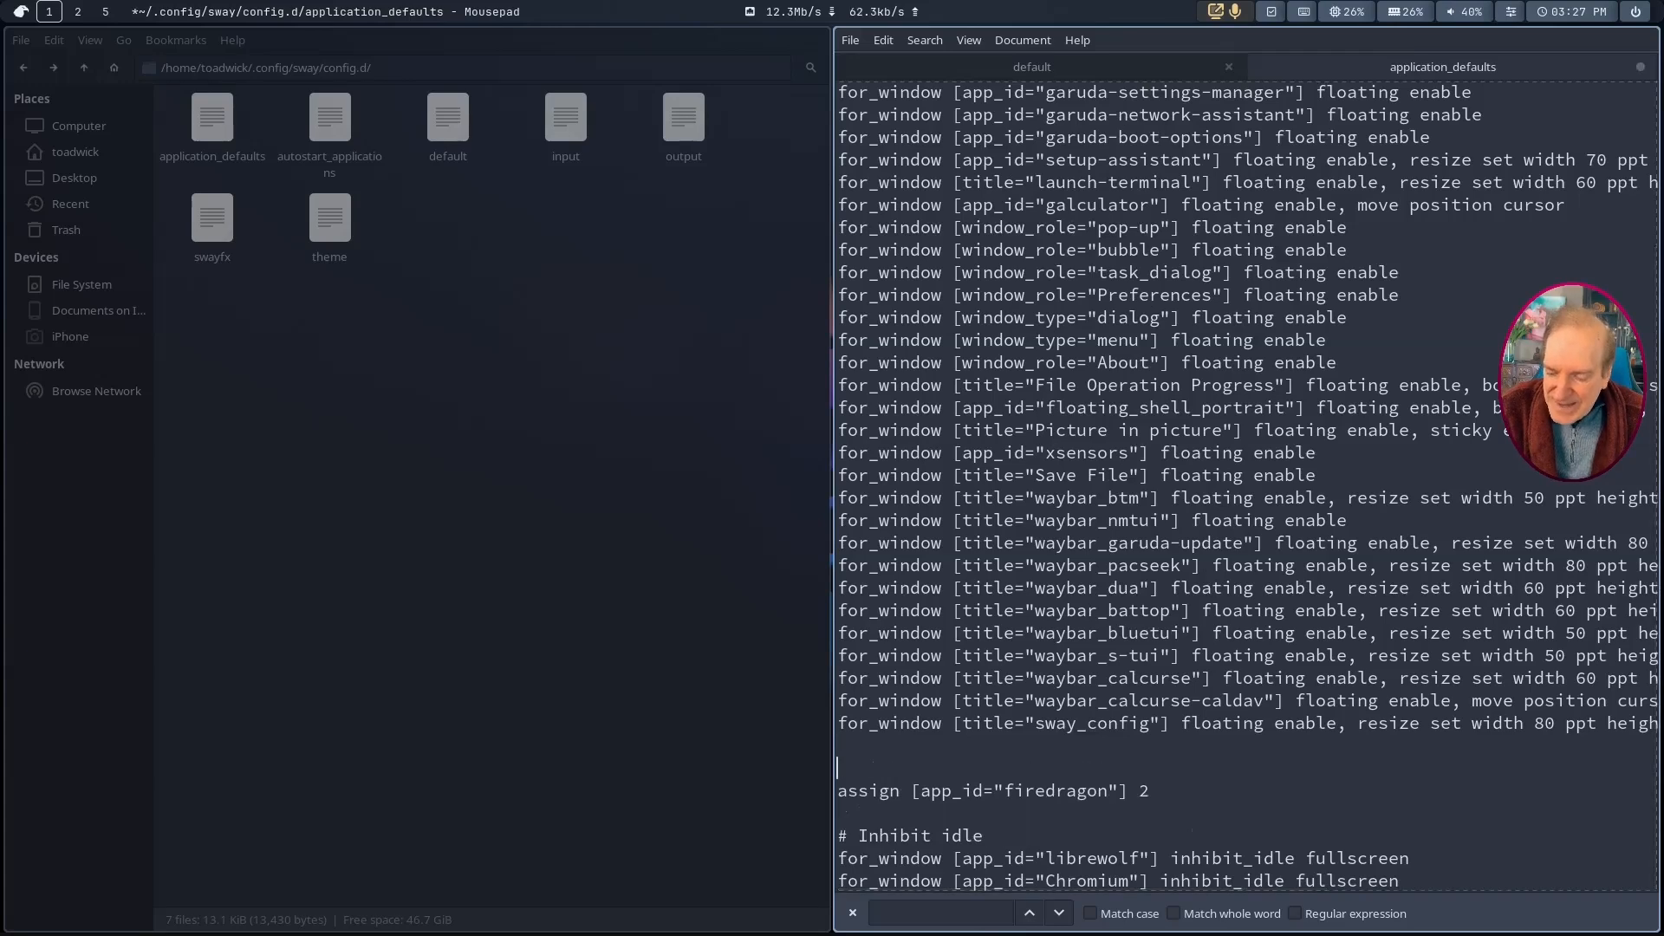
key(Up)
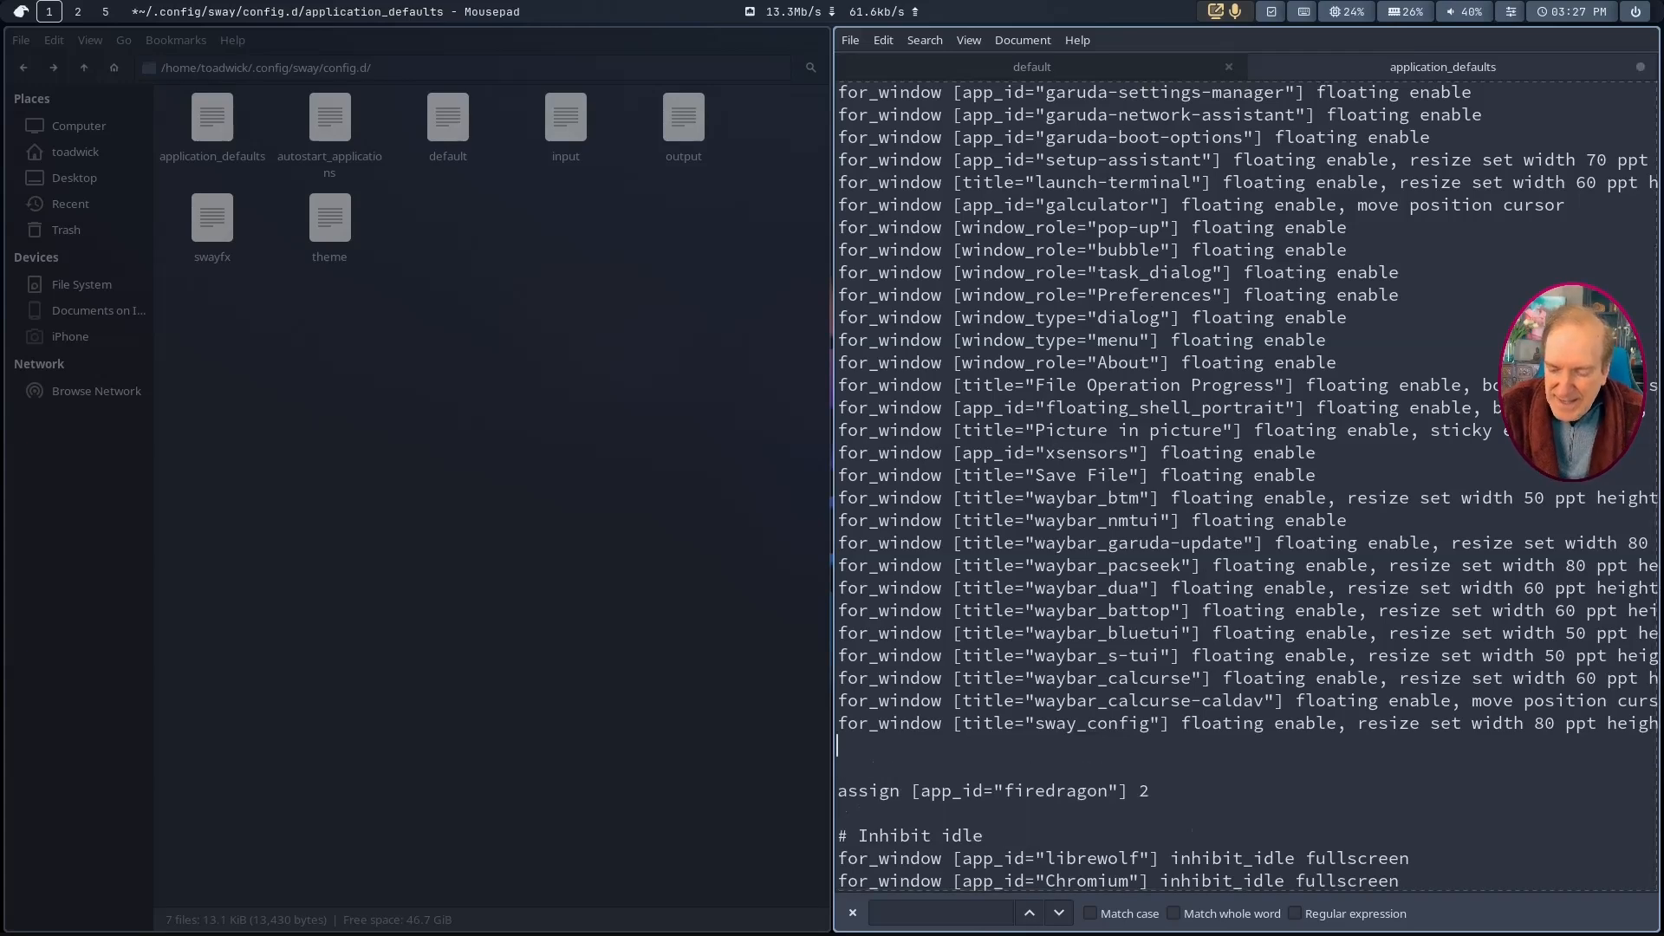
Step: Enter 'for_window [app_id="foot"] floating enable,' on the new line, then float the editor window to the right
key(ctrl+plus)
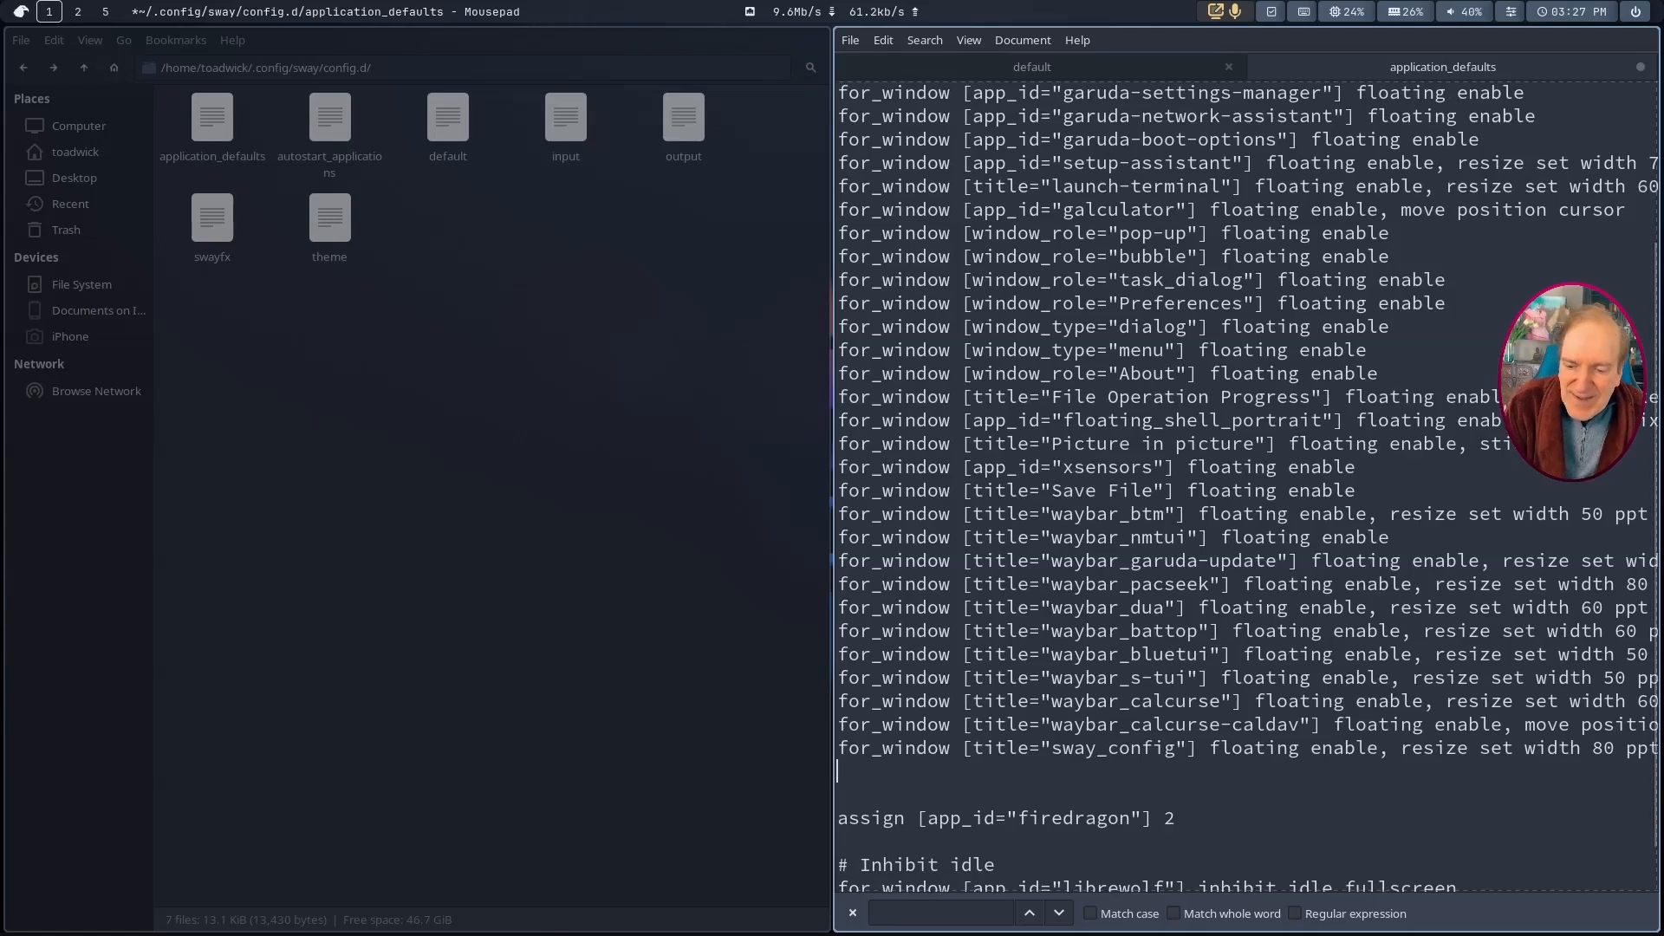
text(for_w)
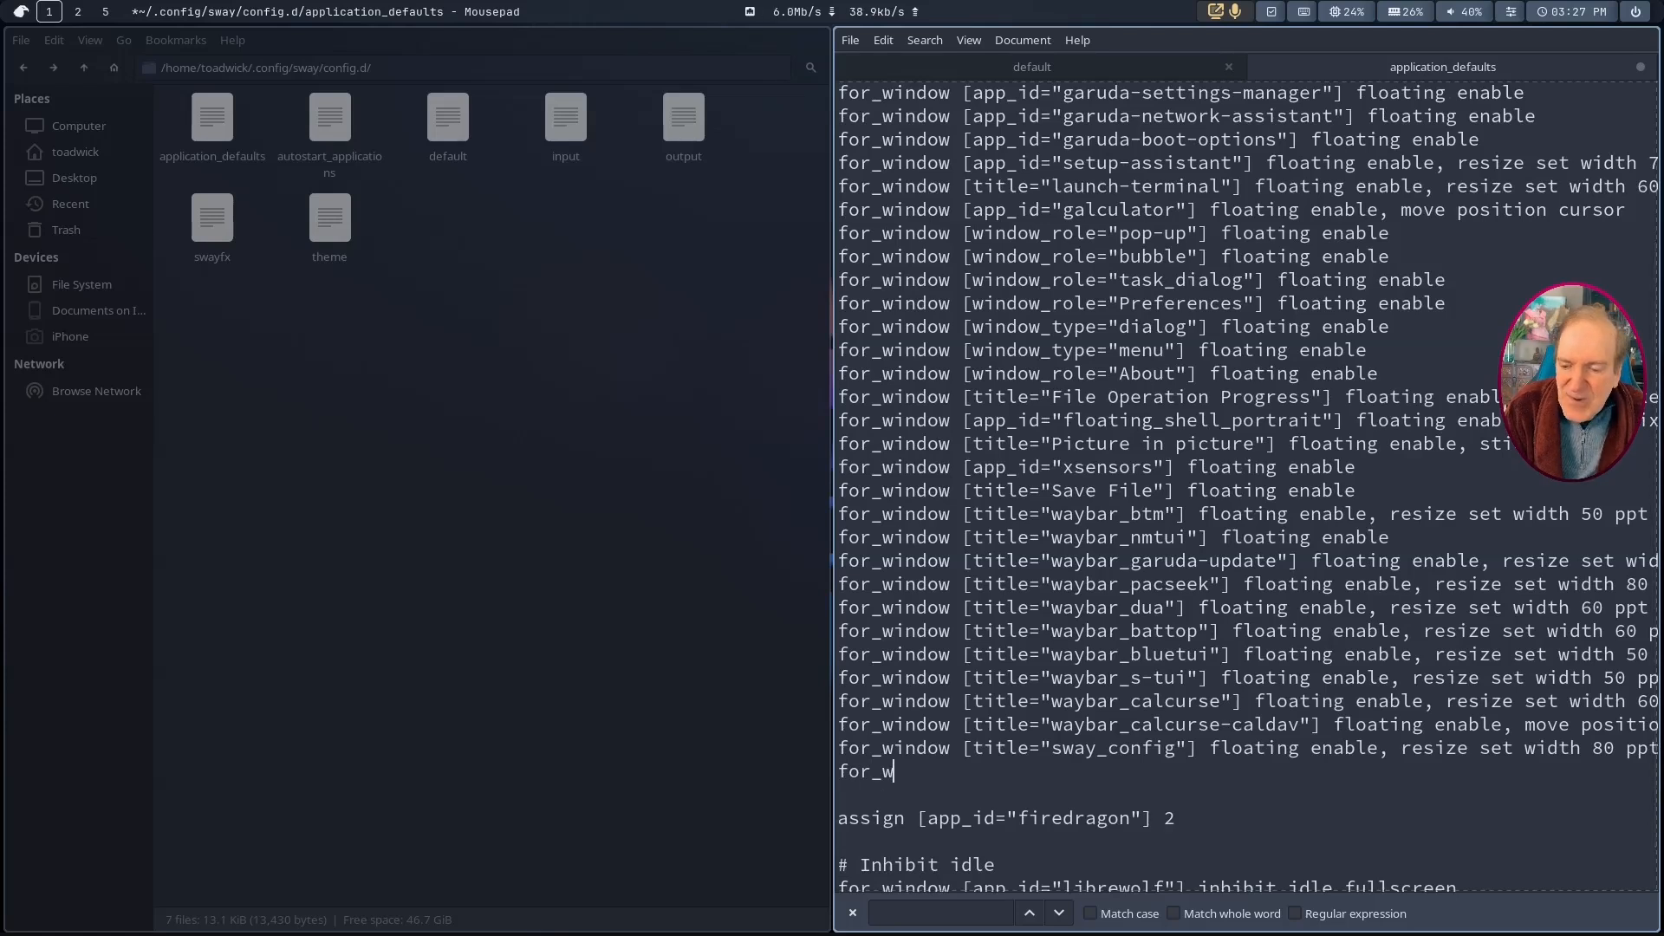
text(indow )
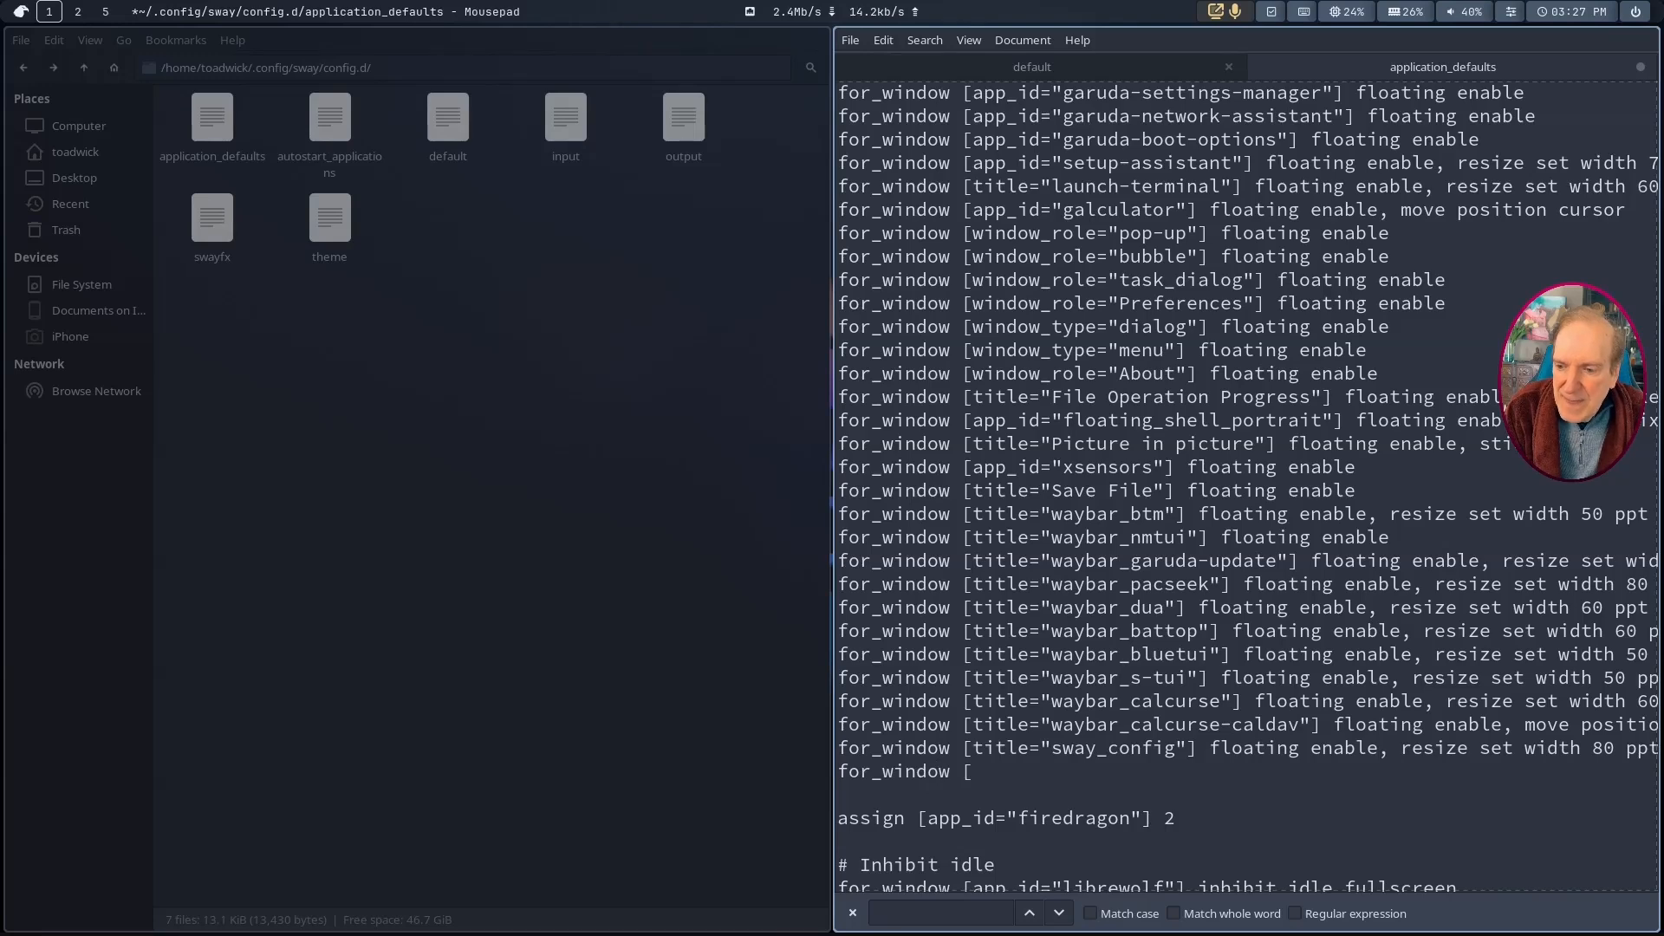
text([ap)
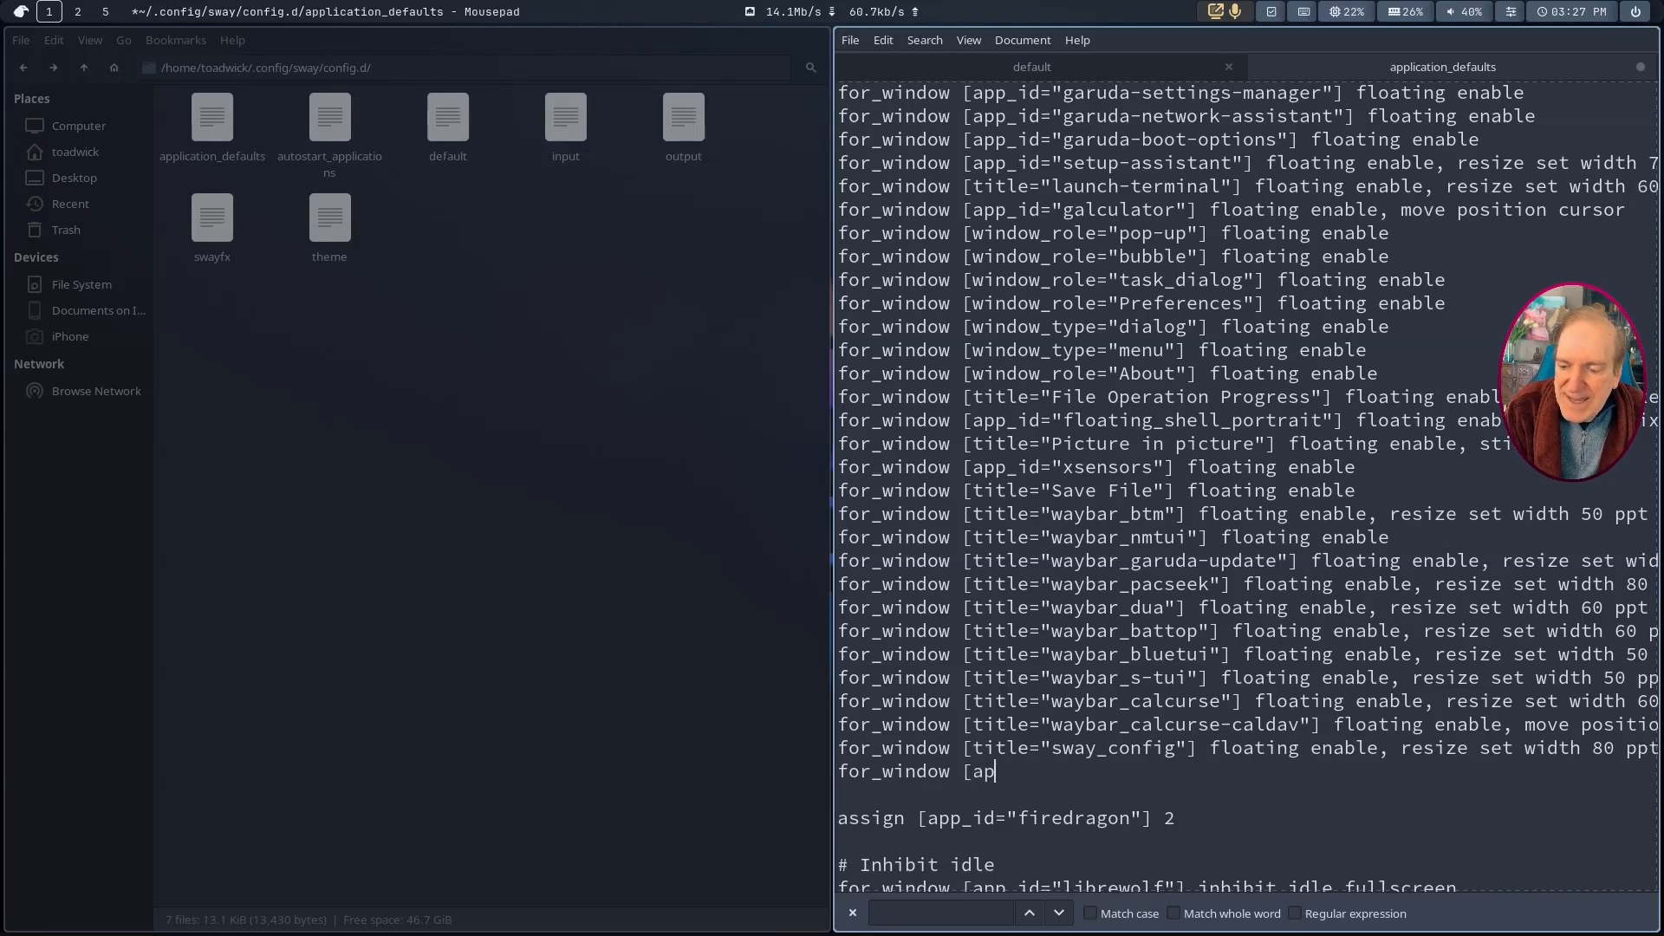
text(p_id)
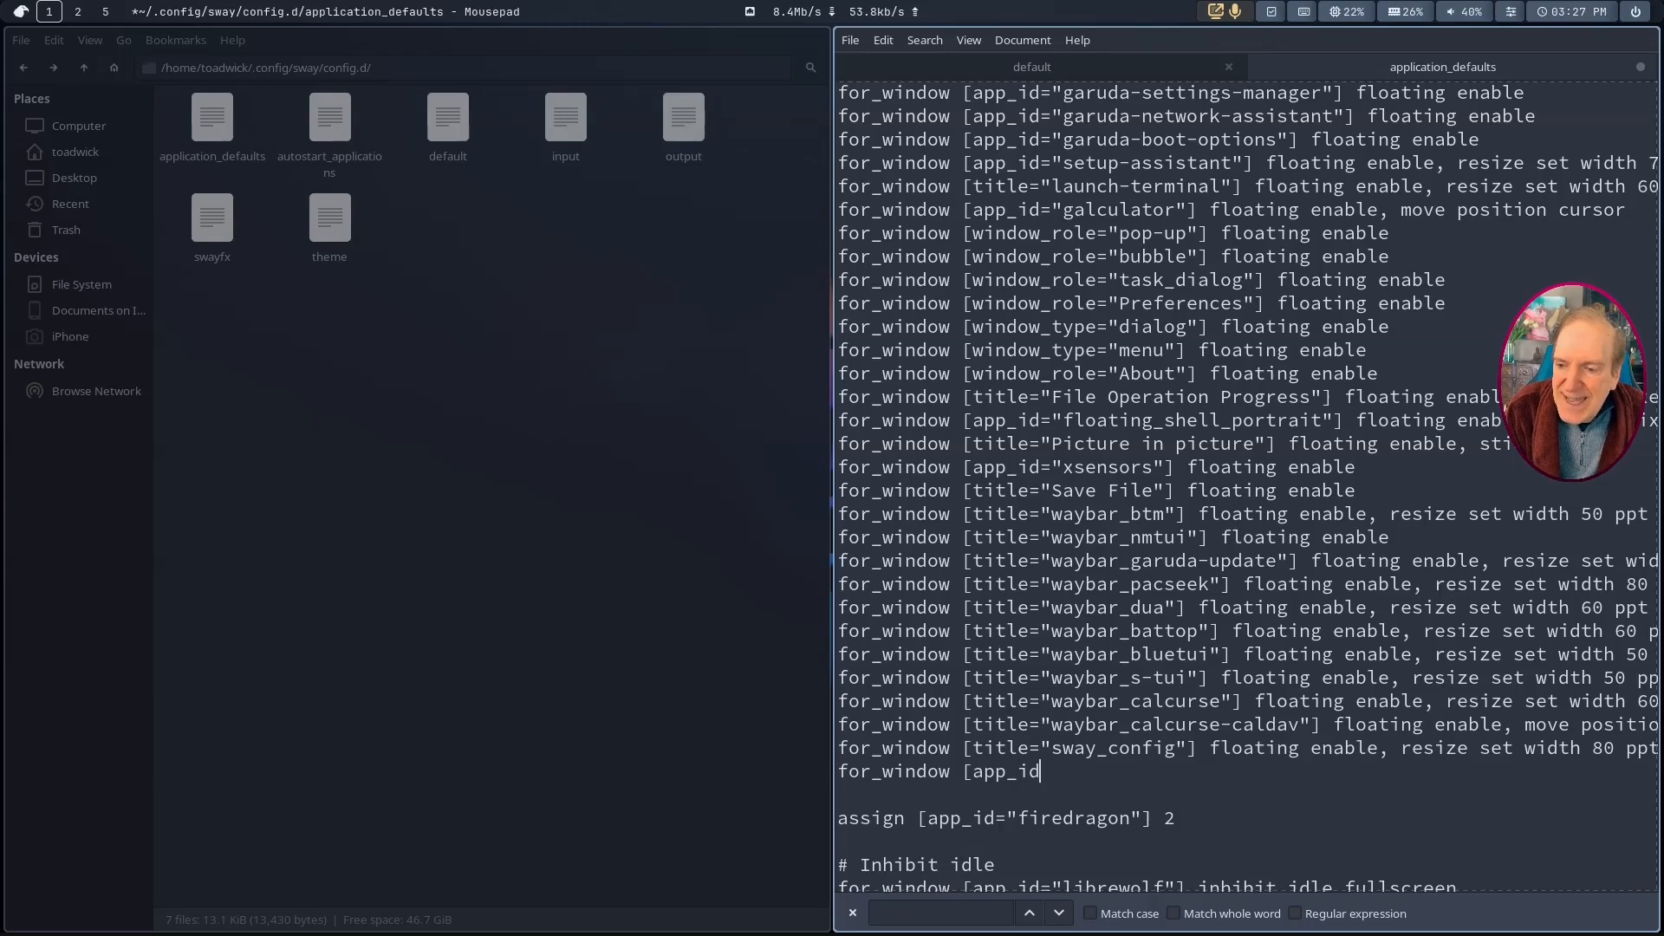
text(=)
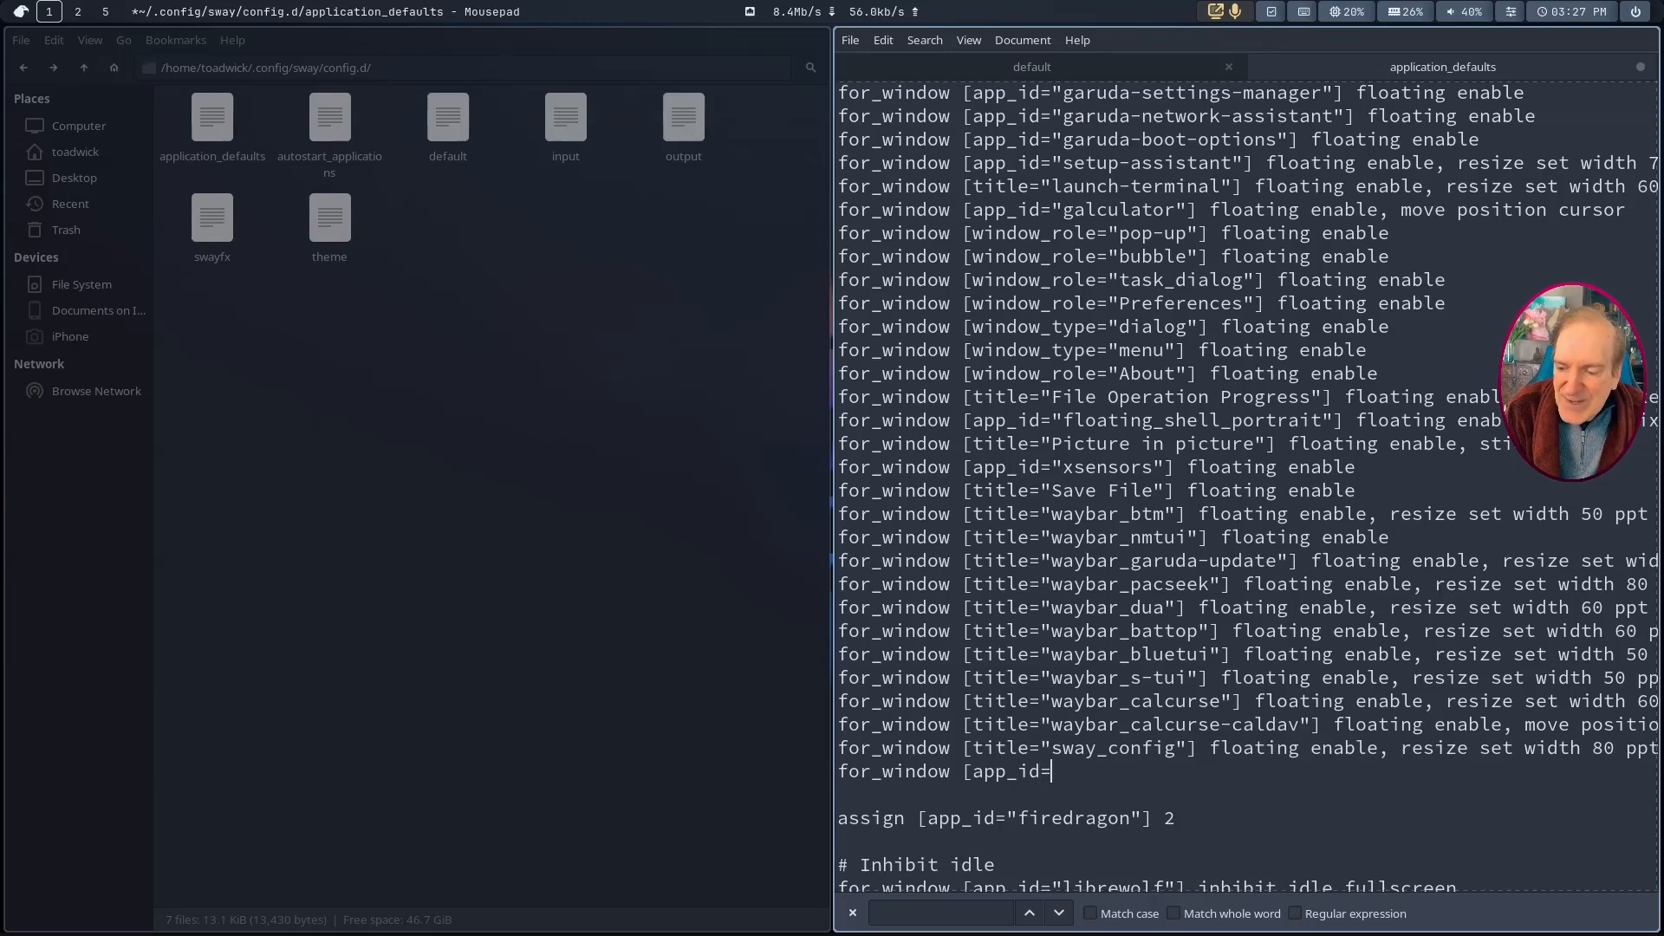
text("f)
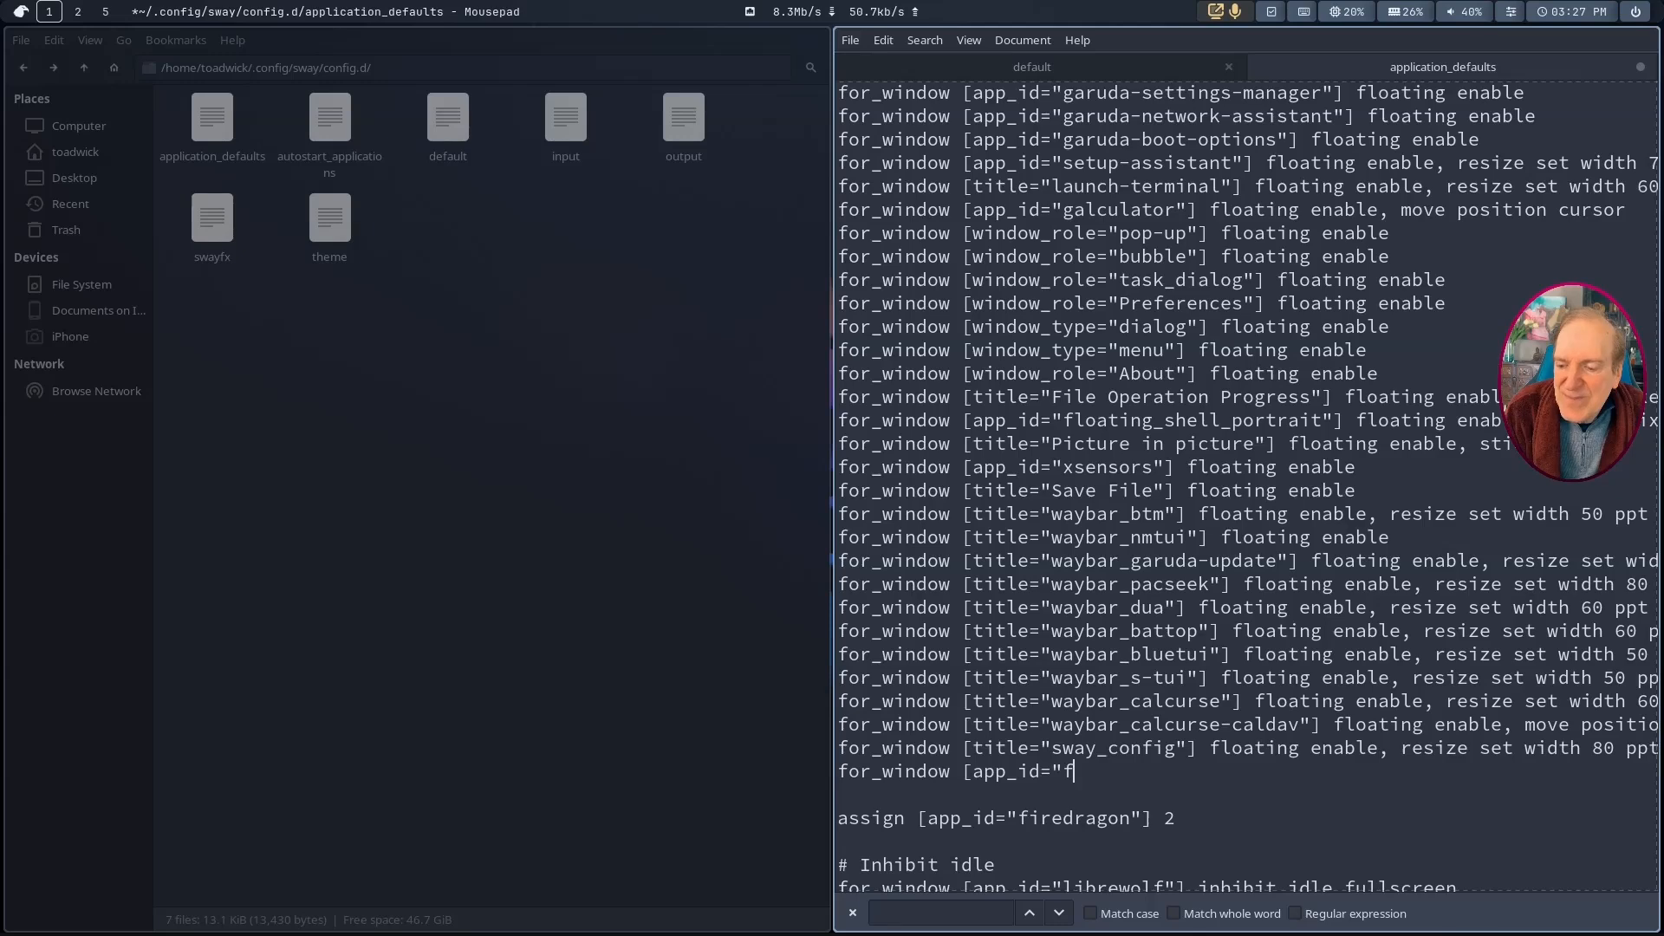
text(oot")
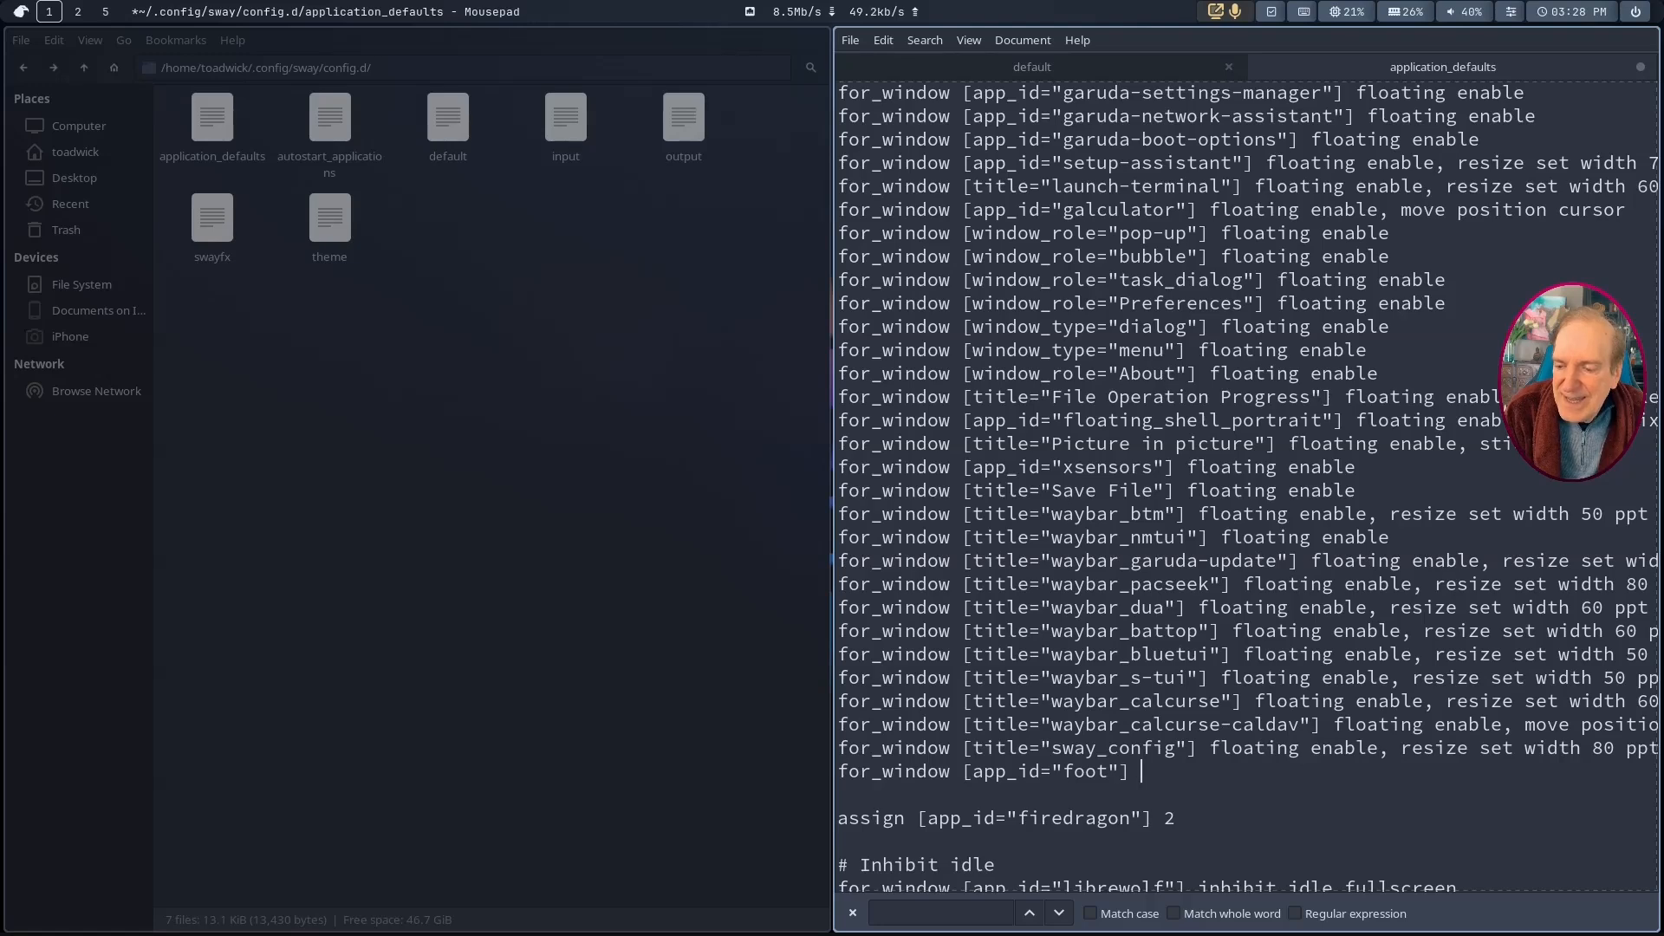
text(] floating e)
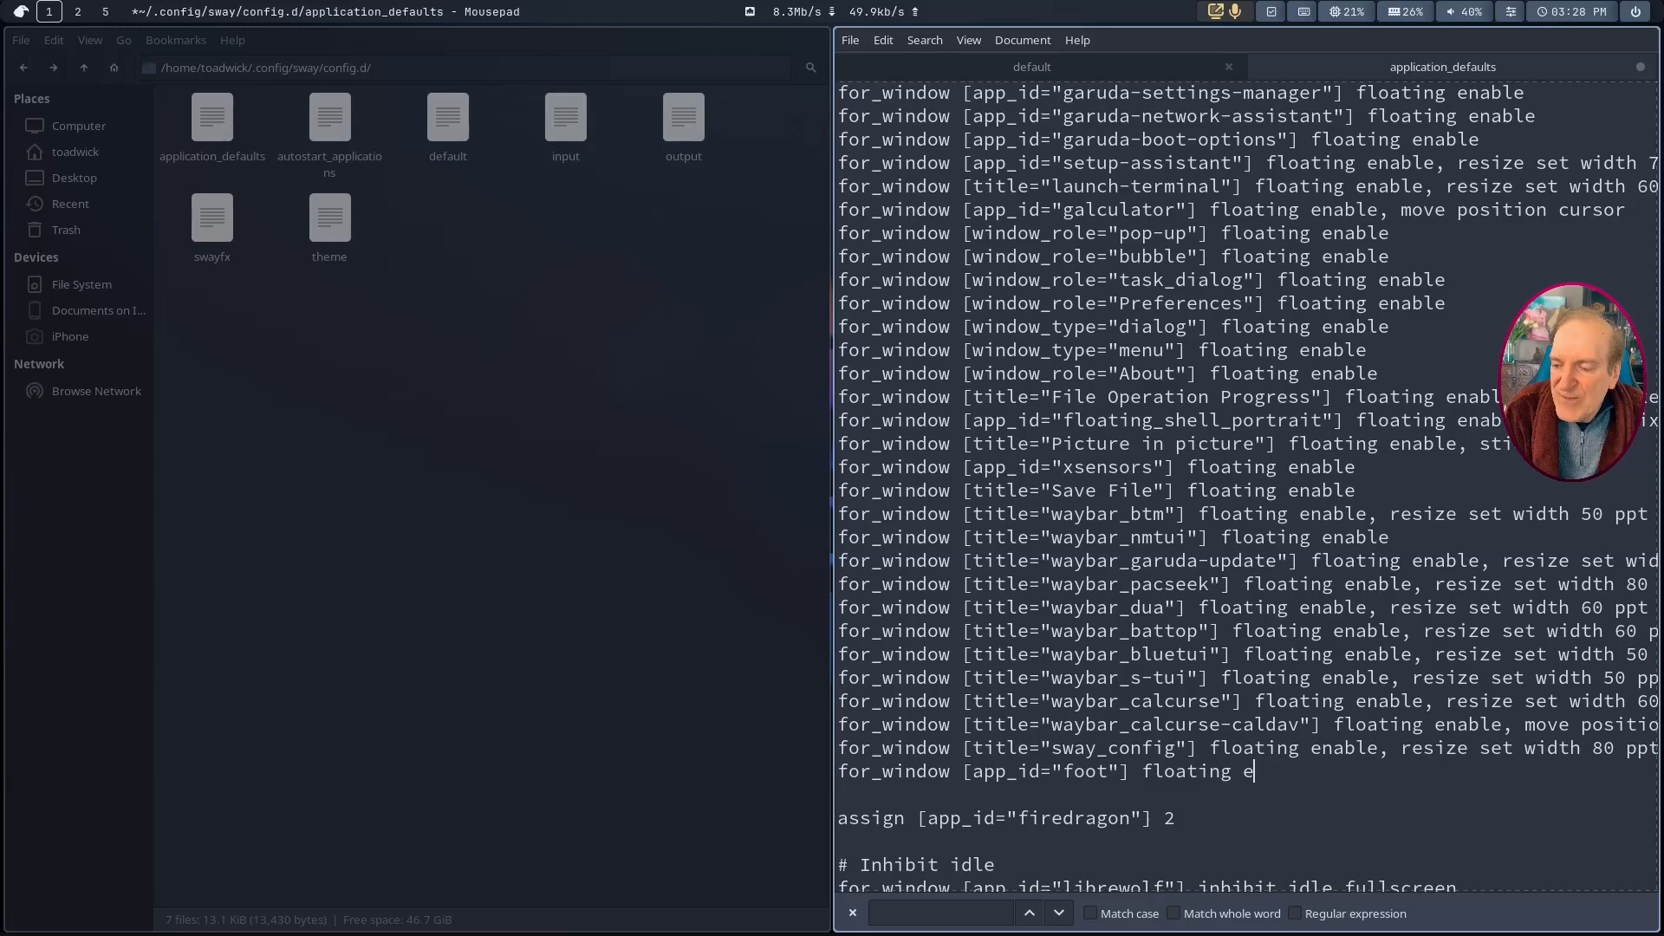
text(nable,)
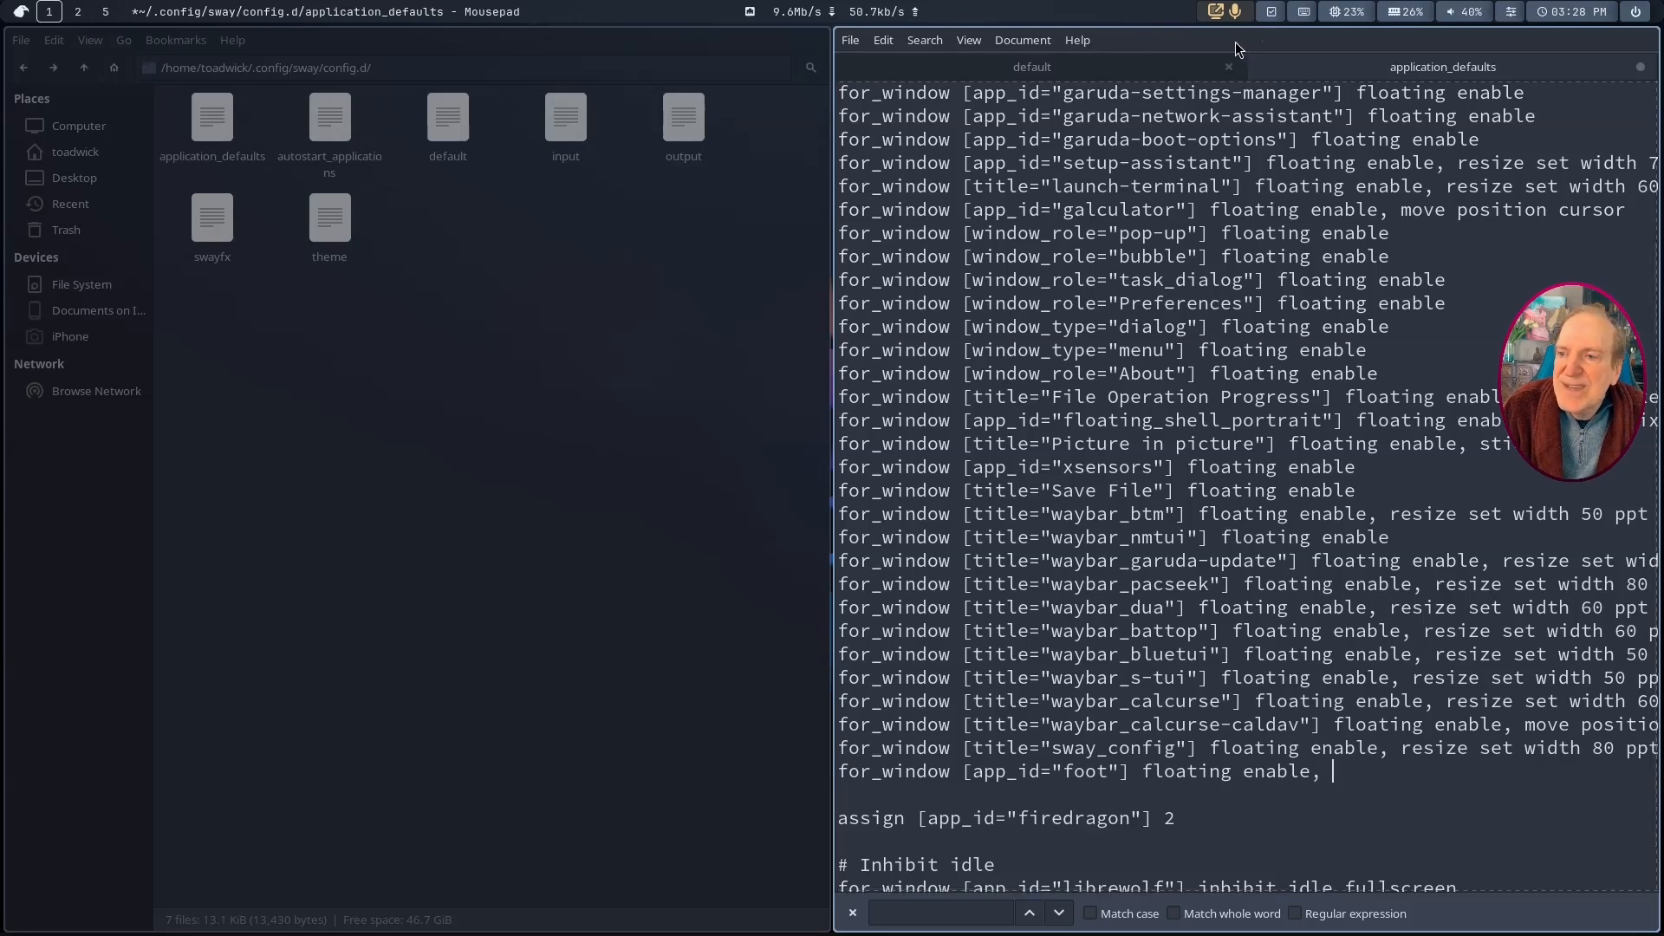
key(super+shift+space)
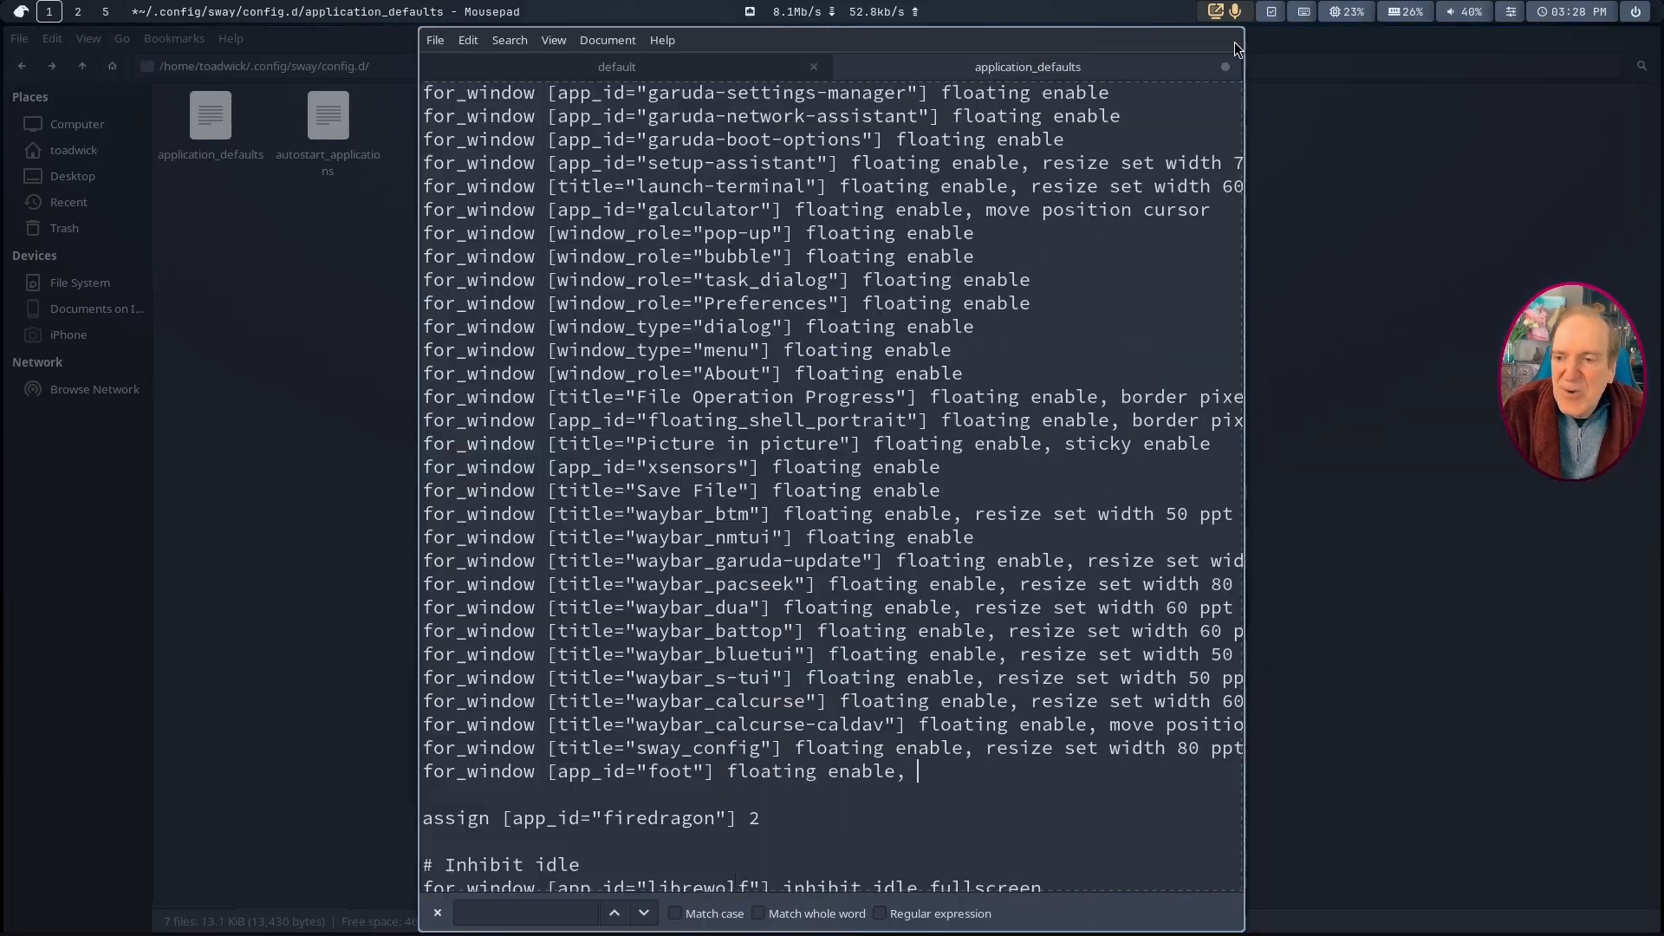
drag(1040, 43, 1247, 49)
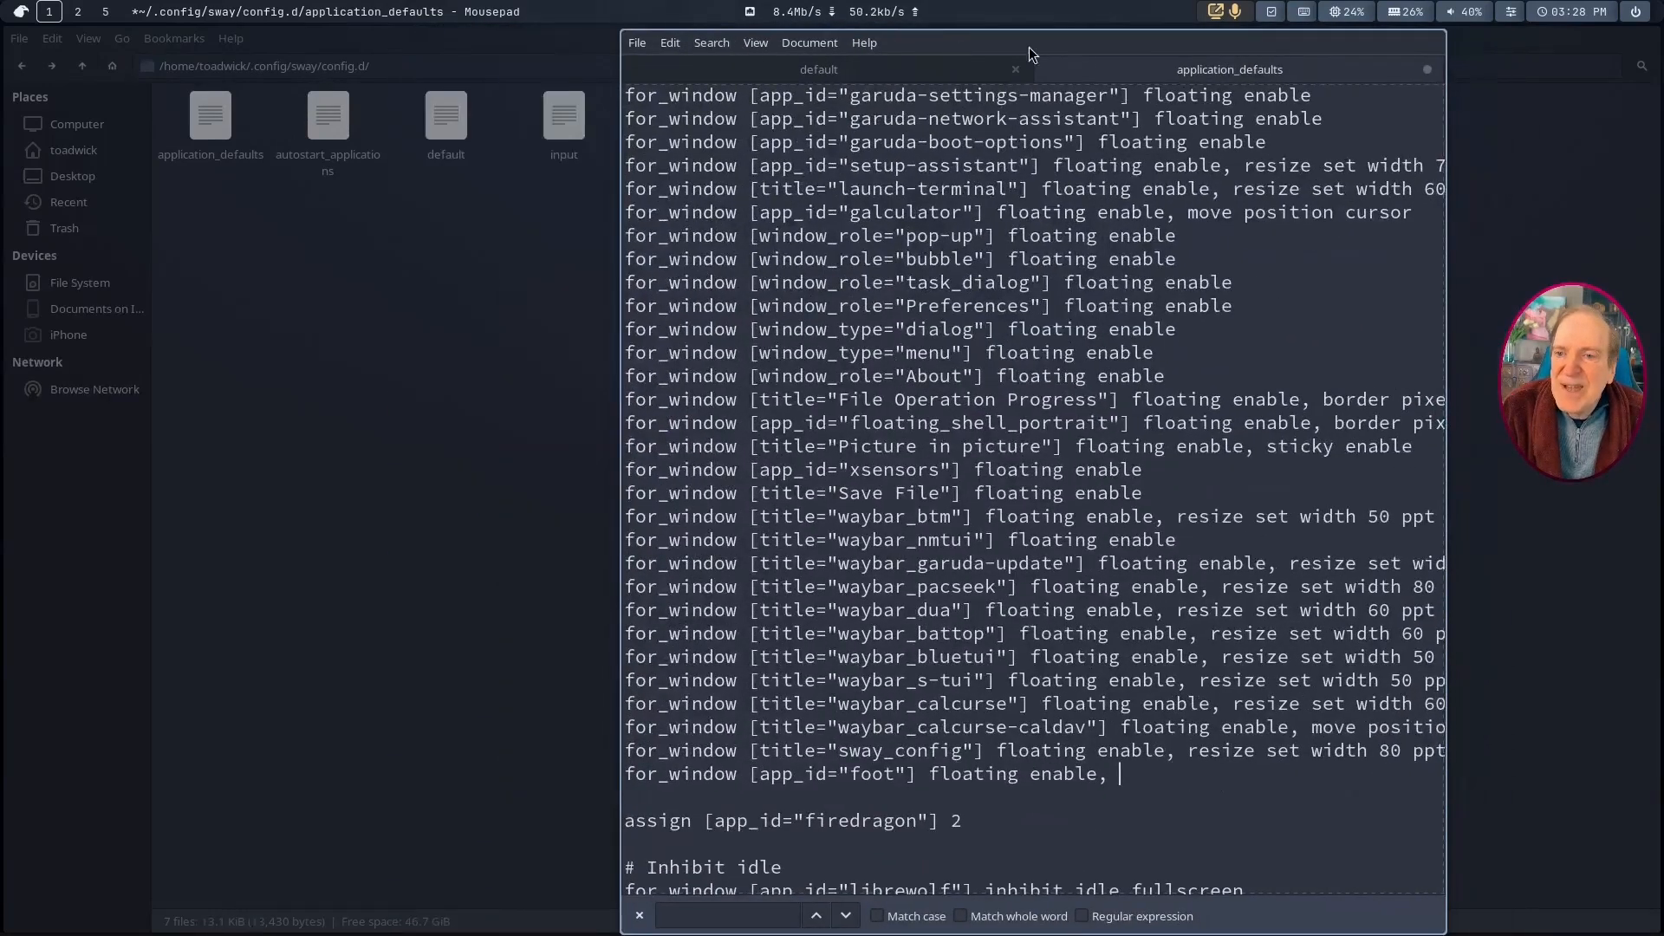
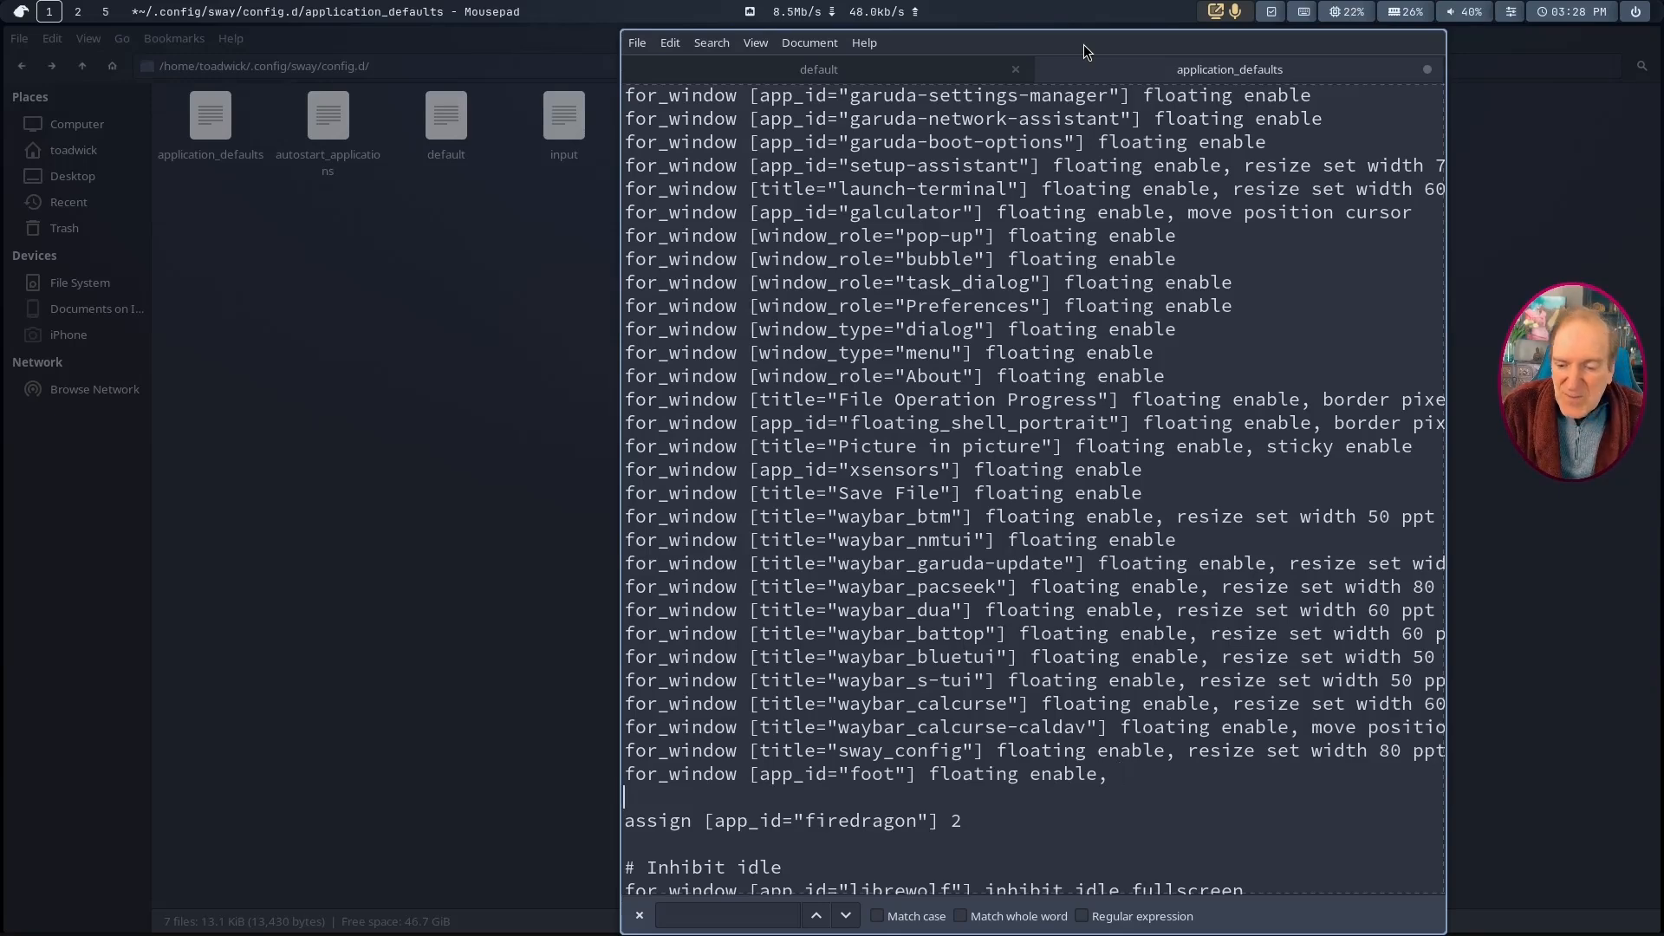
Step: Put the editor beside the file manager and append 'border normal' to the foot for_window rule
key(super+e)
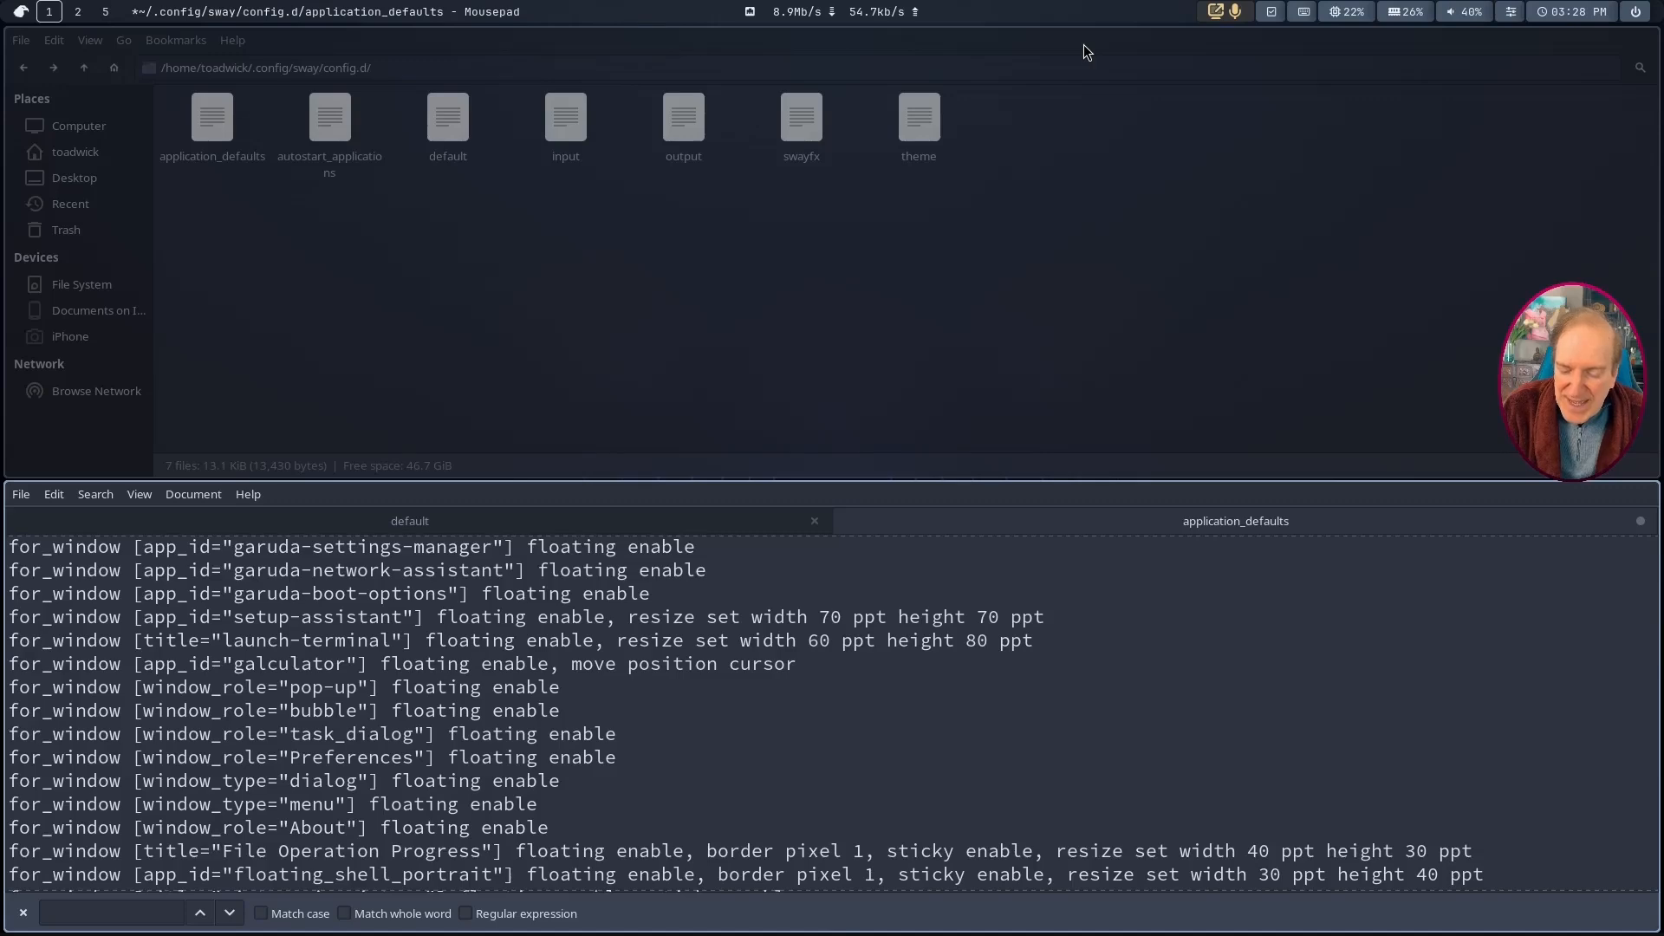
key(super+shift+l)
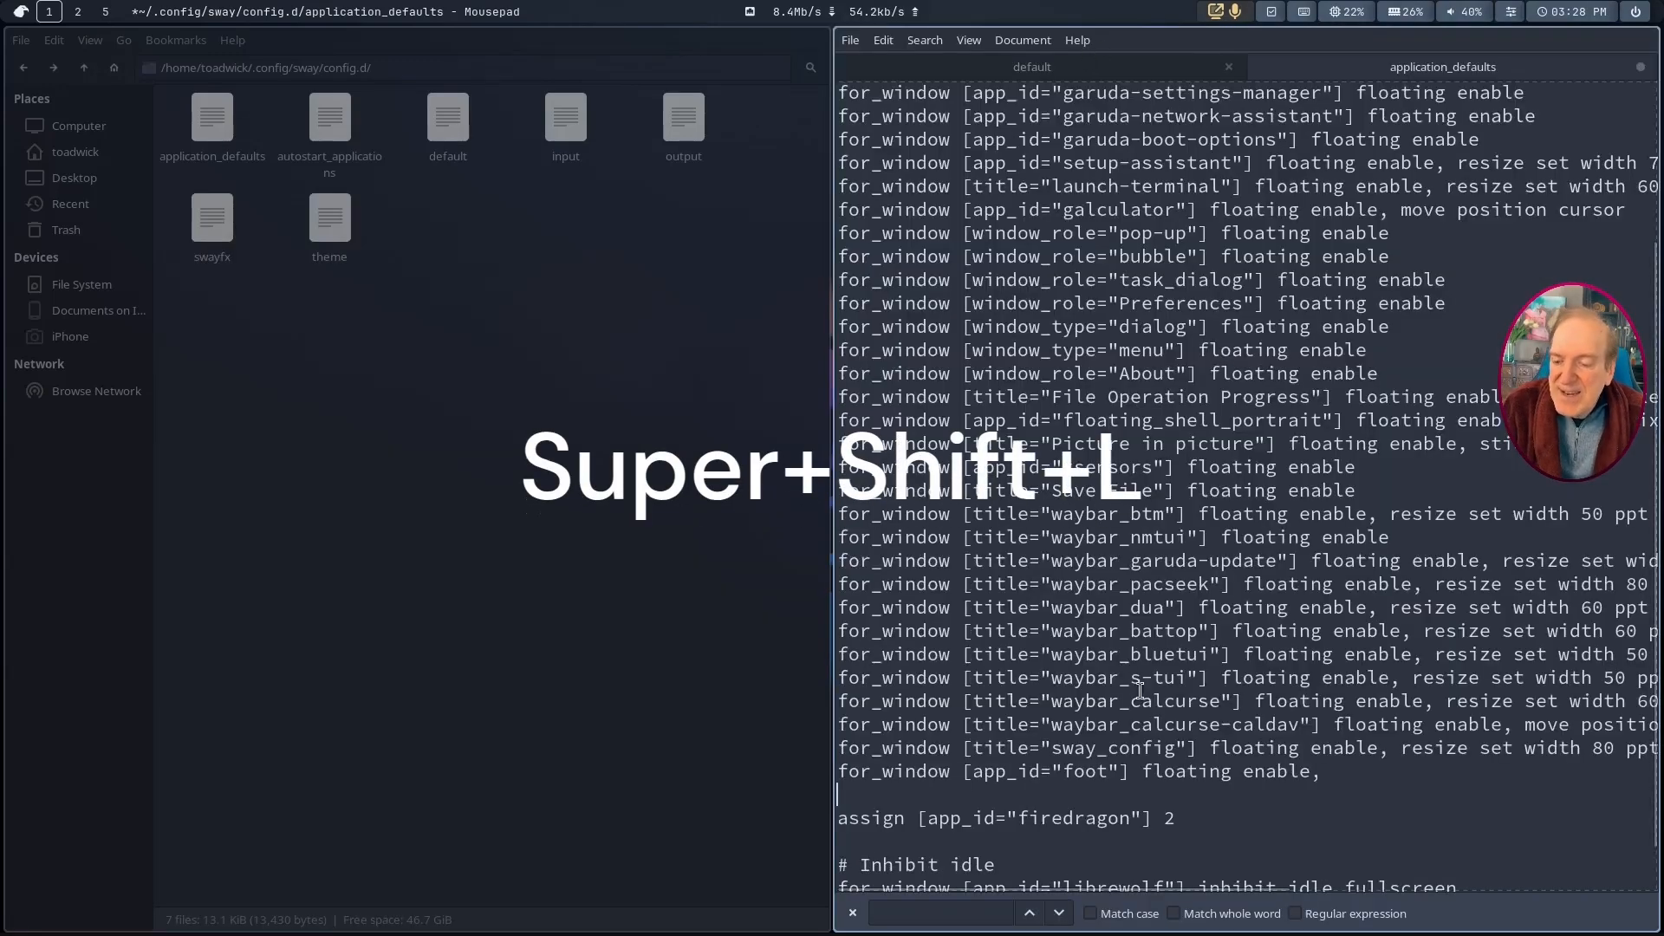
scroll(1170, 737, down, 2)
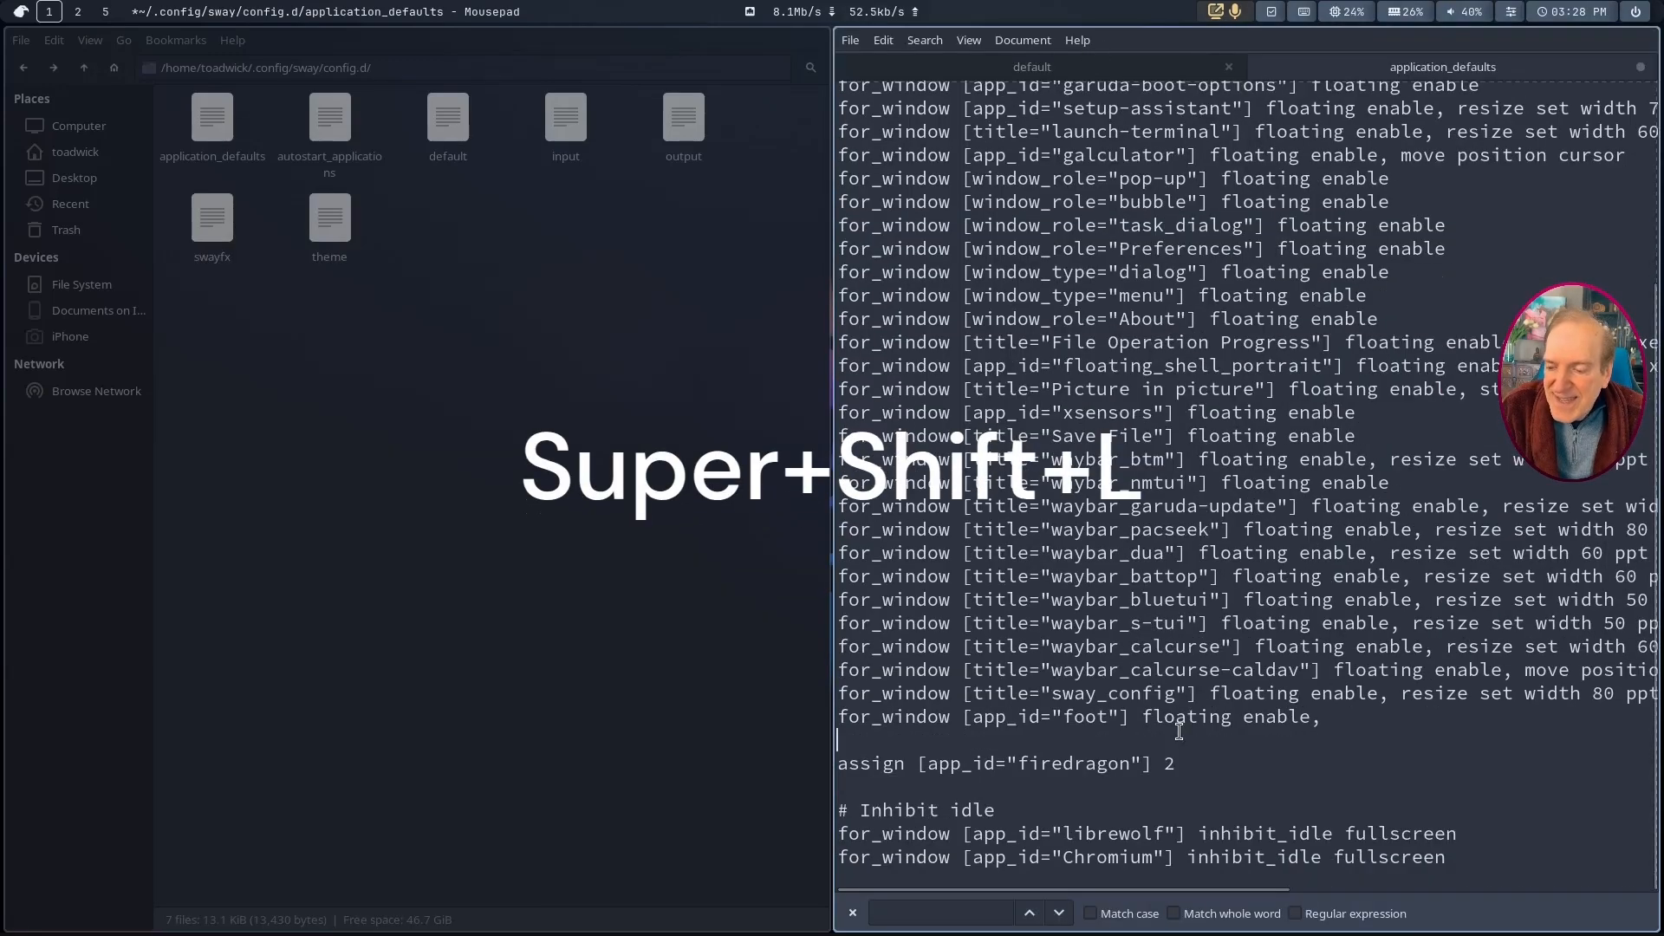
click(1331, 718)
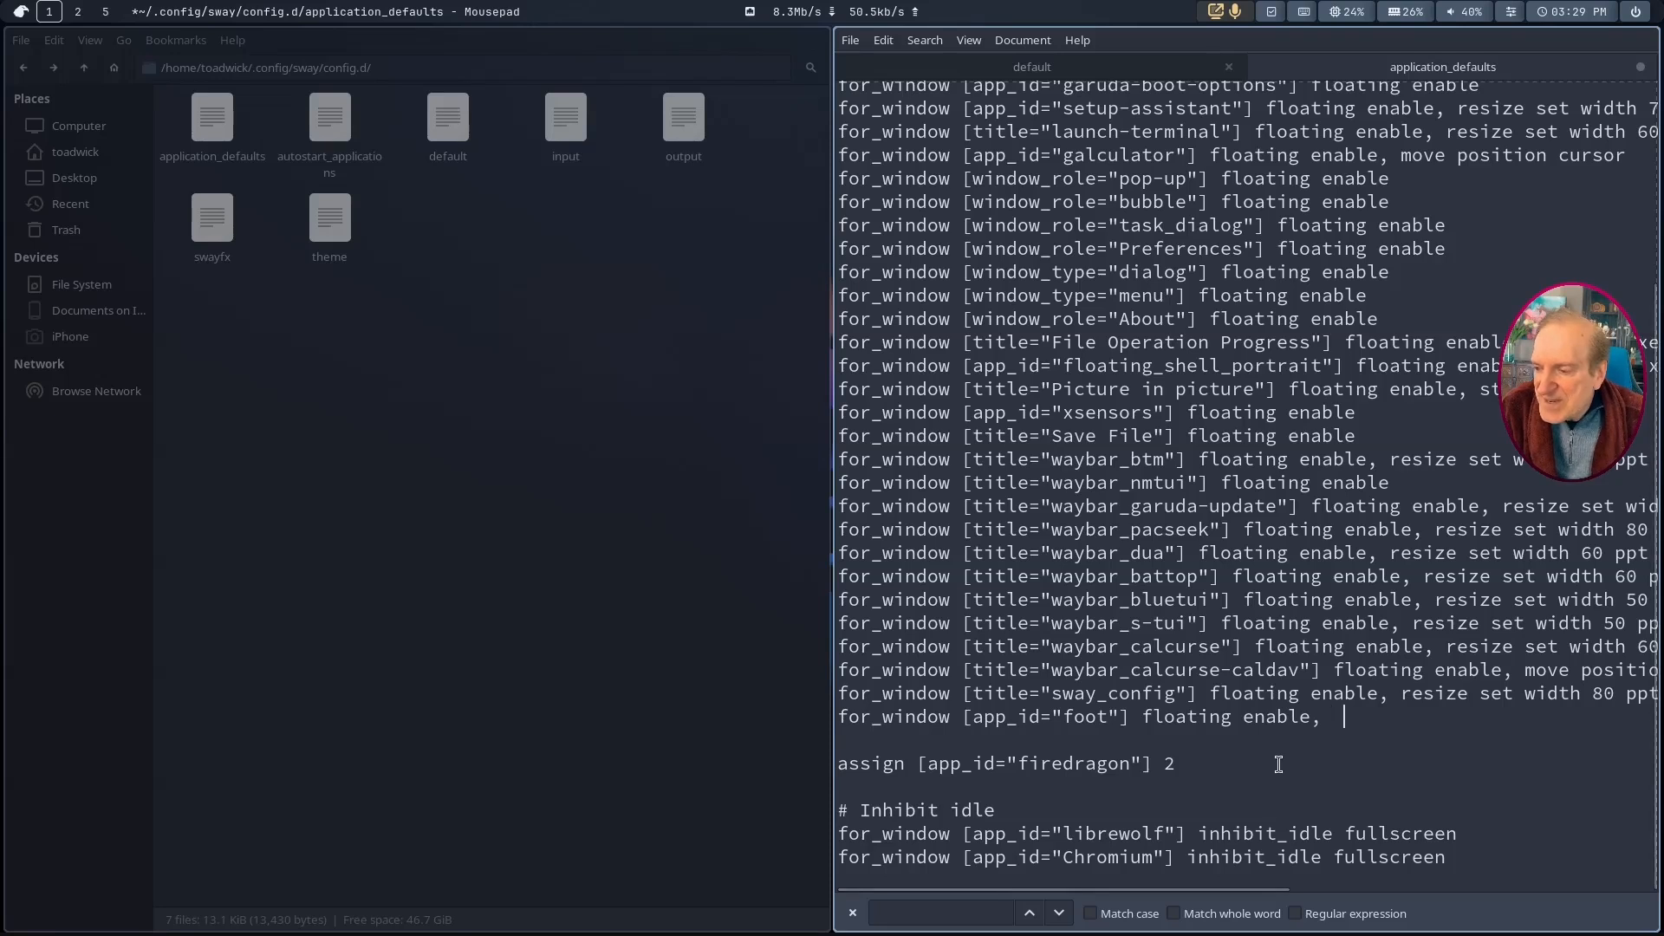
text(bordde)
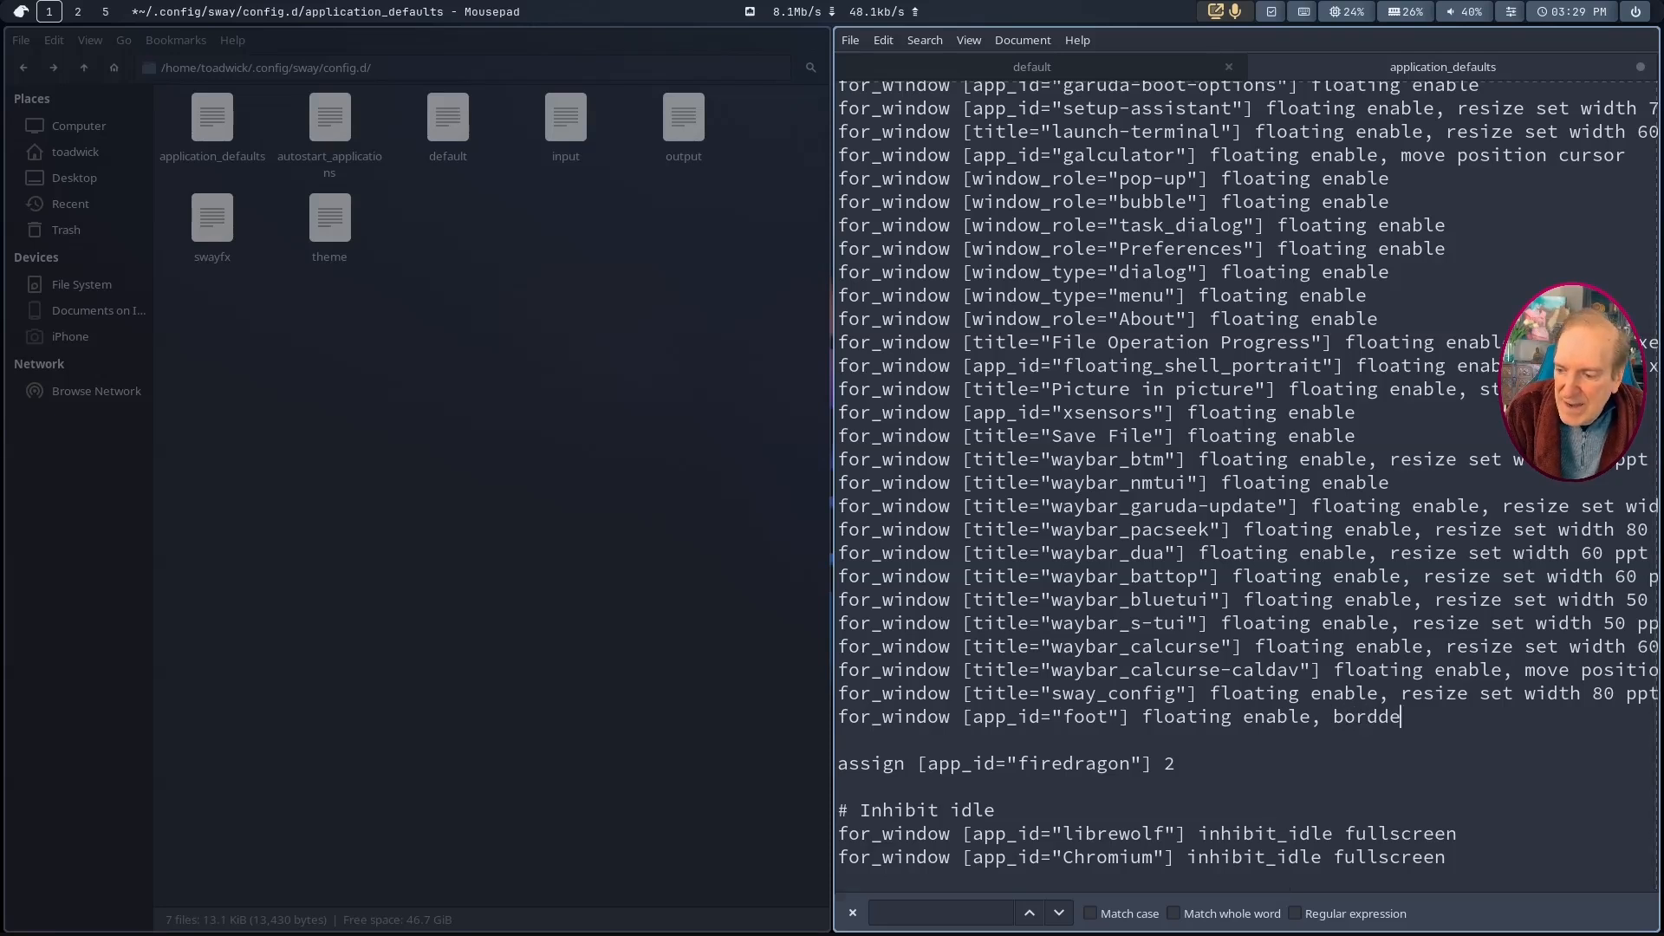
key(BackSpace)
key(BackSpace)
text(er )
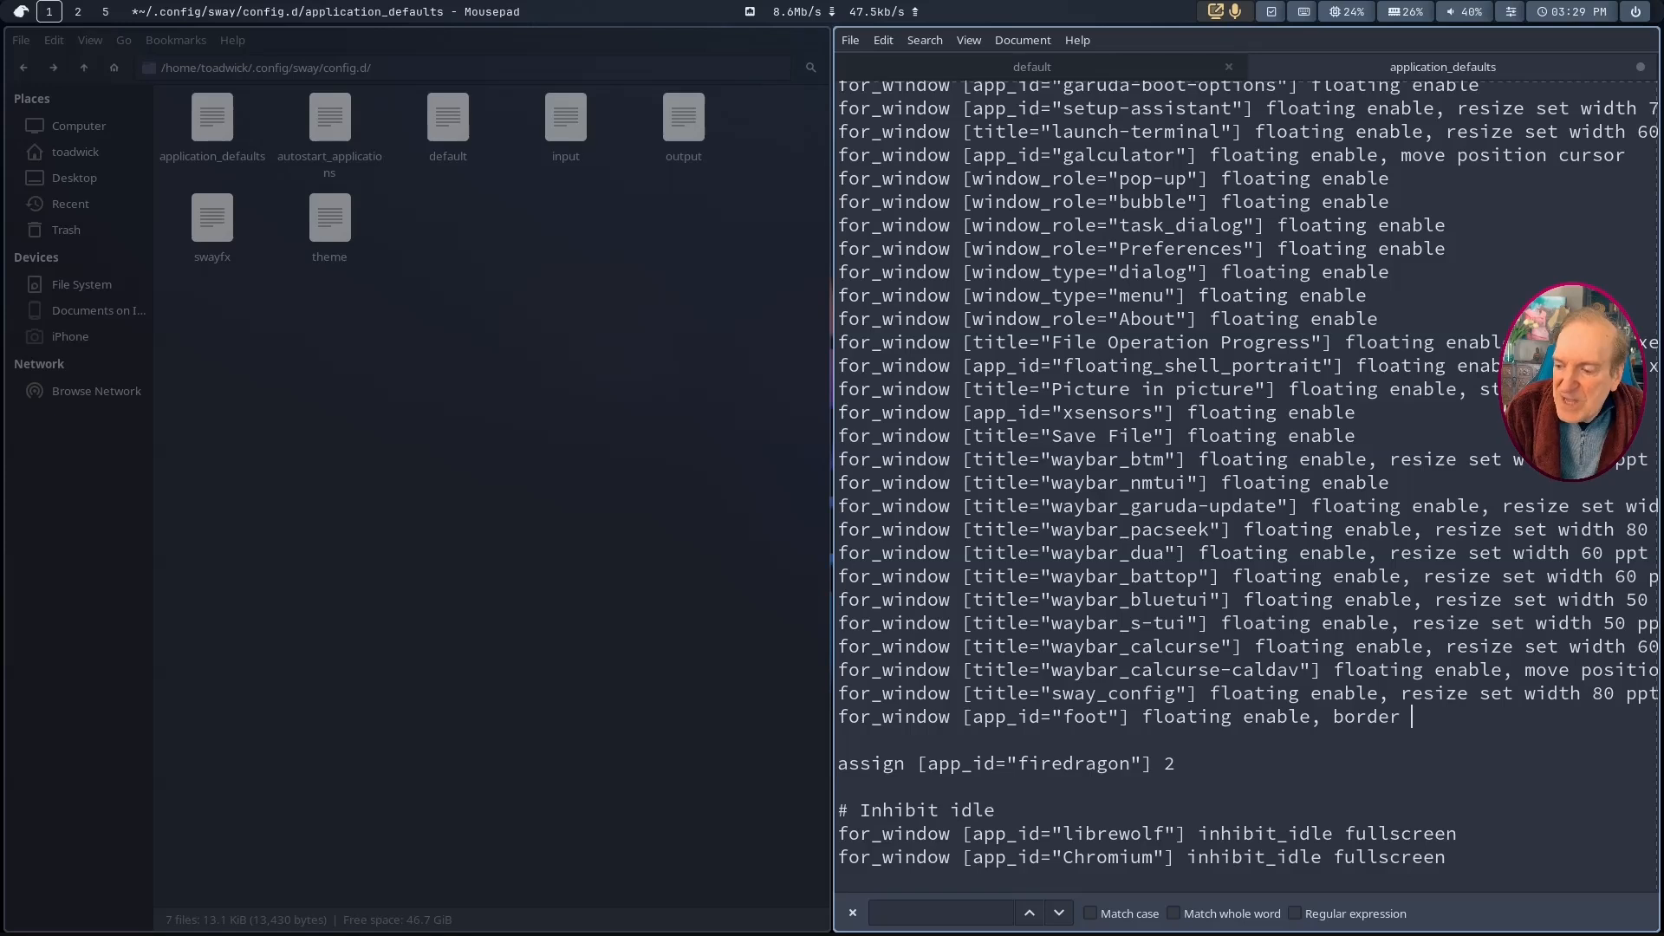
text(normal)
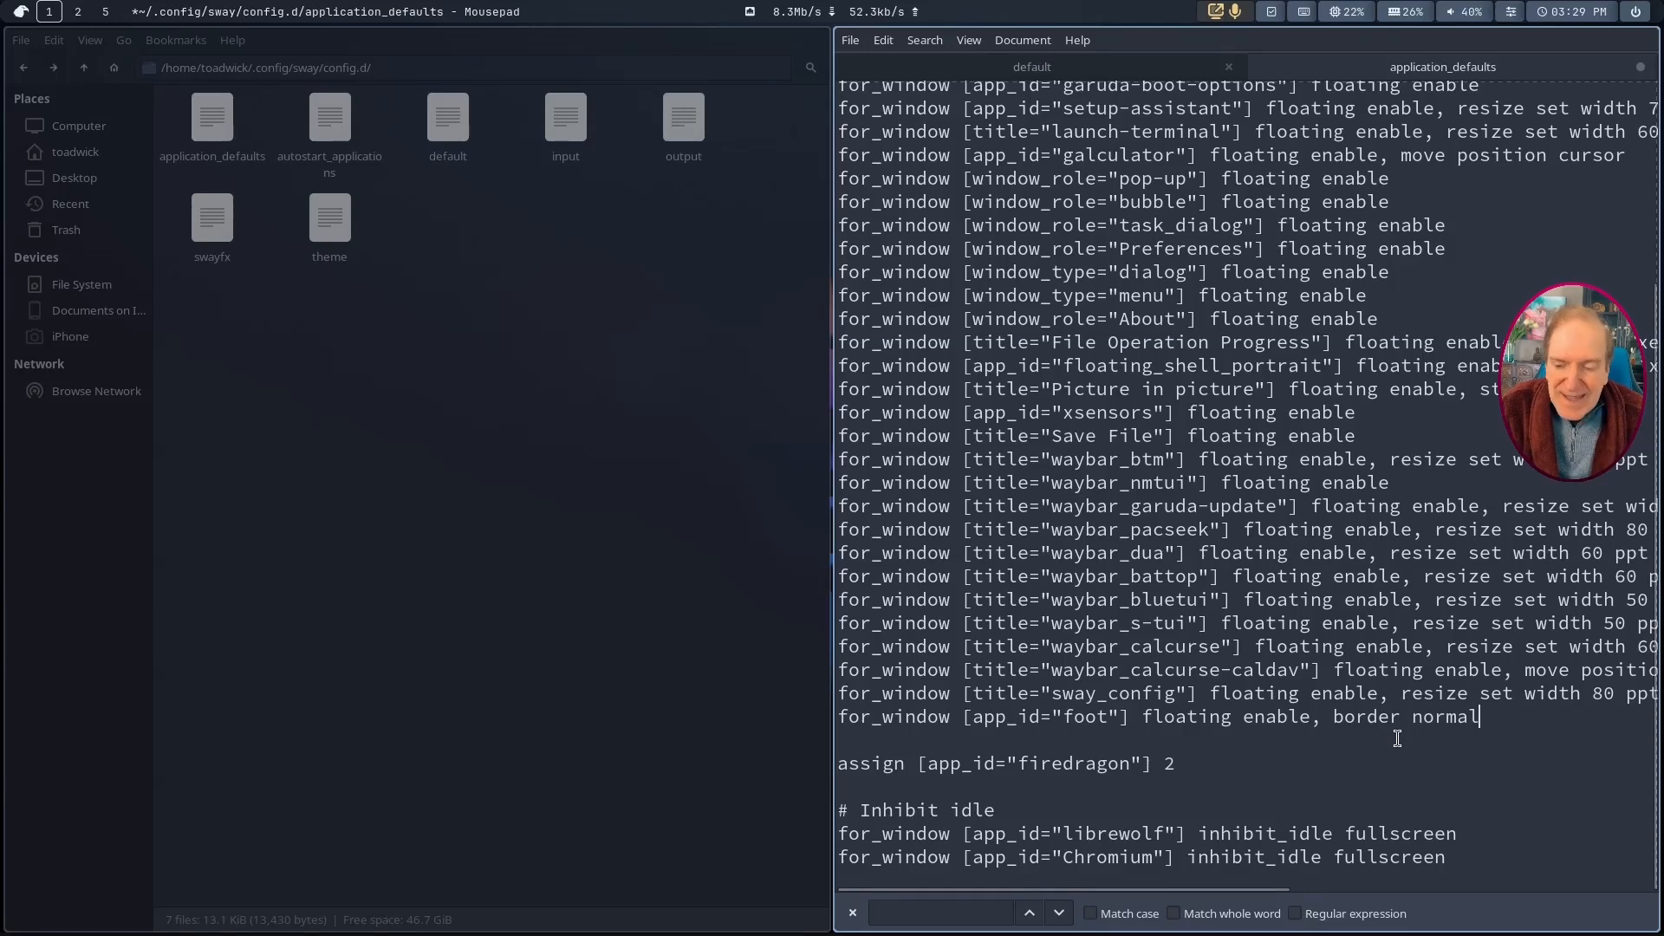
Step: Save application_defaults, reload the sway config, and switch to empty workspace 3
key(ctrl+s)
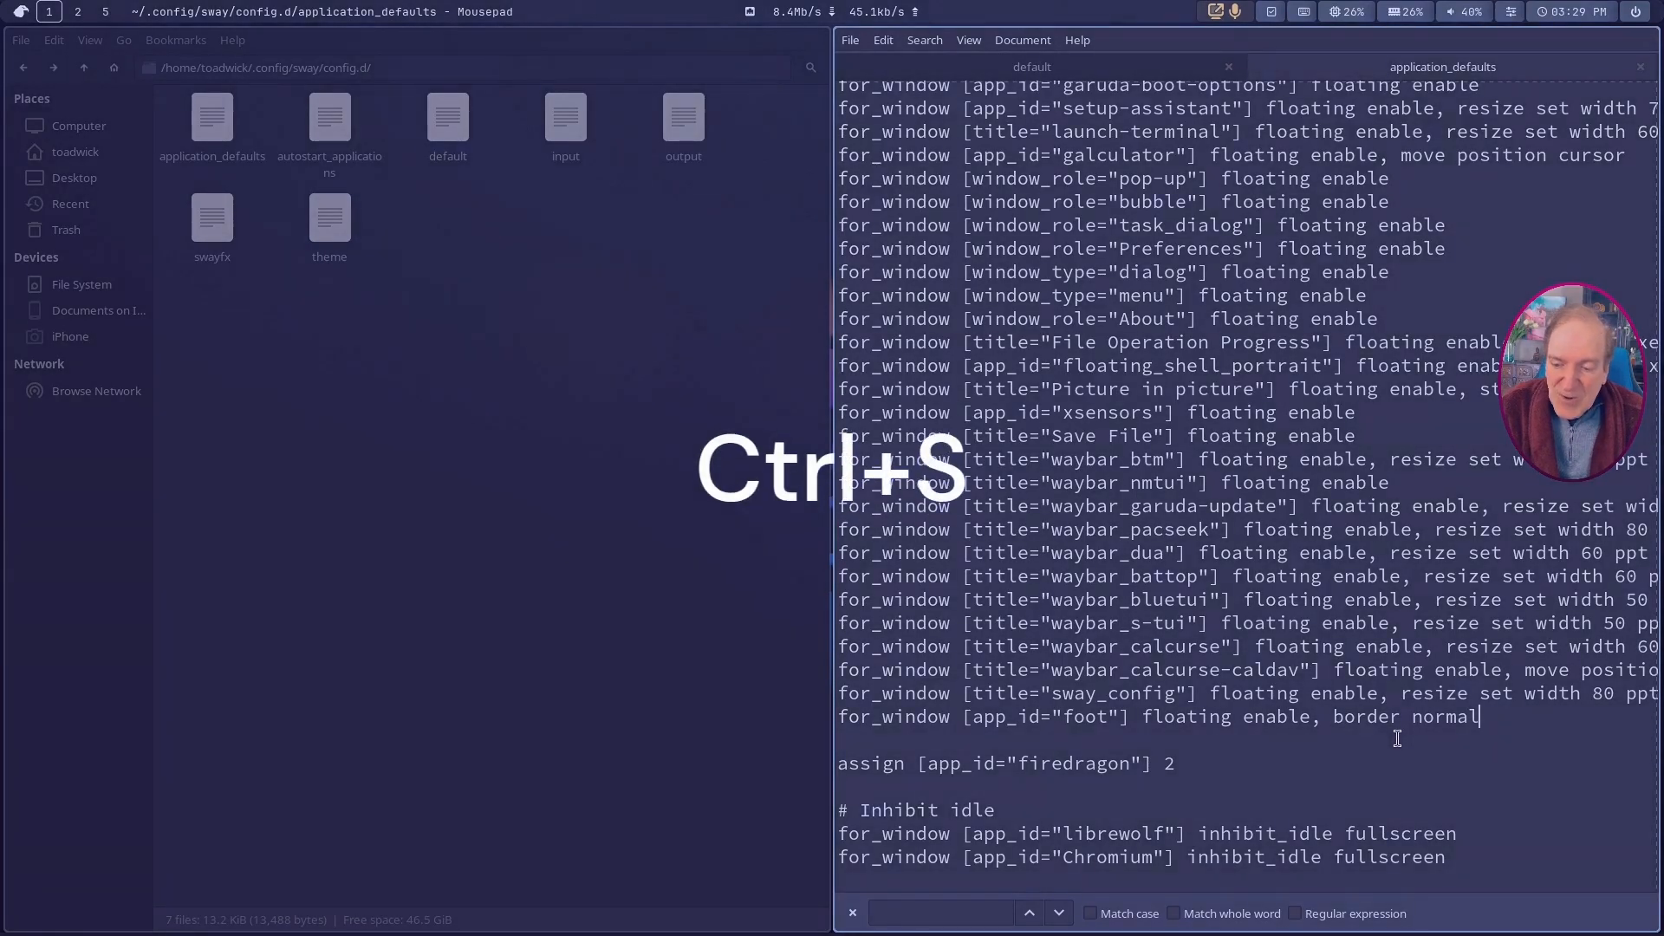
key(super+shift+c)
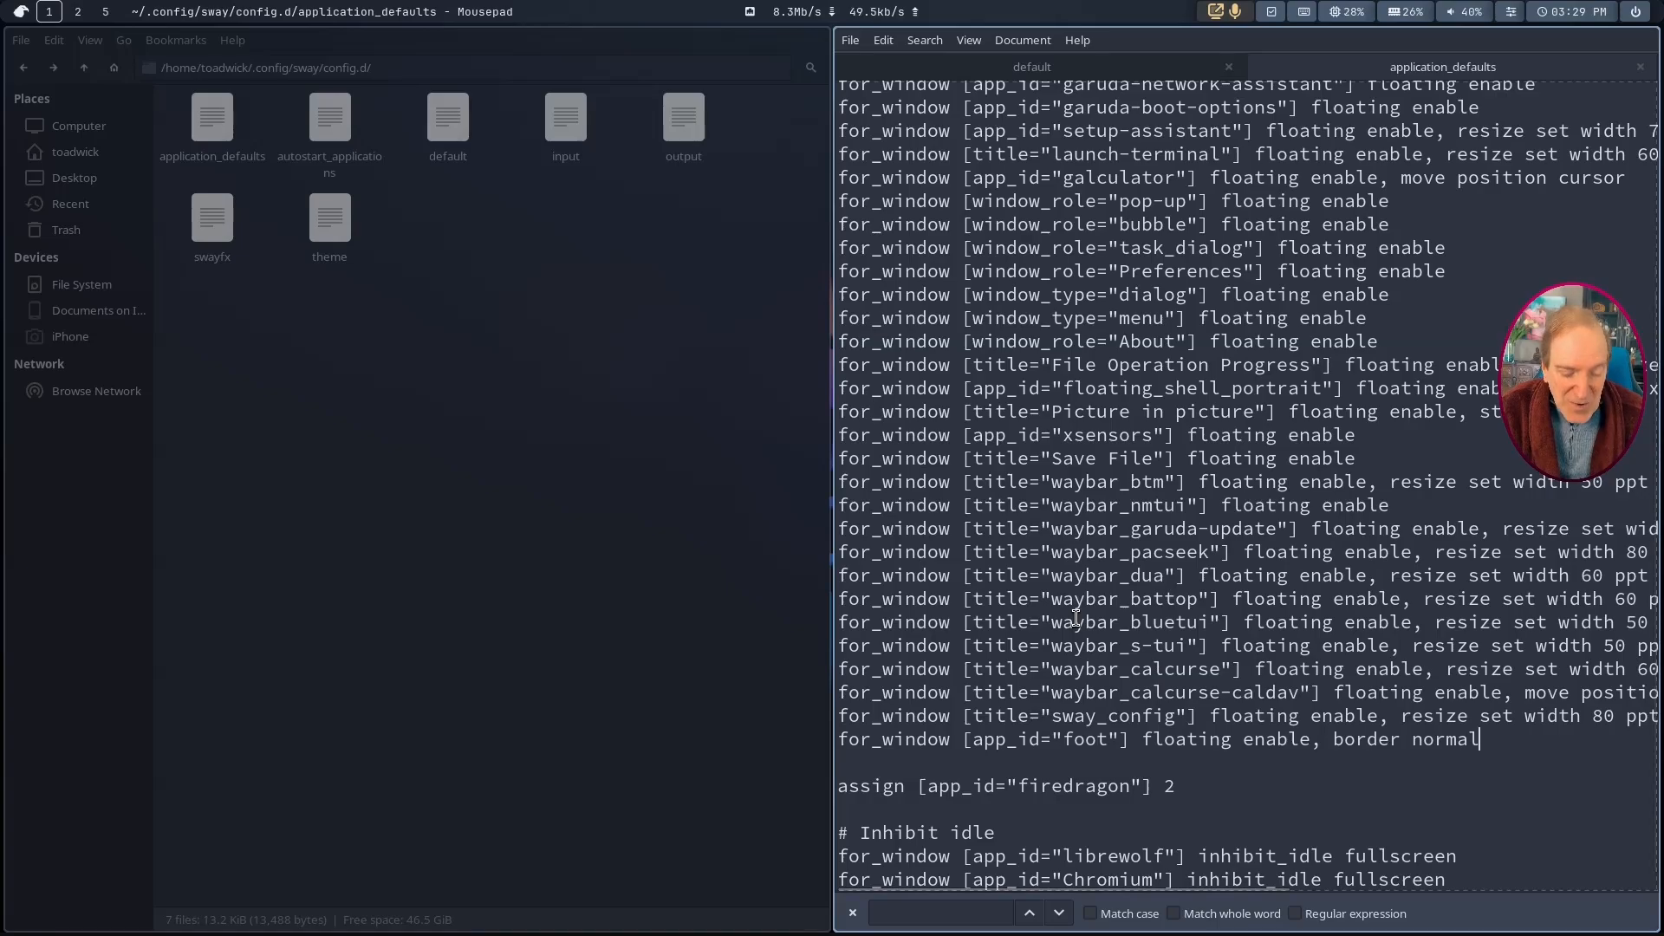
key(super+3)
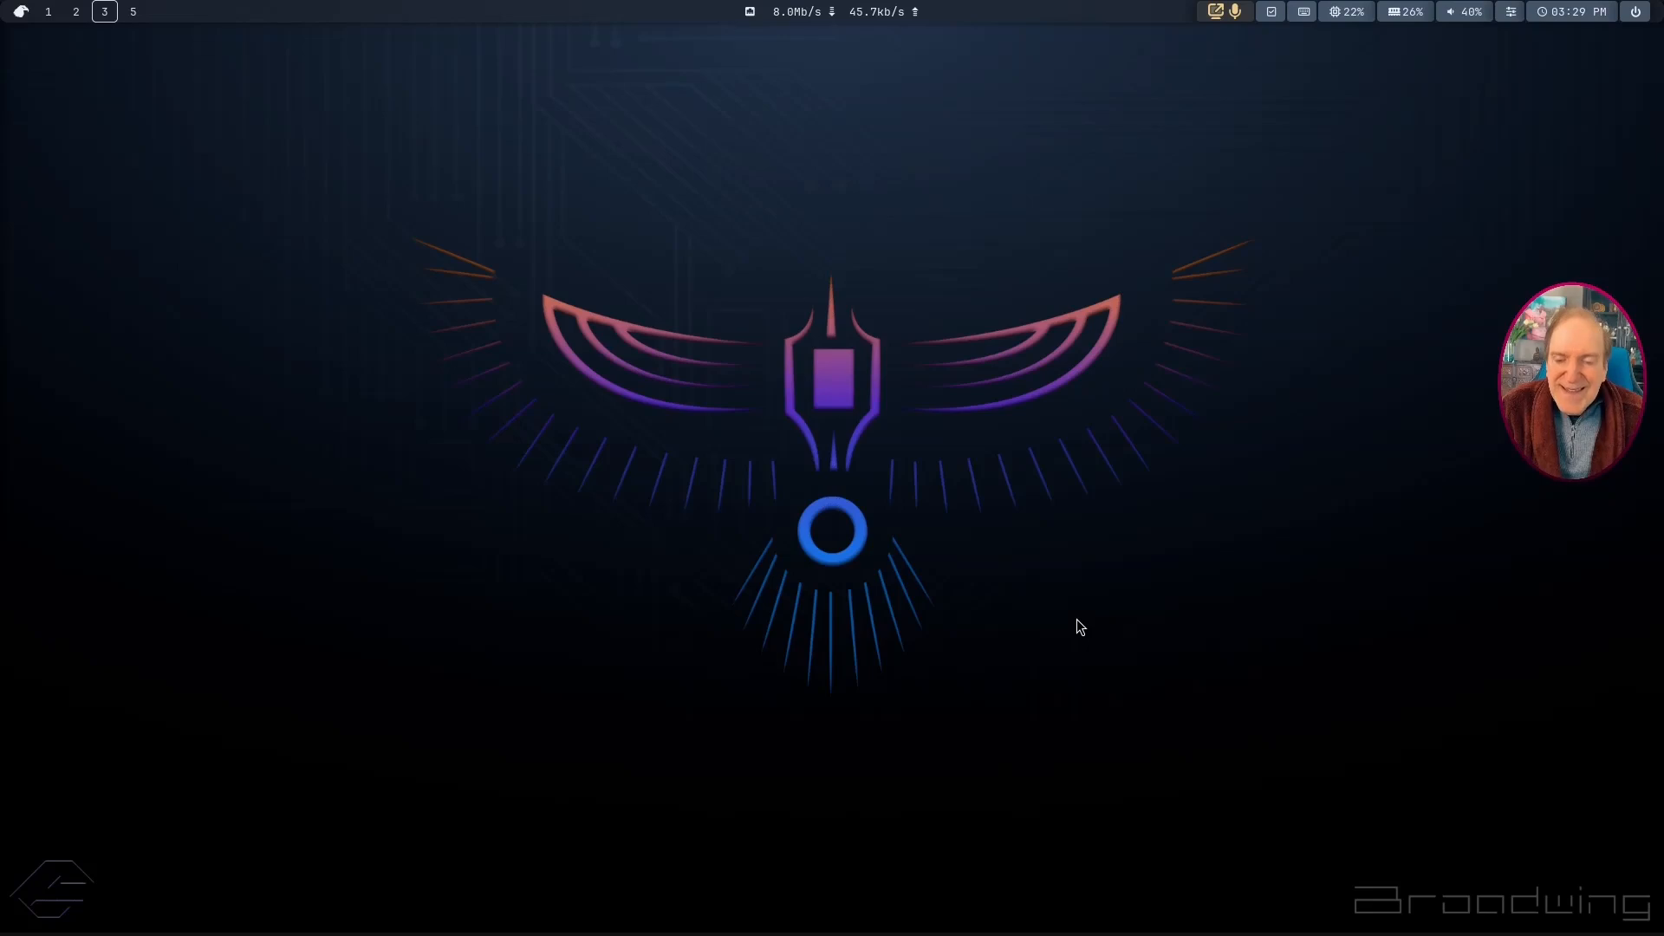
Step: Open a new floating foot terminal on workspace 3, move it up-left, then return to workspace 1
key(super+Return)
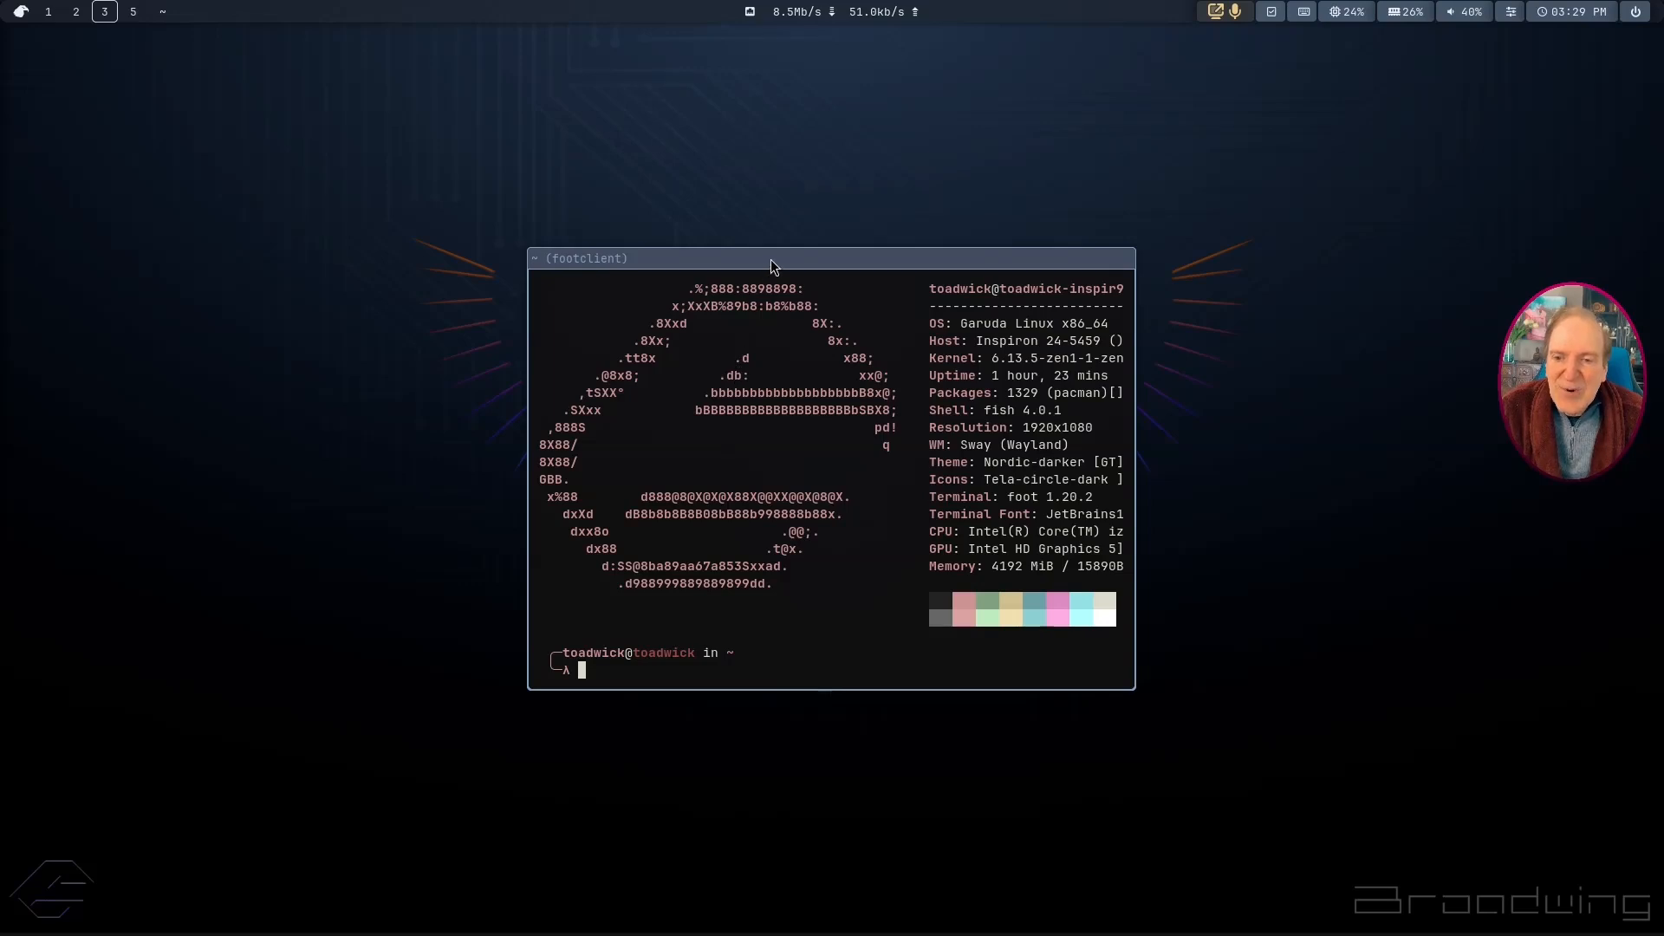
drag(771, 258, 650, 167)
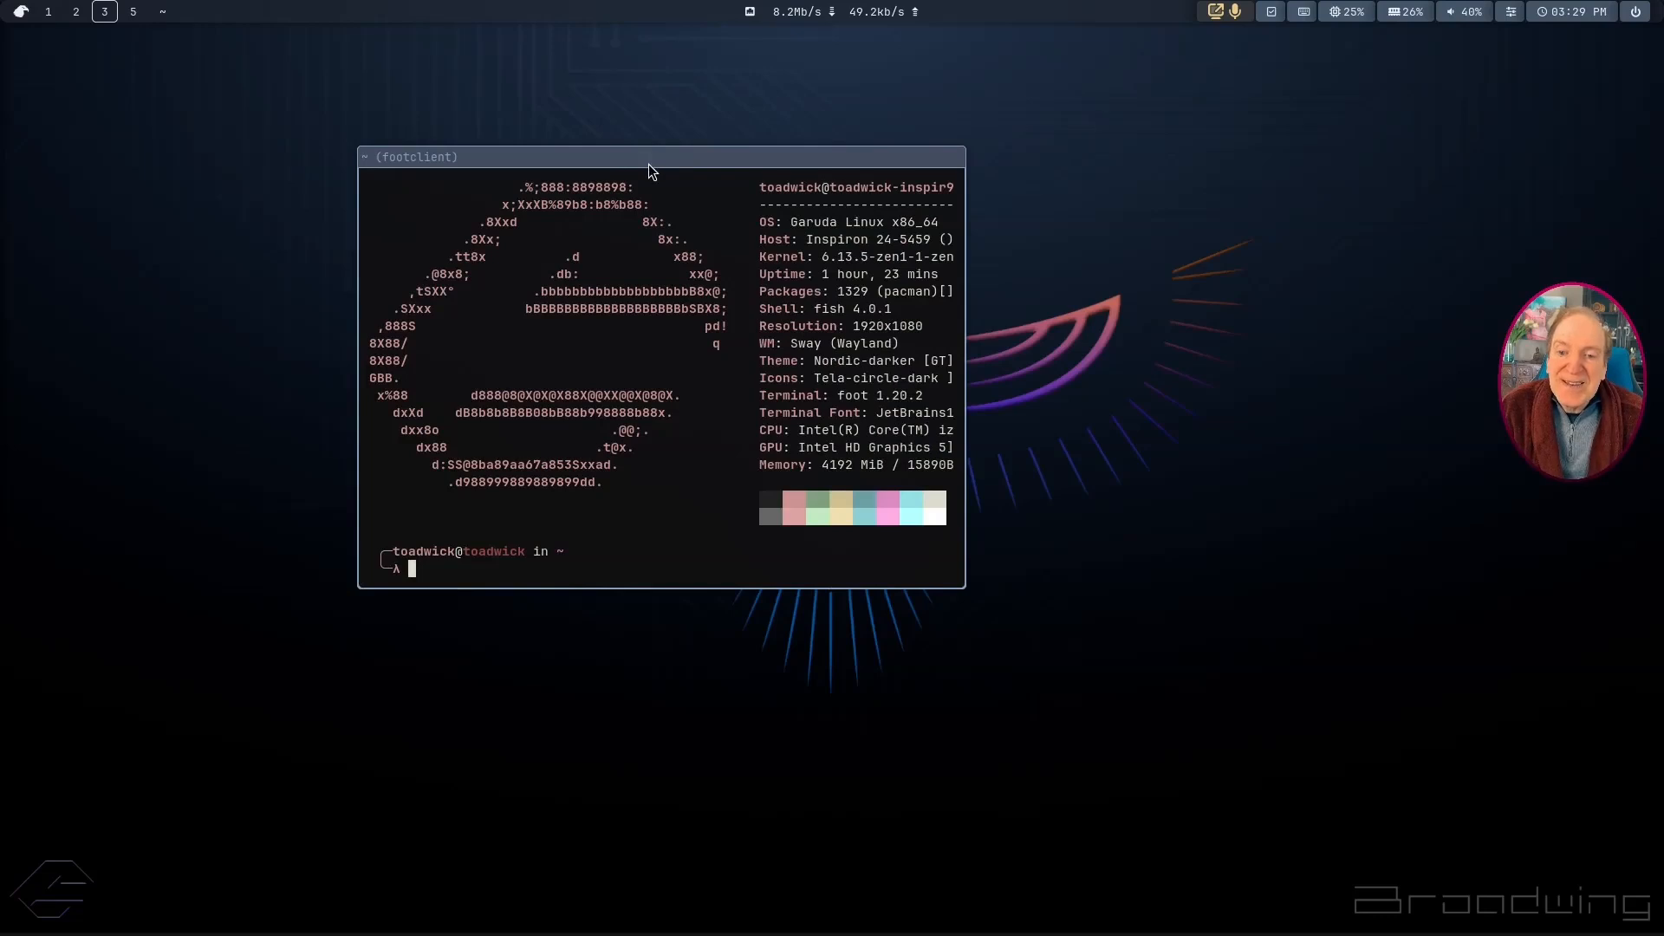
drag(774, 215, 716, 228)
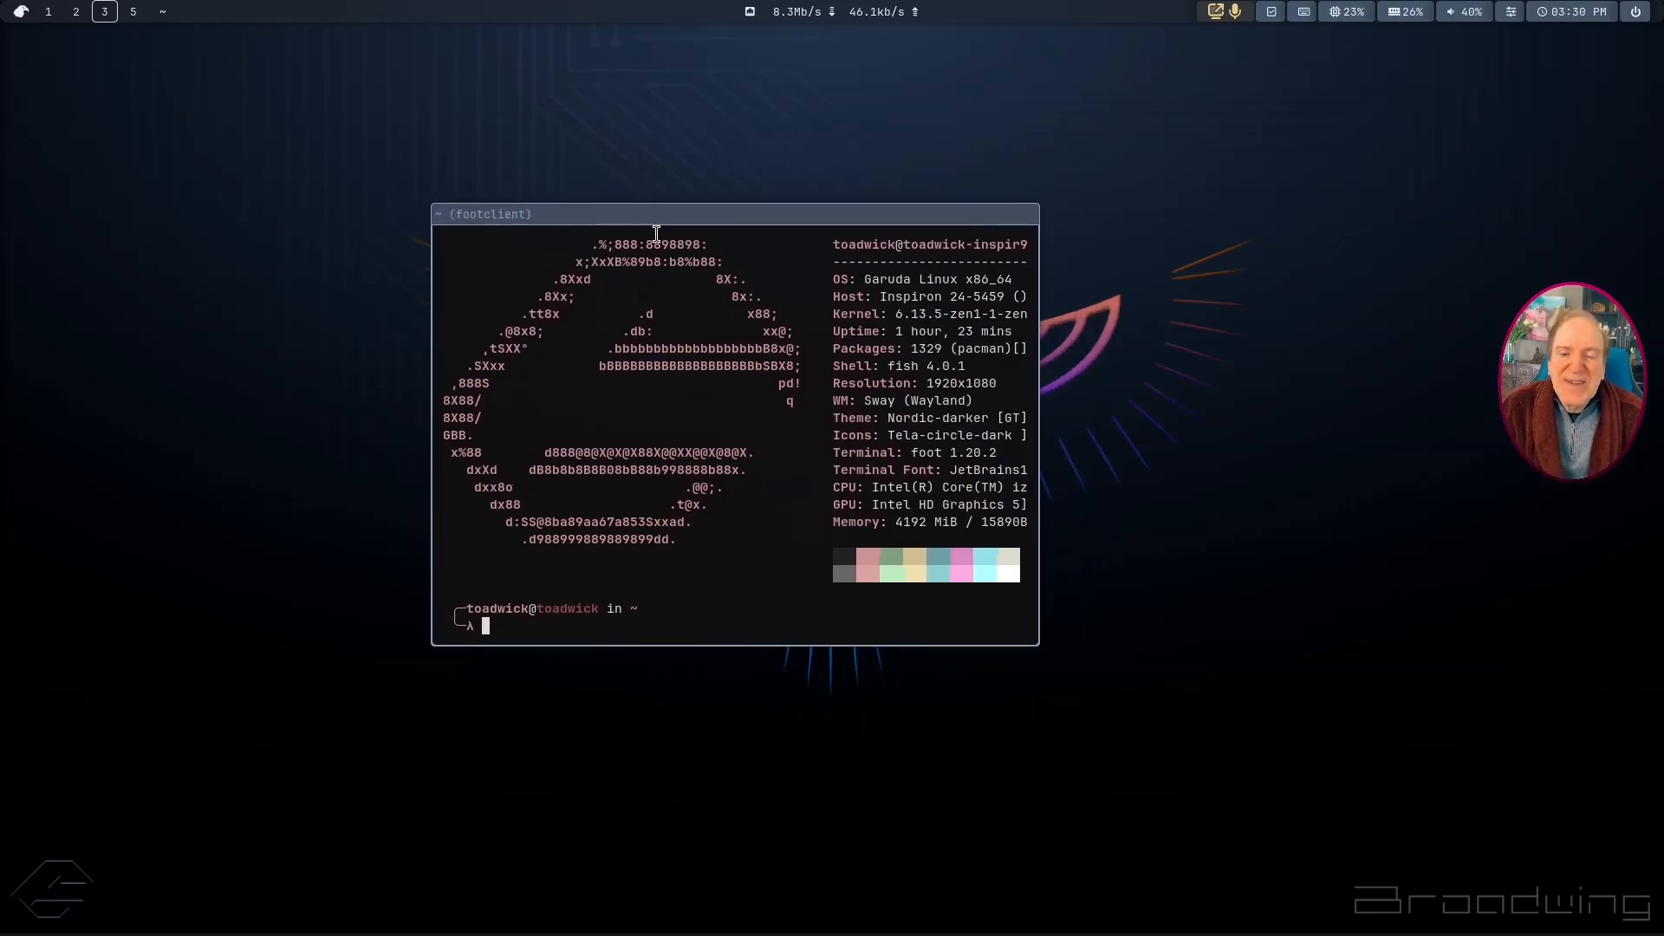
click(76, 12)
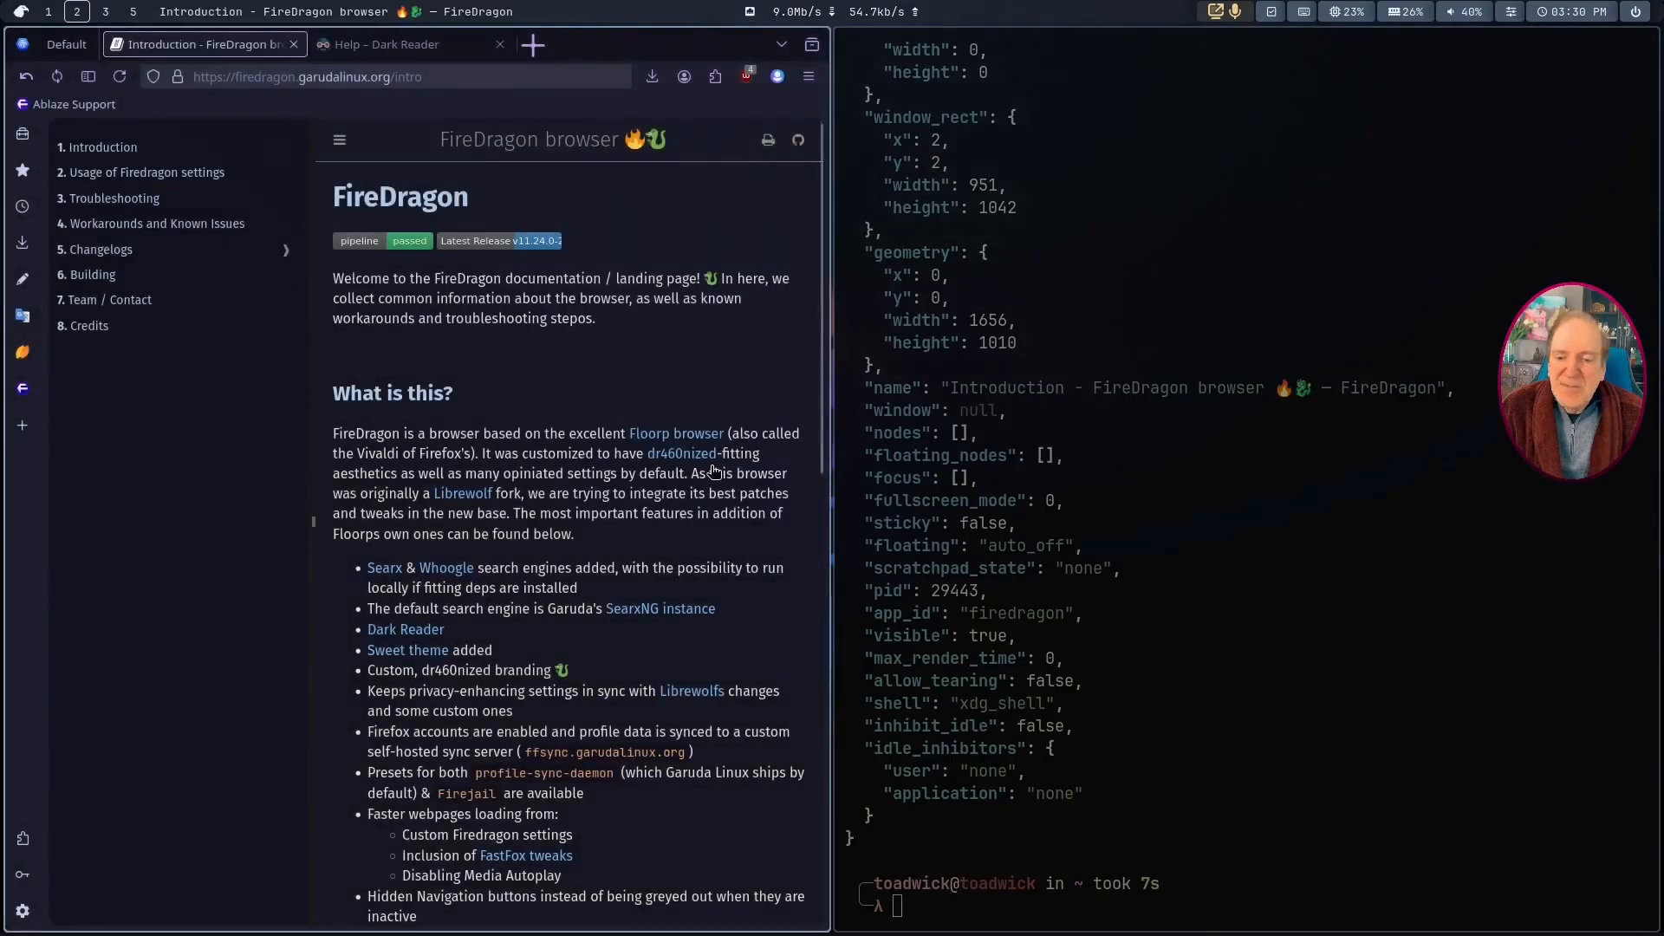
key(super+1)
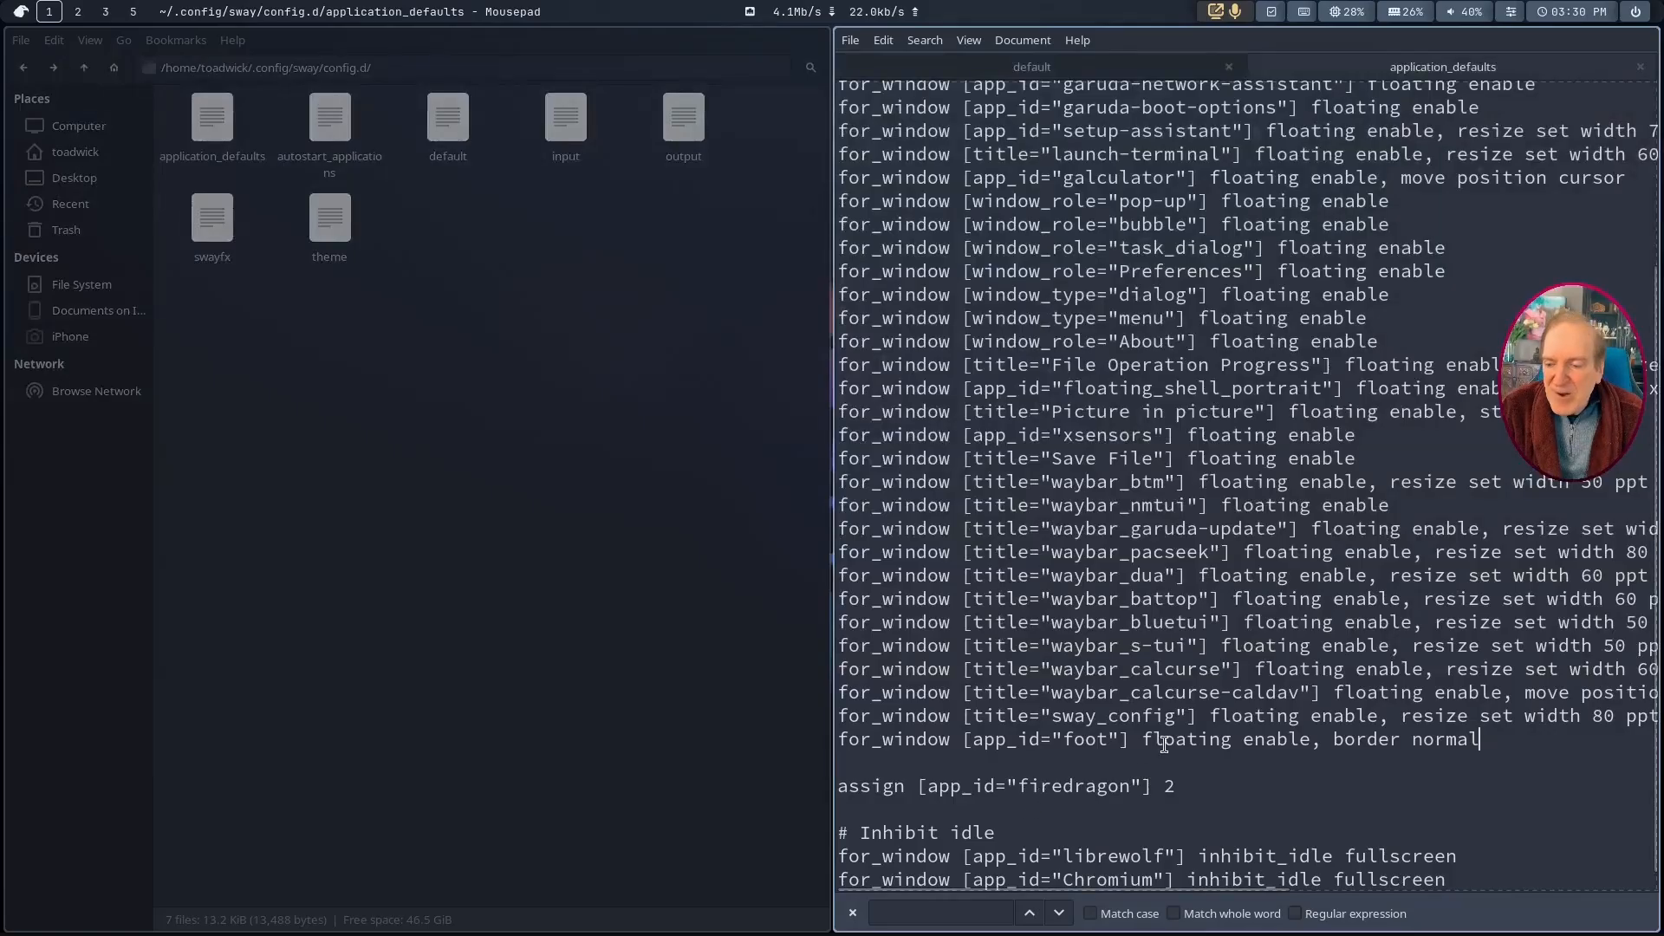
Step: Delete ' floating enable,' from the foot rule, save, and go to the terminal workspace
drag(1131, 741, 1320, 732)
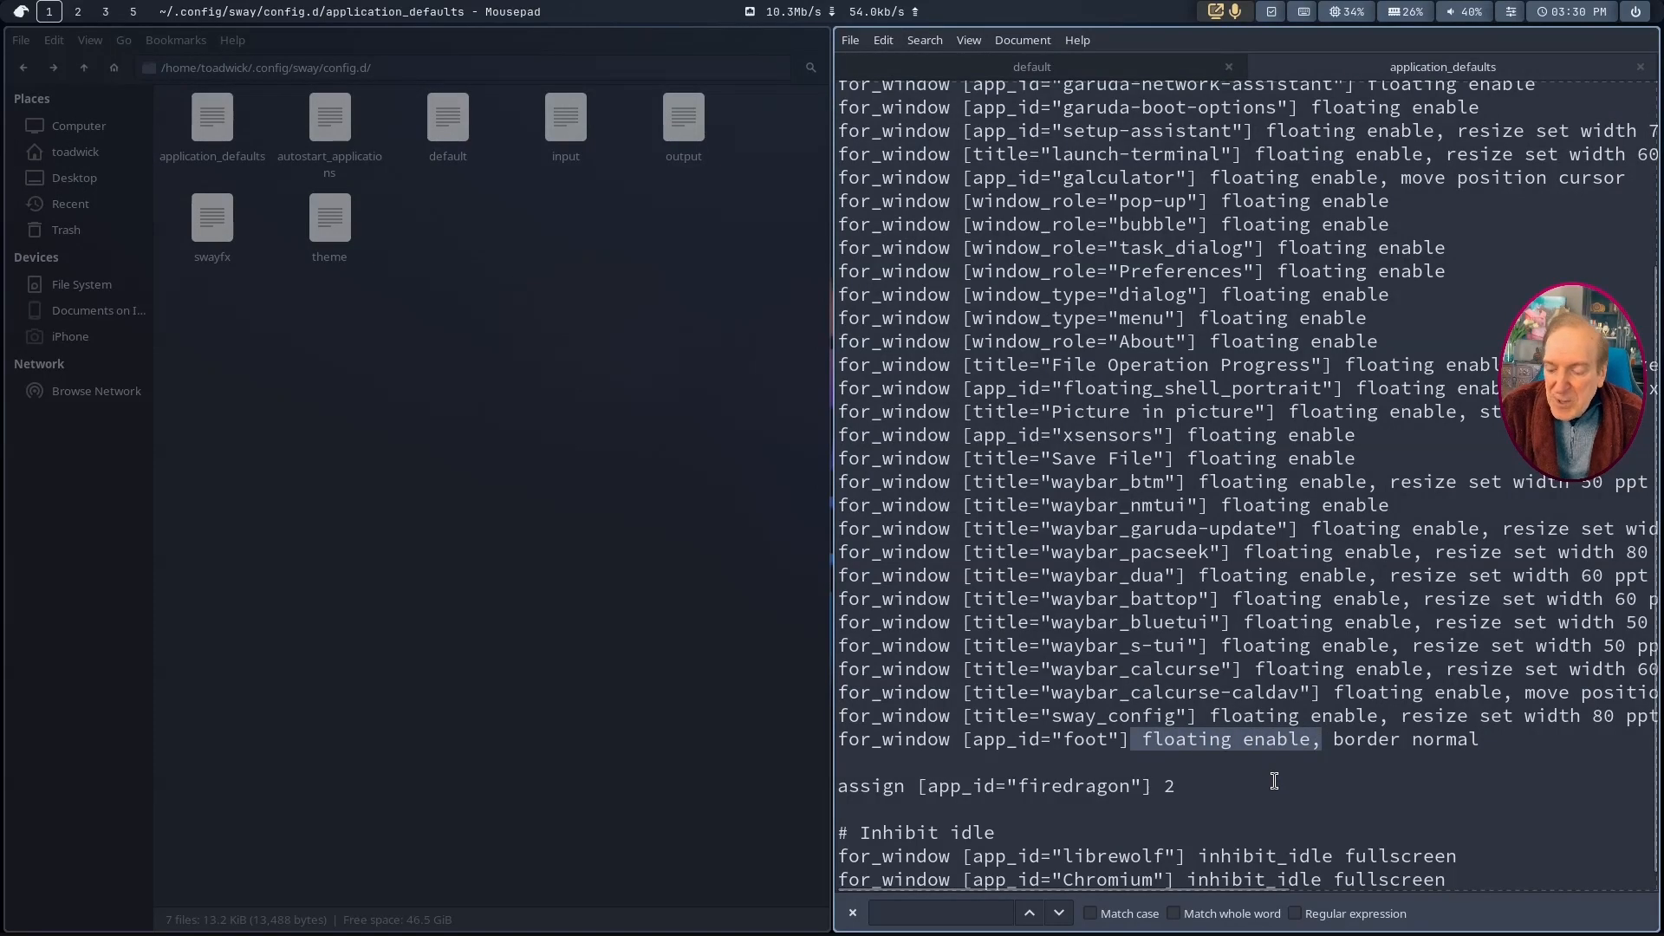
key(BackSpace)
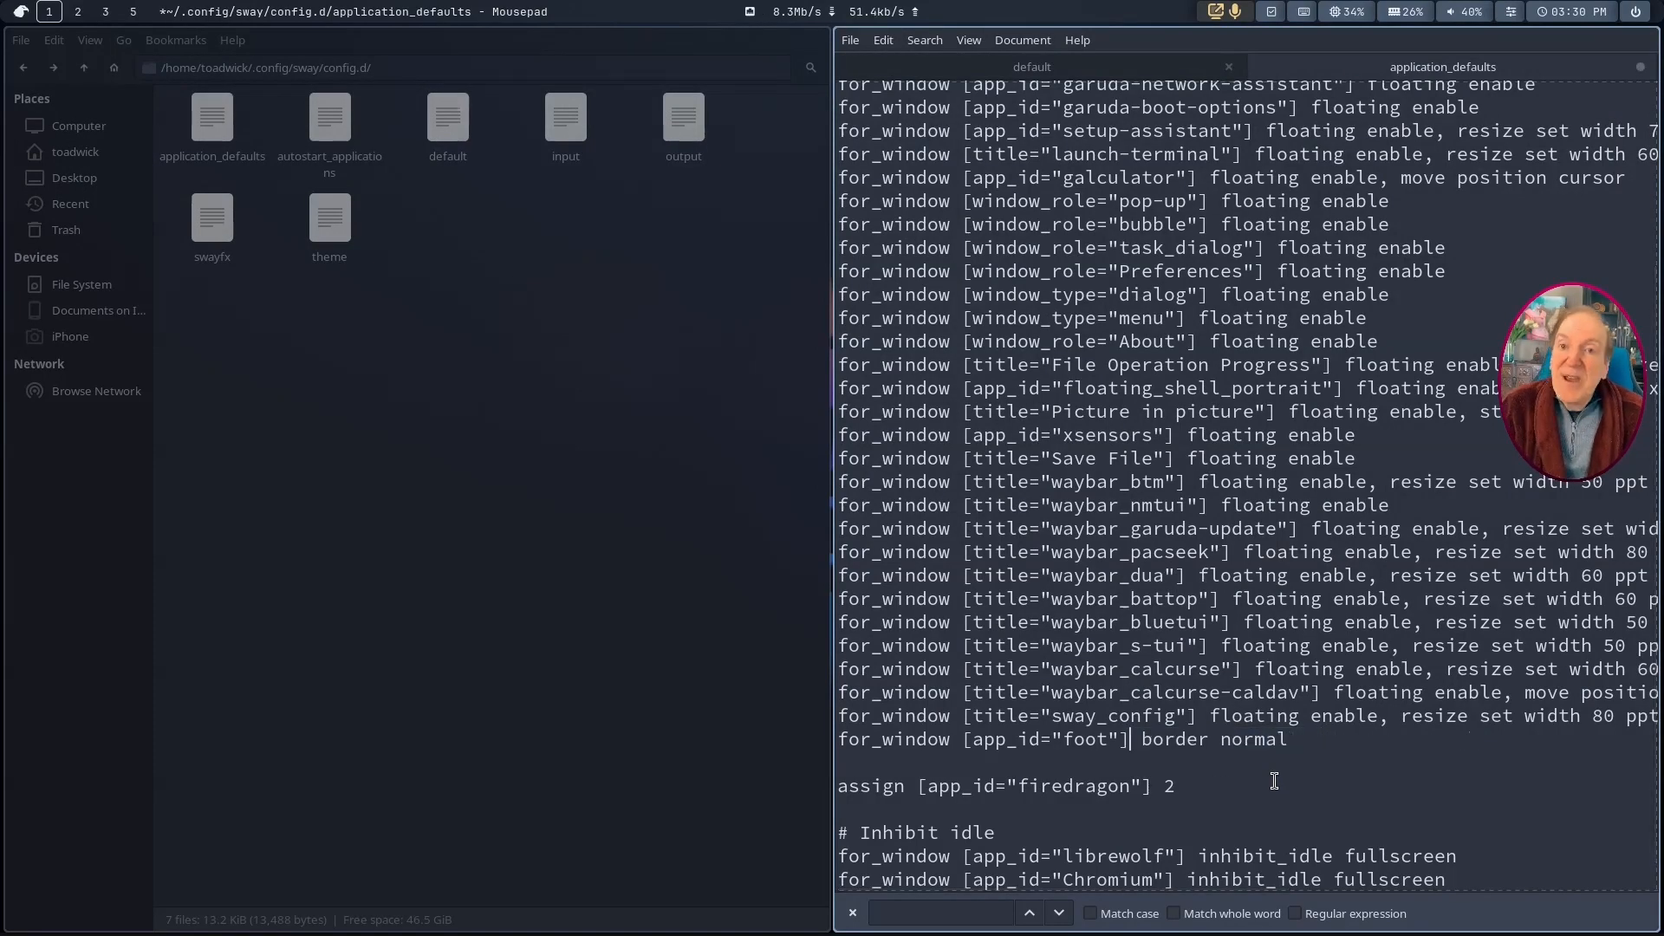
key(ctrl+s)
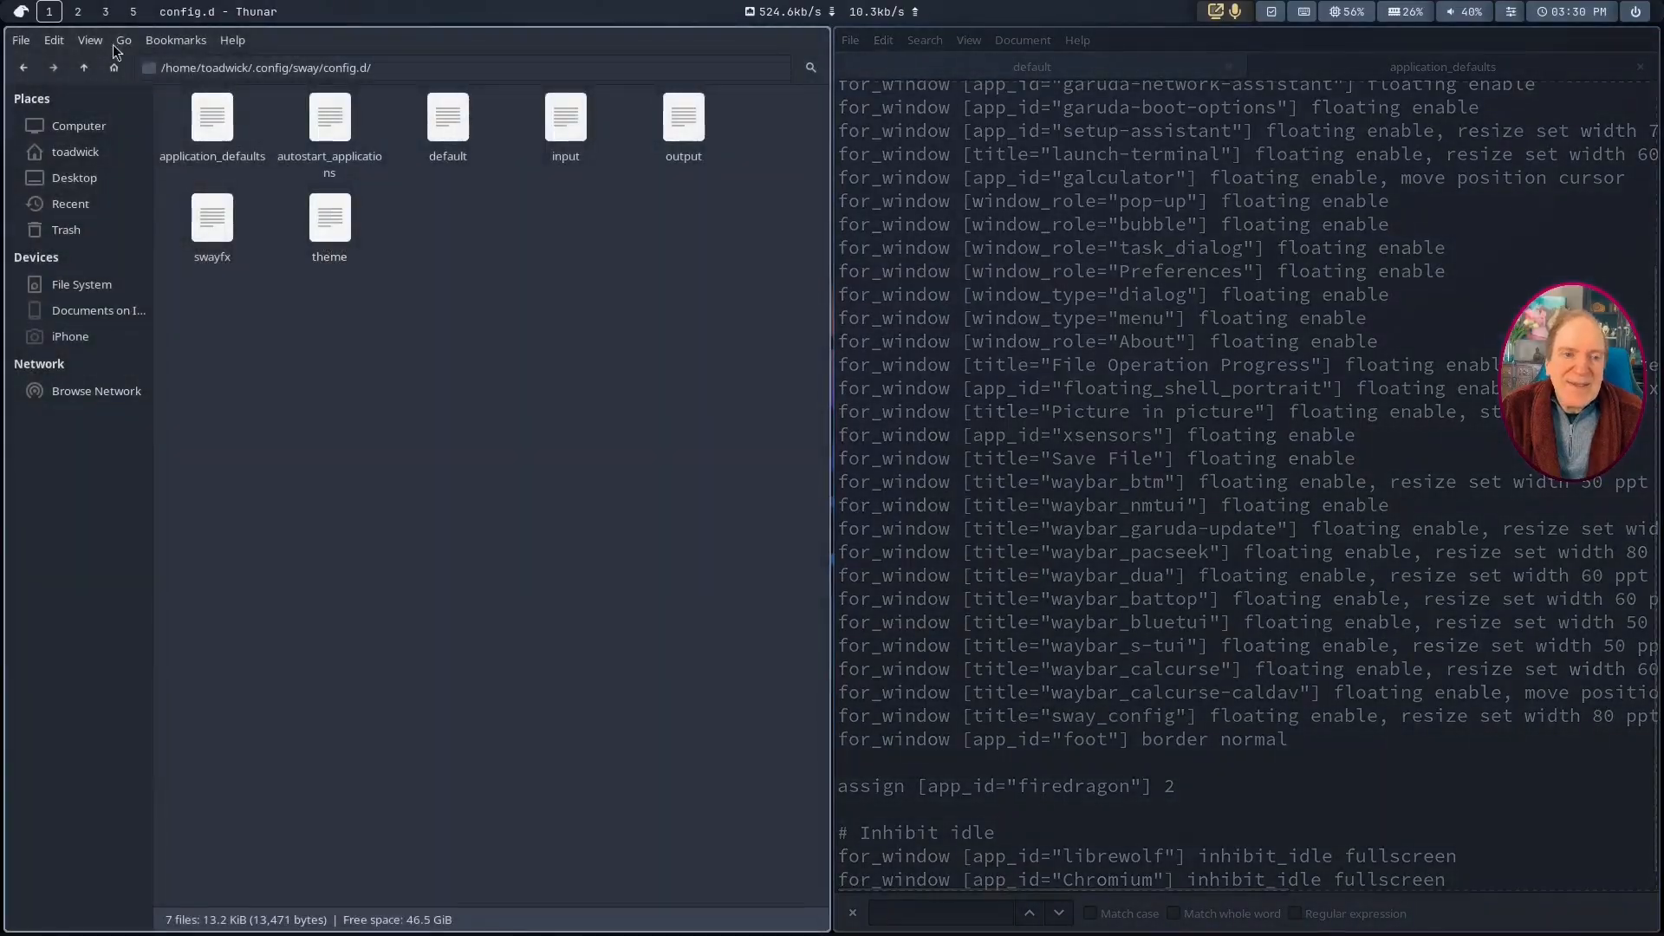
click(106, 14)
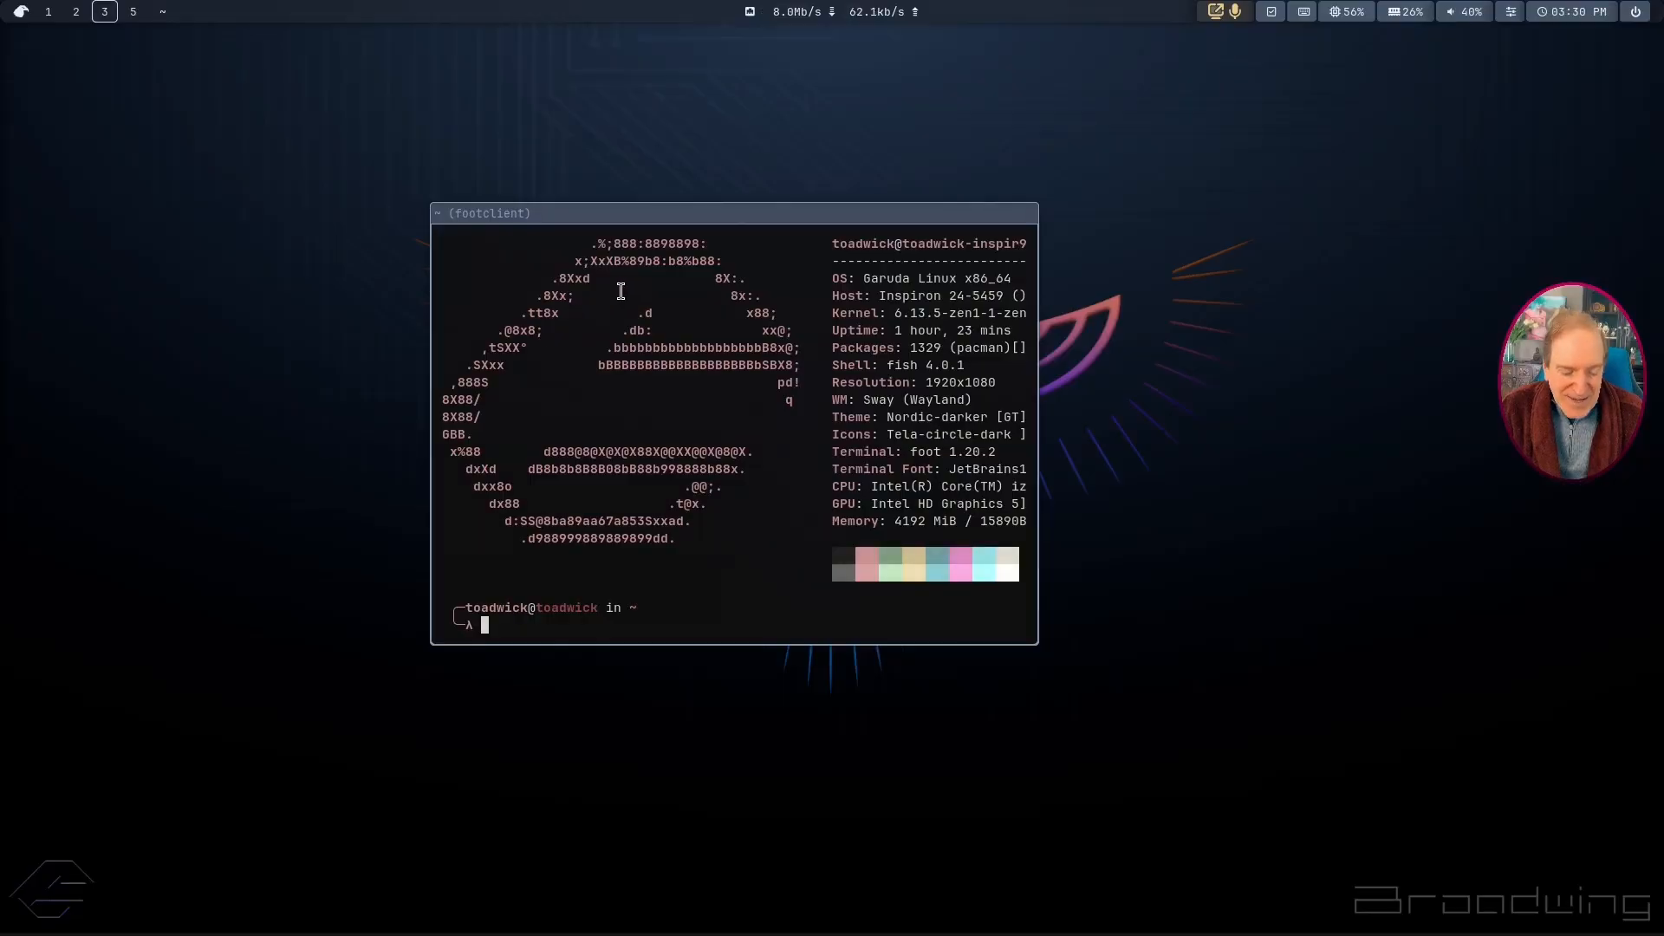
Step: Reopen the terminal to confirm it tiles, float it with Super+Space, move it, then close it
key(super+q)
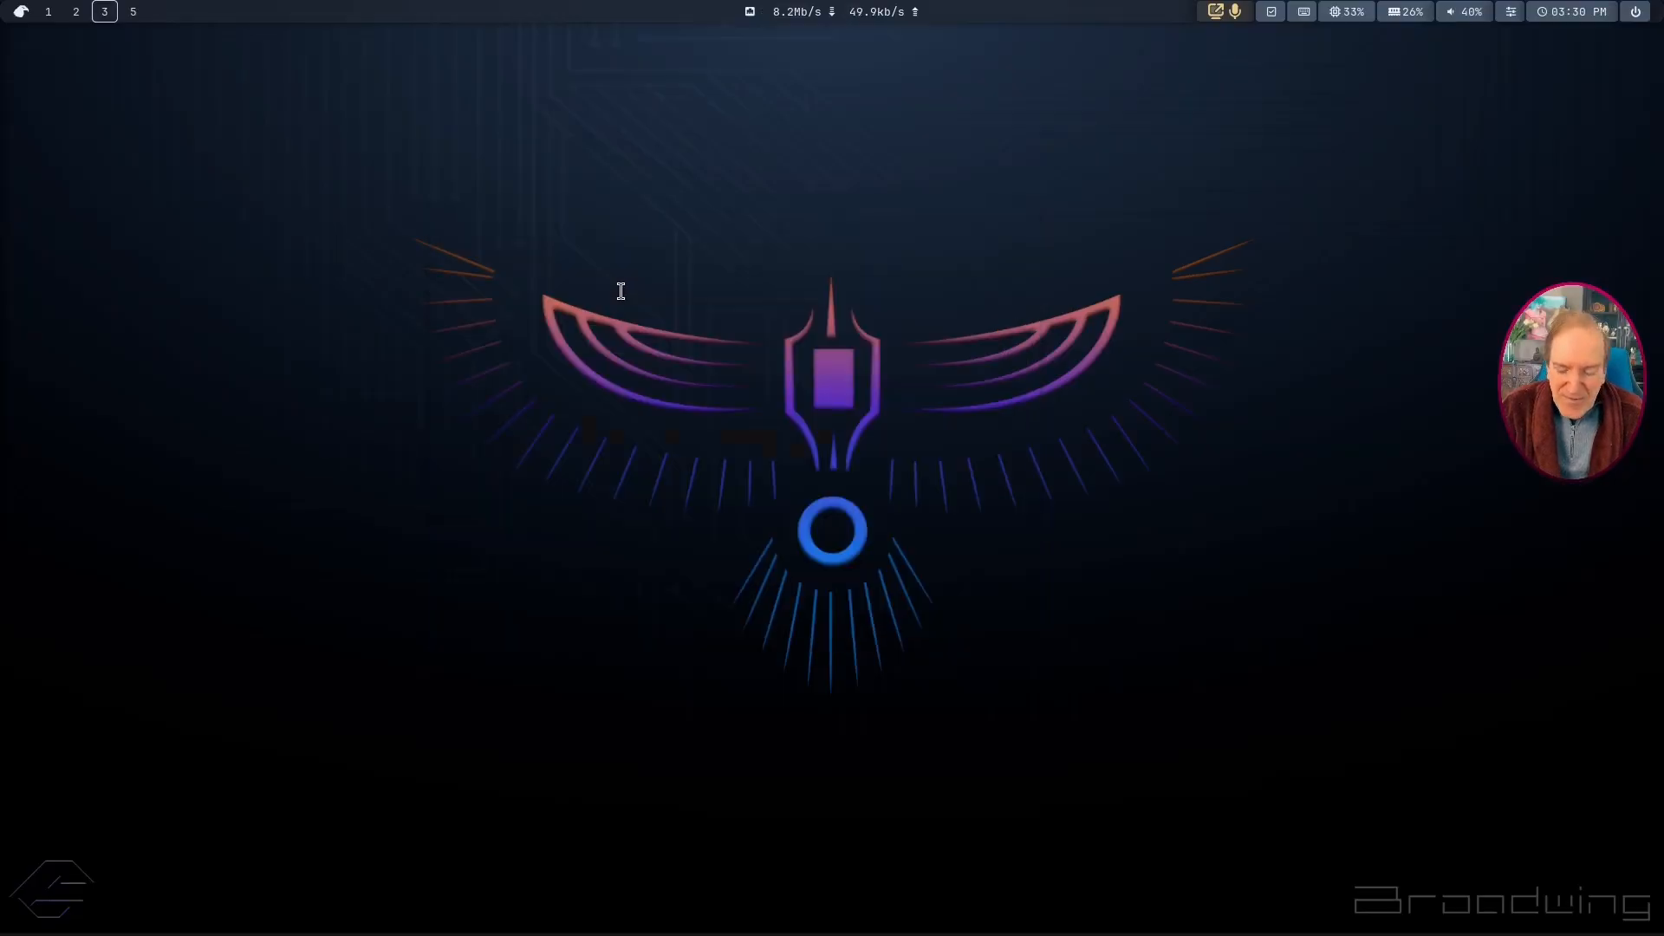
key(super+Return)
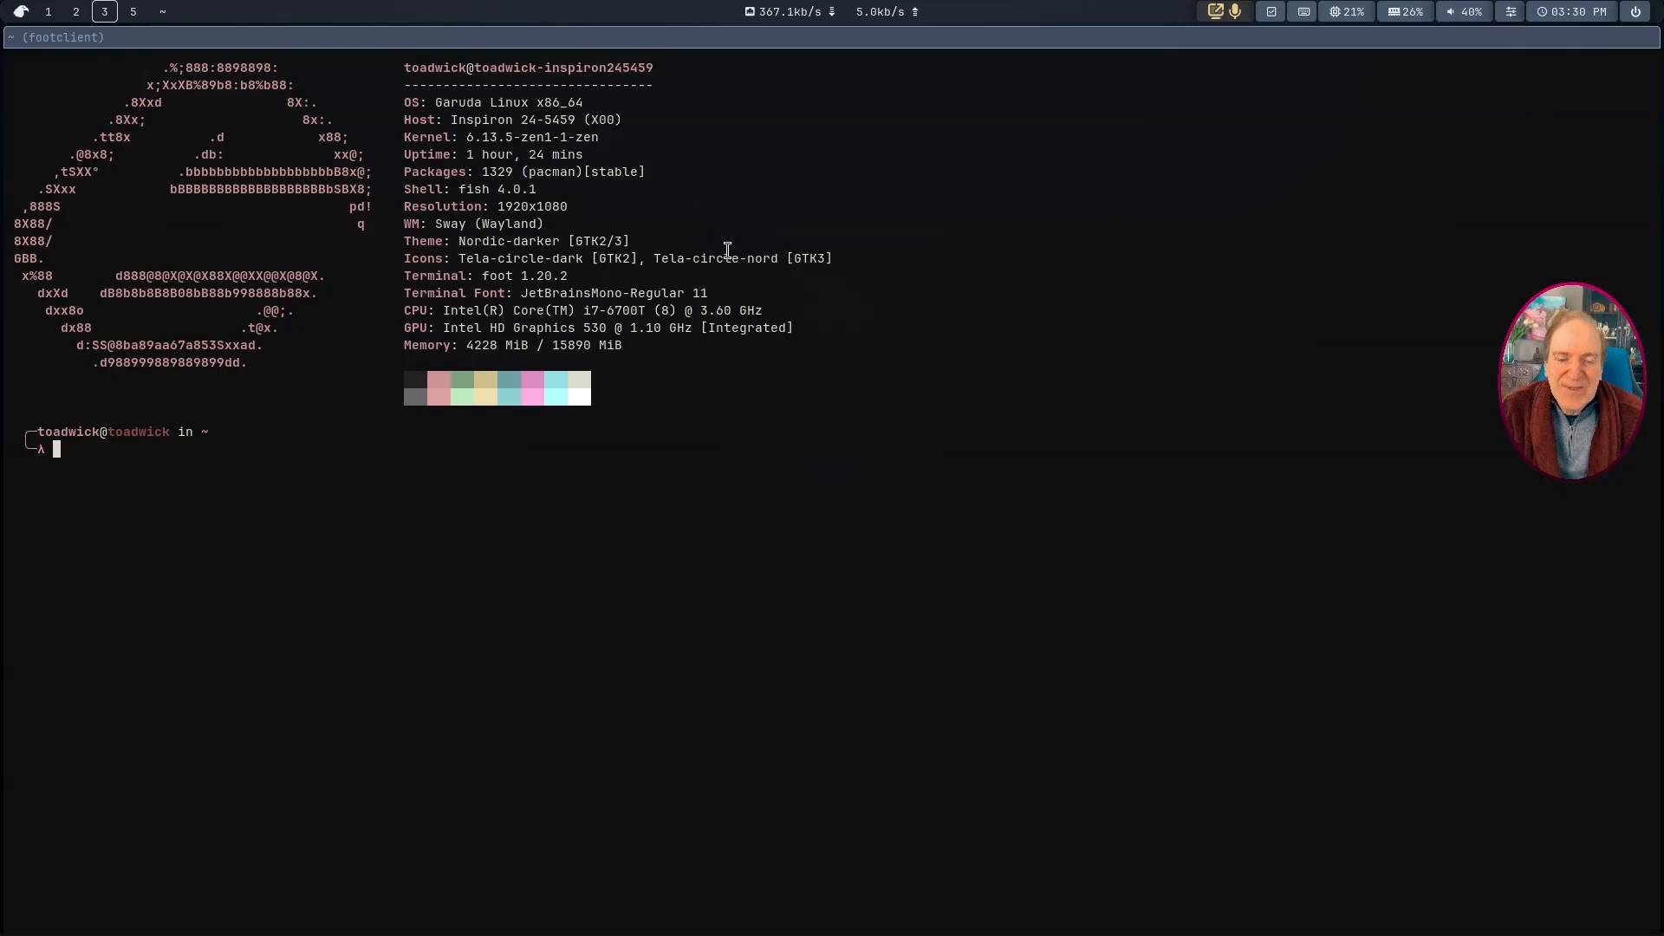
key(super+space)
drag(718, 258, 611, 227)
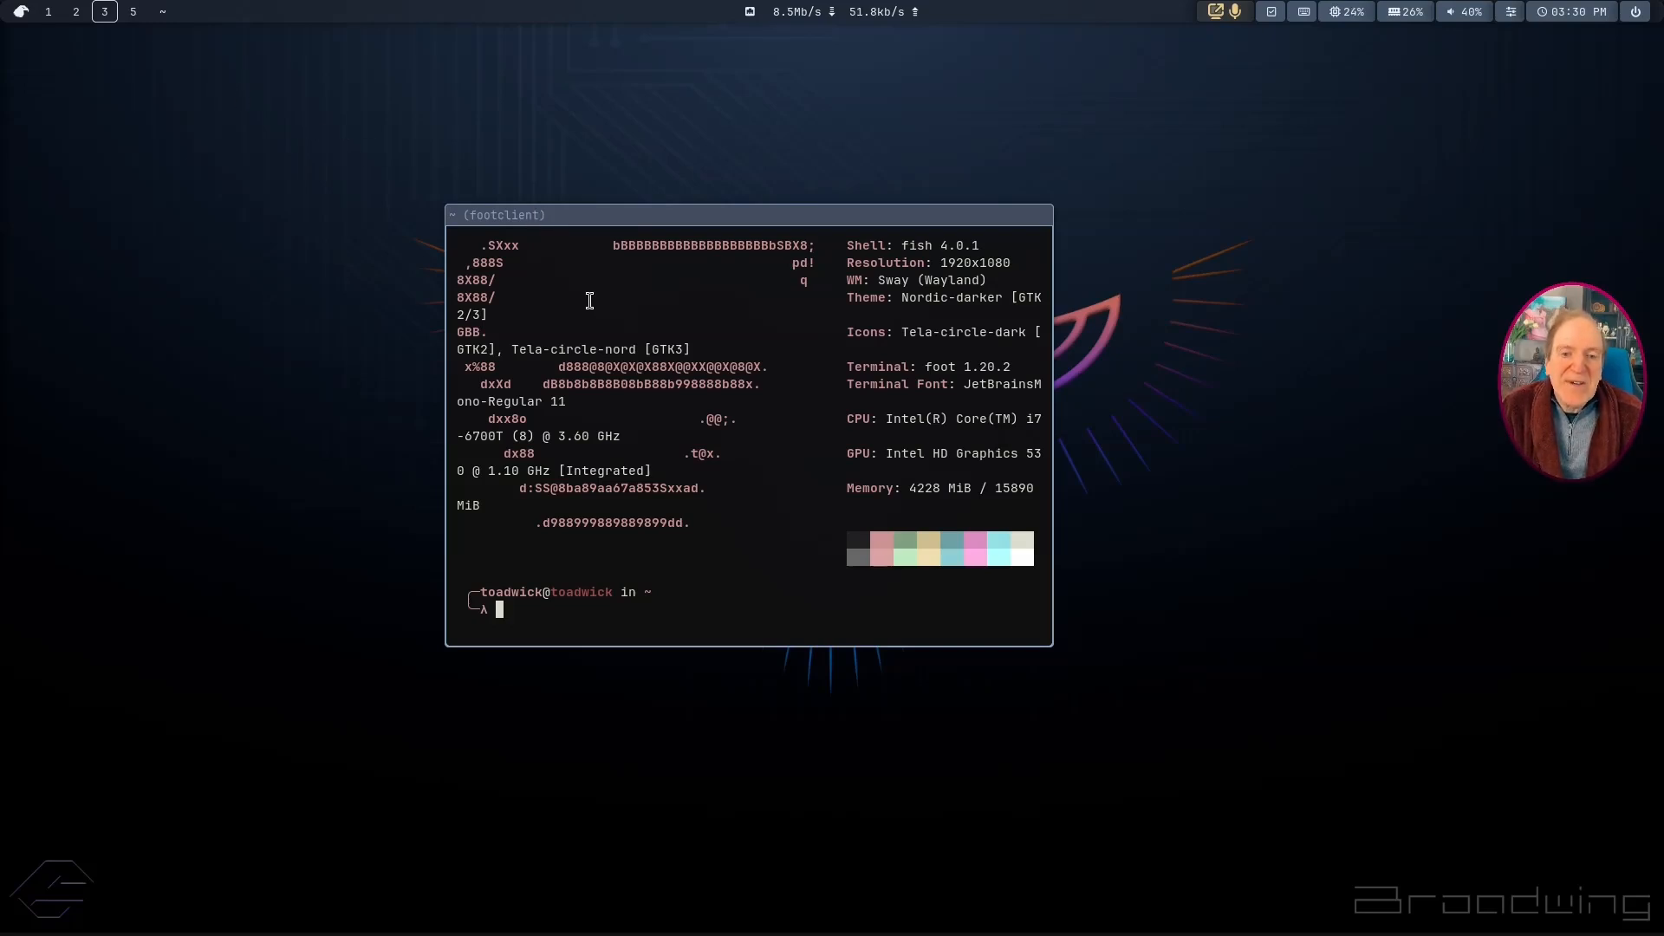
key(super+shift+q)
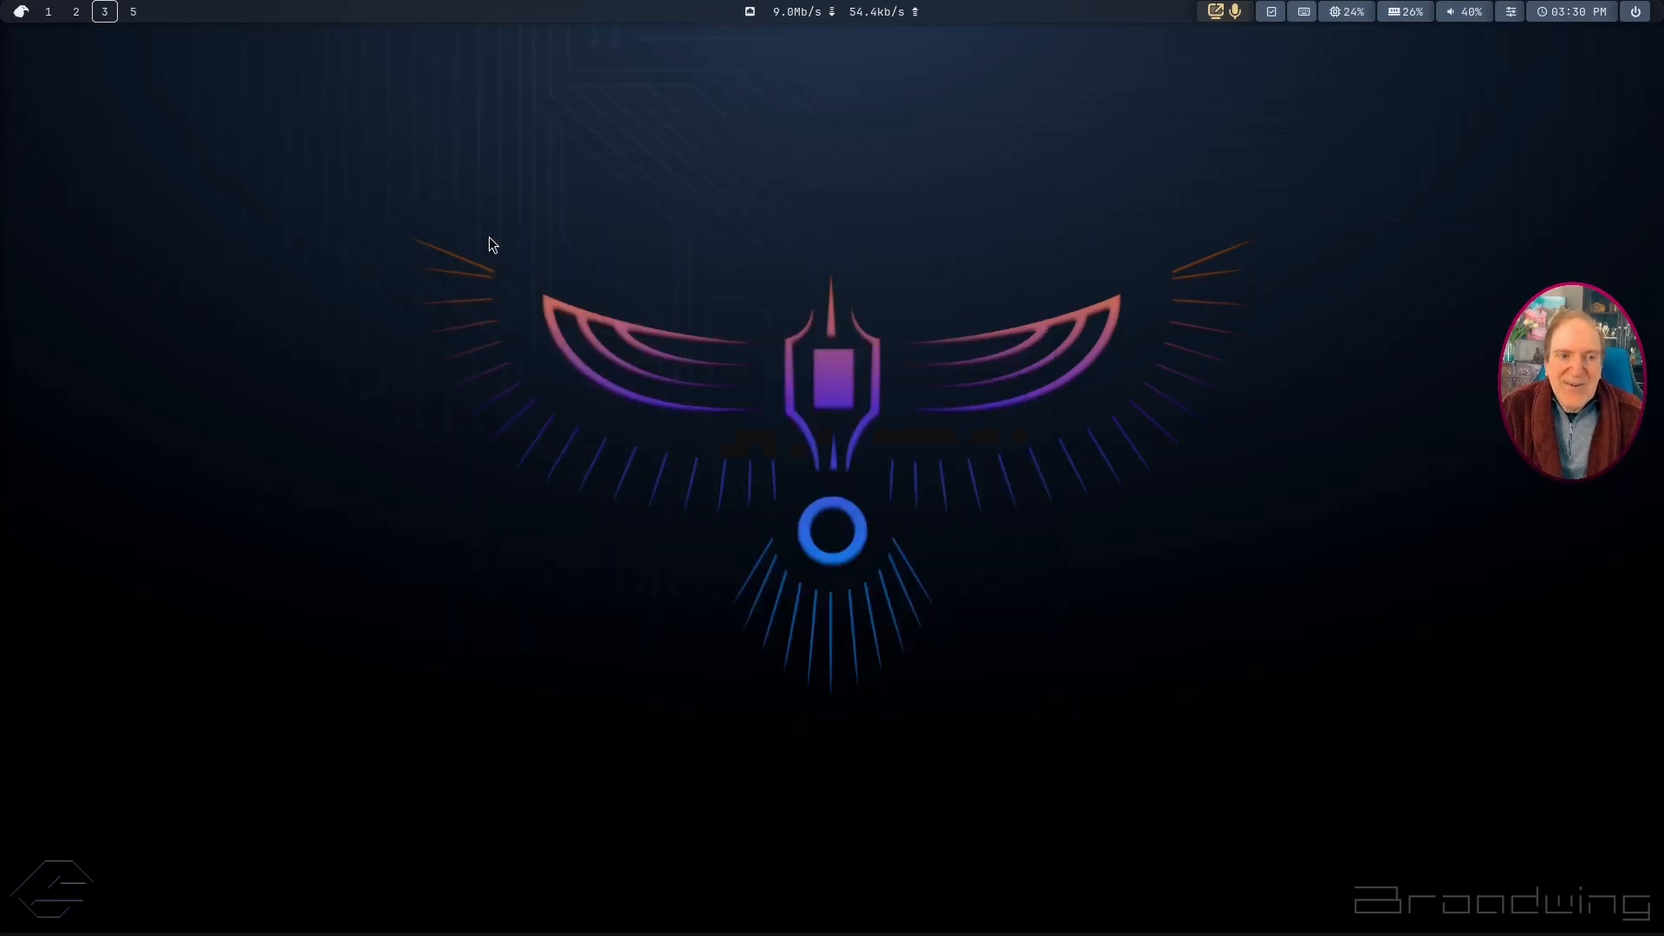
Step: Close the JSON output terminal beside FireDragon on workspace 2, then return to workspace 1
click(76, 11)
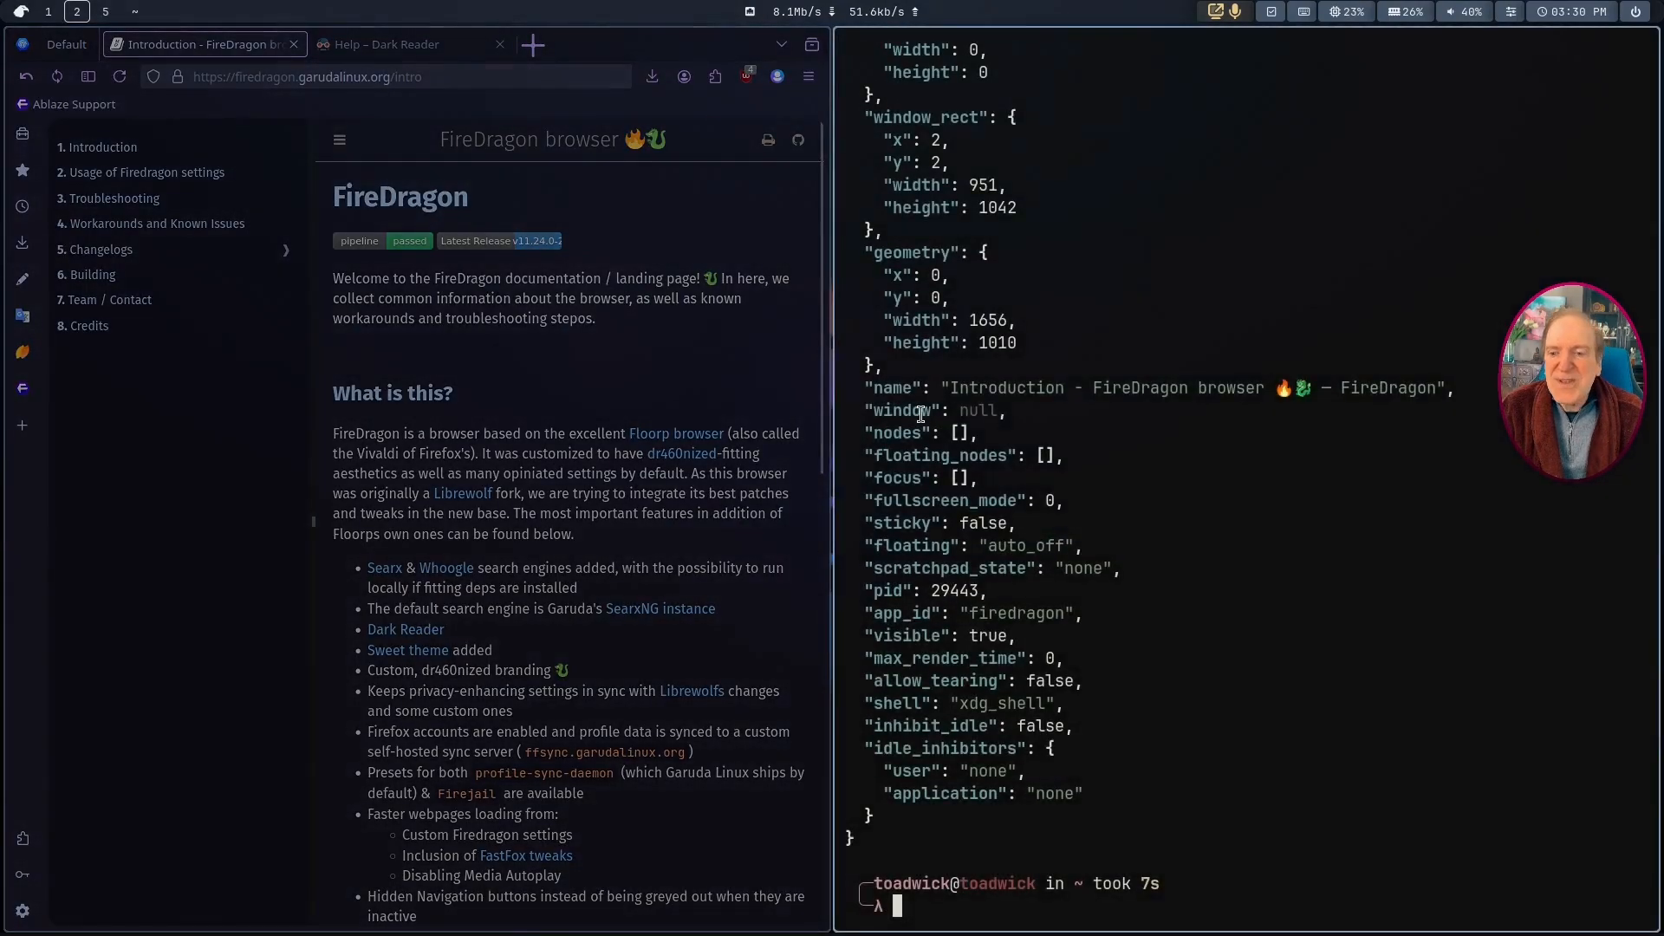
click(920, 413)
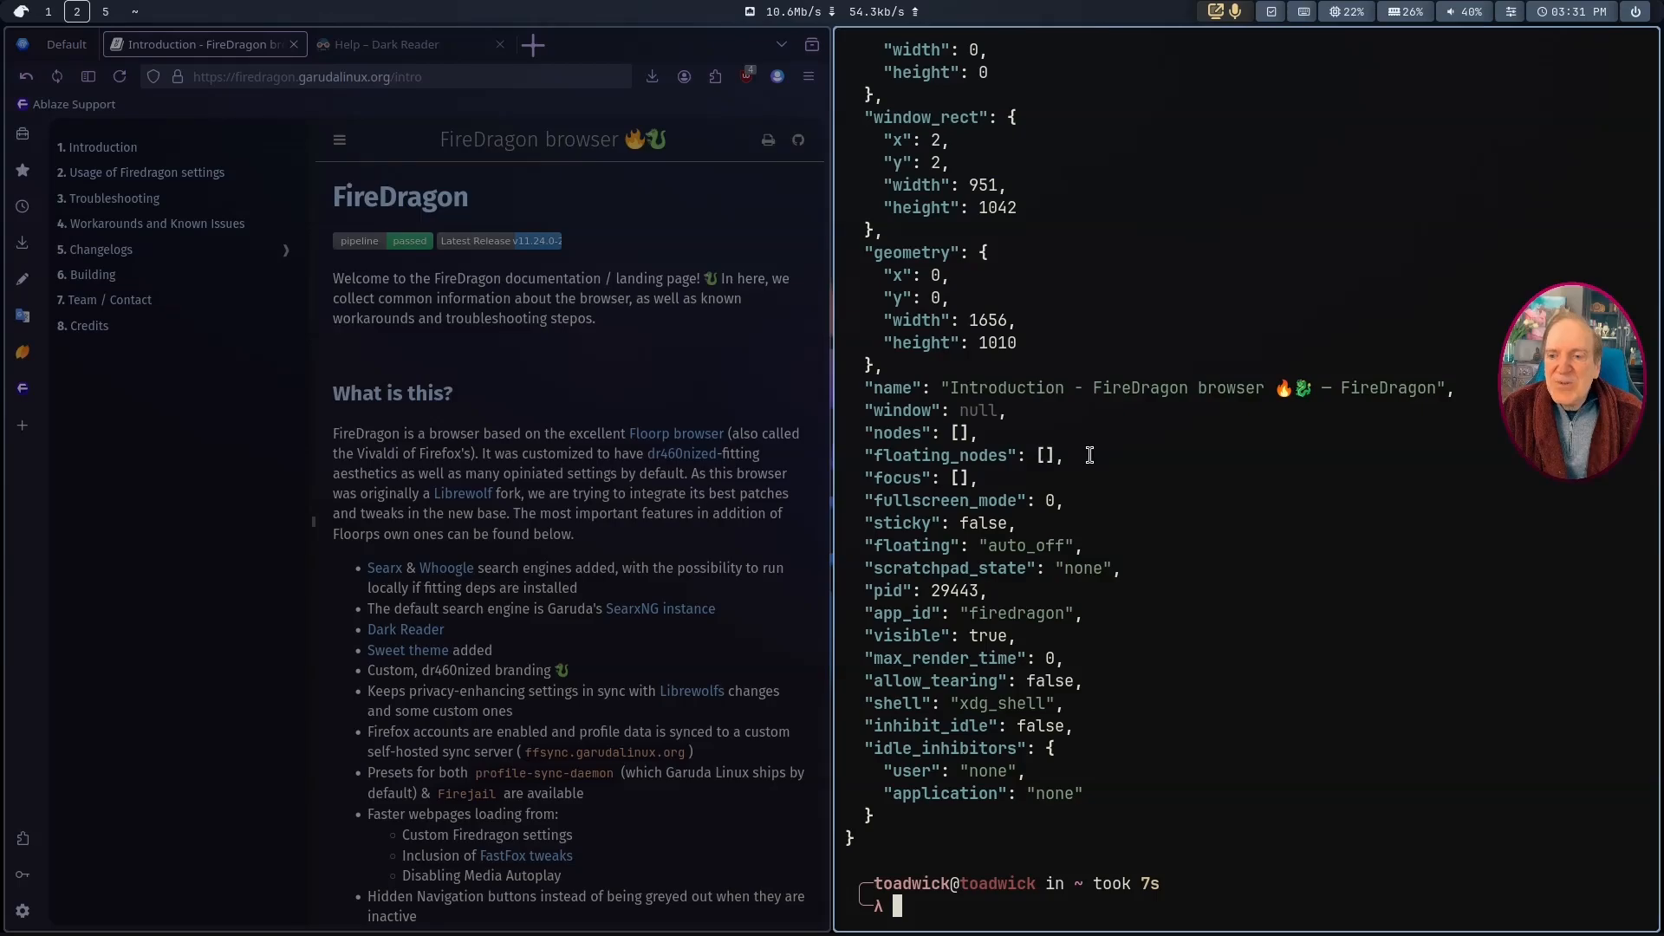
key(super+q)
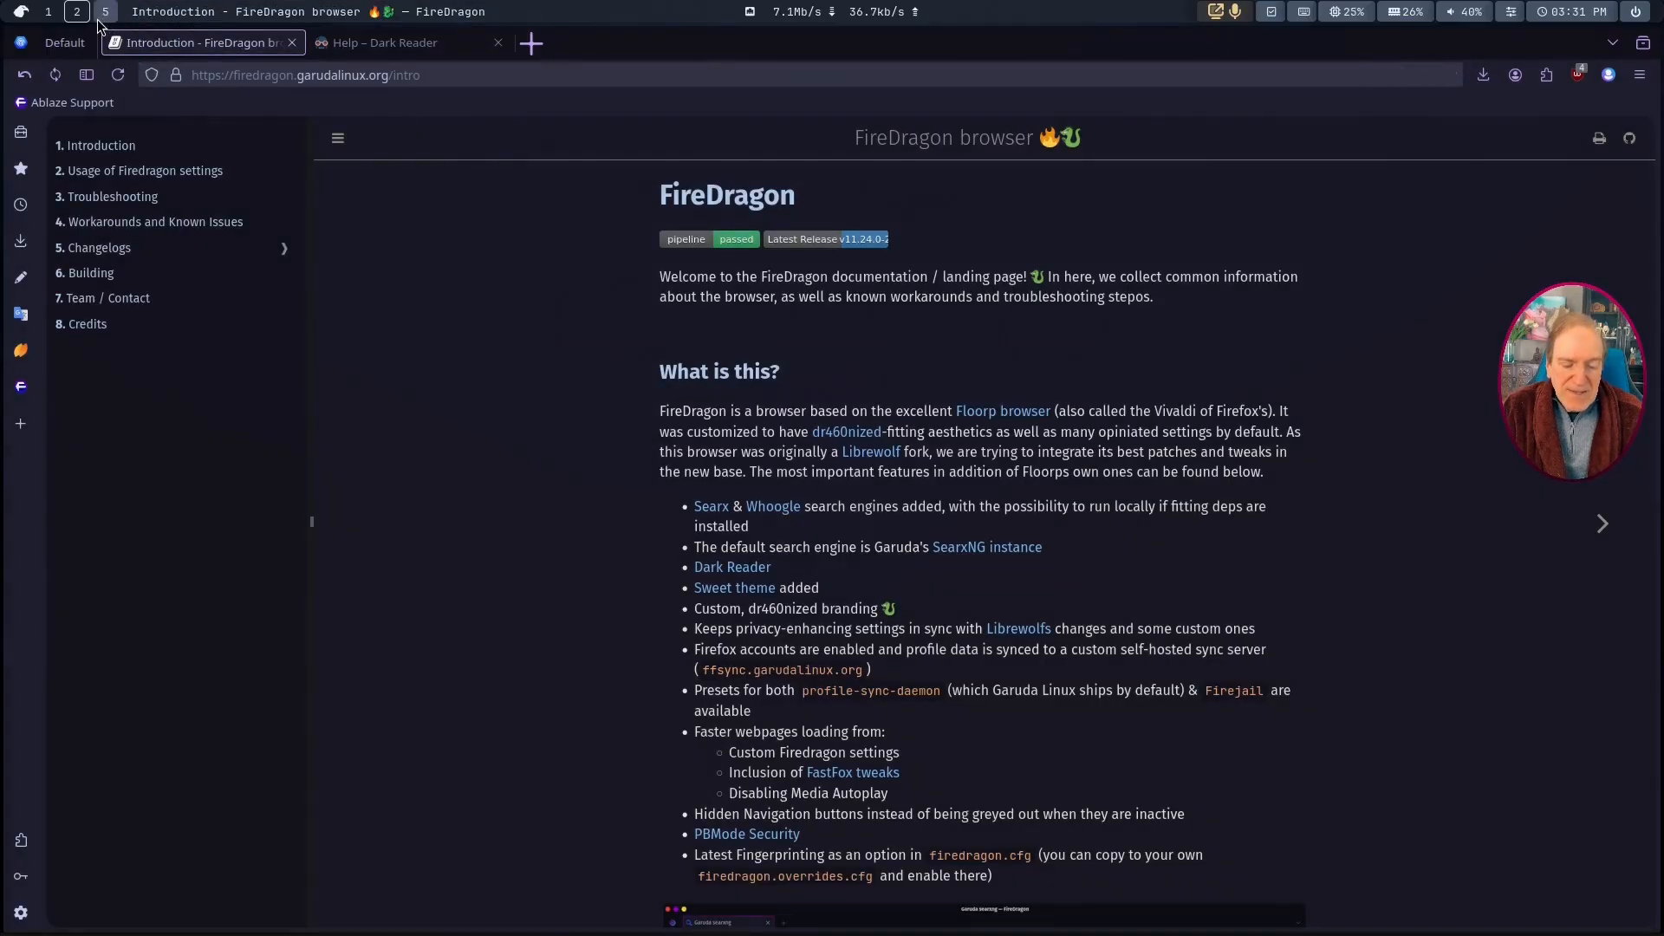
key(super+3)
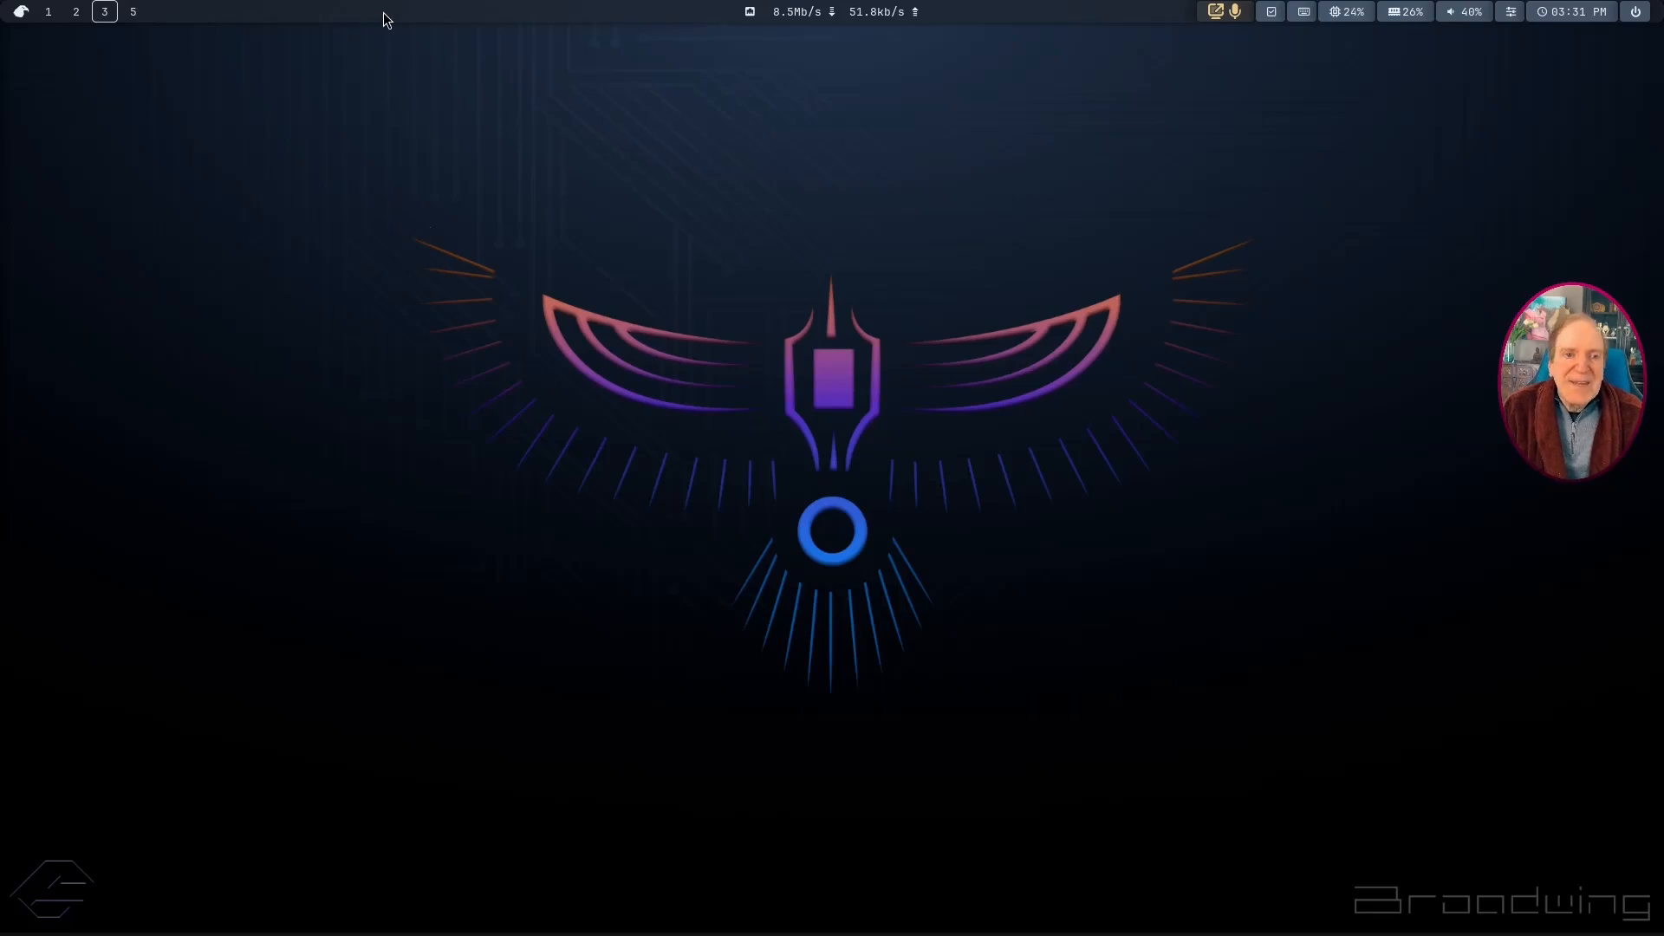
key(super+1)
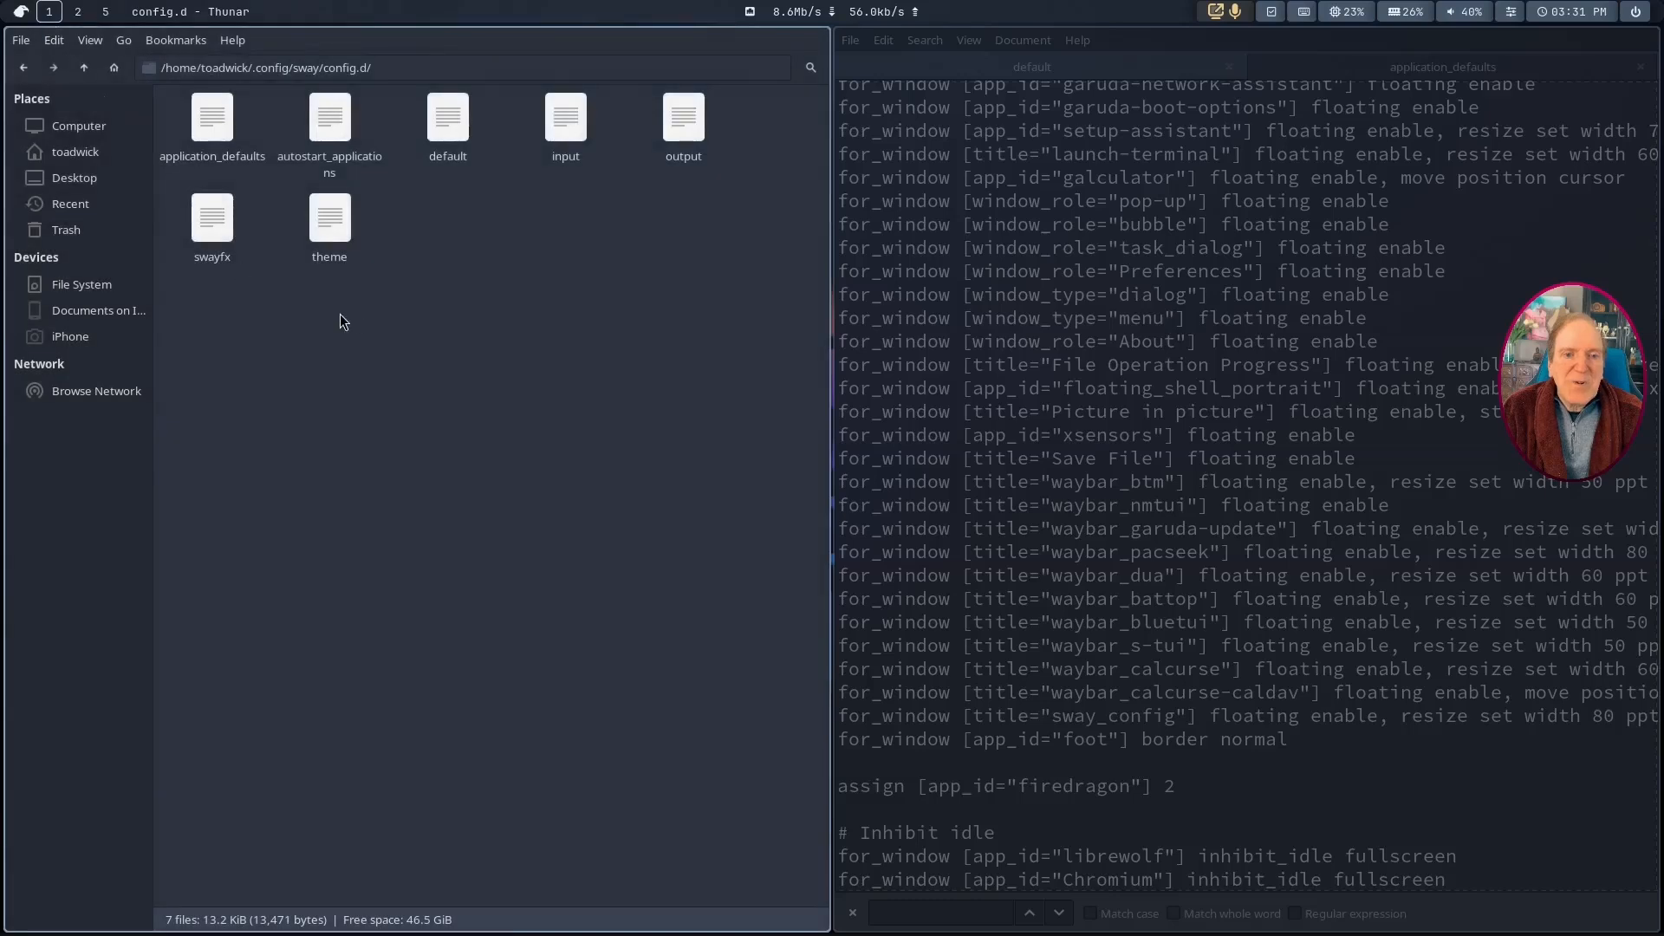
Step: Navigate Thunar from the sway folder up to home, then into ~/.config/waybar
click(83, 69)
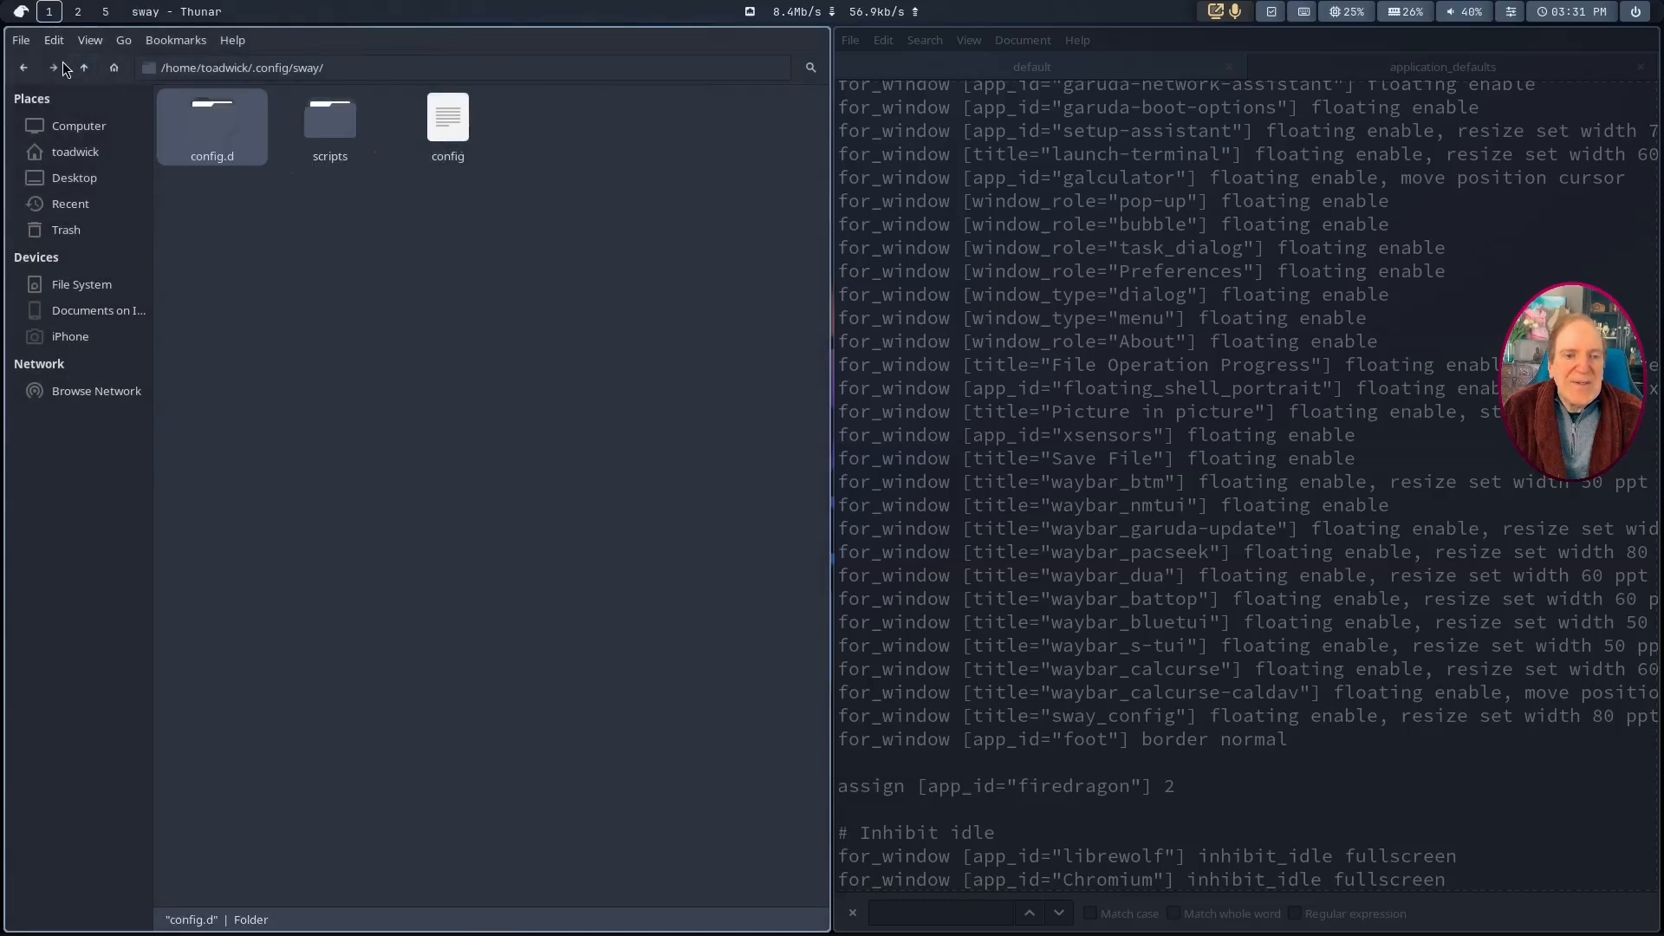
click(82, 68)
click(82, 68)
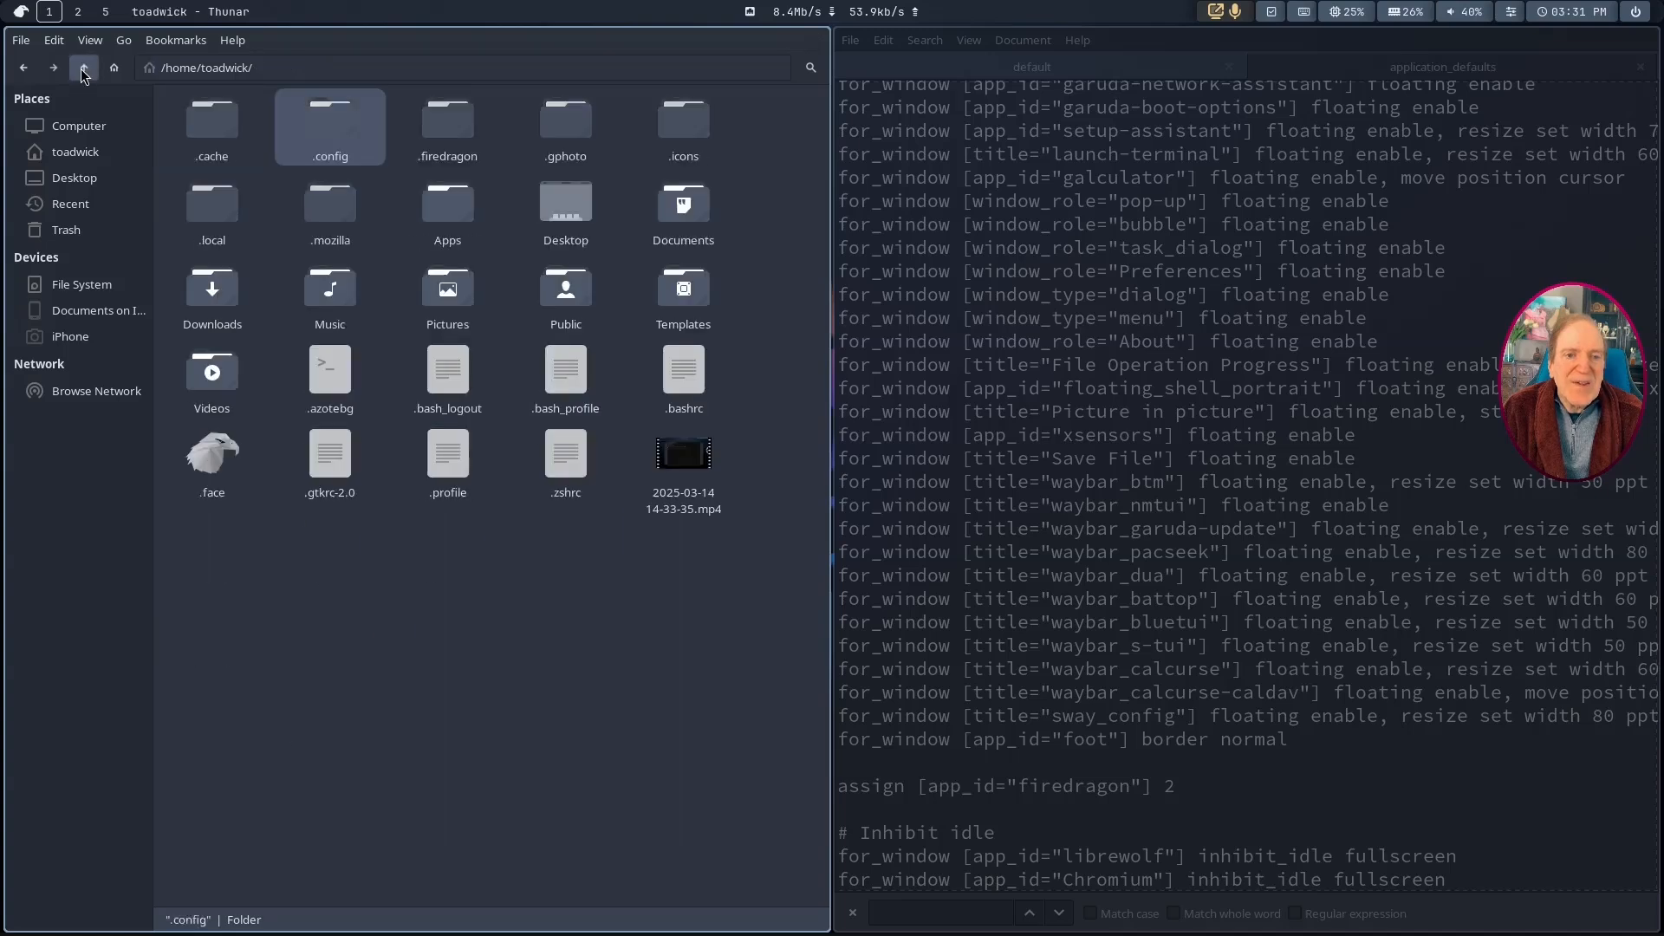
double_click(337, 125)
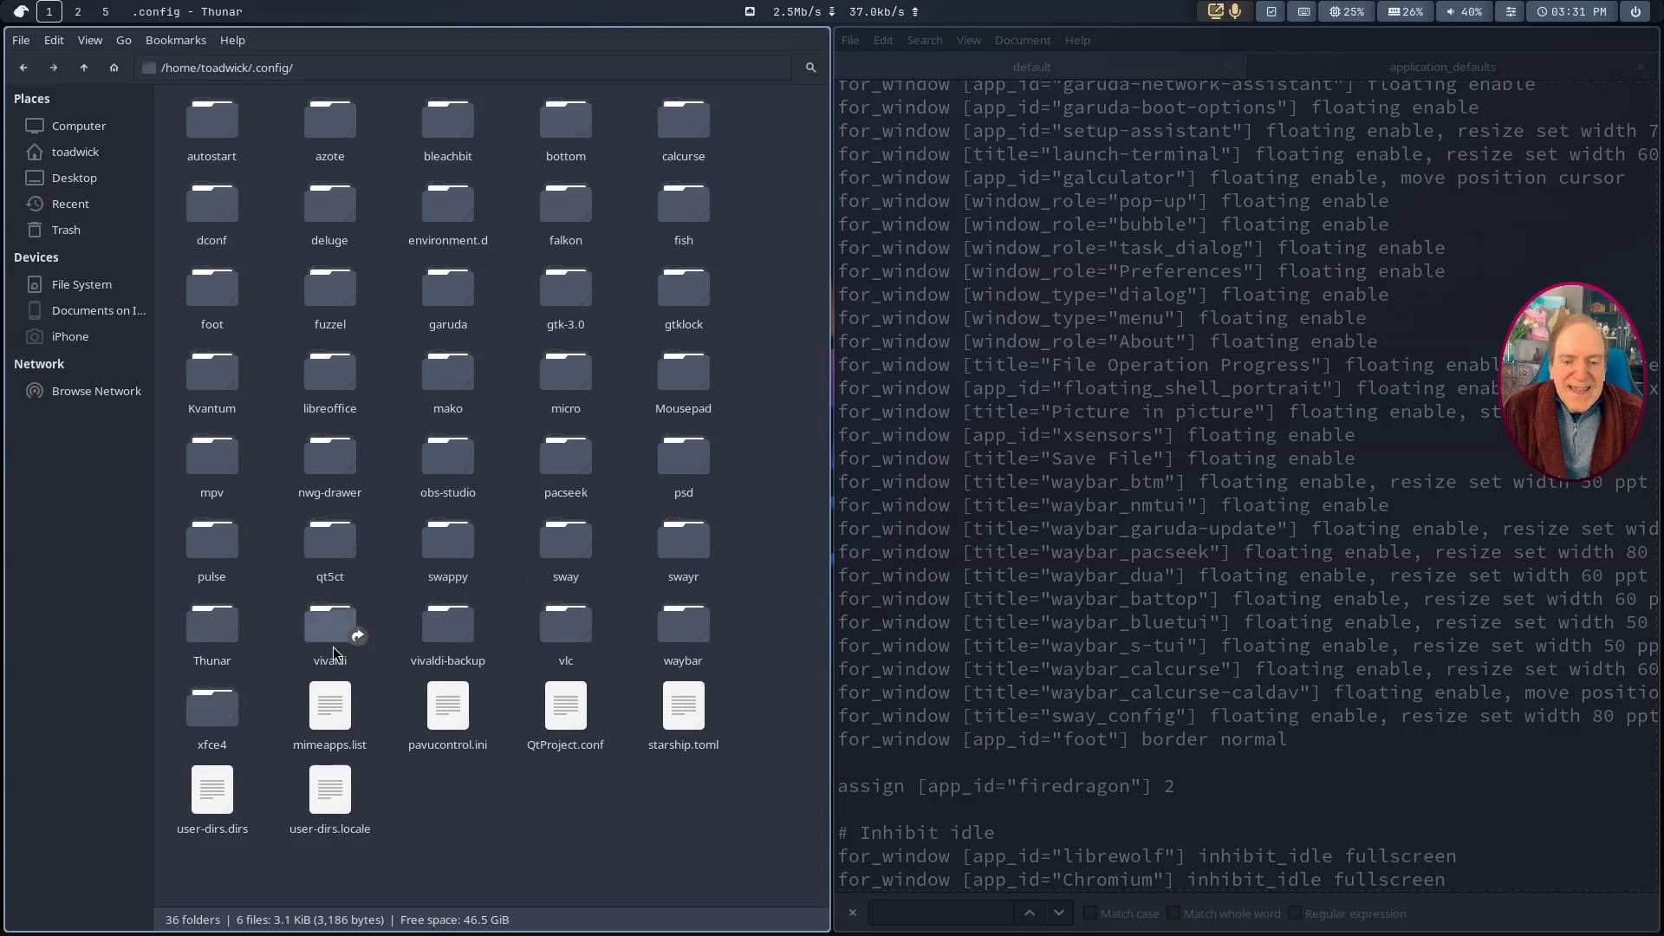
click(679, 630)
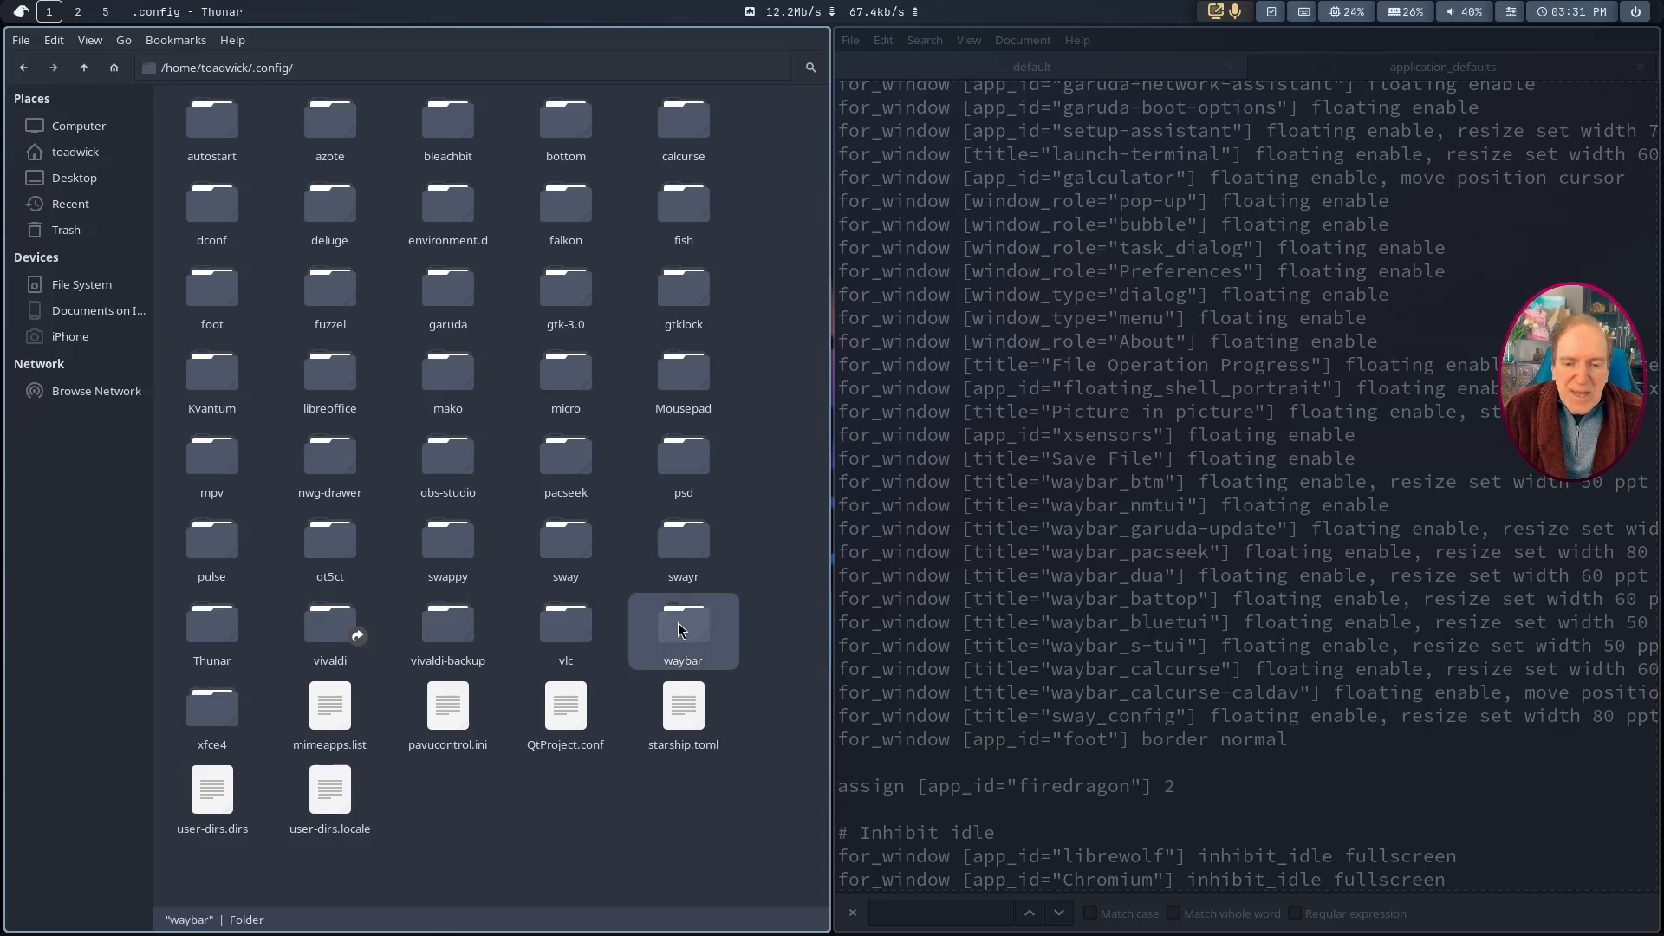
double_click(679, 630)
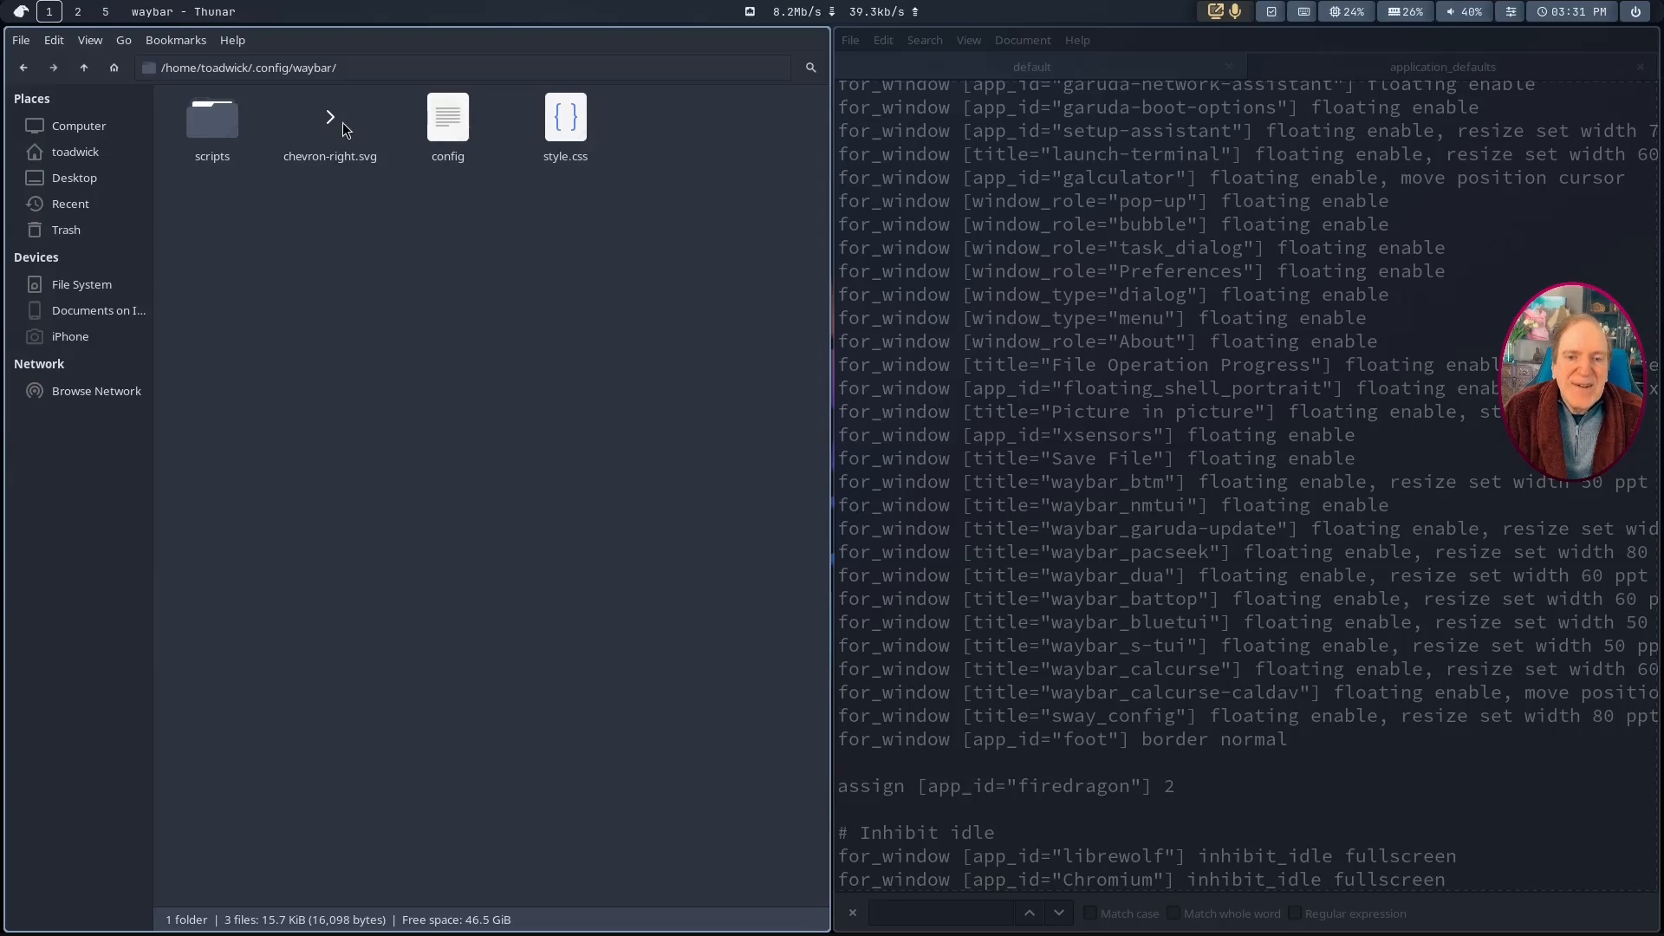
Step: Peek into the scripts folder, go back up, and open the waybar config in Mousepad
double_click(204, 124)
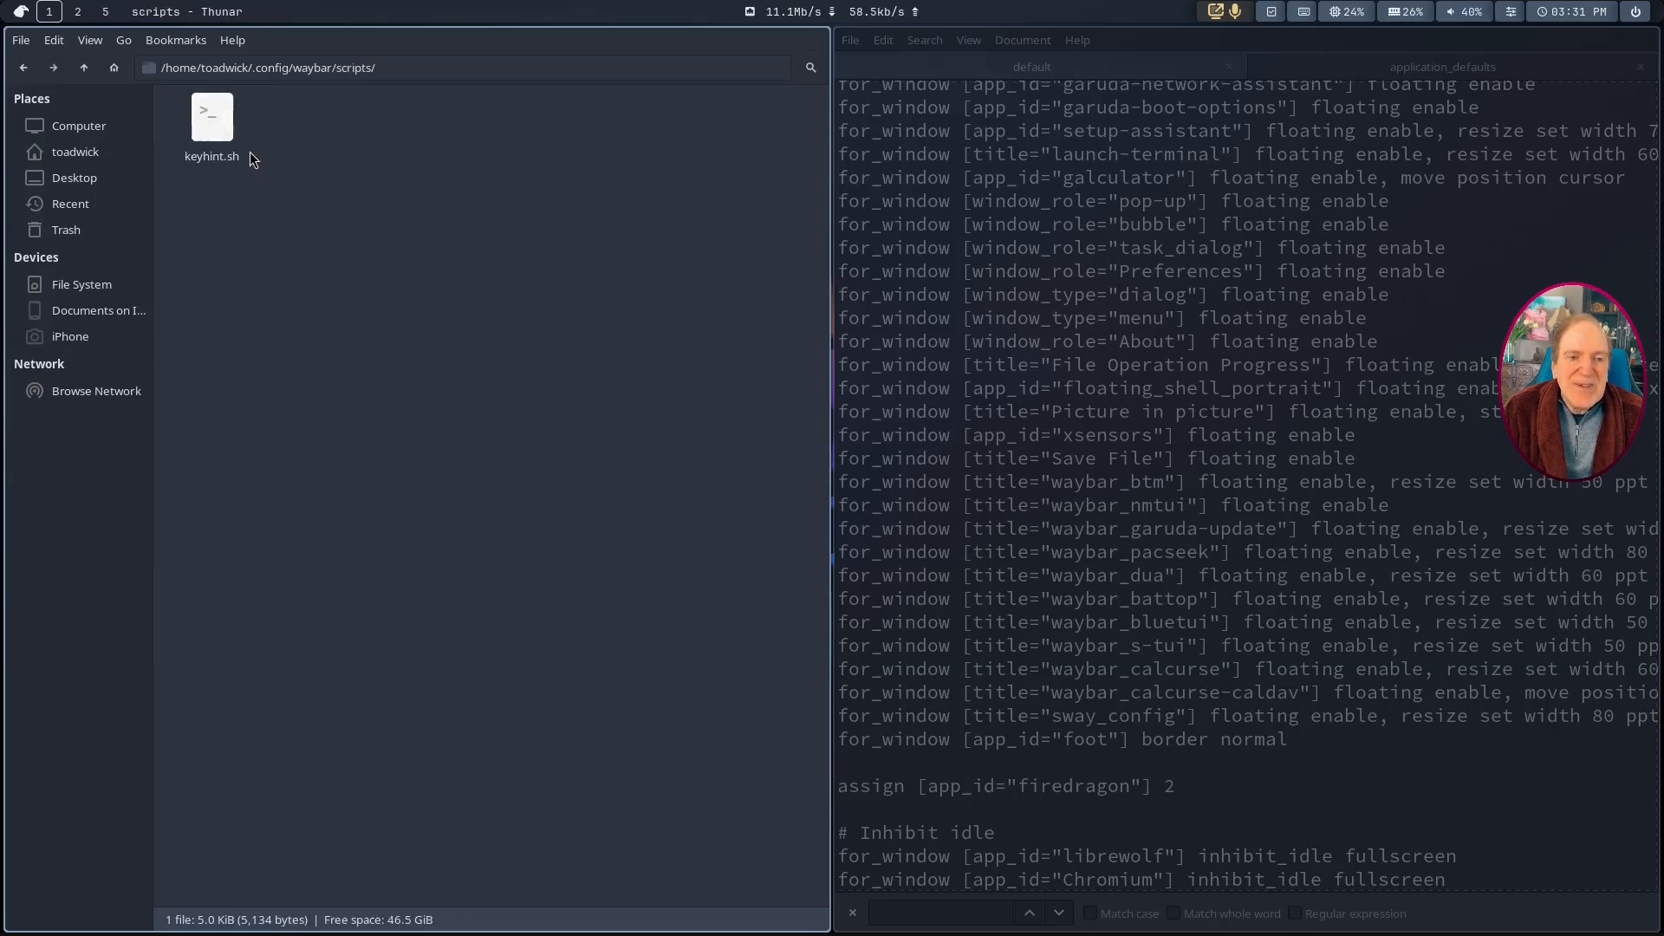
click(83, 71)
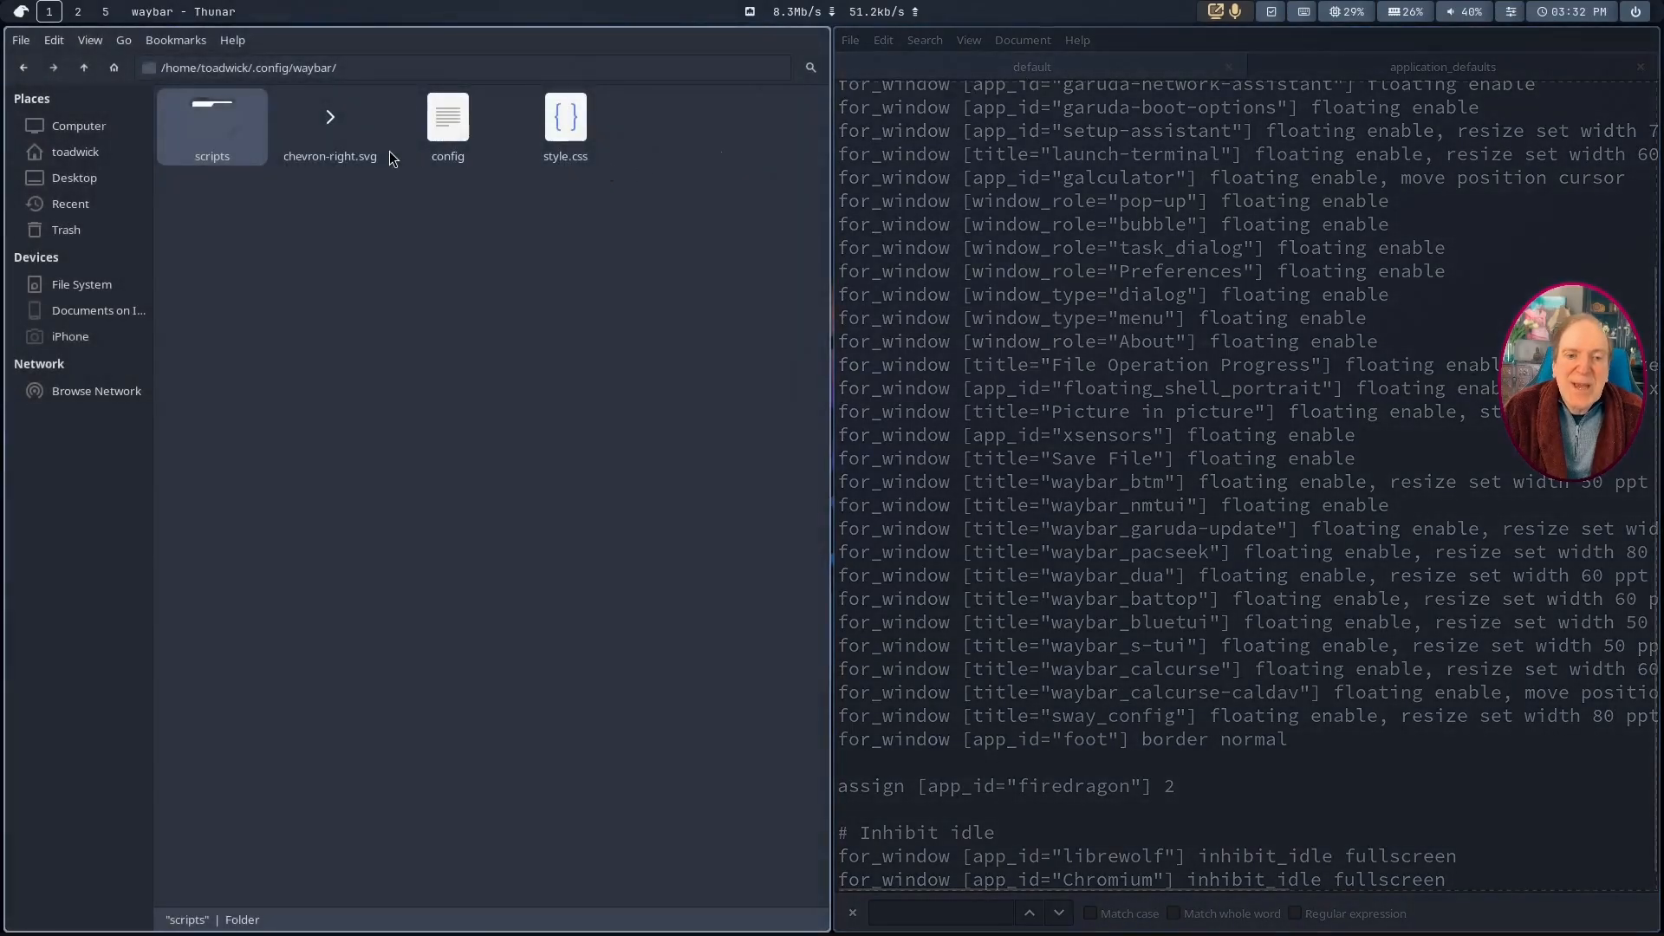
click(445, 126)
click(561, 130)
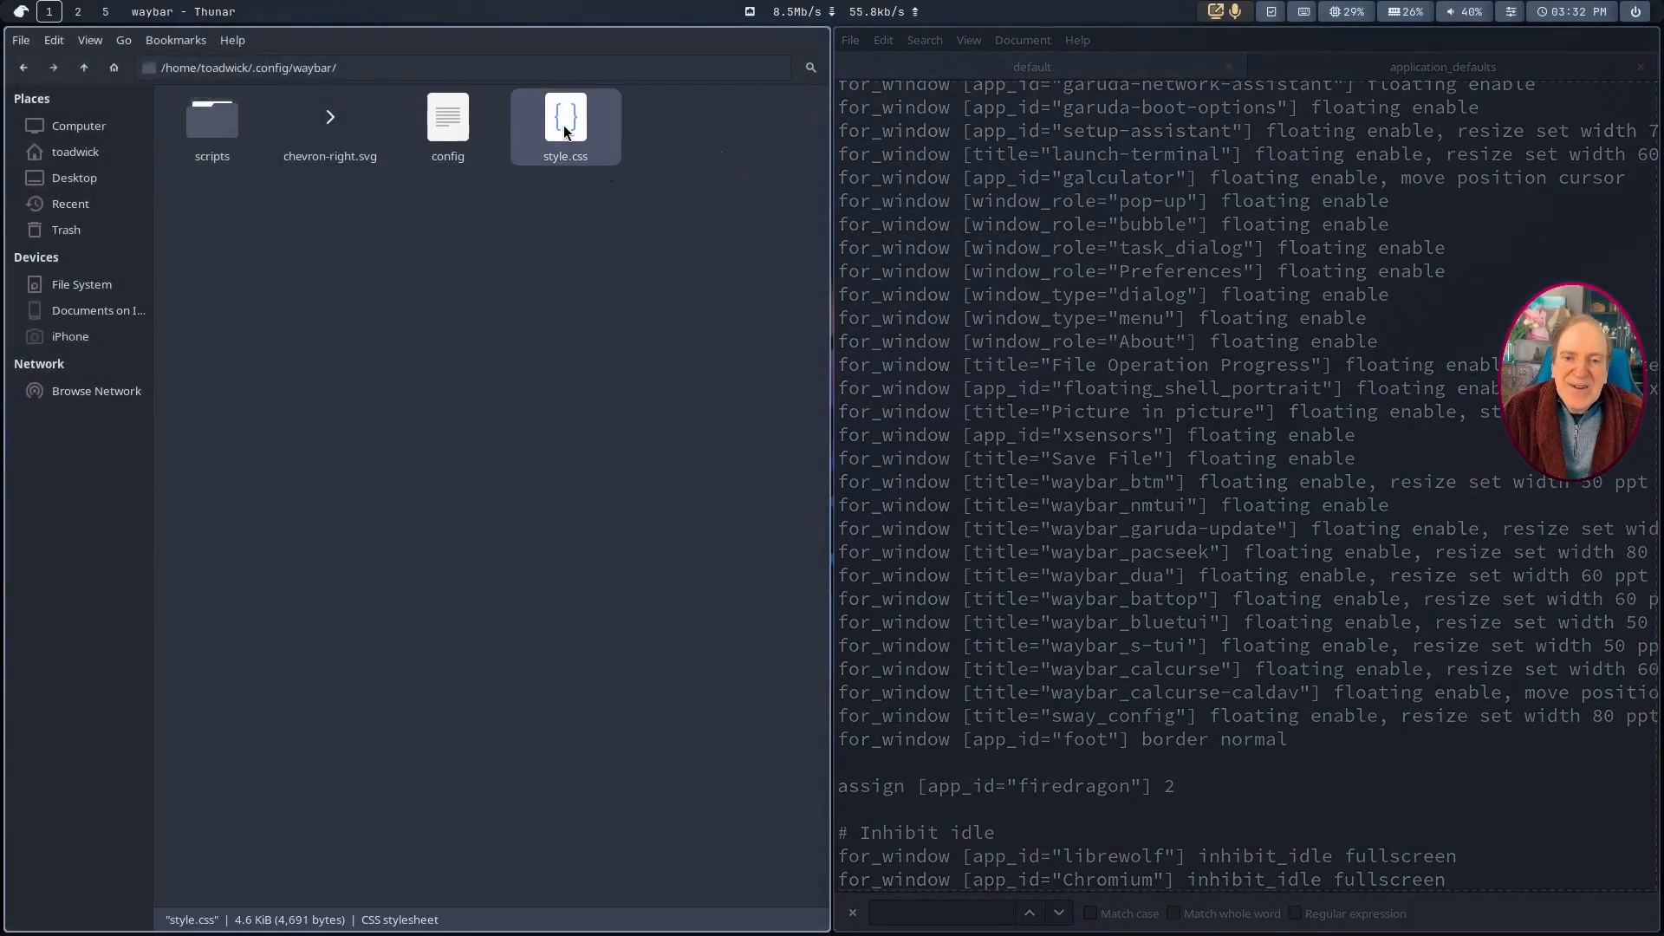
click(446, 126)
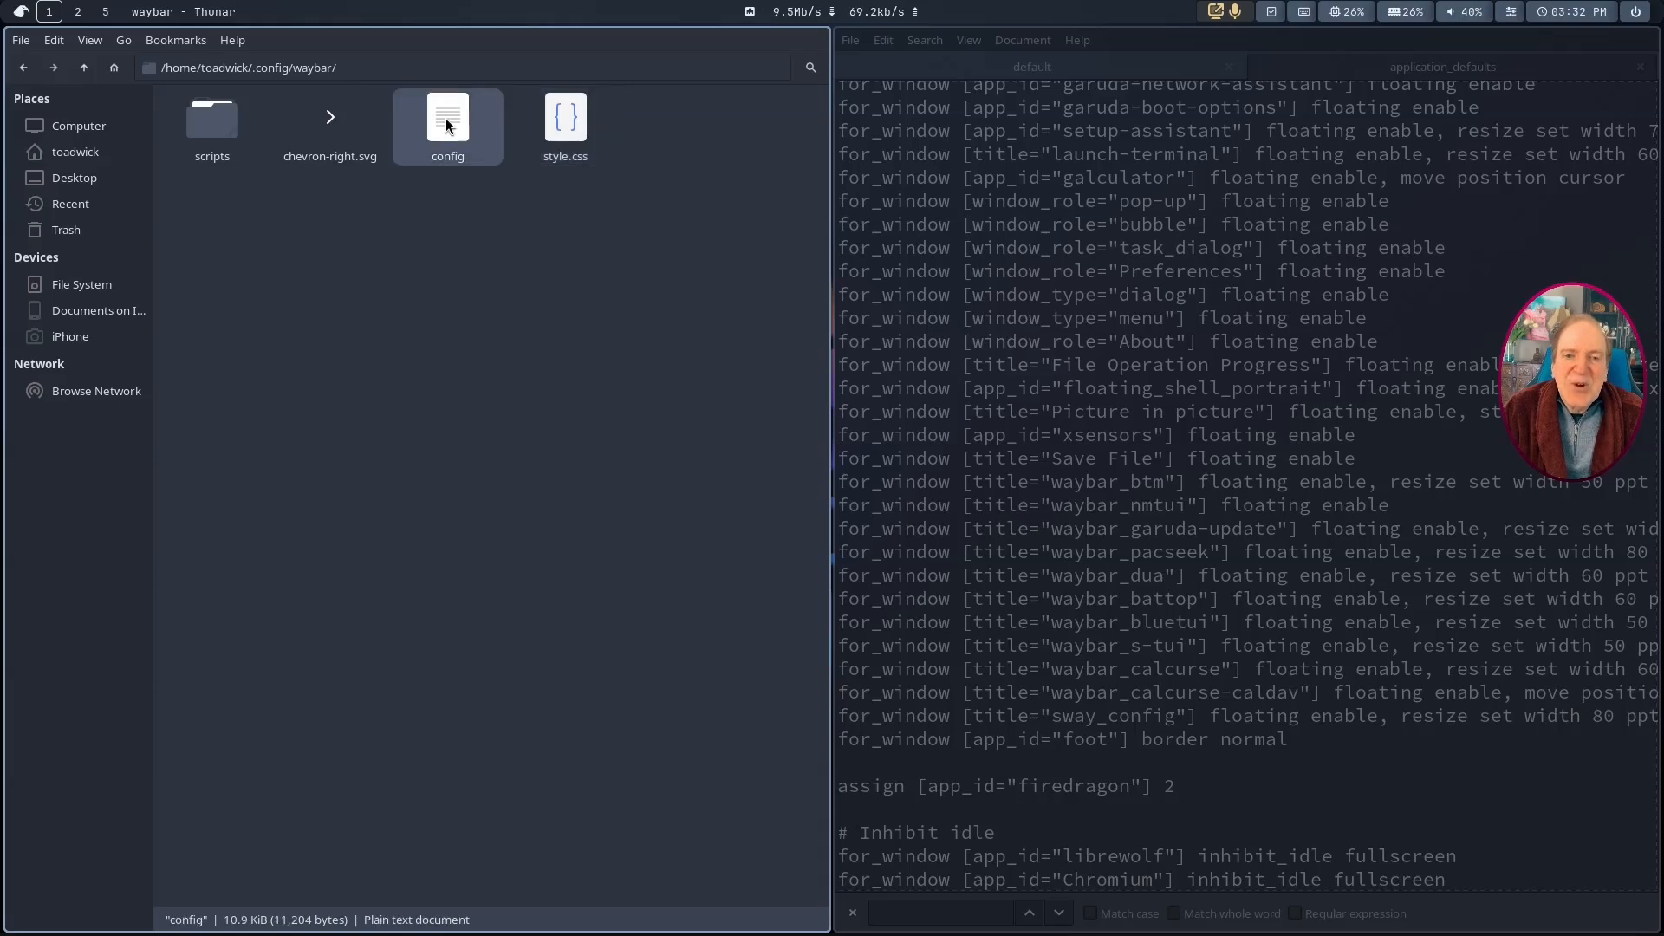
double_click(446, 125)
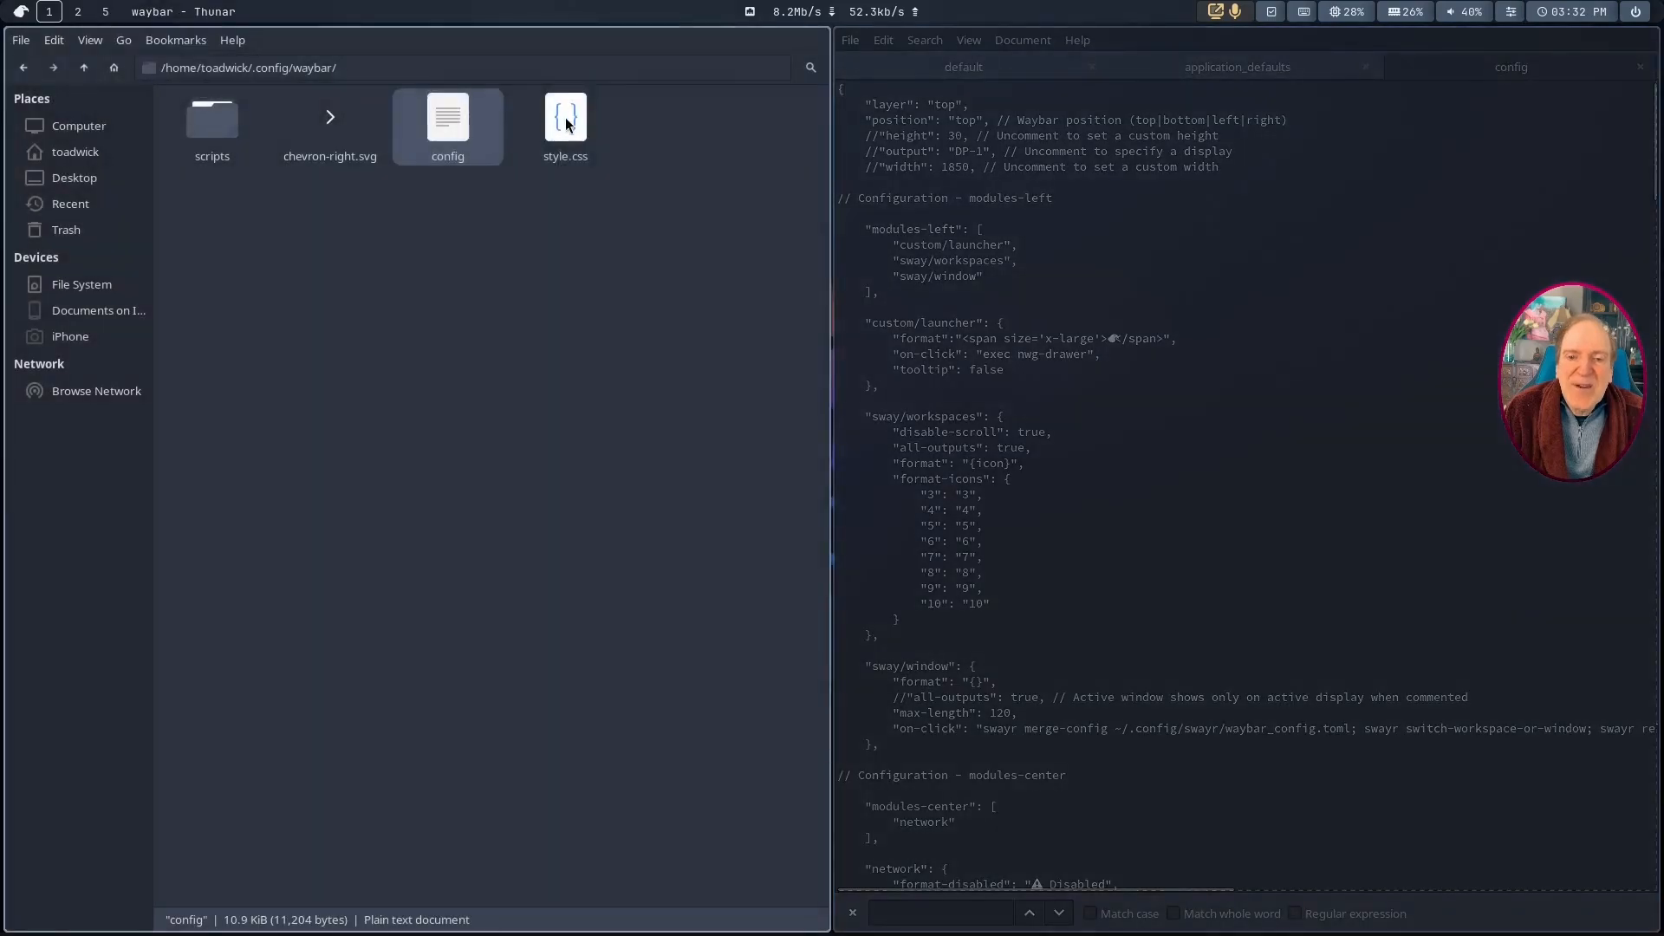
Step: Dismiss the error from opening style.css and open it with Mousepad instead
click(568, 124)
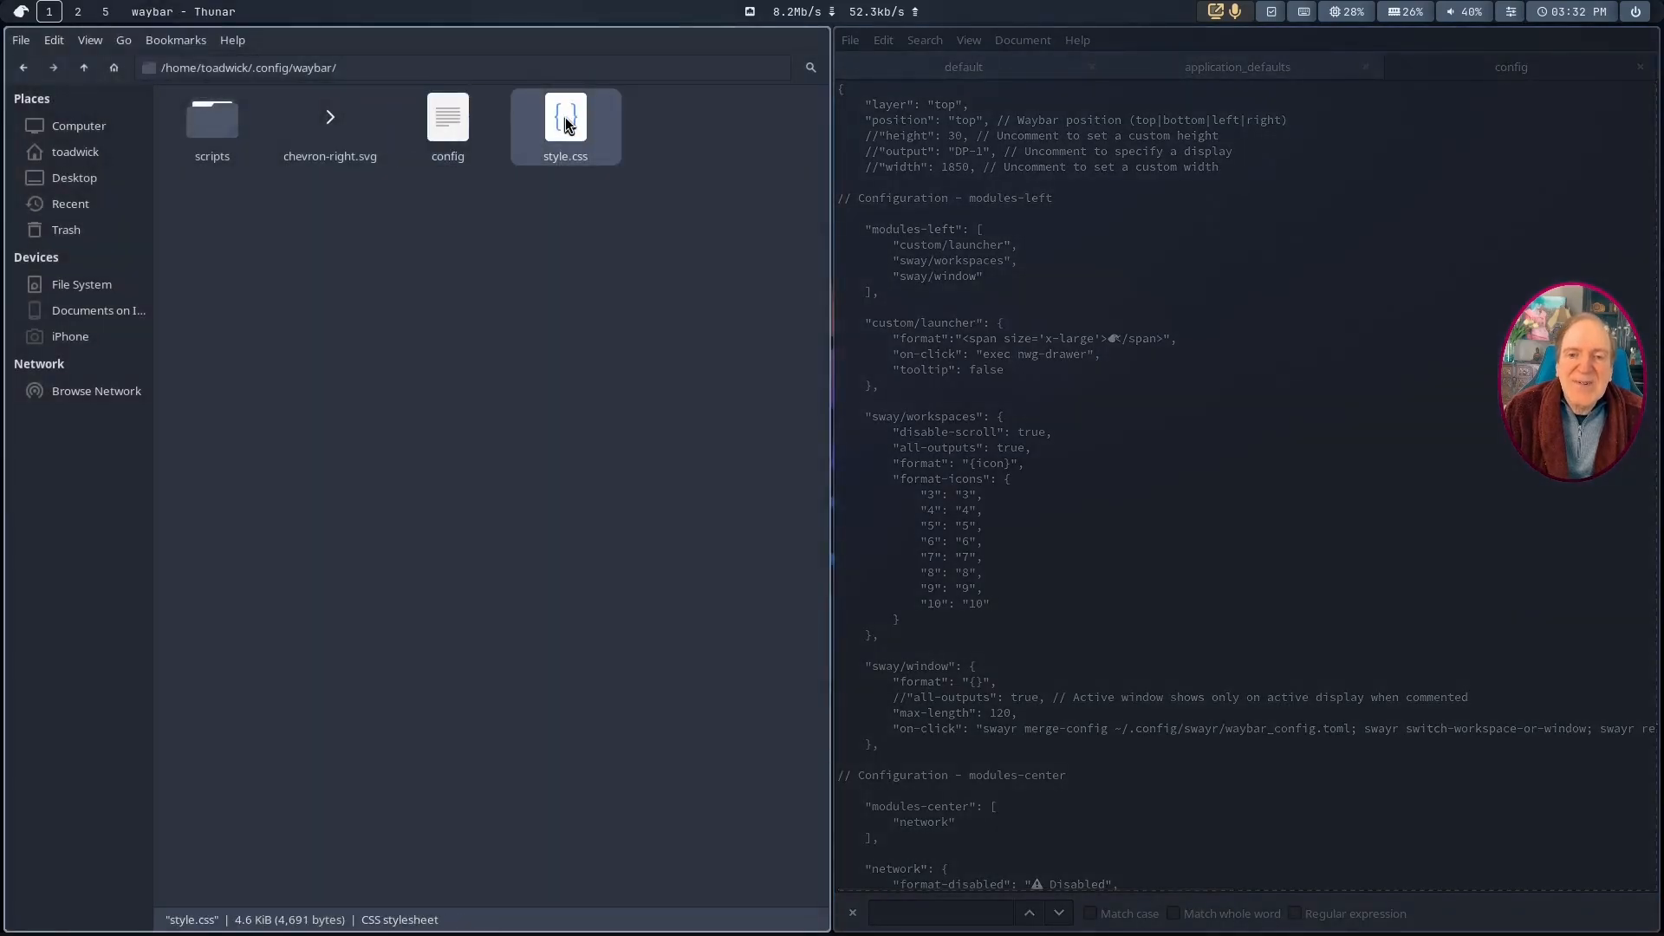
double_click(565, 124)
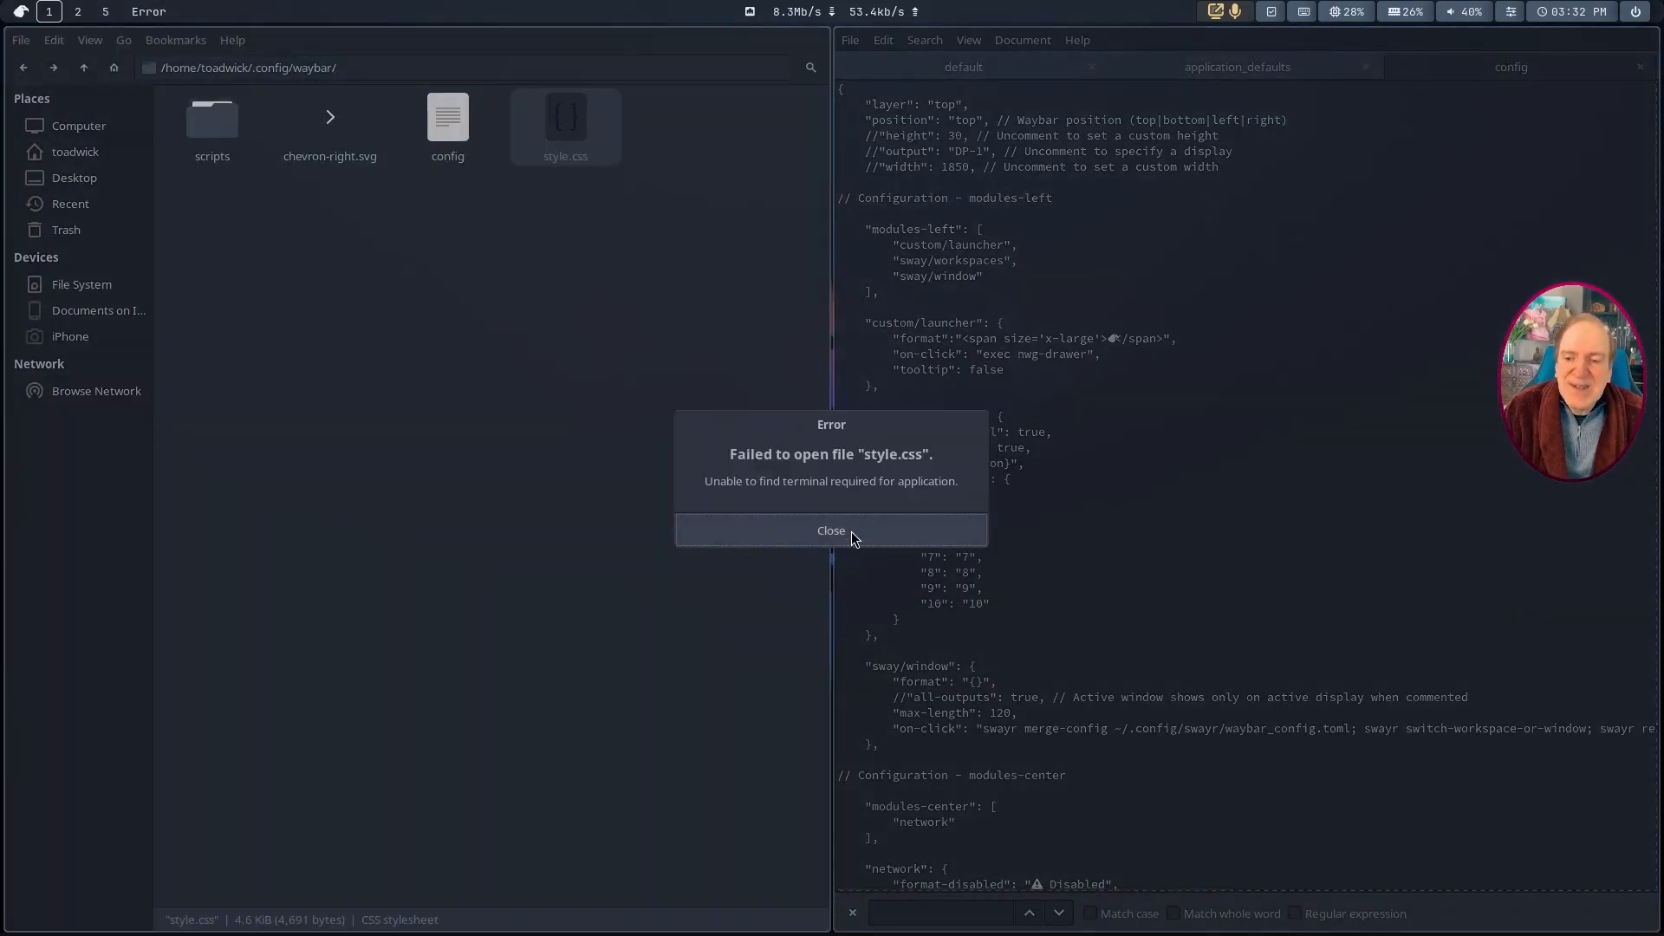
click(831, 531)
right_click(564, 126)
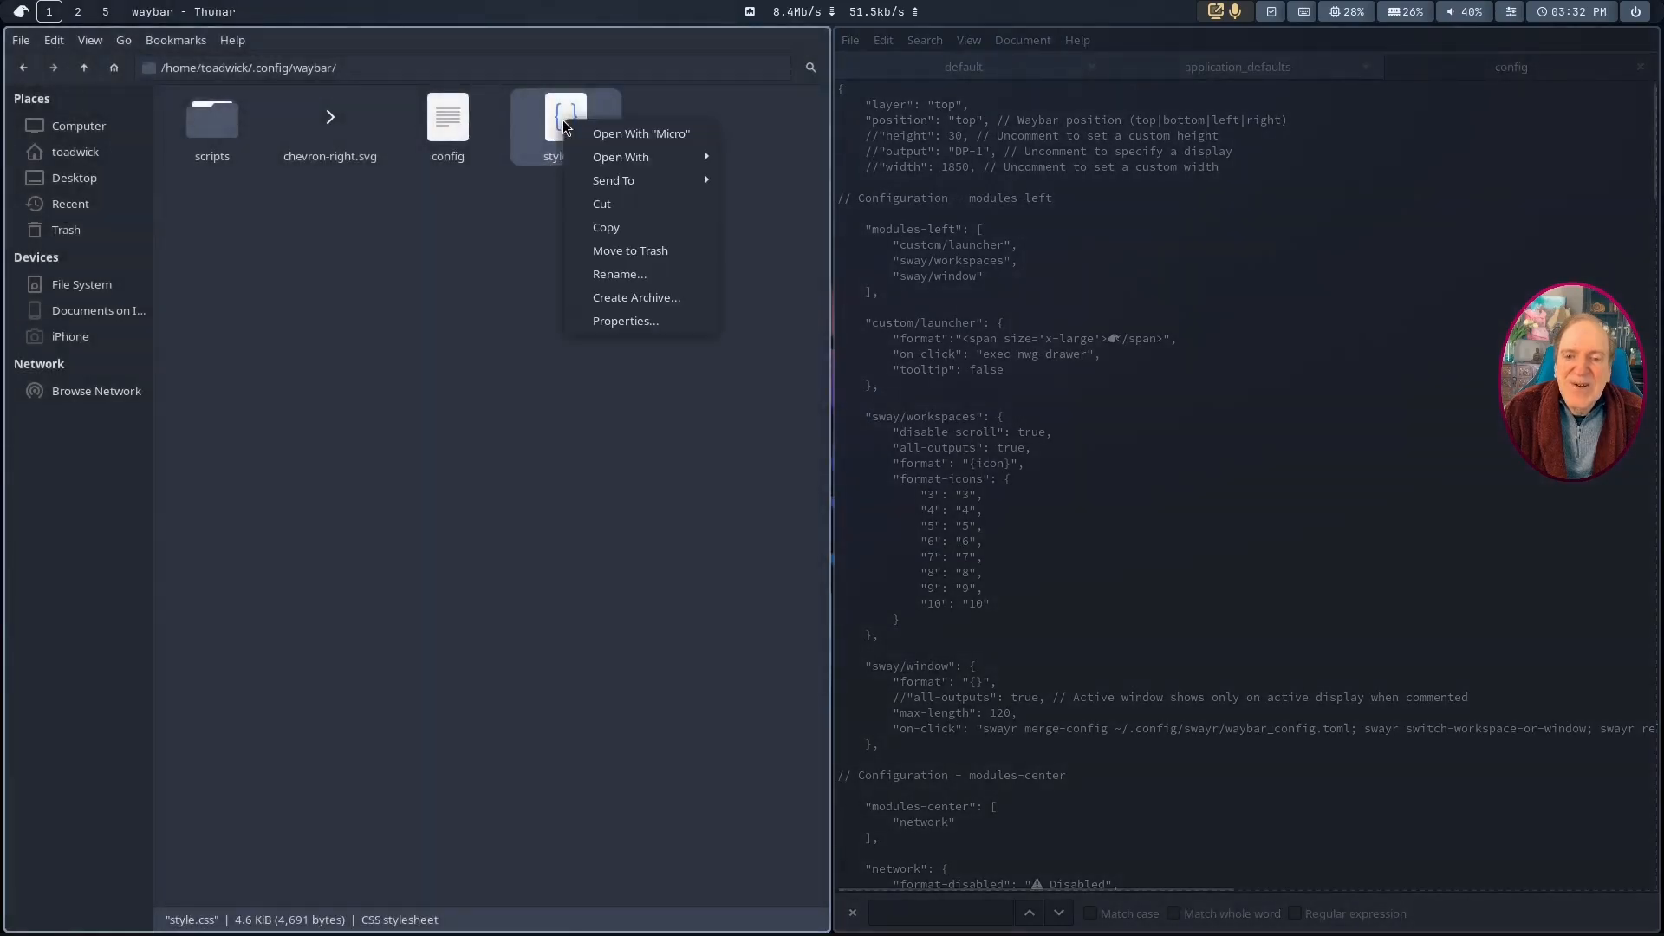
mouse_move(641, 157)
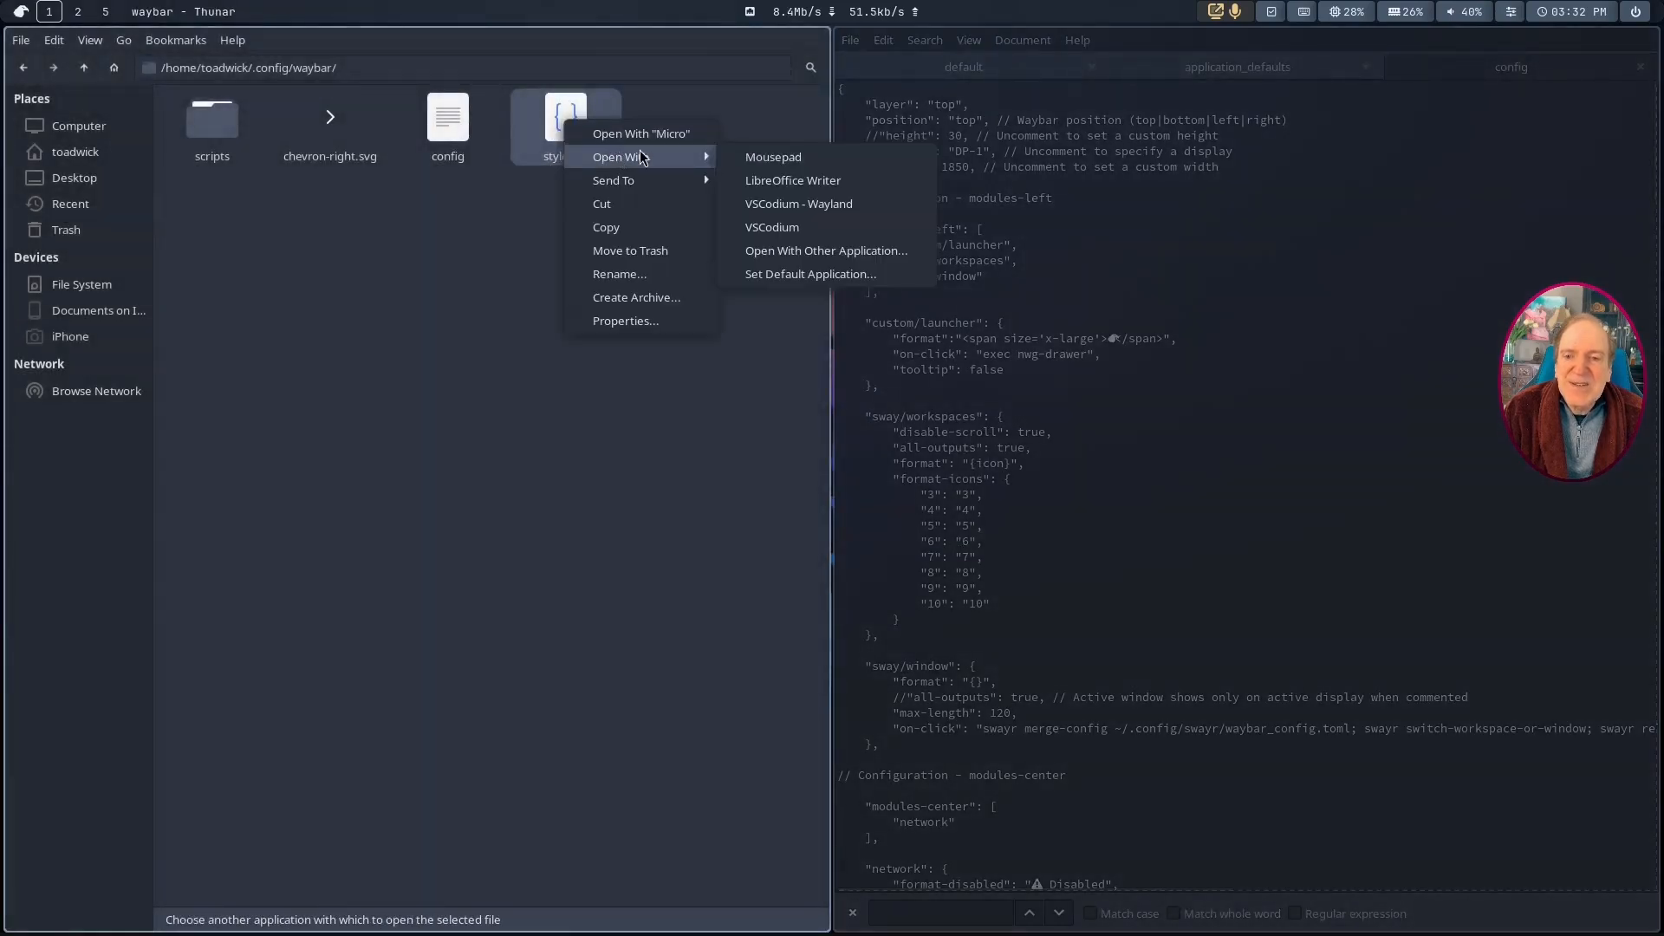
click(757, 161)
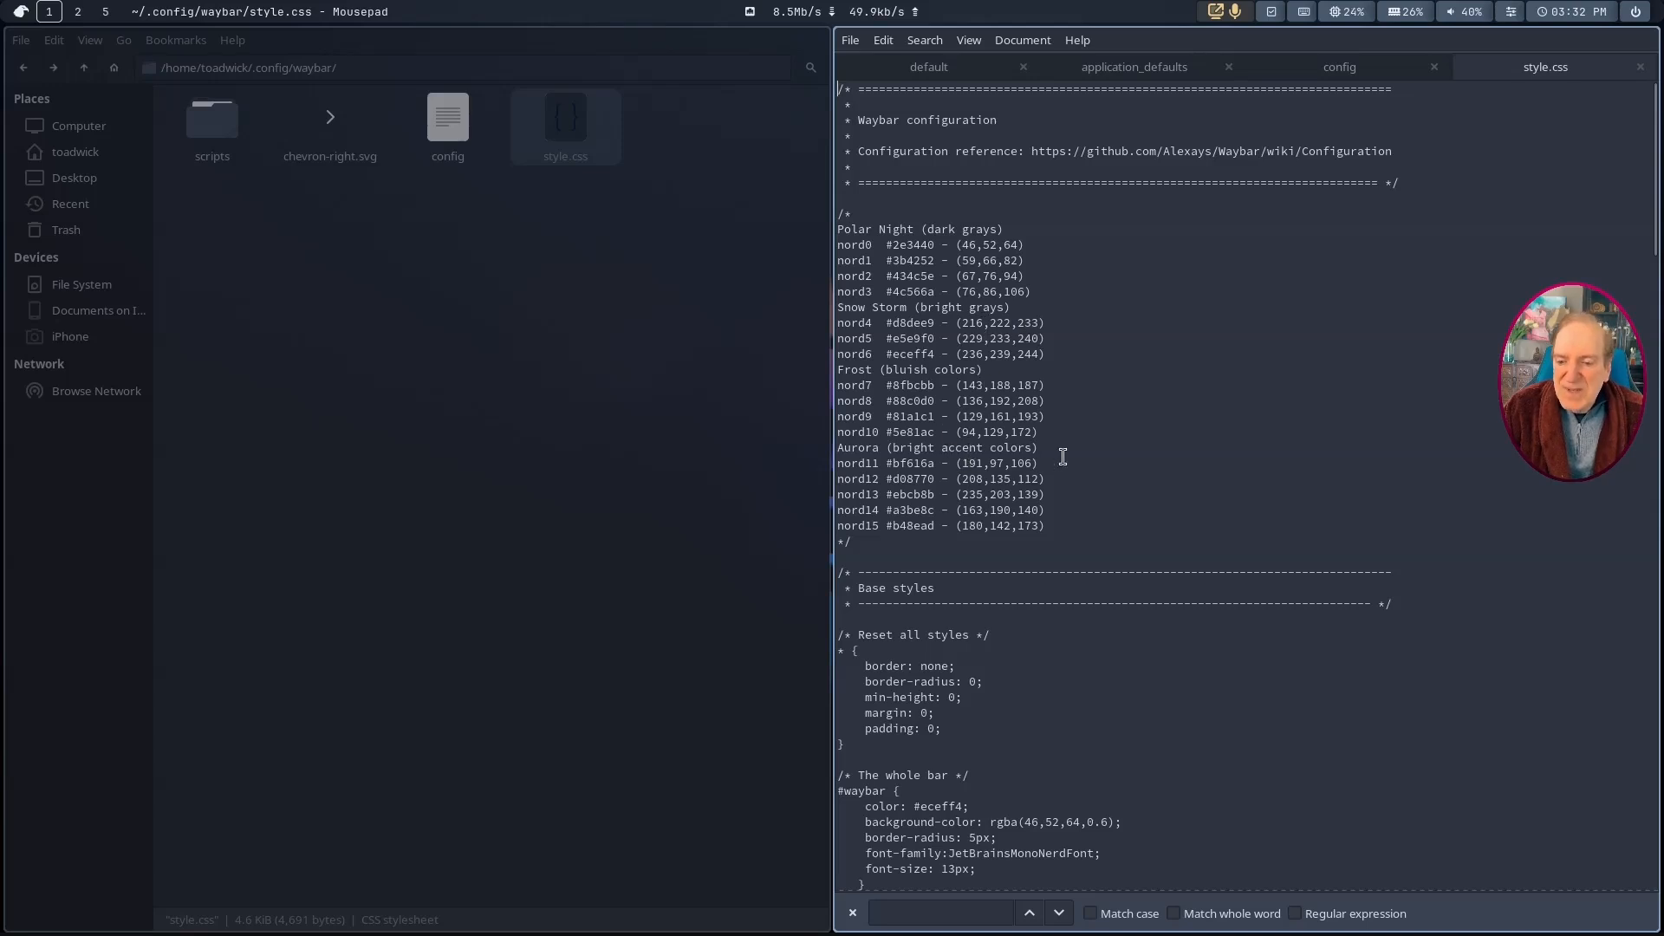
Step: Look through style.css, then switch back to the waybar config tab
scroll(1059, 450, down, 13)
scroll(1053, 432, down, 13)
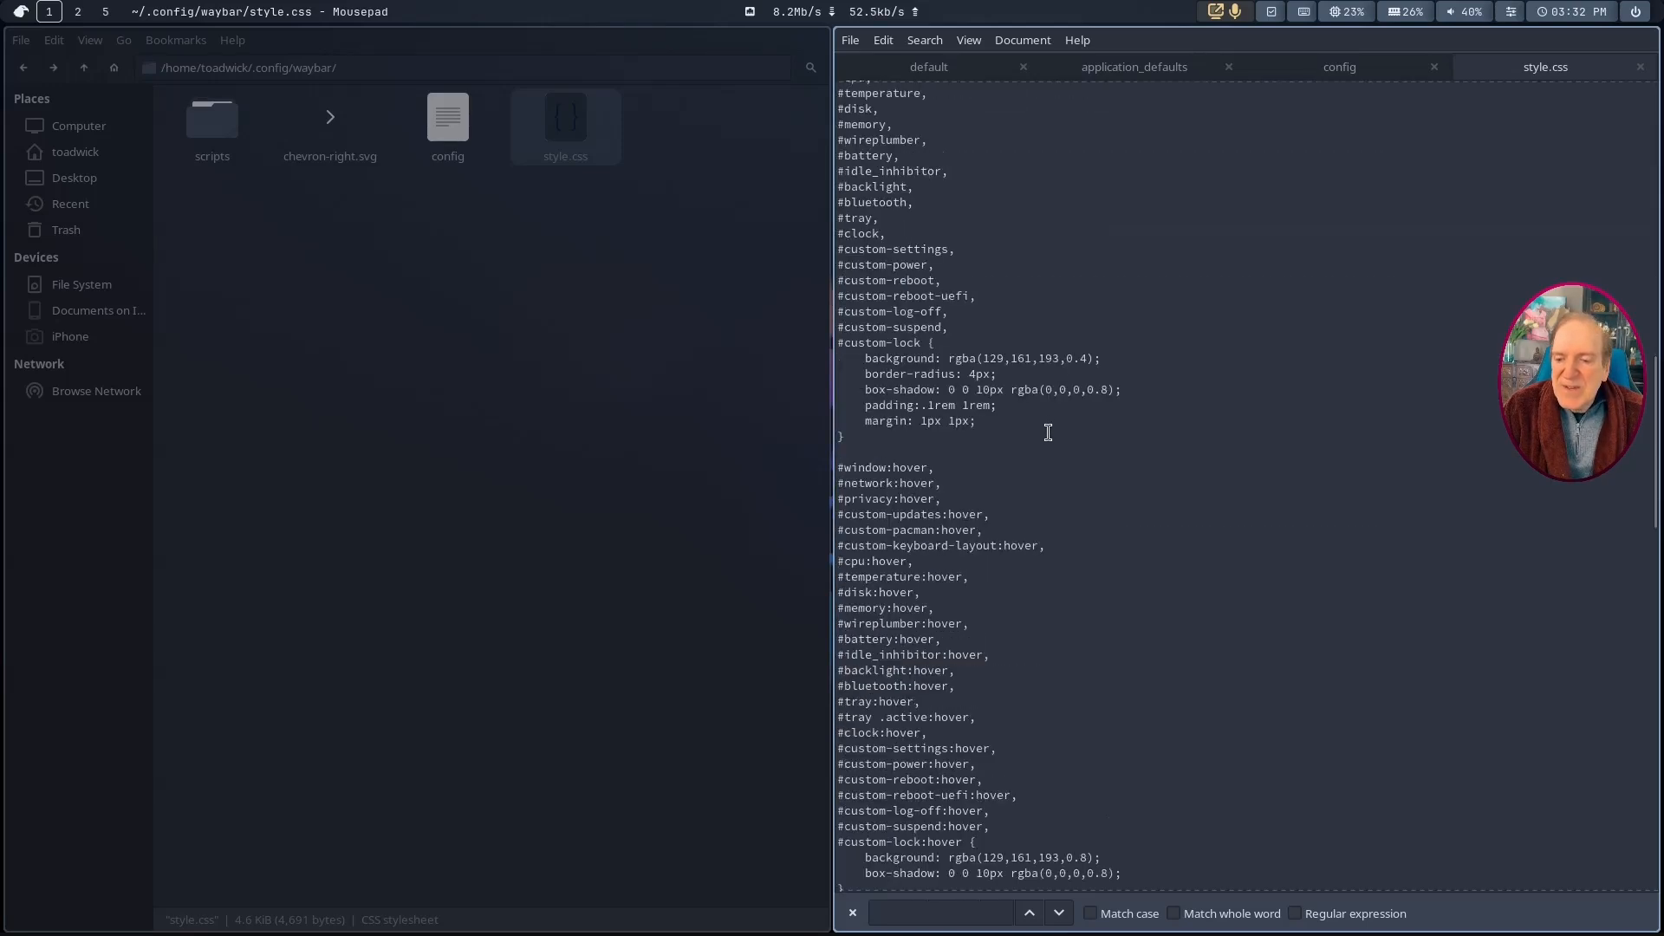
scroll(1047, 422, up, 13)
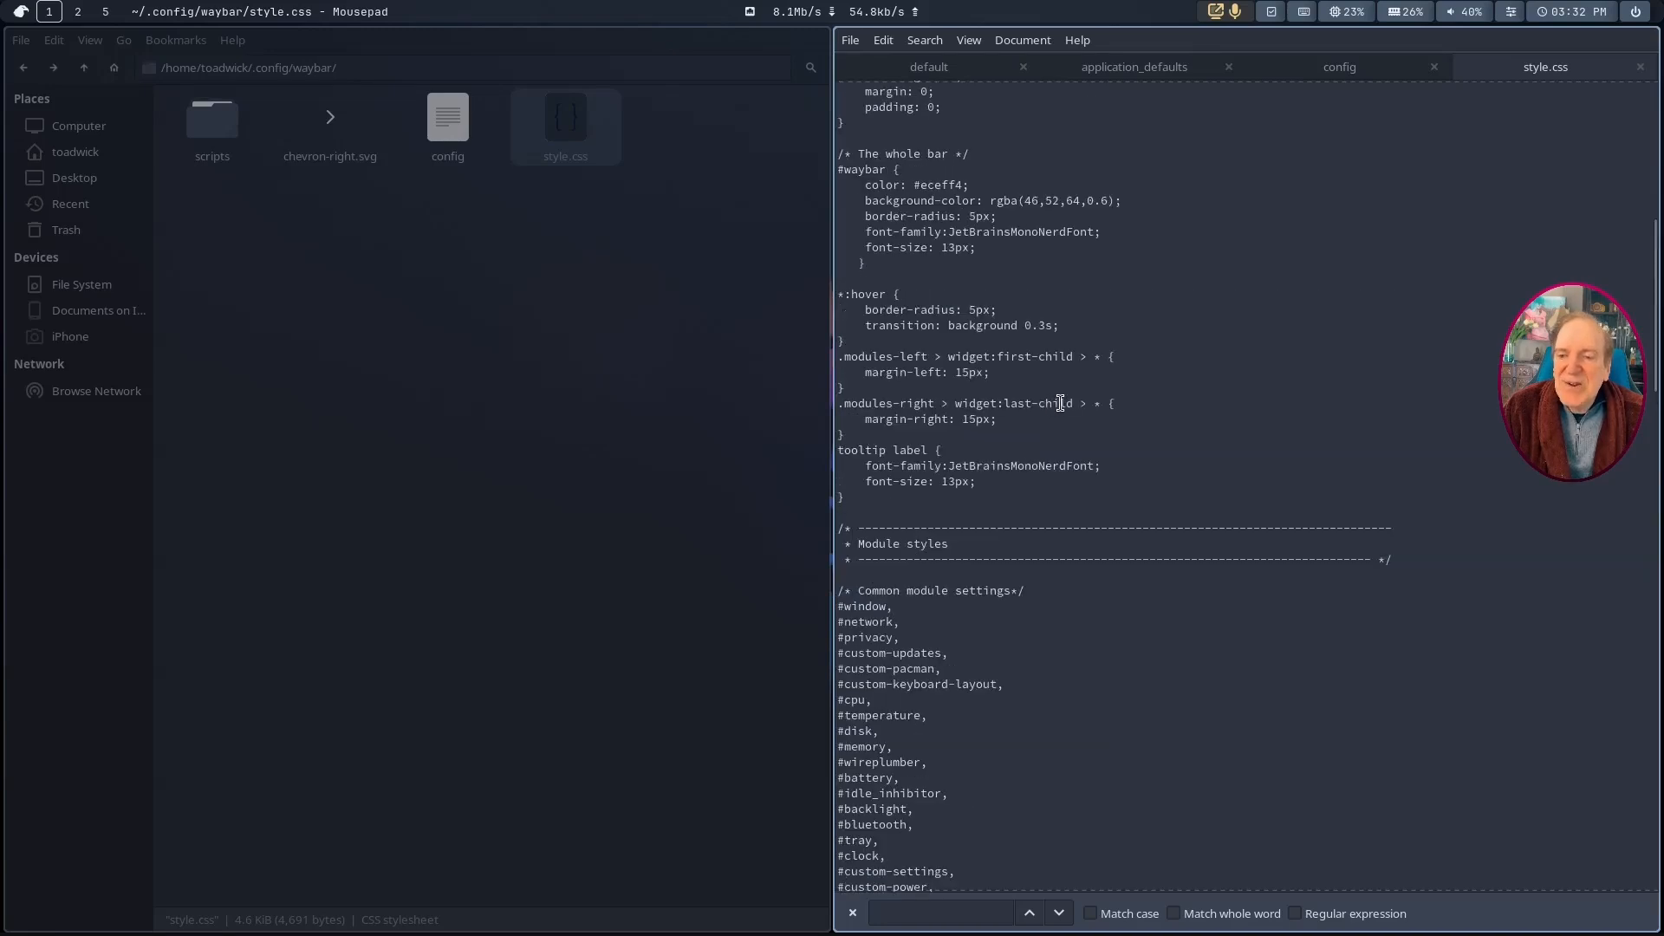
scroll(1060, 403, up, 3)
scroll(1066, 400, down, 5)
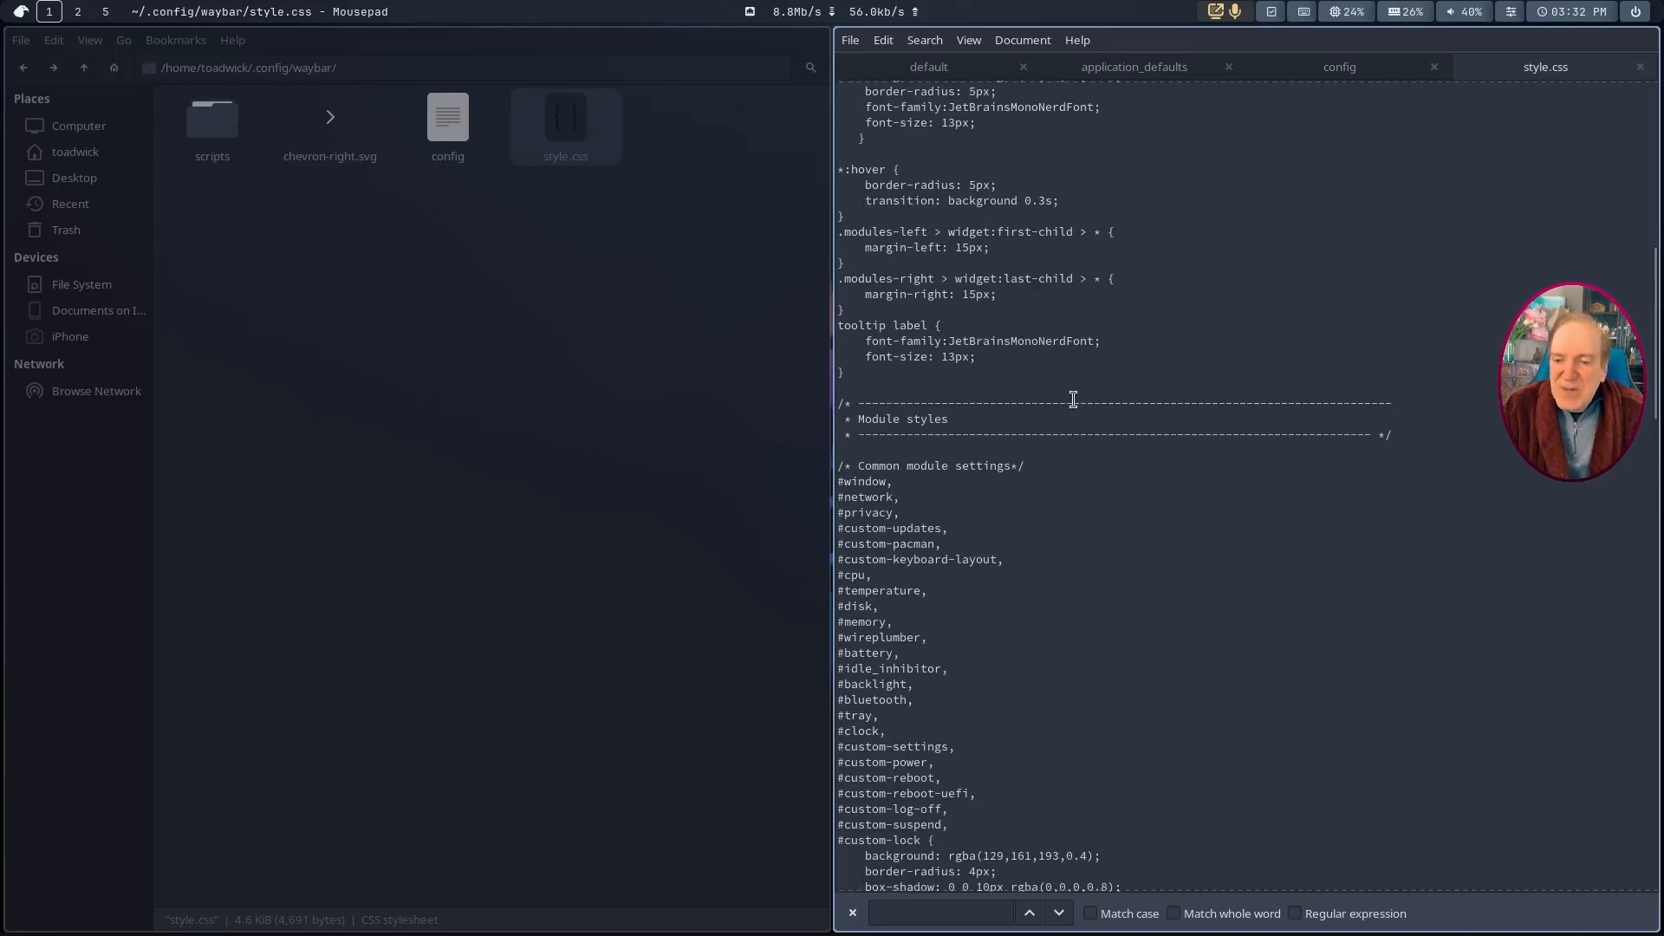
scroll(1073, 399, down, 3)
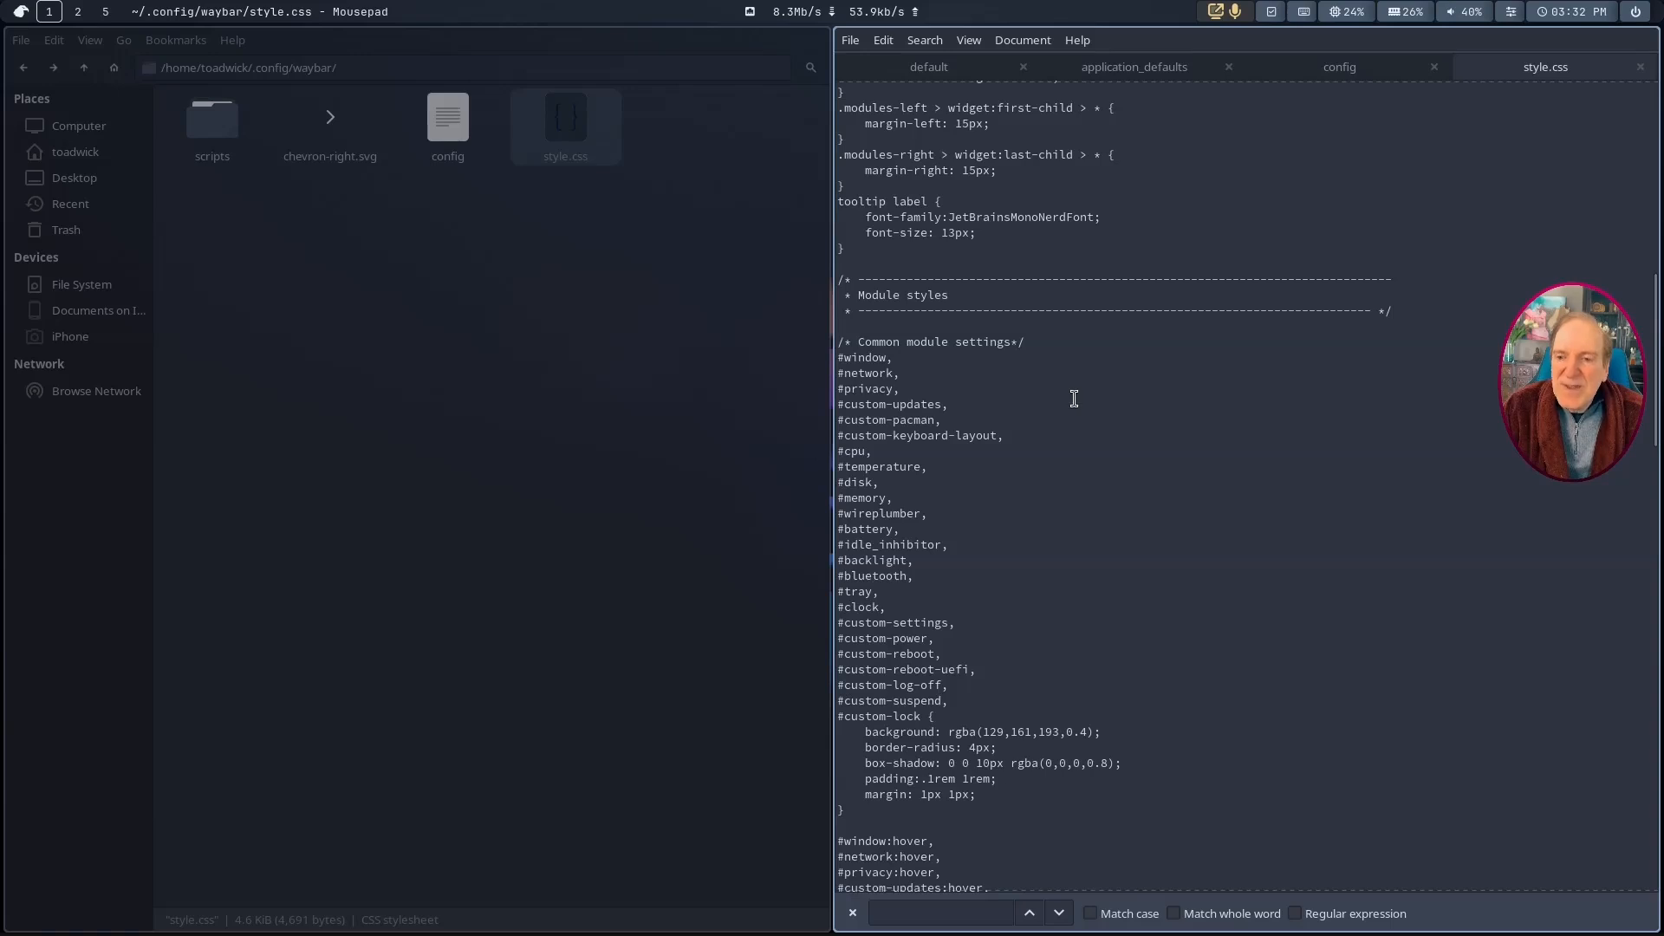
click(1341, 66)
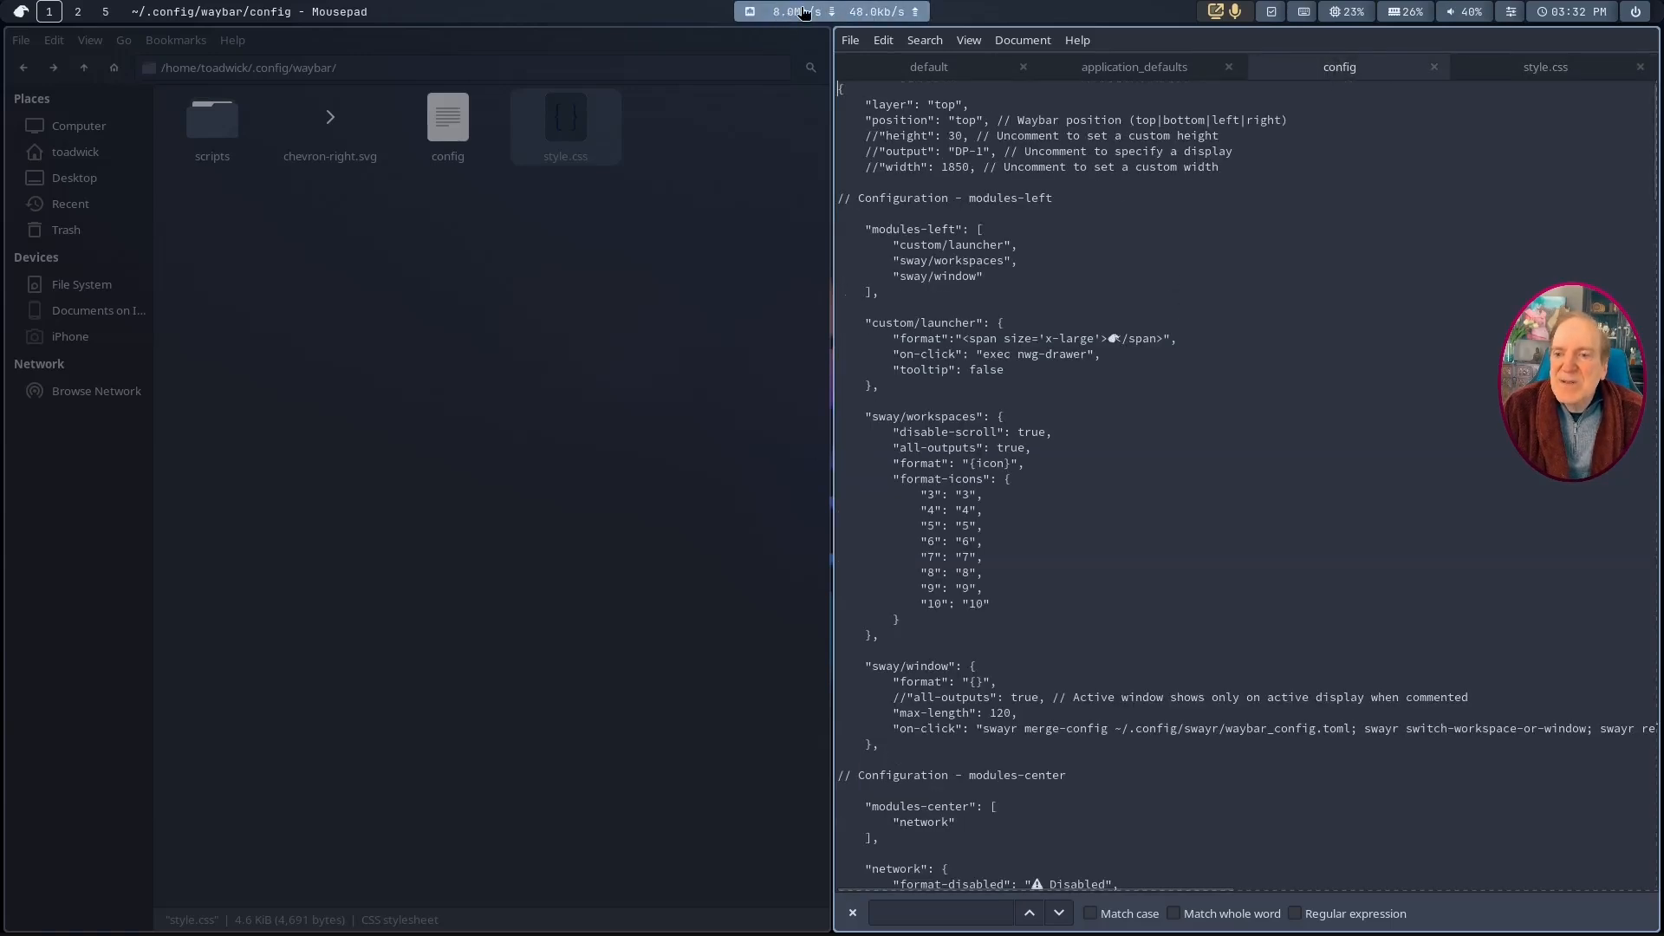
click(1512, 13)
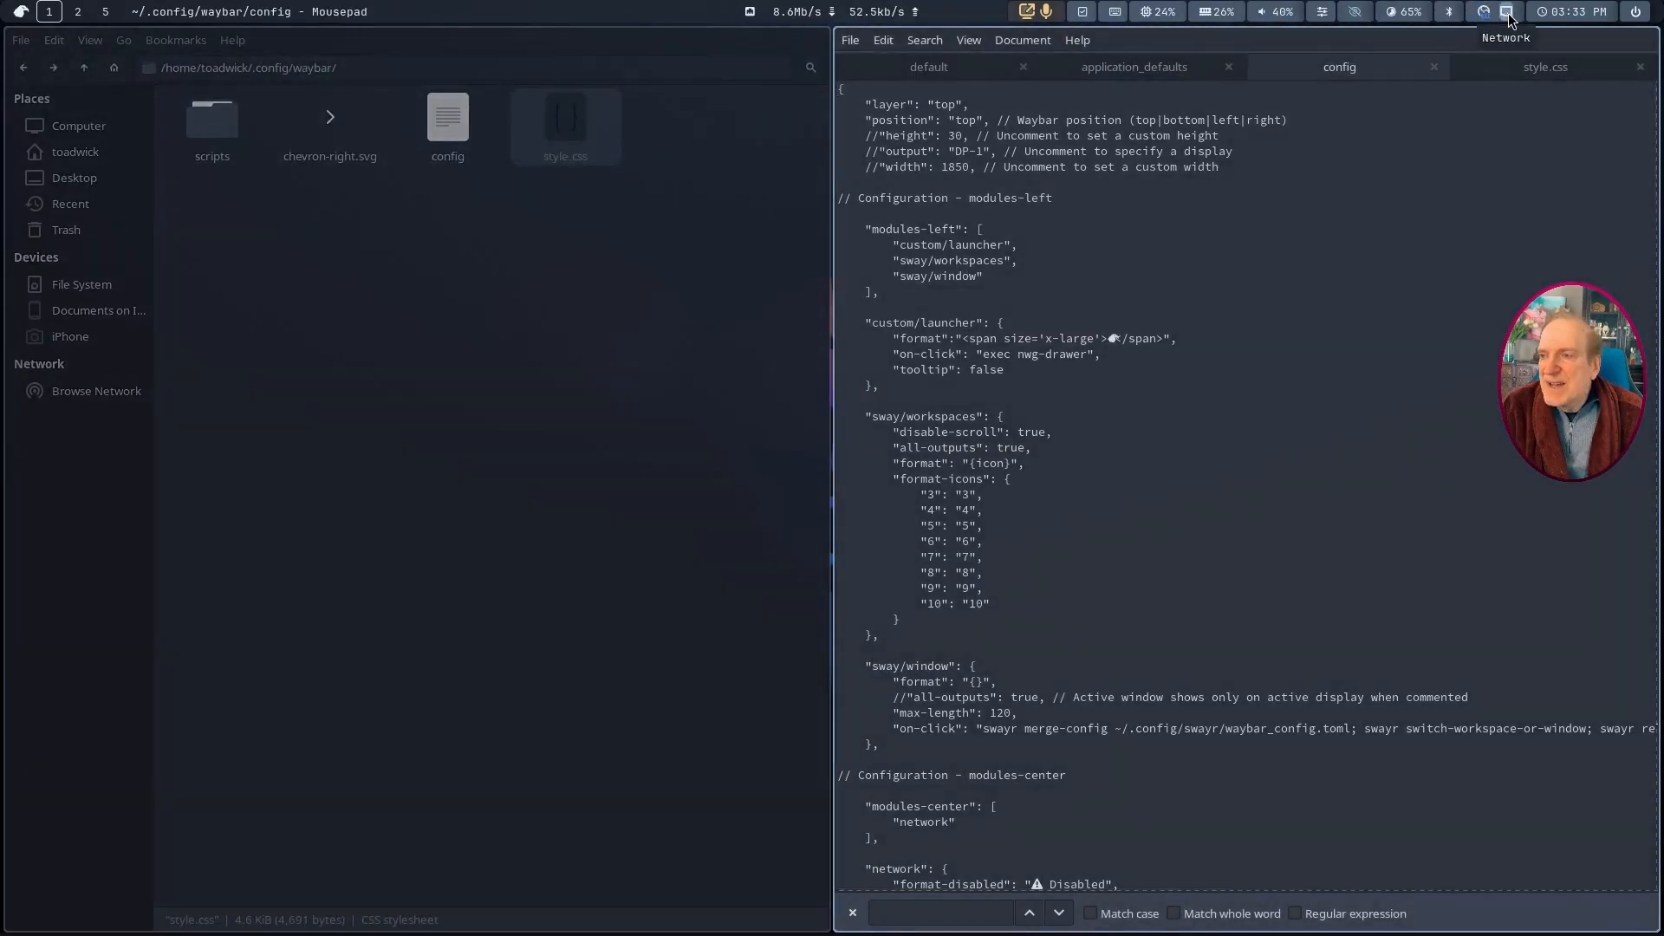
click(1508, 13)
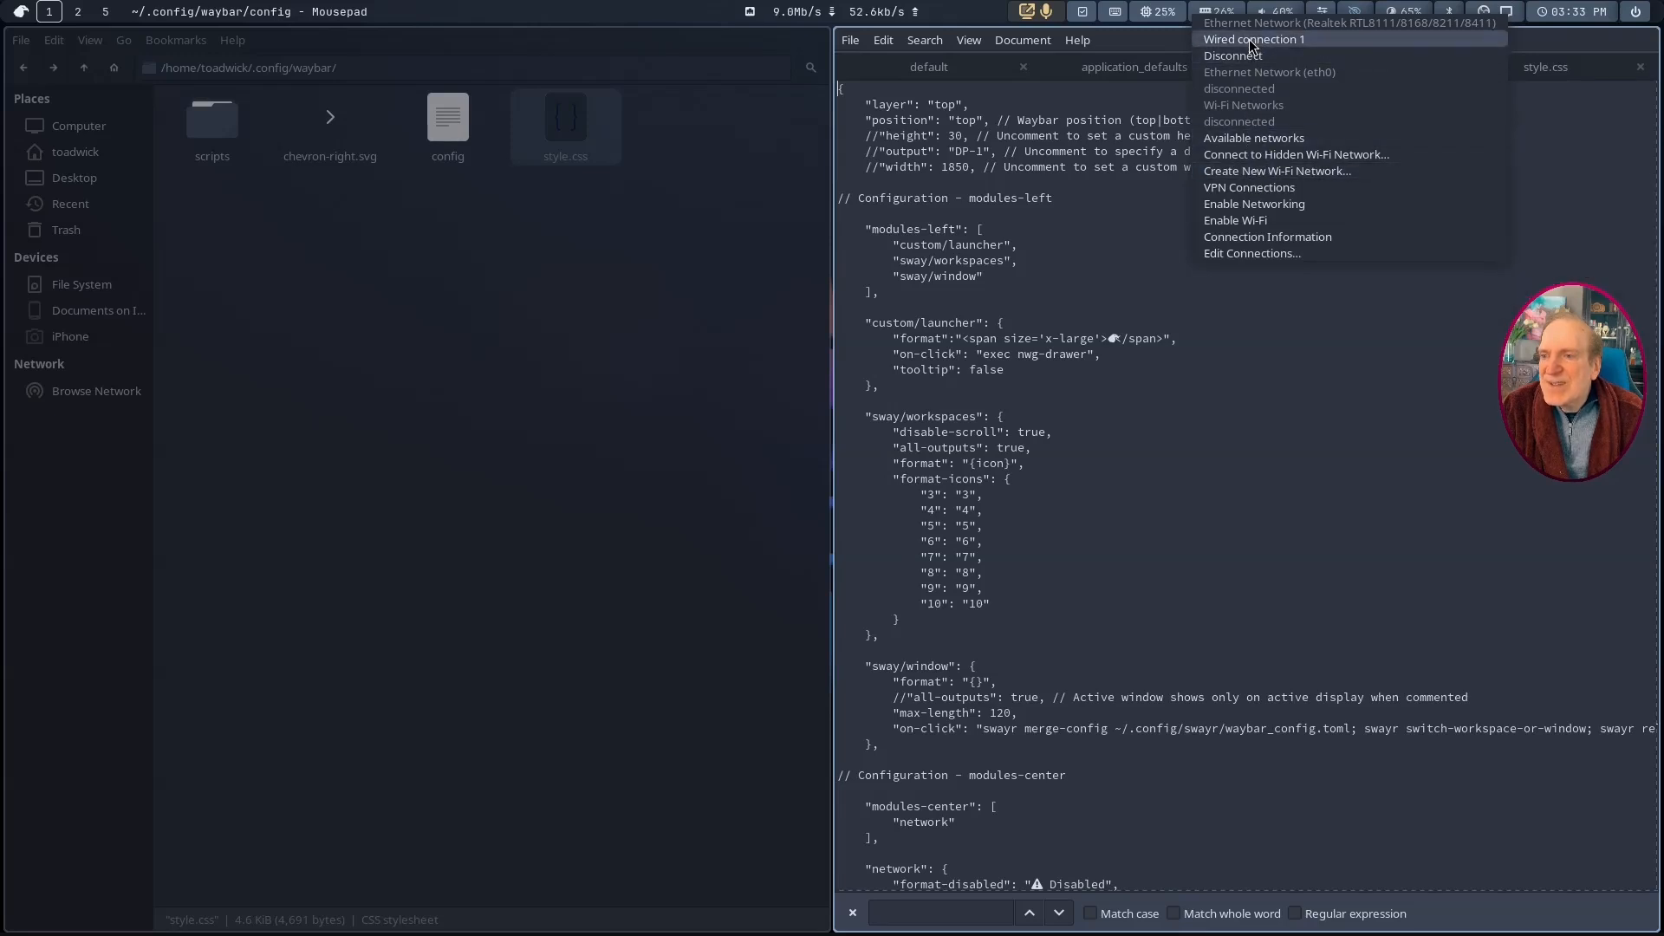
mouse_move(1243, 142)
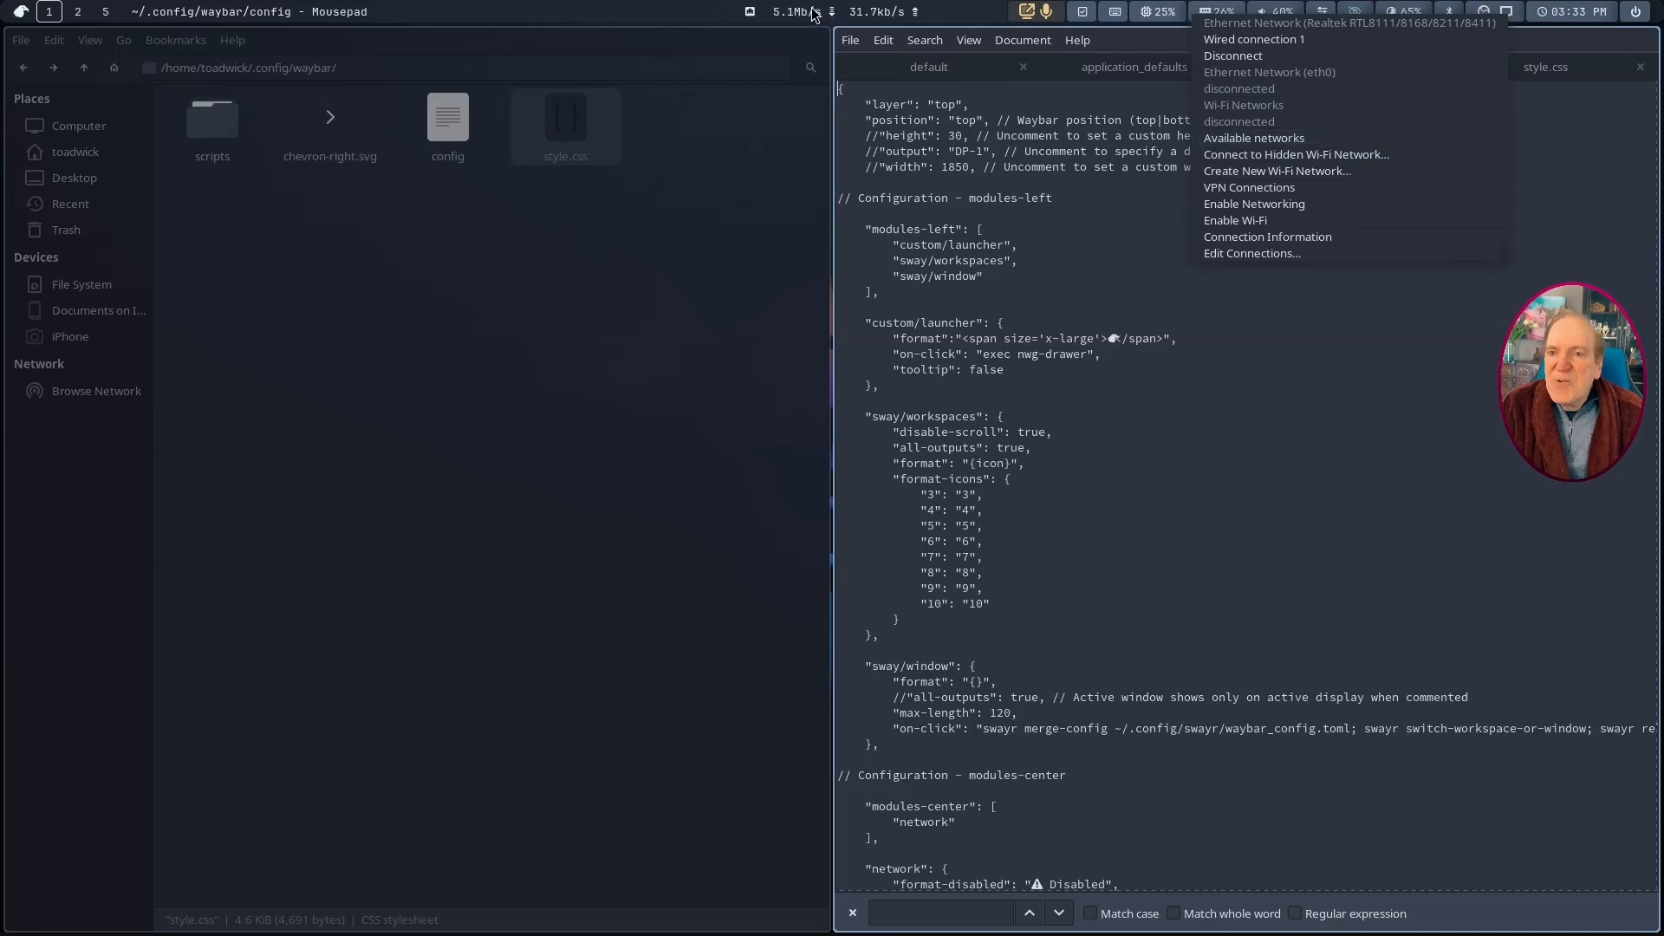
click(728, 15)
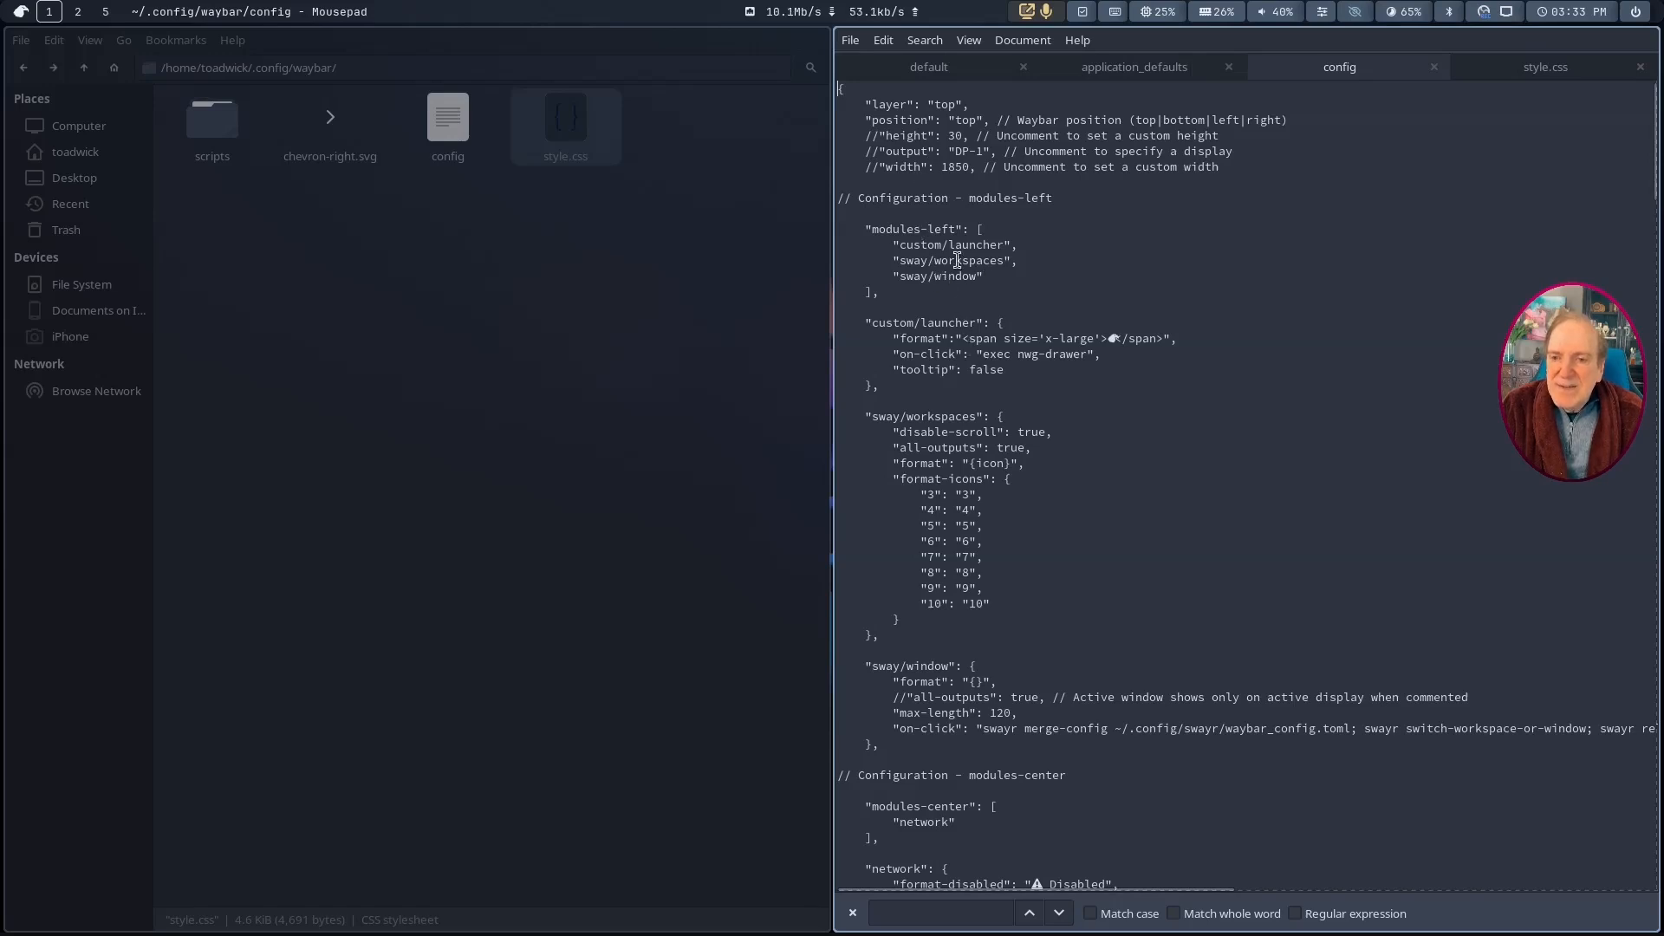
Step: Replace the network entry in modules-center with clock and save the config
drag(872, 230, 967, 230)
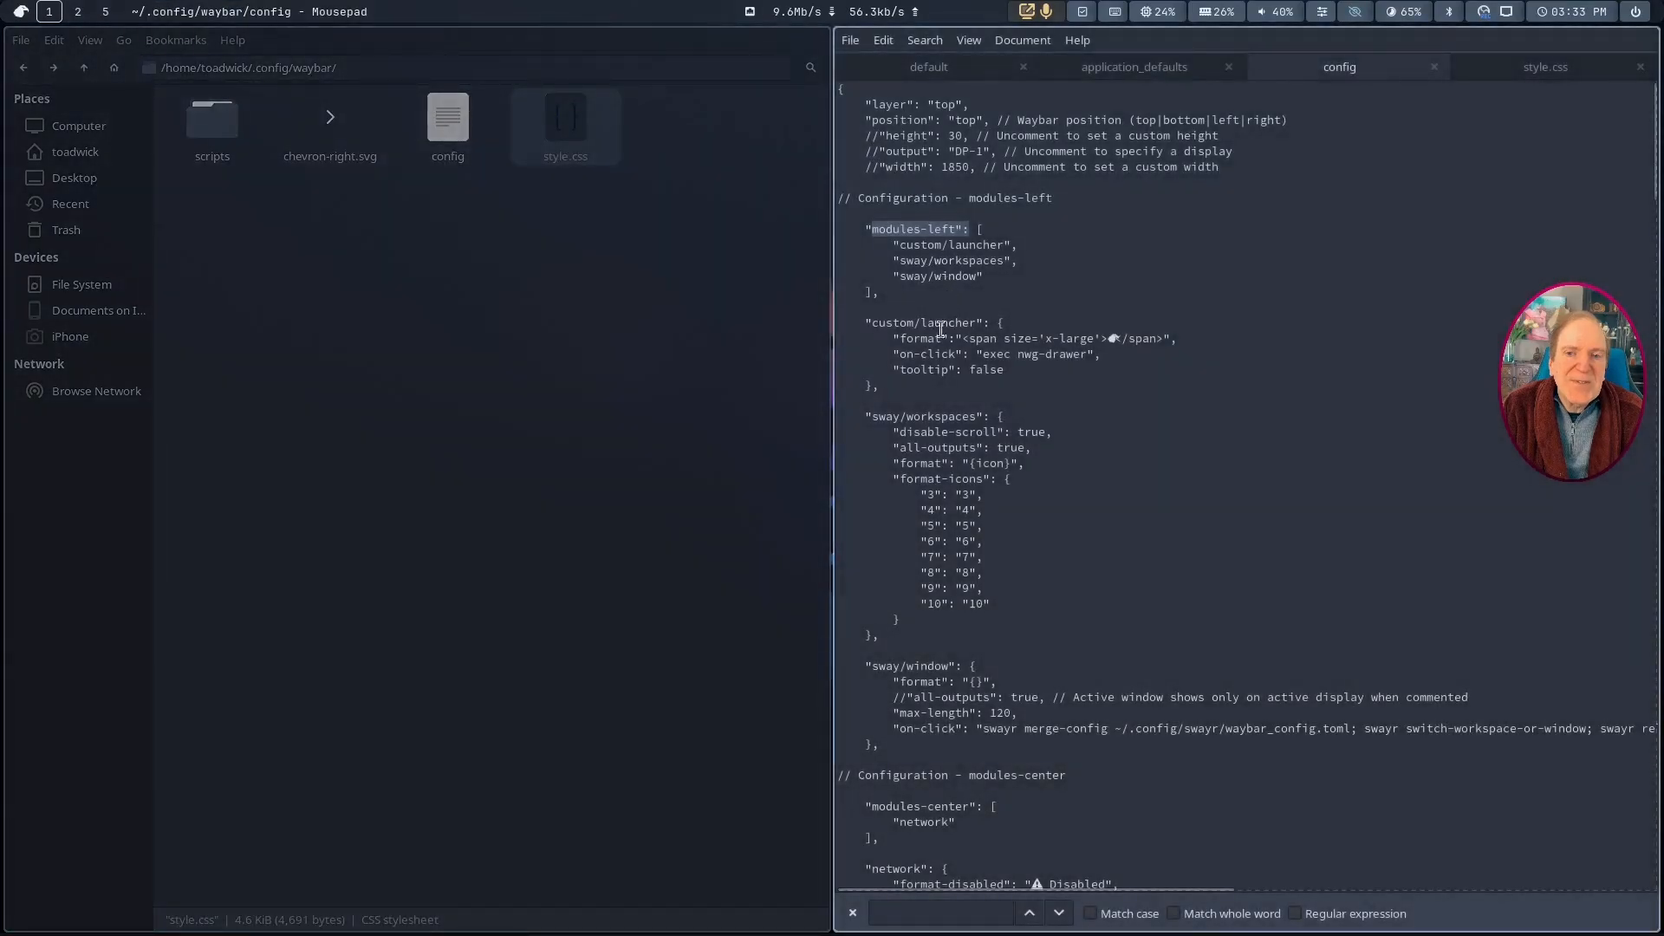
click(1114, 338)
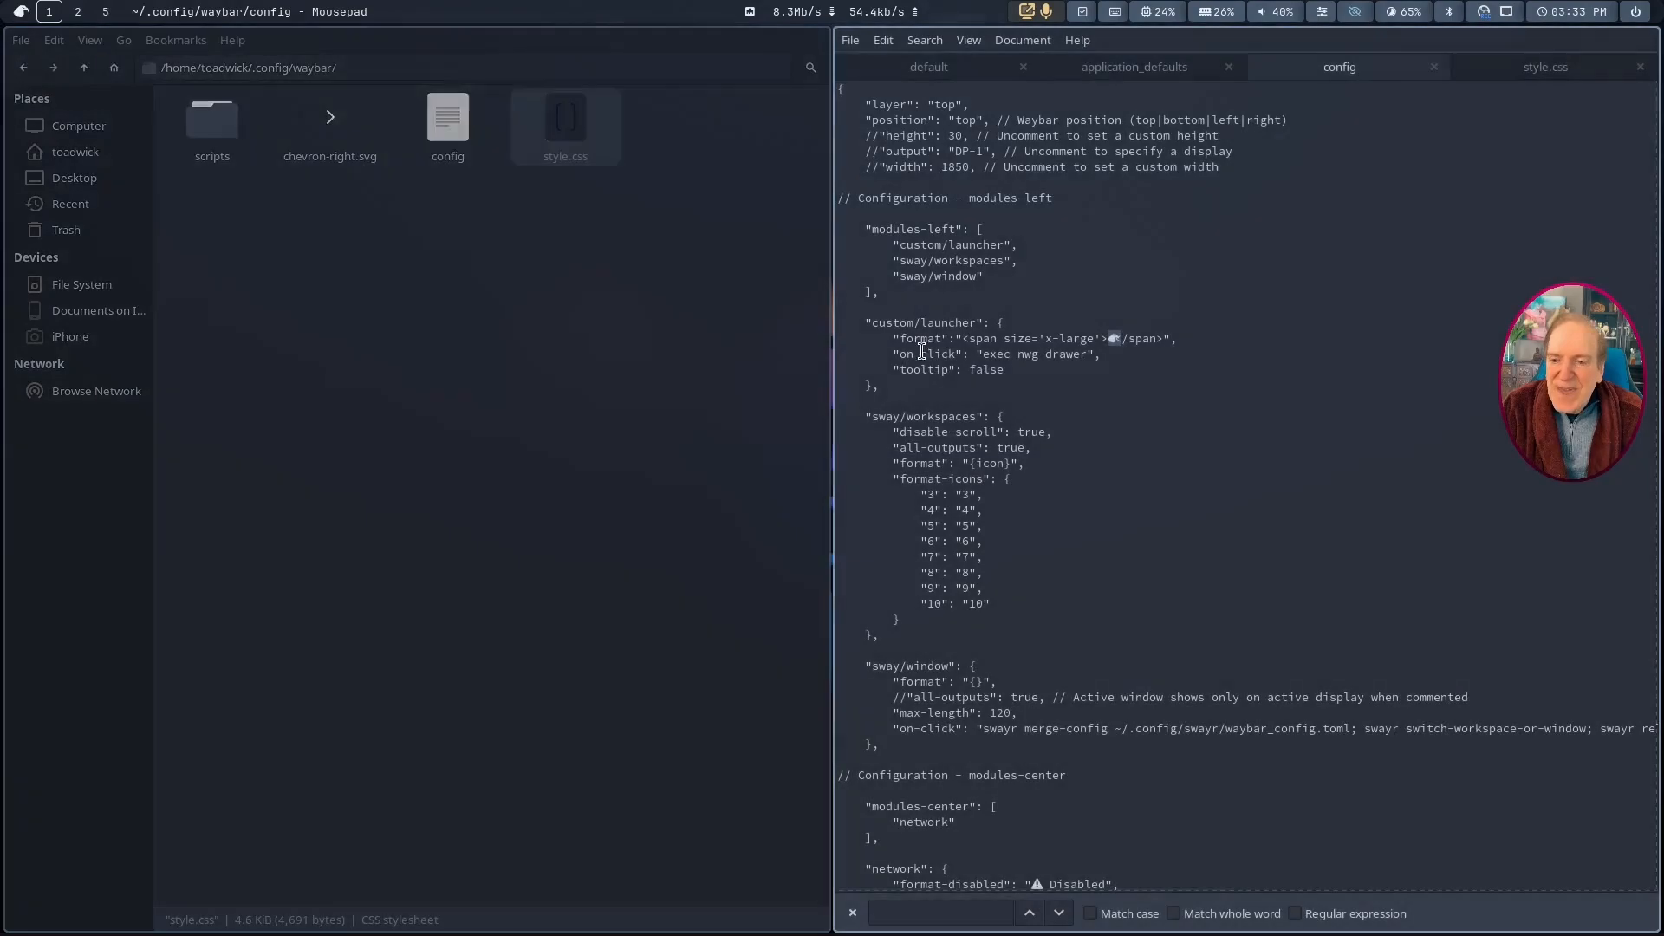
scroll(1118, 473, down, 5)
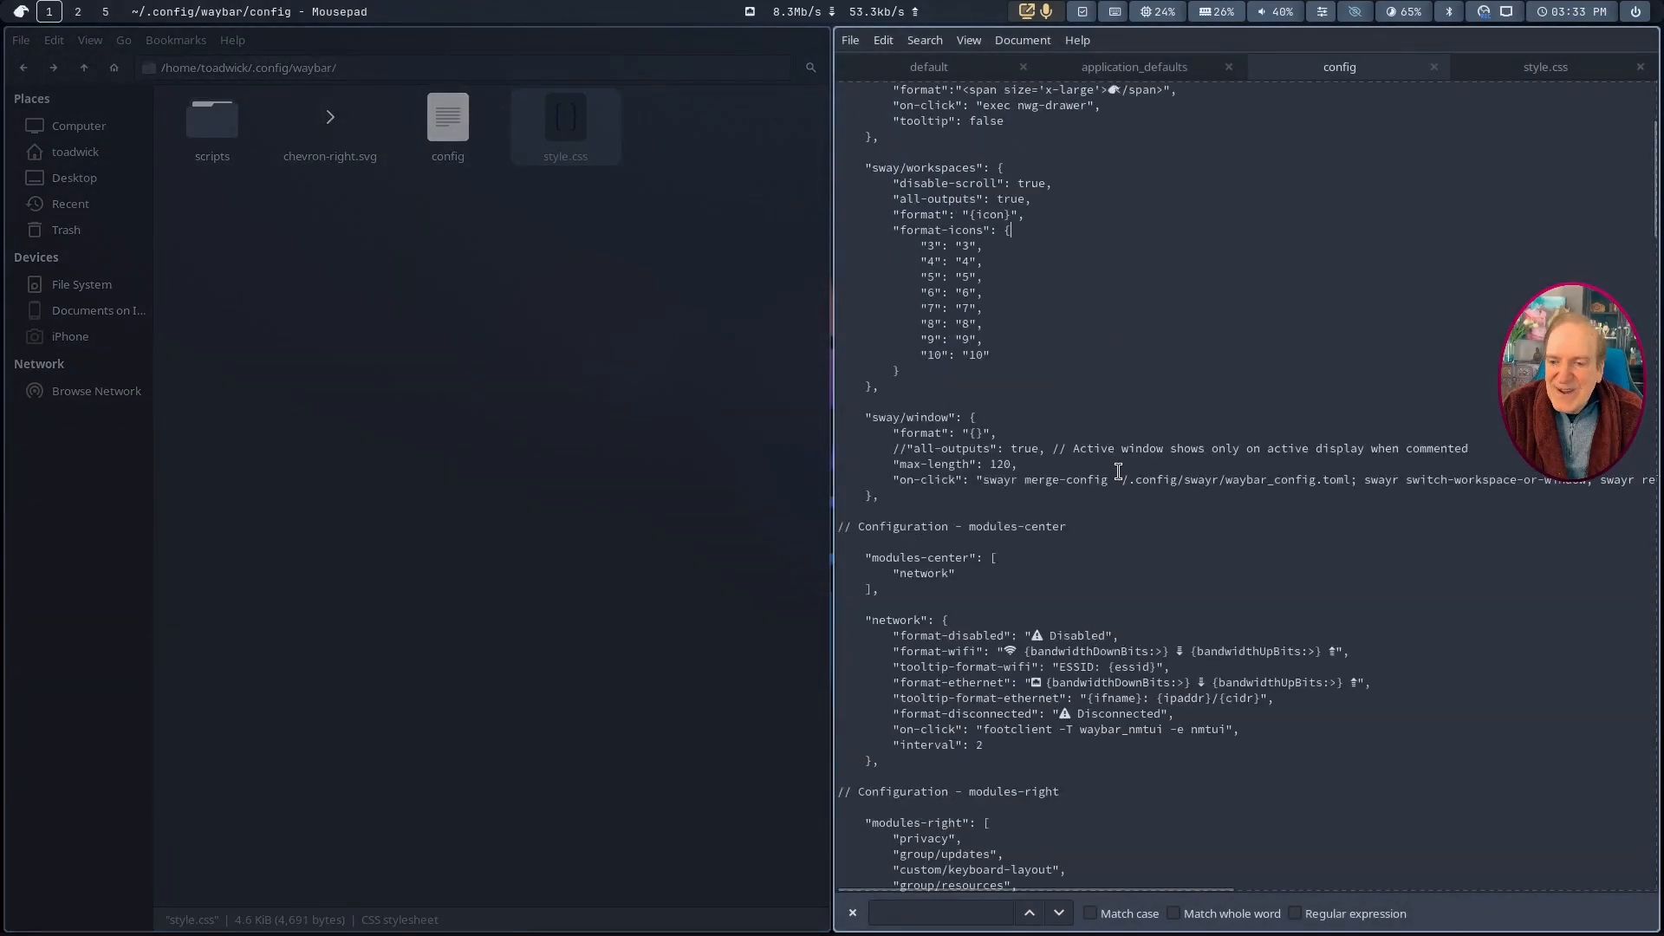
scroll(1034, 442, down, 3)
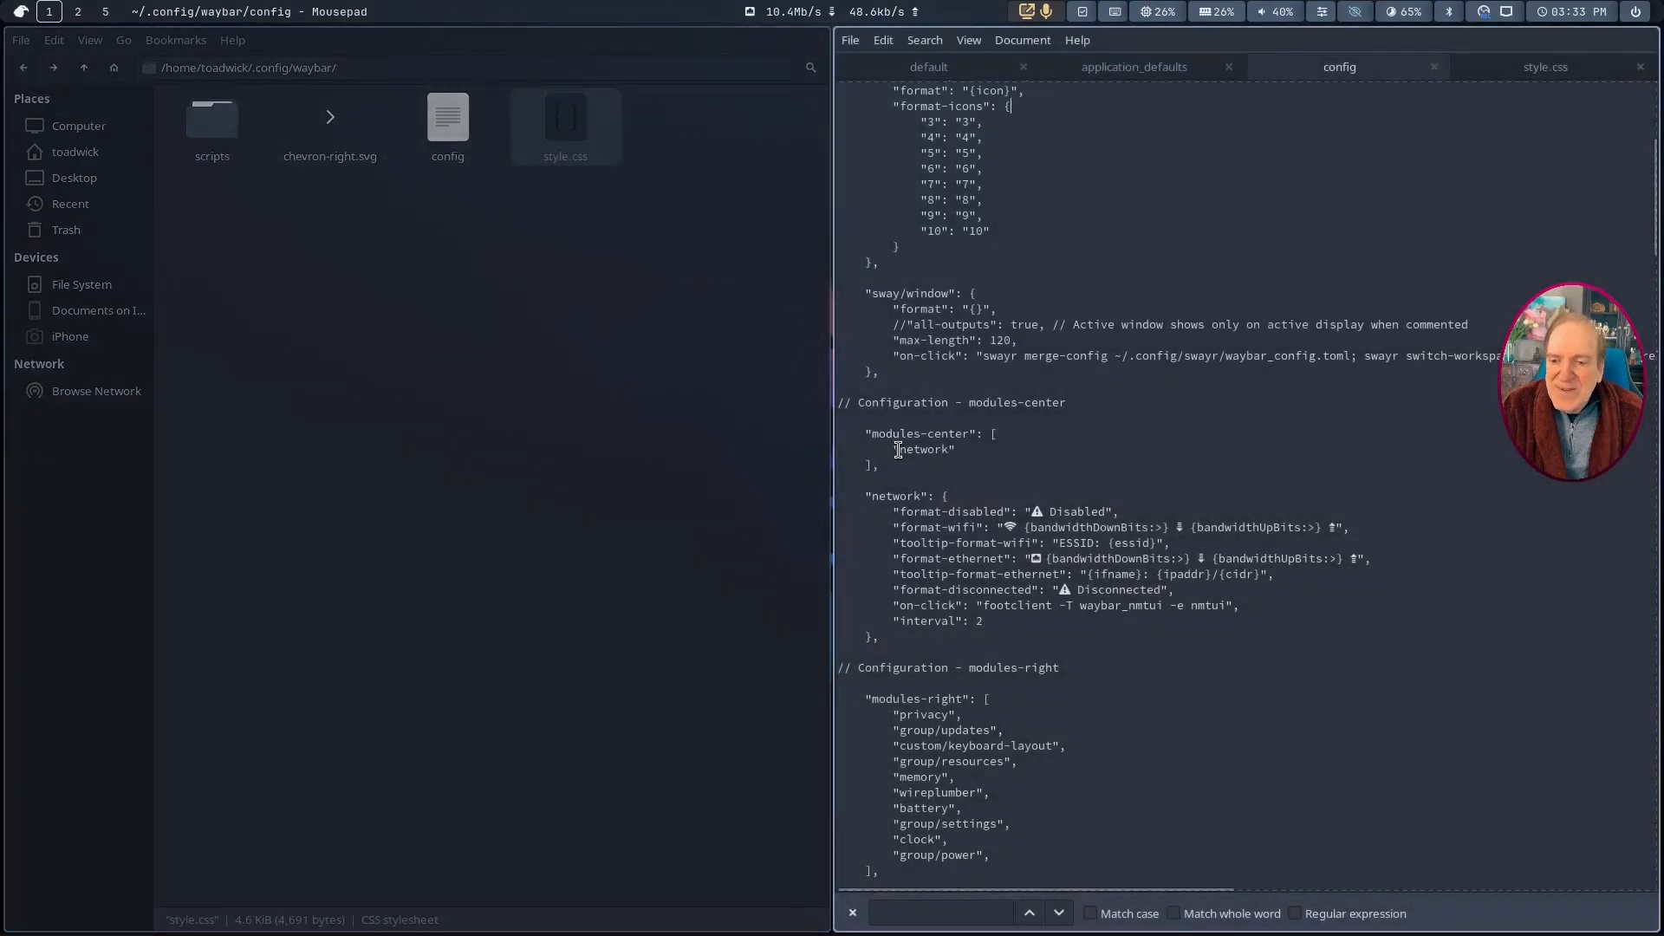
drag(898, 449, 942, 446)
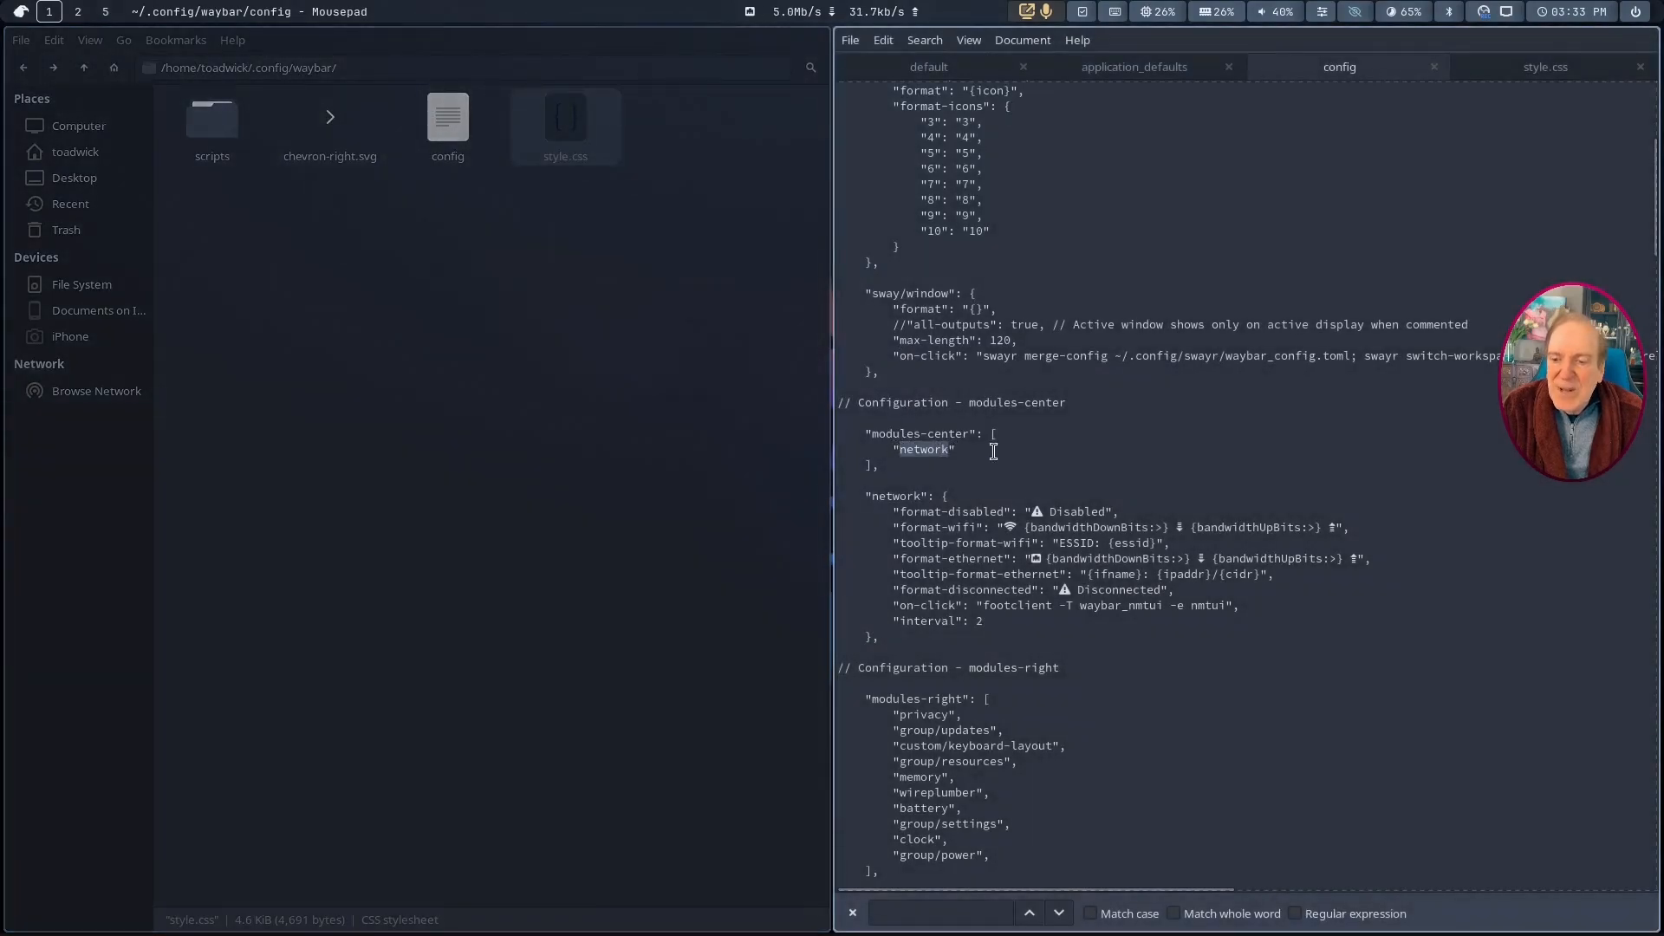
text(clock)
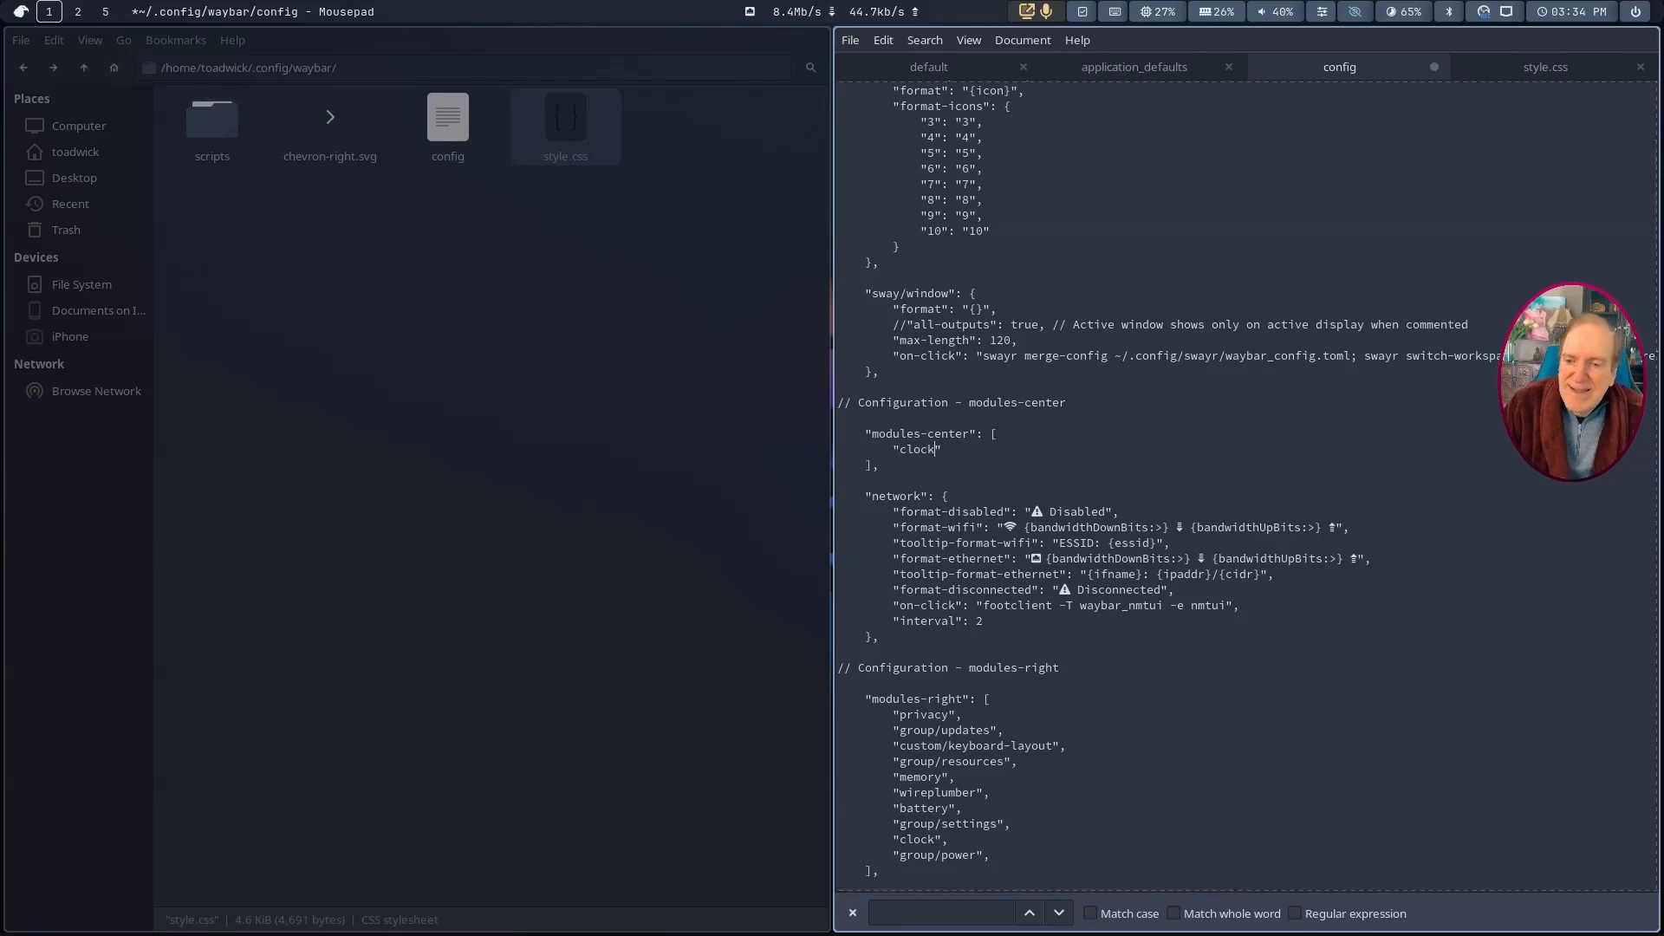
key(ctrl+s)
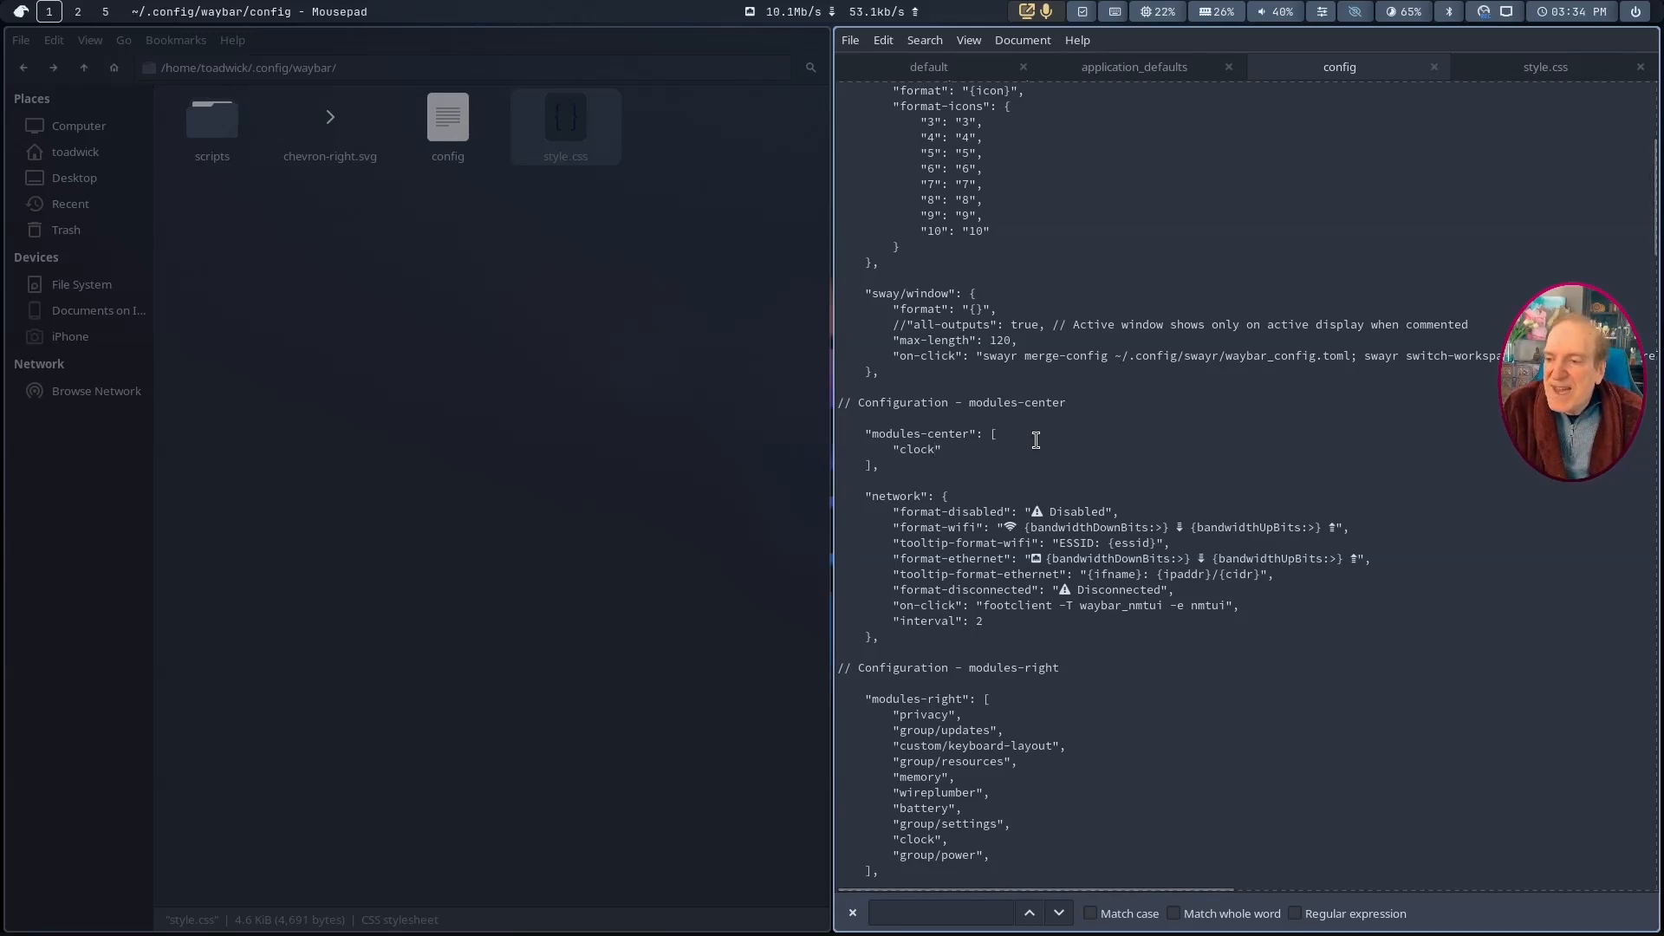
Step: Enlarge the editor text and delete the "clock" entry from the modules-right list
key(ctrl+plus)
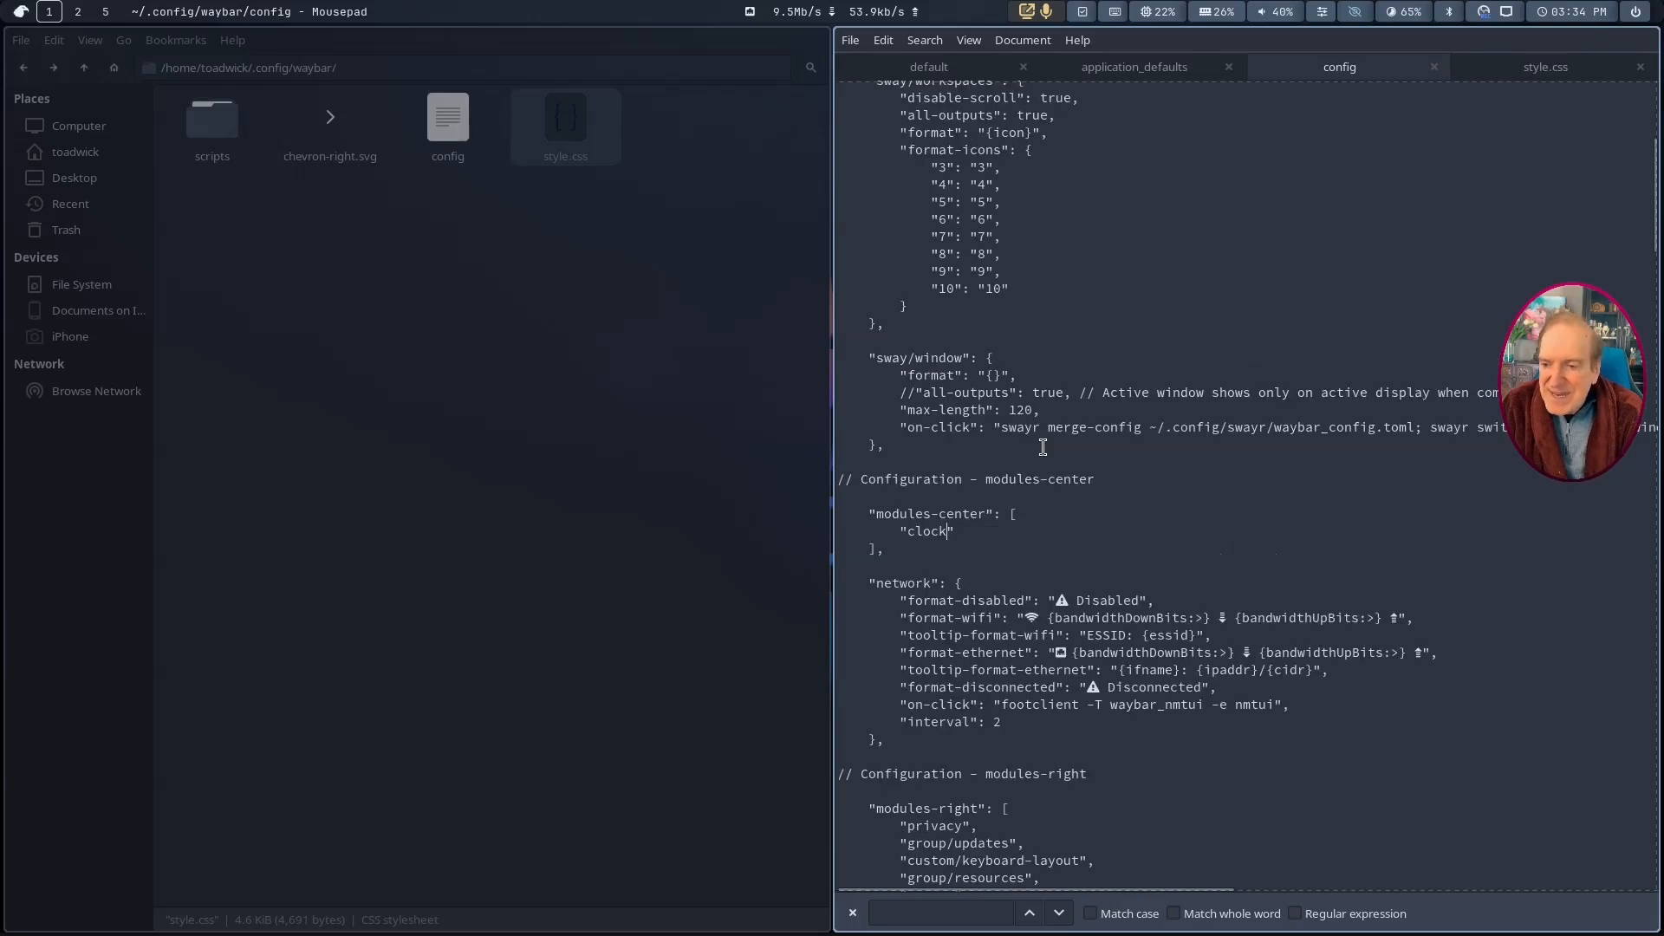
key(ctrl+plus)
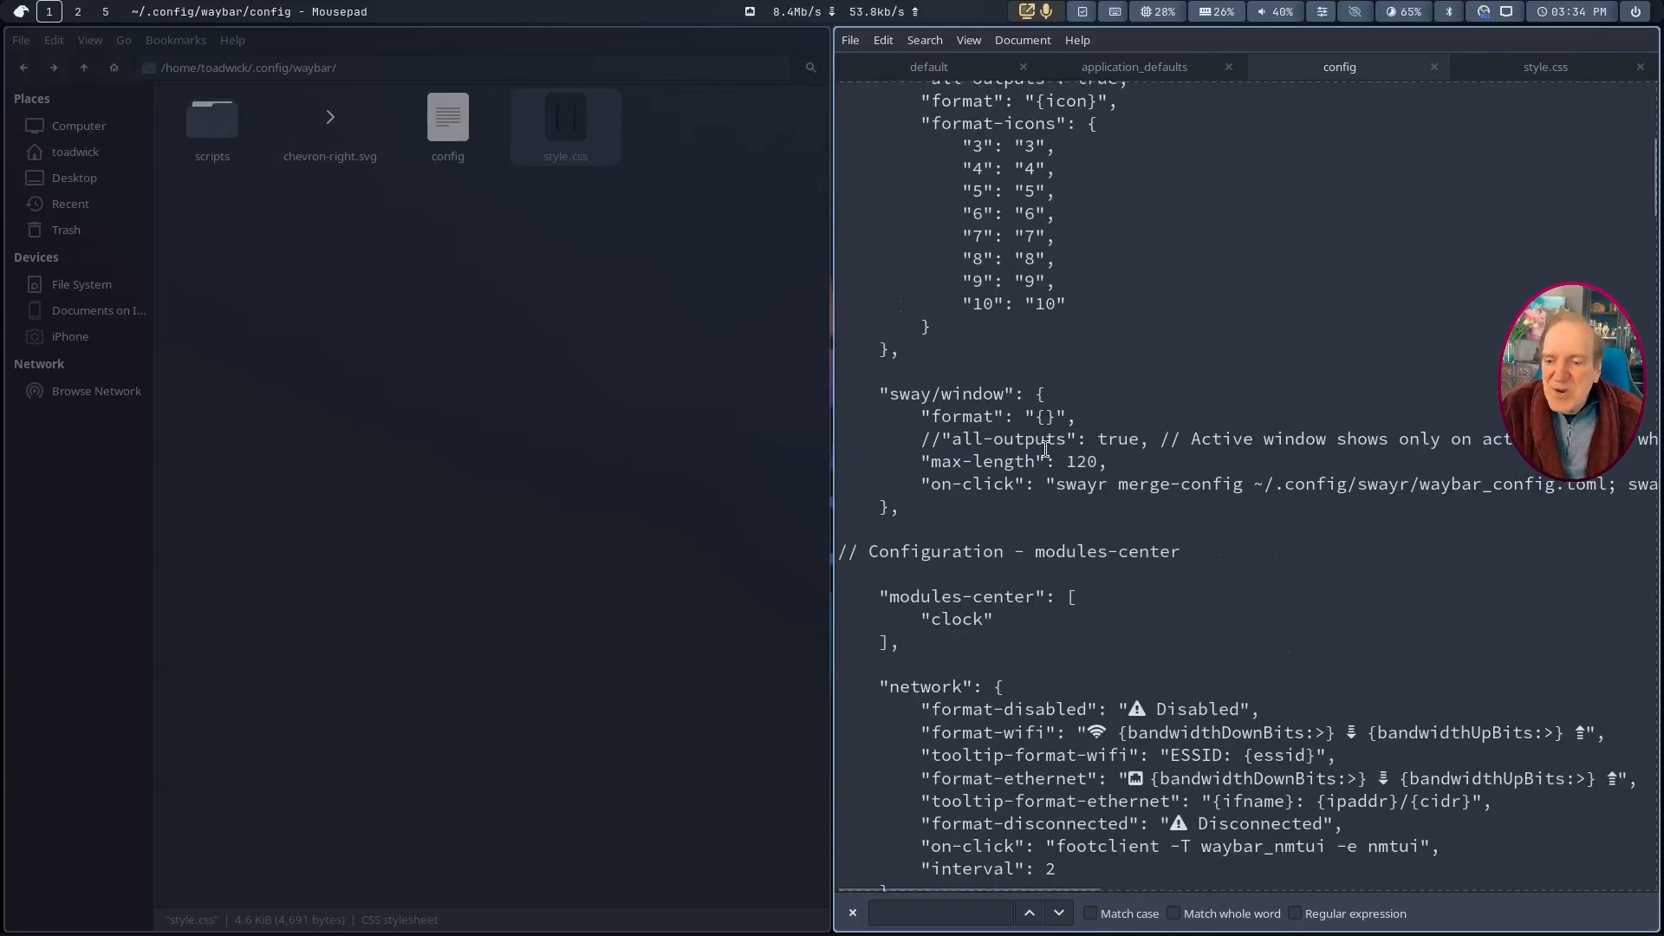
scroll(1046, 448, down, 4)
scroll(983, 371, down, 2)
drag(880, 315, 1011, 535)
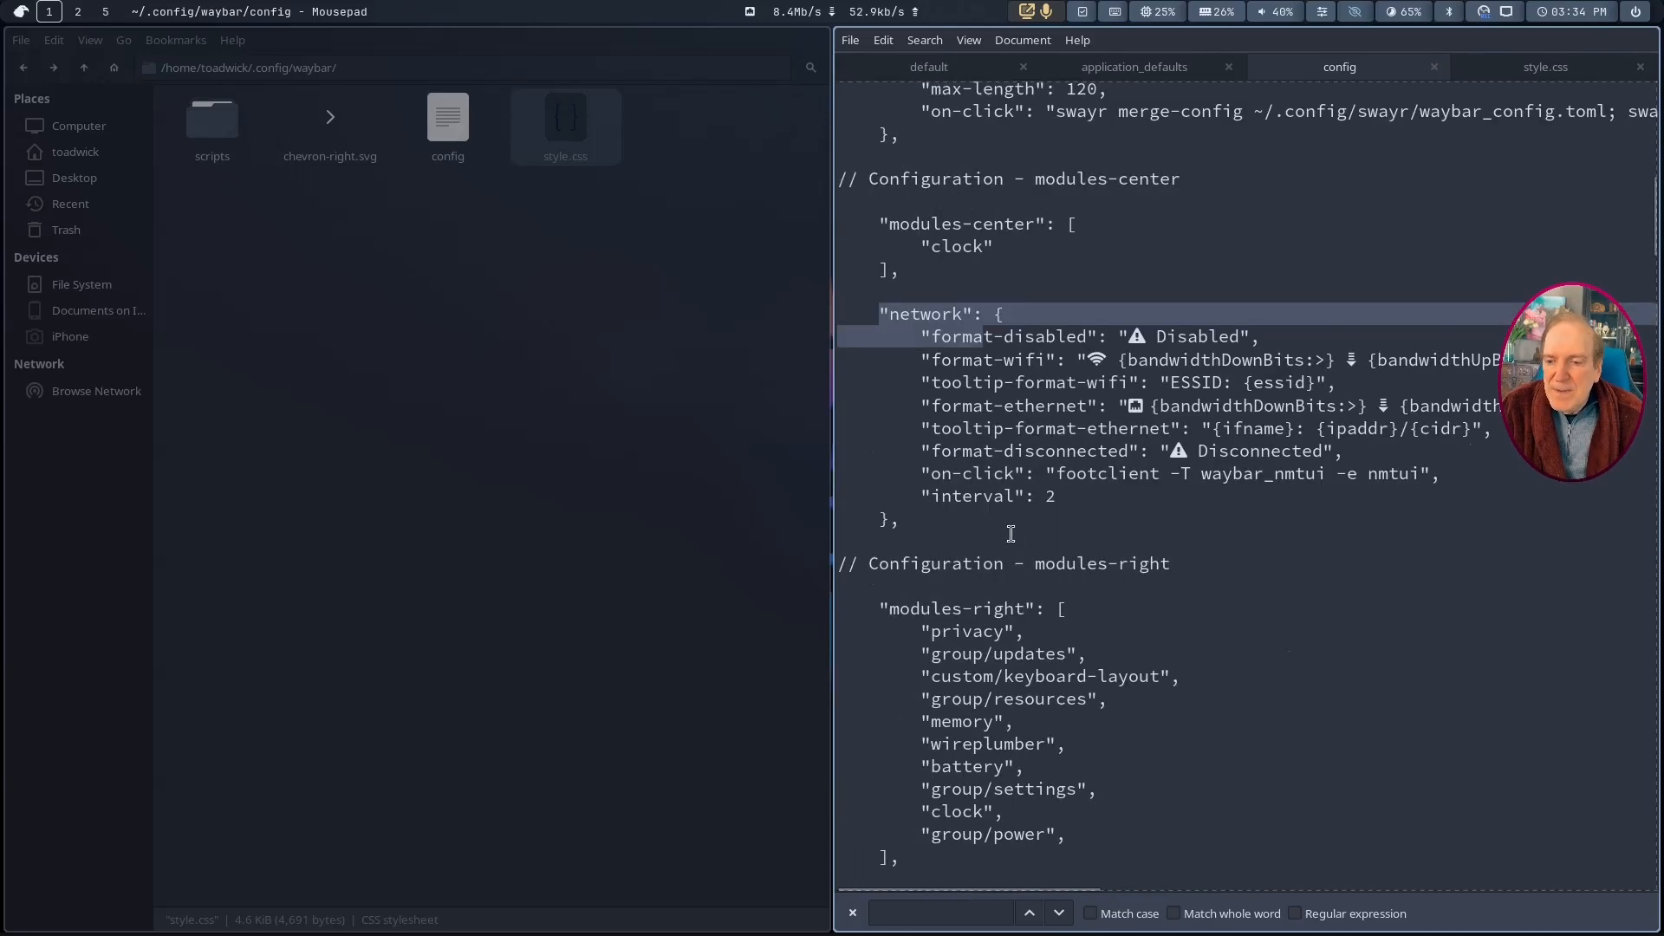
scroll(1030, 513, down, 4)
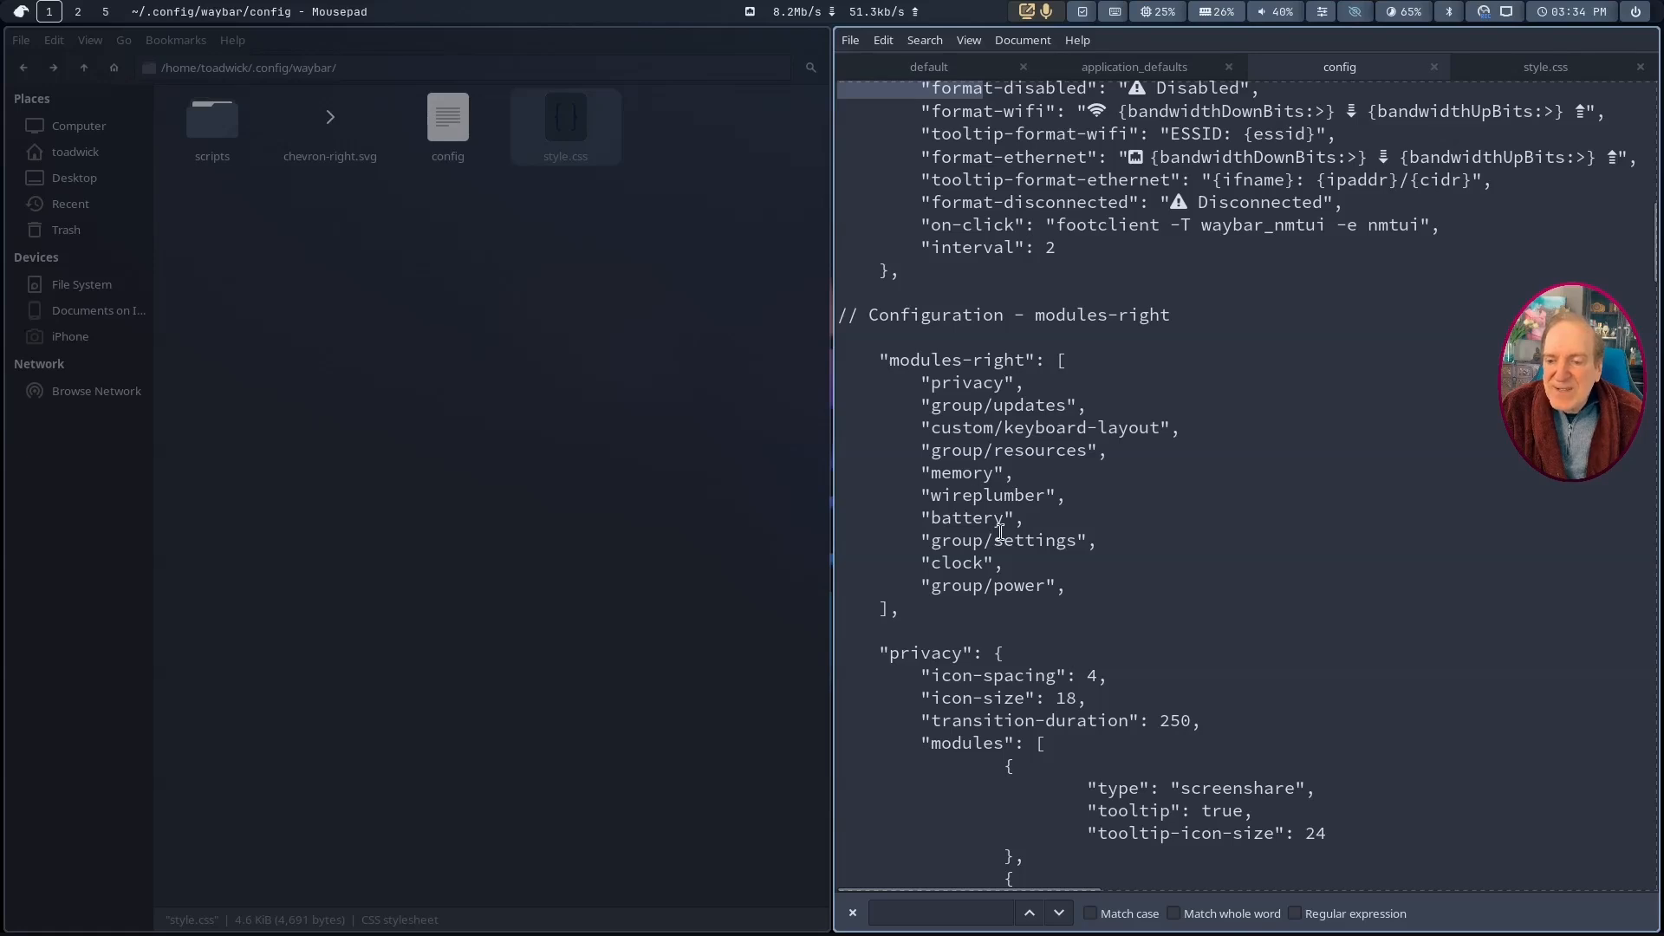
click(1033, 521)
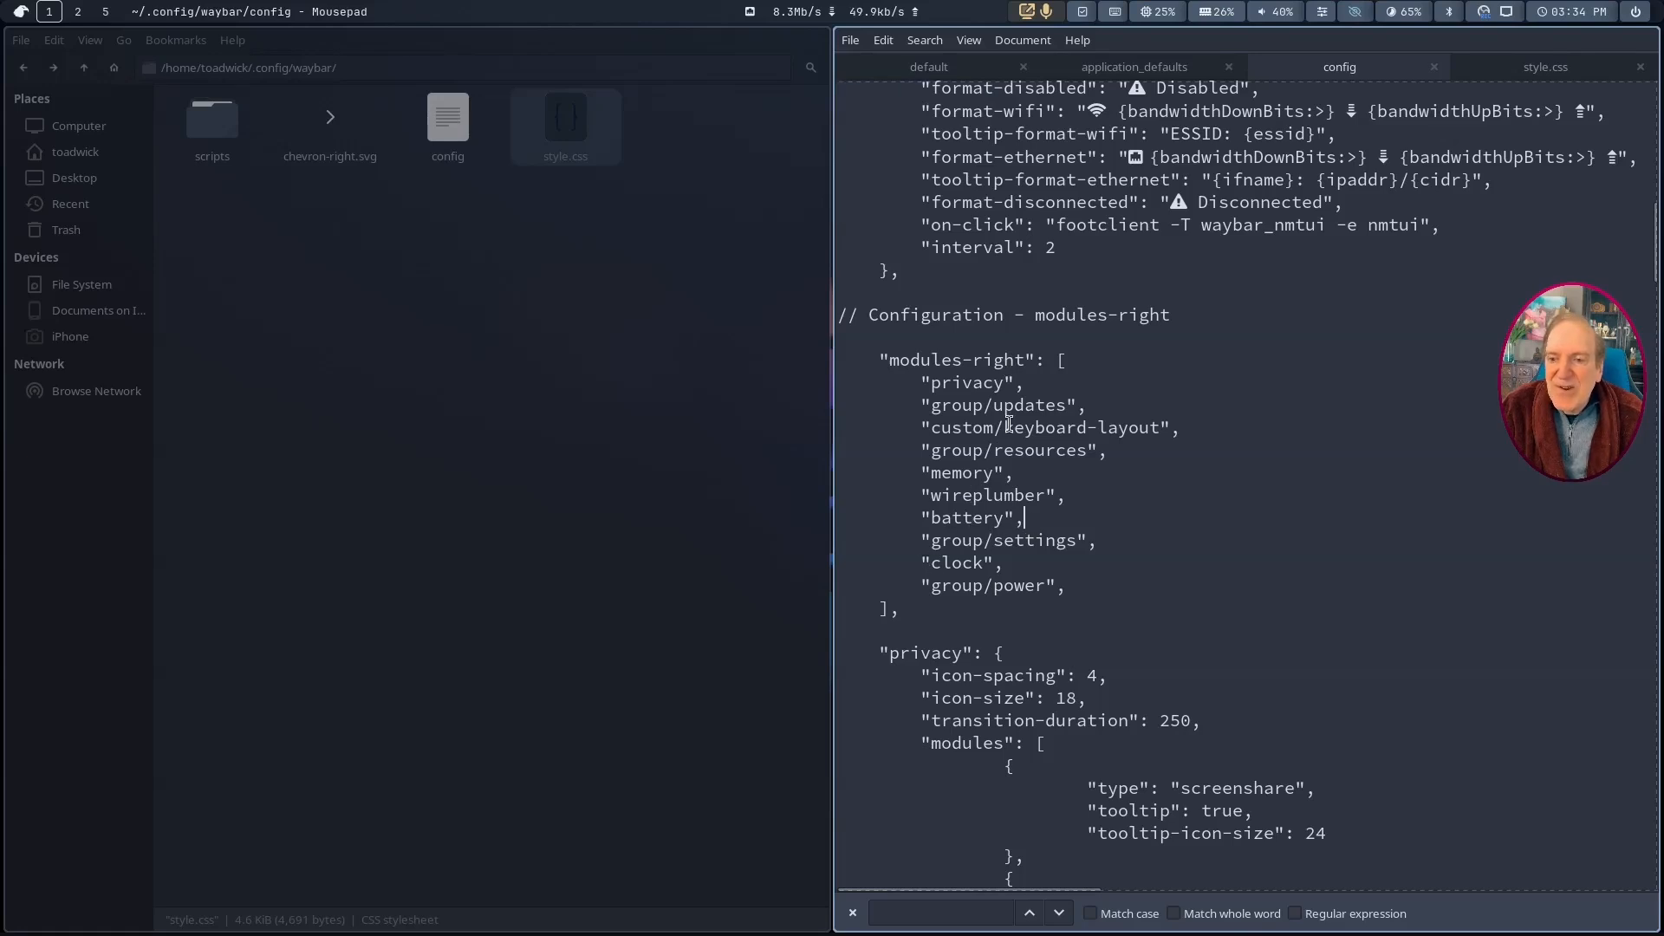
scroll(1008, 424, up, 2)
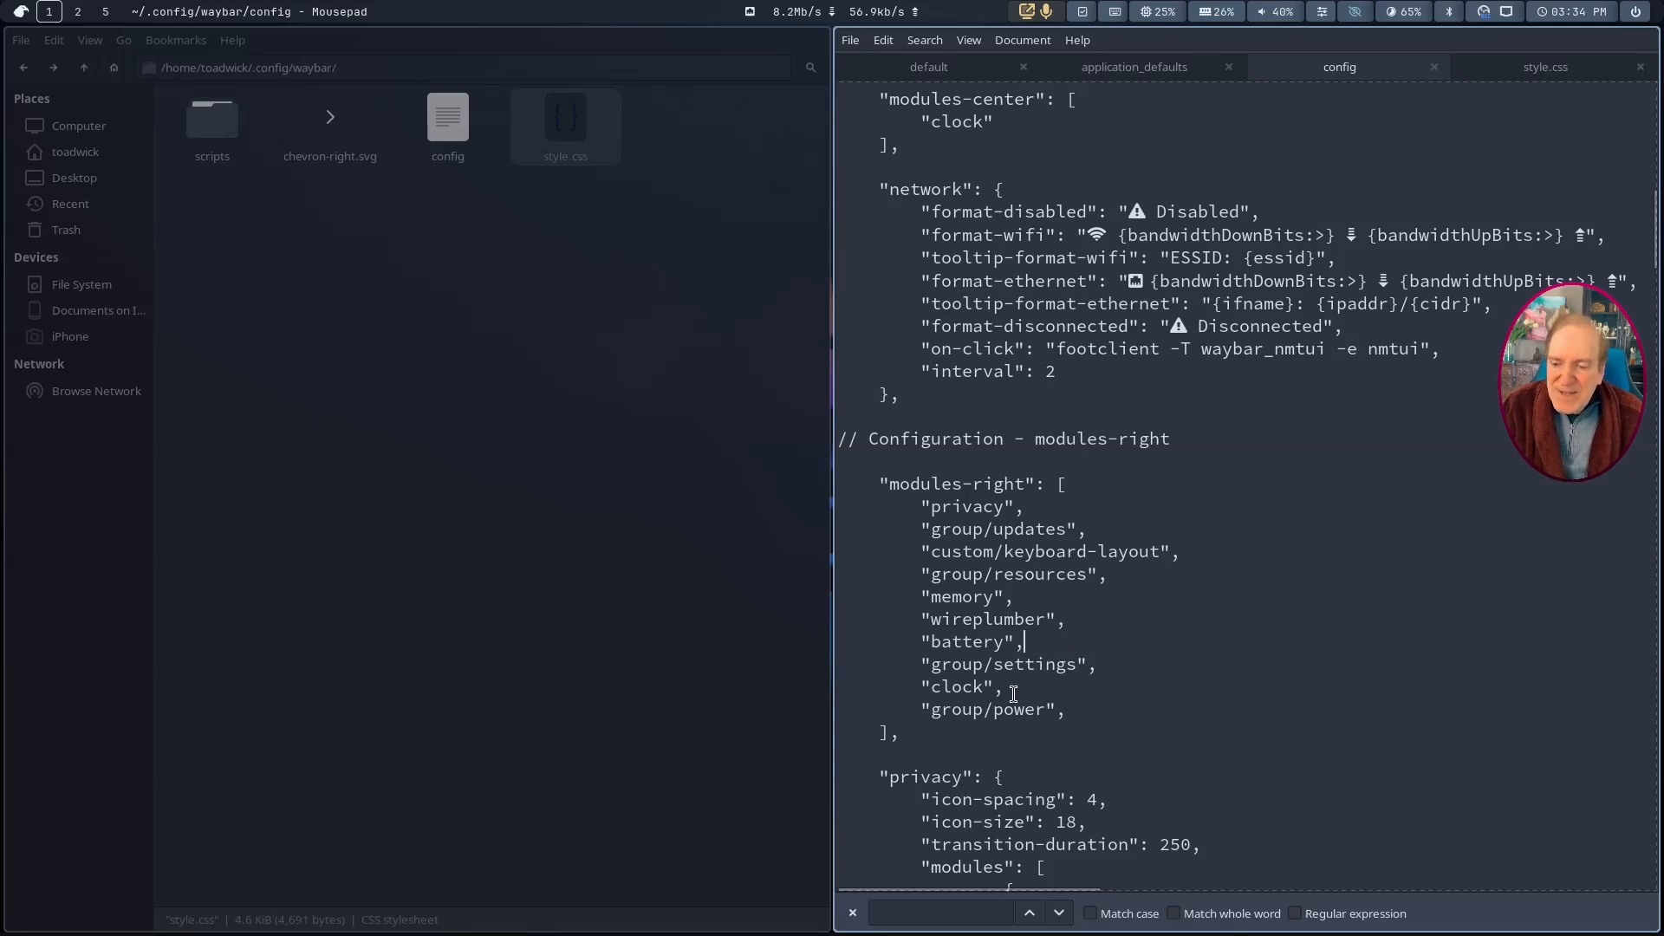
drag(1011, 687, 824, 686)
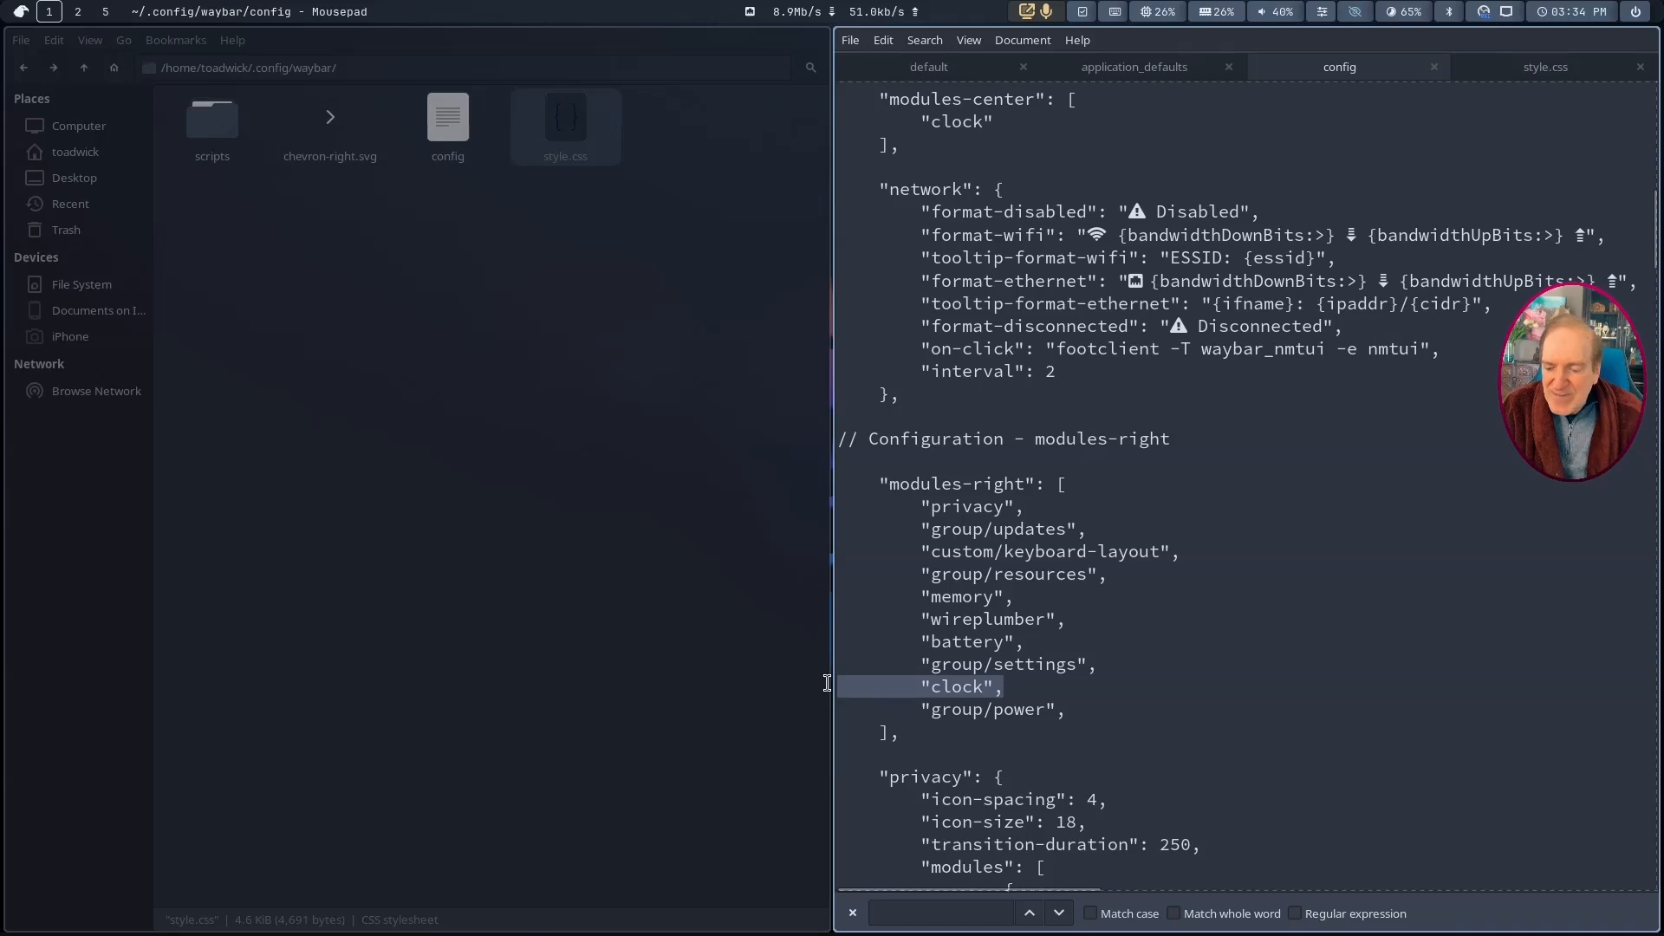
key(Delete)
key(Delete)
scroll(1034, 530, up, 2)
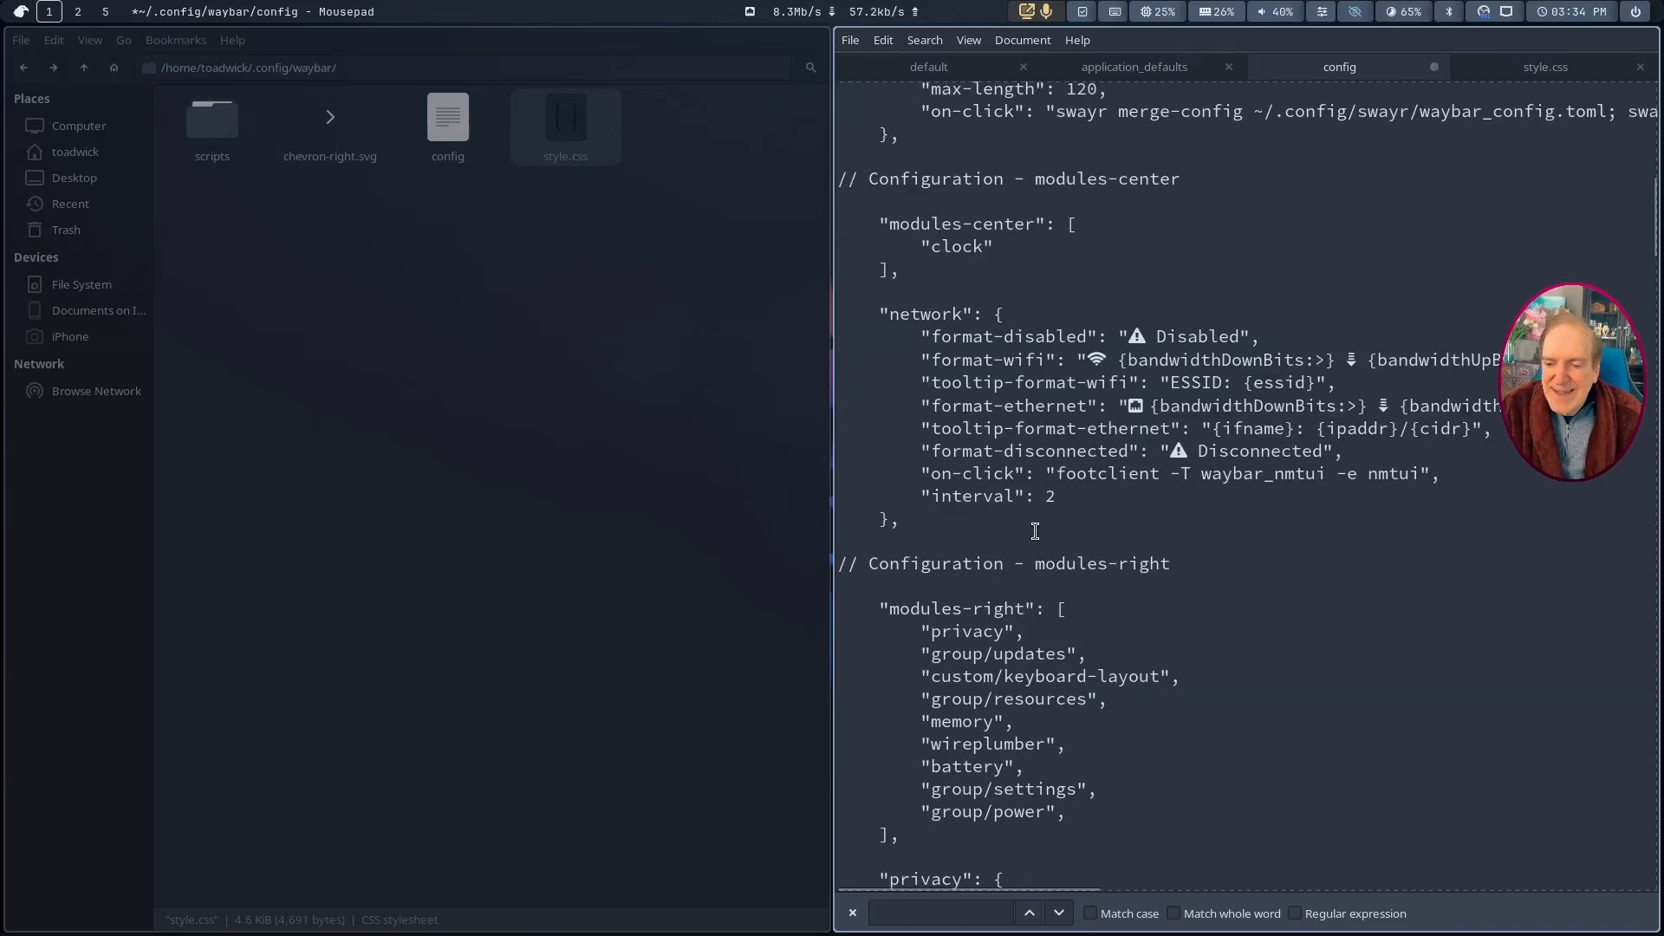
Step: Save the config, then scroll down to the "clock" module block and select its name
key(ctrl+s)
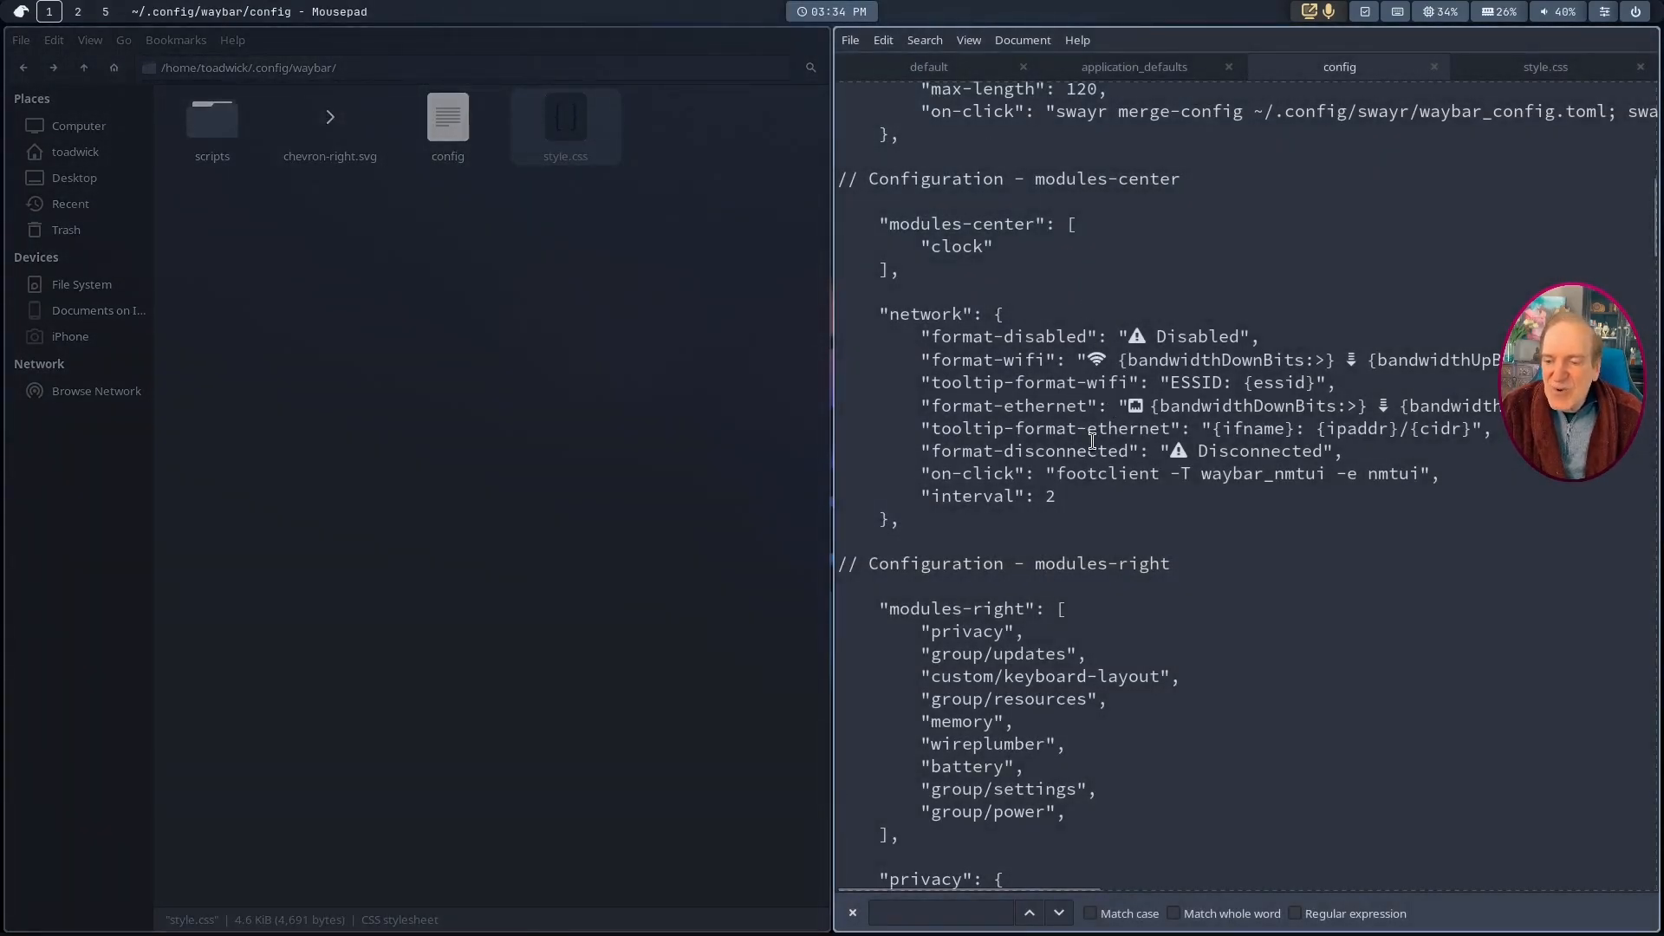
scroll(1092, 440, down, 15)
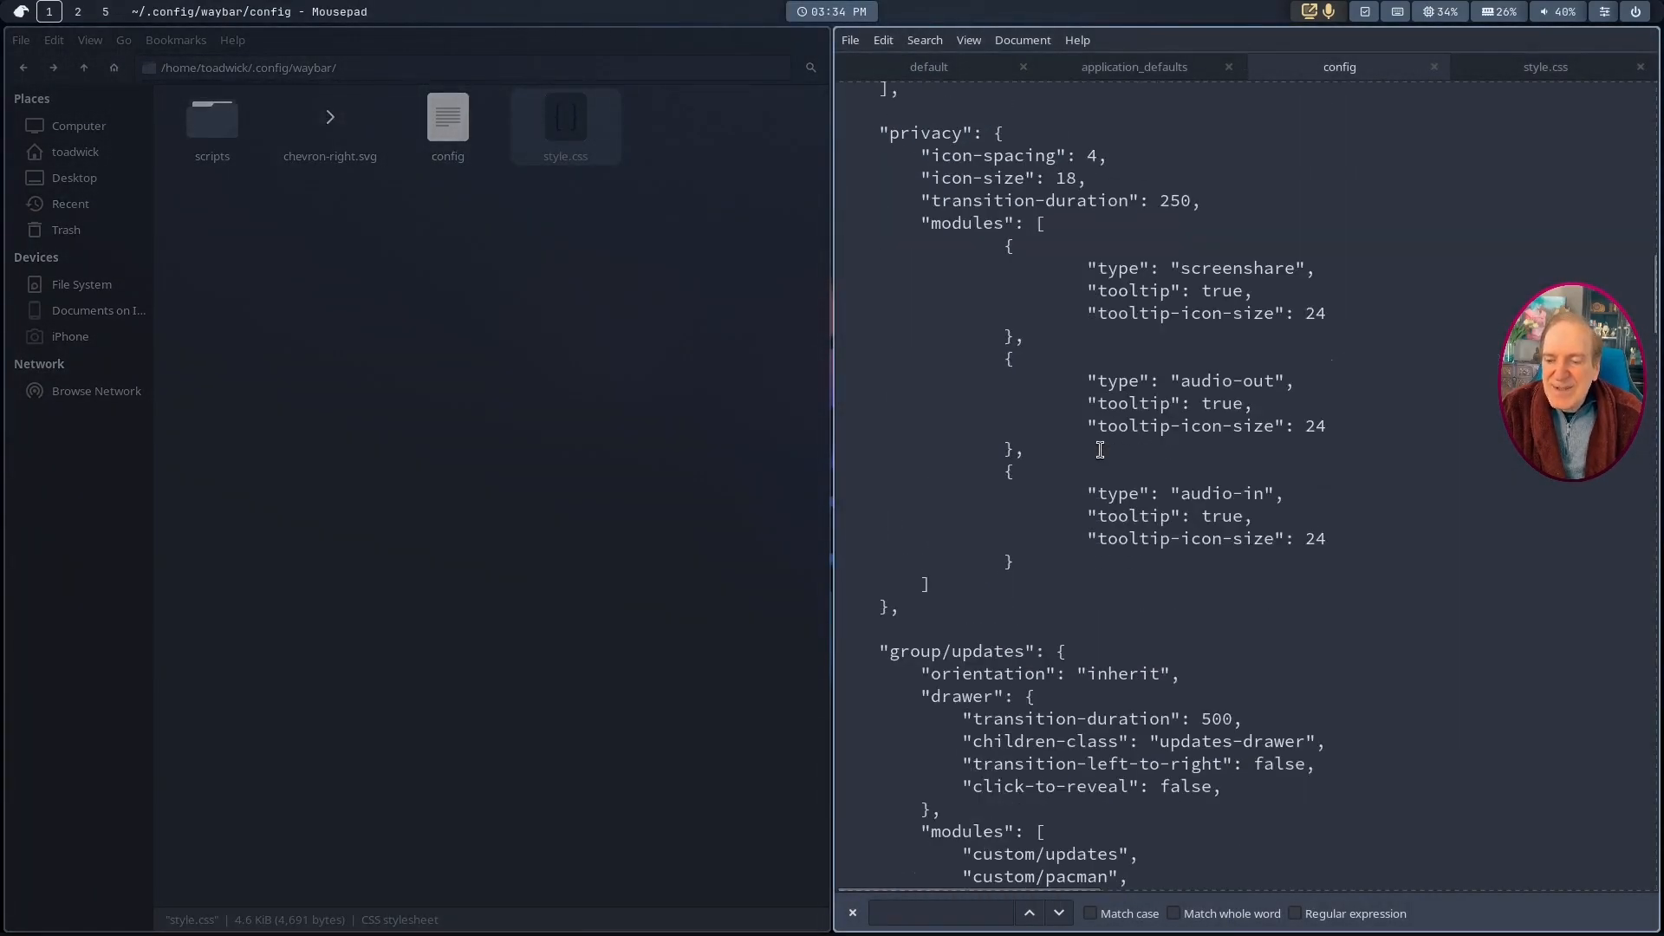
scroll(1100, 450, down, 9)
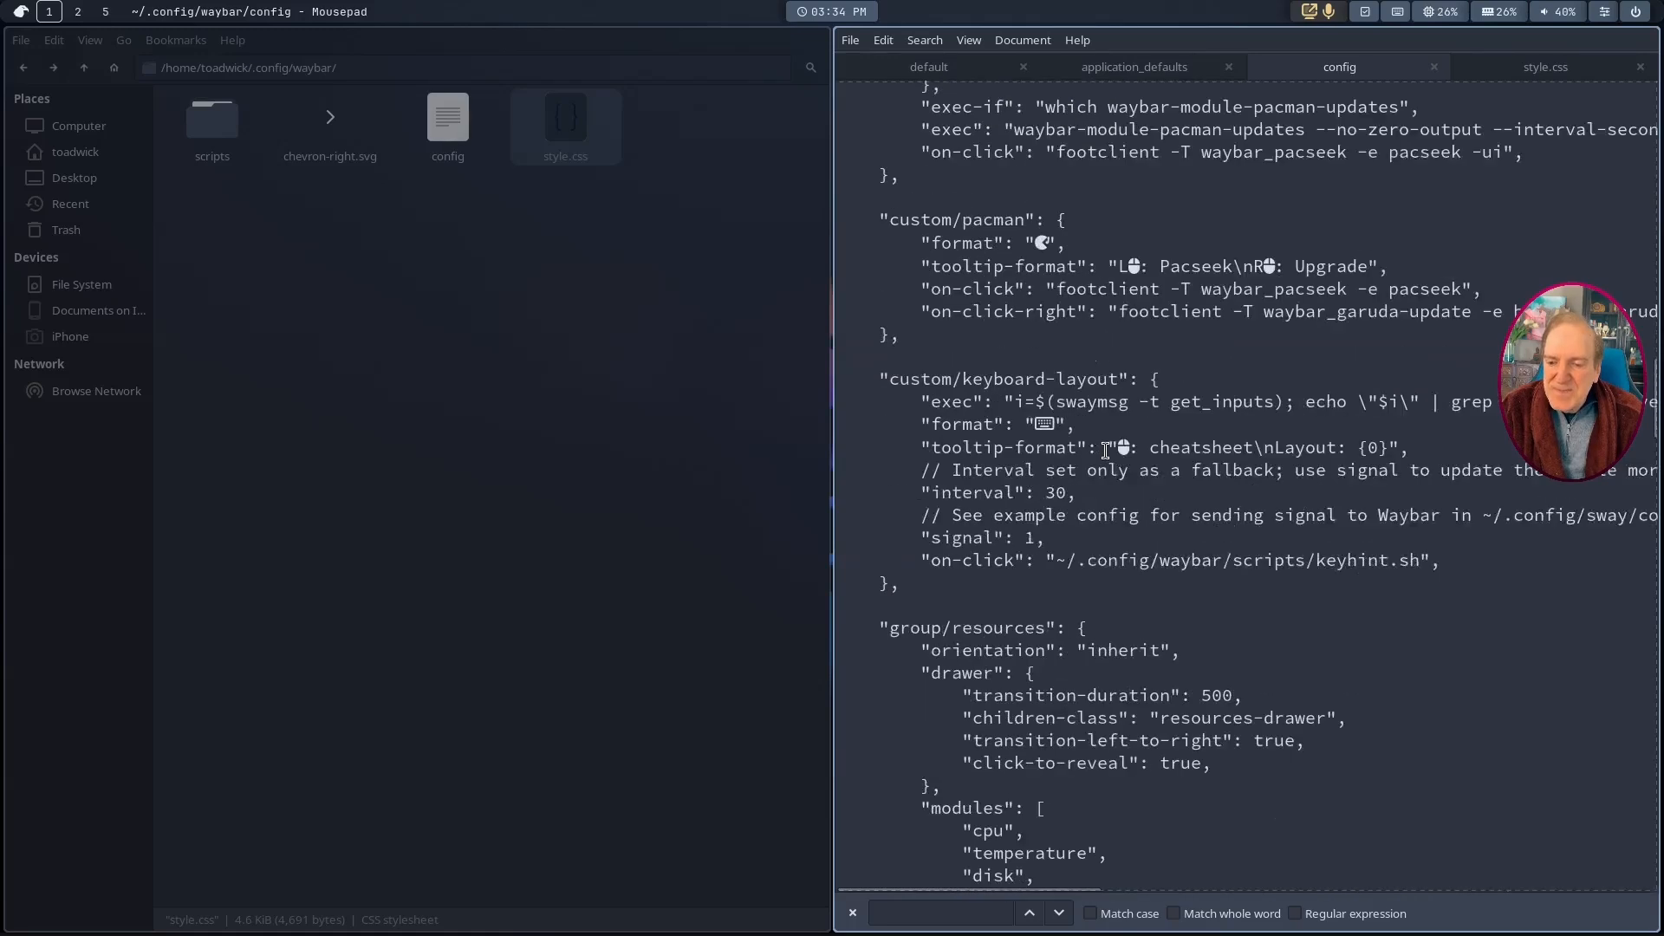
scroll(1104, 445, down, 6)
scroll(987, 182, up, 6)
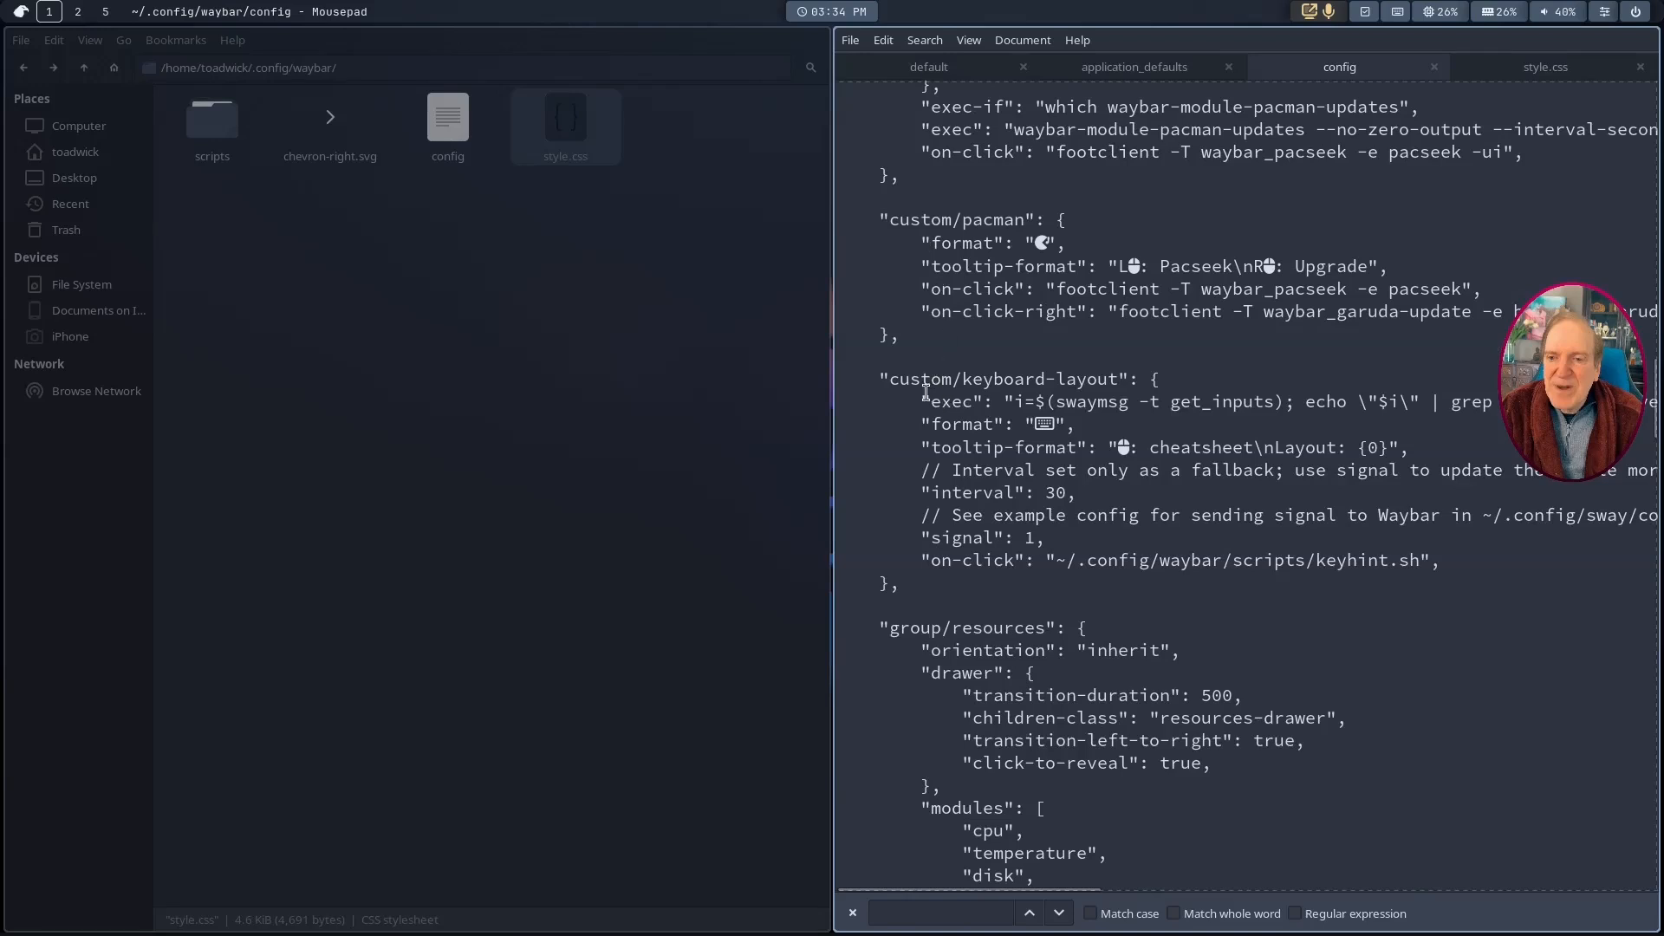
scroll(962, 589, down, 7)
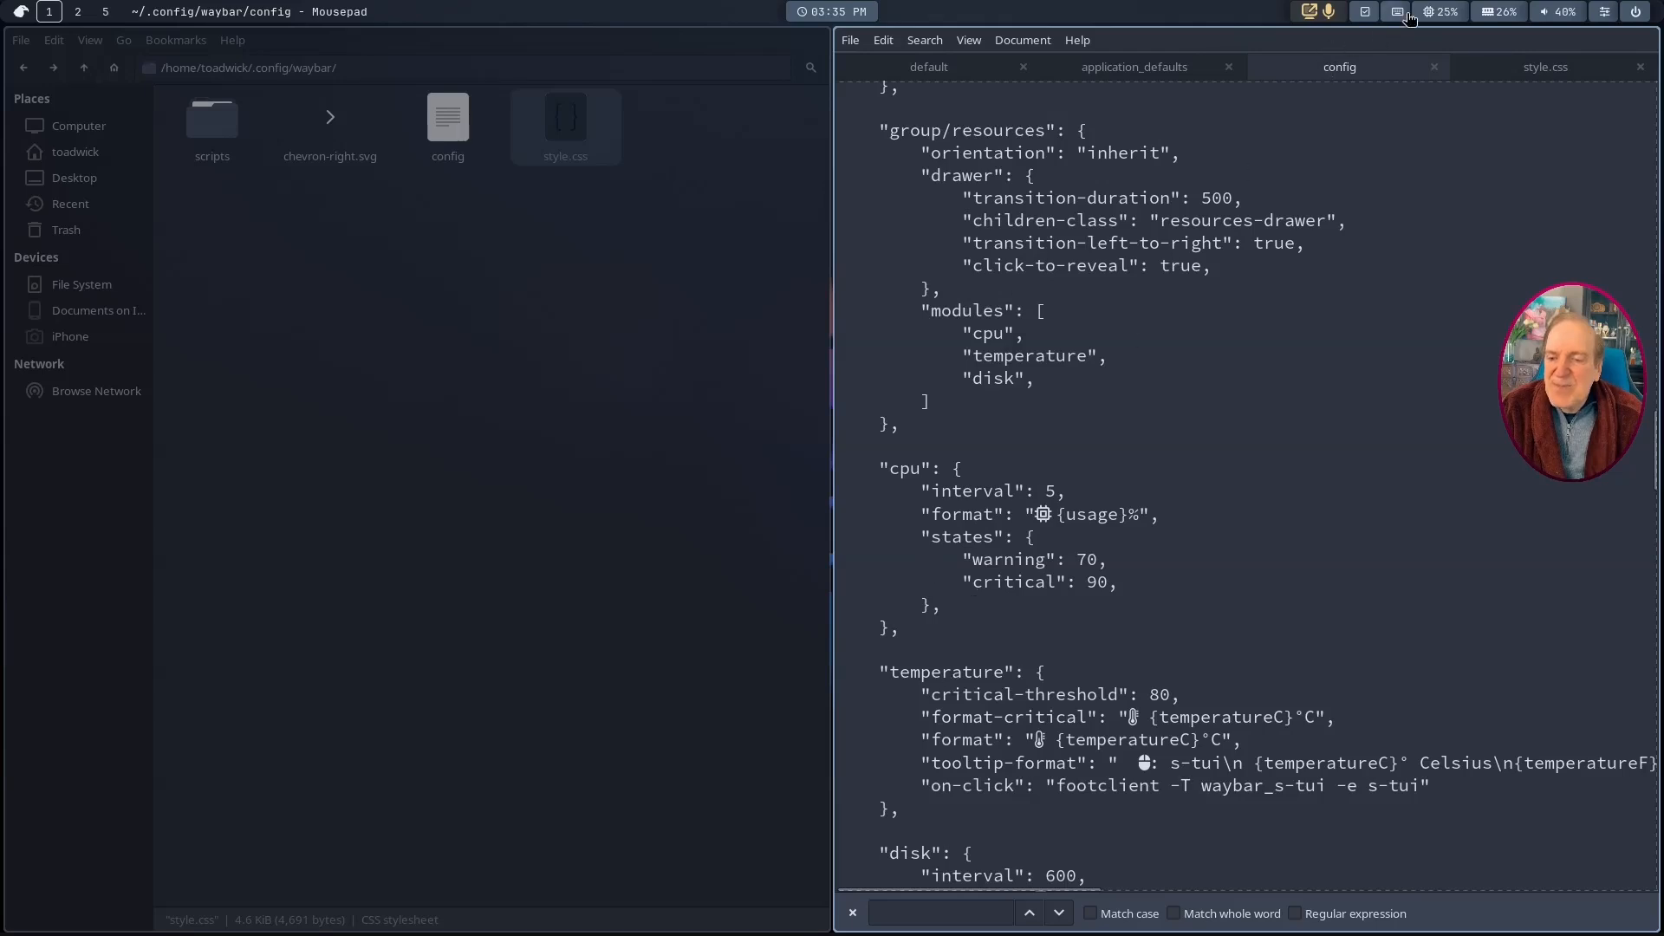
scroll(1087, 576, down, 5)
scroll(1087, 573, down, 7)
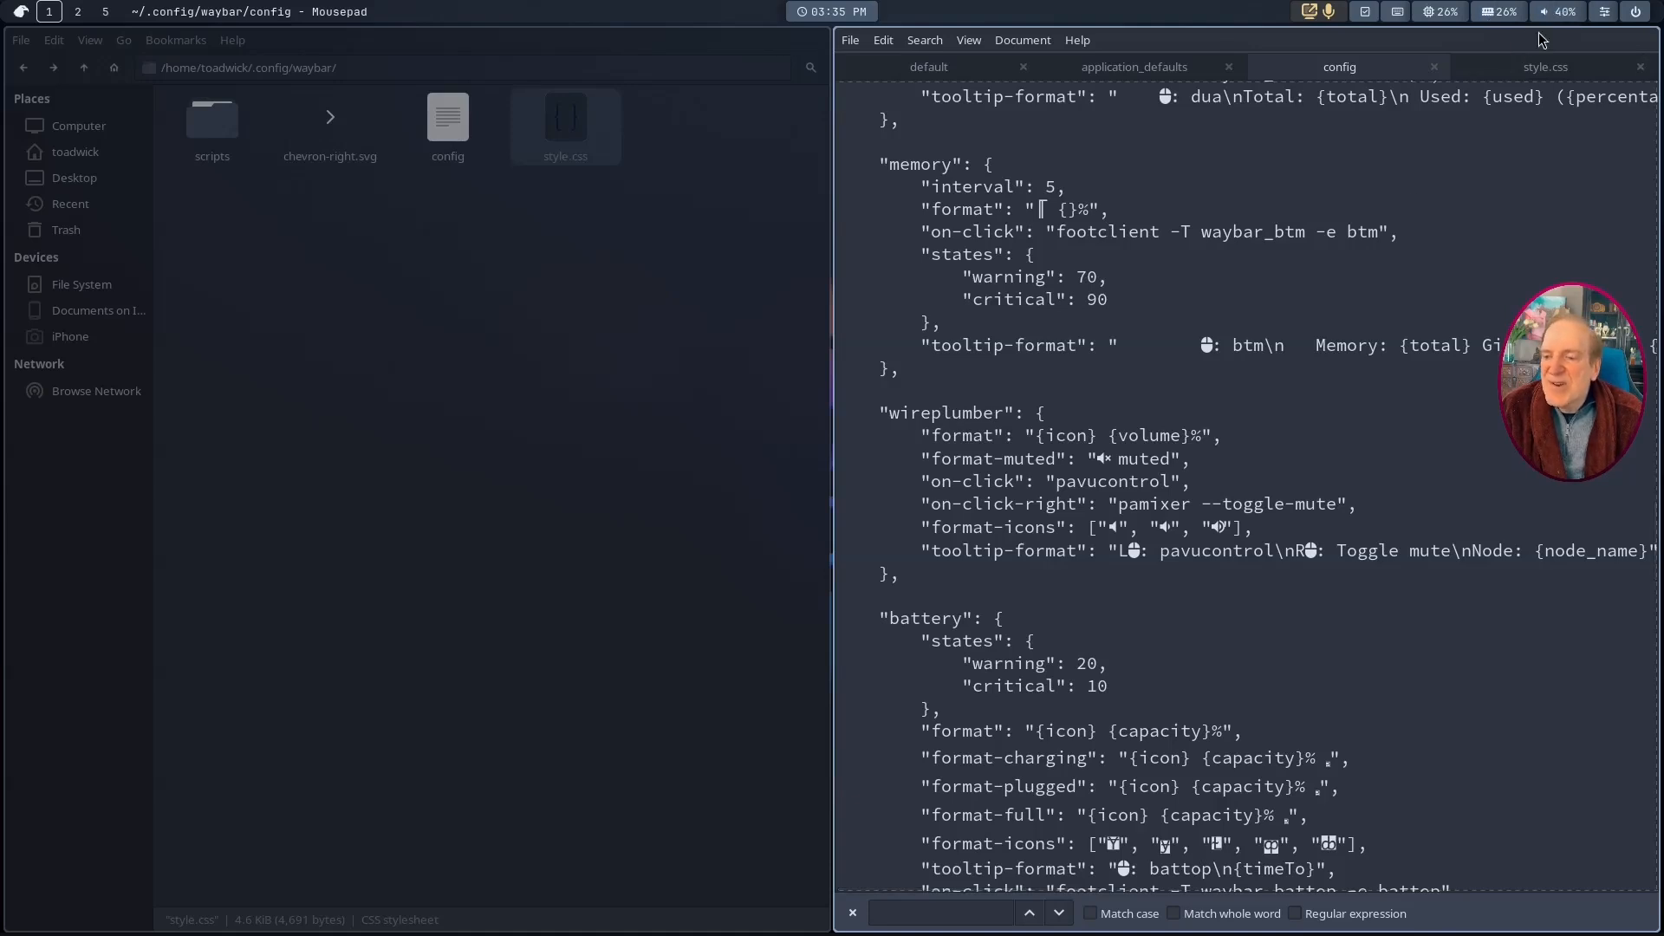
scroll(1044, 586, down, 7)
scroll(1049, 590, down, 4)
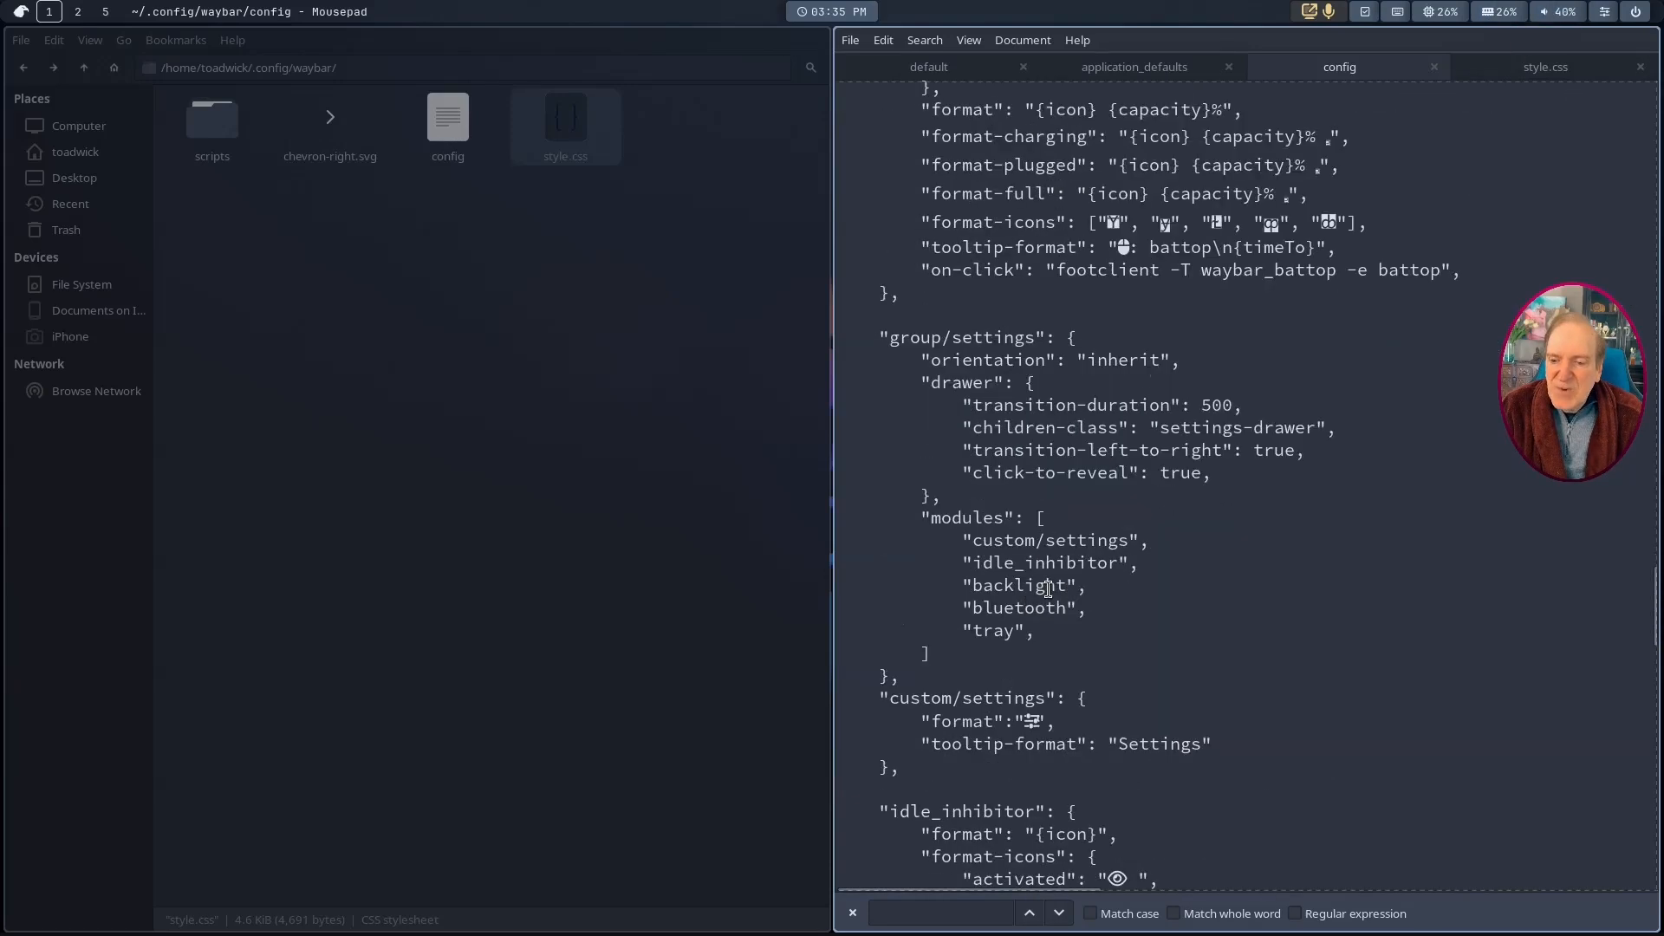
scroll(1049, 590, down, 6)
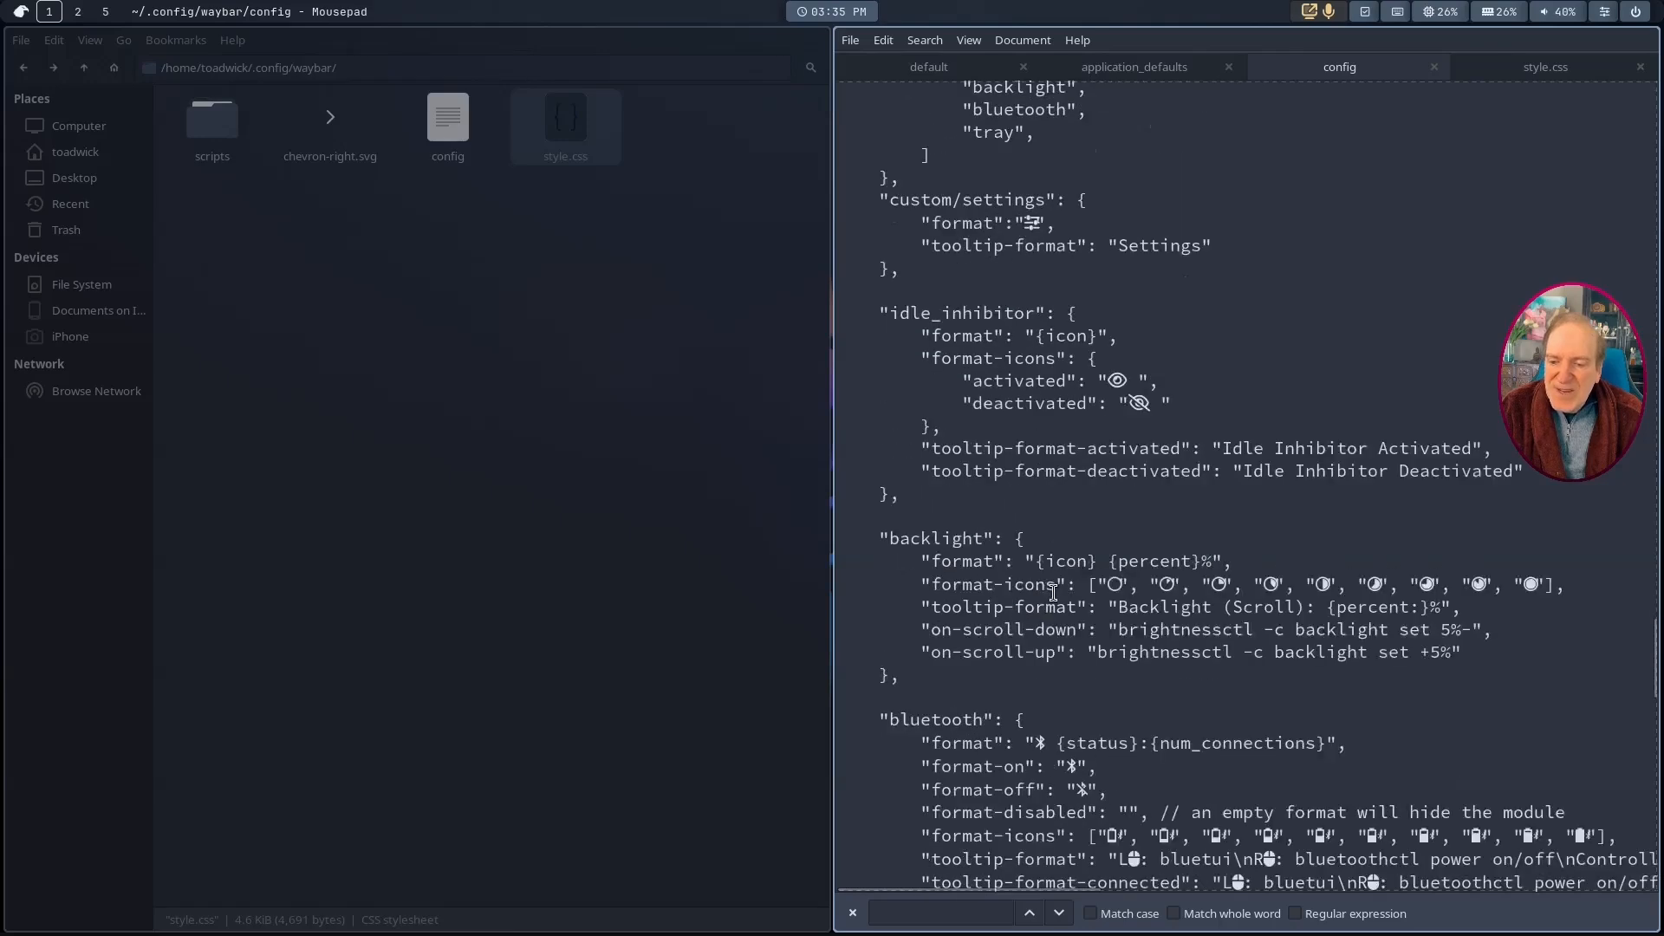
scroll(1051, 591, down, 2)
scroll(1053, 592, down, 4)
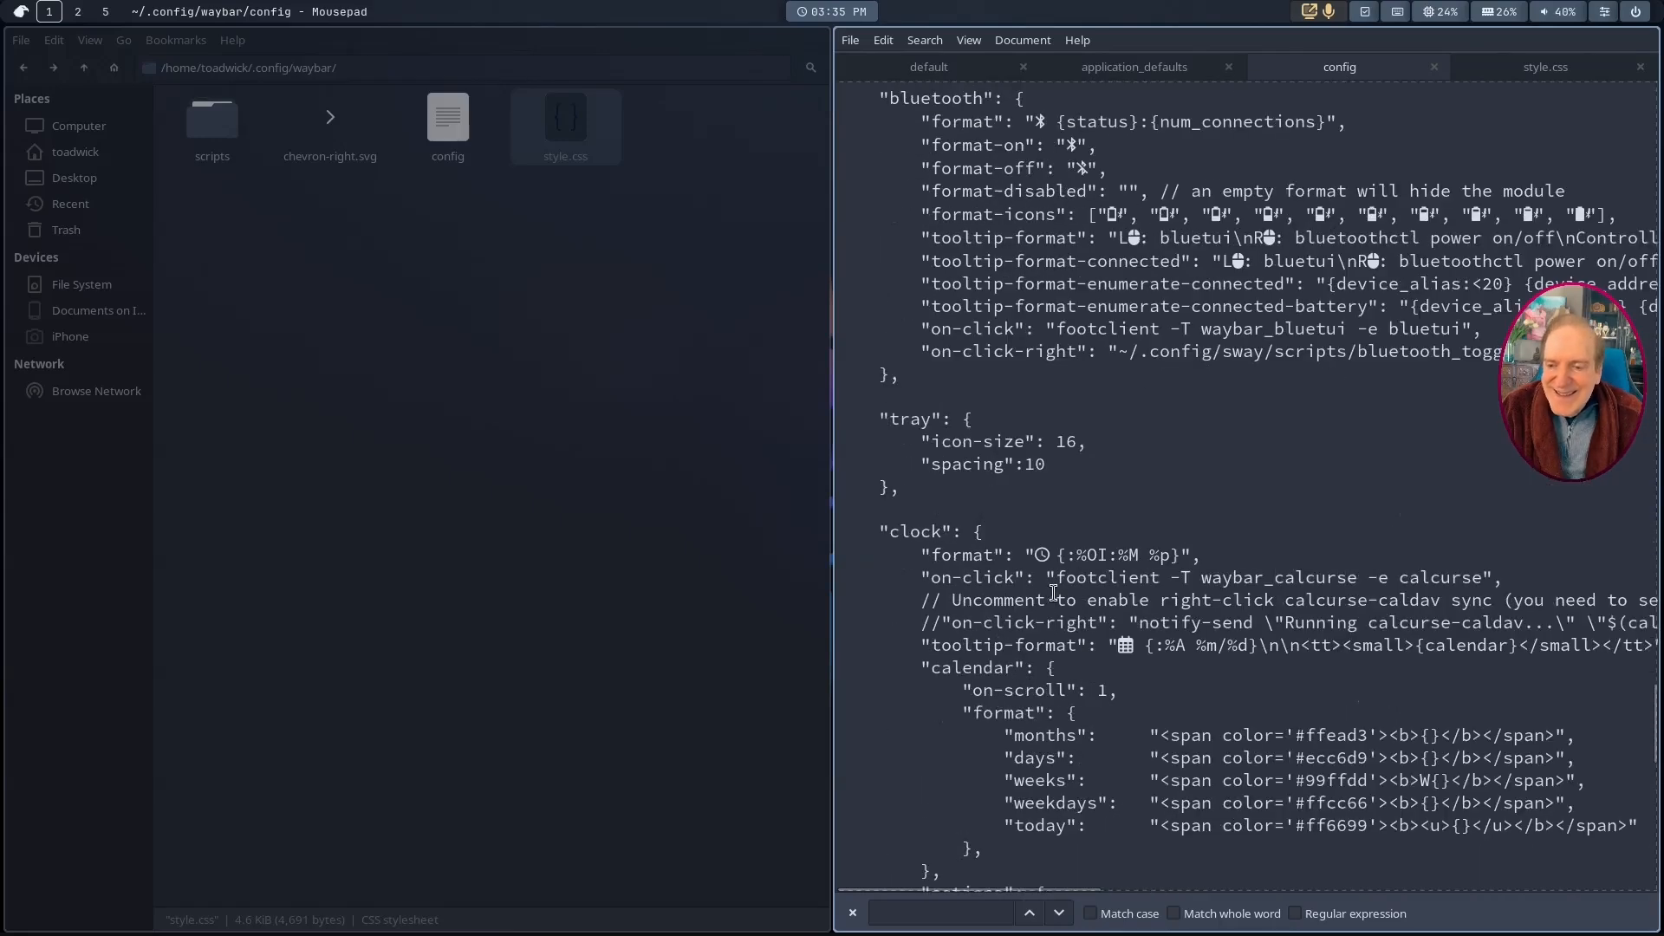
drag(890, 532, 940, 531)
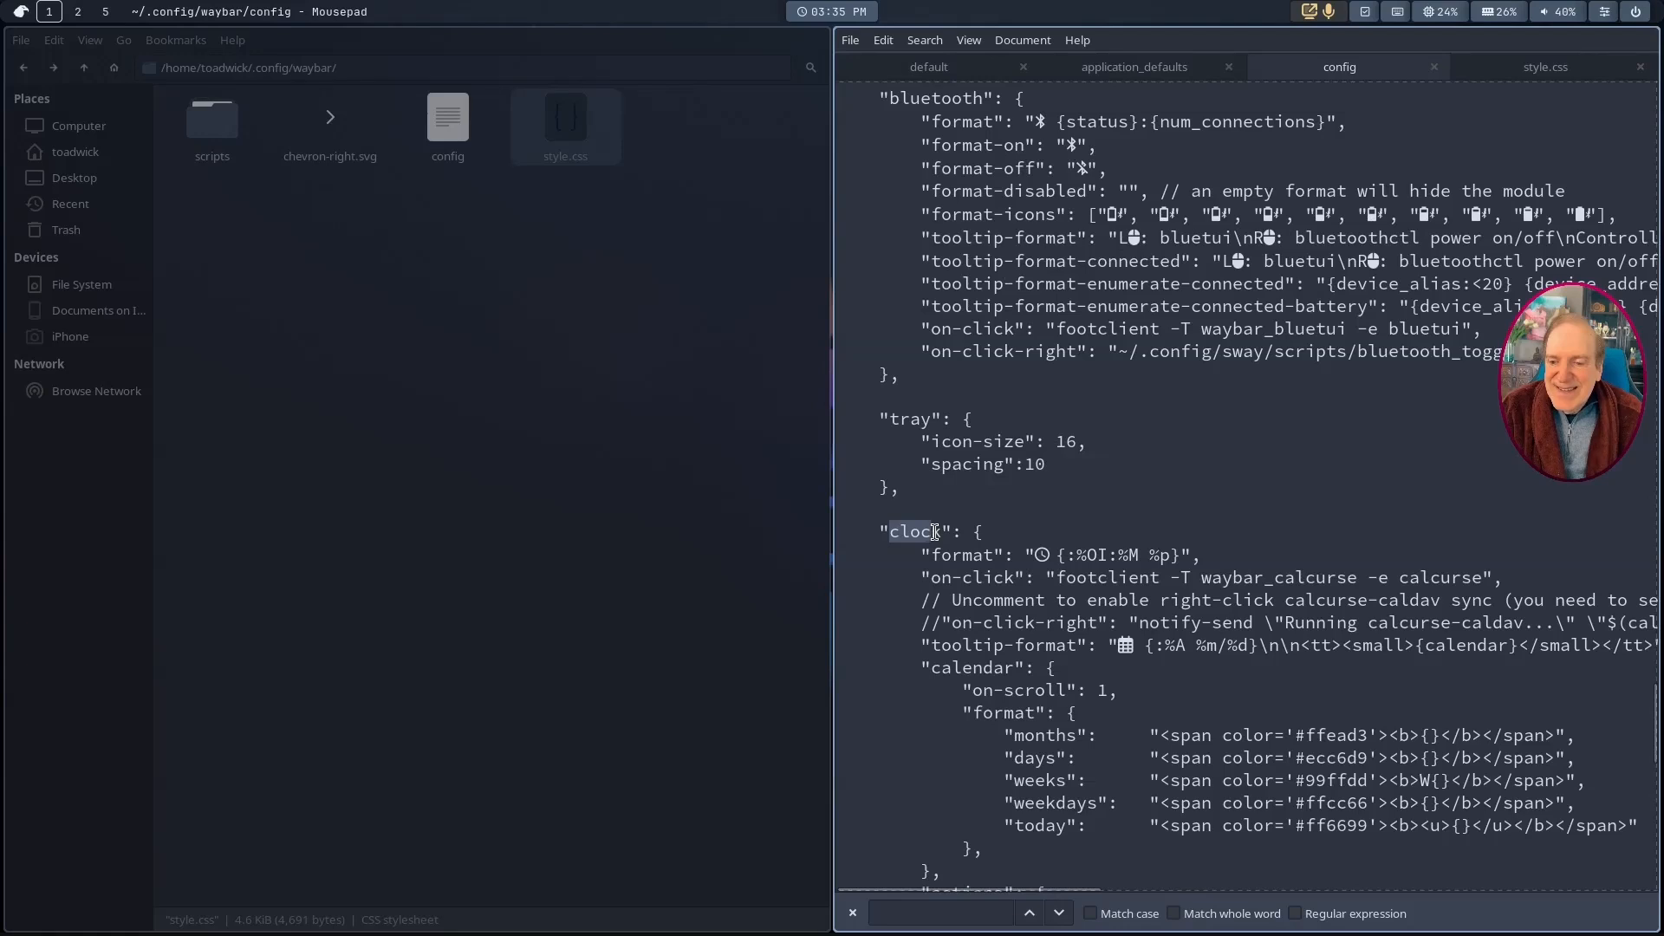
Step: Add ':%S' to the clock format for %OI:%M:%S %p, save, and reload sway
click(1114, 555)
text(:)
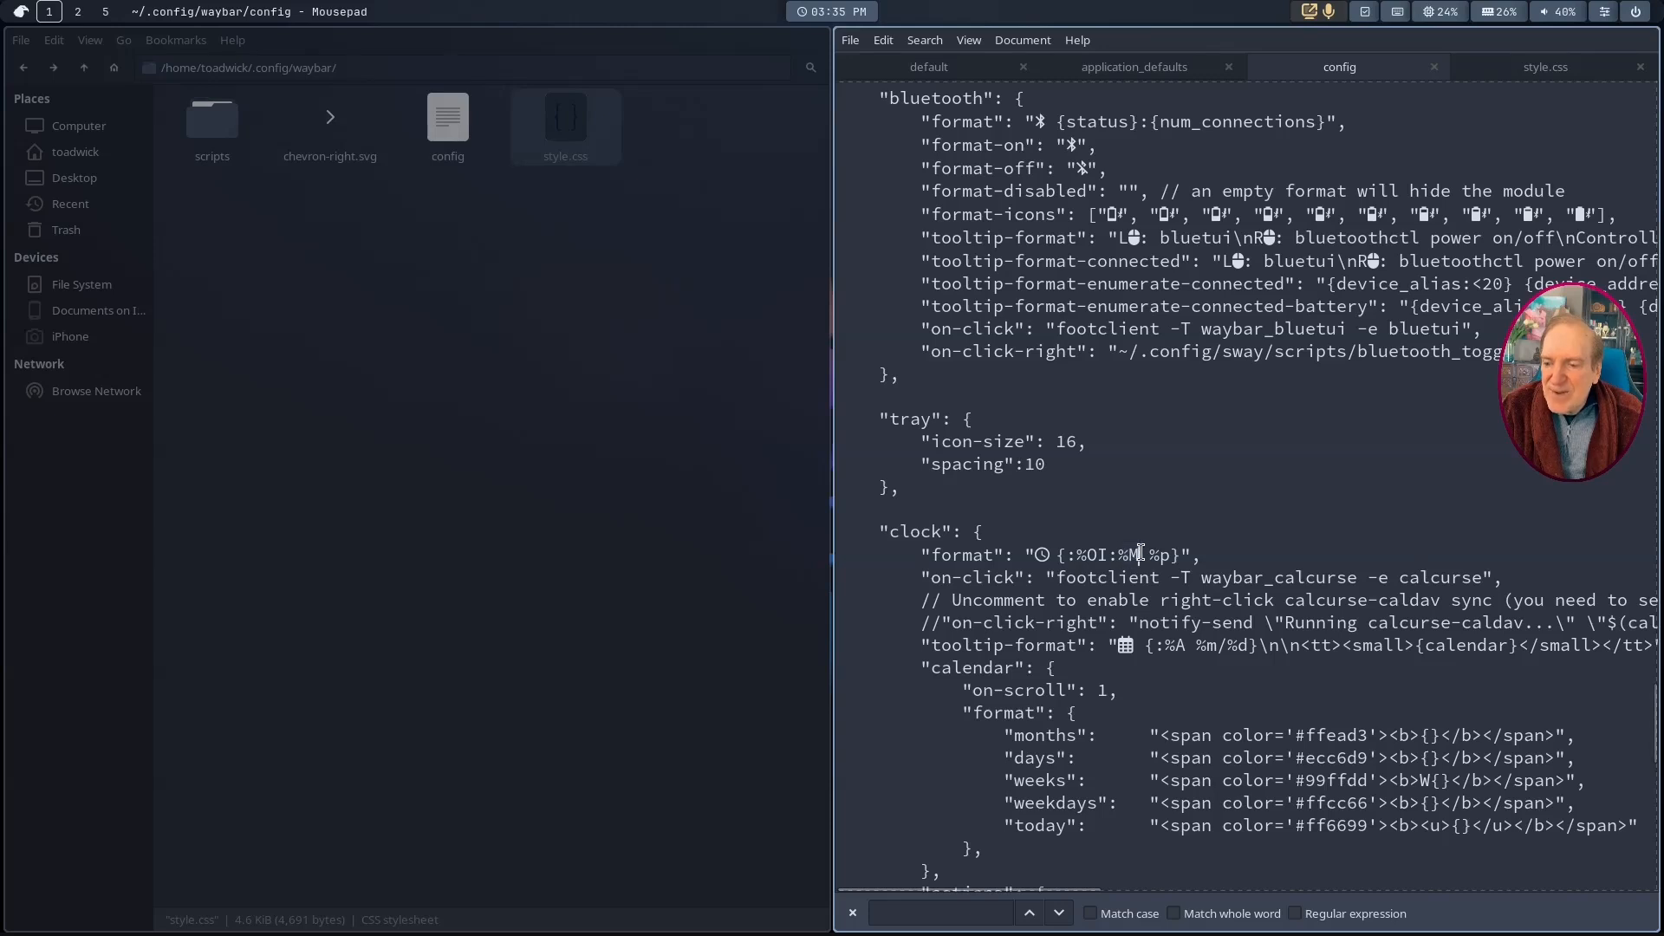
scroll(1083, 502, down, 2)
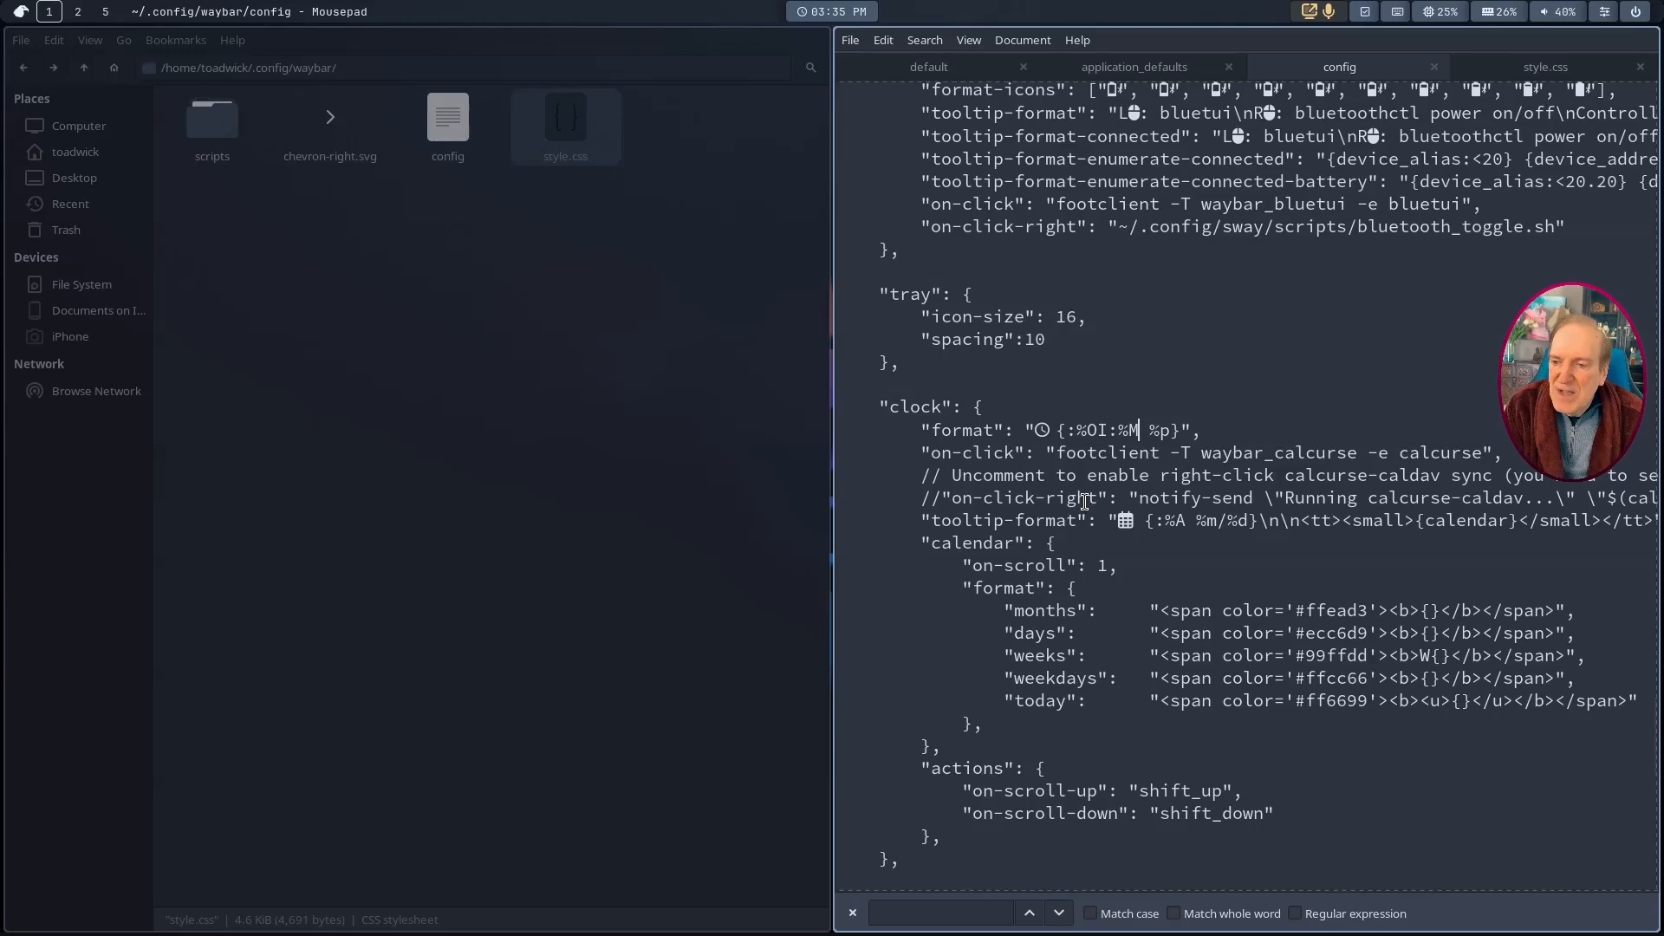
text(:)
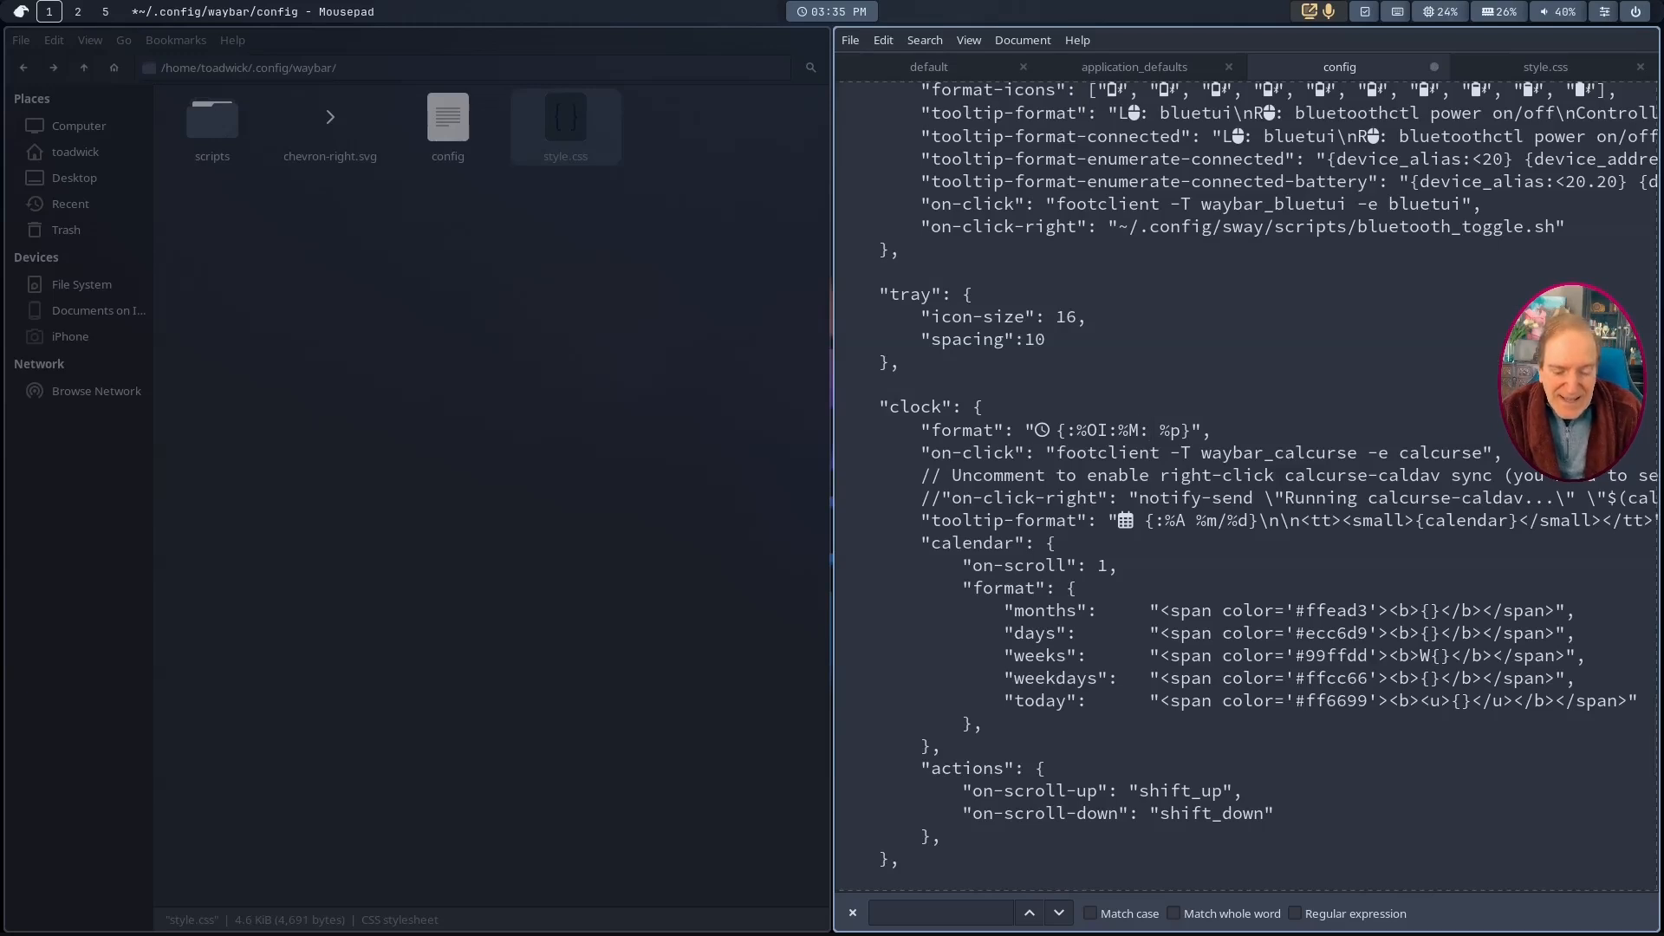
text(%)
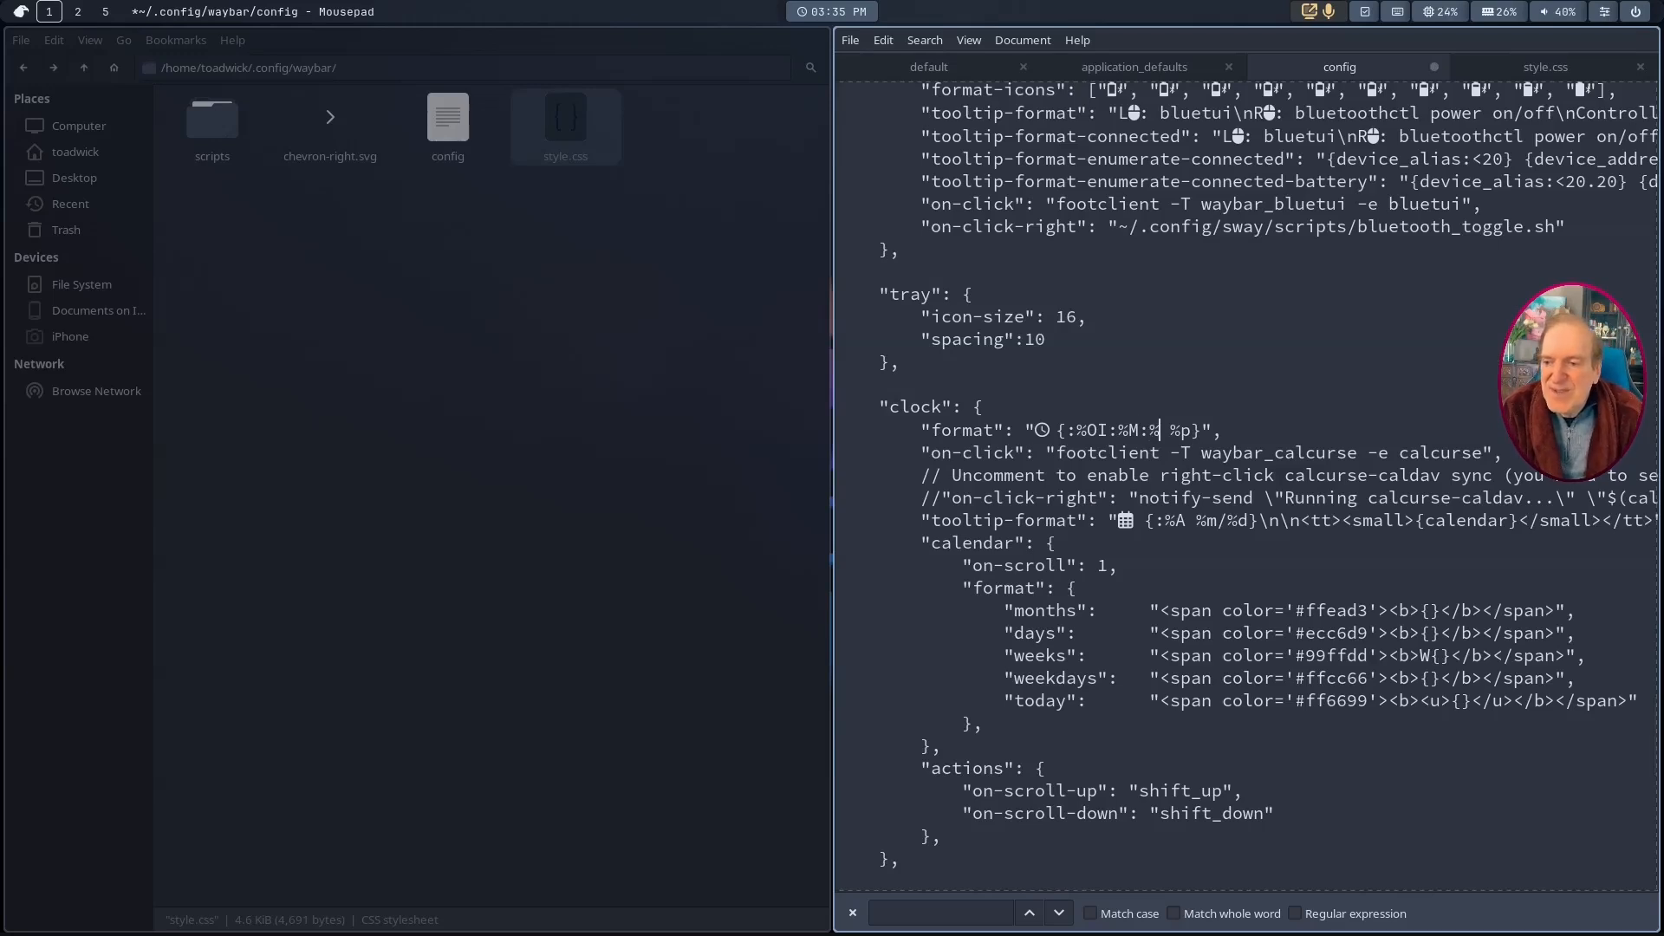
text(S)
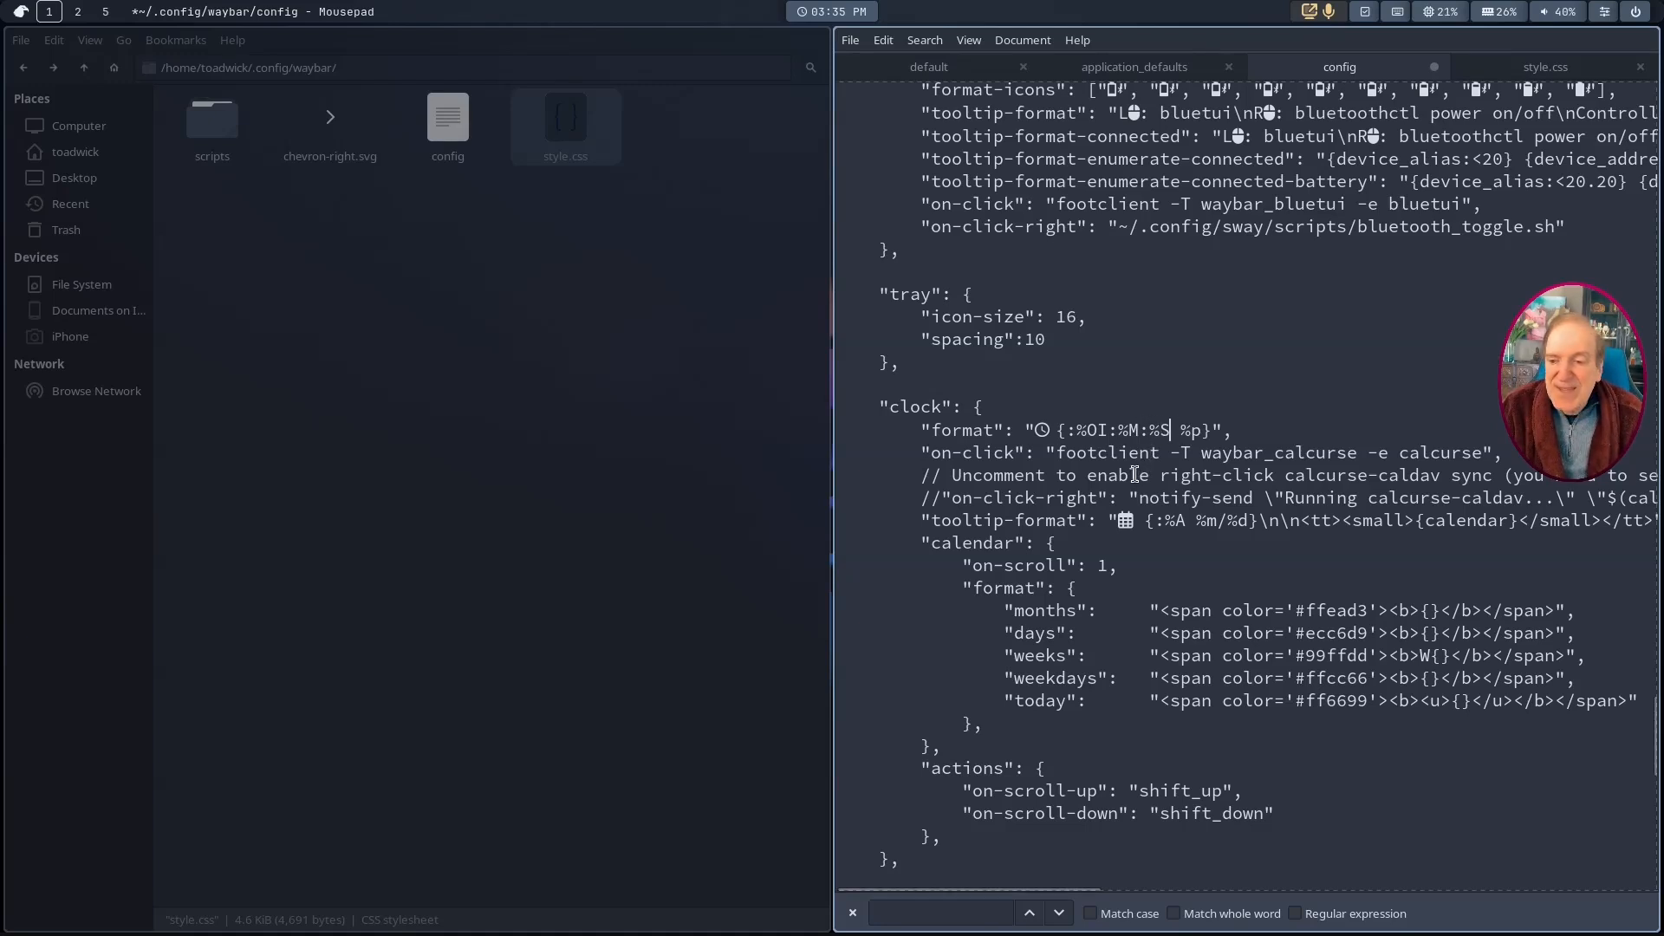
key(ctrl+s)
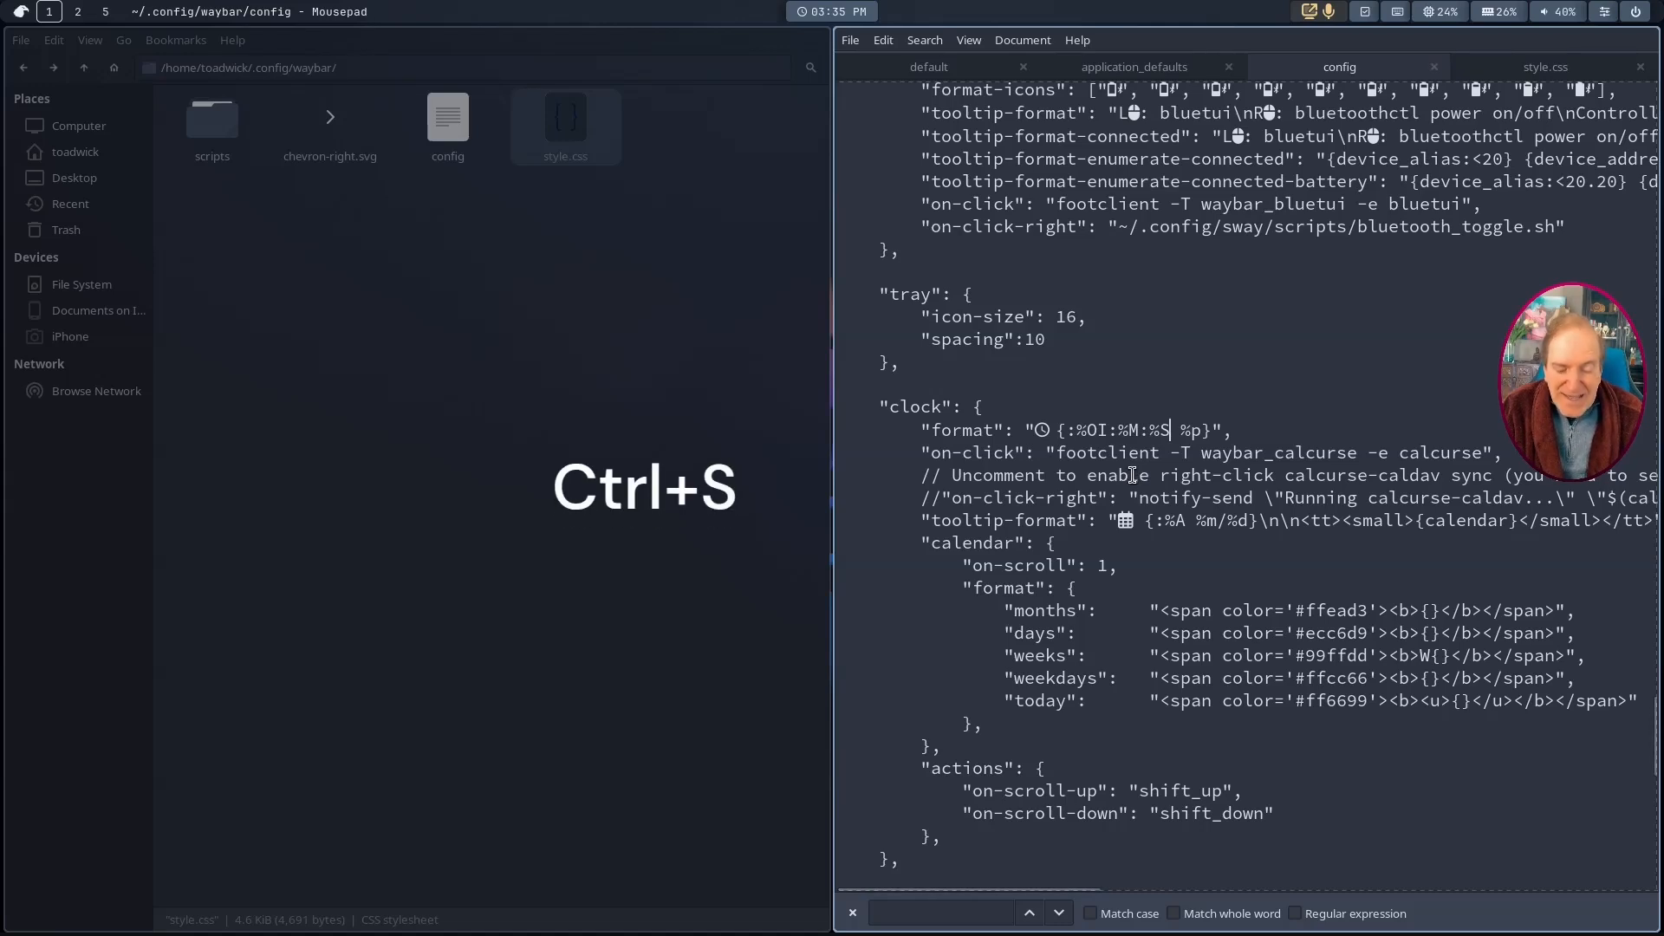
key(super+shift+c)
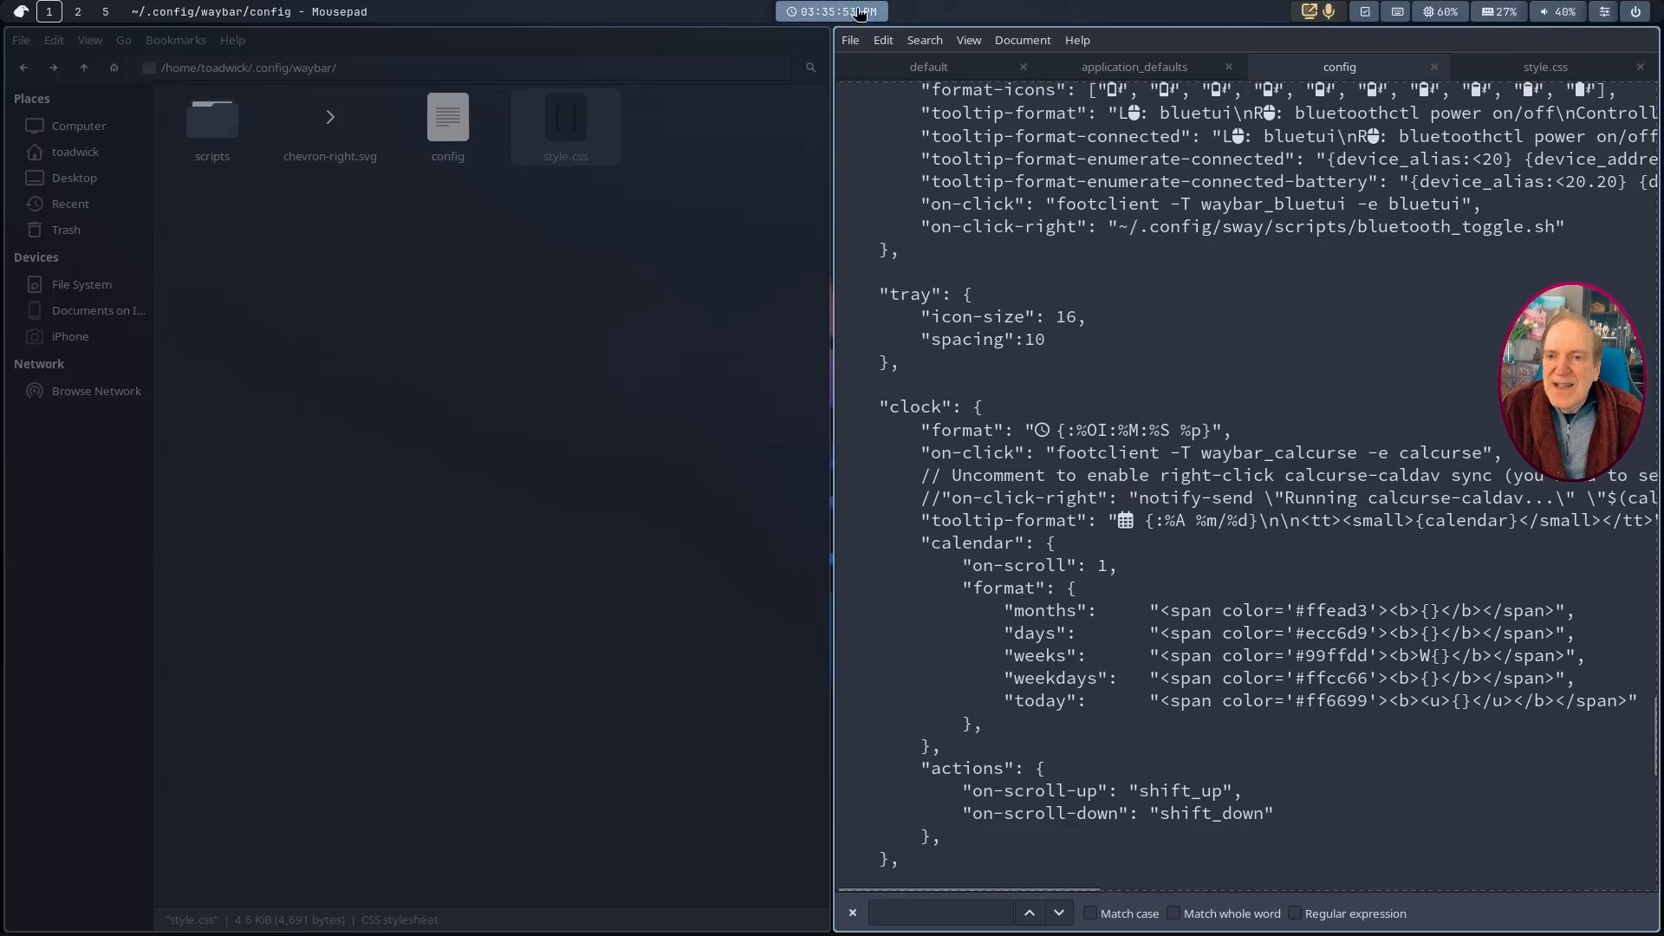
Step: Add an "interval": 1 line under the clock format, save, and reload sway
mouse_move(851, 21)
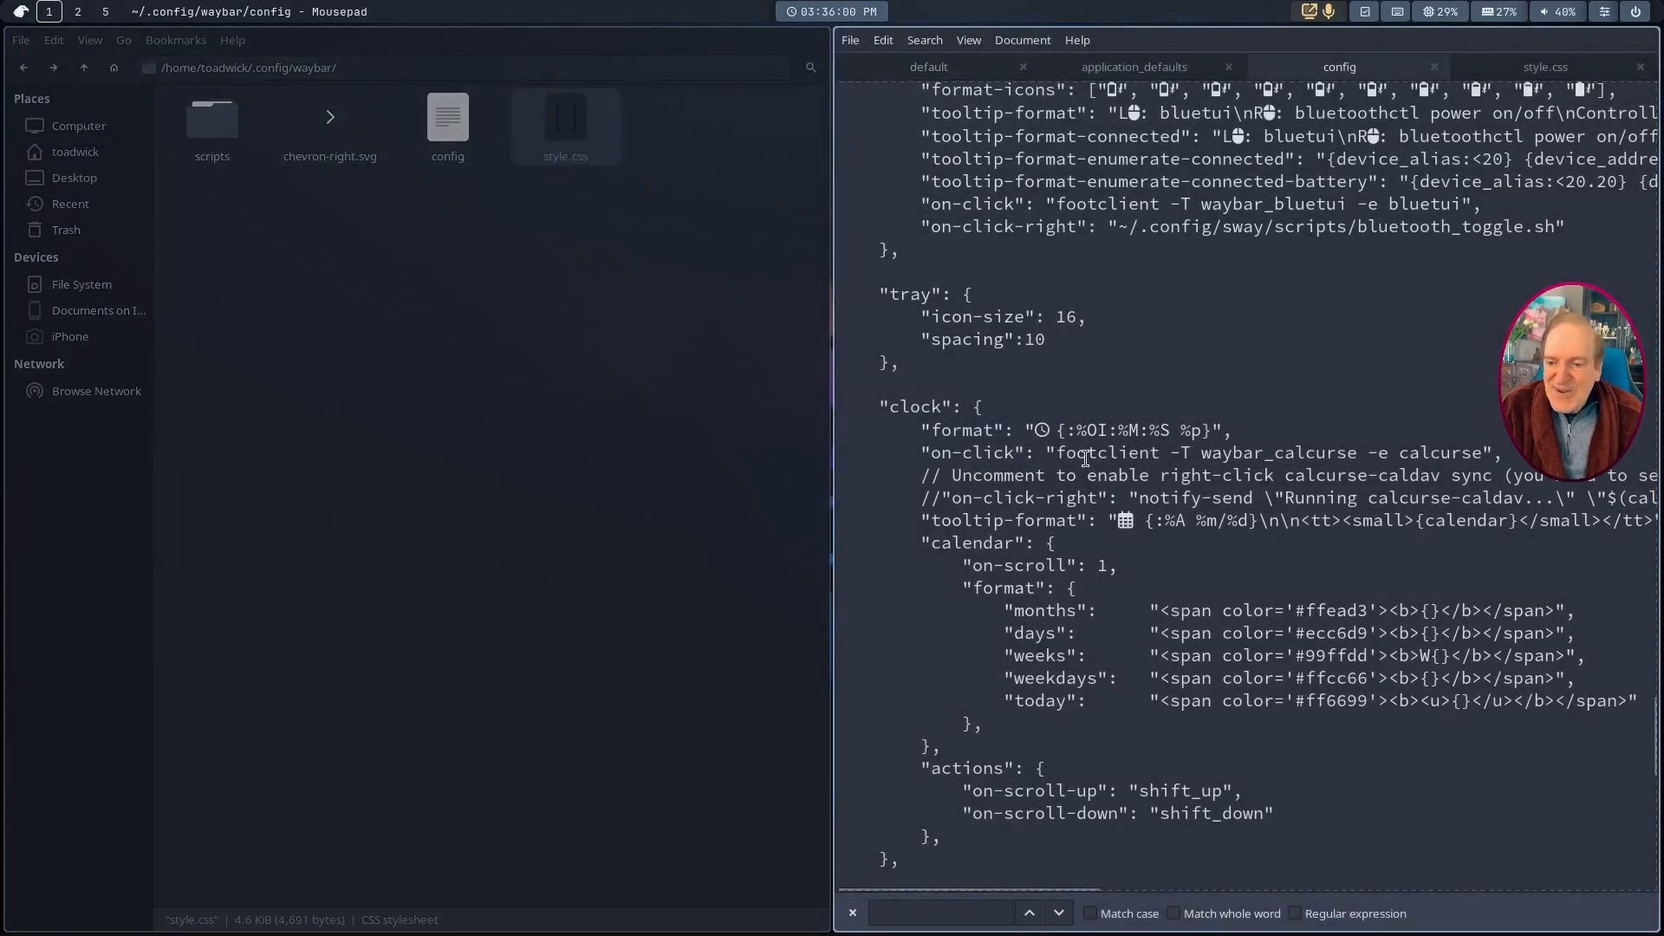
click(1240, 431)
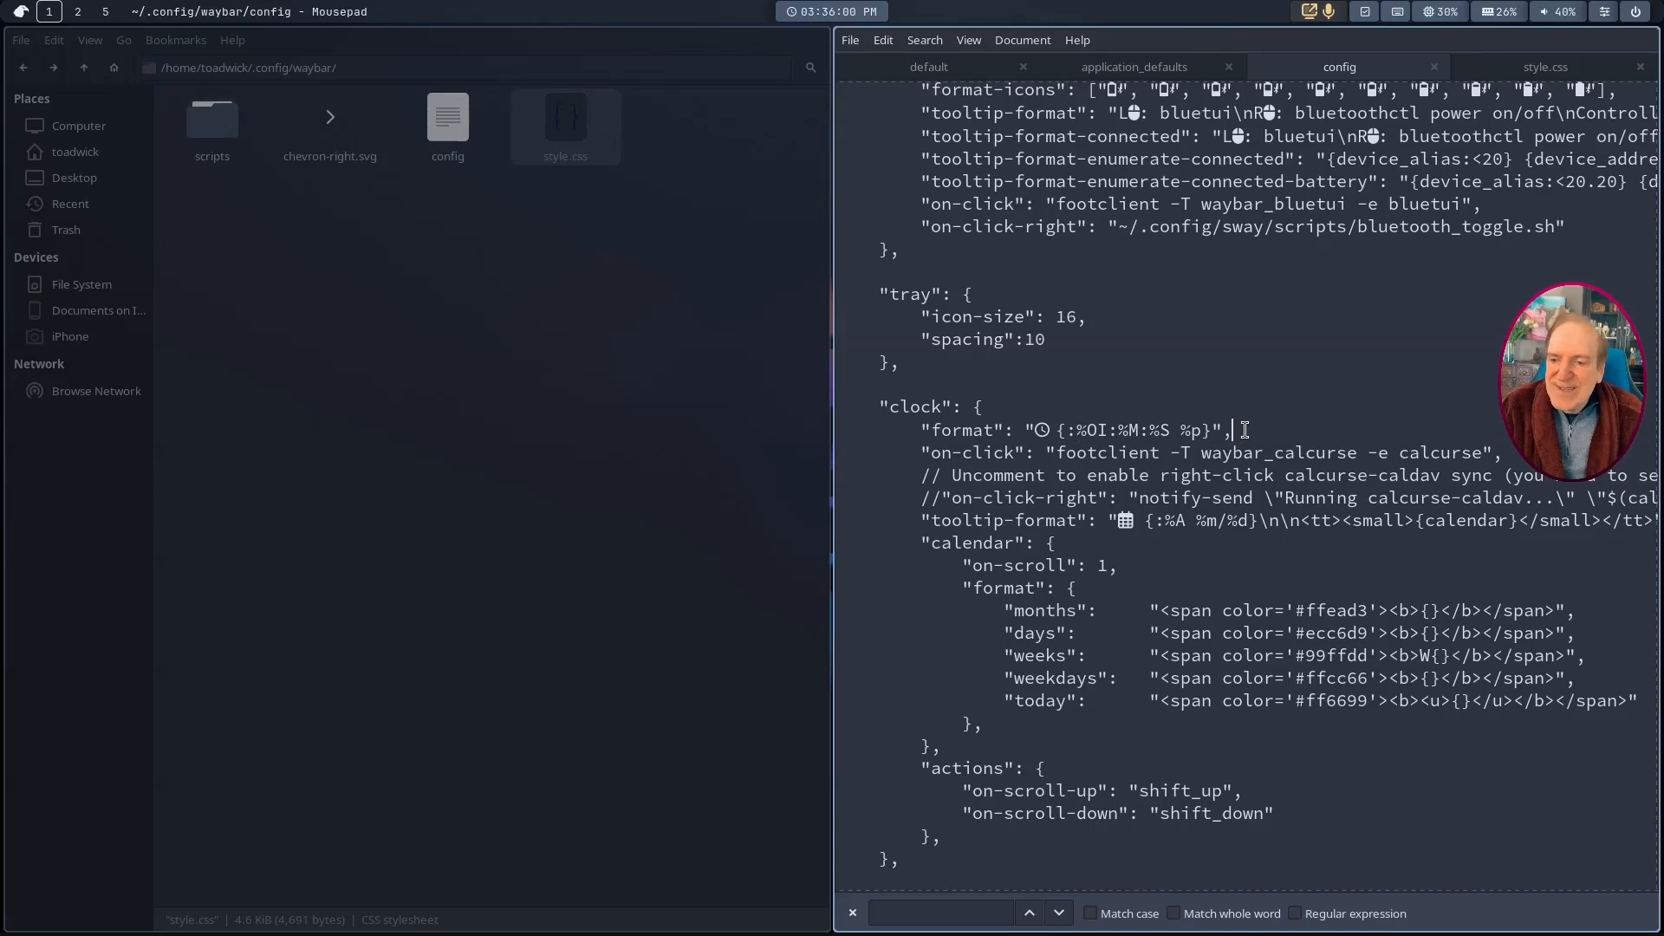
key(Return)
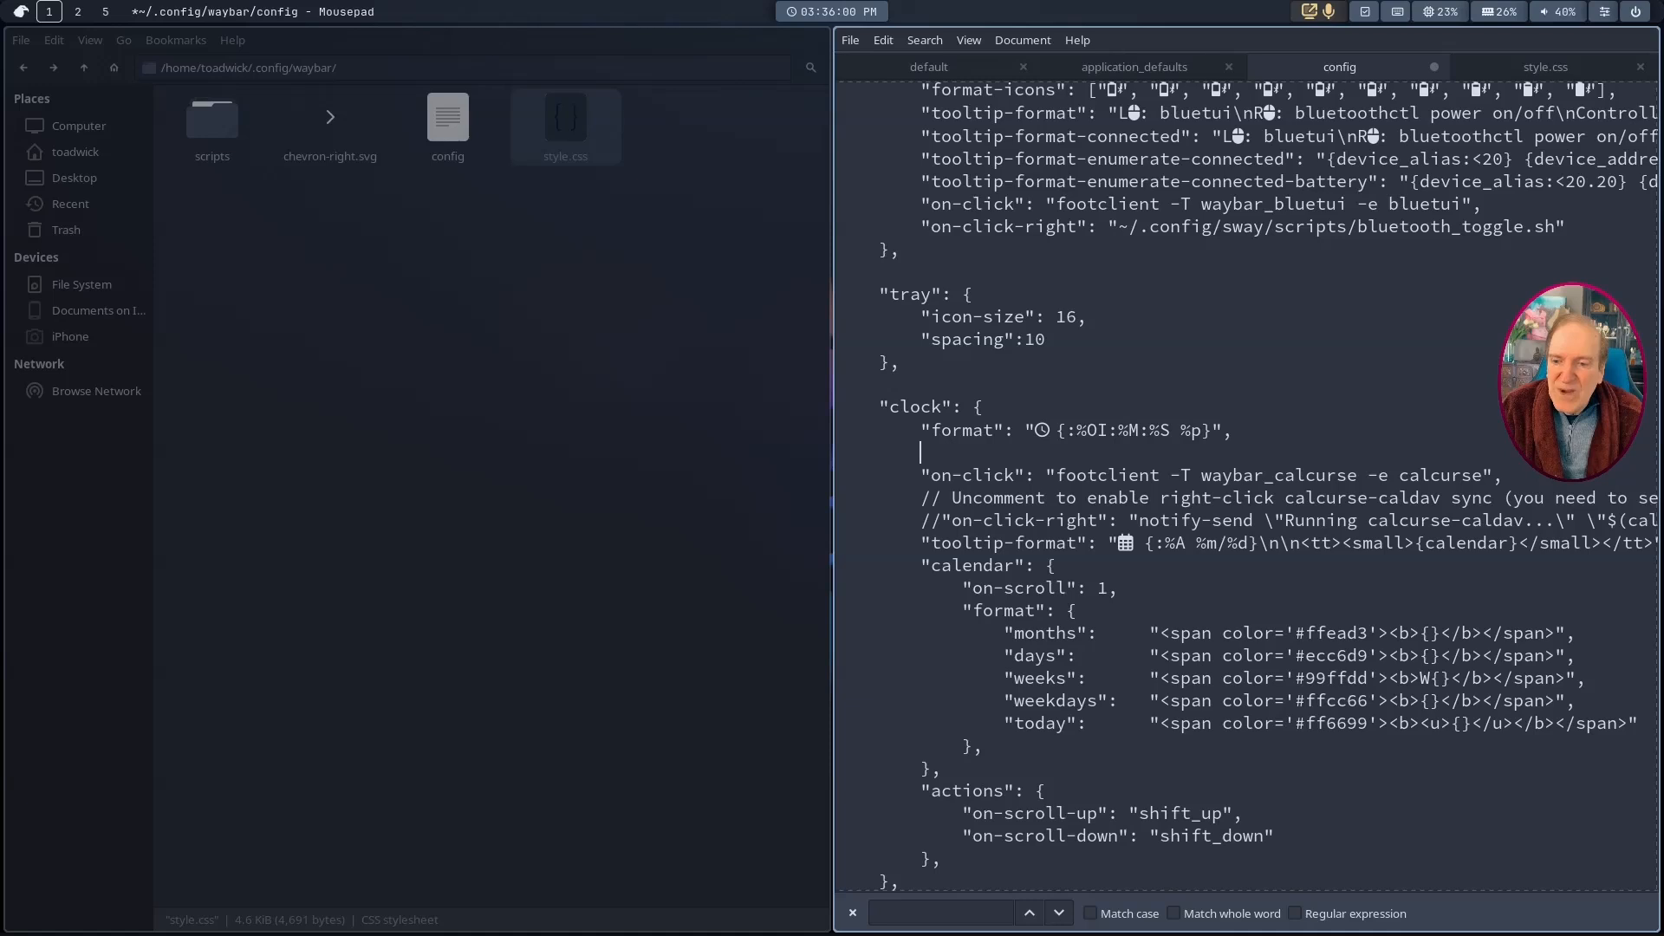
text(")
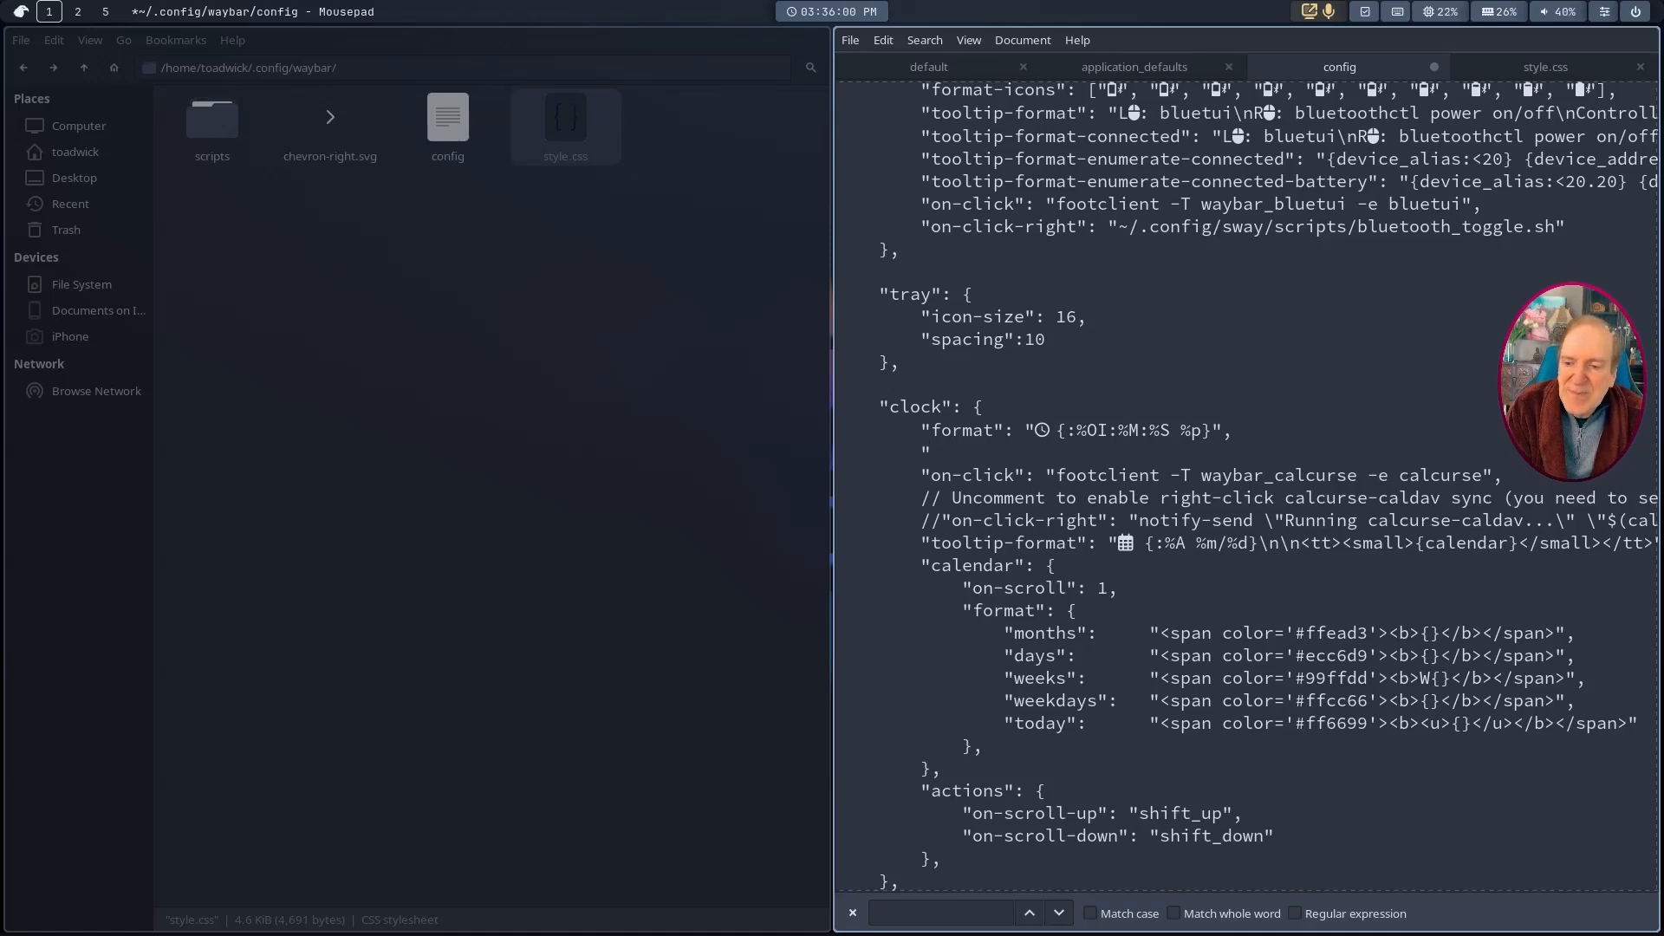
text(interval":)
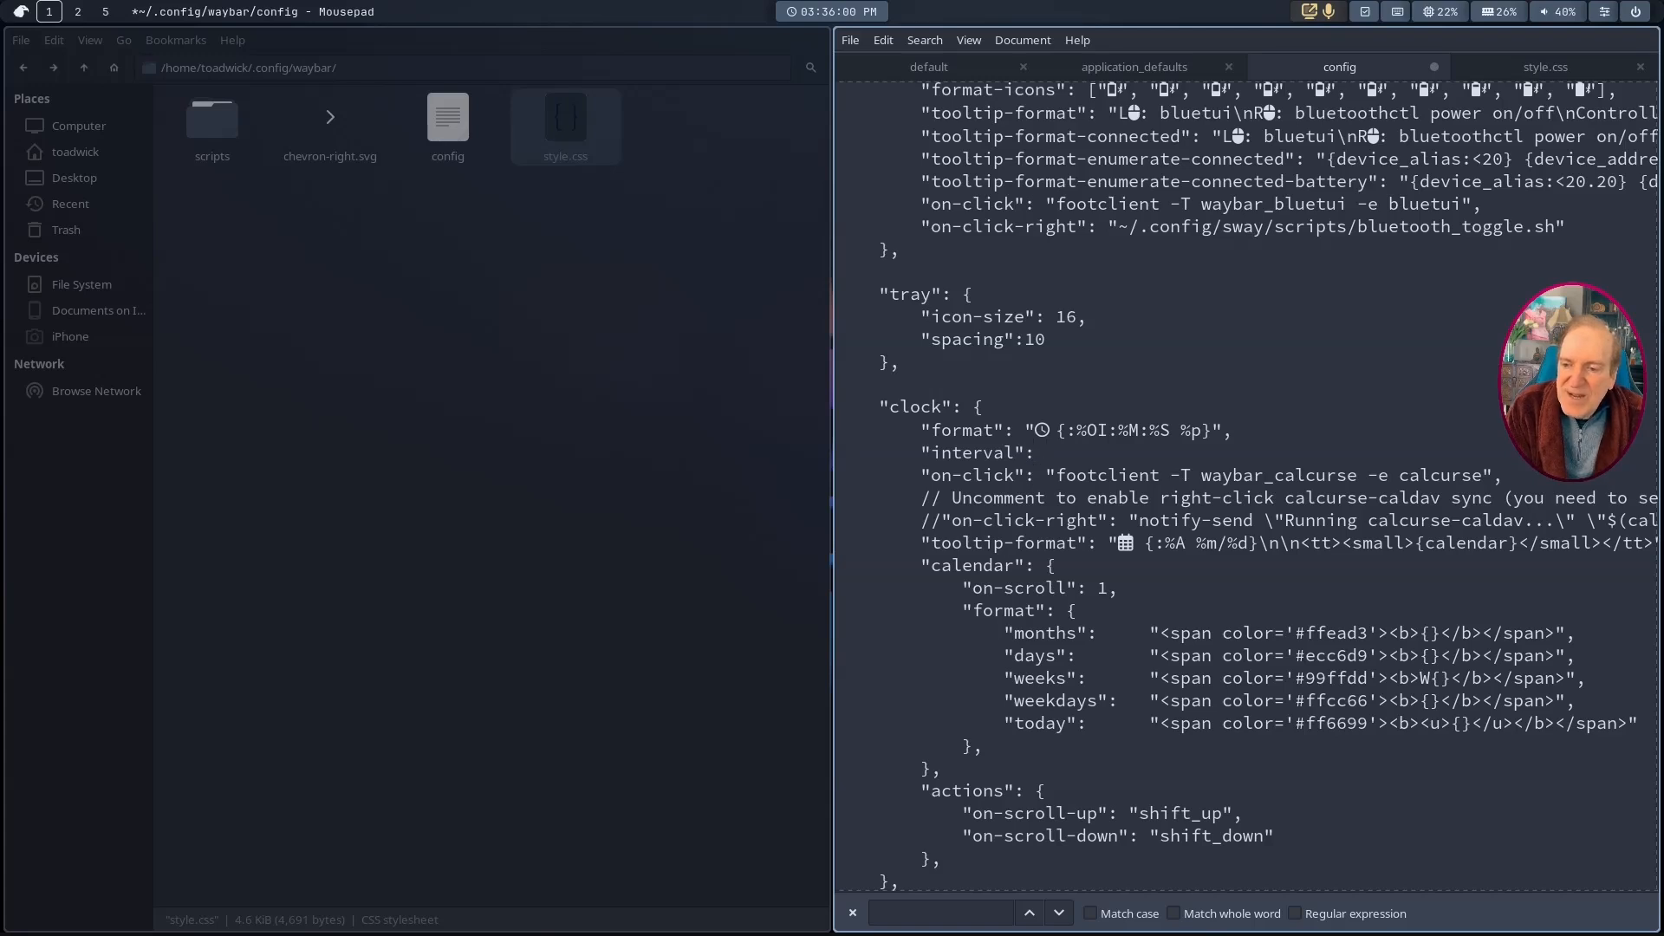
text( 1)
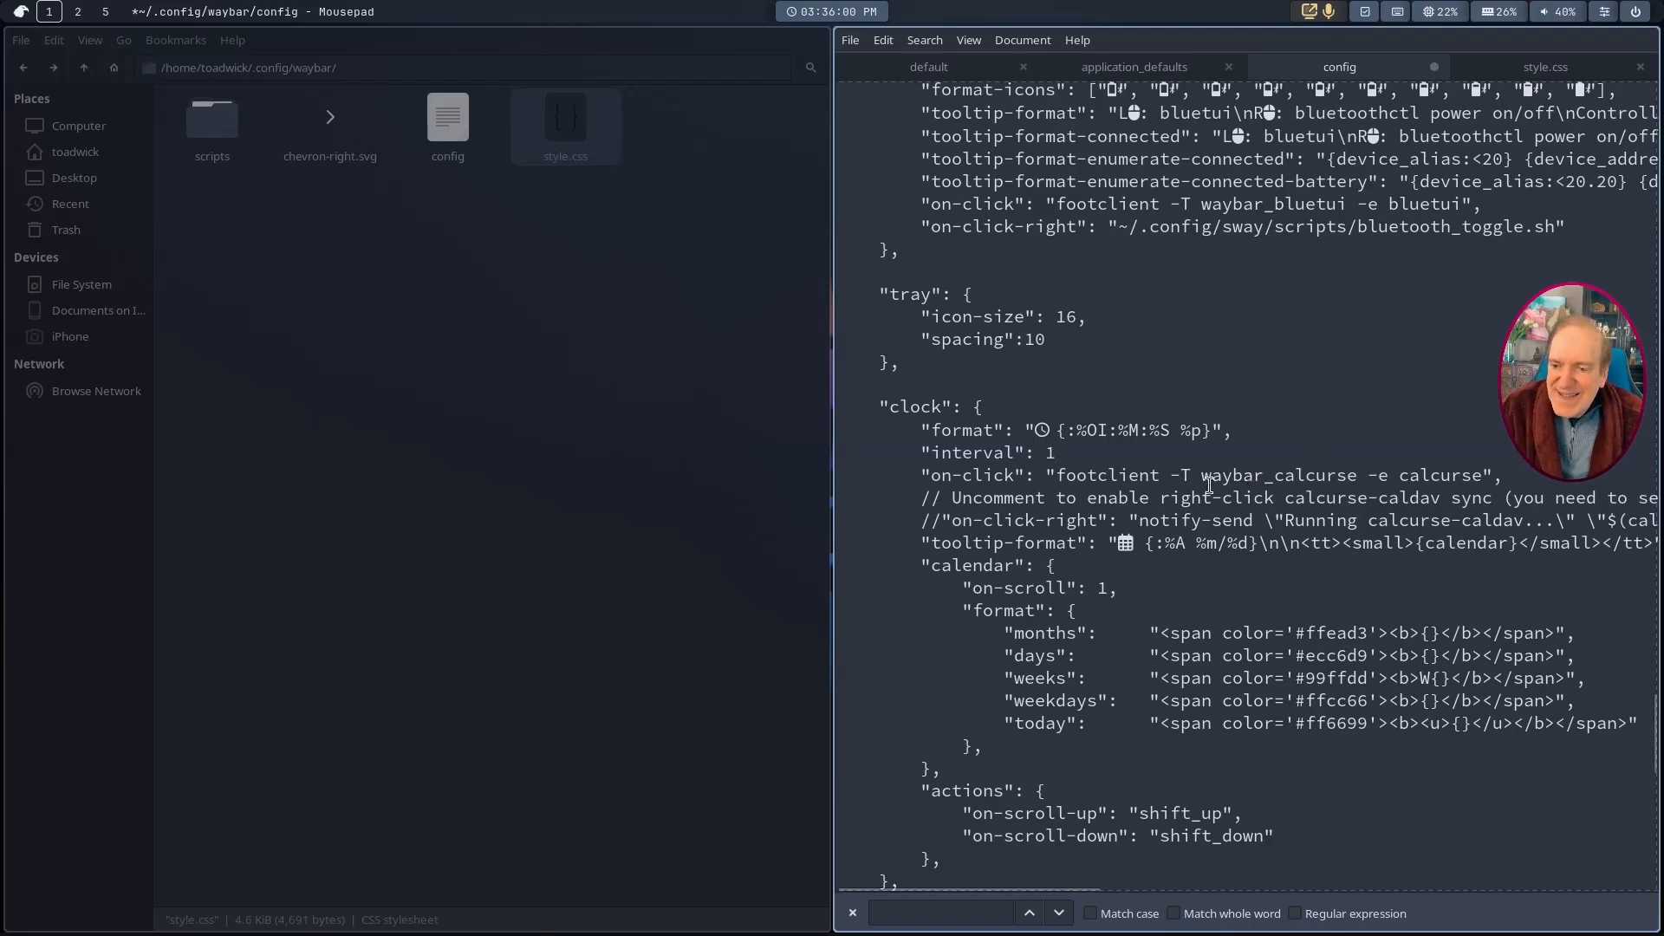
key(ctrl+s)
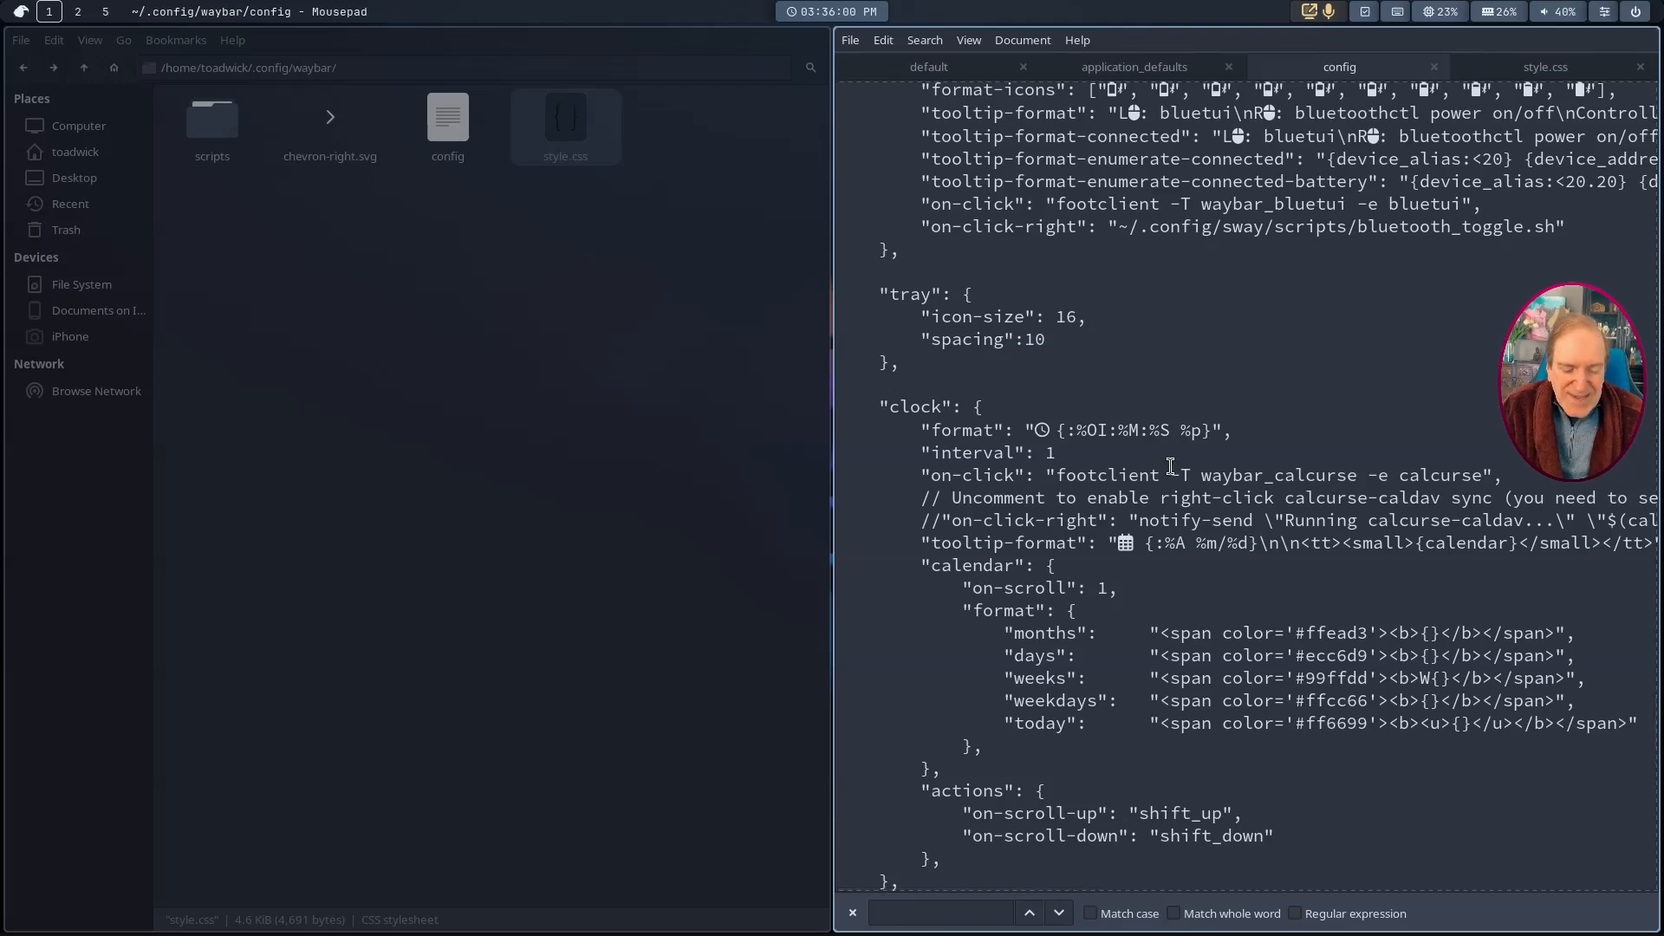
key(super+shift+c)
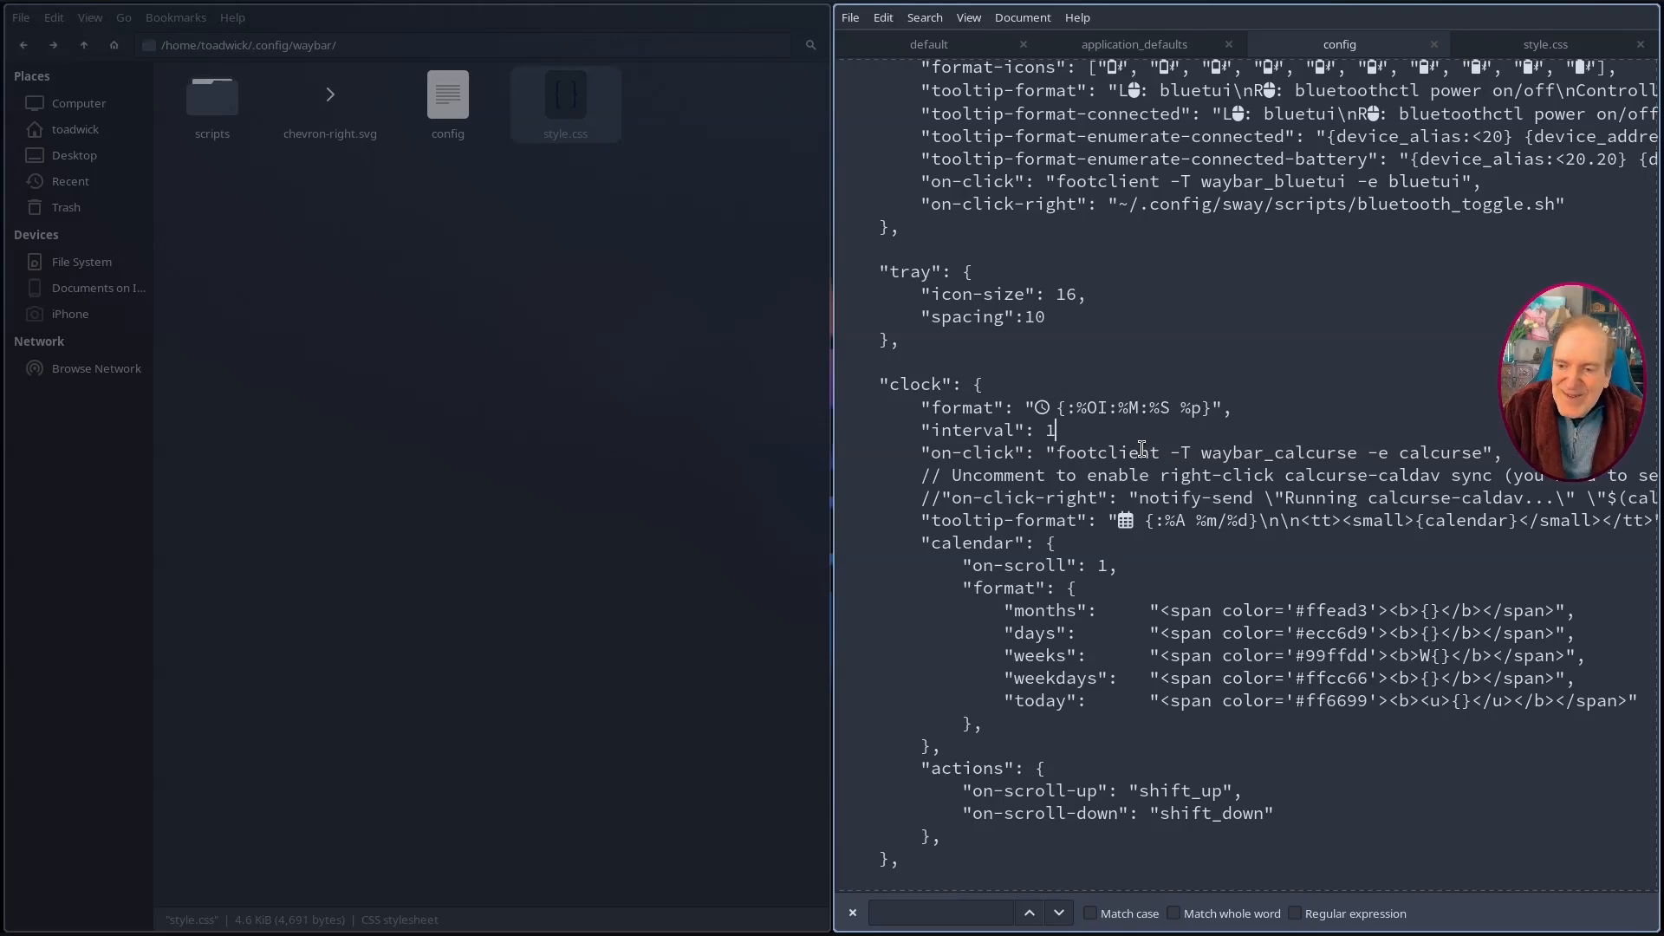
Step: Add the missing comma to the clock format line, save, and reload sway again
text(,)
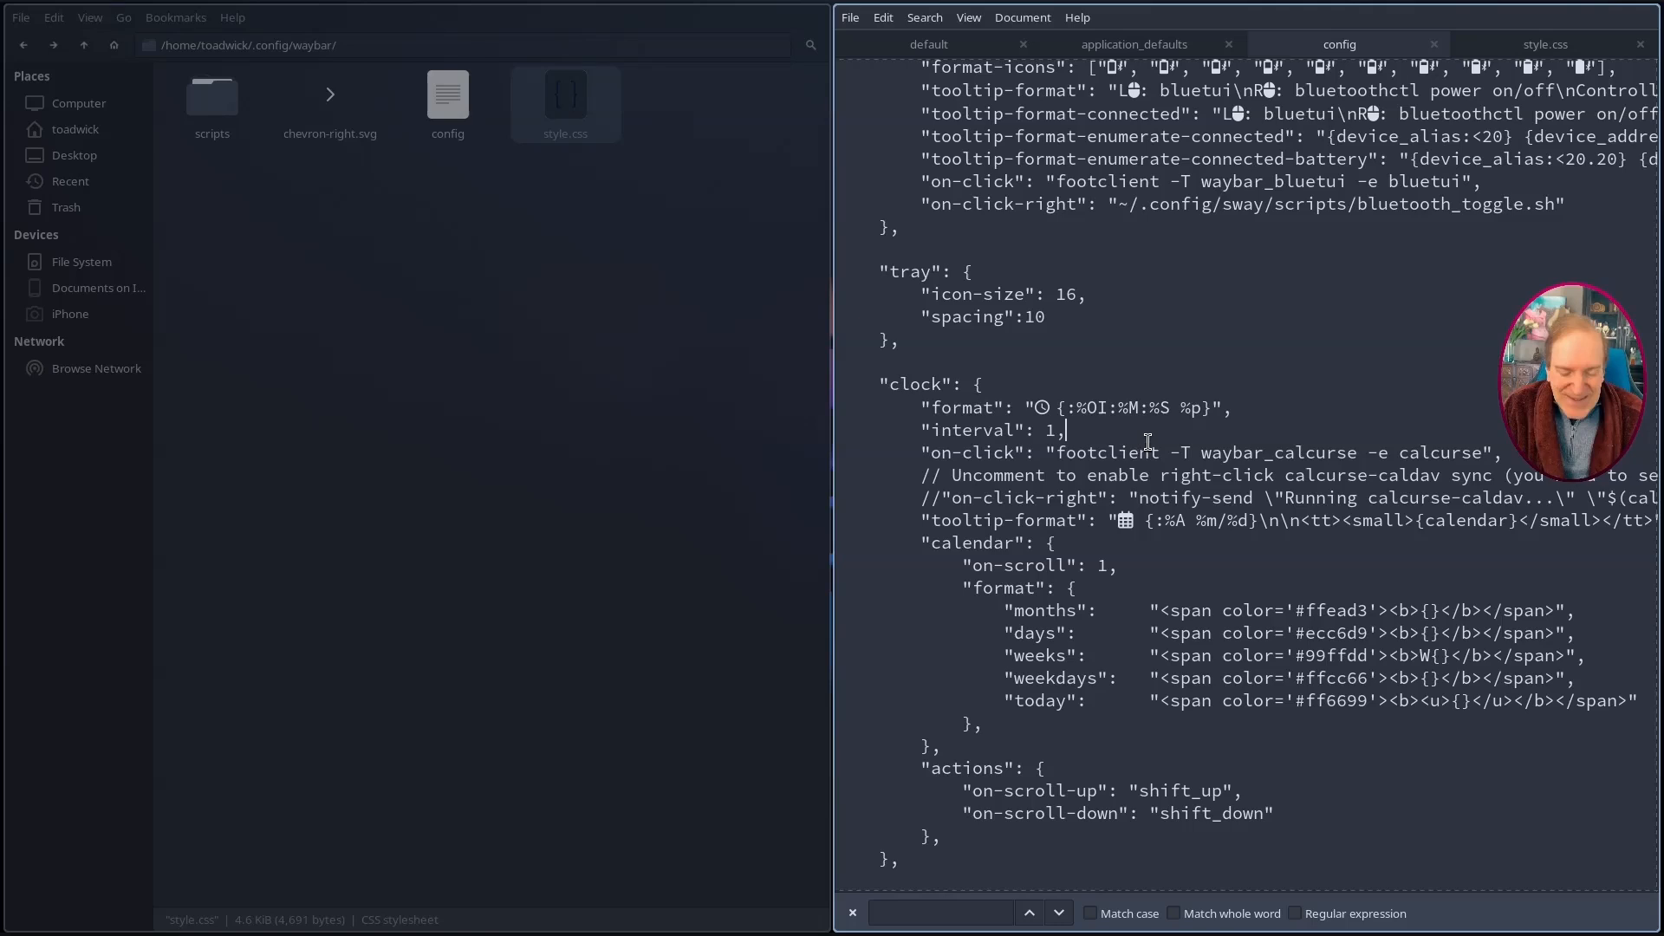
key(ctrl+s)
key(super+shift+c)
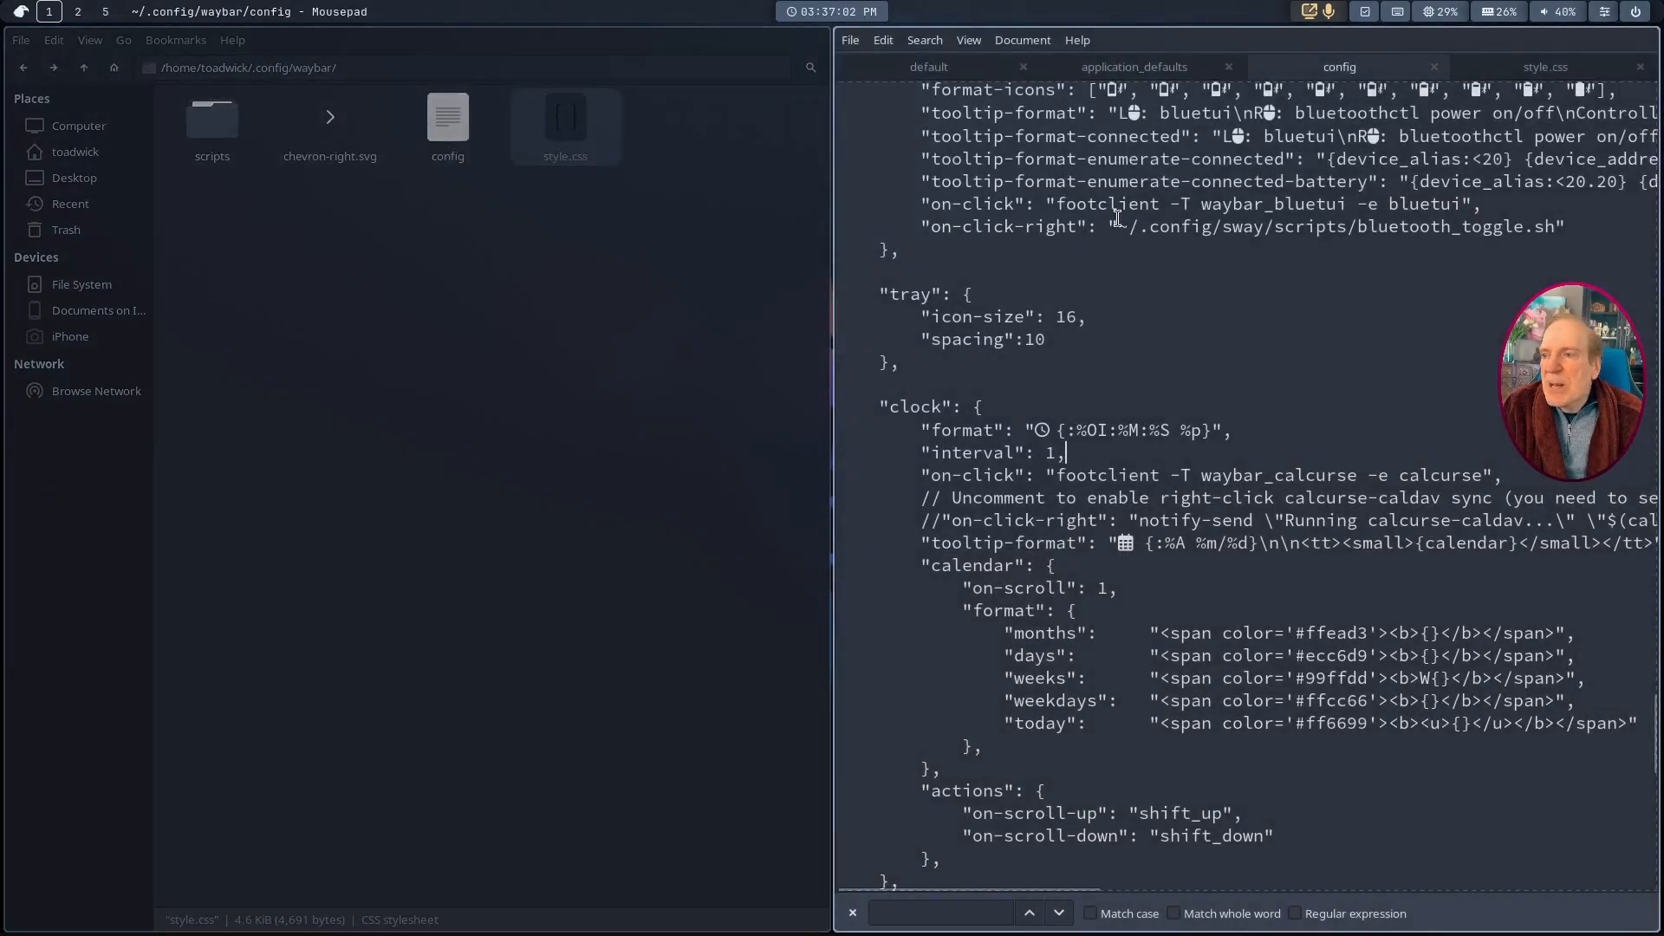
Step: In style.css, delete #clock from the shared module selector list
click(1555, 75)
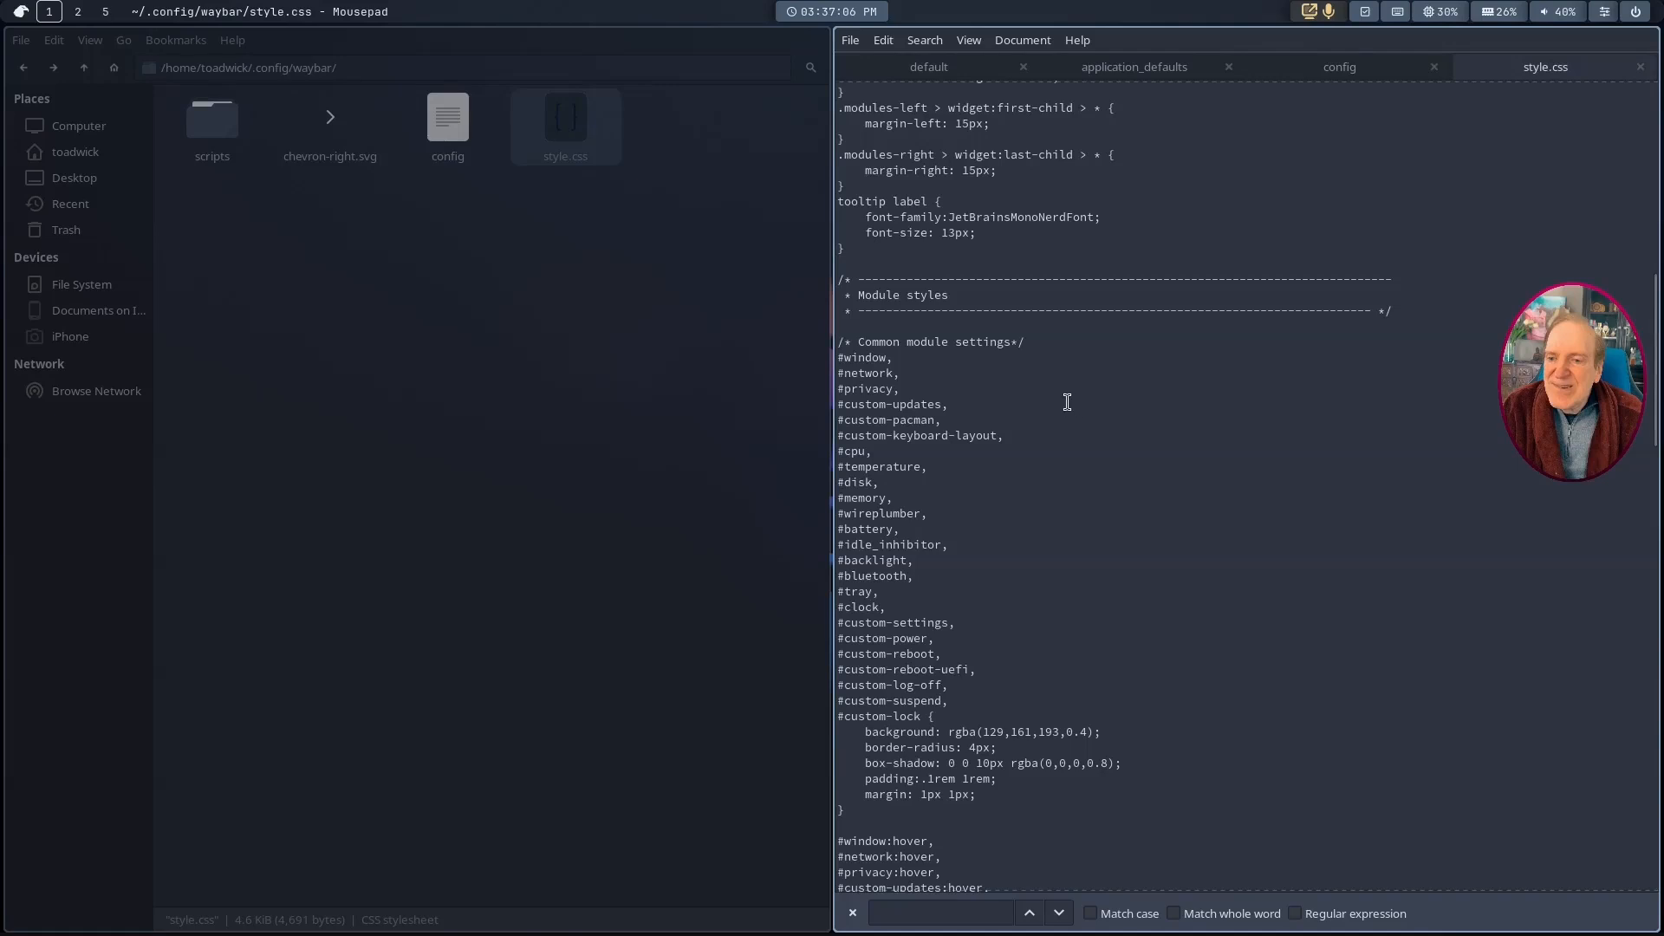
scroll(1067, 401, down, 3)
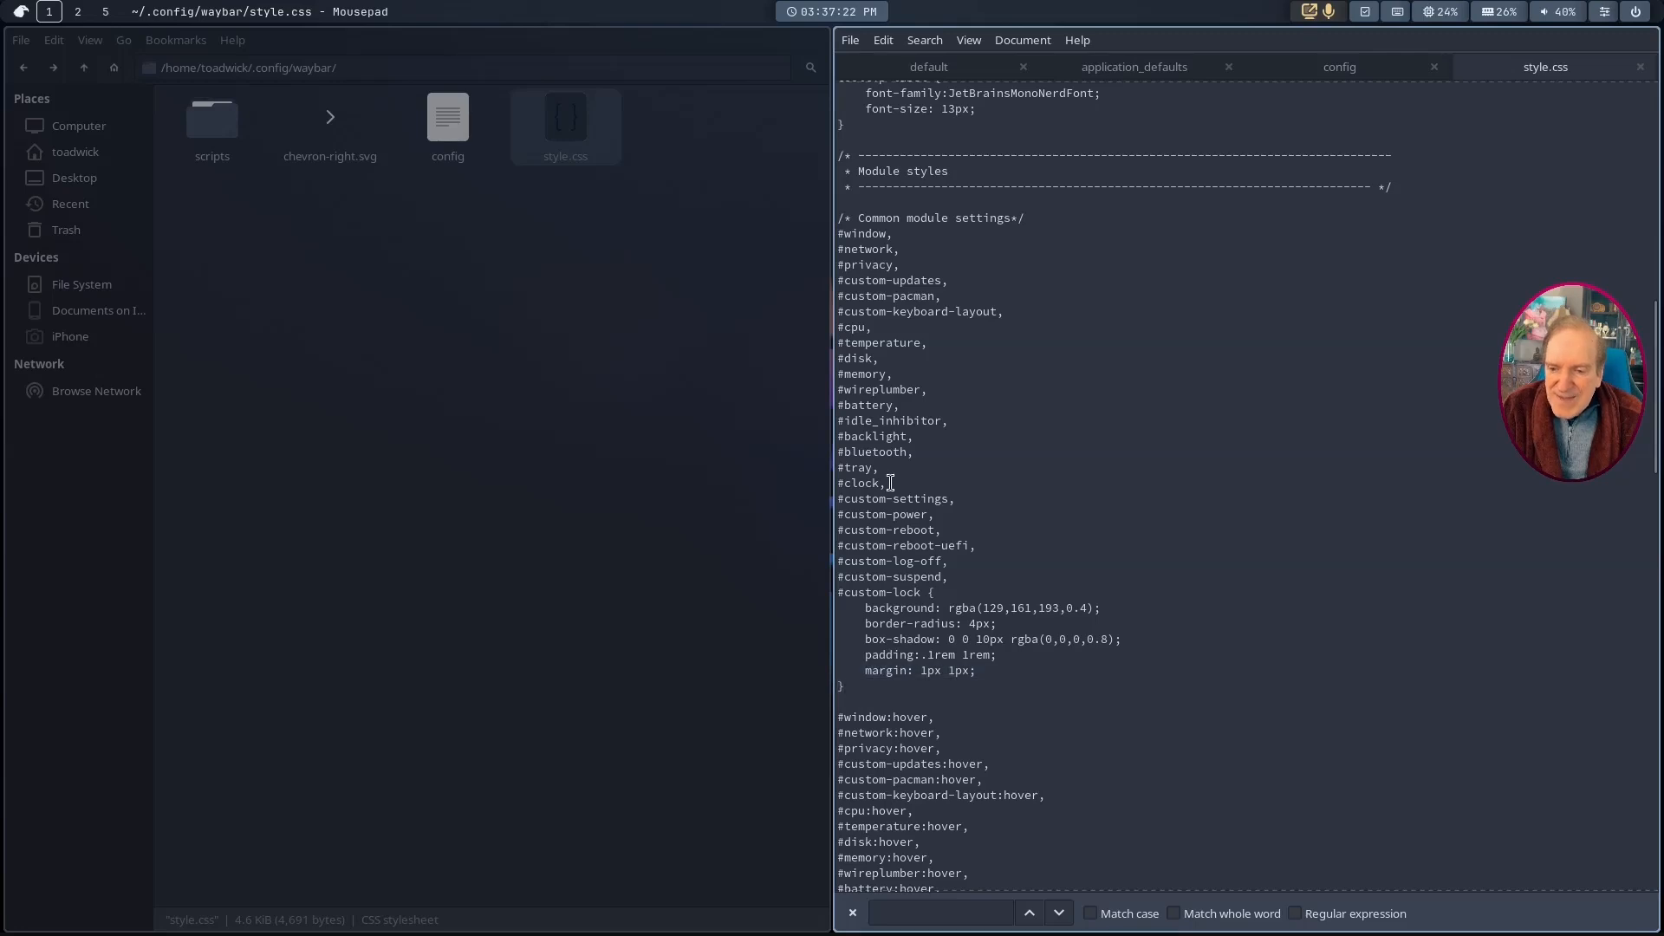
drag(890, 483, 832, 479)
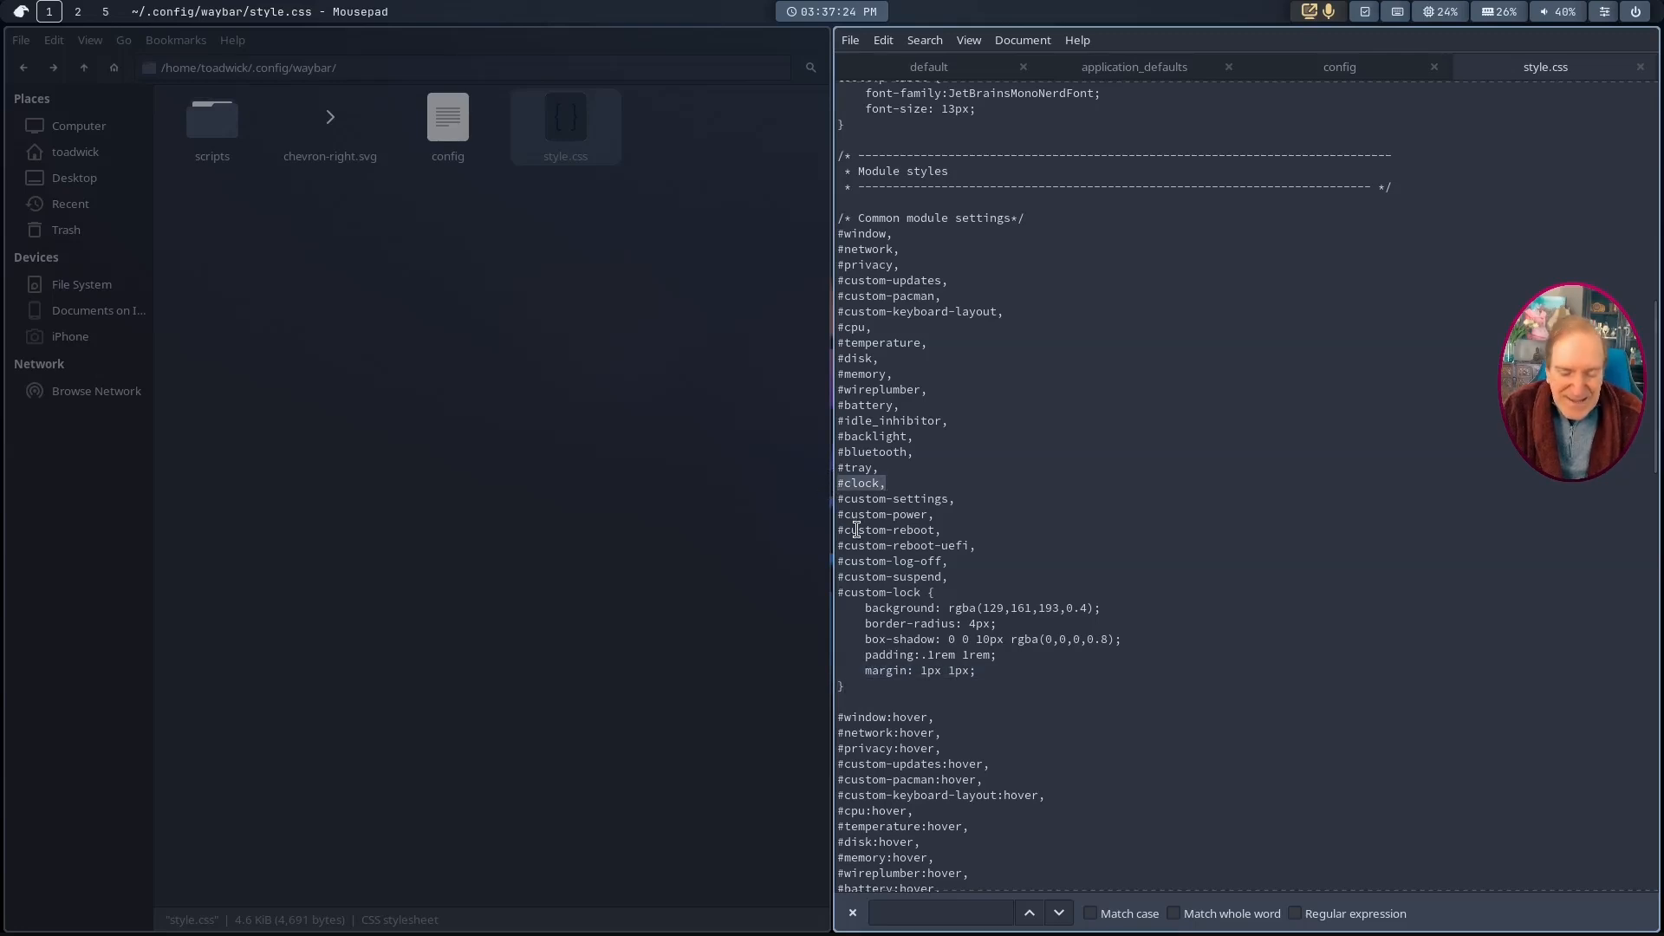
key(Delete)
key(Delete)
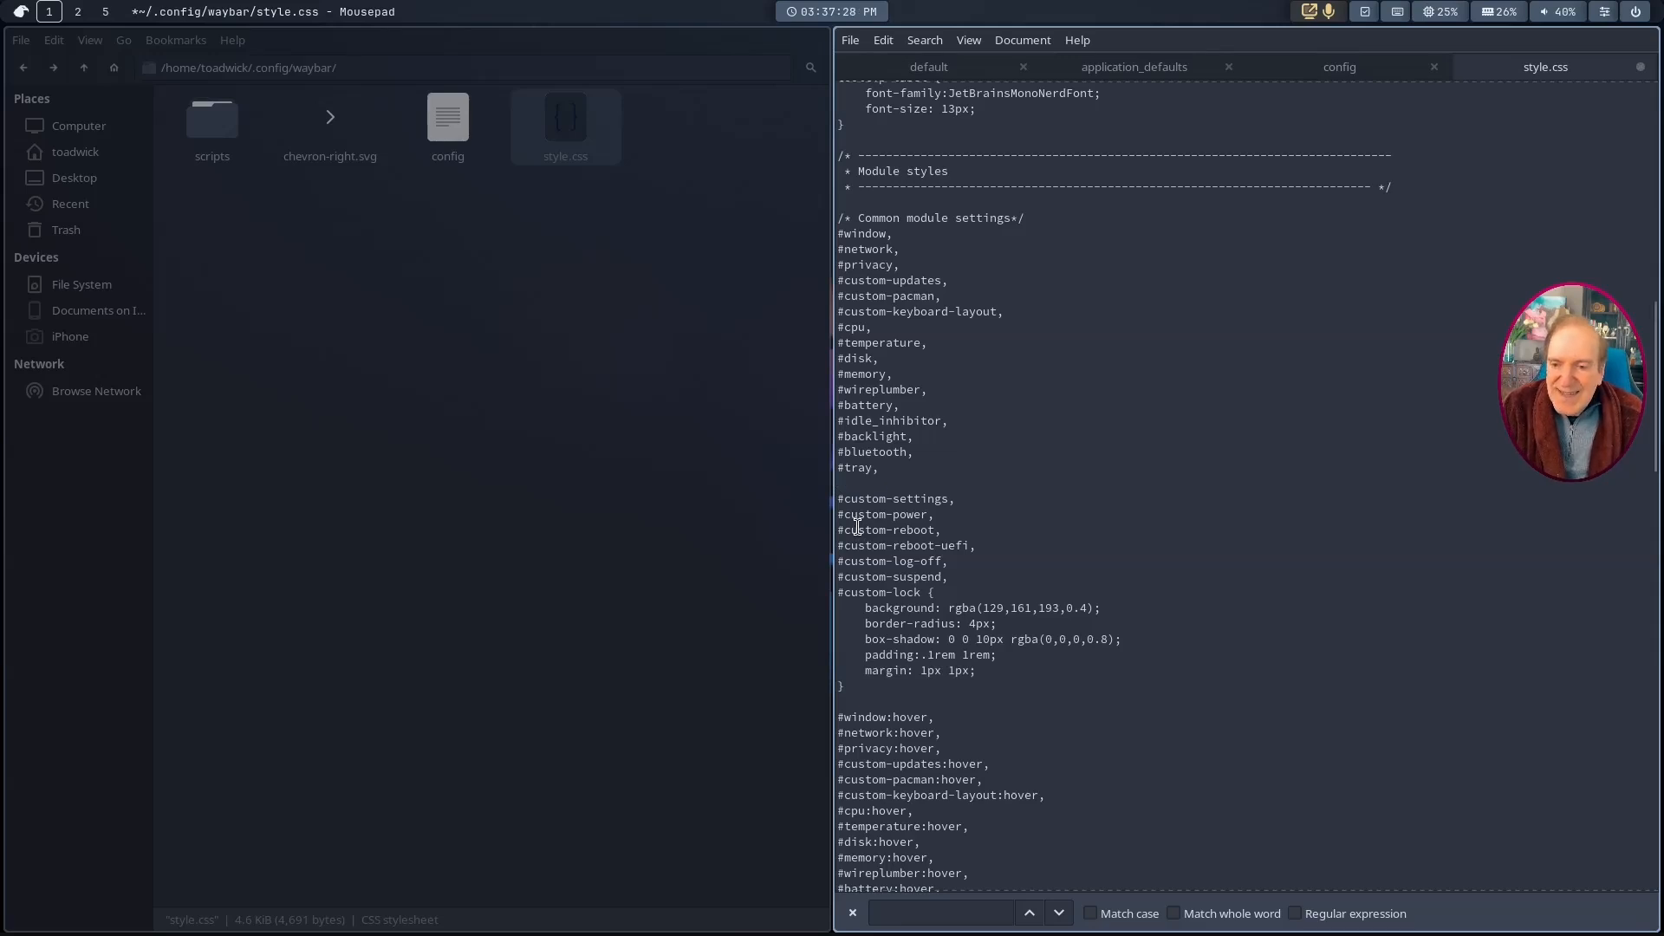
key(Delete)
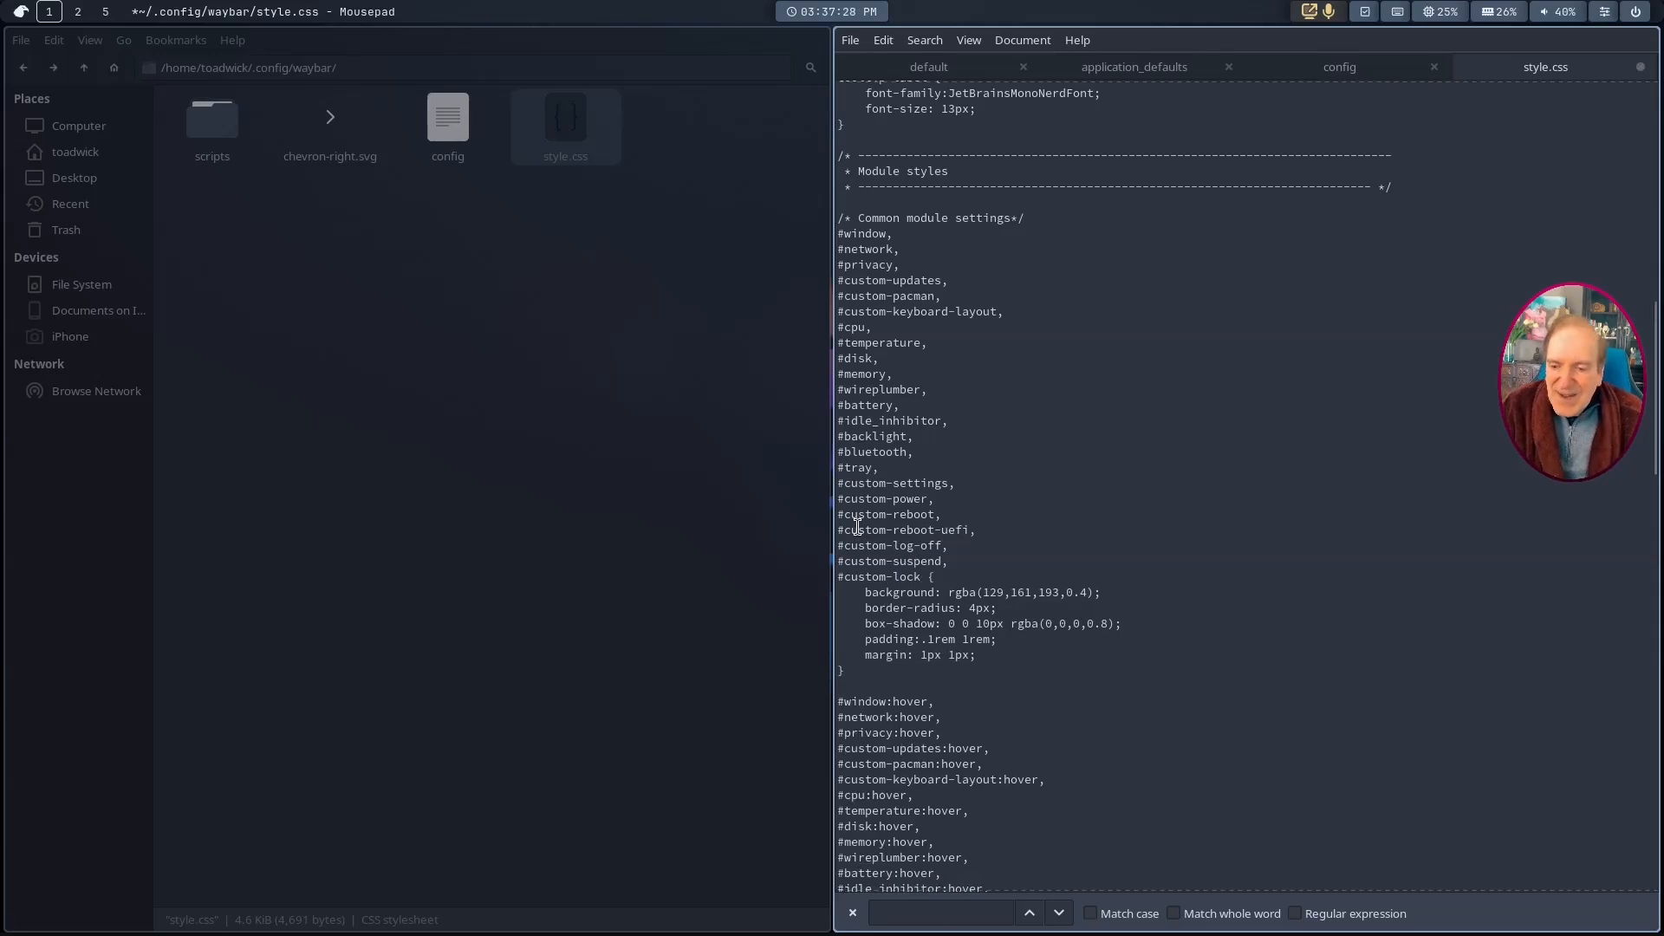
Step: Start a new #clock rule below the #custom-lock block and enlarge the editor text
click(862, 674)
key(Return)
key(Return)
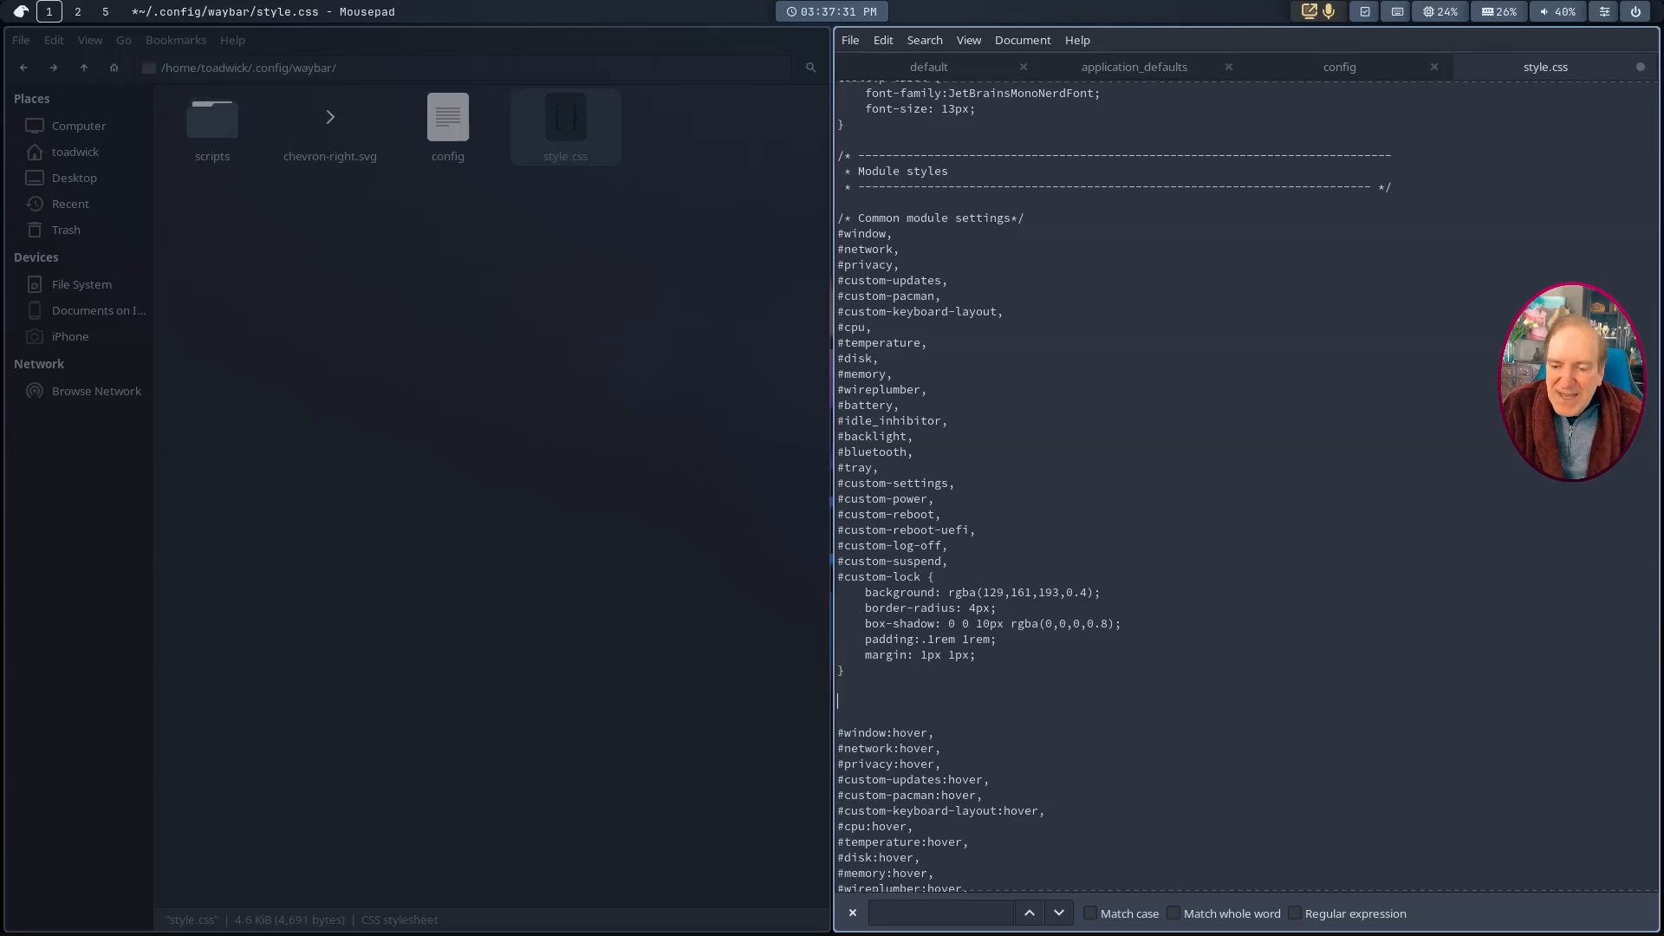
text(#clock,)
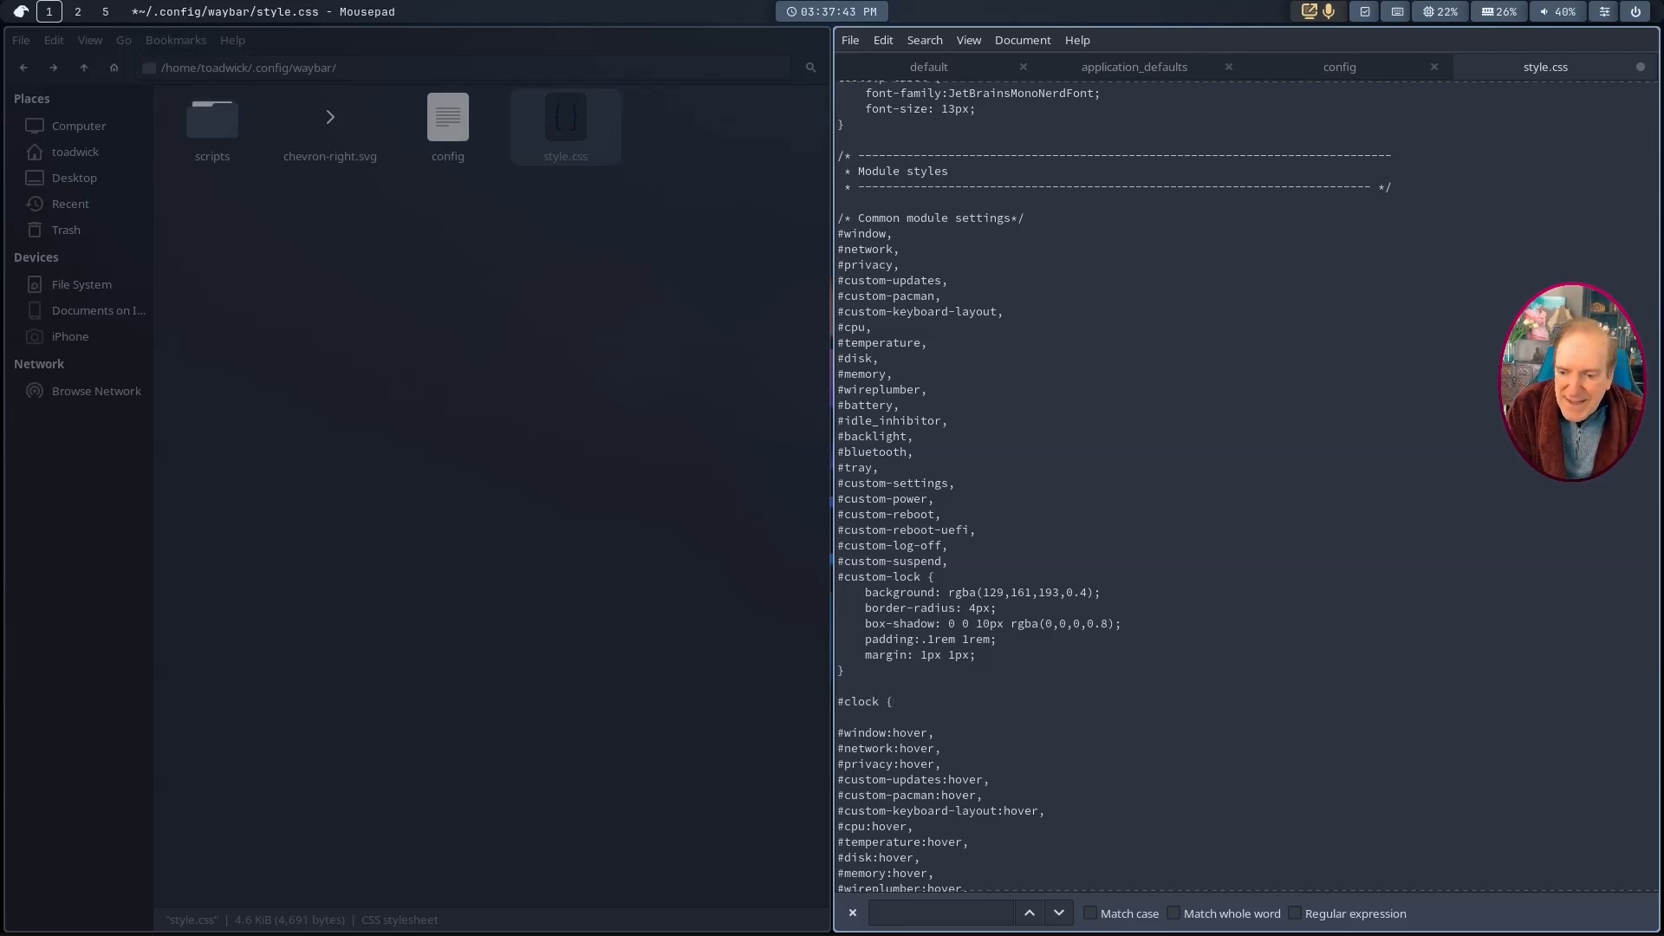
key(Return)
key(Return)
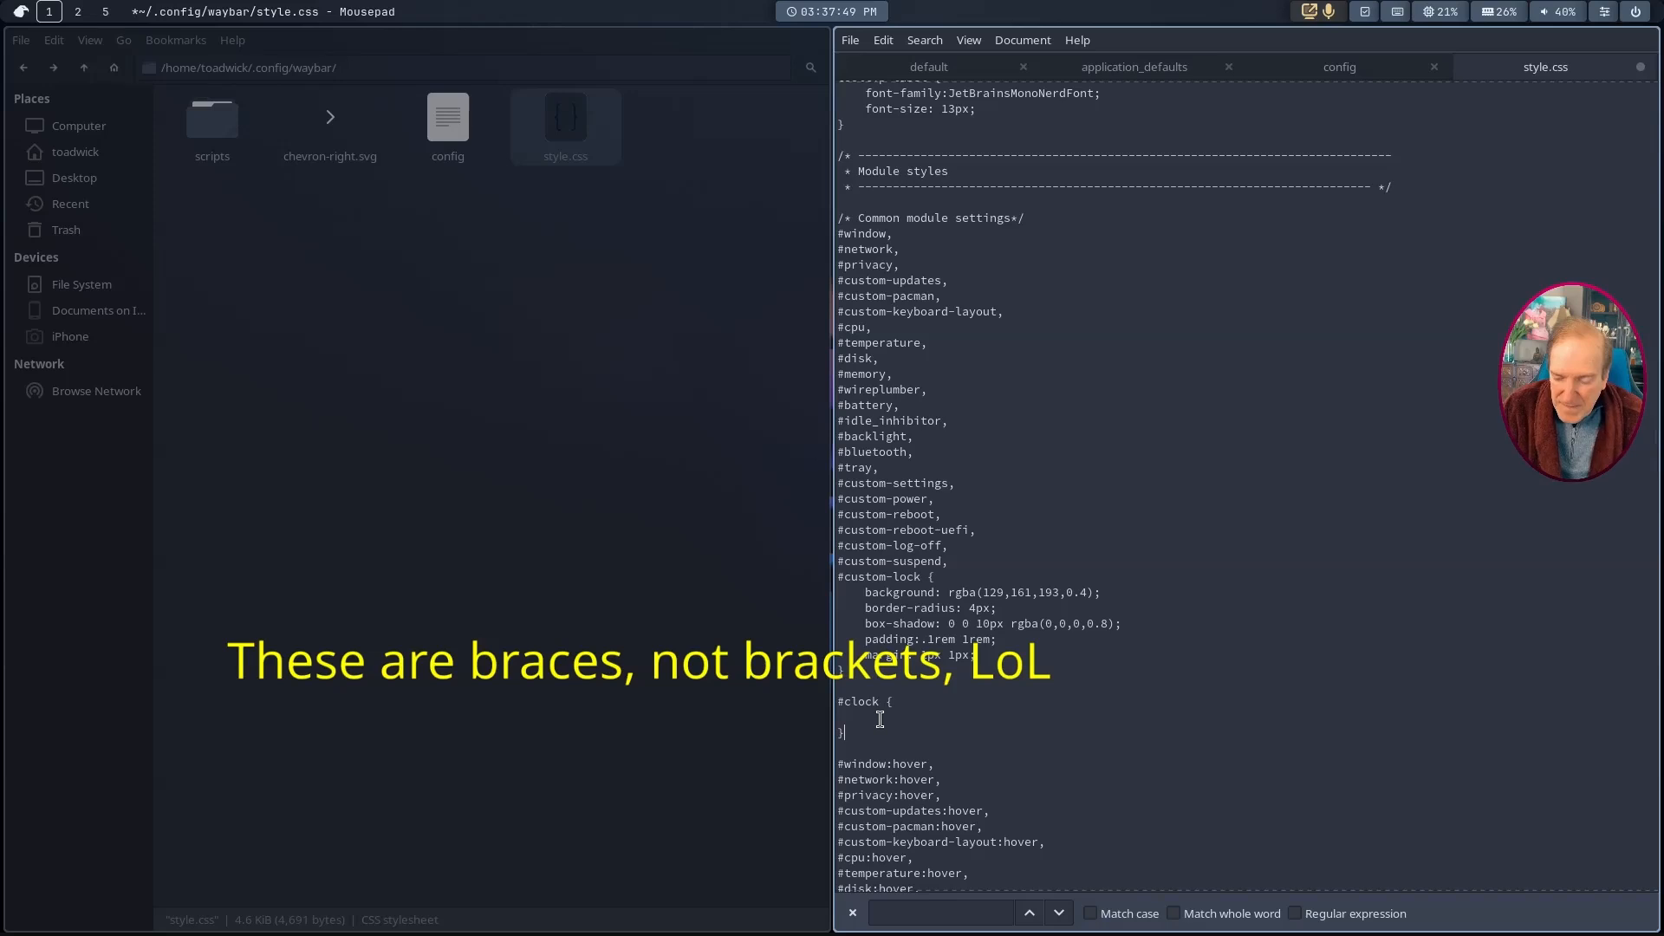
key(ctrl+plus)
key(ctrl+plus)
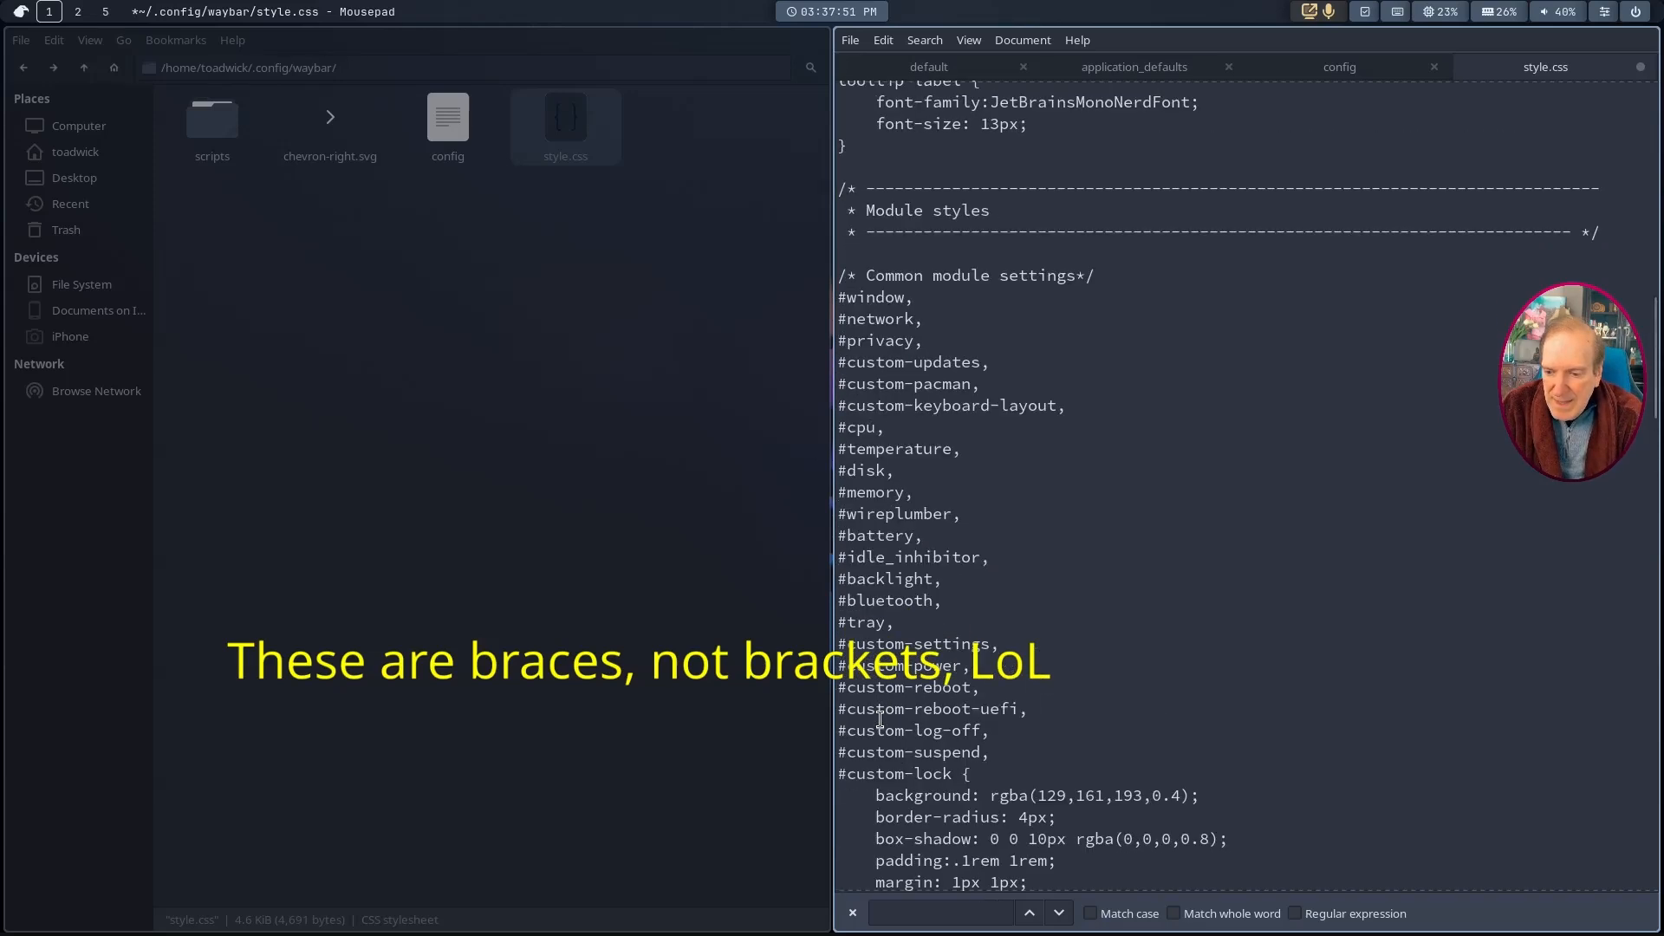
Step: Copy #custom-lock's background, border-radius, box-shadow, padding and margin lines into #clock, fixing indentation
key(ctrl+plus)
scroll(1018, 700, down, 3)
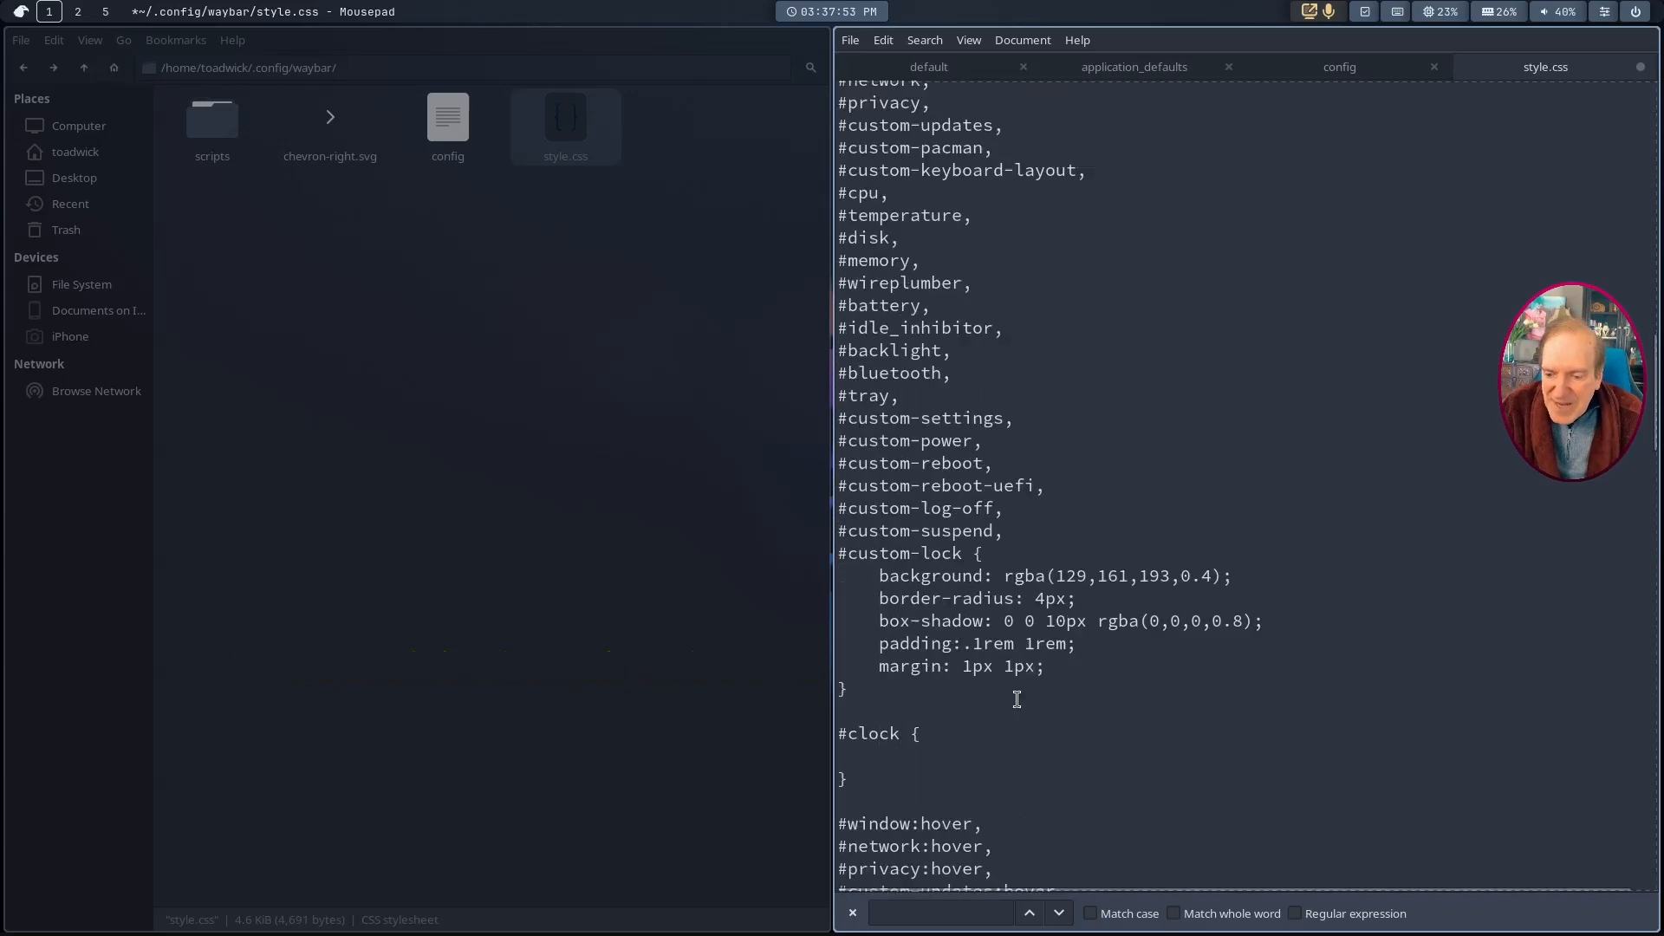
scroll(1018, 699, down, 2)
click(907, 642)
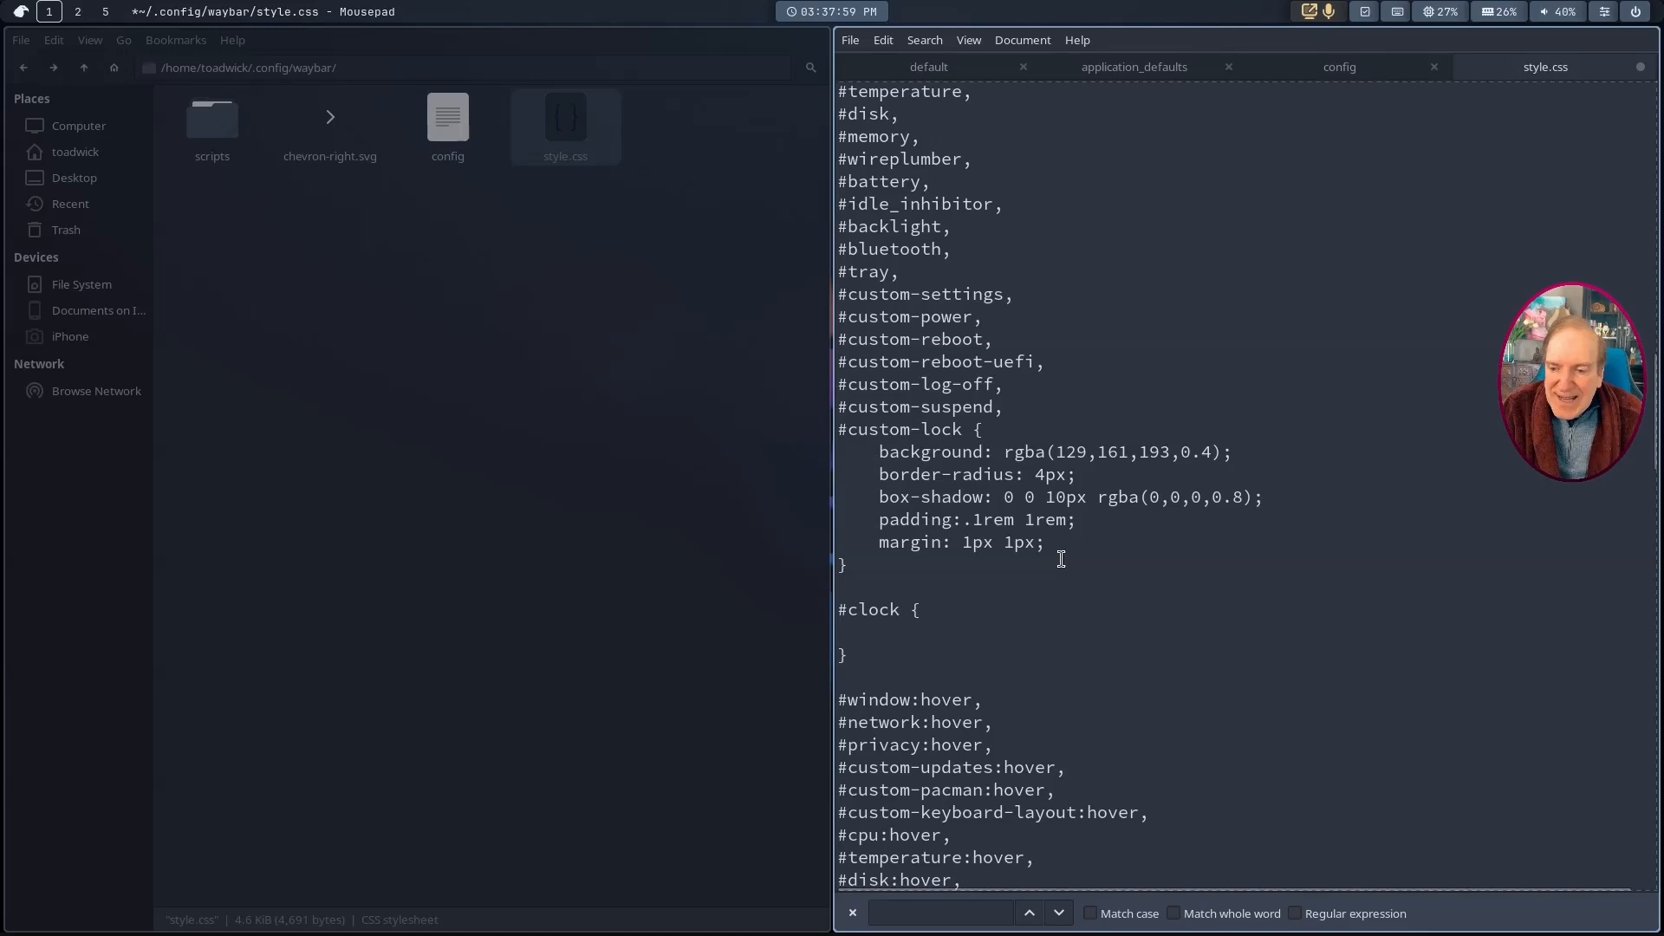
drag(1047, 544, 880, 452)
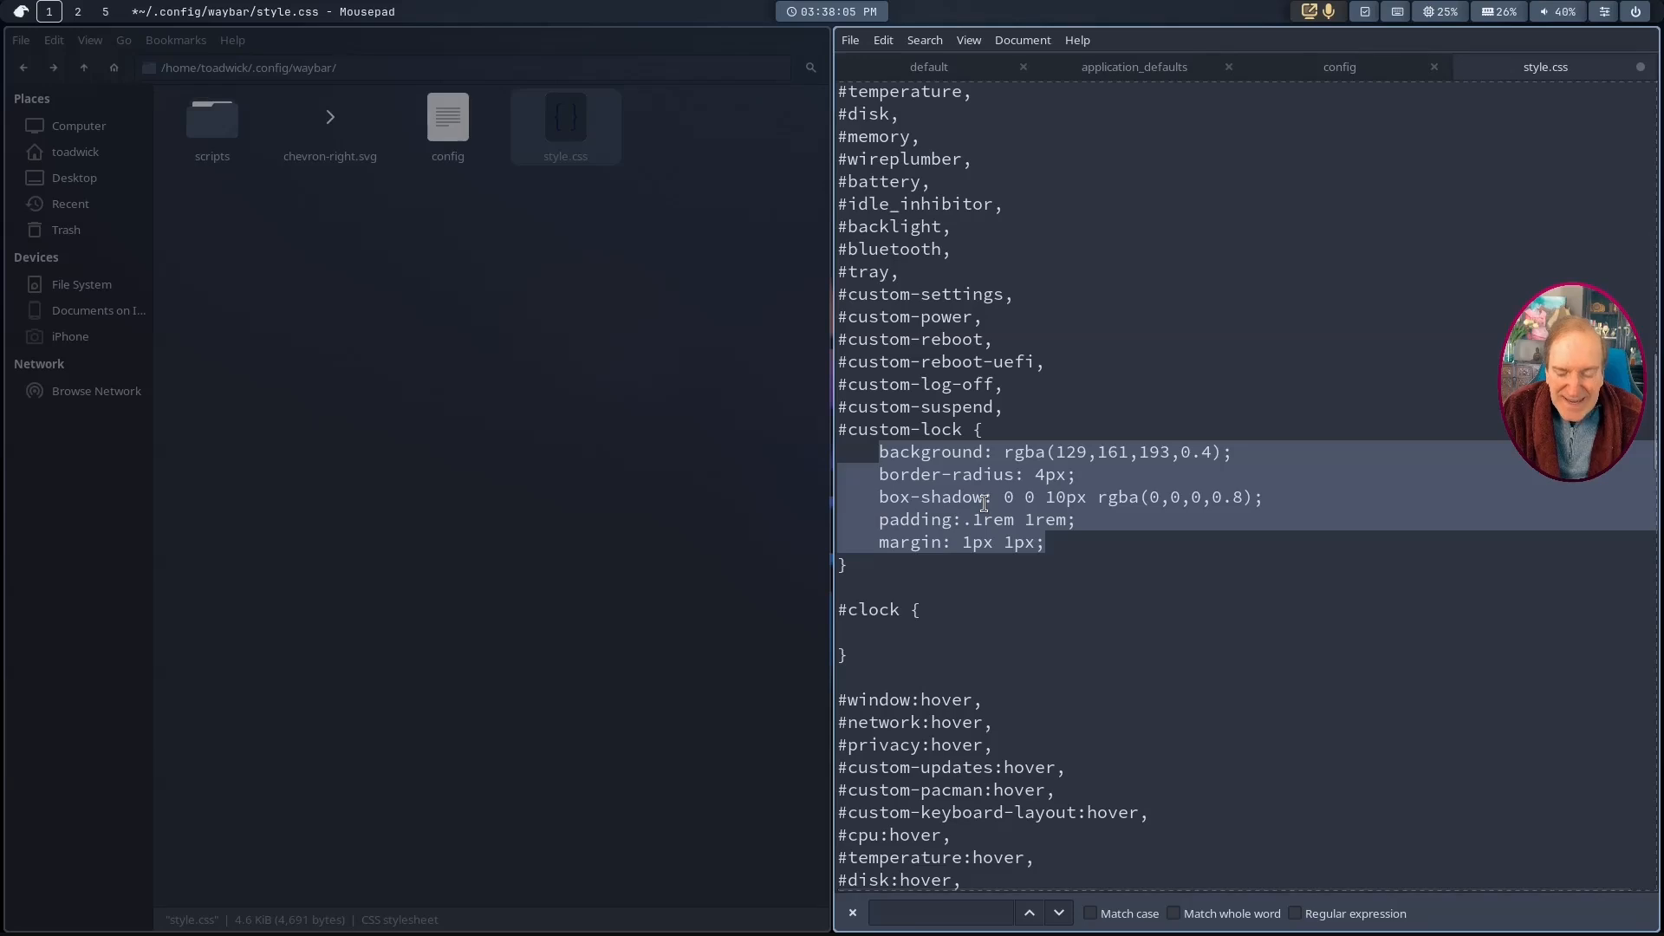
key(ctrl+c)
click(890, 634)
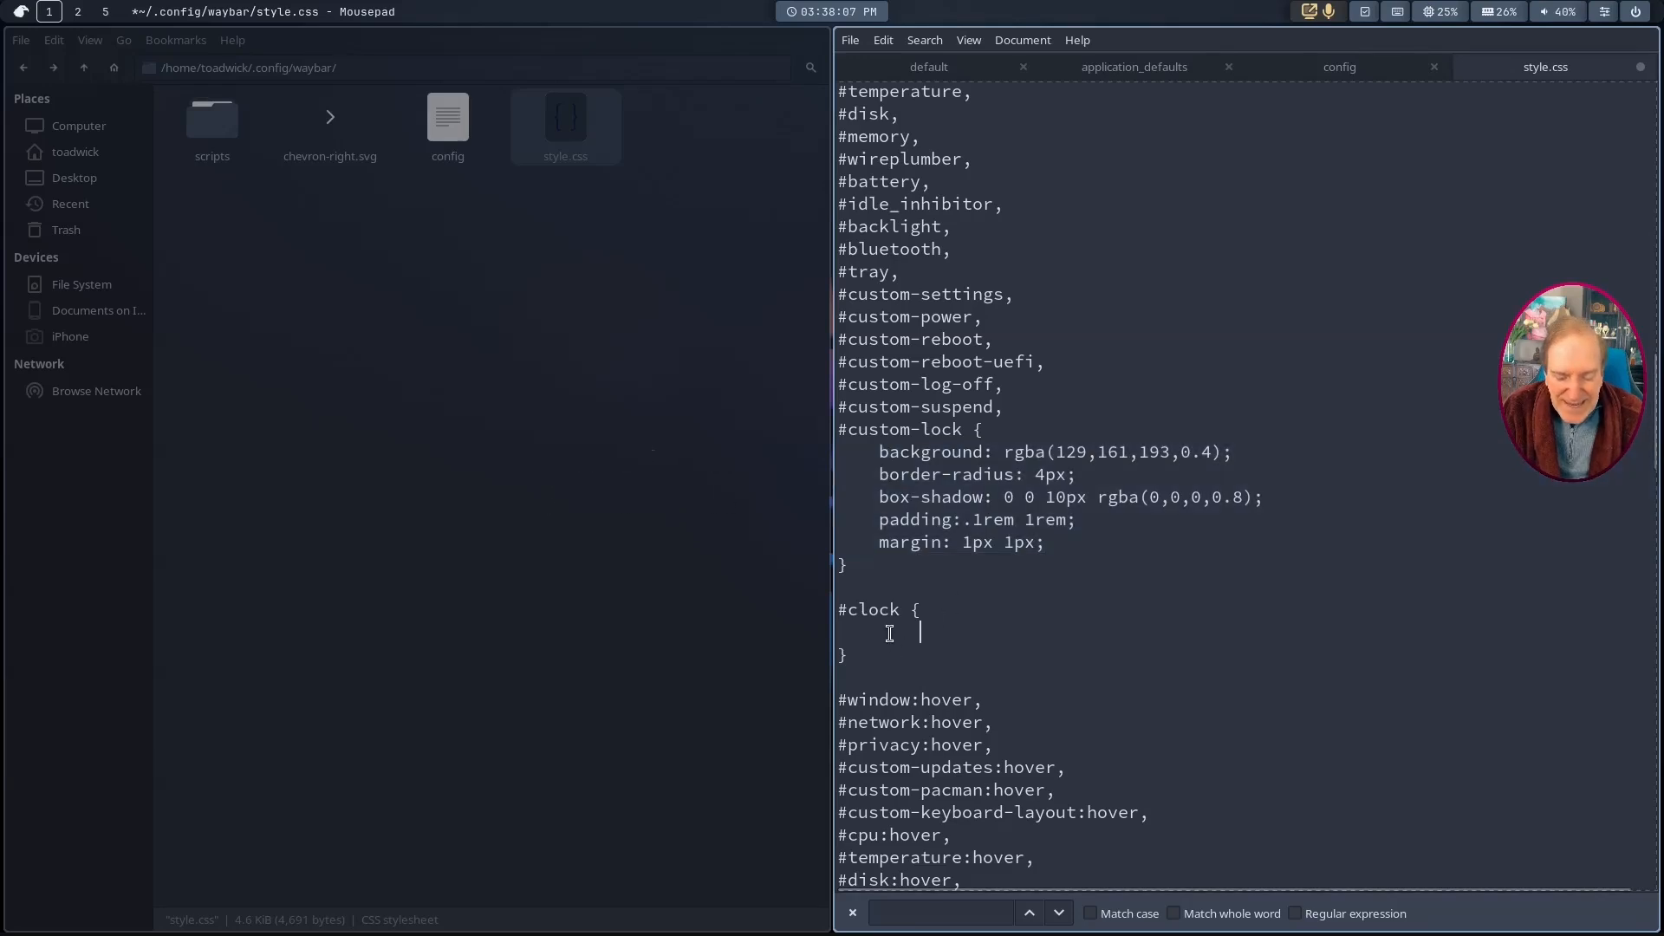
key(ctrl+v)
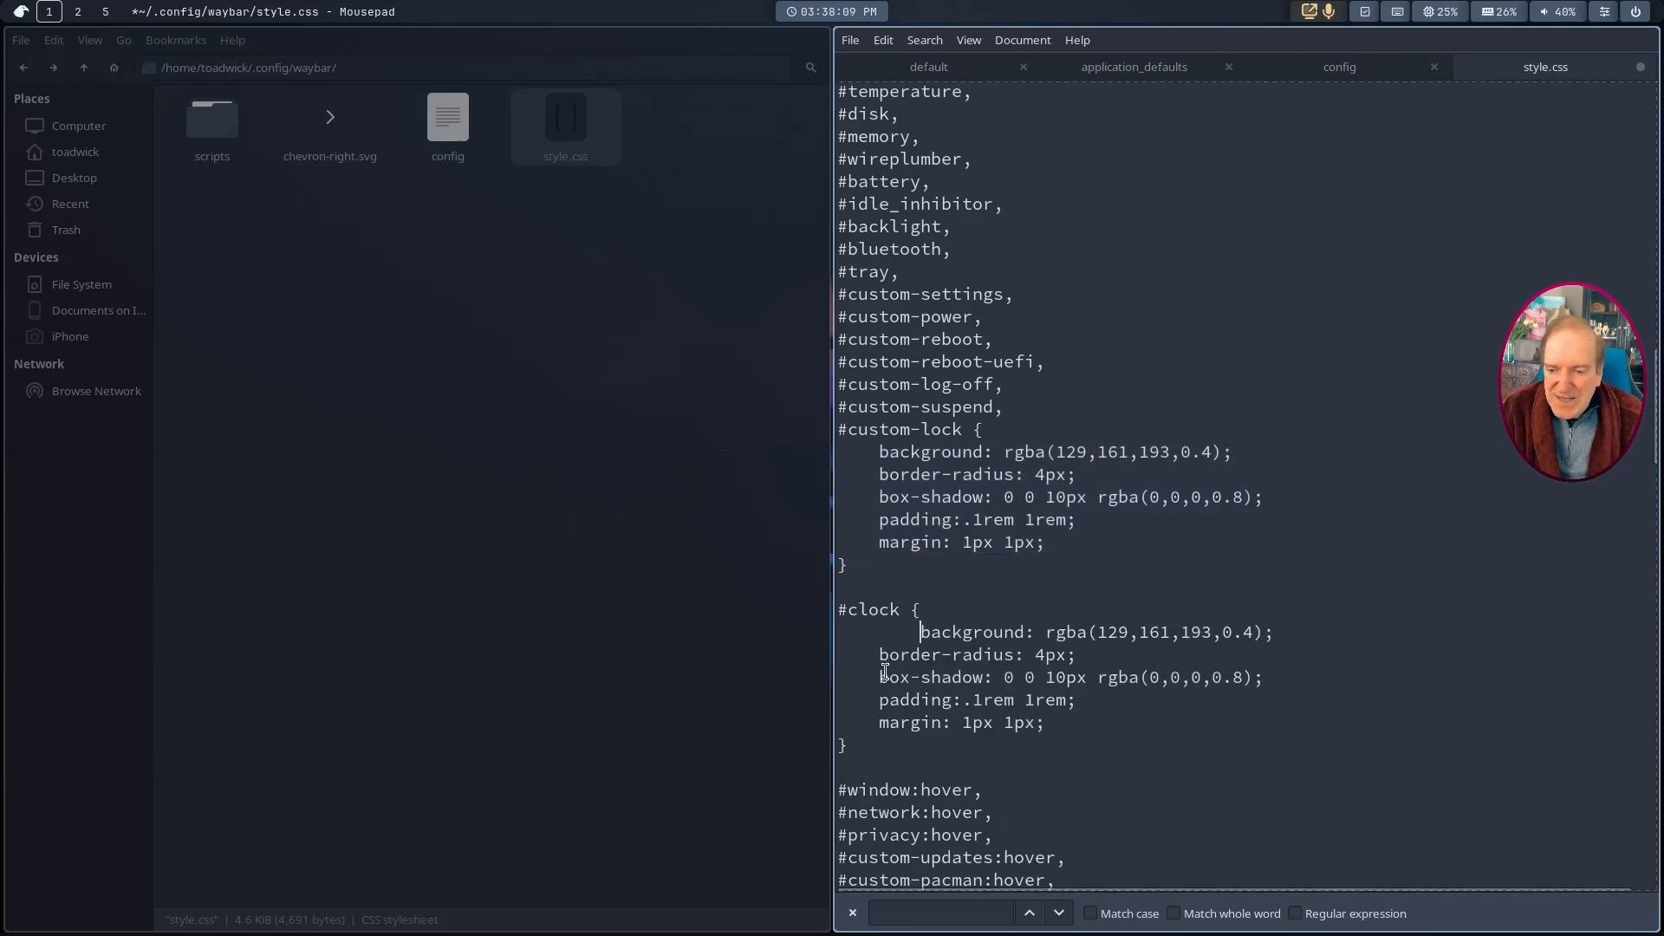
key(BackSpace)
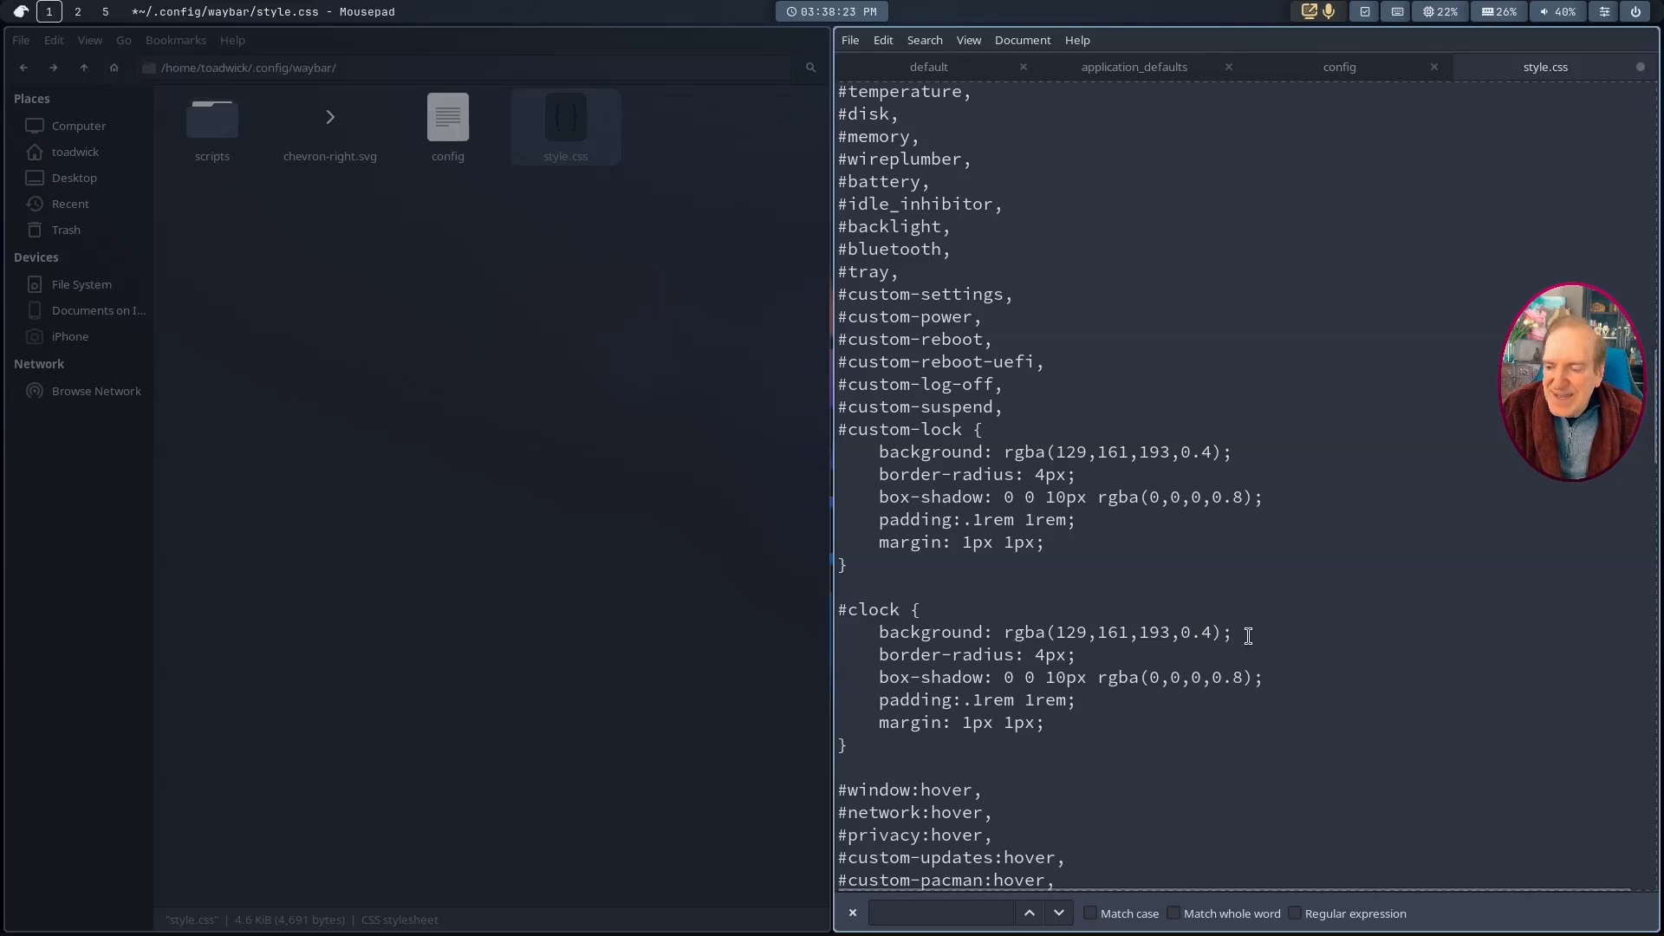
Step: Add font-size: 12 under the #clock background, save, and reload sway
key(Return)
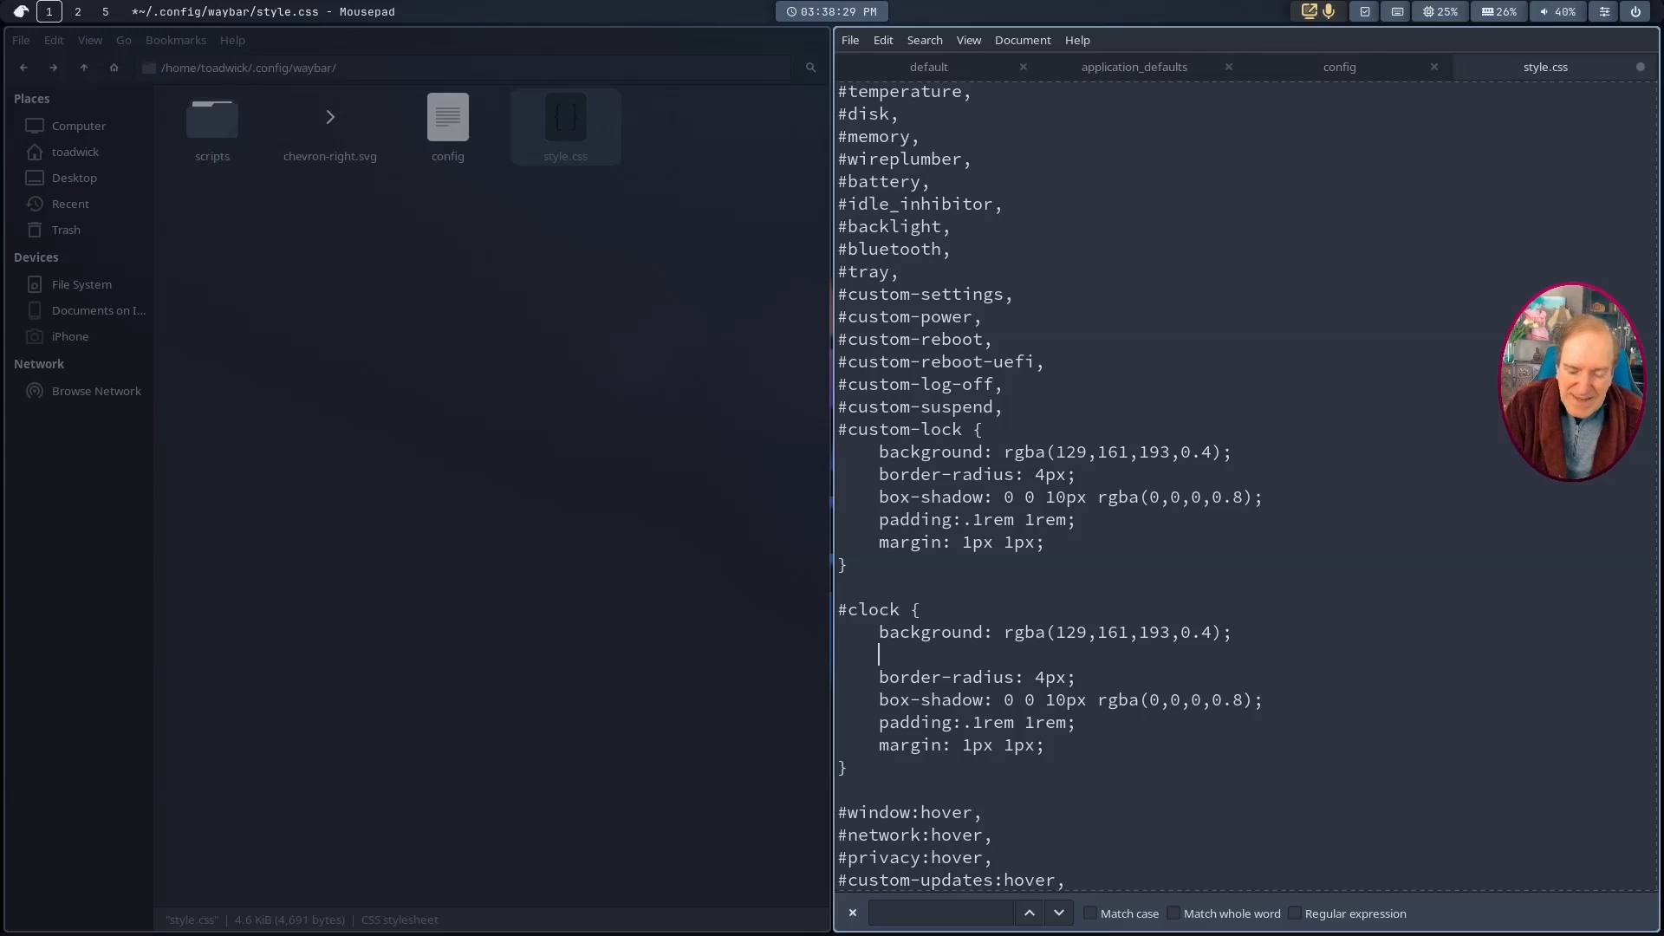
text(font)
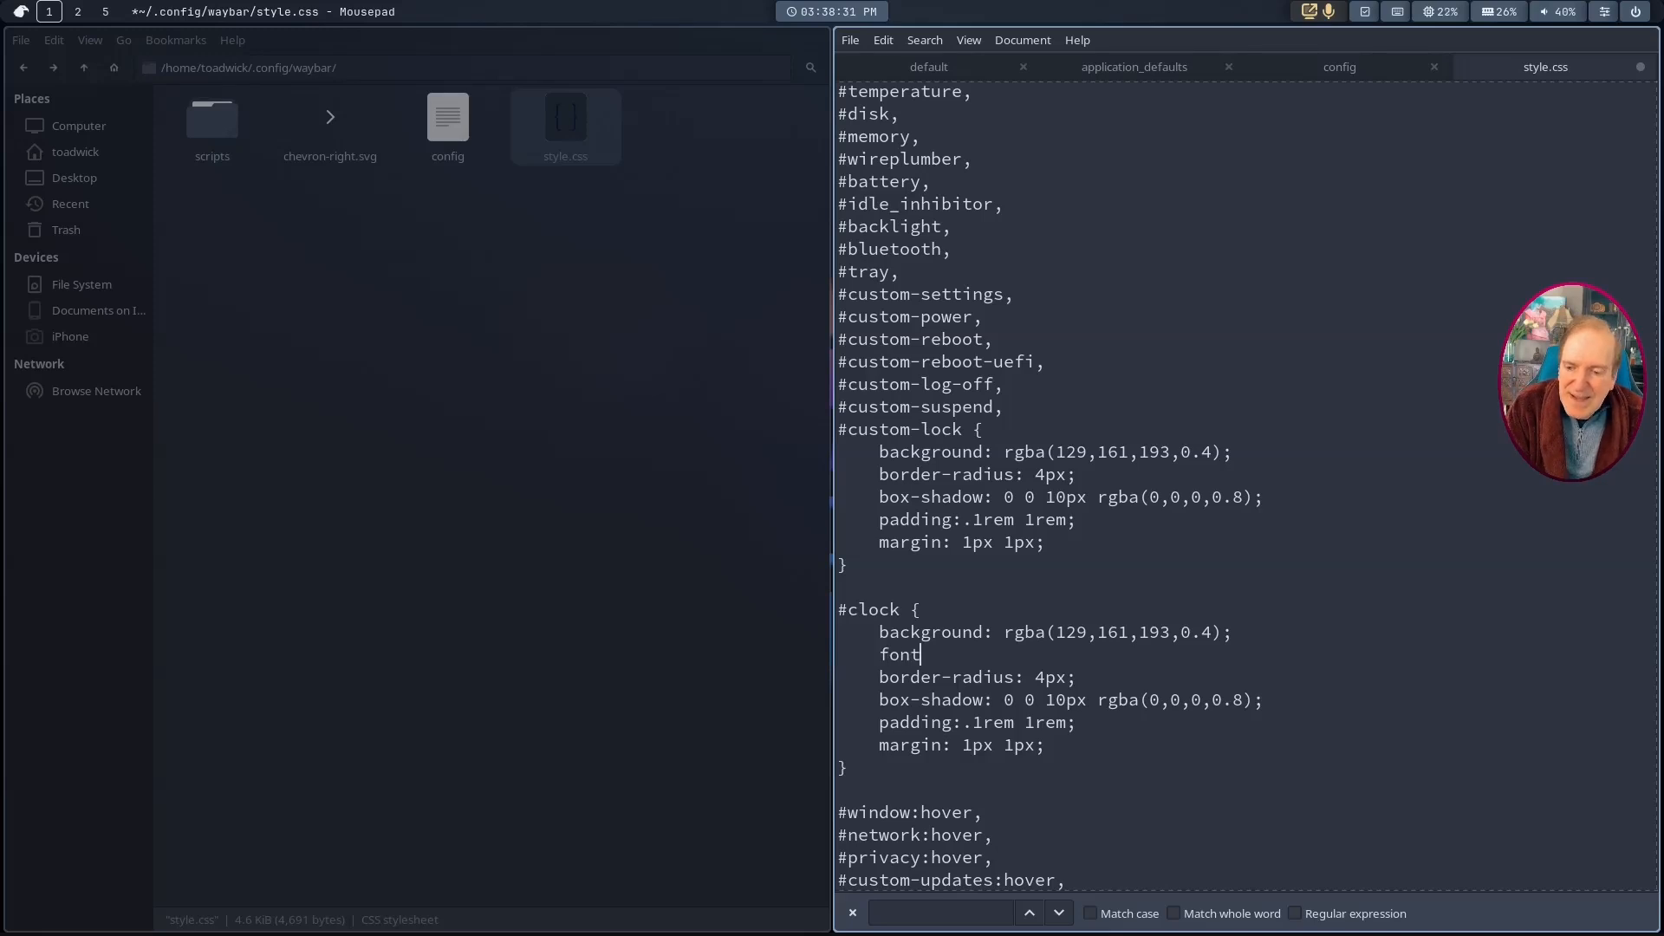
text(-siz)
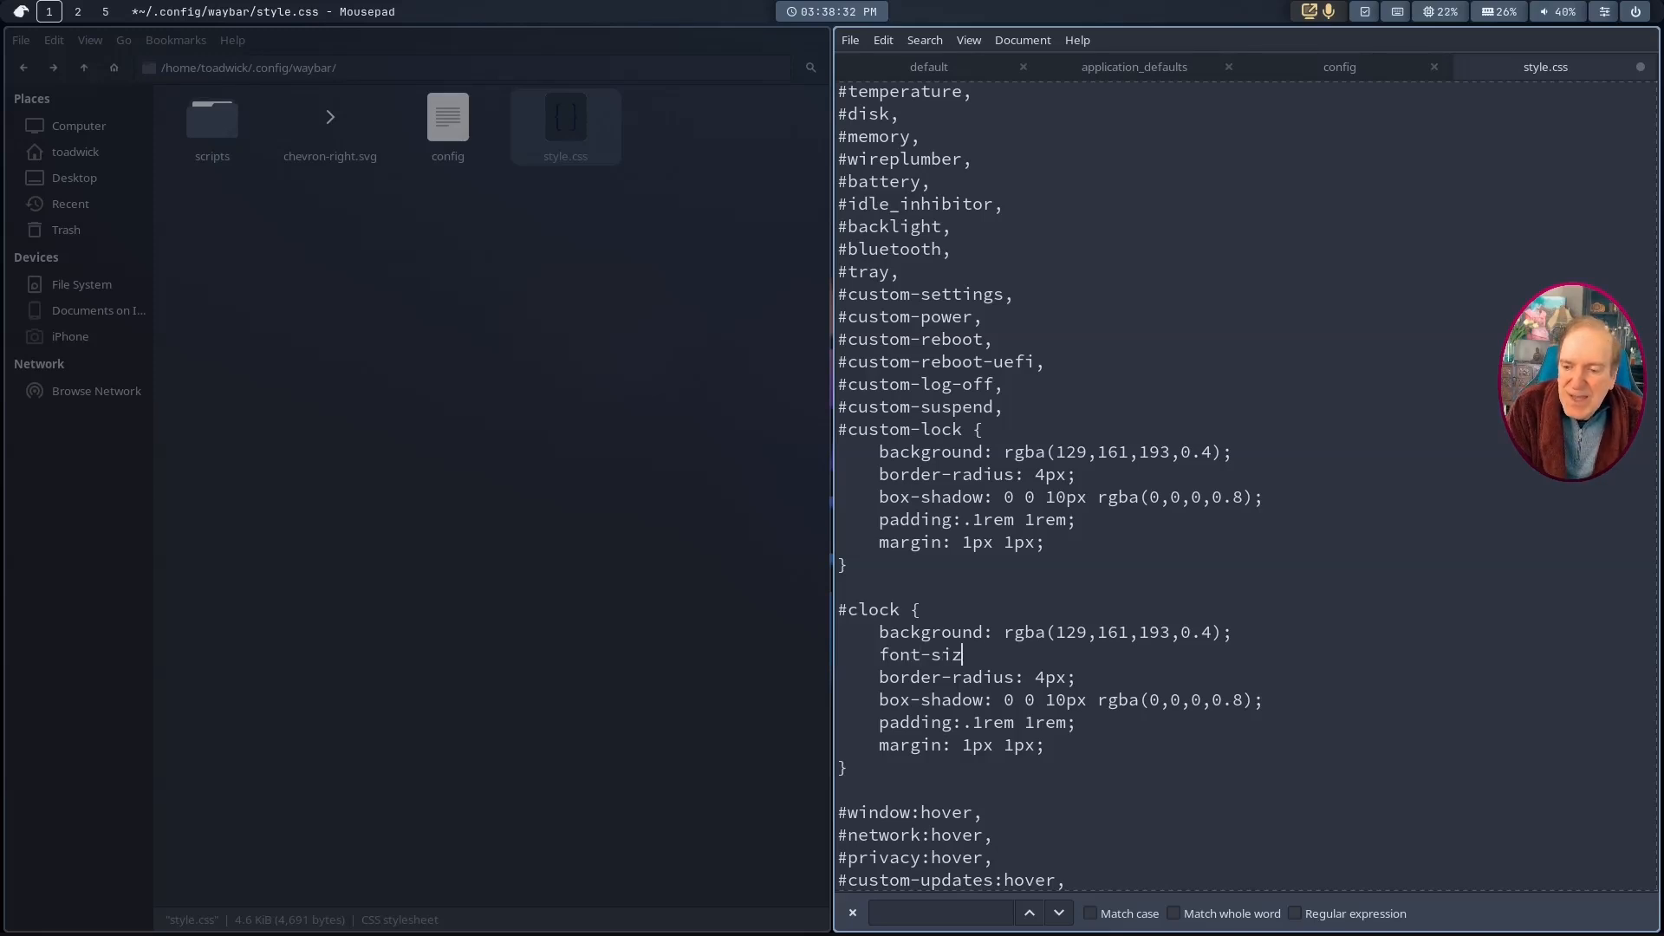
text(e:)
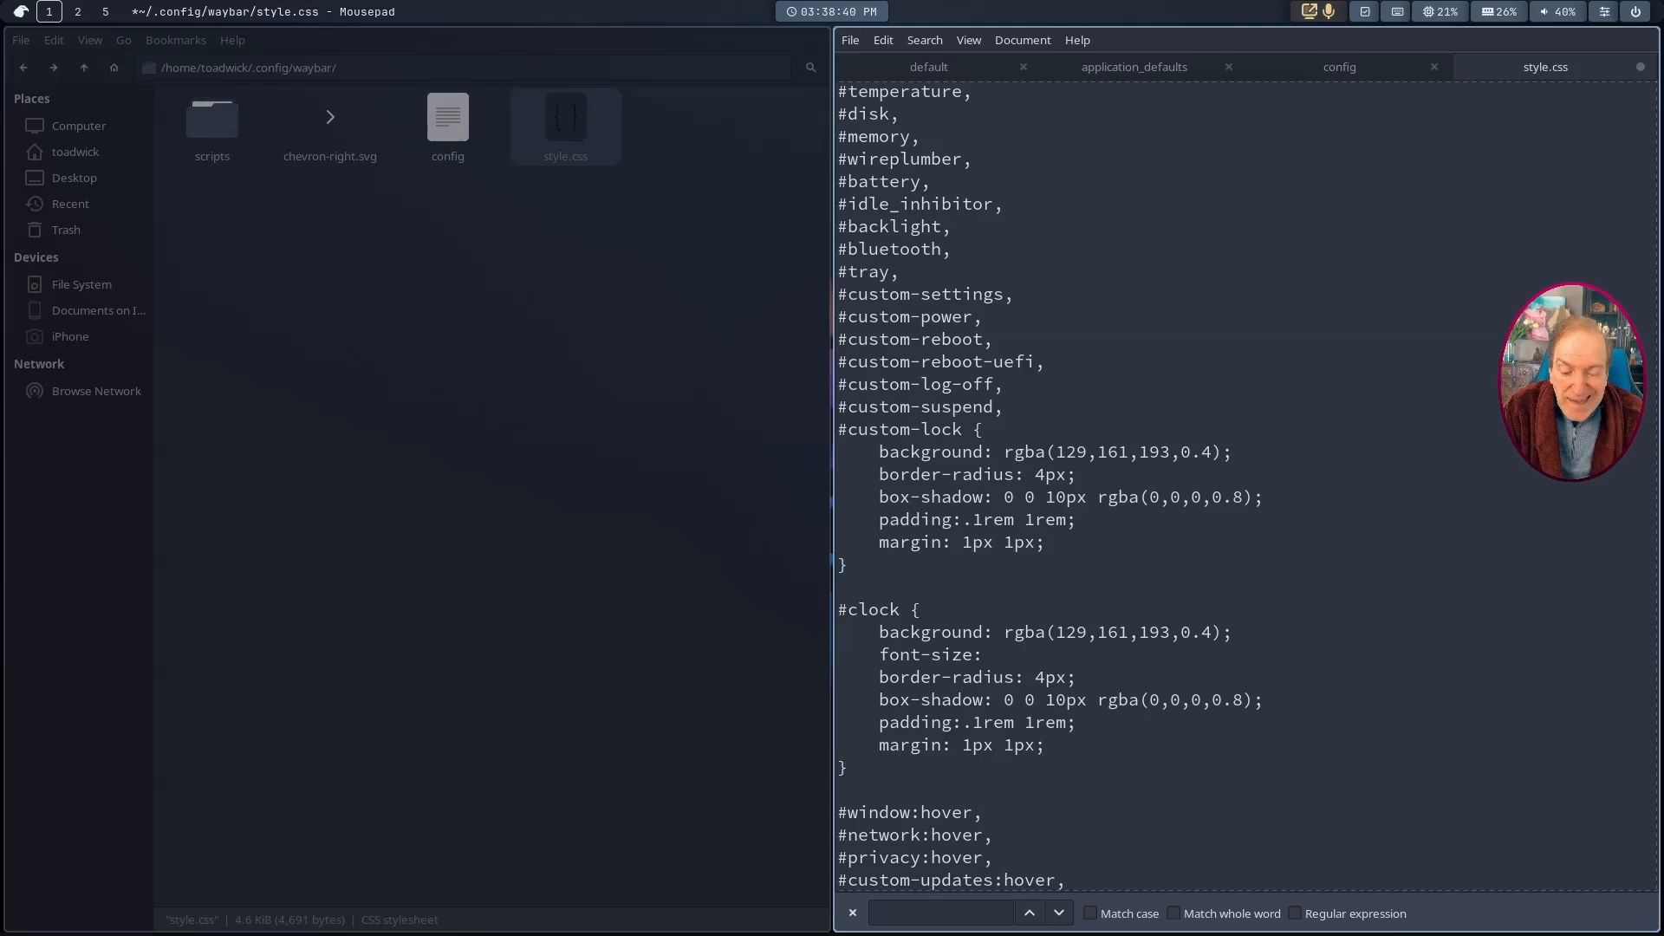
text( 11111111111111111111111111112)
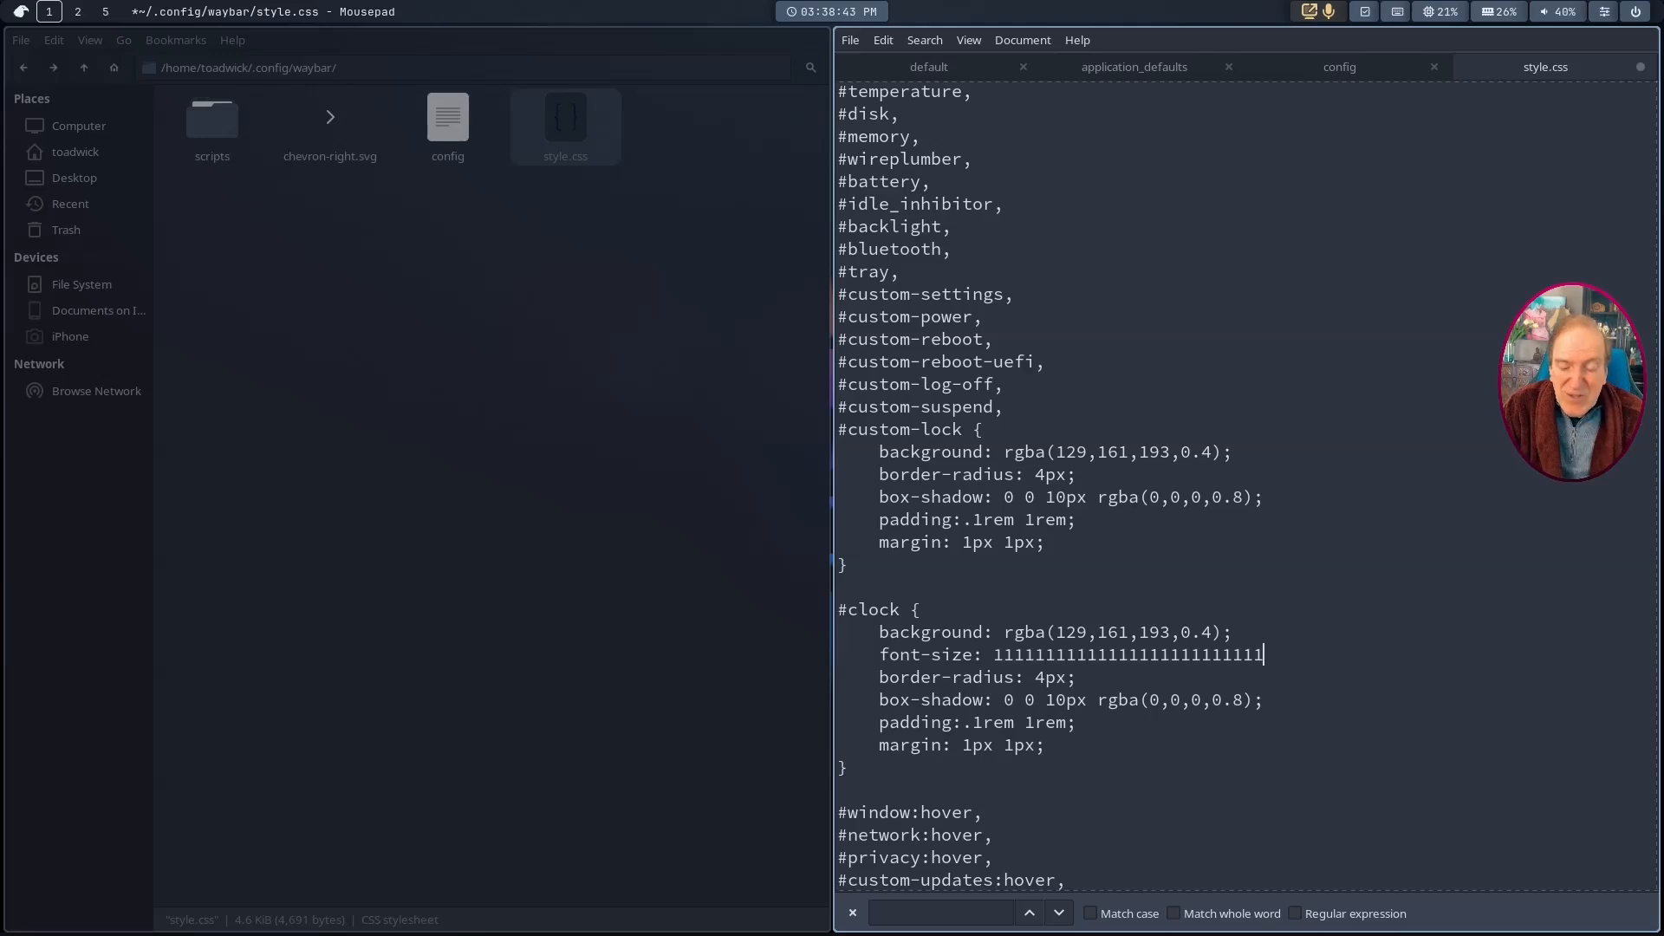
key(BackSpace)
key(BackSpace)
key(BackSpace)
key(BackSpace)
key(BackSpace)
key(BackSpace)
key(BackSpace)
key(BackSpace)
key(BackSpace)
key(BackSpace)
key(BackSpace)
key(BackSpace)
key(BackSpace)
key(BackSpace)
key(BackSpace)
key(BackSpace)
key(BackSpace)
key(BackSpace)
key(BackSpace)
key(BackSpace)
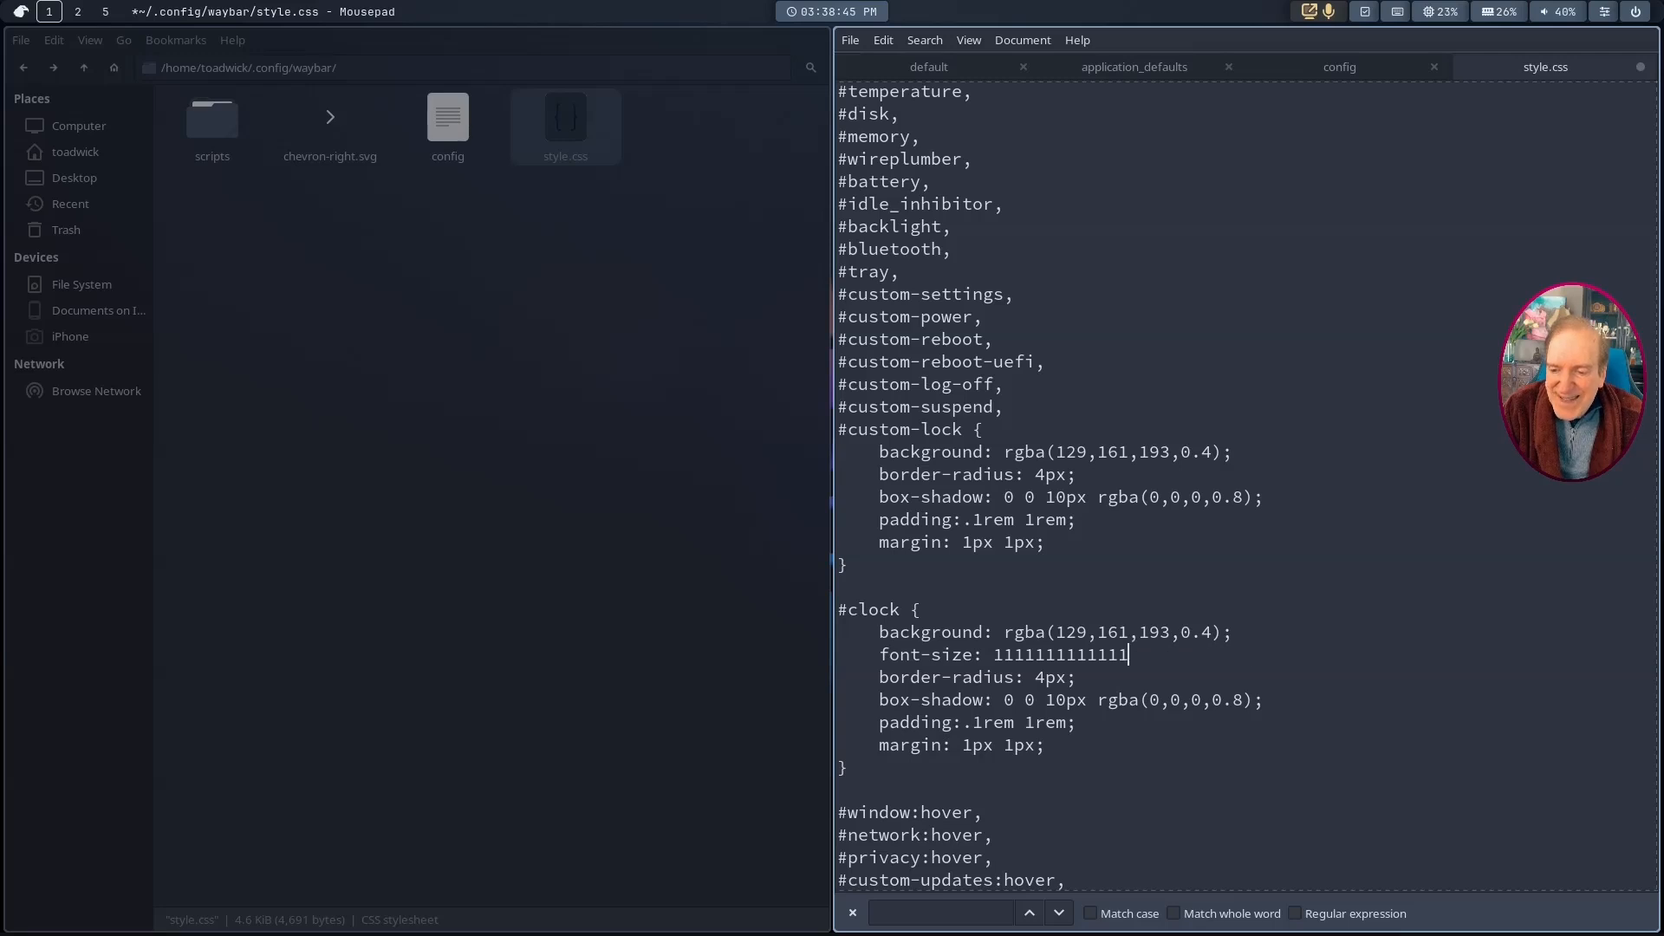
text(2;)
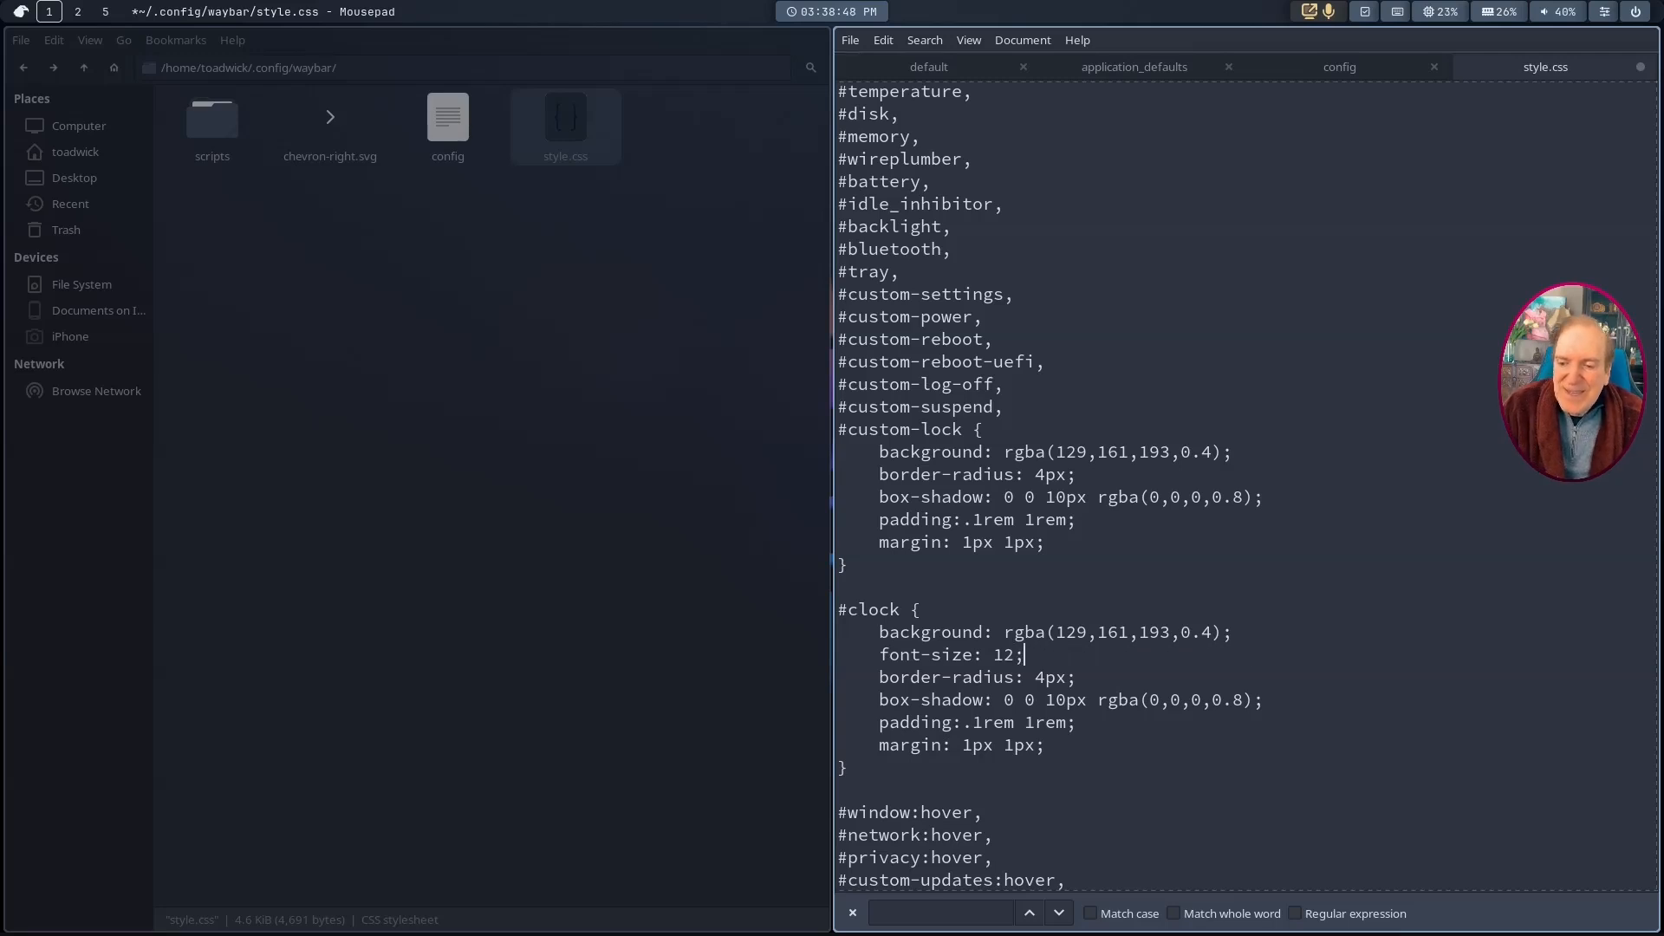
key(ctrl+s)
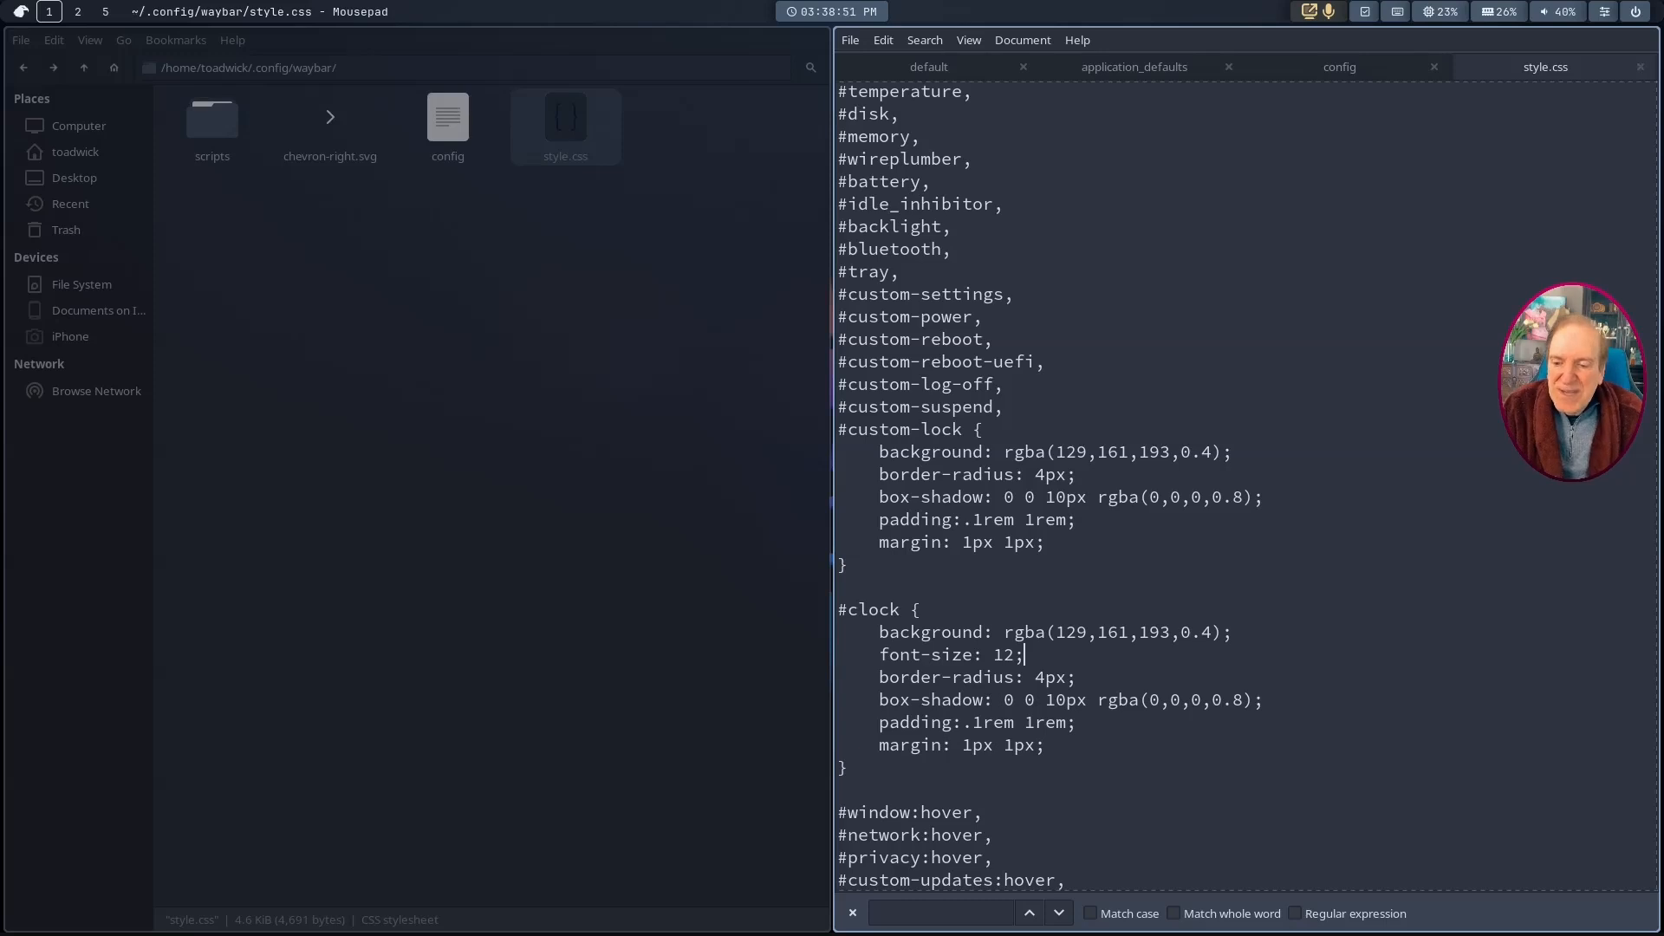
key(super+shift+c)
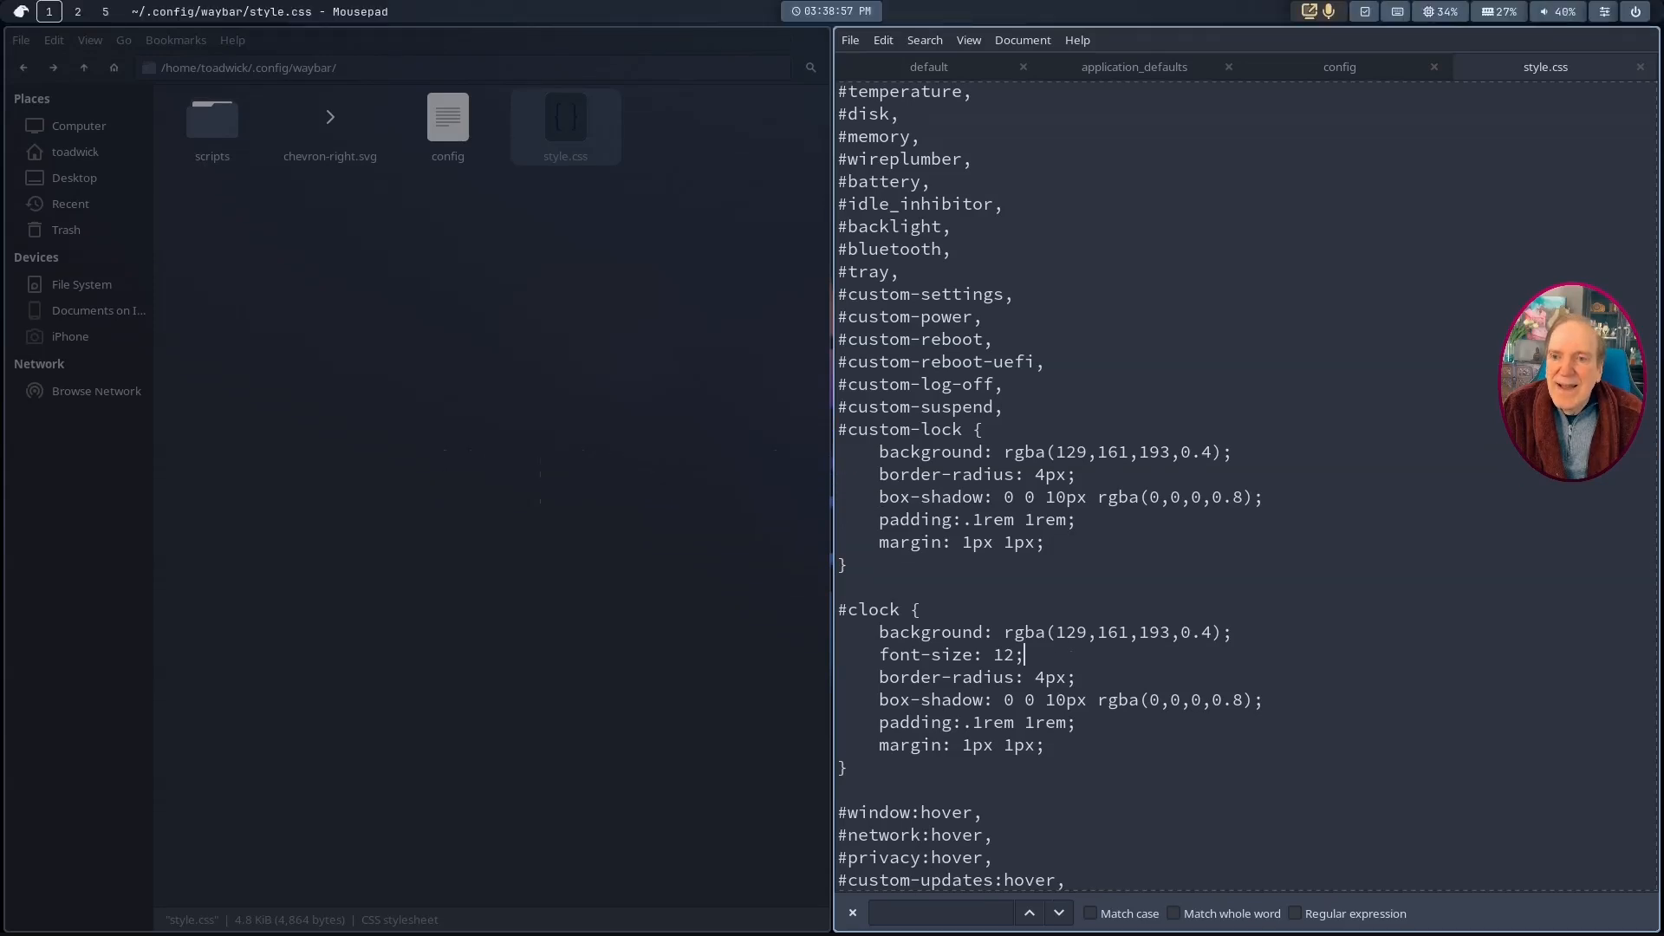
Step: Change the #clock font size from 12 to 14 and save style.css
key(Left)
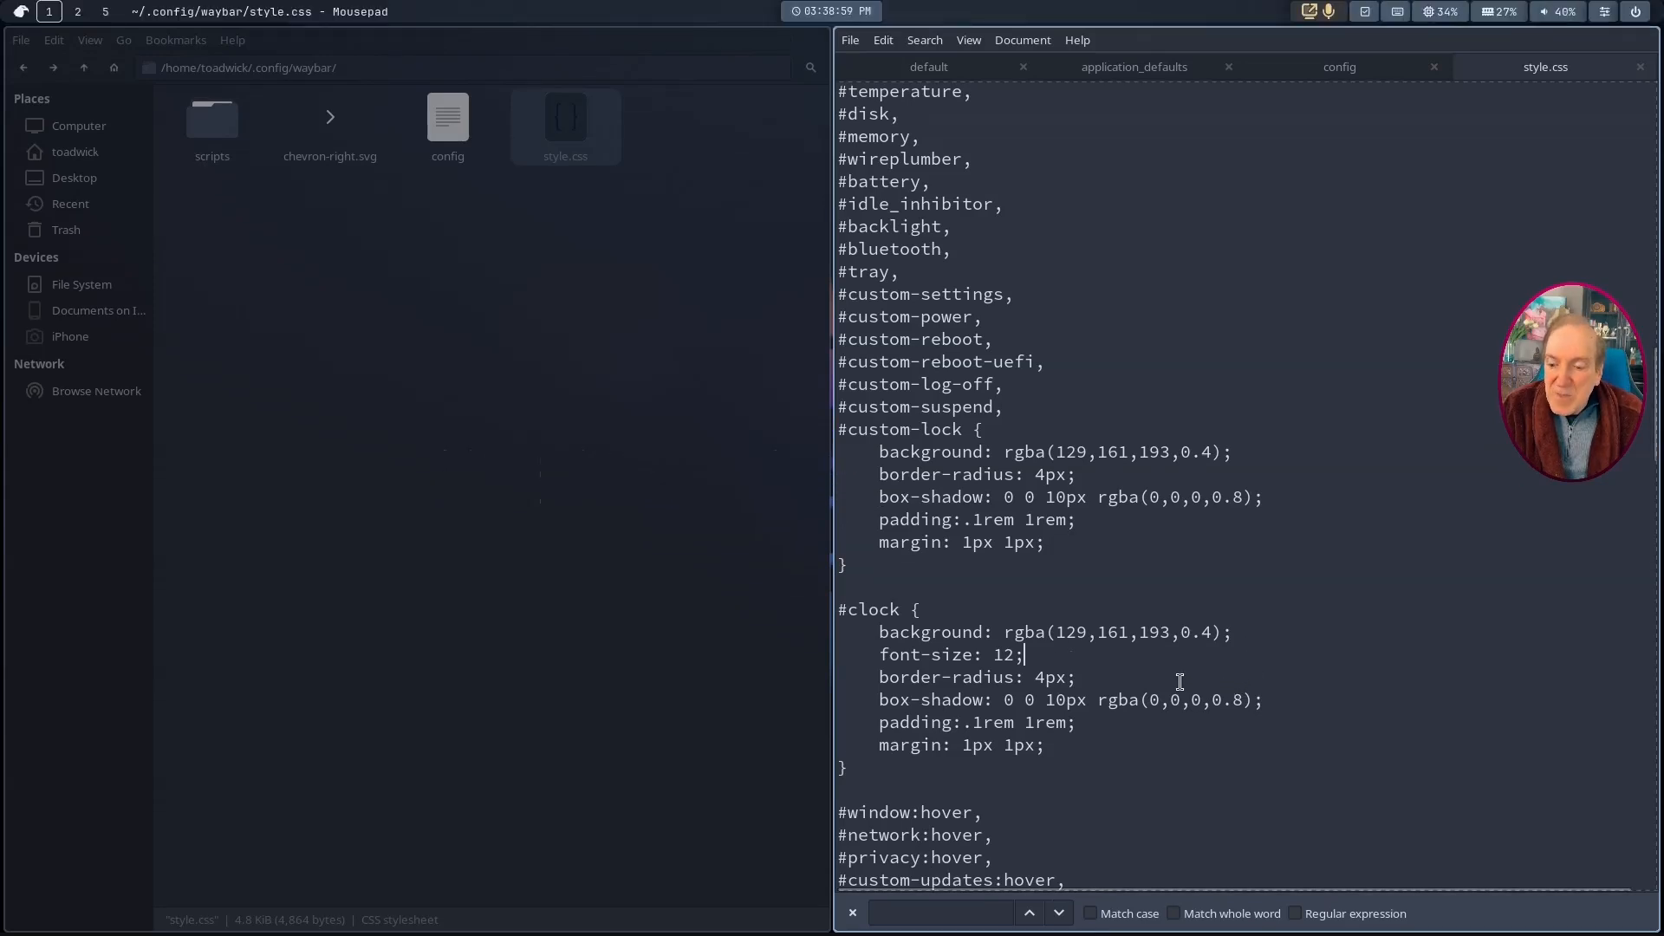
key(BackSpace)
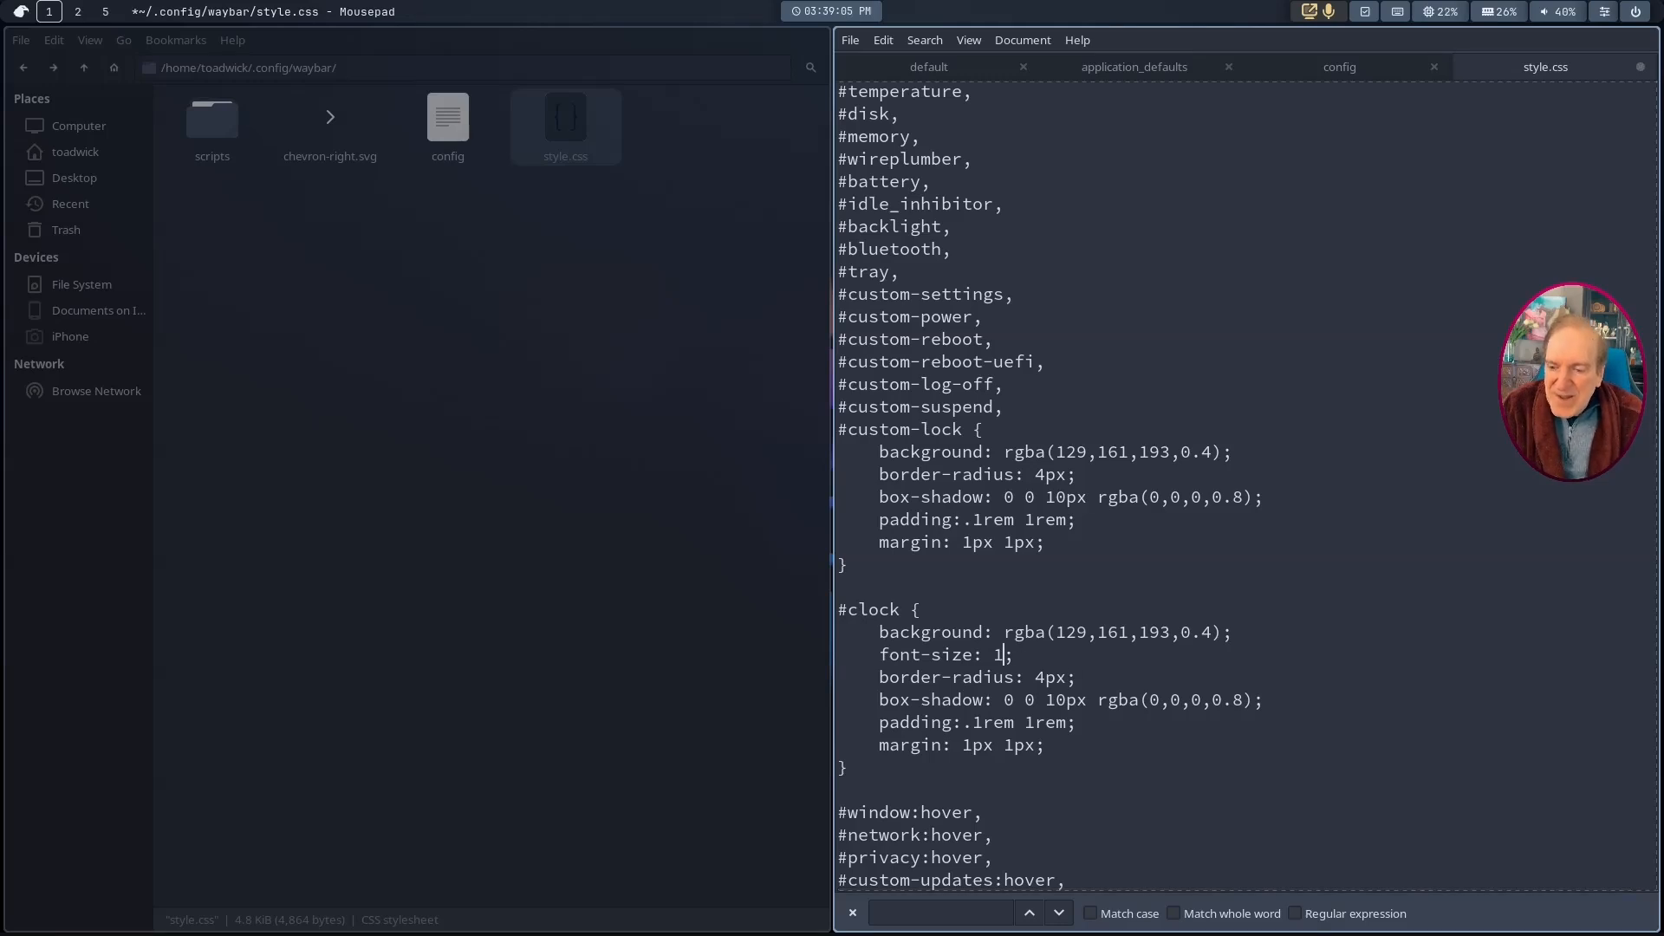
text(4)
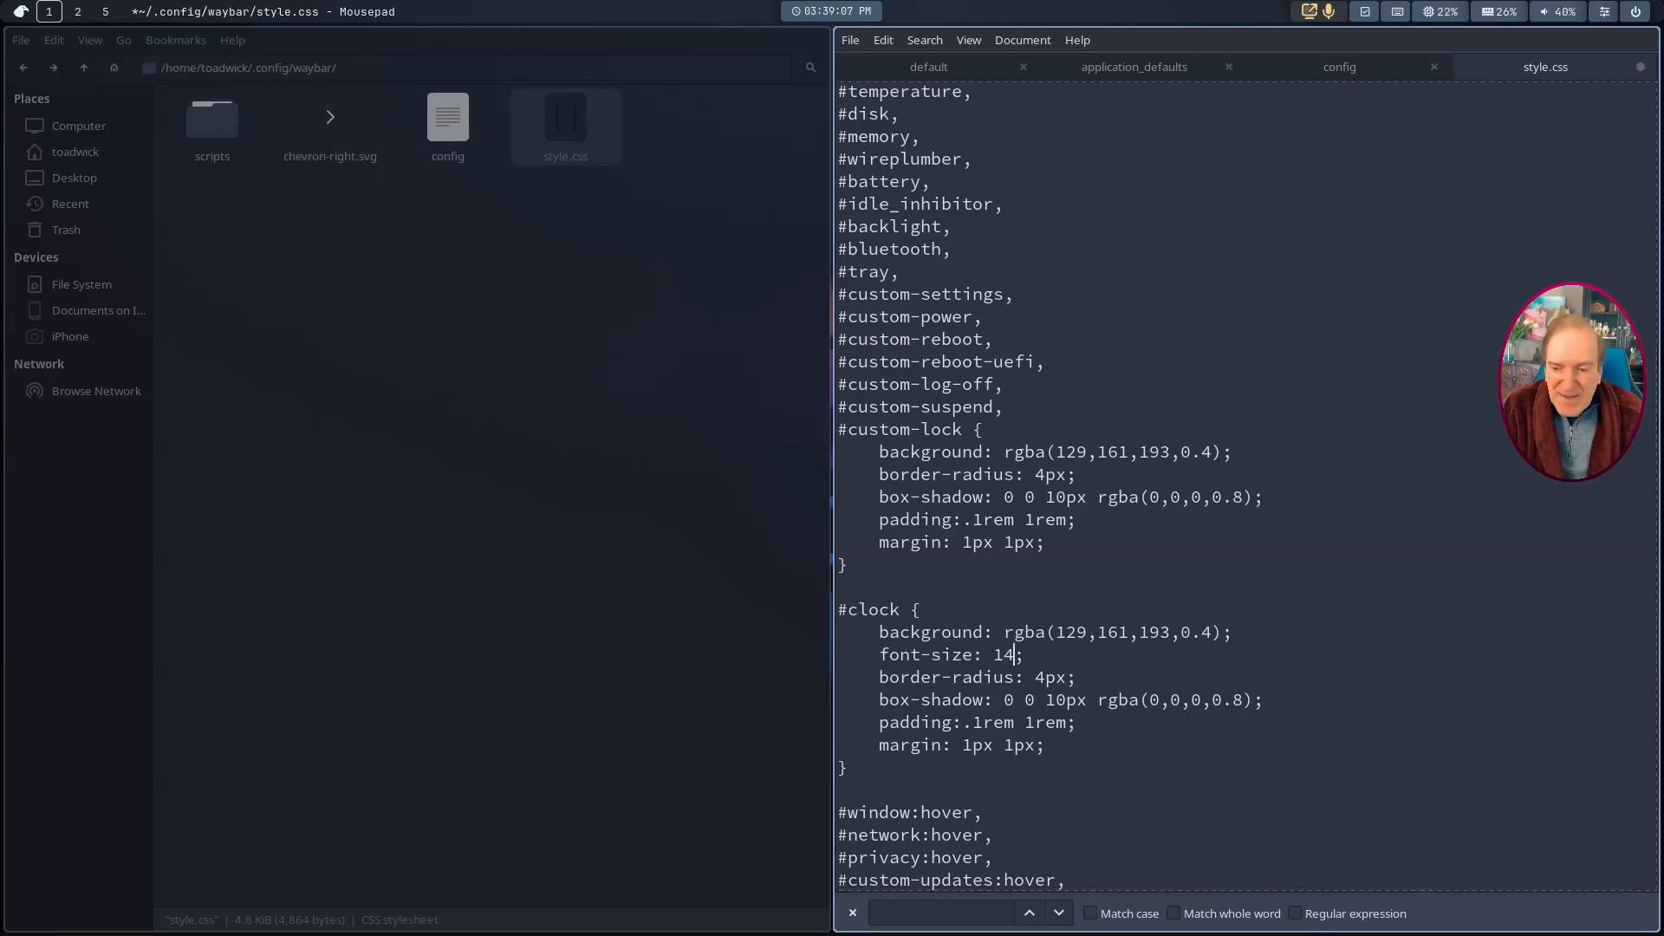
key(ctrl+s)
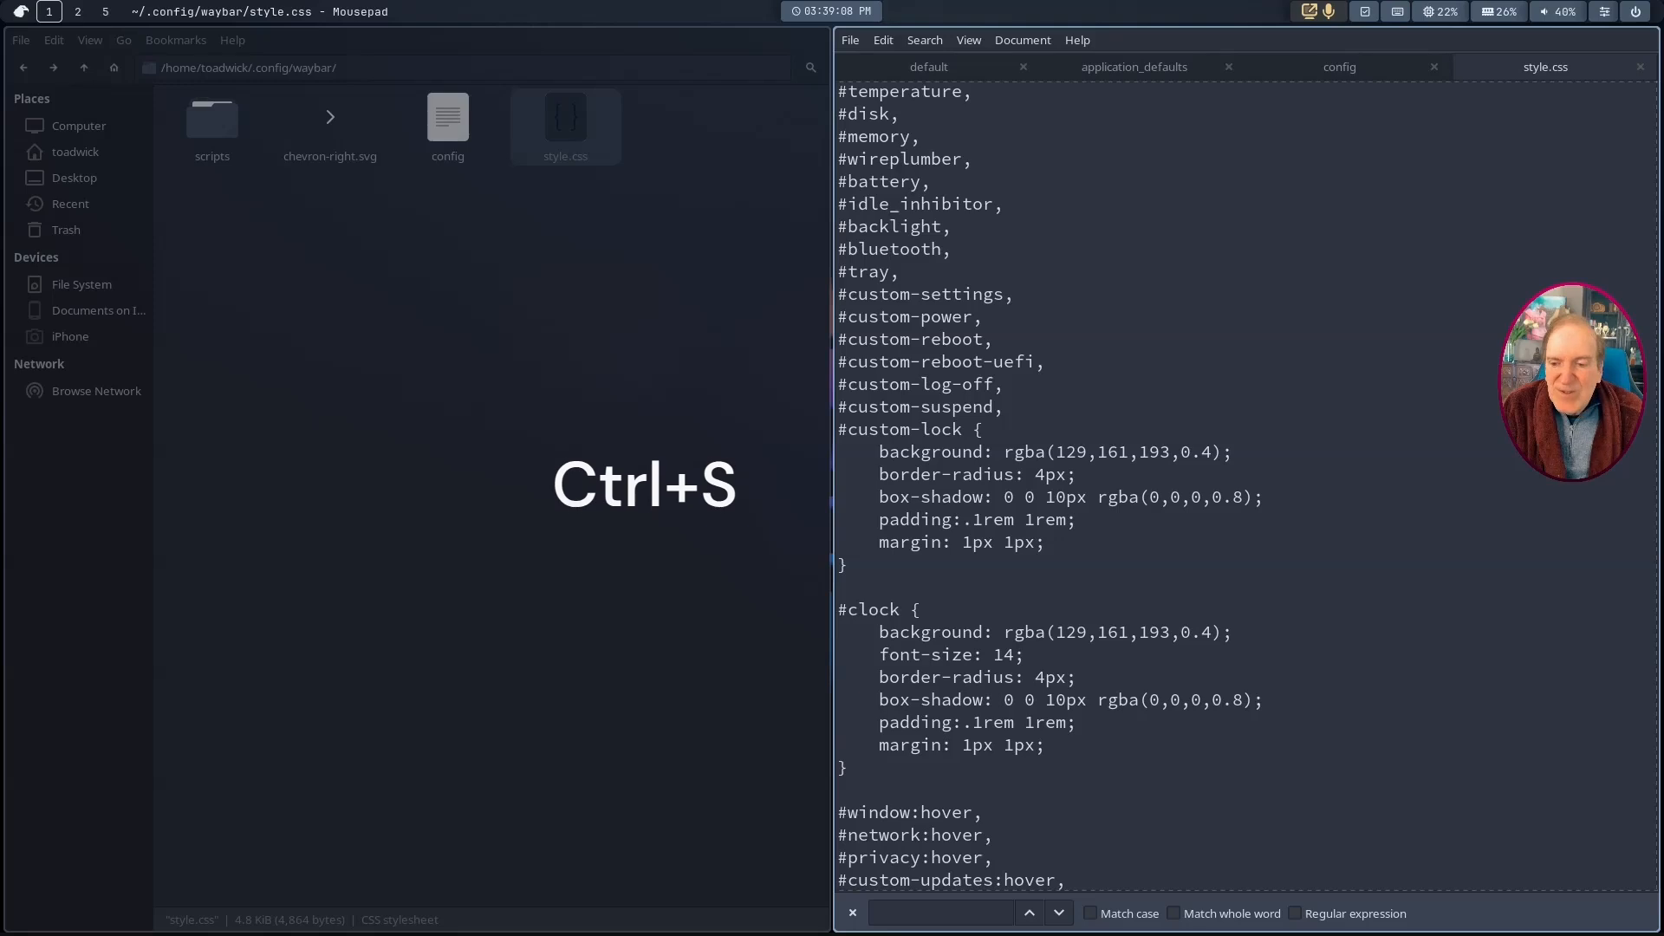
Step: Change the #clock font-size to 16 and save the stylesheet
key(super+shift+c)
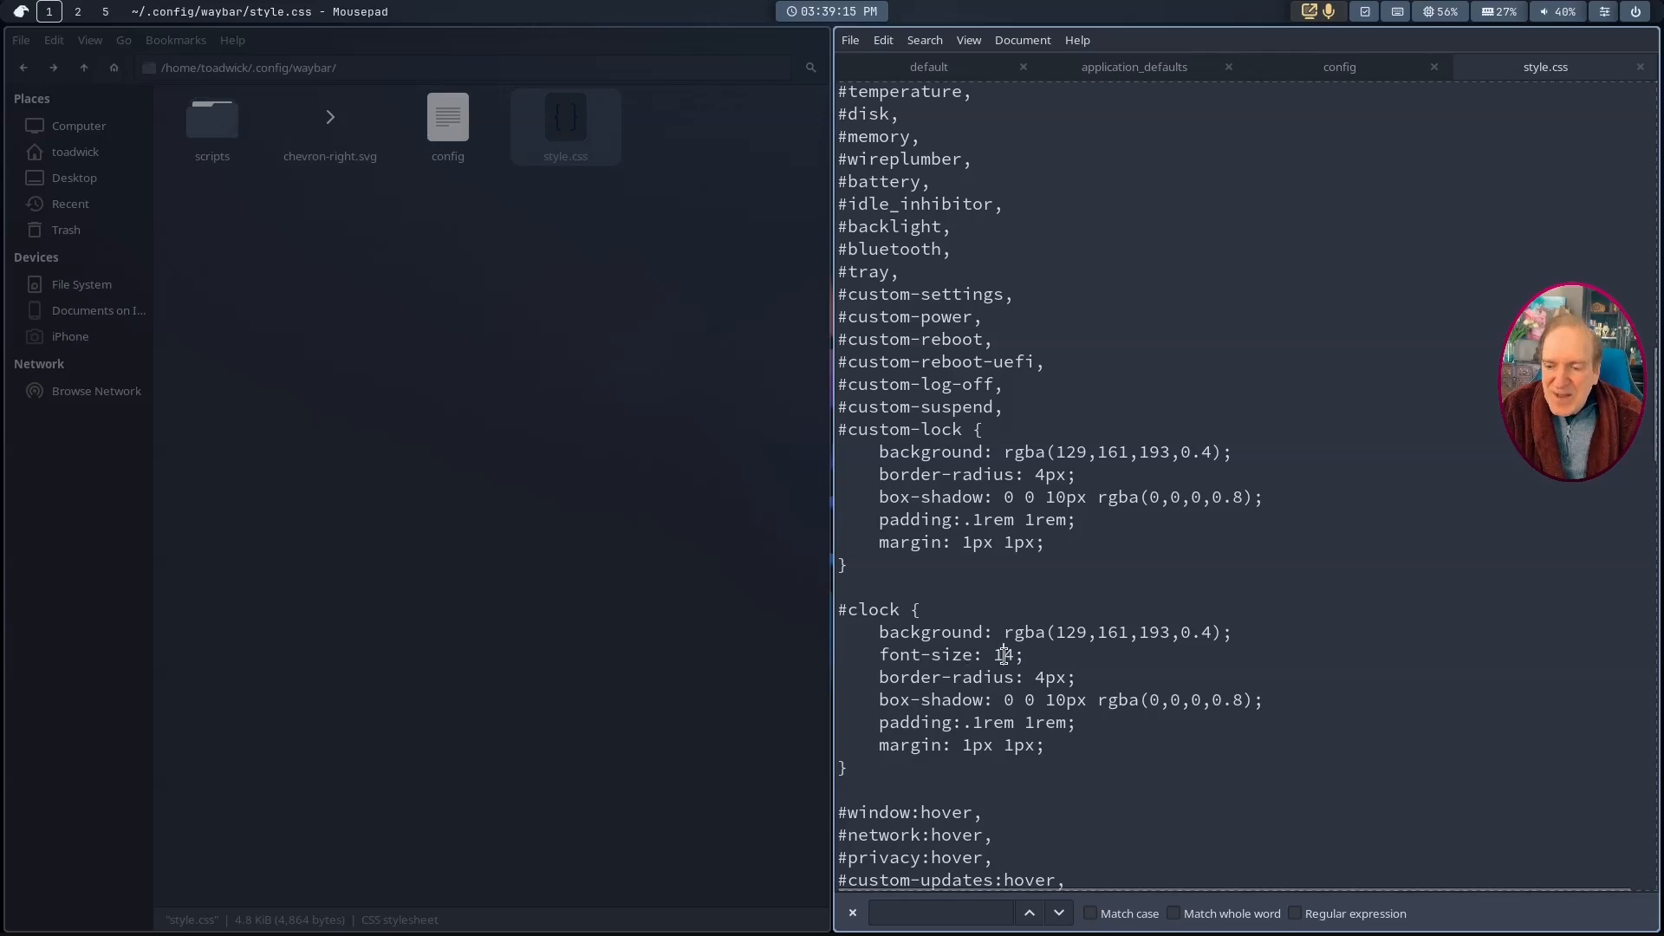
text(6)
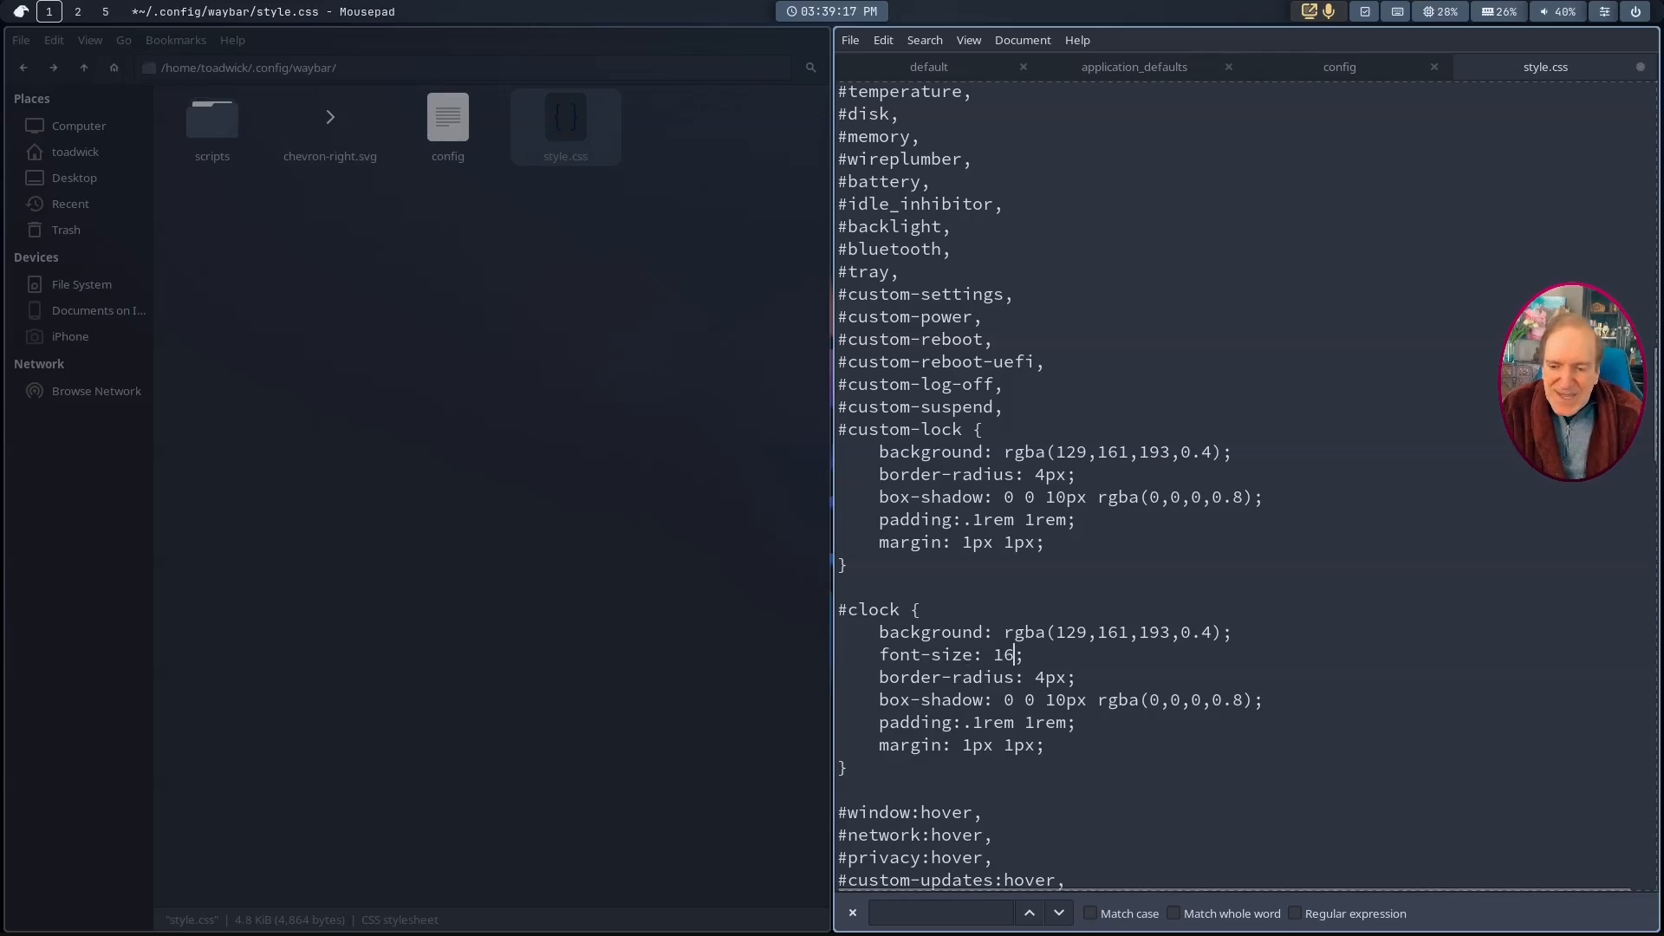
key(ctrl+s)
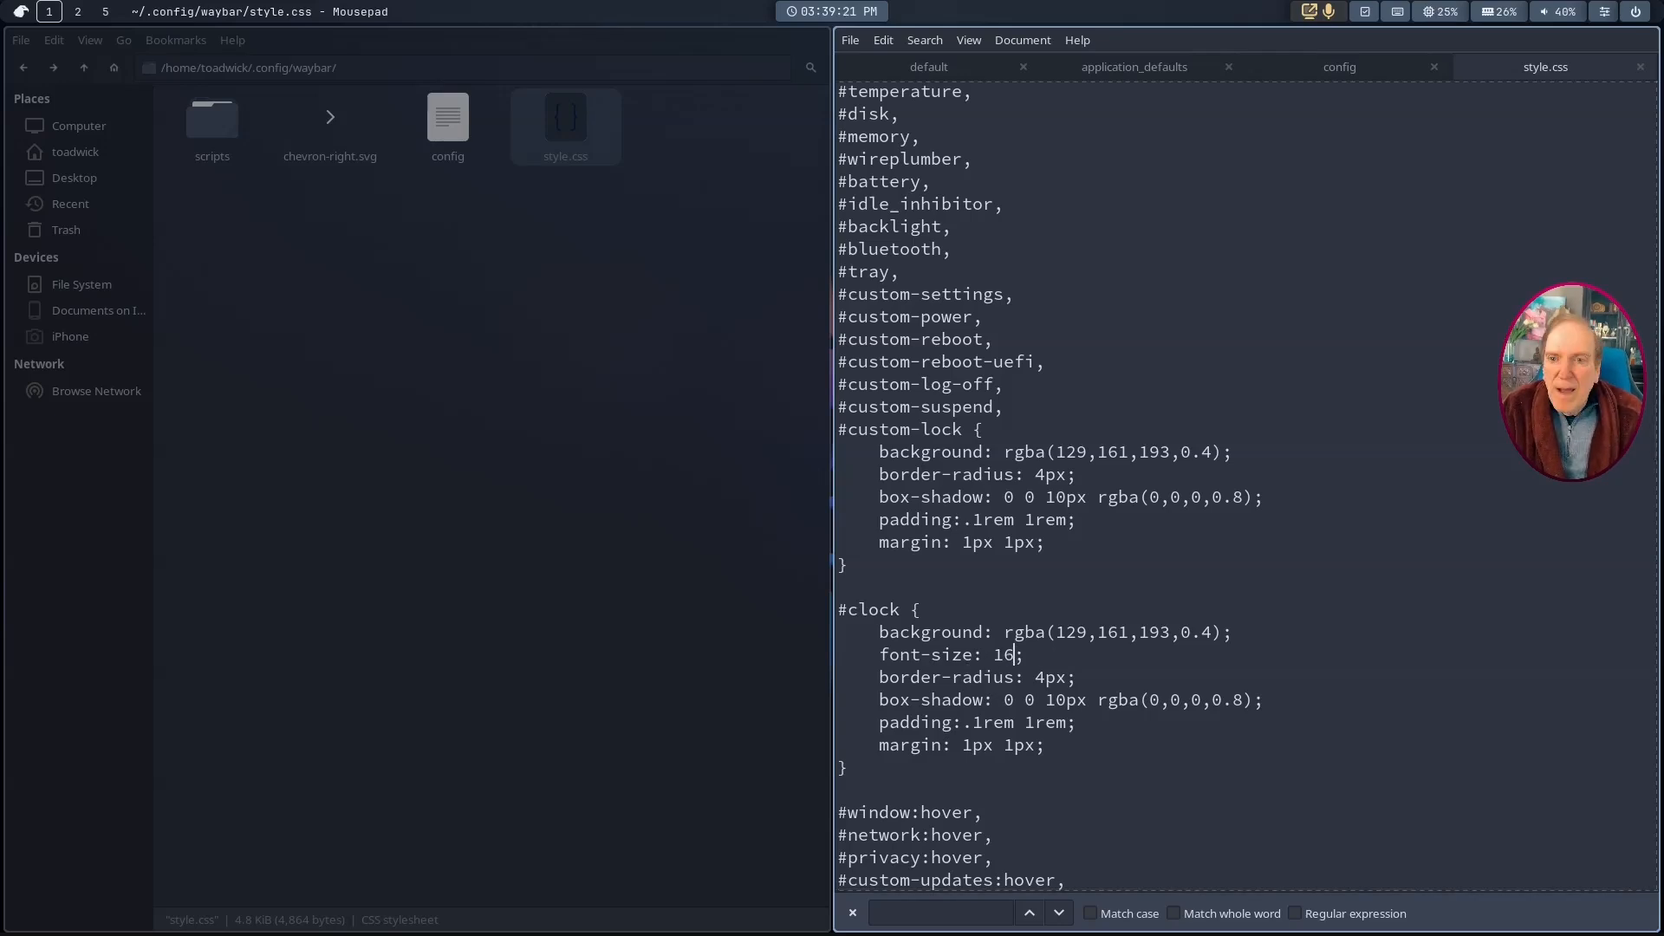
Step: Add font-weight: bold to #clock, save, reload, and begin a color: declaration
click(1033, 656)
key(Return)
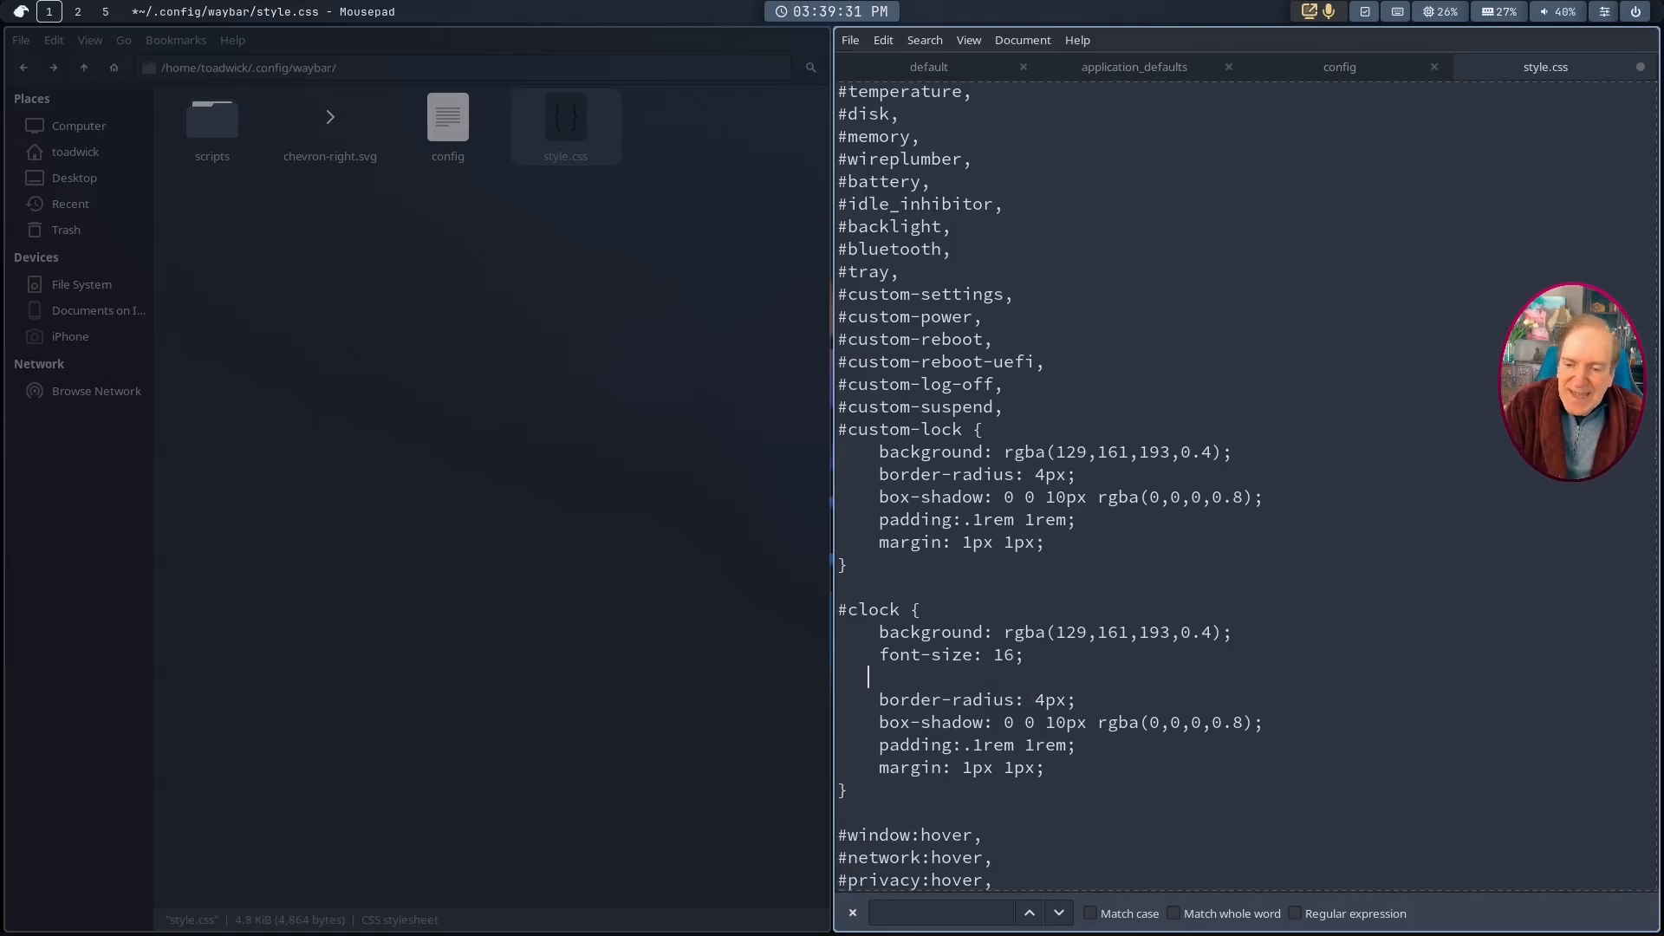
text(fon)
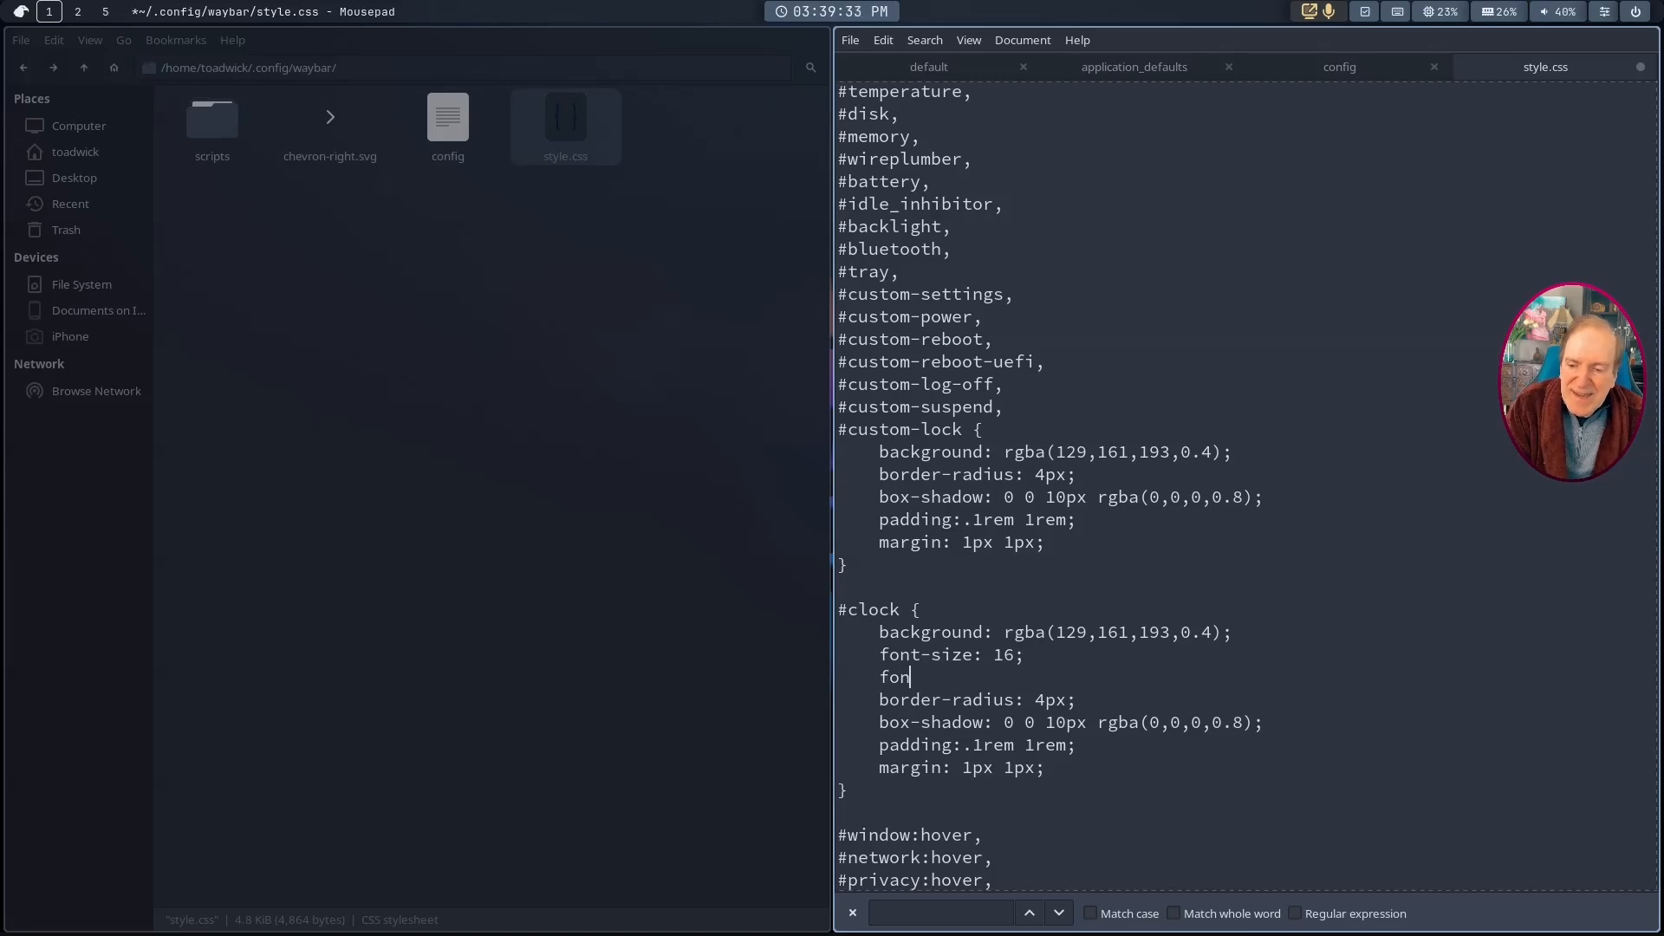
text(t-weig)
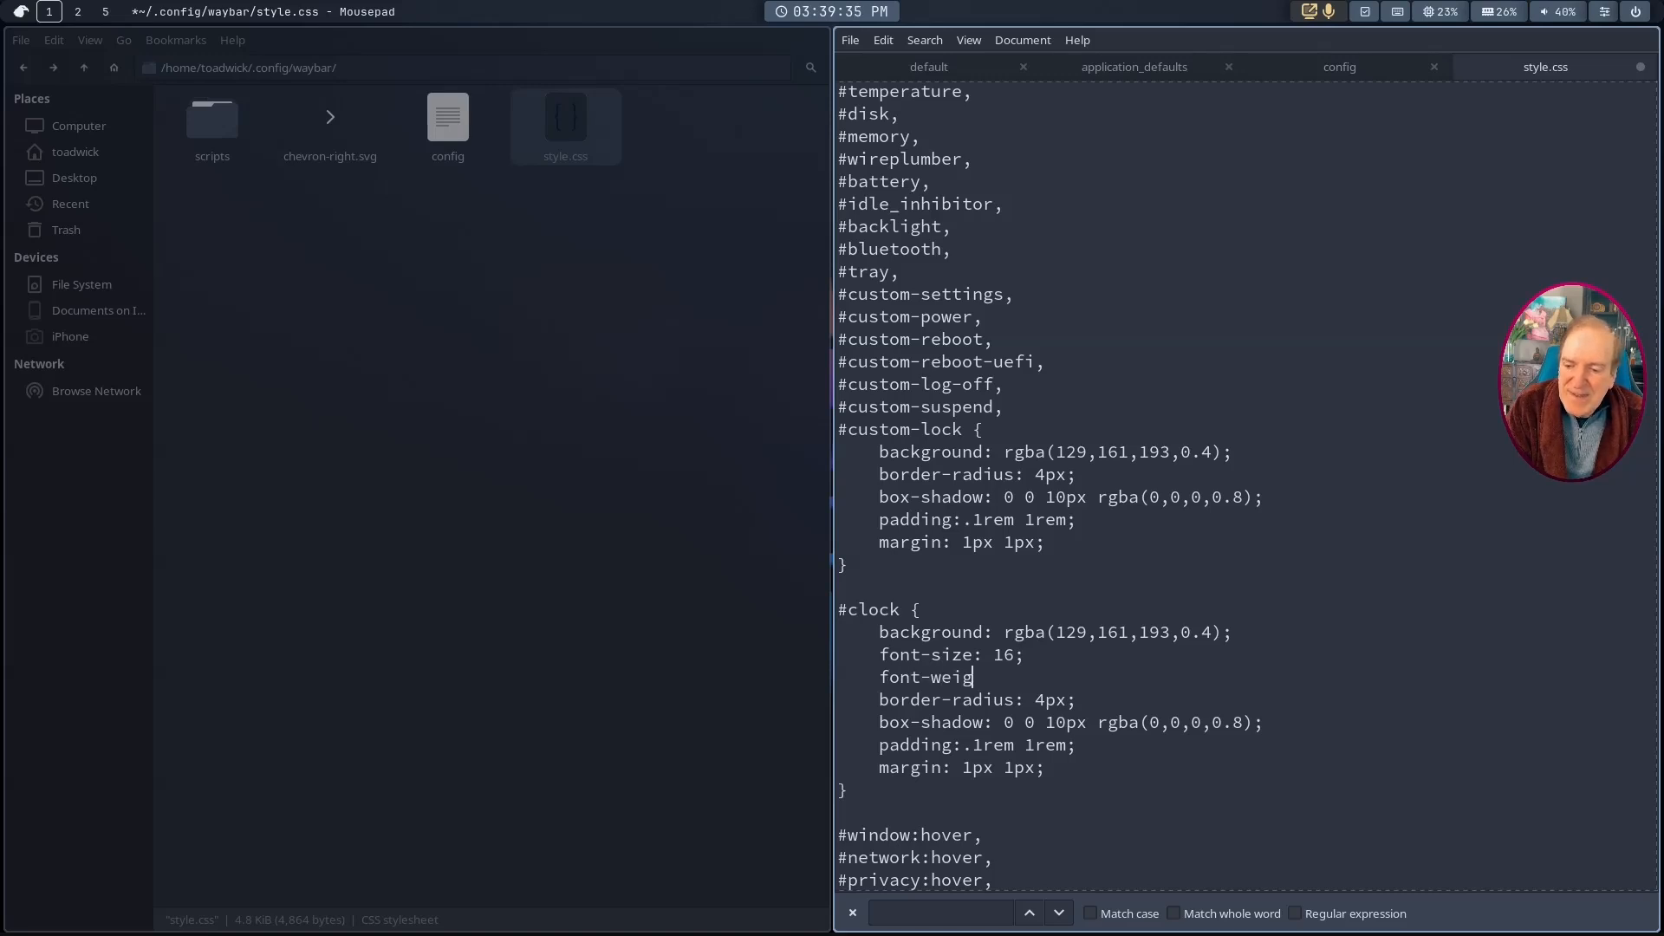
text(ht: bot)
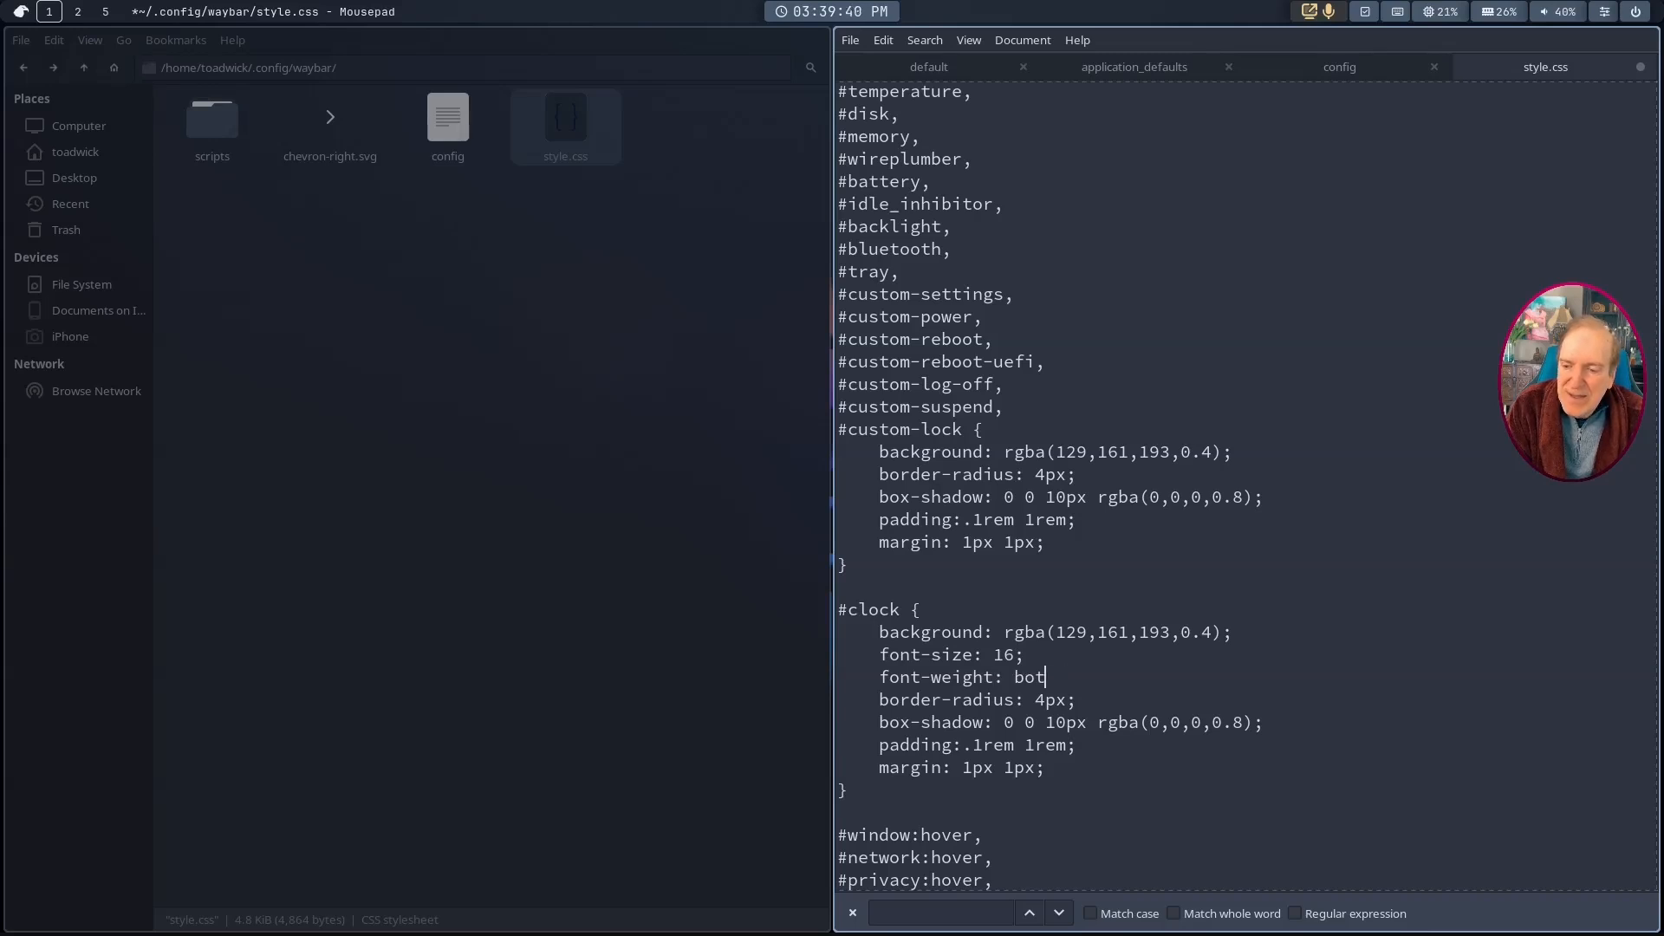
key(BackSpace)
text(ld;)
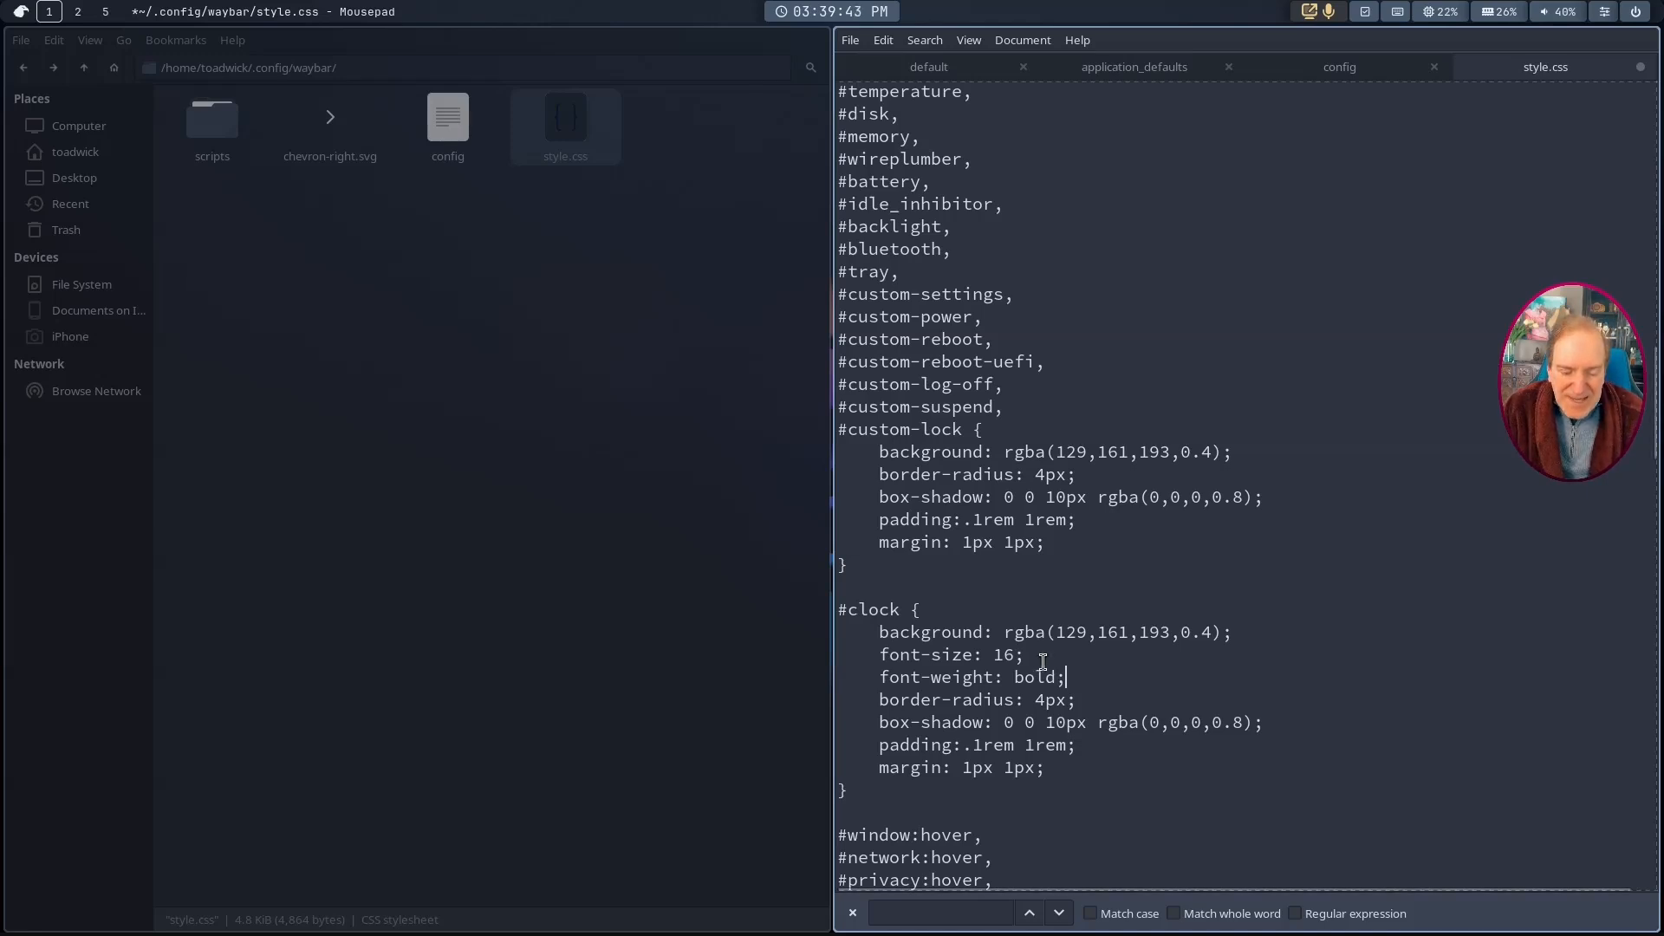
key(ctrl+s)
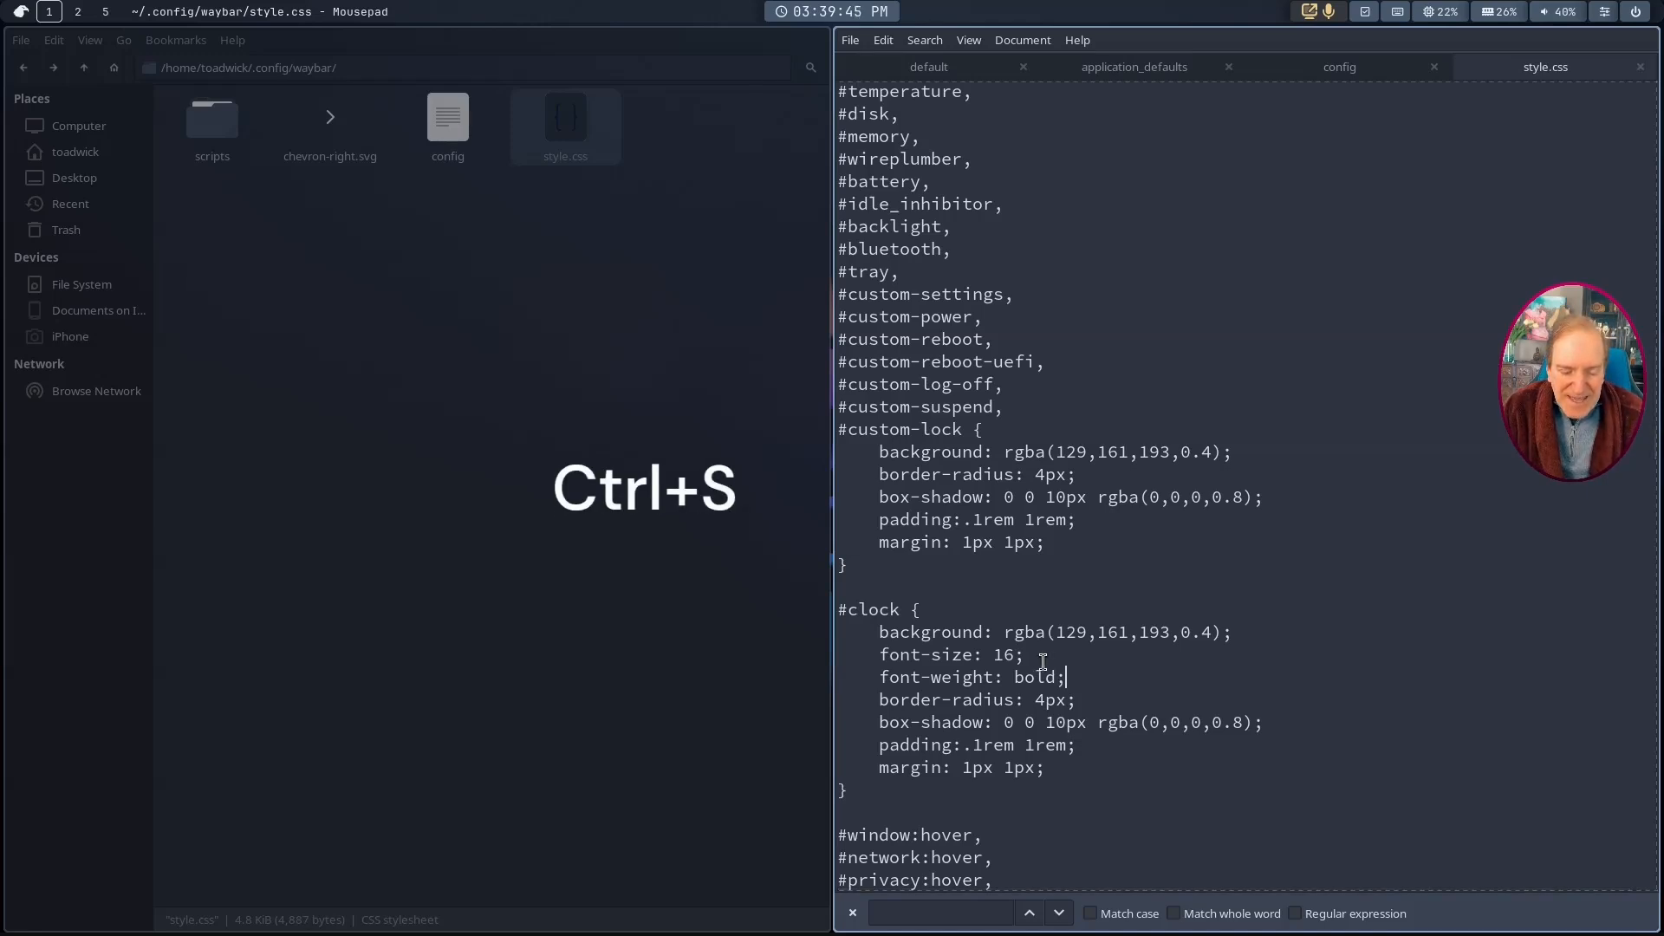
key(super+shift+c)
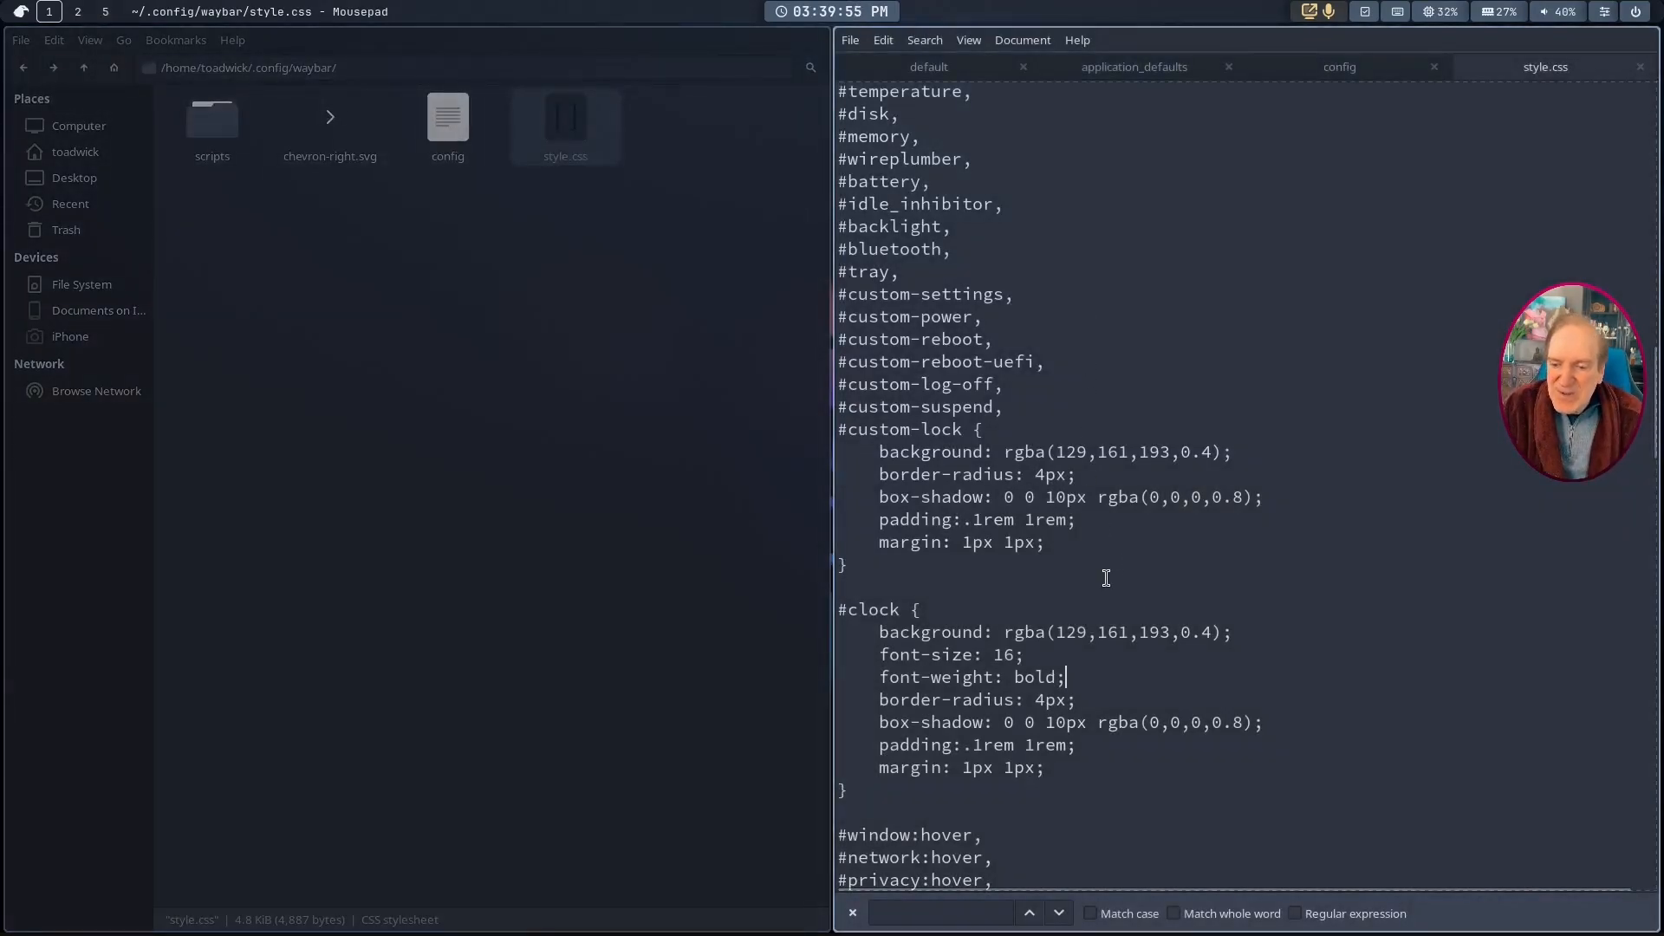
key(Return)
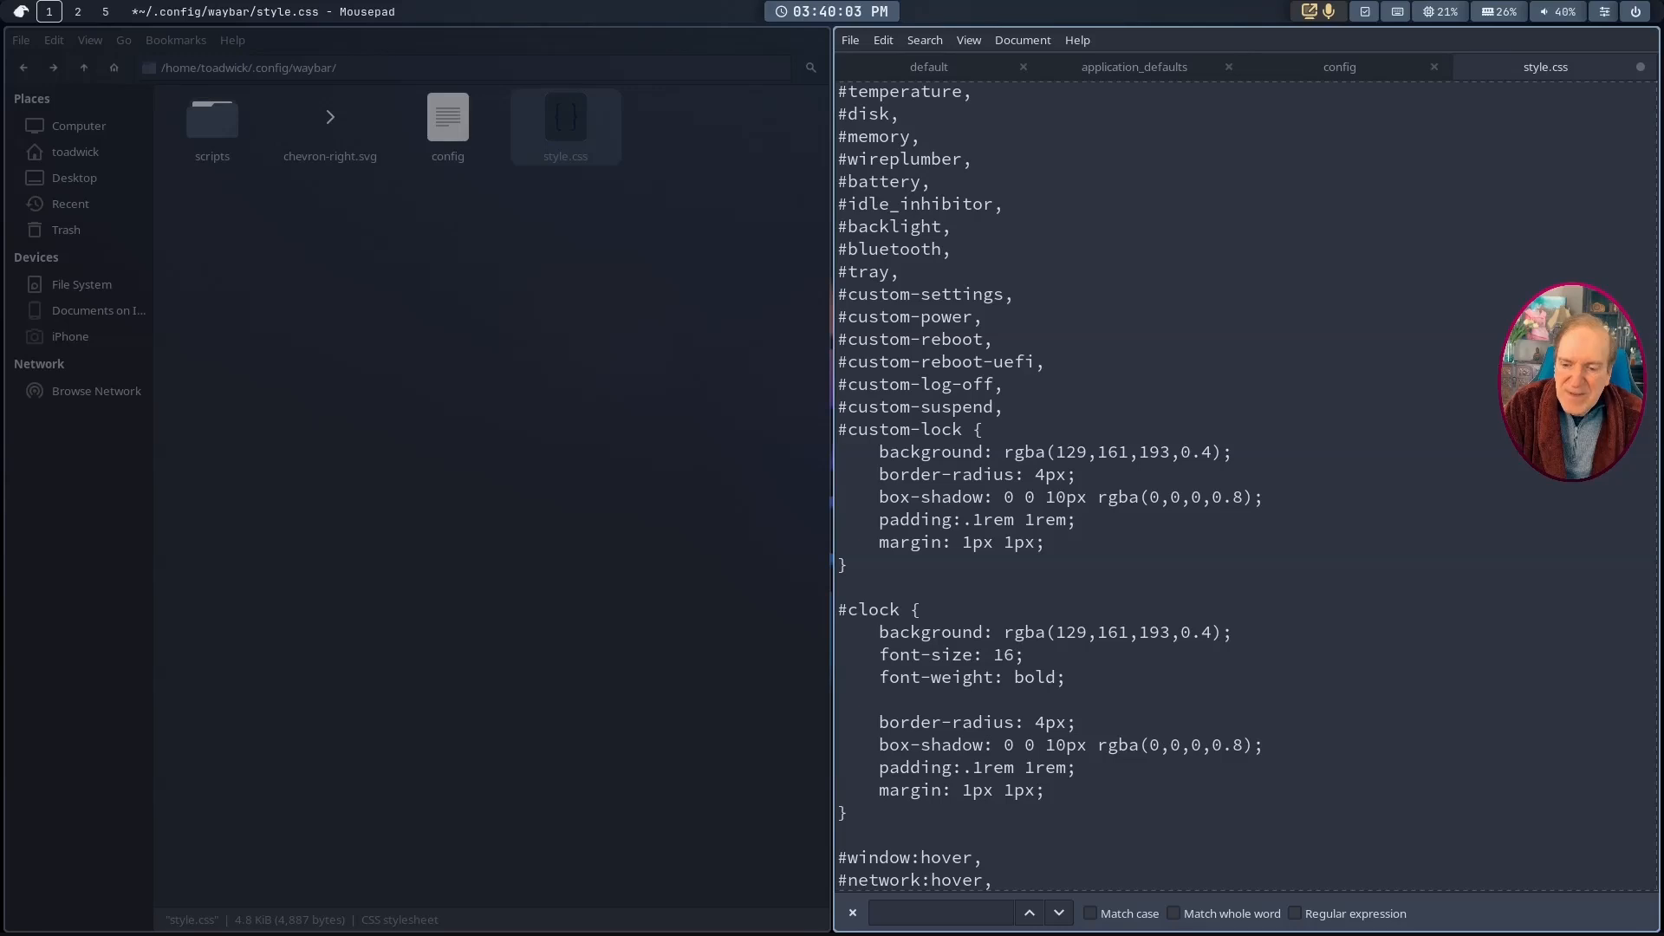
text(color:)
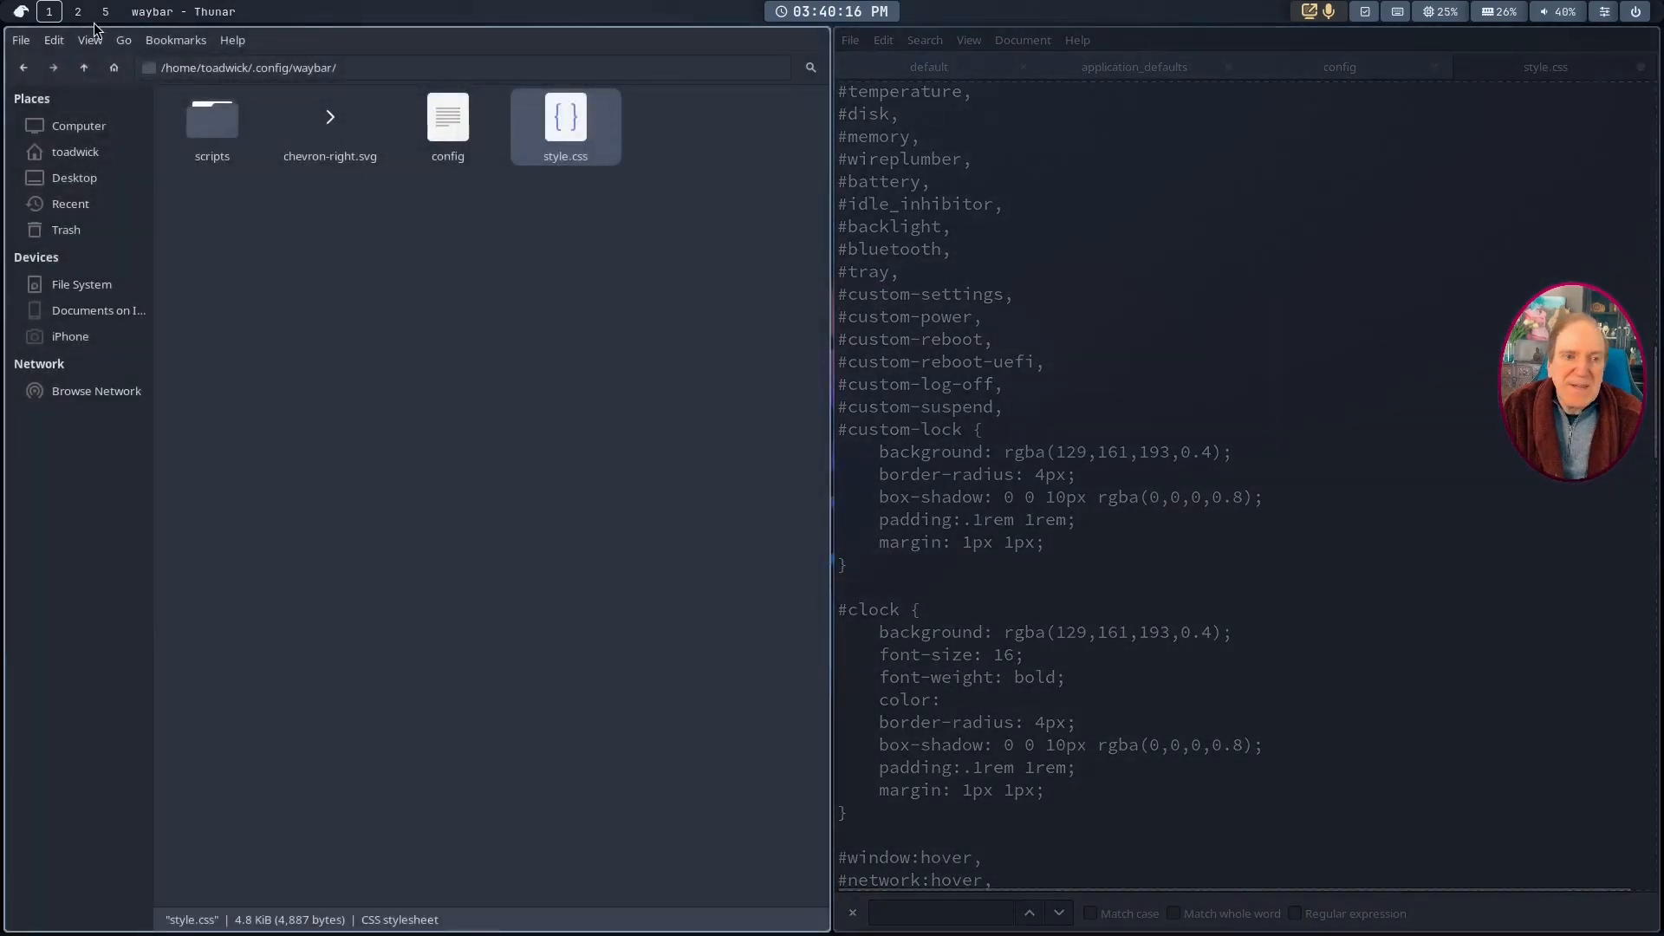
Step: Search the FireDragon add-ons store for colorzilla
click(77, 12)
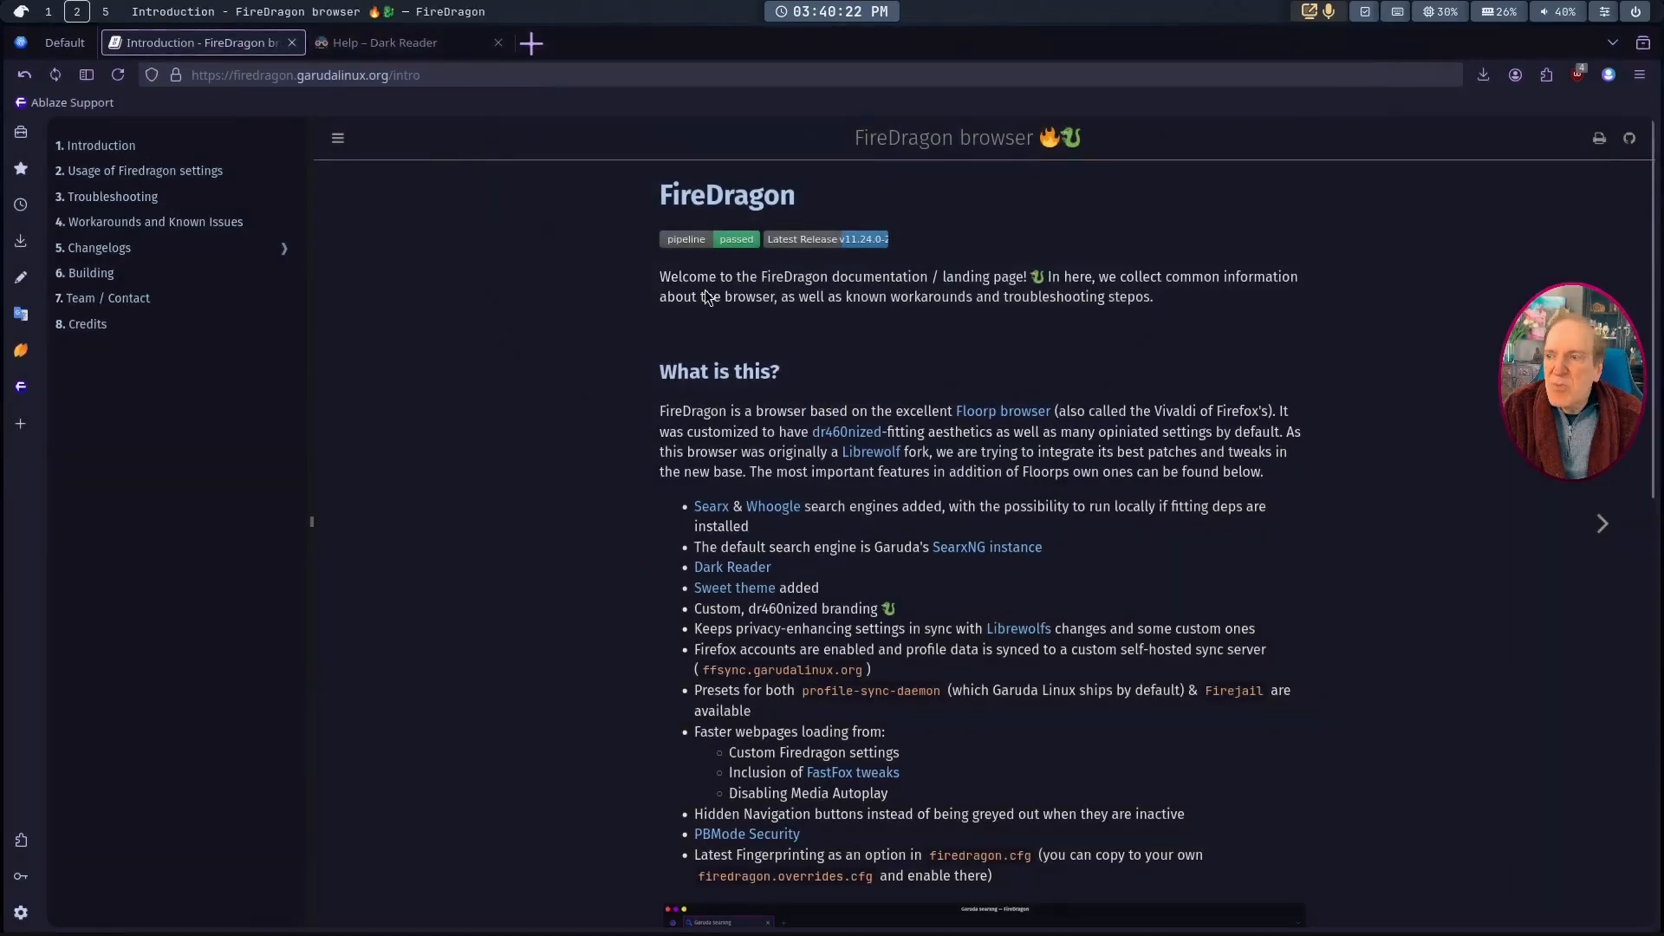
click(1547, 76)
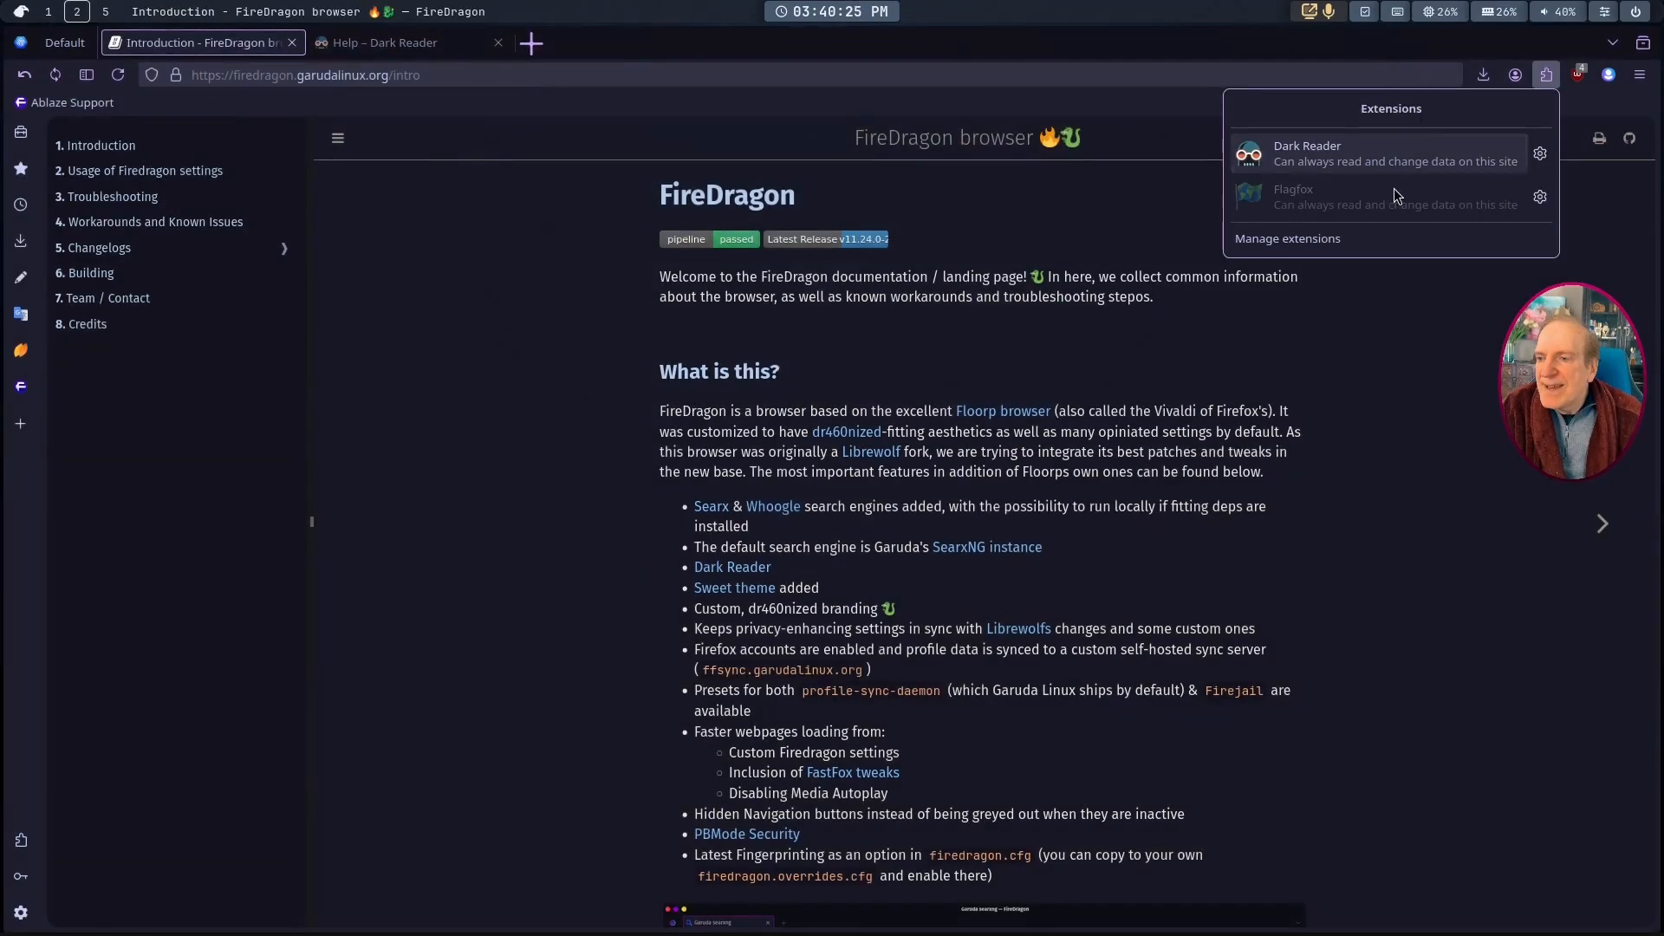
click(1318, 240)
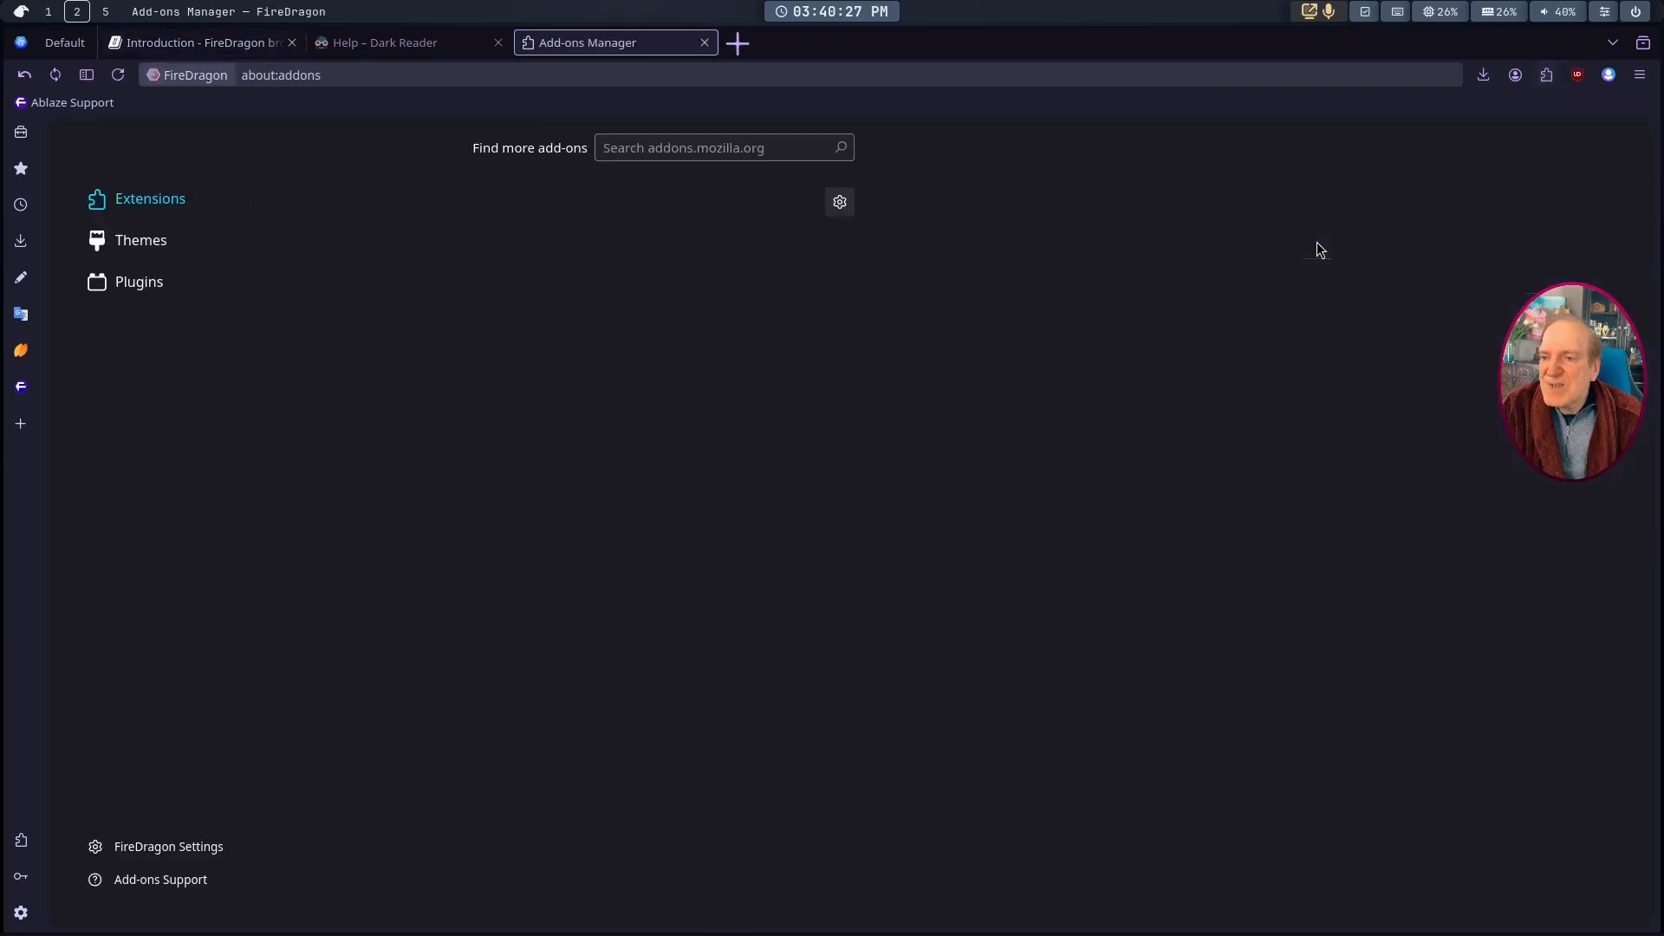
click(674, 147)
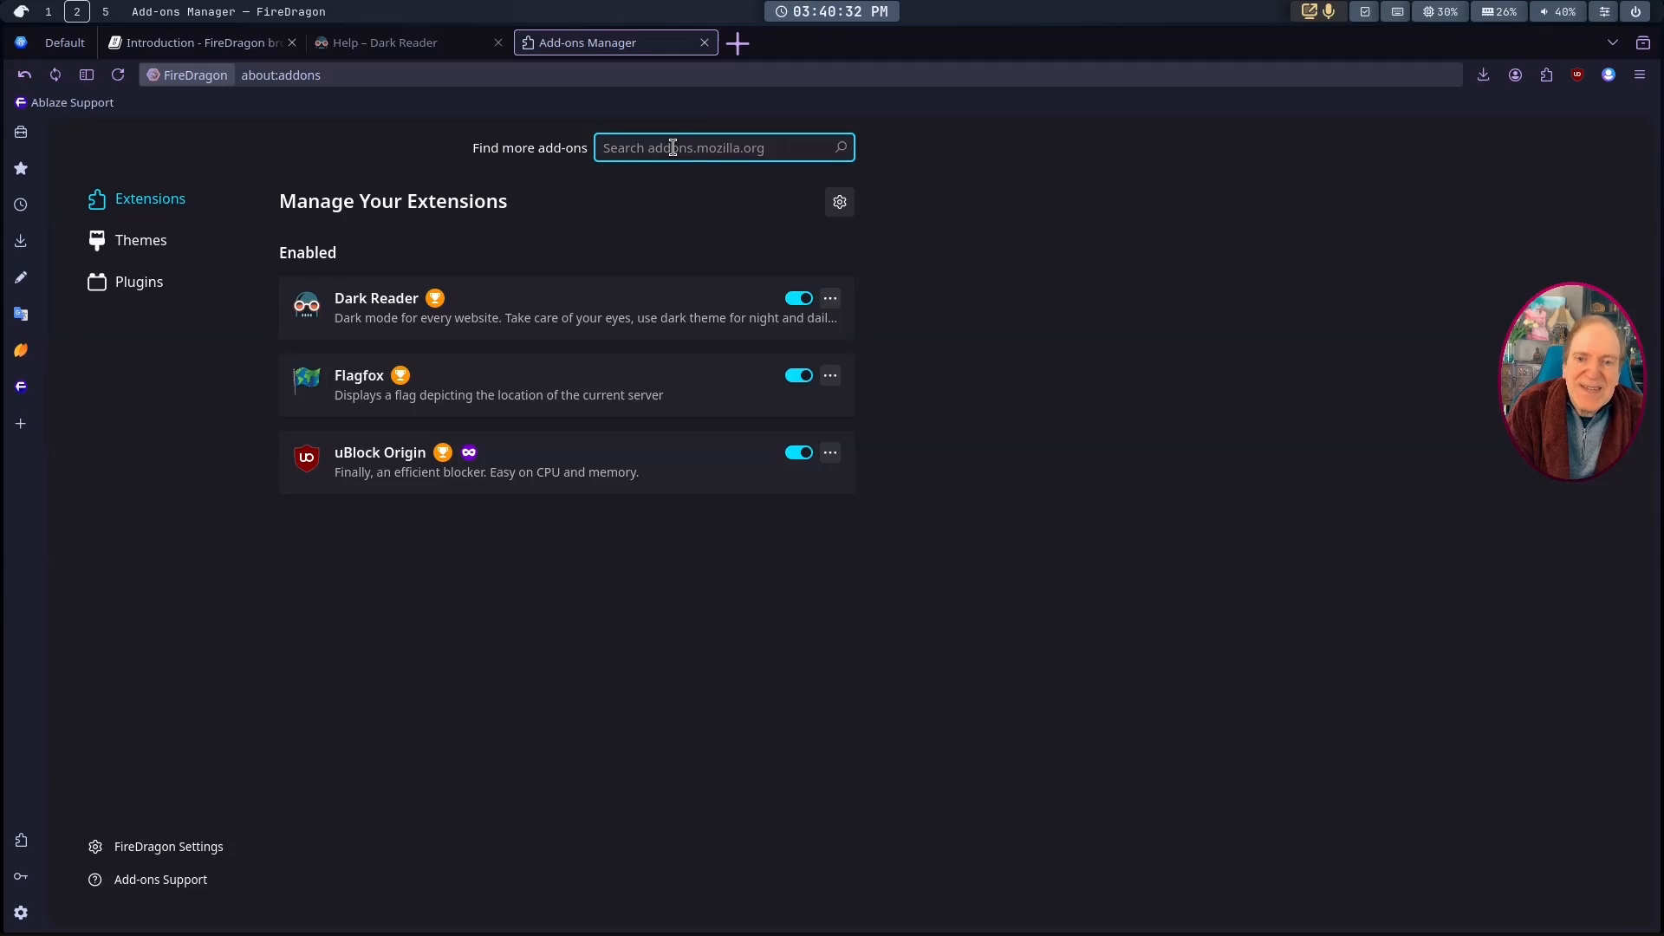
text(color)
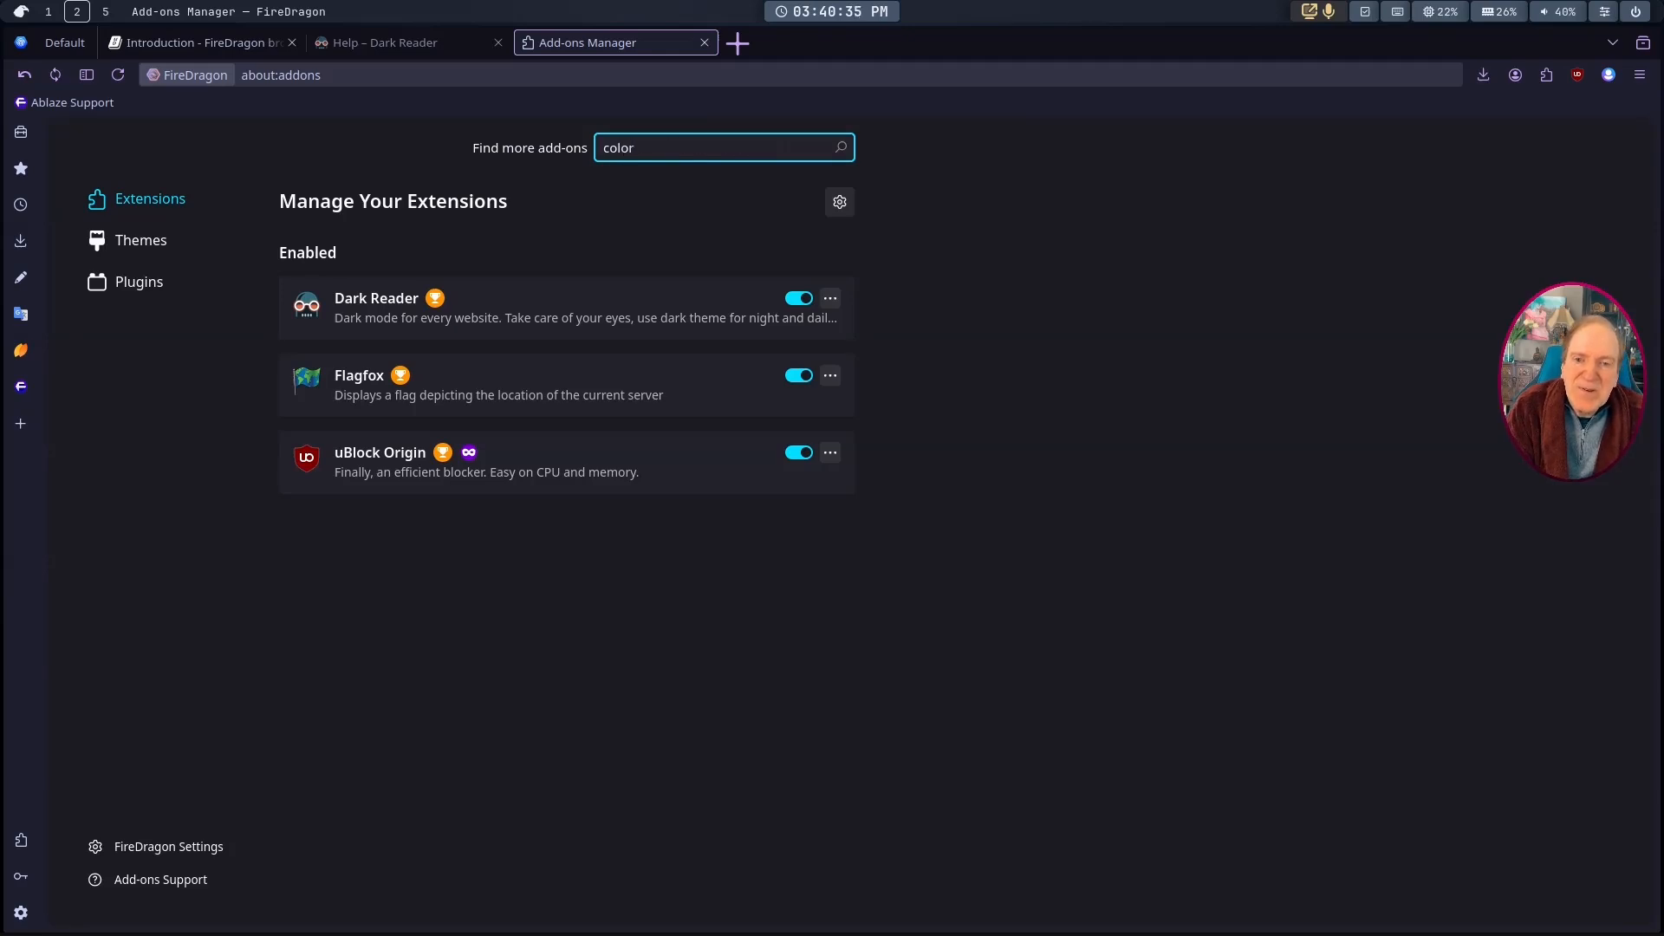
text(zill)
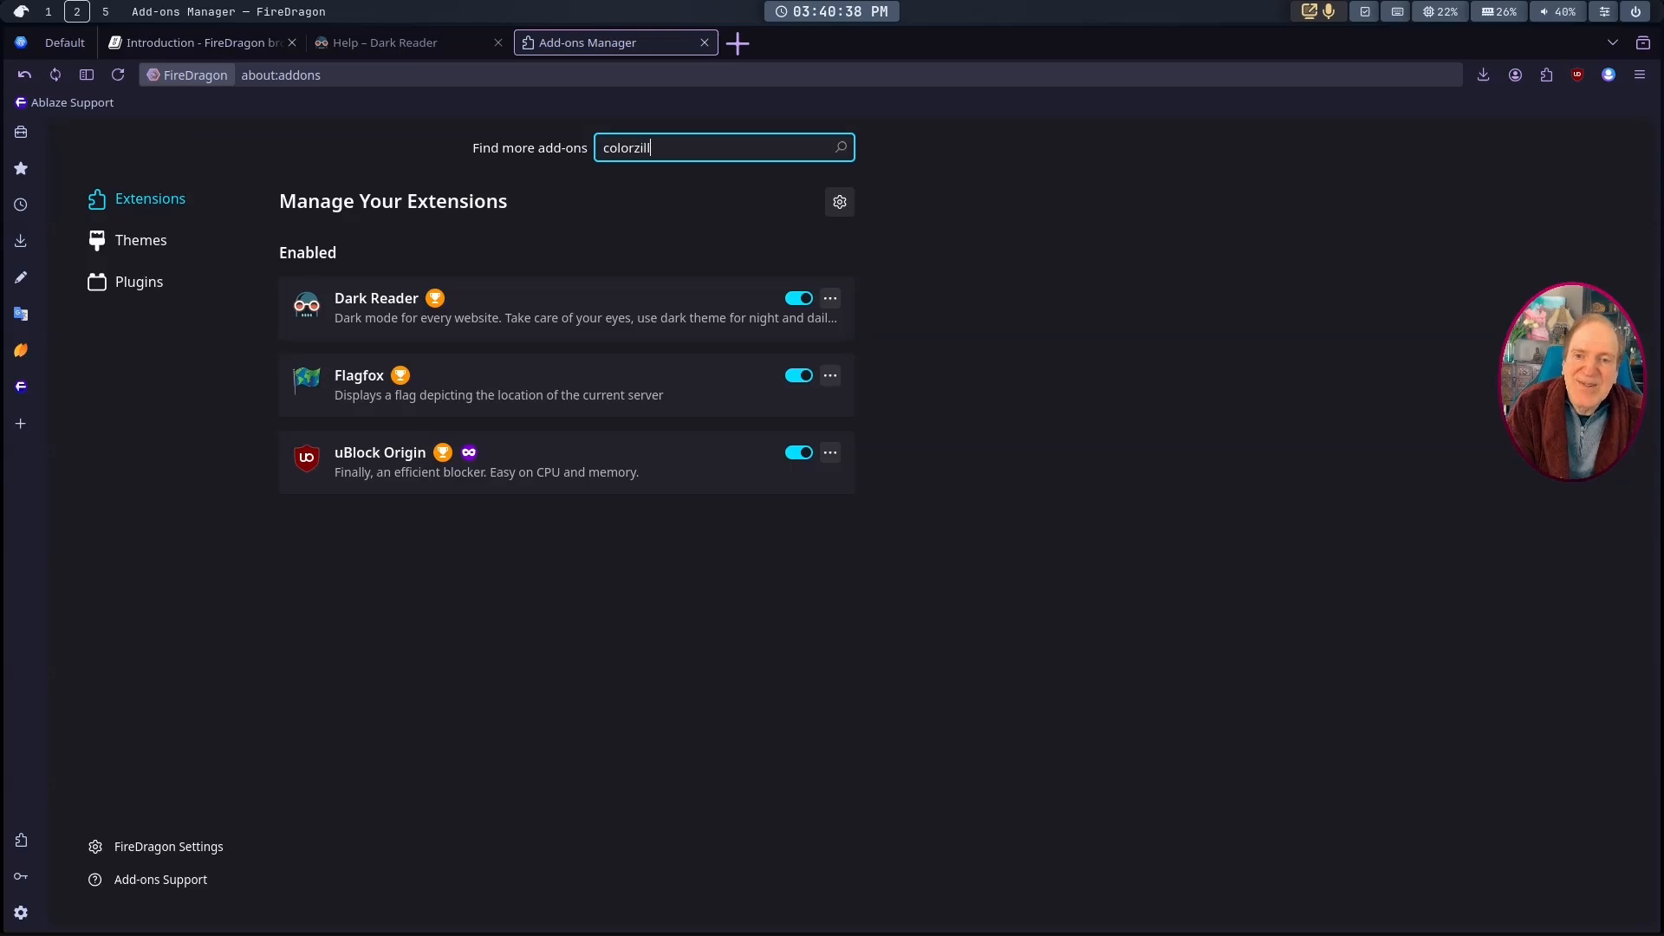
text(a)
key(Return)
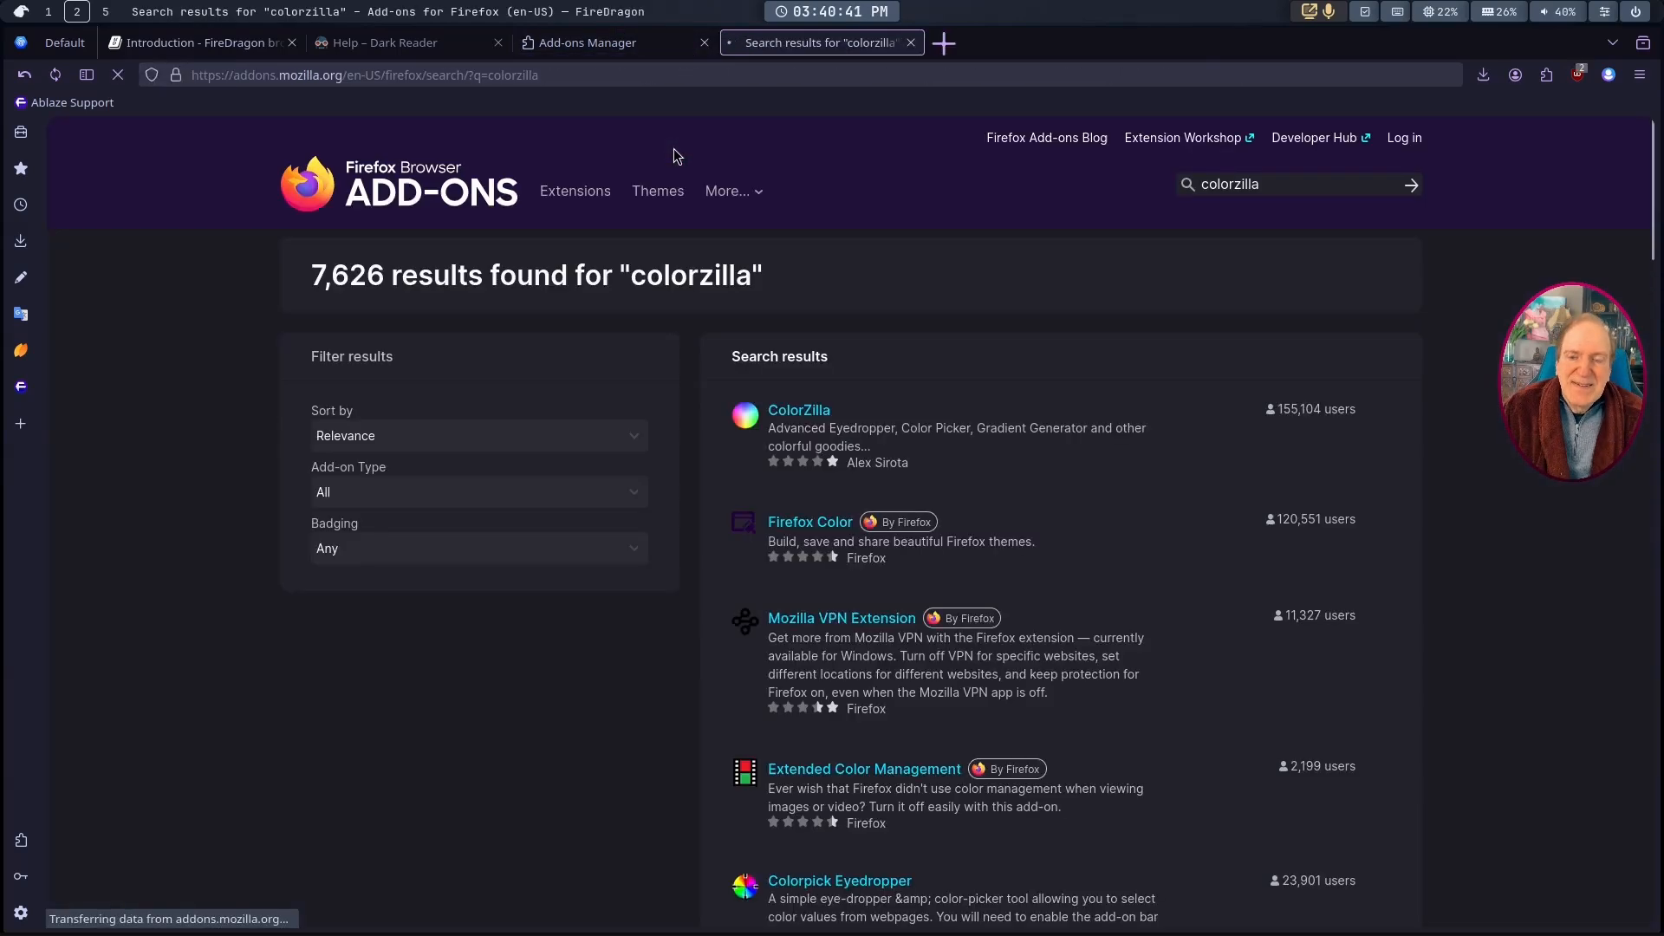
Step: Install ColorZilla, allowing the site and granting the extension's permissions
click(801, 411)
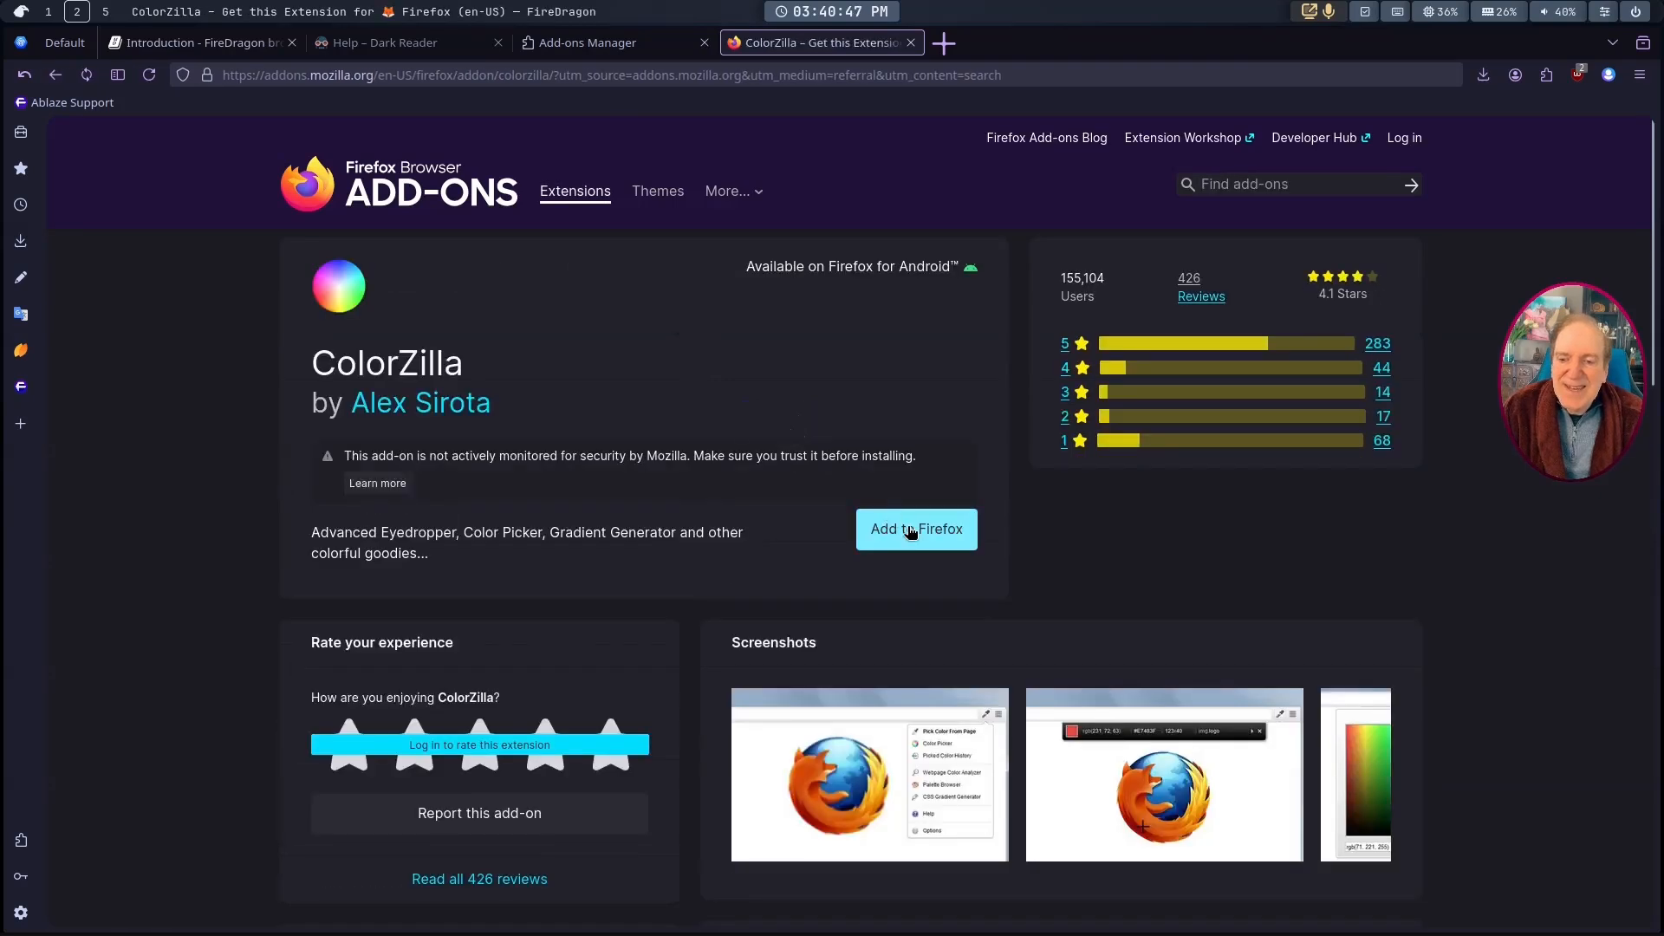
click(910, 532)
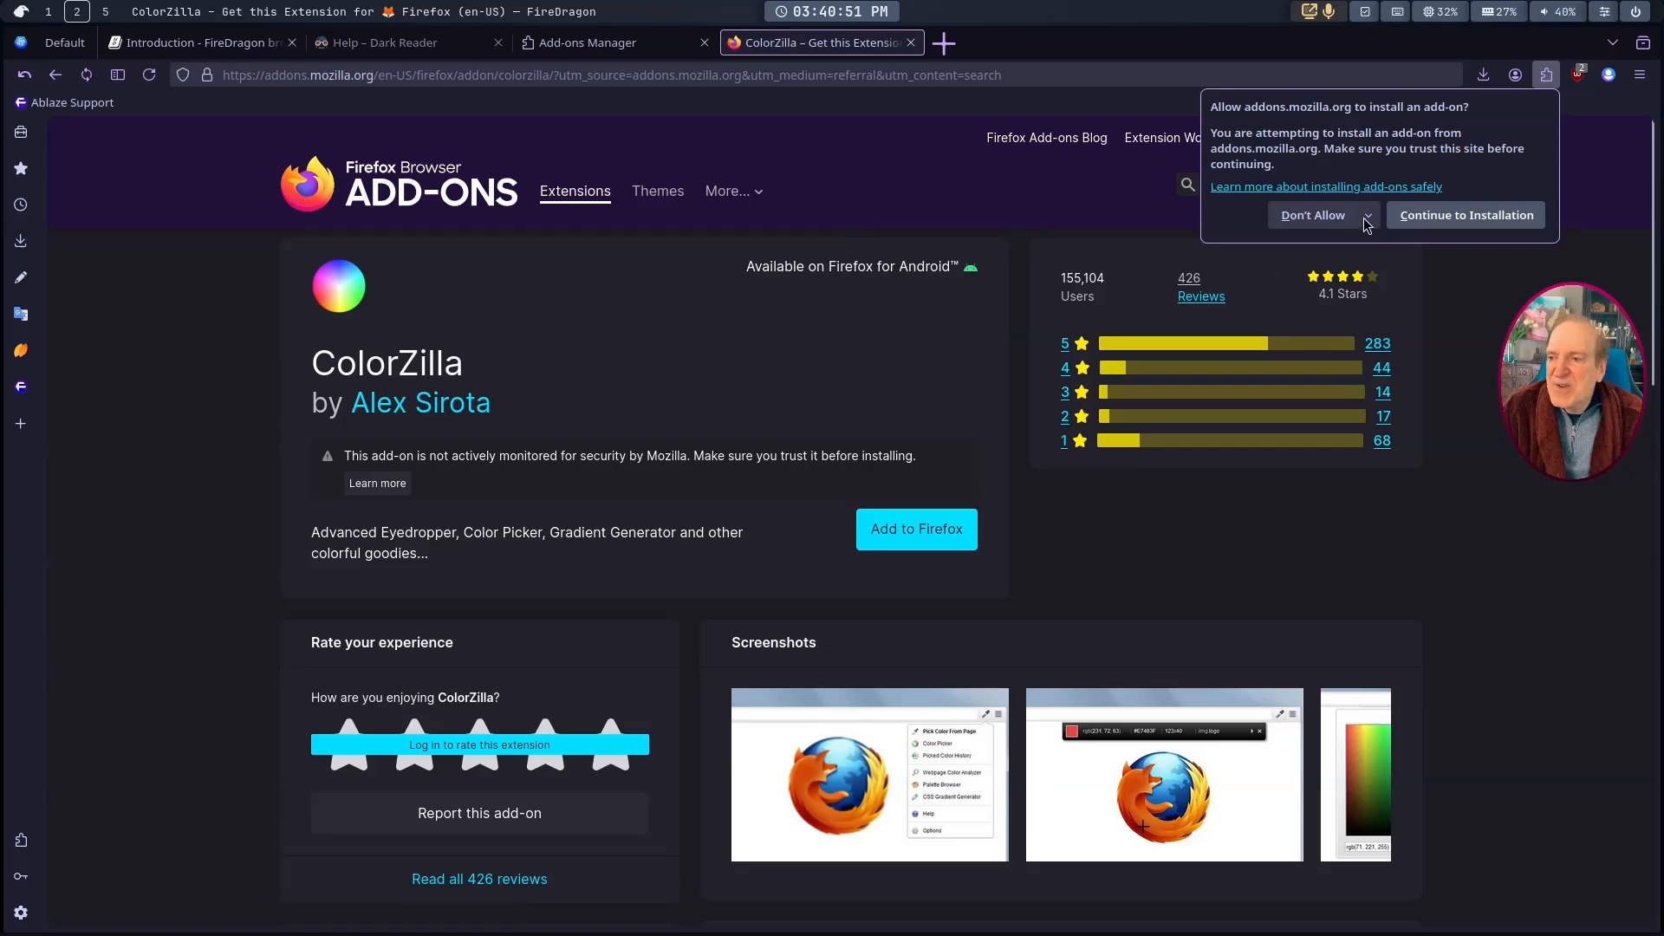
click(1442, 217)
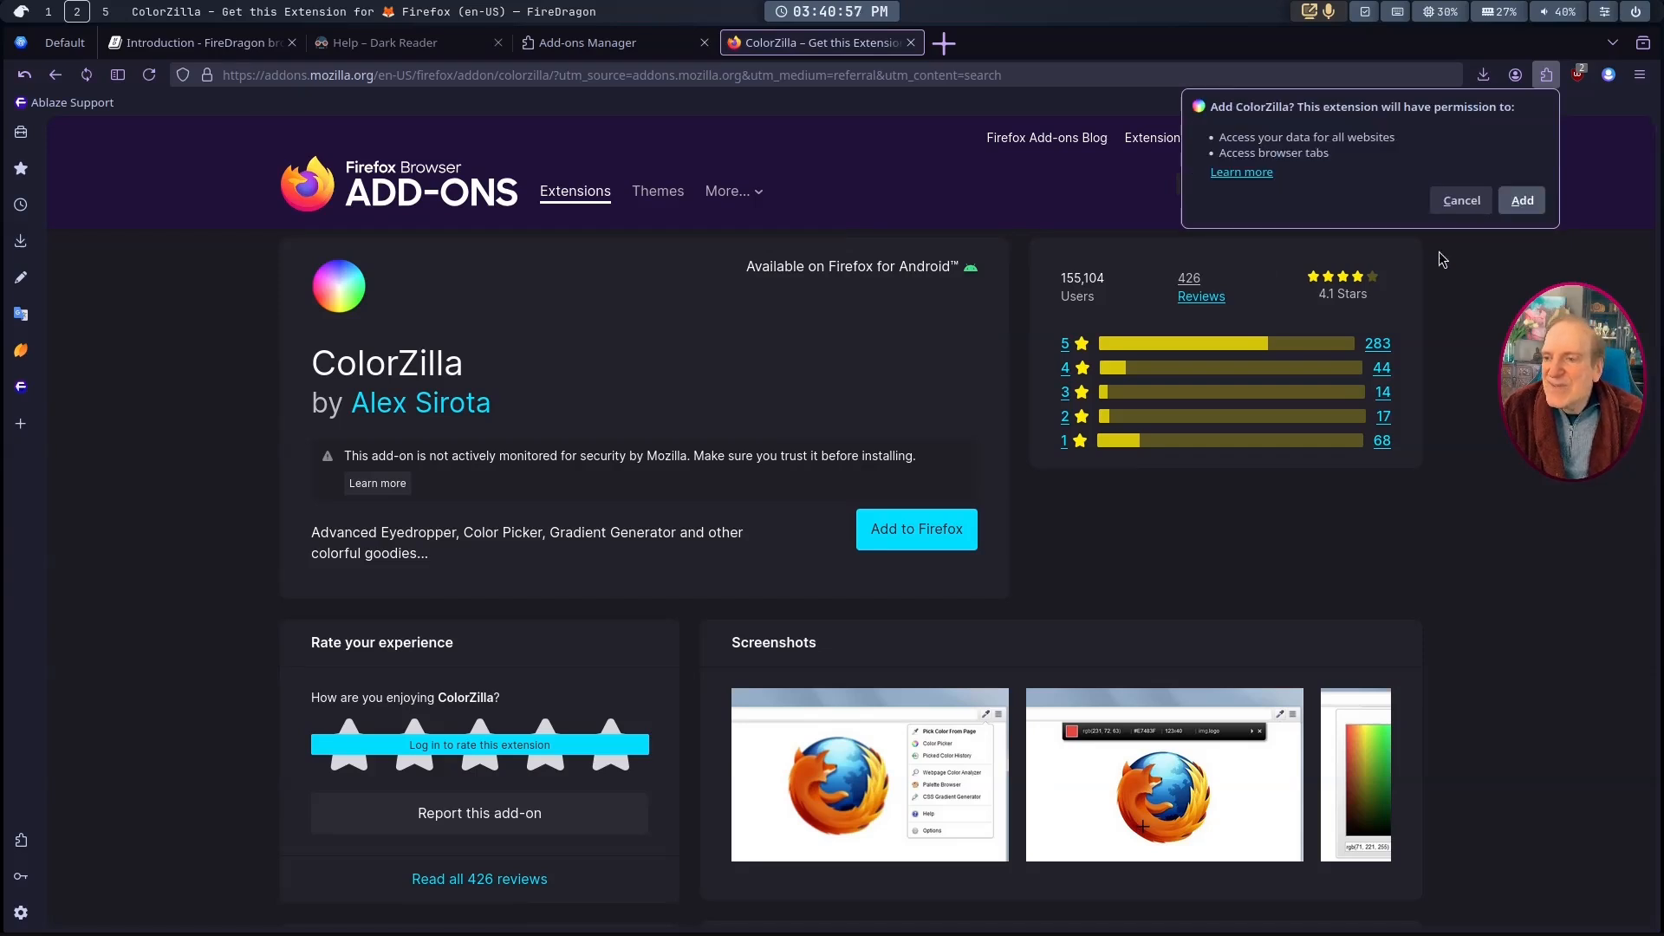
click(1523, 201)
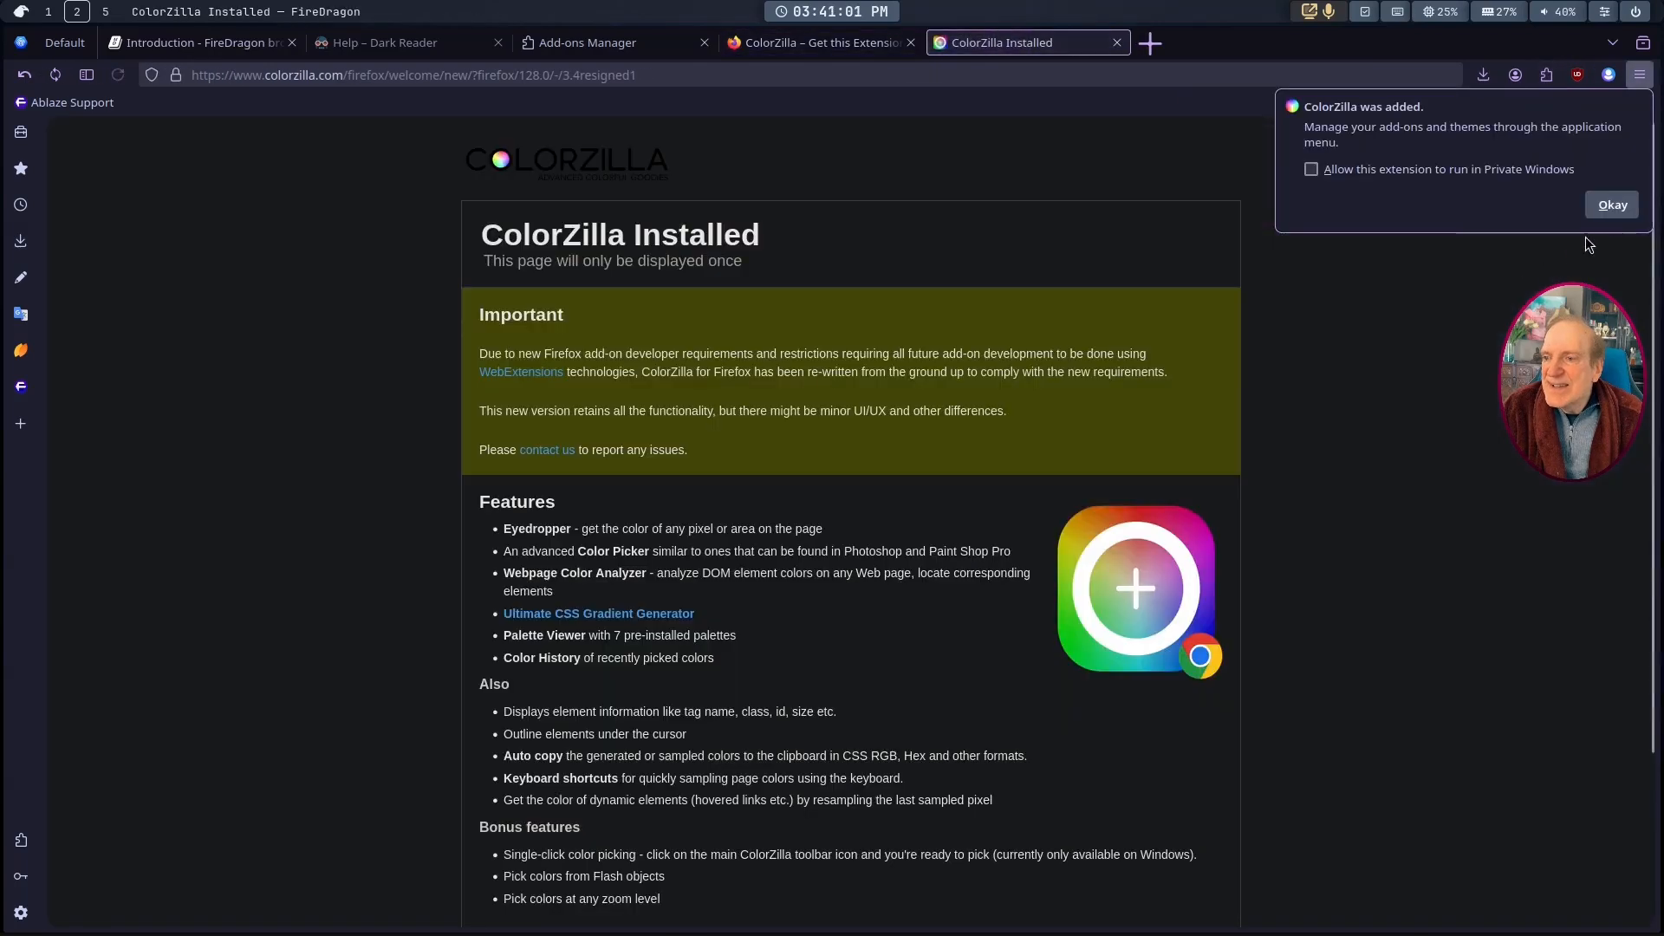
Step: Dismiss the installed notice and open ColorZilla's Color Picker
click(1615, 208)
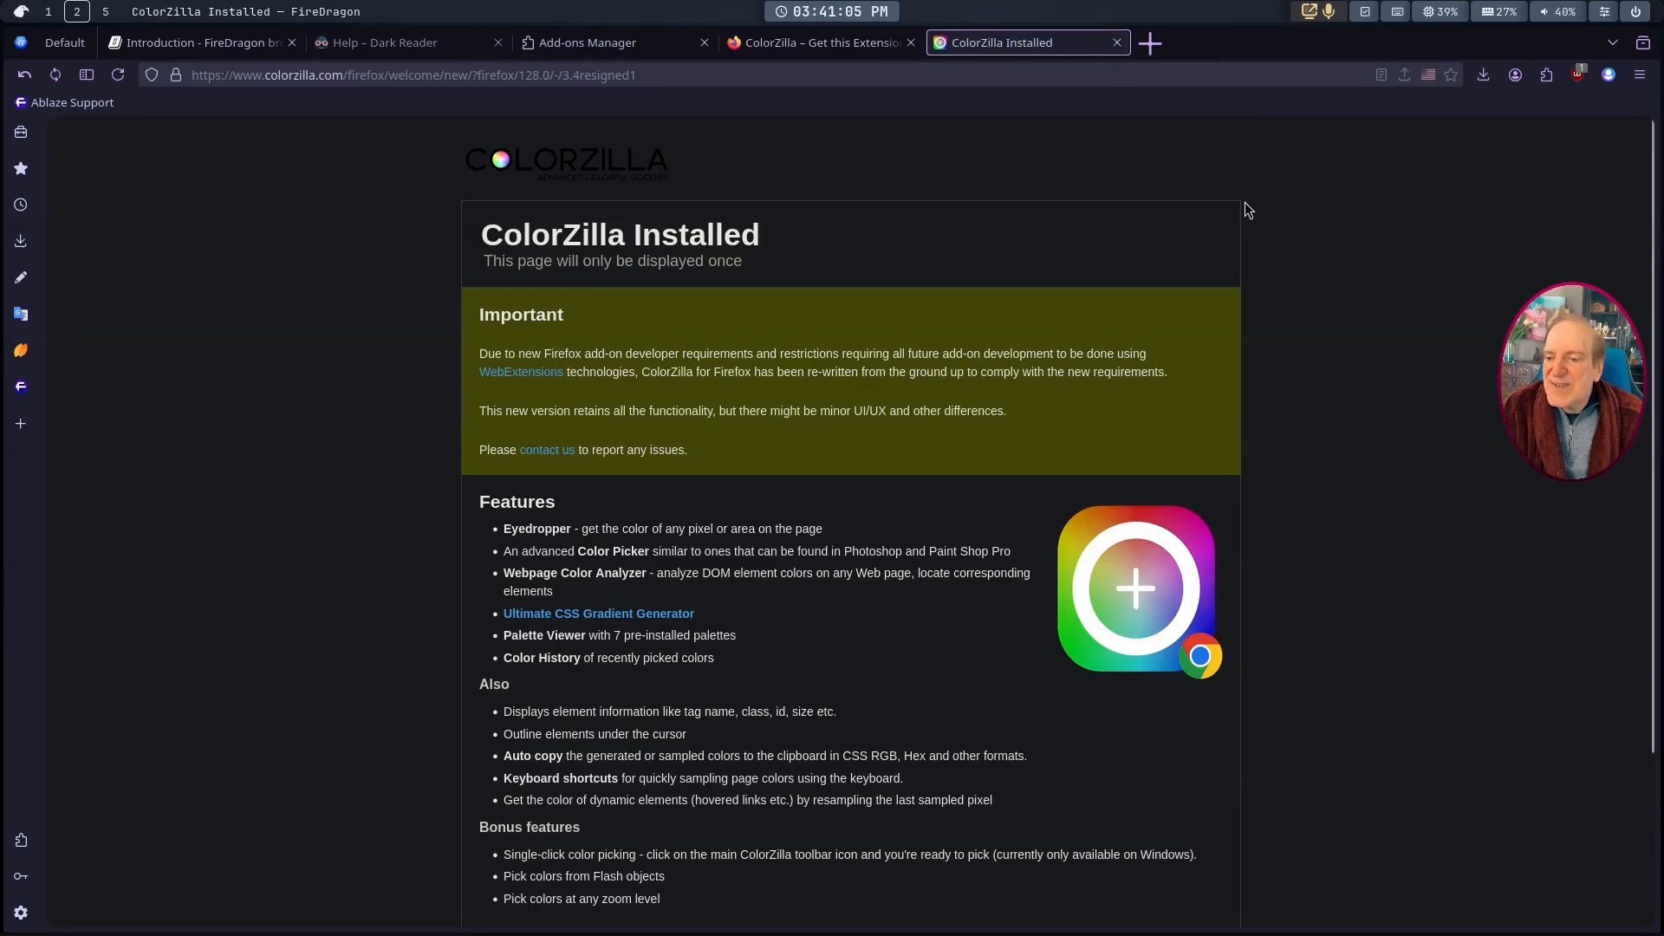
click(1546, 80)
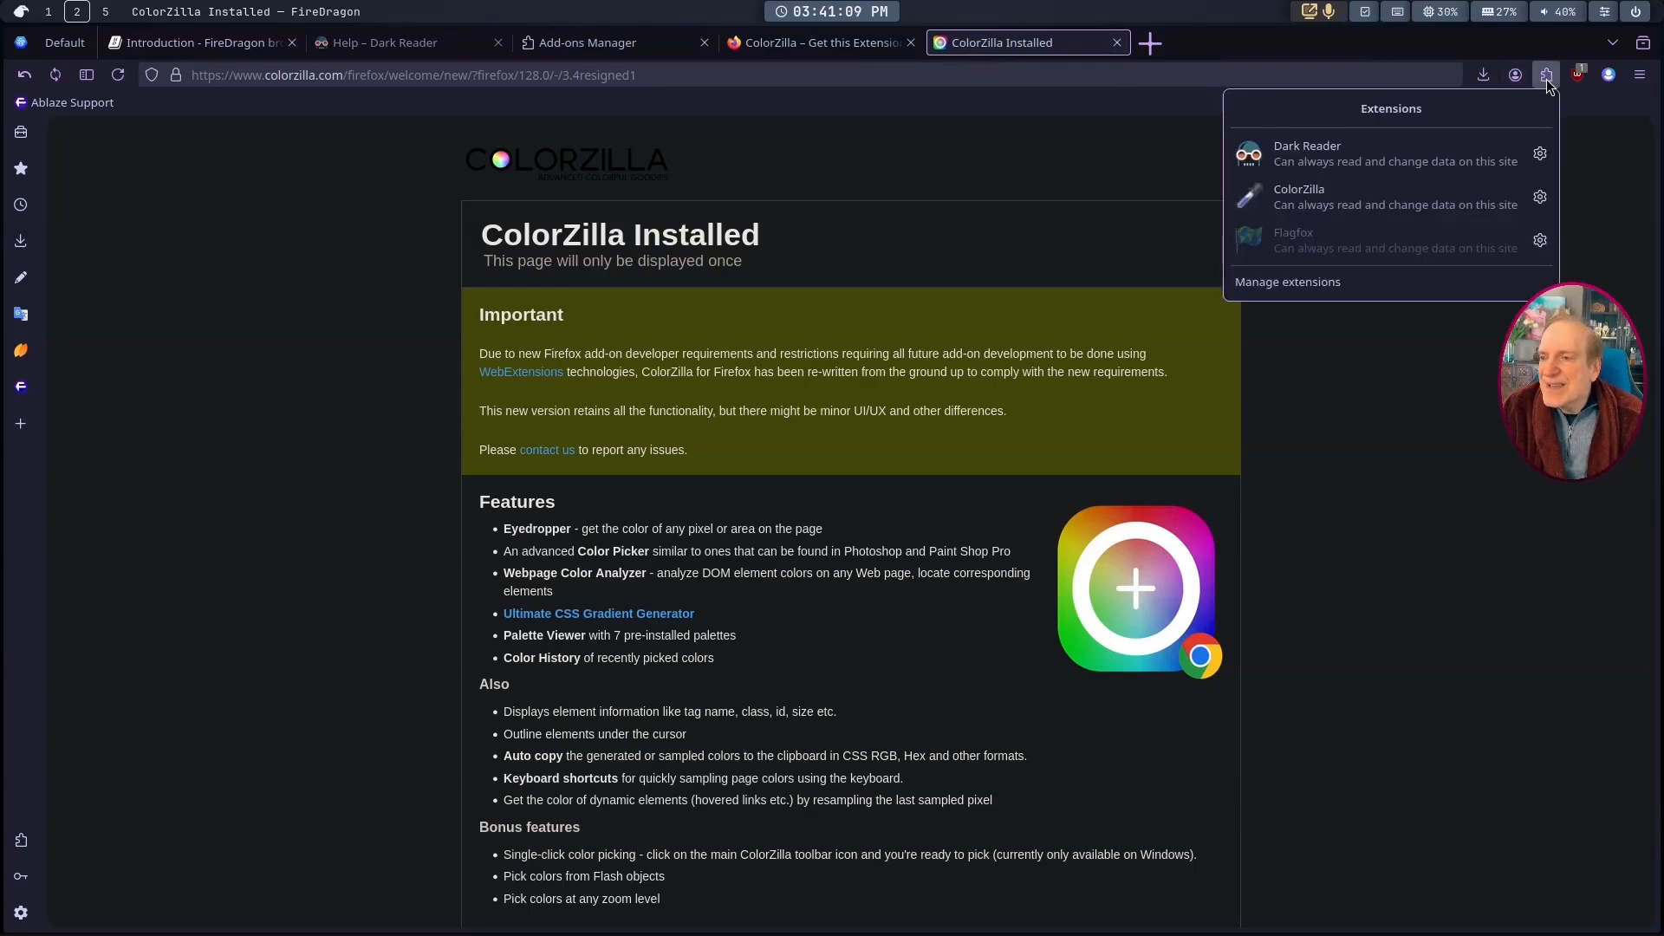
click(1404, 197)
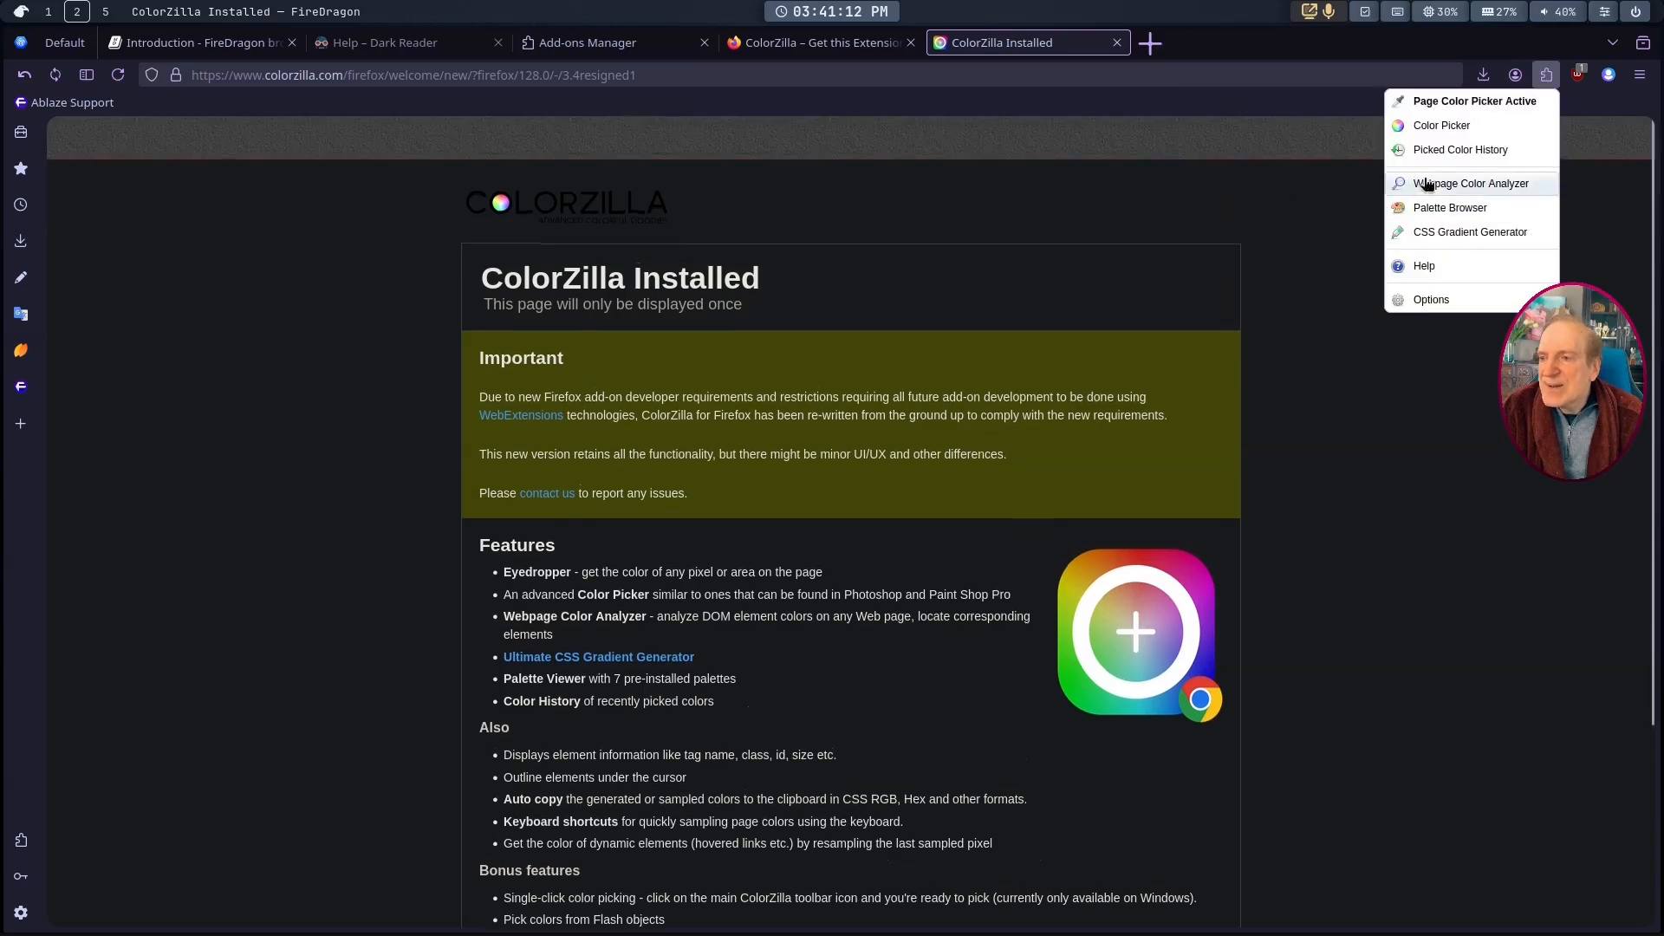
click(1463, 128)
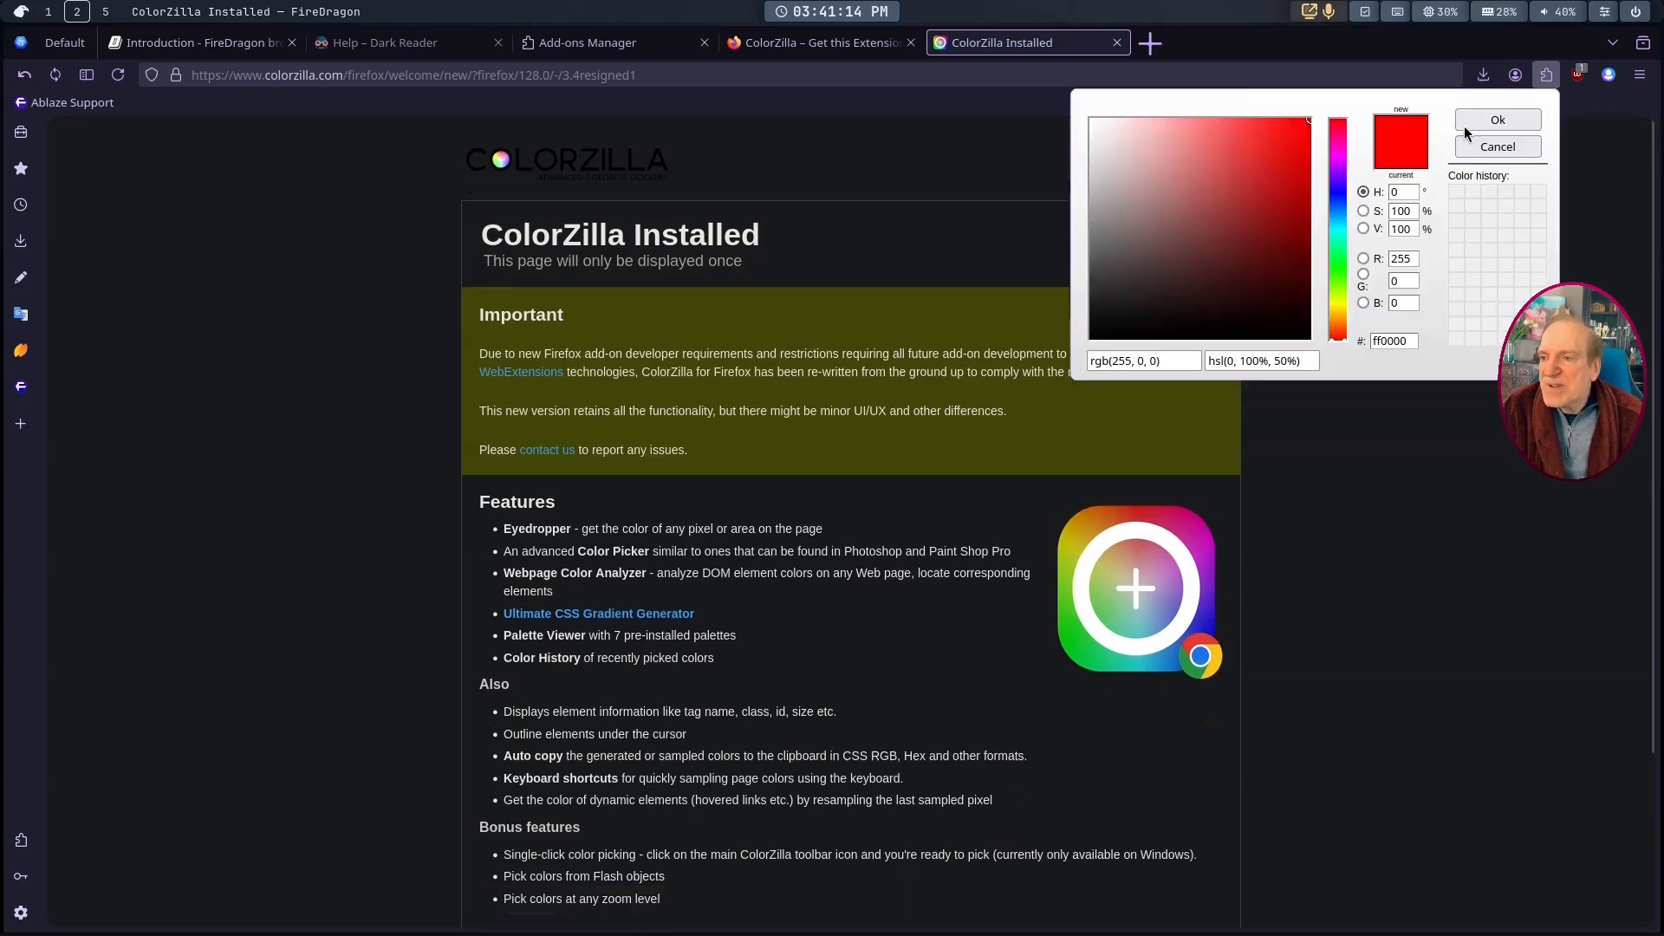
Step: Tune the picker's hue, saturation and brightness to a golden yellow
click(1339, 310)
drag(1339, 309, 1345, 309)
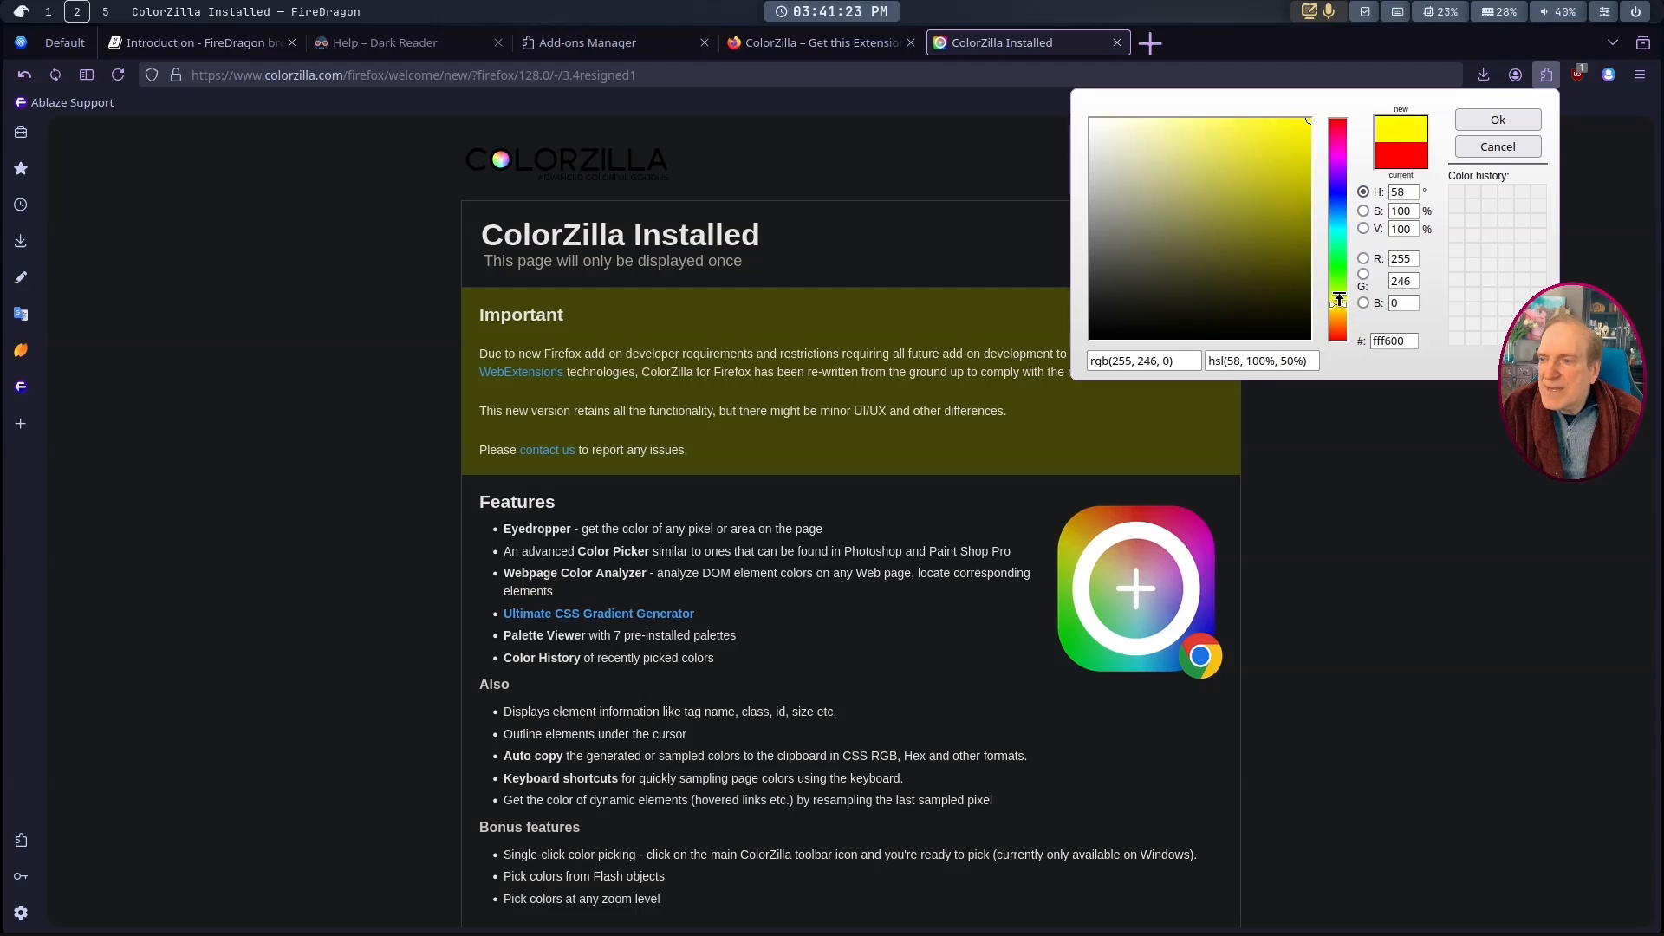
click(1309, 121)
drag(1309, 120, 1236, 120)
drag(1236, 120, 1235, 128)
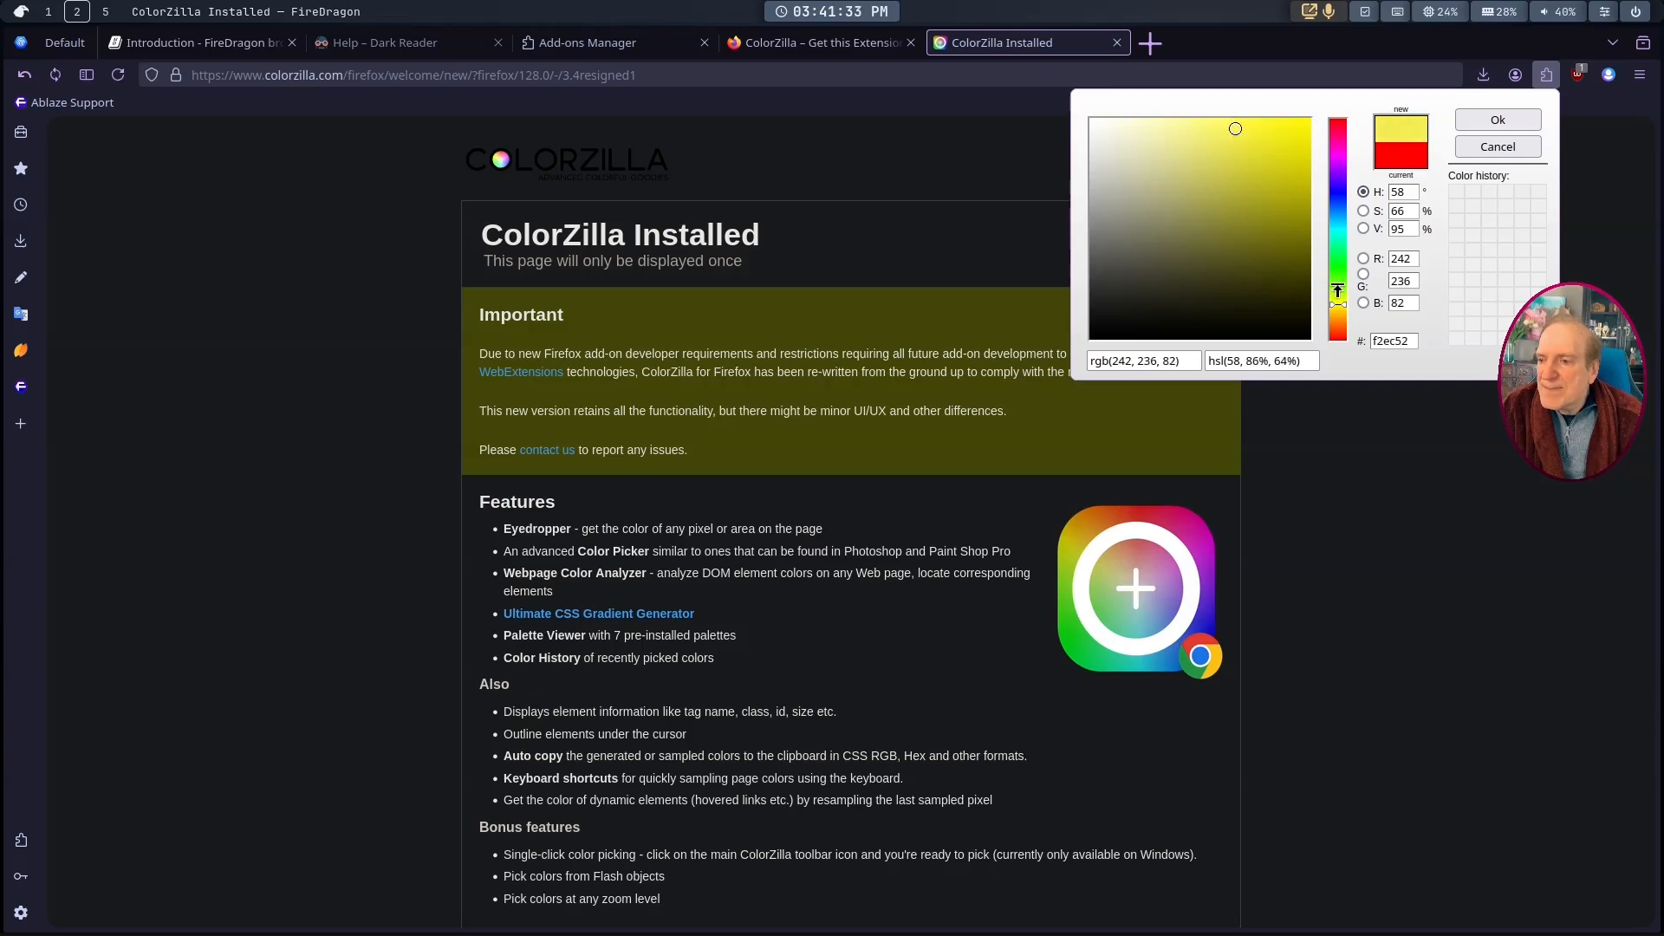
drag(1345, 307, 1345, 310)
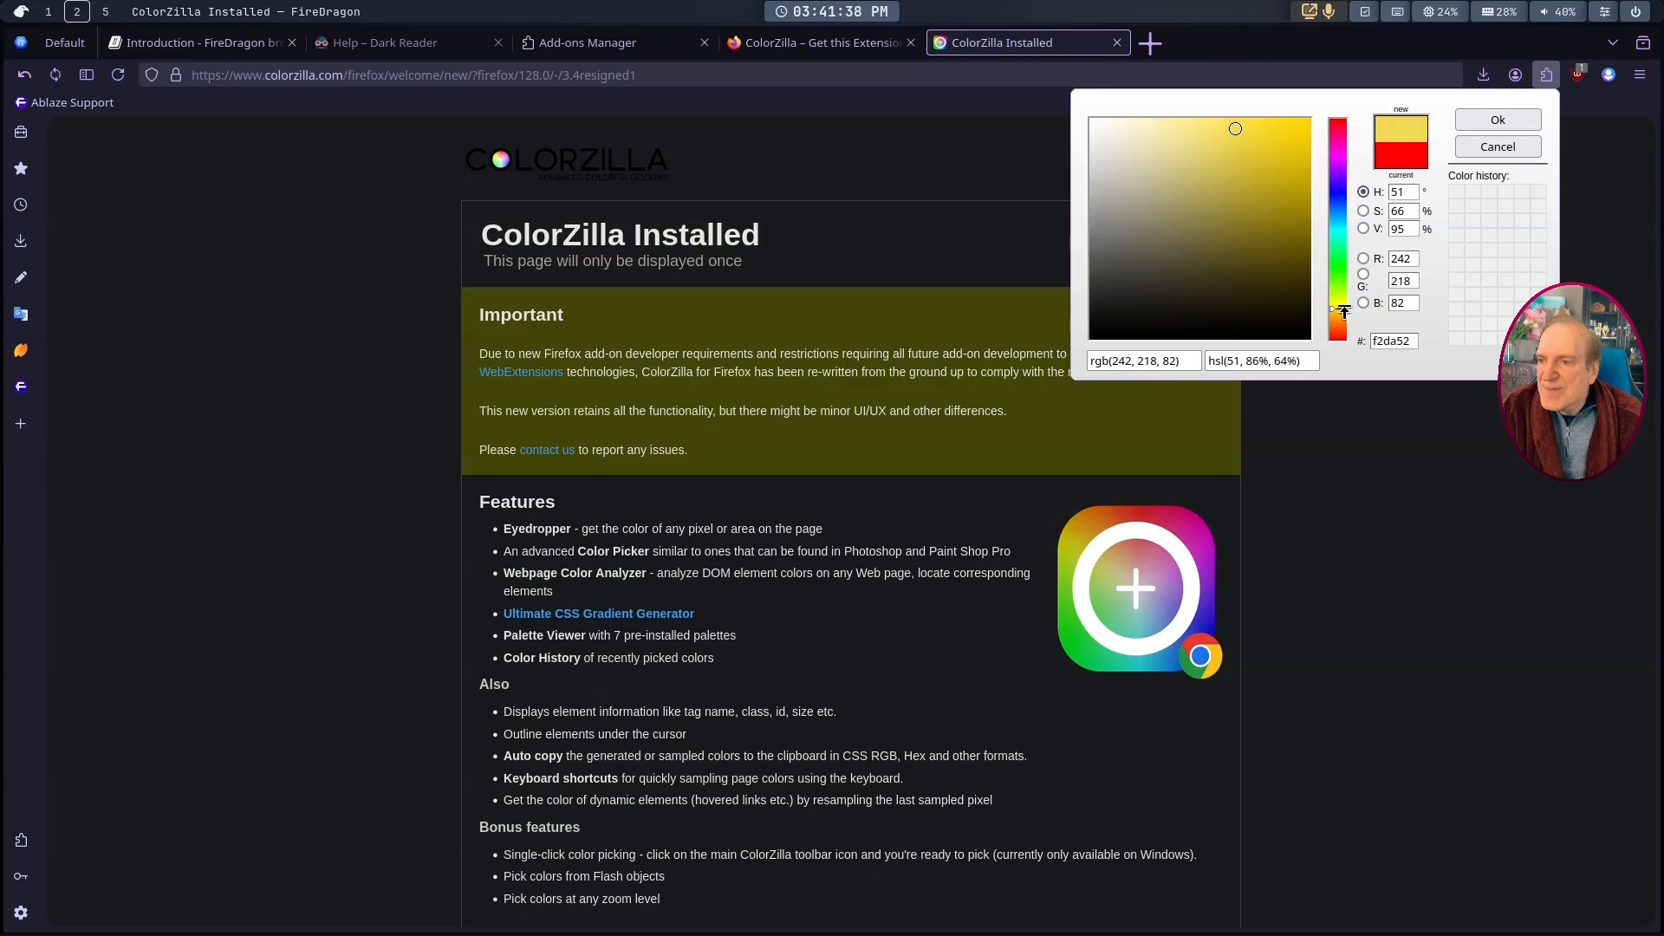
drag(1237, 131, 1233, 124)
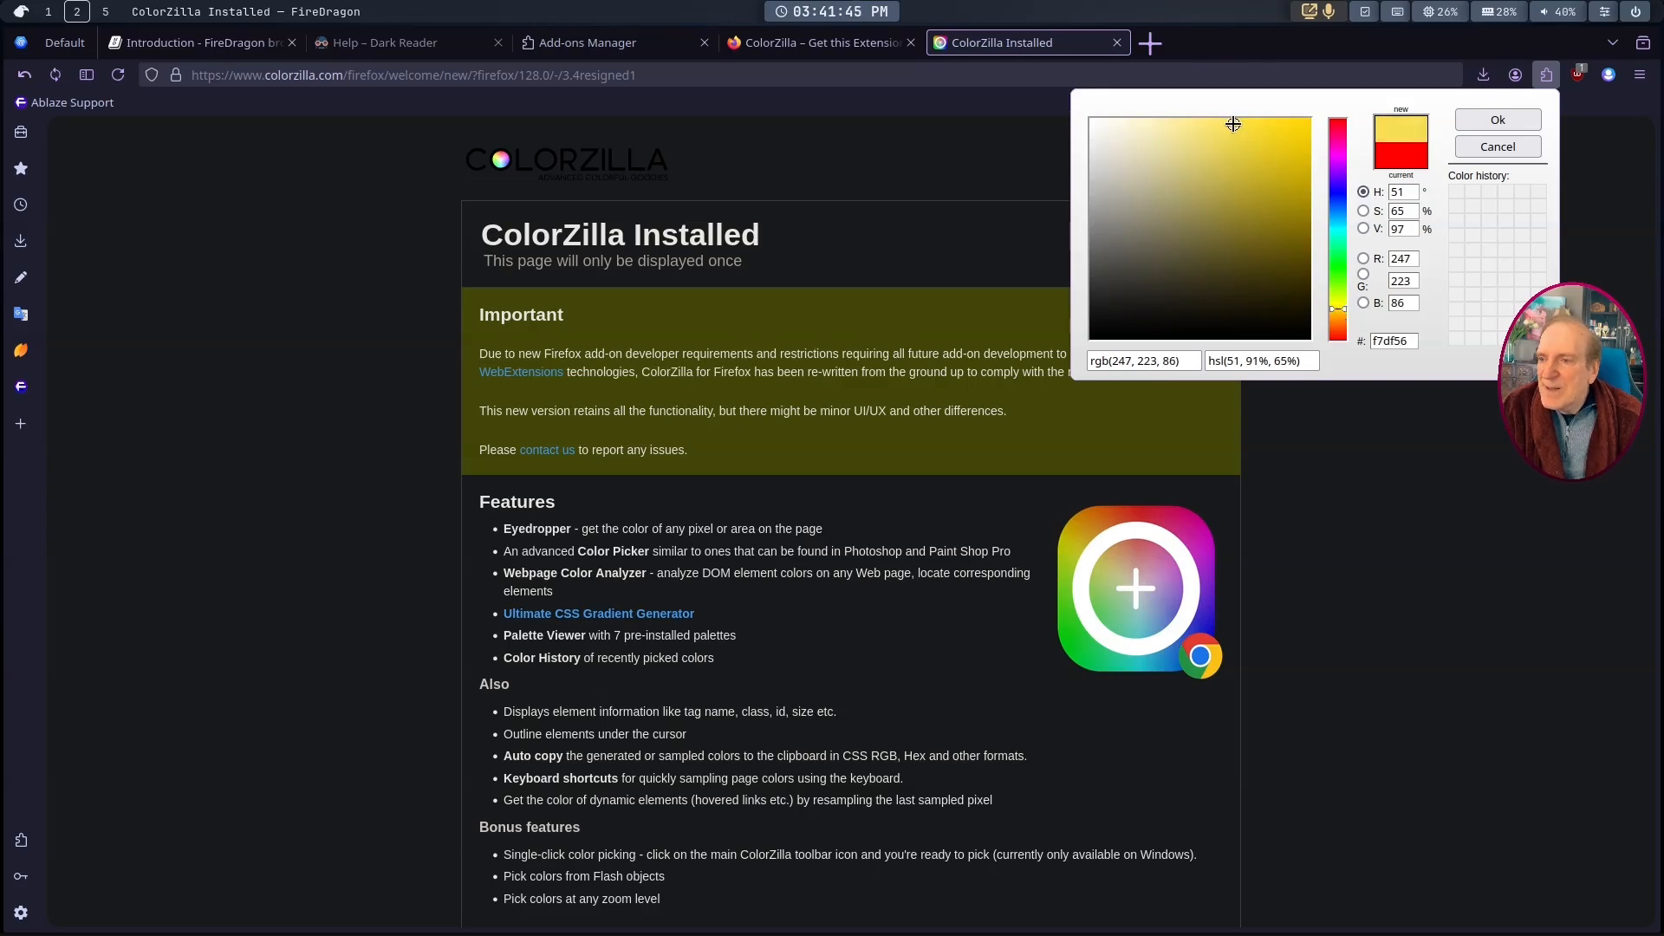
Step: Copy the yellow's RGB values 247, 223, 86 and return to the introduction page
click(1492, 122)
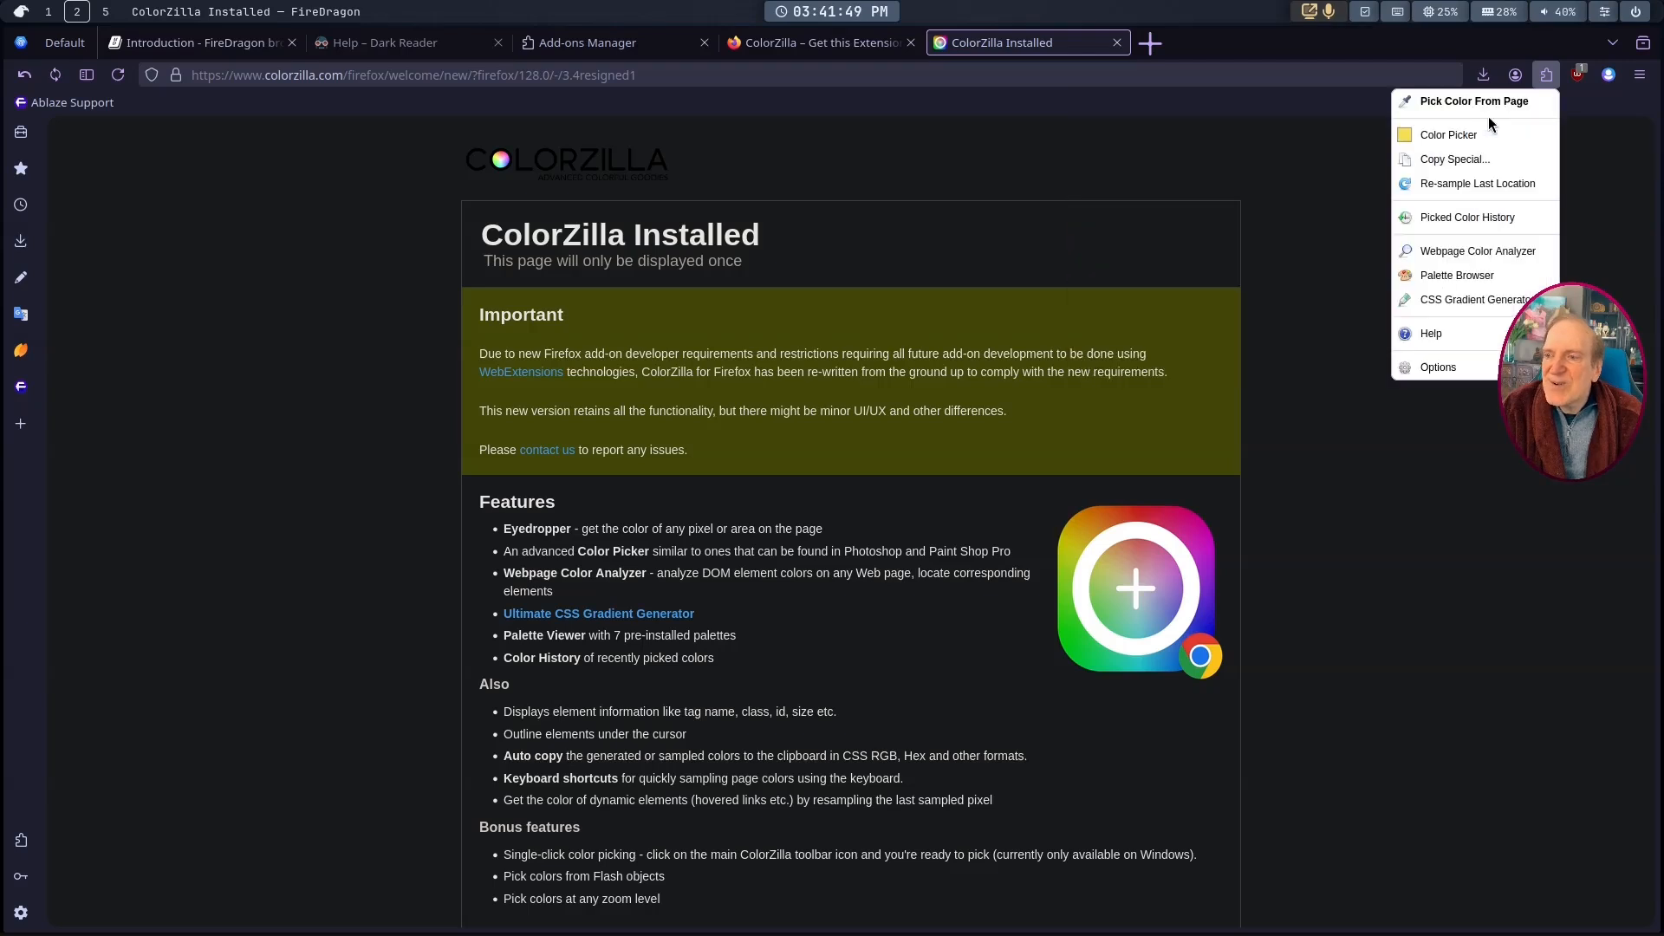
click(1460, 137)
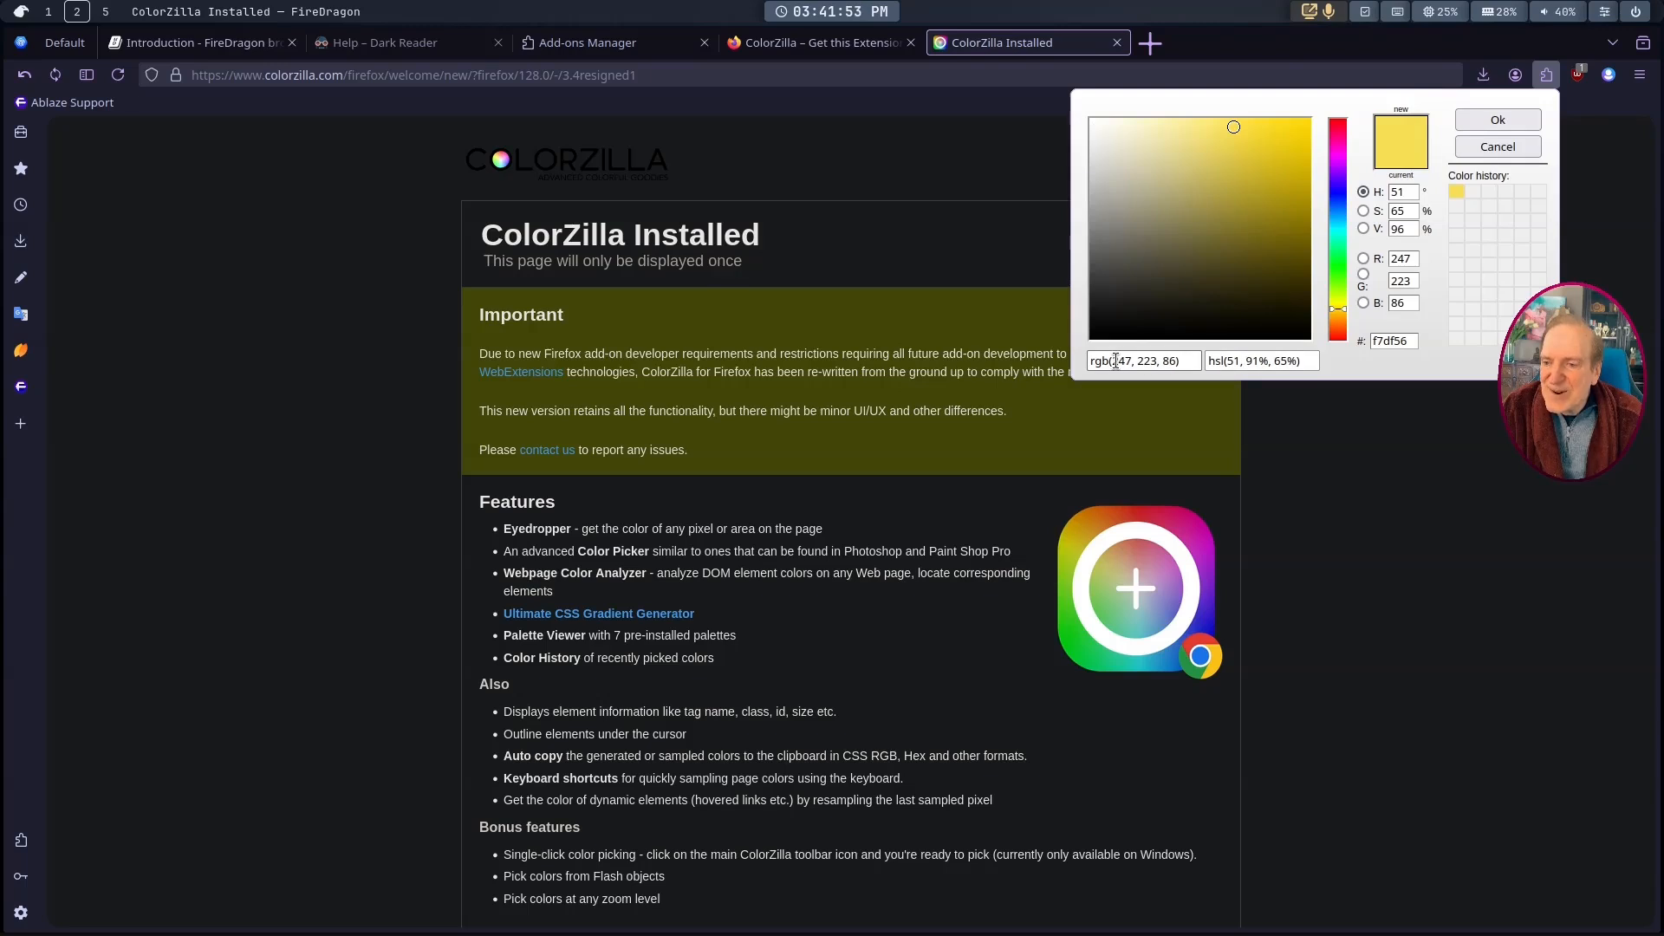
drag(1112, 362, 1175, 363)
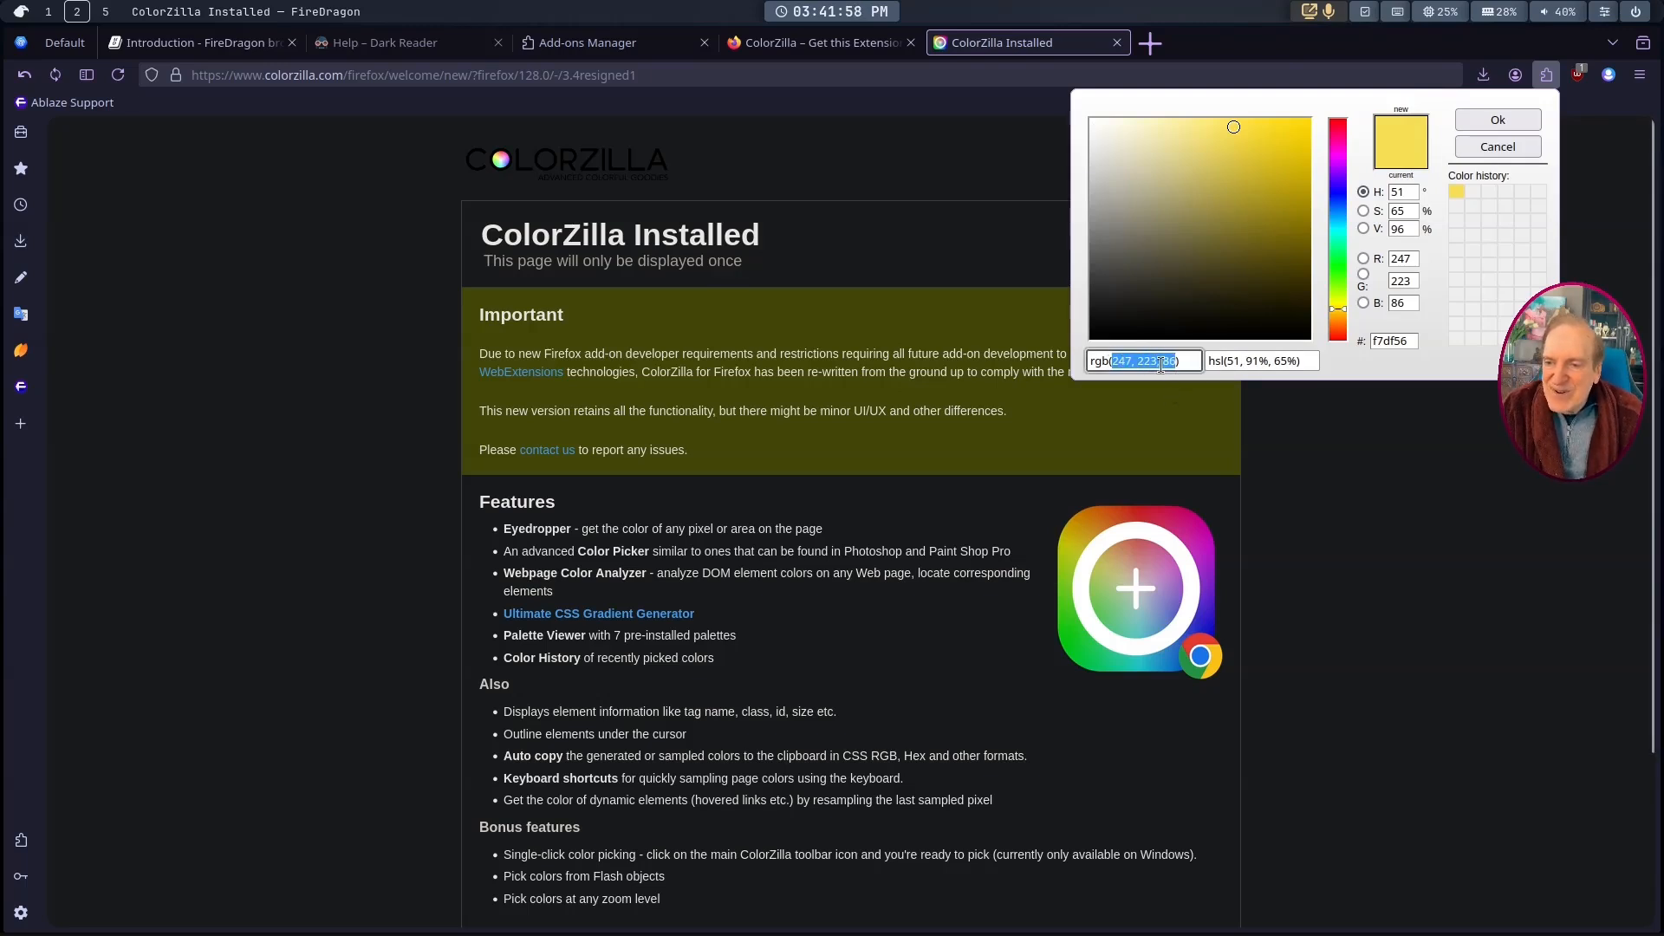
key(ctrl+c)
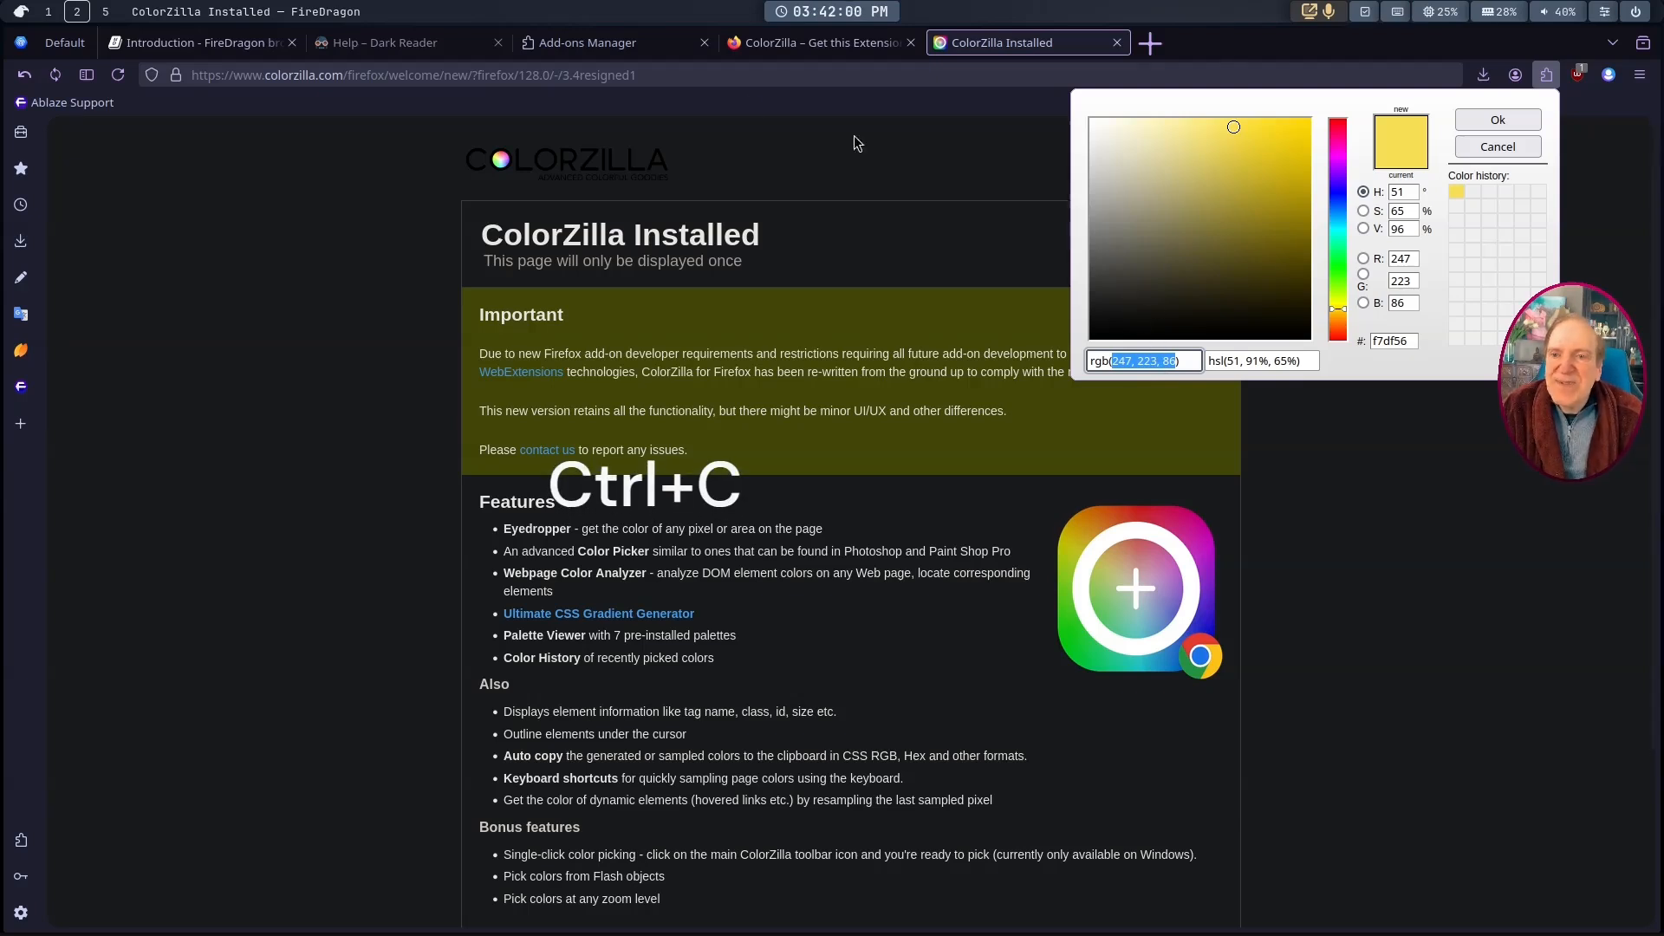
click(199, 43)
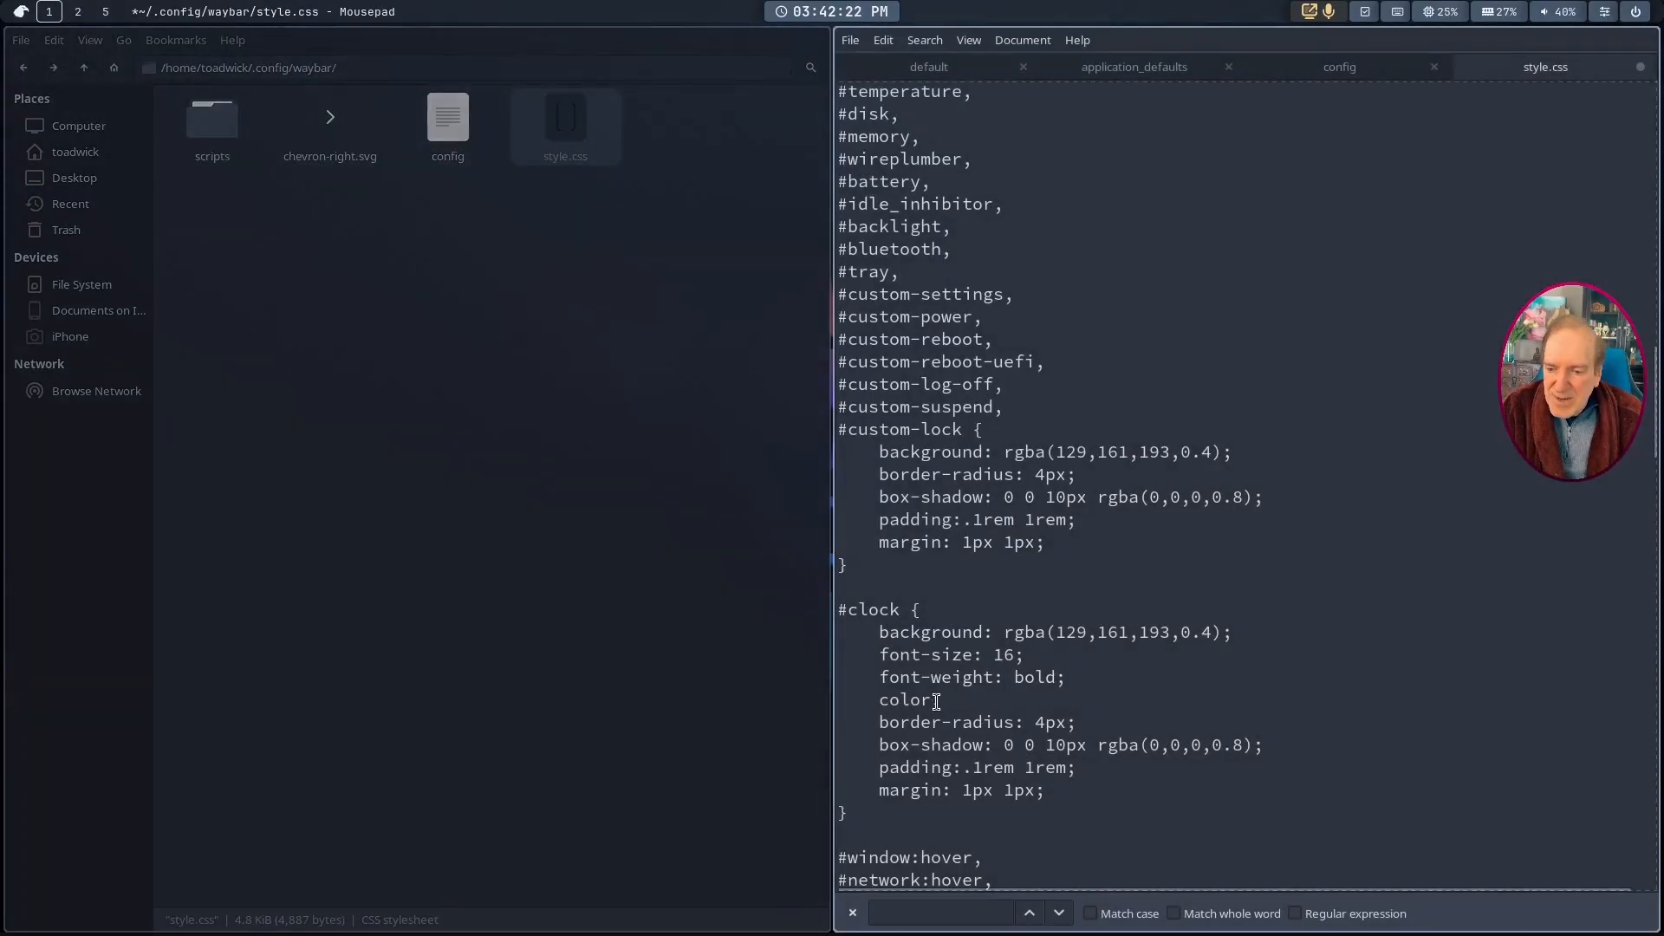
Step: Set the #clock color to rgb(247, 223, 86), save, and reload the bar
click(936, 702)
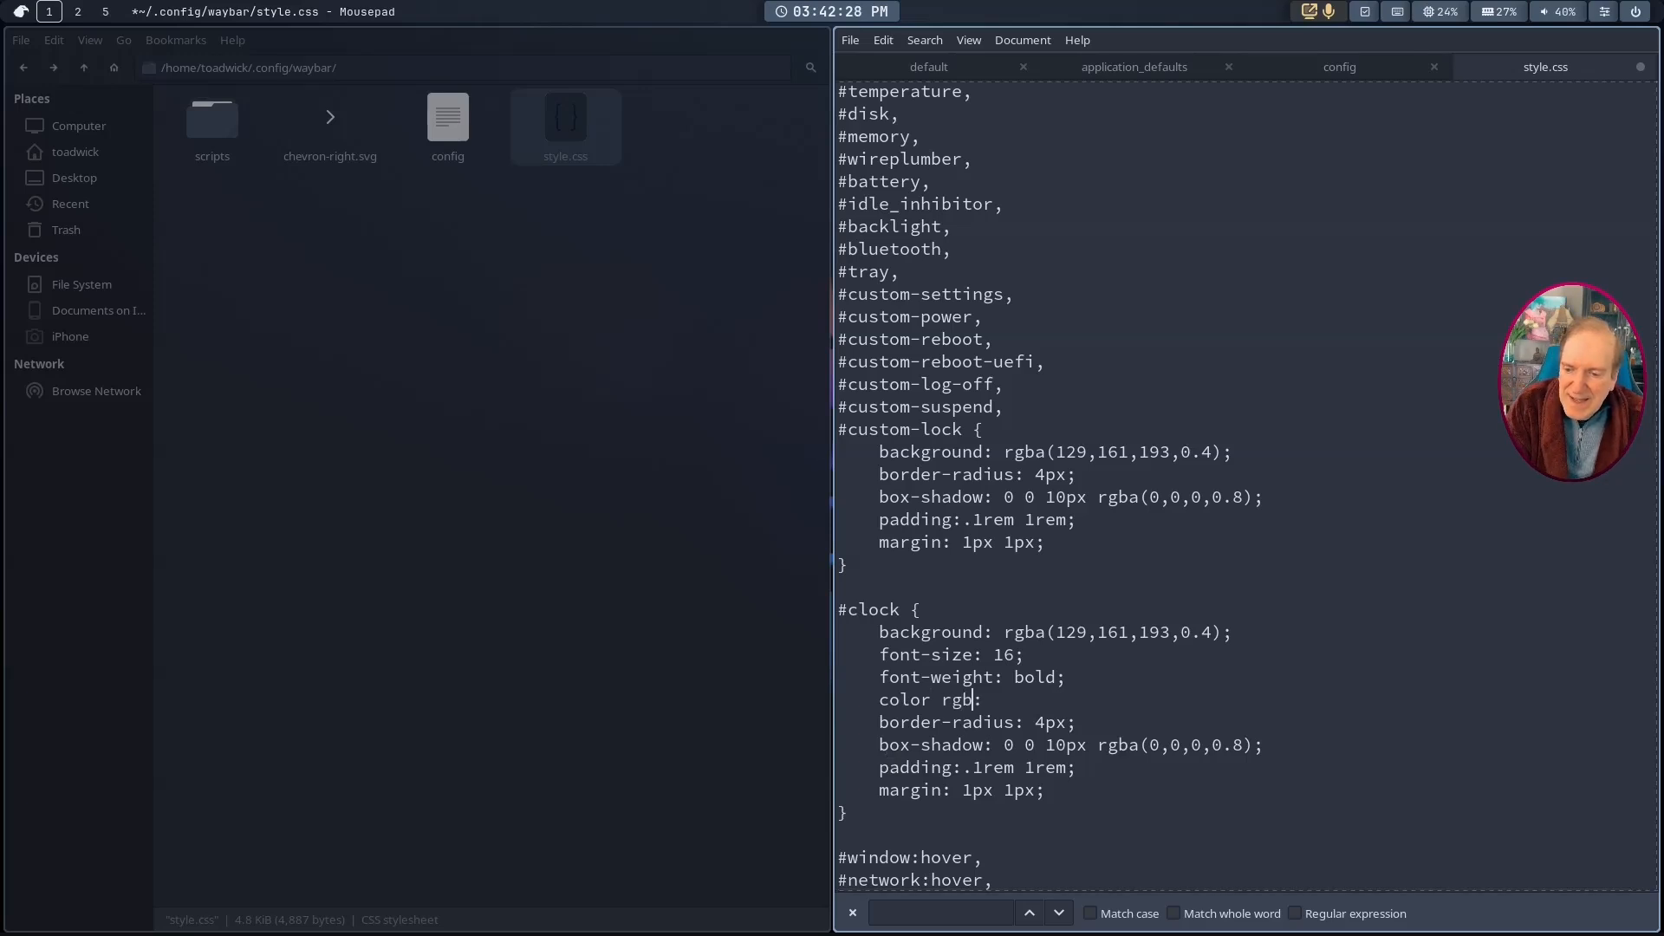
text(())
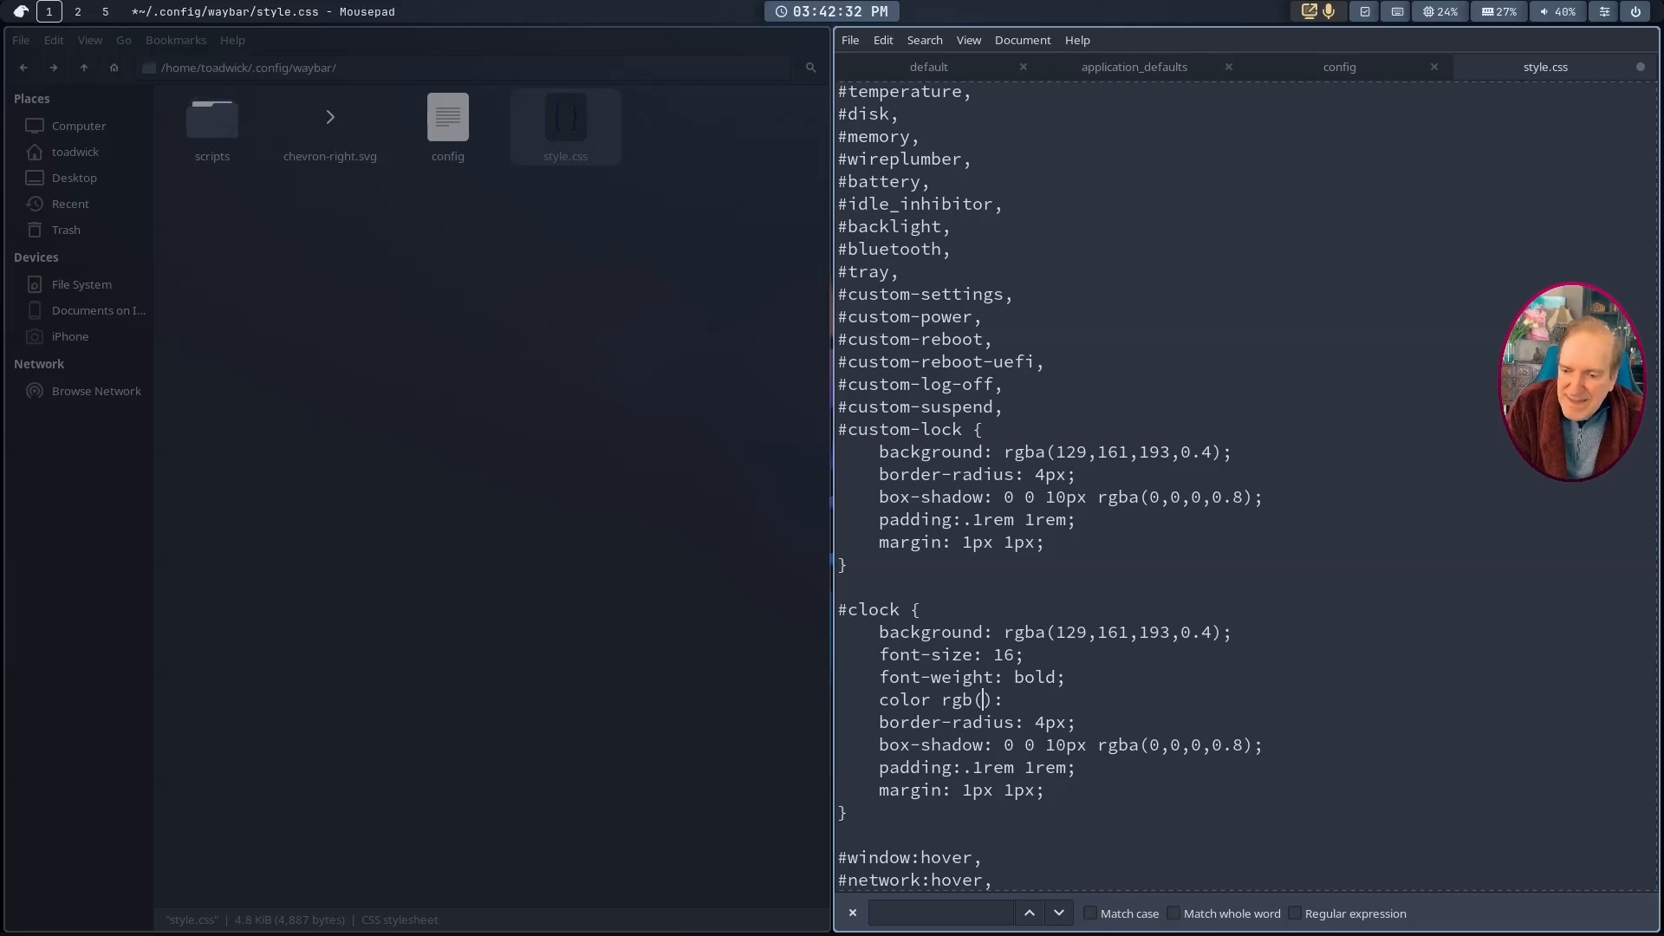
key(ctrl+v)
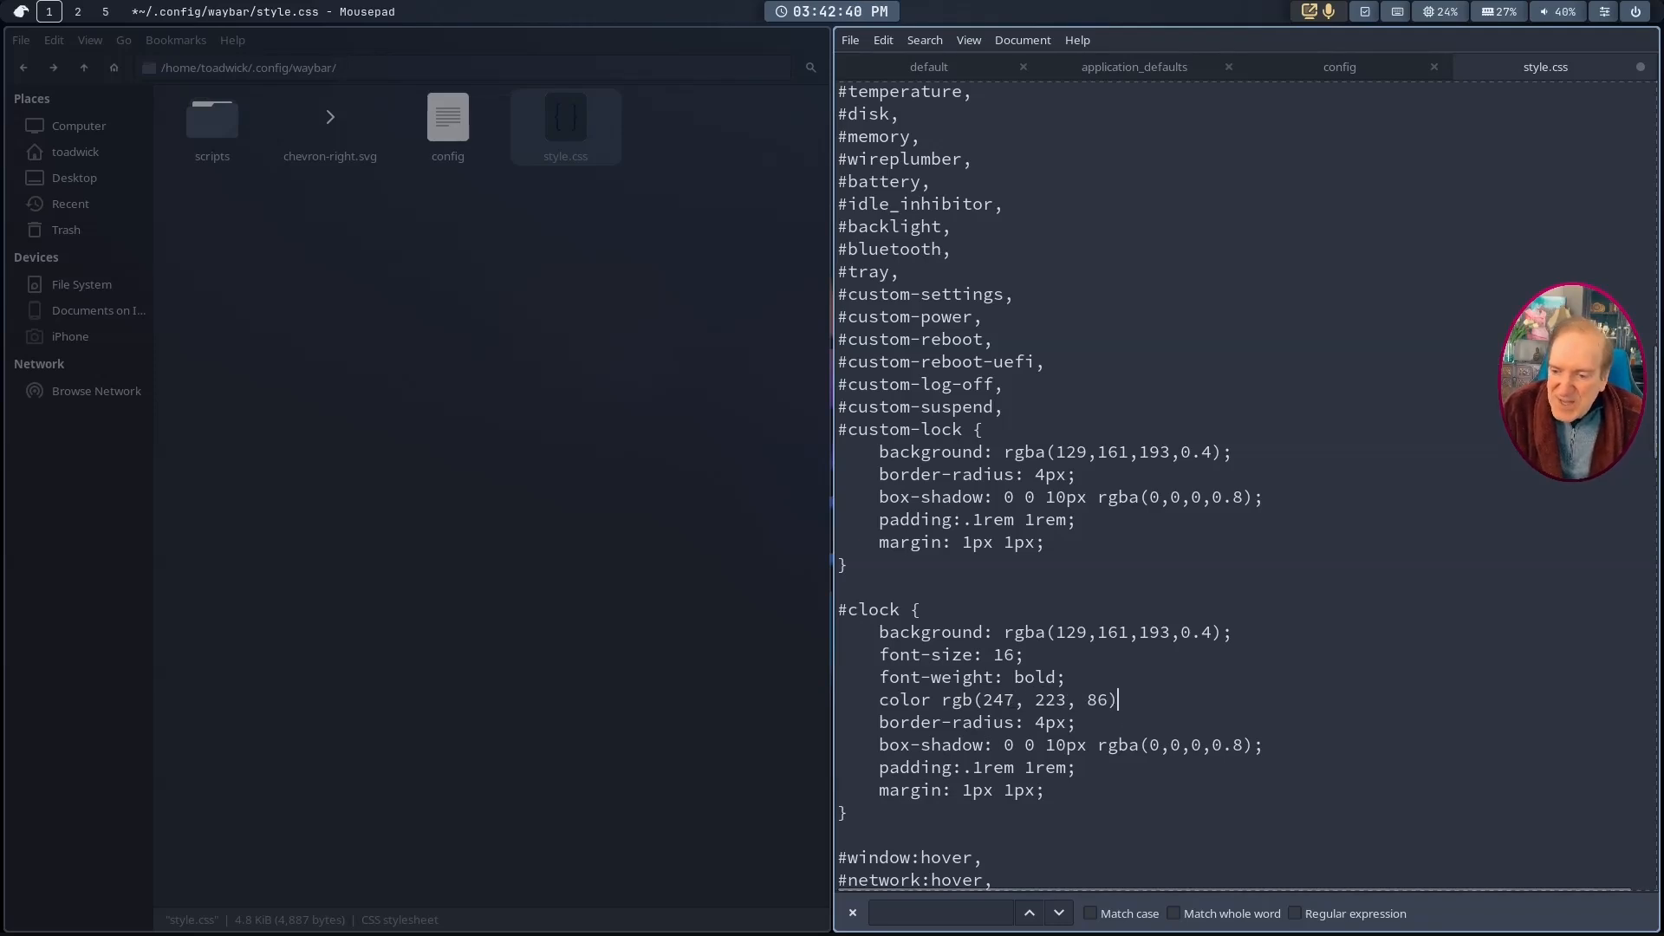
text(;)
key(ctrl+s)
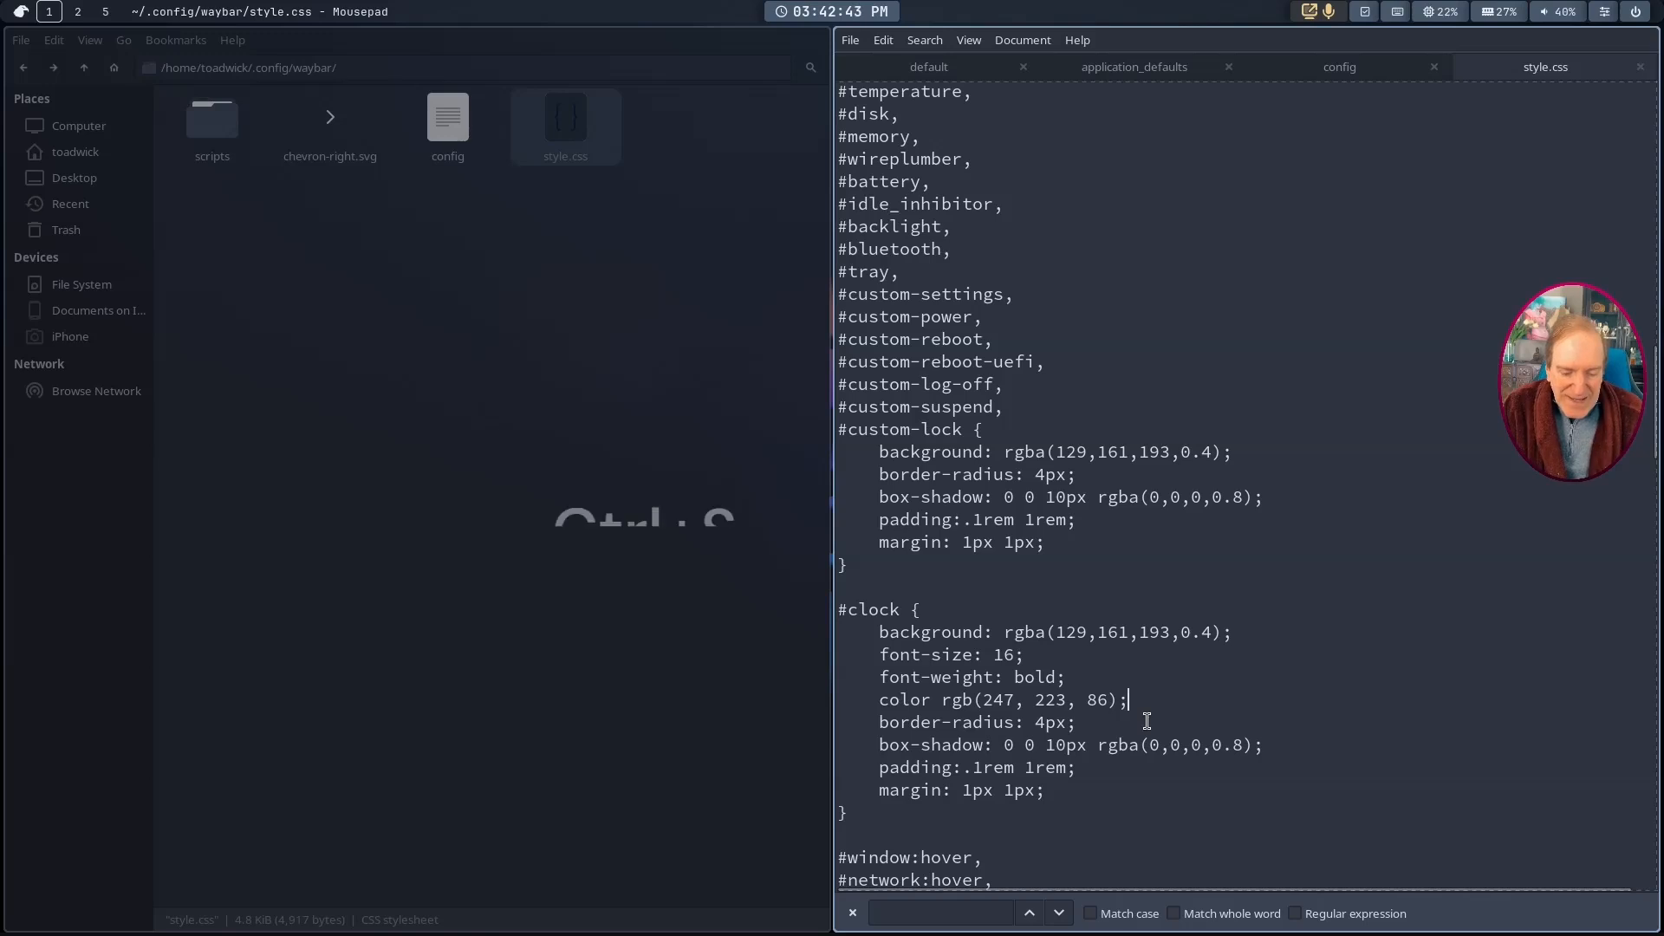
key(super+shift+c)
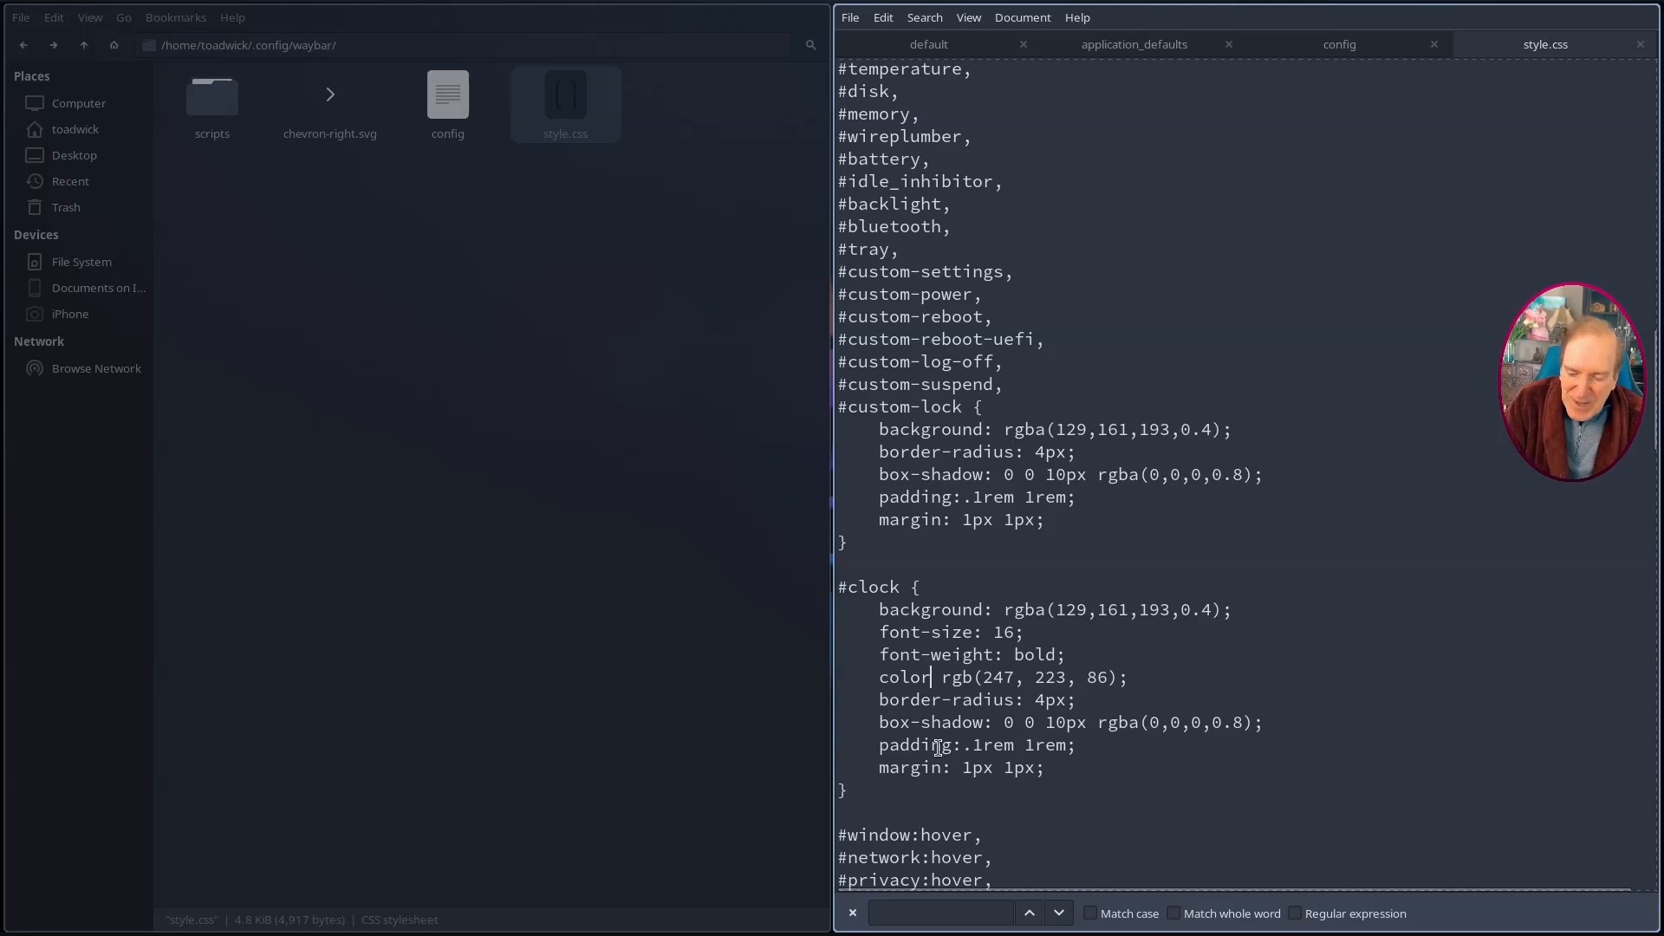
Step: Add the missing colon after color, then save and reload the bar again
text(:)
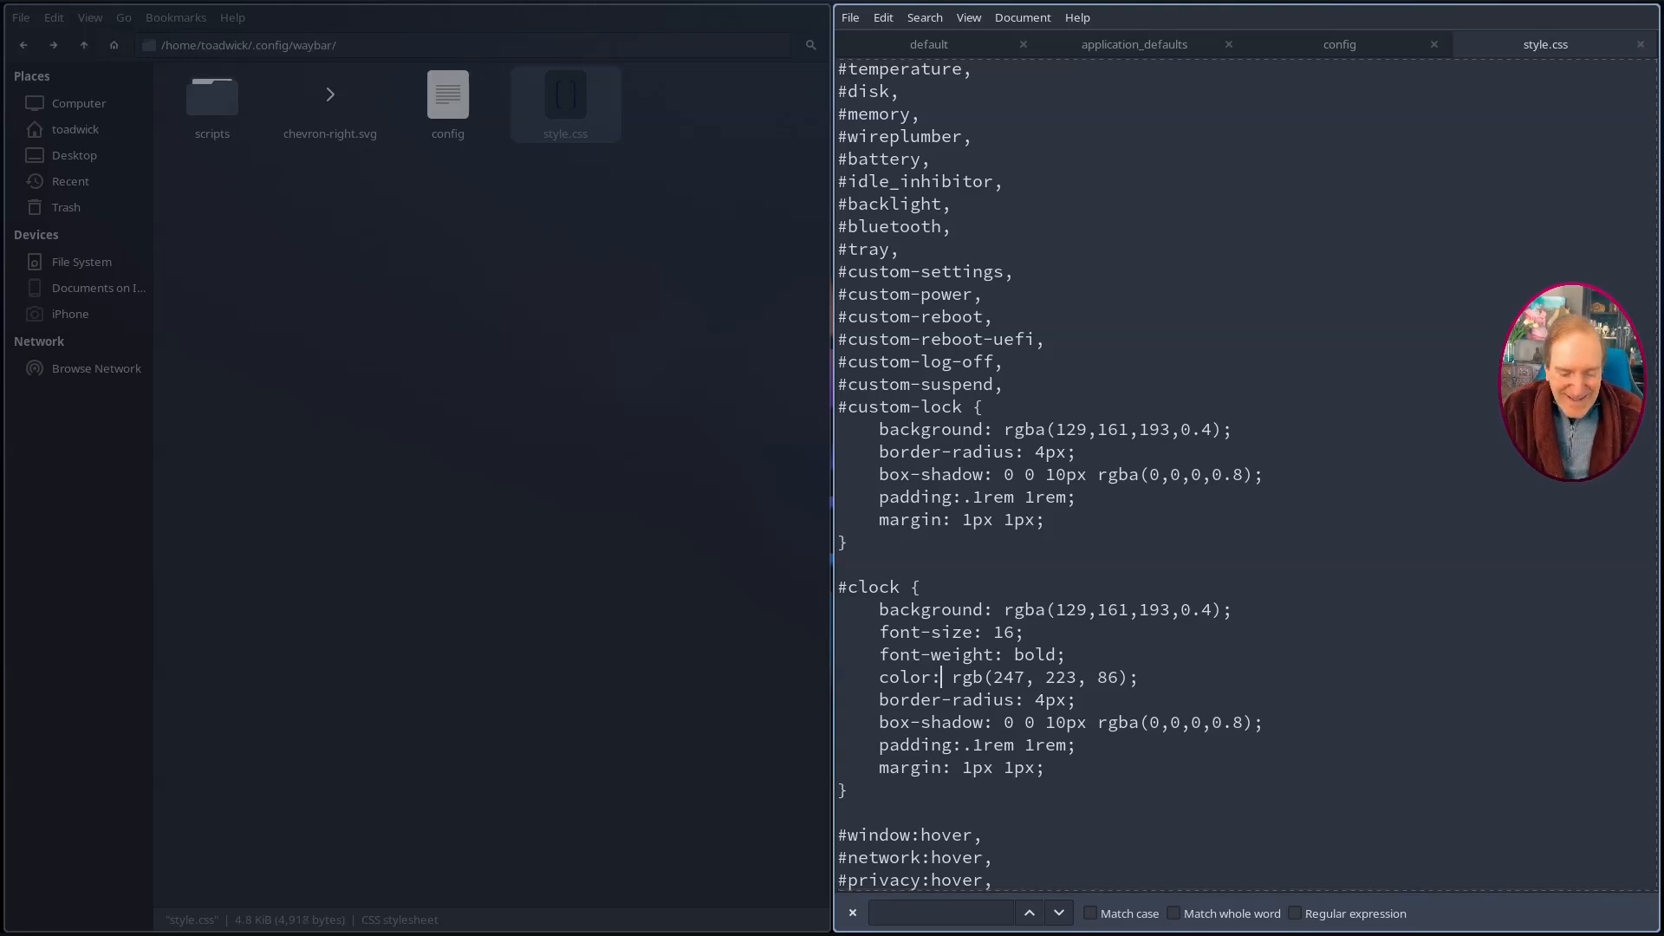
key(ctrl+s)
key(super+shift+c)
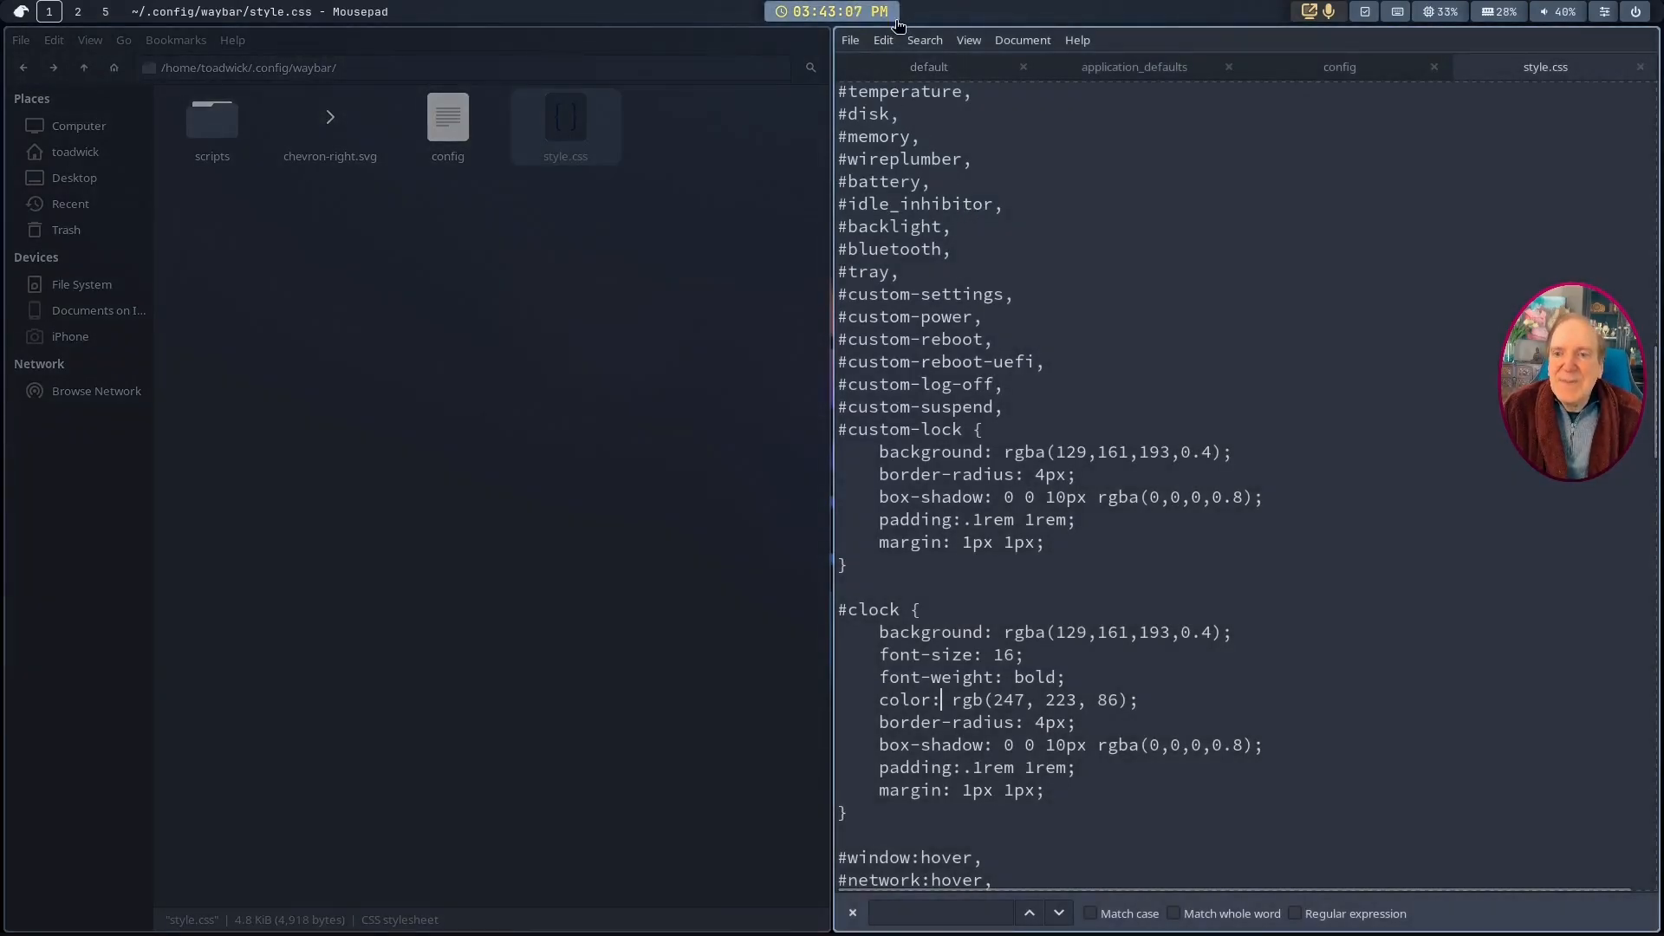
mouse_move(893, 22)
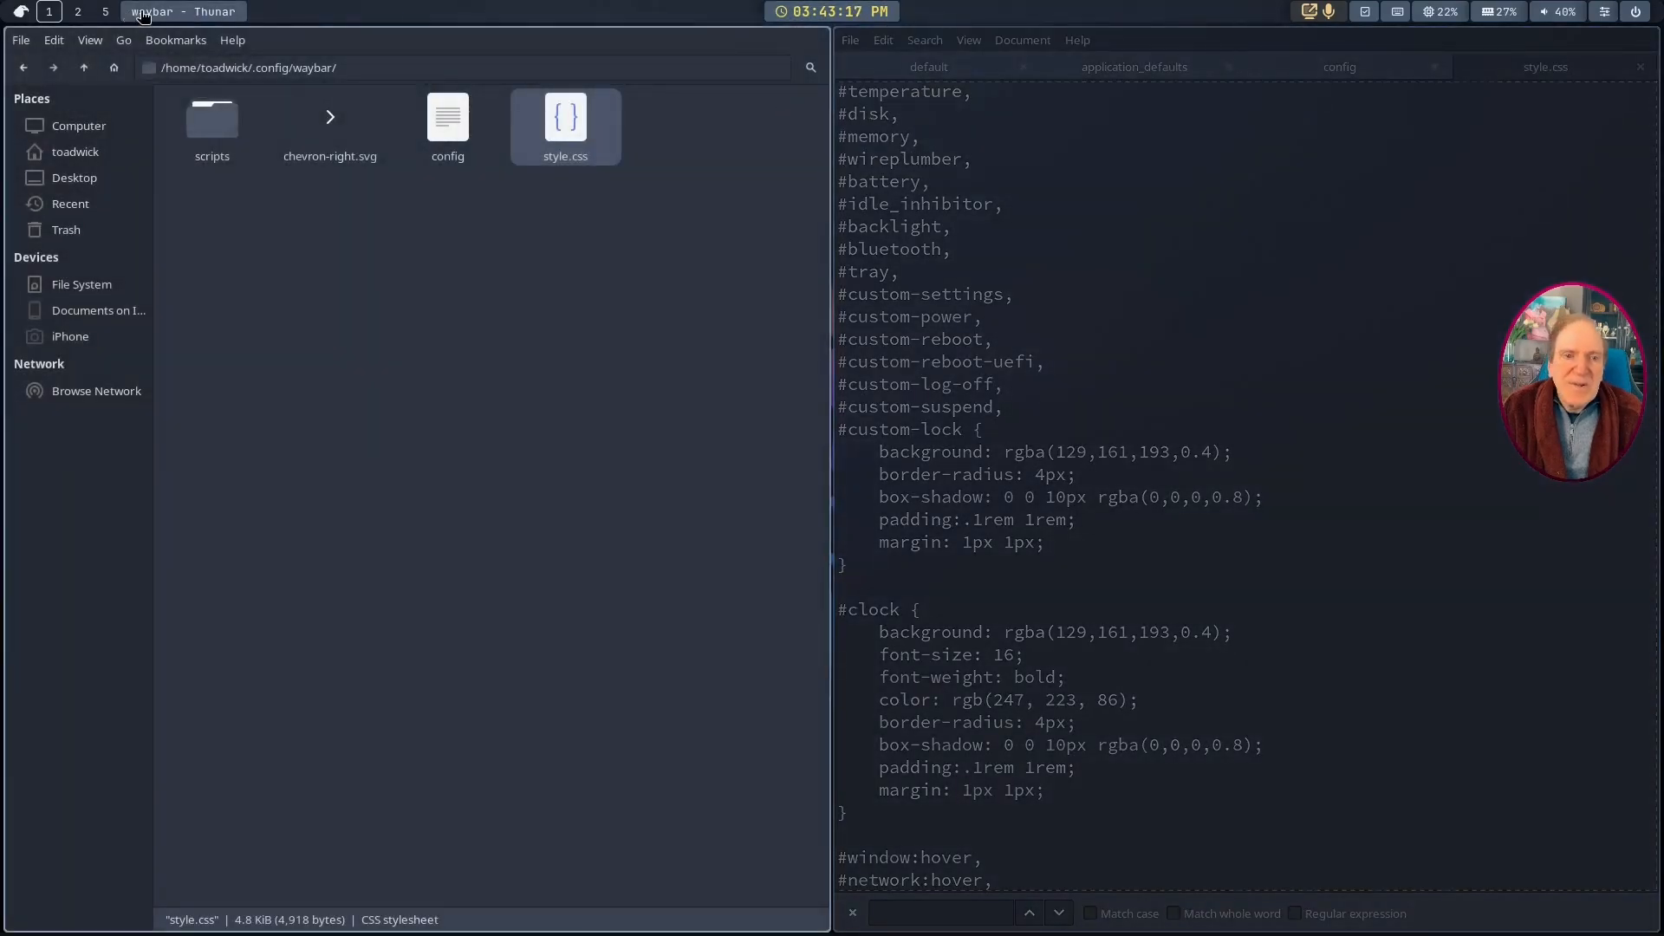
Step: Pick dark green rgb(12, 99, 14) in ColorZilla, select its RGB numbers, and return to the editor workspace
key(super+2)
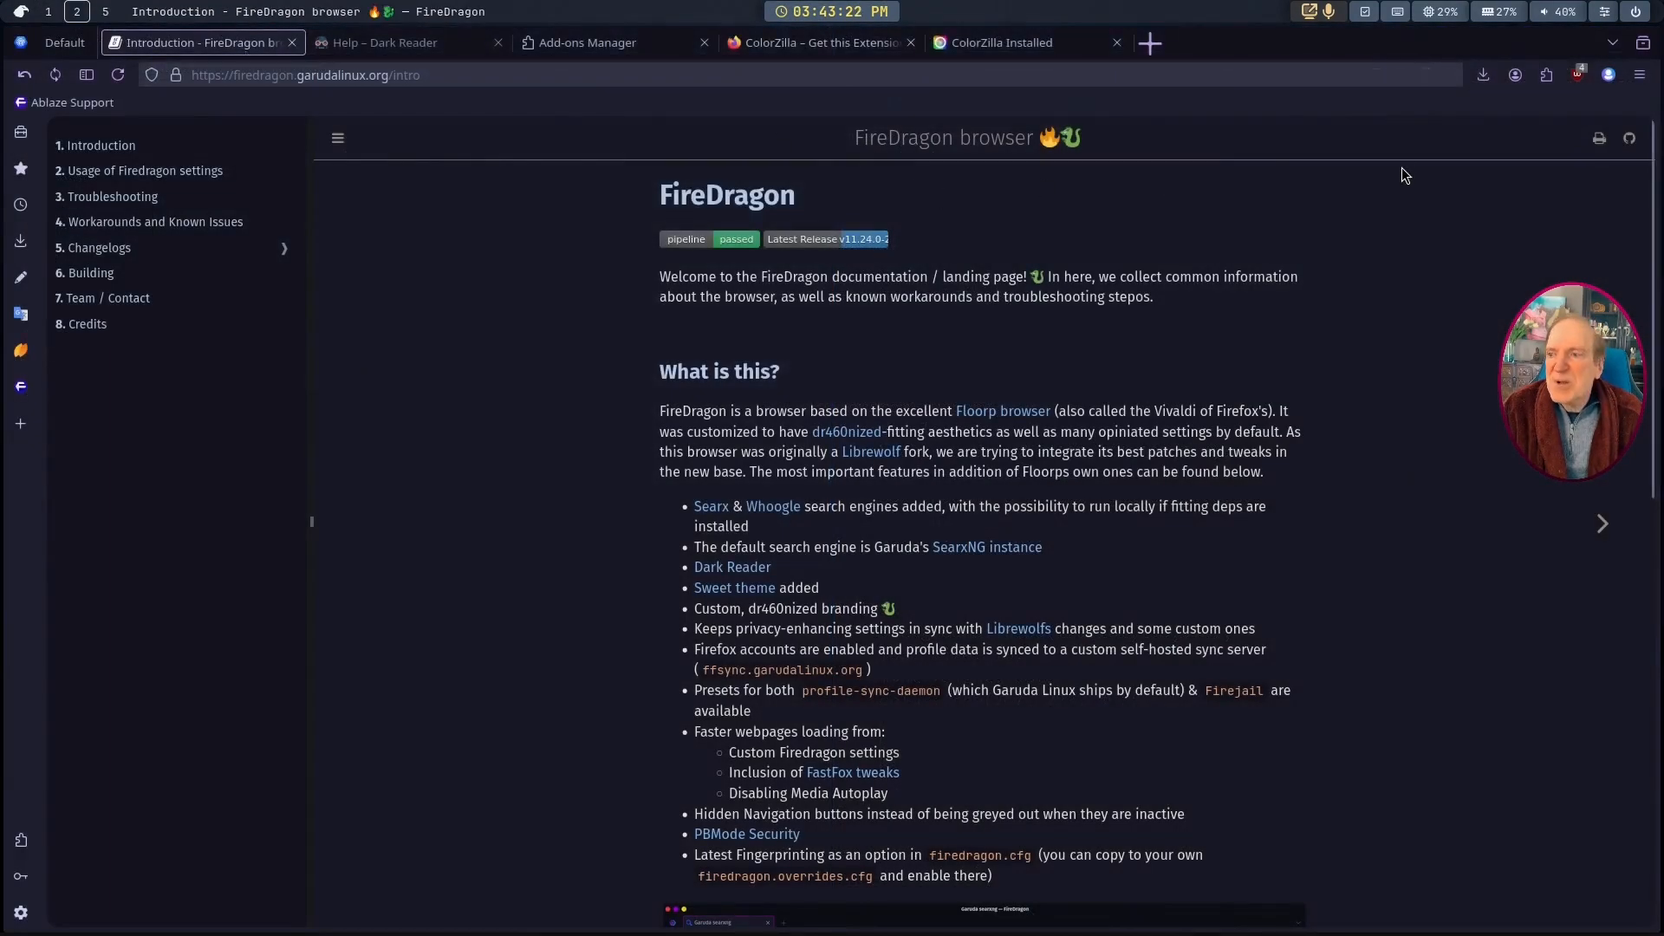
click(1547, 74)
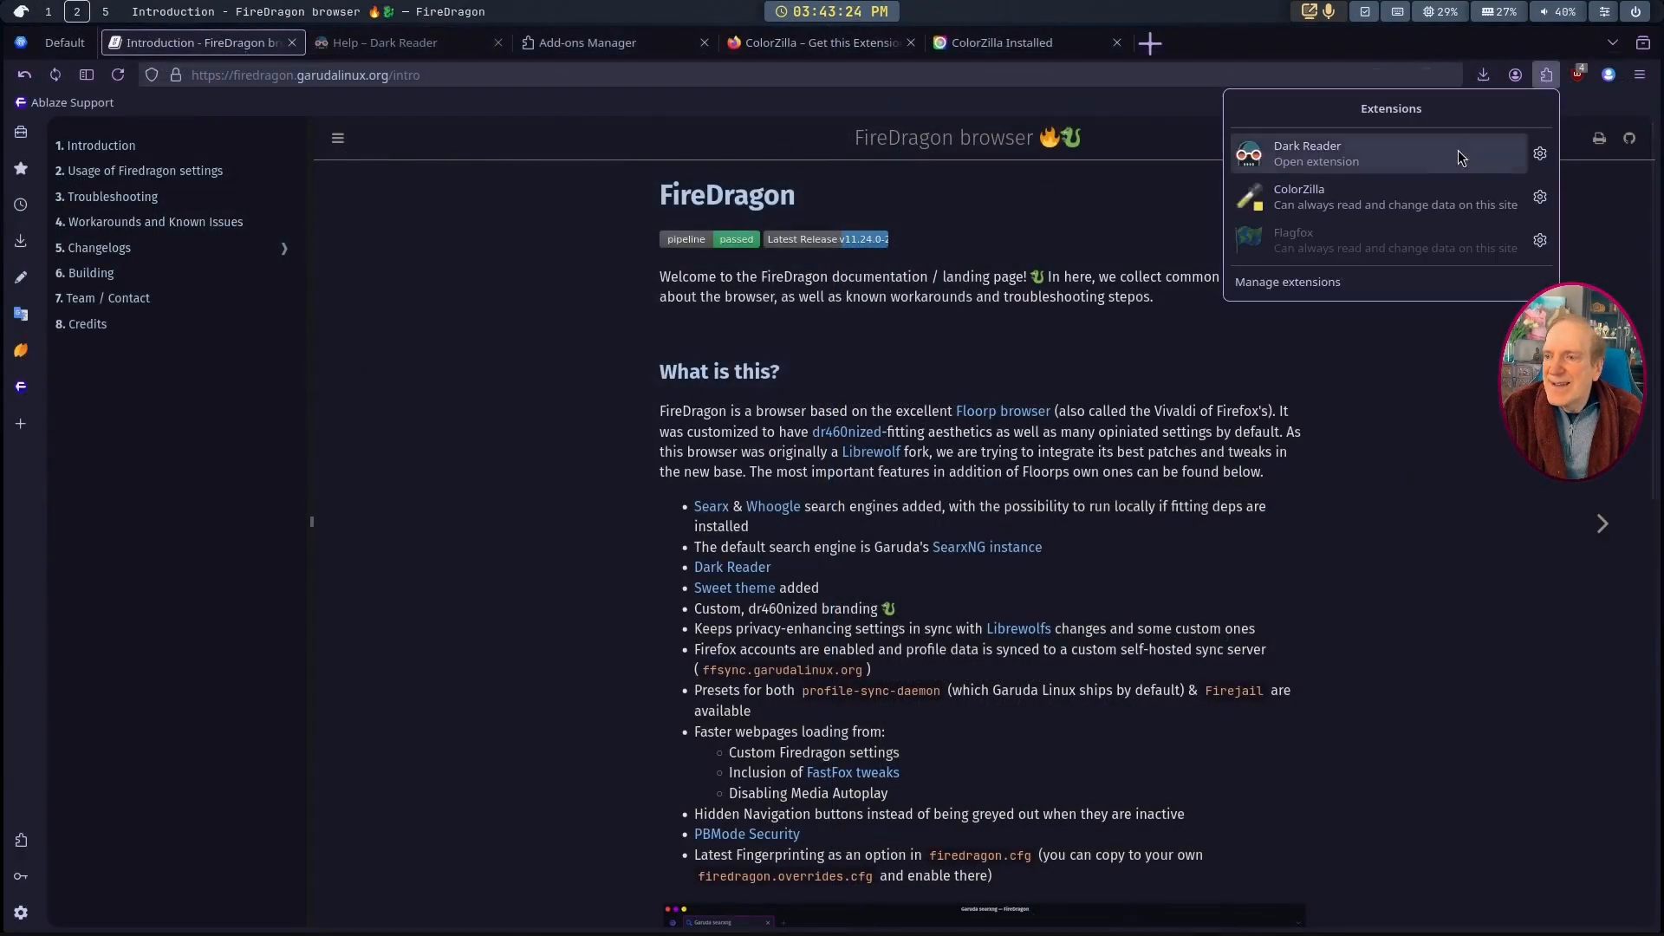
click(1338, 196)
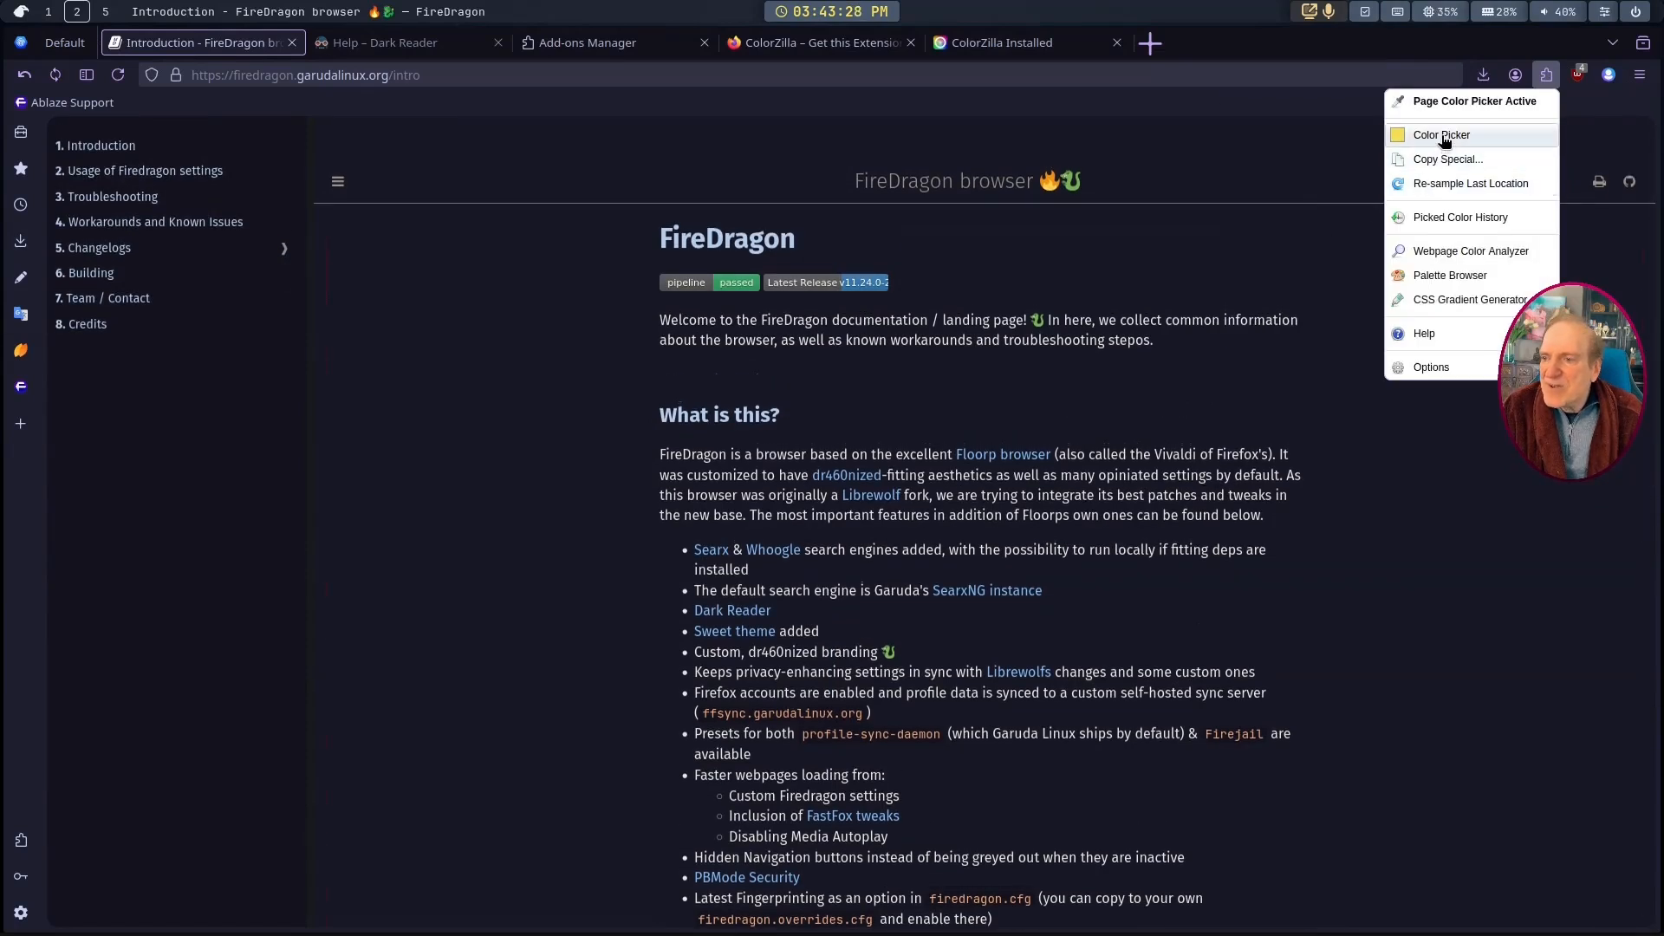
click(1443, 136)
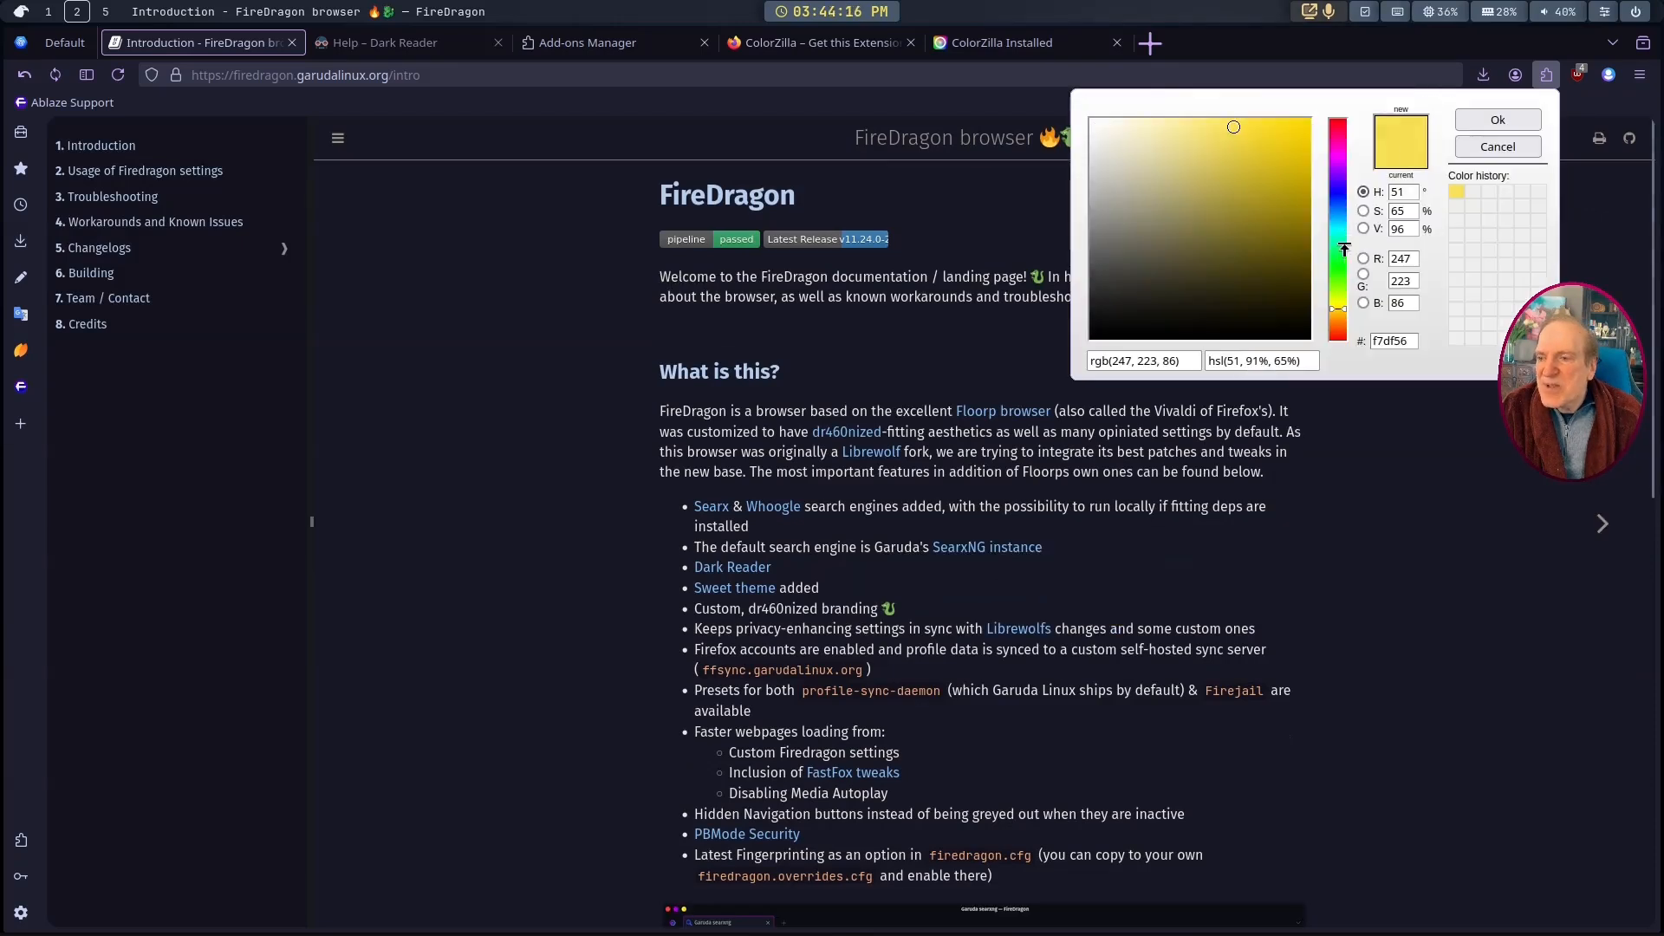
click(1338, 269)
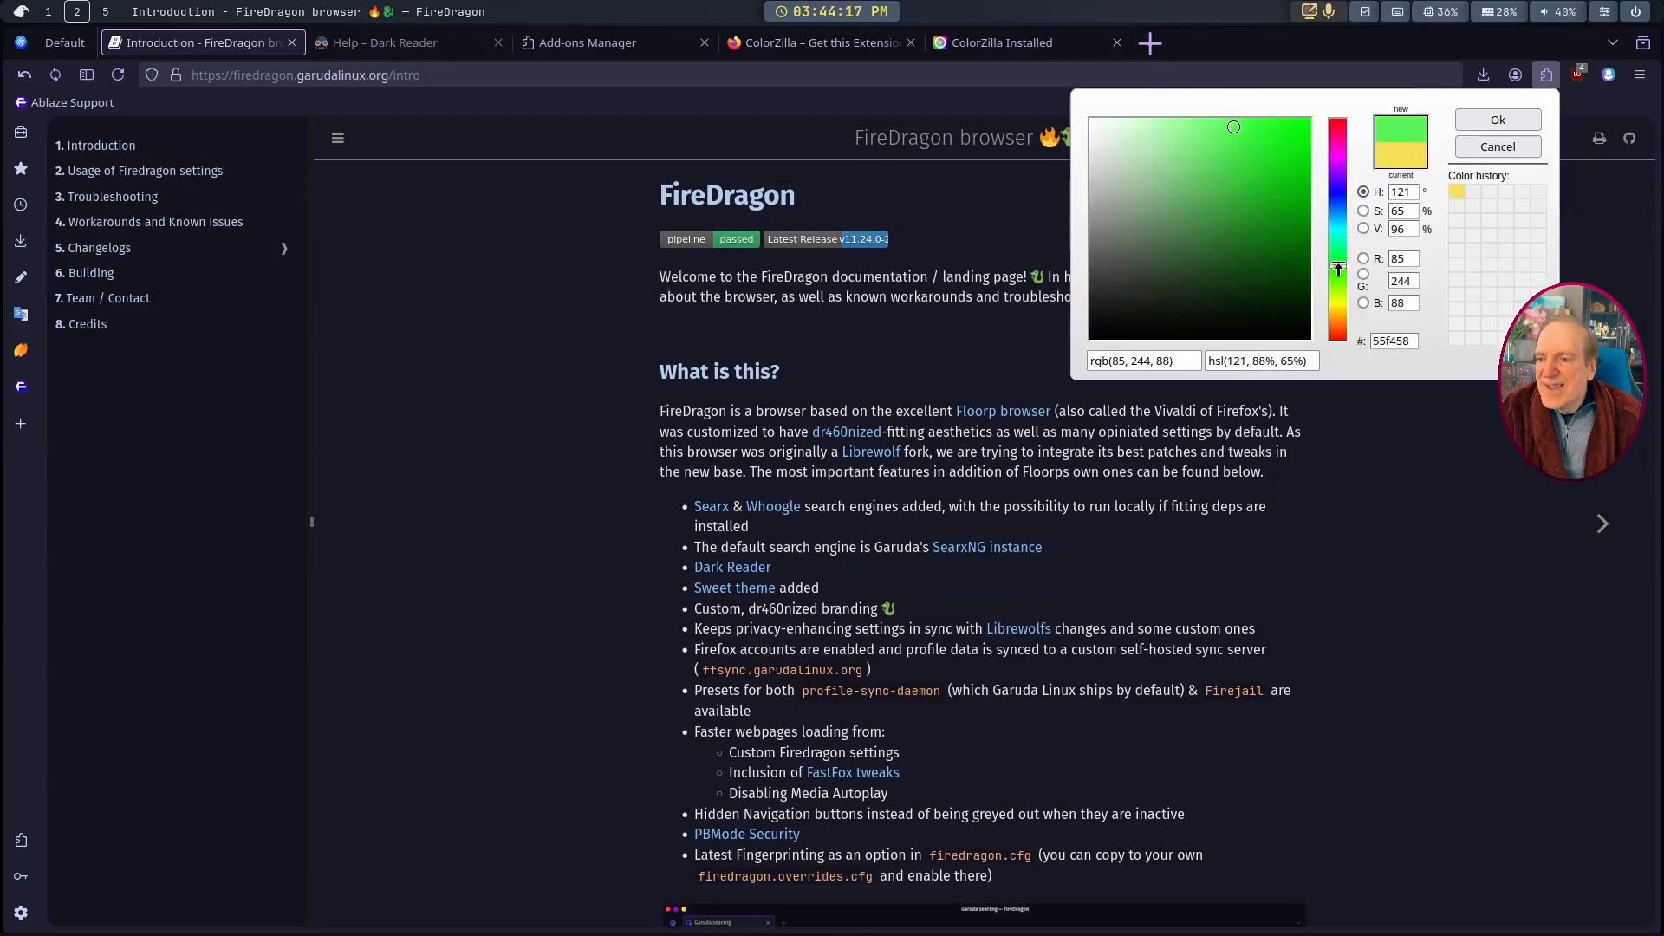
click(1302, 233)
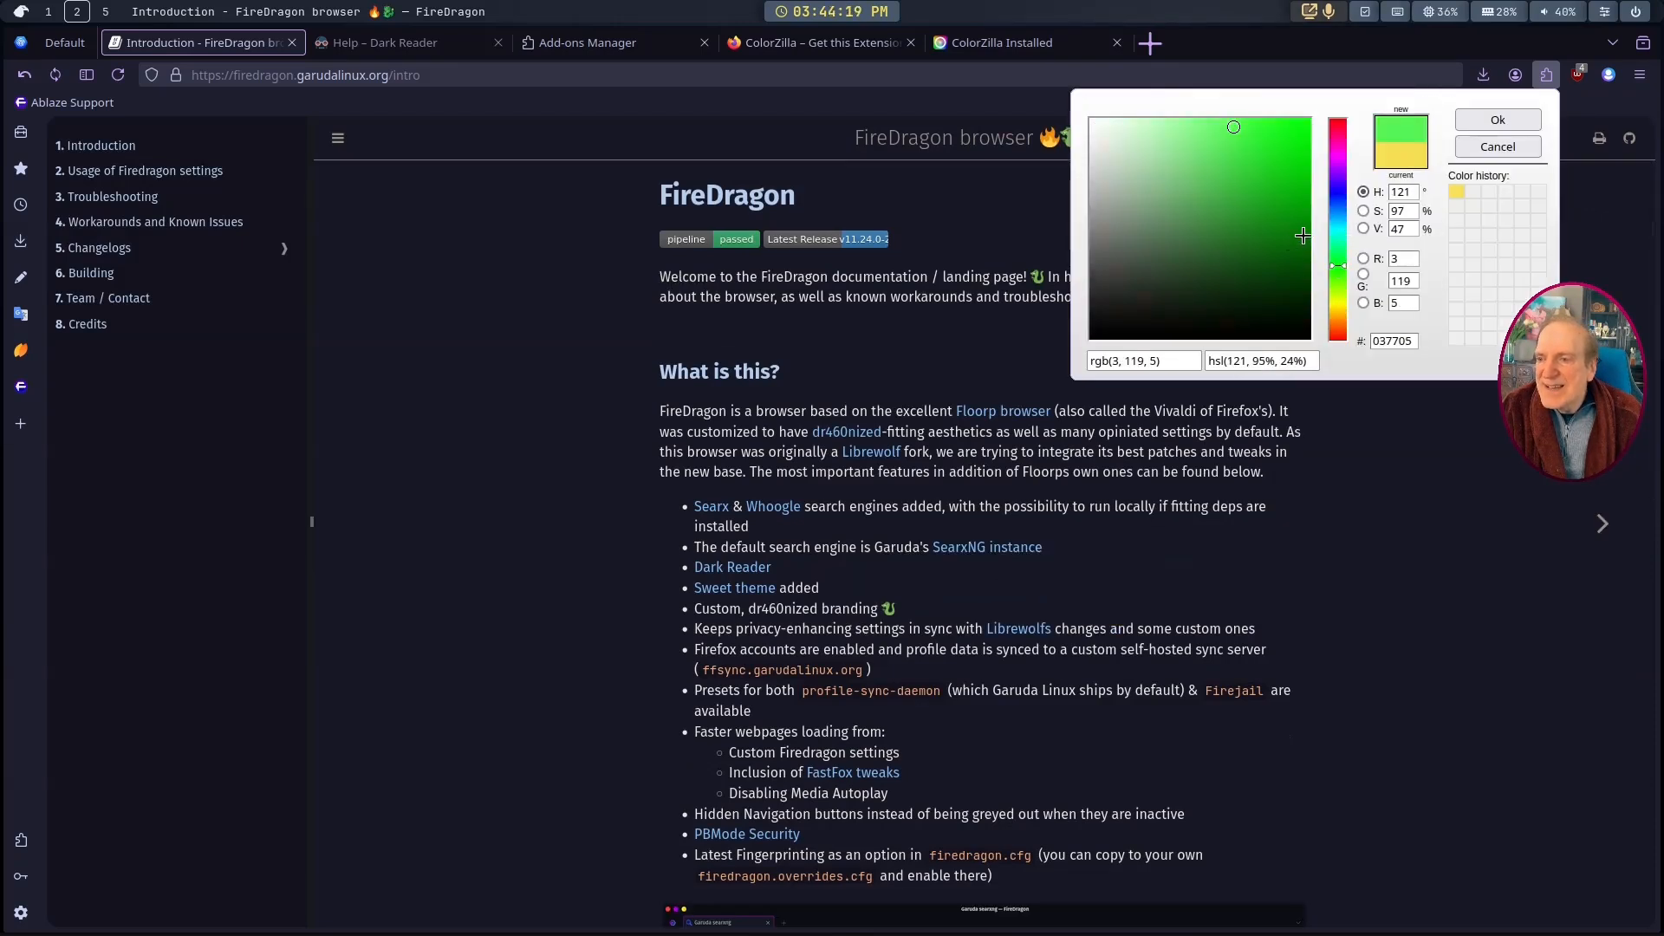
drag(1301, 233, 1282, 253)
drag(1113, 360, 1154, 360)
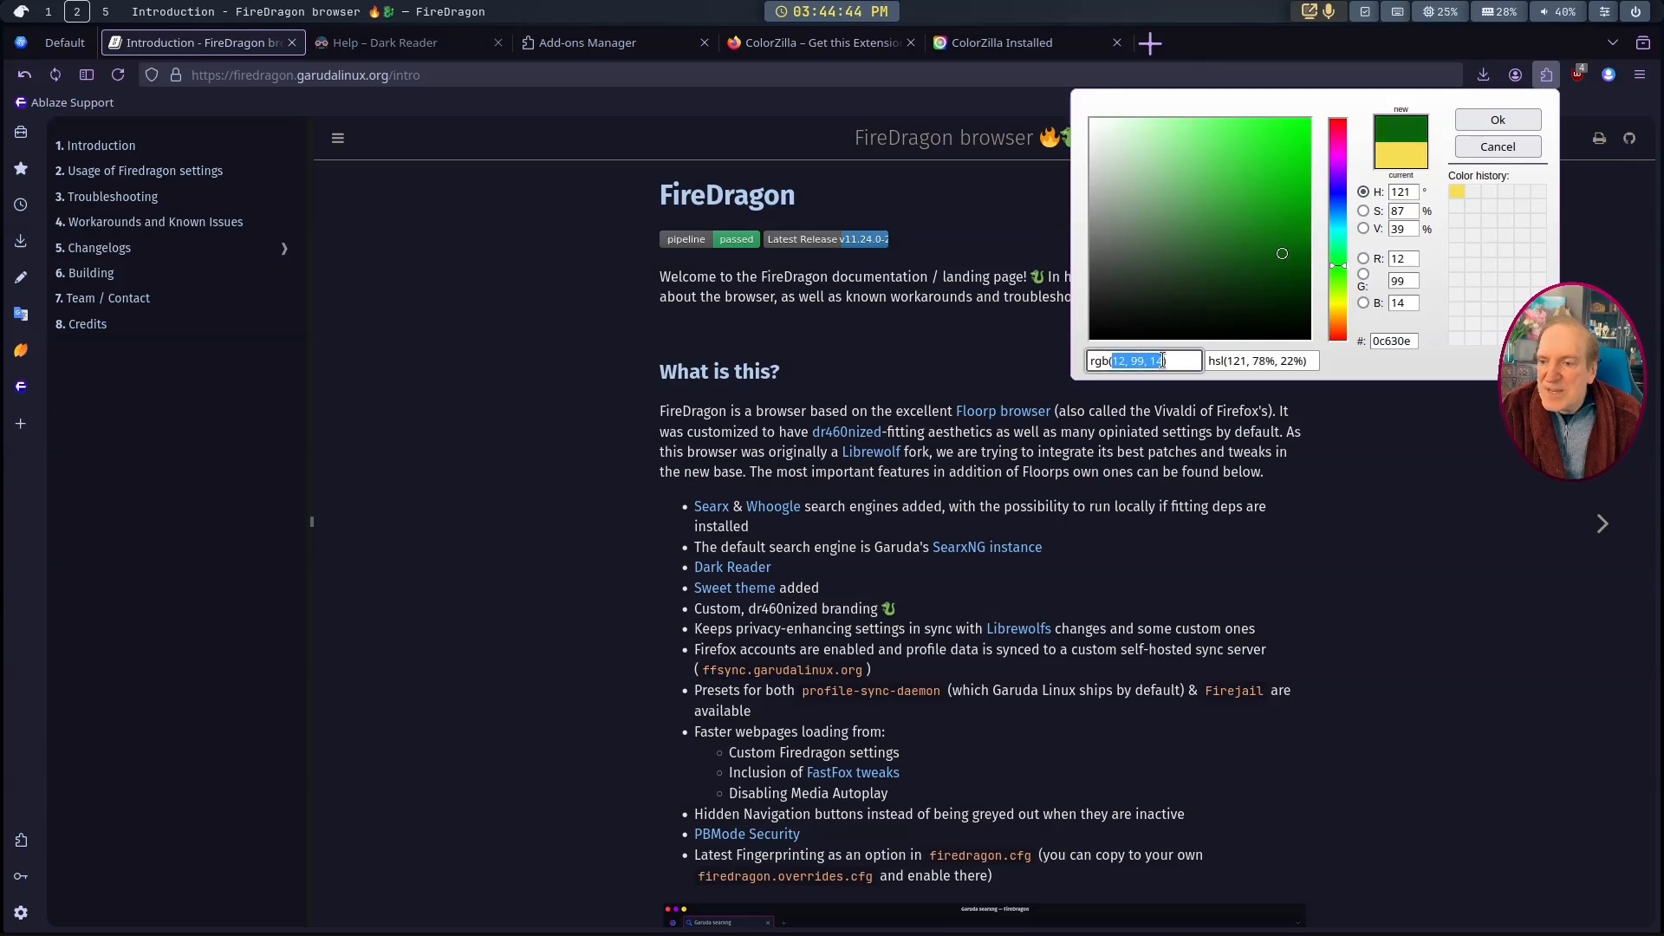
click(50, 12)
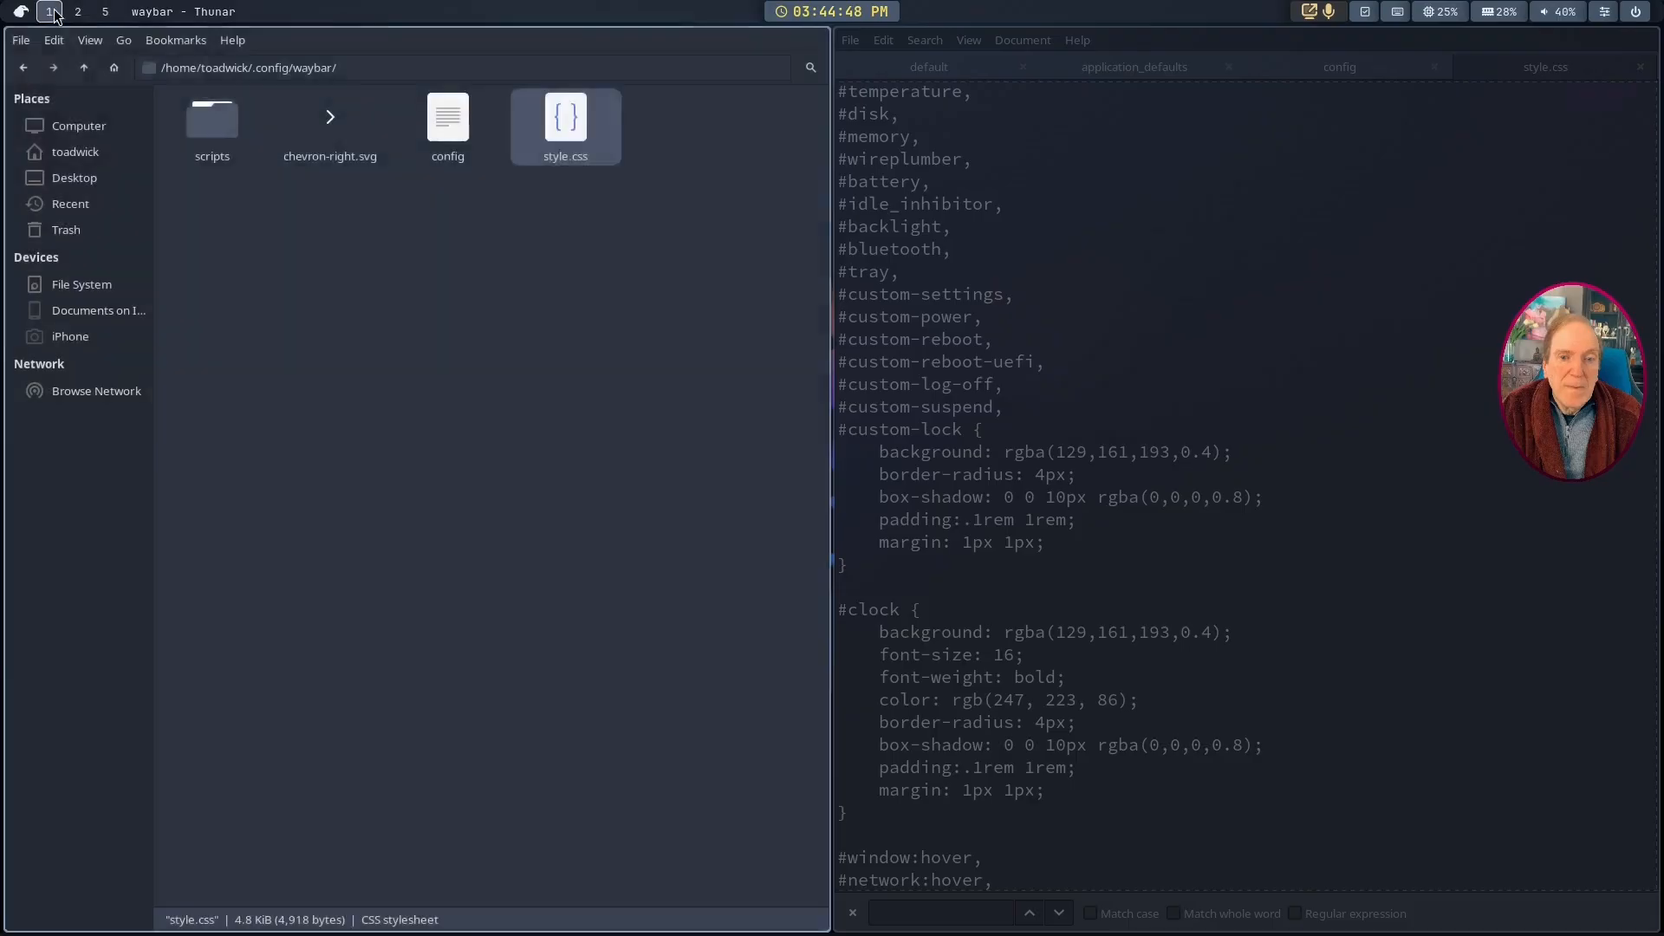
Step: Replace the #custom-lock background RGB with 12, 99, 14, save, and reload the bar
drag(1054, 451, 1167, 450)
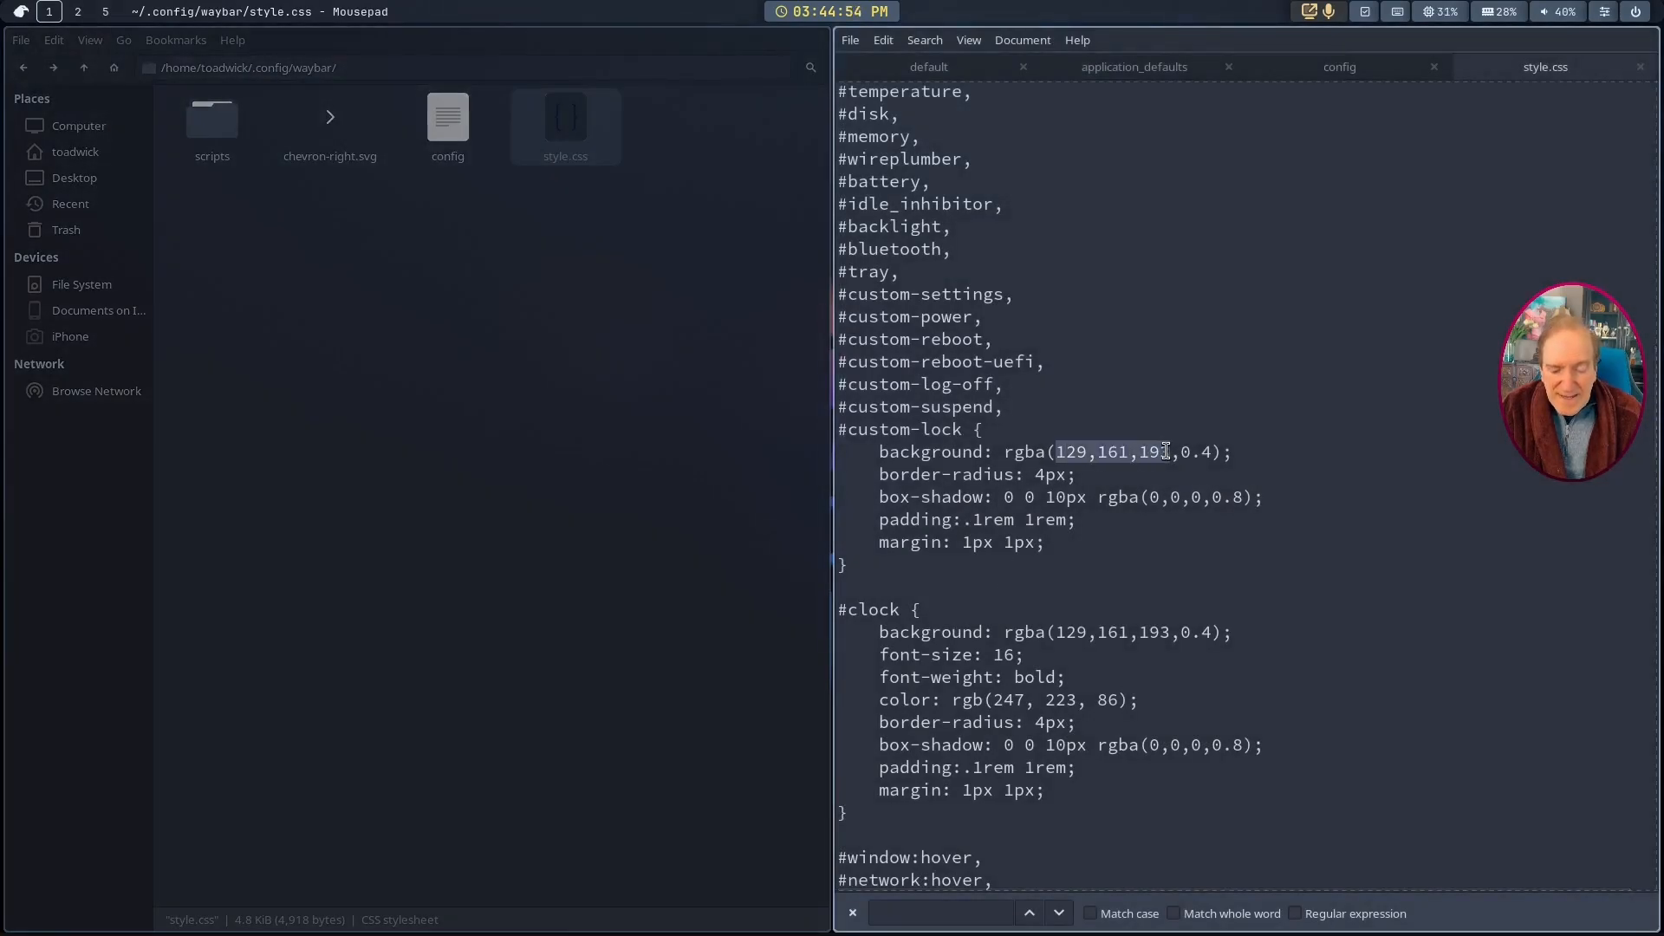
text(12, 99, 14)
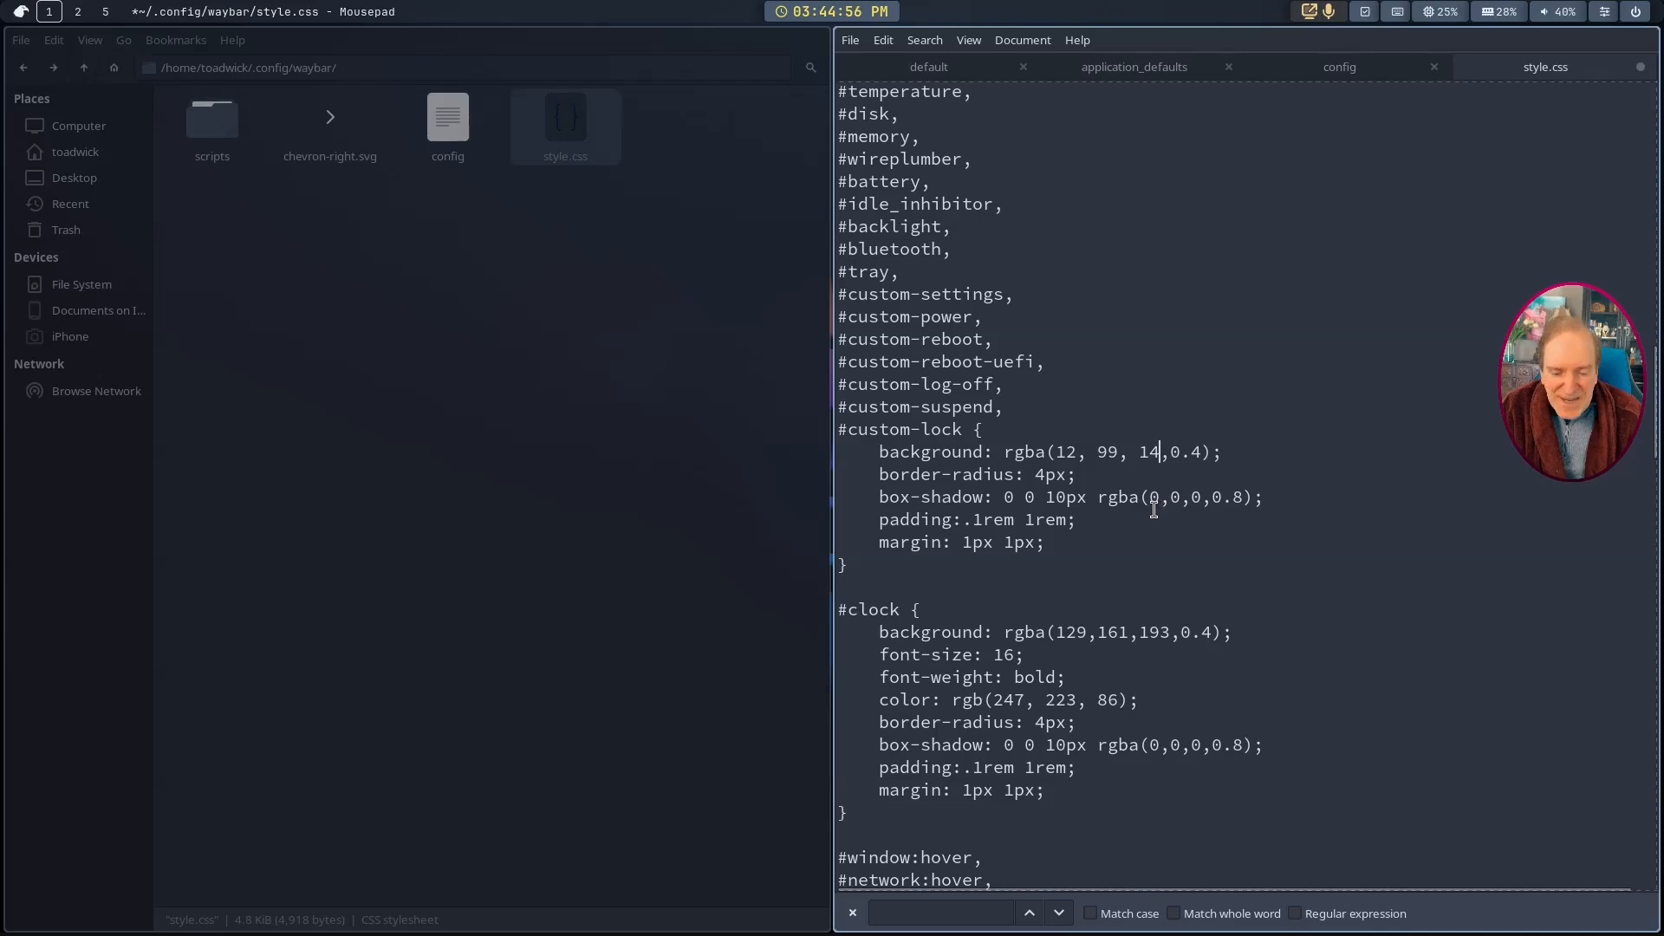
key(ctrl+s)
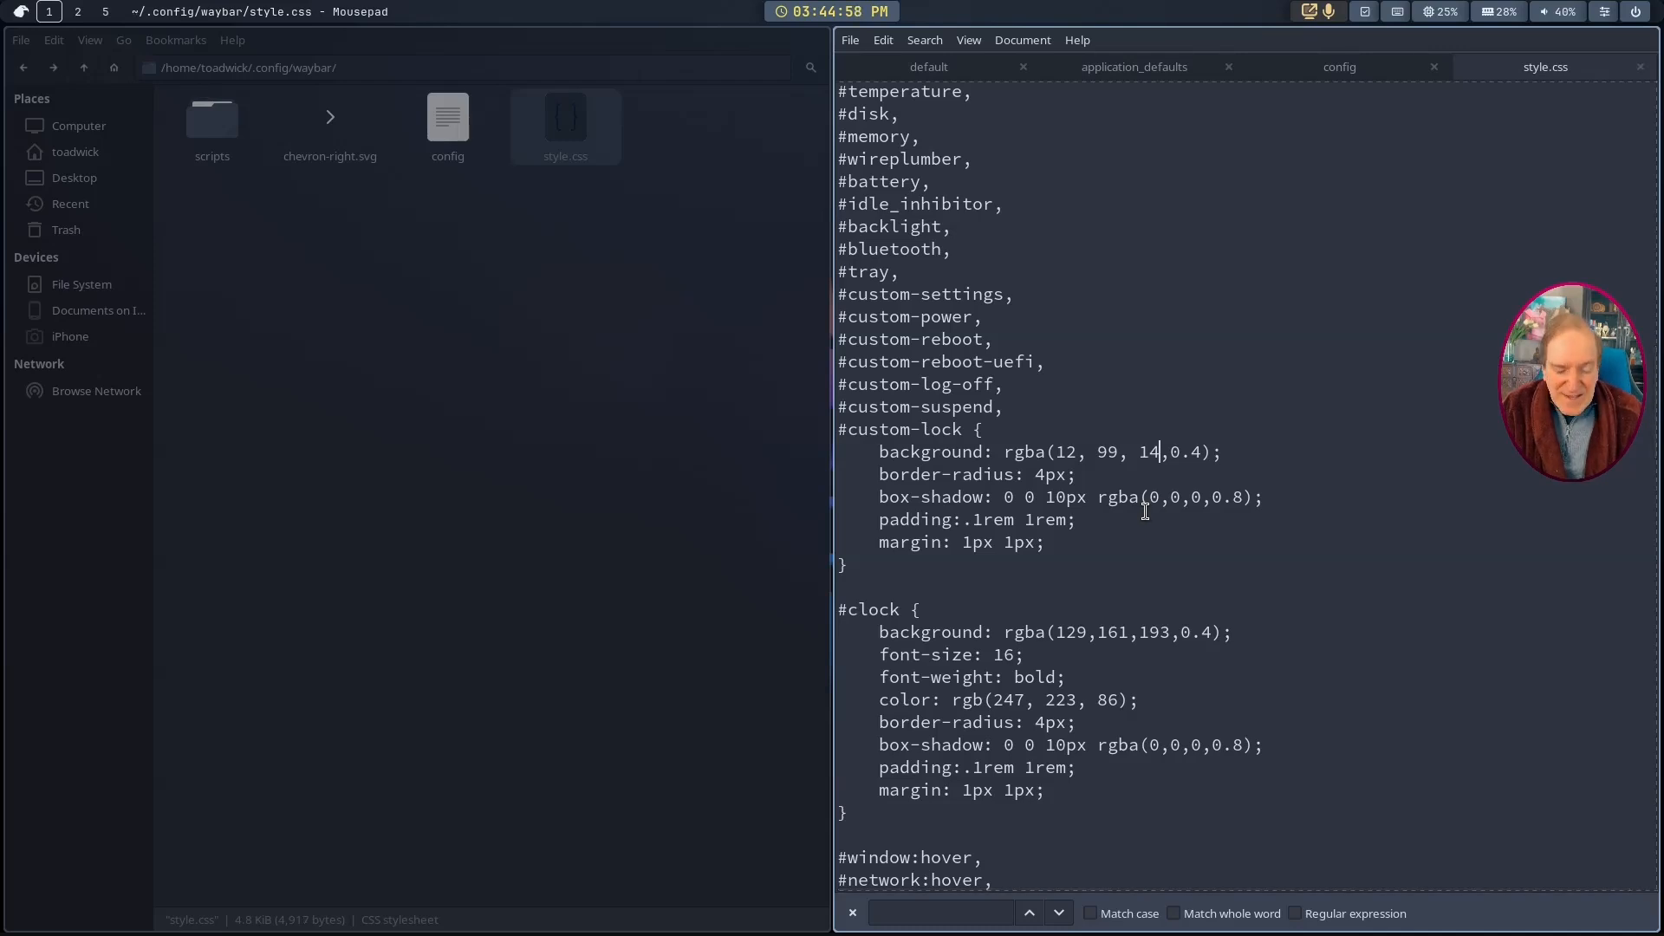
key(ctrl+s)
key(super+shift+c)
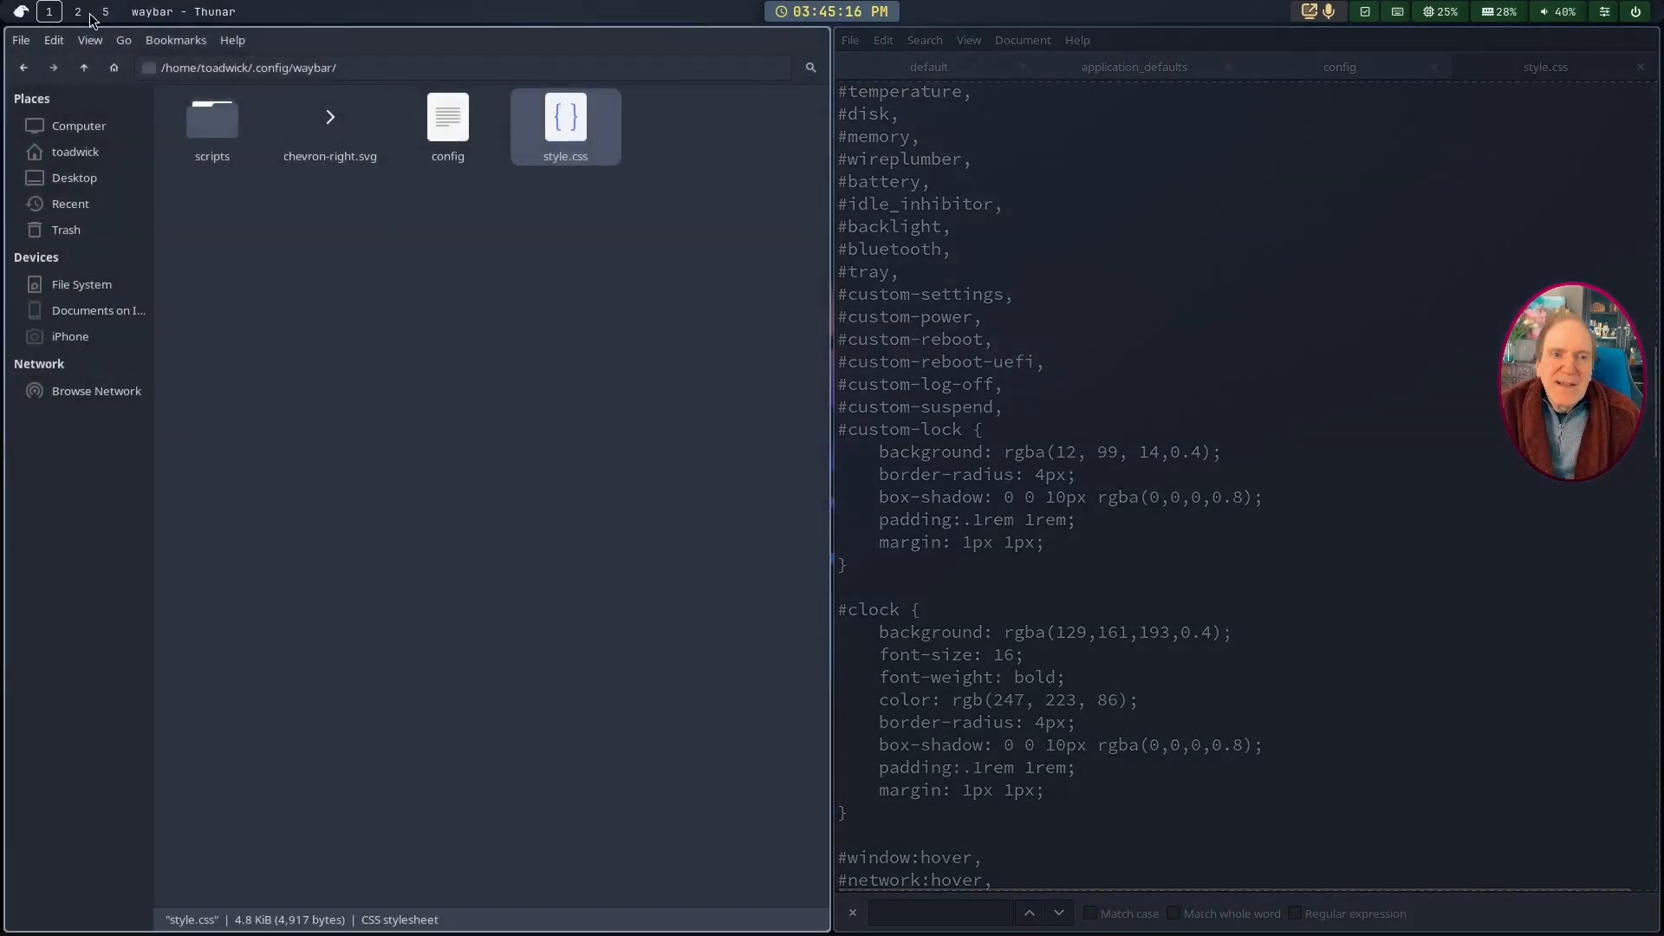
Step: Dial in green 049e44, rgb(4, 158, 68), in ColorZilla's picker and select its RGB numbers
click(78, 12)
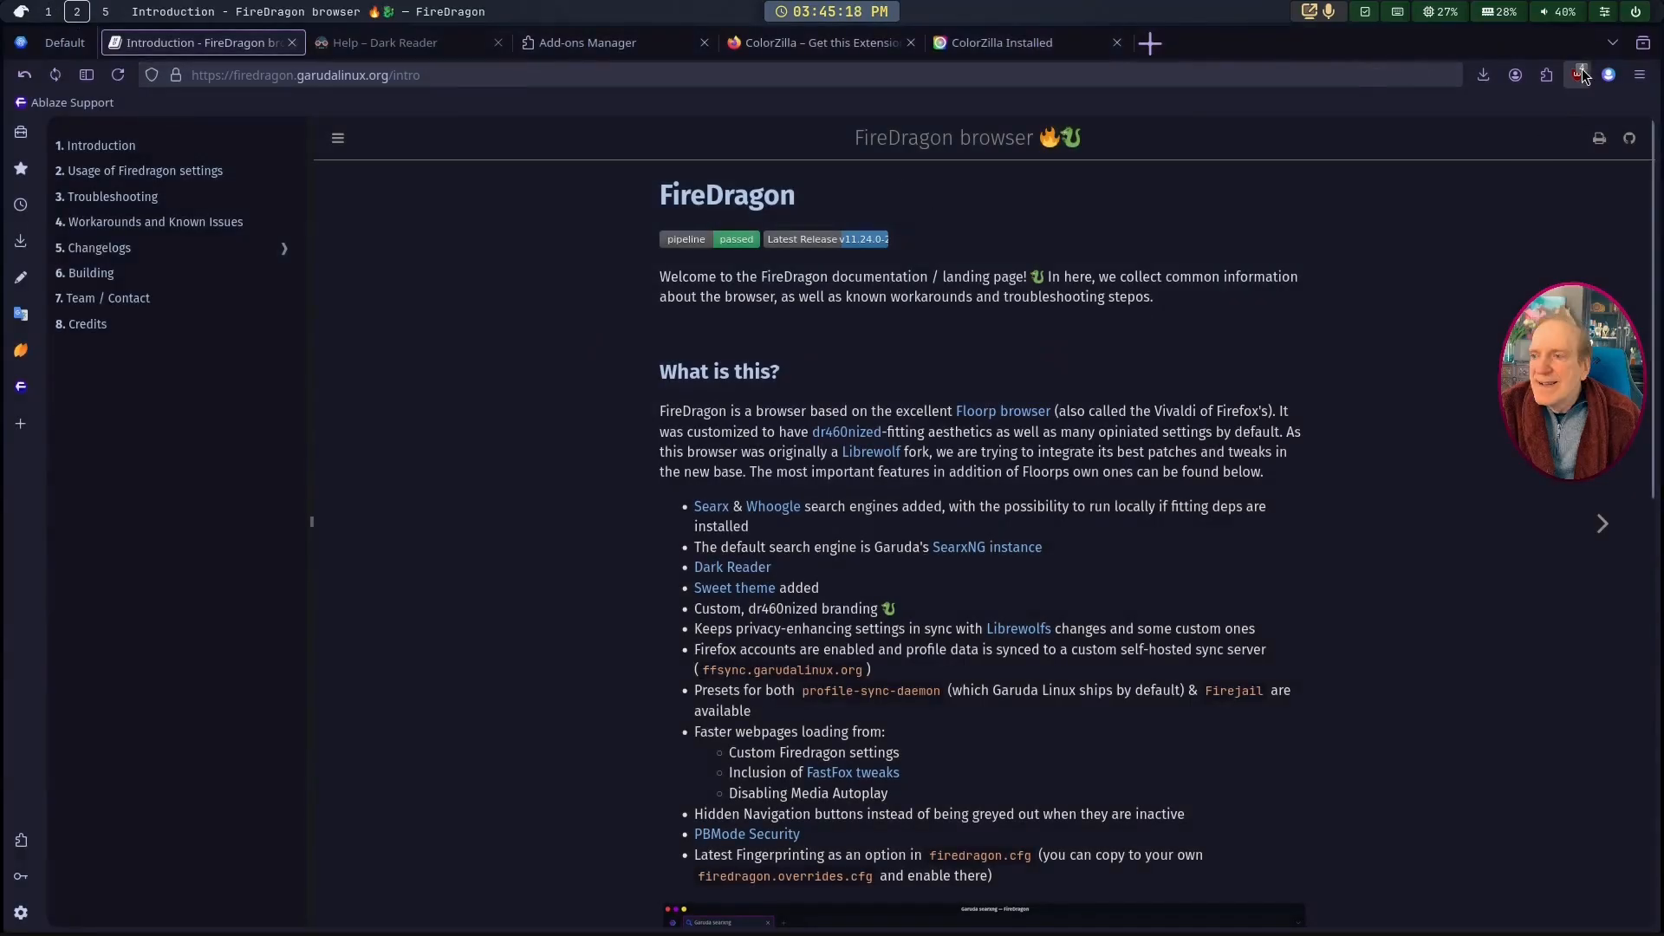
click(1547, 75)
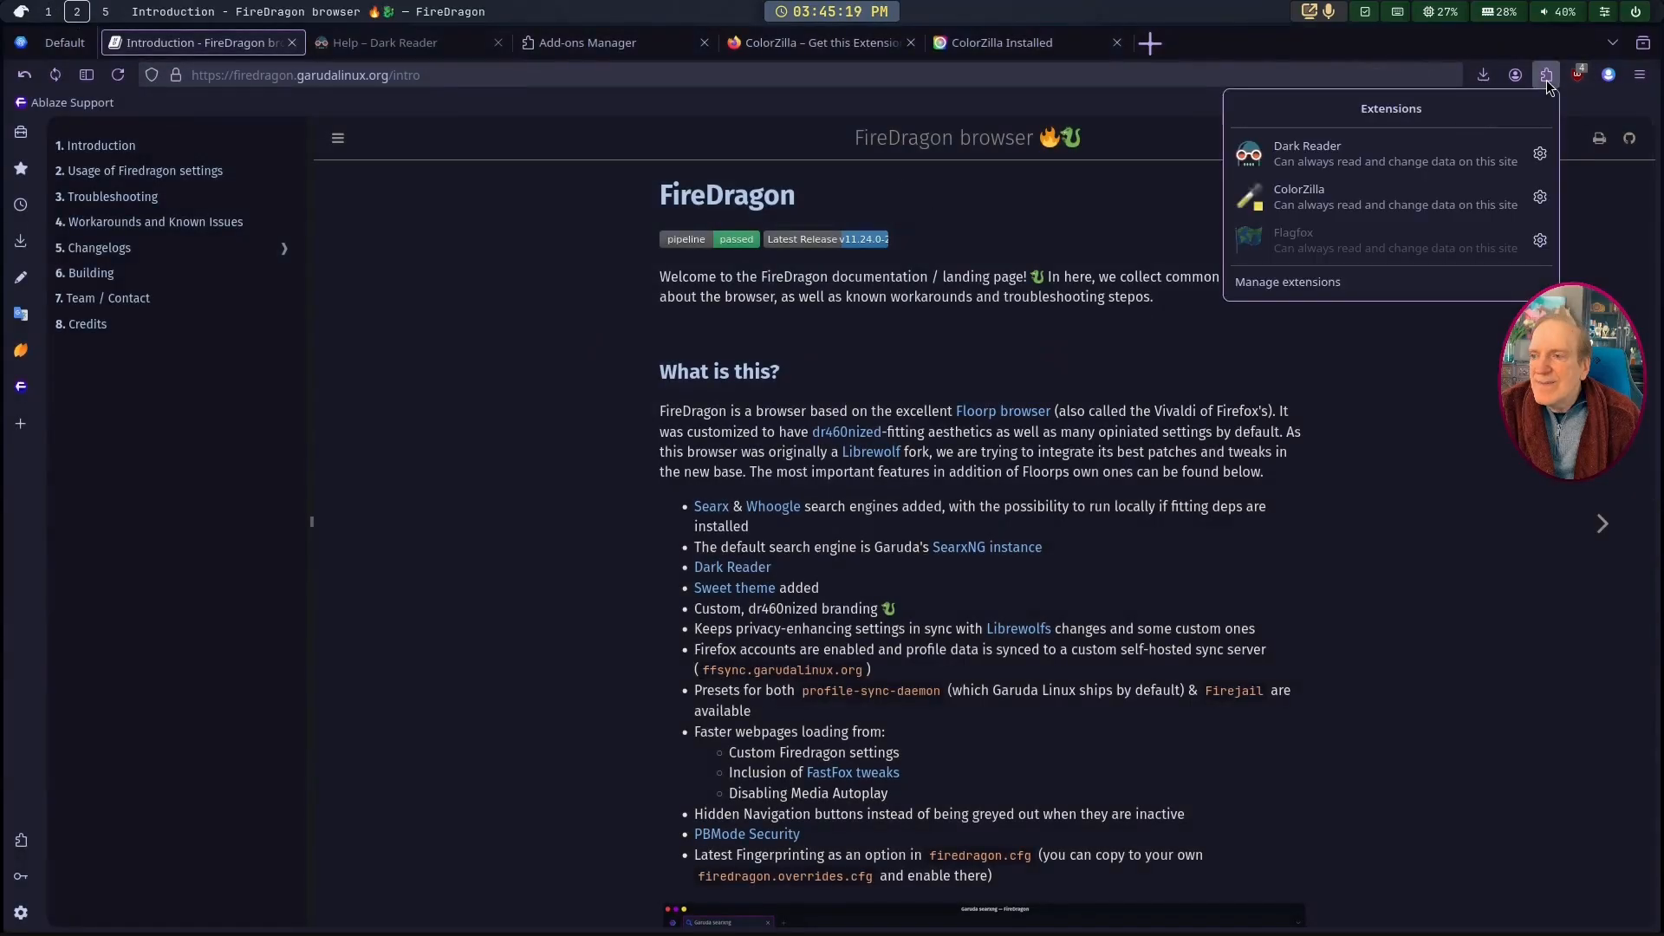
click(1312, 208)
click(1439, 133)
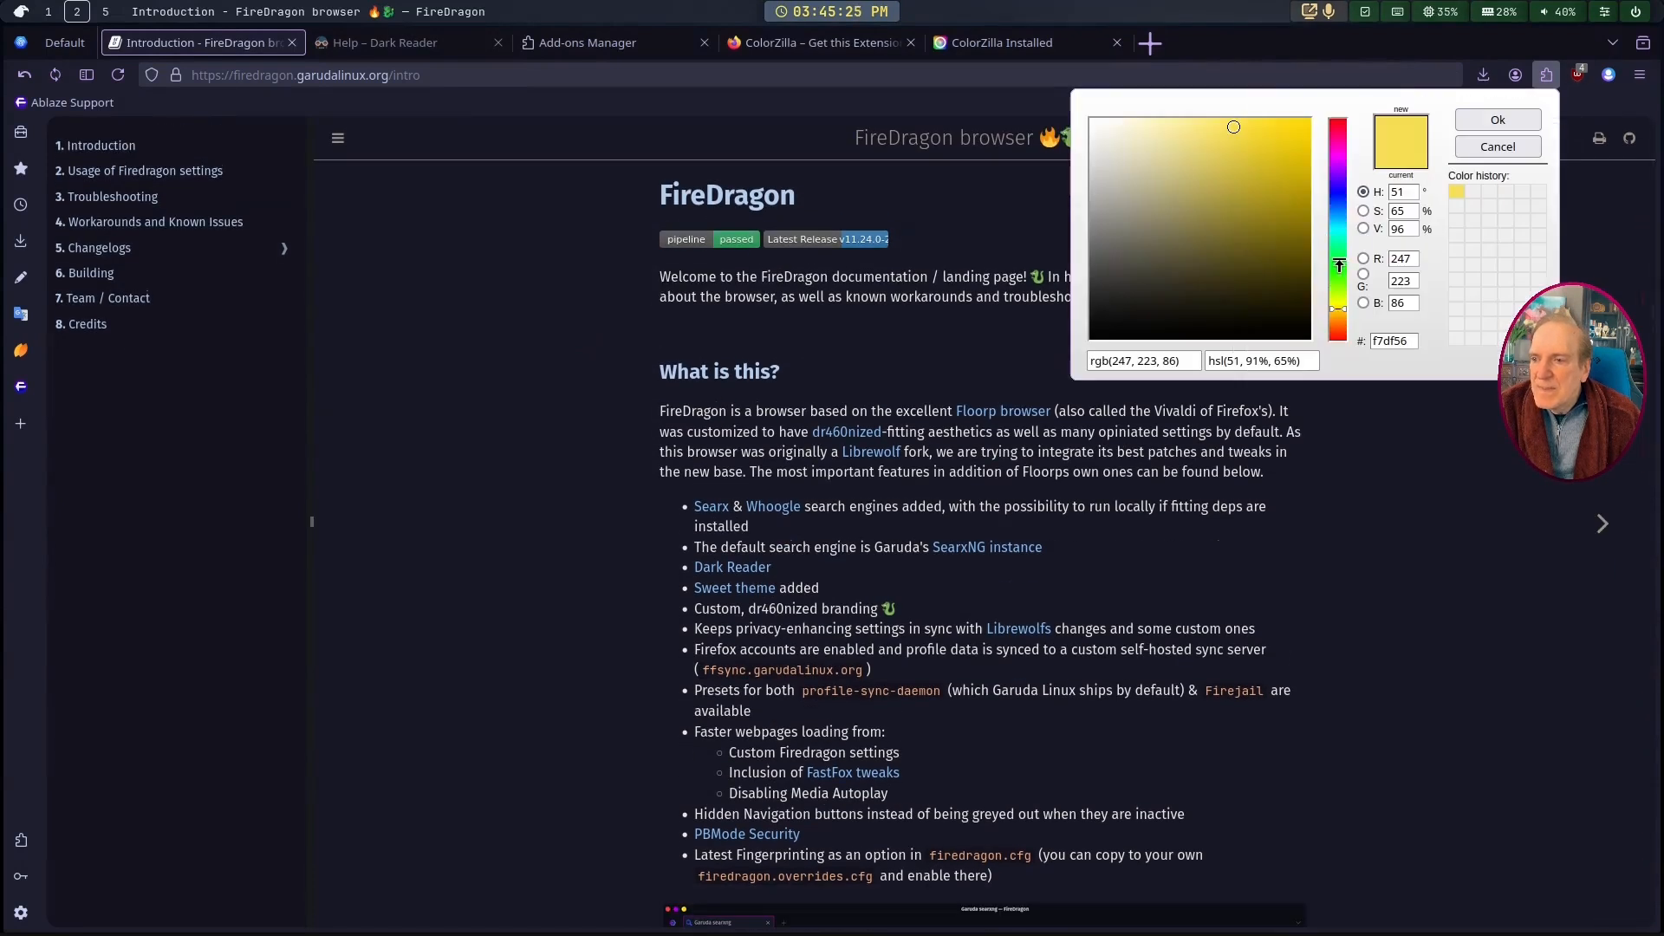
drag(1339, 262, 1344, 252)
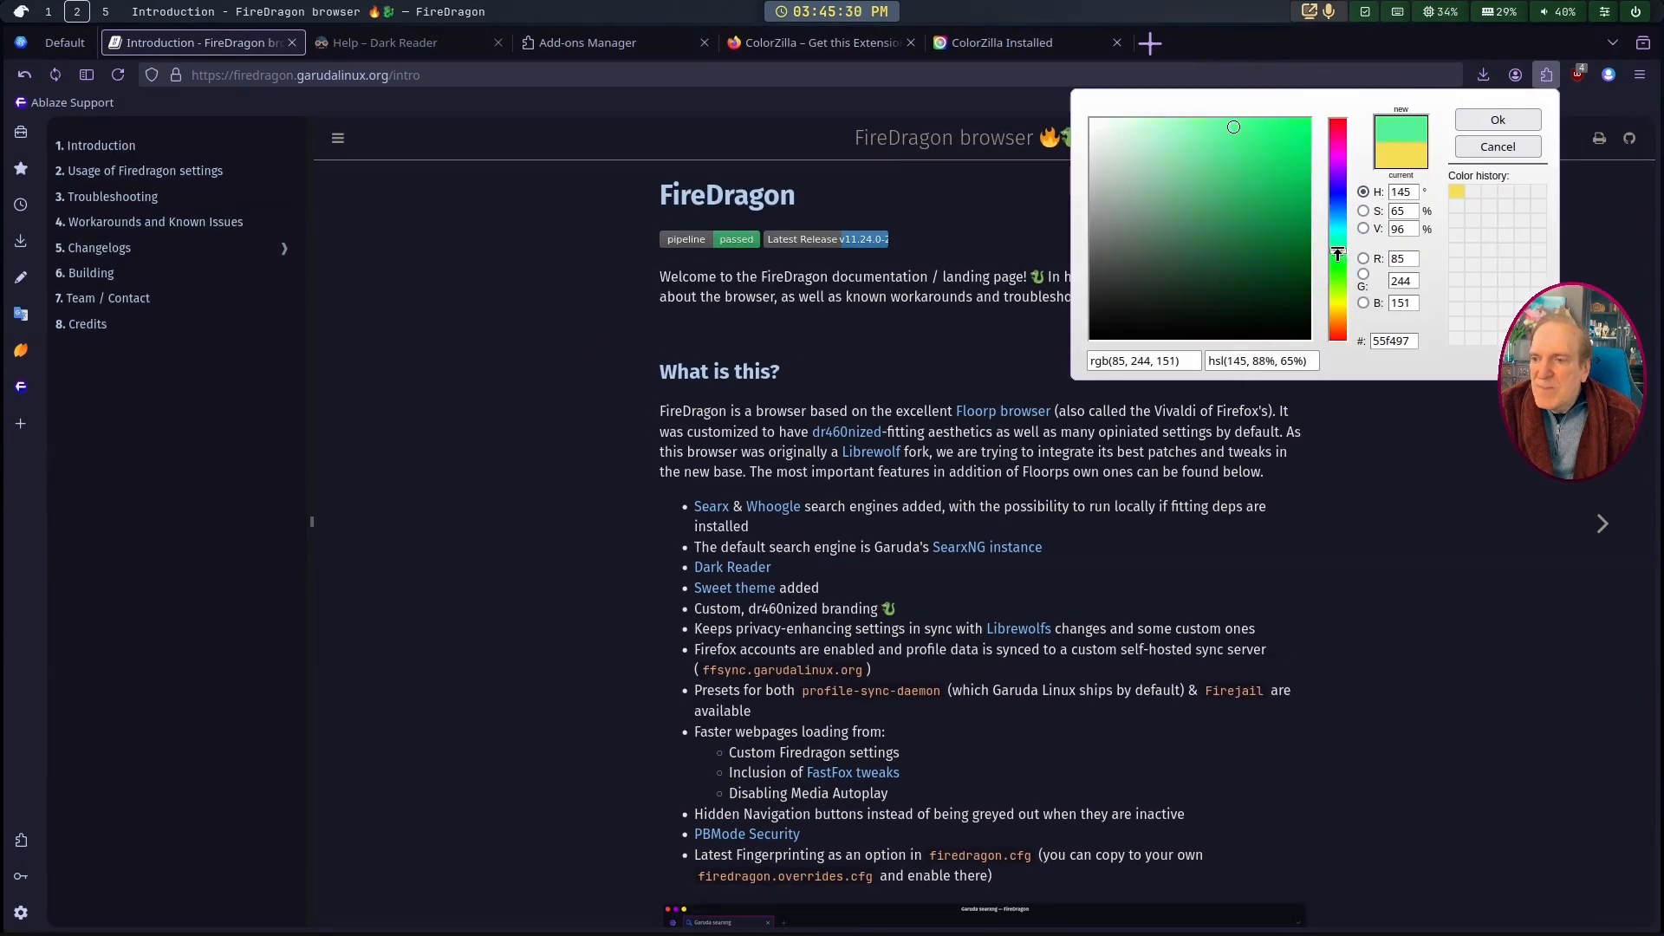
click(1292, 224)
drag(1292, 224, 1304, 202)
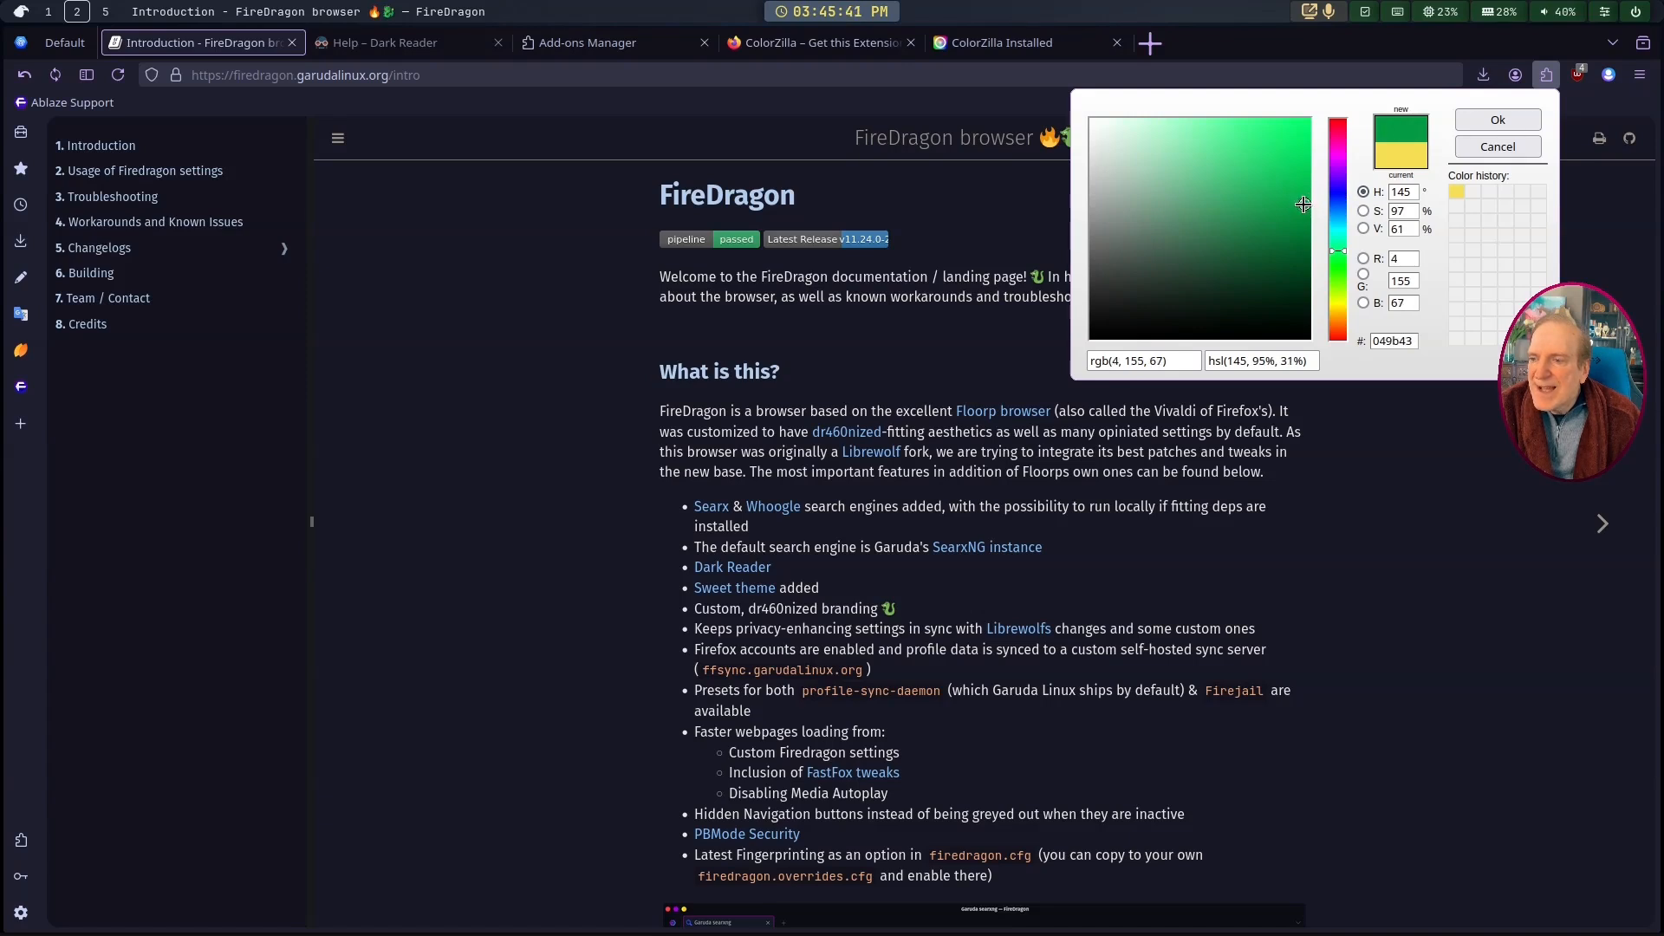
click(1491, 123)
drag(1164, 361, 1112, 362)
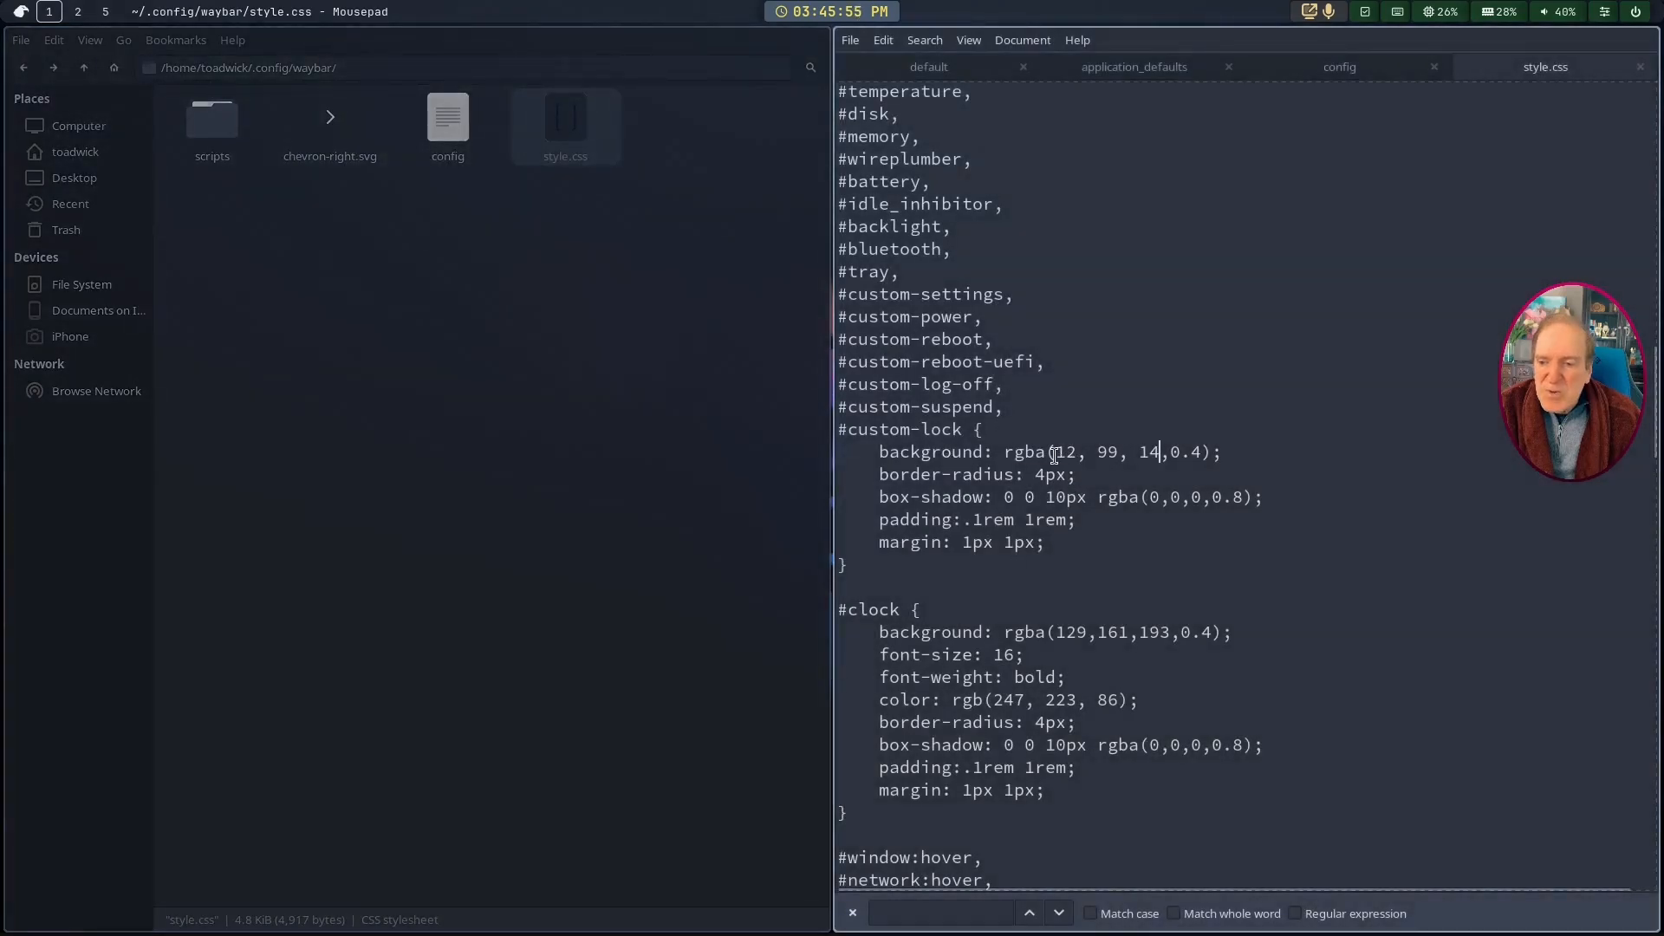
Step: Change the #custom-lock background to rgba(4, 158, 68,0.4), save style.css and reload Waybar
drag(1054, 456, 1153, 448)
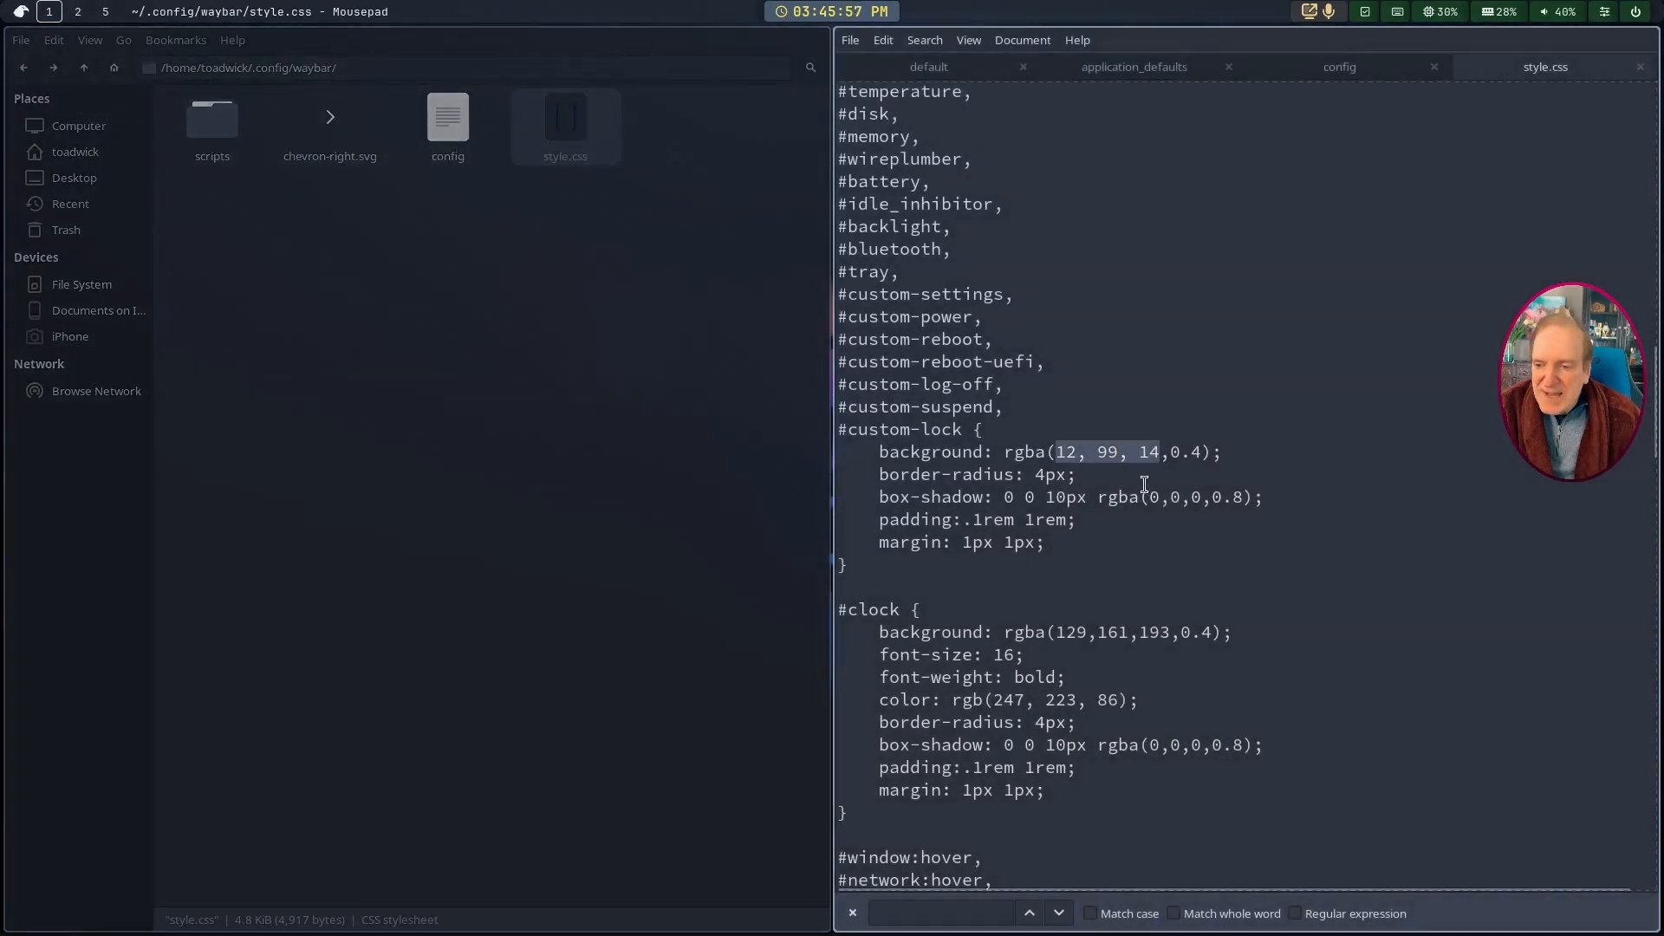
key(ctrl+v)
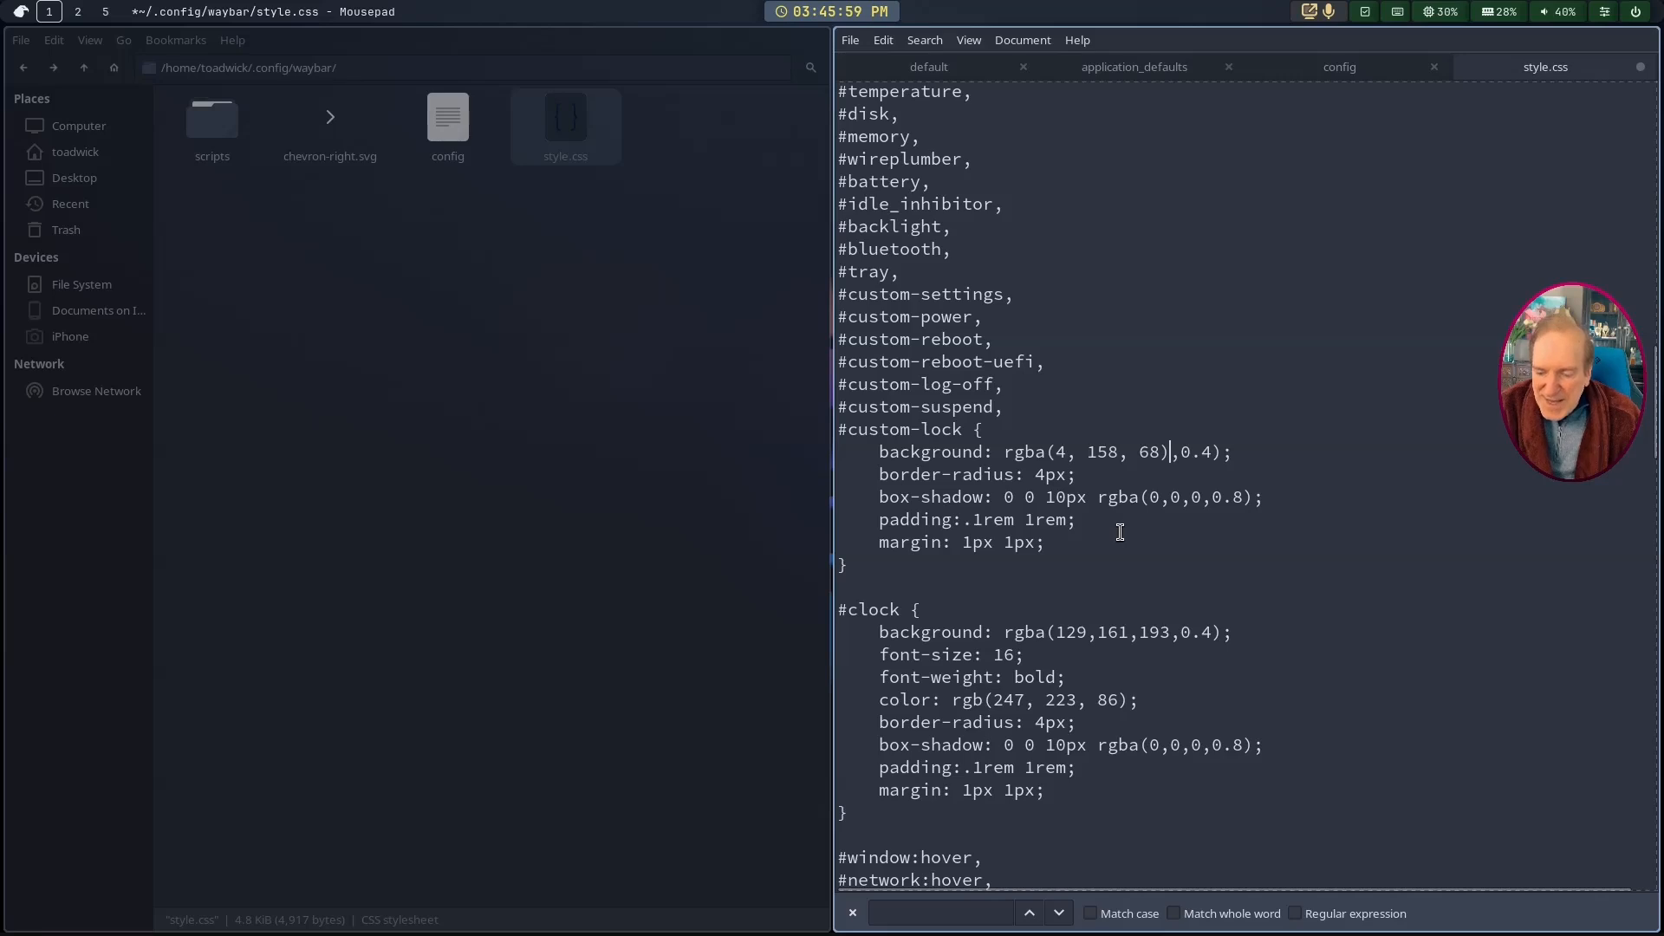
key(BackSpace)
key(ctrl+s)
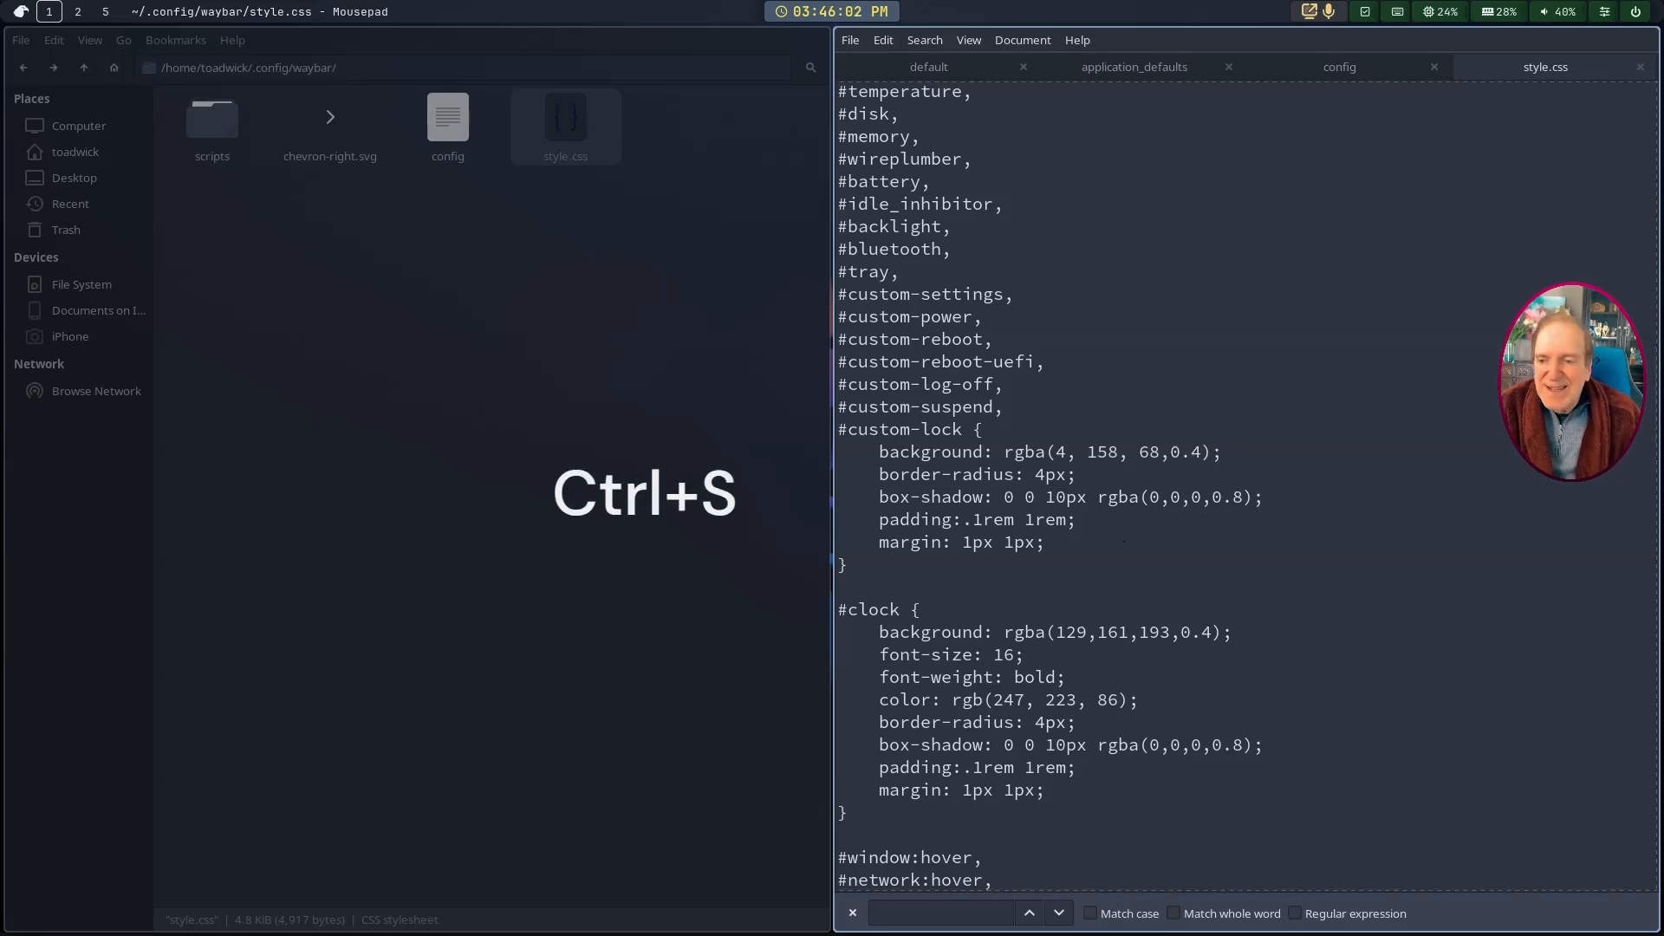
key(super+shift+c)
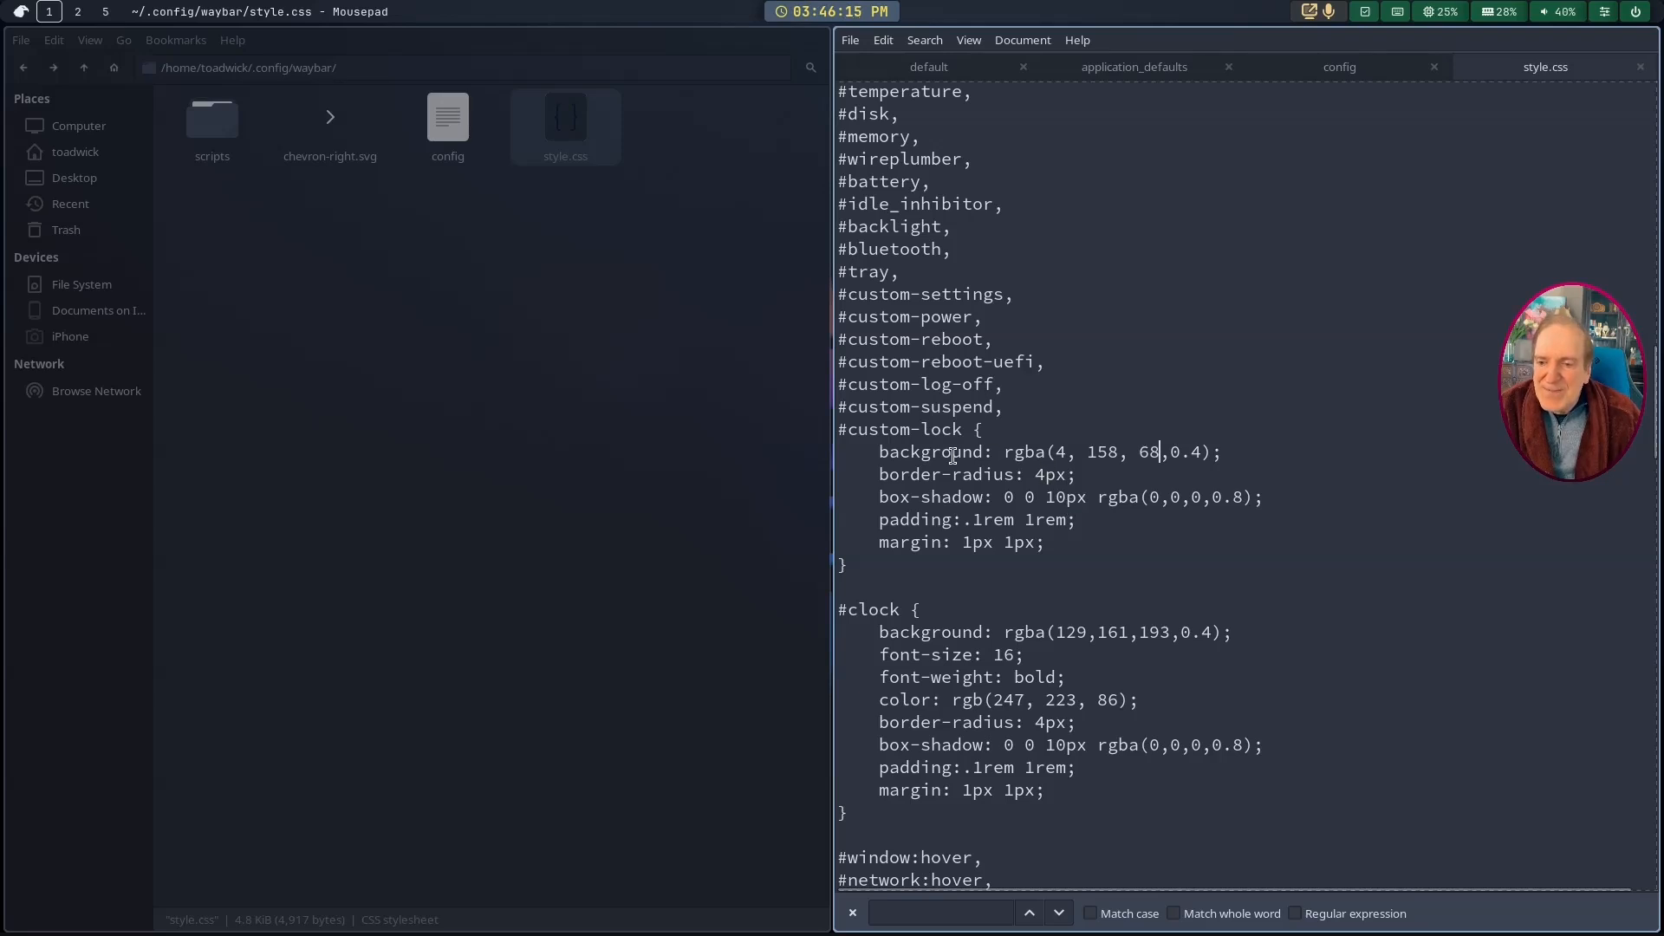
Step: Copy the green background declaration over #clock's, save, reload Waybar, then go to FireDragon's workspace
drag(876, 451, 1217, 447)
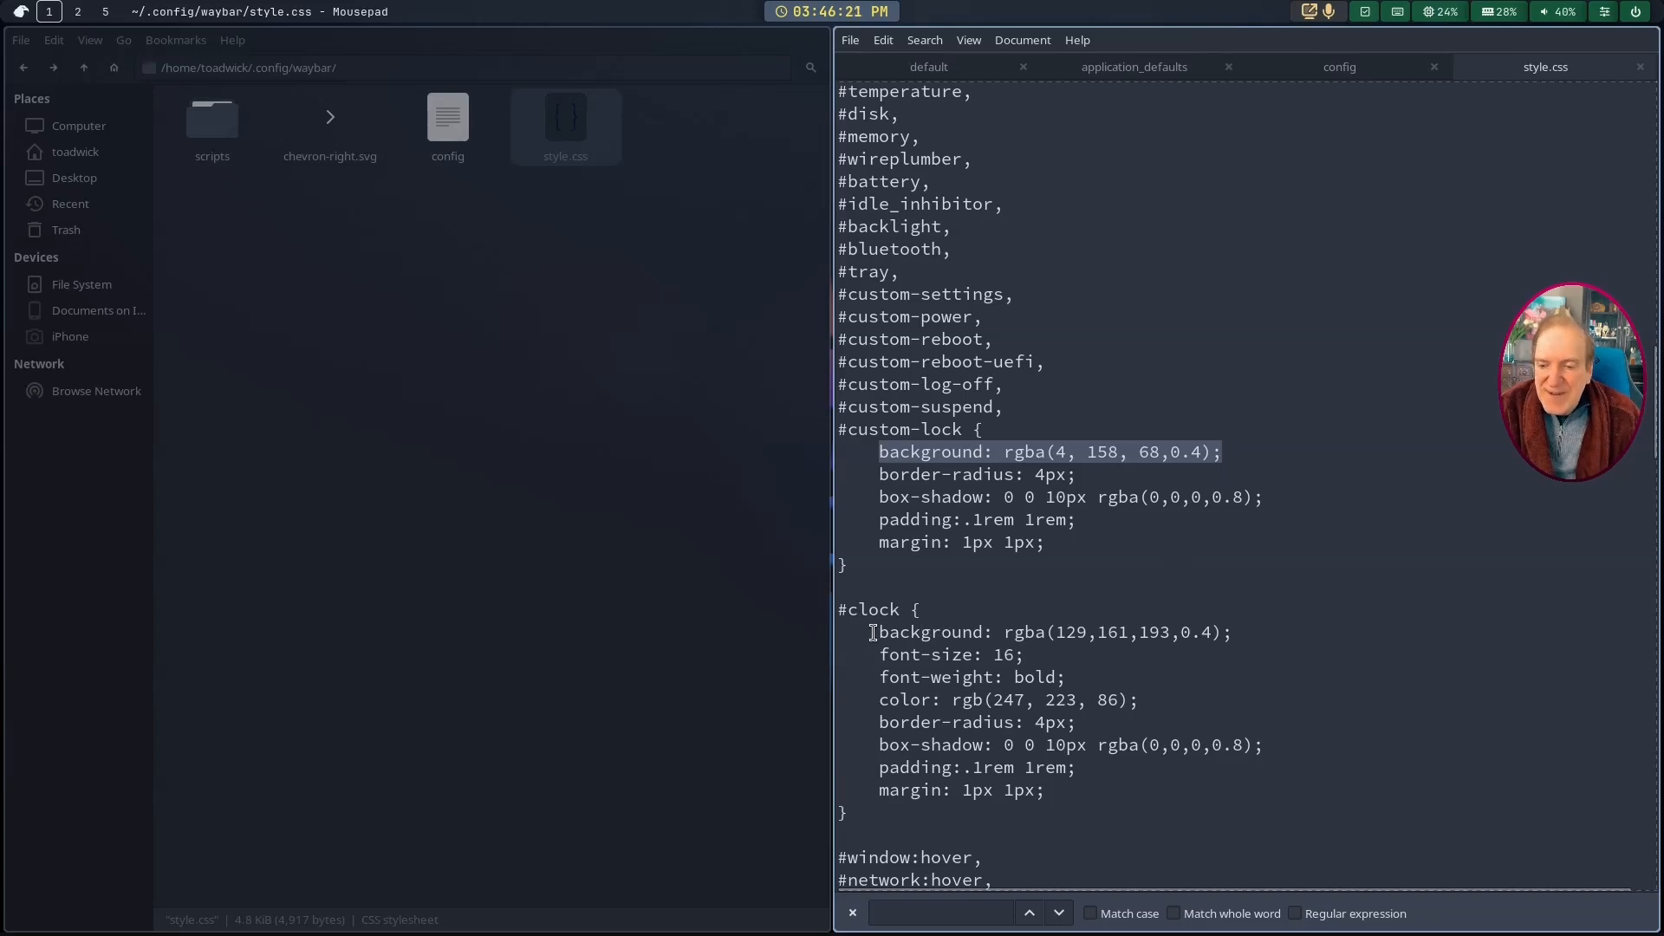
drag(877, 632, 1229, 632)
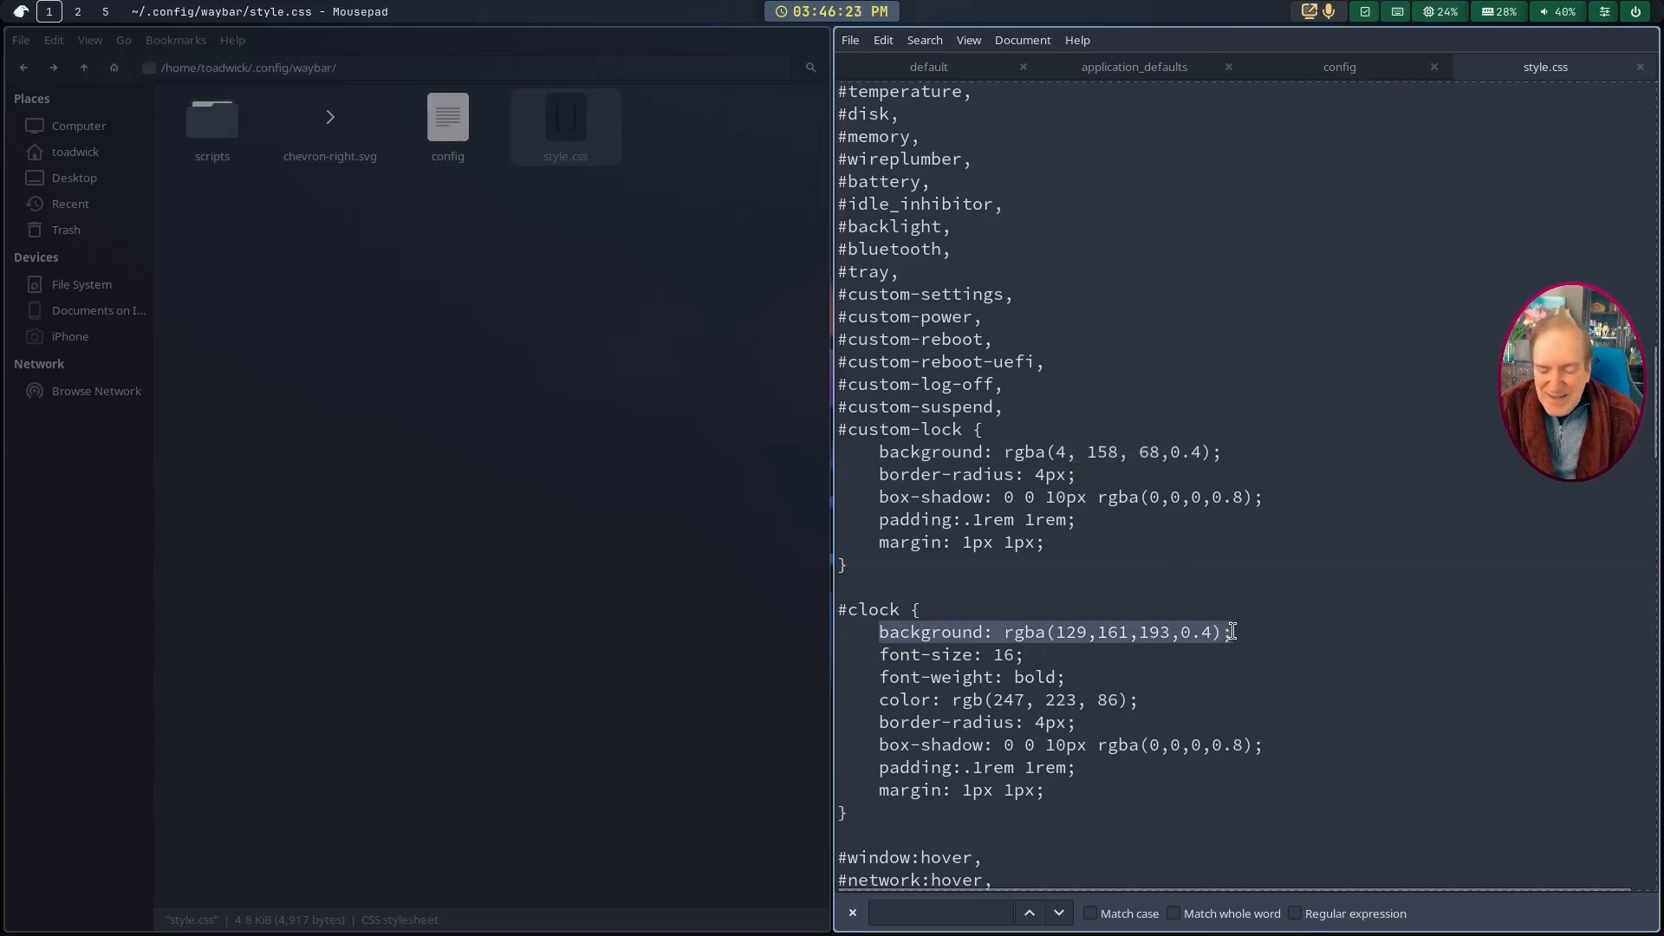
key(ctrl+v)
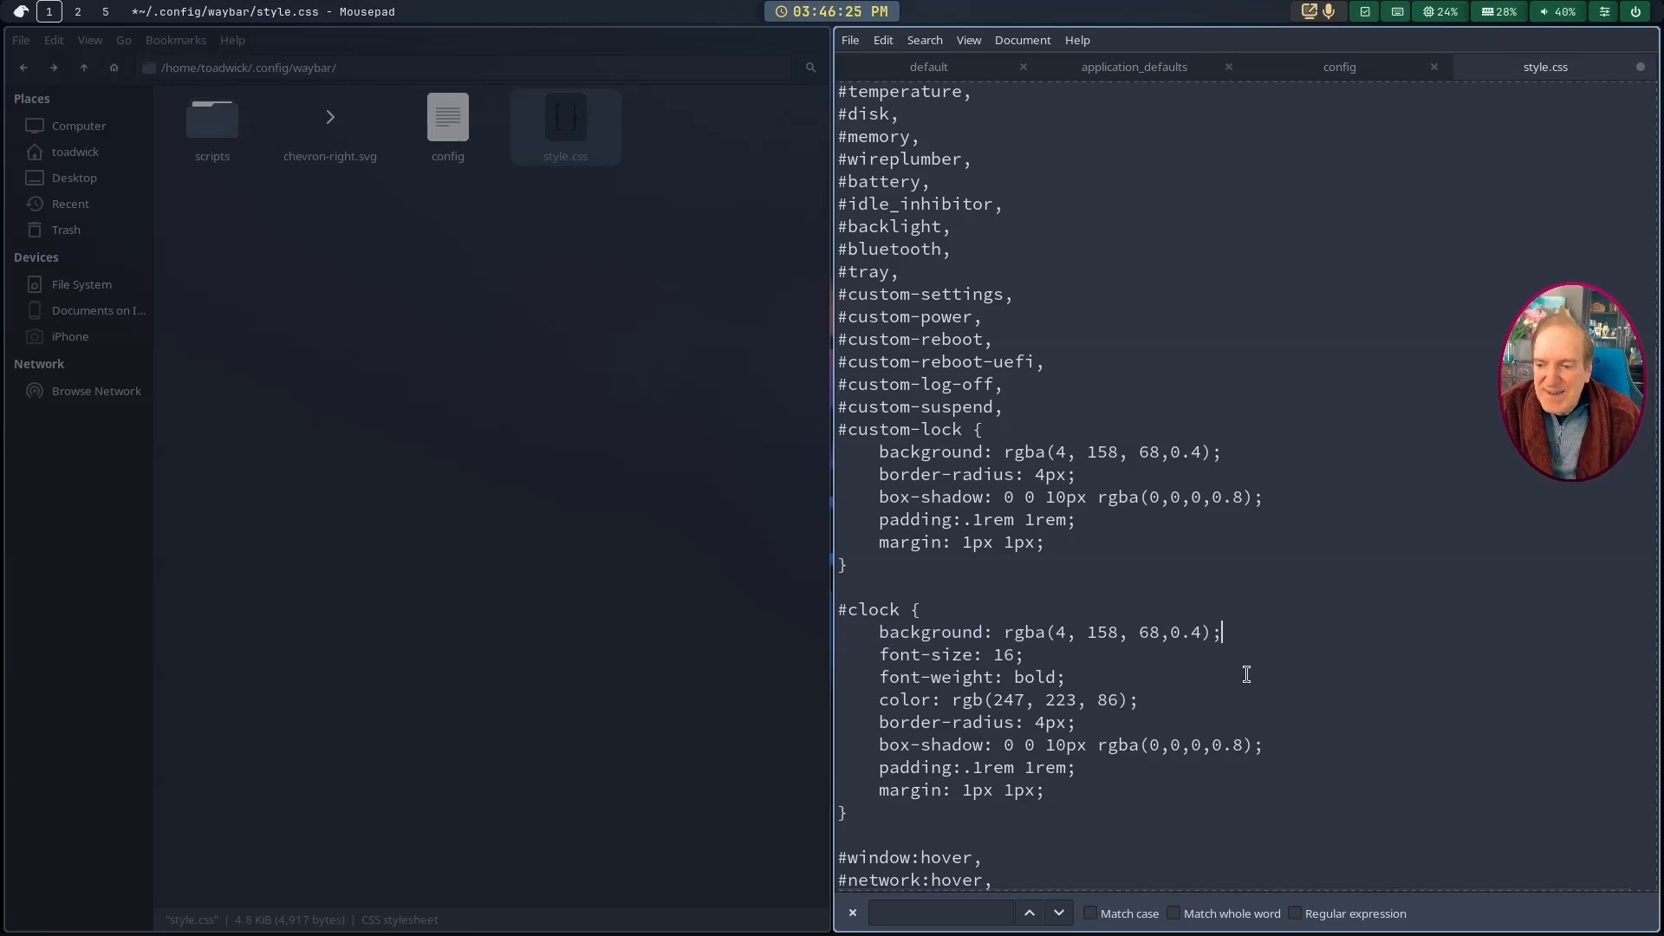
key(ctrl+s)
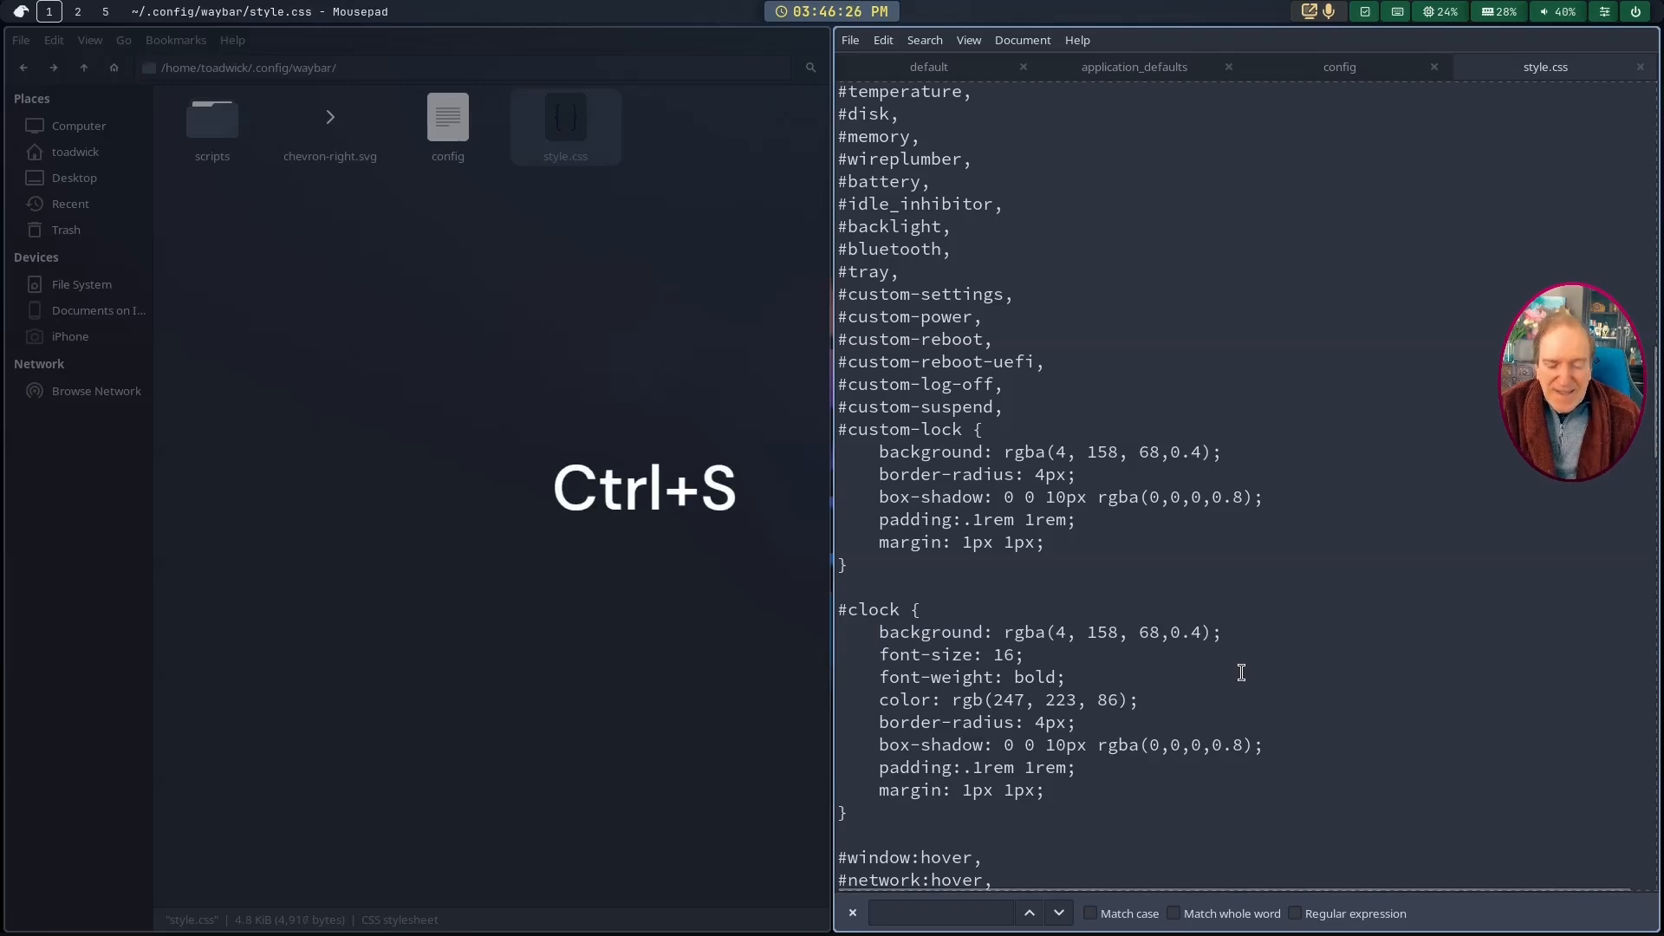
key(super+shift+c)
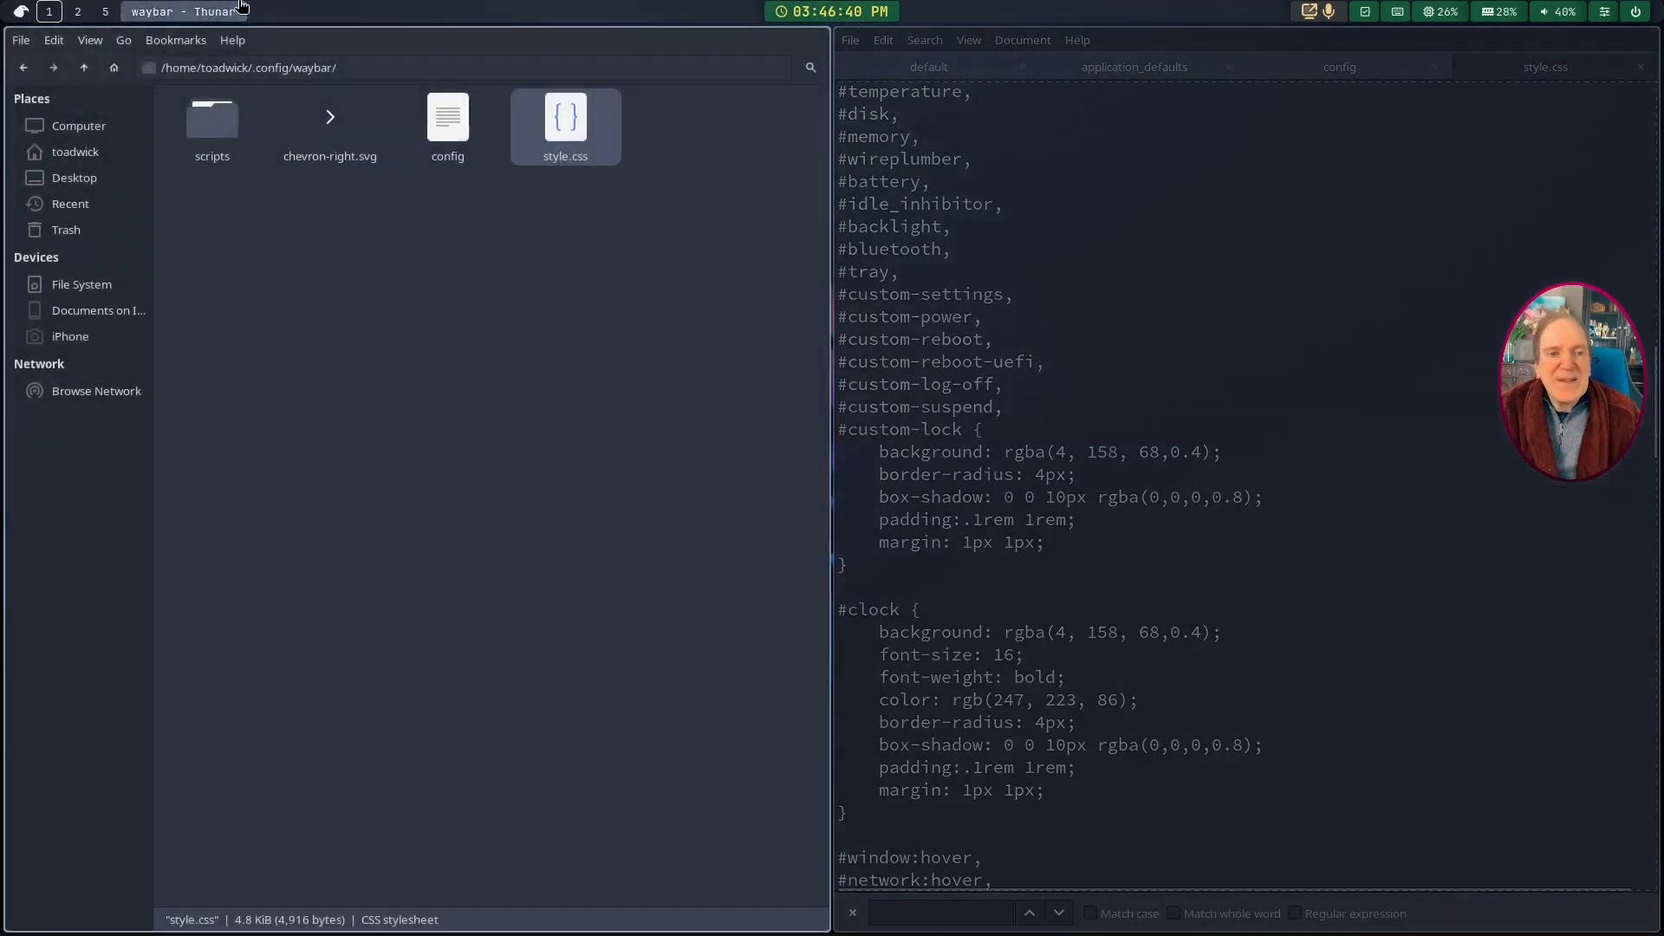
click(105, 11)
click(45, 12)
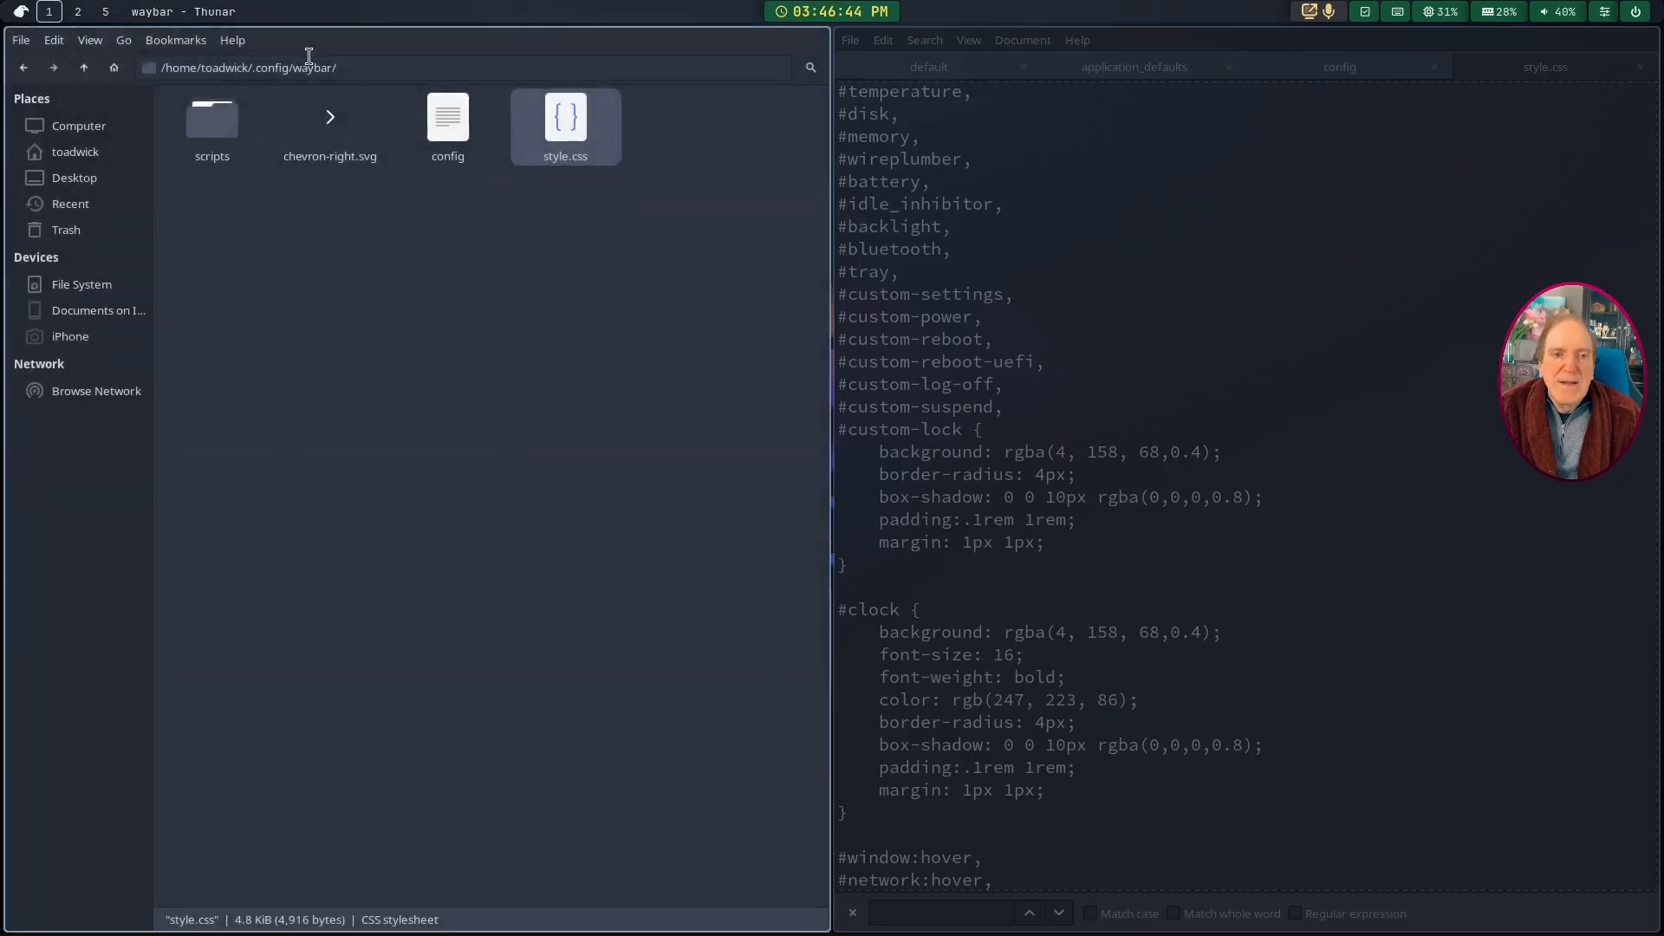
click(77, 11)
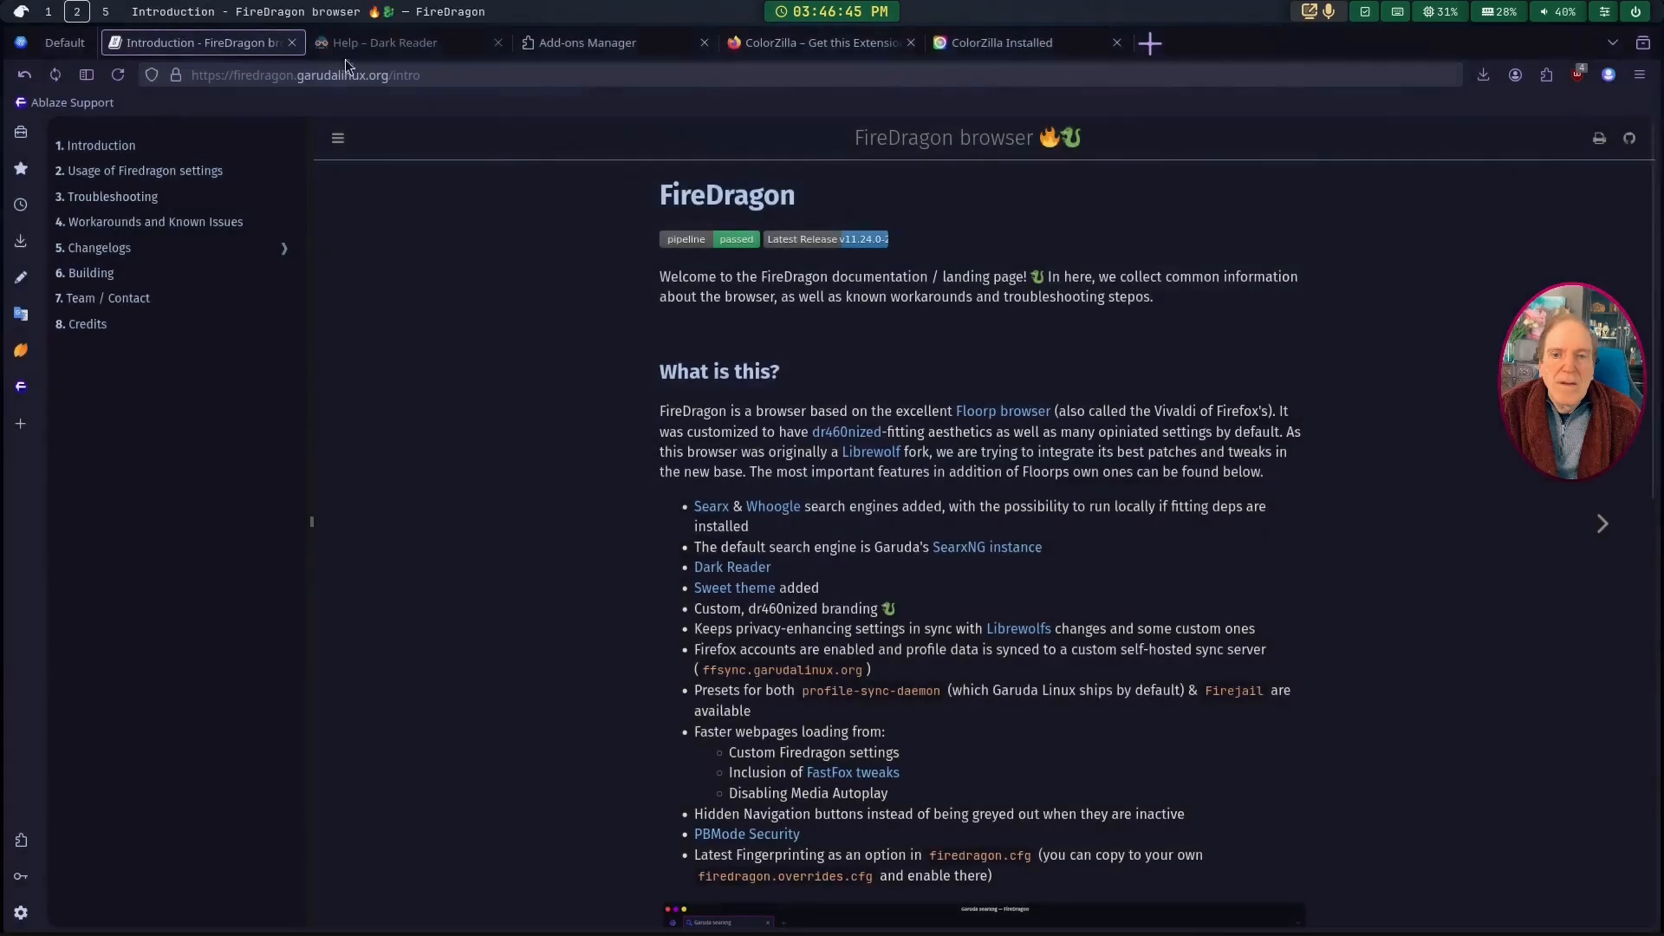
Step: In ColorZilla's Color Picker, pick the dark blue rgb(6, 90, 168) and select its RGB numbers
click(1545, 78)
click(1344, 204)
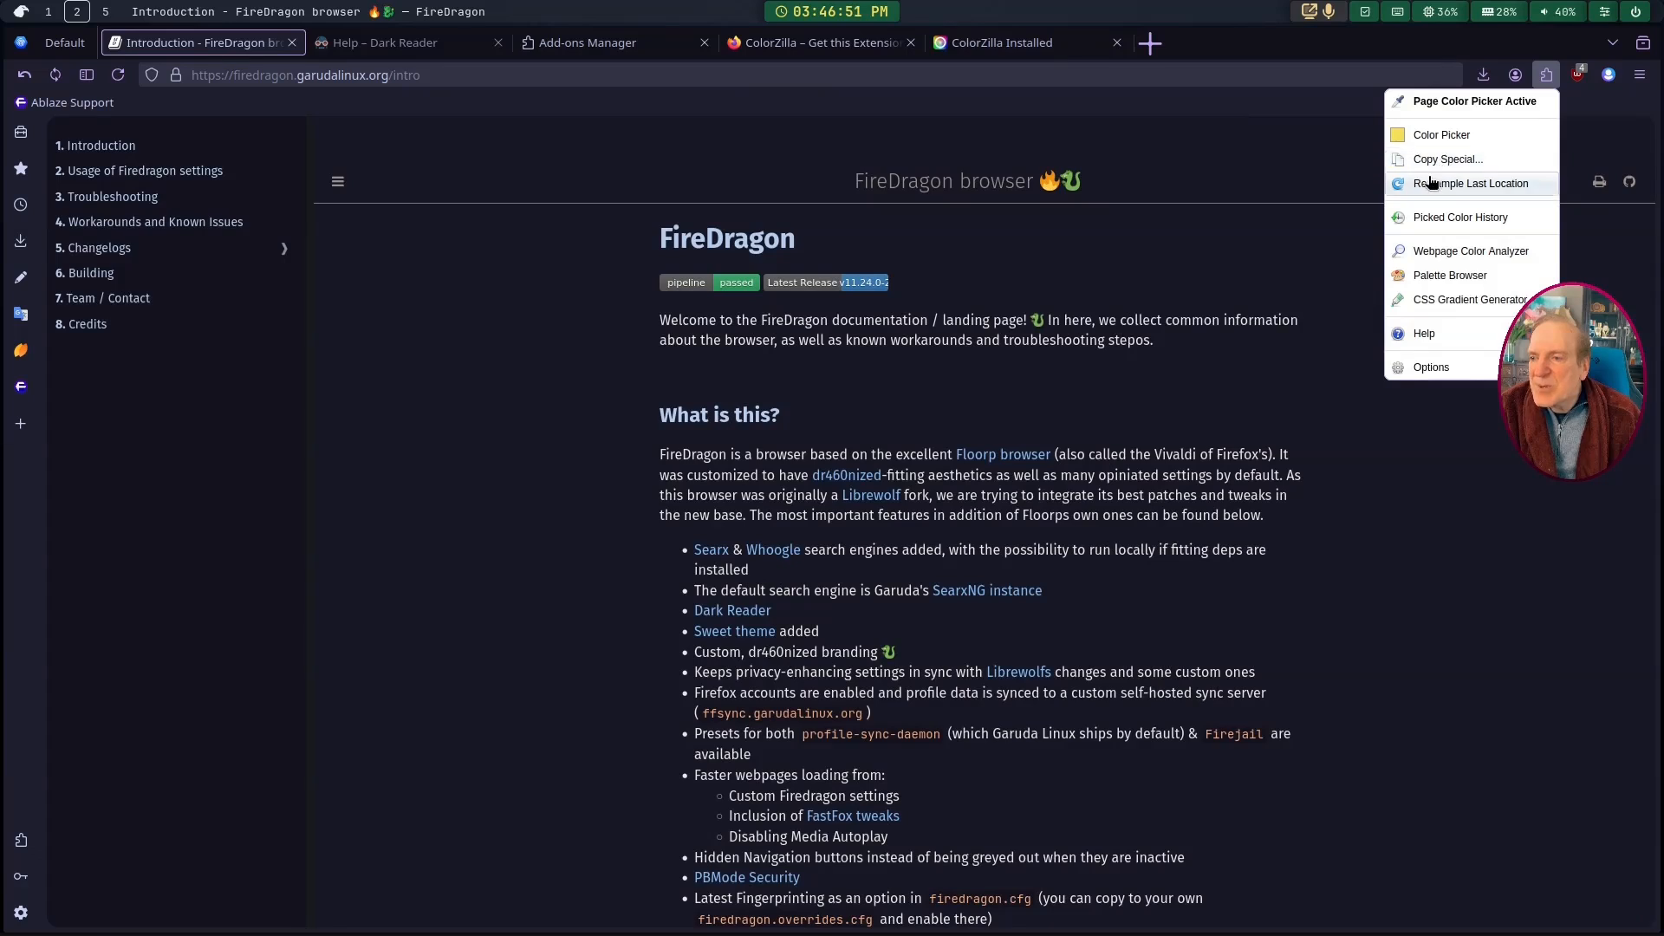
click(1426, 136)
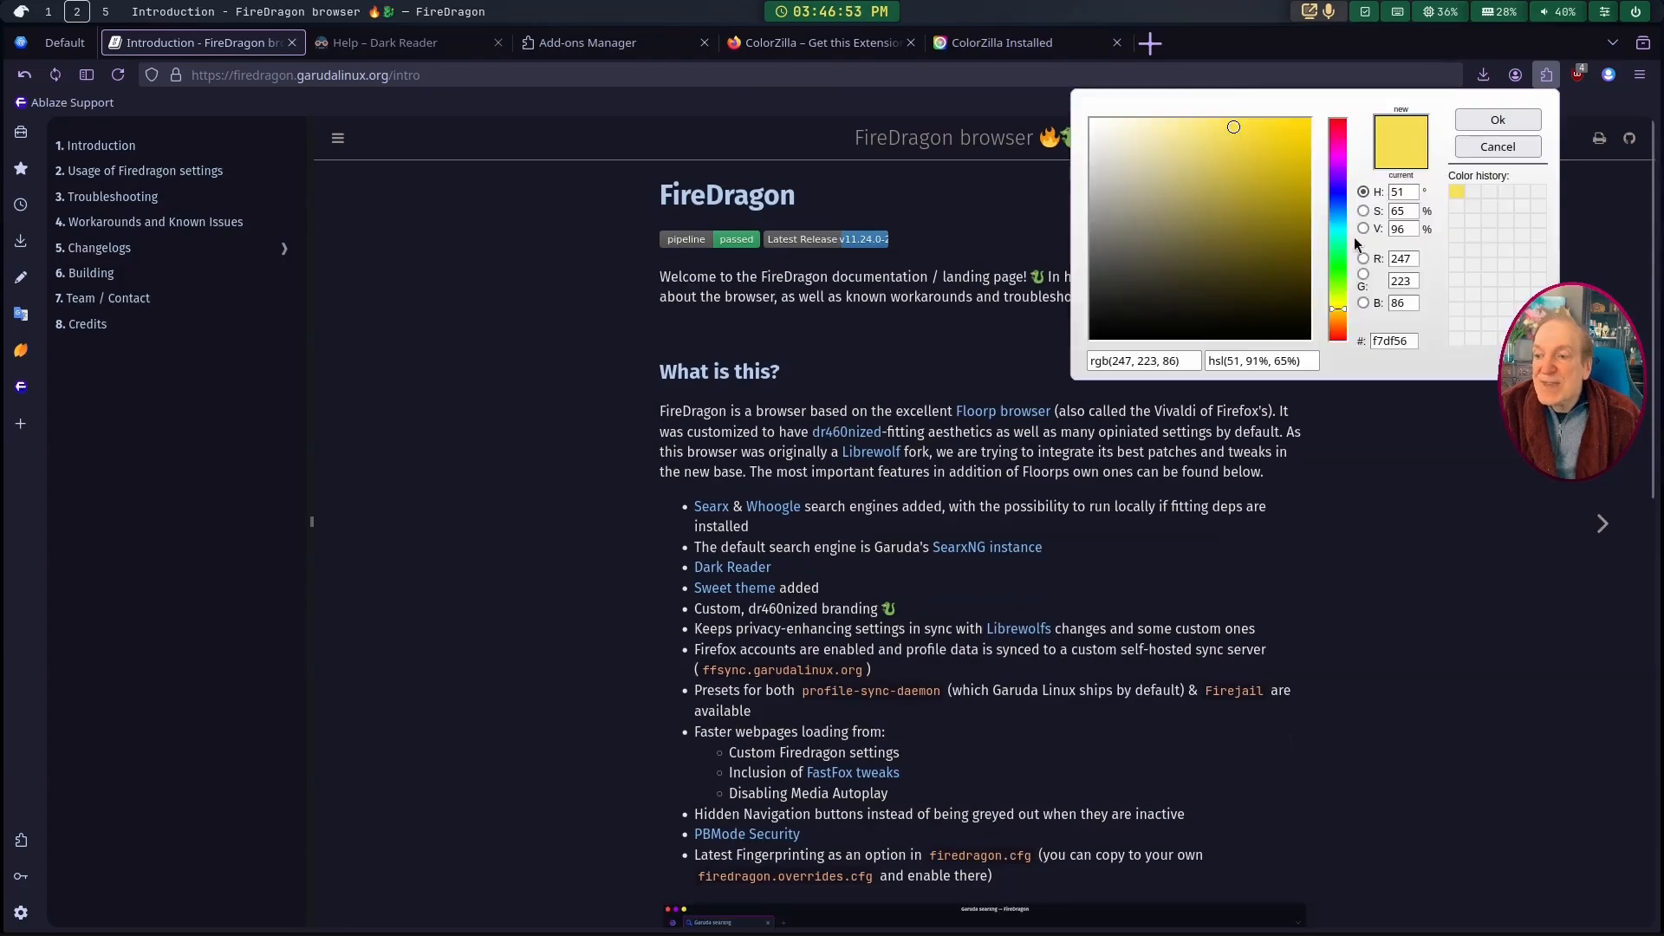
click(1336, 214)
click(1292, 211)
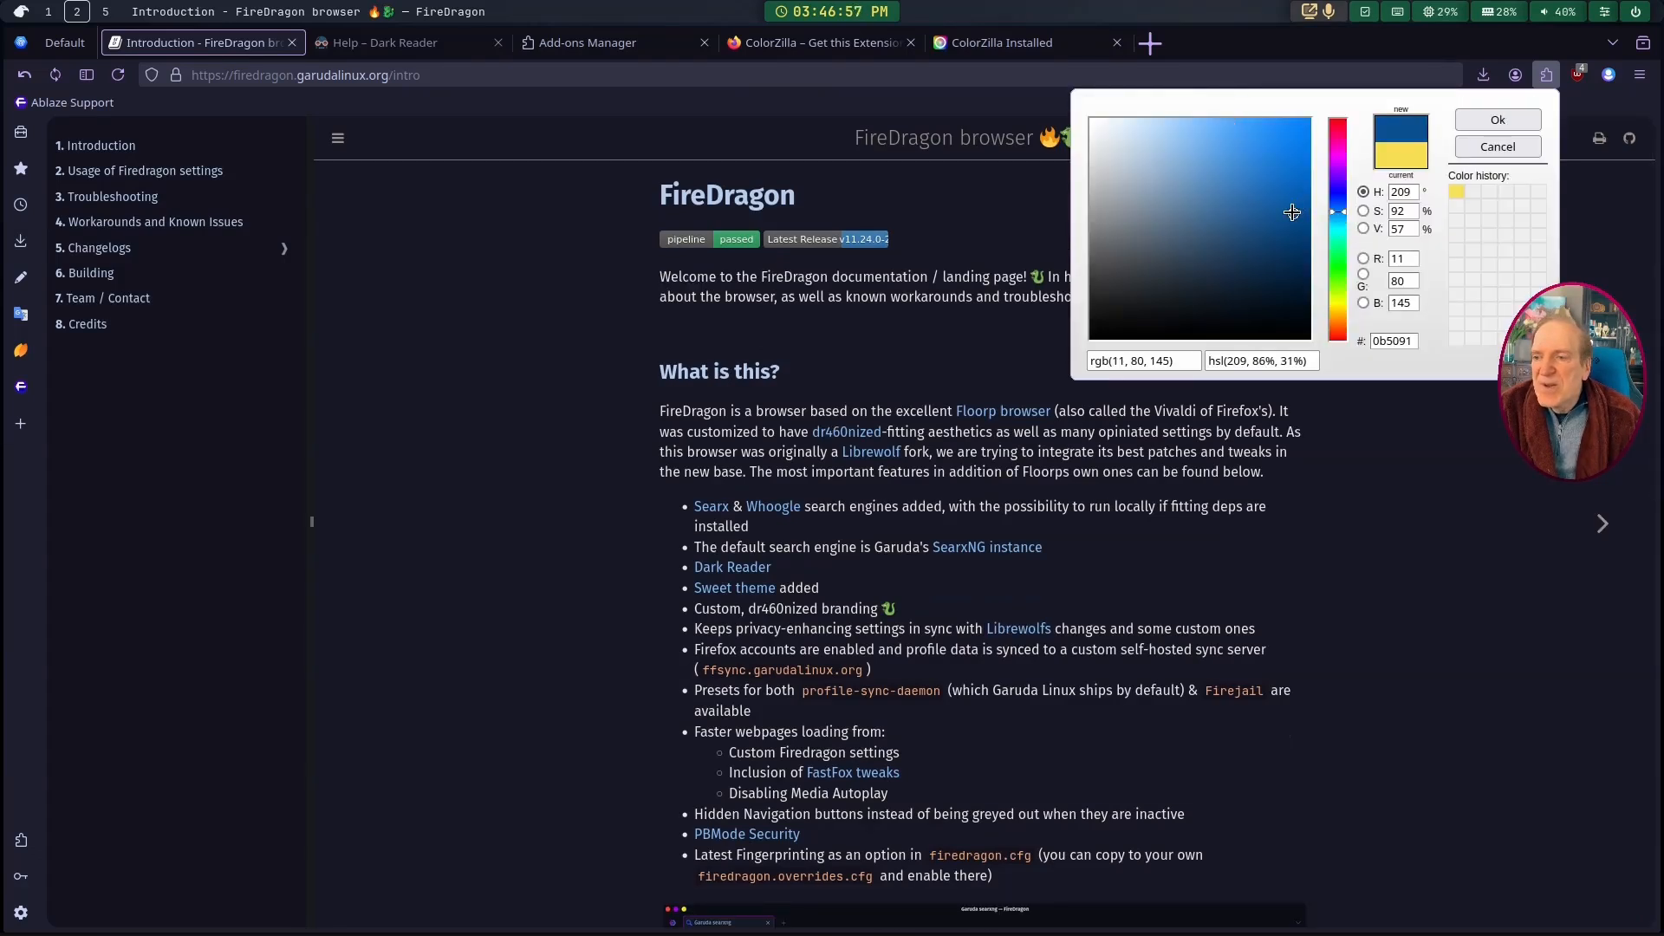
drag(1293, 211, 1301, 193)
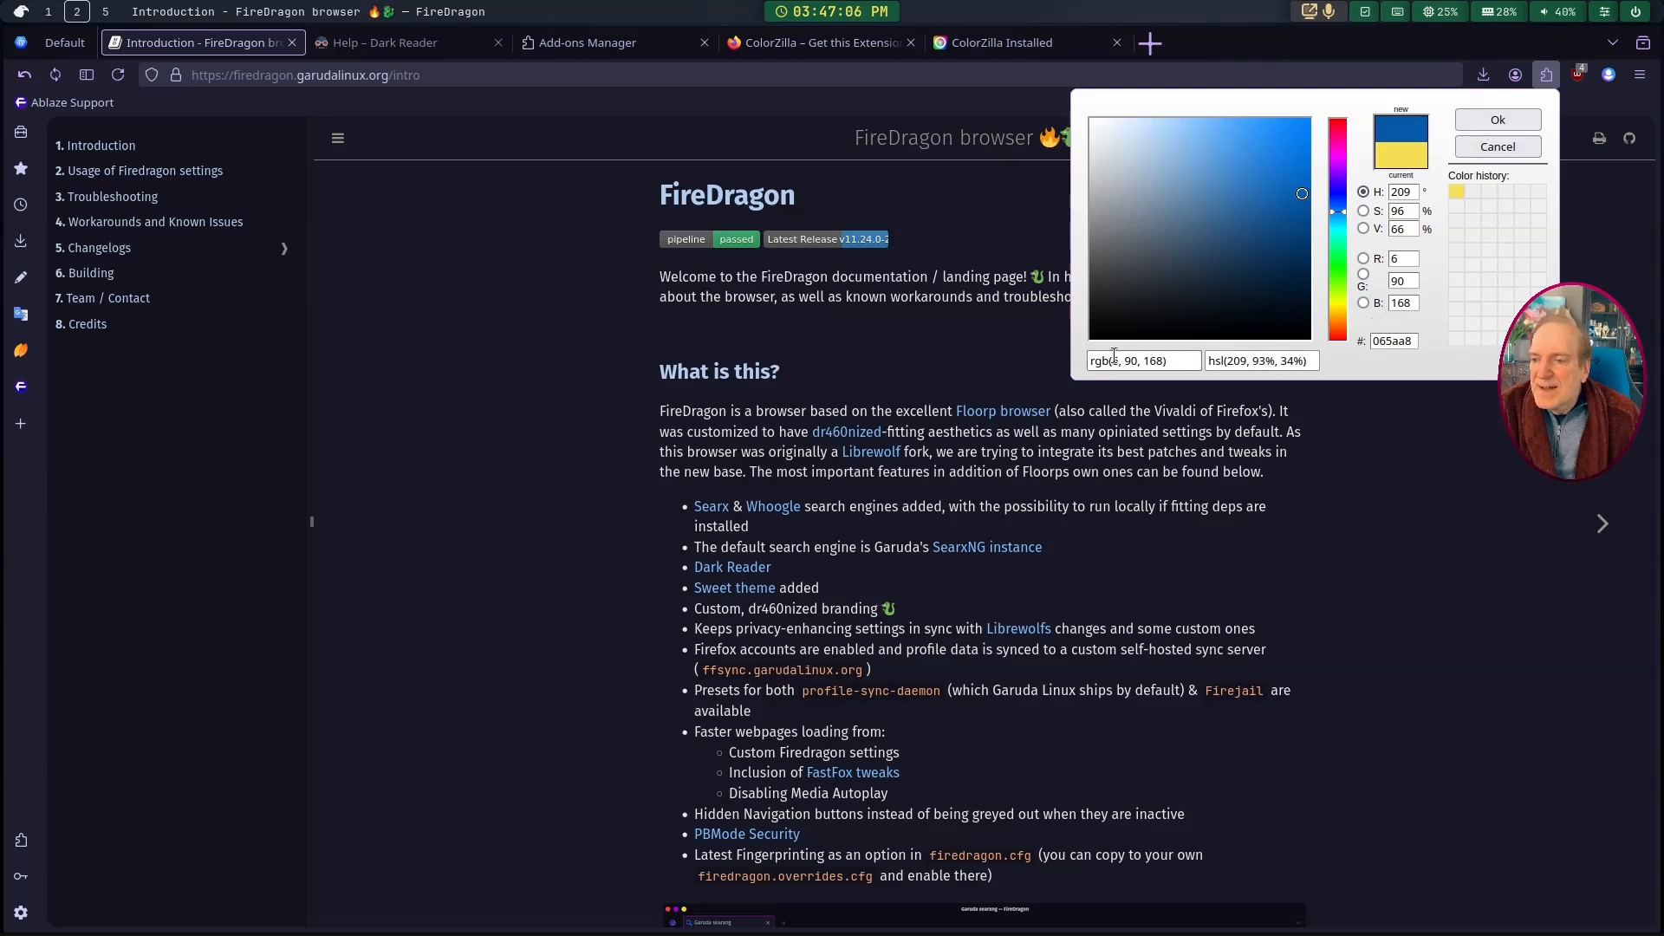
drag(1113, 361, 1164, 361)
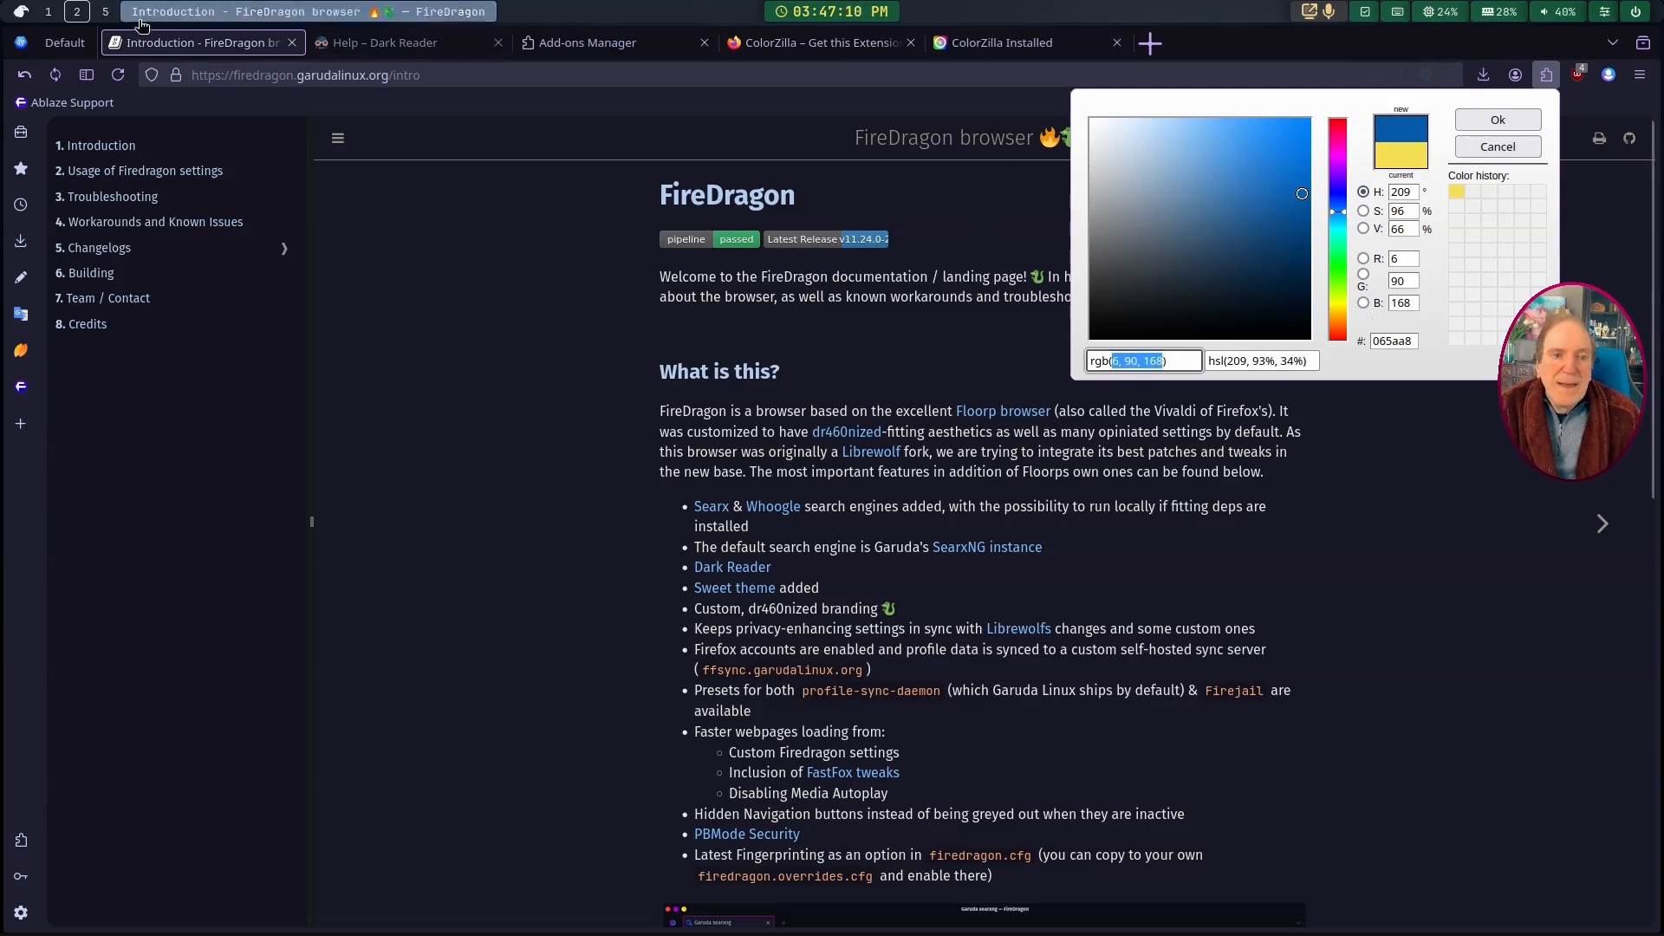
click(49, 11)
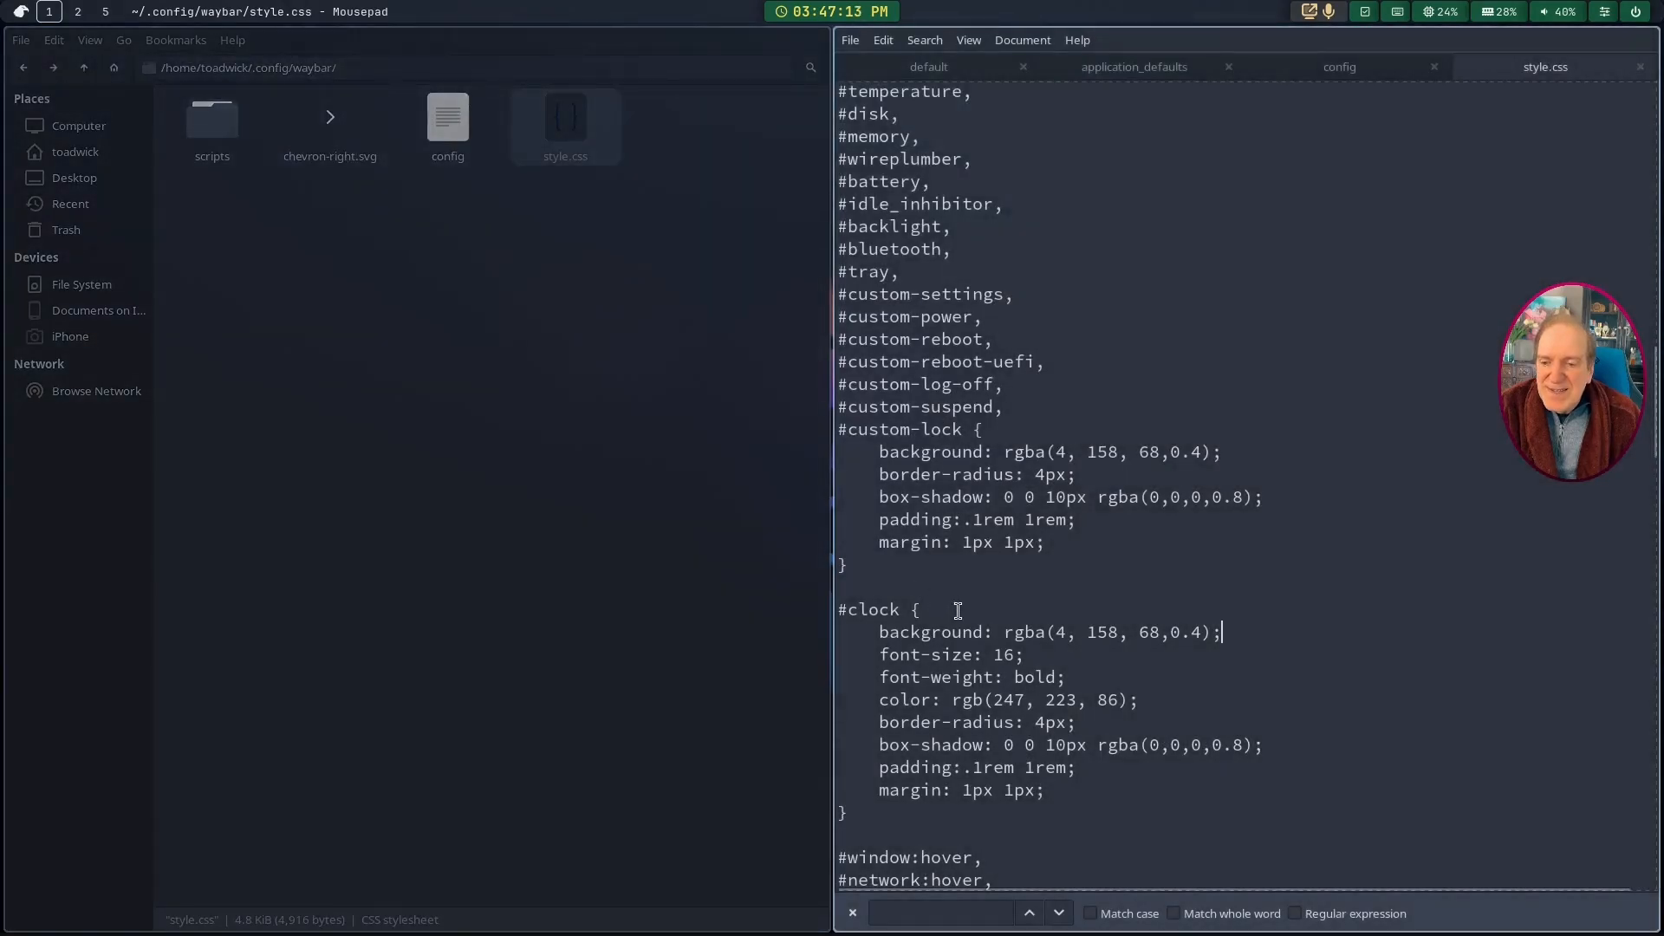
Step: Replace the #clock background's 4, 158, 68 with 6, 90, 168 and save style.css
drag(1054, 633, 1161, 632)
key(ctrl+v)
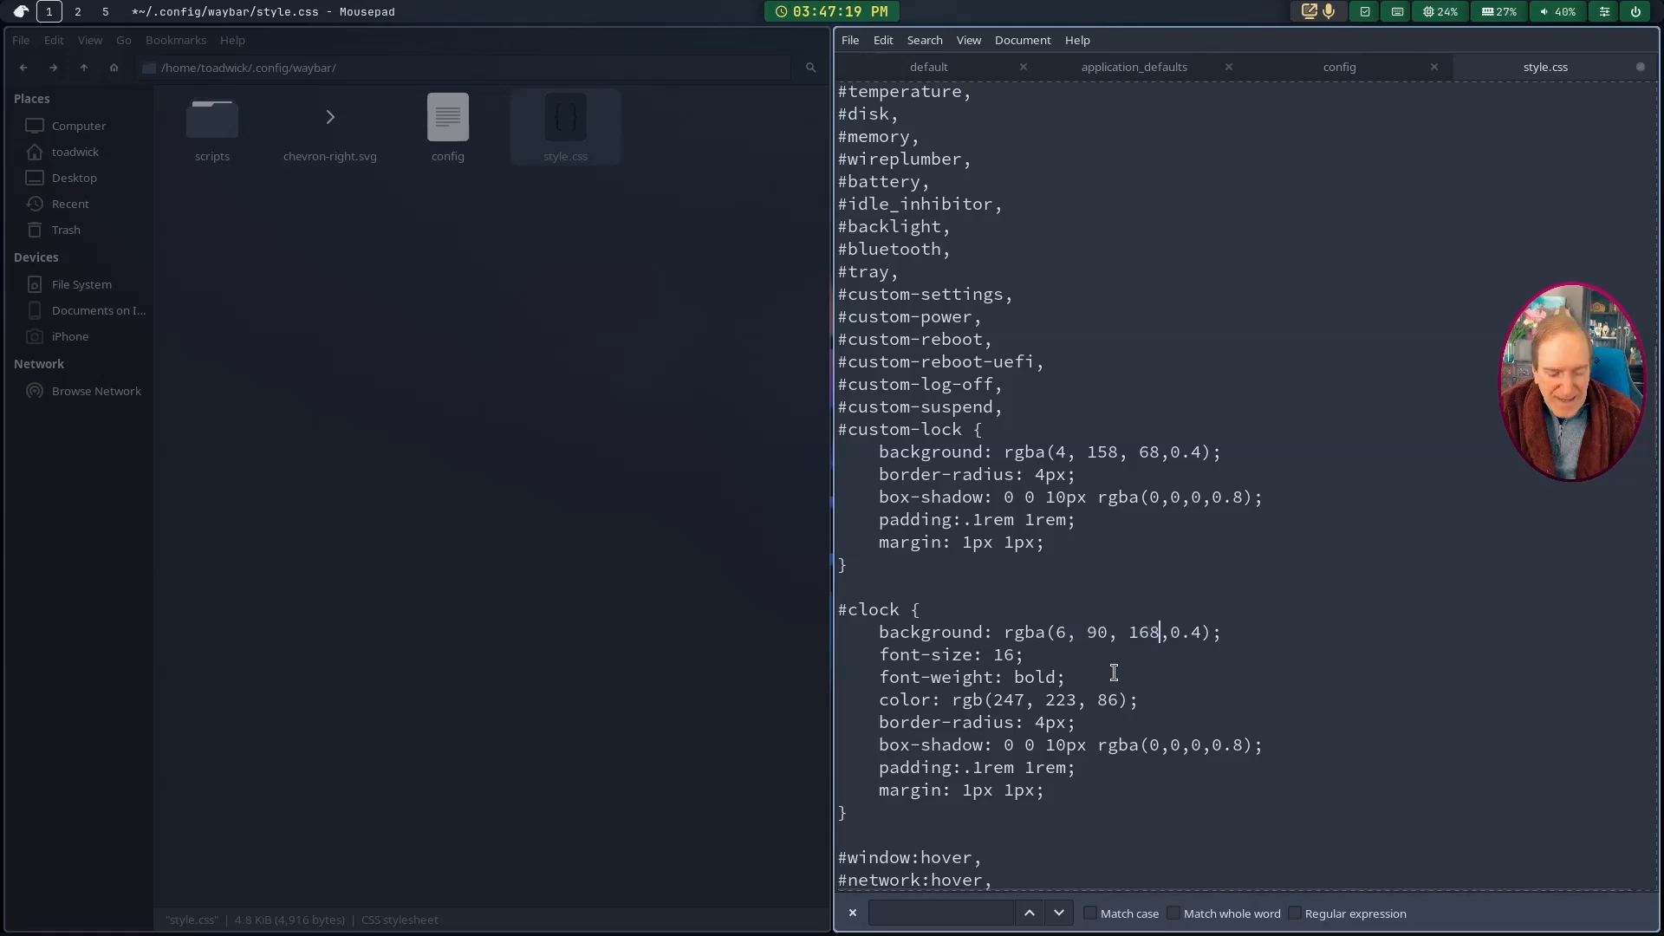
key(ctrl+s)
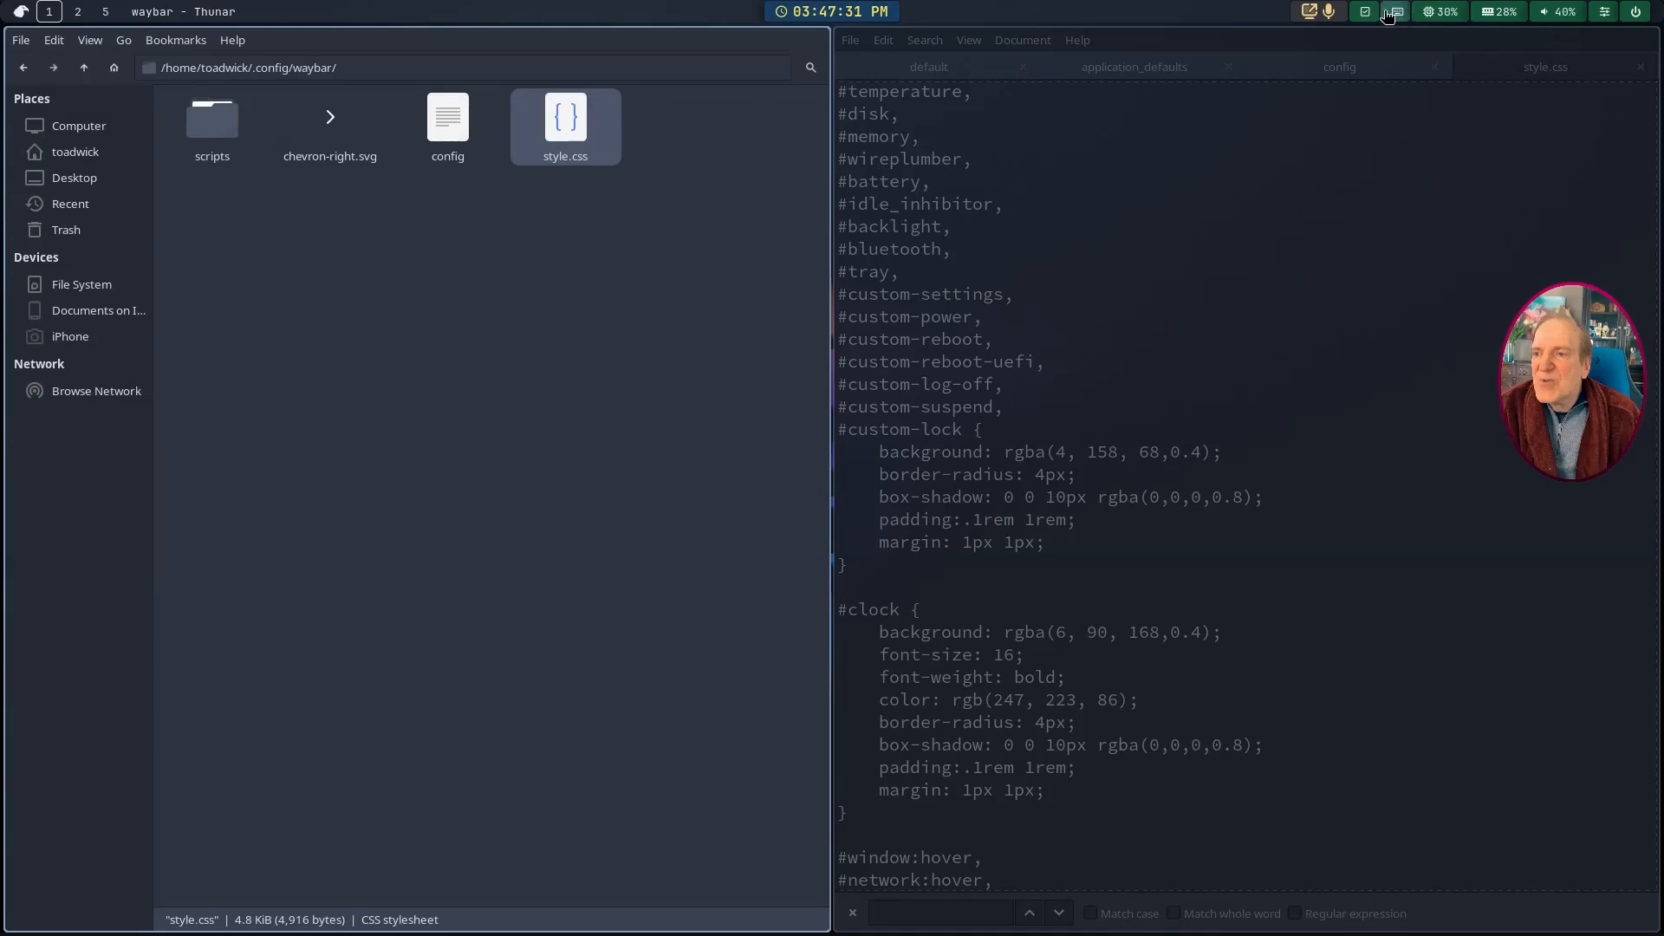
mouse_move(1365, 14)
click(1344, 18)
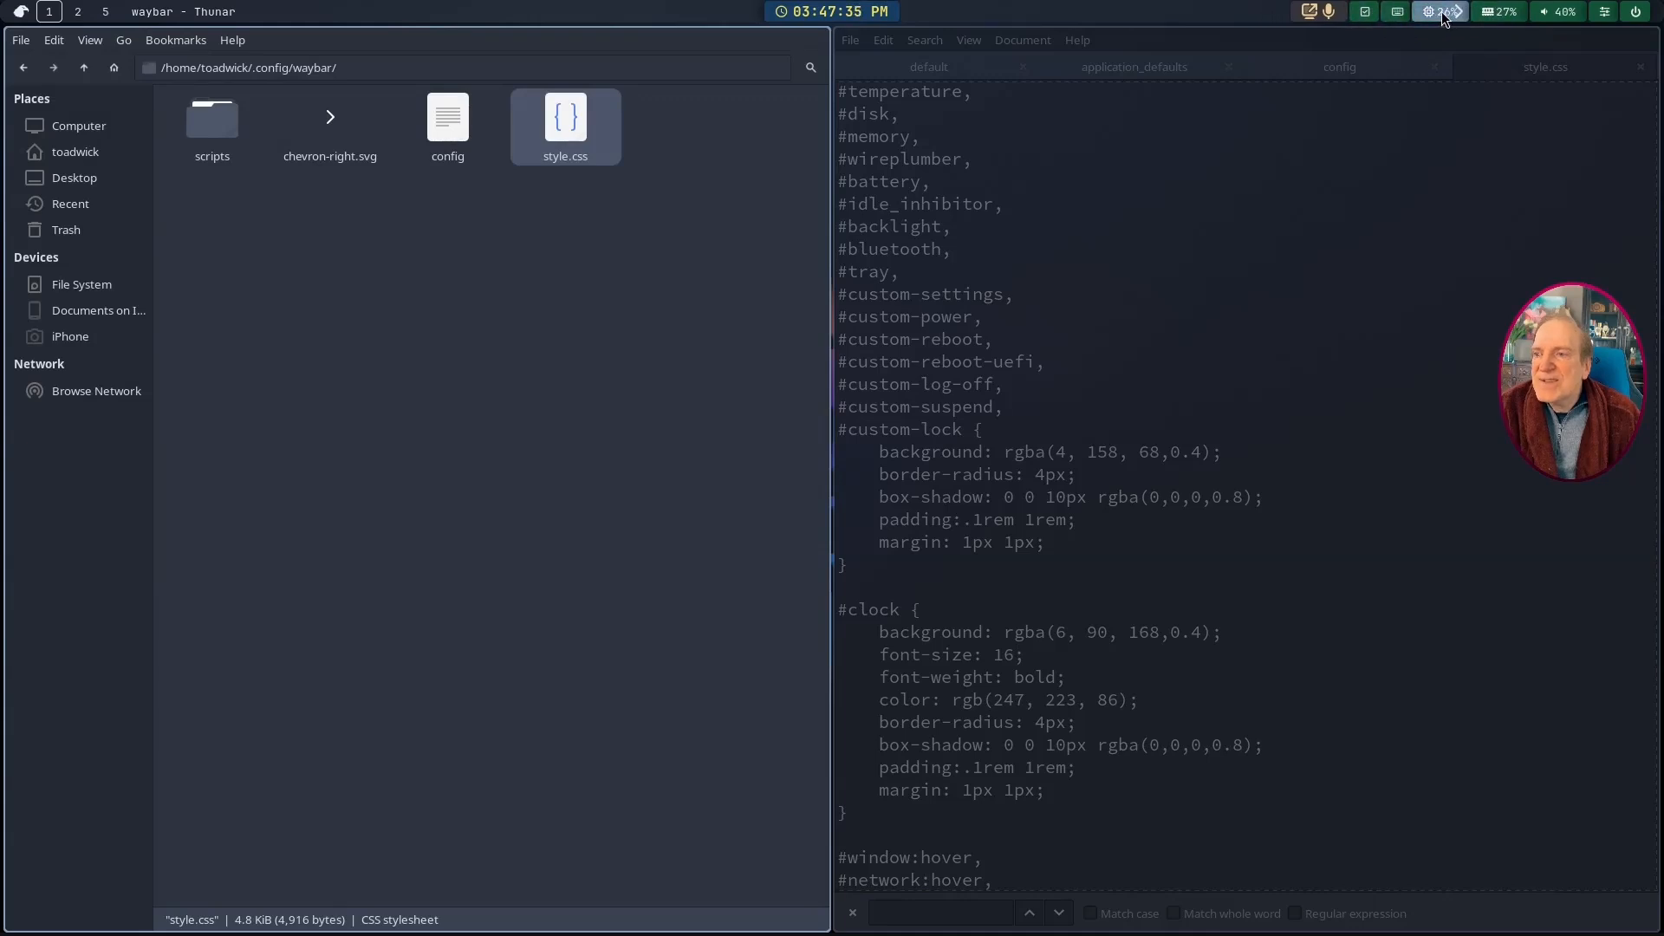
mouse_move(1365, 18)
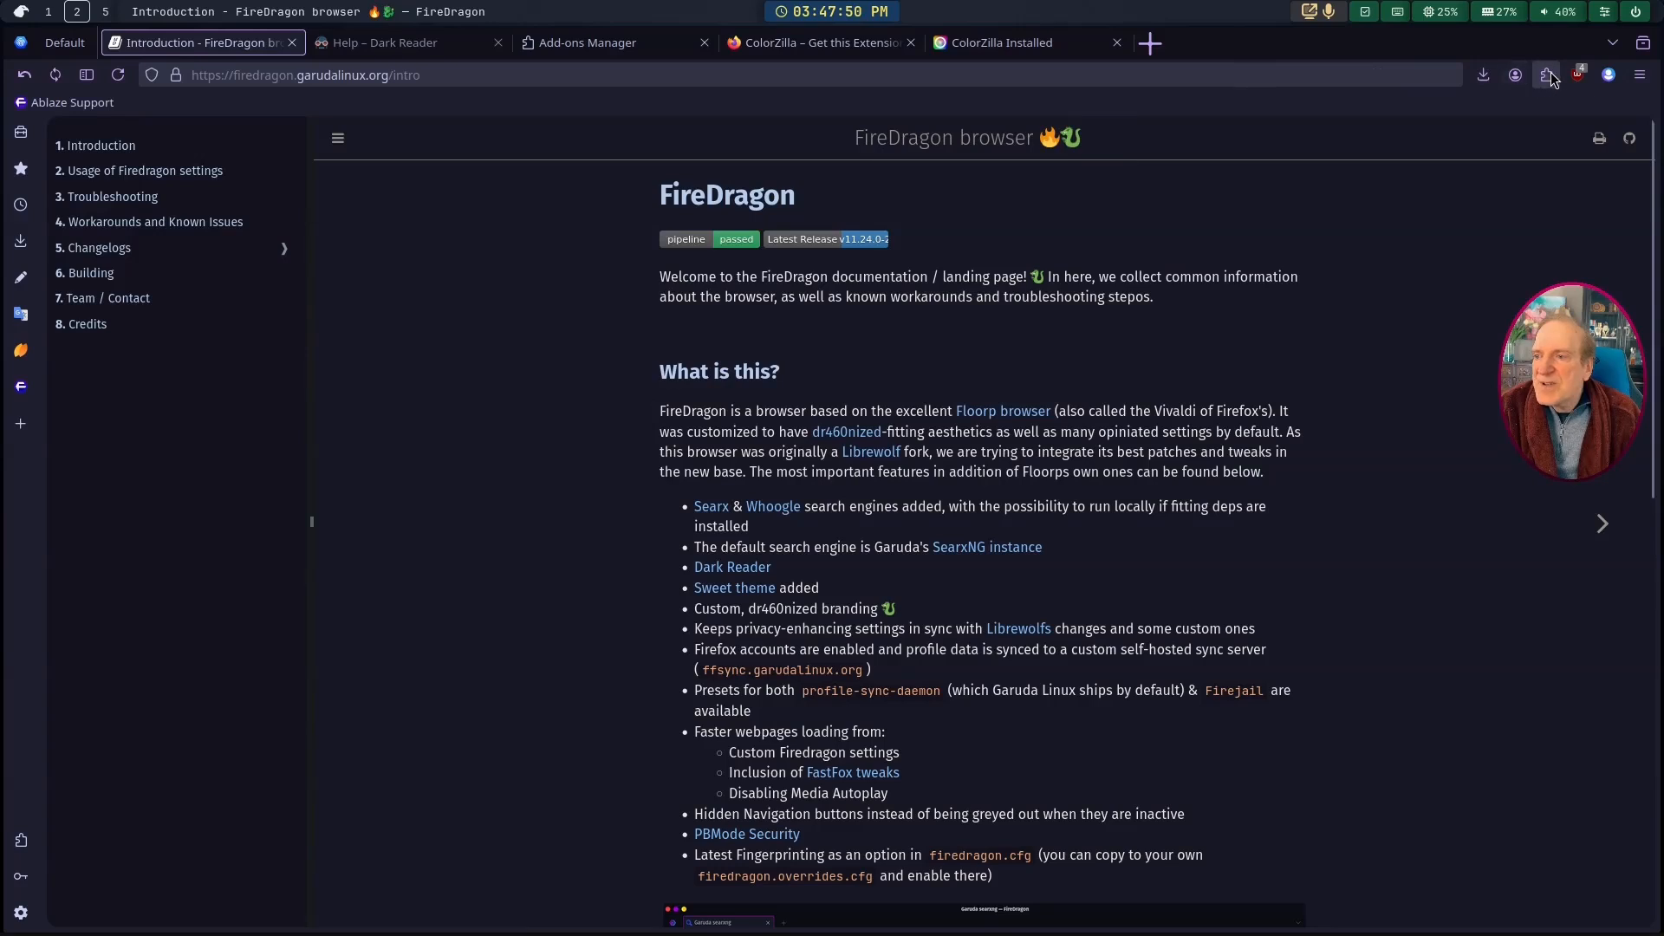
Step: Mix the green rgb(51, 206, 111) in ColorZilla's Color Picker and select its RGB numbers
click(1550, 74)
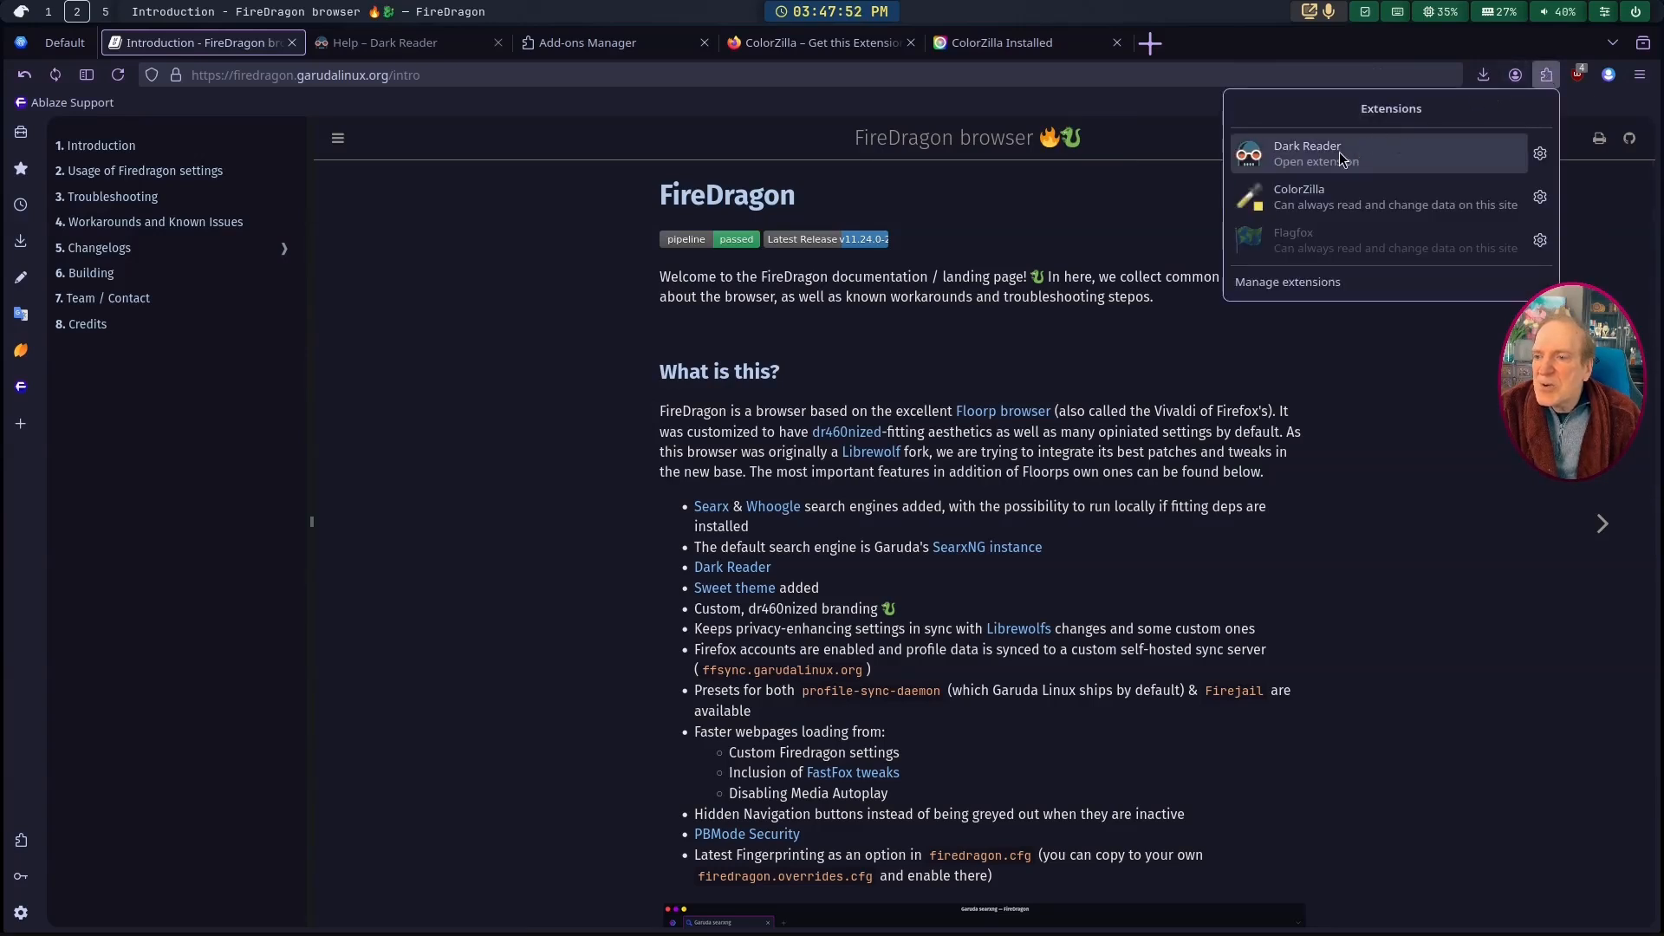
click(1318, 196)
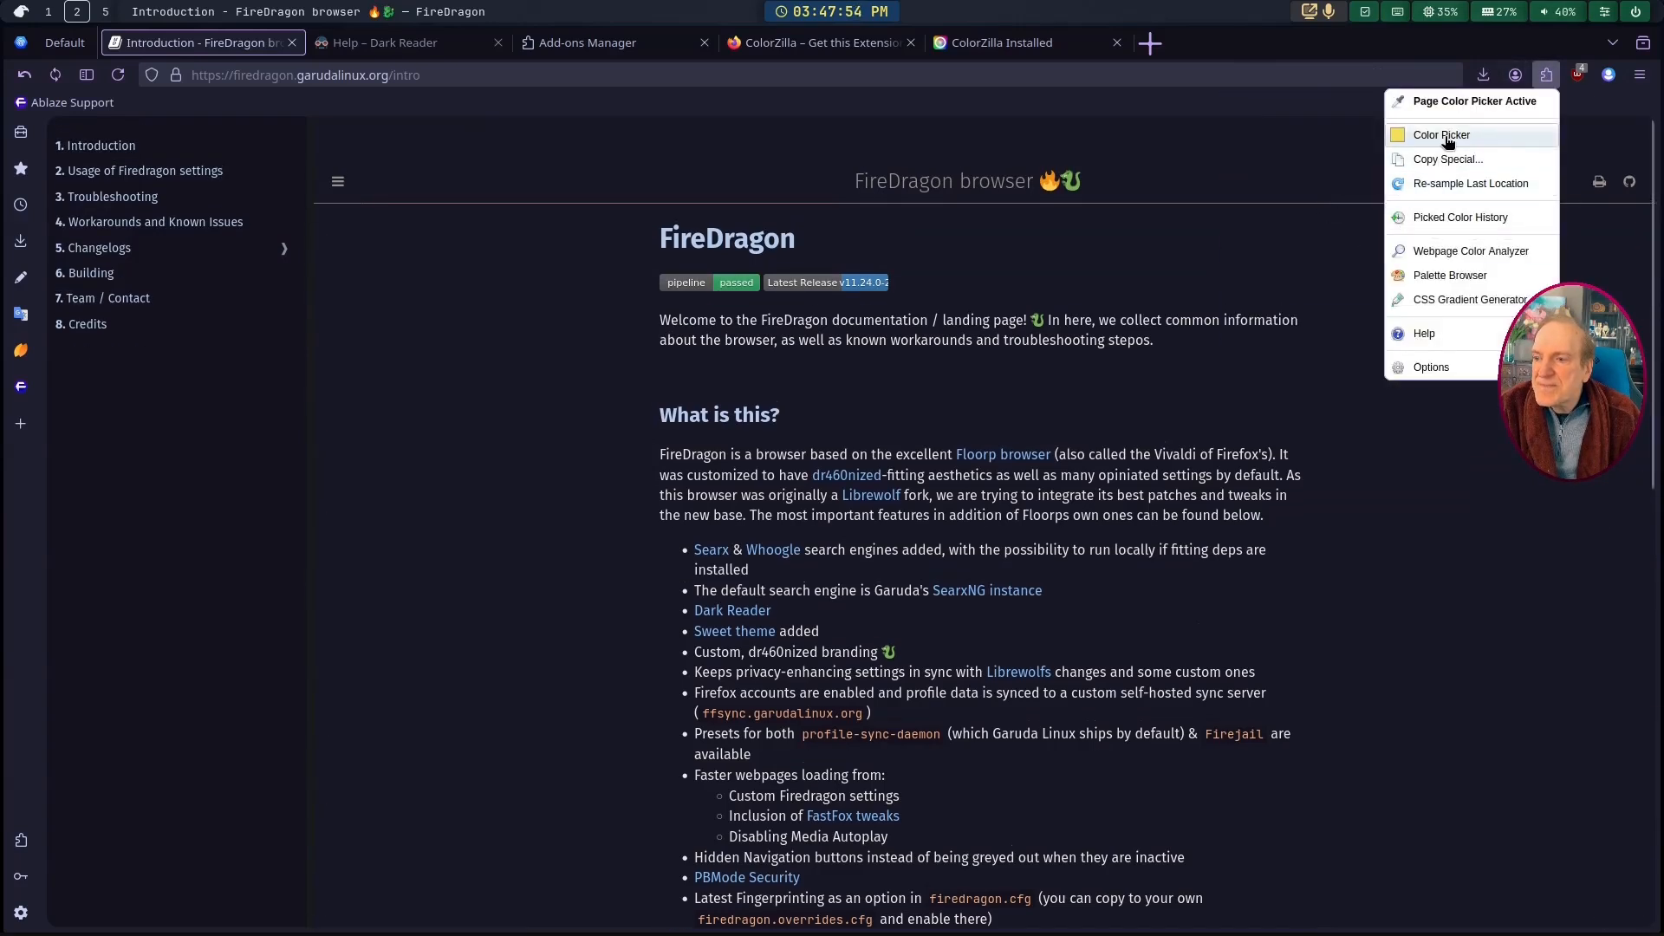
click(1444, 136)
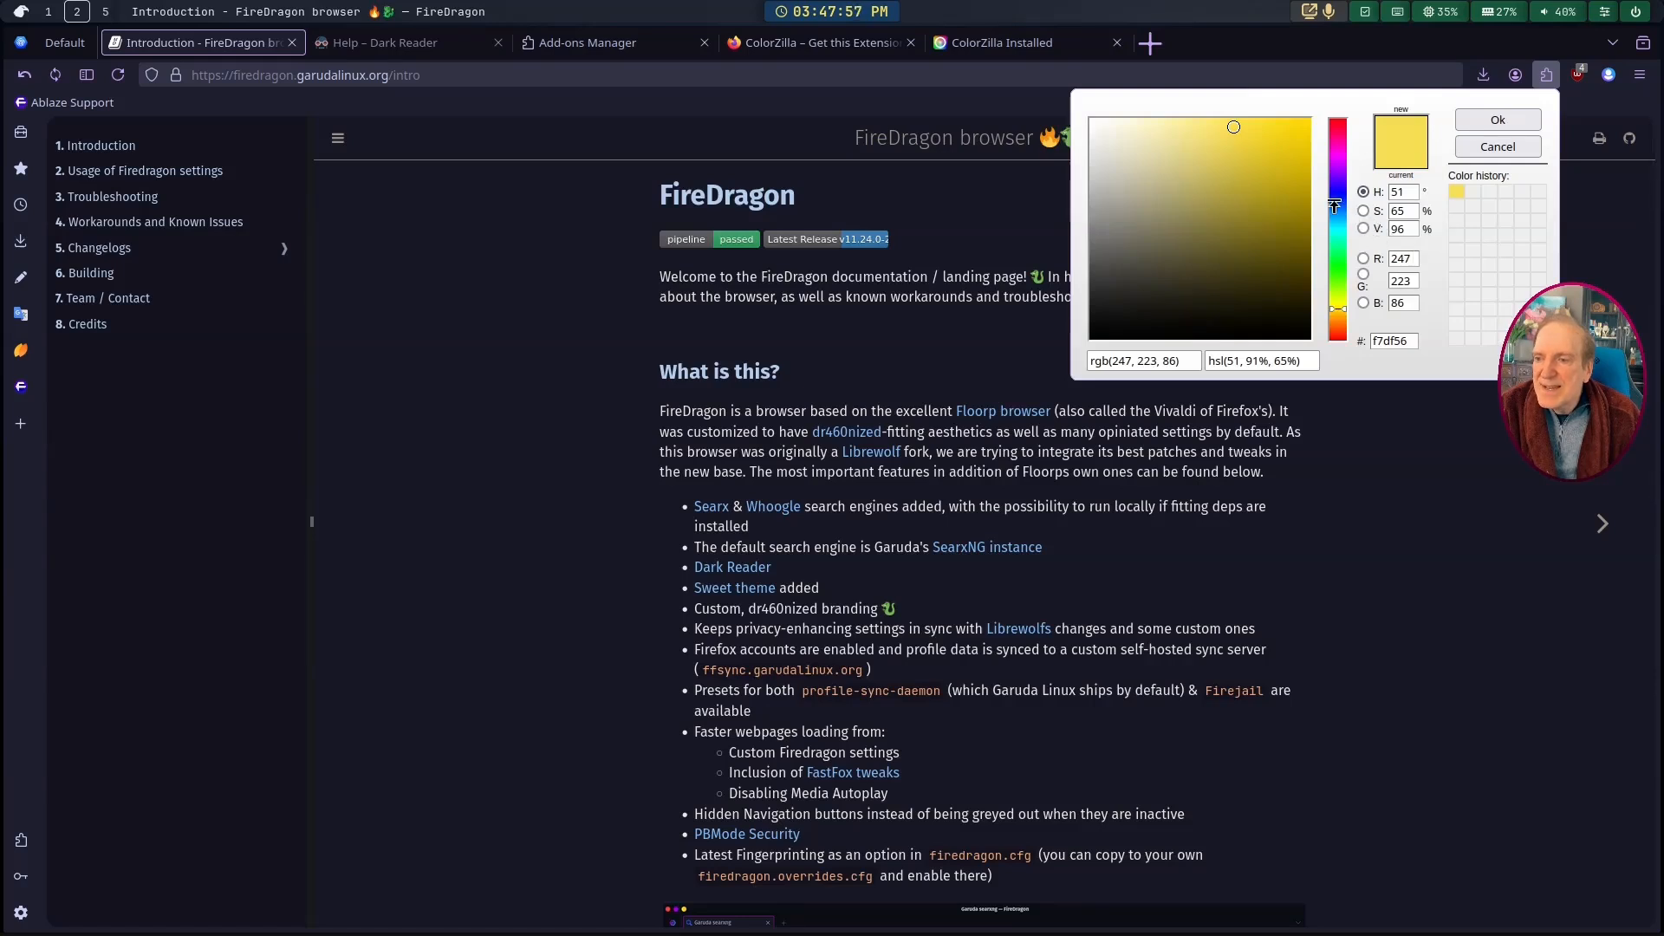
click(1339, 269)
drag(1339, 271, 1339, 259)
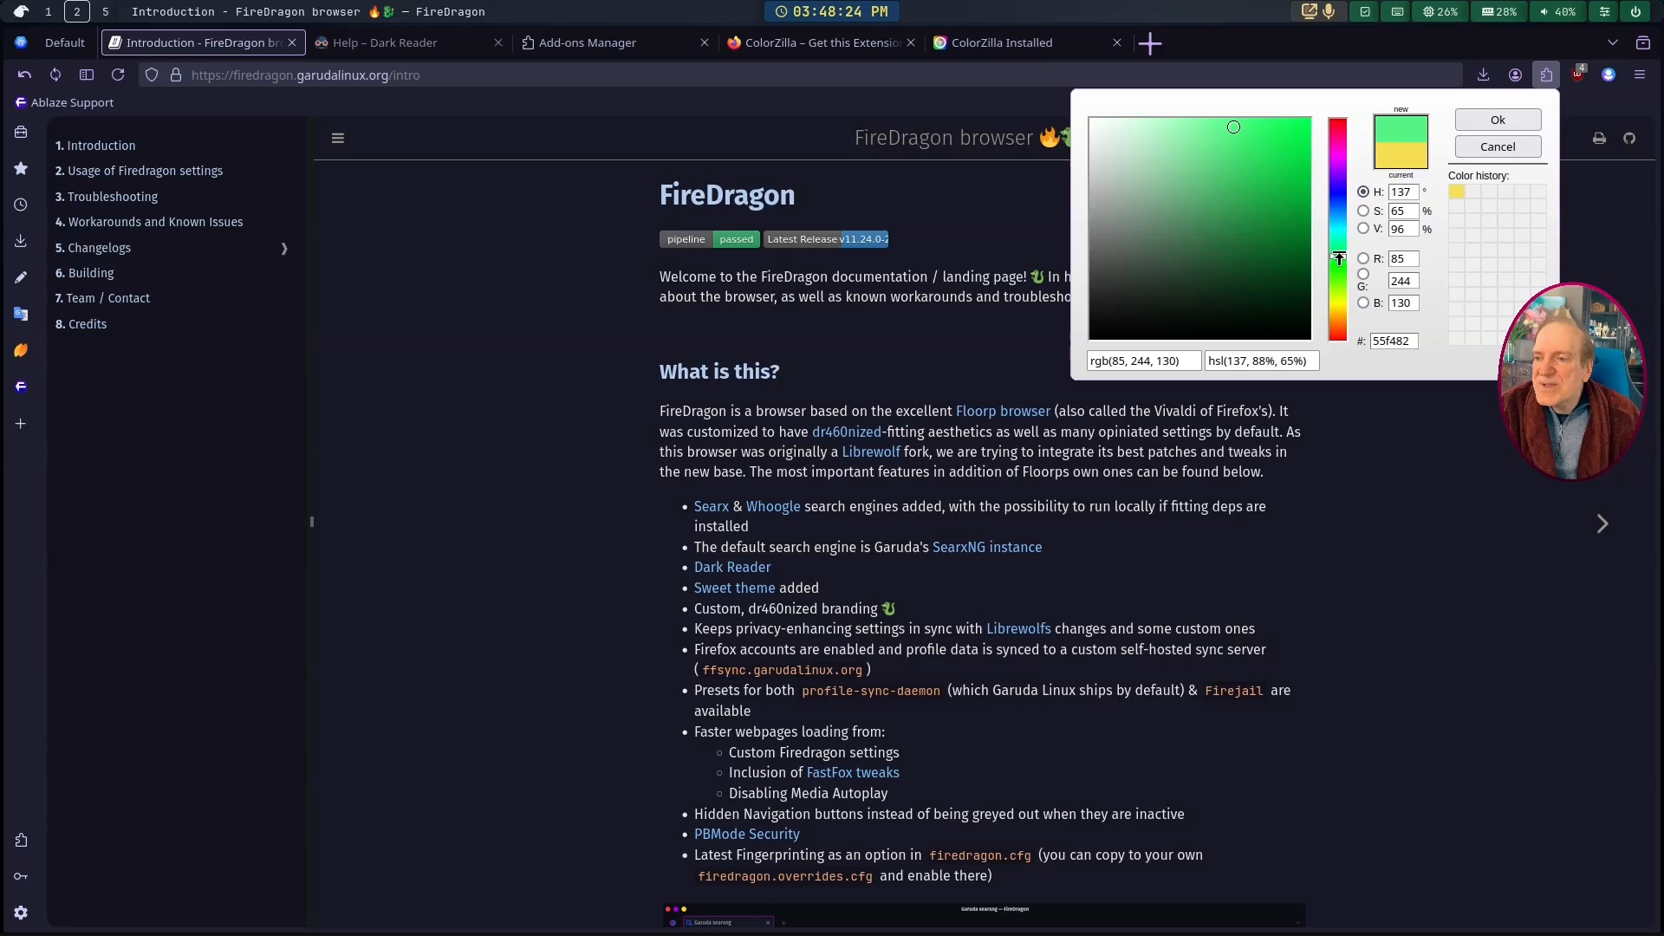
click(1211, 132)
mouse_move(1213, 133)
mouse_down()
mouse_move(1234, 145)
mouse_move(1206, 174)
mouse_move(1256, 159)
mouse_up()
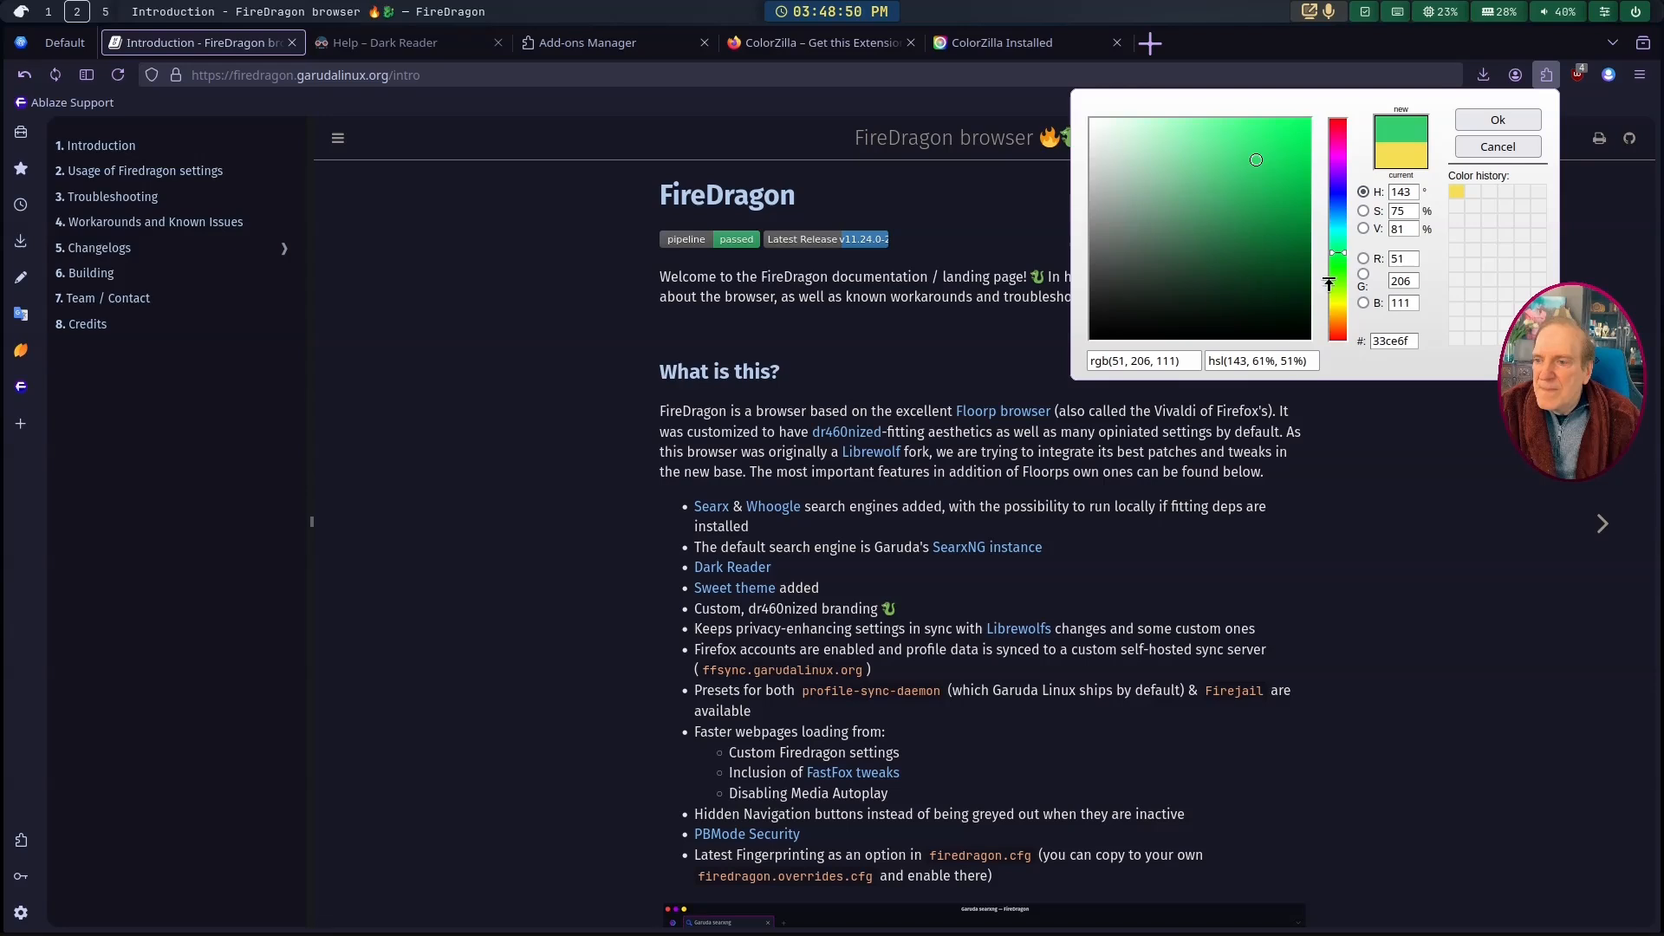
click(1127, 361)
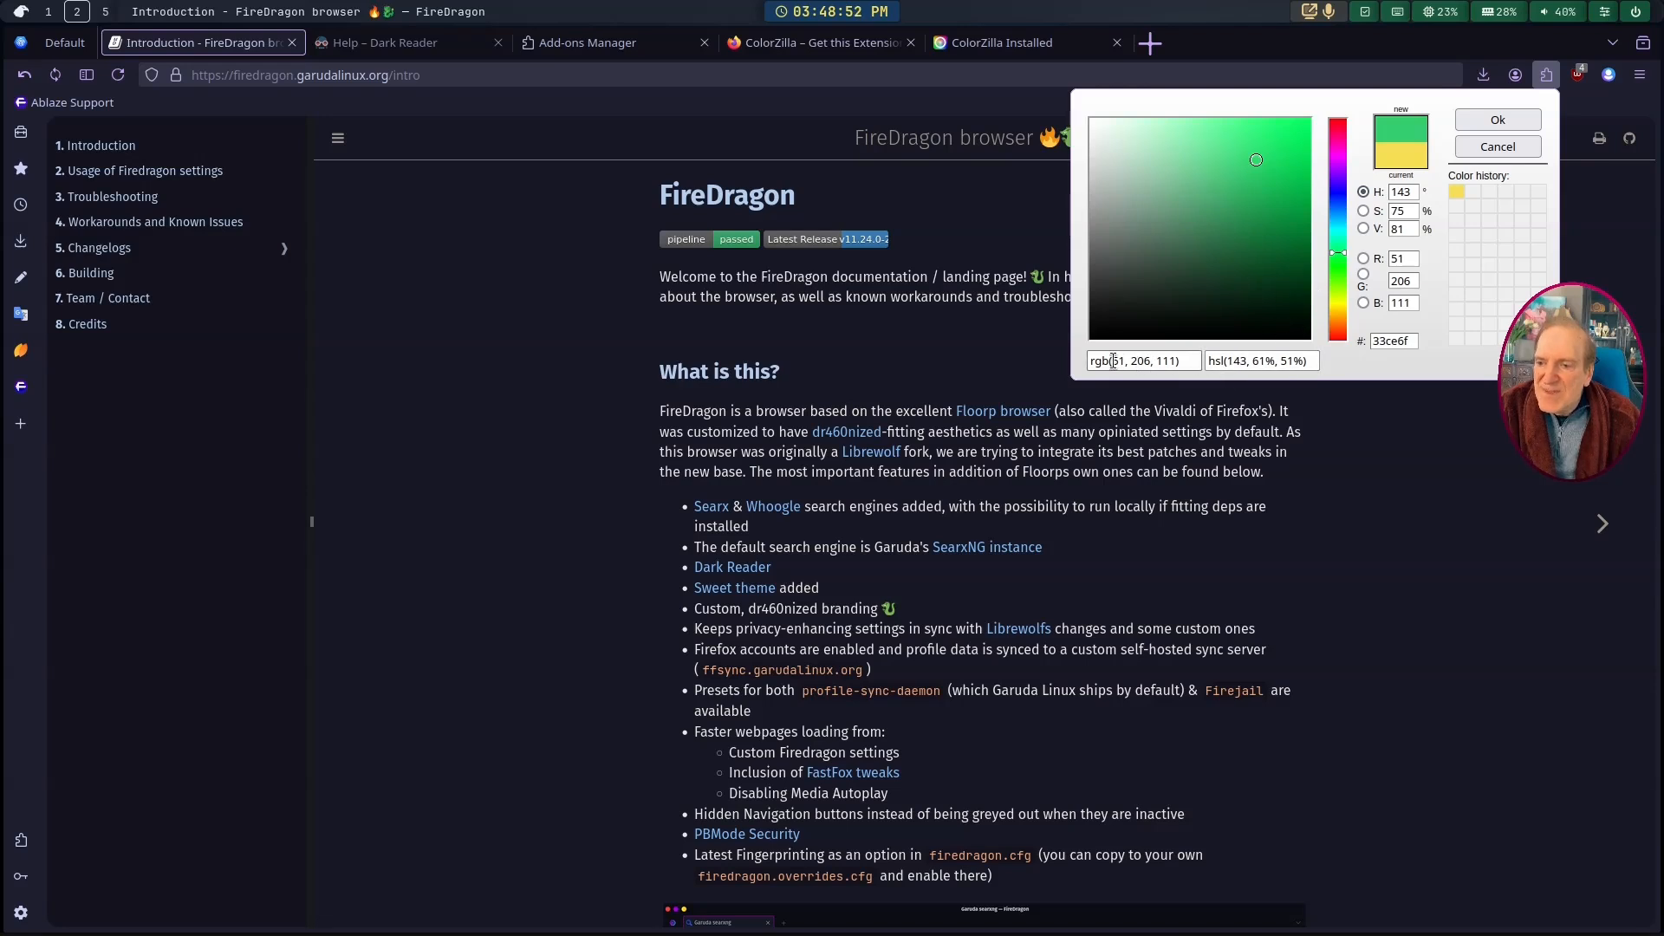
double_click(1118, 361)
drag(1119, 360, 1174, 362)
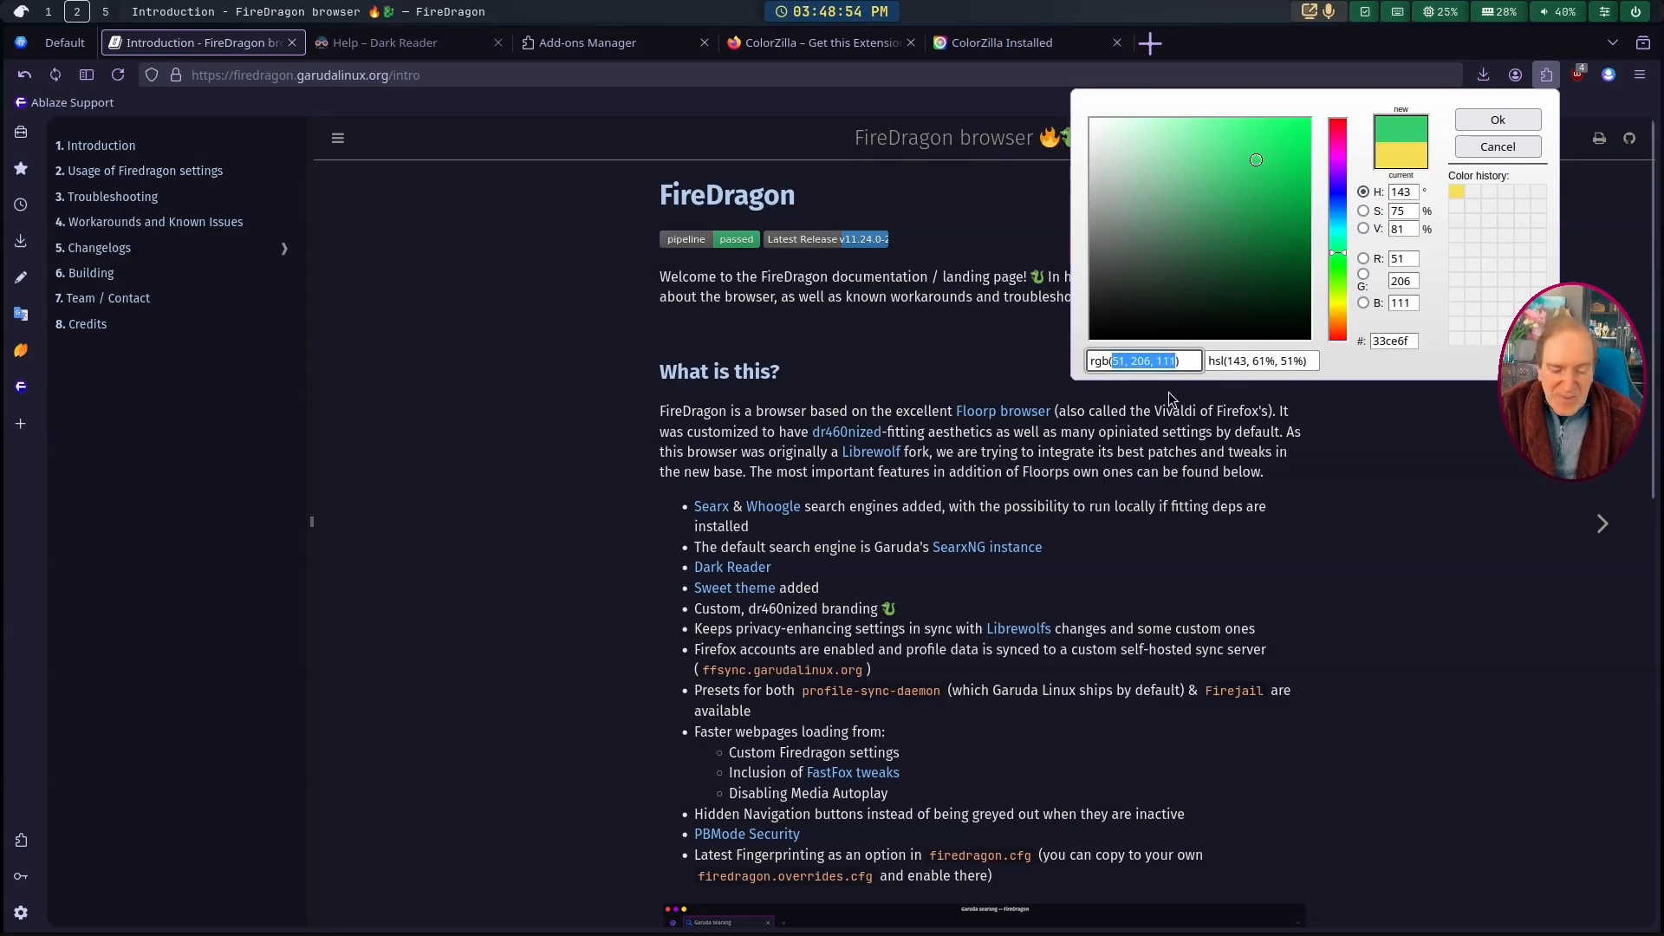
click(49, 11)
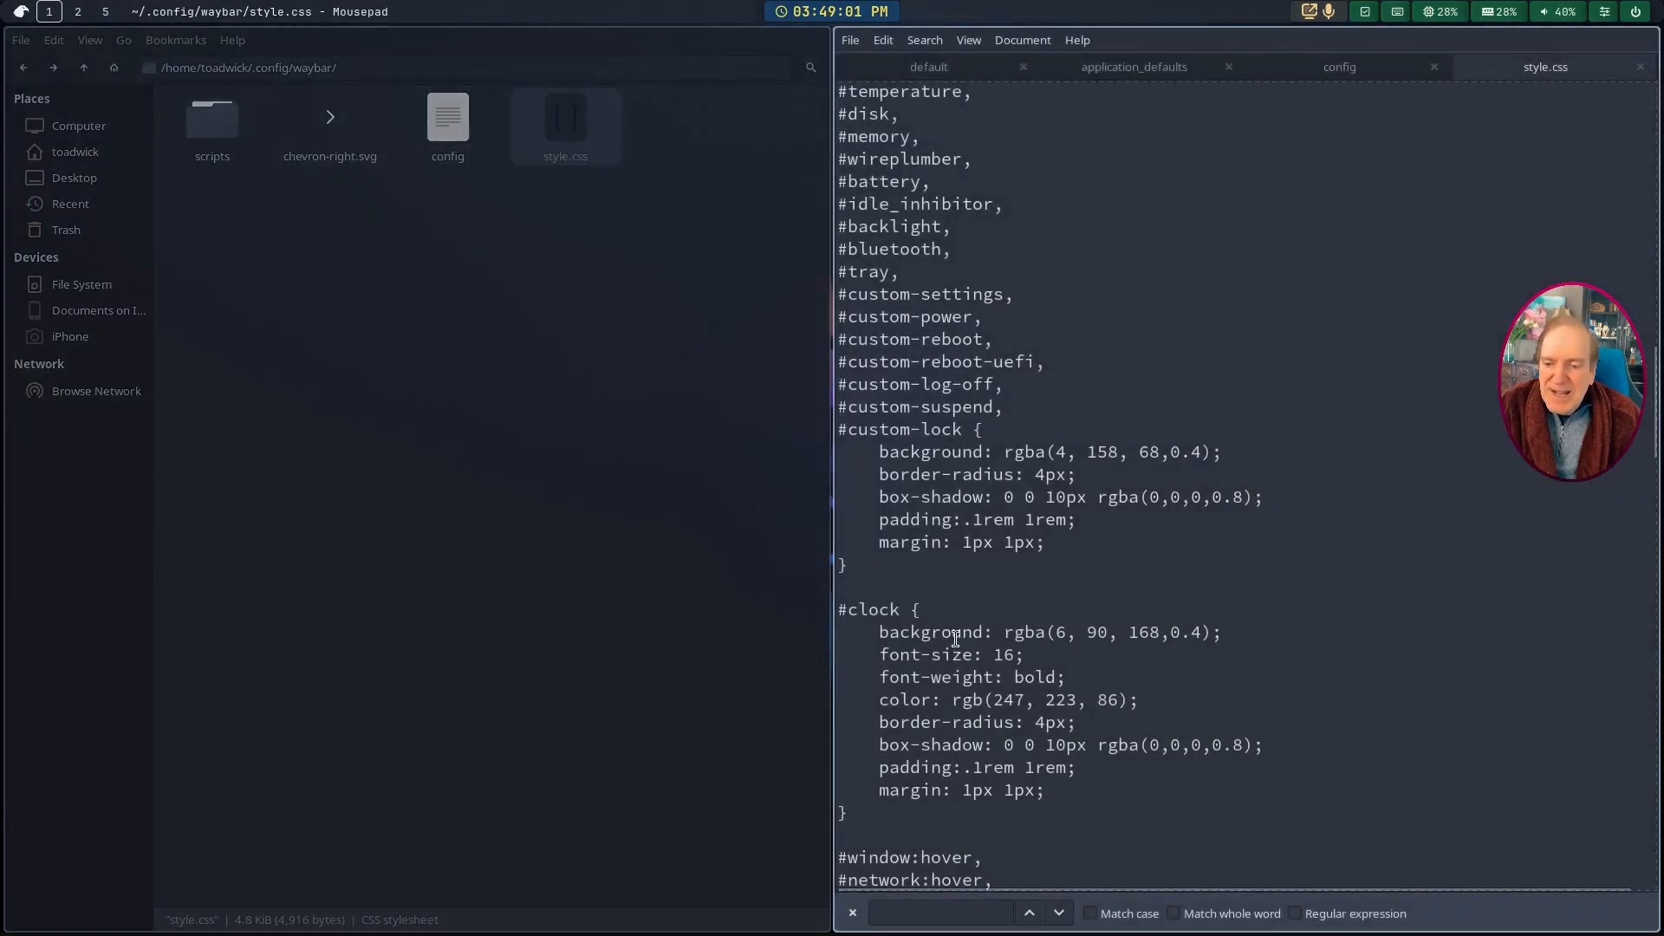
Step: Add an empty #clock:hover { } rule below the #clock rule
scroll(958, 542, down, 7)
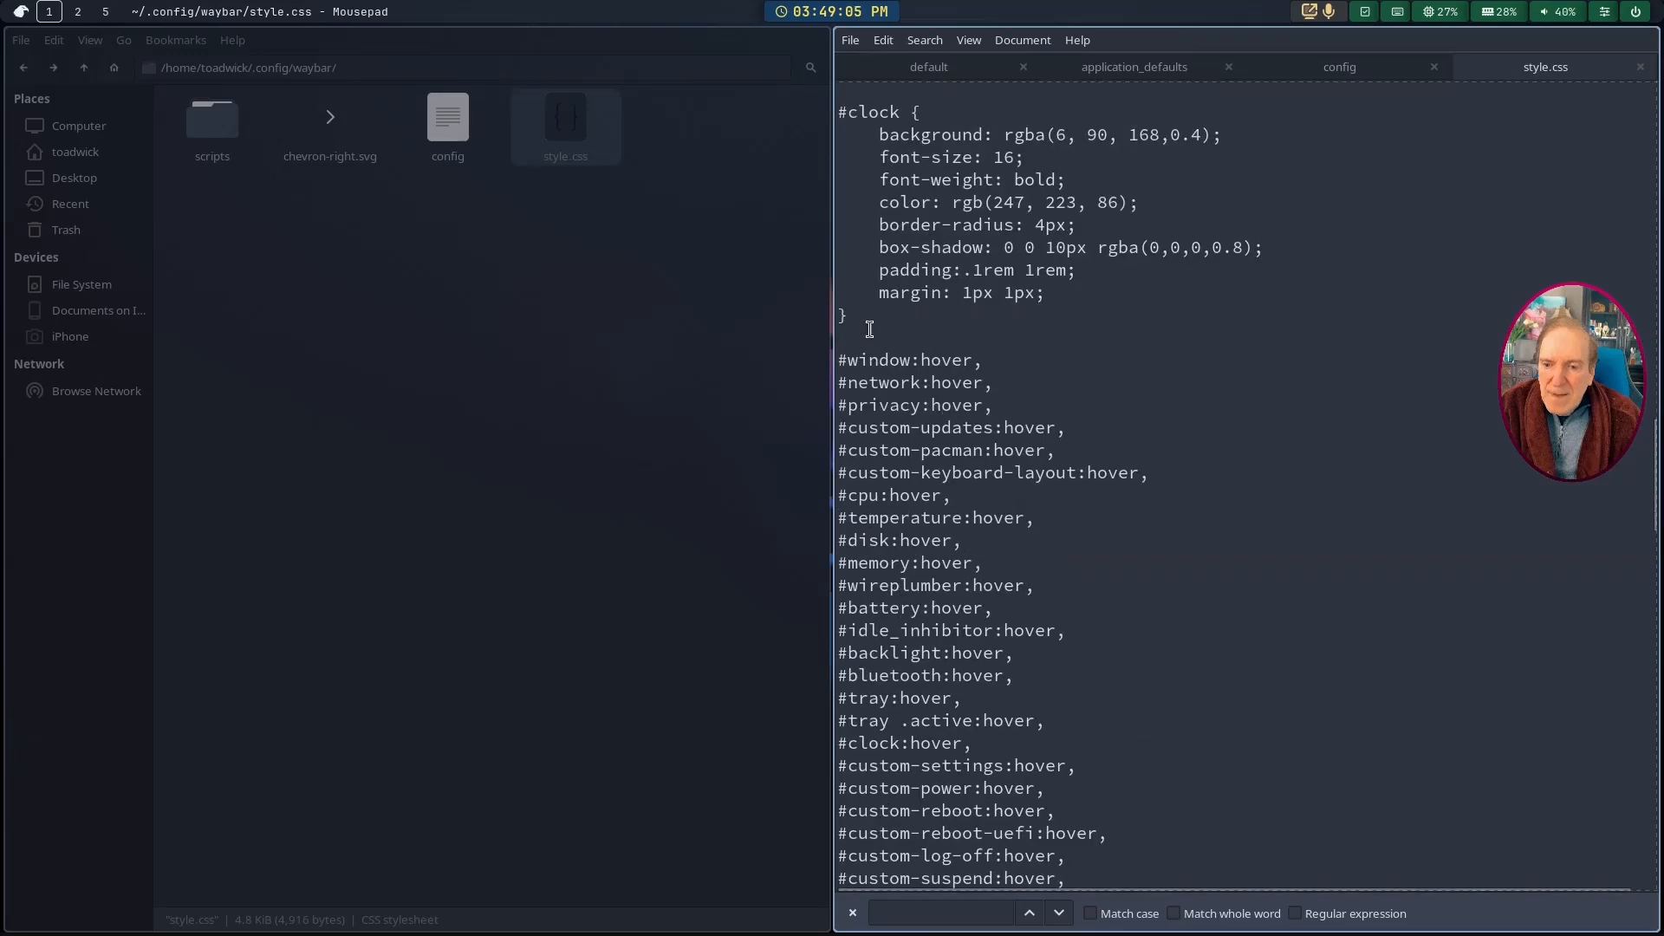
click(869, 328)
key(Return)
key(Return)
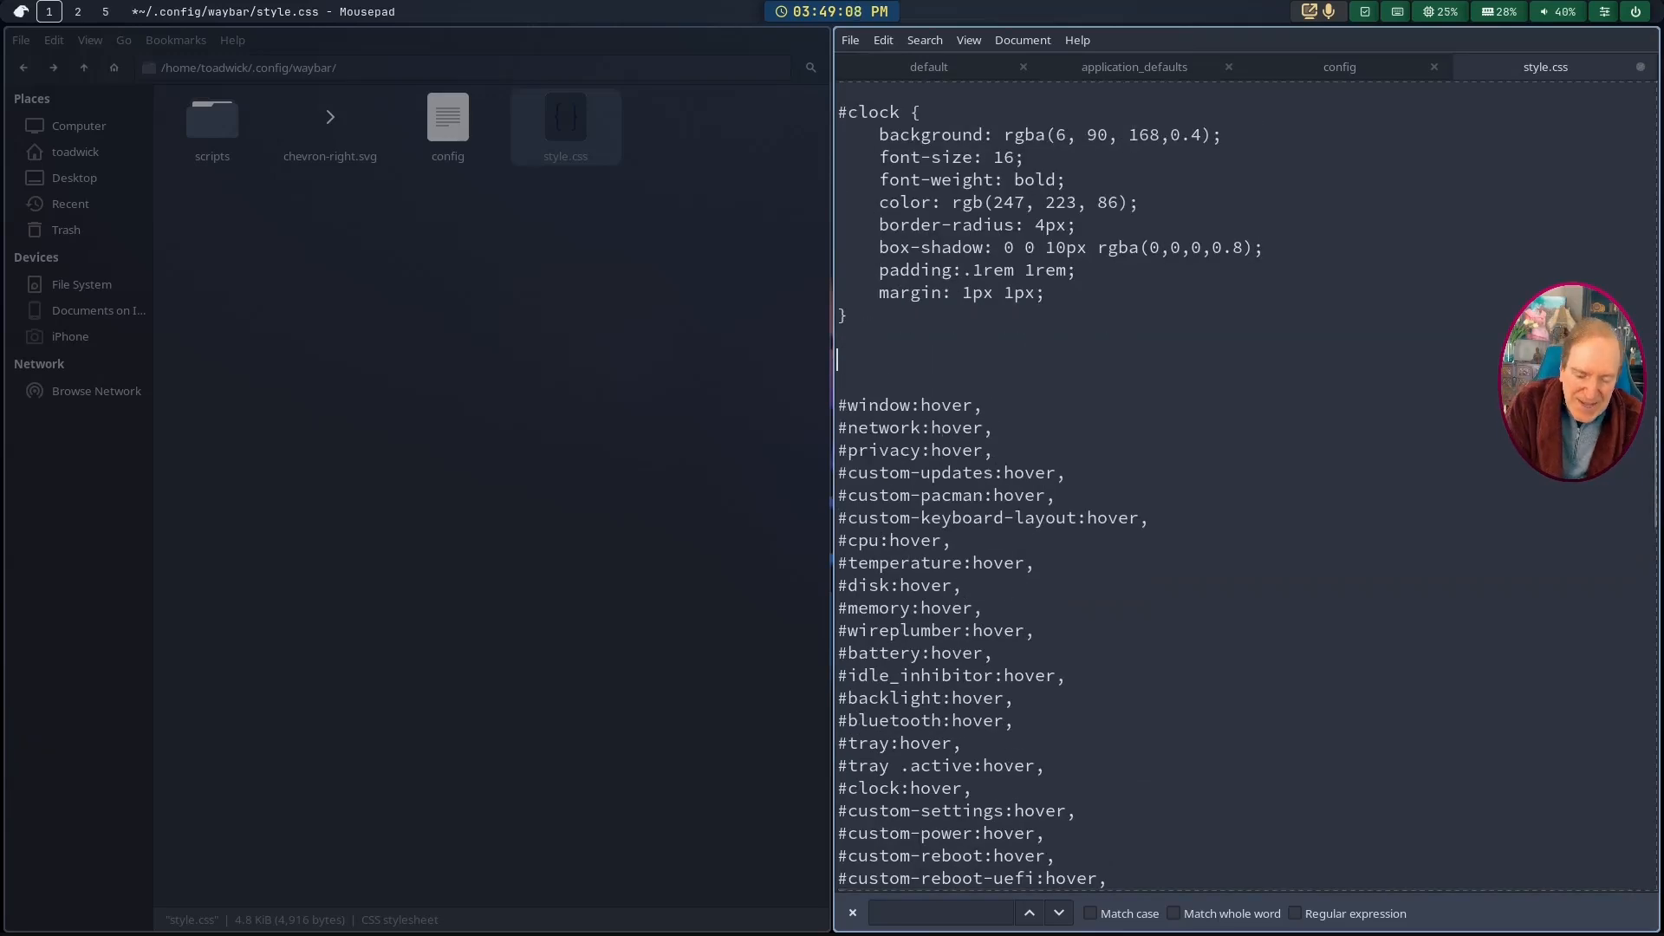
text(#)
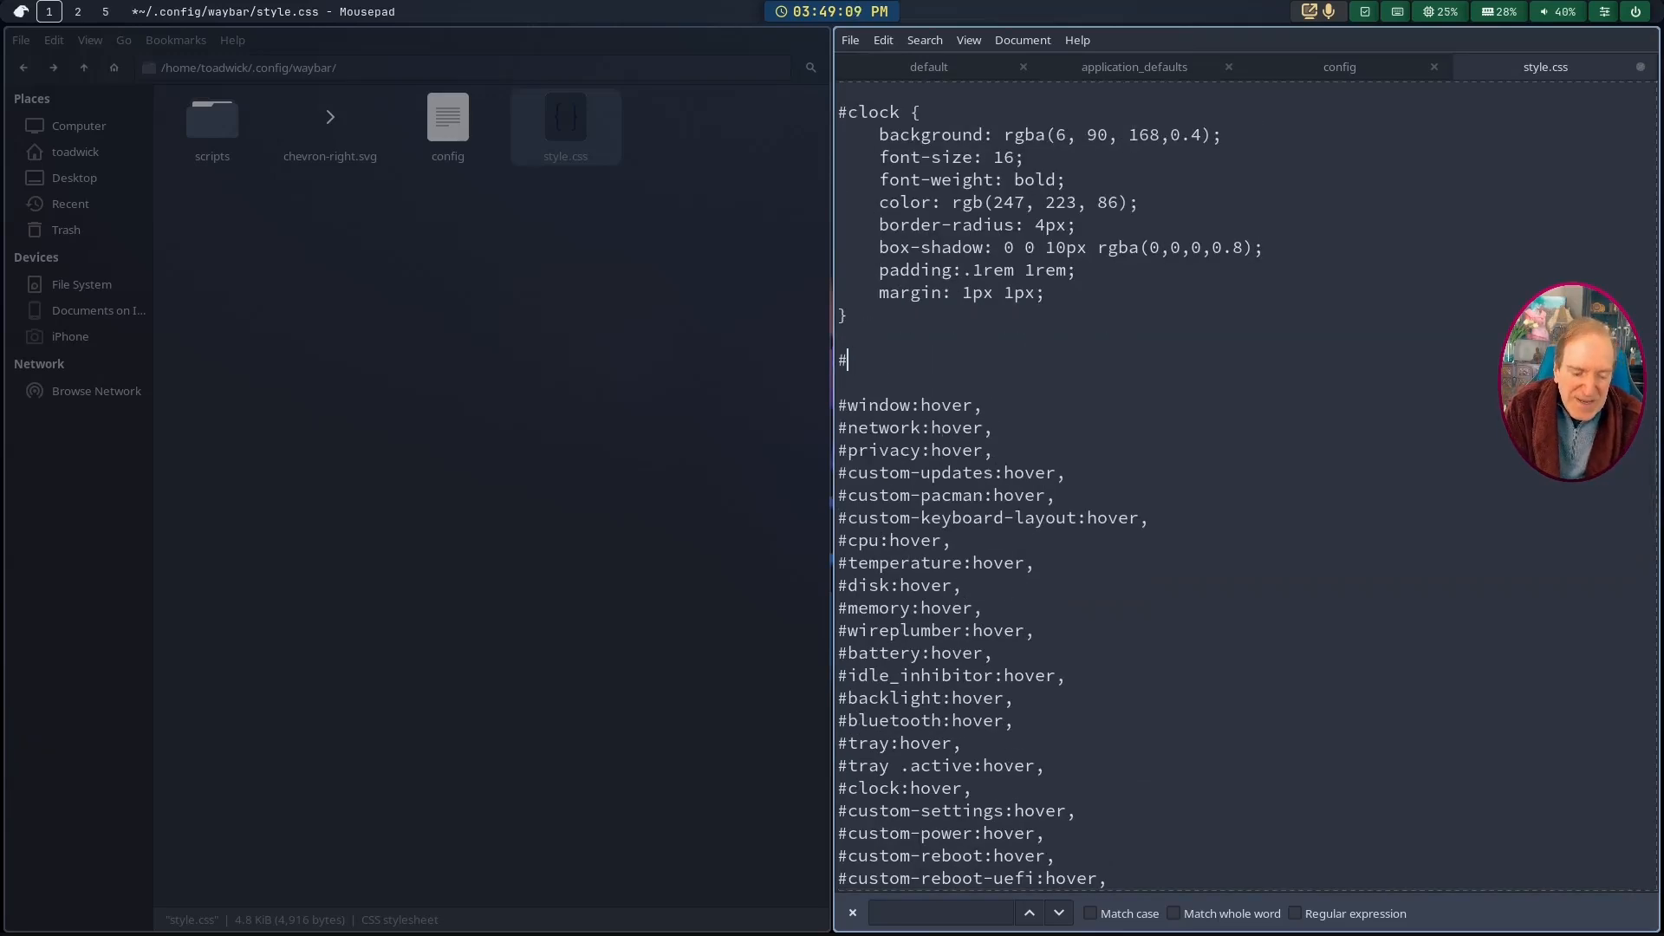
text(clock)
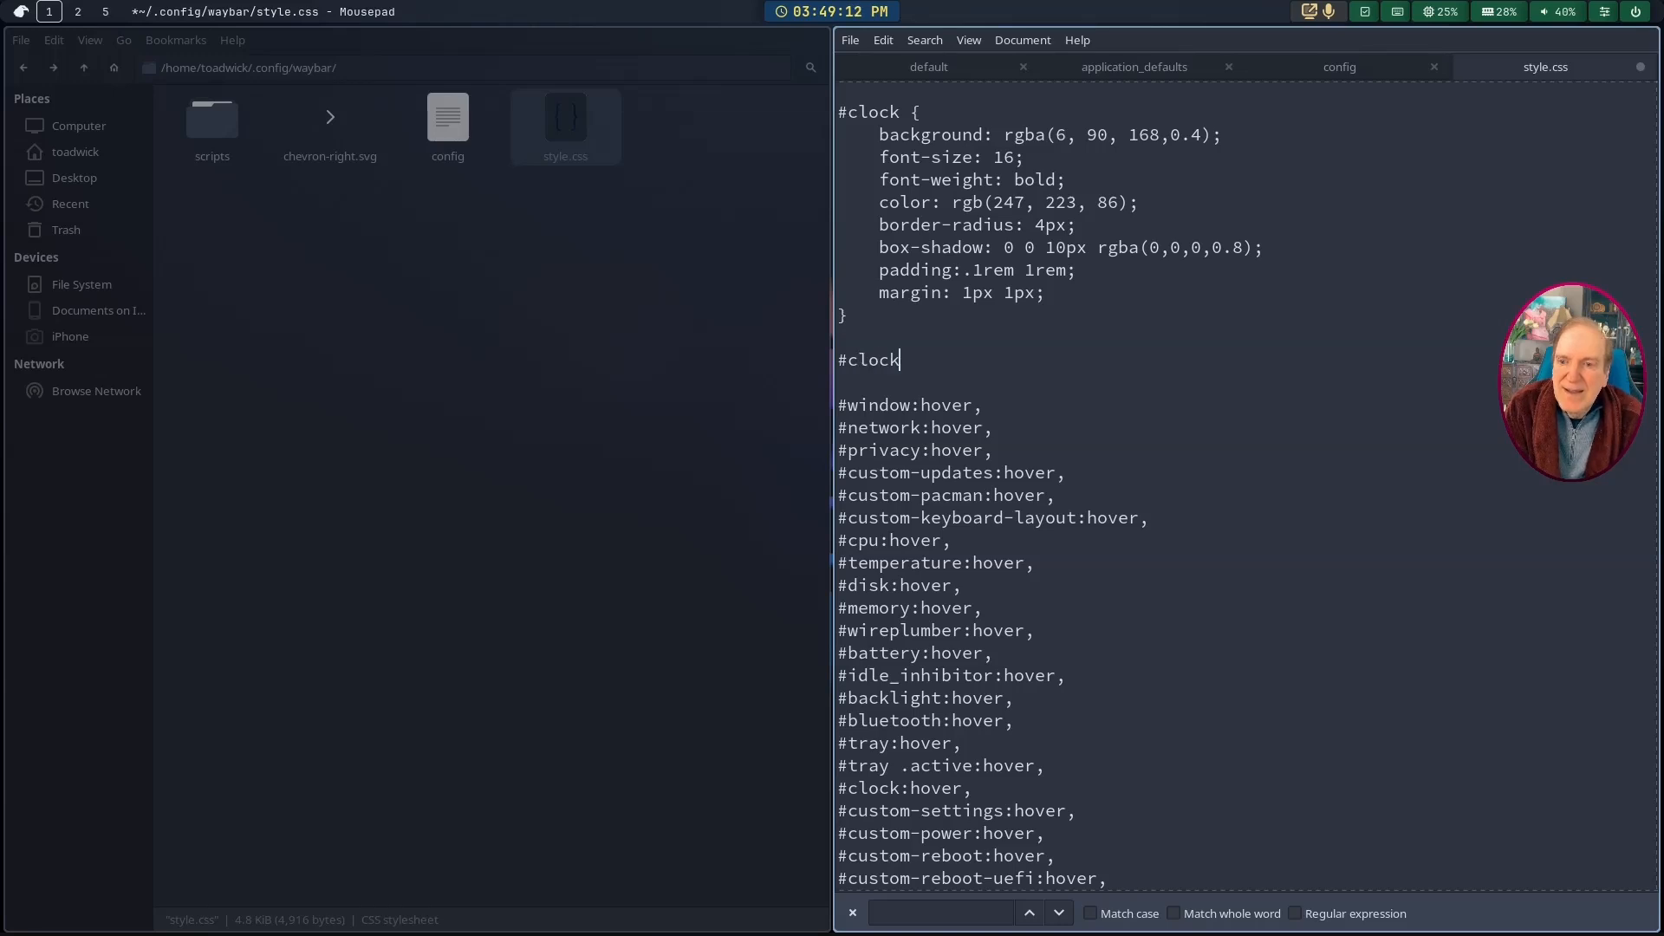
text(.ho)
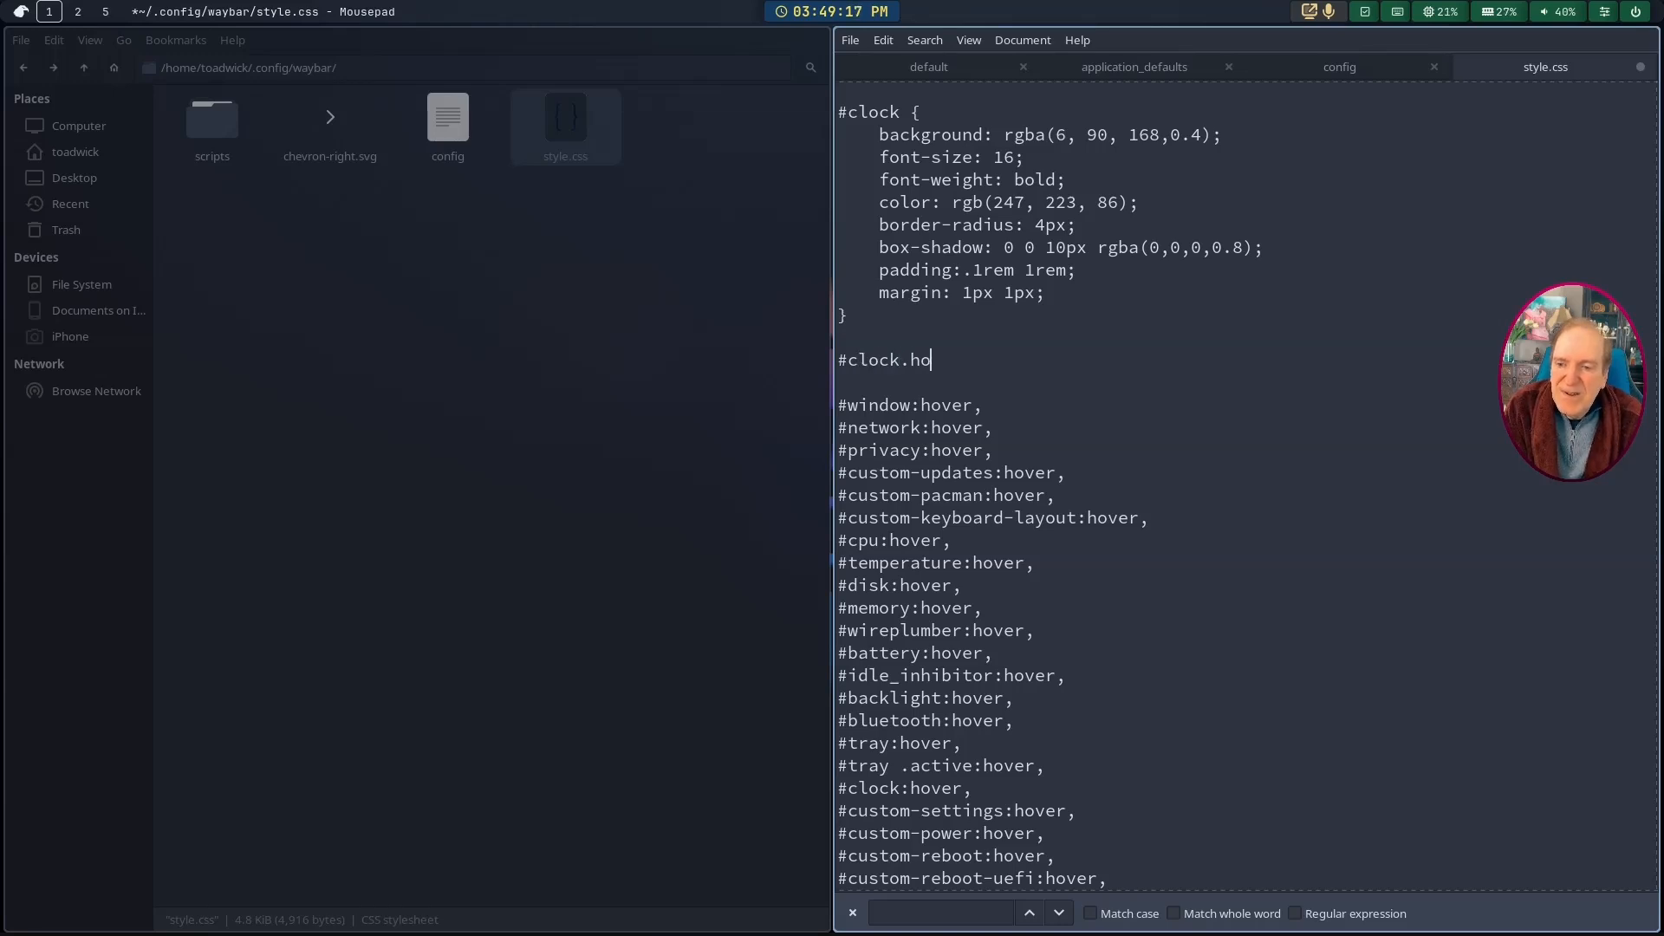
text(ver {)
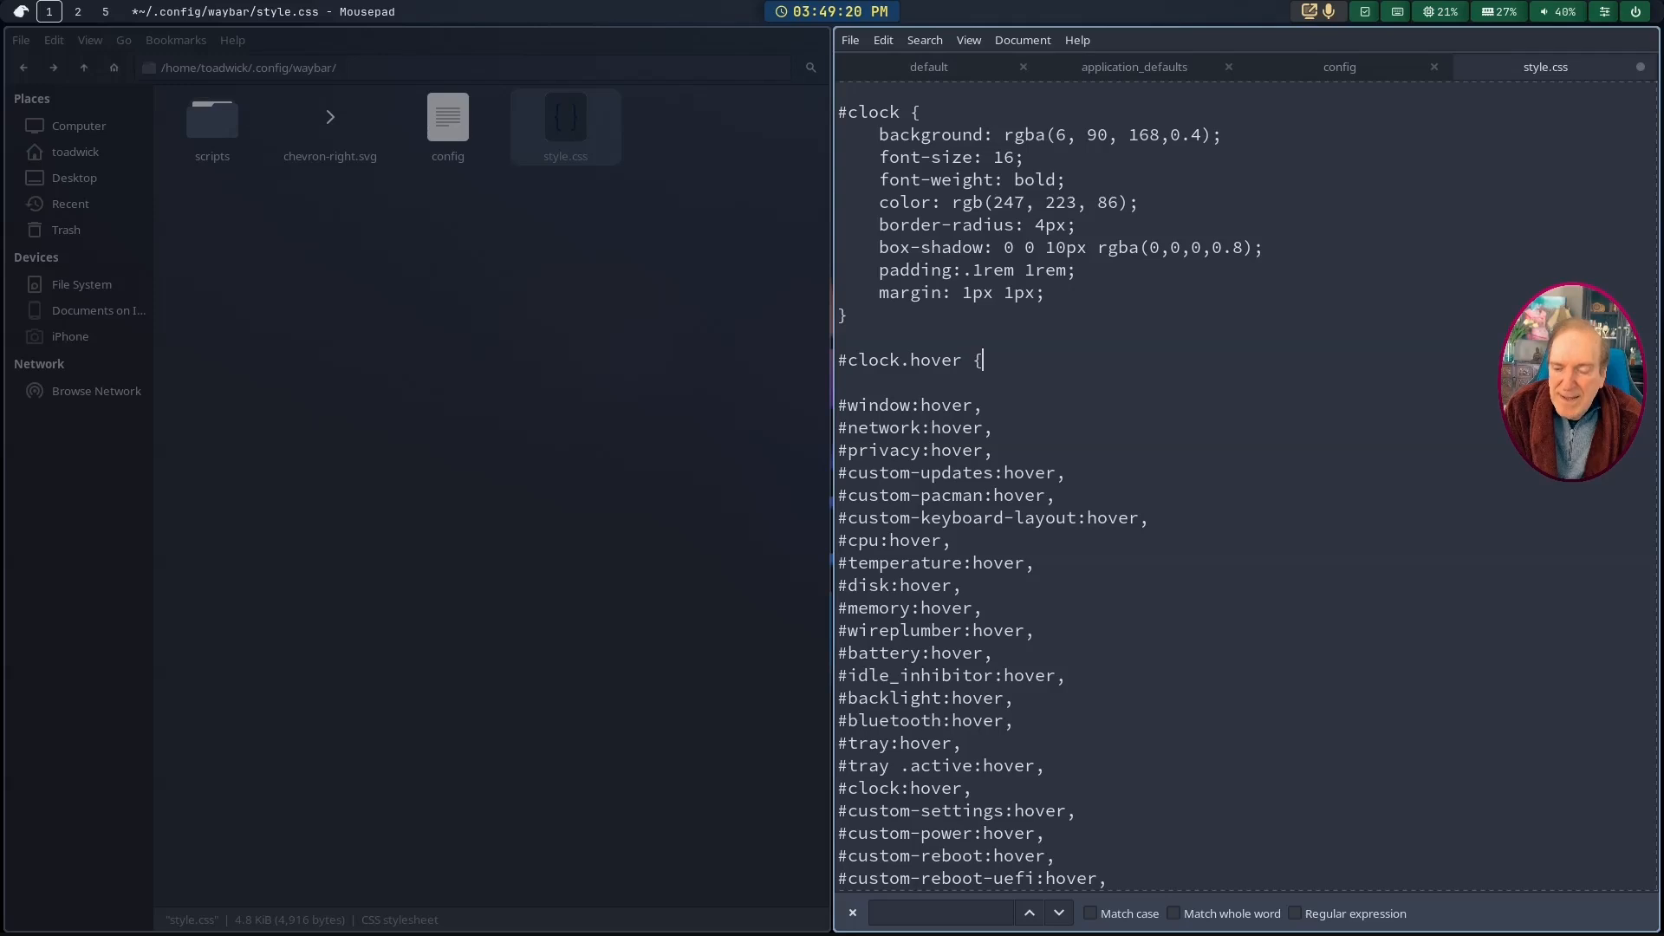
key(Return)
key(Return)
text(})
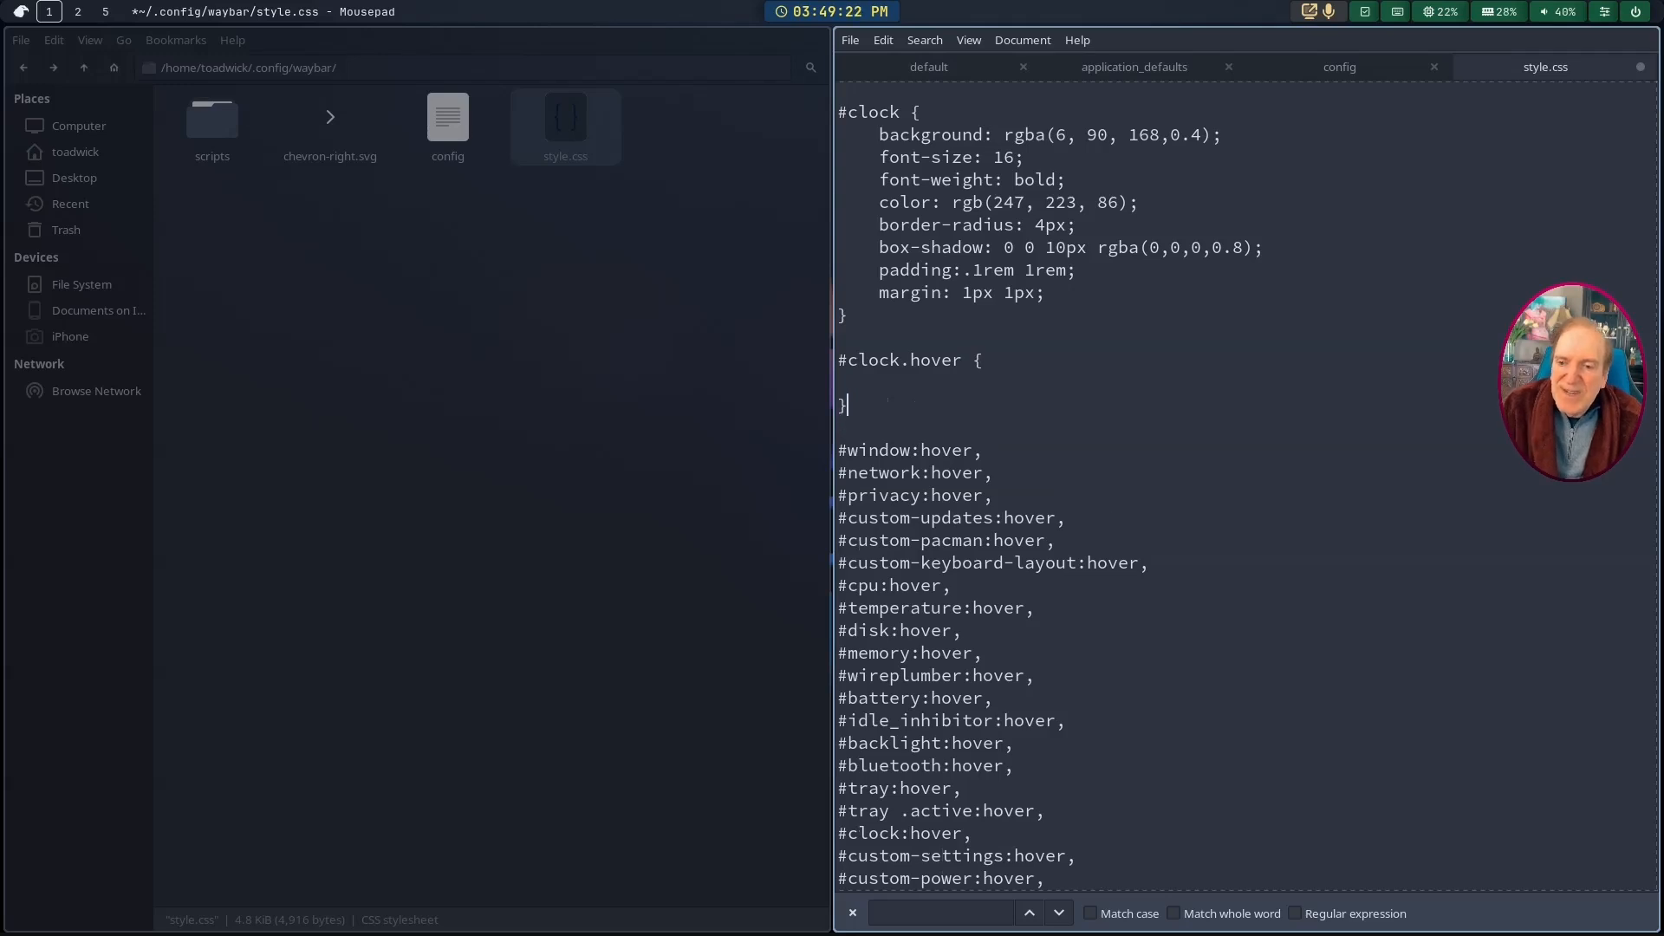
click(872, 374)
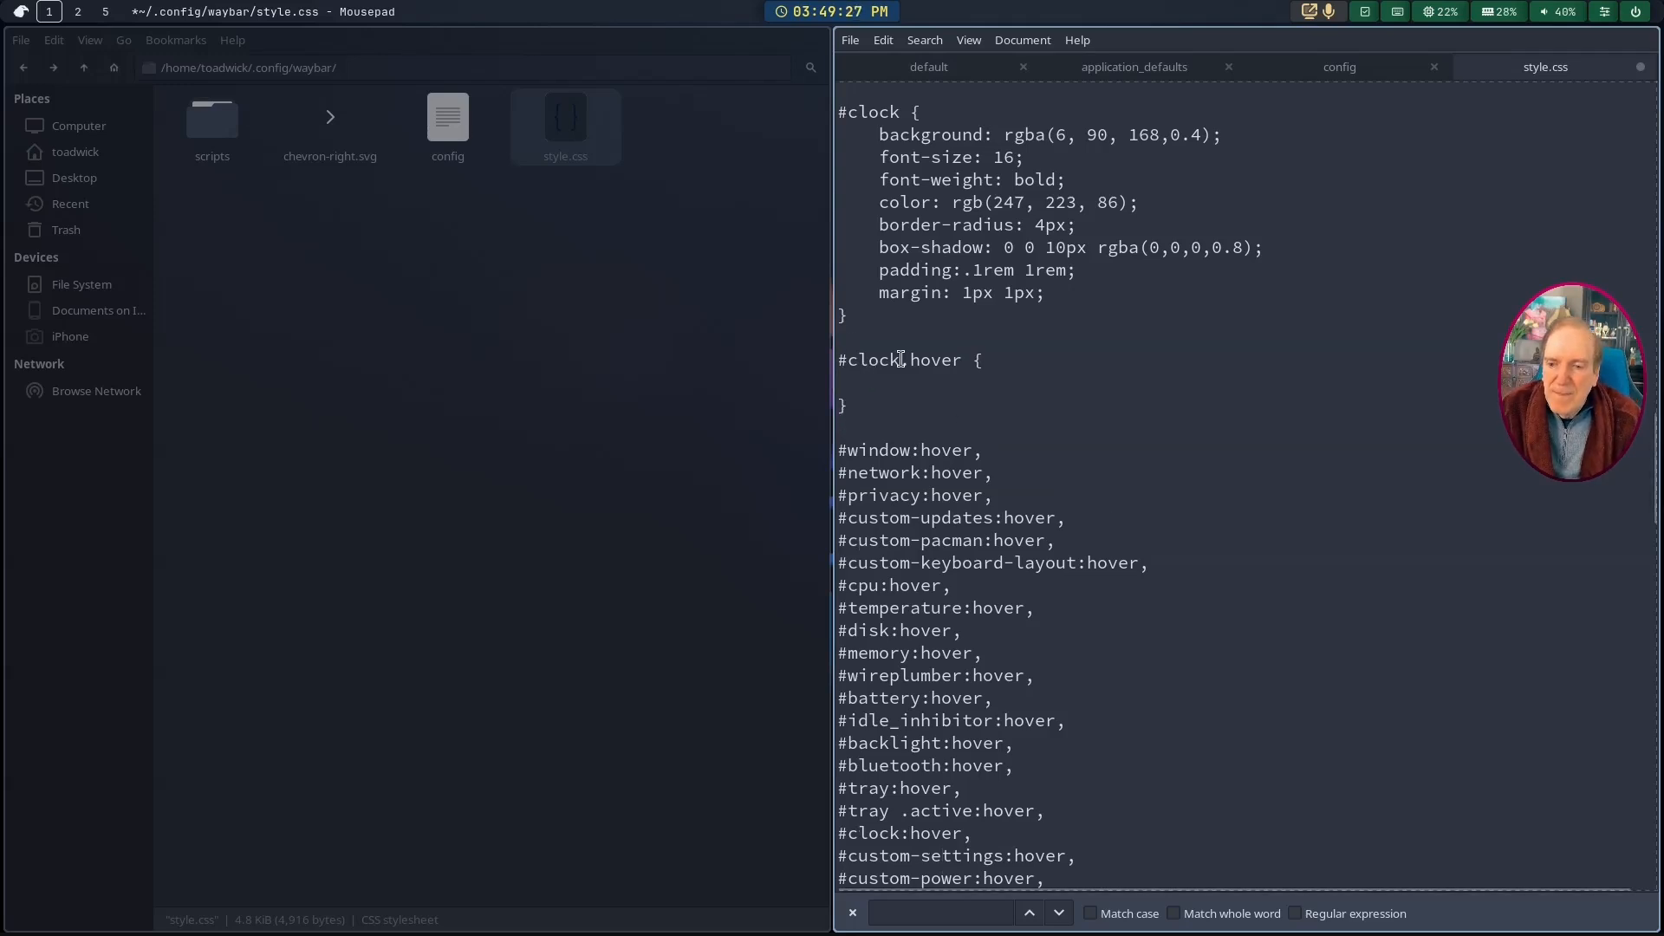
text(:)
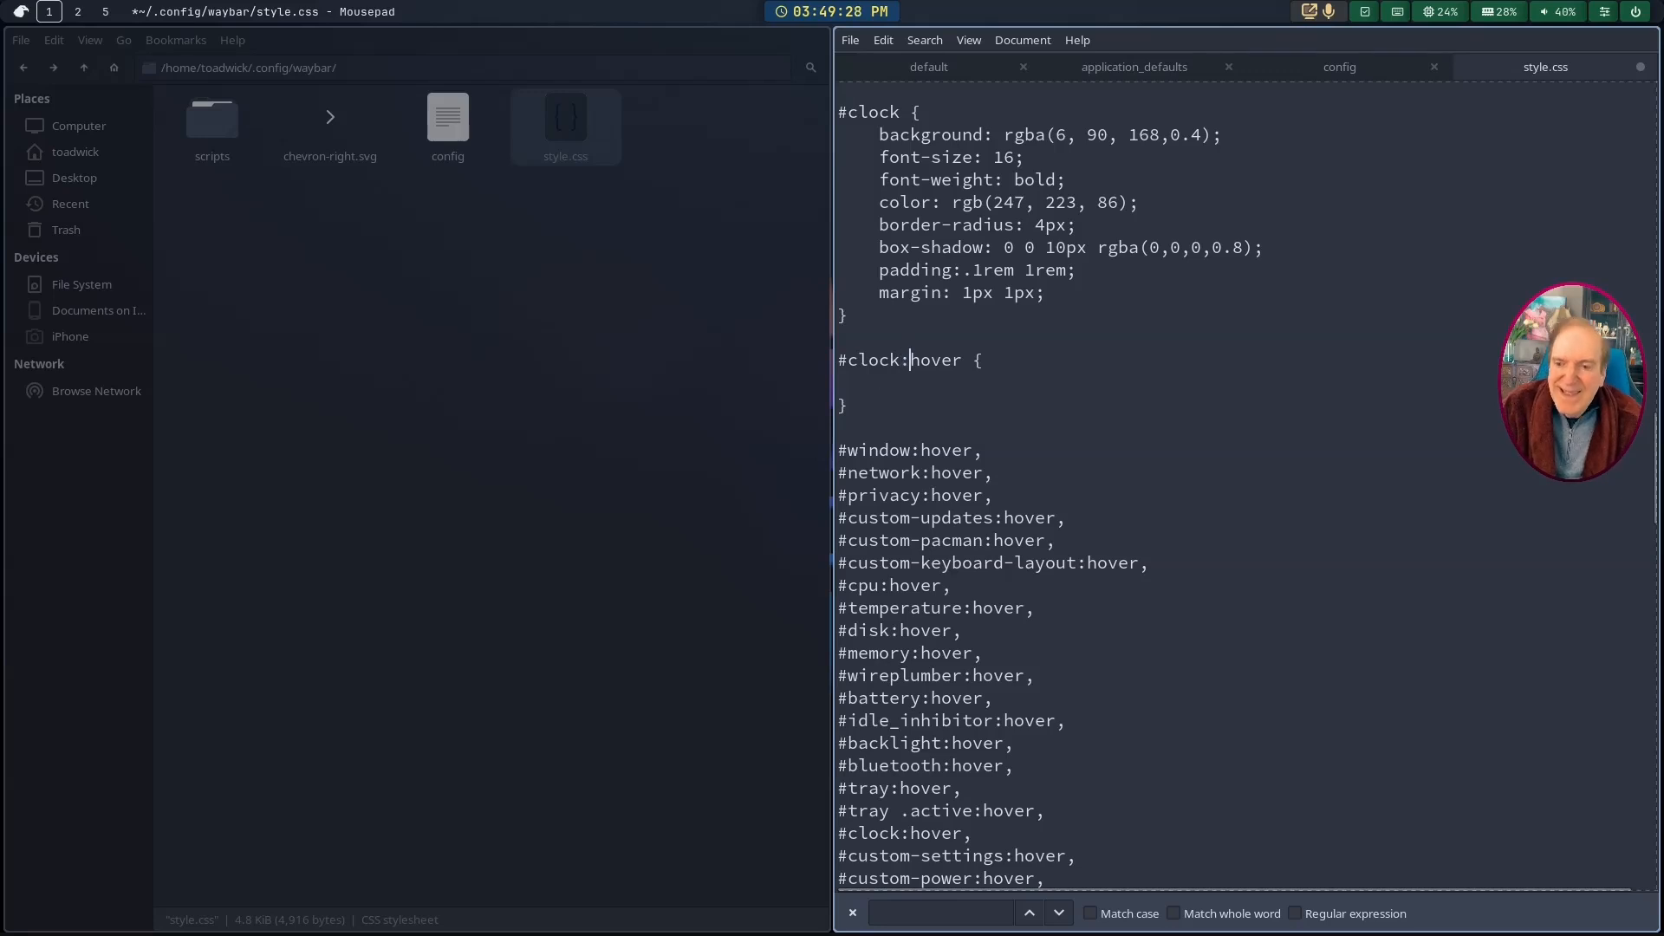
click(879, 384)
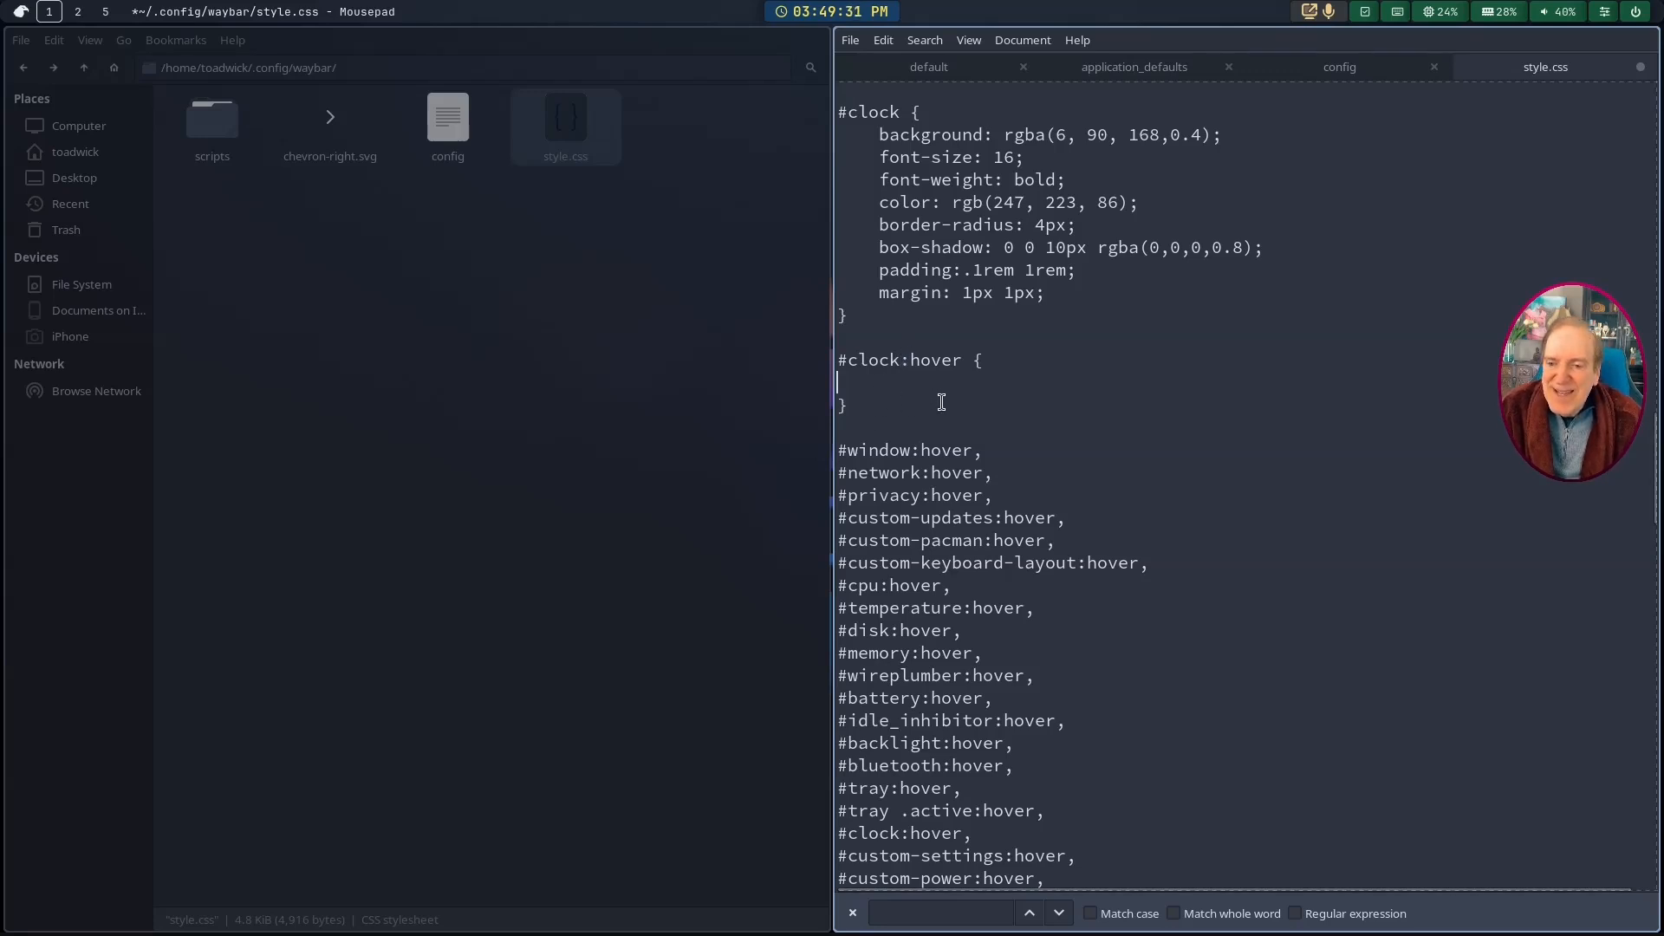
Step: Delete '#clock:hover,' from the shared hover list and paste 51, 206, 111 into the new rule
scroll(941, 402, down, 4)
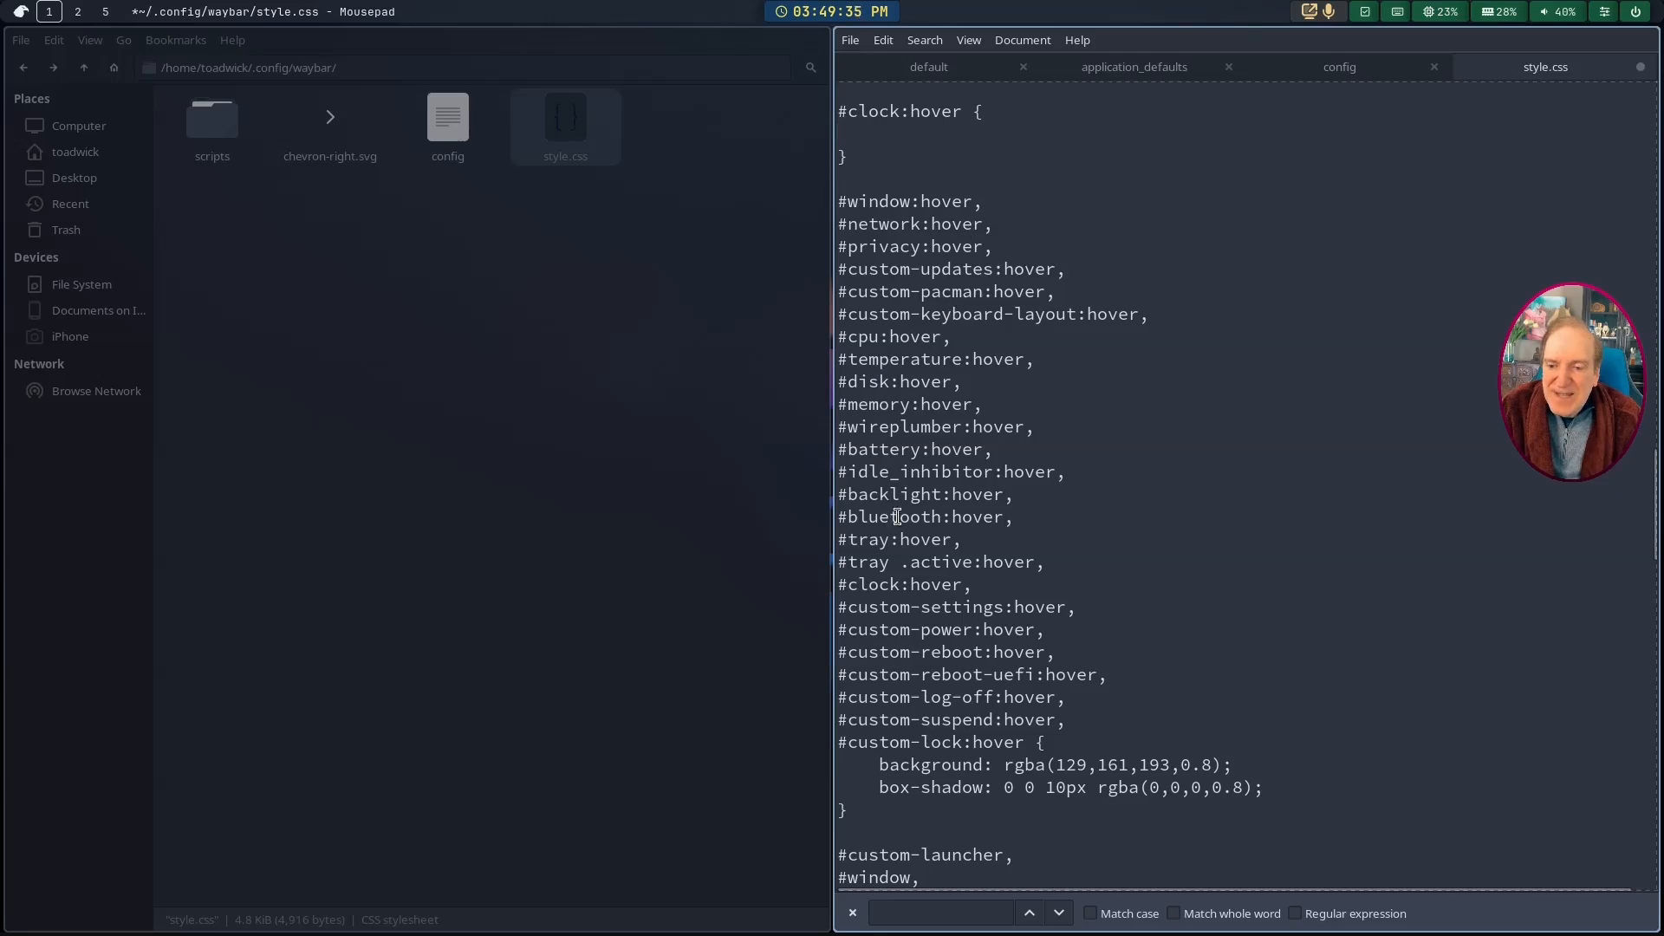
drag(987, 587, 798, 584)
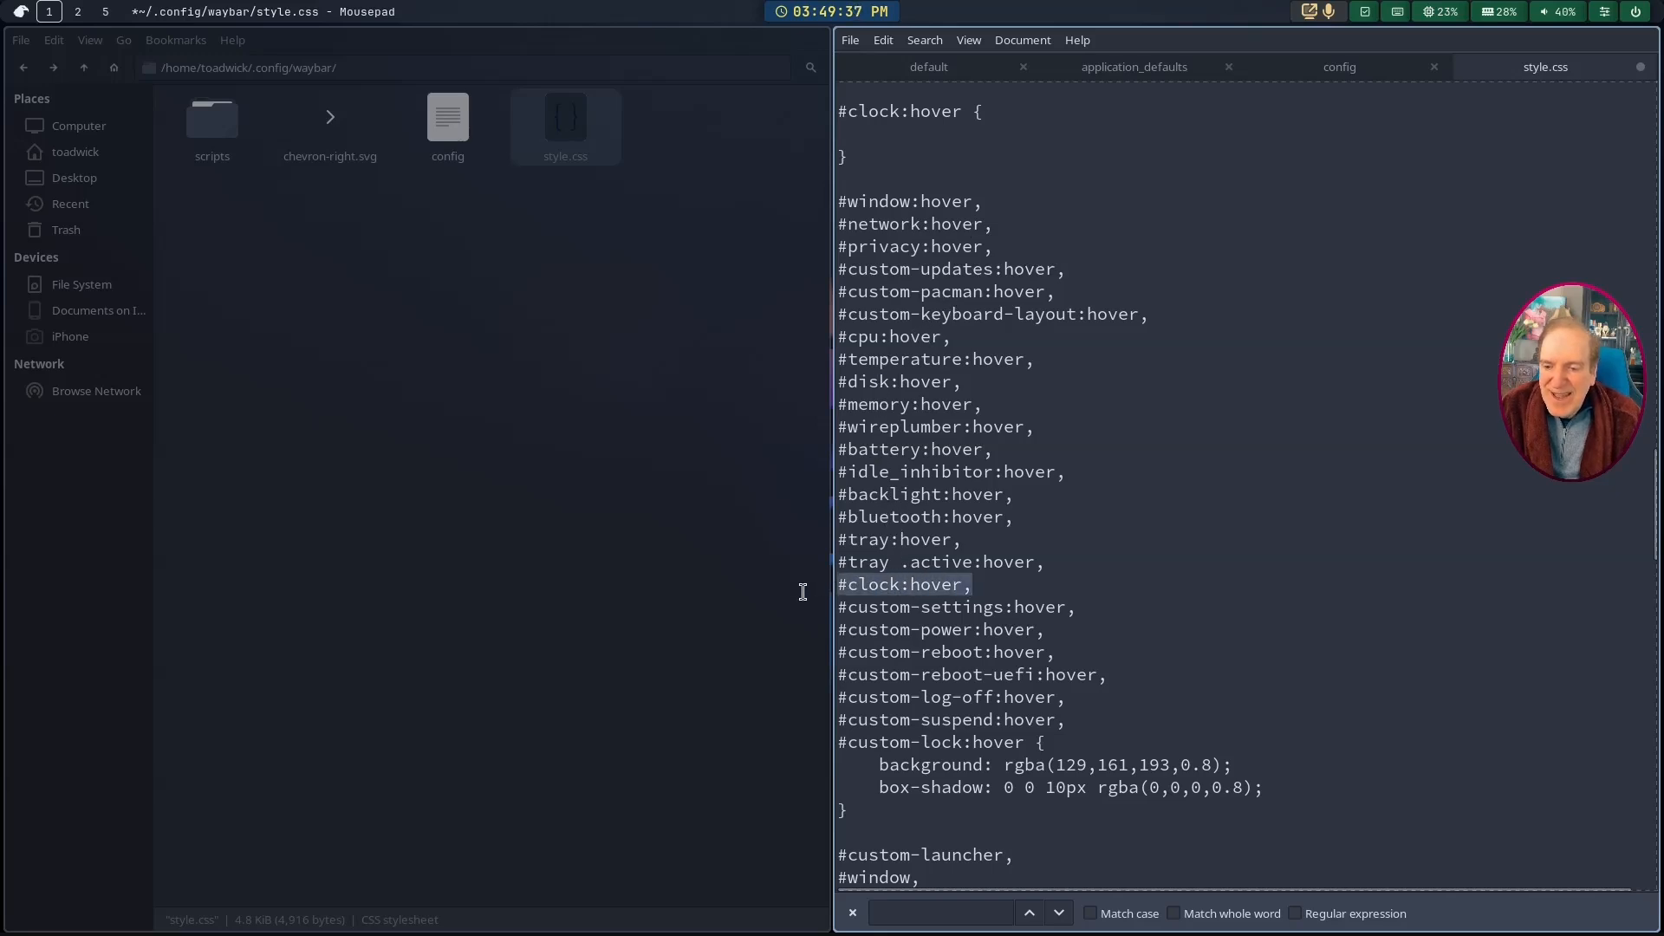
key(BackSpace)
key(BackSpace)
scroll(1126, 606, down, 3)
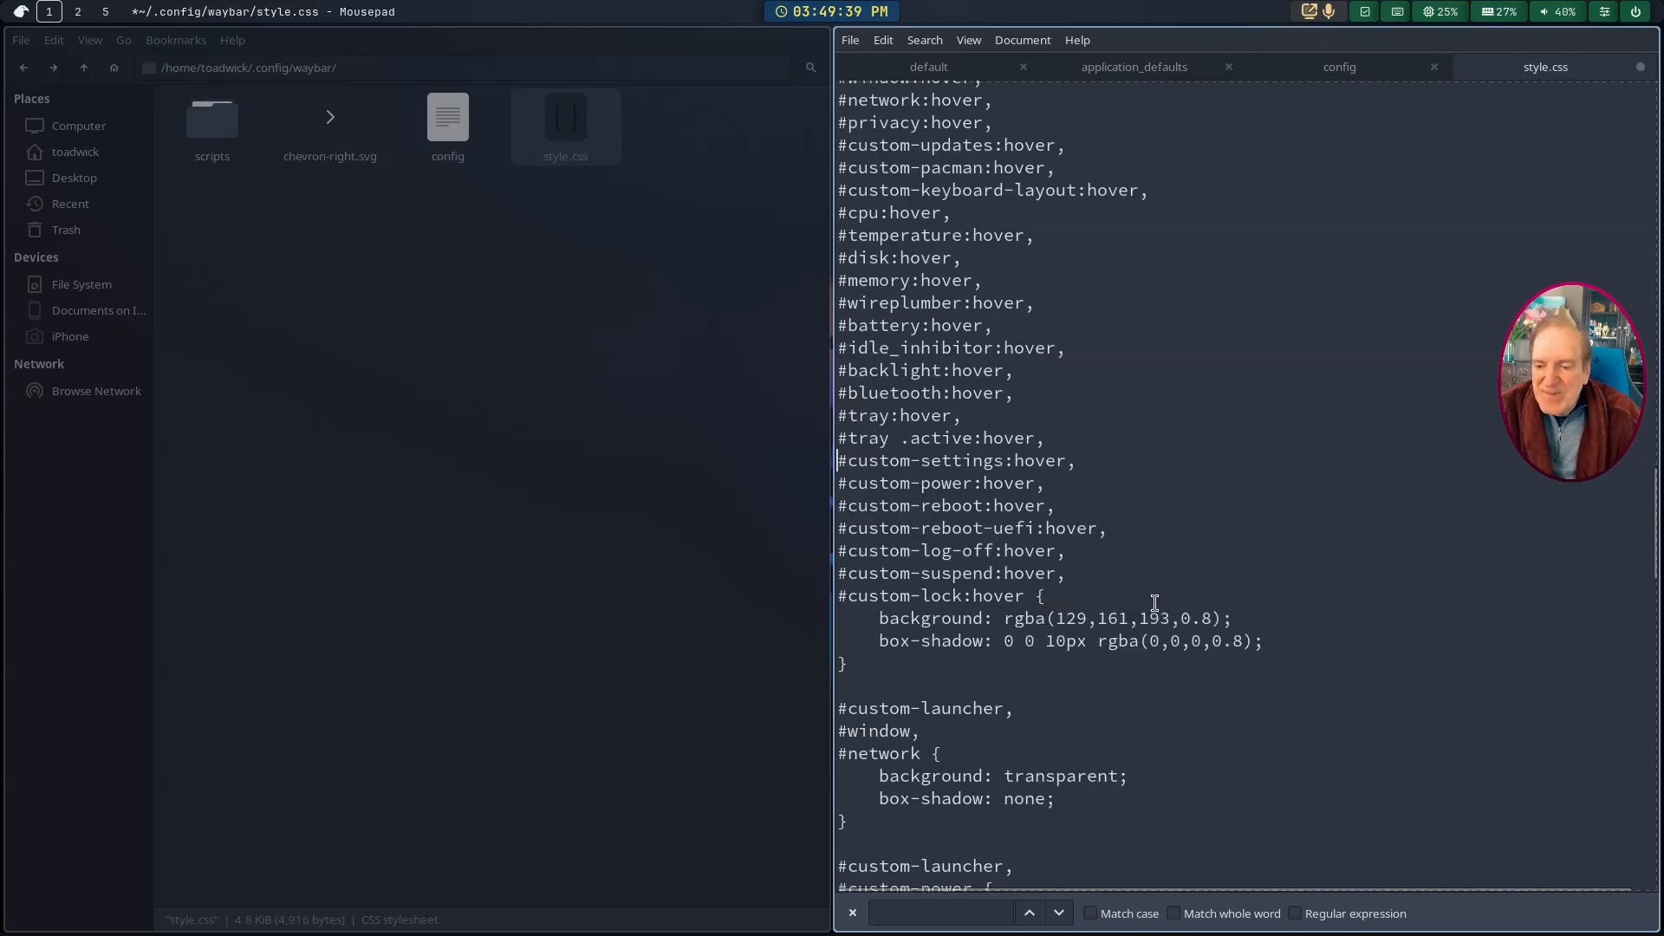
scroll(1150, 589, down, 6)
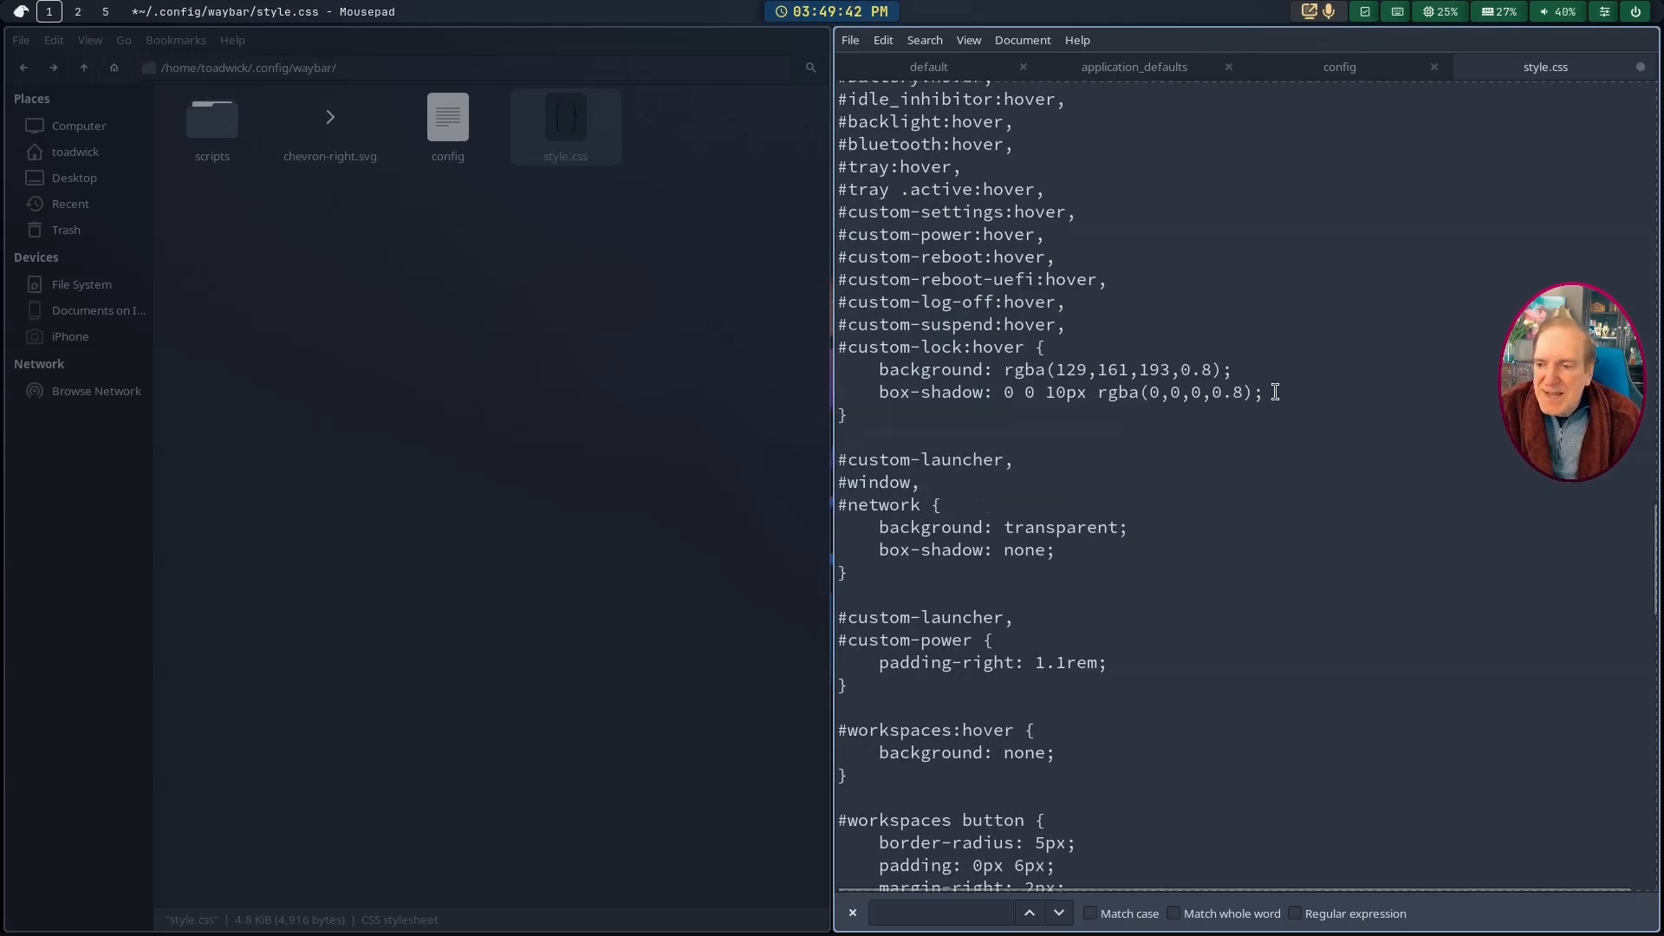
scroll(1265, 374, up, 9)
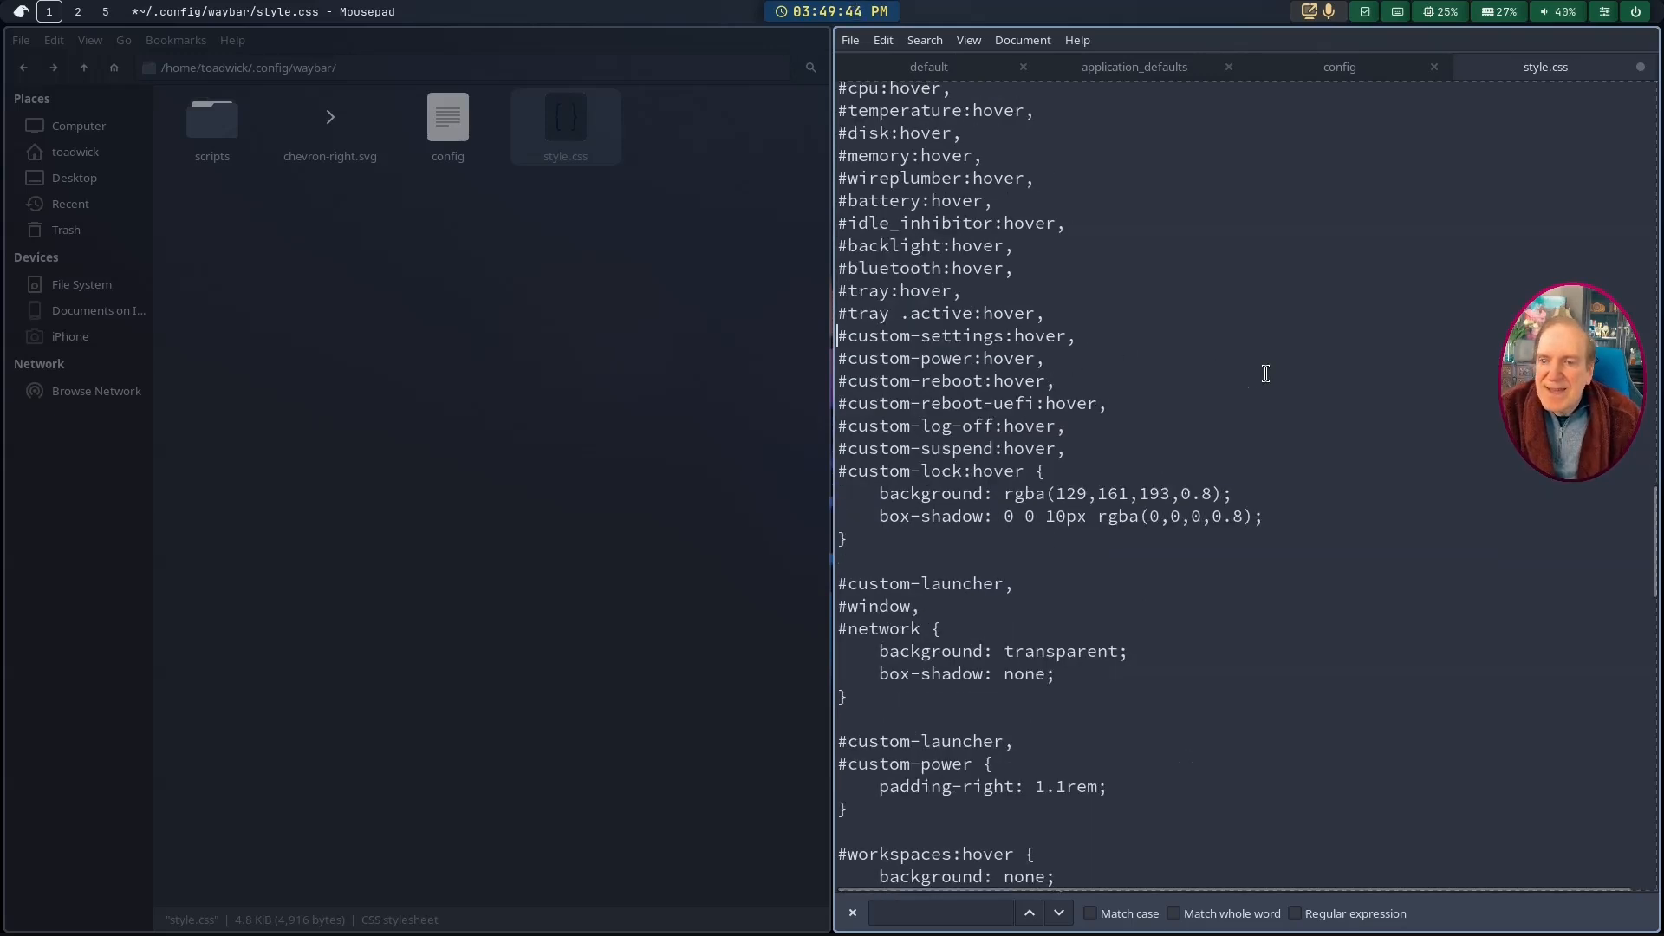
scroll(1265, 373, up, 3)
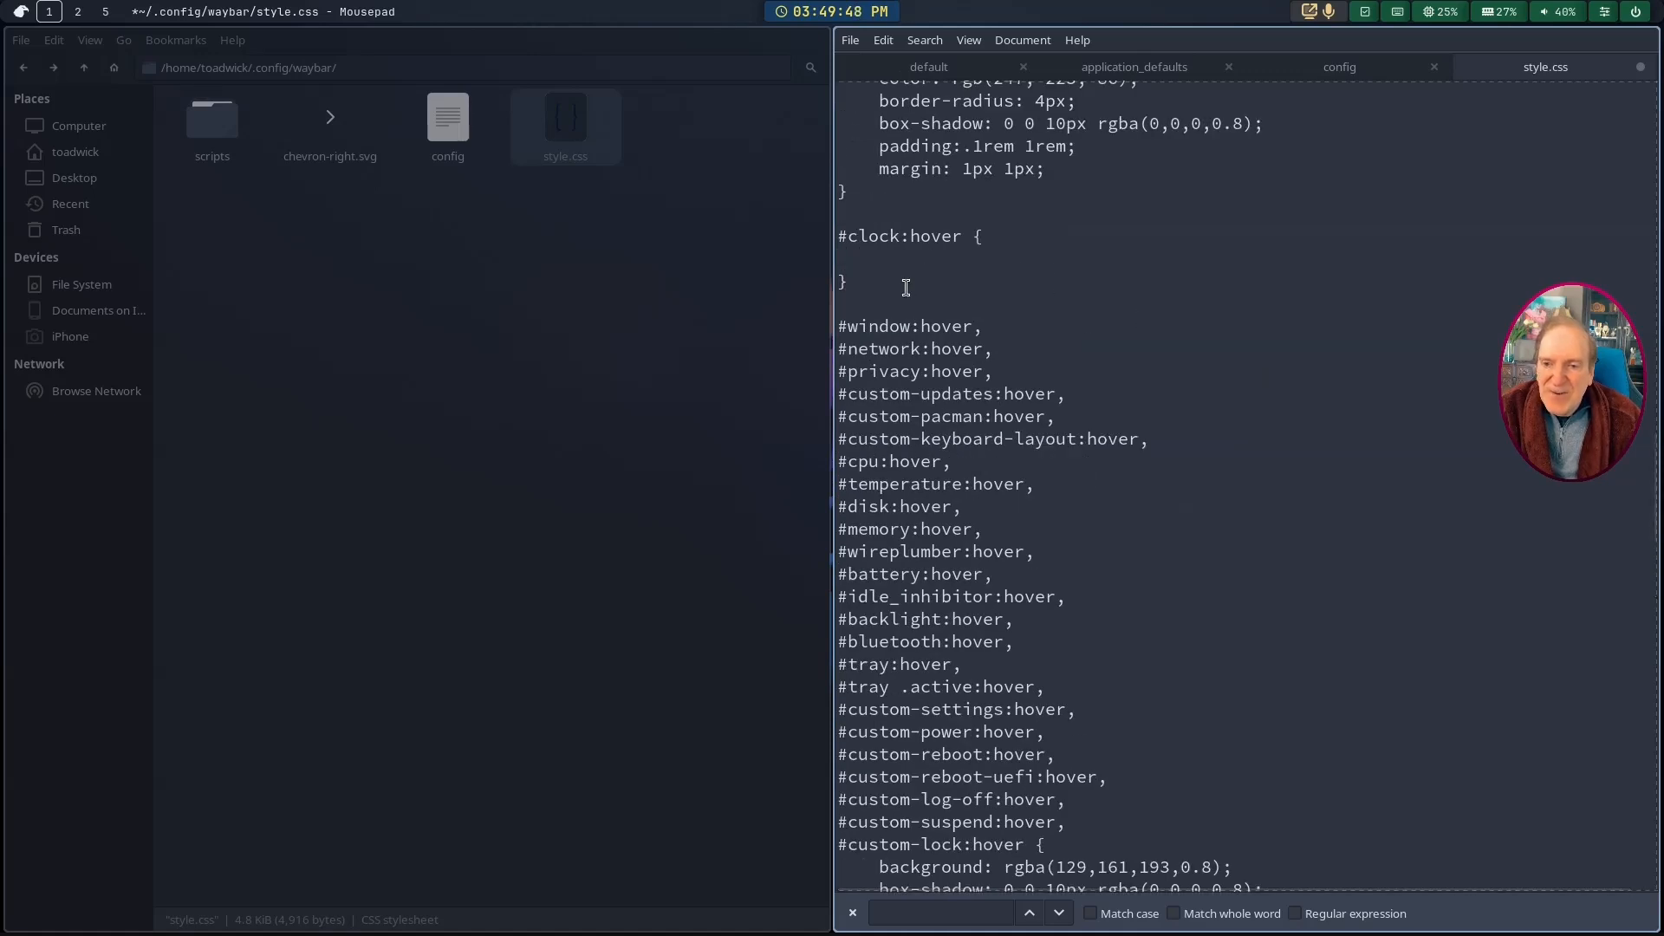
text(51, 206, 111)
Step: Copy the custom-lock hover background and box-shadow into #clock:hover, with background colour 51, 206, 111
scroll(1067, 318, up, 6)
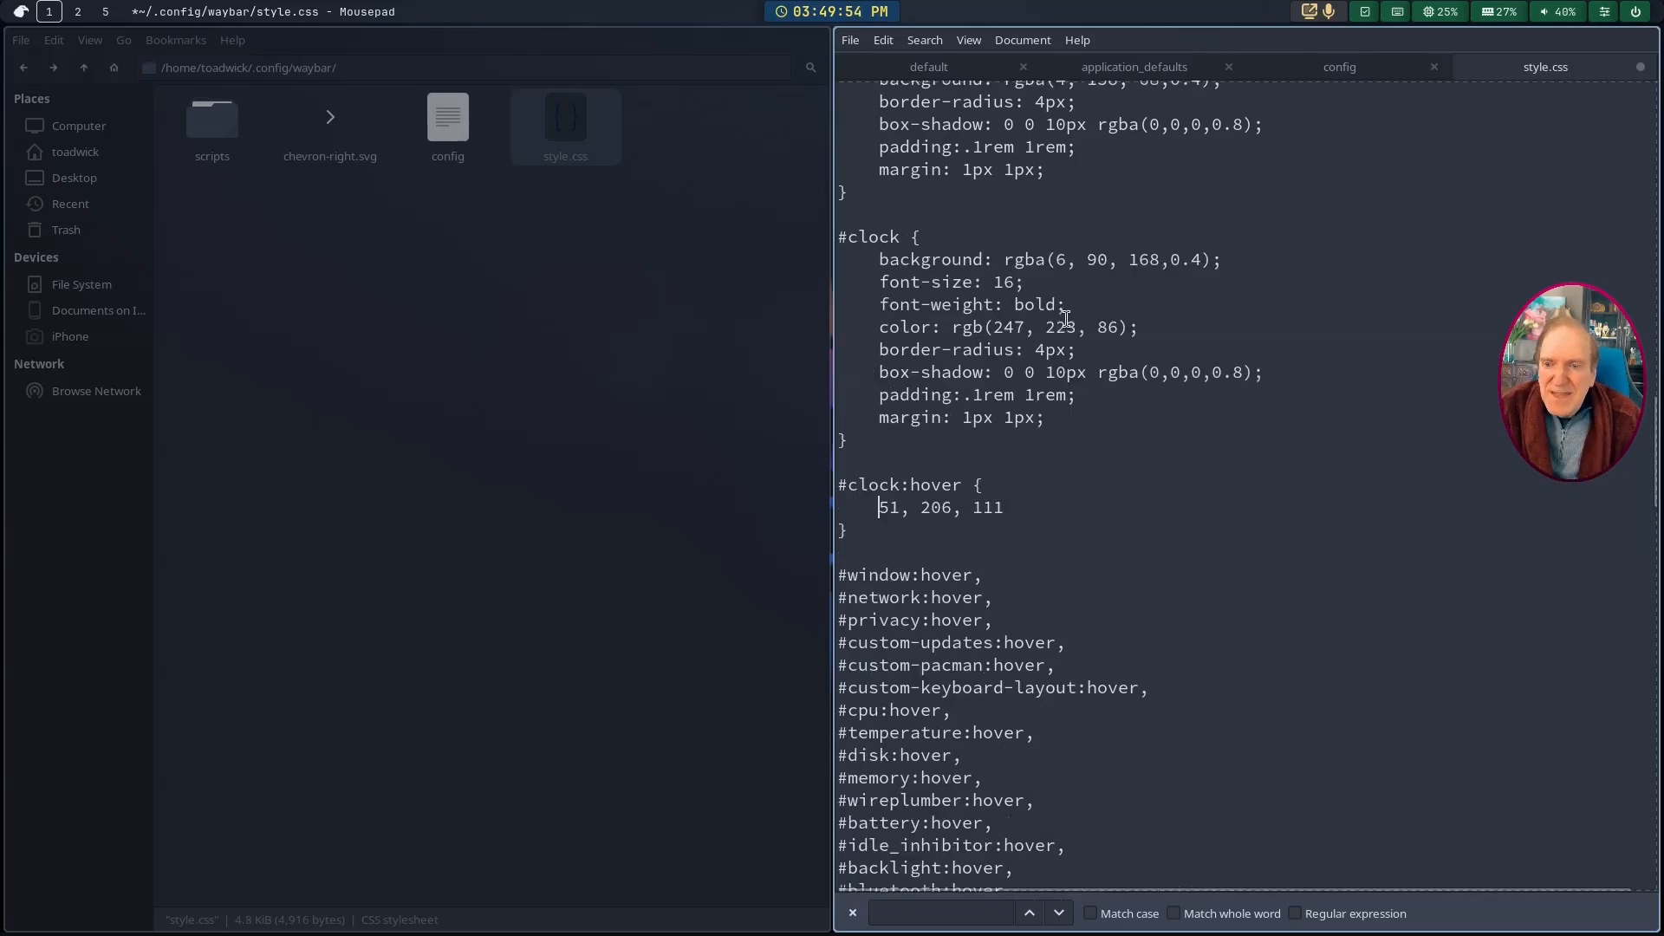
scroll(1153, 568, down, 7)
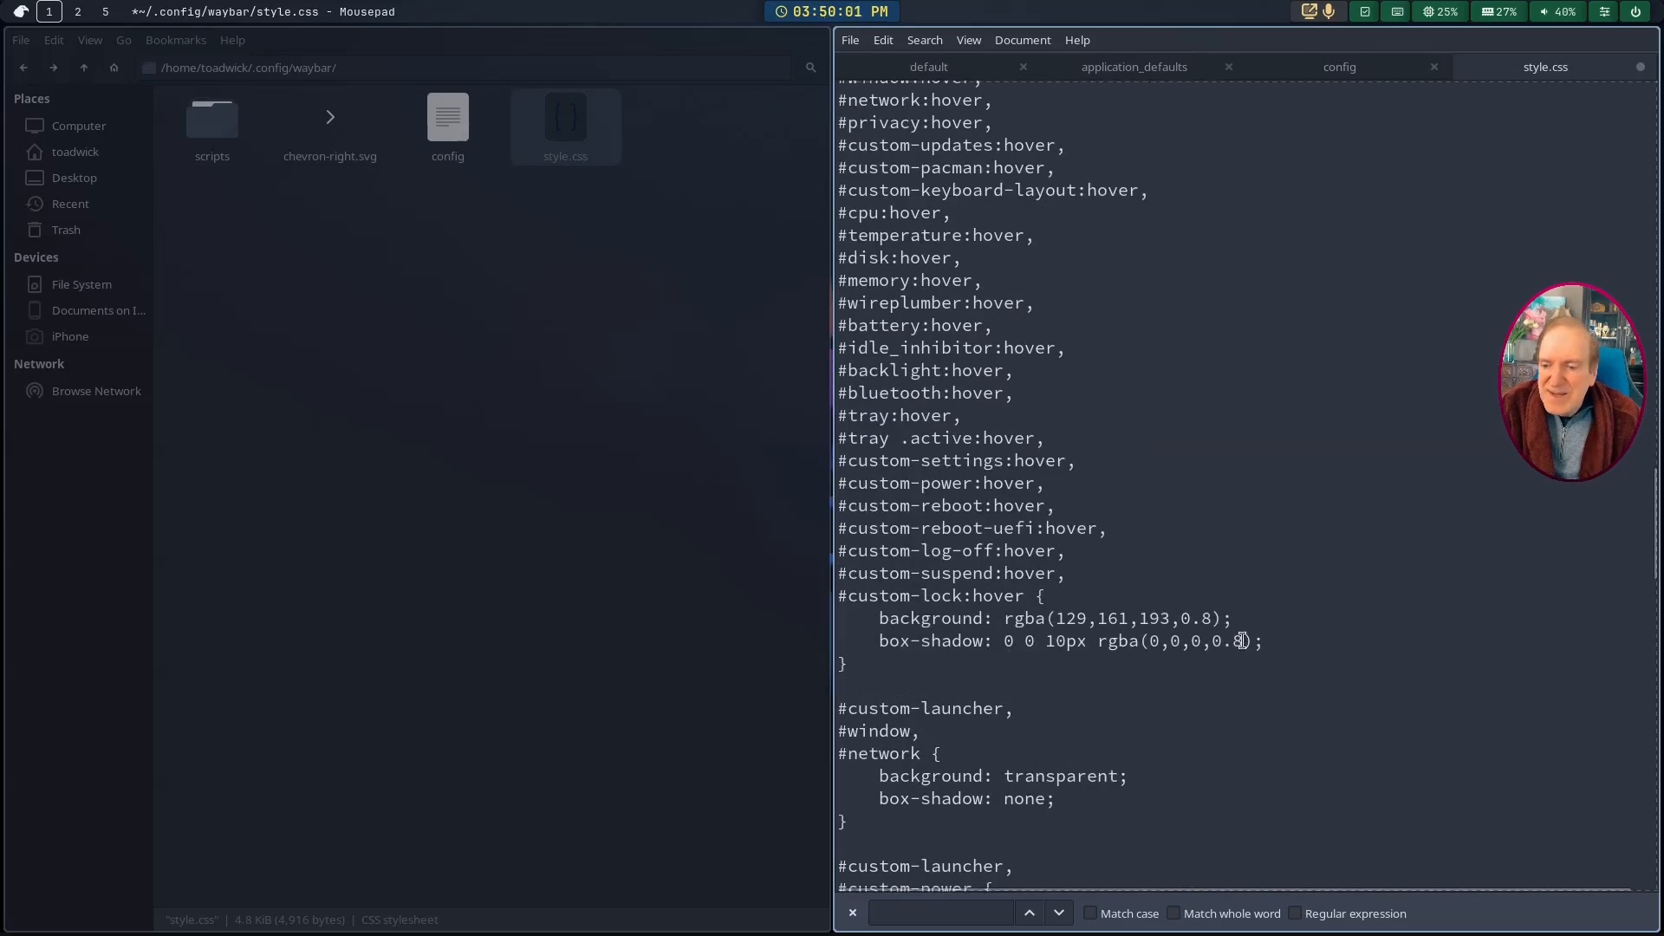
drag(1270, 648, 879, 617)
key(ctrl+c)
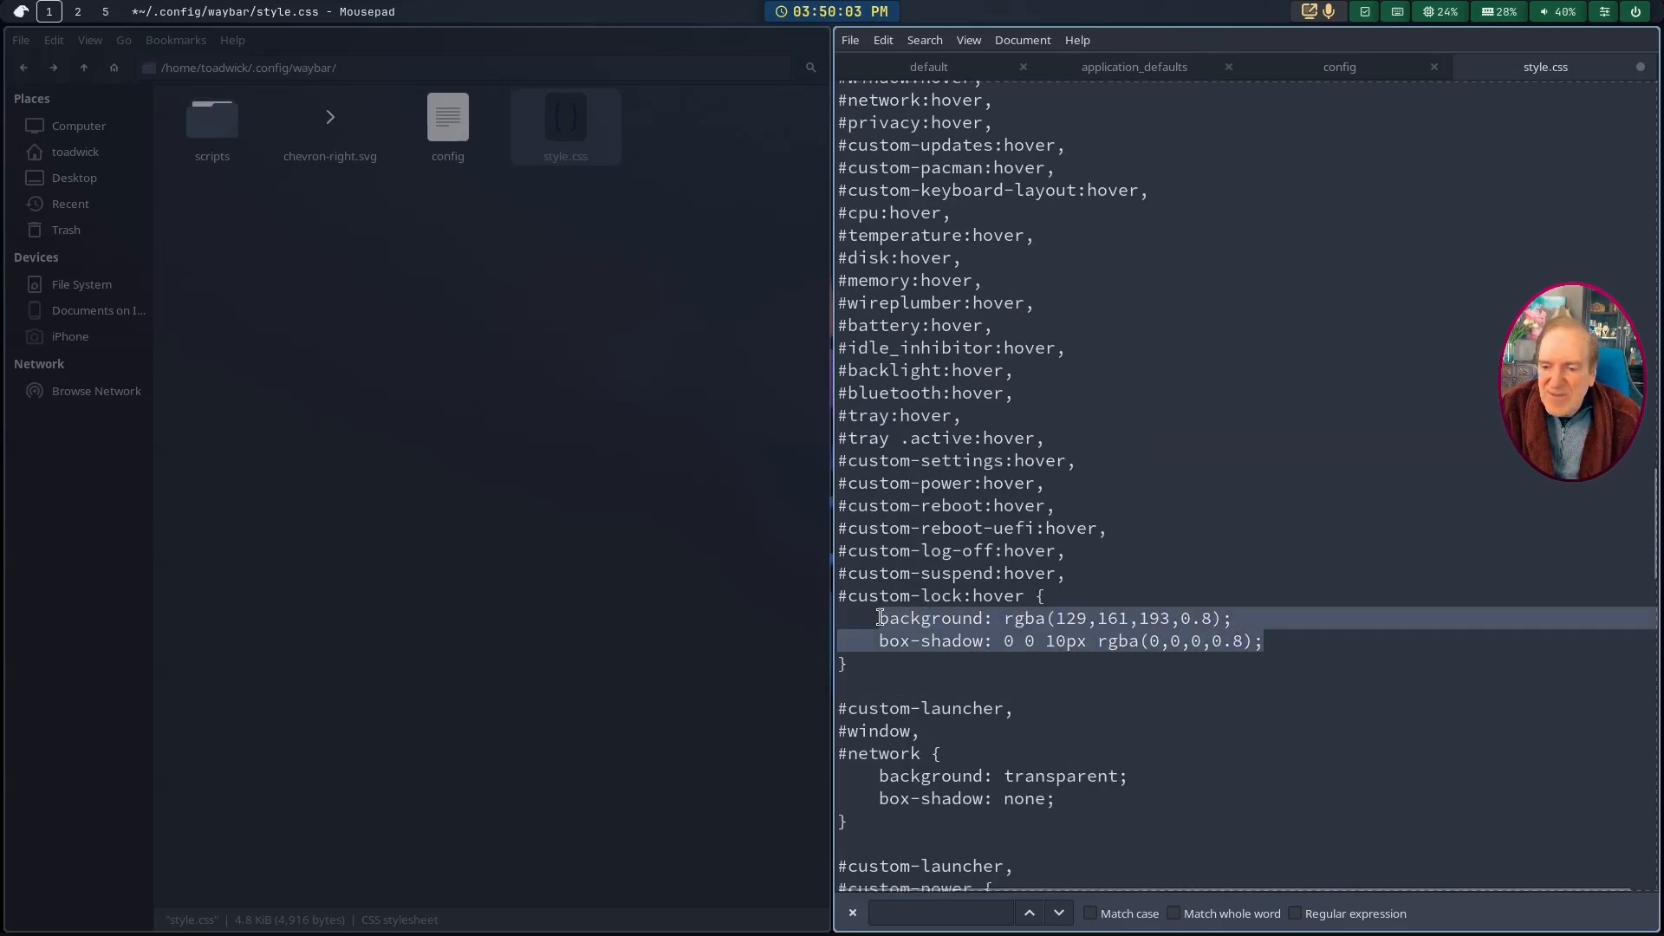
scroll(934, 546, up, 5)
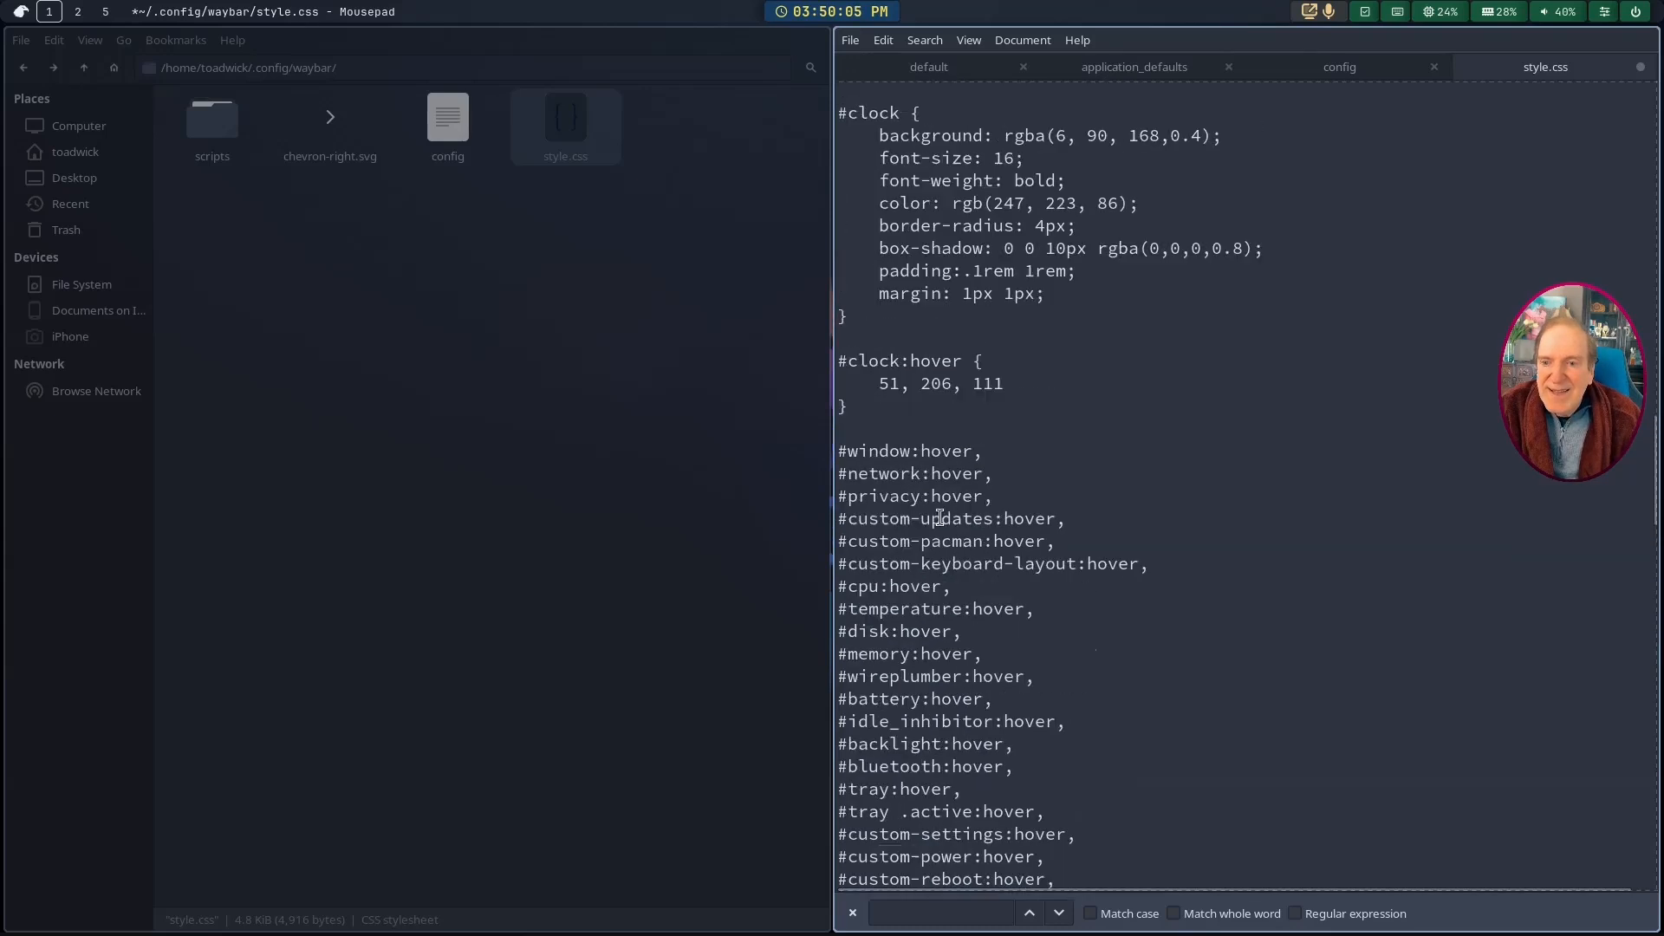
click(1016, 389)
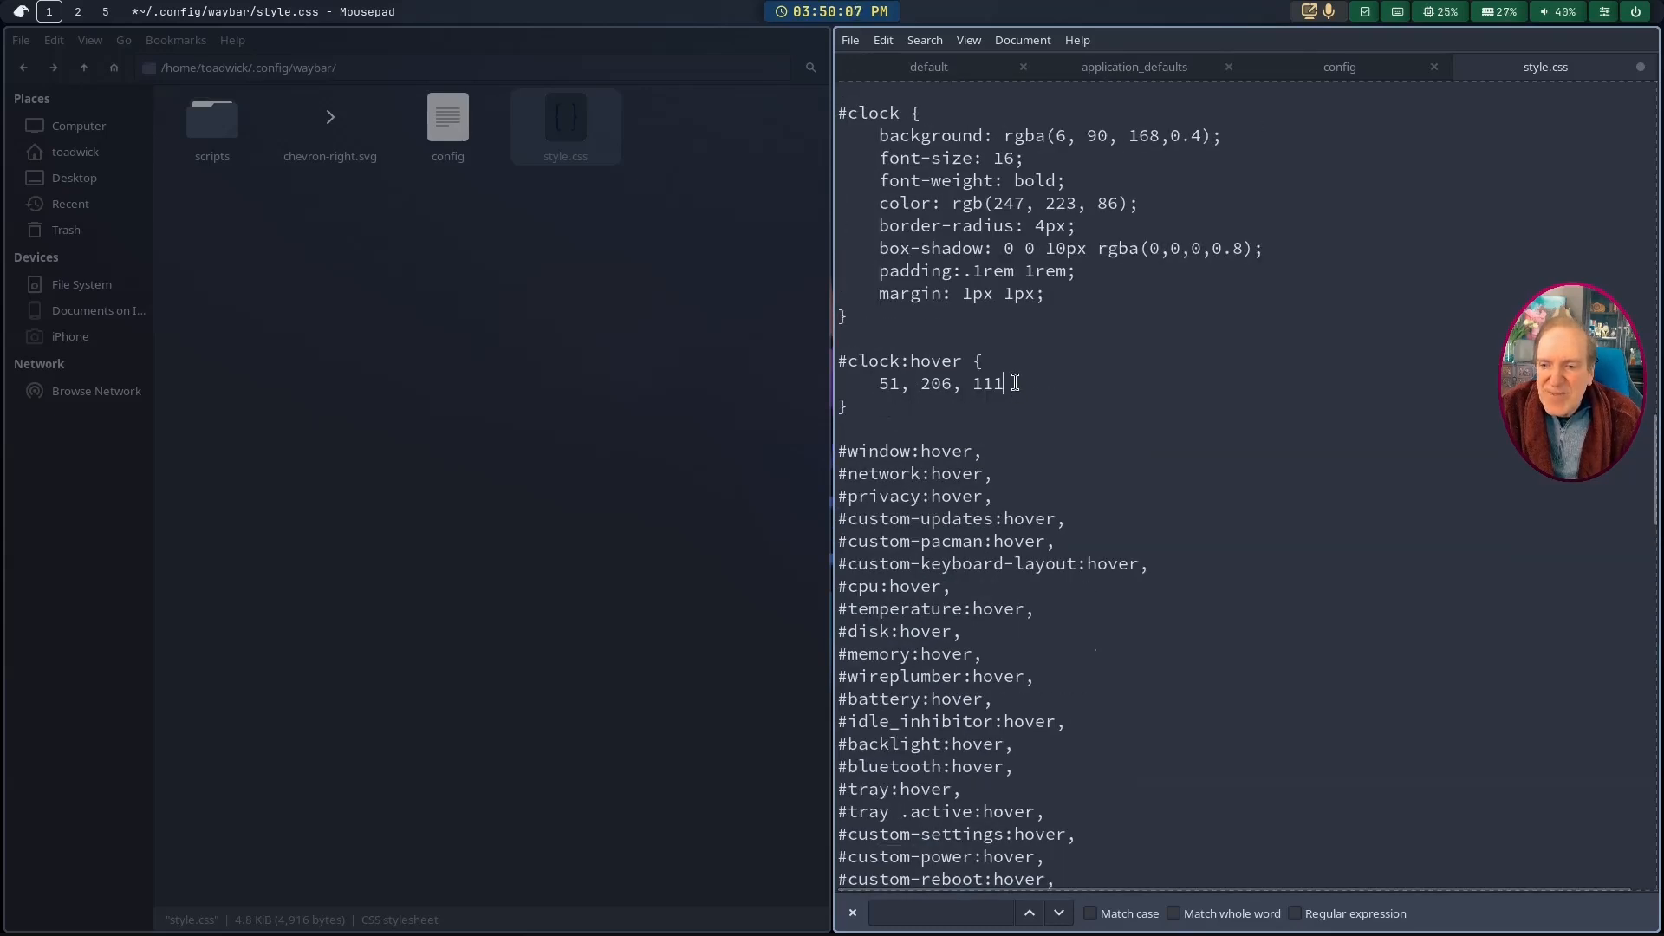
key(Return)
key(ctrl+v)
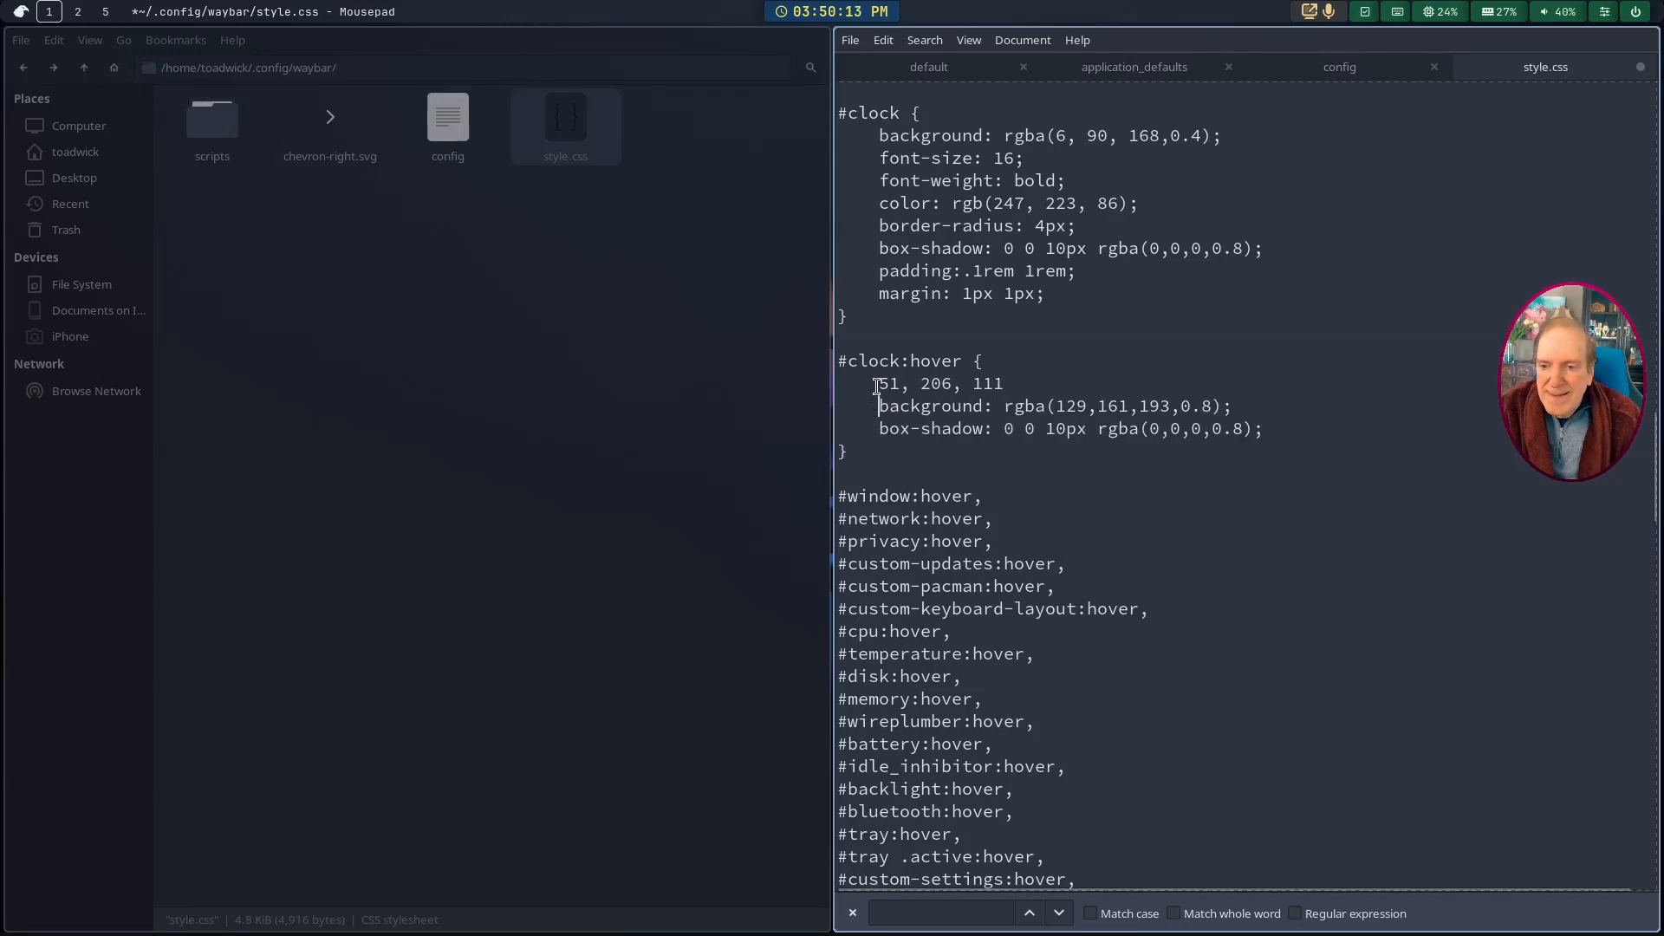
drag(877, 384, 1171, 405)
key(ctrl+x)
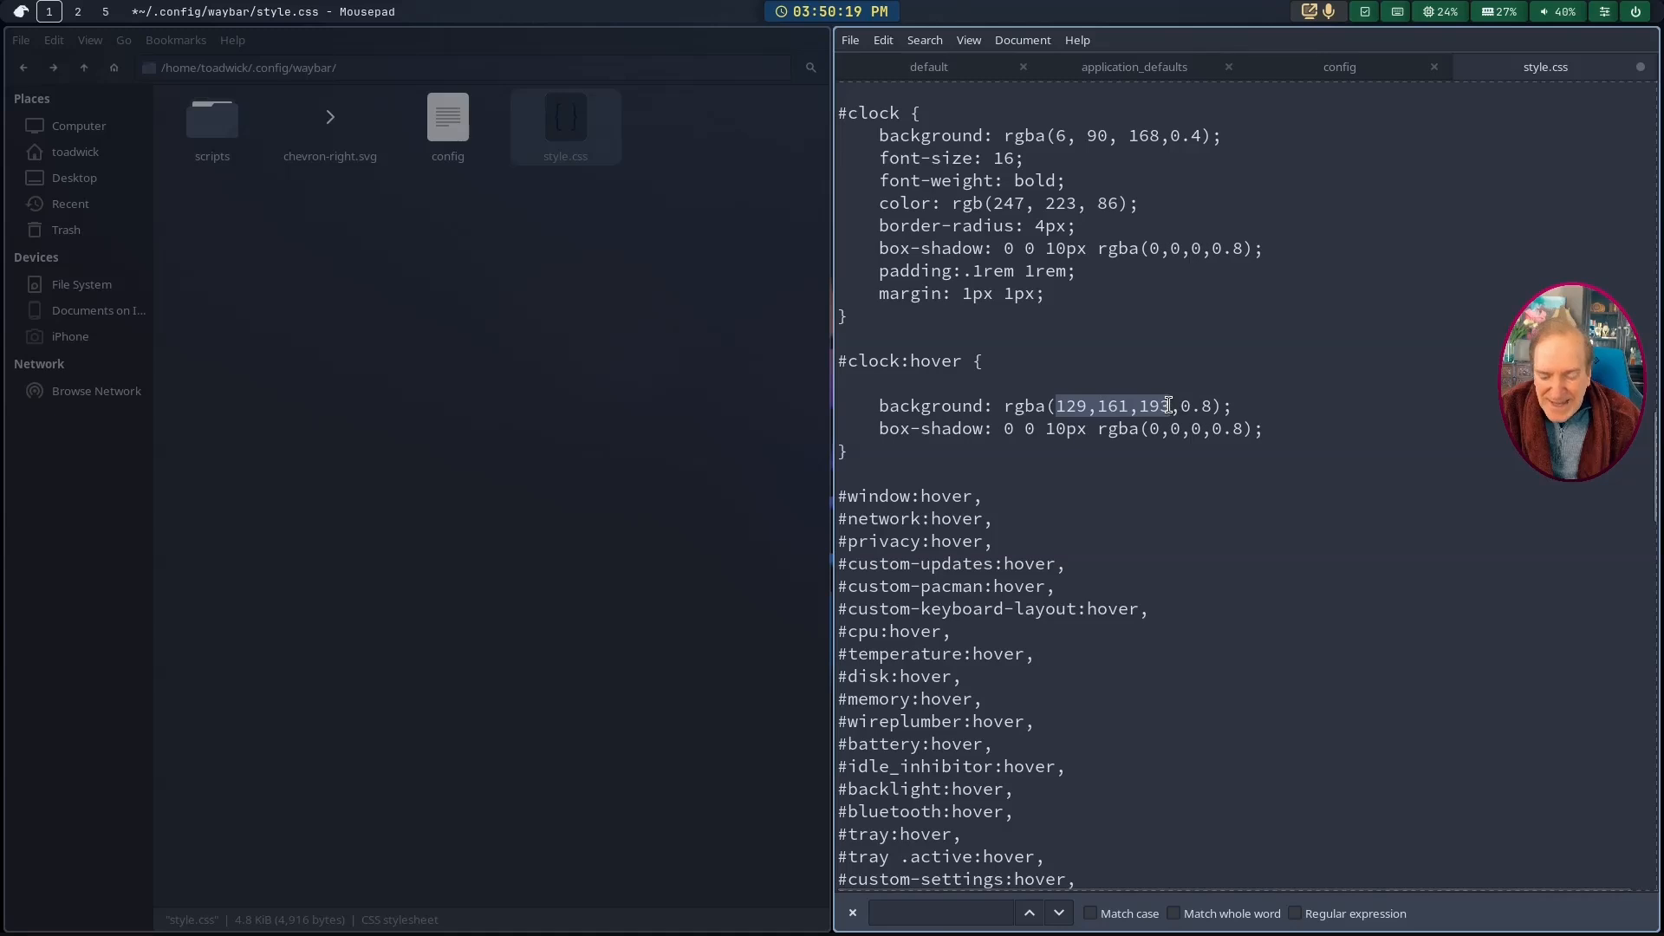
key(ctrl+v)
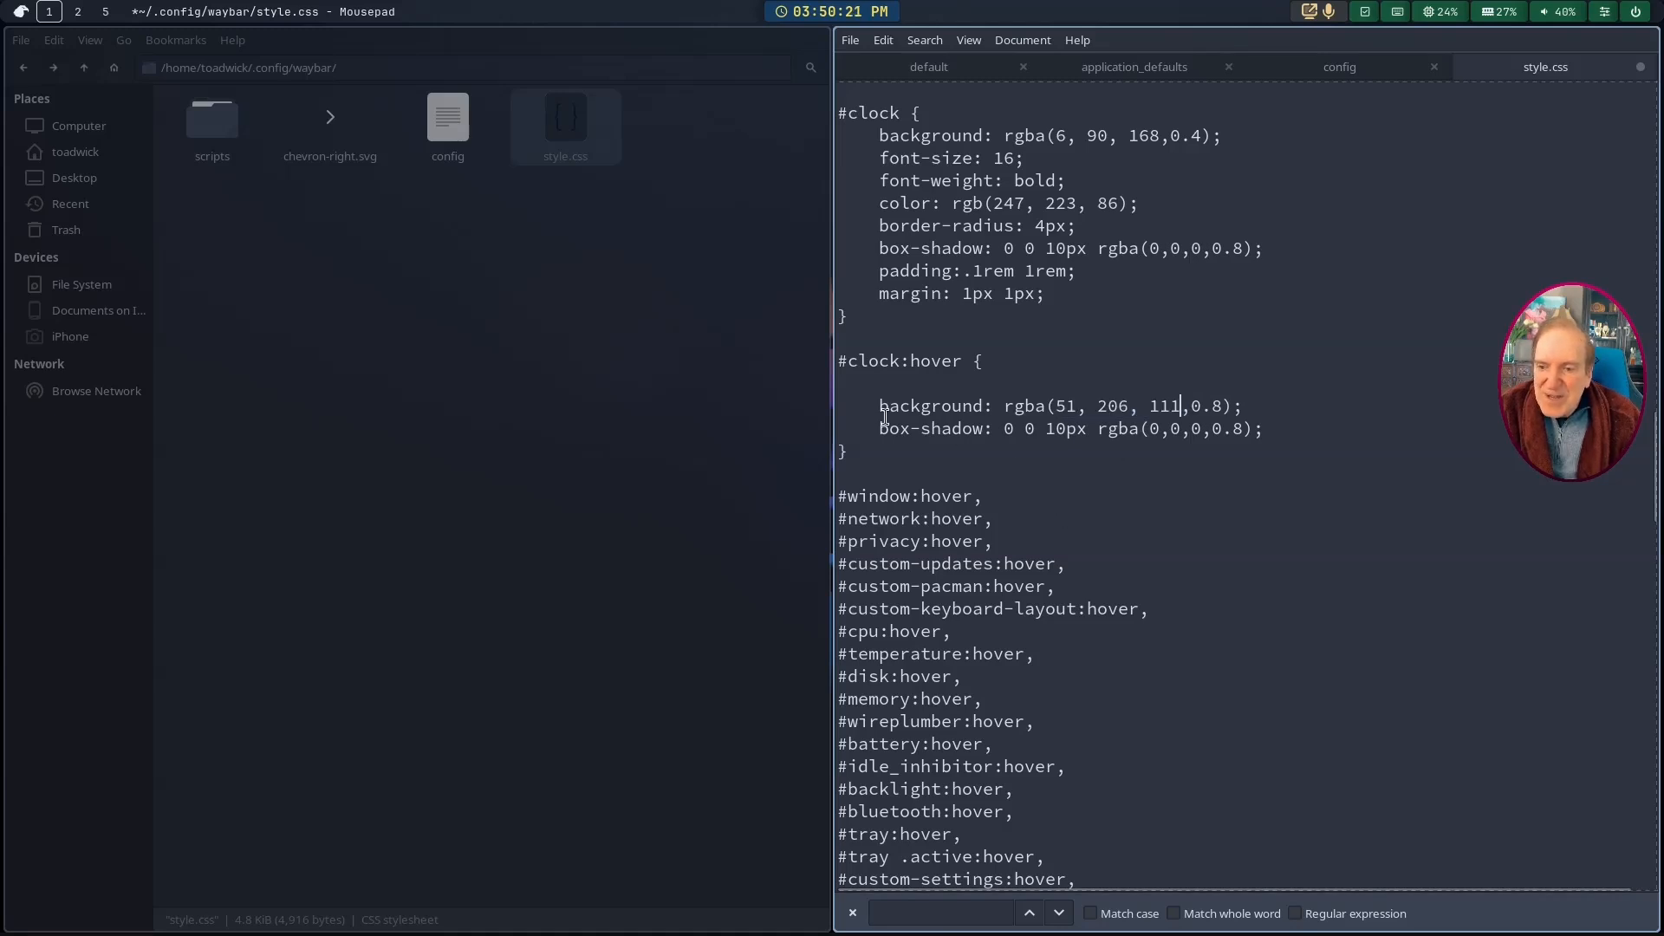
click(837, 390)
key(BackSpace)
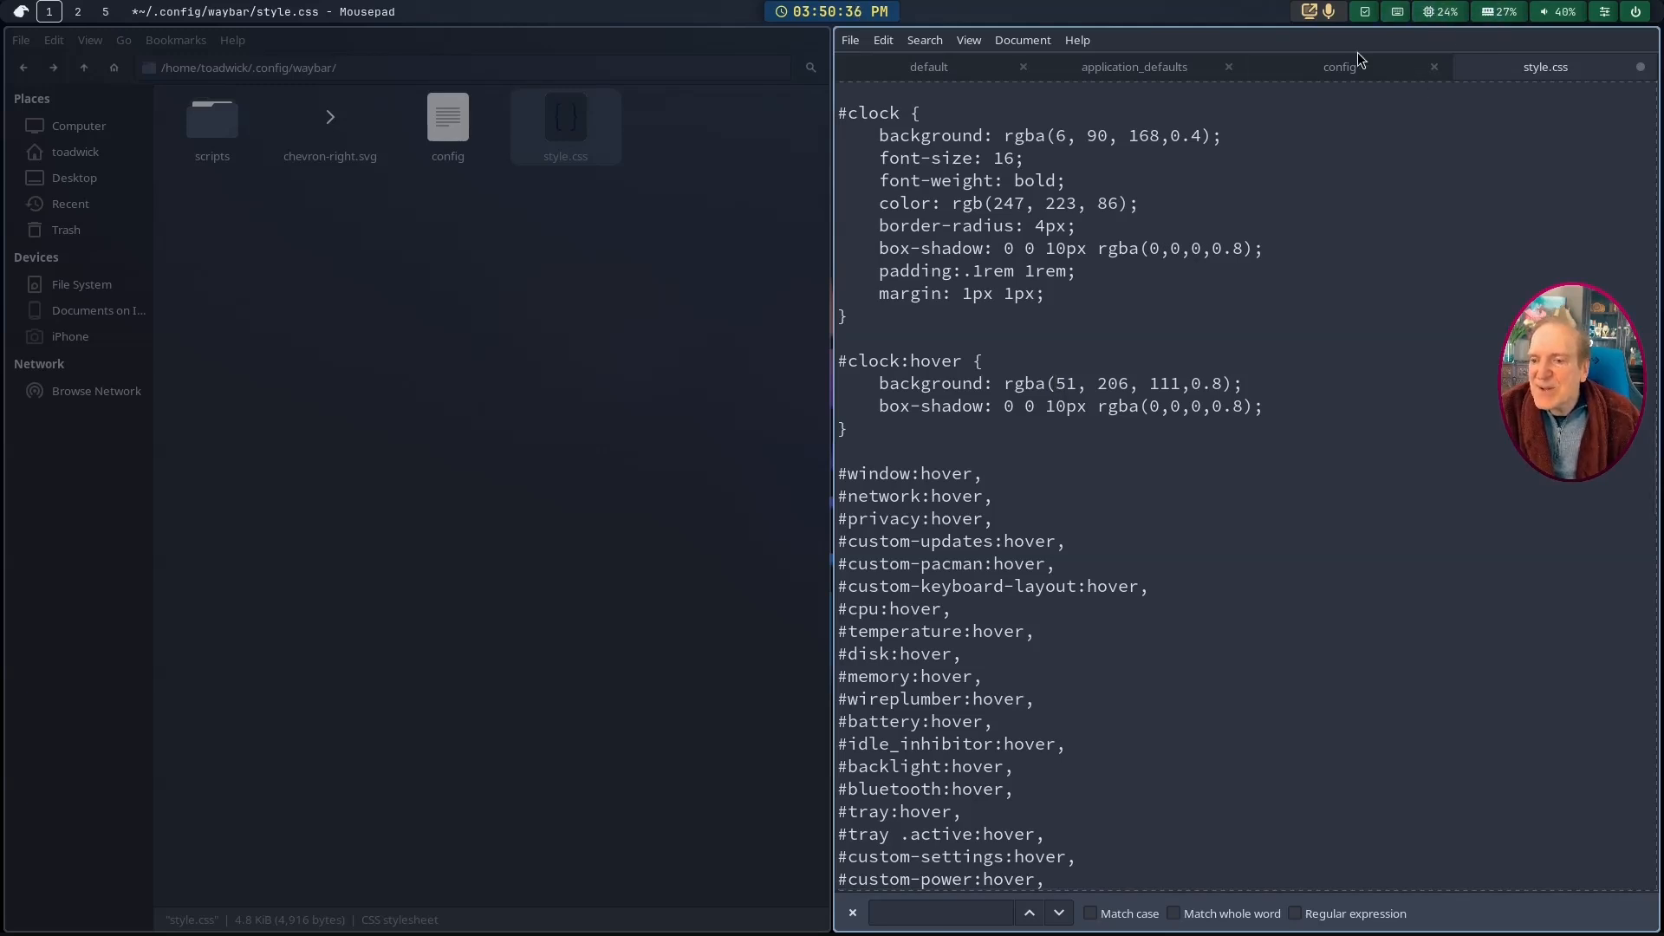
Step: Paste 51, 206, 111 over the #custom-lock:hover colour values, save style.css and reload Waybar
click(1052, 381)
drag(1057, 383, 1178, 381)
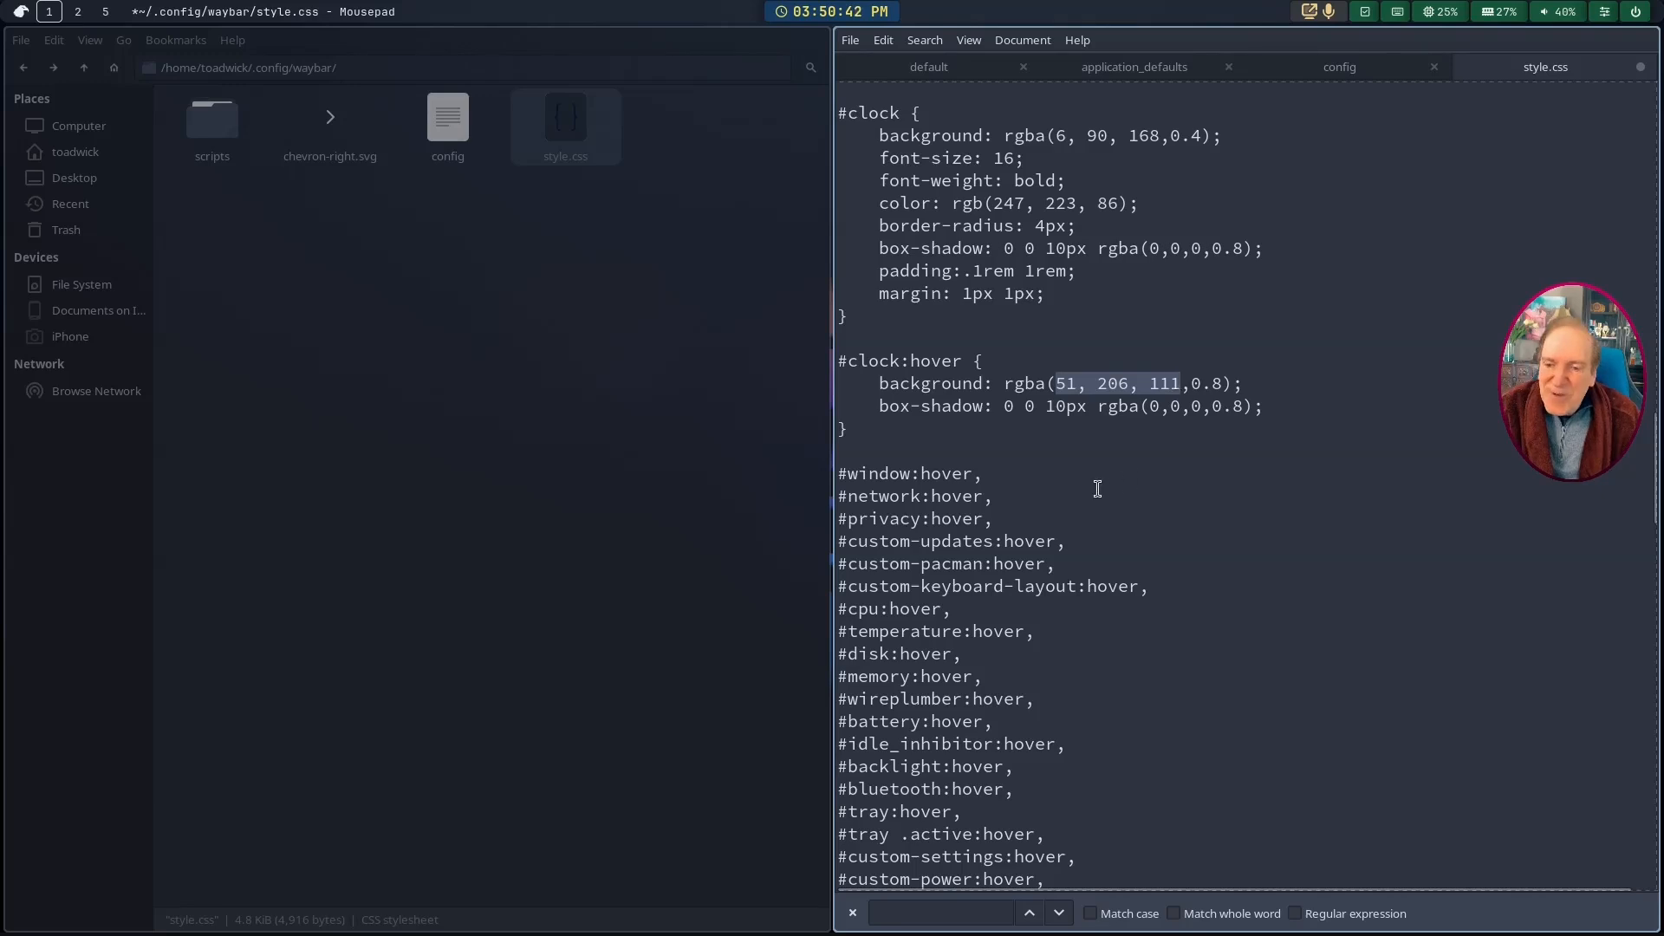
scroll(1021, 469, down, 5)
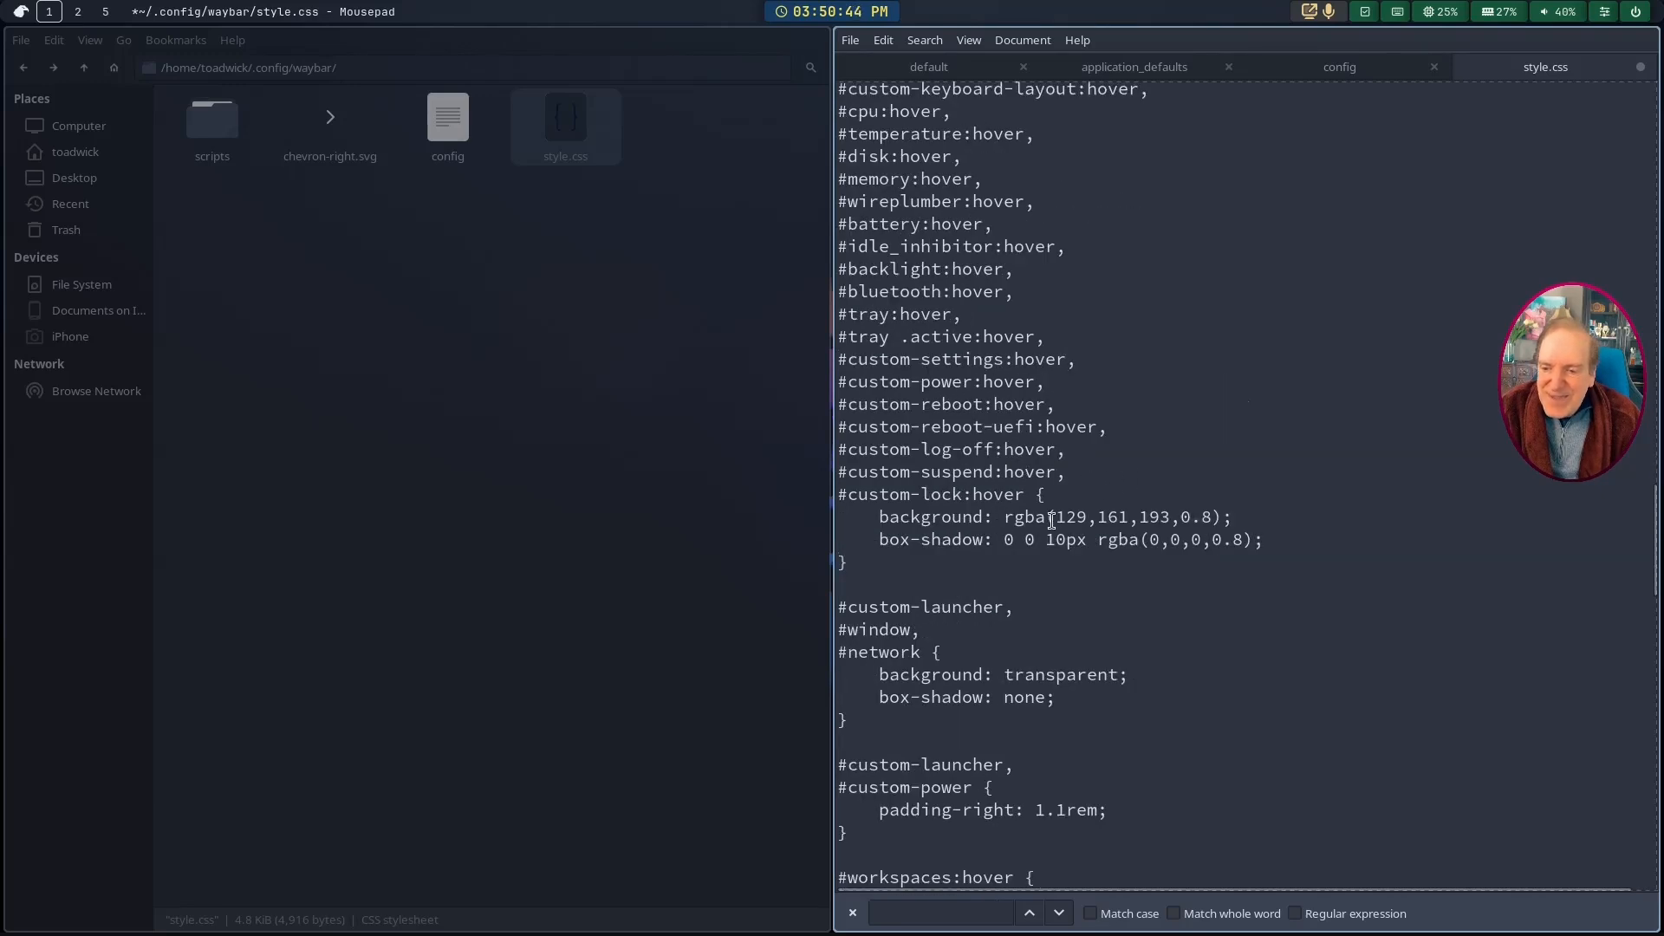
drag(1057, 517, 1164, 517)
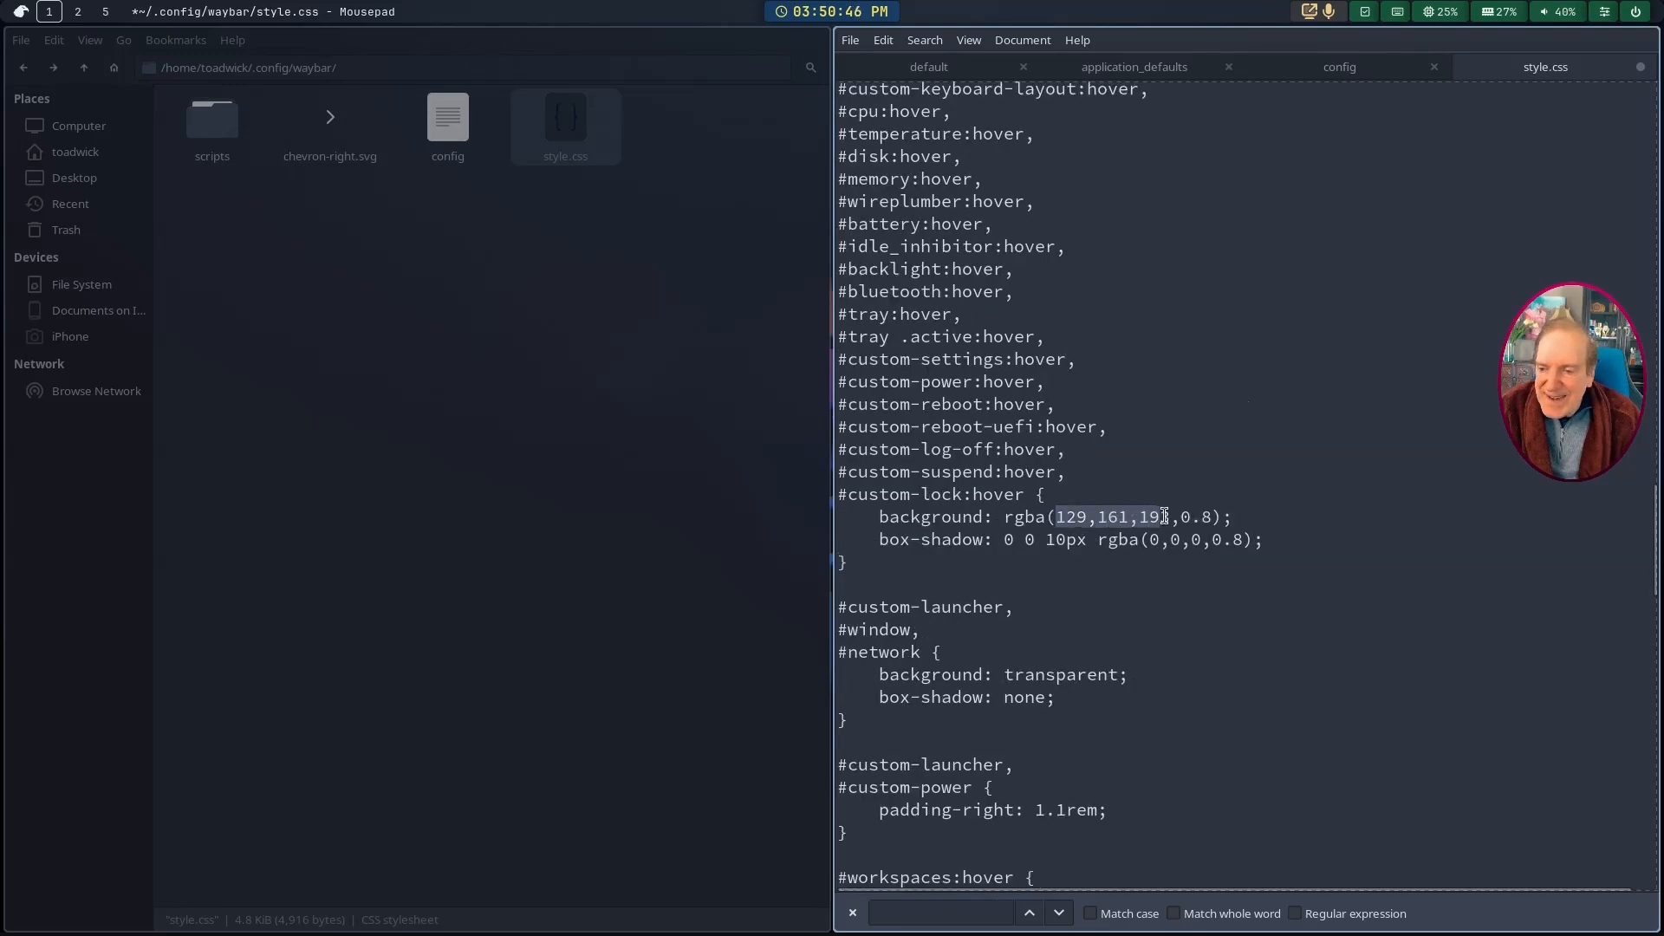
key(ctrl+v)
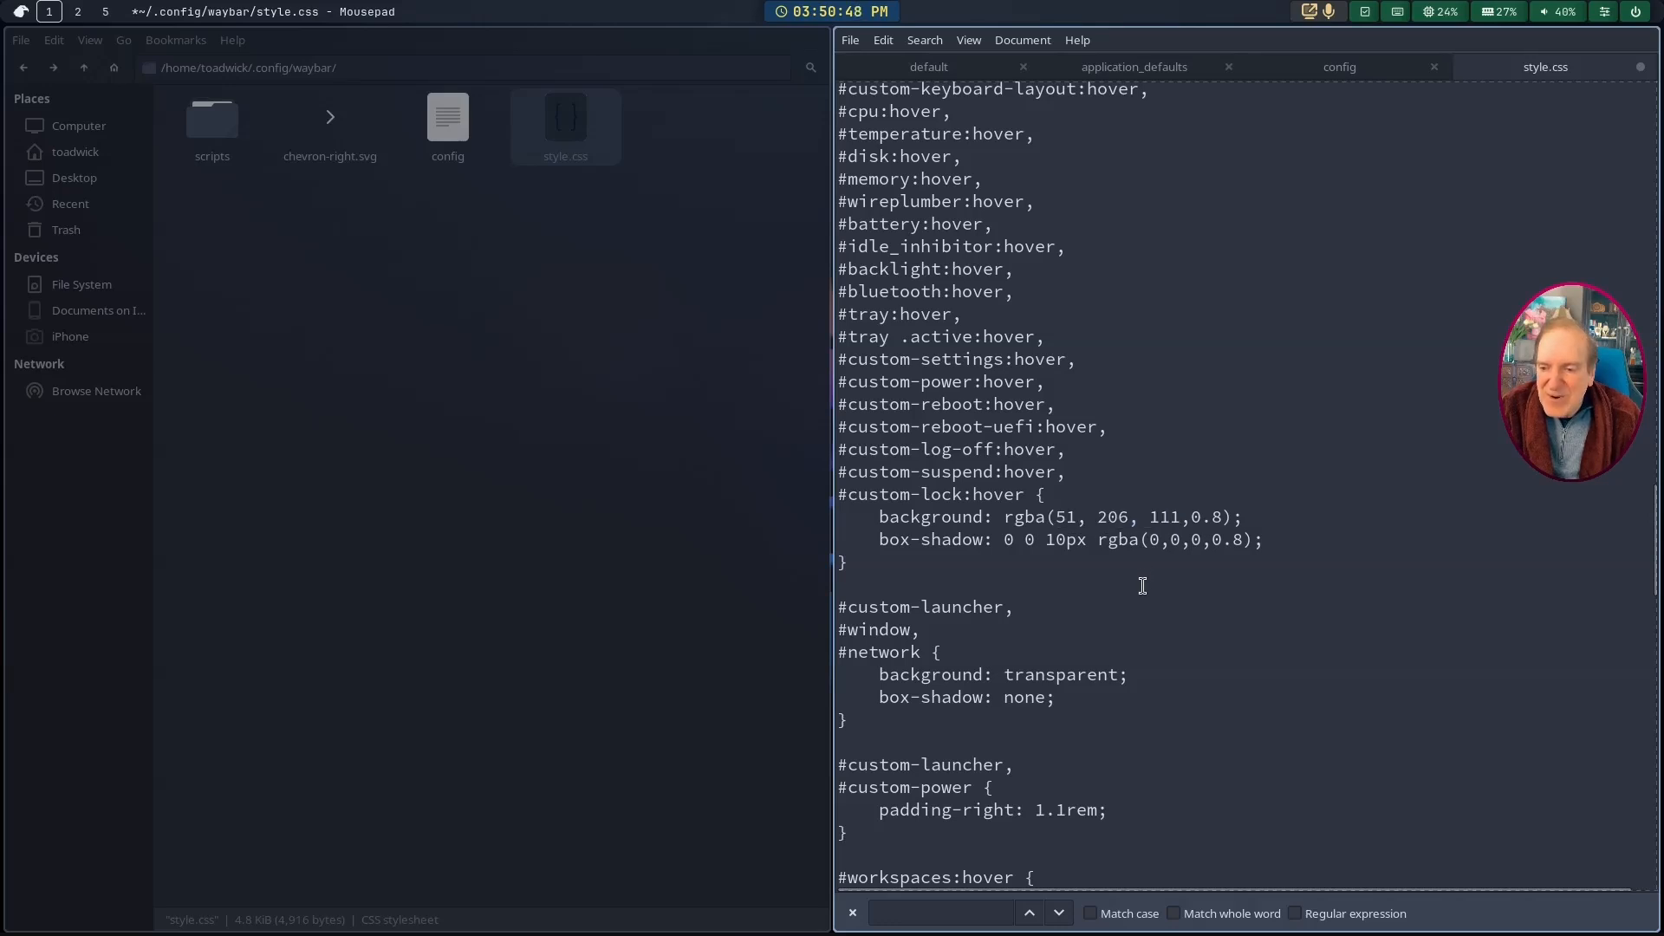
key(ctrl+s)
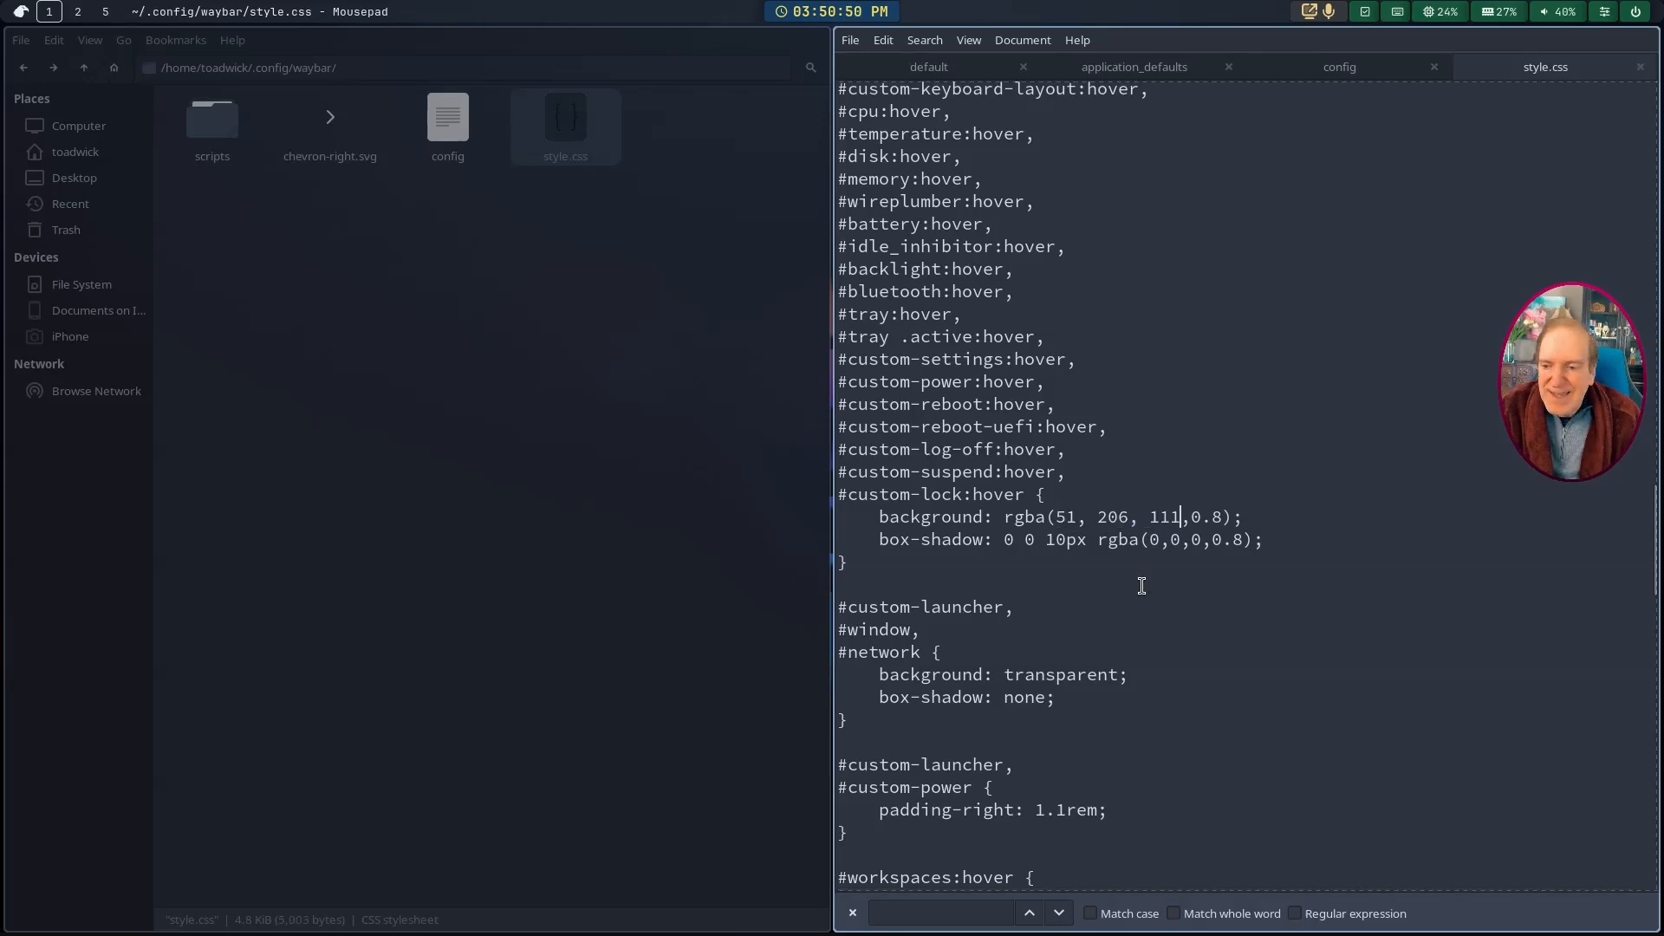
key(ctrl+s)
key(super+shift+c)
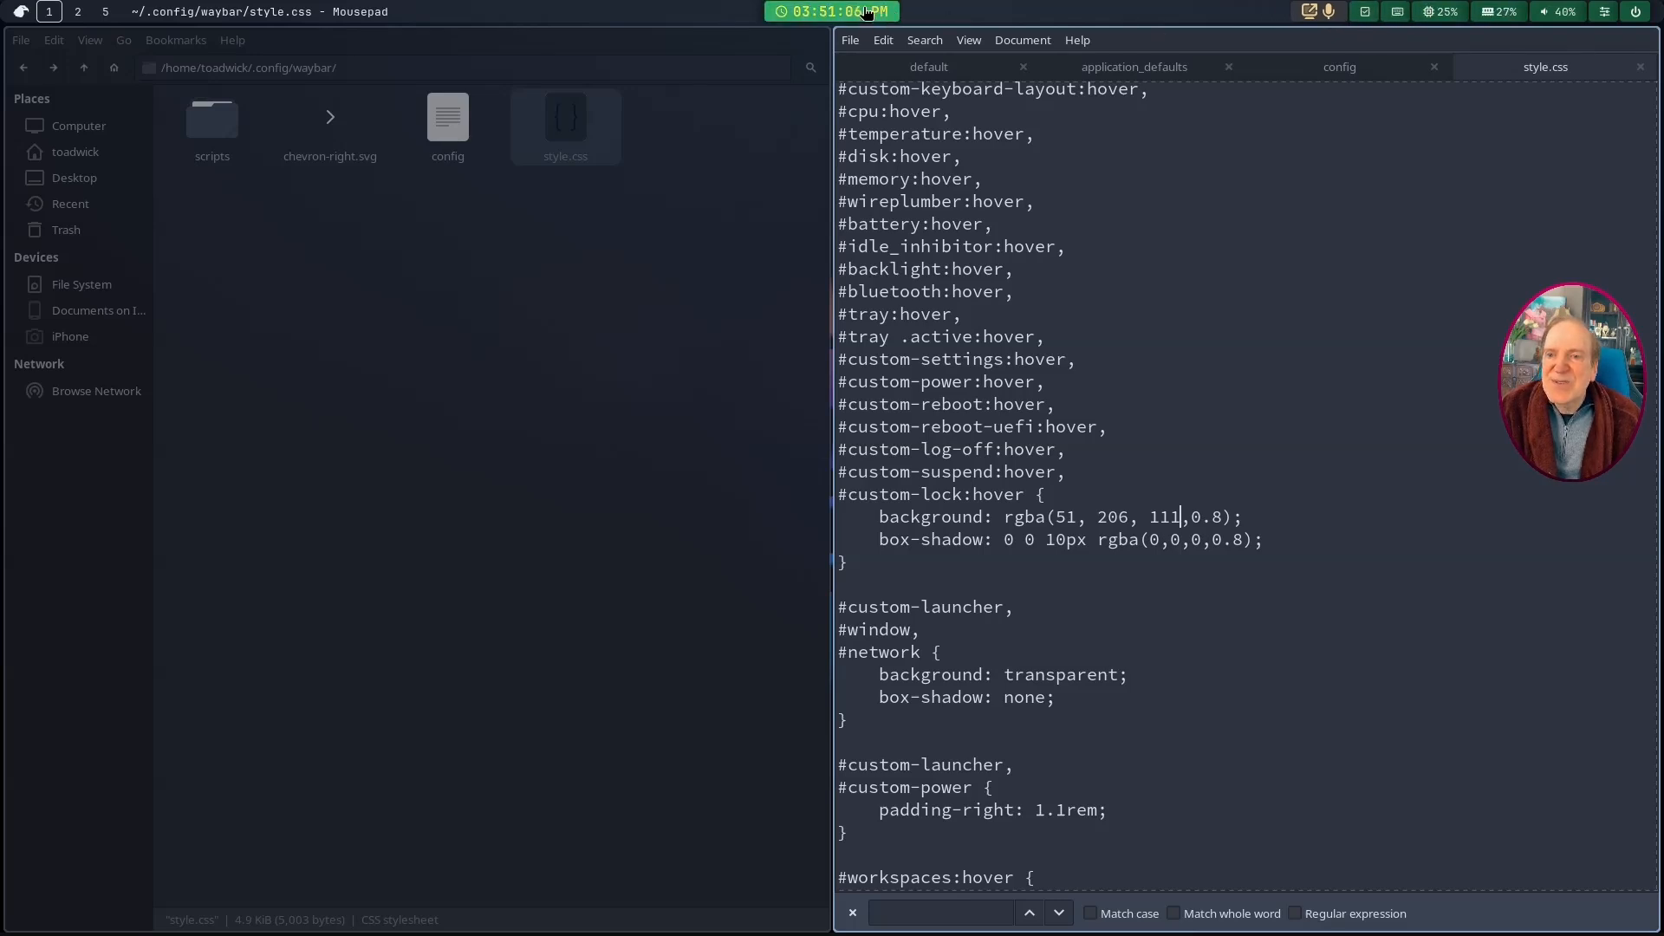
Step: Scroll up to the #clock rule and select its background values 6, 90, 168
mouse_move(875, 17)
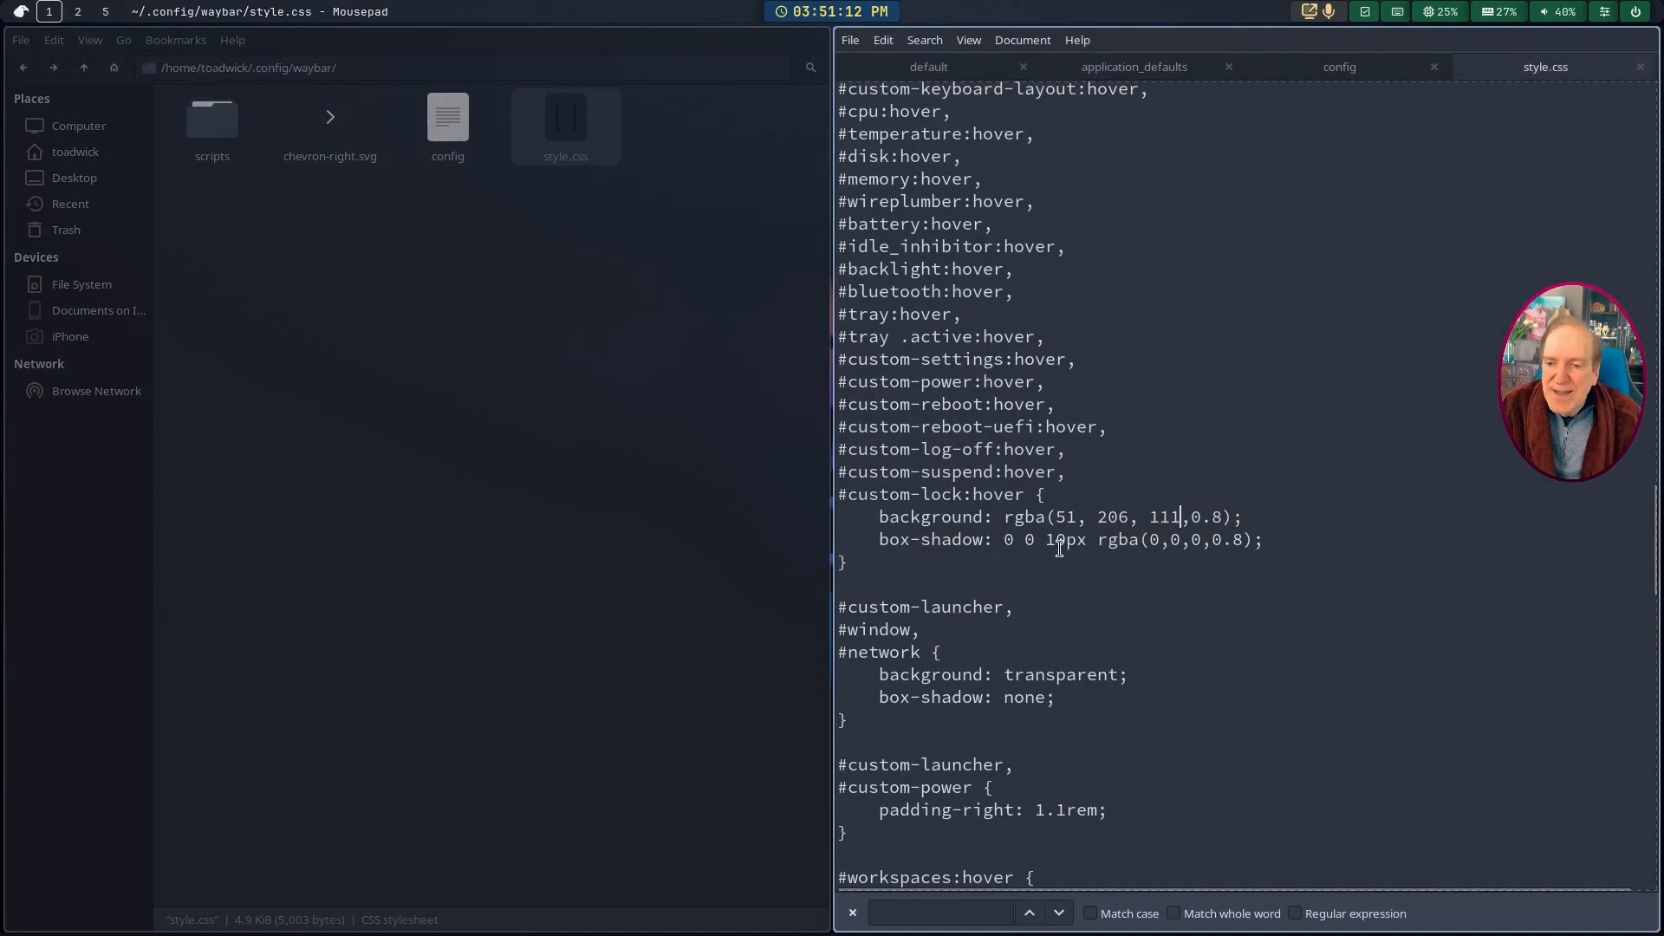
drag(1267, 541, 877, 517)
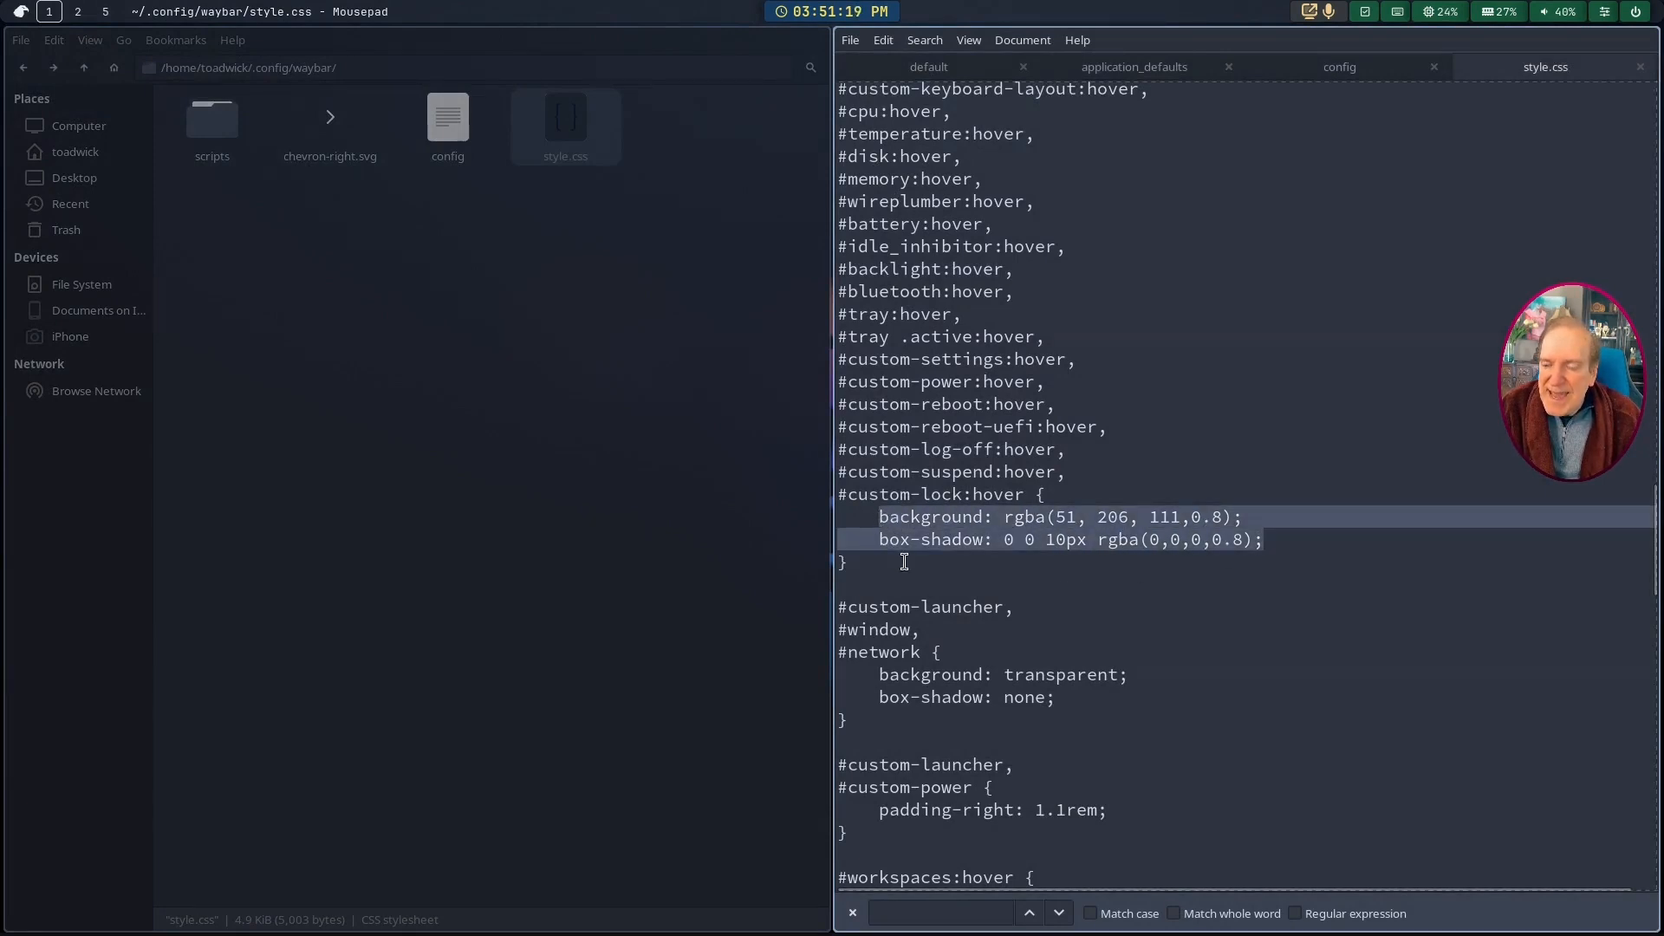
click(1160, 536)
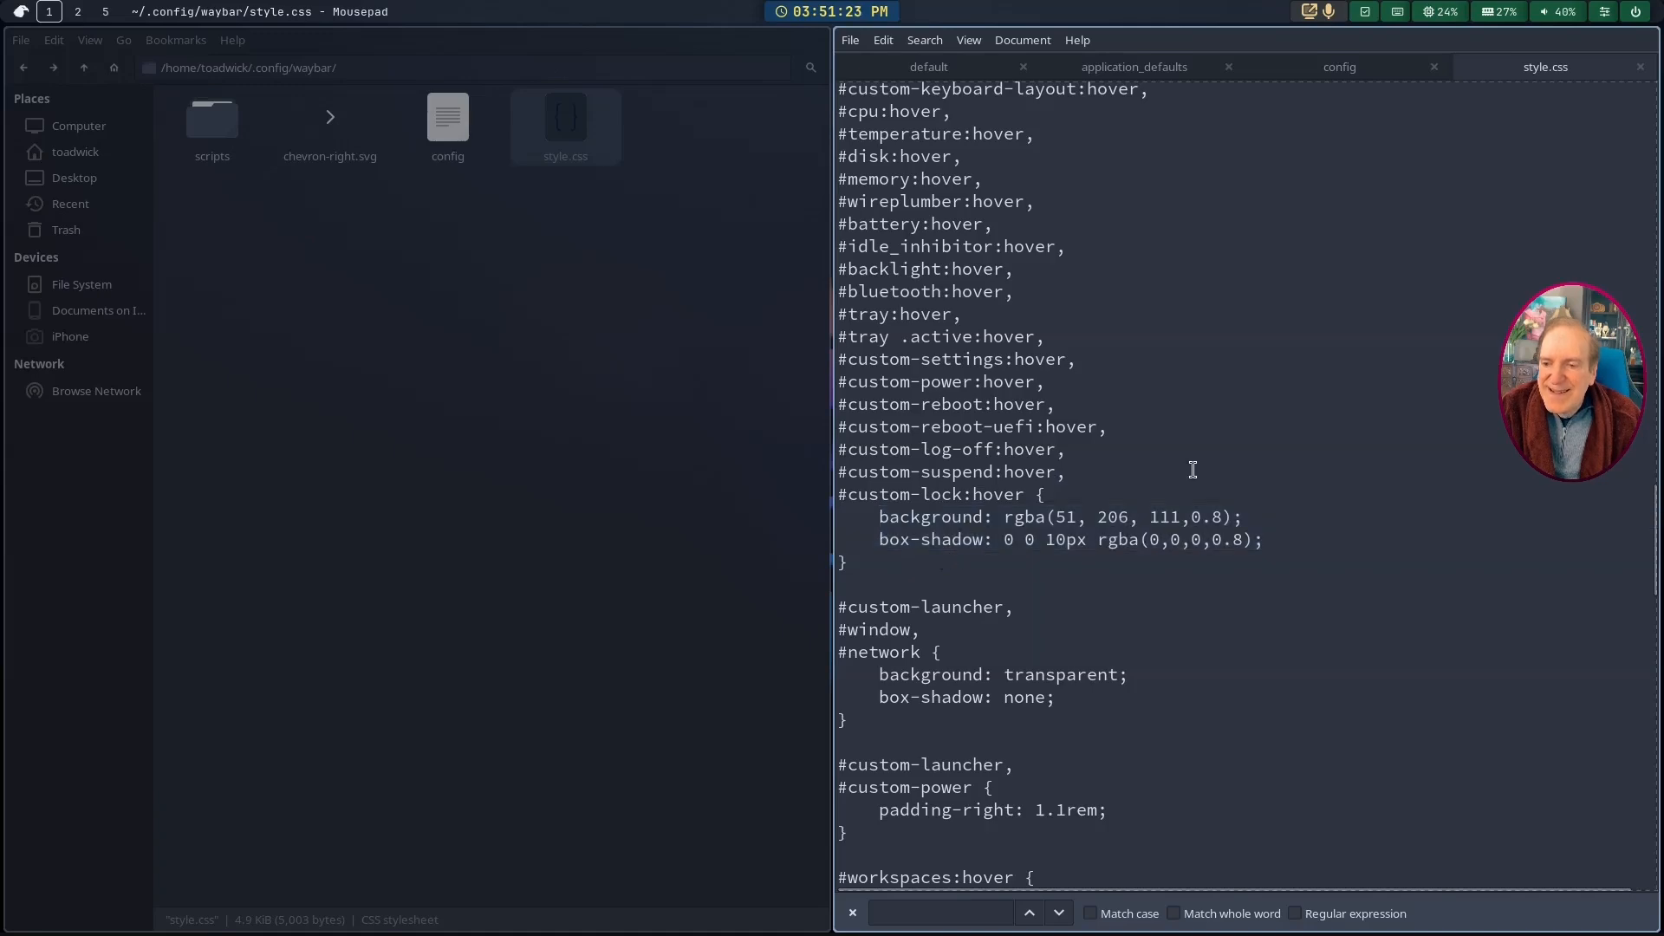
scroll(1192, 468, up, 7)
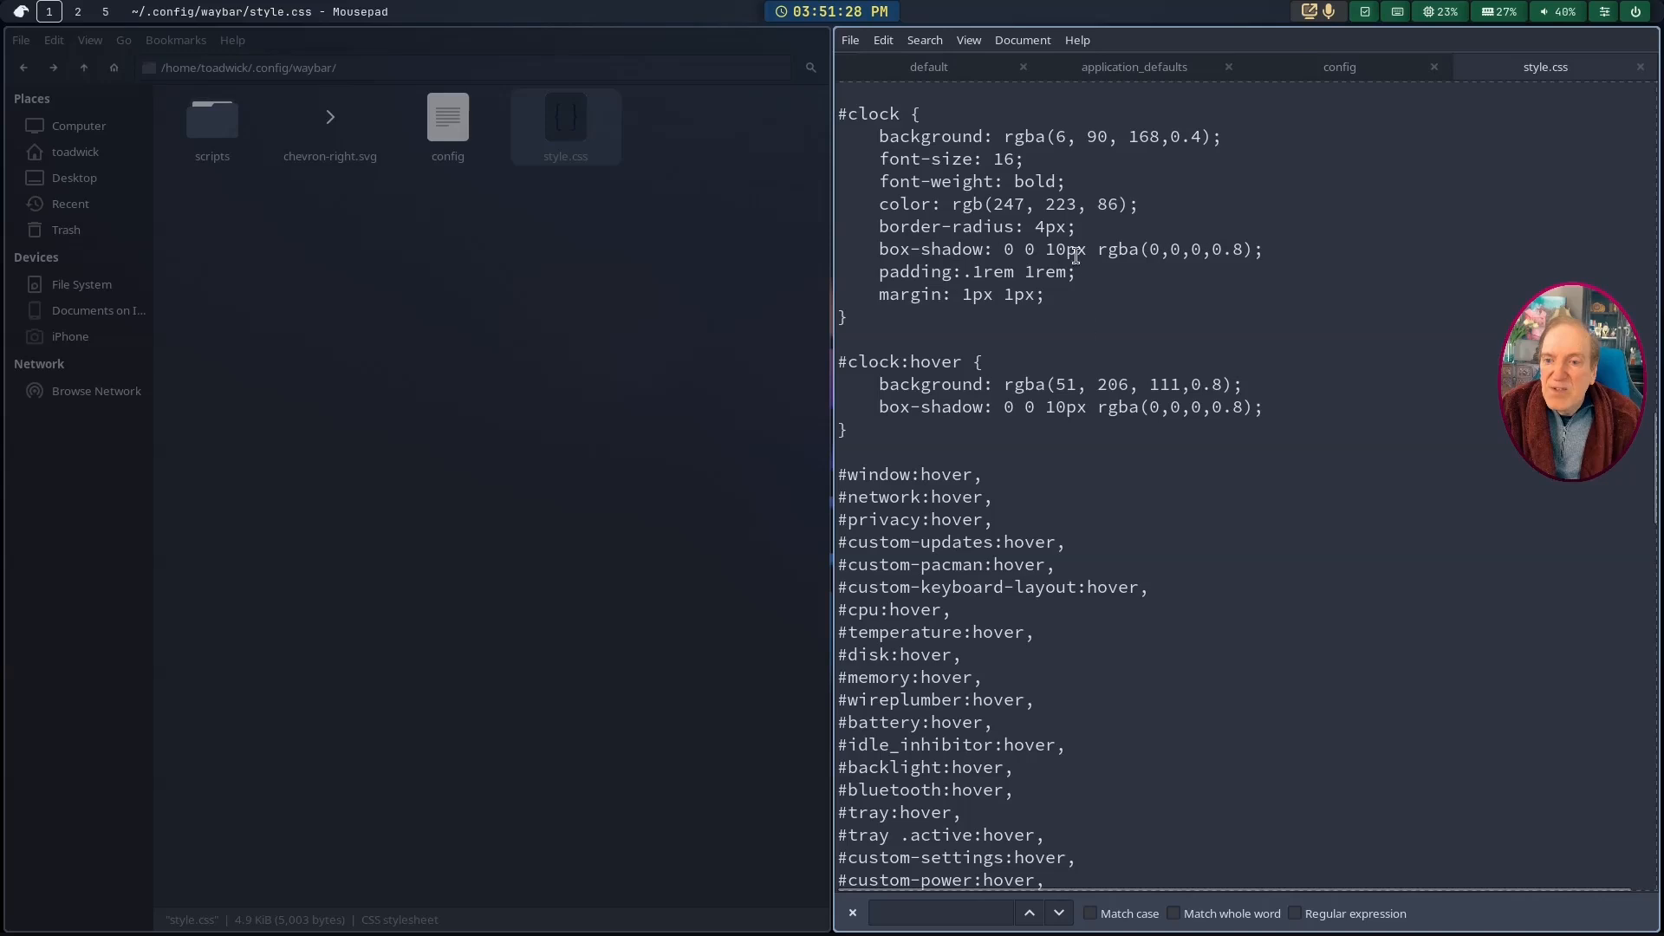
drag(1055, 139, 1162, 138)
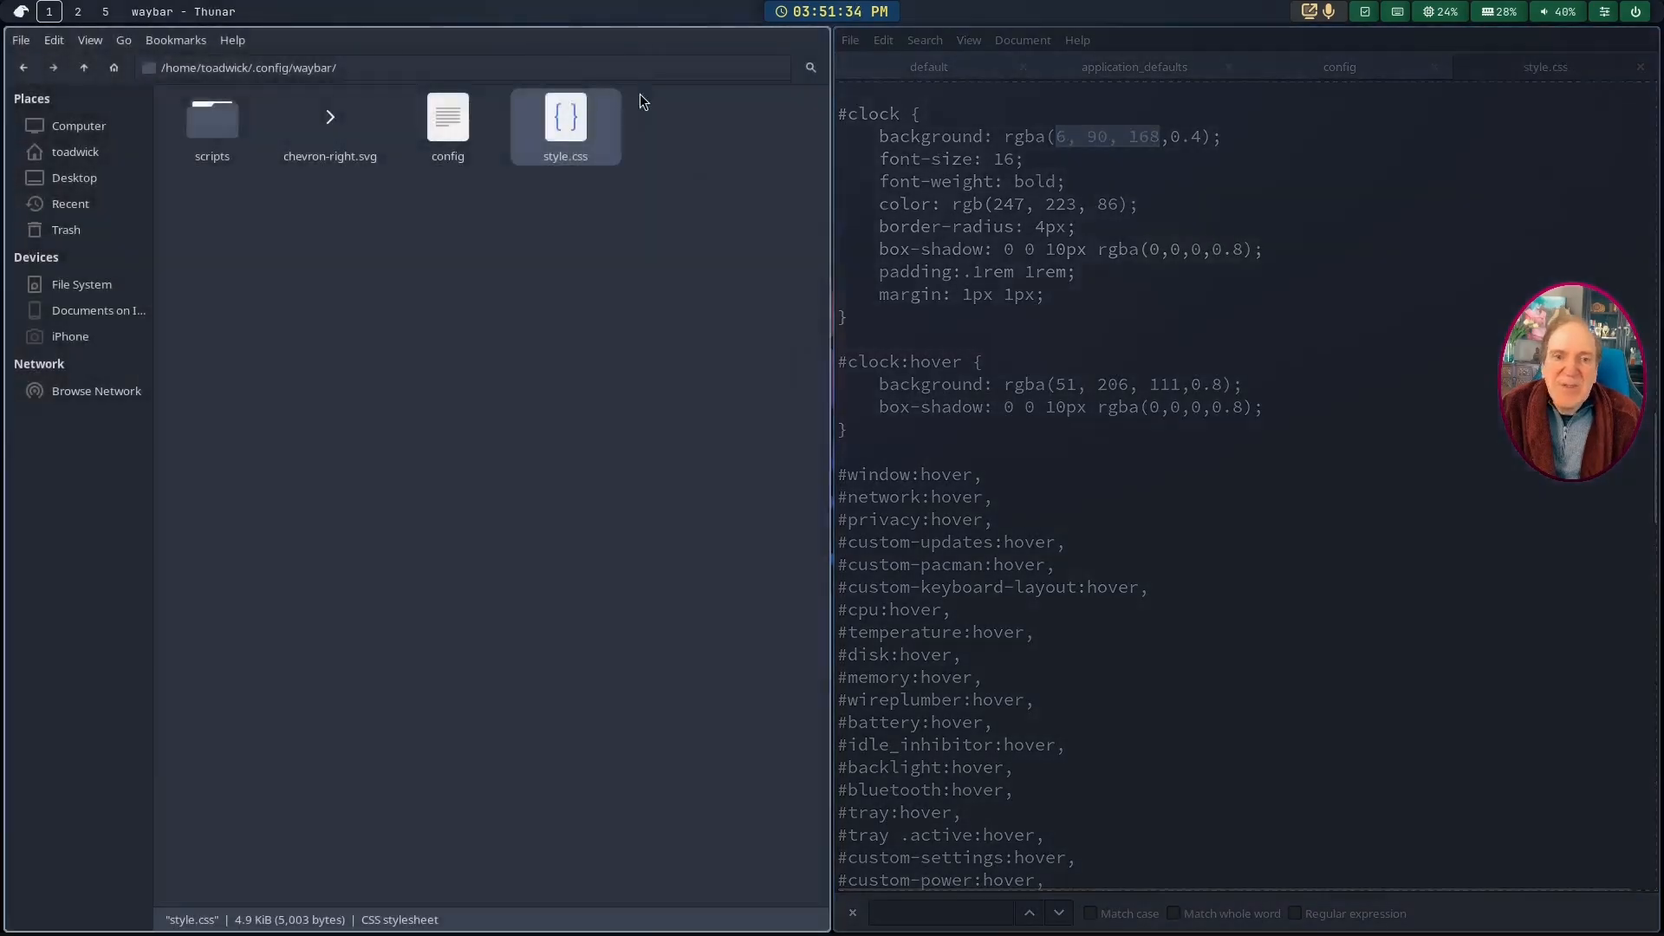
Step: In ColorZilla's Color Picker, adjust hue and saturation to the blue rgb(91, 146, 229) and select its values
click(77, 11)
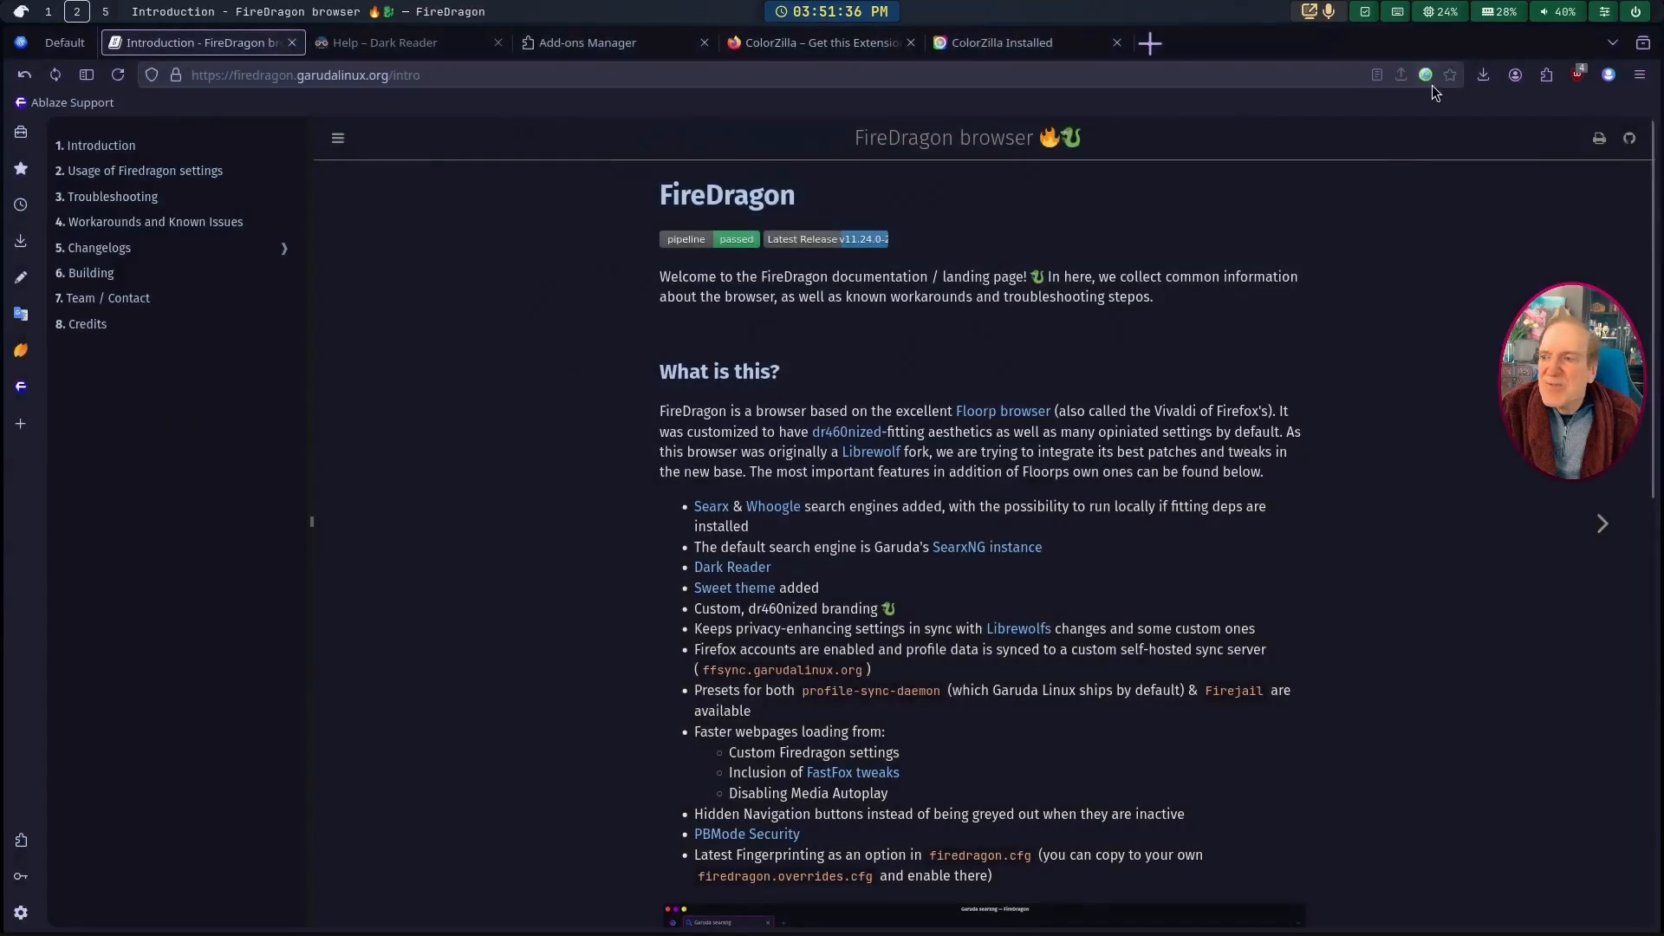
click(1546, 75)
click(1299, 197)
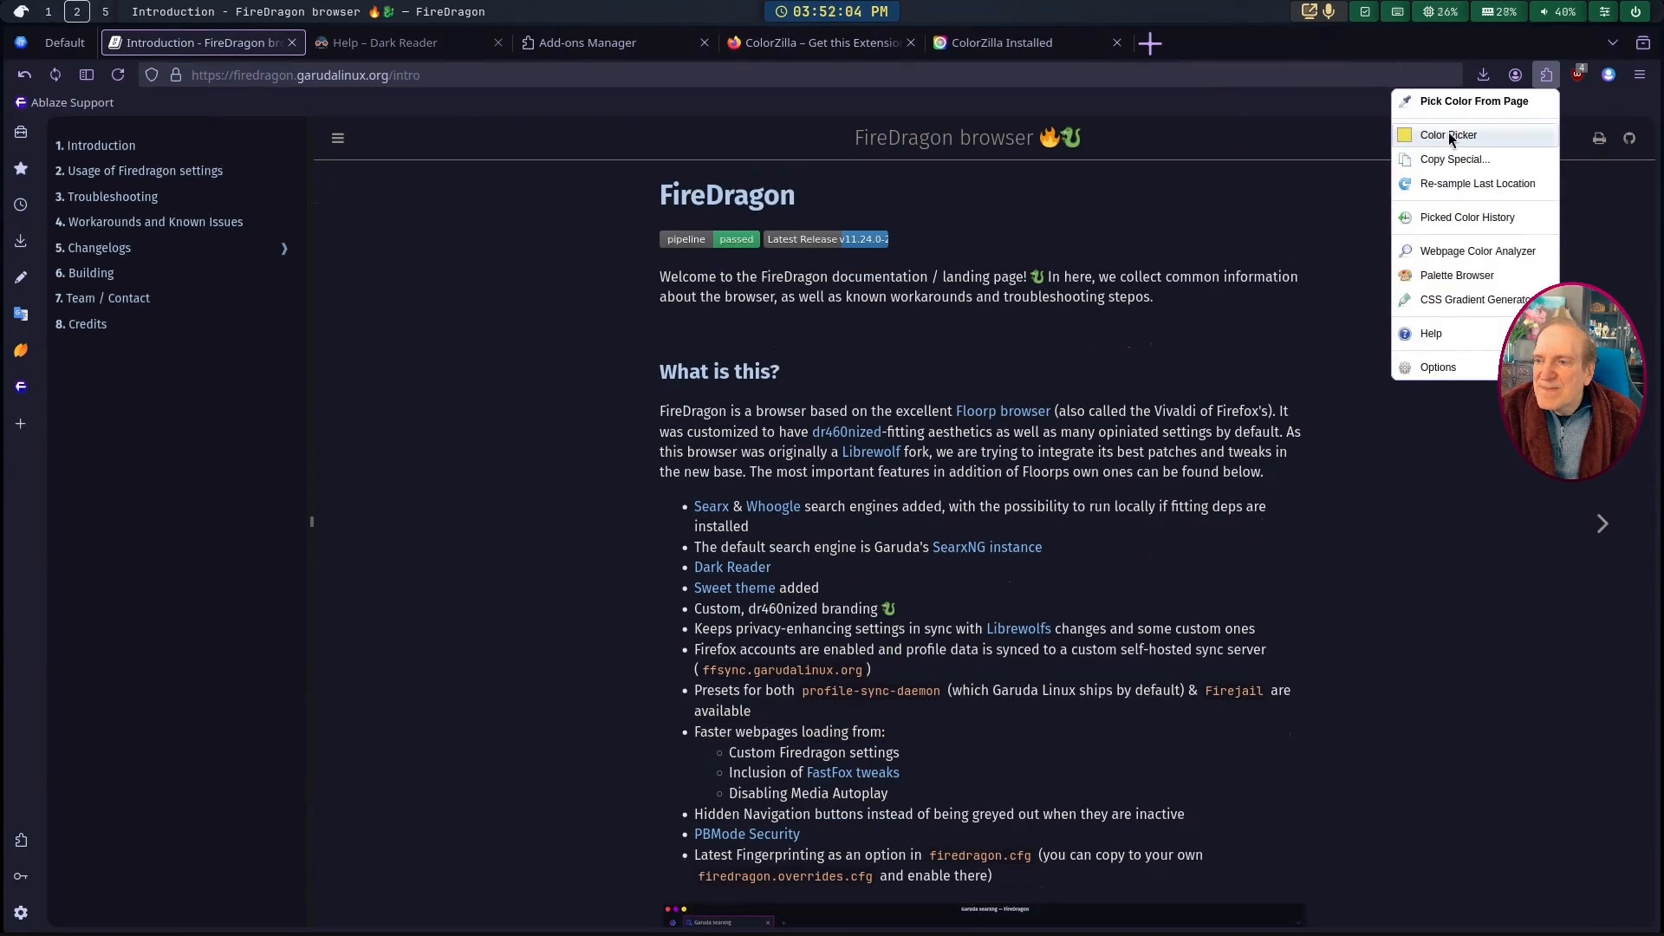
click(1448, 136)
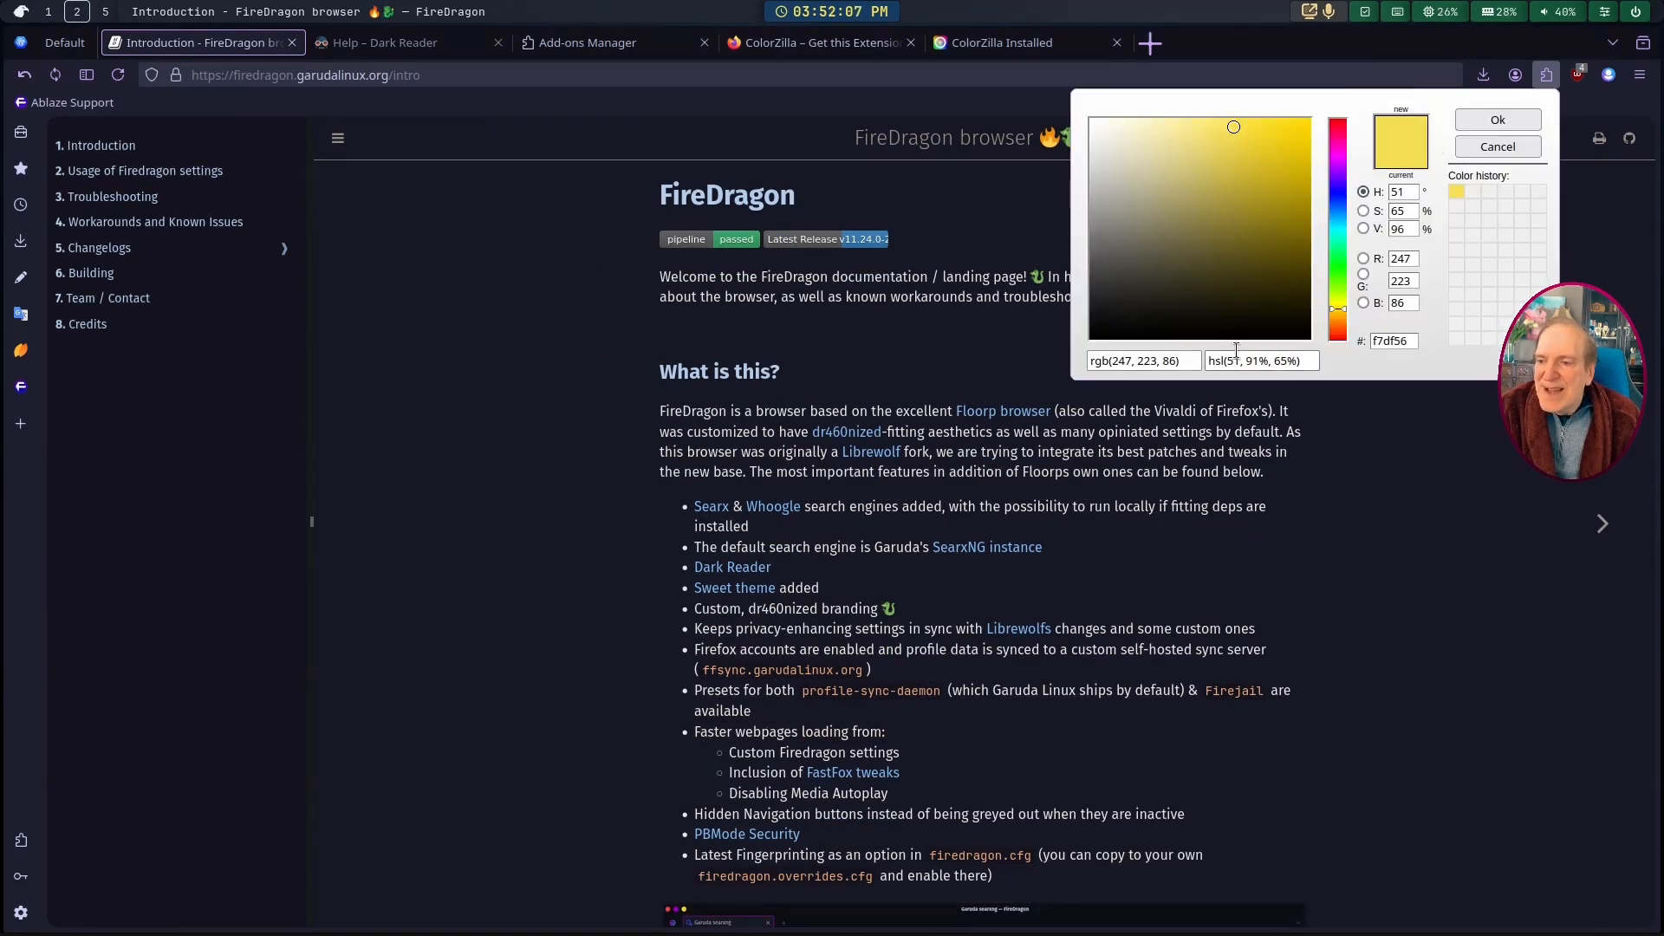
drag(1112, 360, 1160, 358)
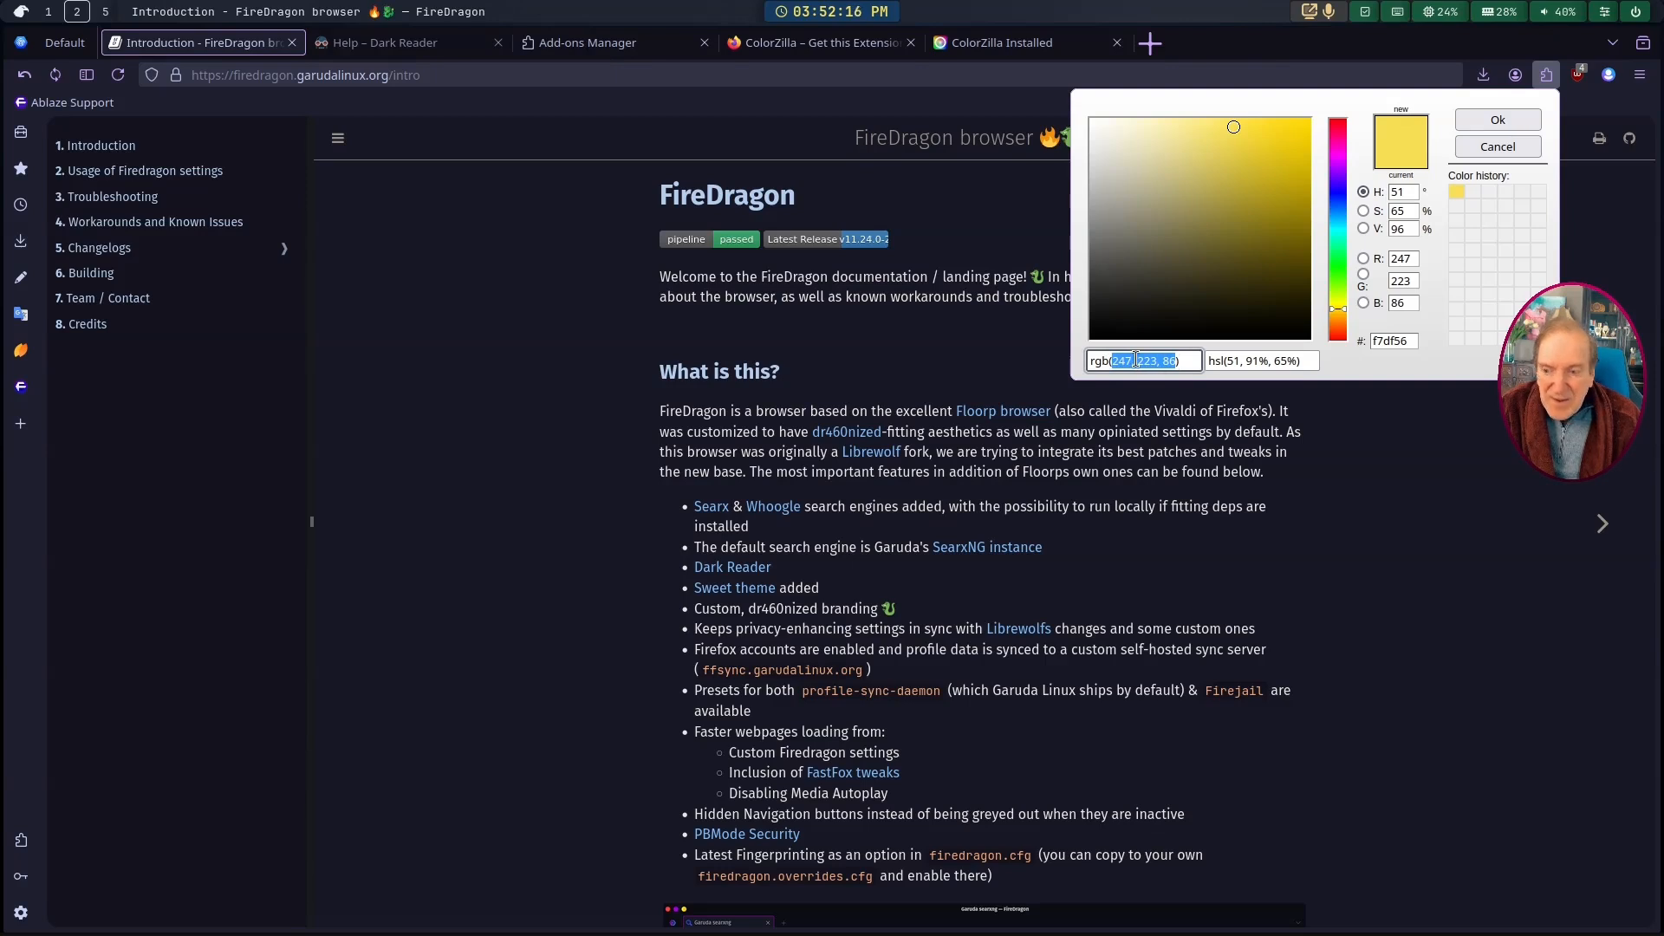
click(1147, 359)
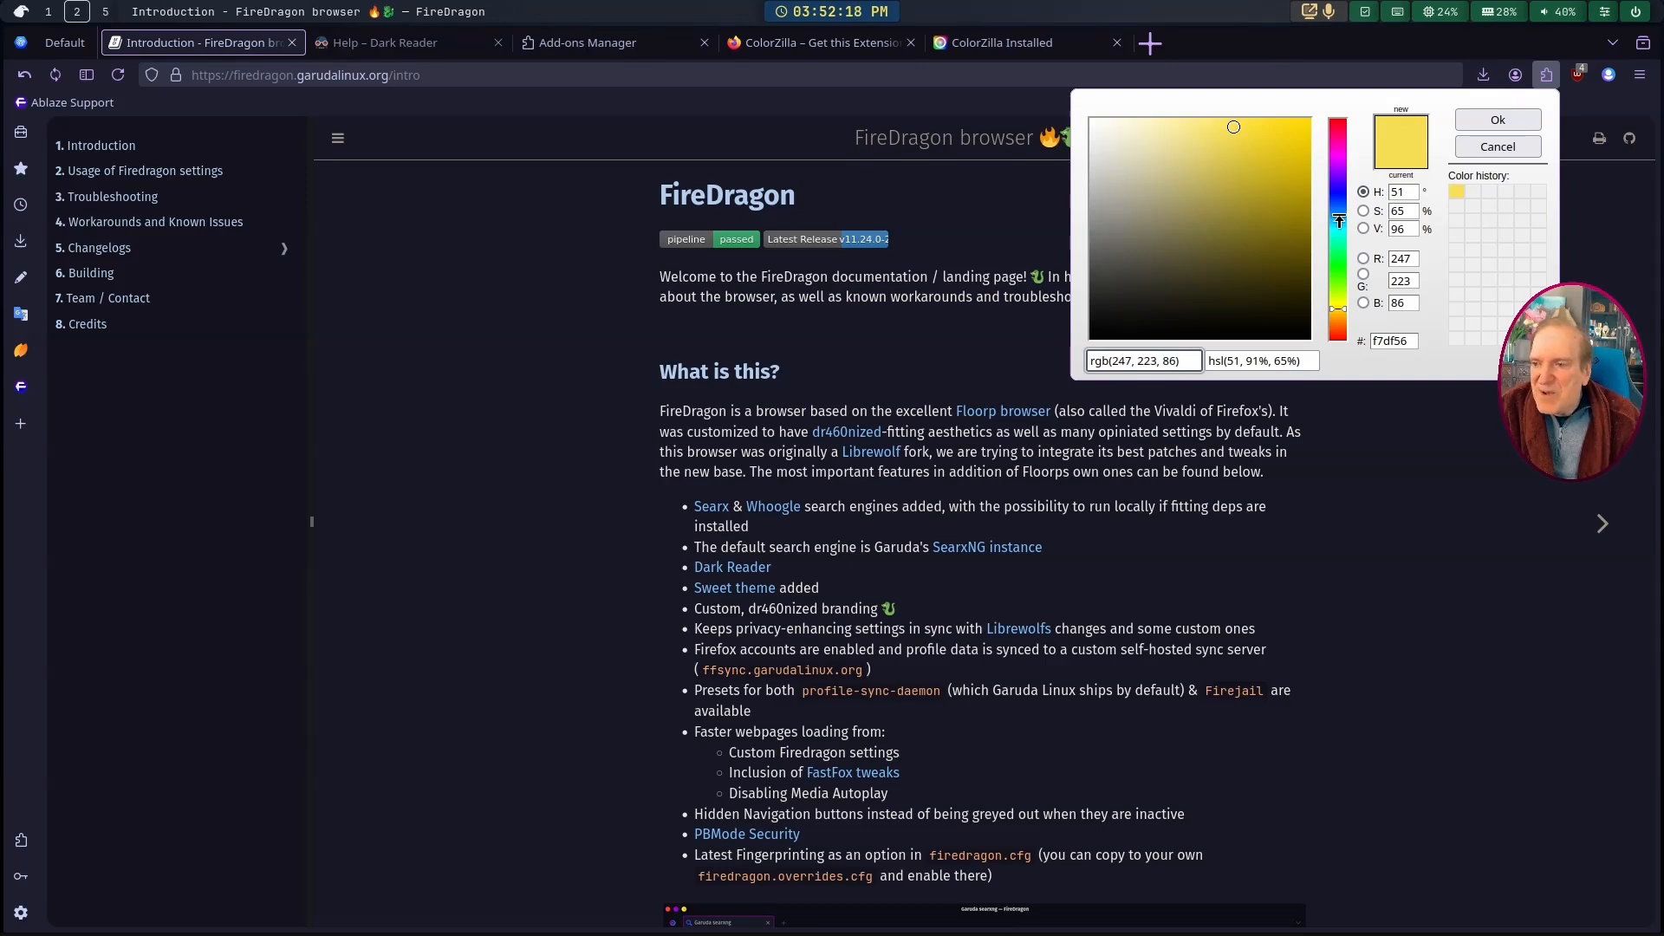
click(1342, 220)
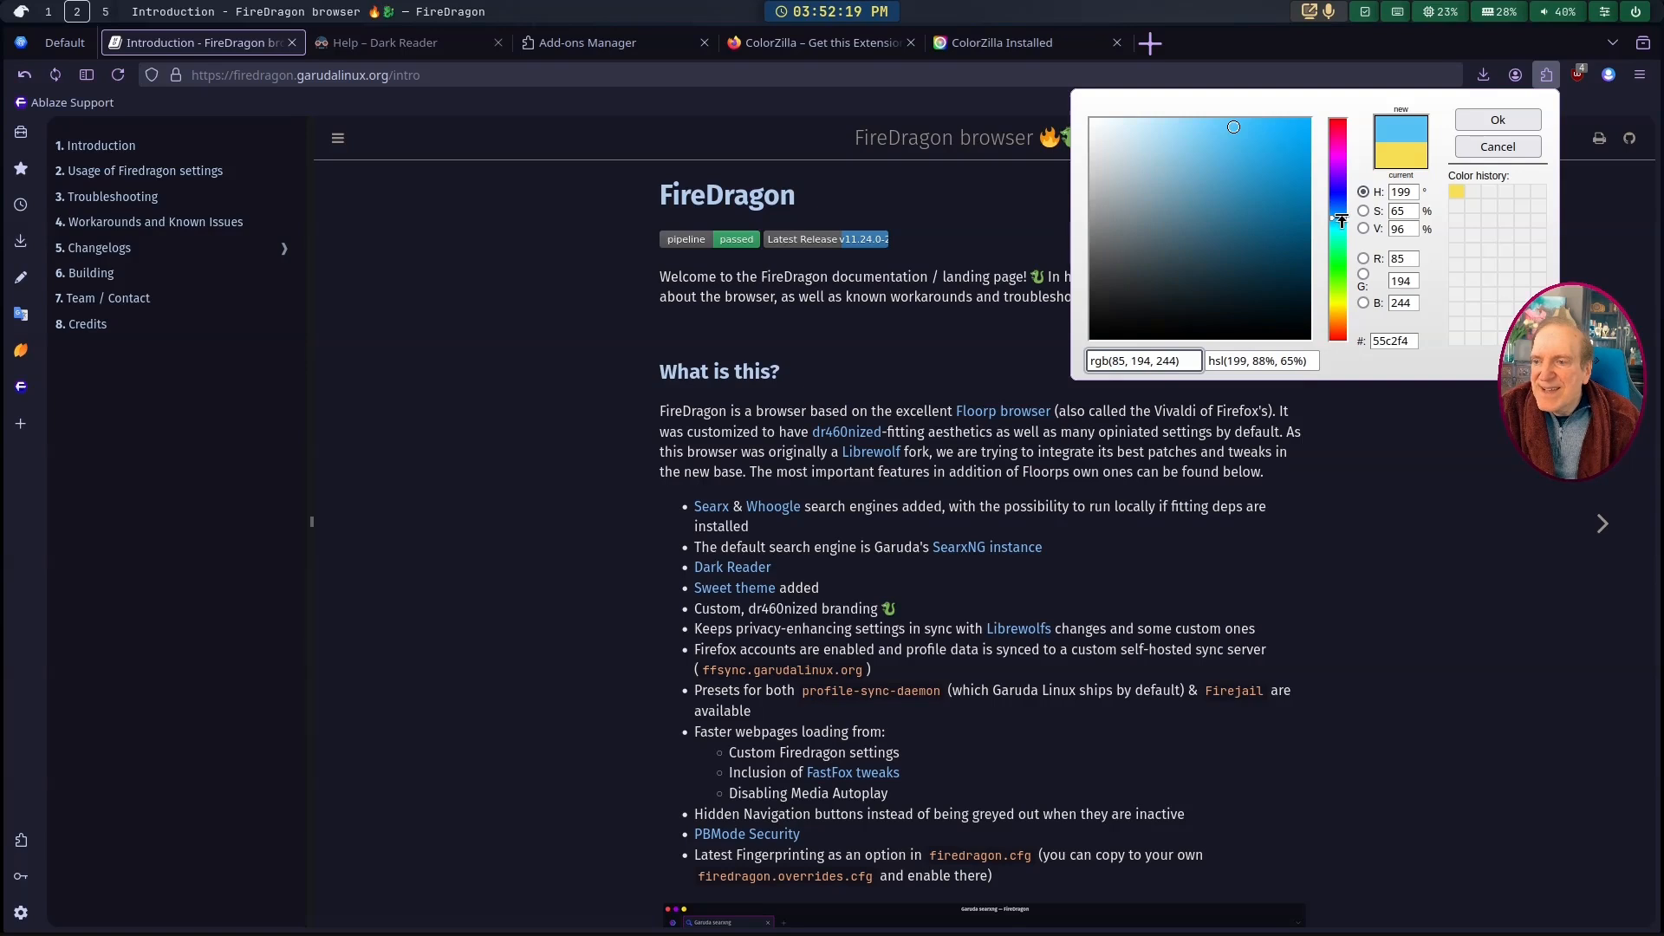
drag(1342, 220, 1341, 208)
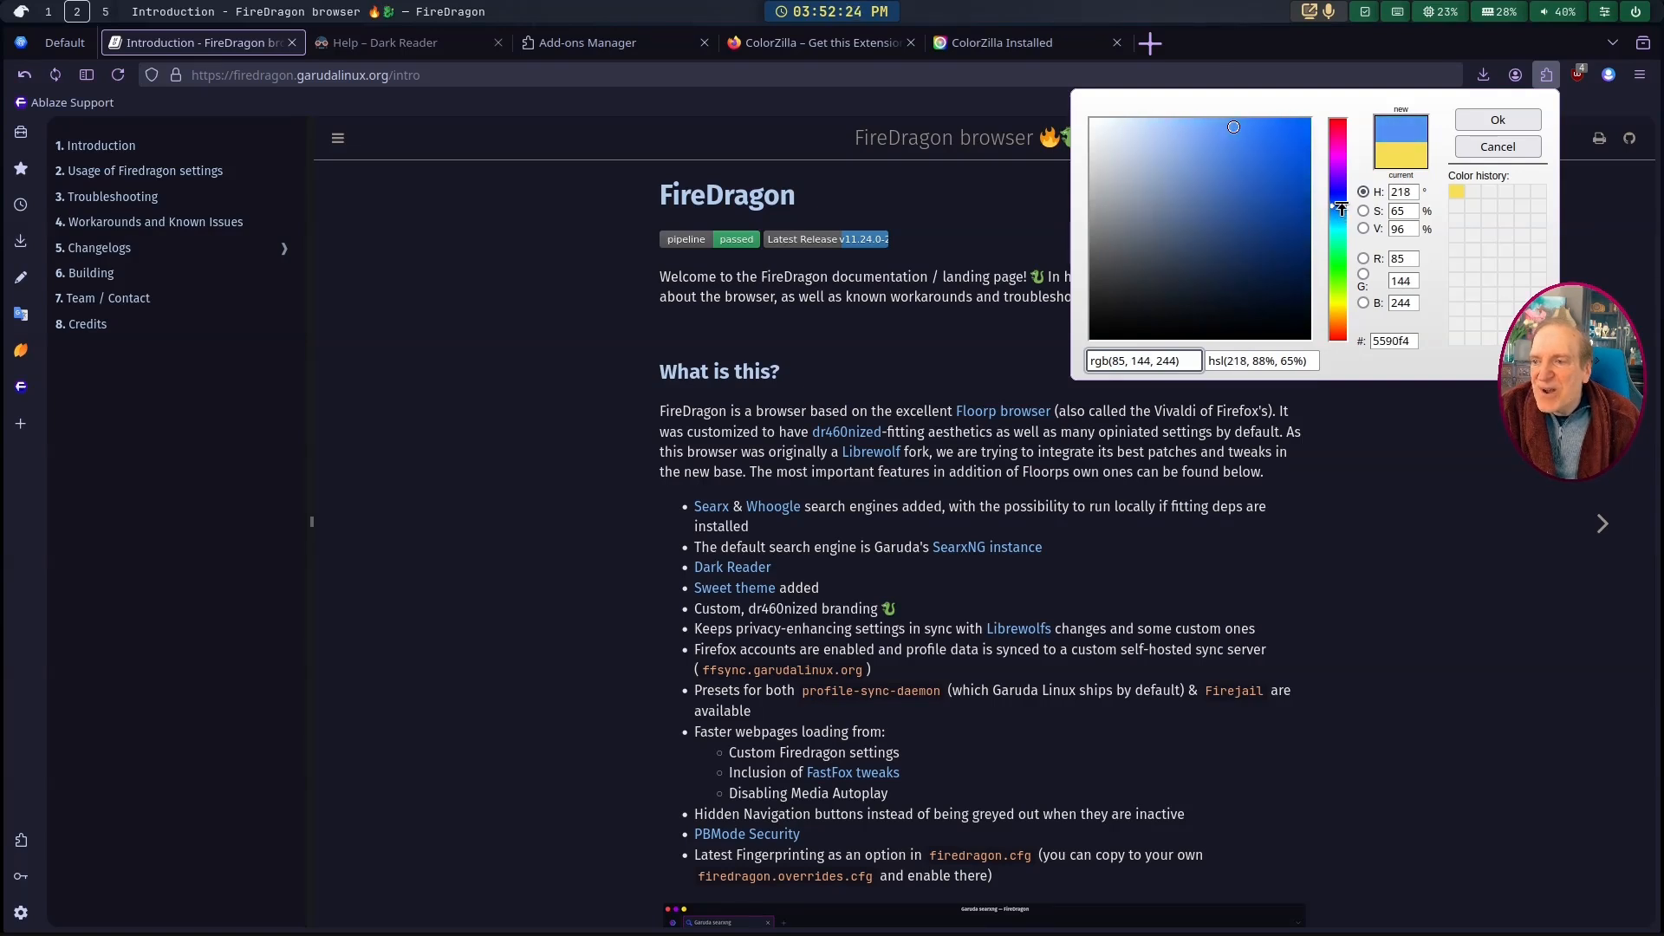
mouse_move(1234, 129)
mouse_down()
mouse_move(1249, 161)
mouse_move(1222, 139)
mouse_up()
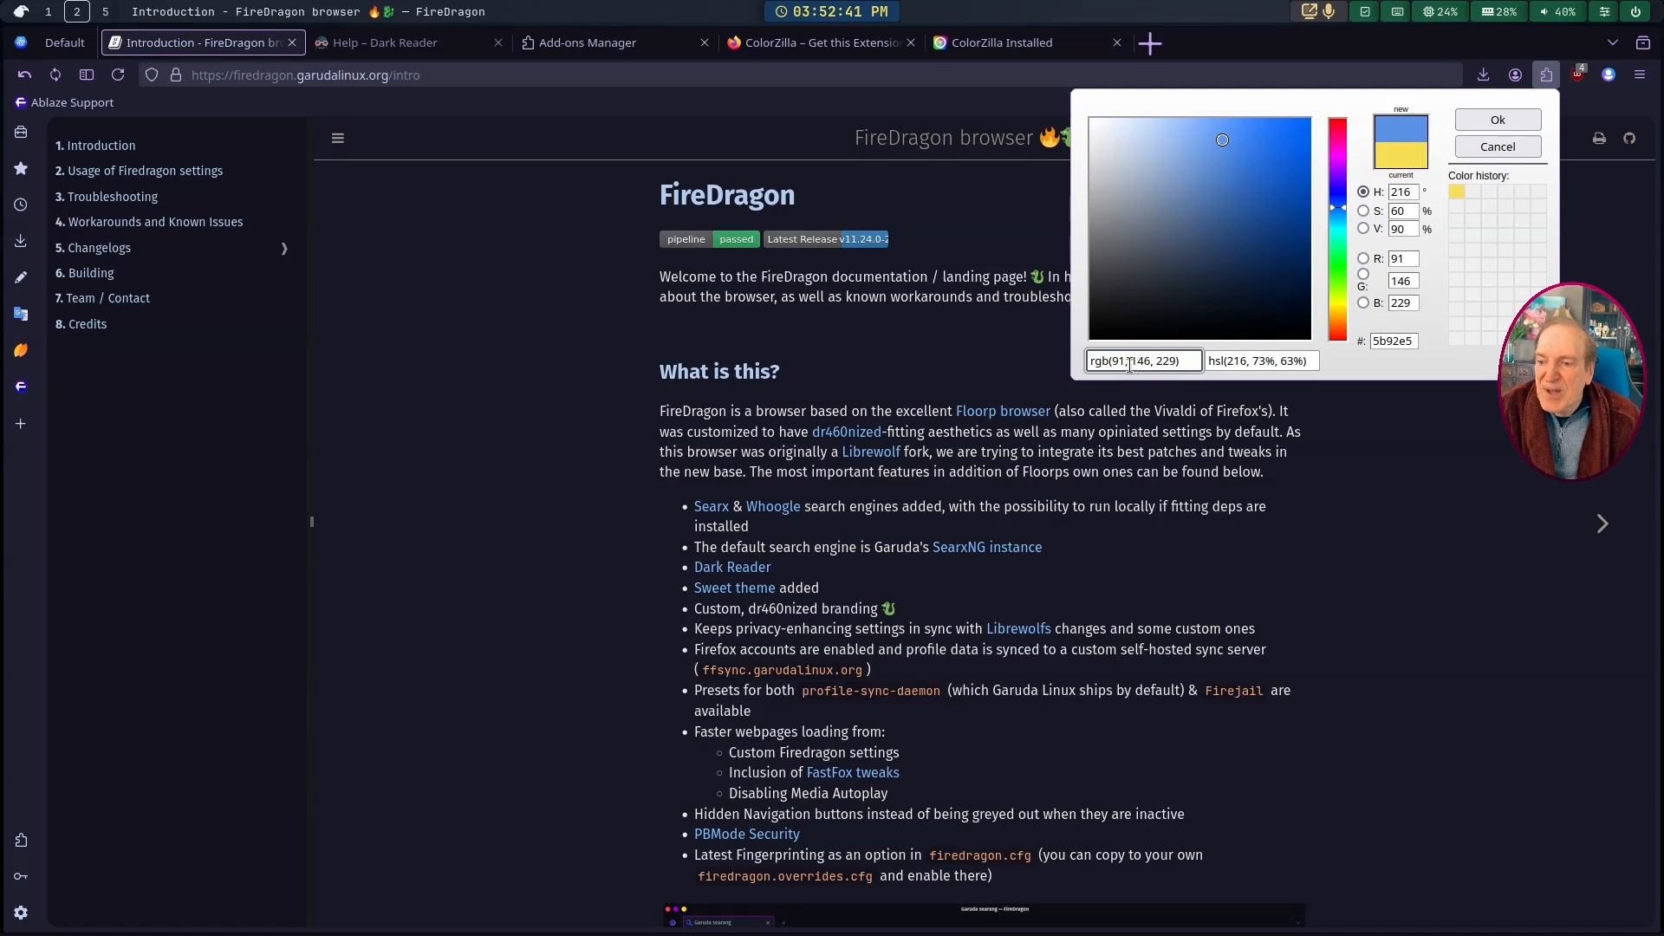
drag(1158, 362, 1175, 362)
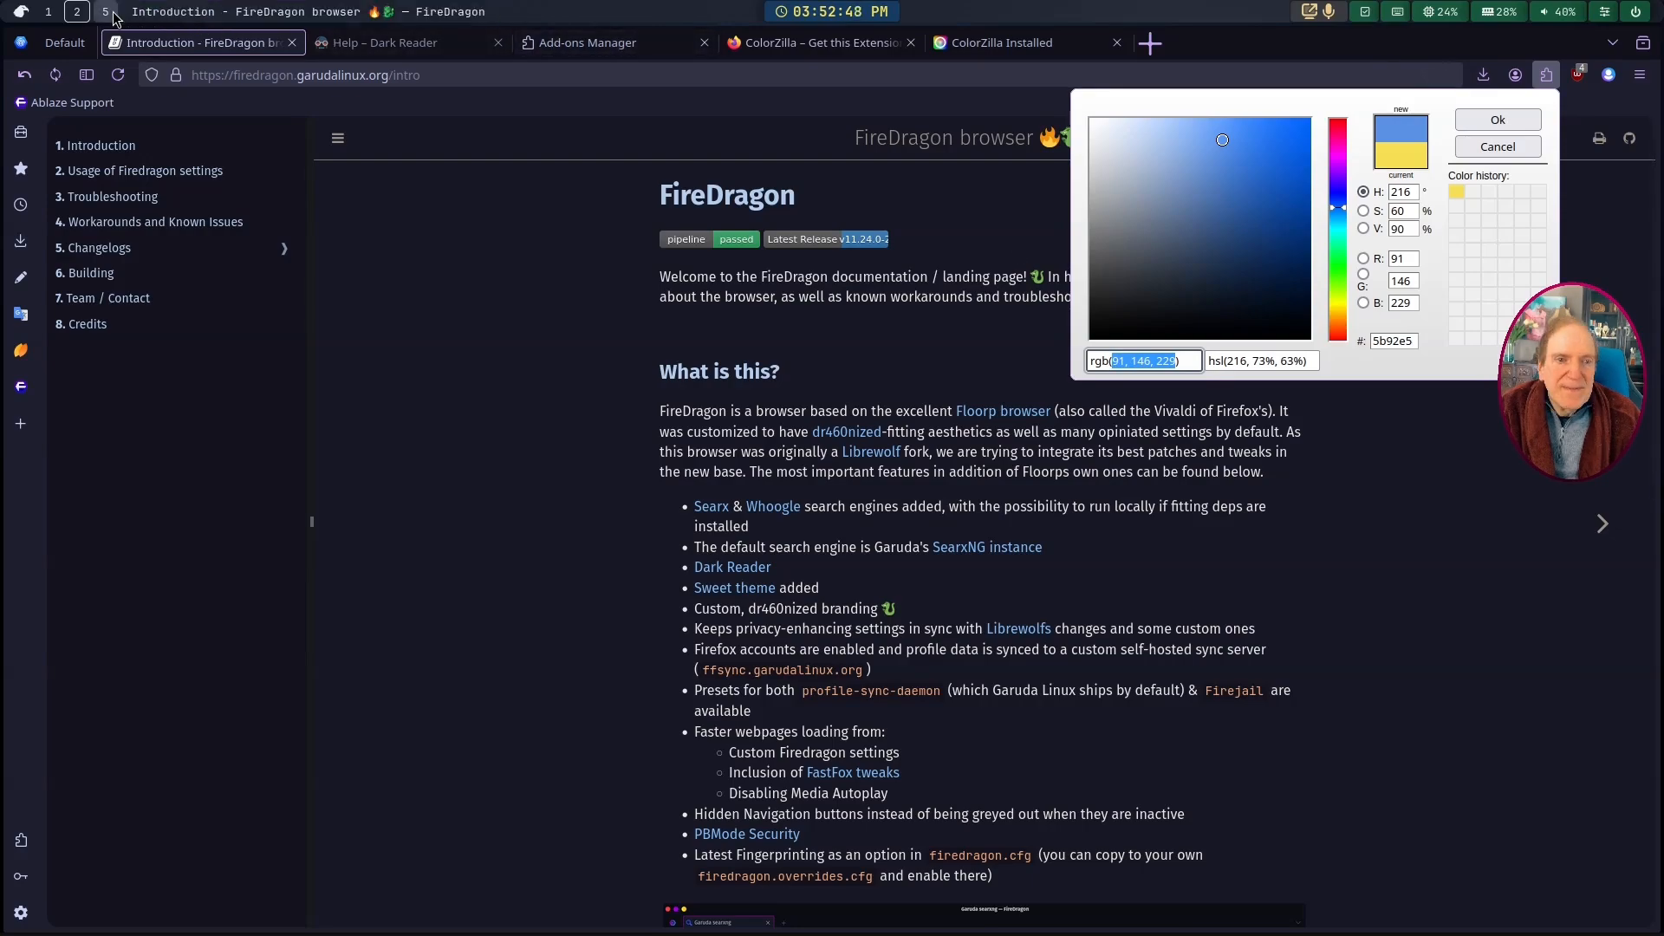
click(60, 11)
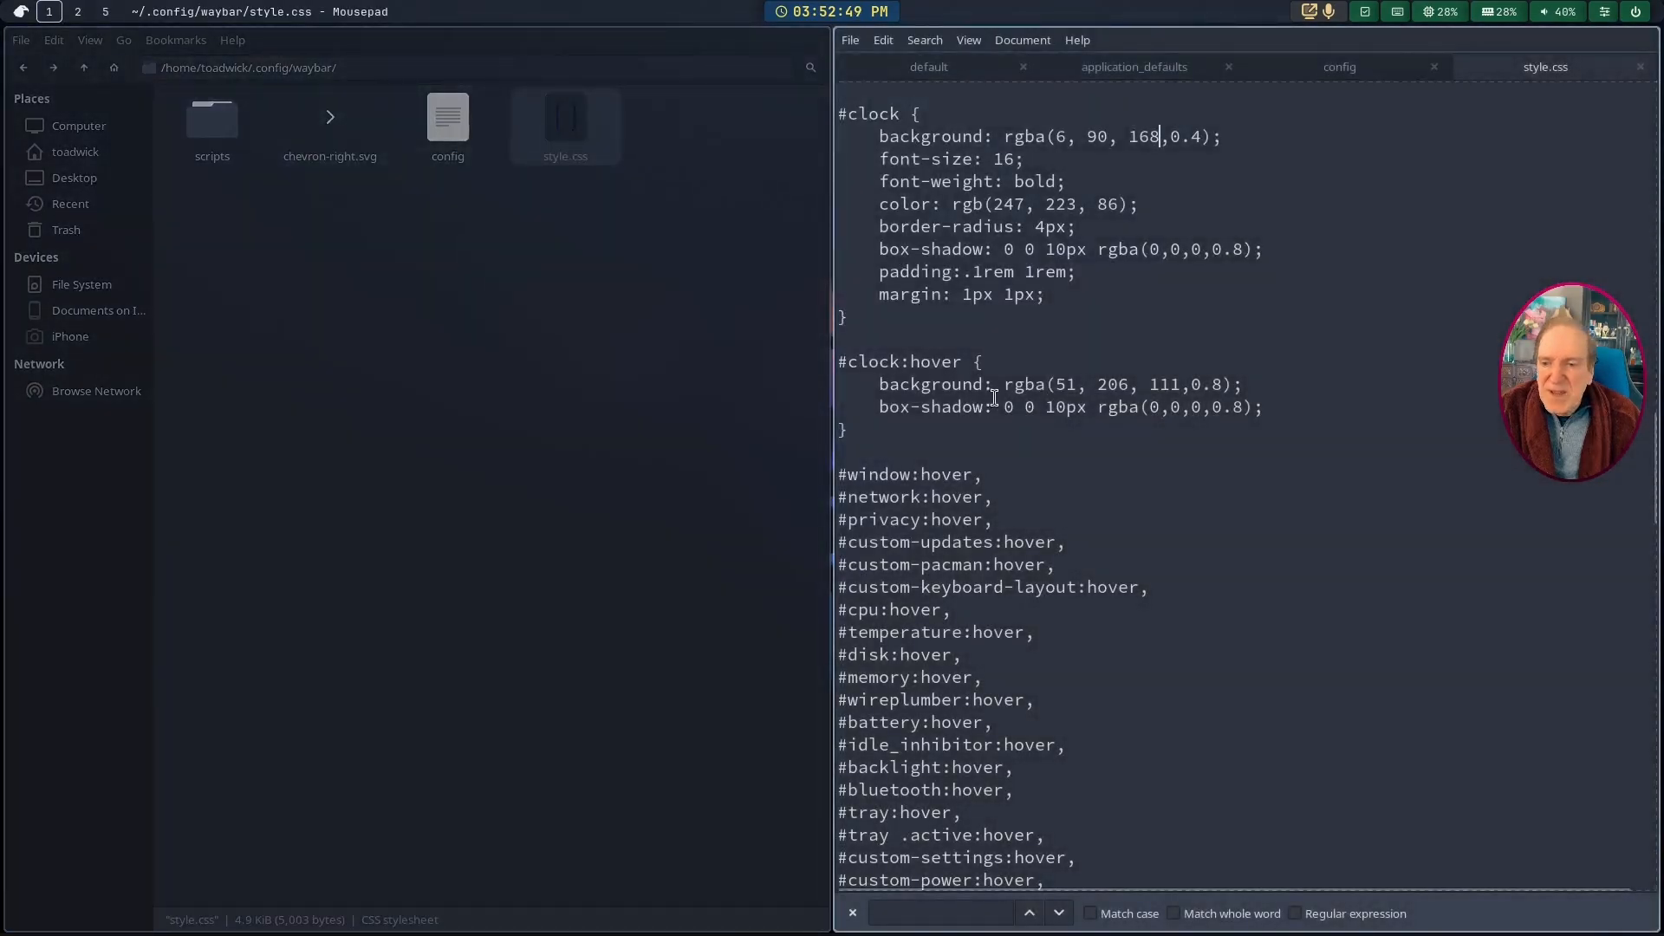
Step: Replace the #clock:hover colour 51, 206, 111 with 91, 146, 229, save, and reload Waybar
drag(1056, 386, 1177, 383)
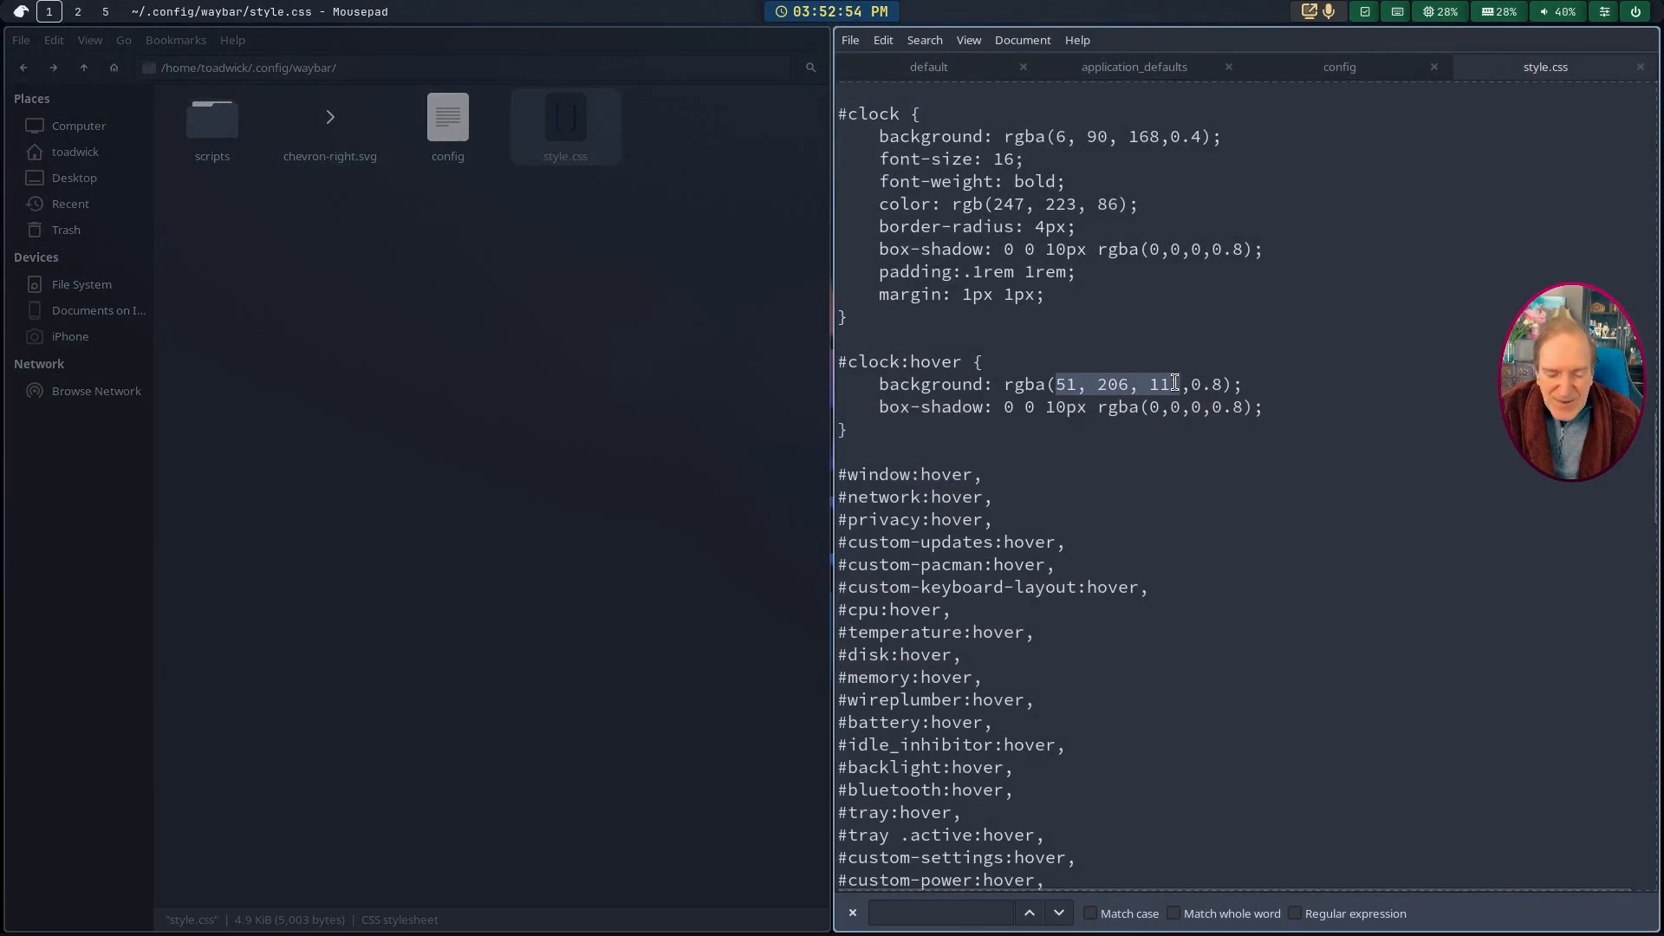
key(ctrl+v)
key(ctrl+s)
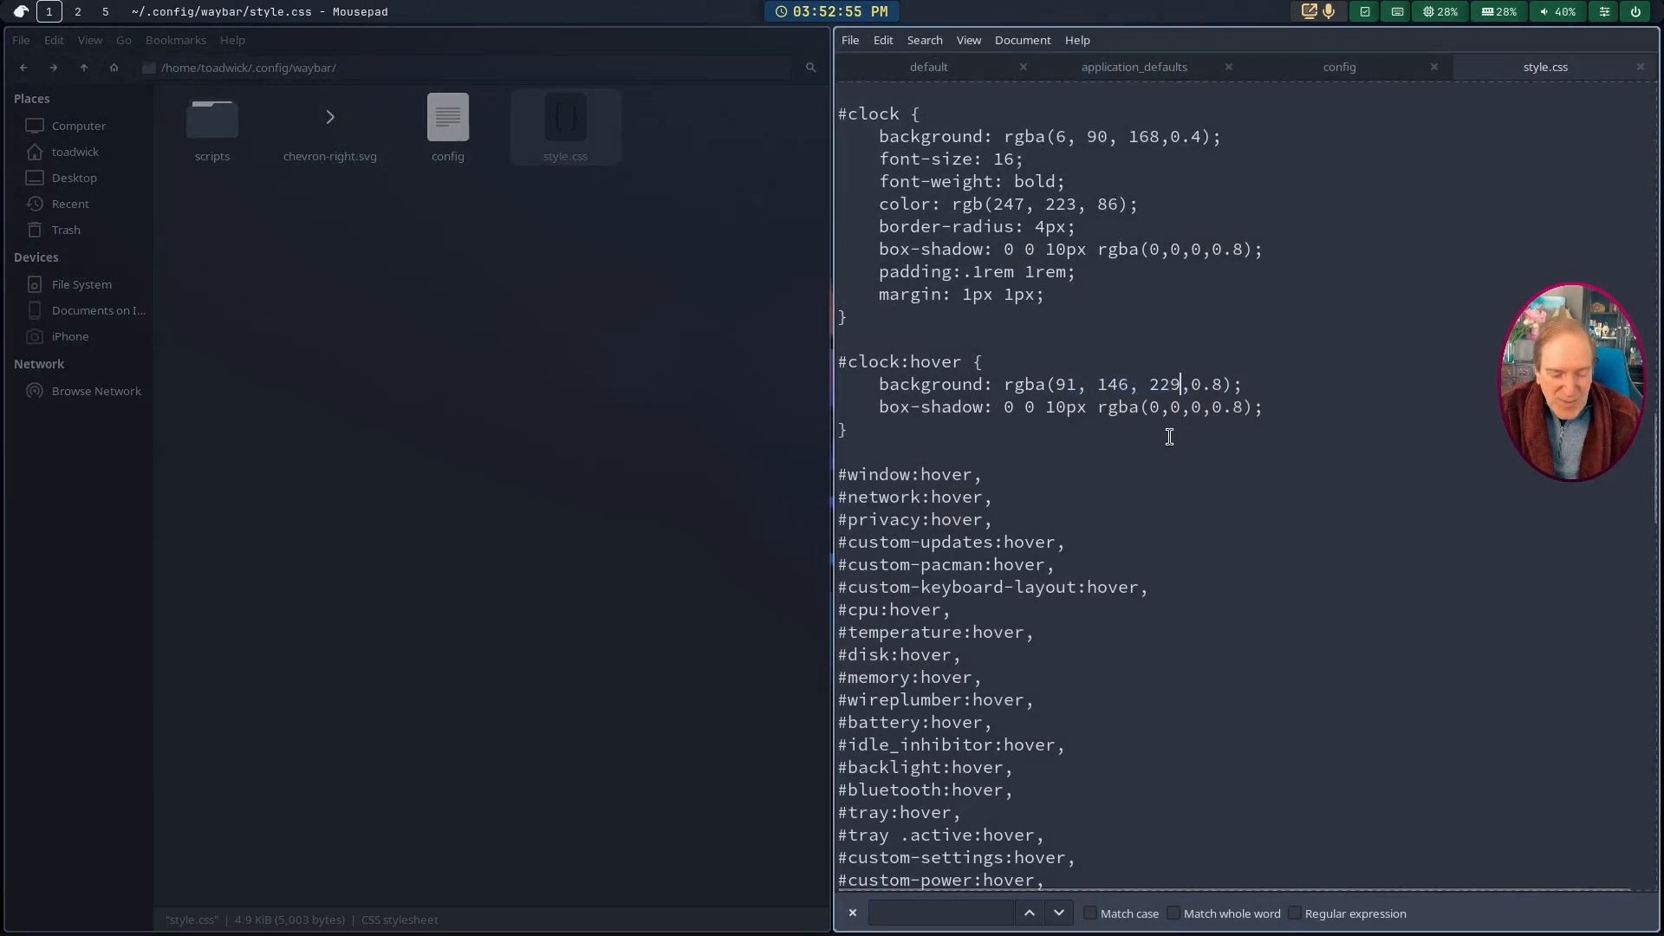
key(super+shift+c)
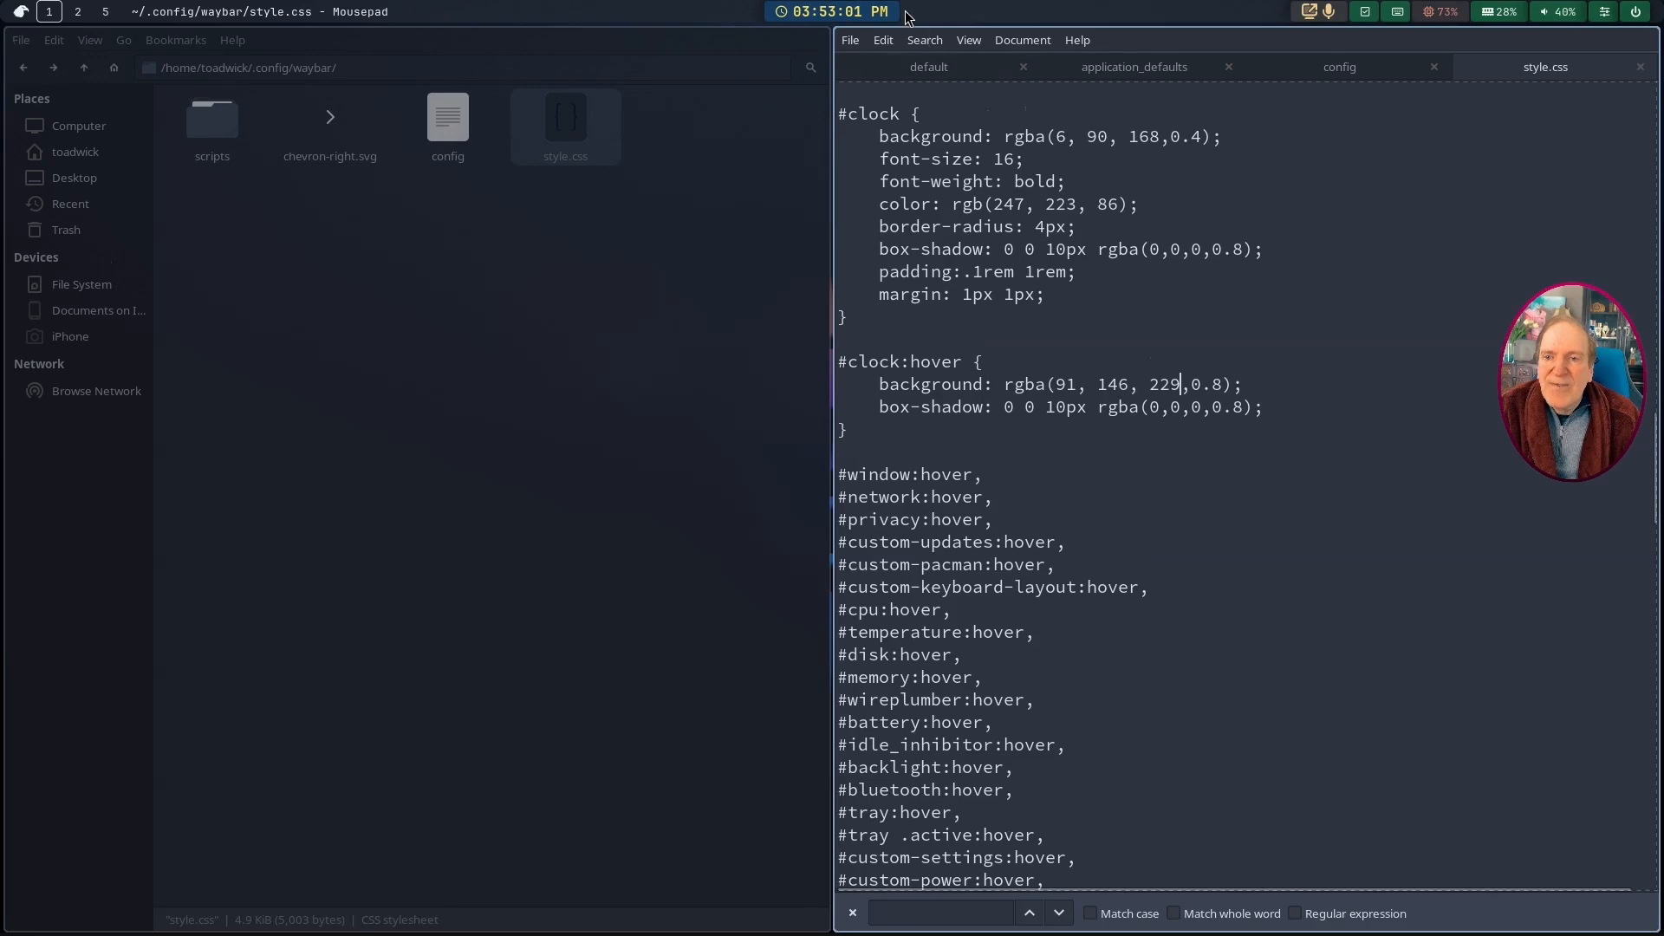
mouse_move(890, 17)
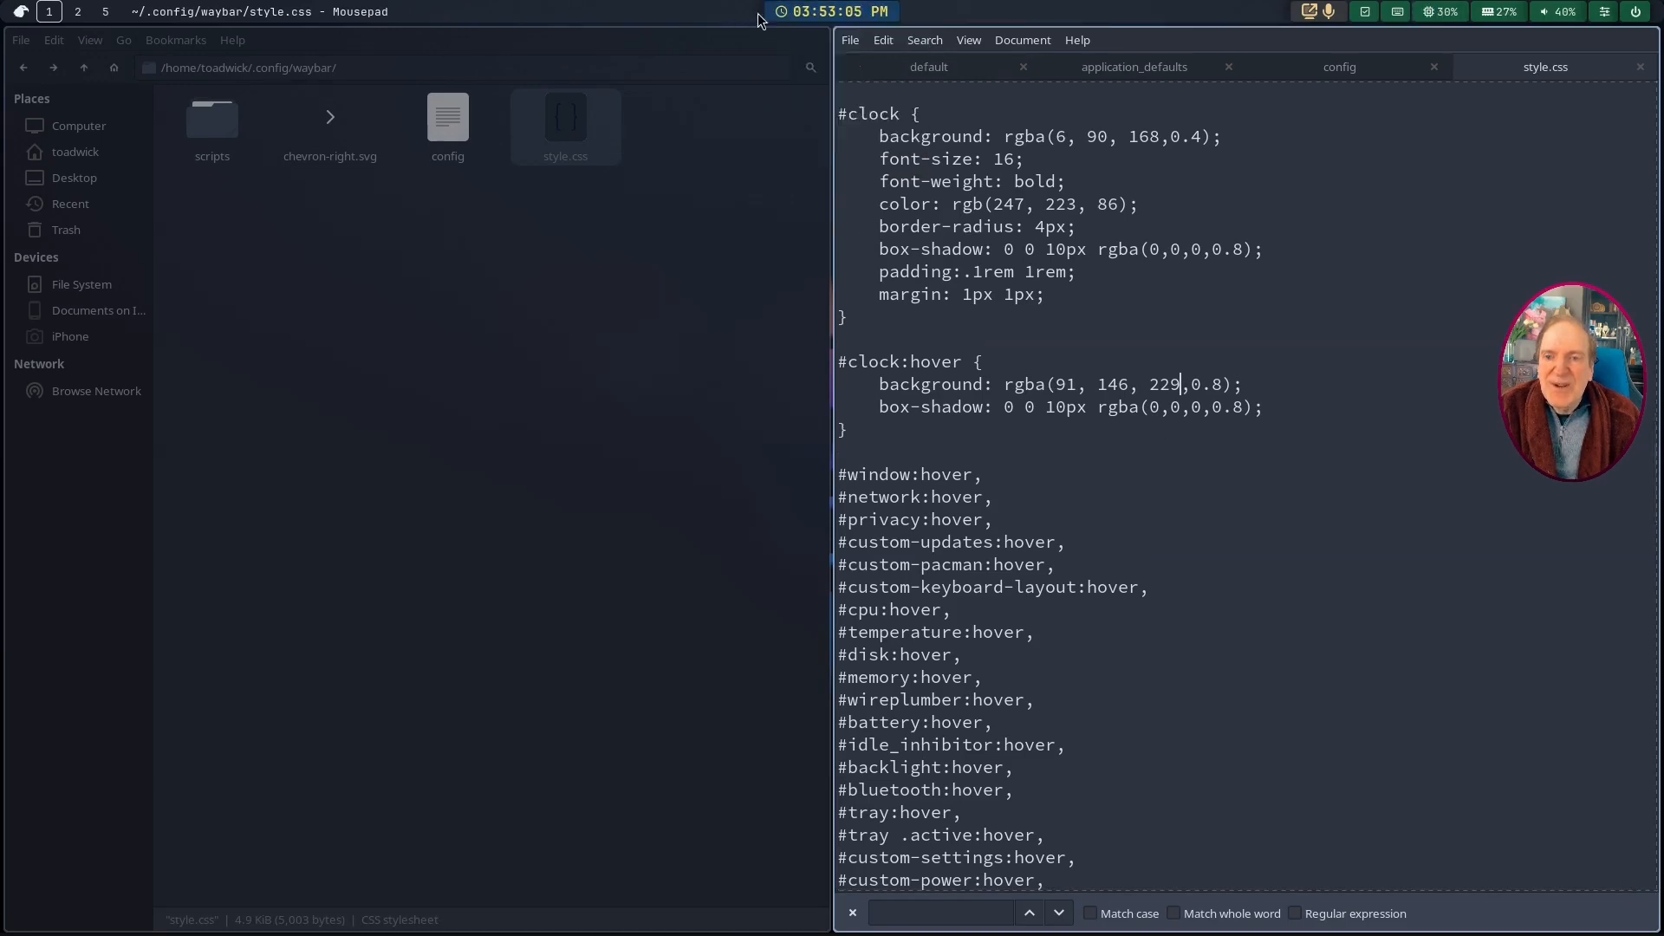
Step: Drag ColorZilla's colour square to the deeper blue rgb(26, 116, 206) and select its RGB numbers
click(77, 11)
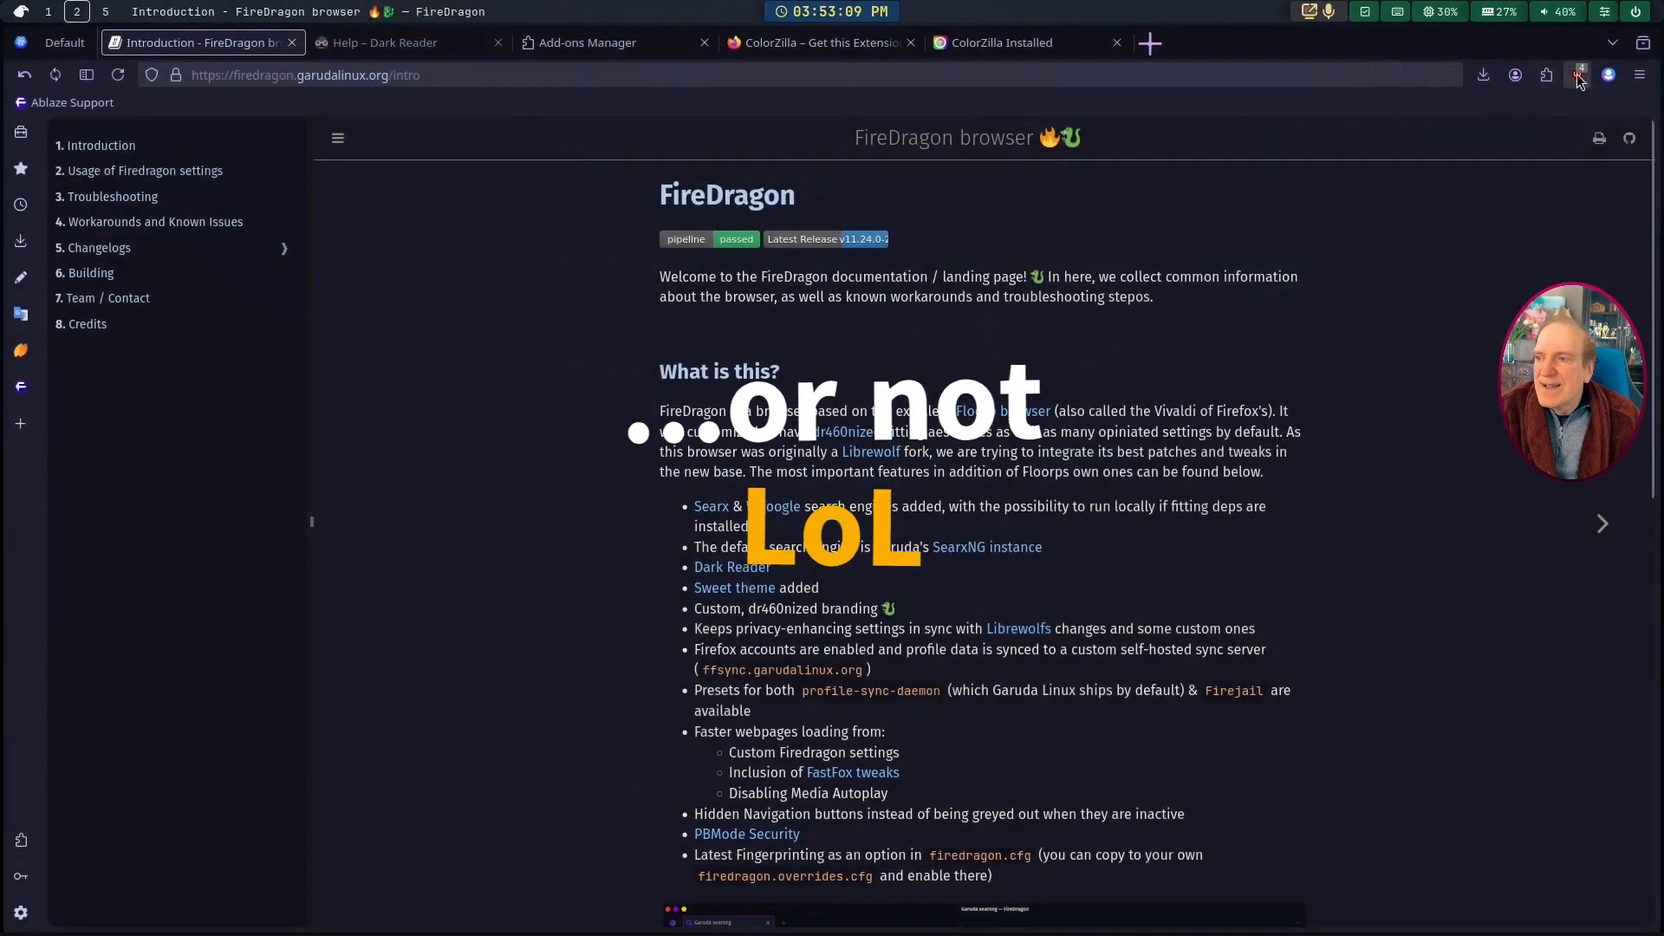
click(1547, 74)
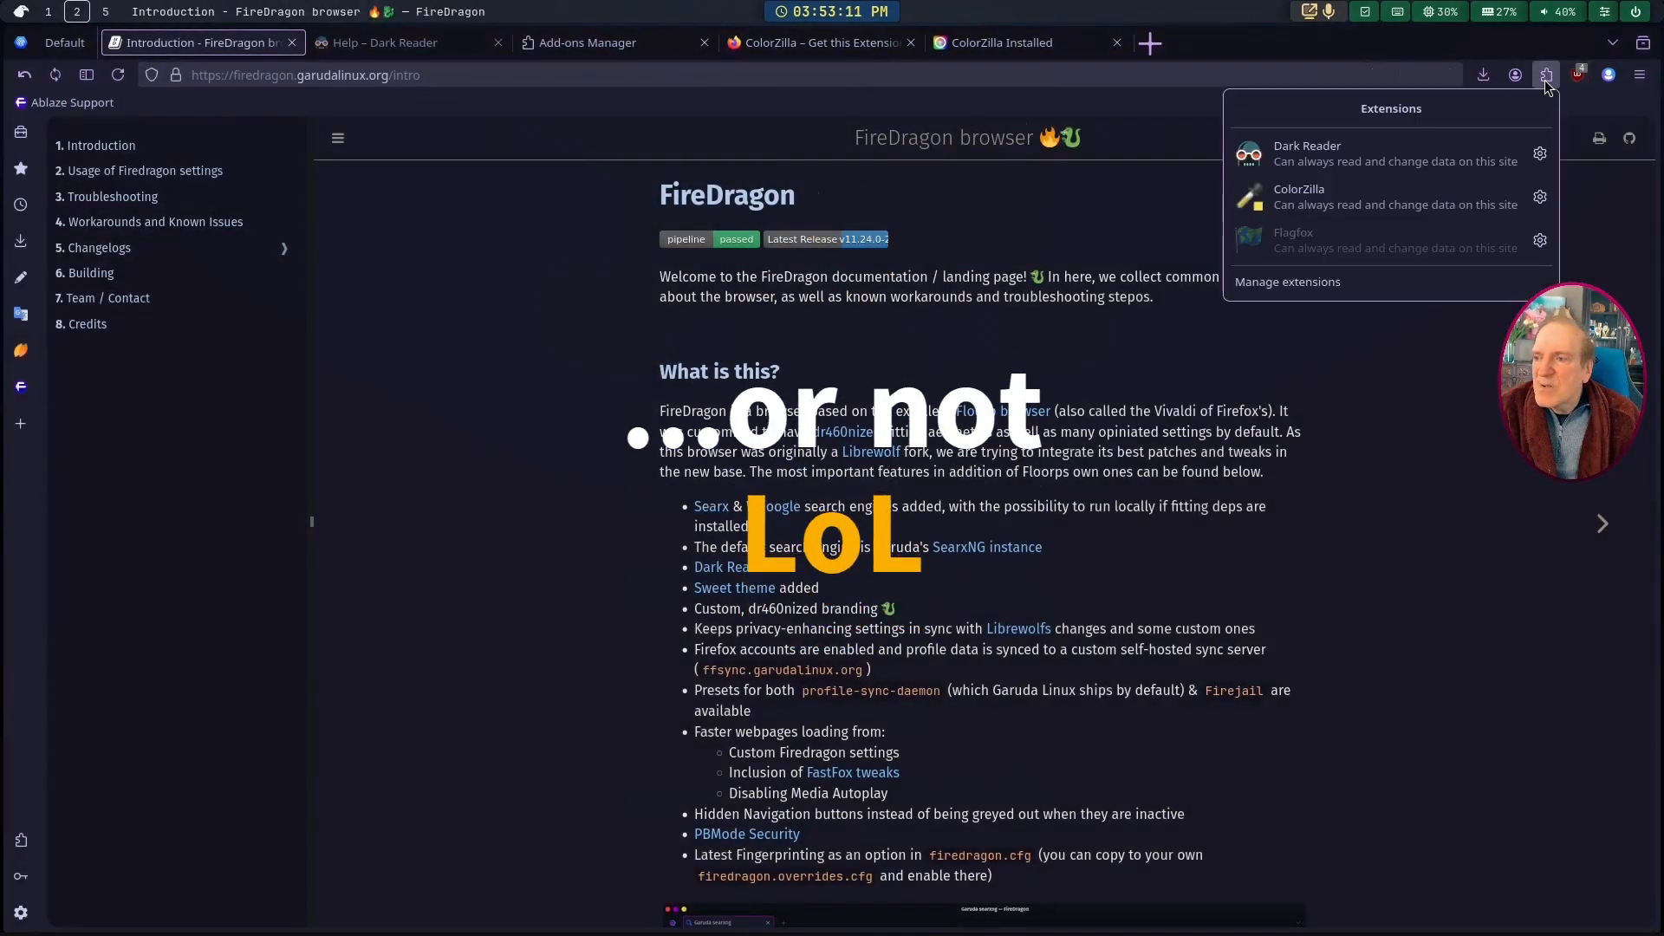
click(1291, 198)
click(1442, 135)
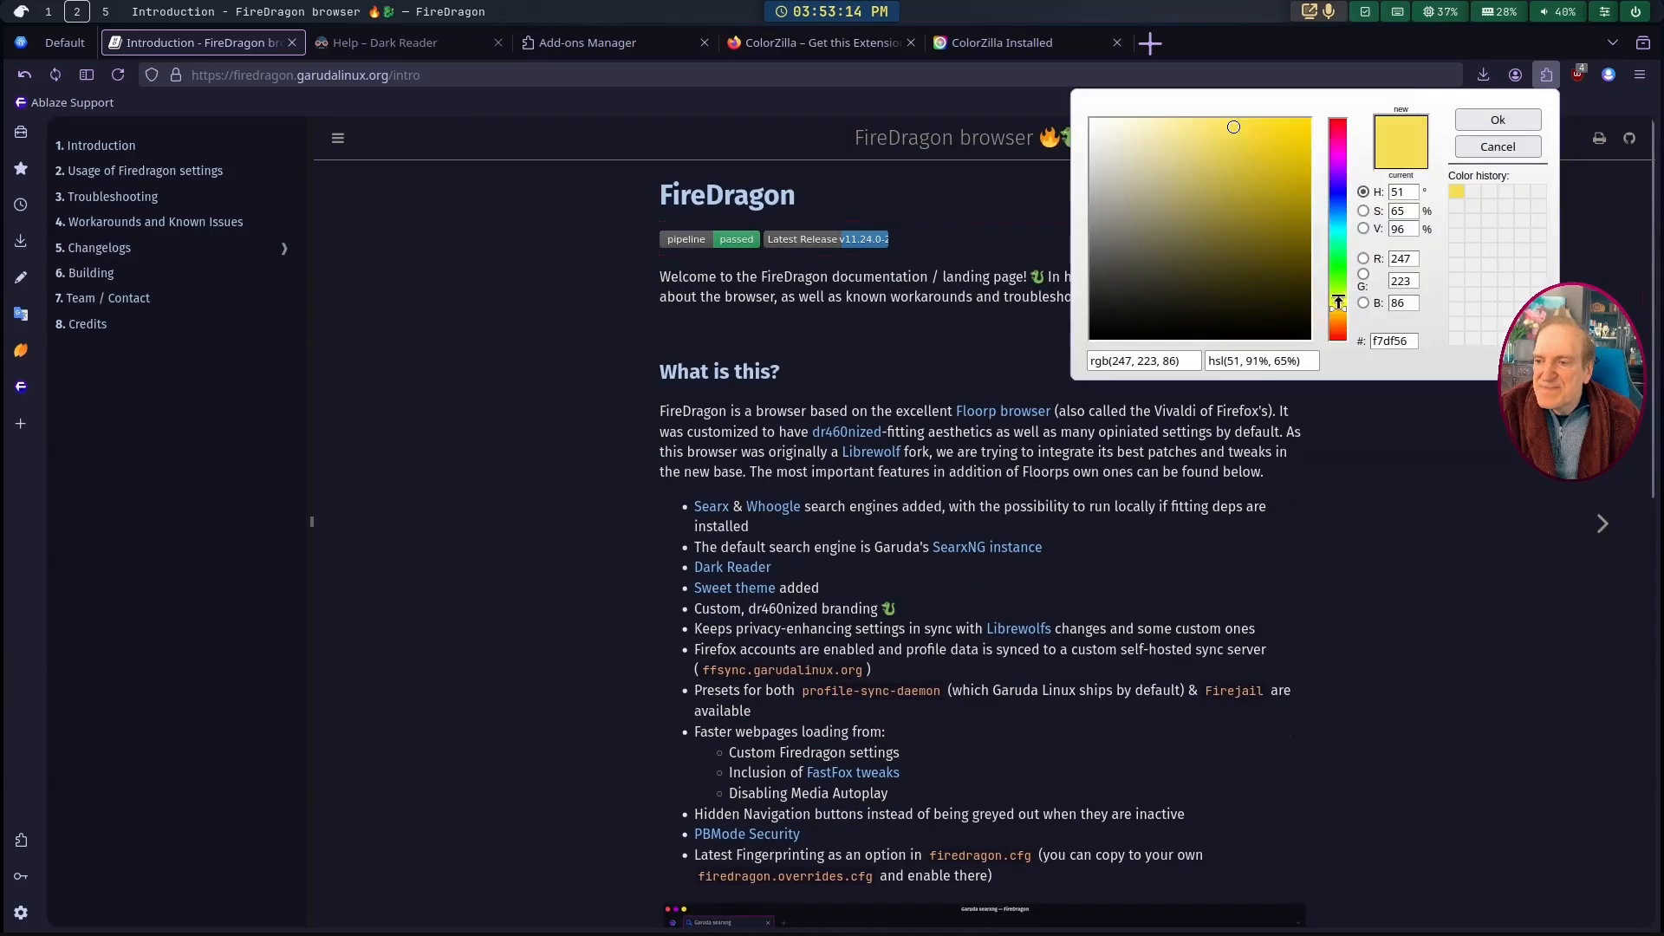
drag(1297, 201, 1282, 160)
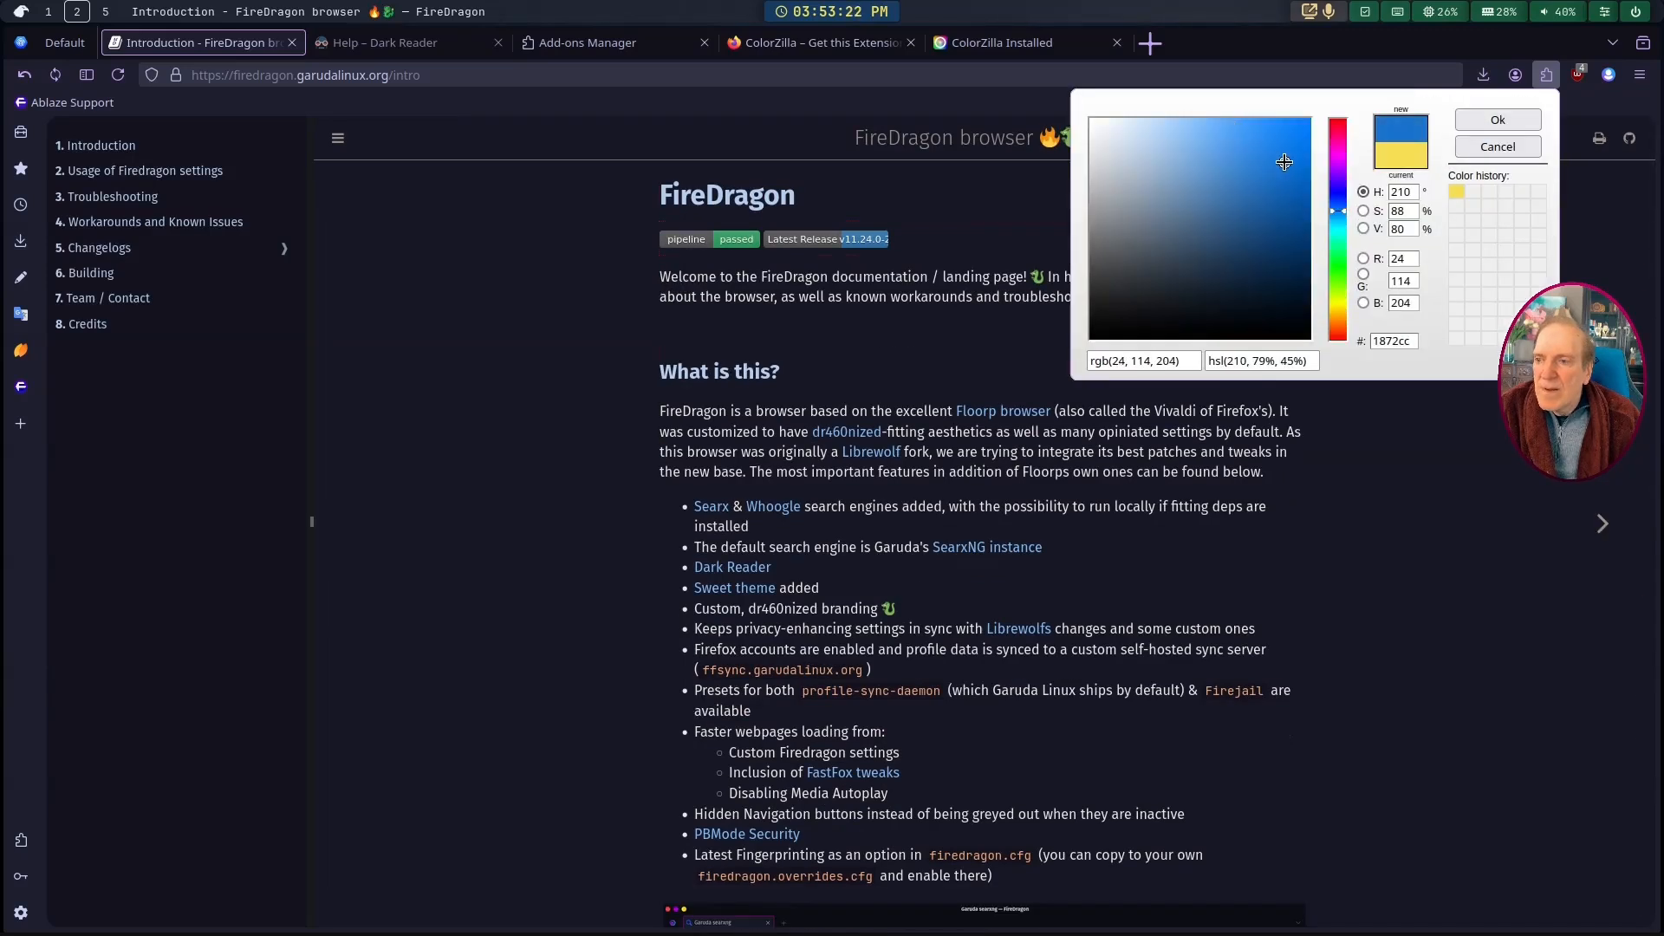
drag(1112, 360, 1167, 360)
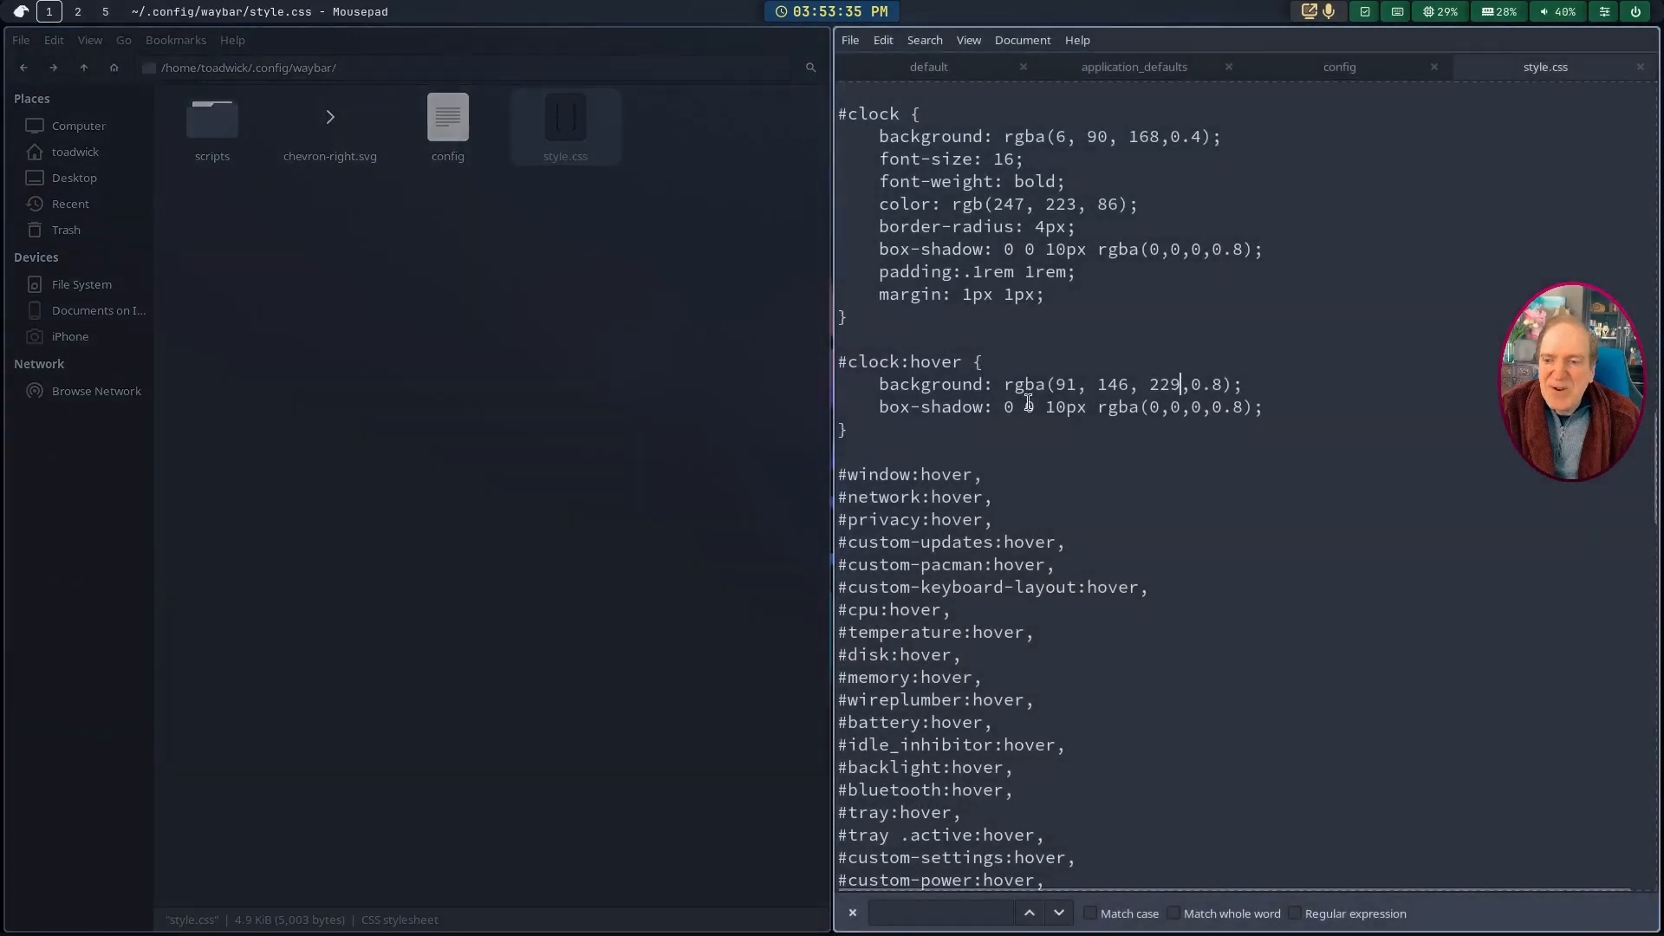
Step: Replace 91, 146, 229 in the #clock:hover background with the deeper blue 26, 116, 206
drag(1058, 384, 1182, 384)
key(ctrl+v)
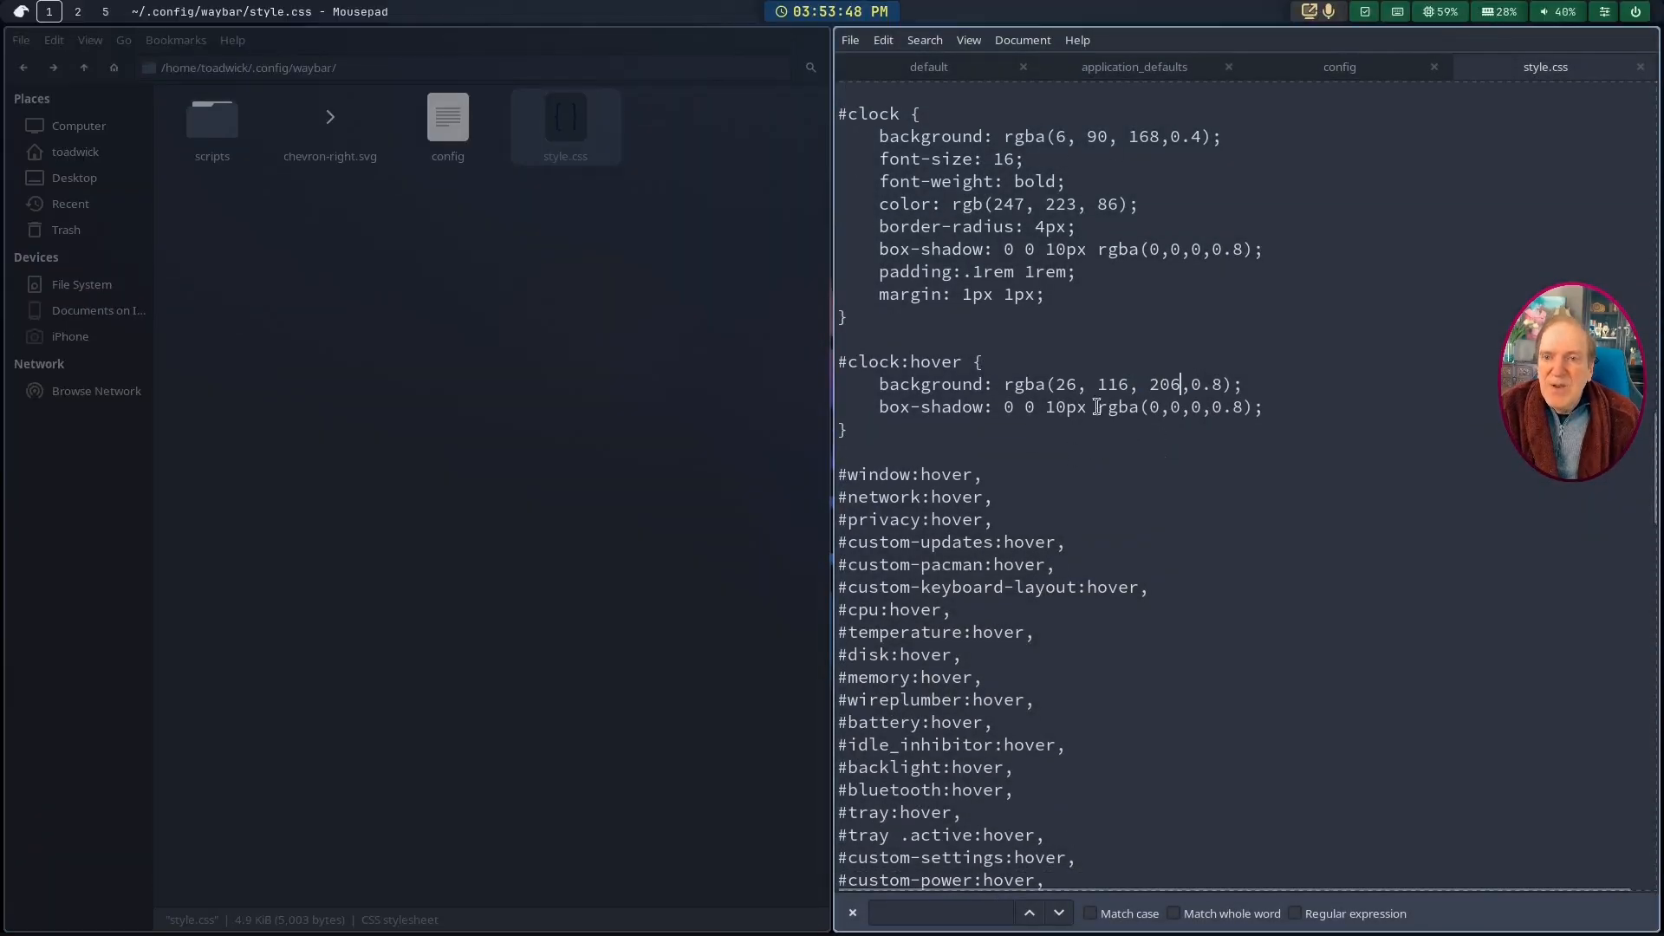
mouse_move(898, 19)
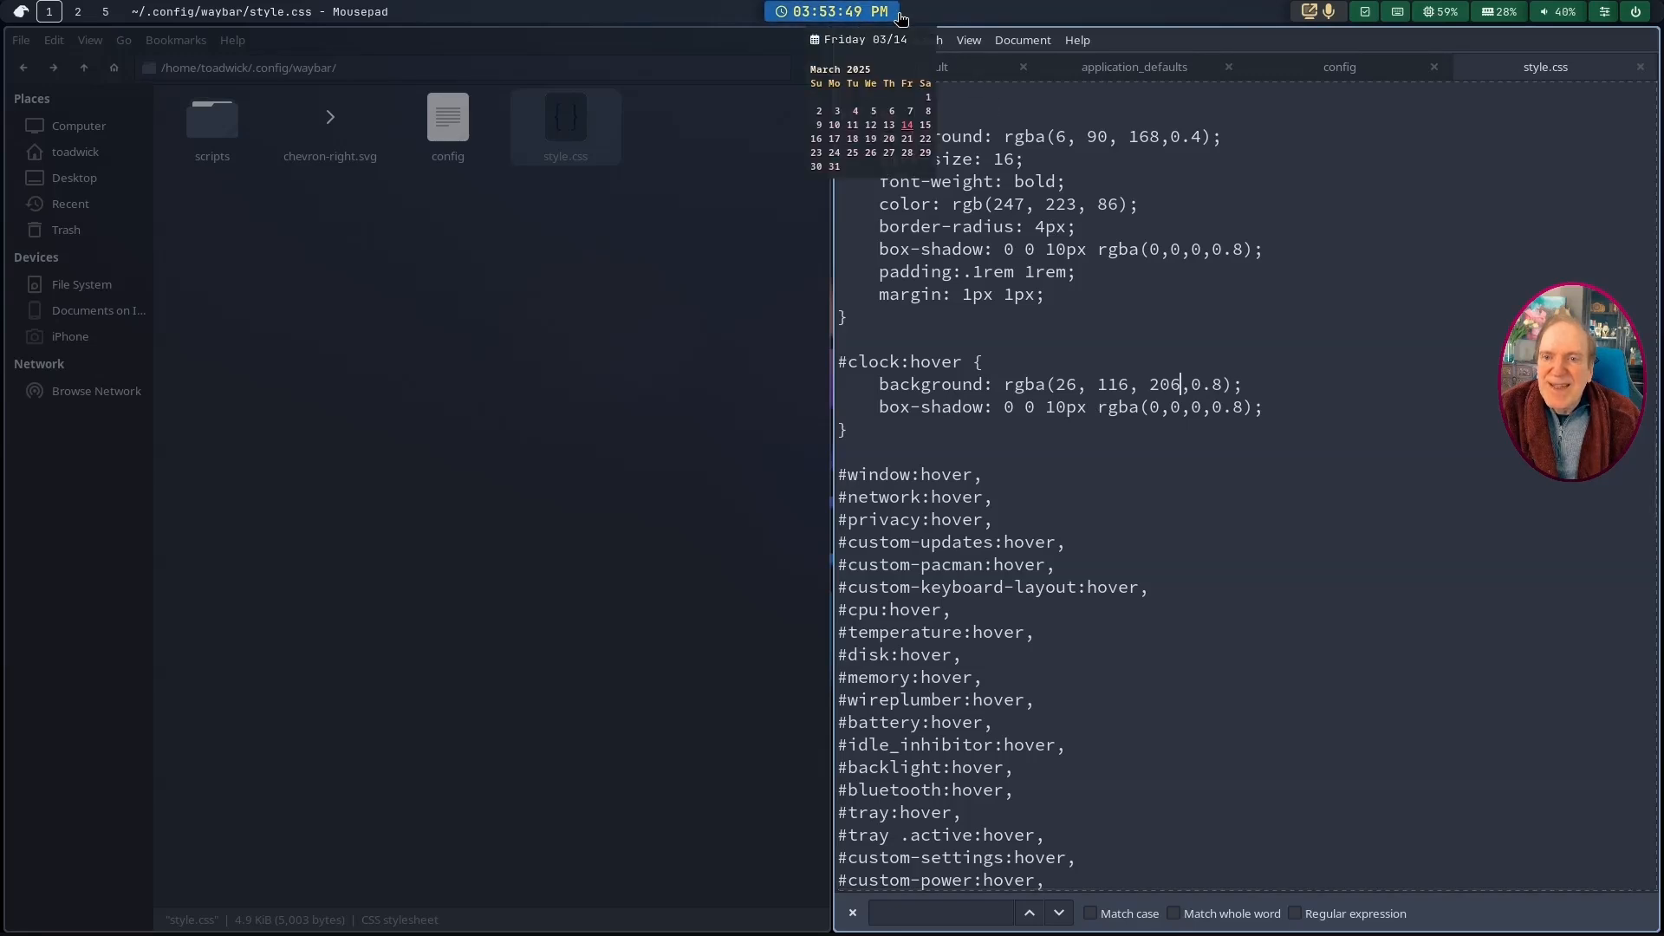
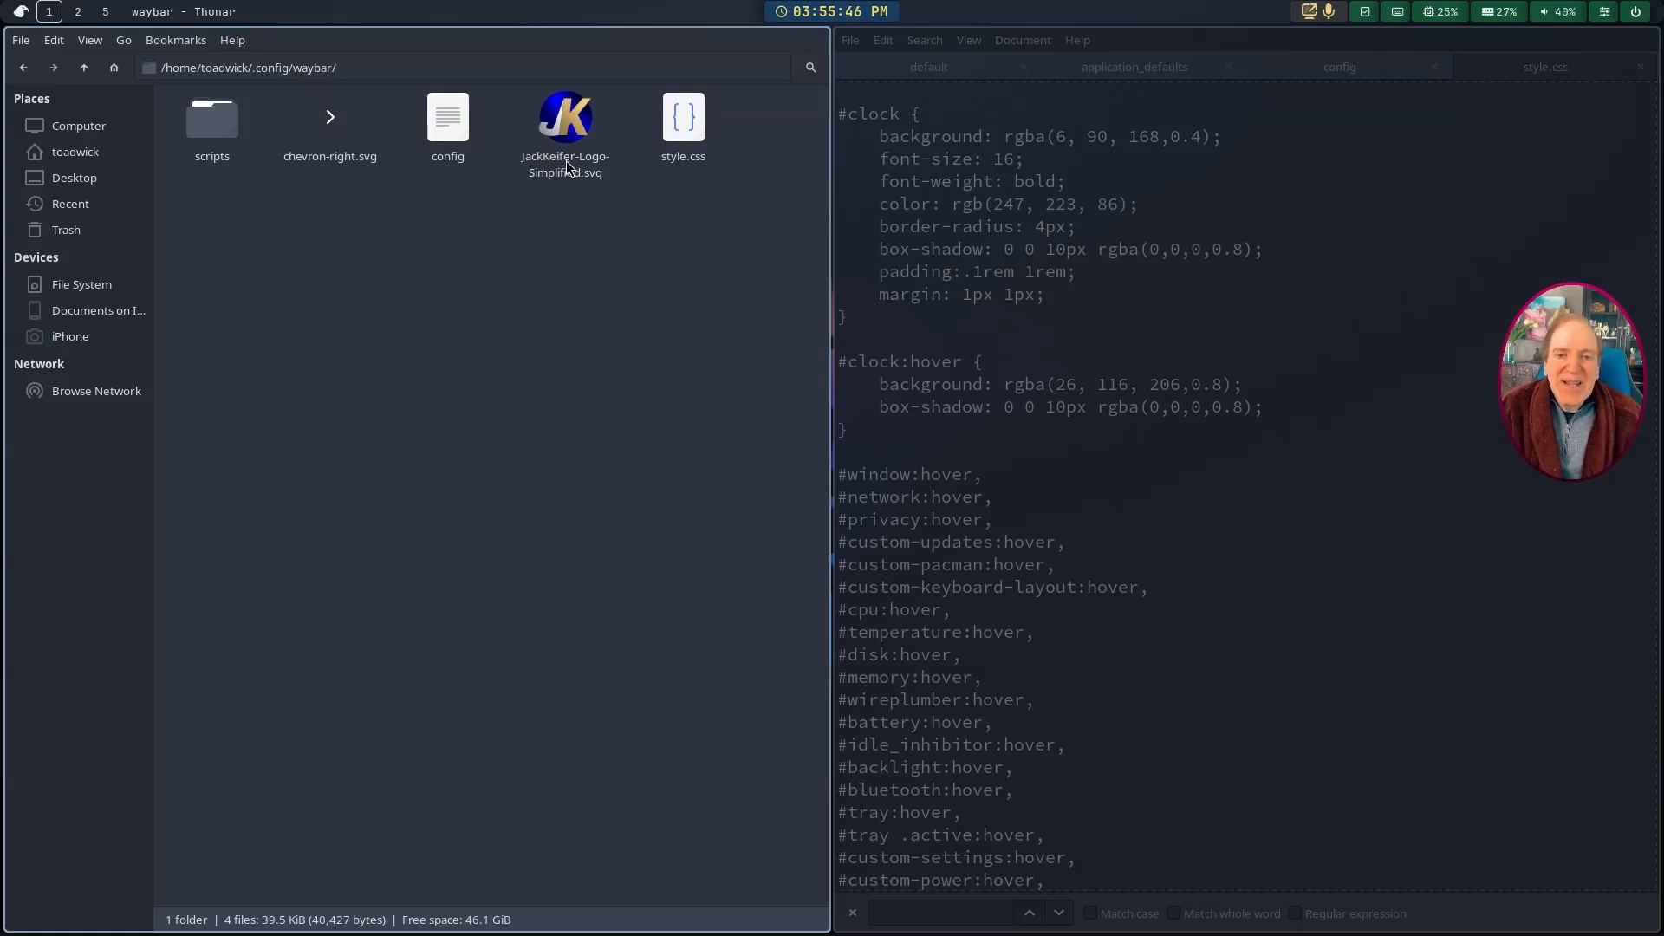
Step: Select the full name of JackKeifer-Logo-Simplified.svg in its rename field, leaving it unchanged
click(566, 162)
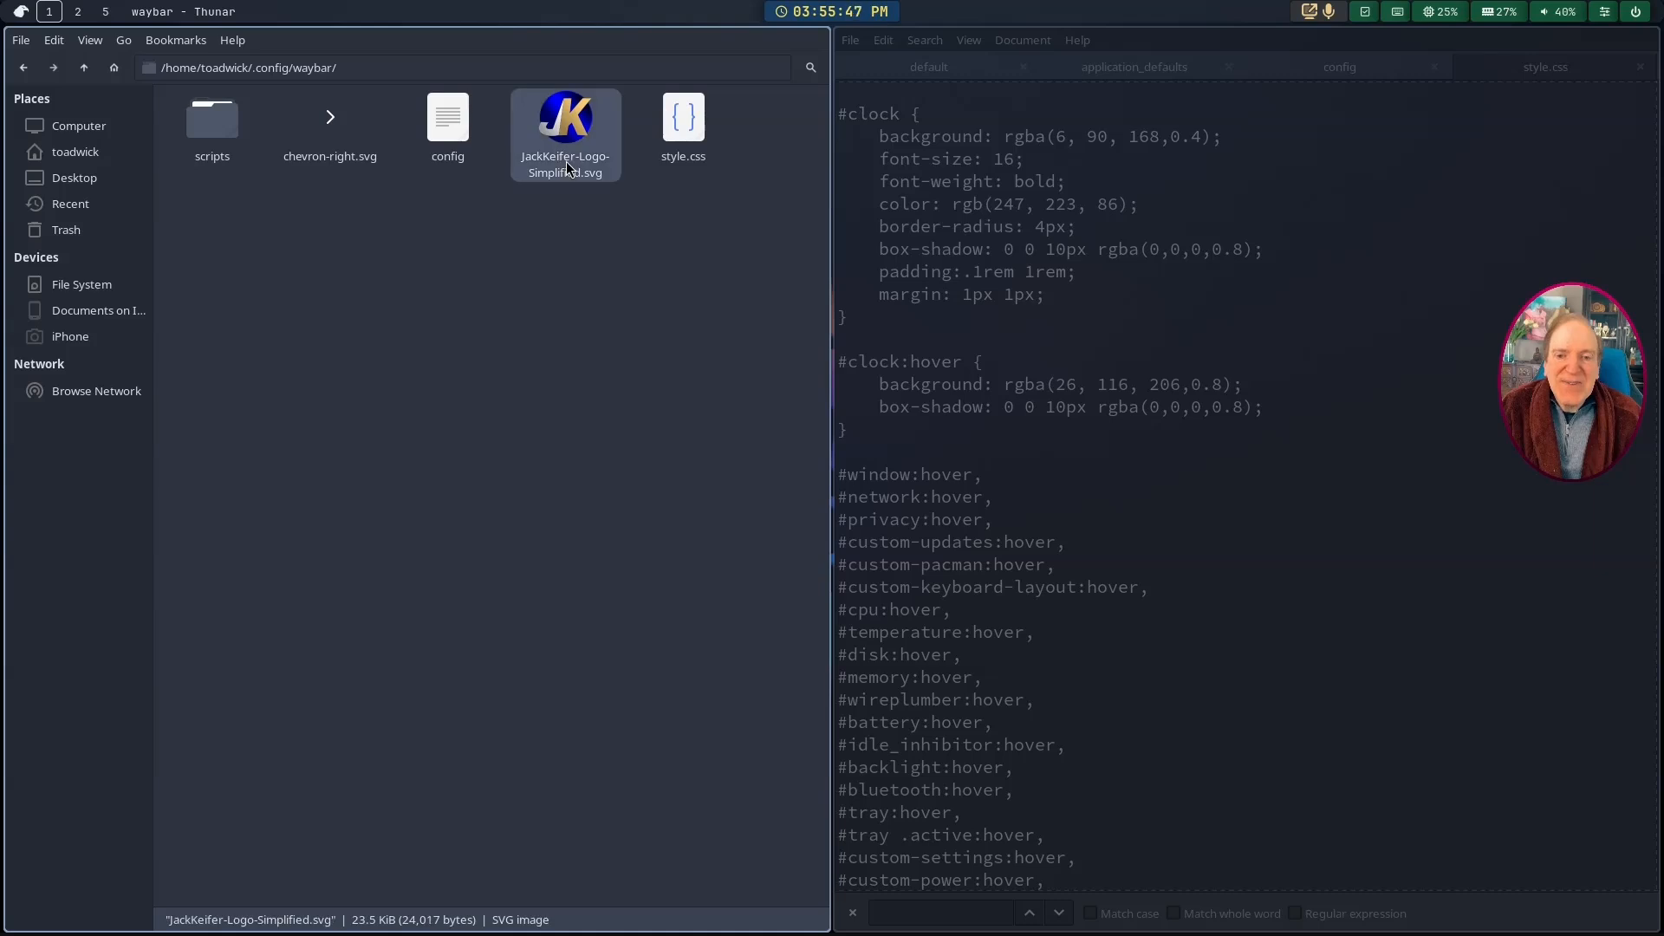
right_click(566, 162)
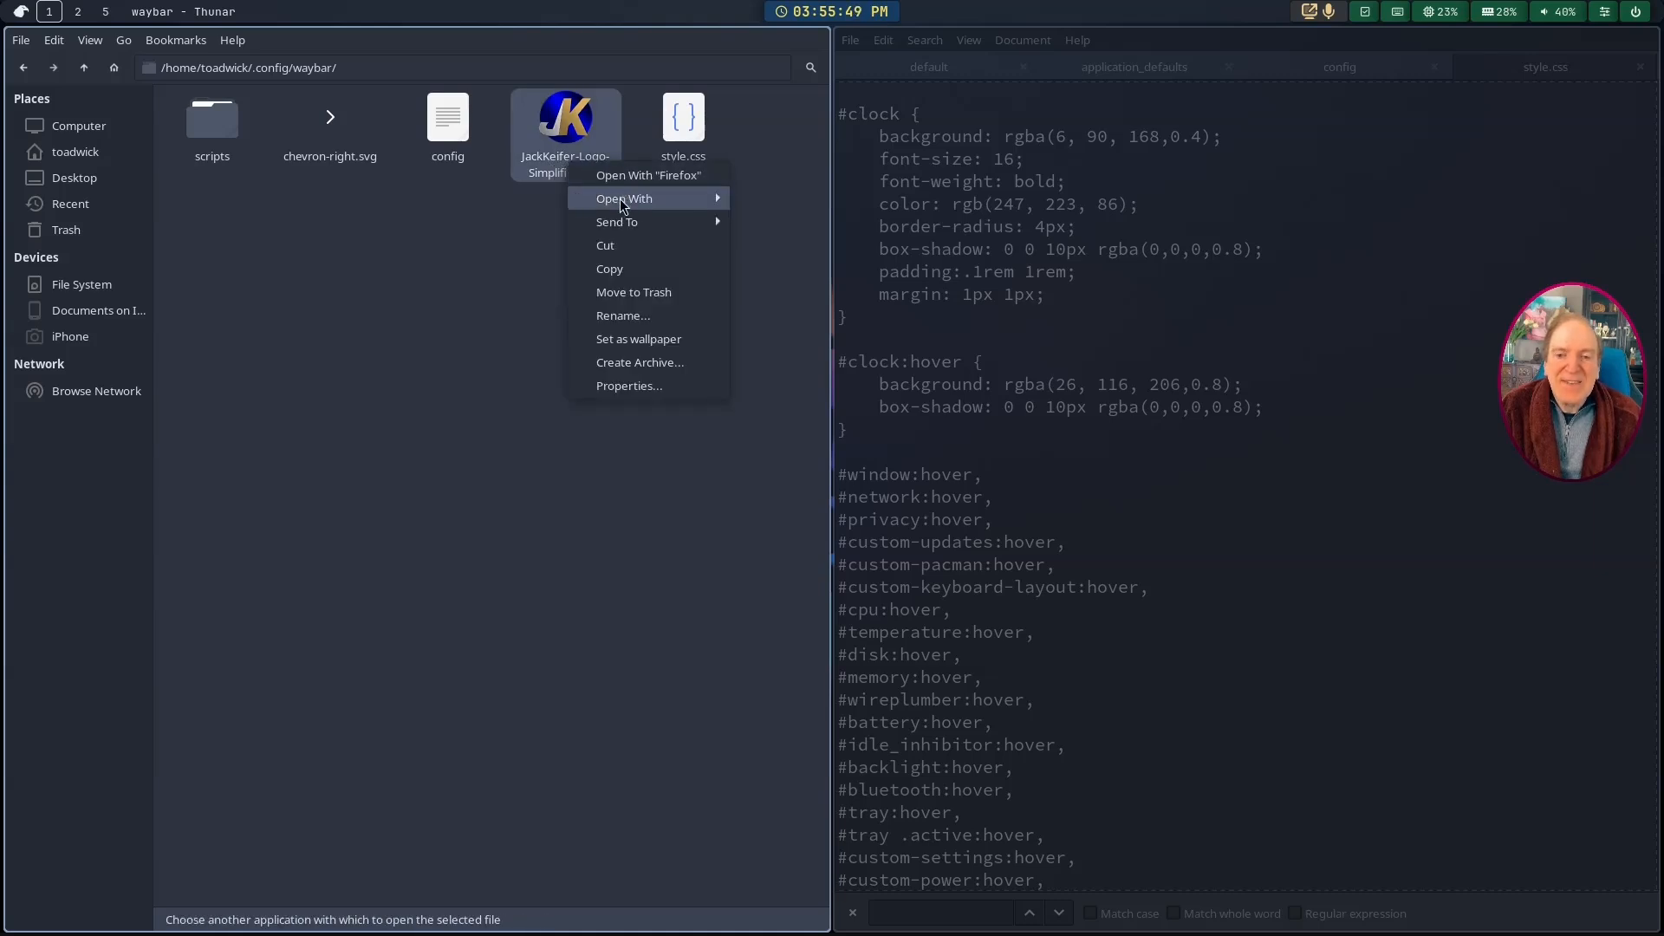
mouse_move(622, 200)
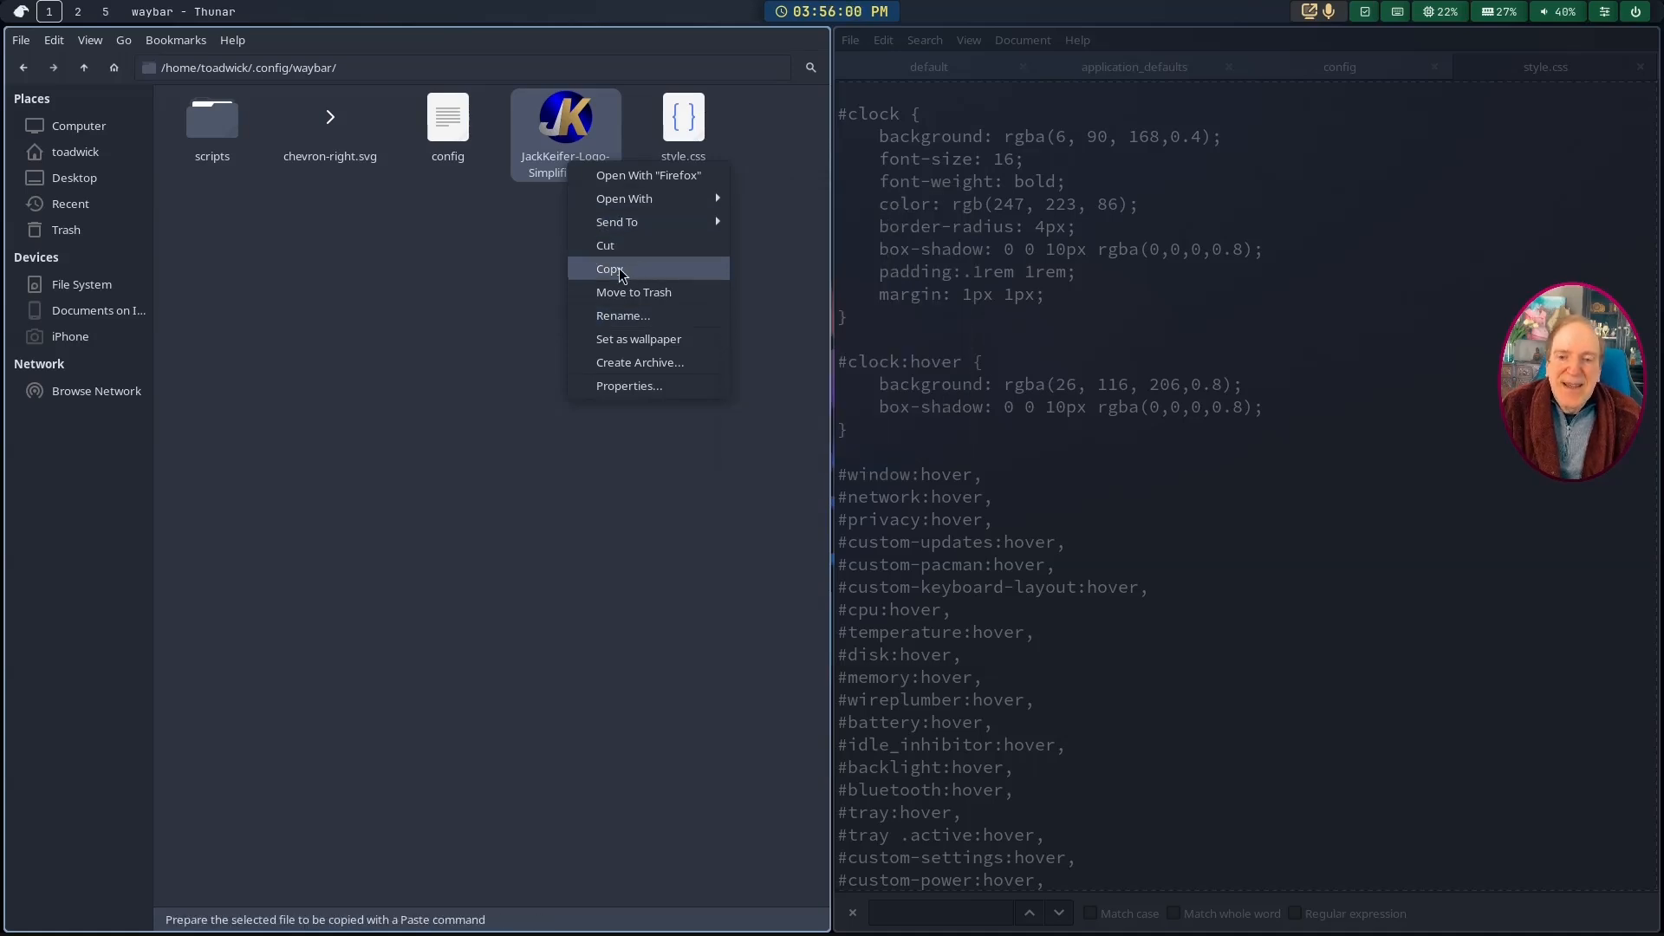
click(624, 317)
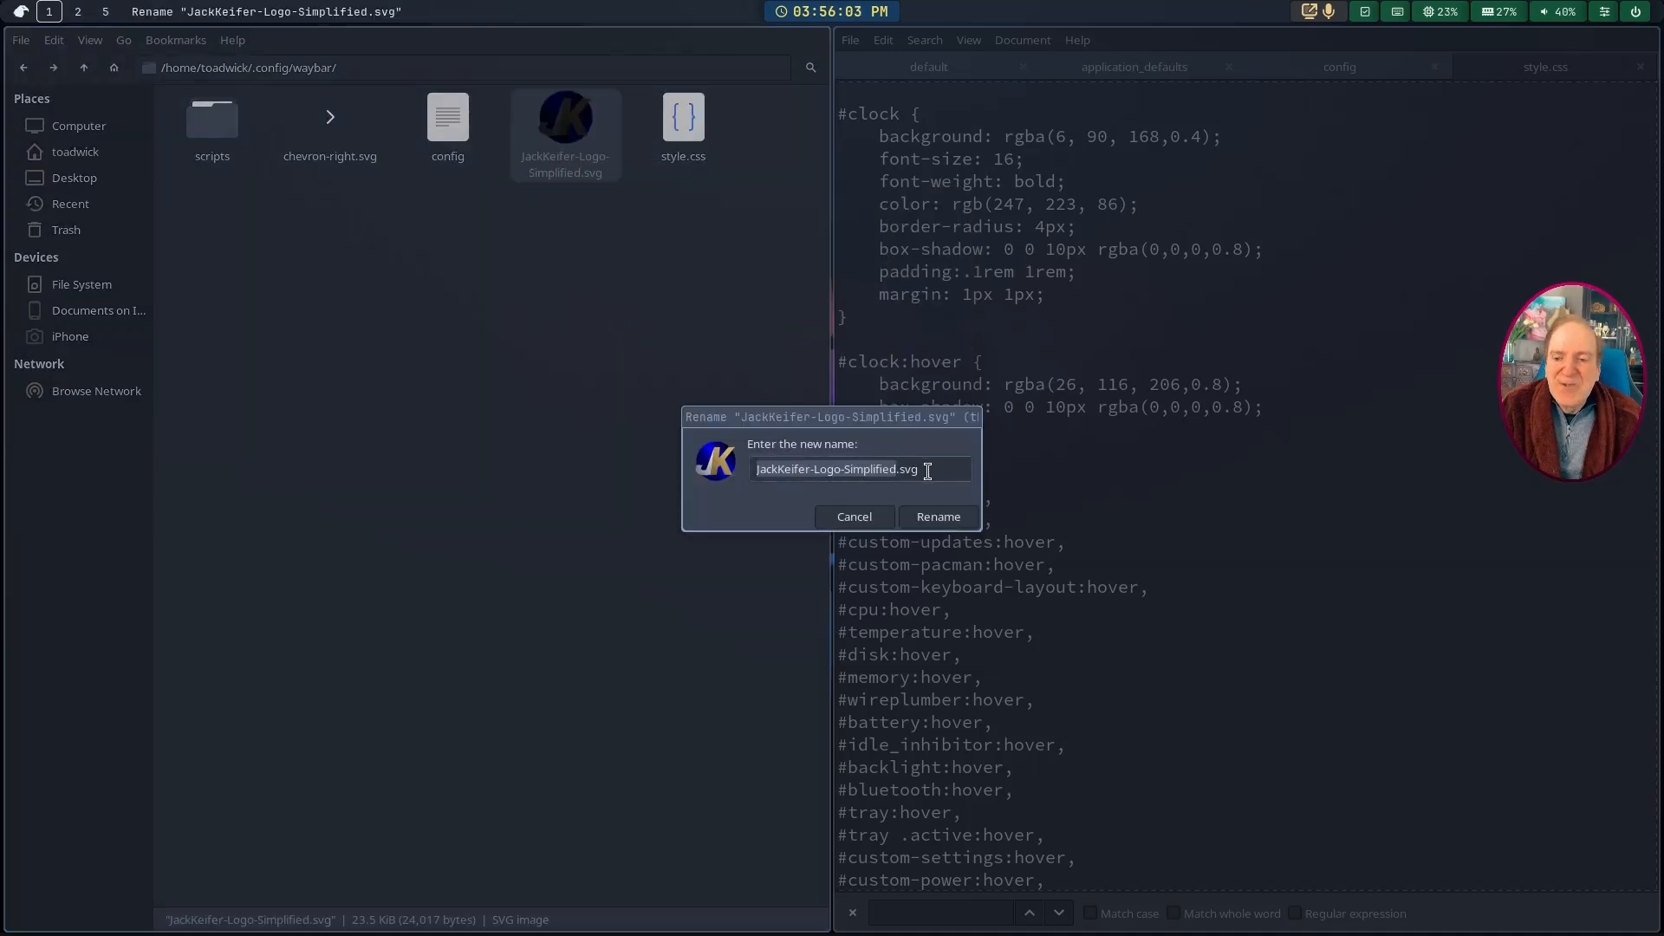
drag(928, 471, 736, 471)
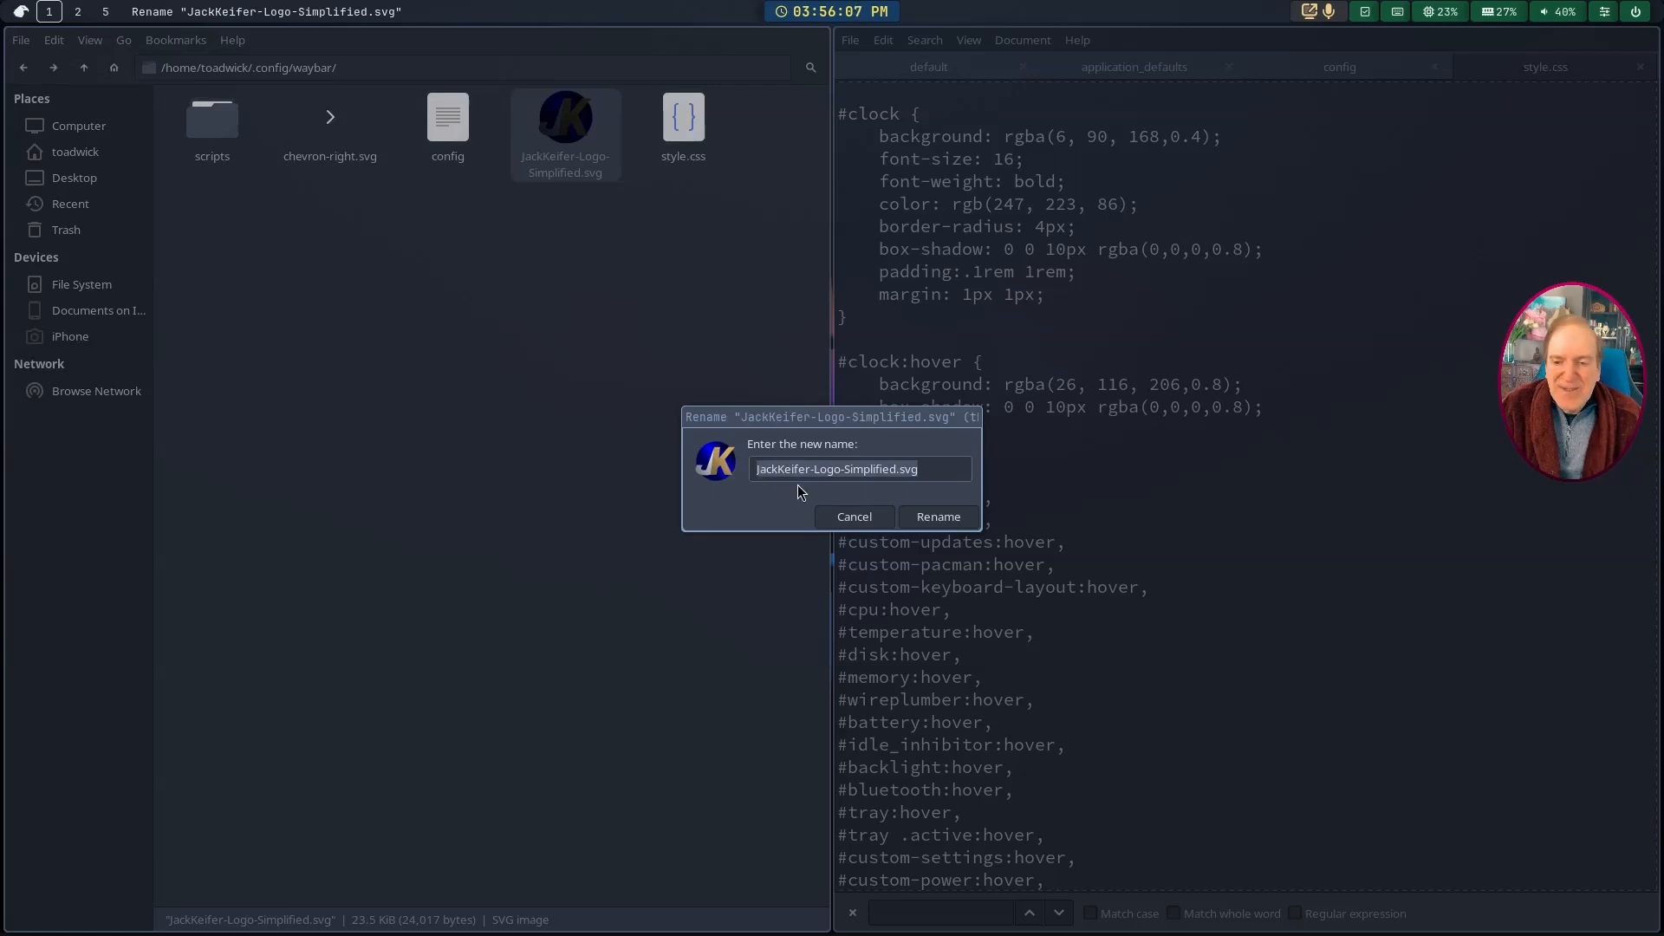
click(856, 517)
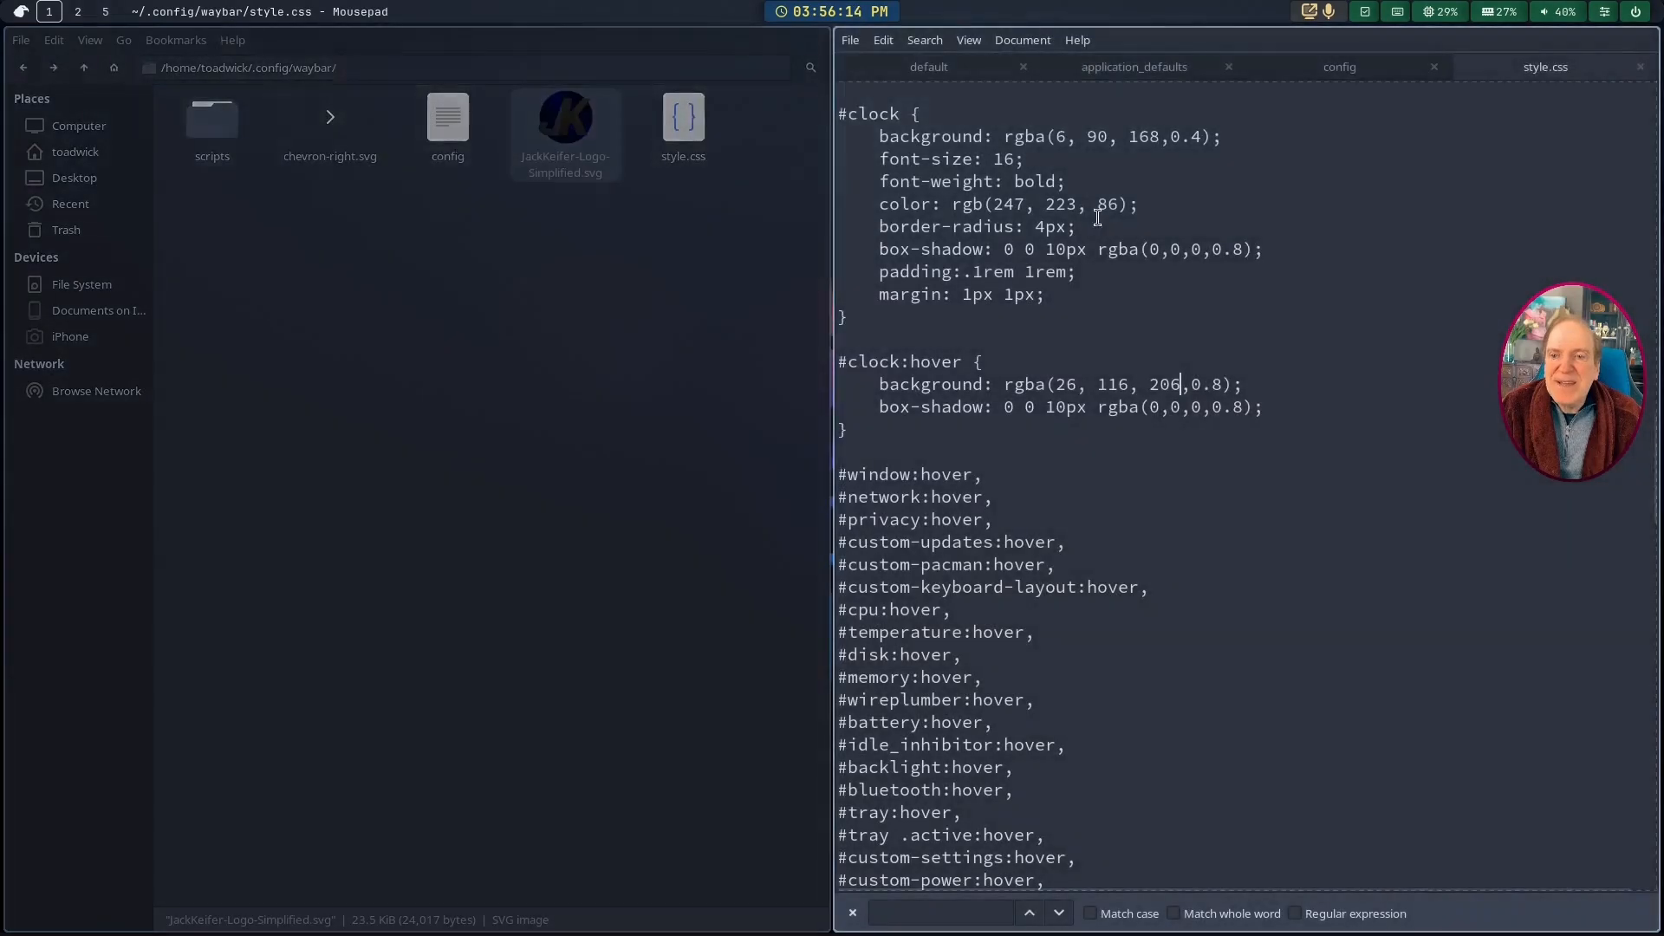
Step: Comment out the custom/launcher format line in the waybar config with //
click(1336, 66)
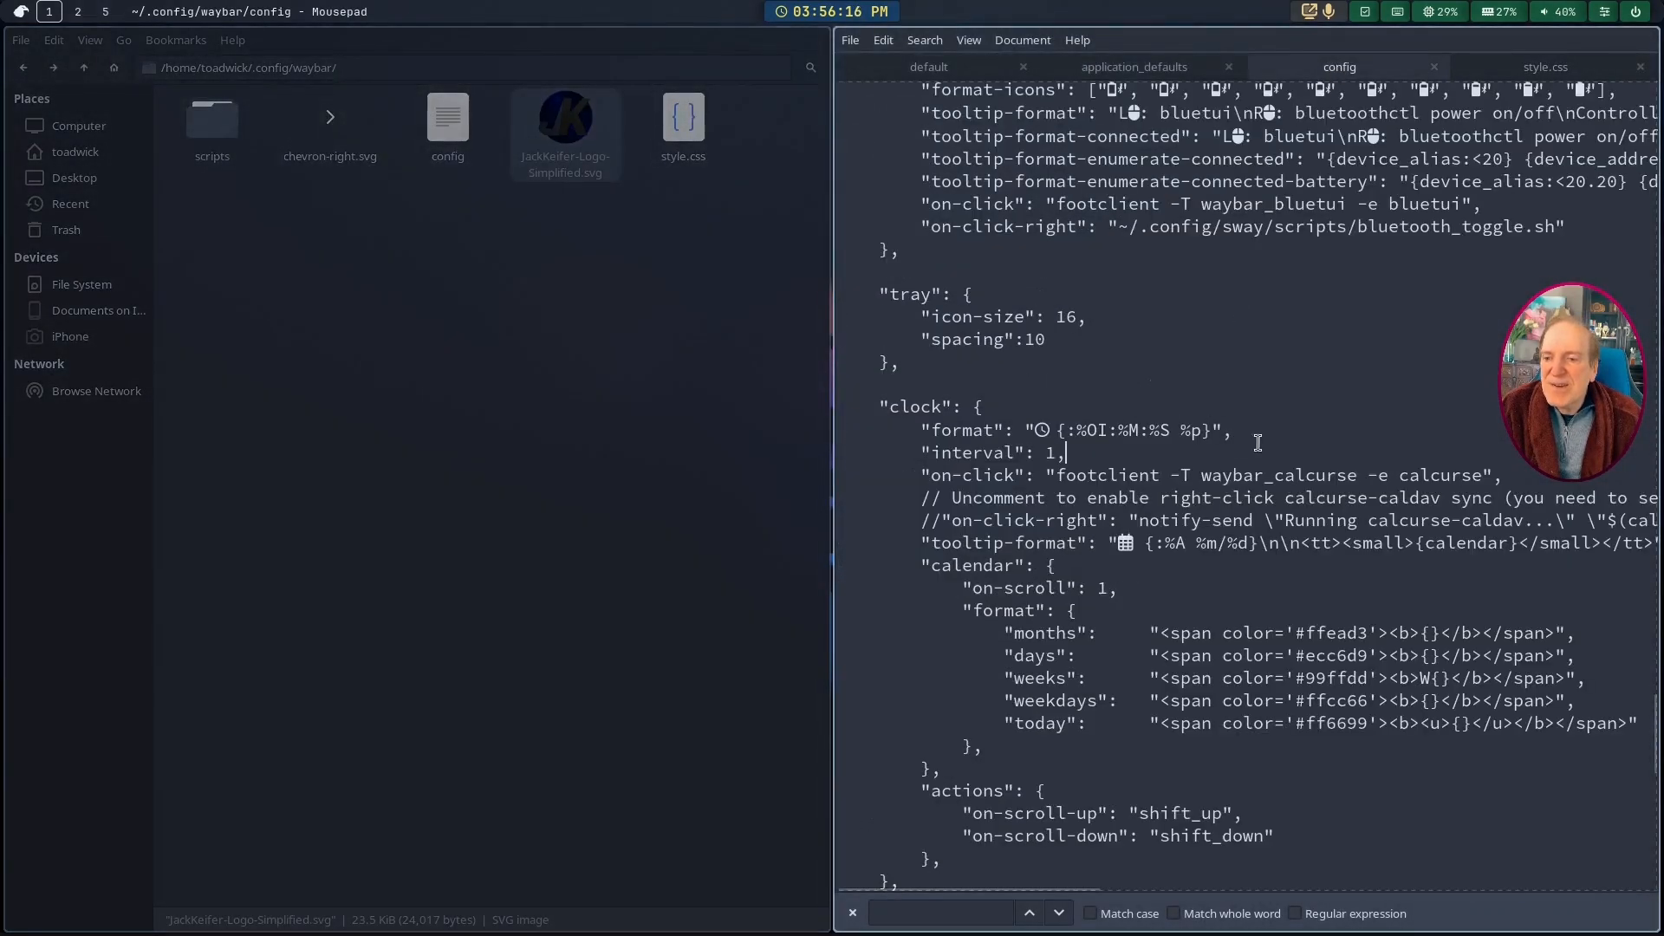
drag(1653, 726, 1621, 126)
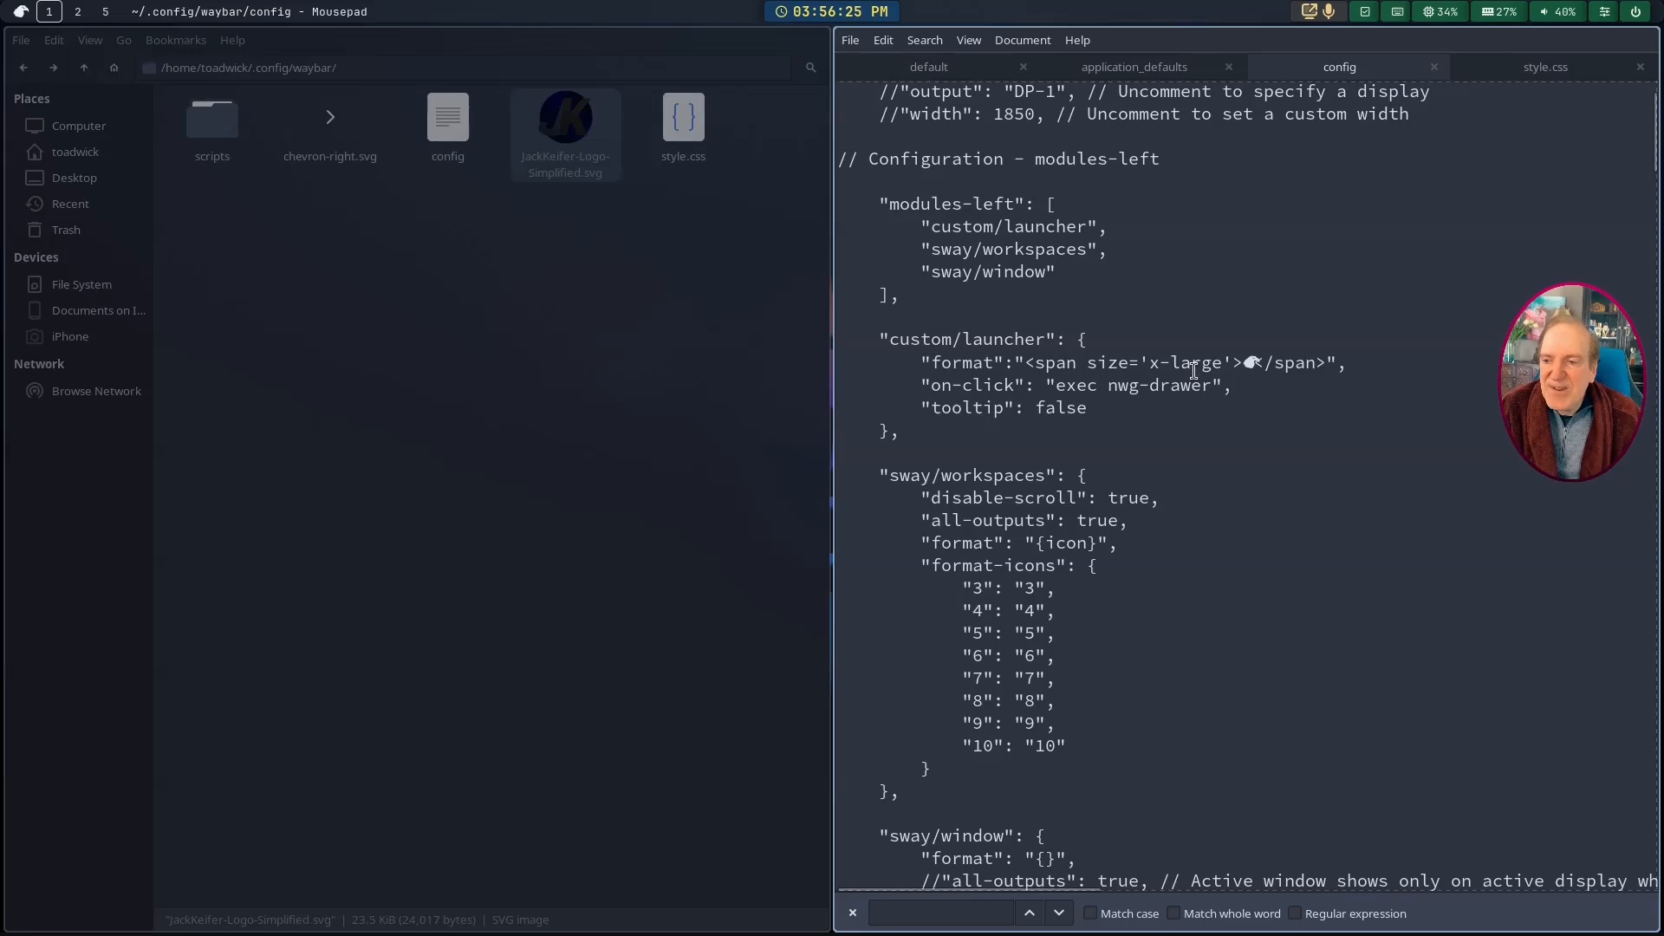
click(910, 362)
text(//)
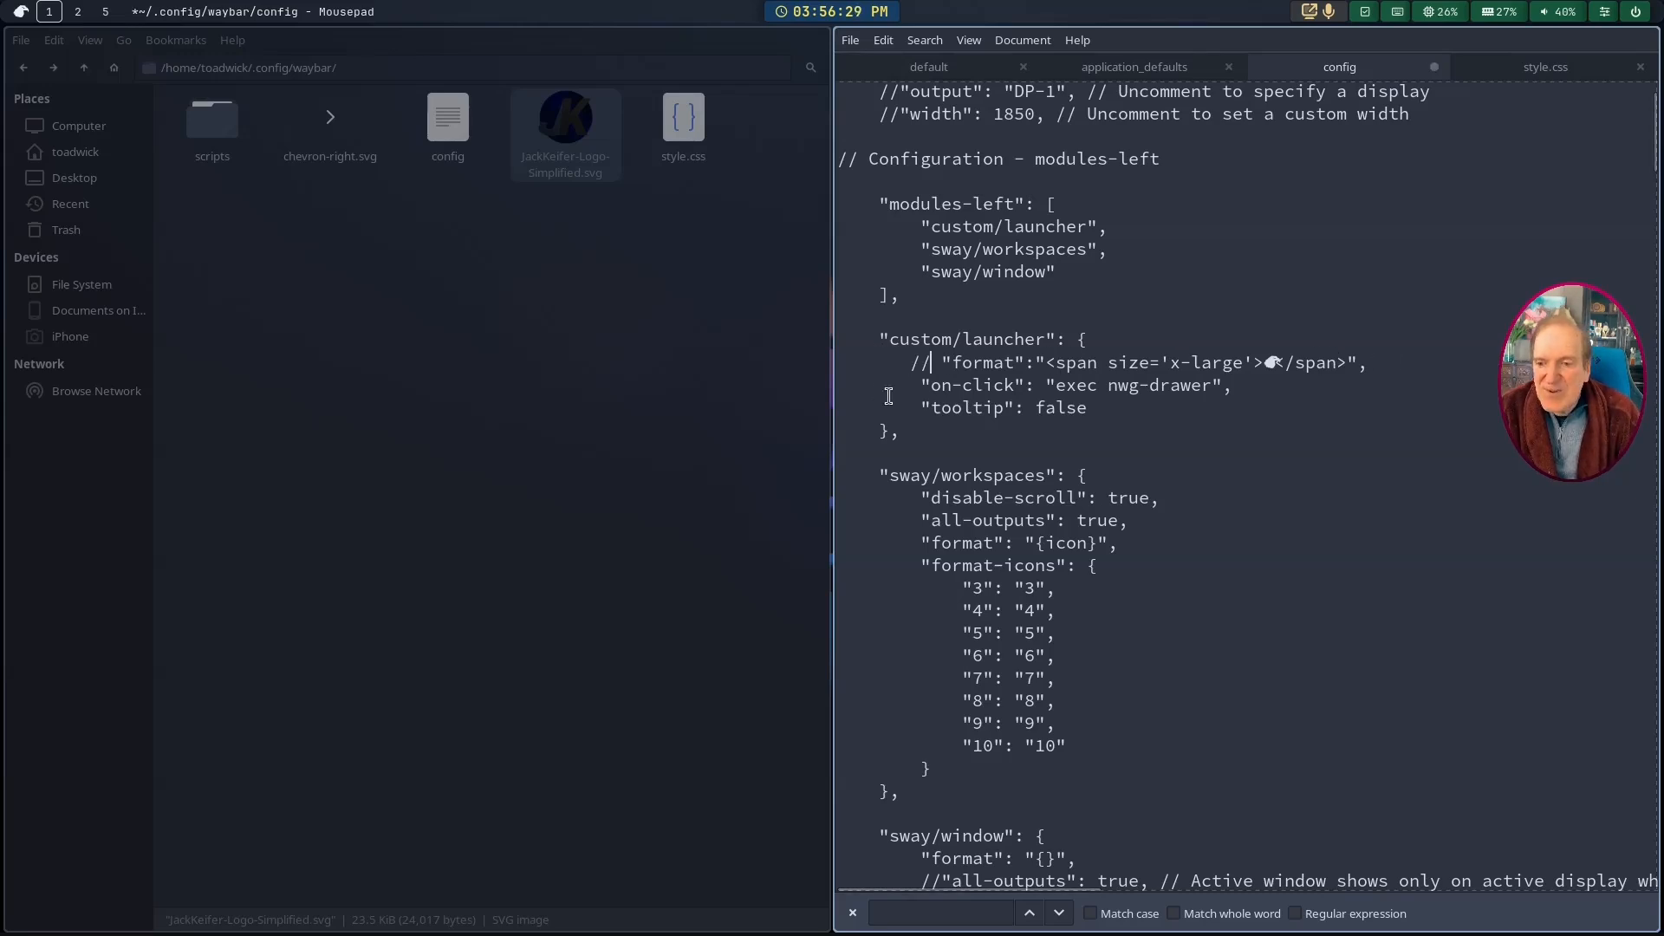
Step: Add an indented "format": "", line below it, save, and select the custom/launcher name
click(1373, 362)
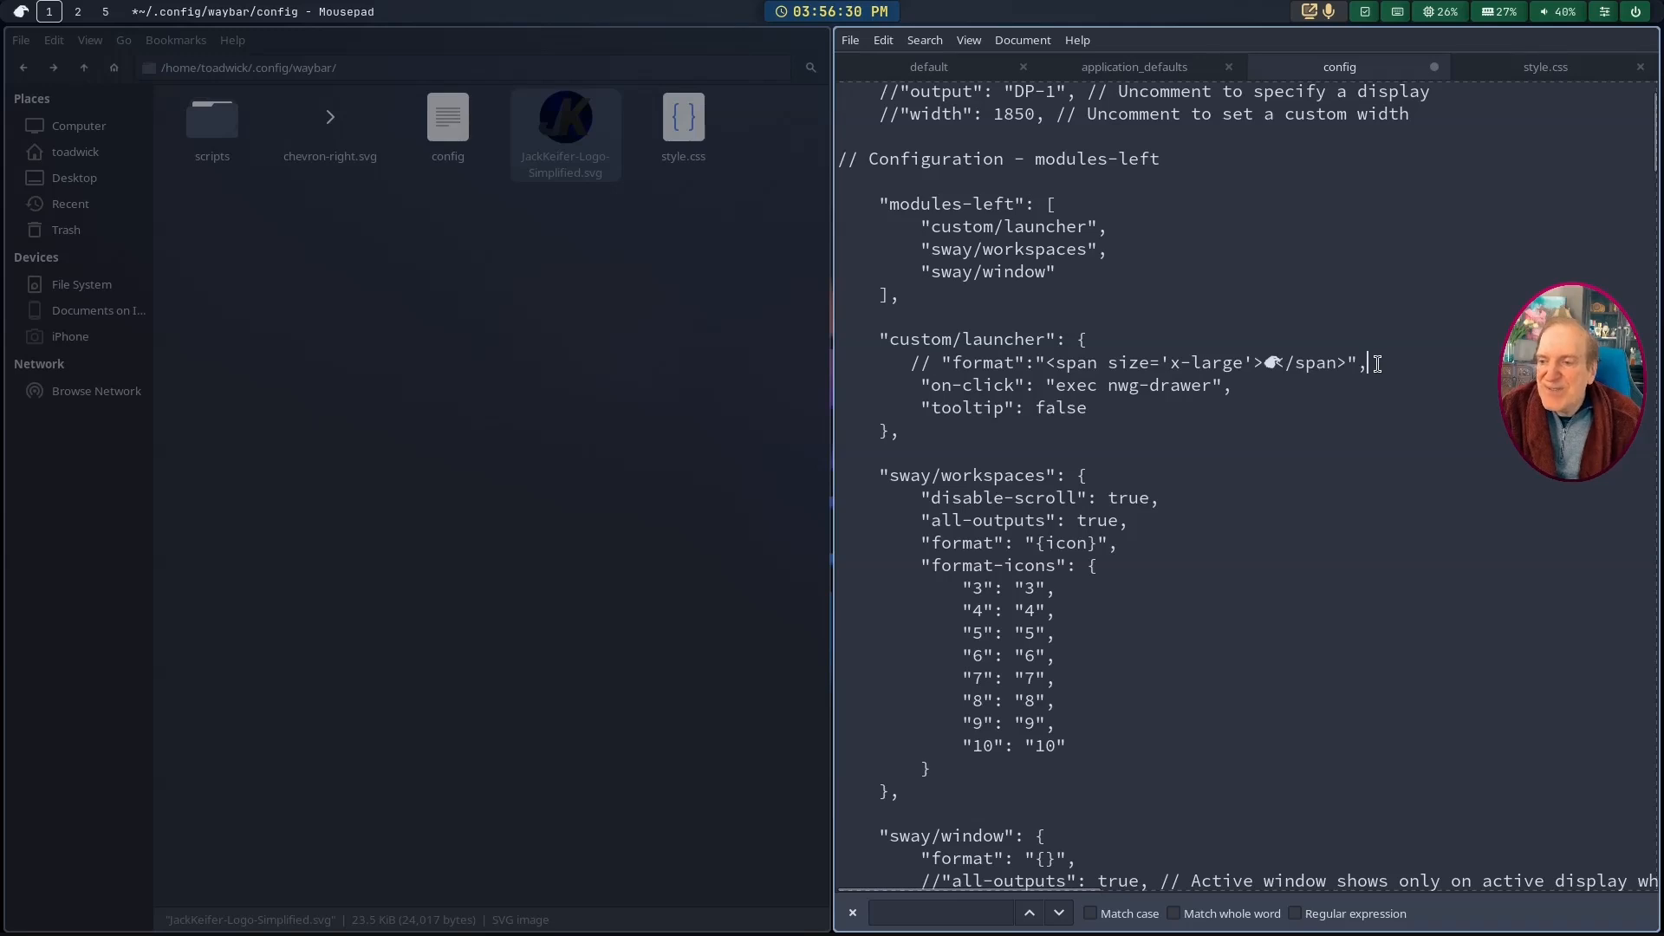
key(Return)
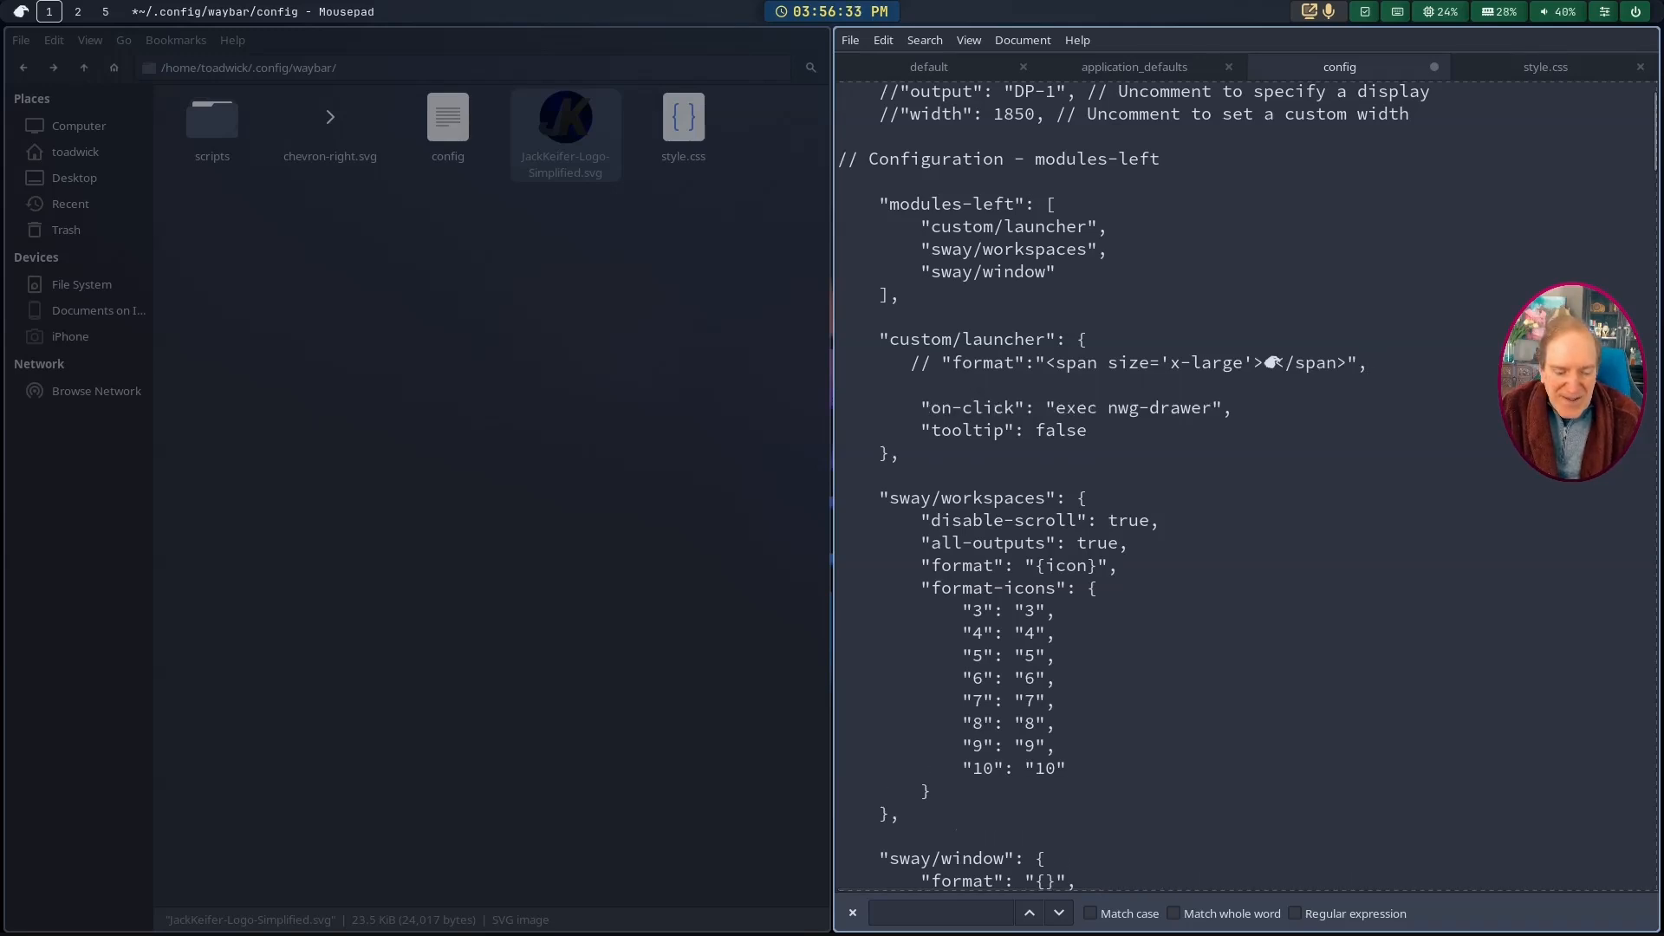
key(Tab)
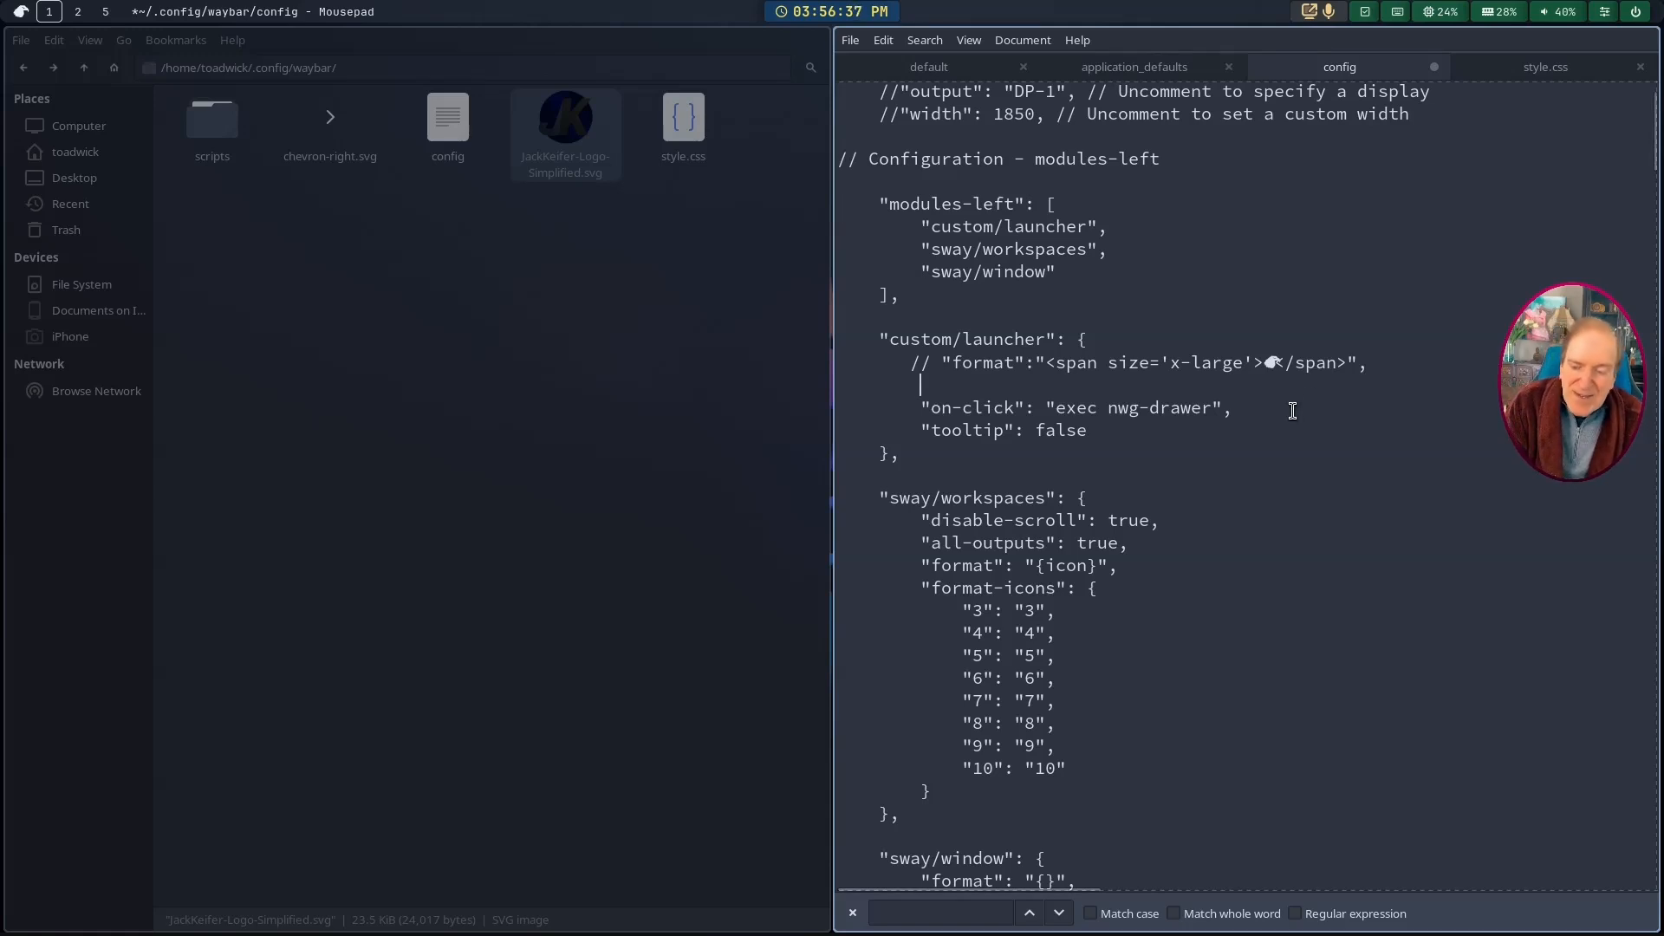
text(")
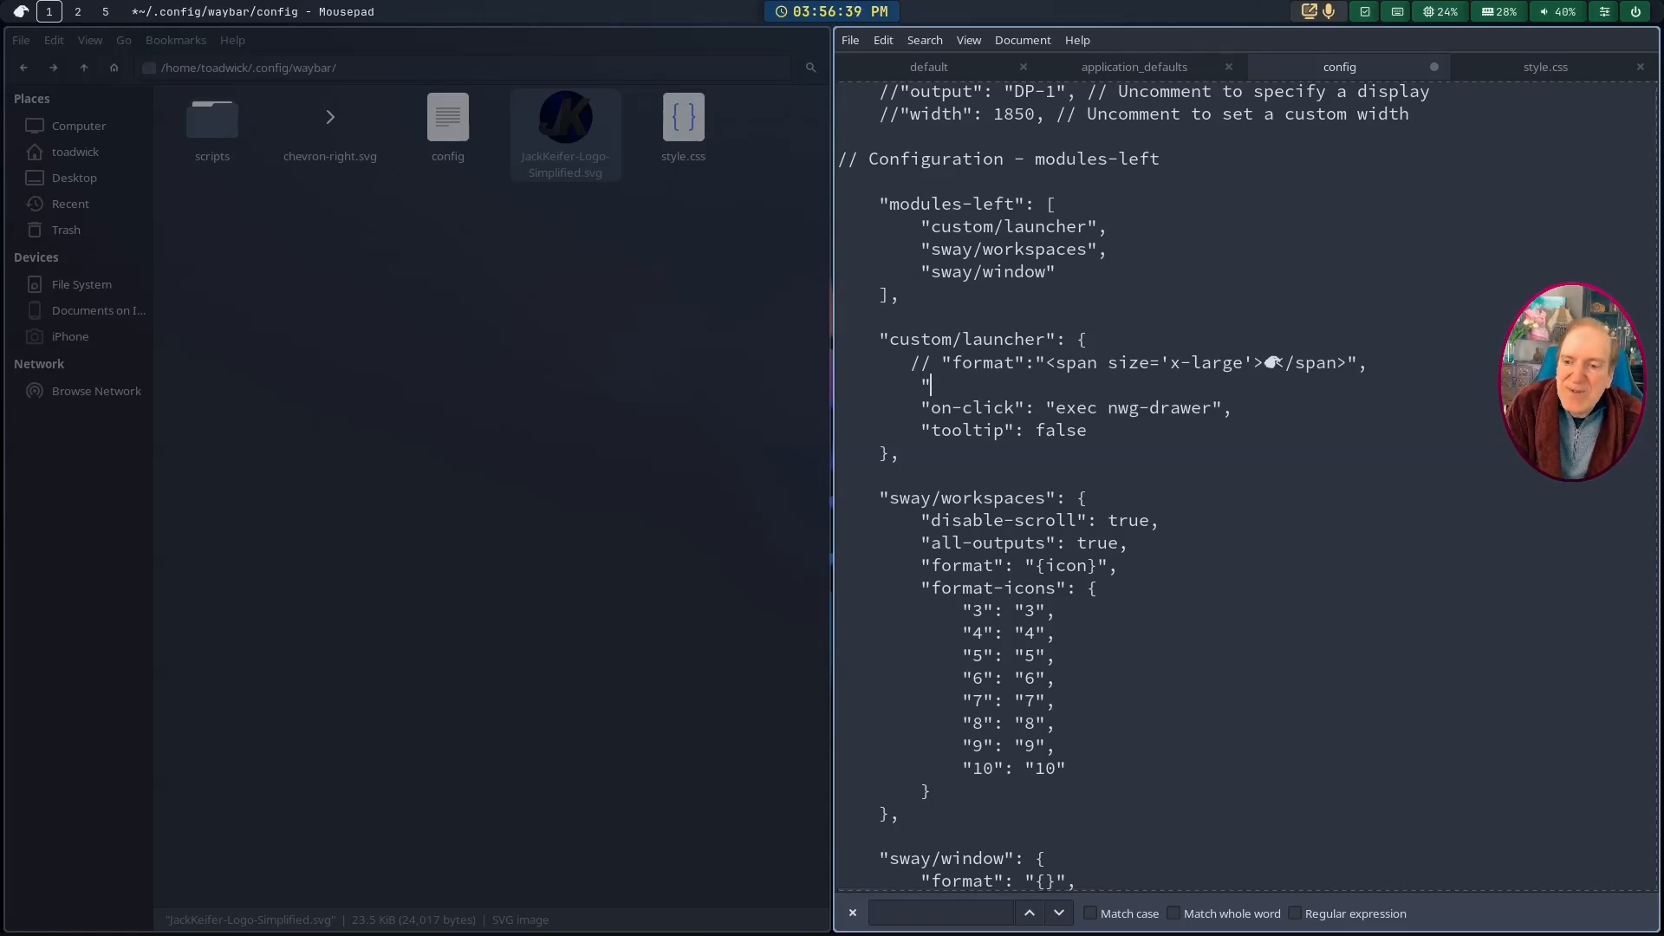
text(forma)
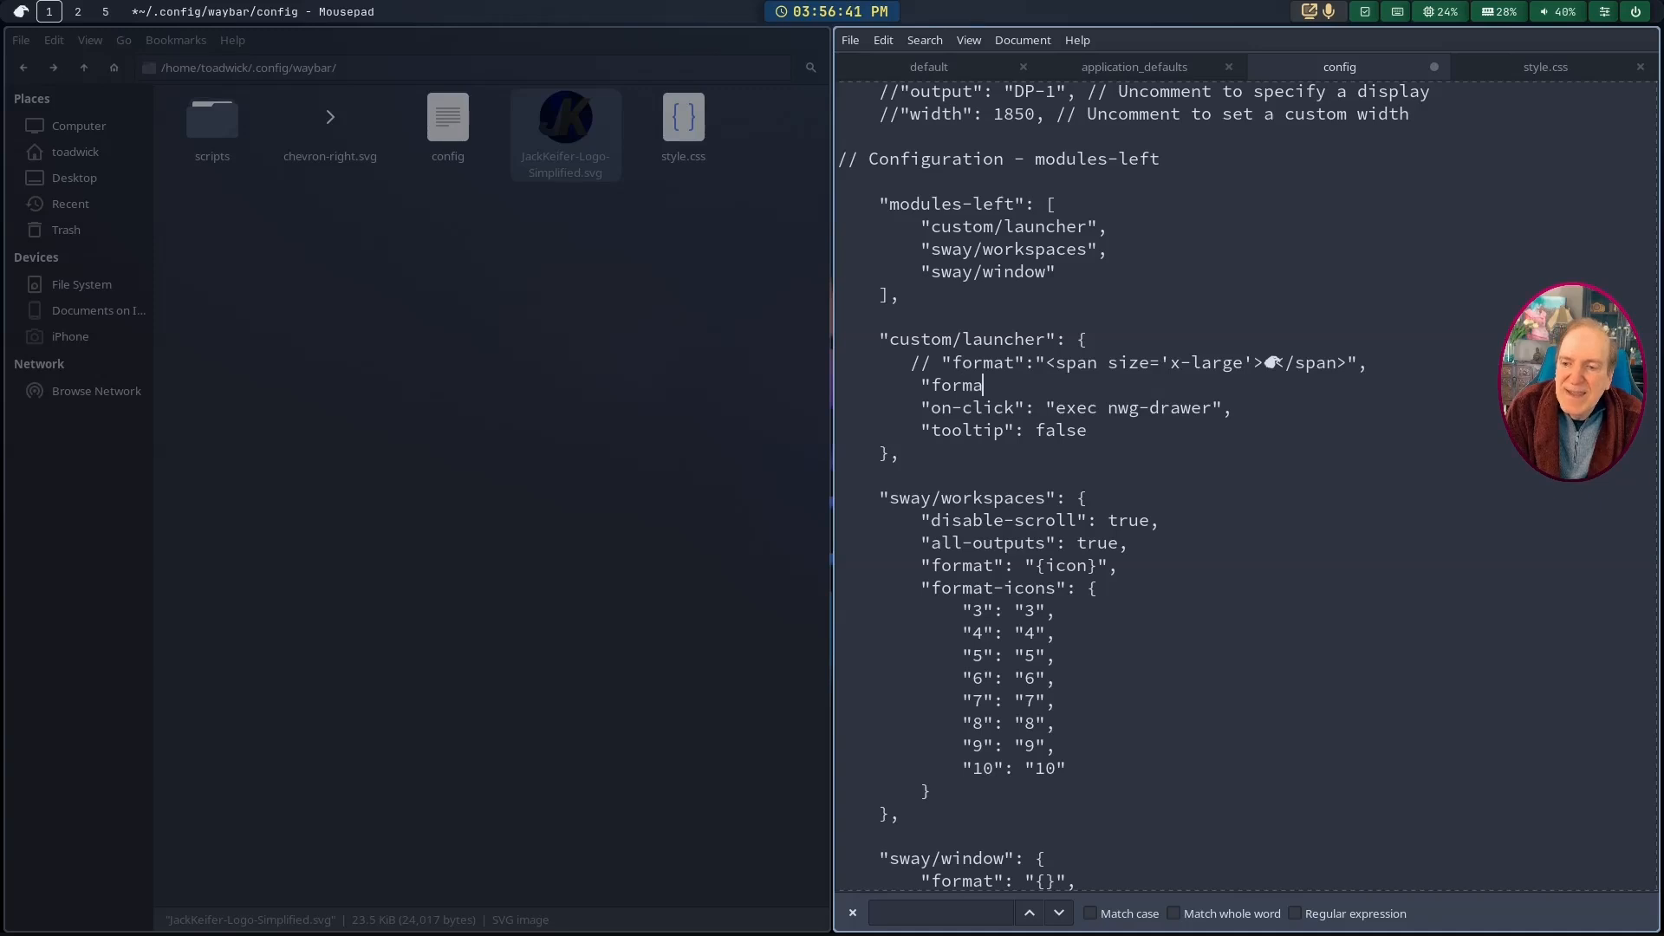
text(t")
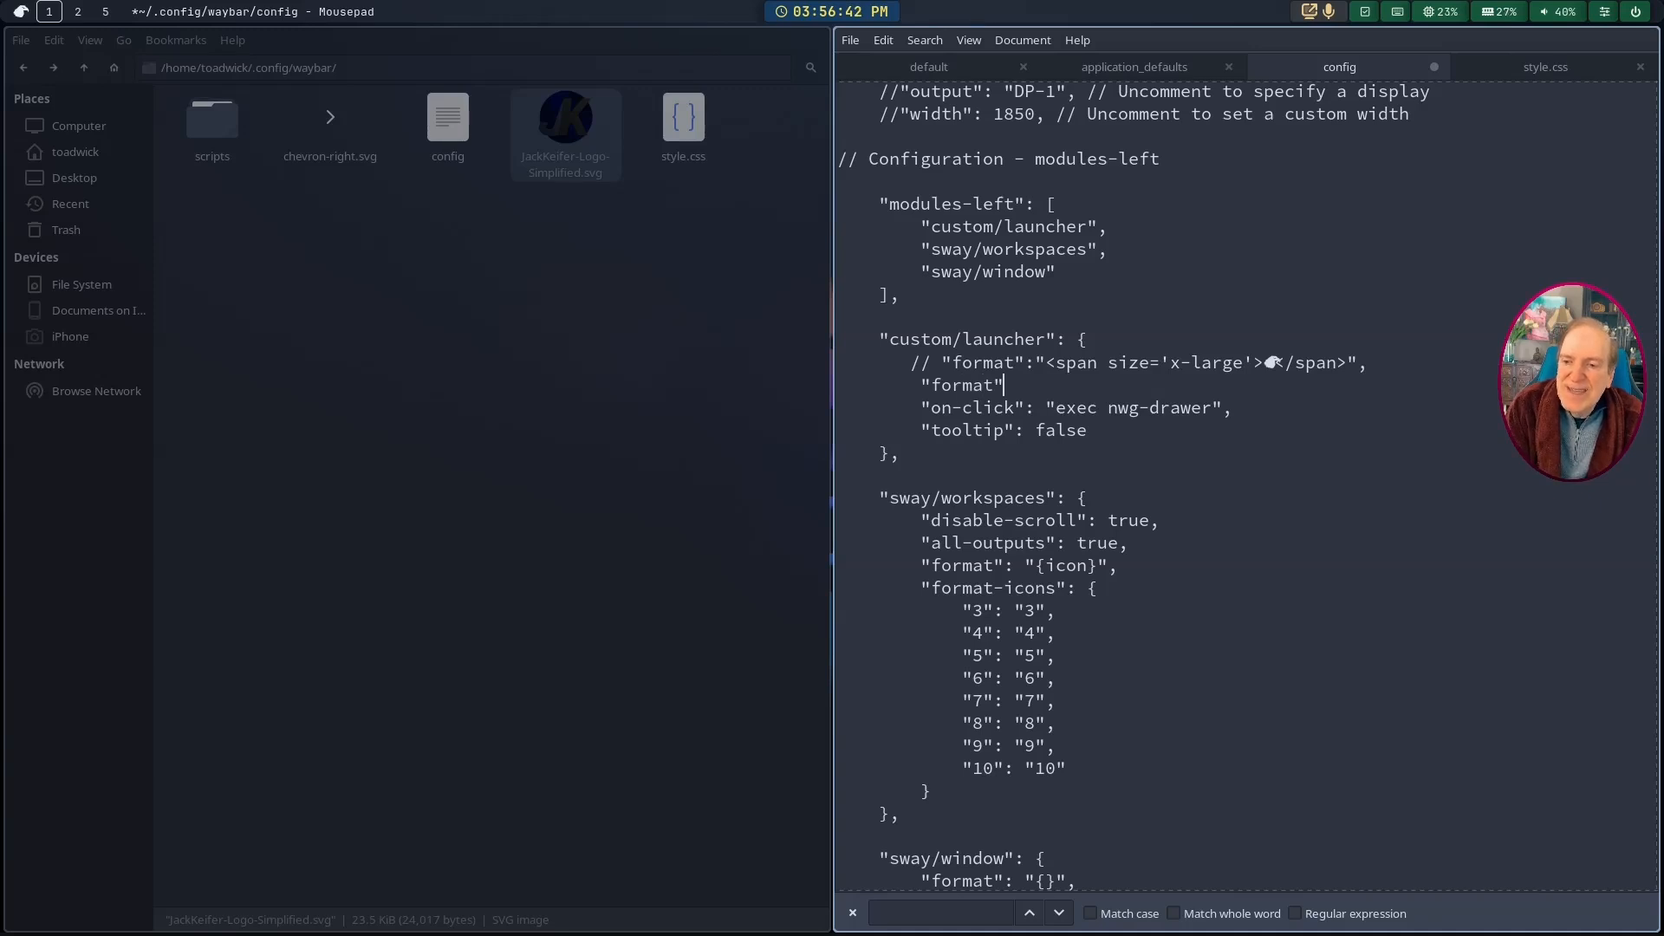
text(:)
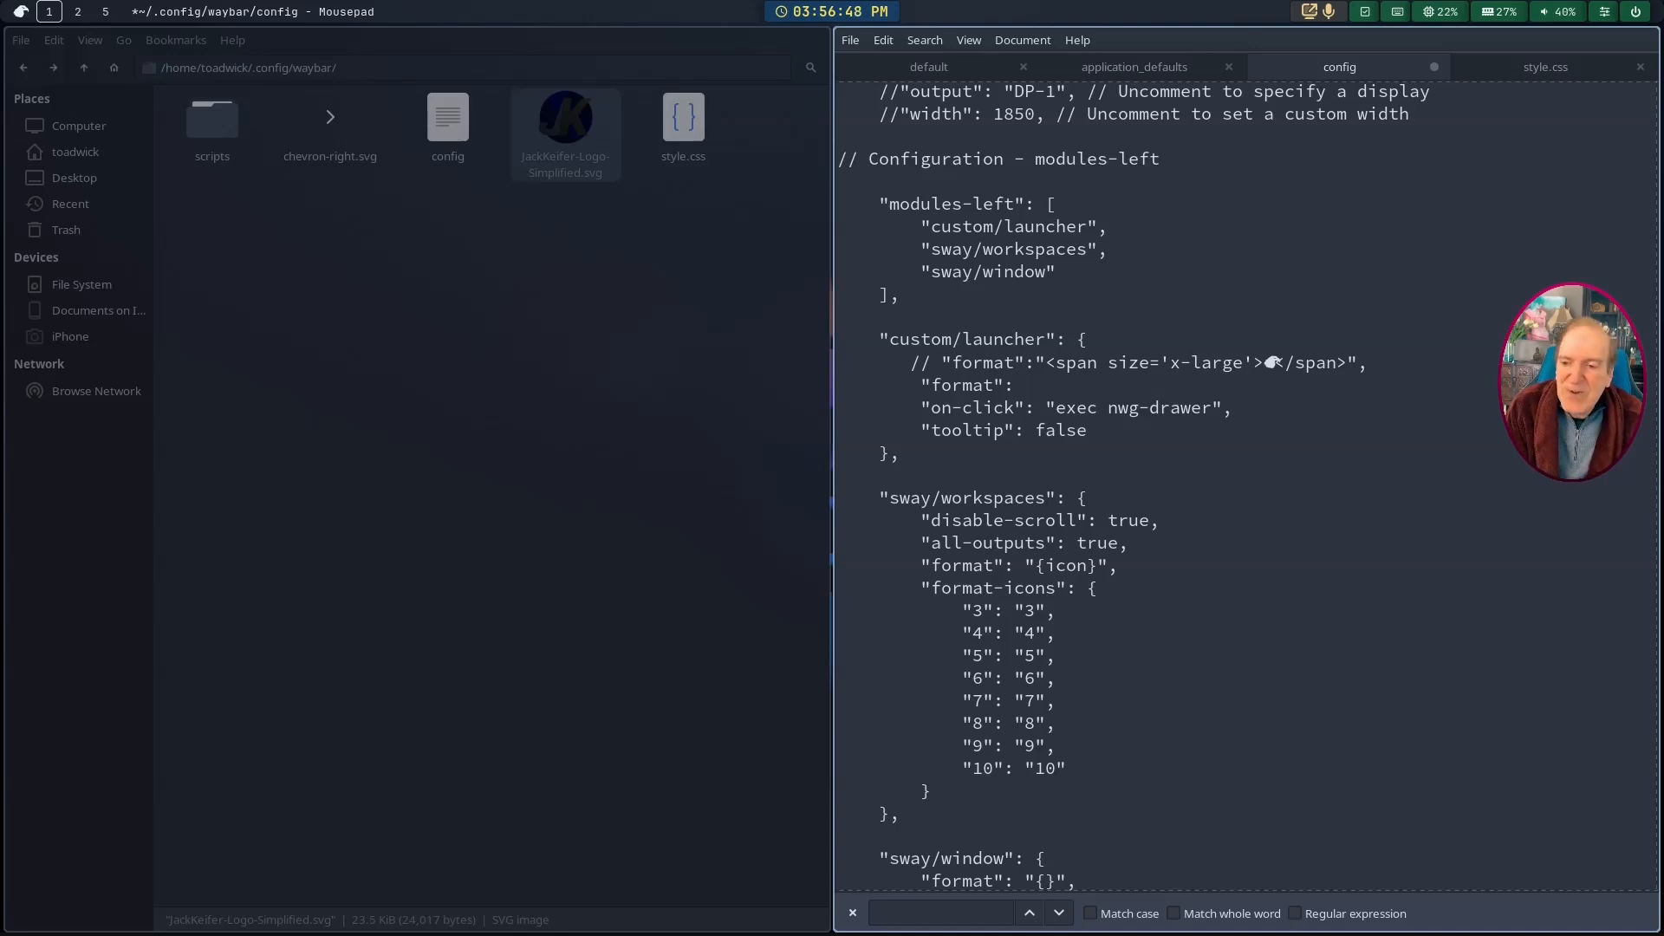
text( "")
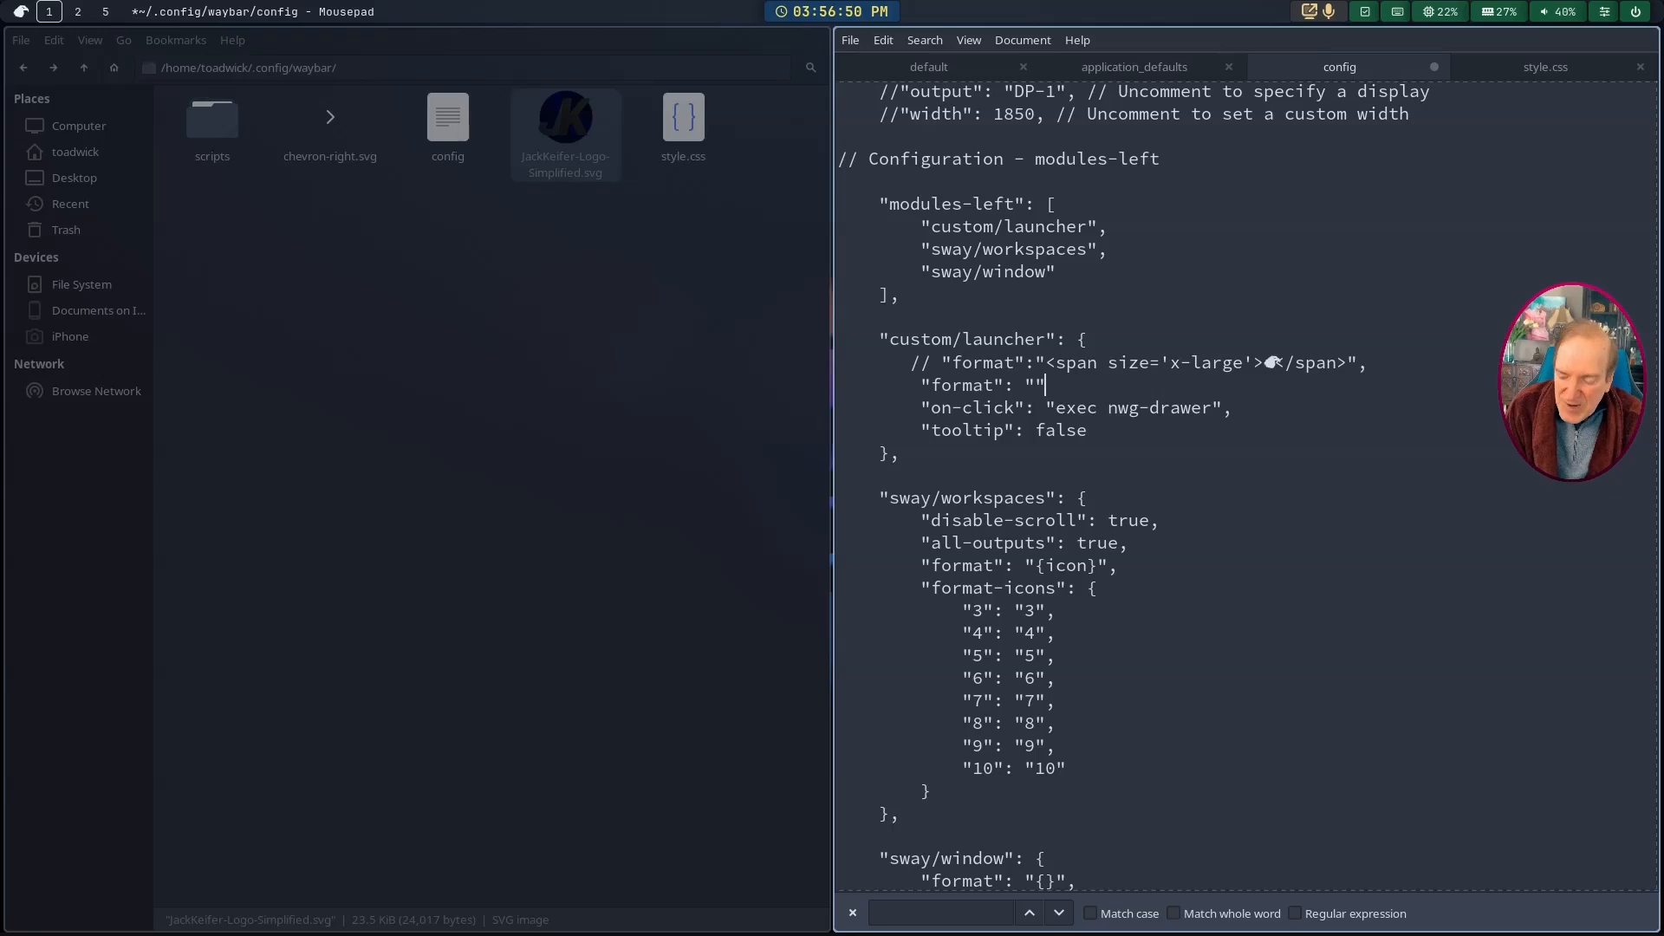
key(Left)
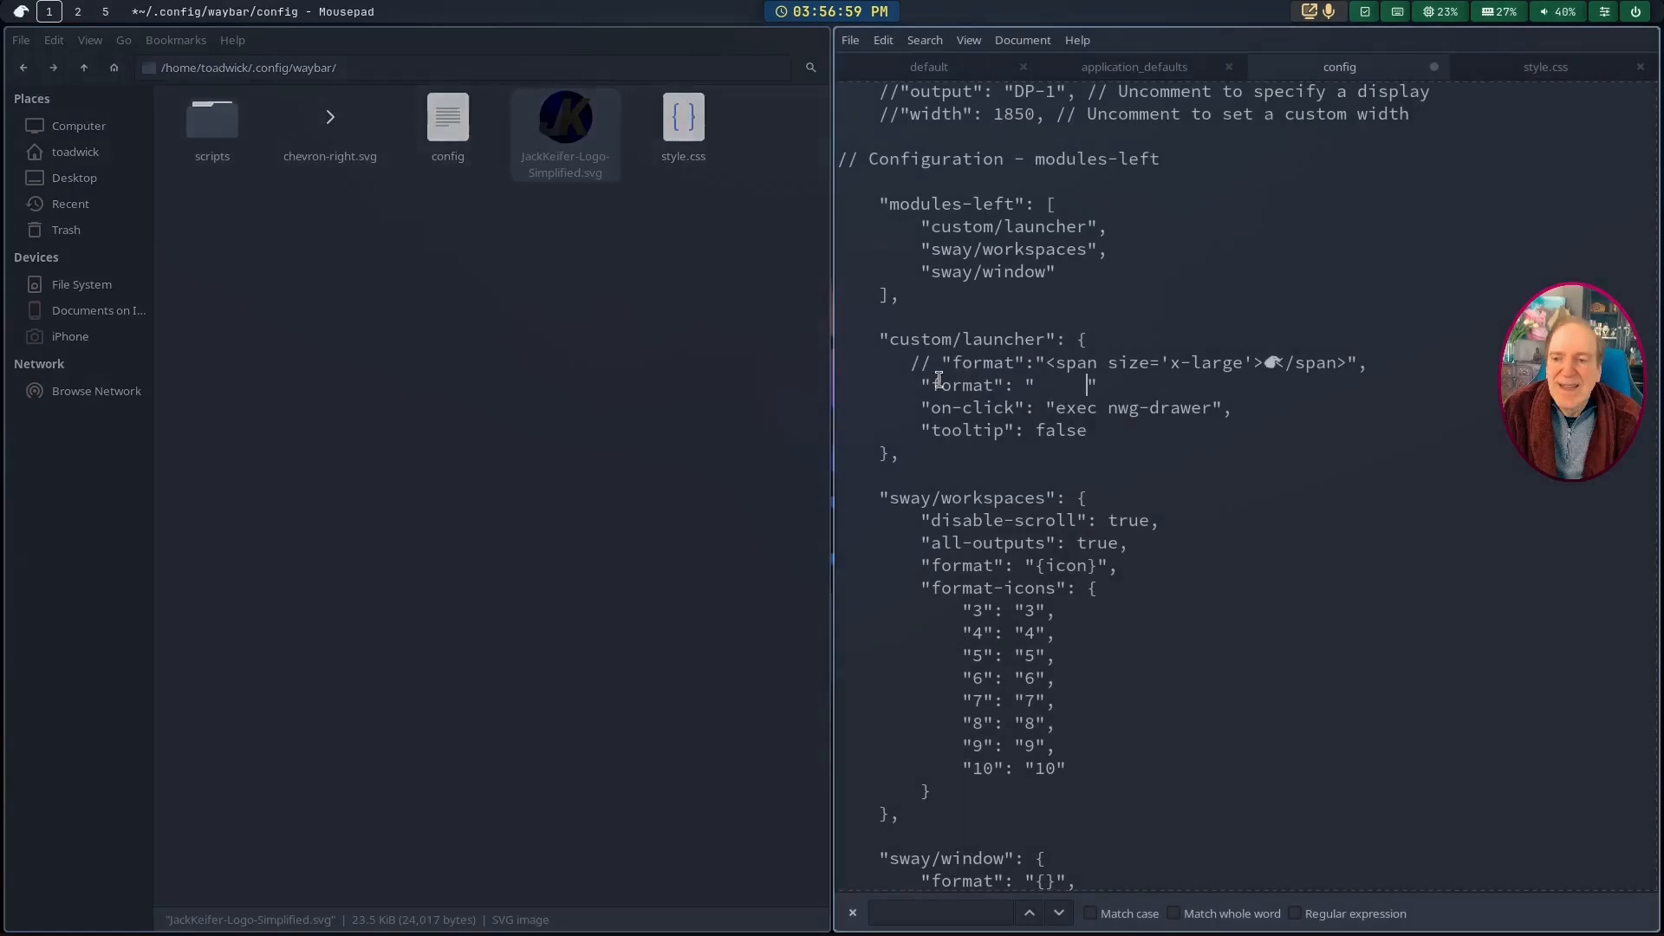
click(1101, 385)
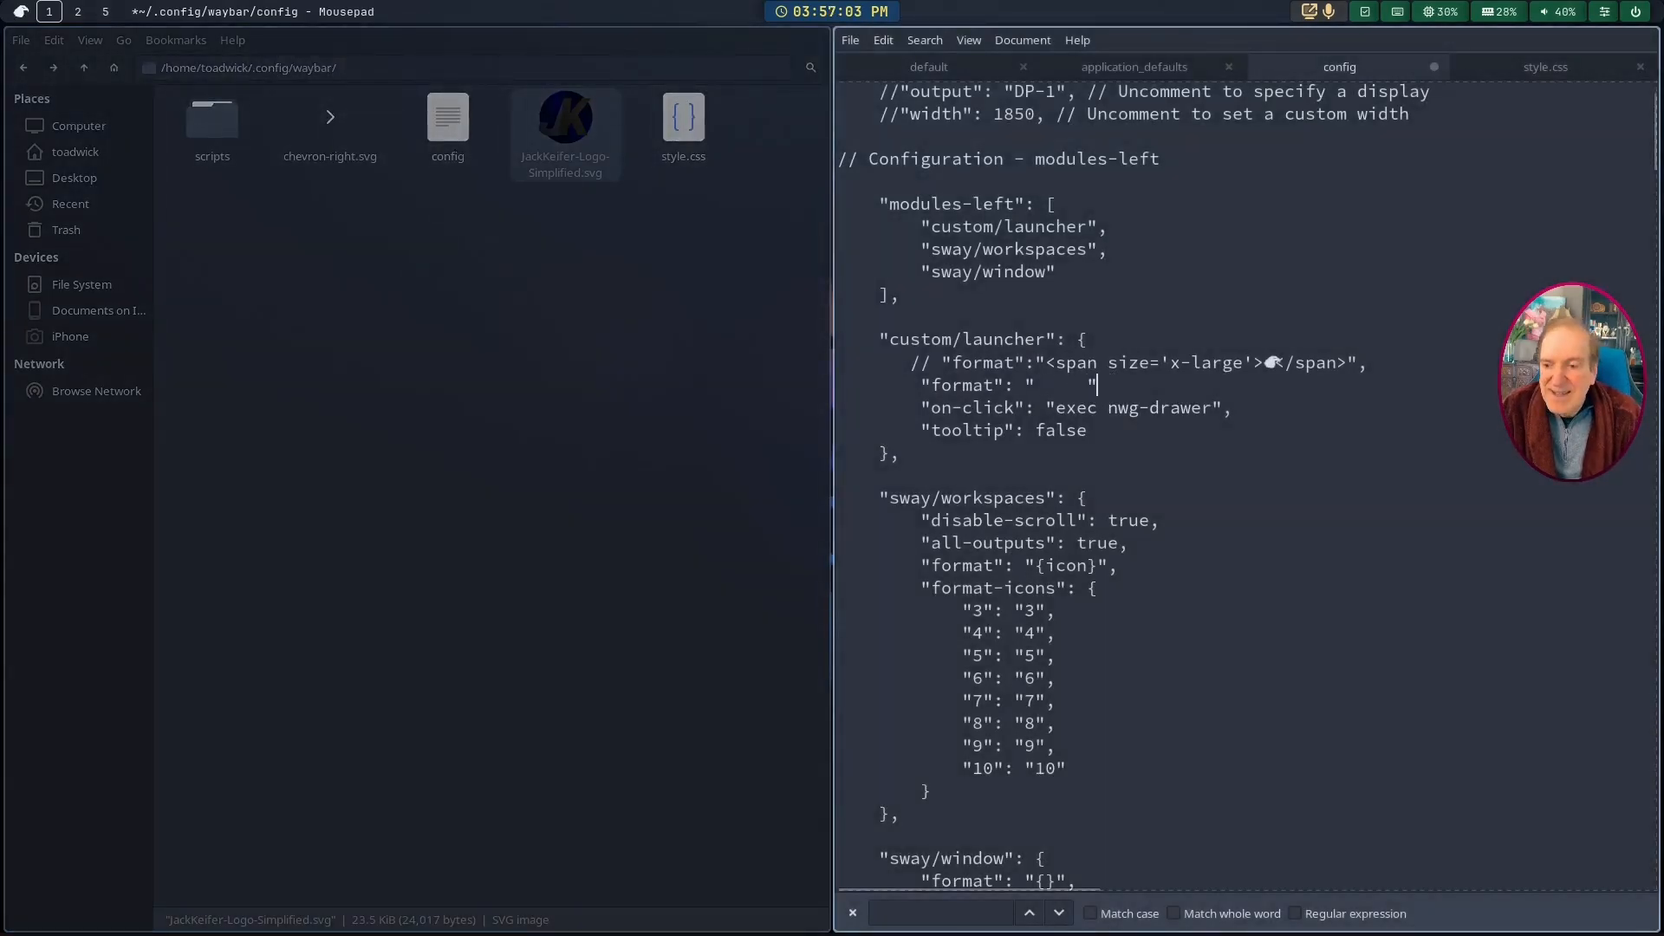
text(,)
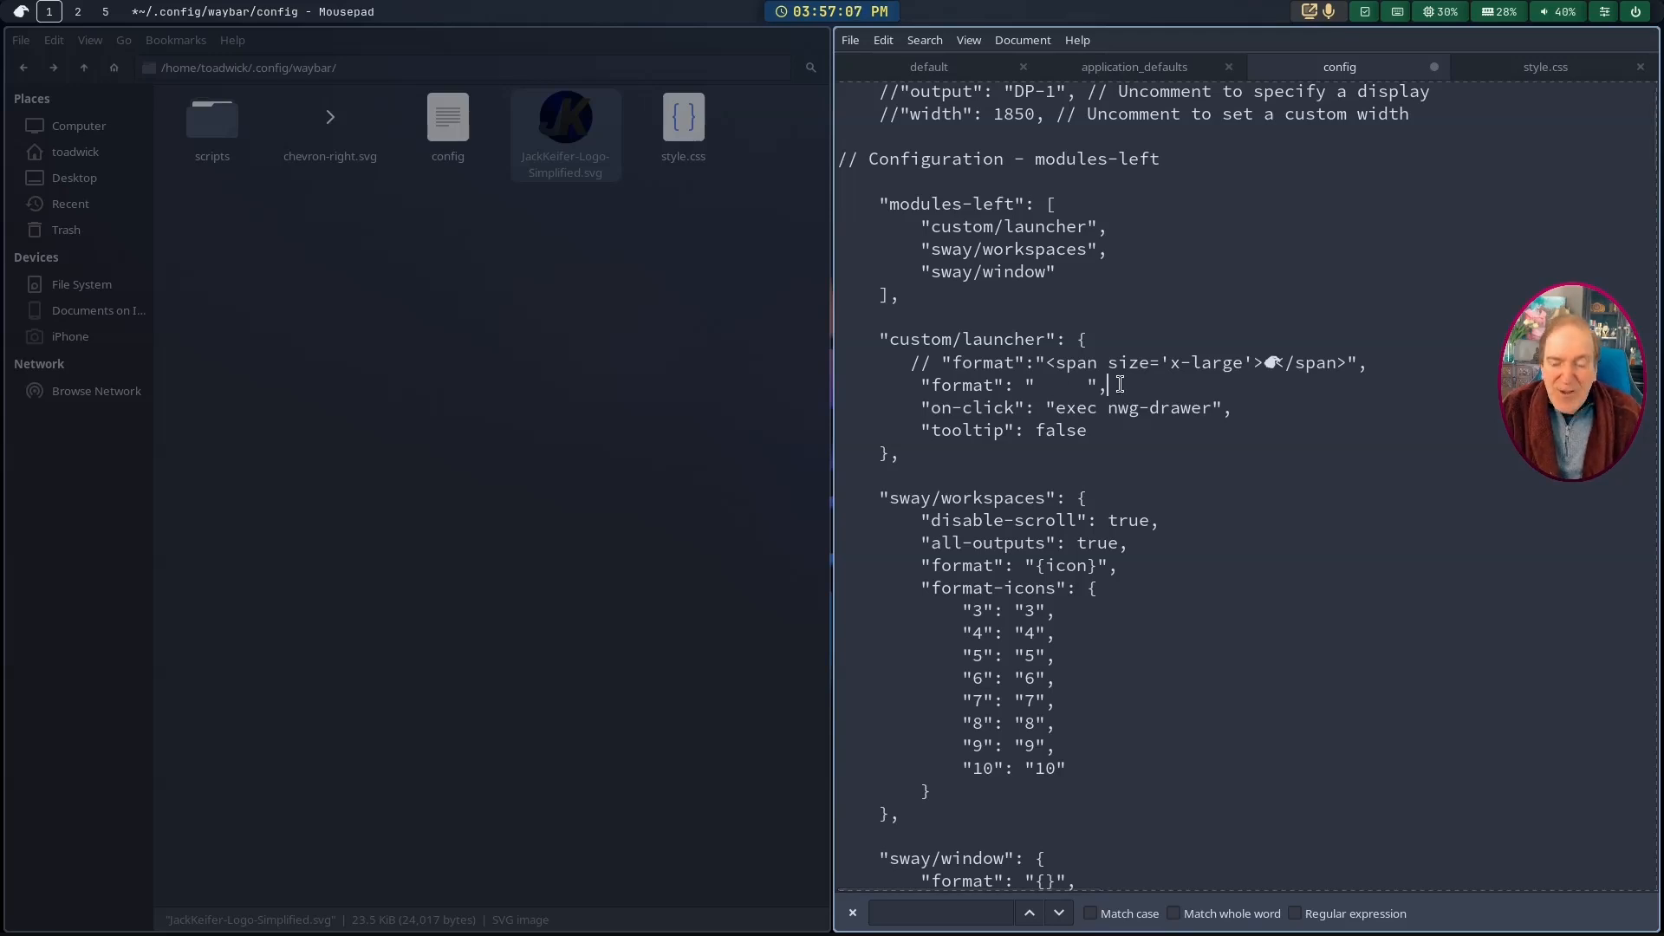
key(ctrl+s)
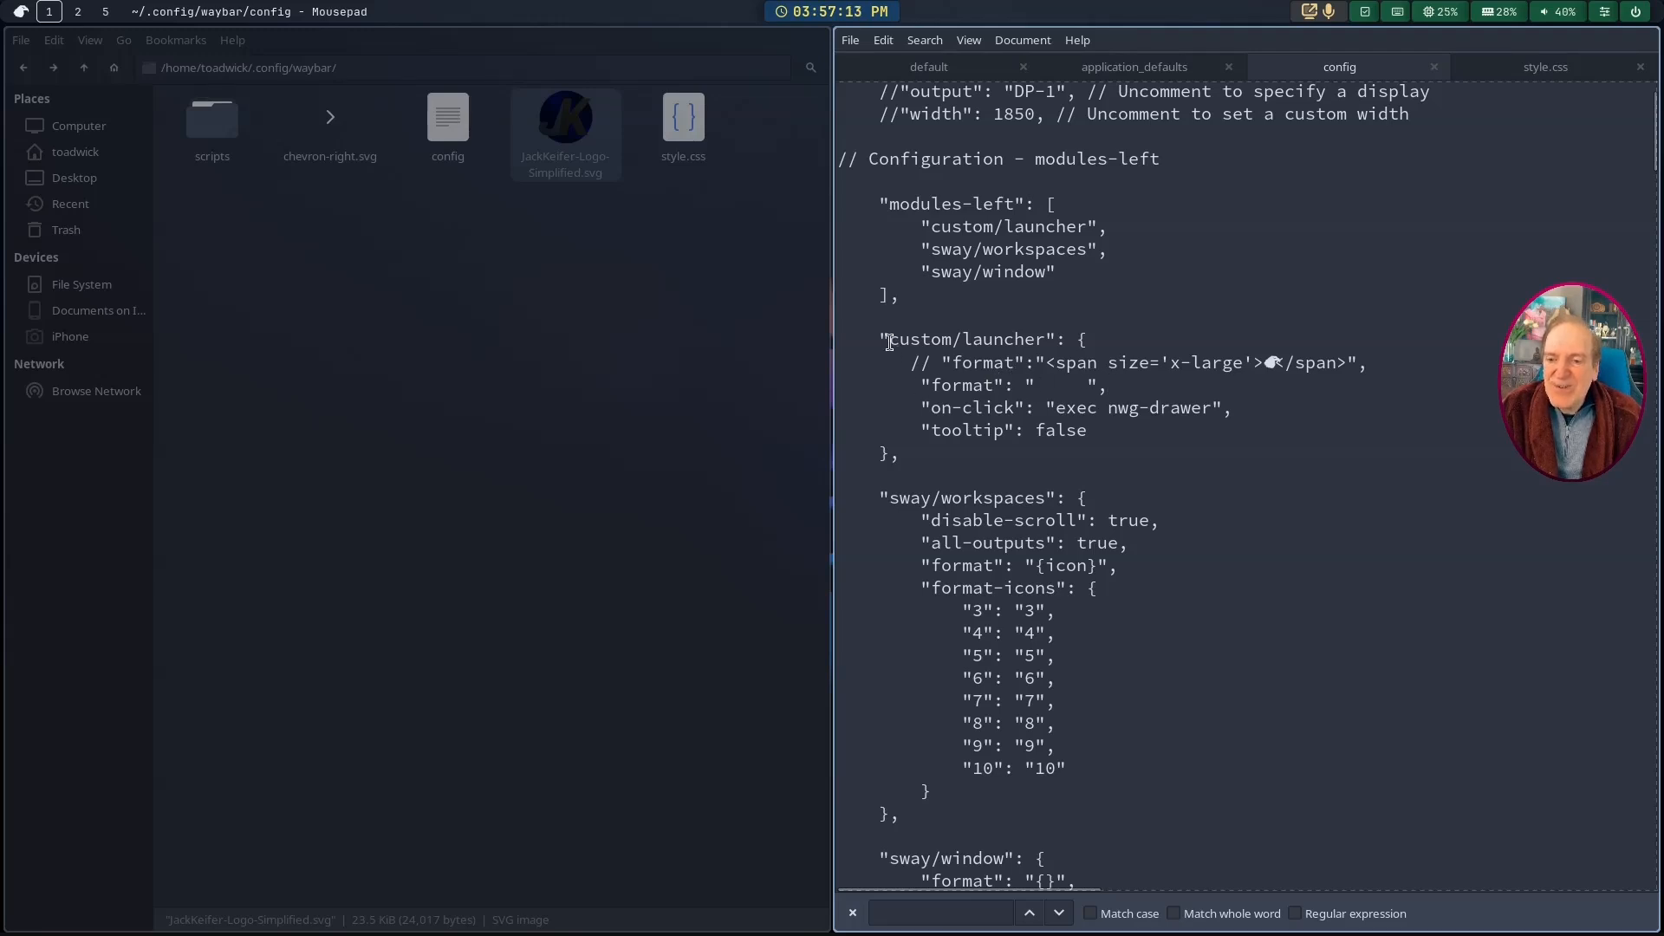
drag(890, 341, 1040, 338)
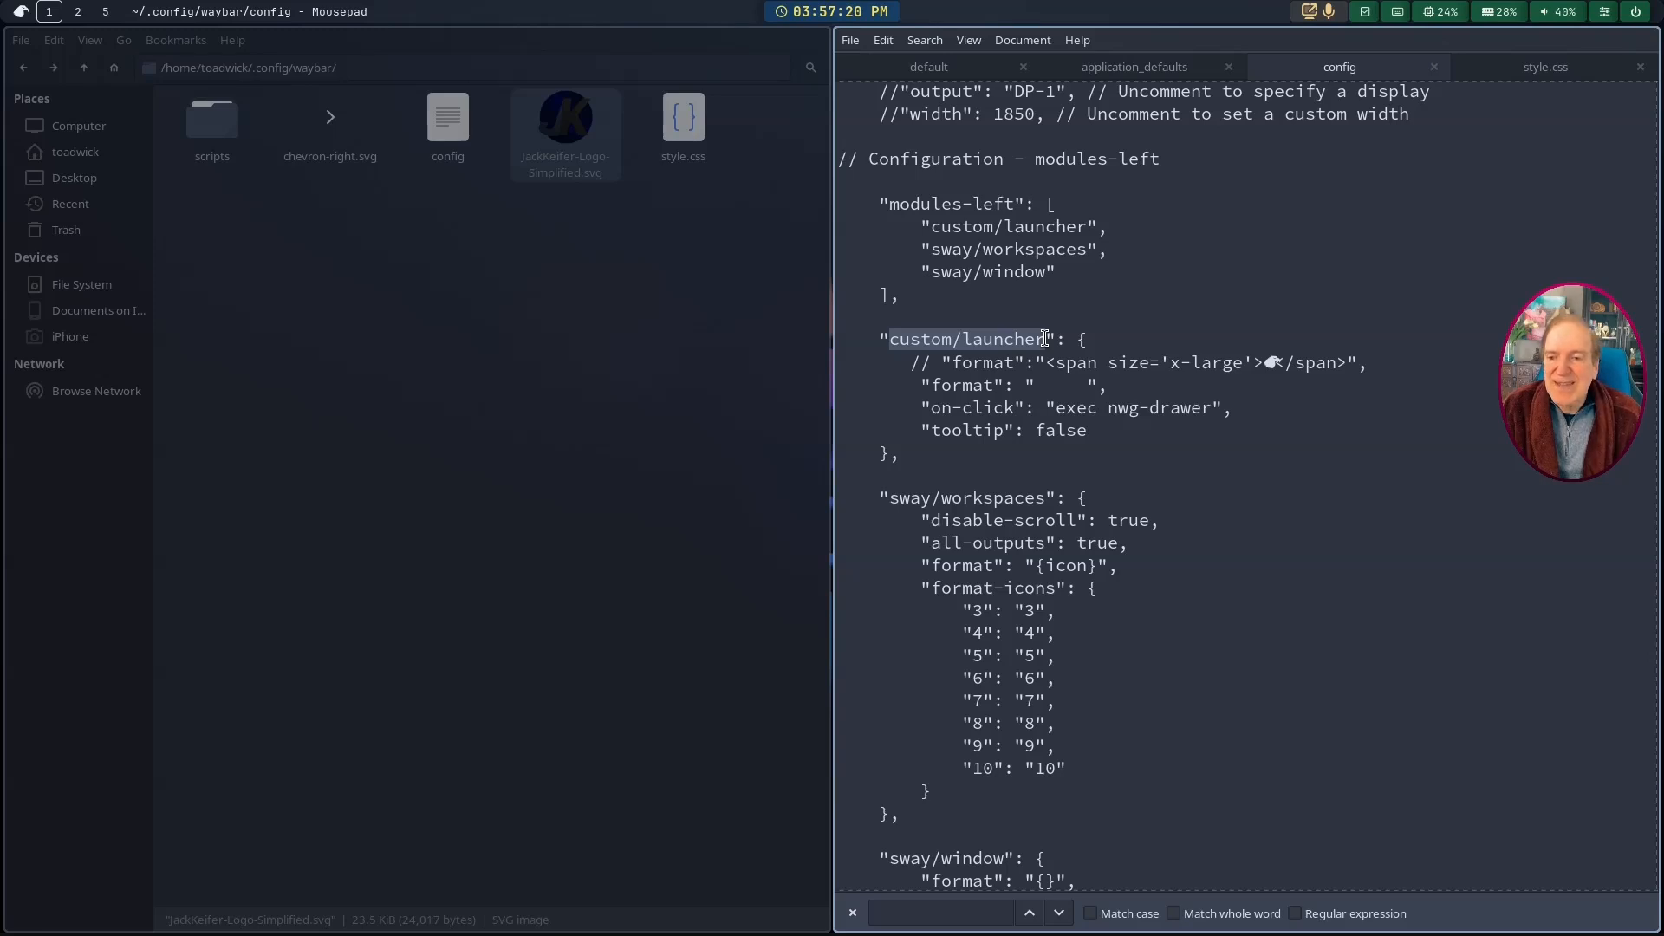
click(1518, 66)
Step: Add a #custom-launcher selector below the #clock:hover rule in style.css
click(1188, 388)
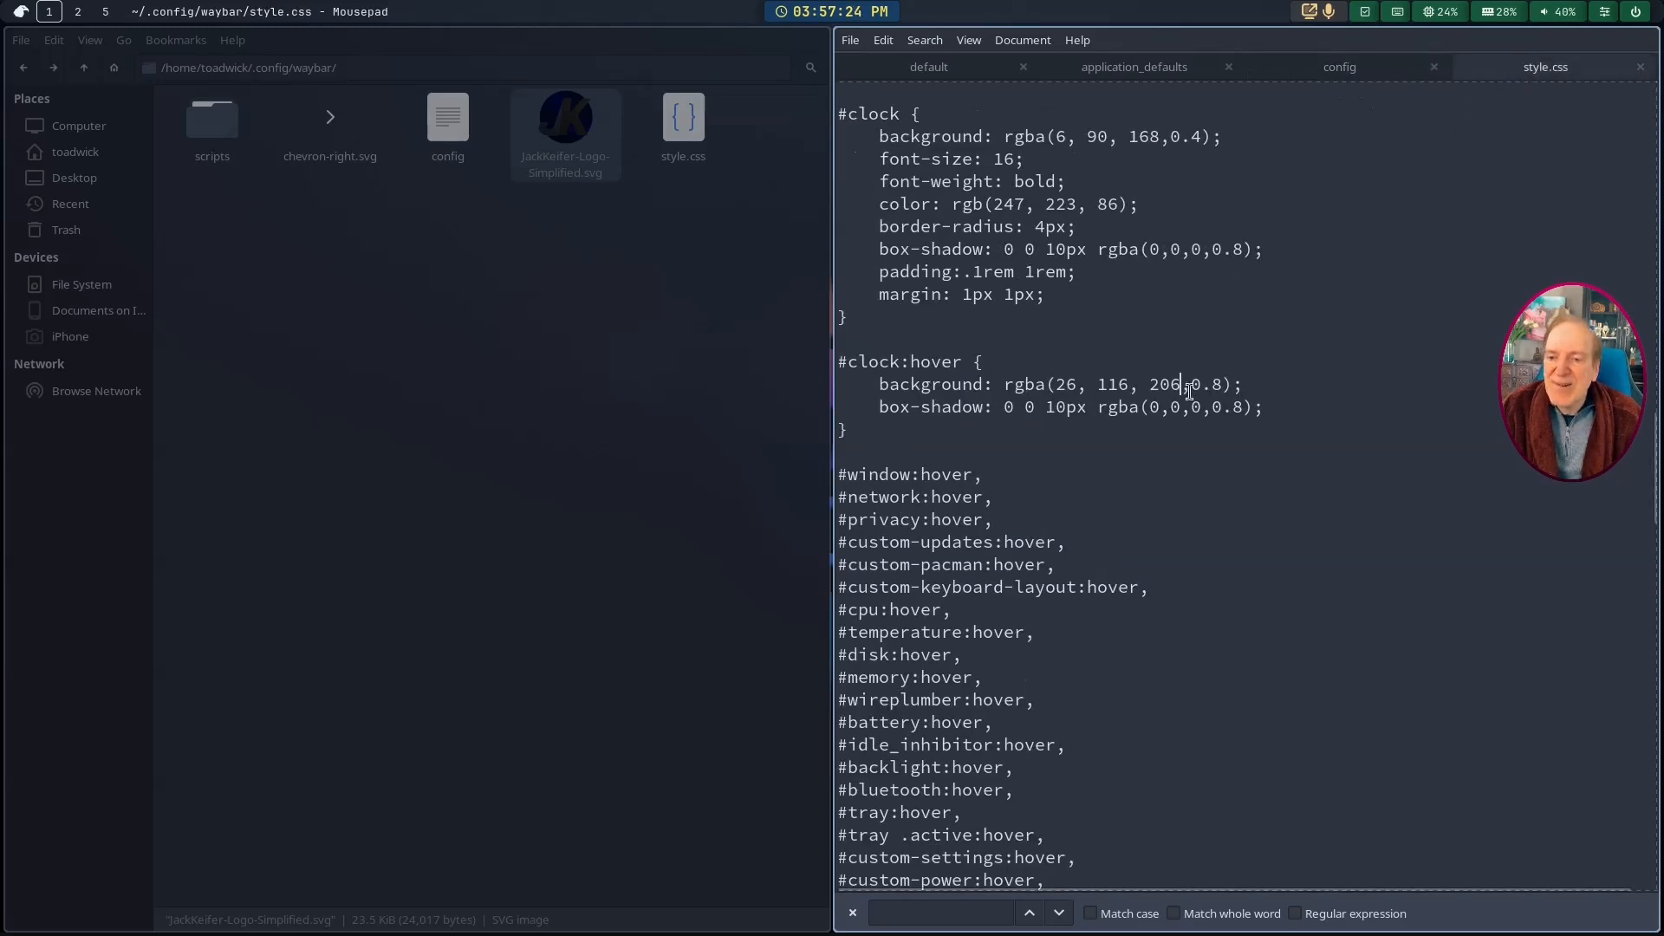
click(855, 424)
key(Return)
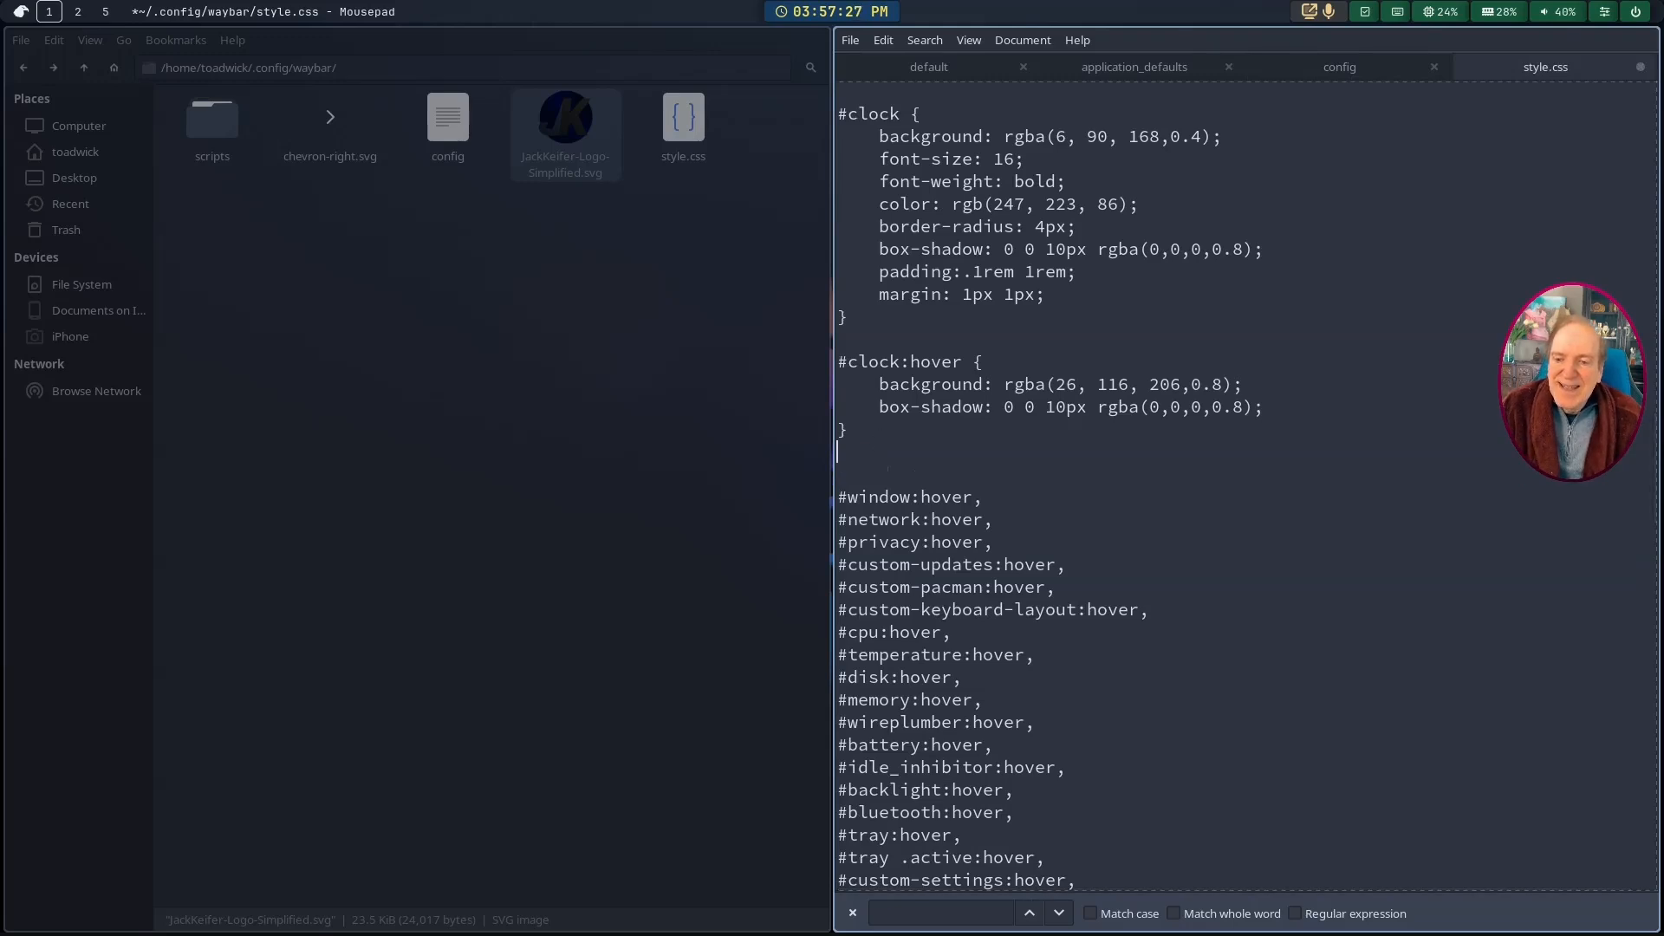
key(Return)
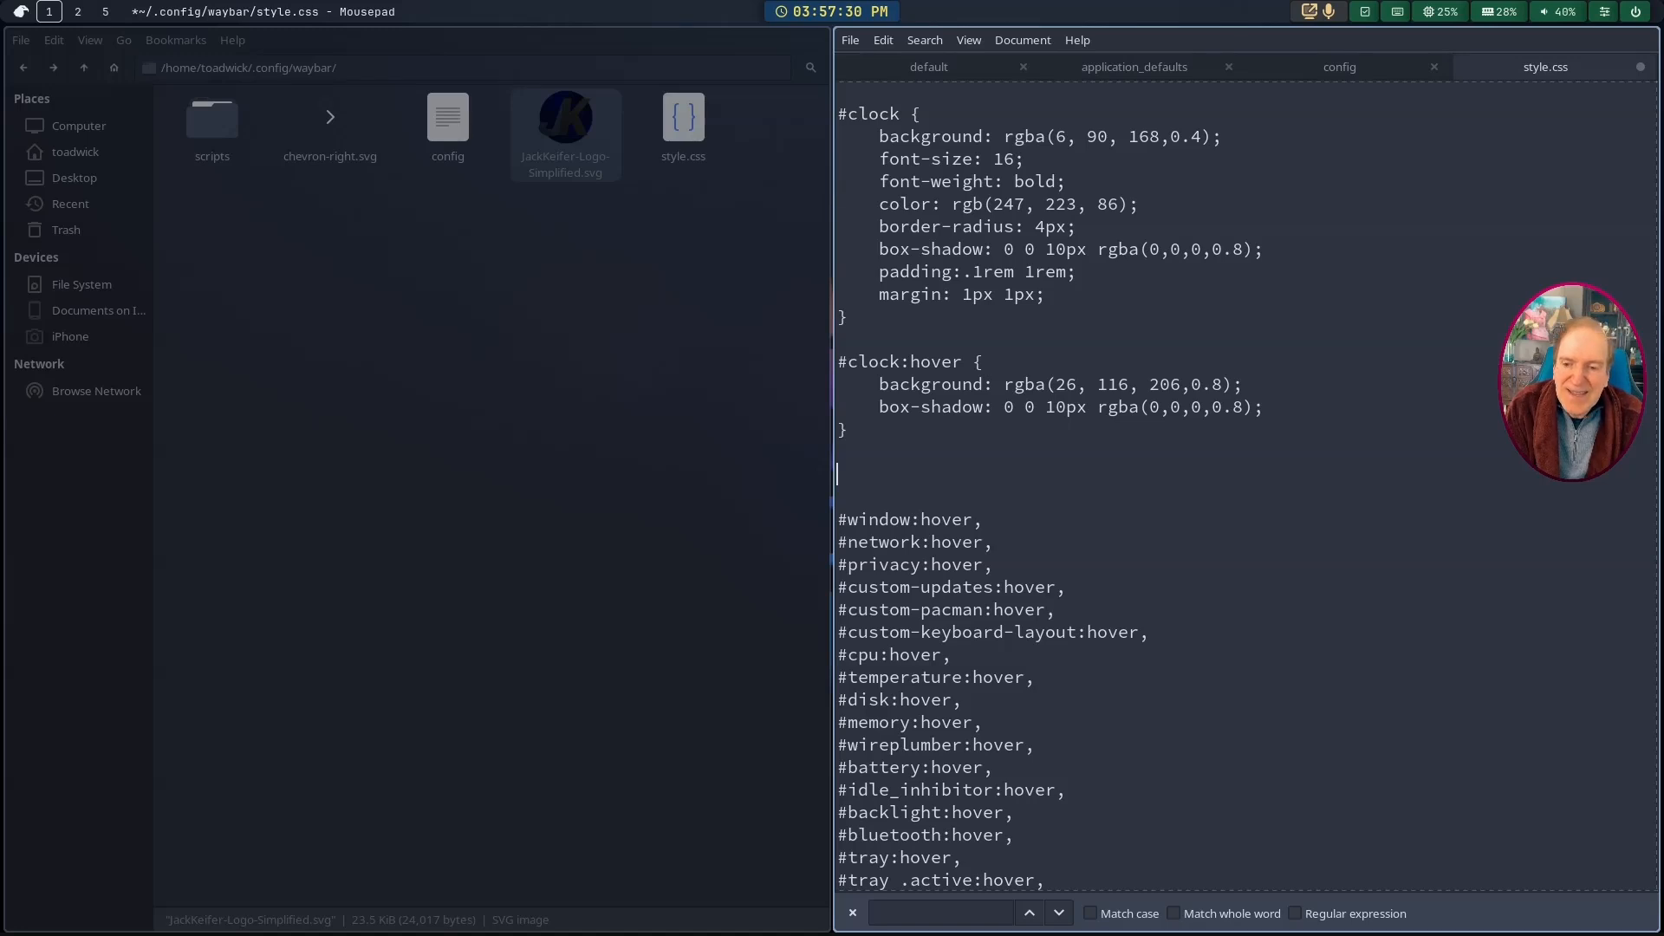
text(#)
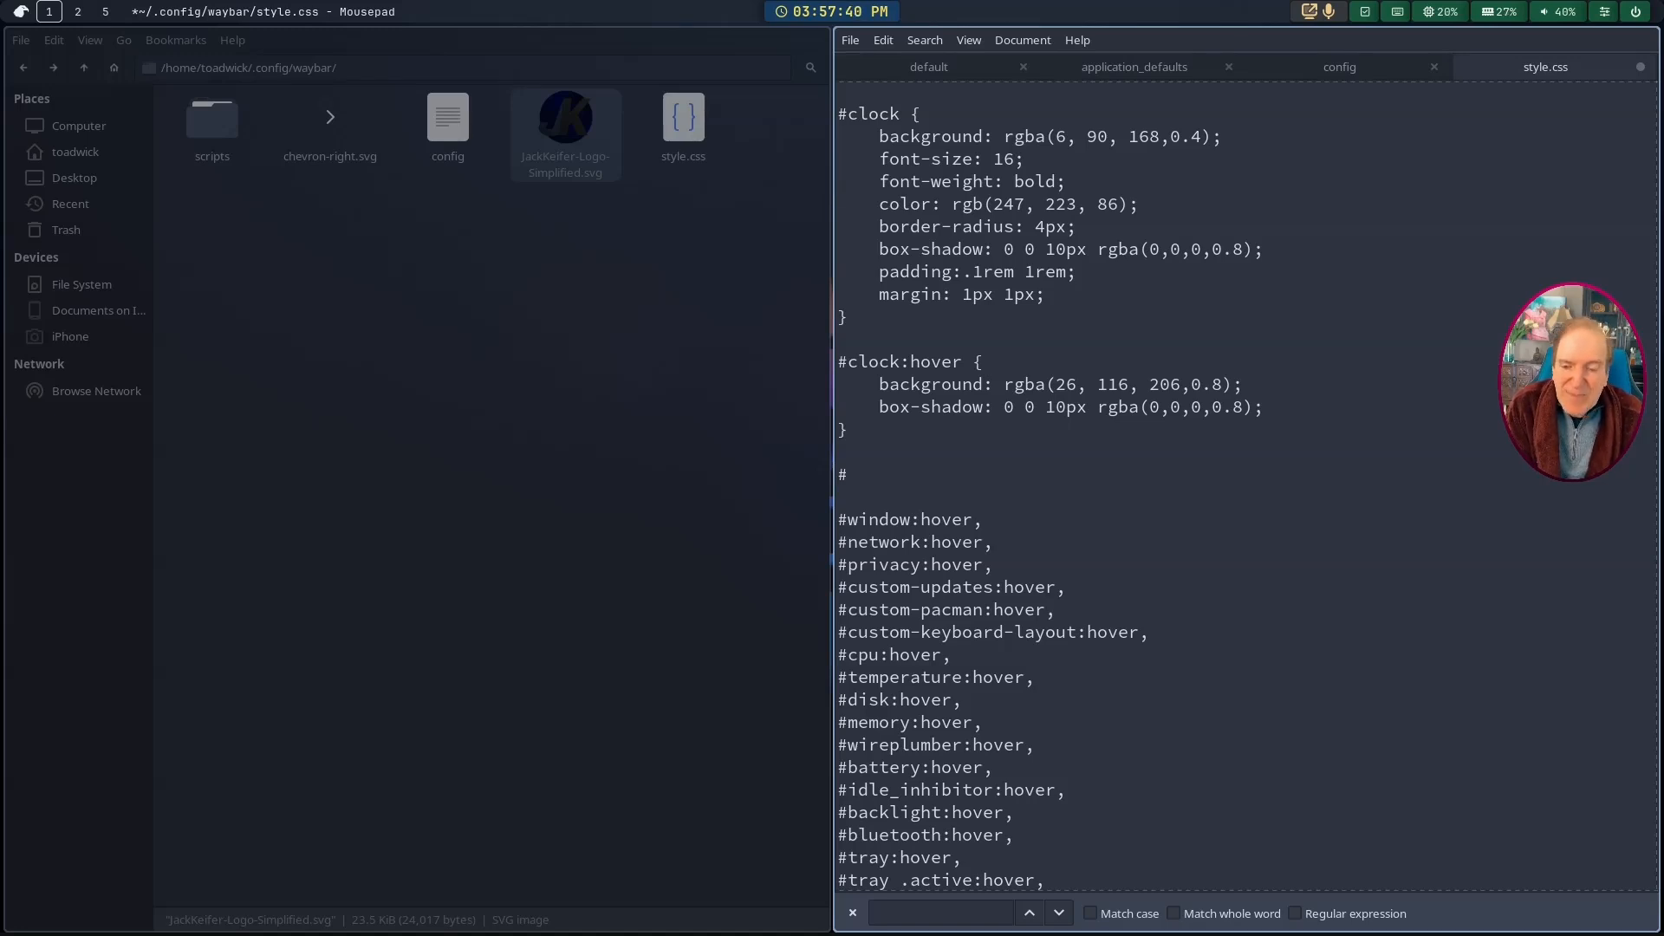
text(custom/launcher)
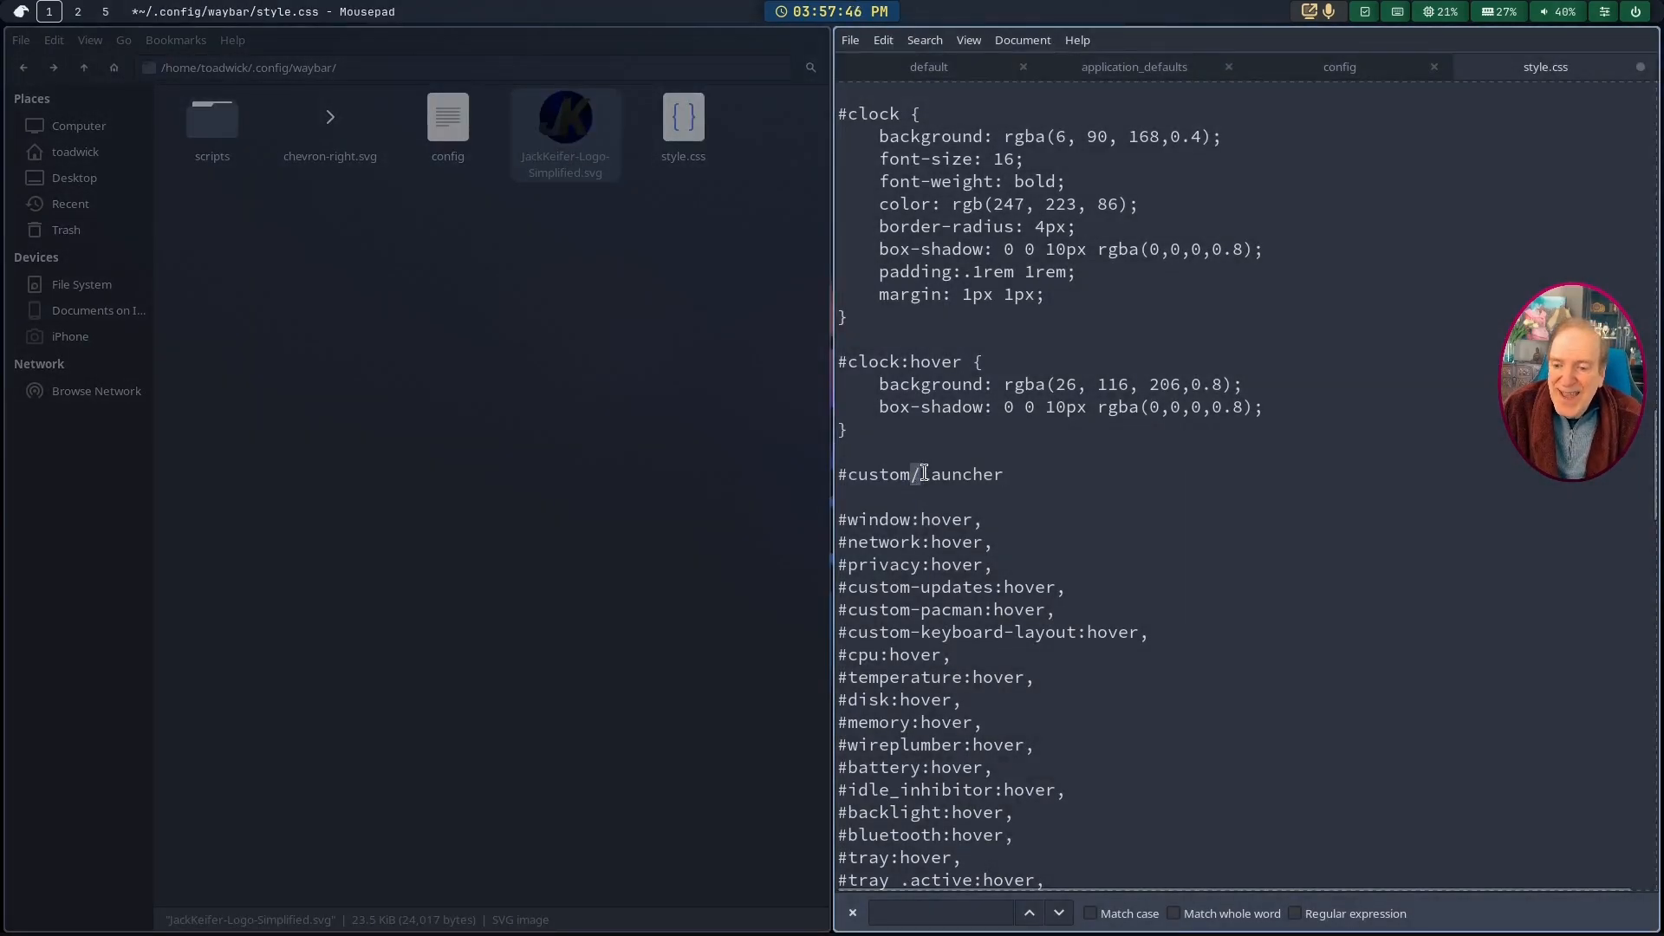
key(BackSpace)
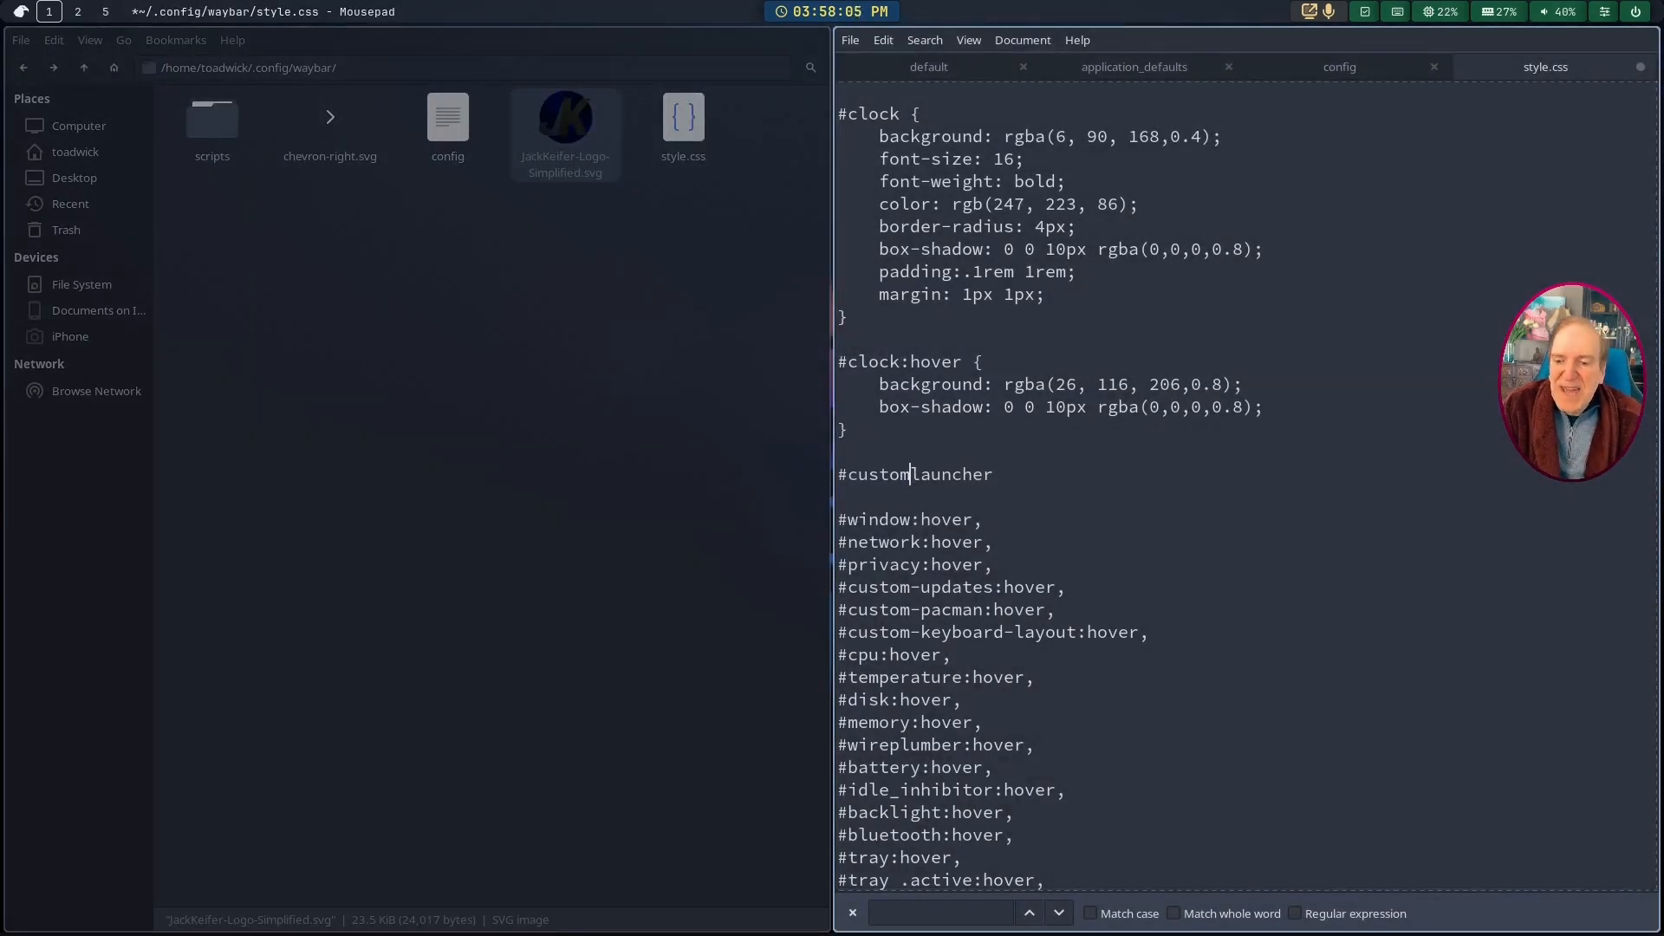
text(-)
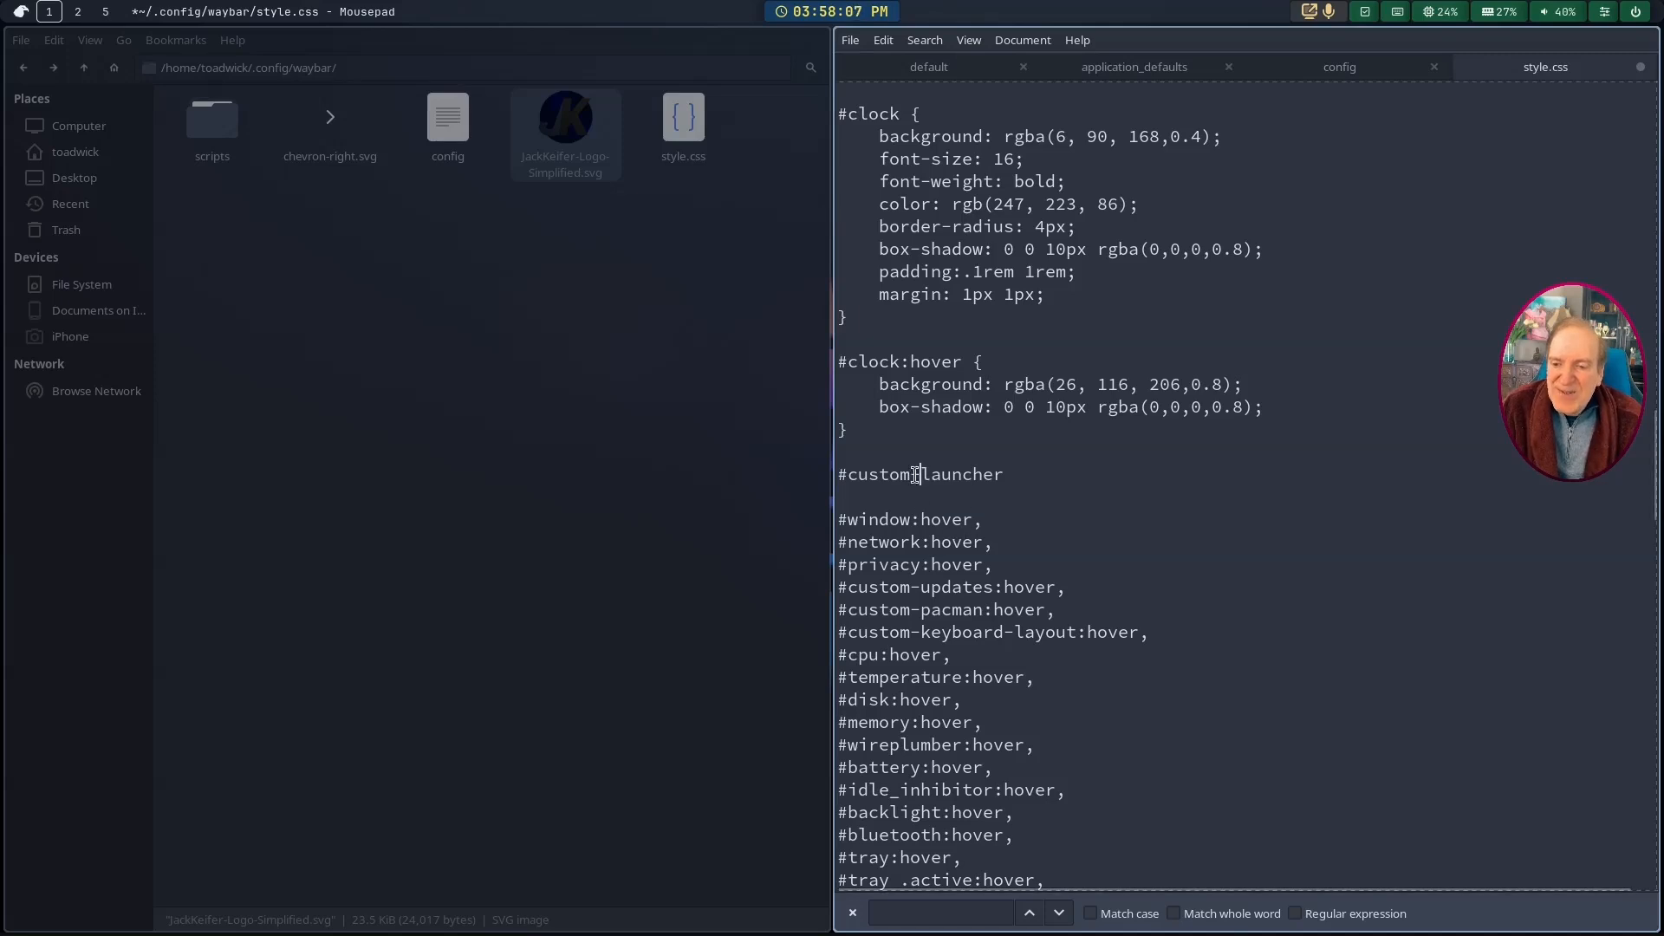
click(1012, 474)
scroll(1012, 474, down, 2)
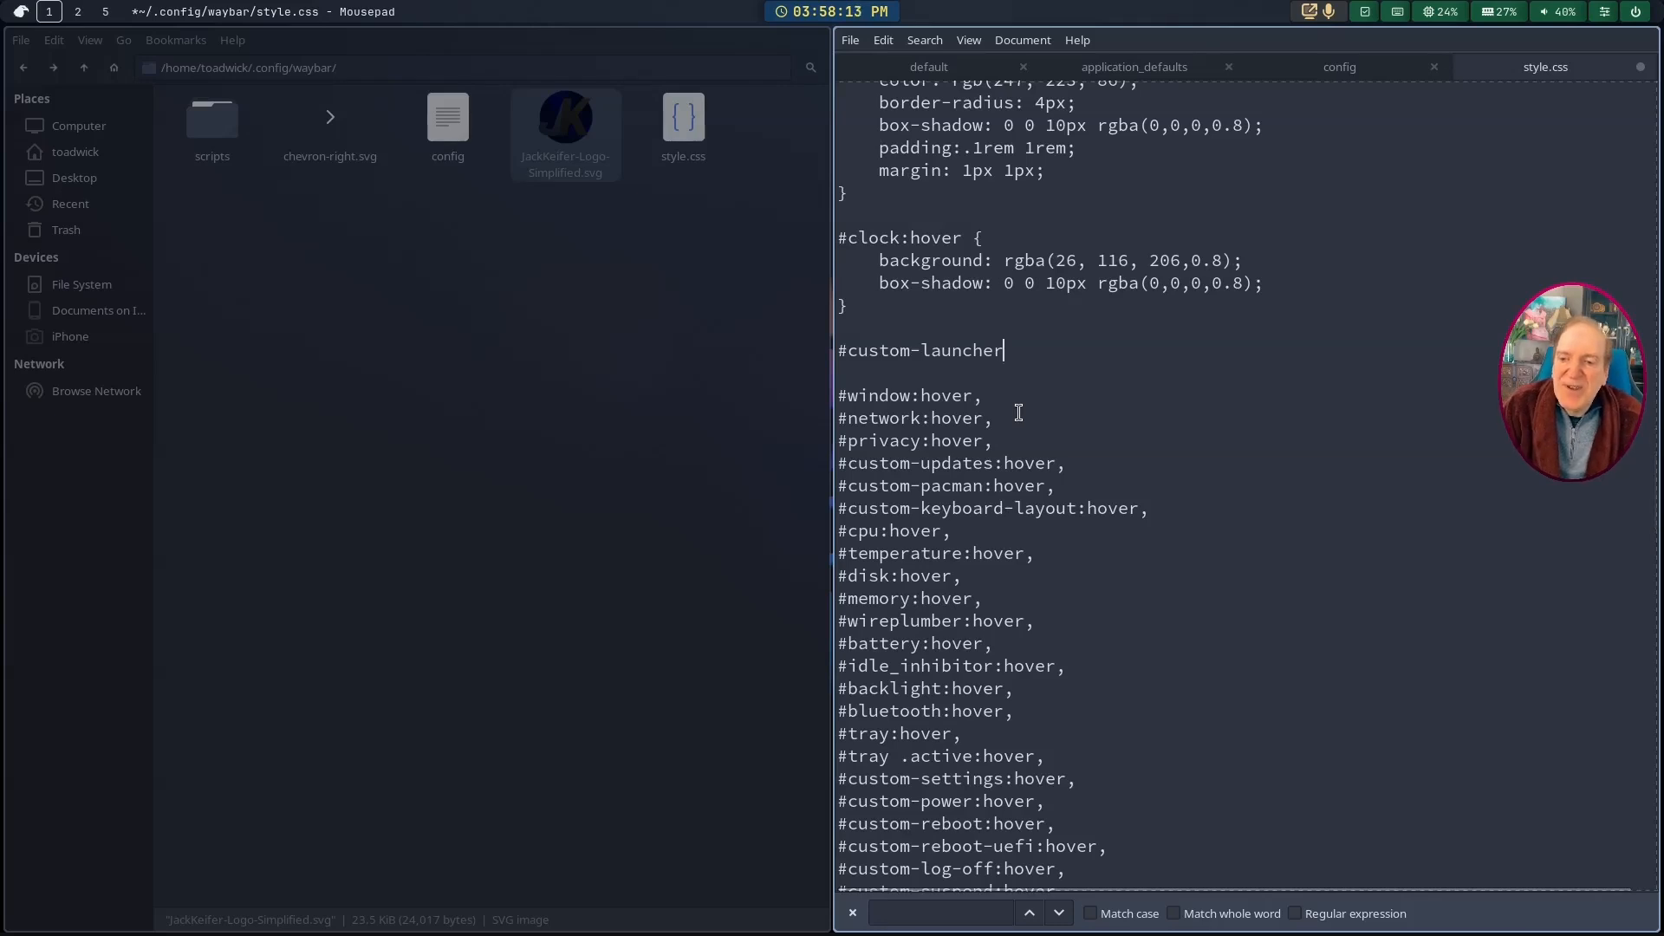
click(1342, 71)
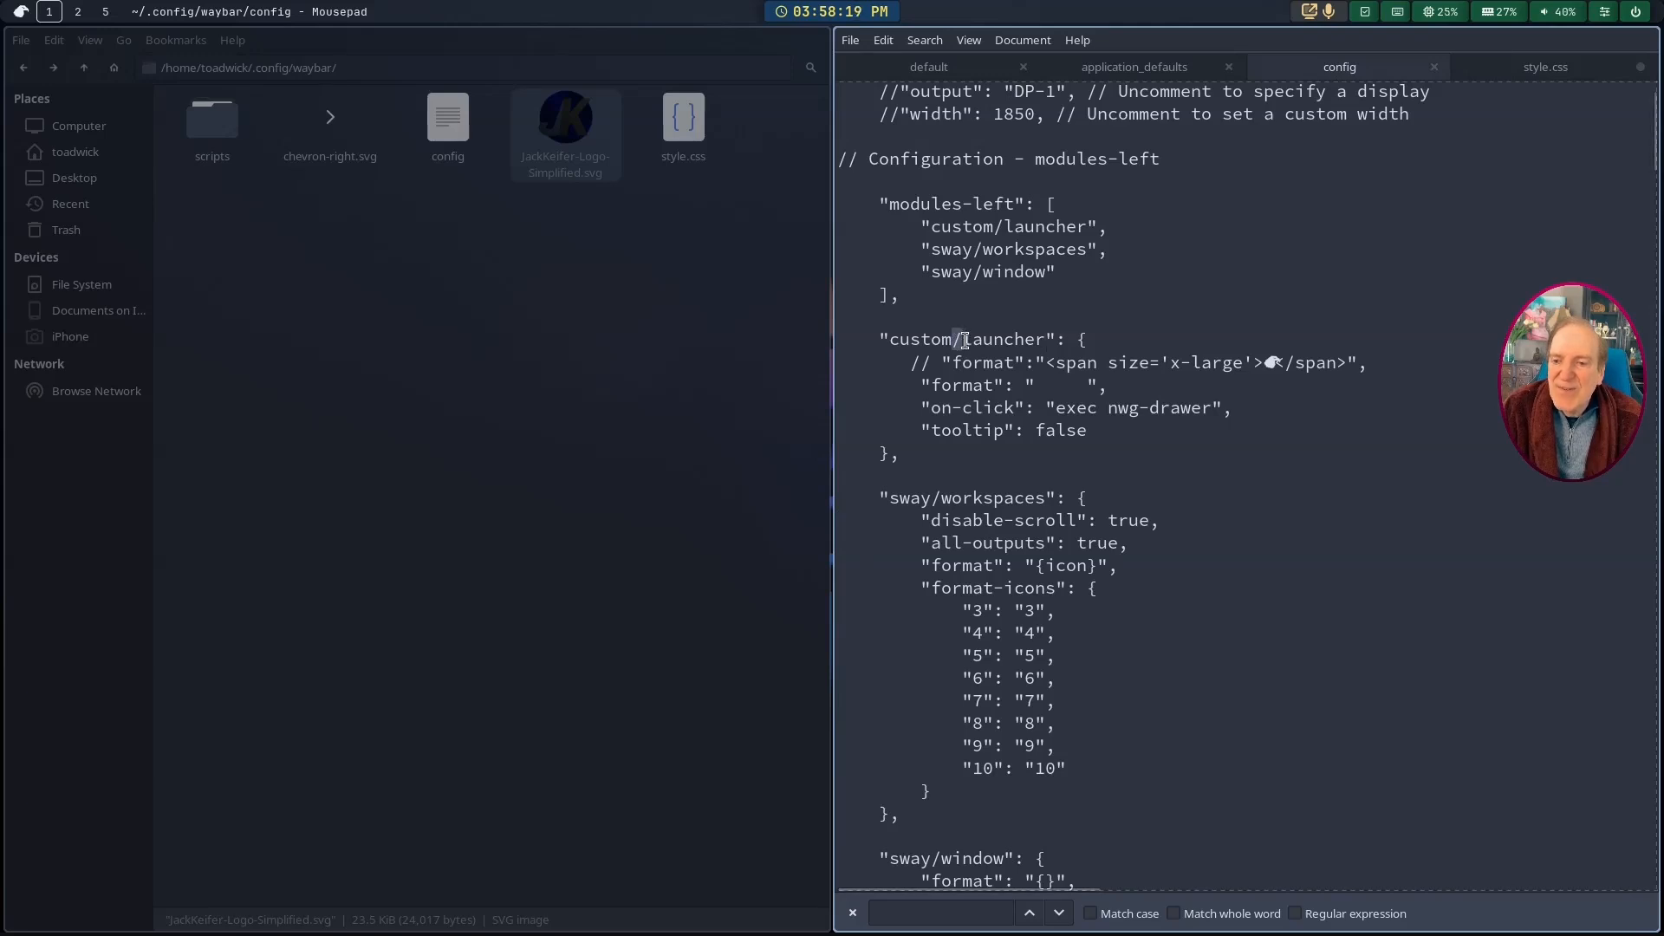
click(1525, 69)
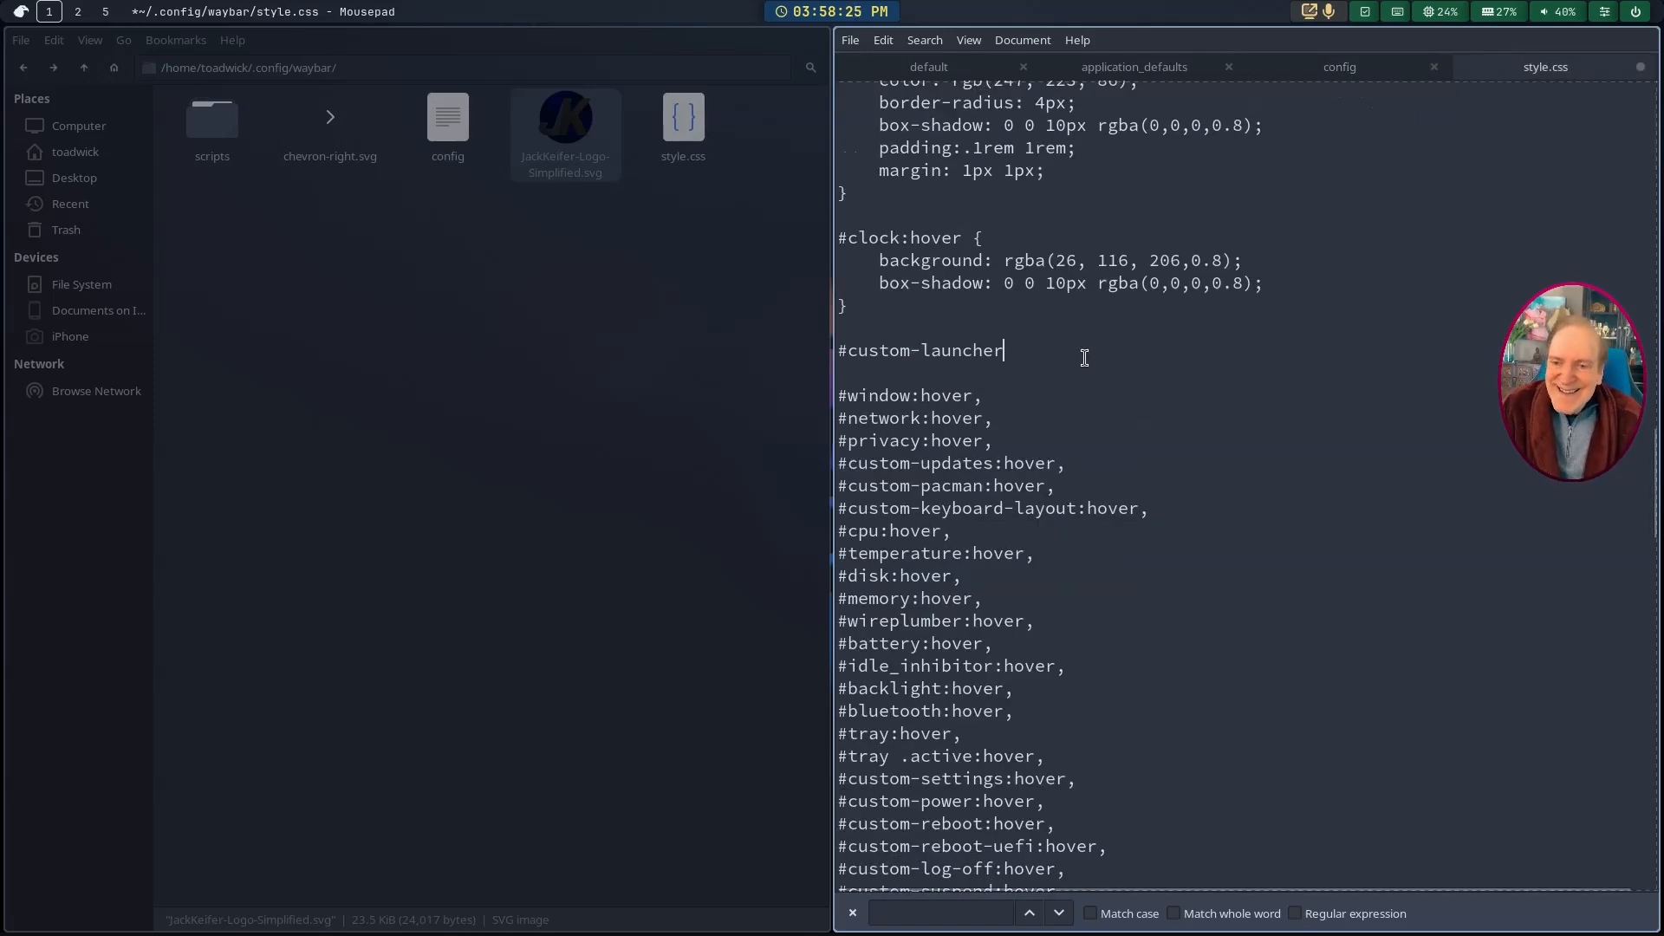
Step: Open the #custom-launcher rule with braces and an indented empty line inside
text({)
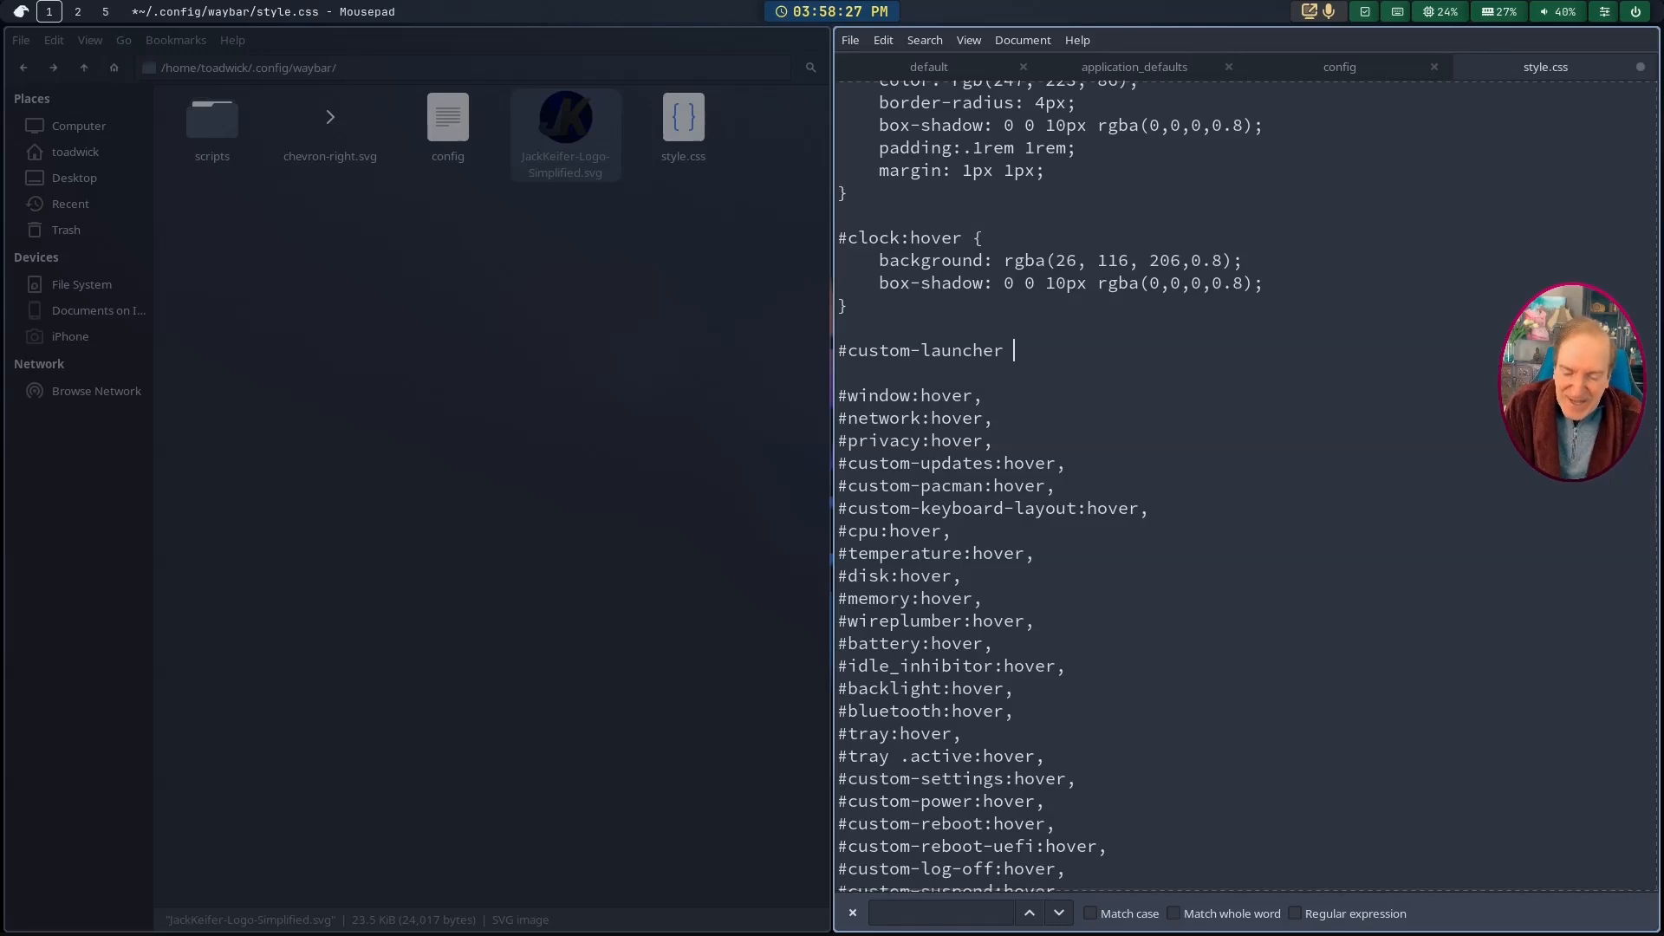
key(Return)
key(Return)
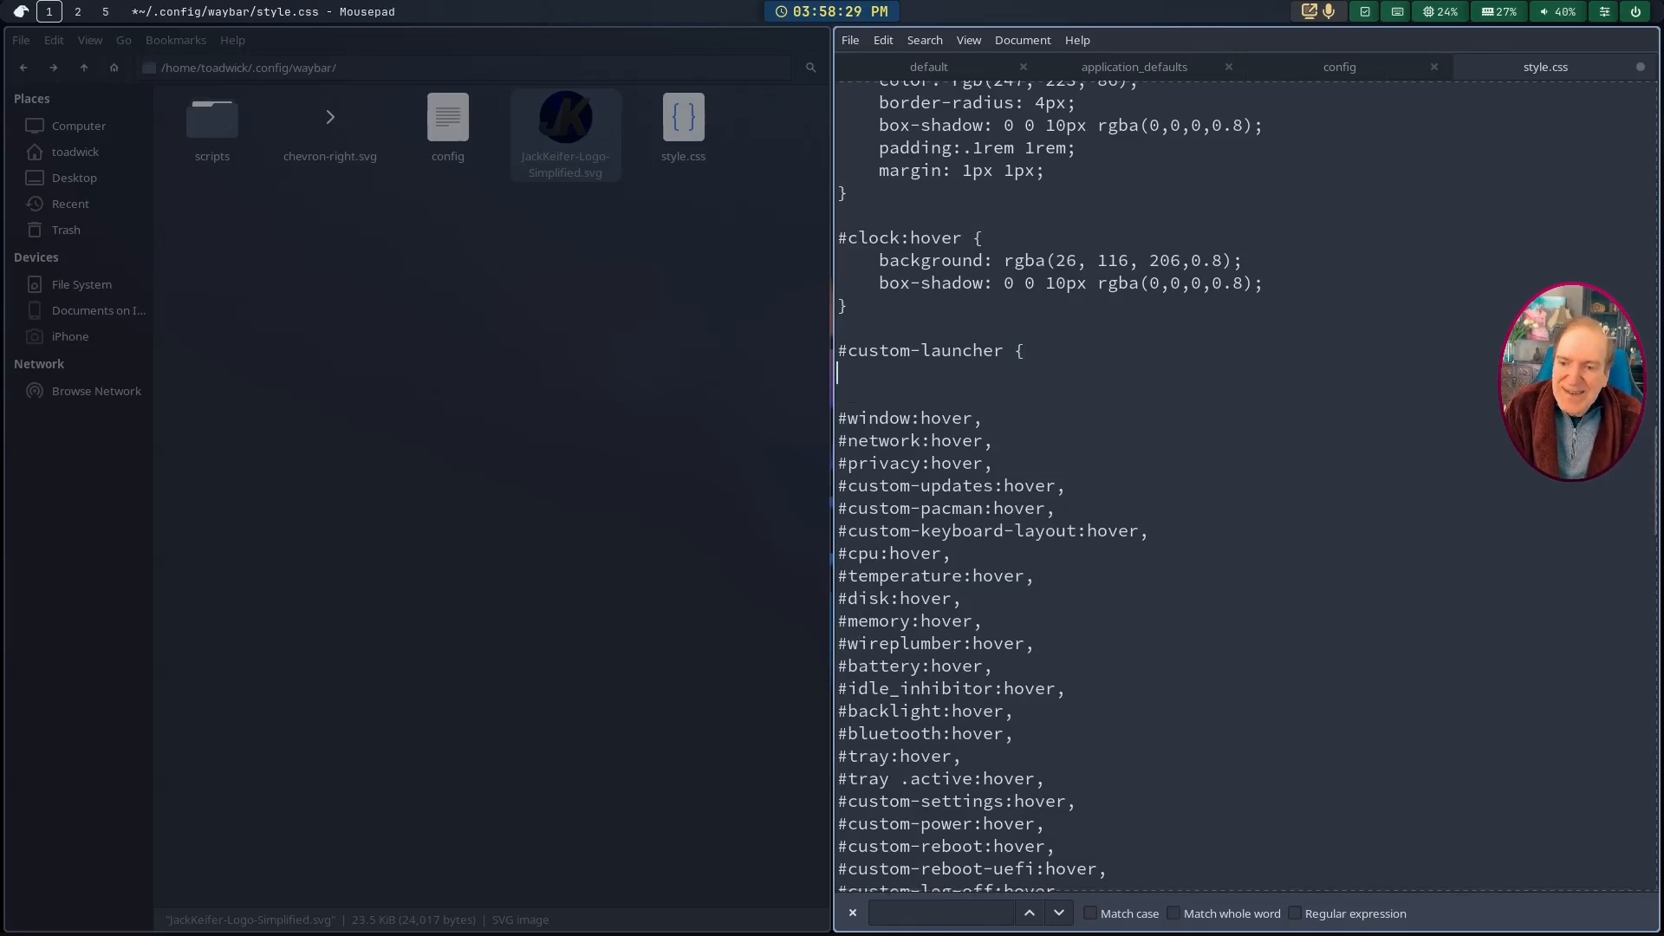
text(})
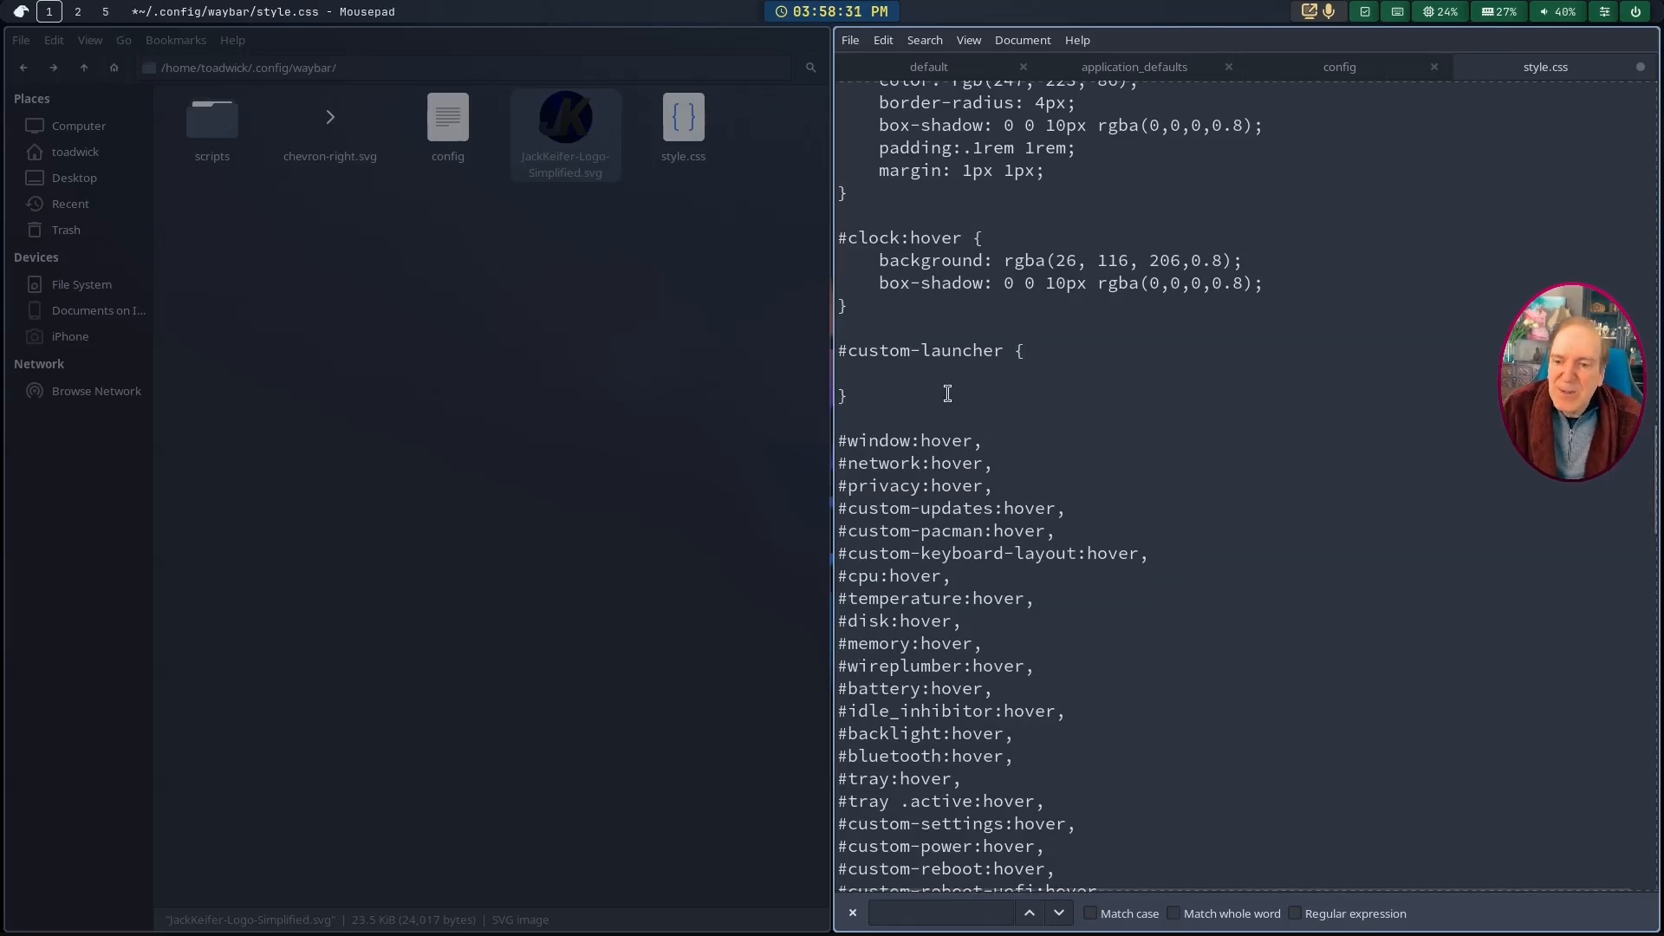
click(896, 373)
key(Tab)
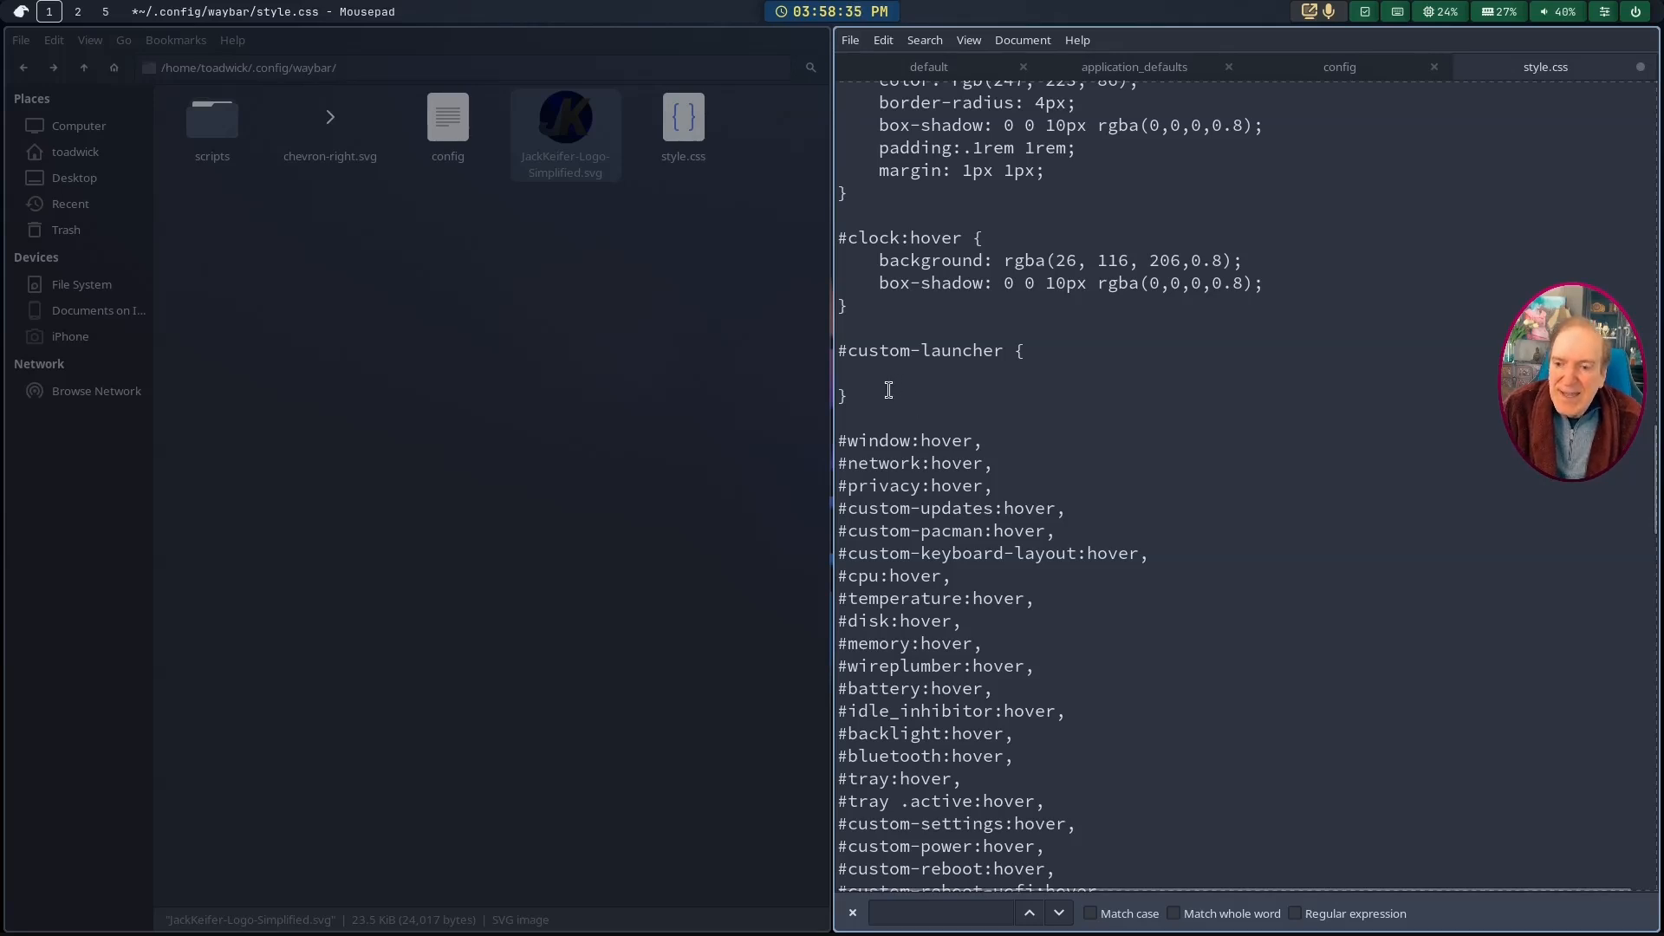
key(Tab)
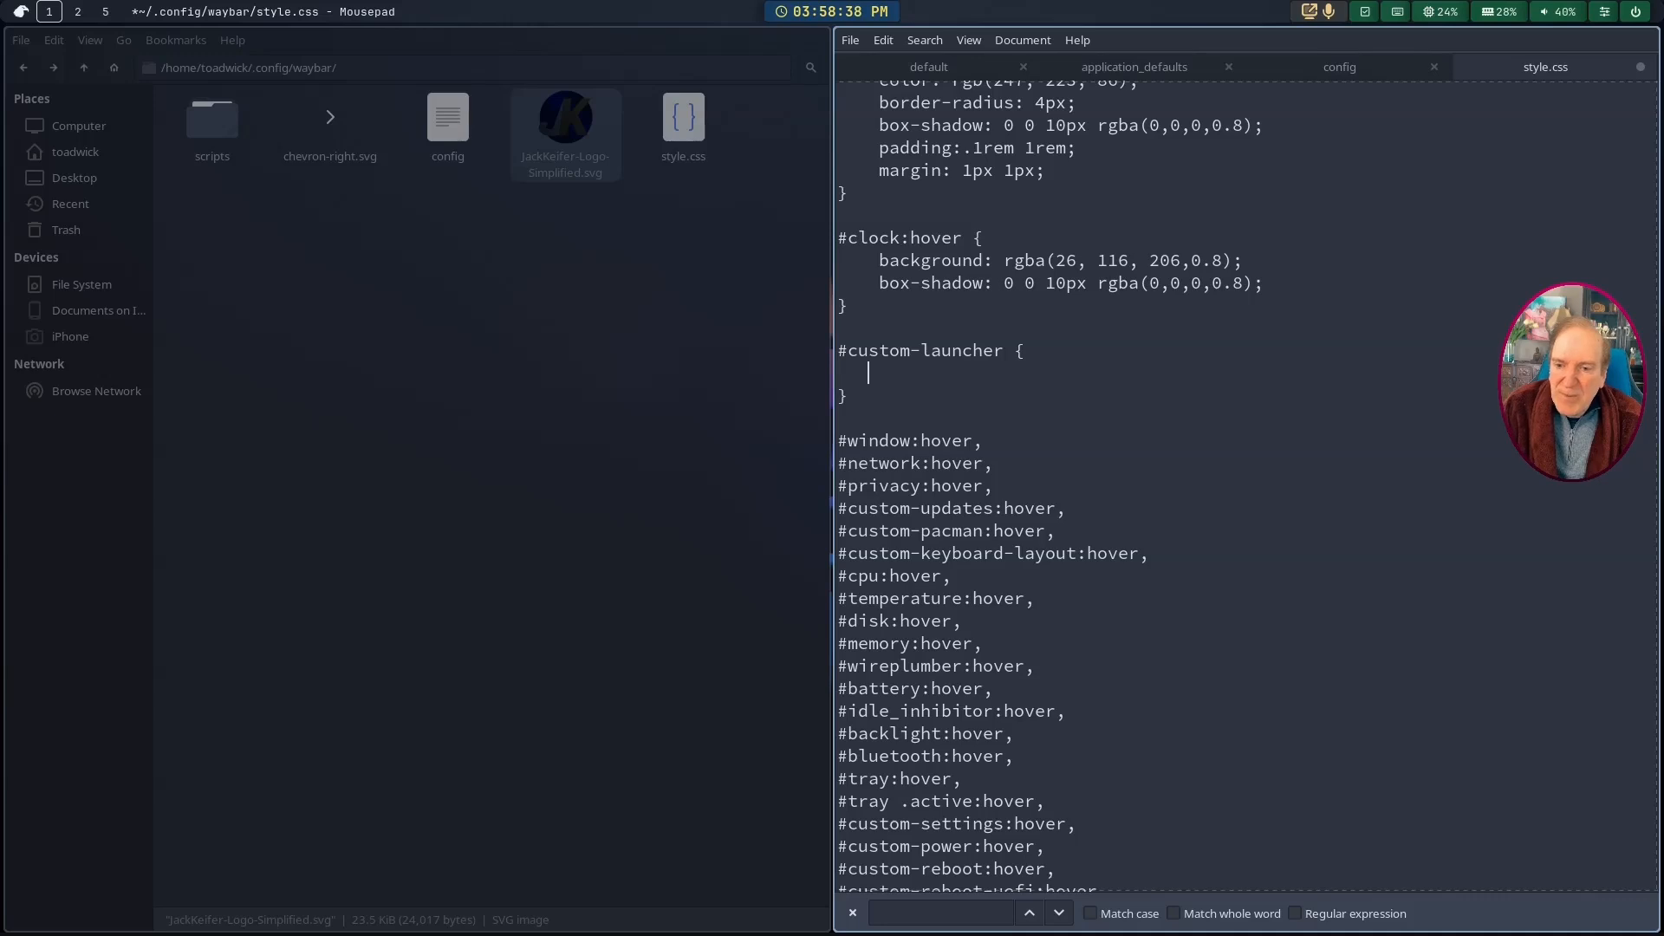
Step: Write backgroun-image: url('JackKeifer-Logo-Simplified.svg'); in the rule, save, and reload Sway
text(ba)
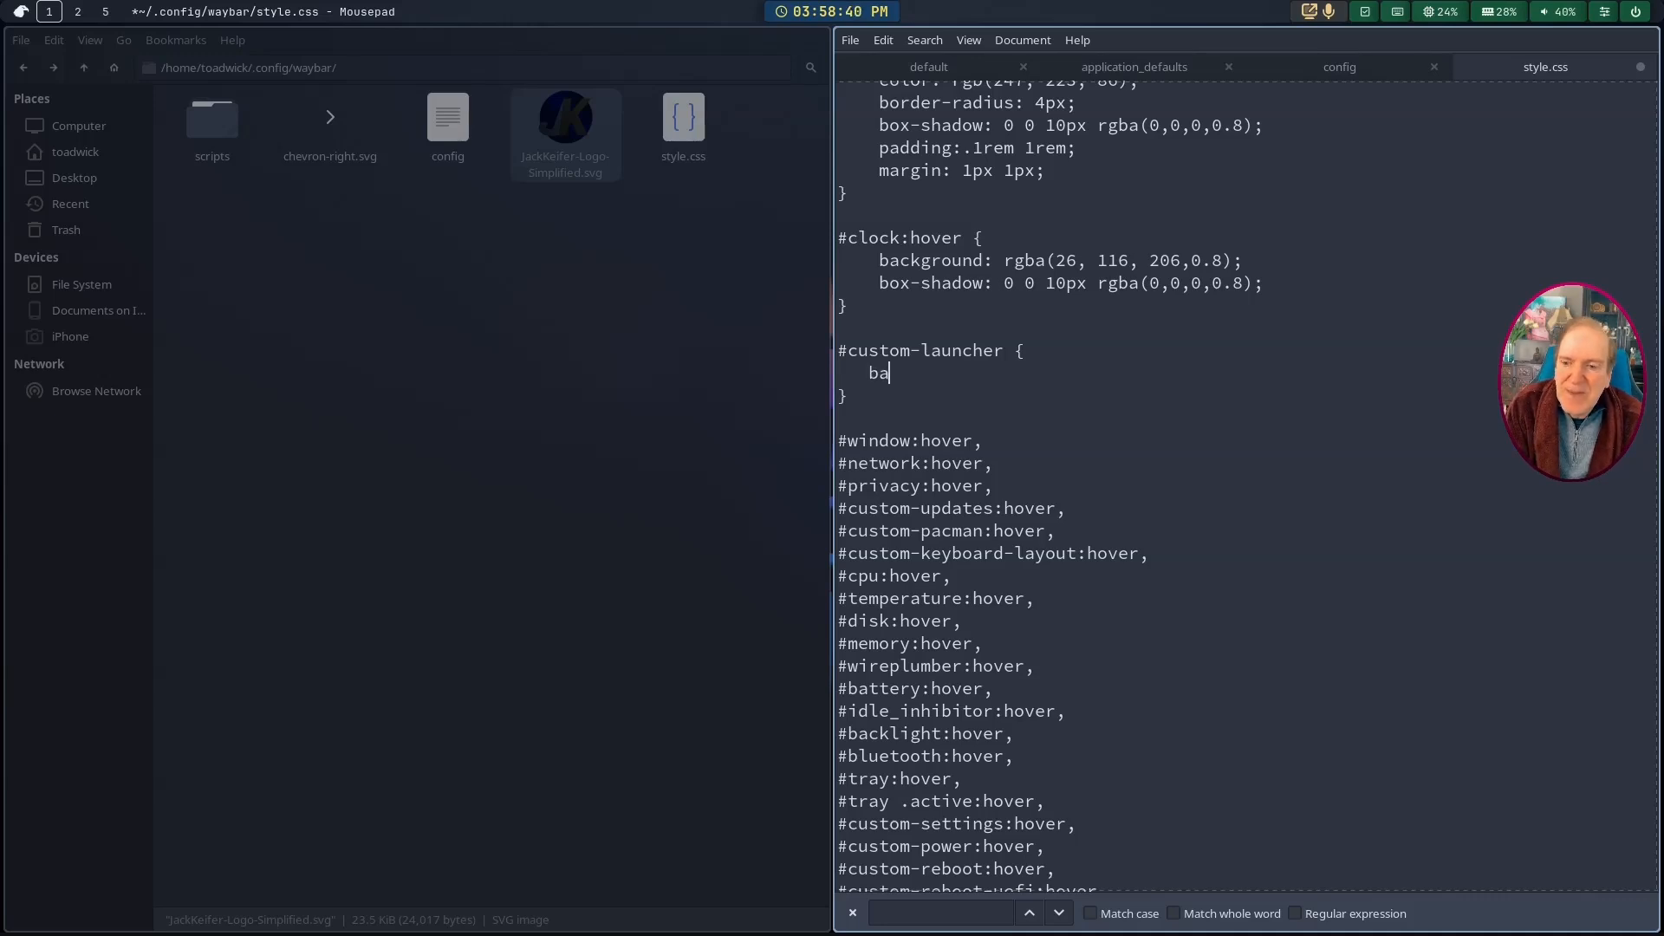
text(ckgroun-image:)
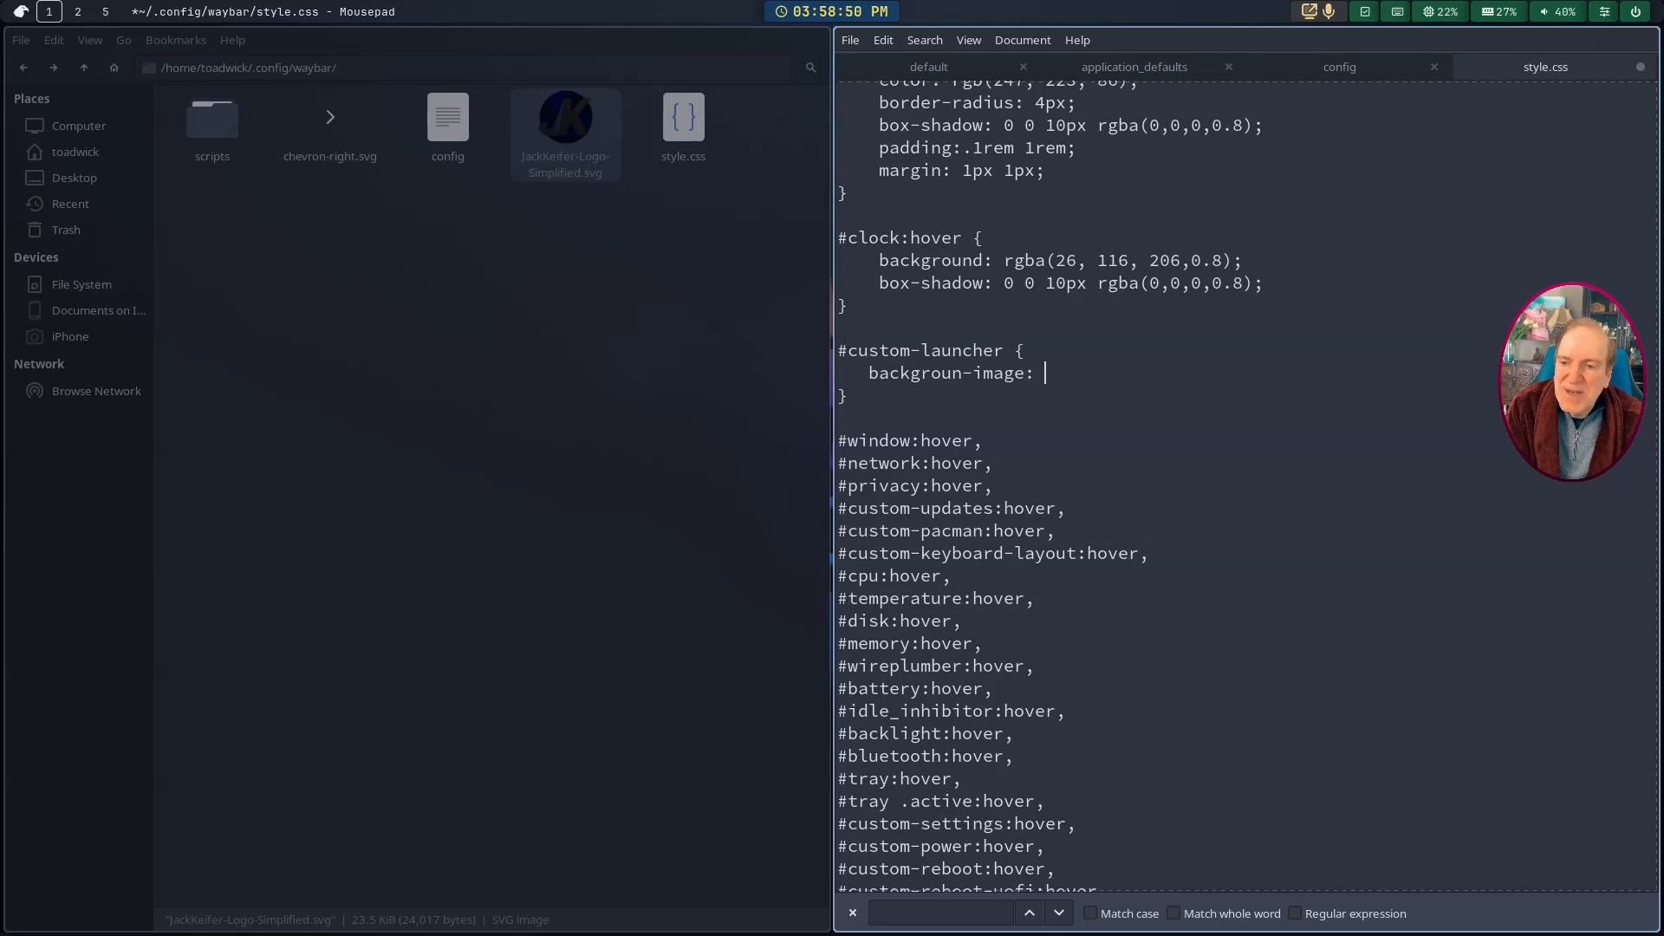
text( ur)
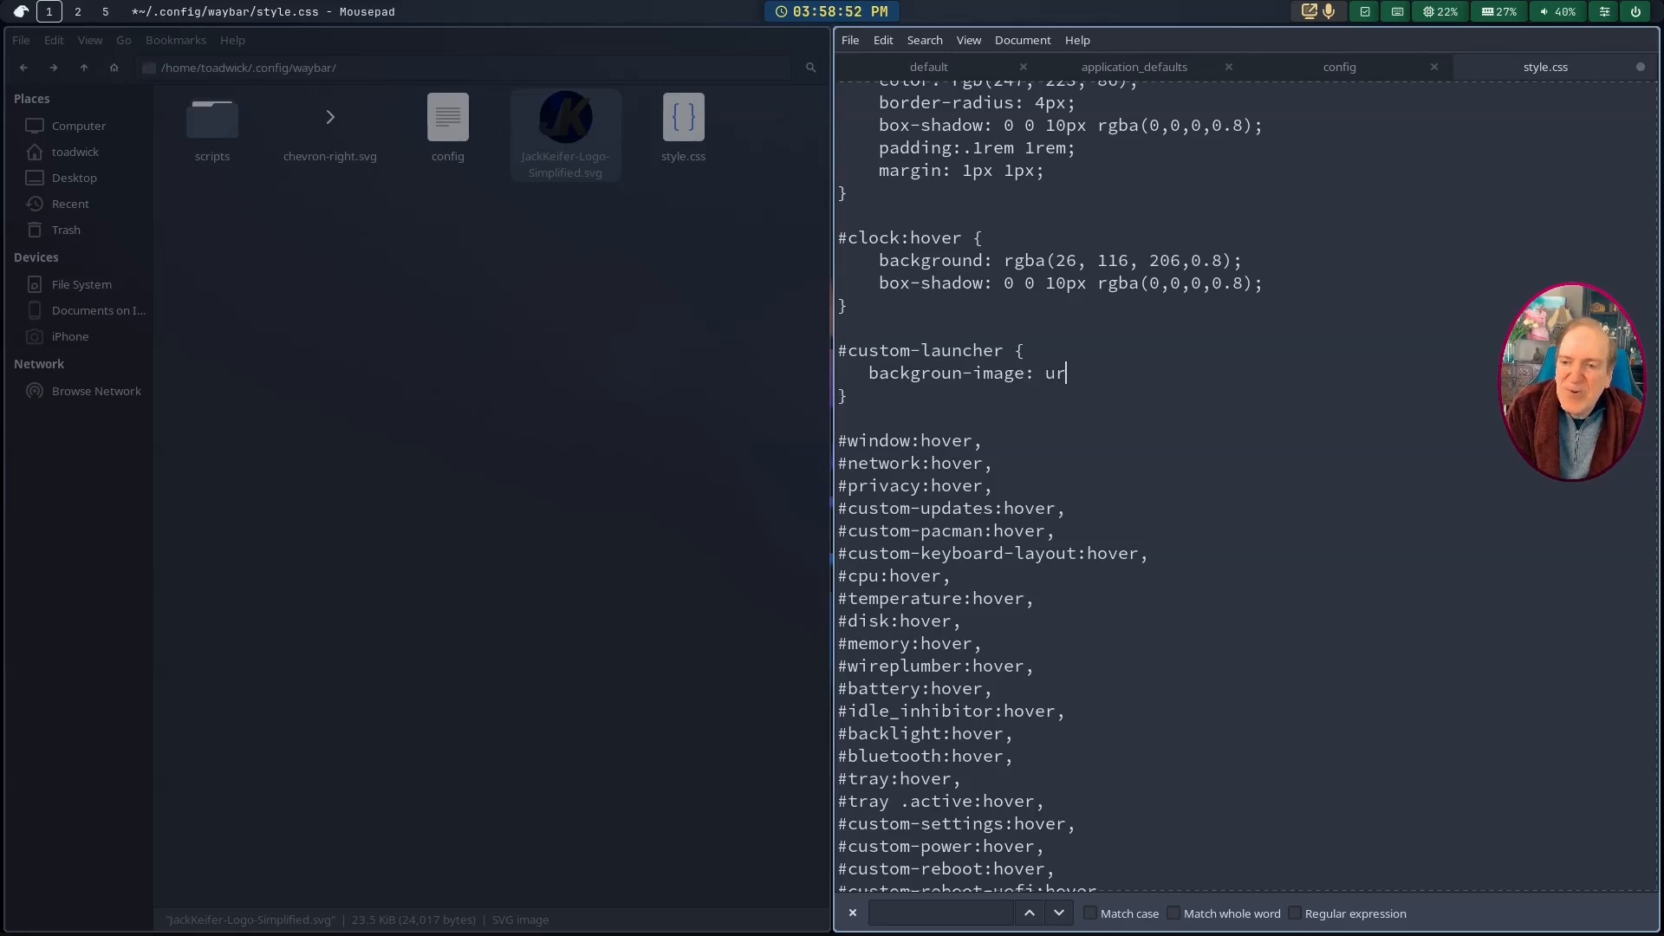
text(l())
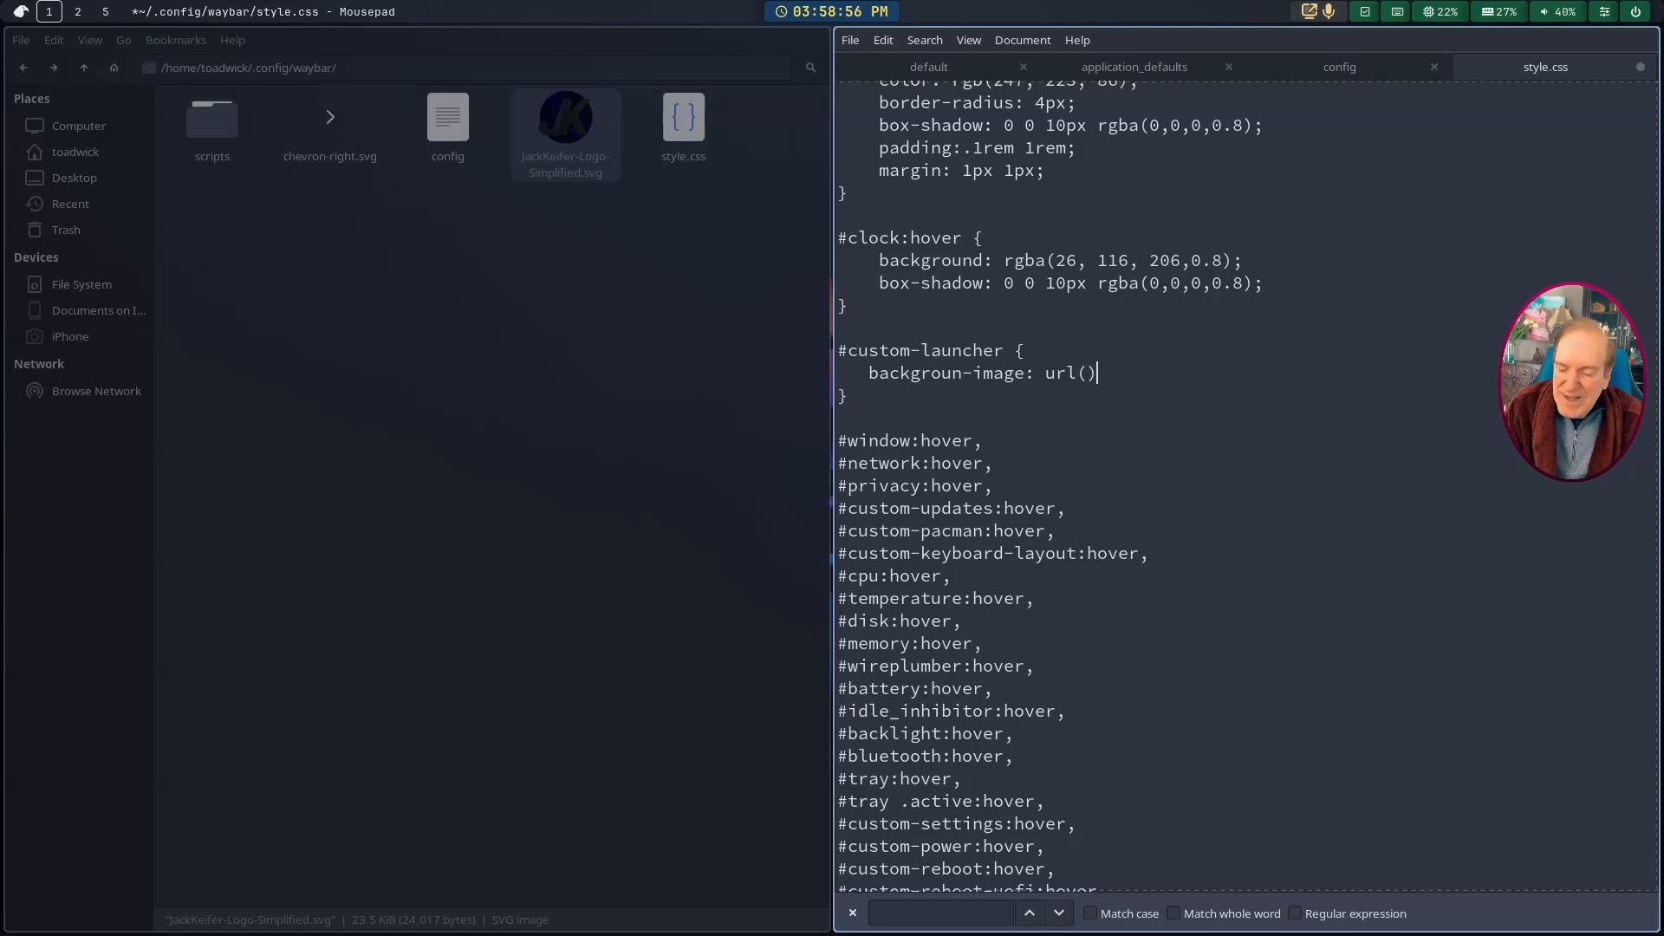
key(Left)
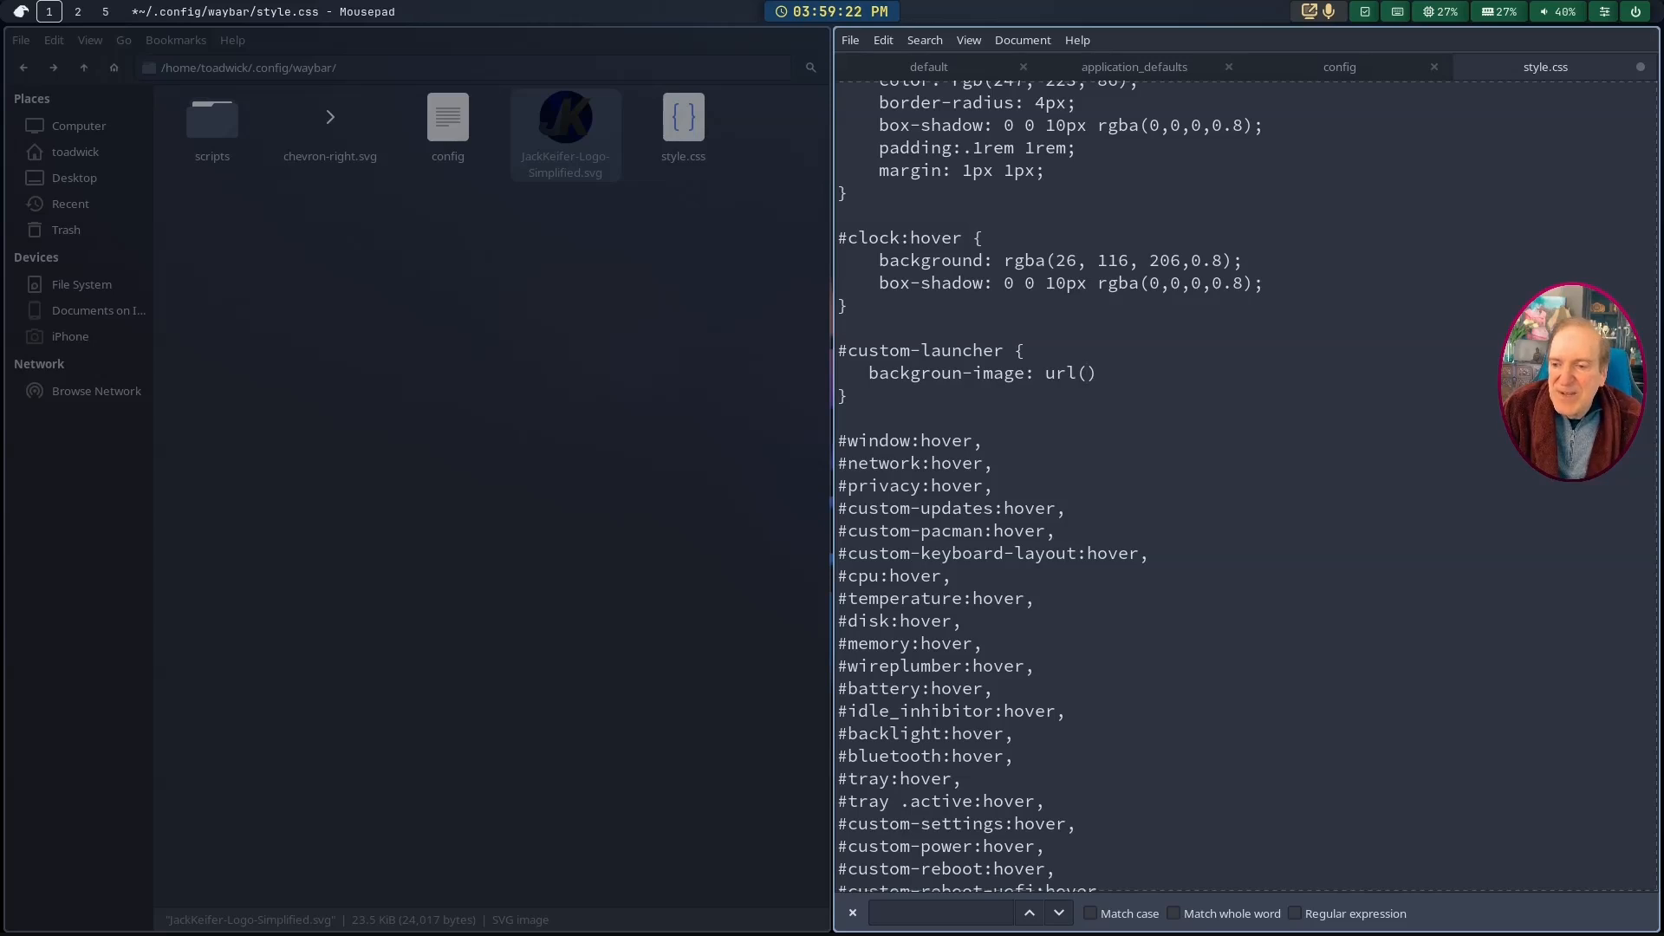
text('')
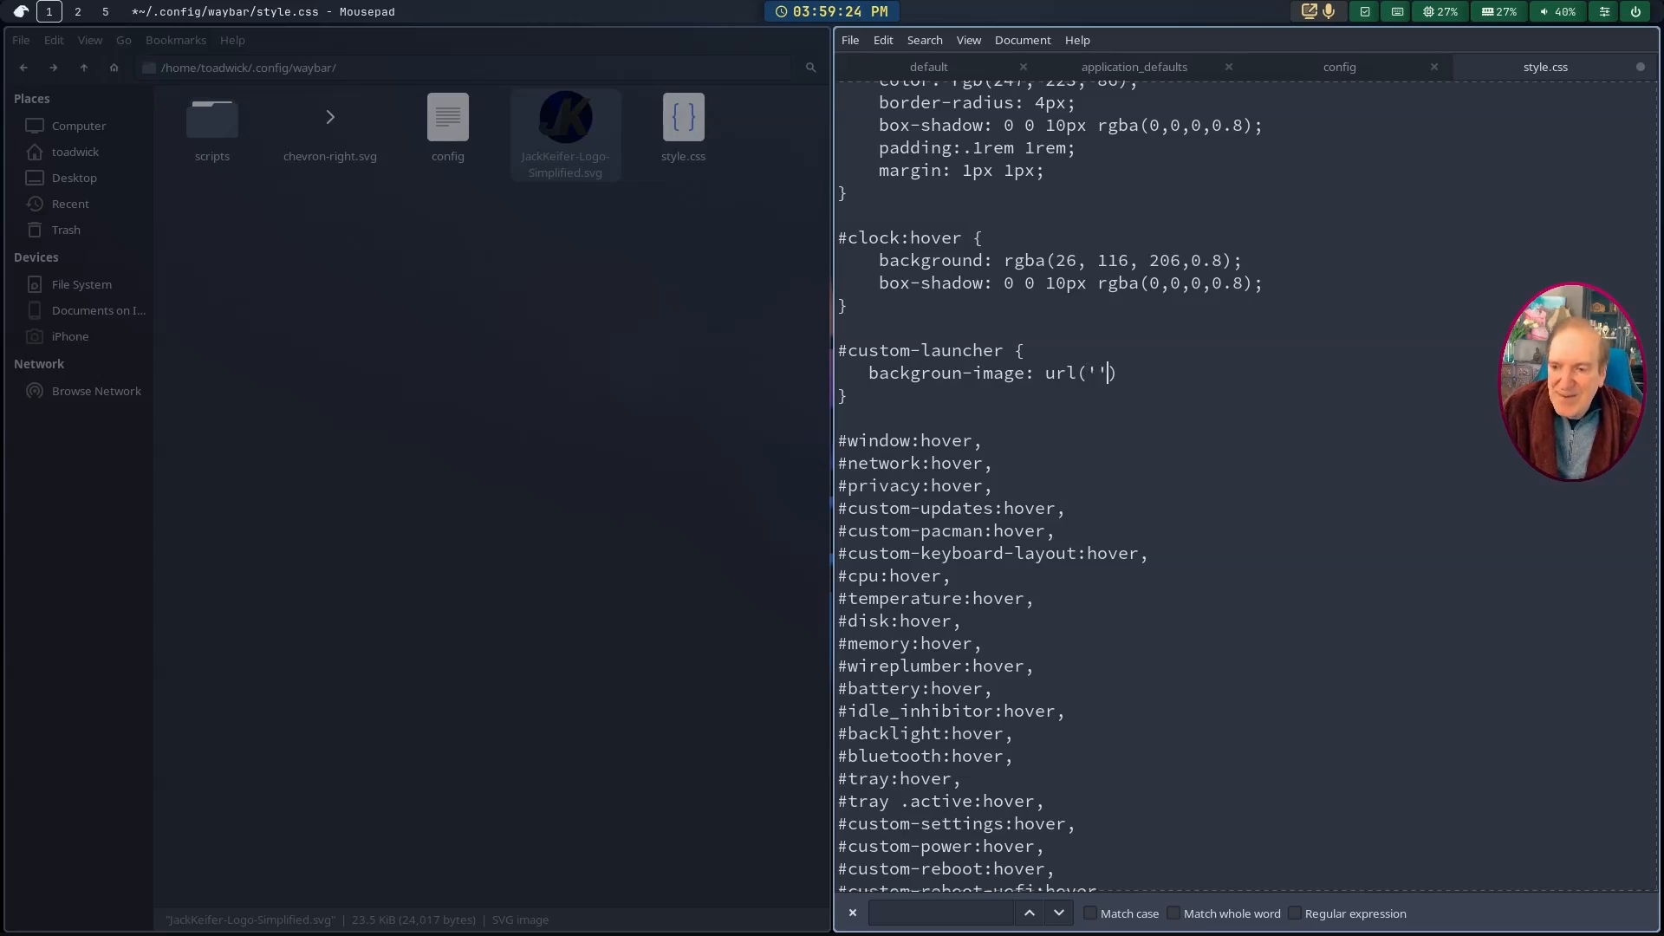
key(Left)
text(JackKeifer-Logo-Simplified.svg)
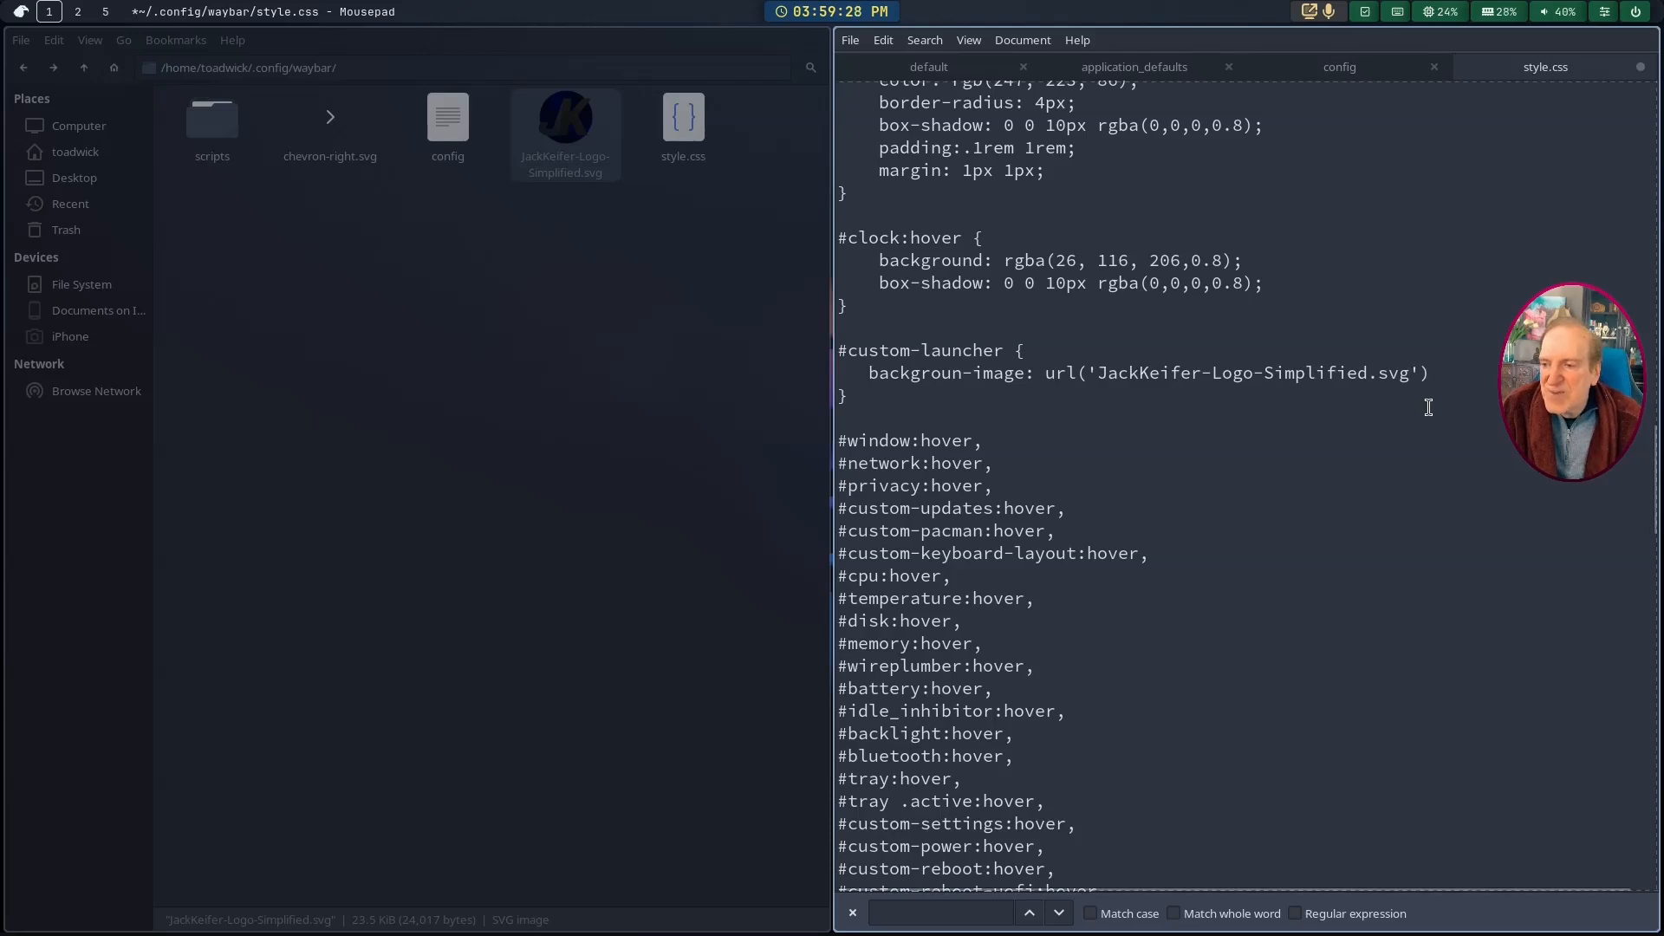
key(End)
text(;)
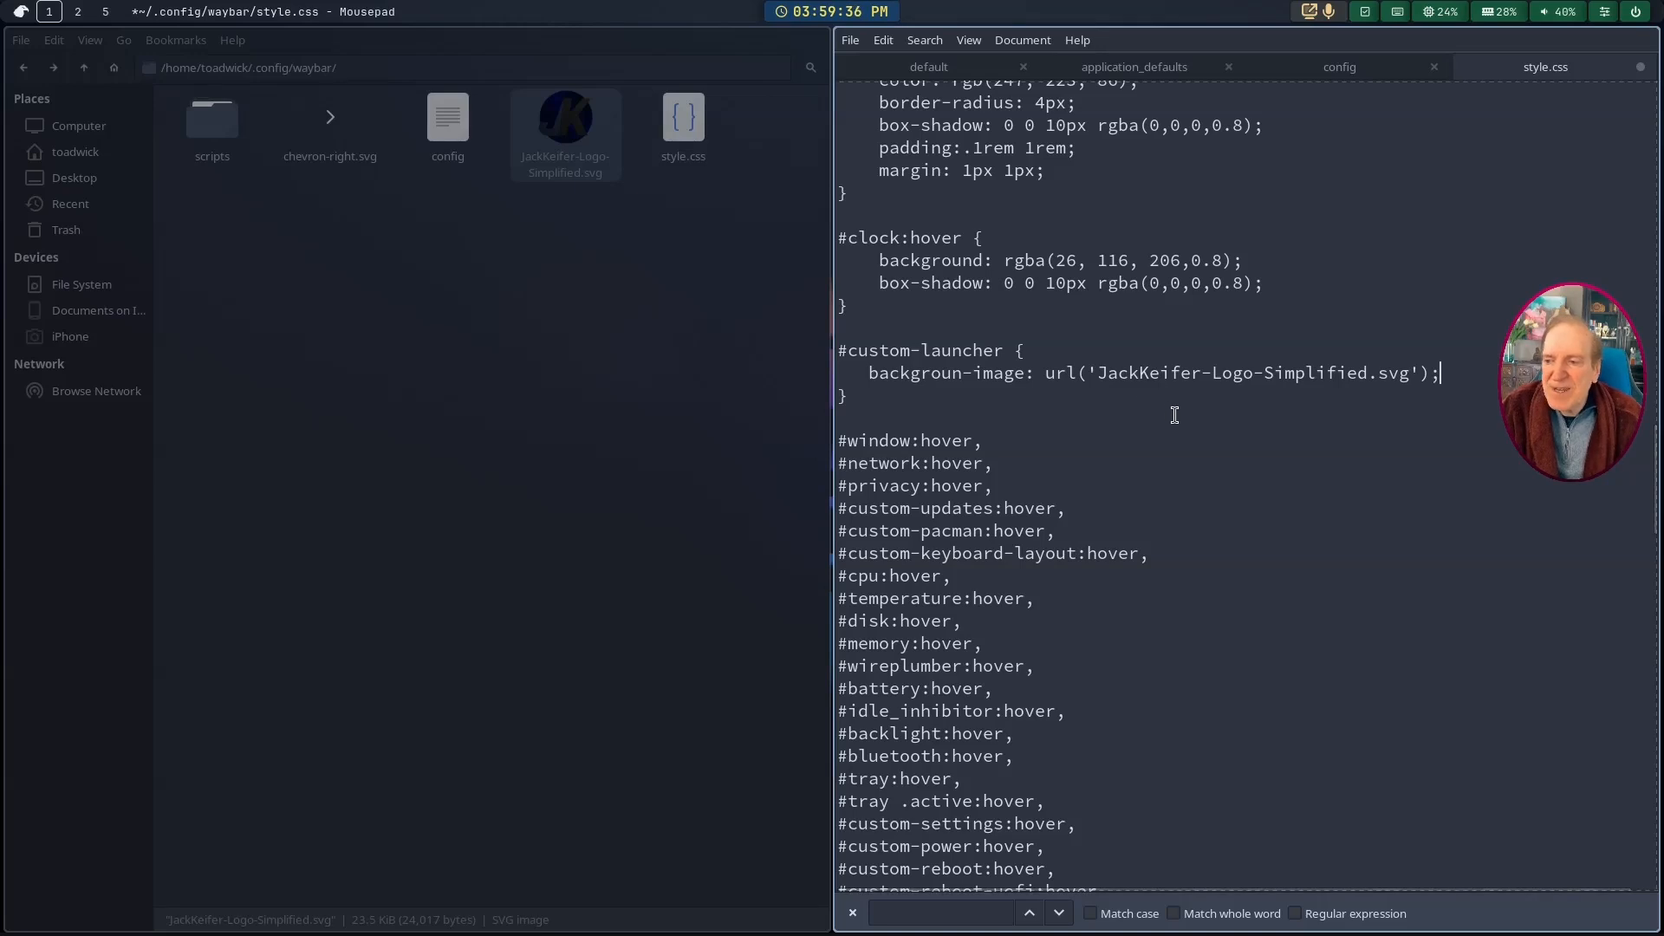
key(ctrl+s)
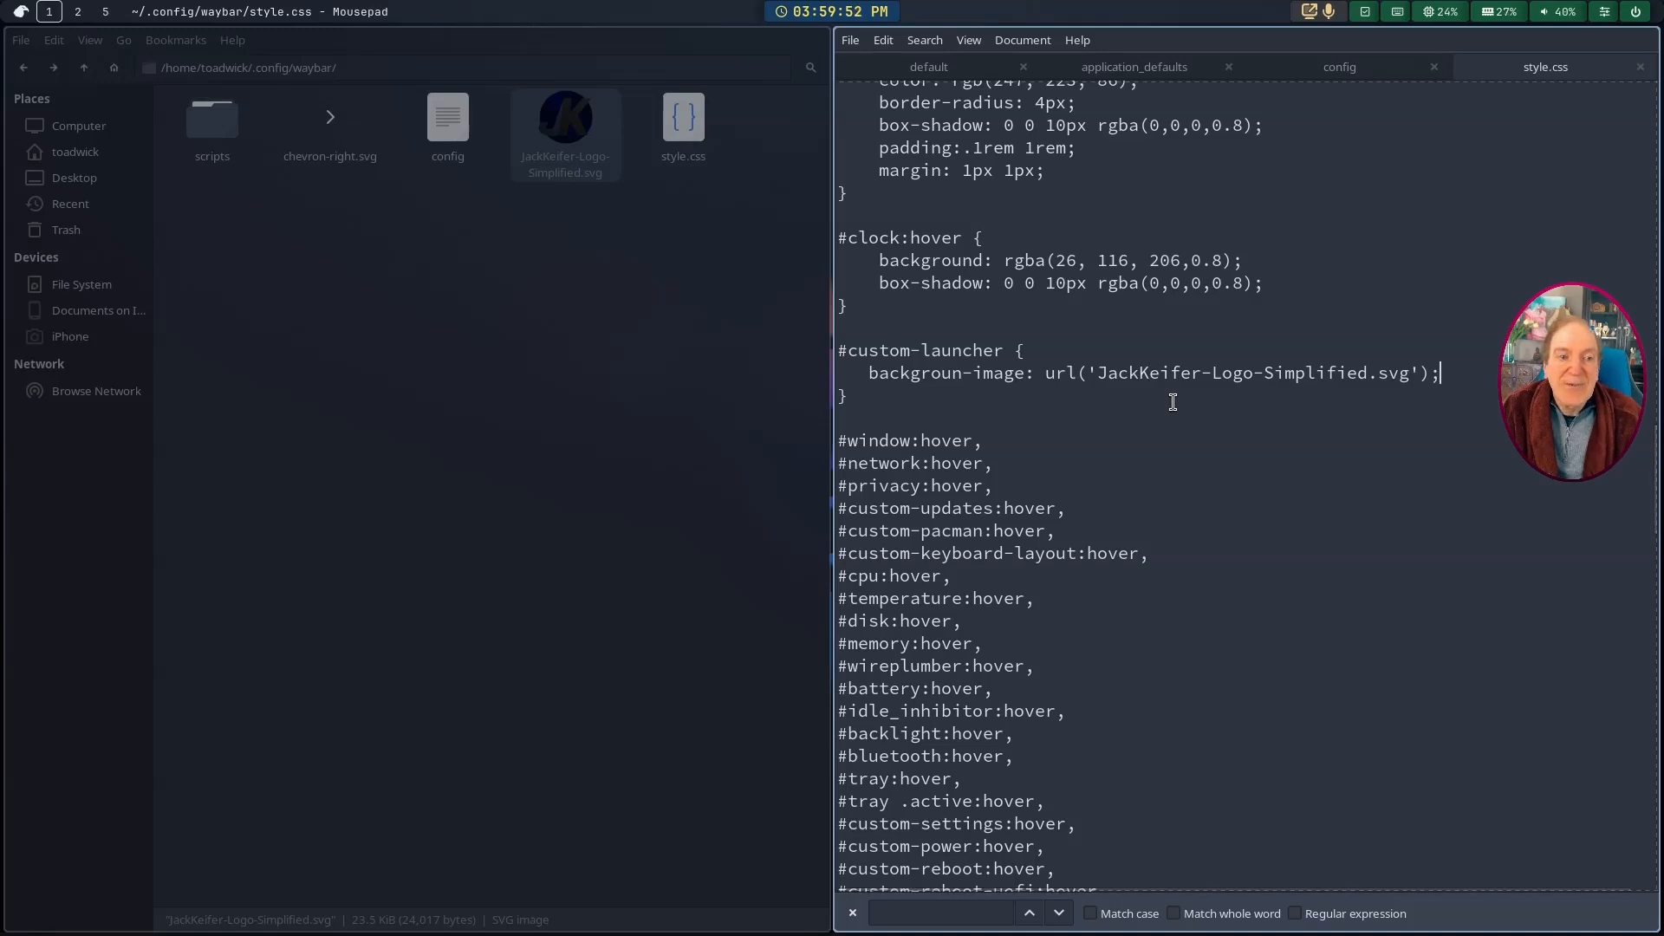
key(super+shift+c)
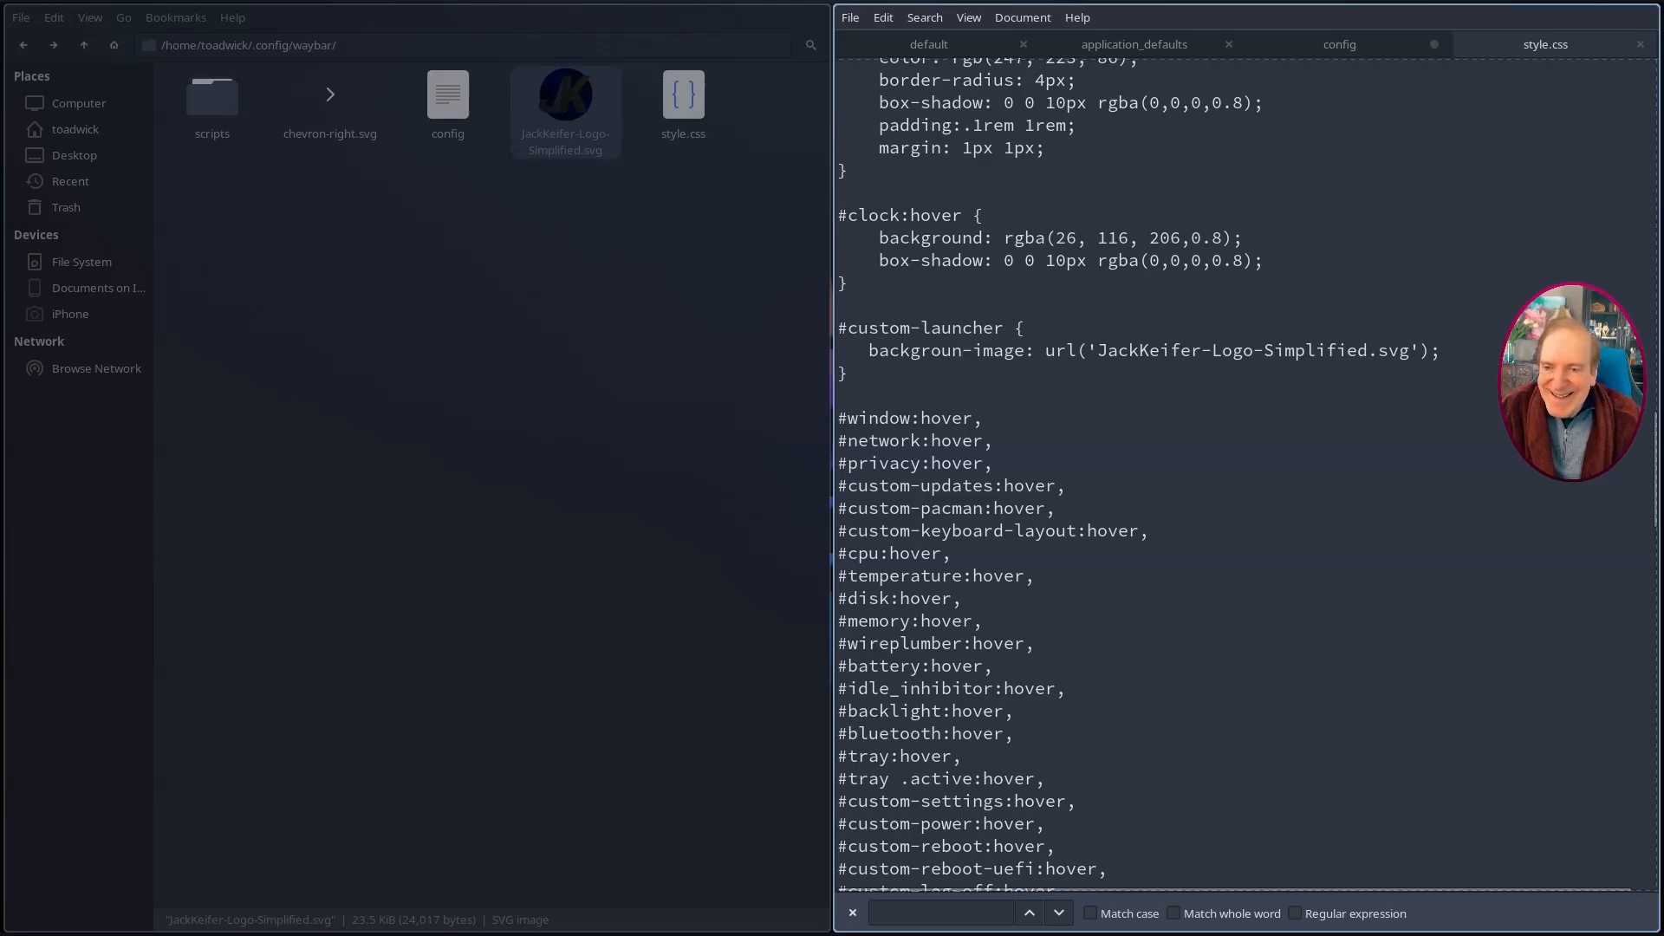
Step: Correct 'backgroun' to 'background-image' in #custom-launcher, save style.css, and reload Sway
click(972, 350)
text(d)
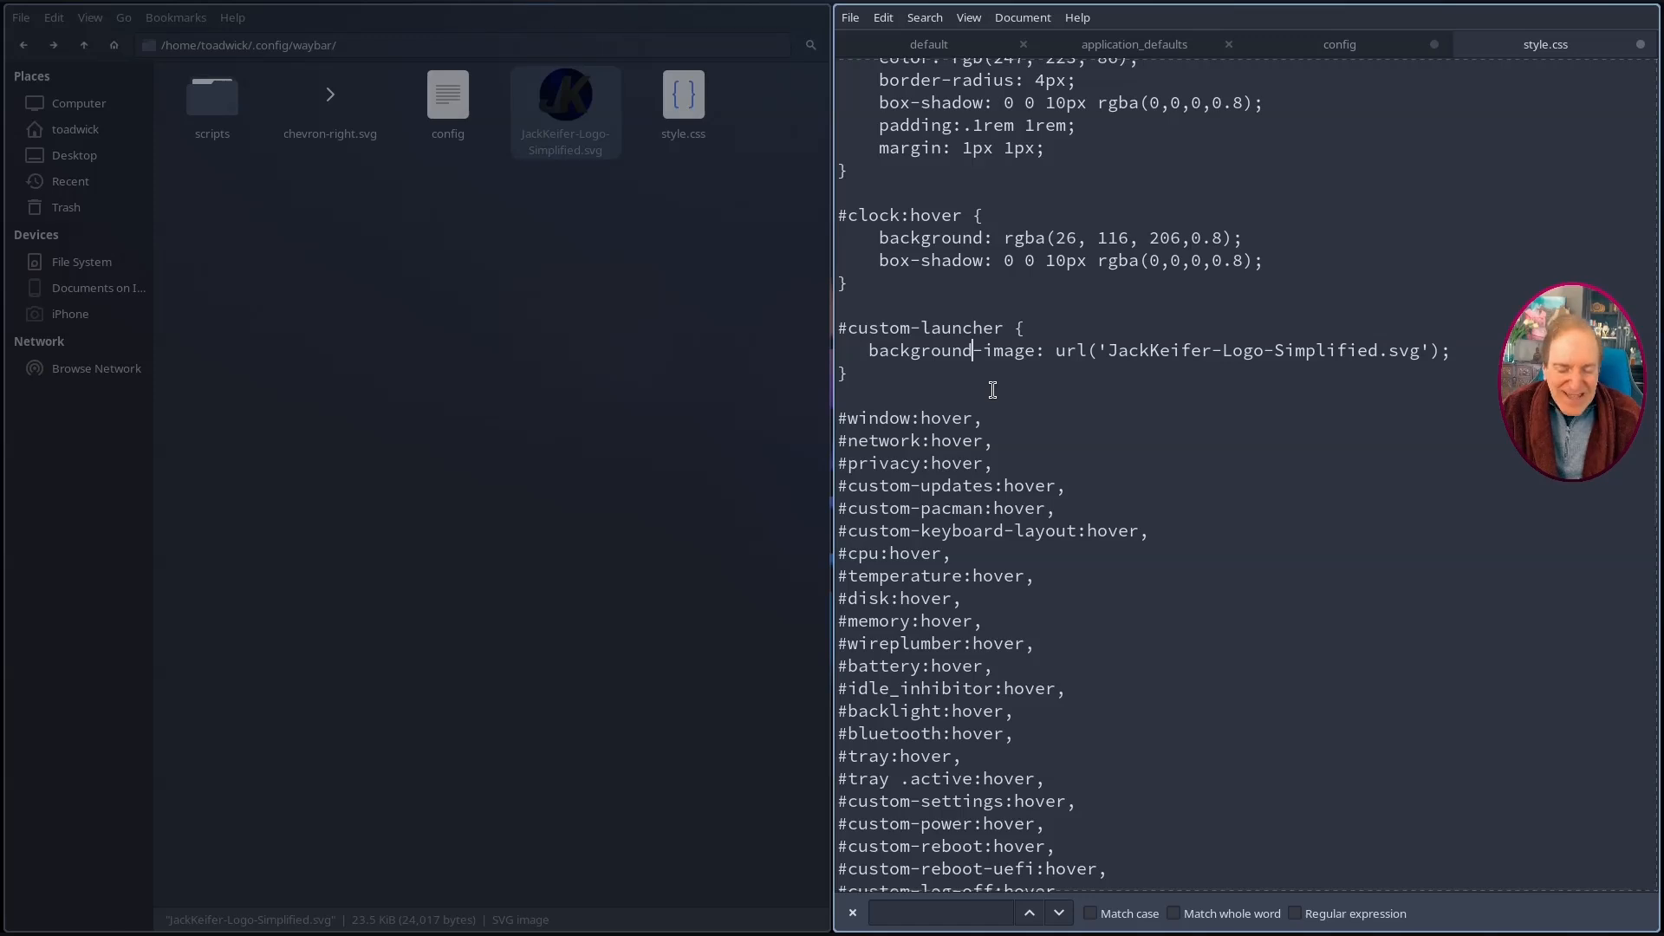
key(ctrl+s)
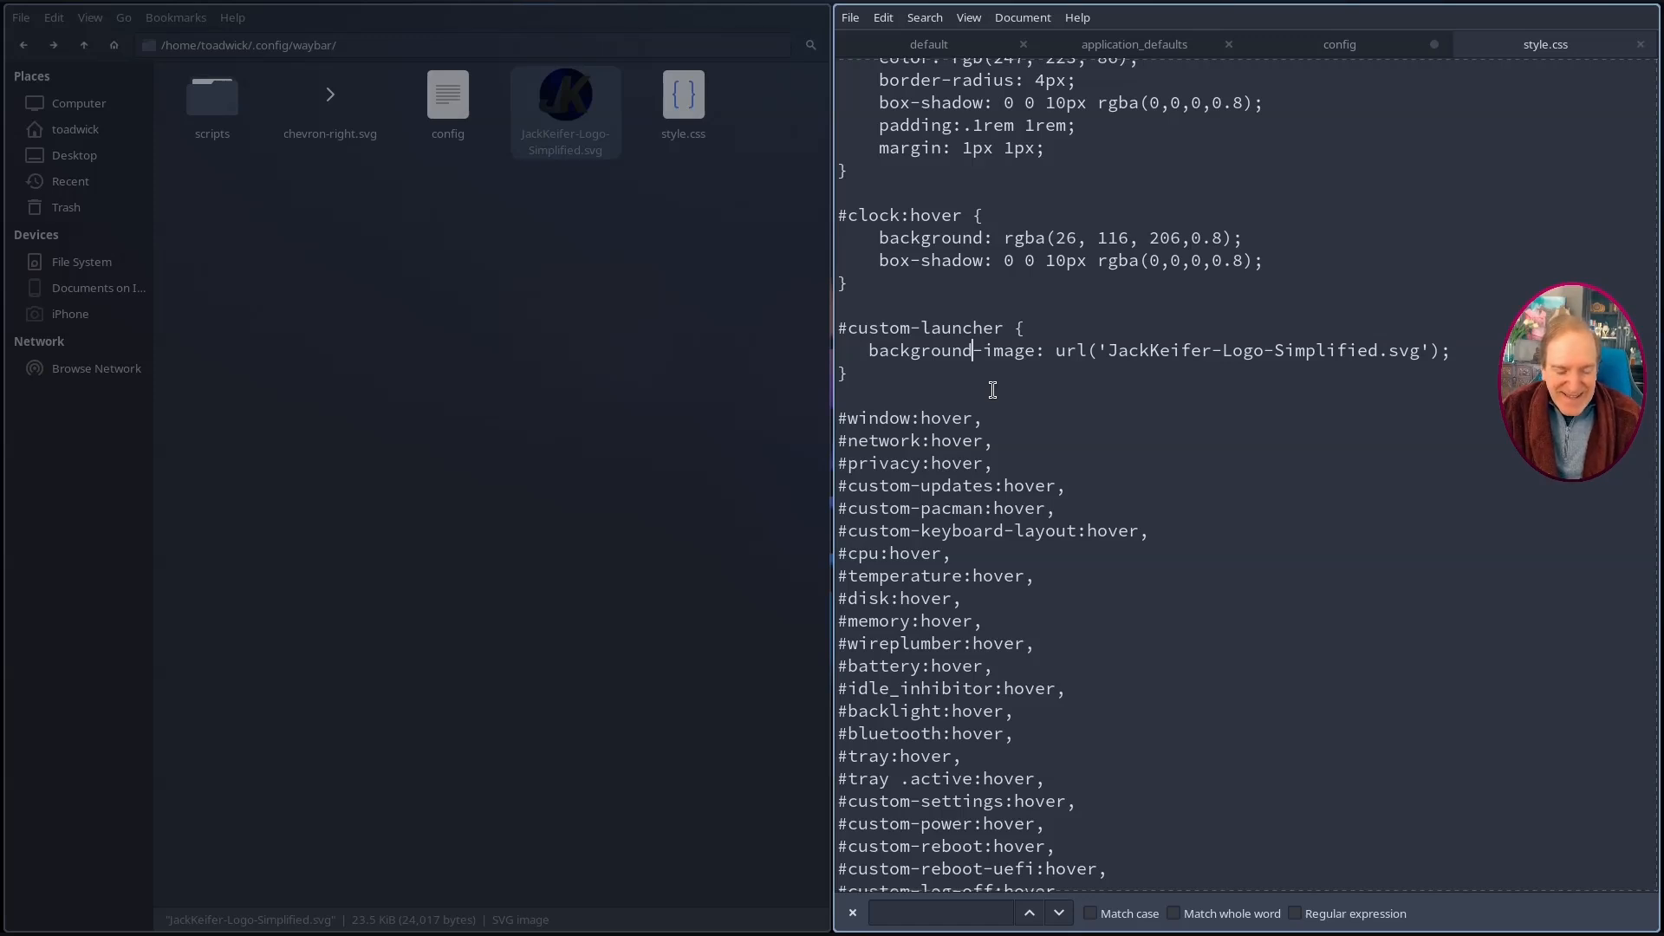
key(super+shift+c)
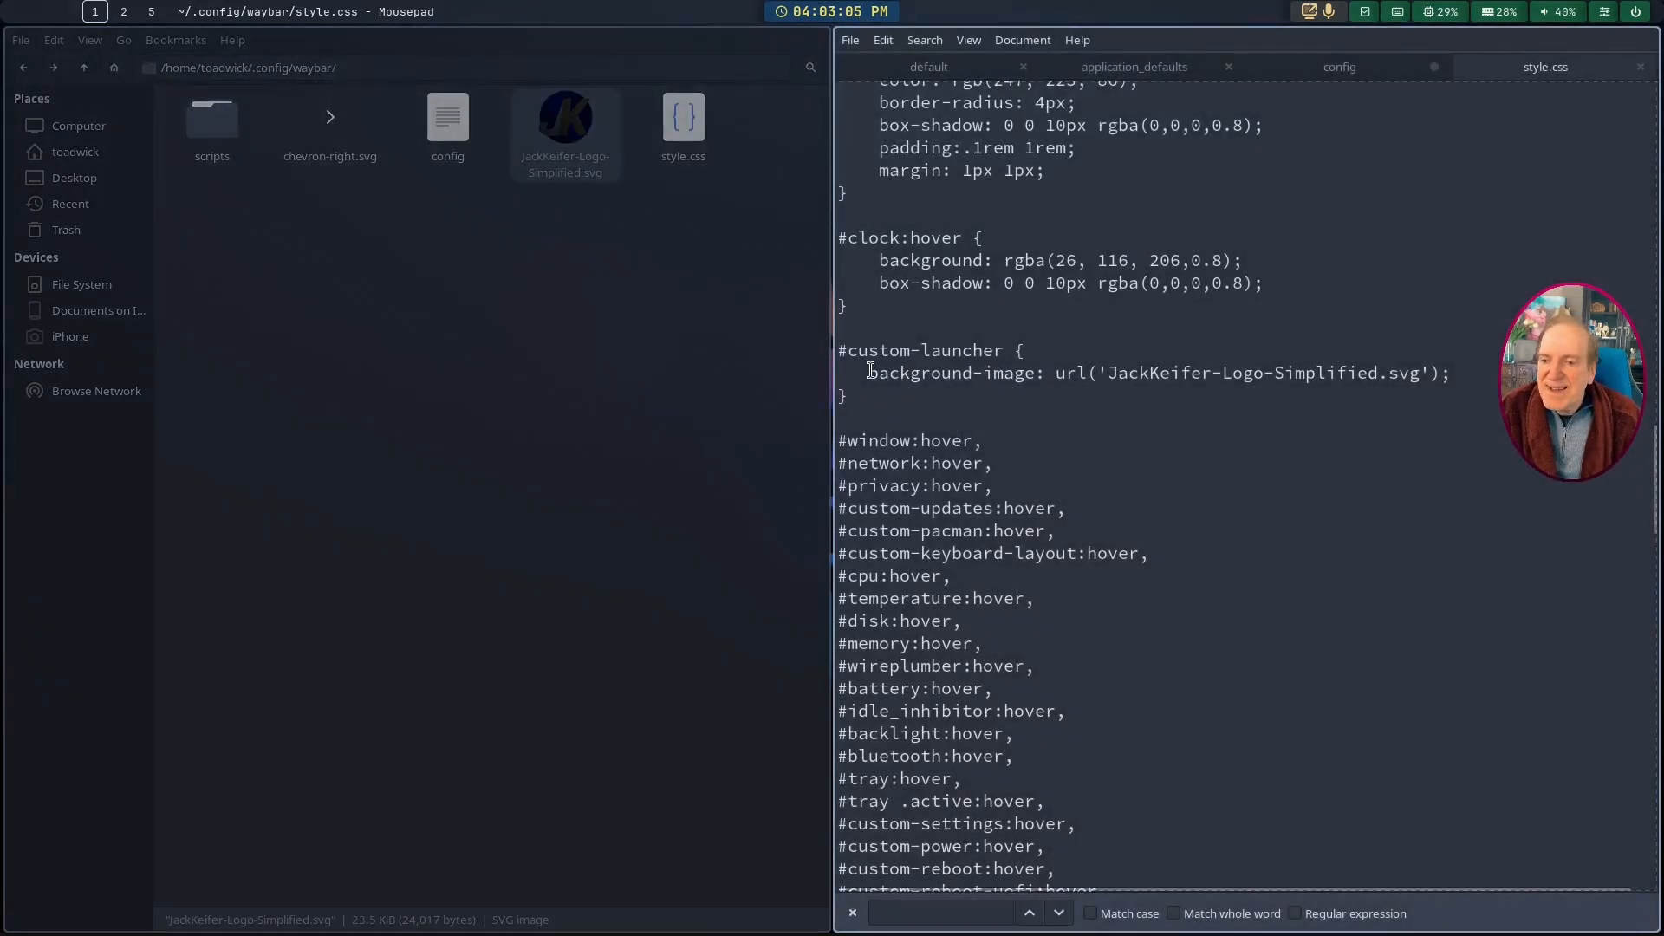
click(866, 371)
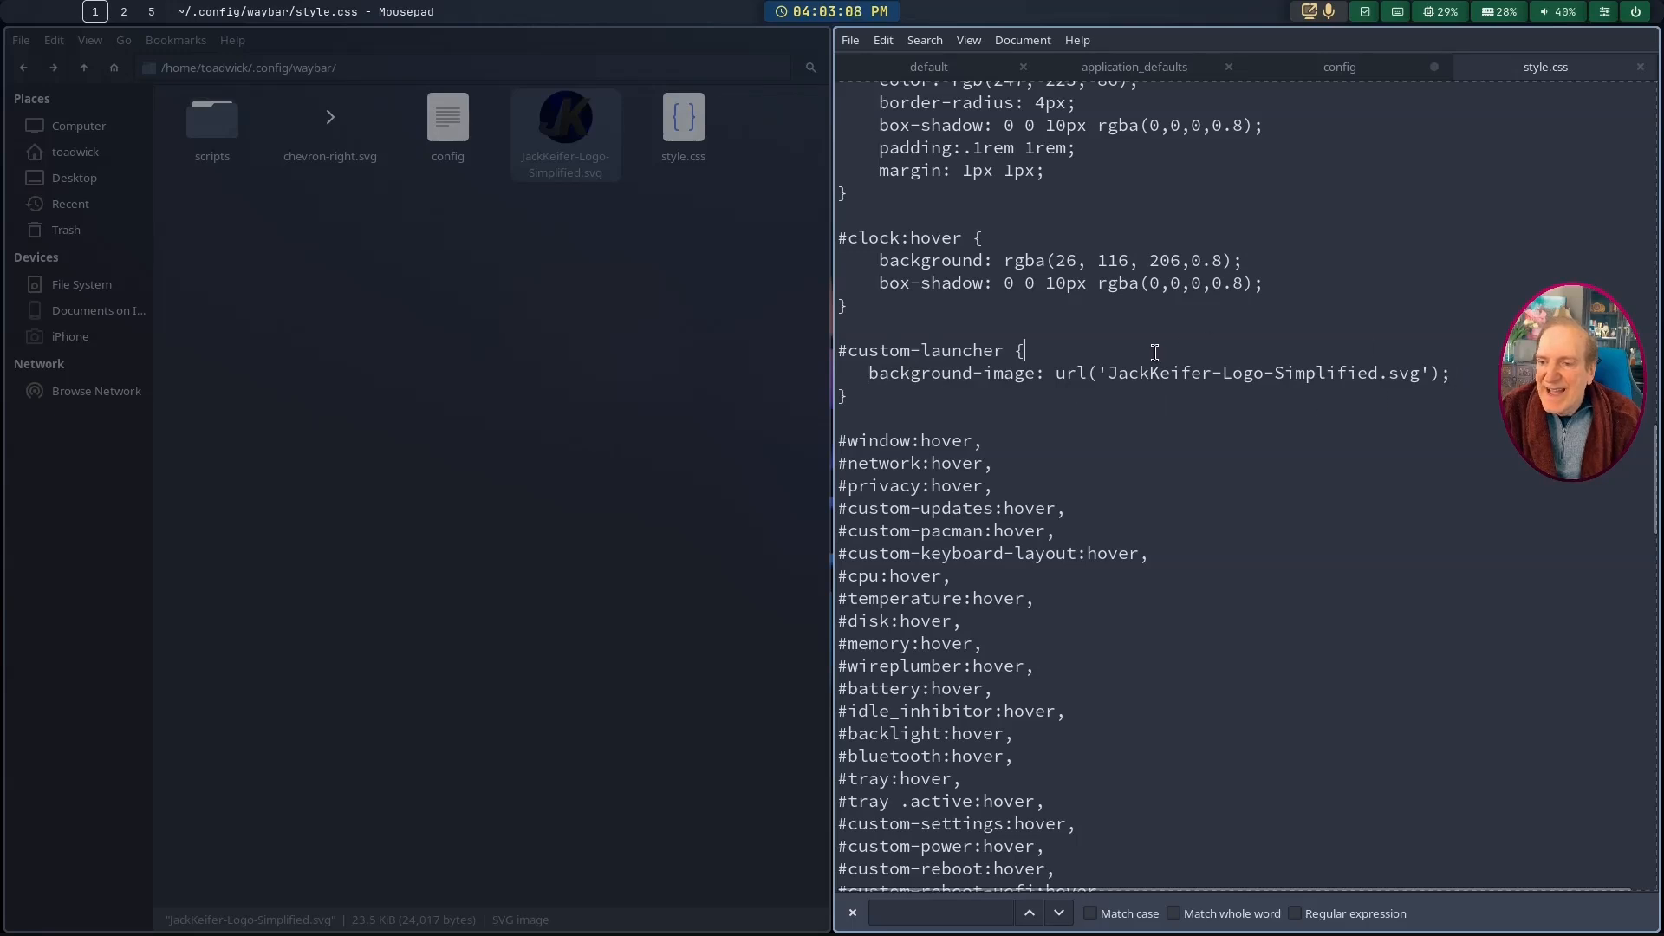
Step: Insert font-size: 20; above the background-image line in #custom-launcher
key(Home)
key(Return)
key(Up)
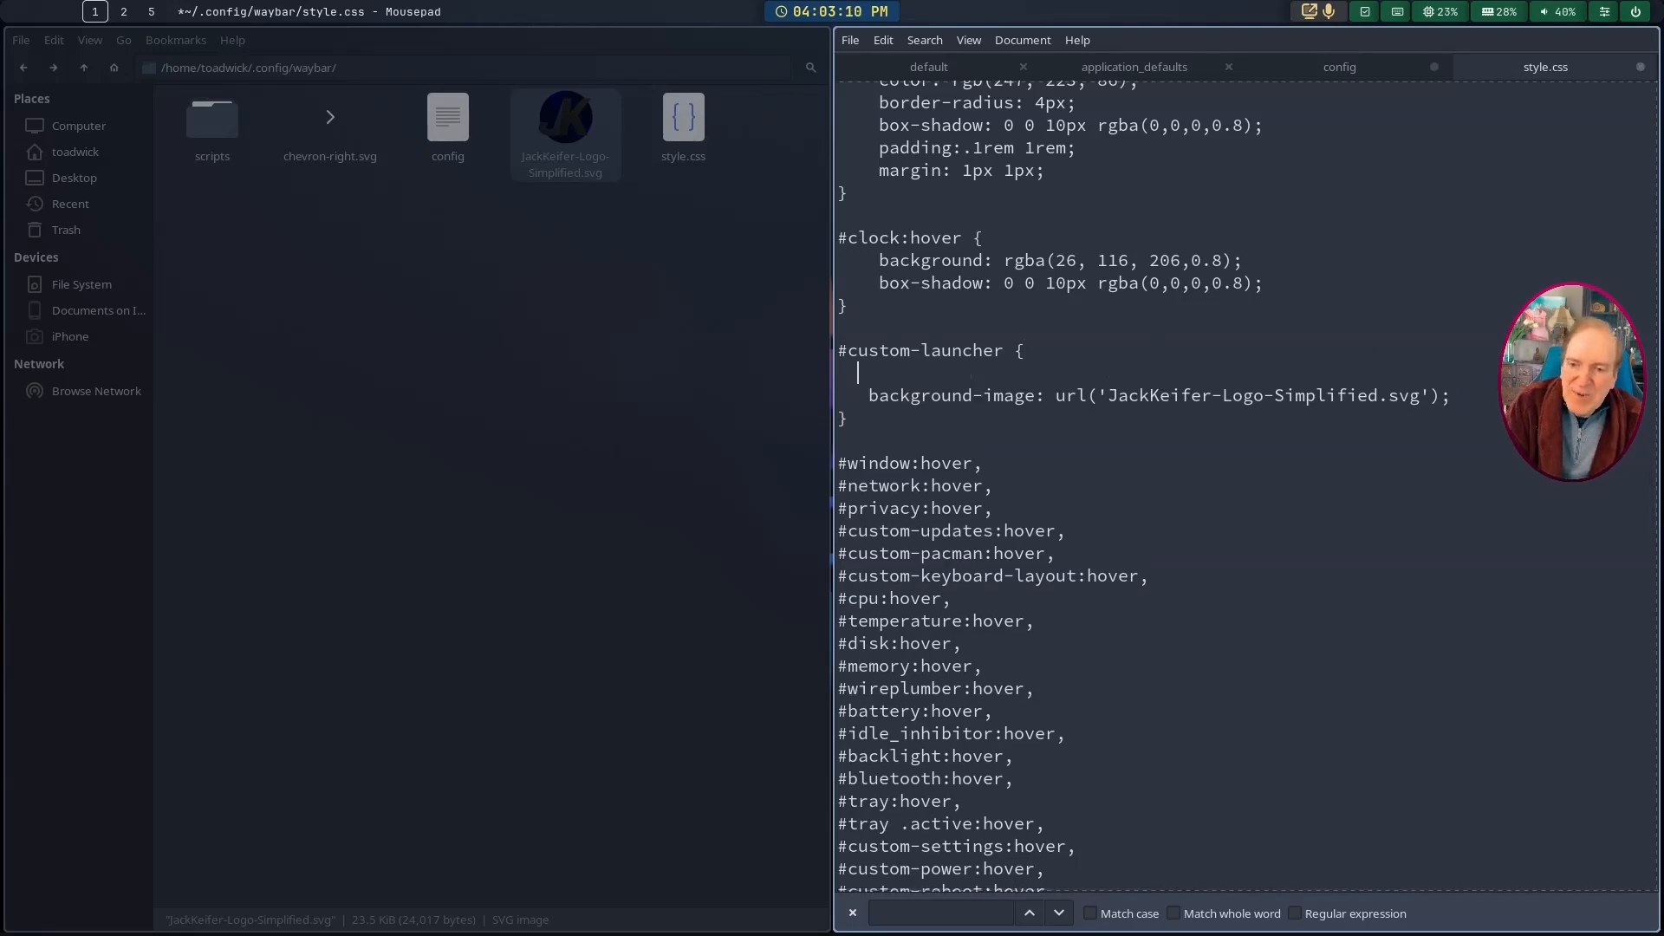
text(fin)
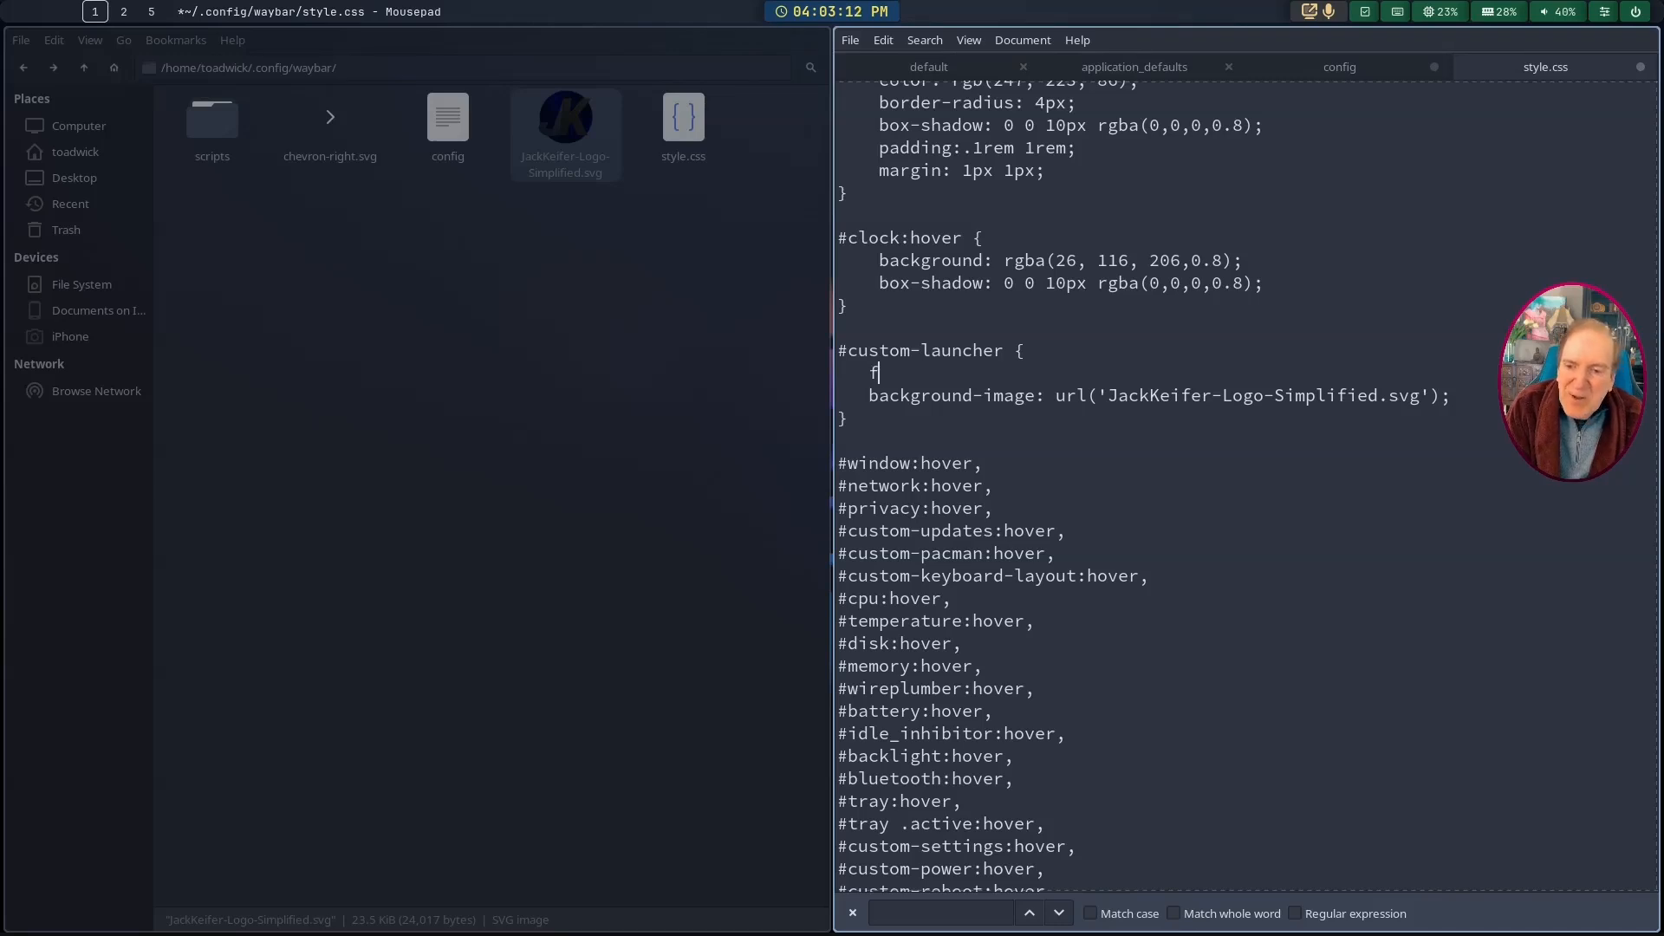
key(BackSpace)
key(BackSpace)
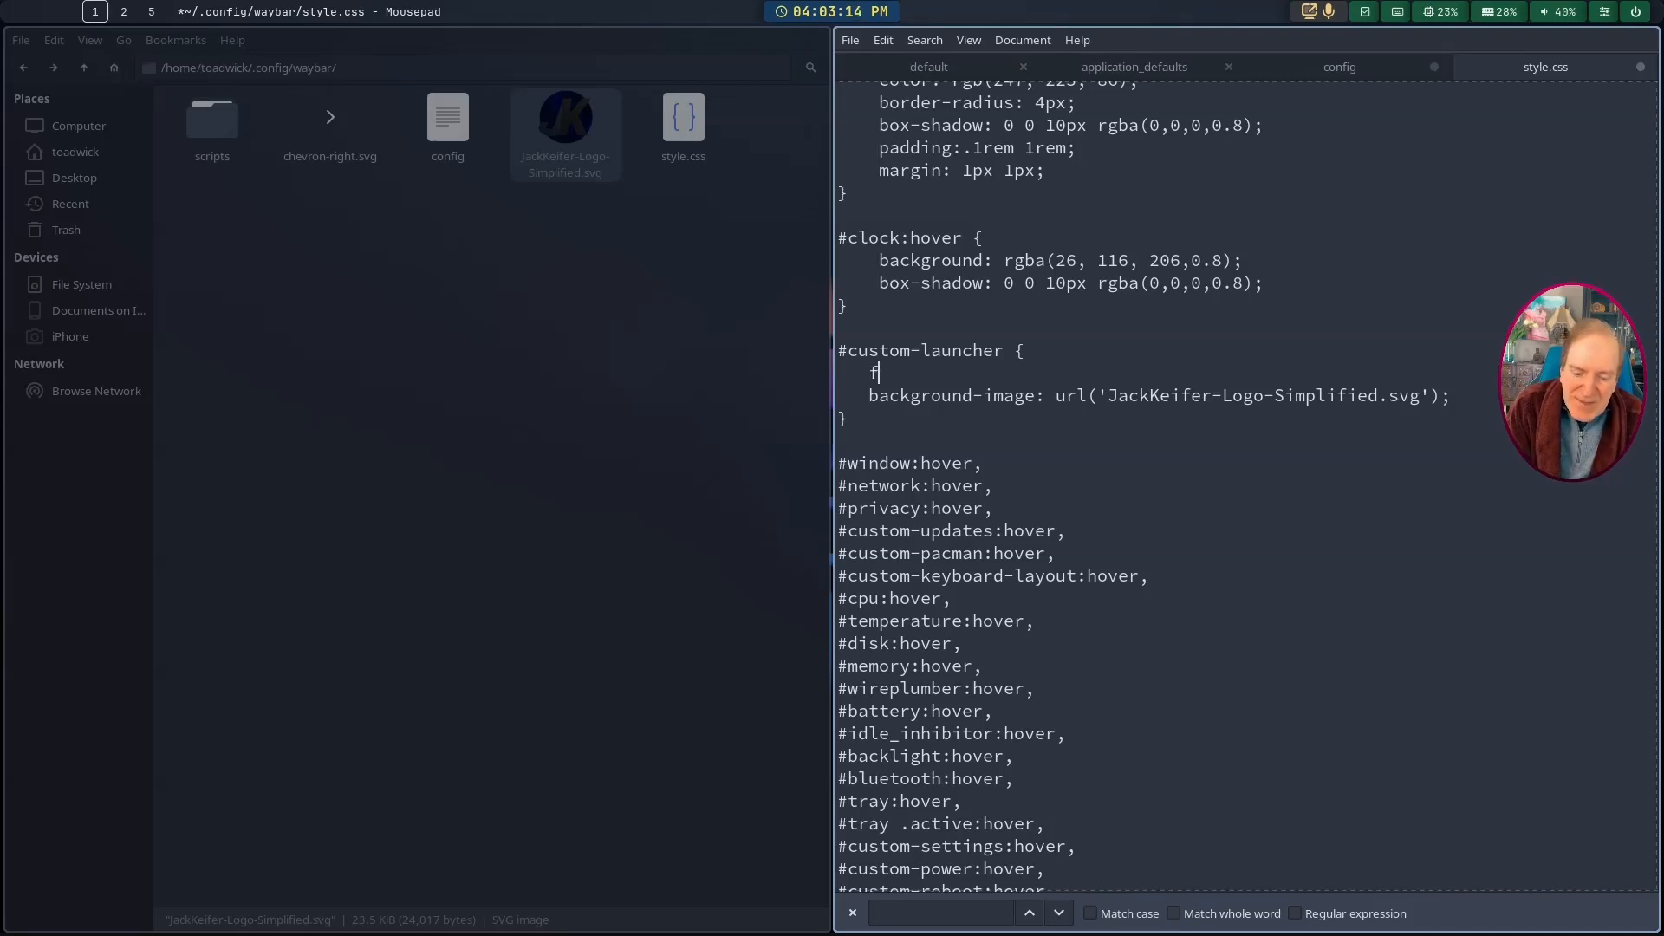
text(ont-s)
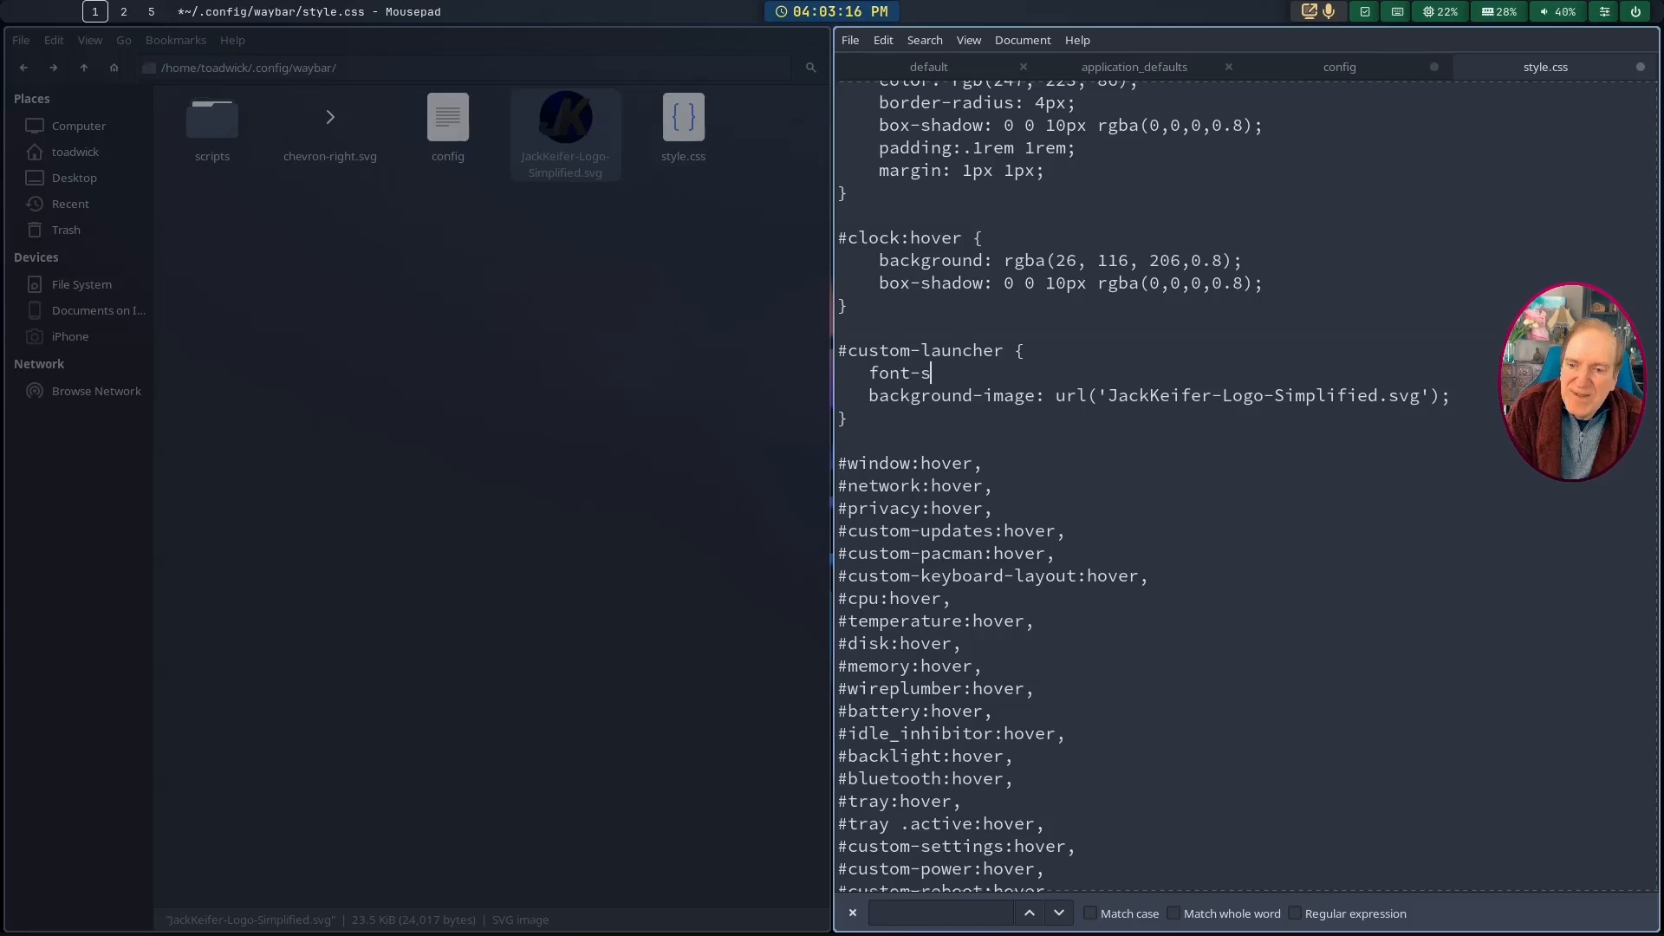
text(ize: 20)
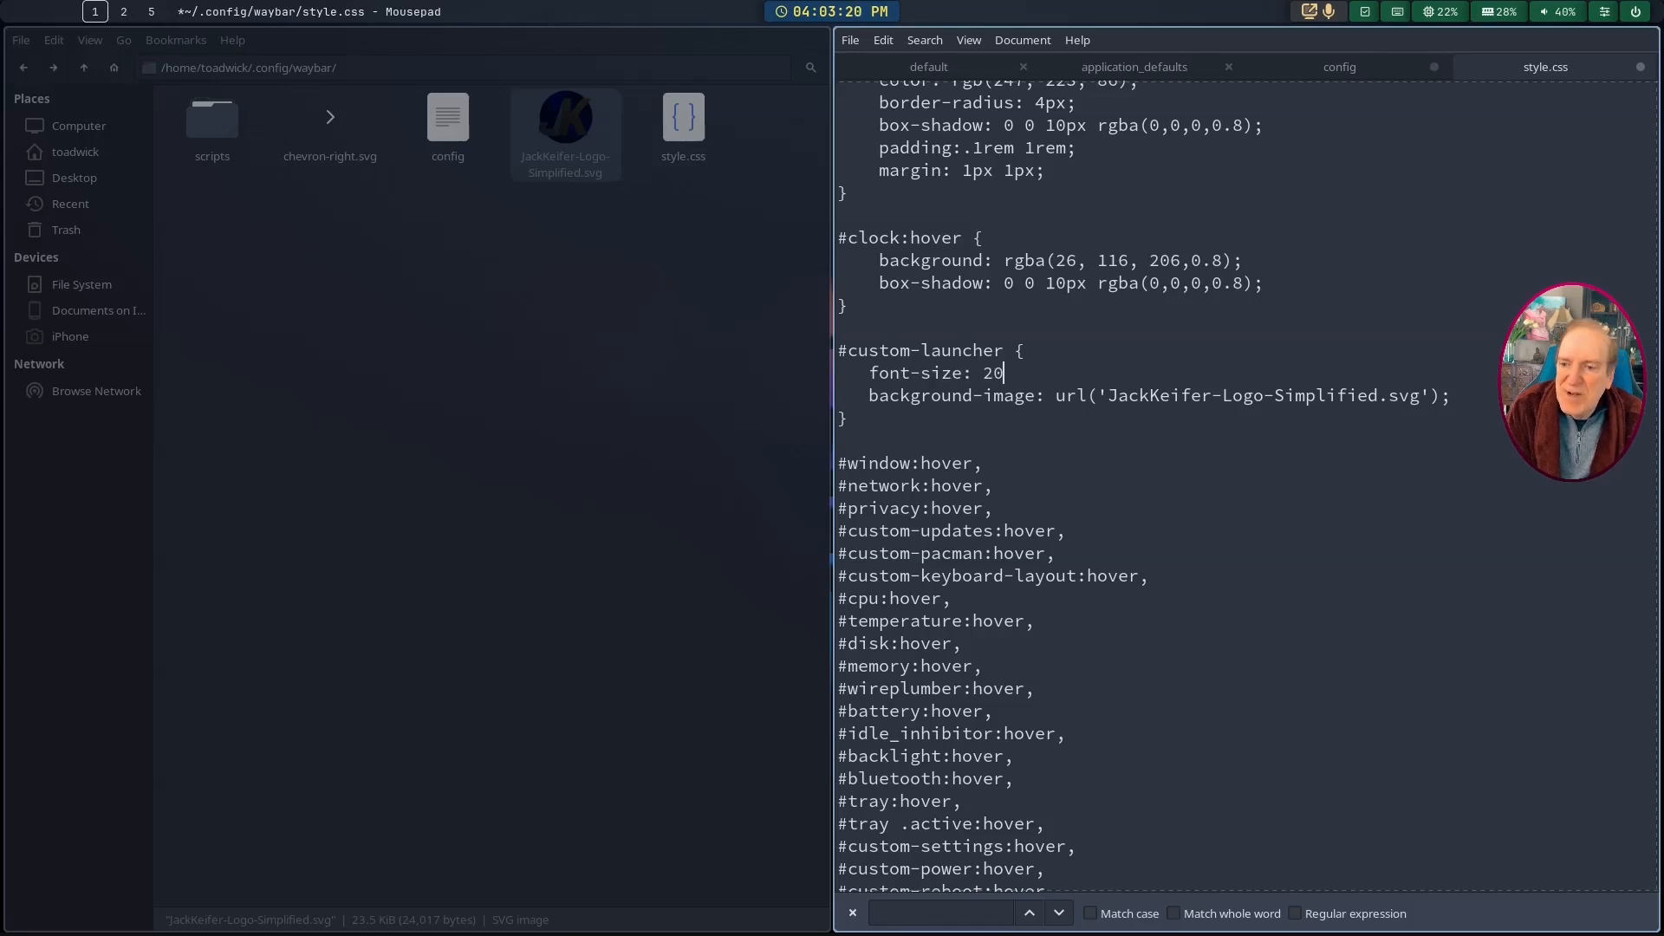
text(;)
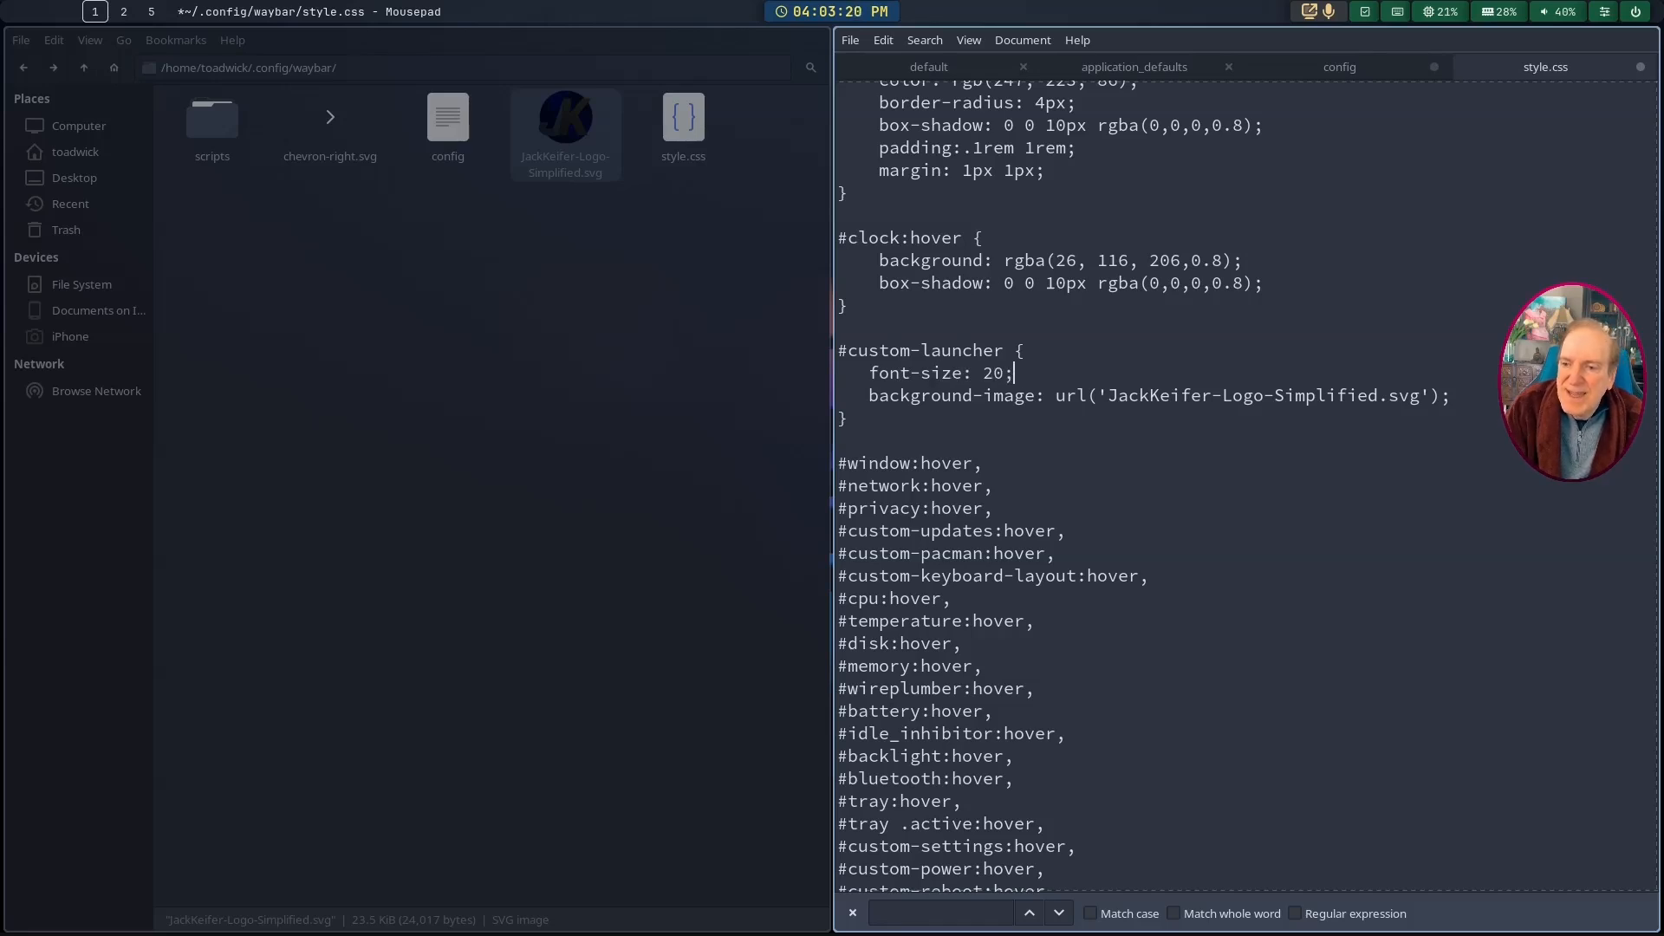
Step: Add background-position: center; below the background-image line
click(1450, 396)
key(Return)
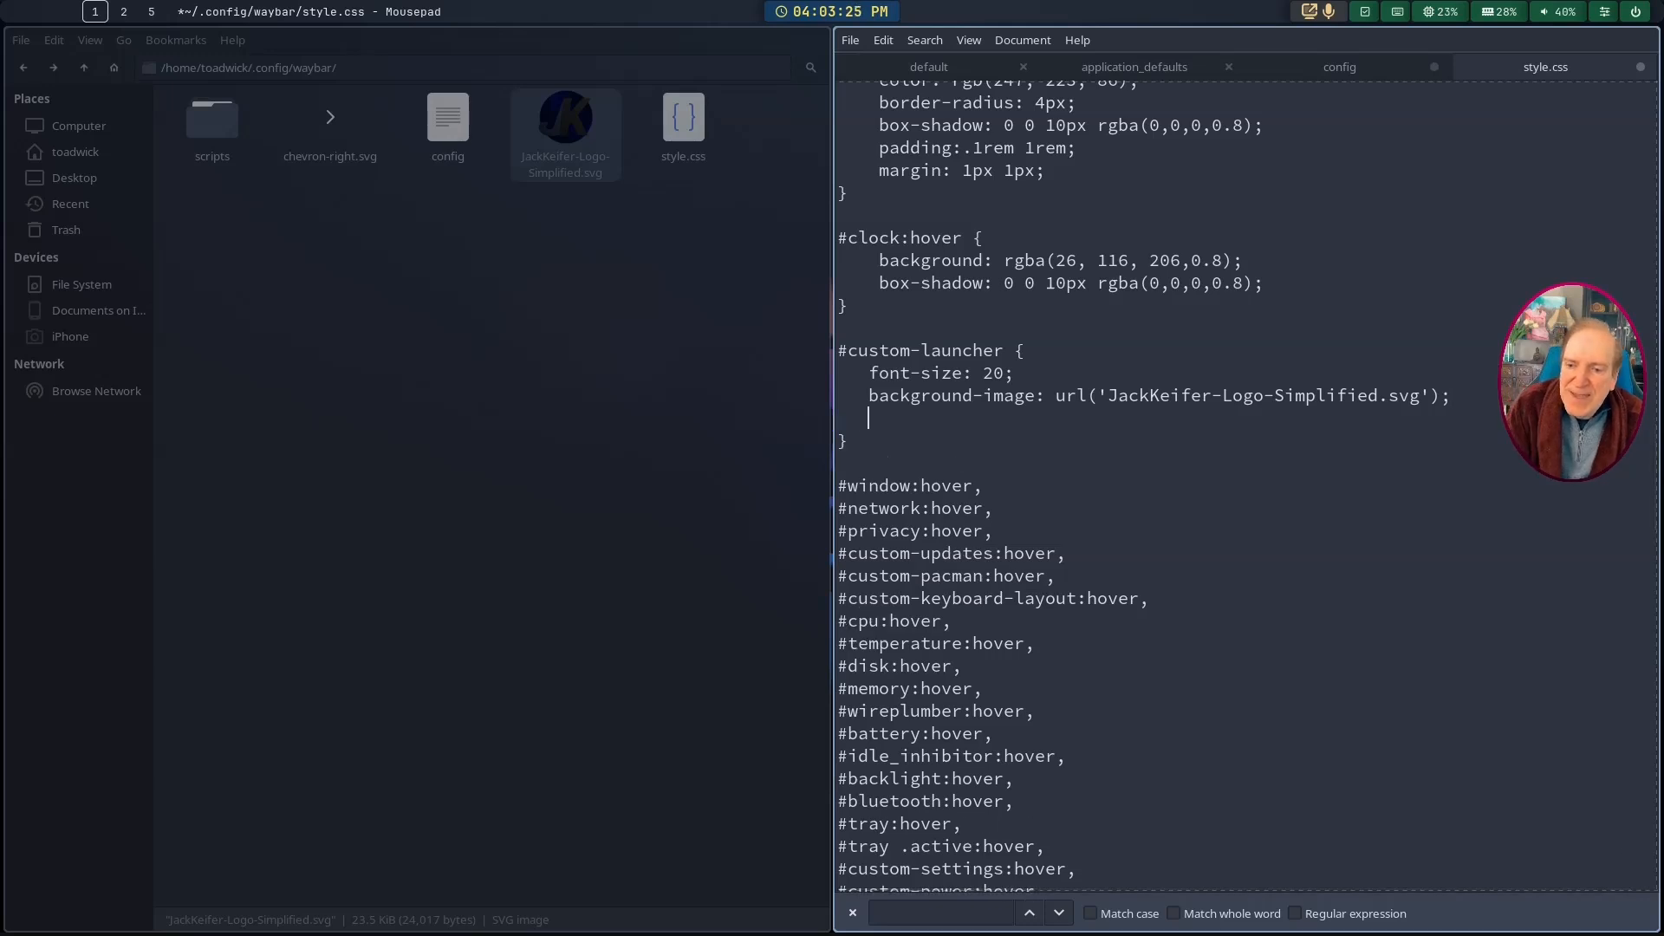
text(background-po)
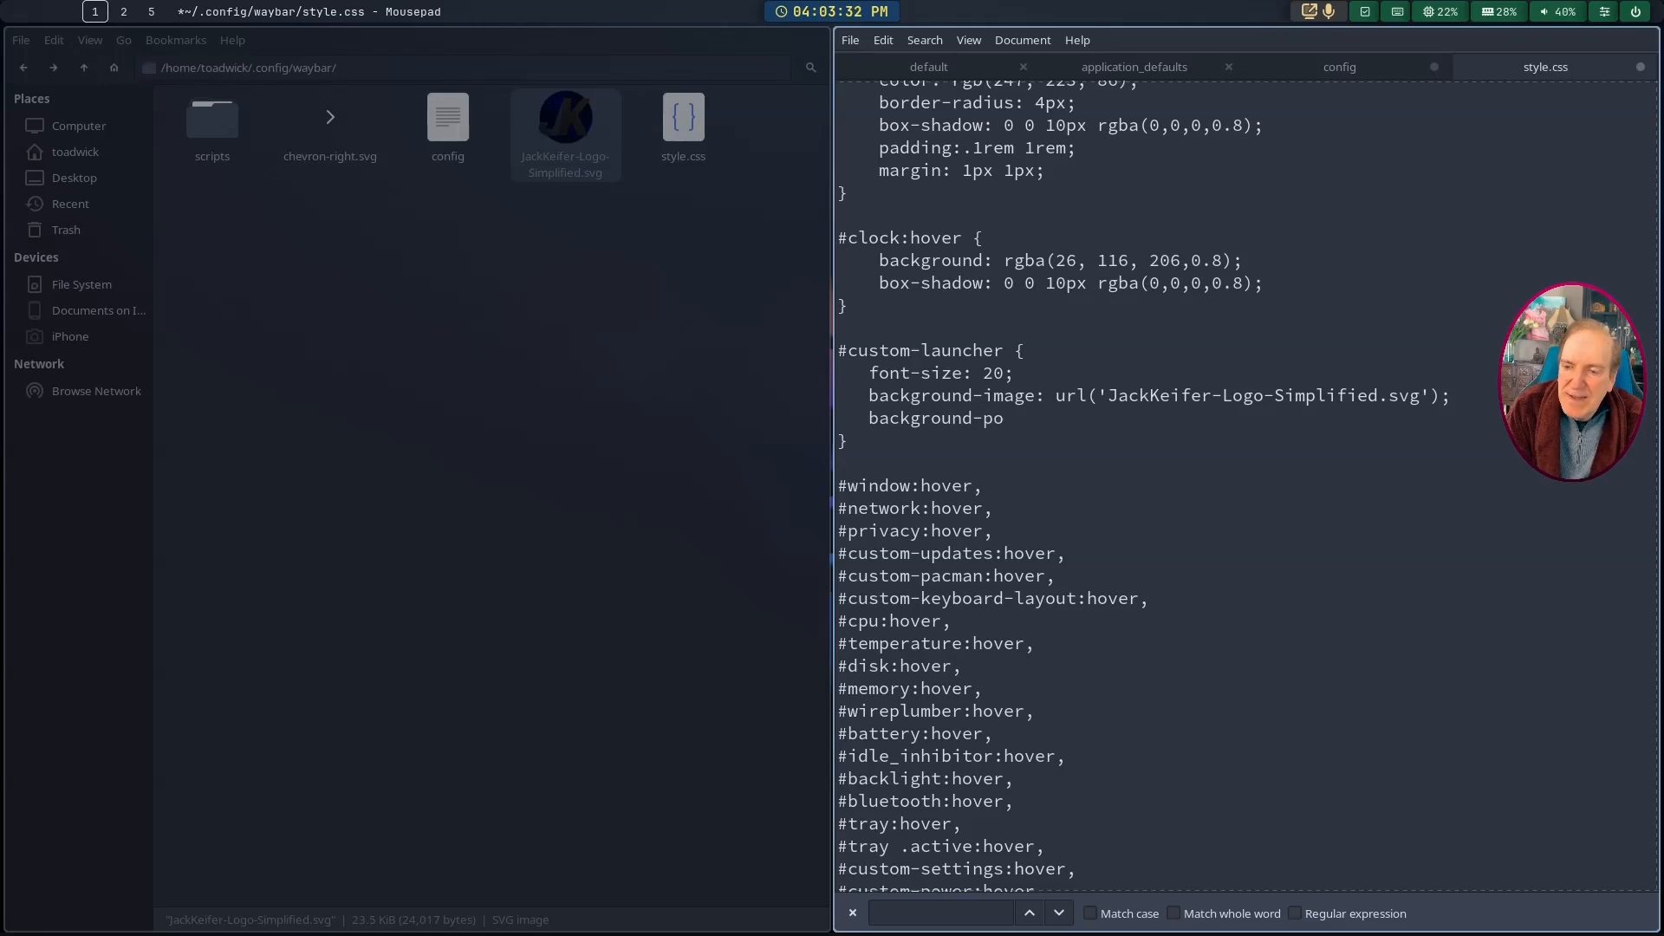
text(sition)
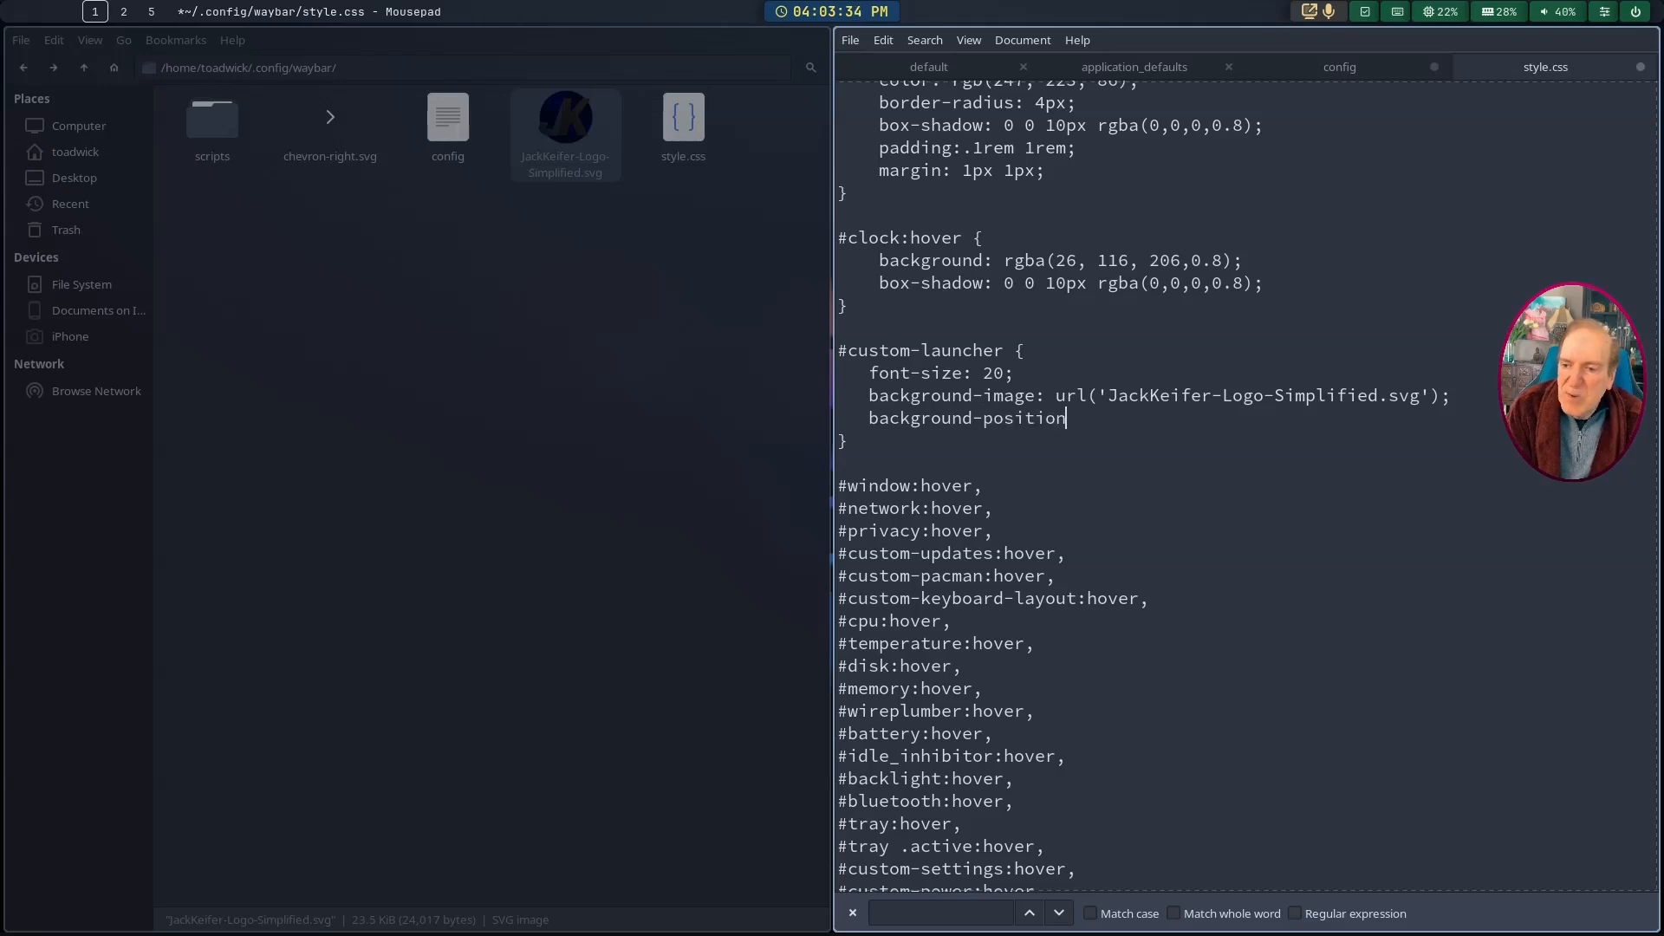
text(: 20)
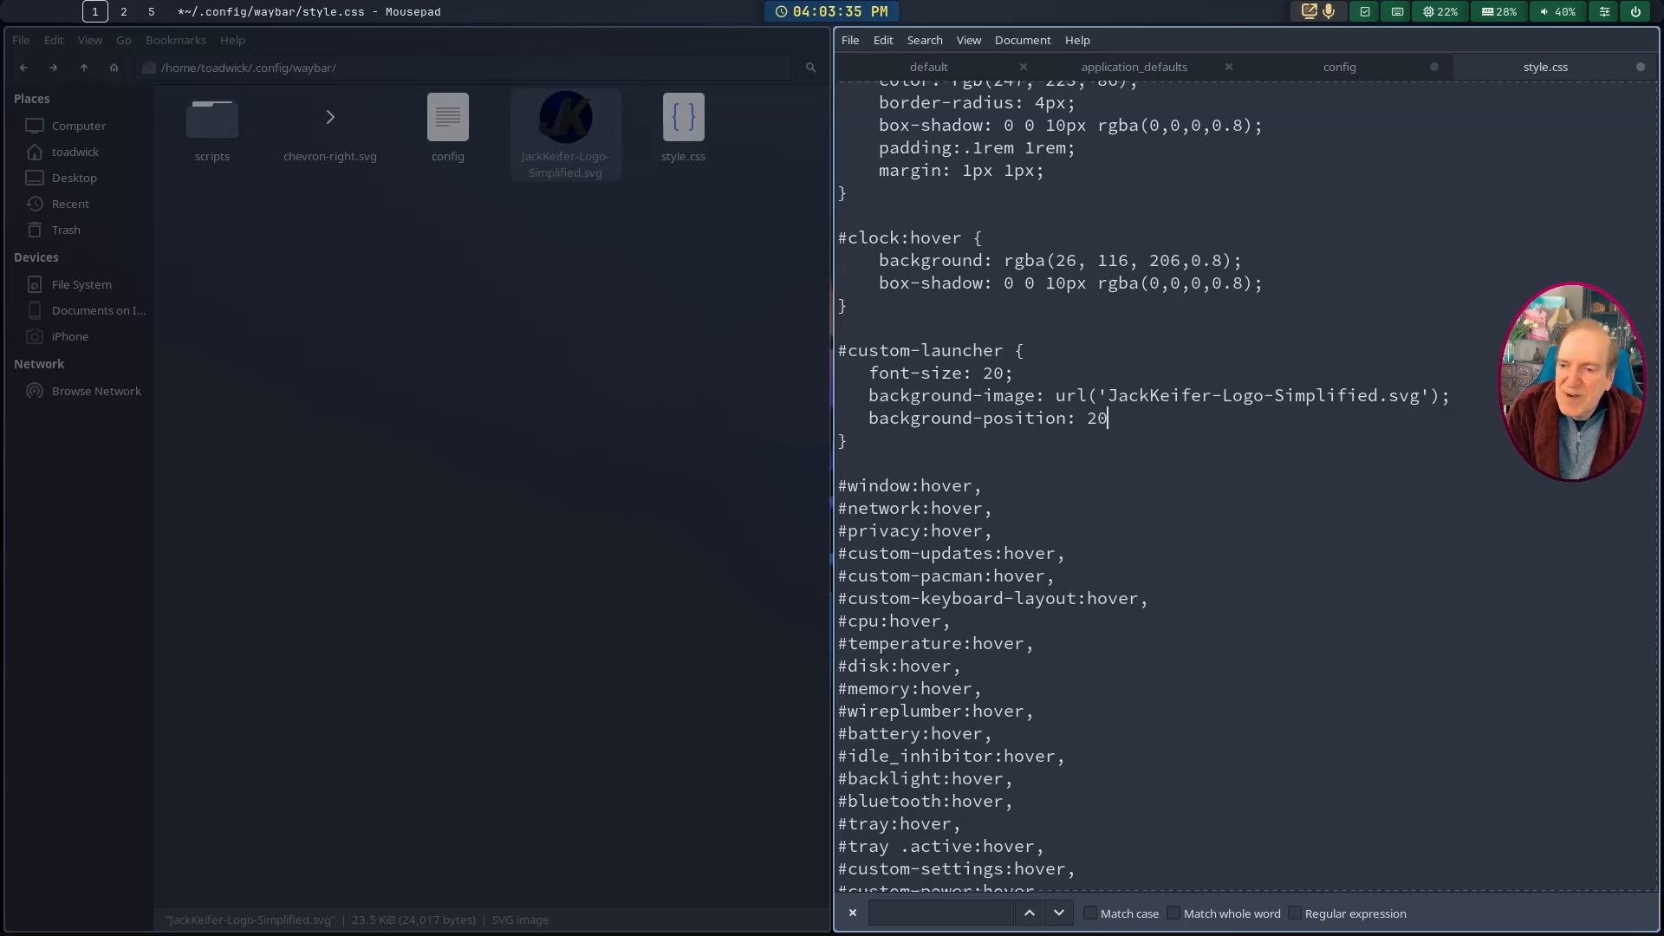
key(BackSpace)
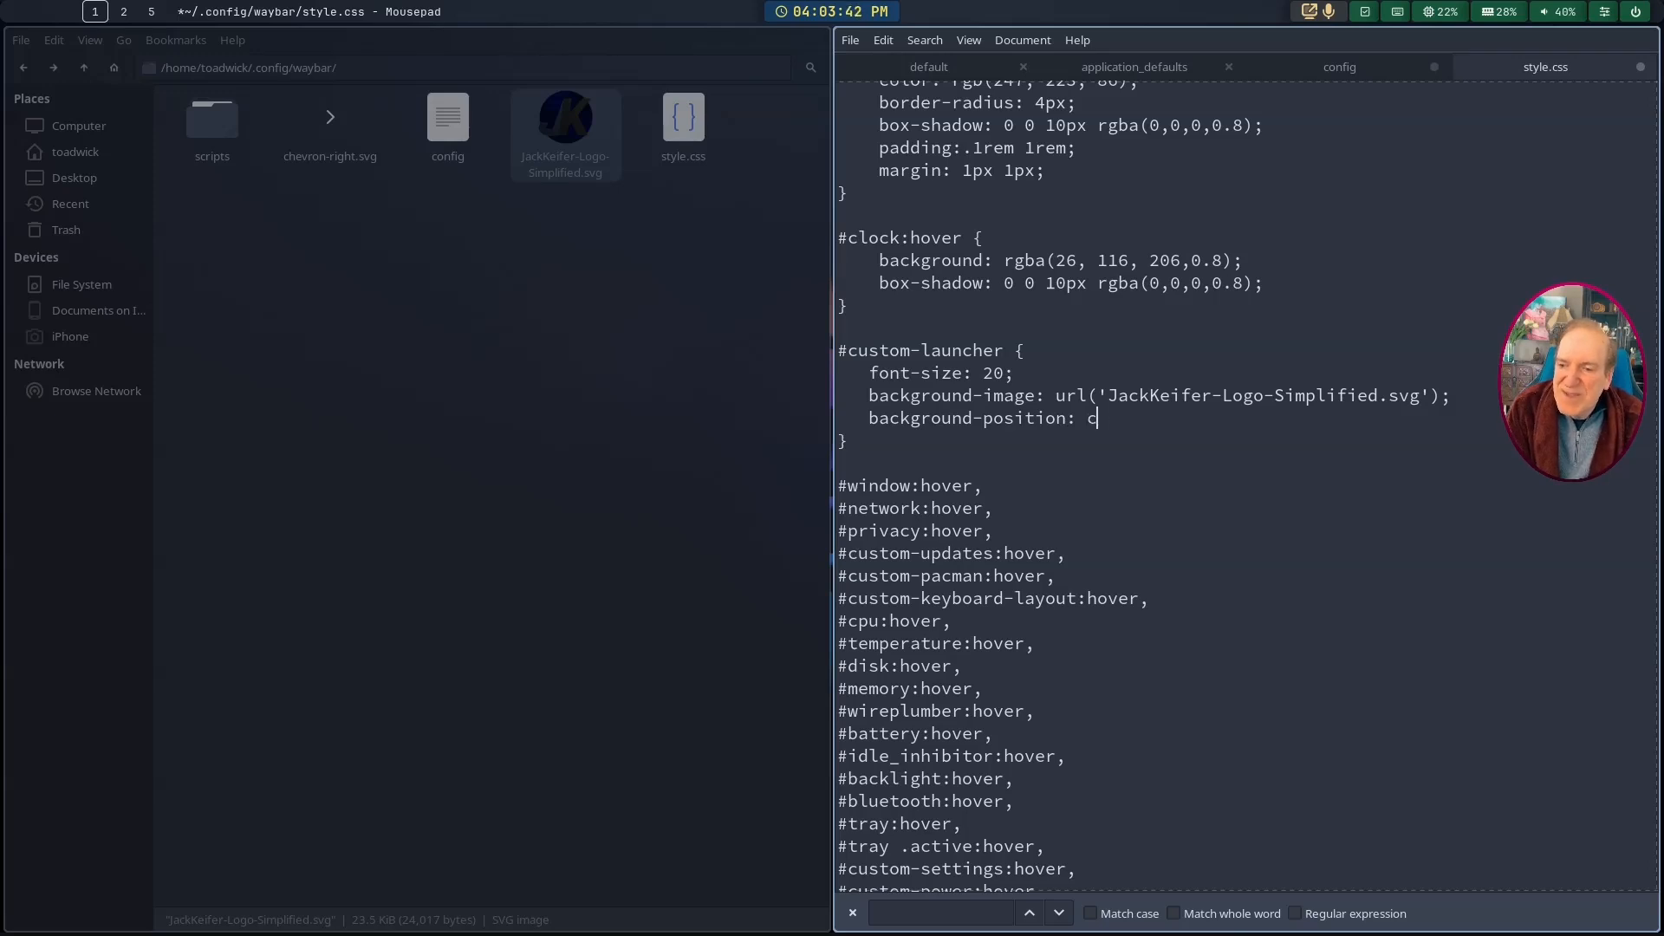
text(enter)
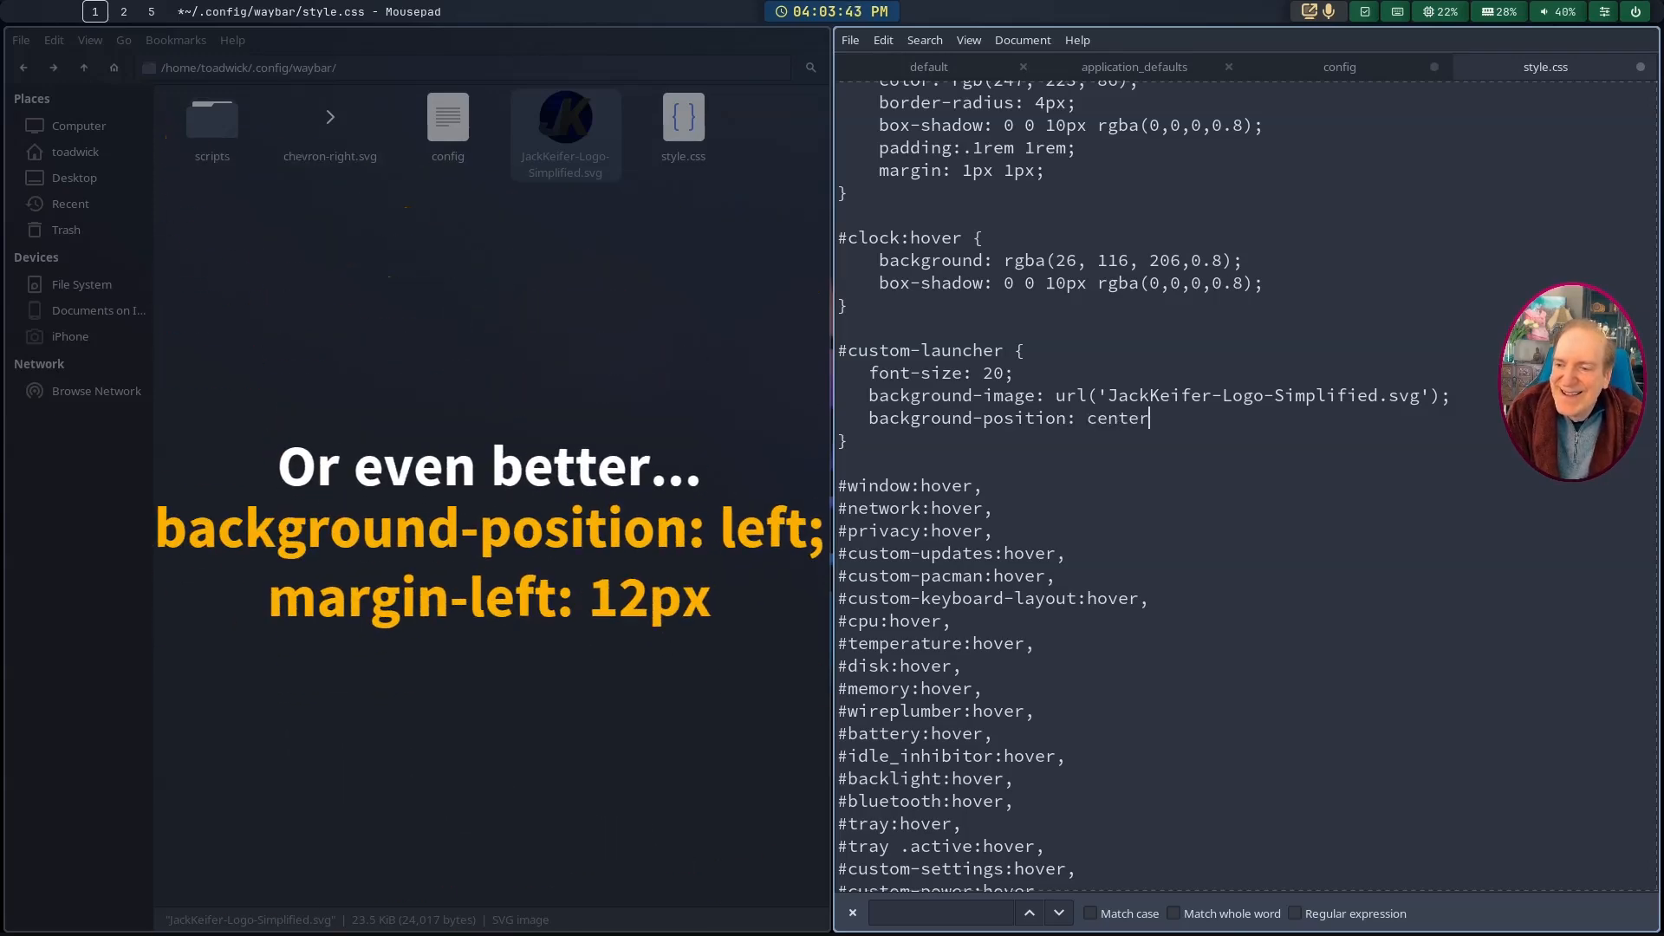
text(;)
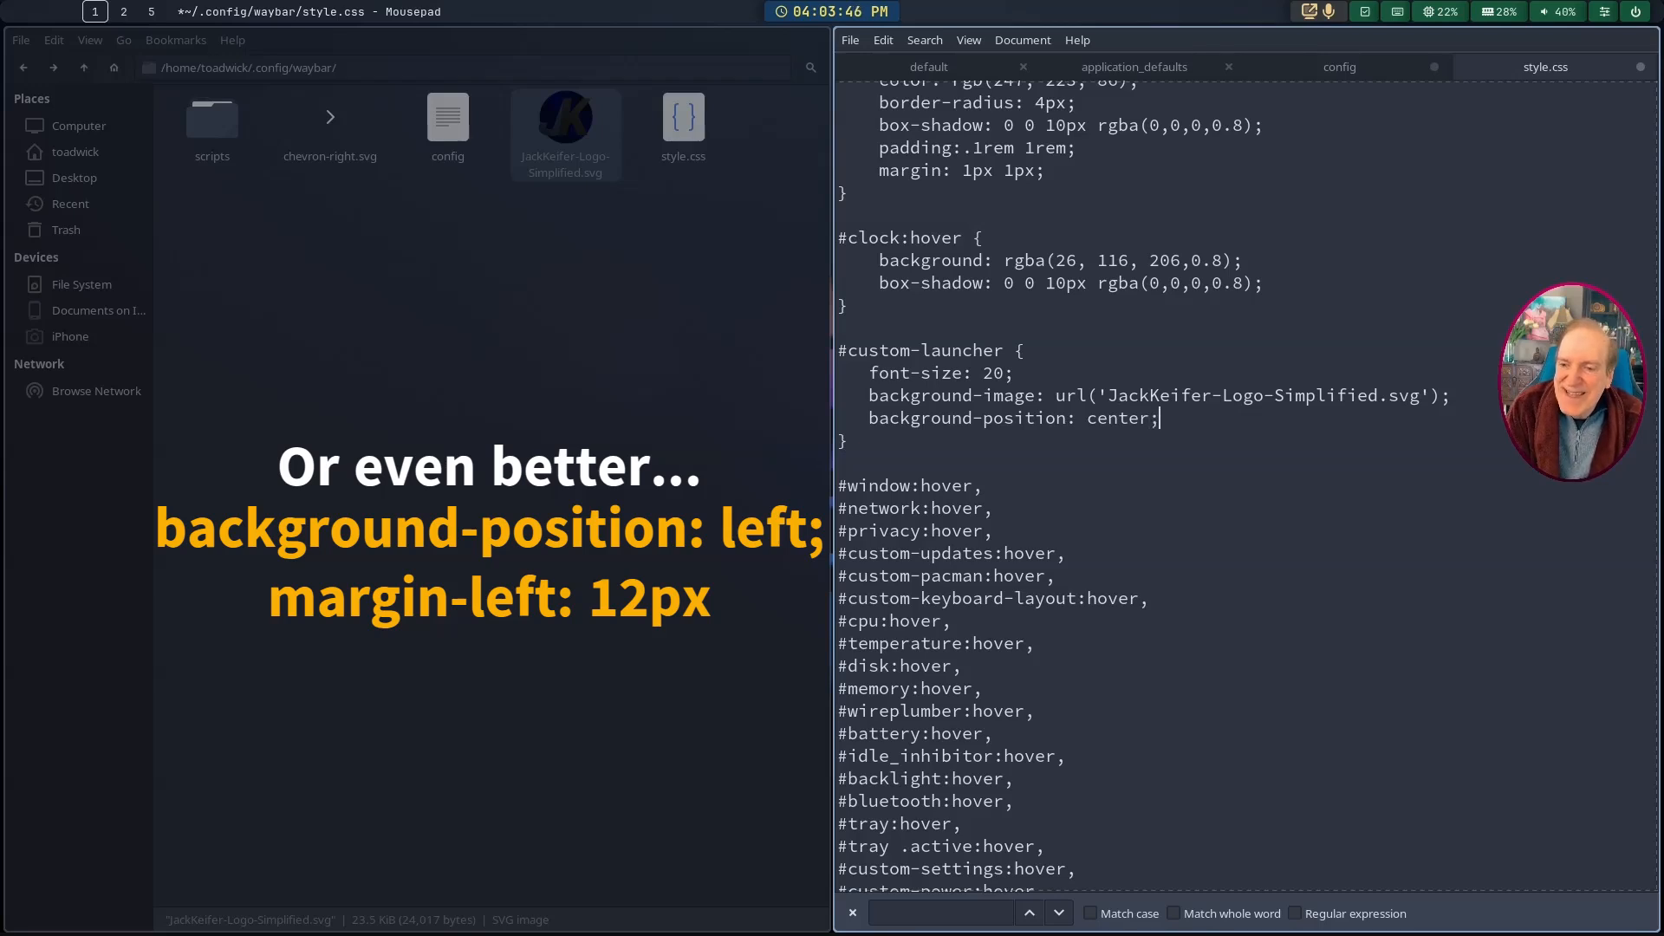
Step: Add background-repeat: no-repeat; to the #custom-launcher rule
key(Return)
text(ba)
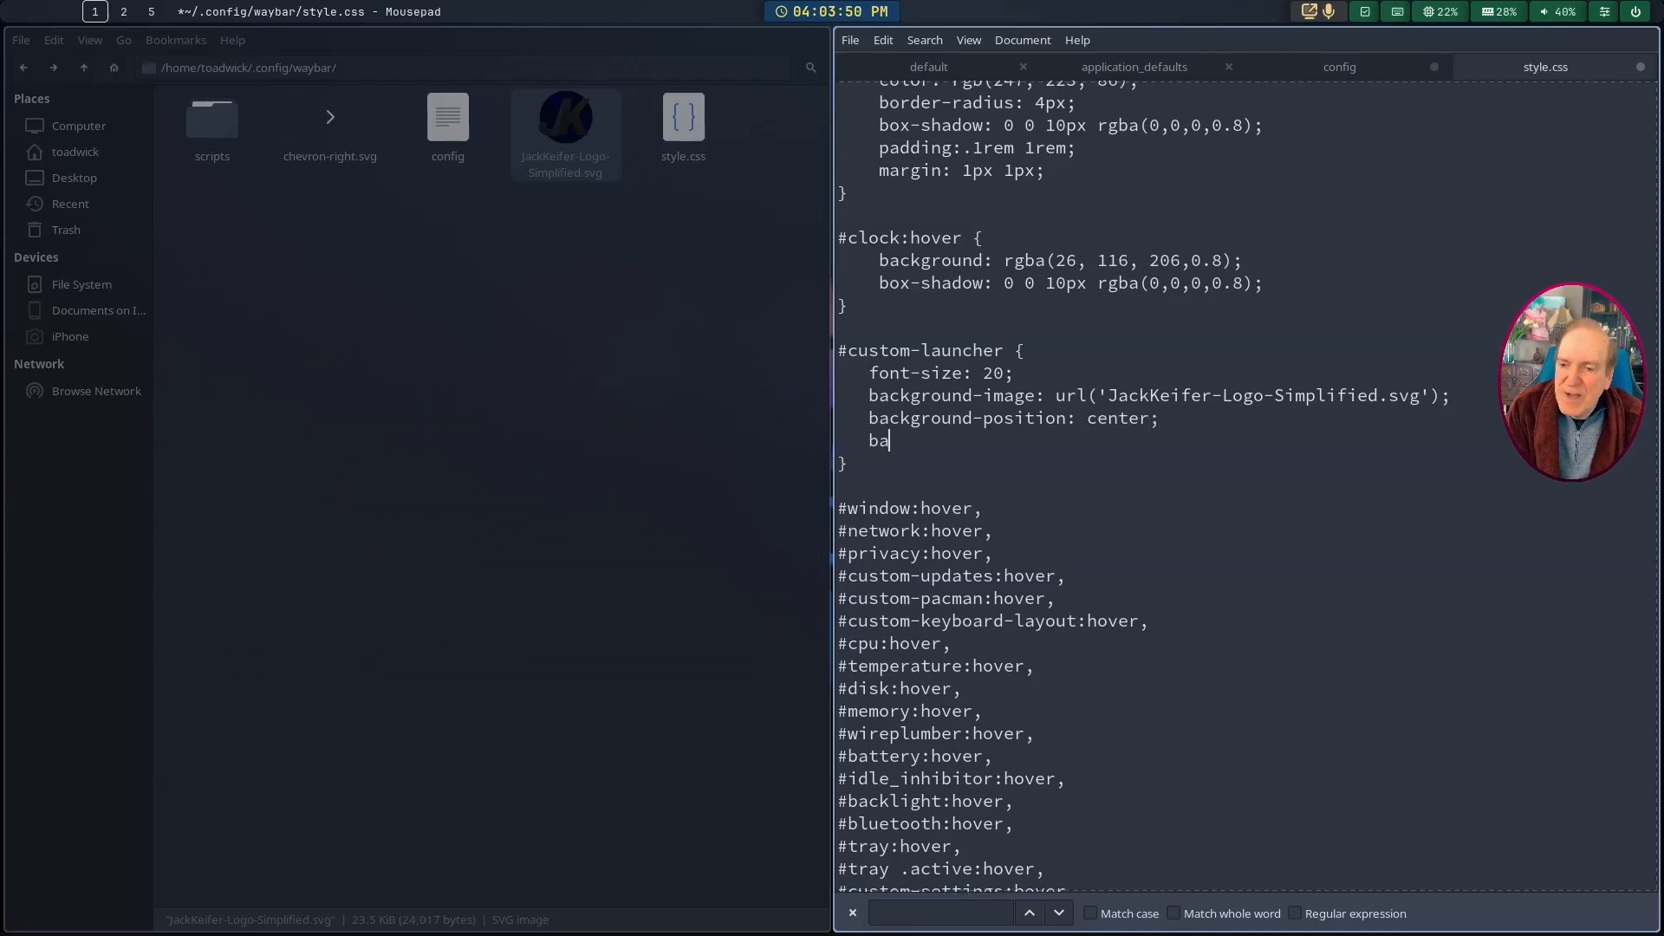
text(ckground-si)
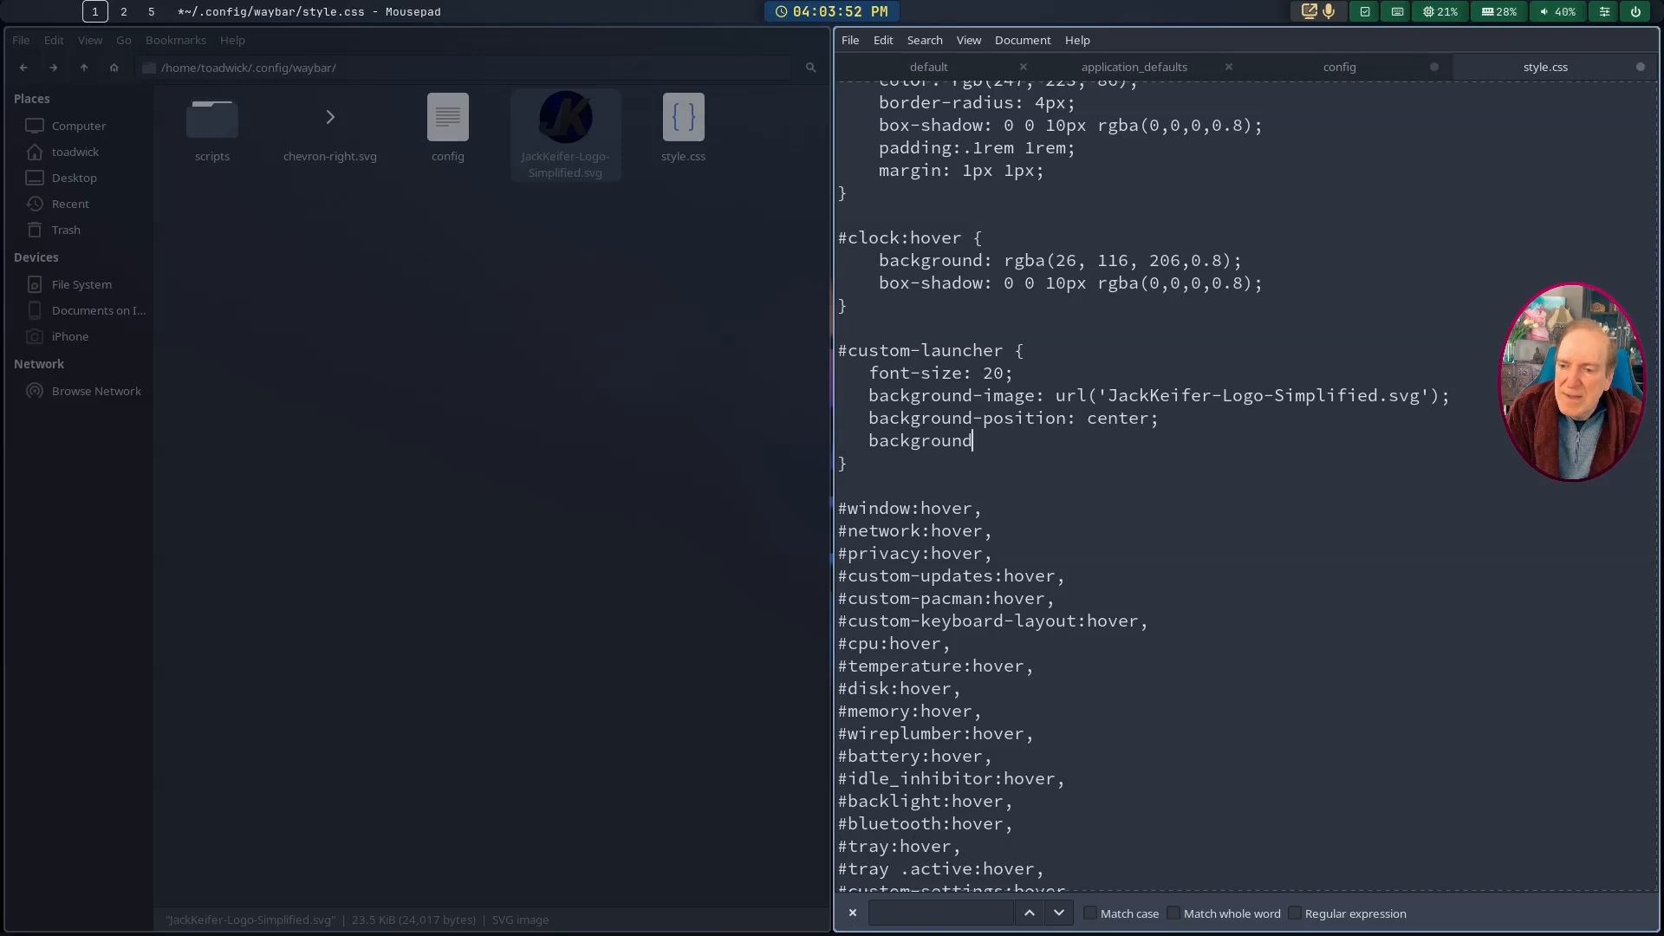
text(ze)
text(:)
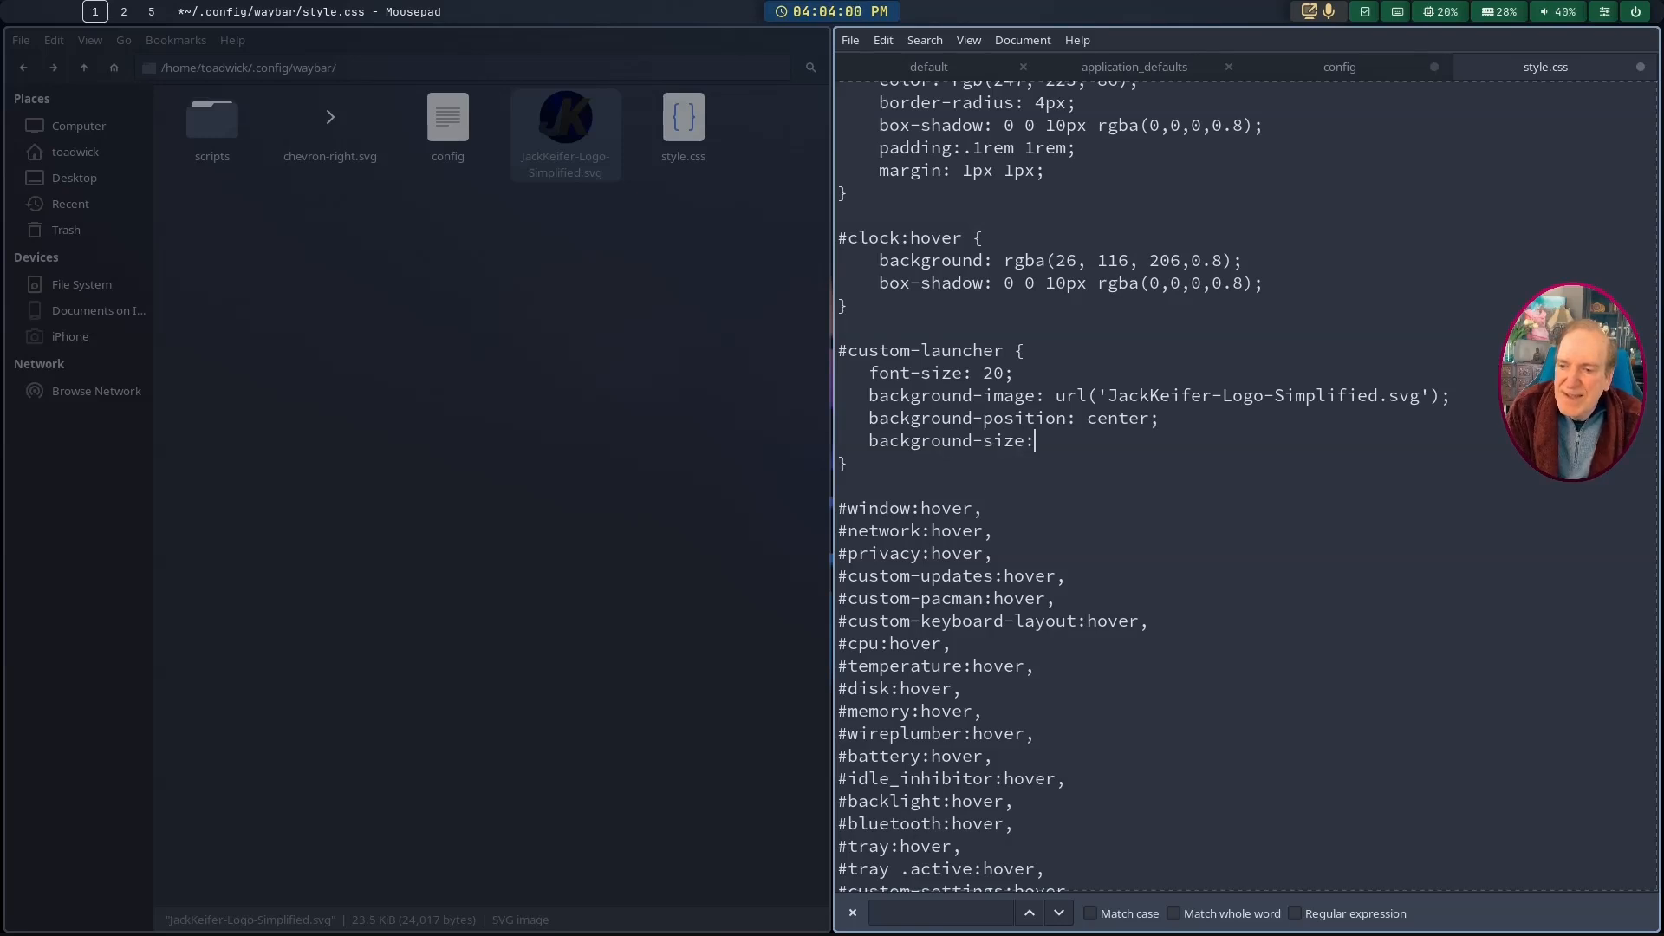
key(Down)
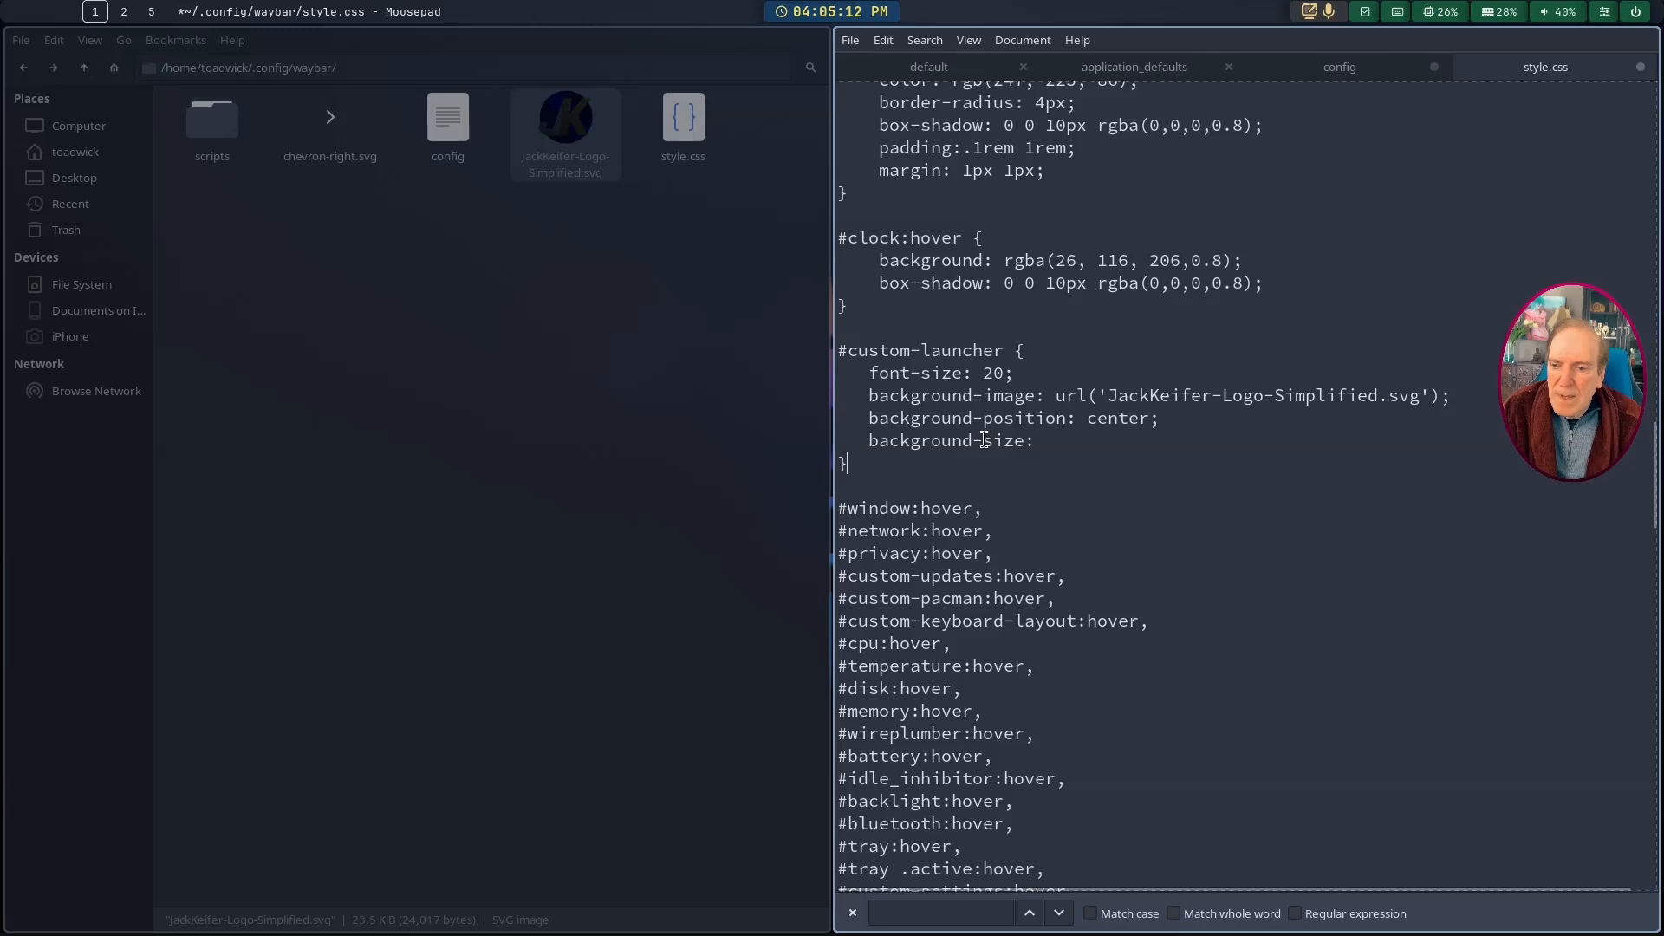
drag(984, 440, 1024, 442)
text(rep)
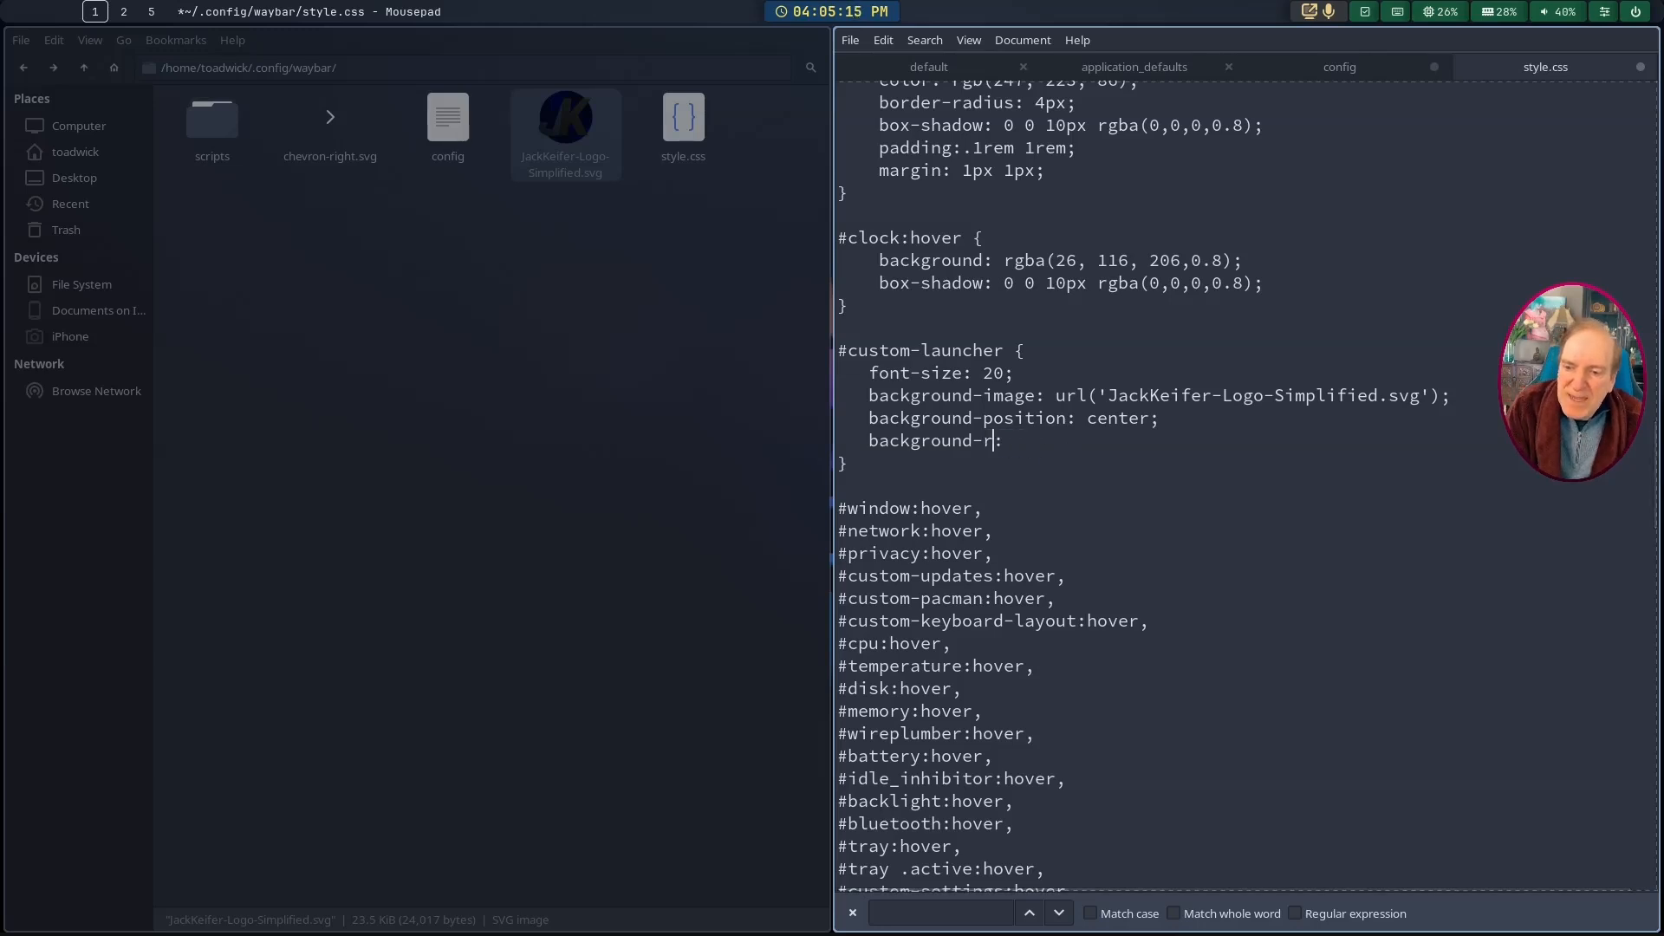
text(eat:)
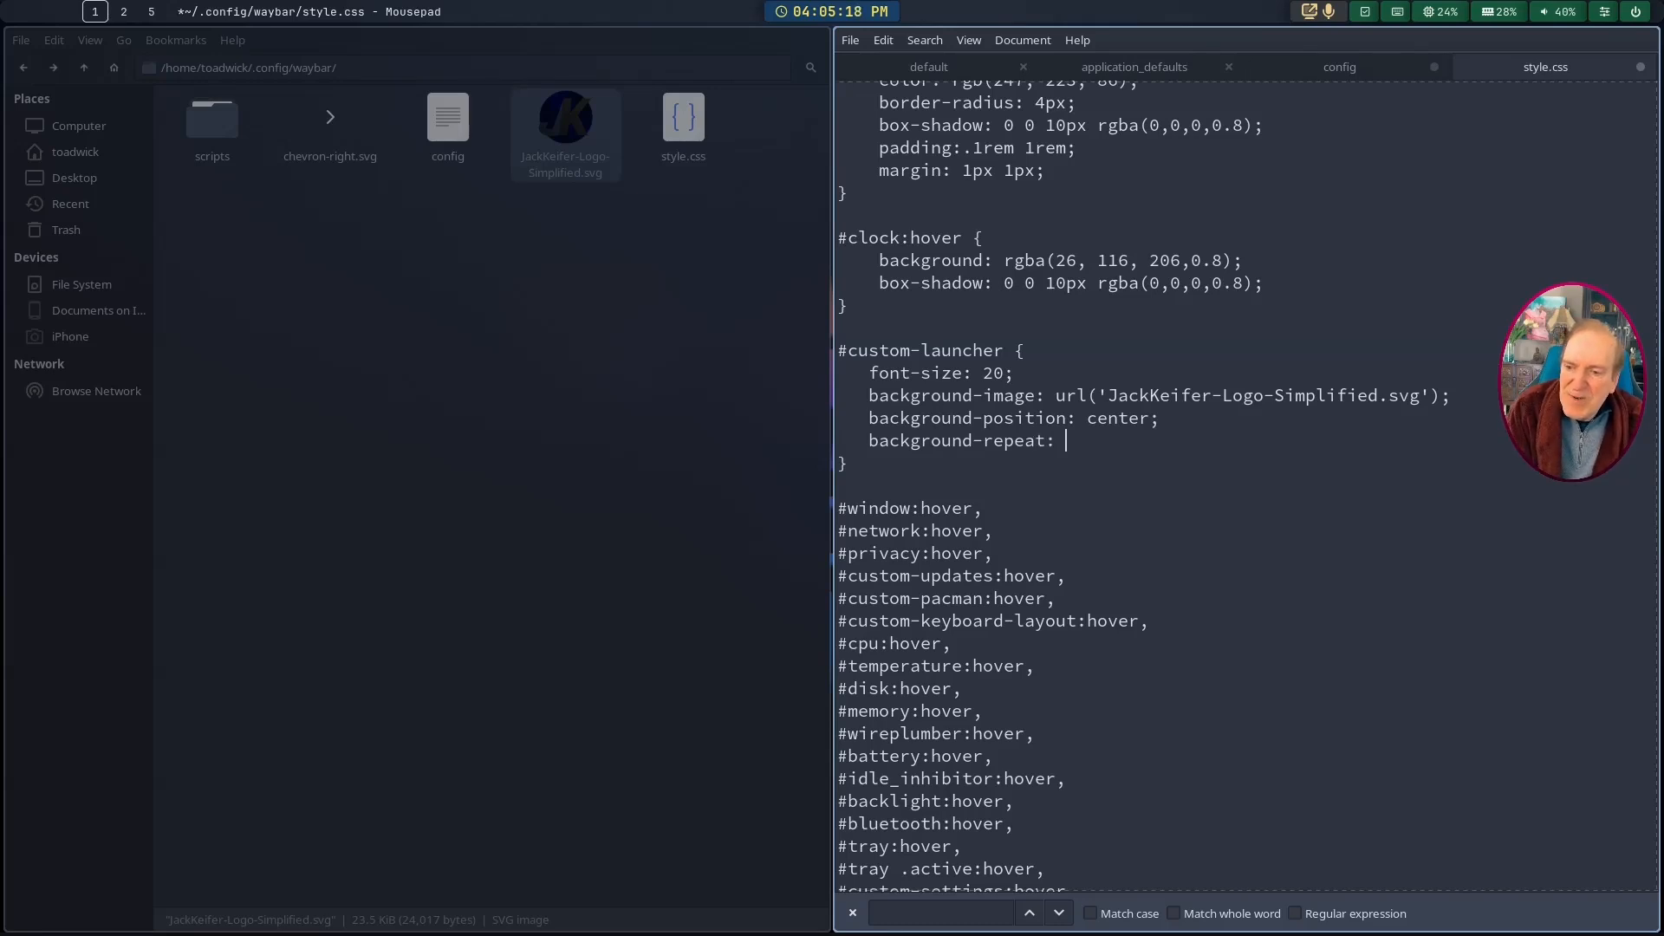
text( no-)
text(repea)
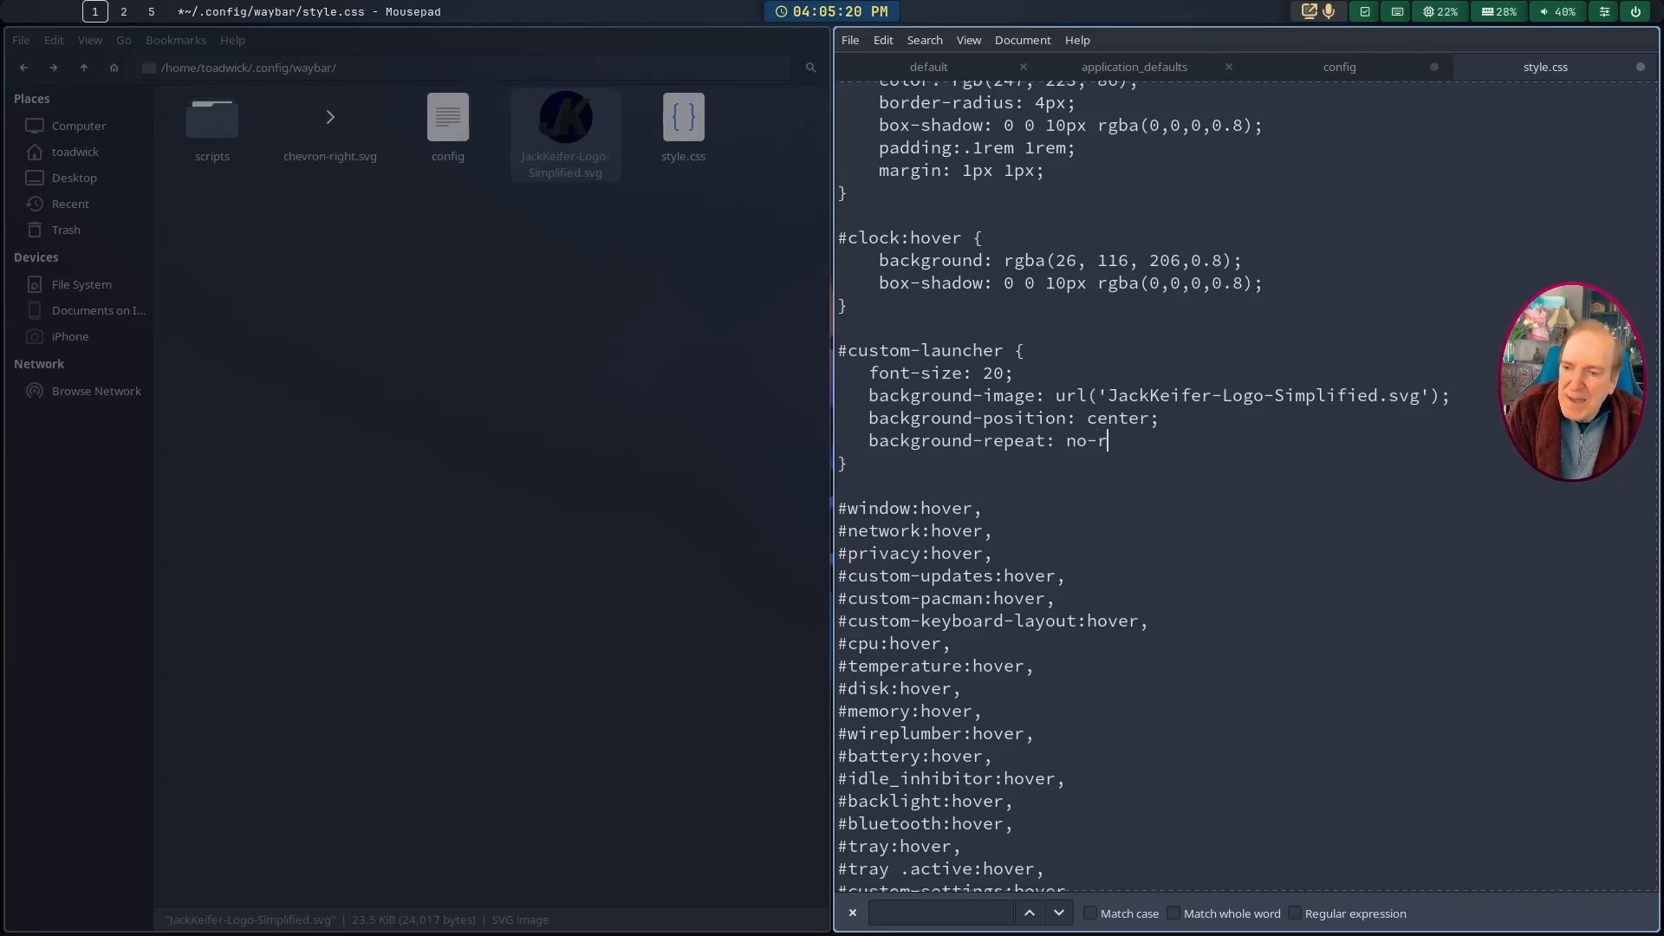
text(t;)
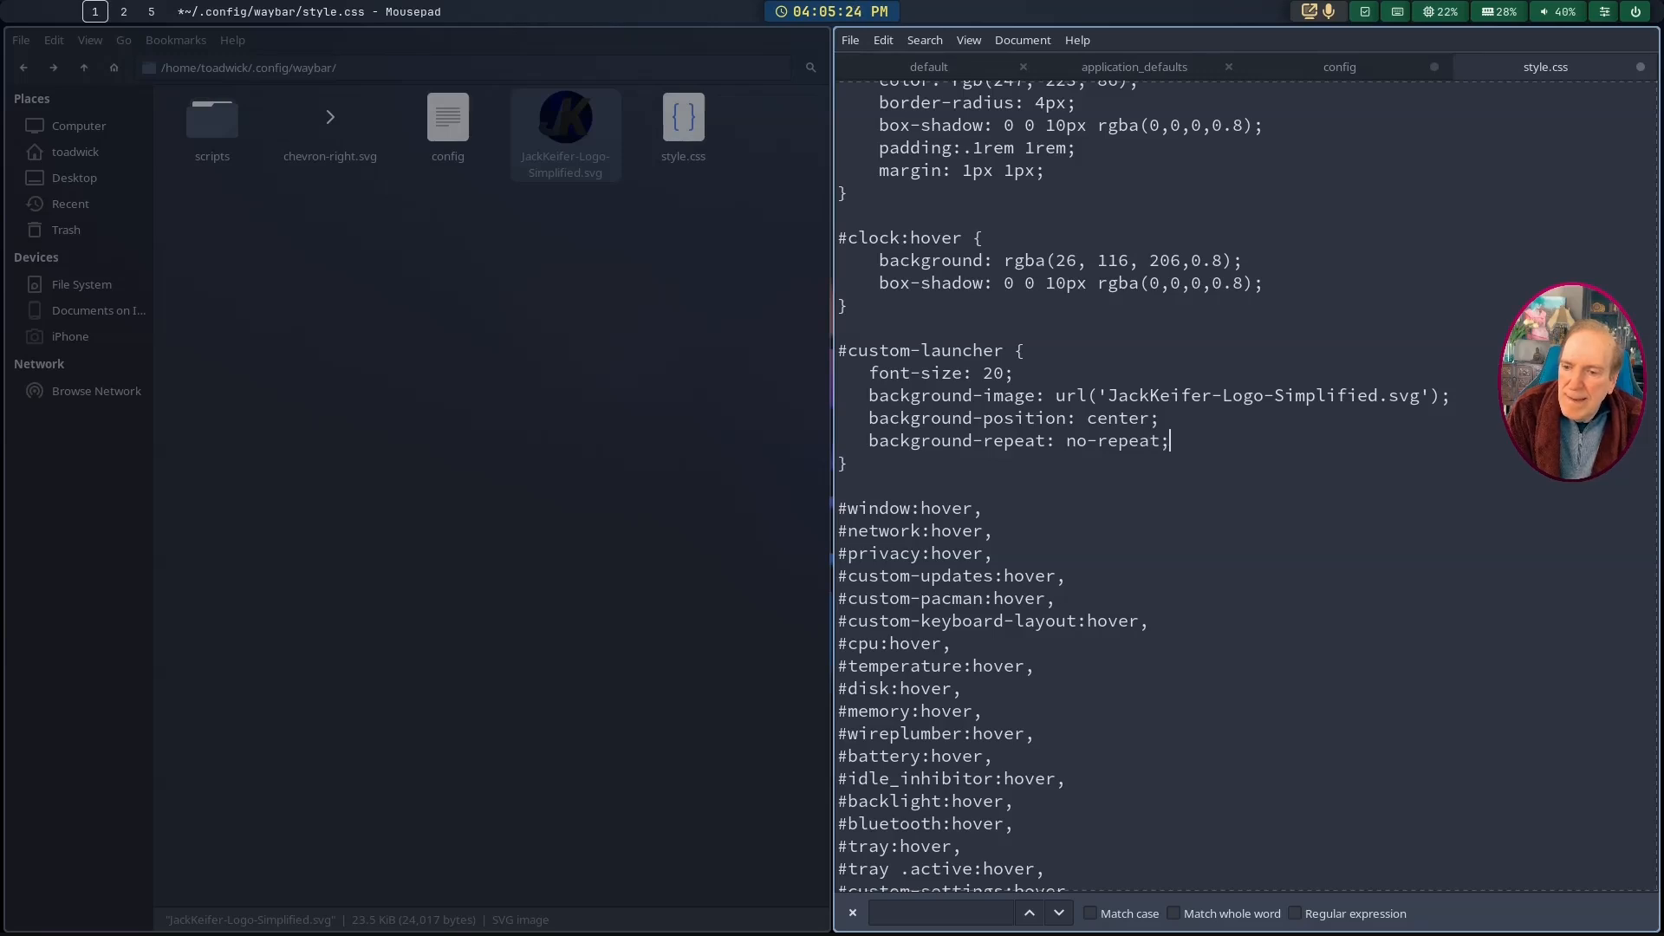
Step: Add background-size: contain; on the next line and save style.css
key(Return)
key(Tab)
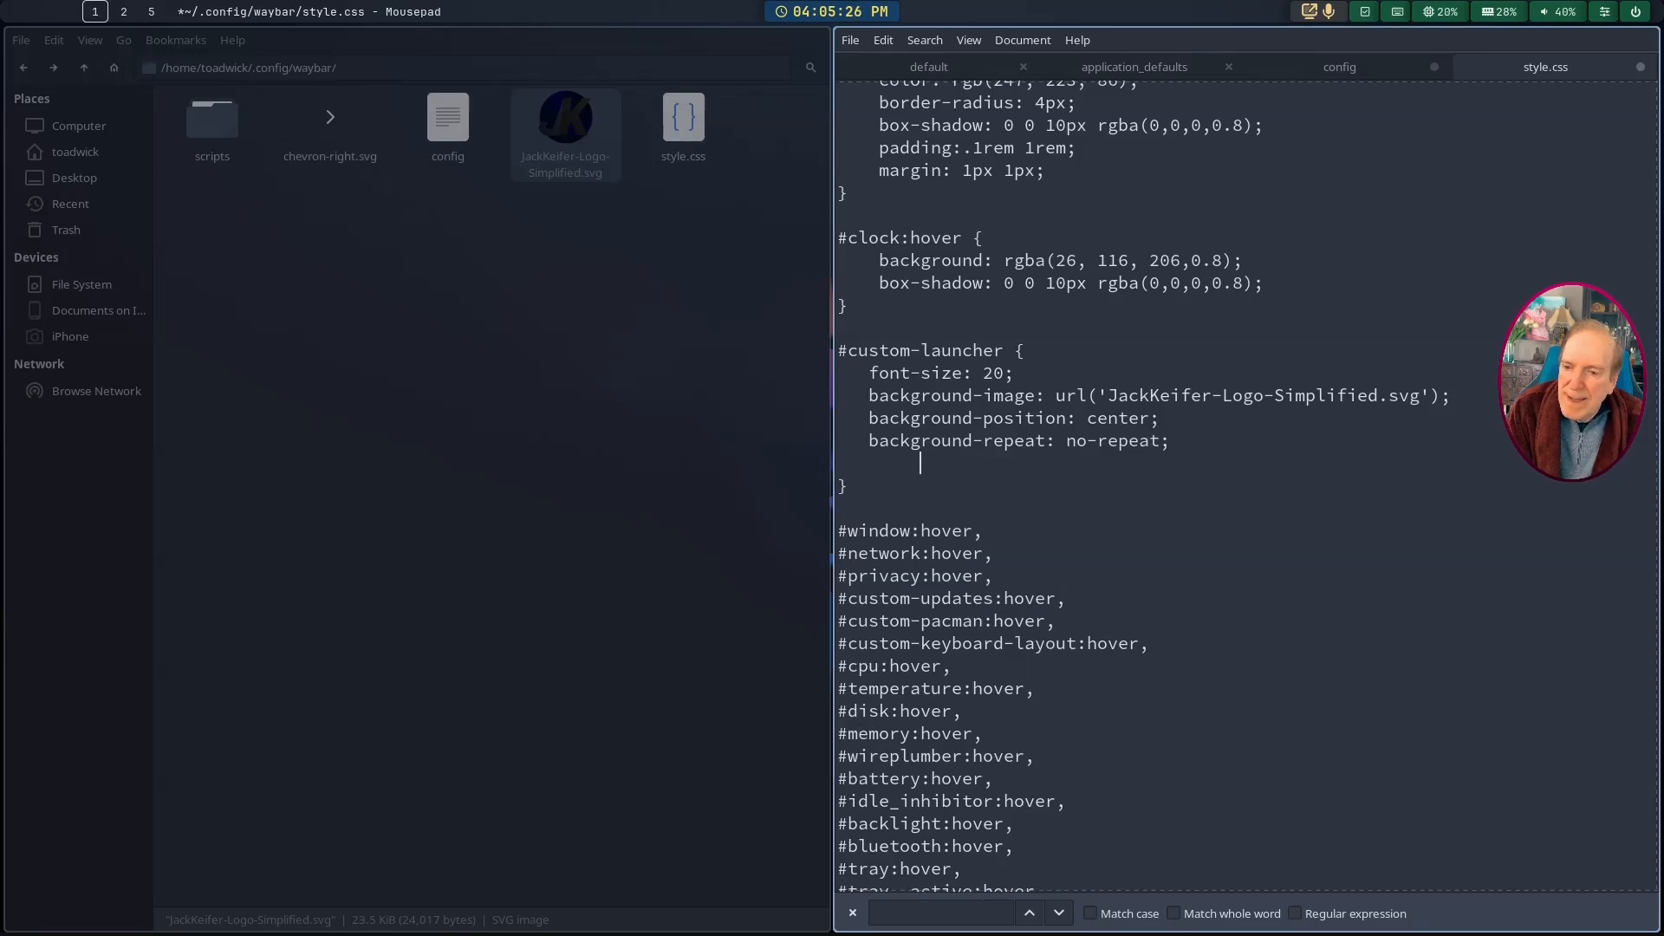
key(BackSpace)
text(backg)
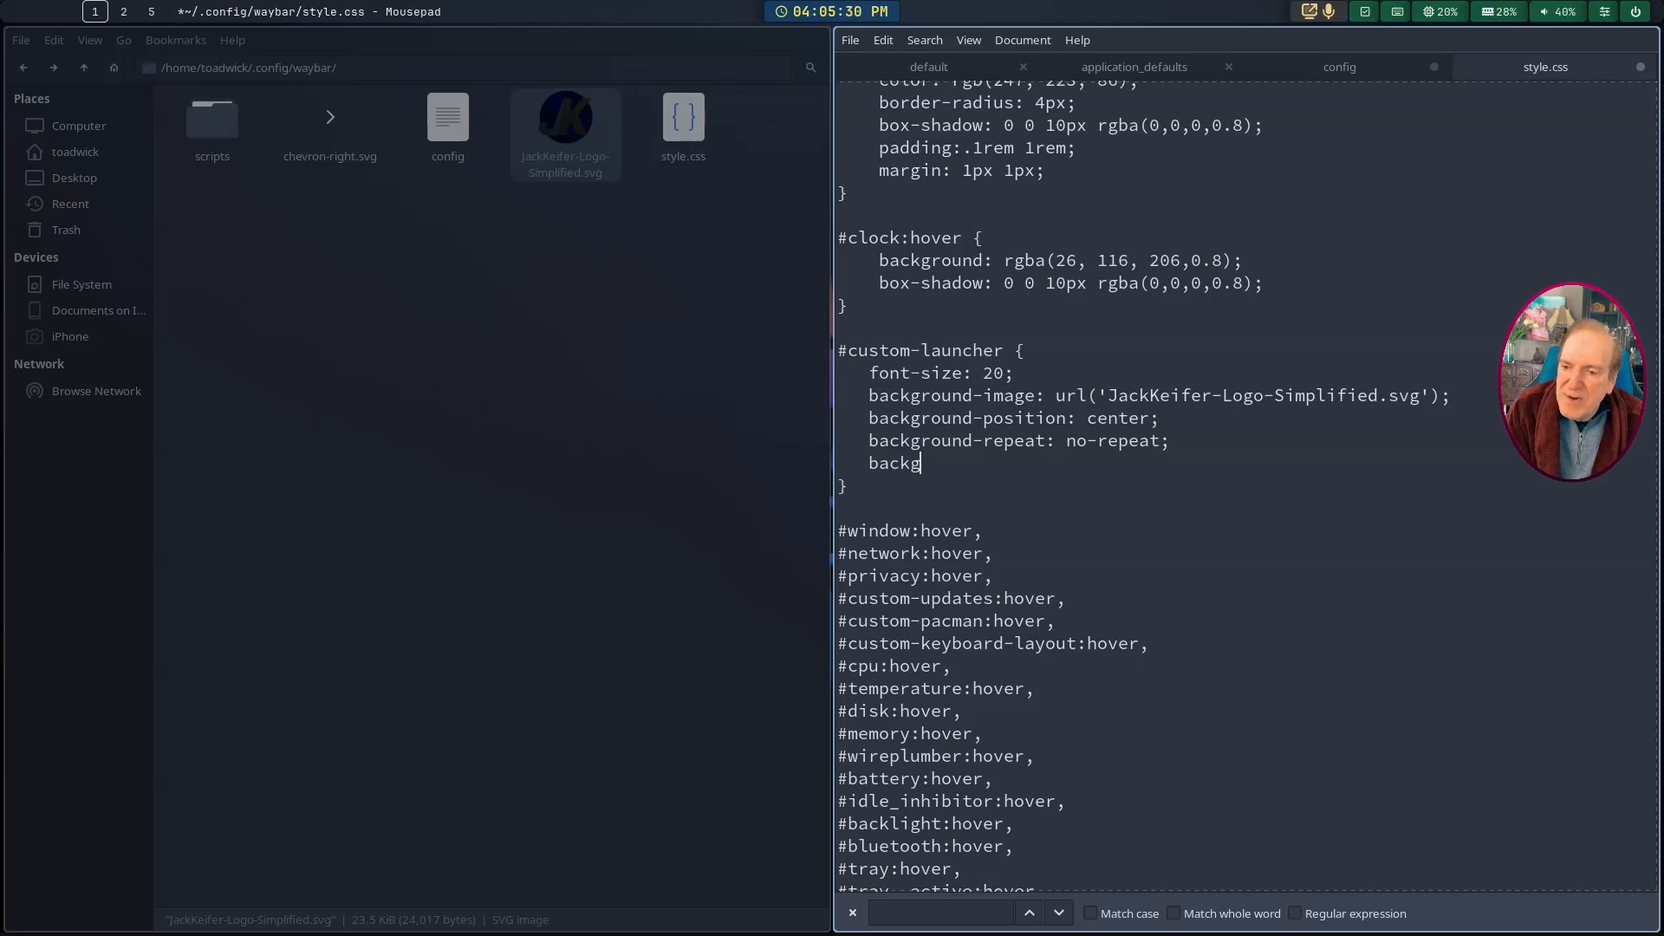
text(round-)
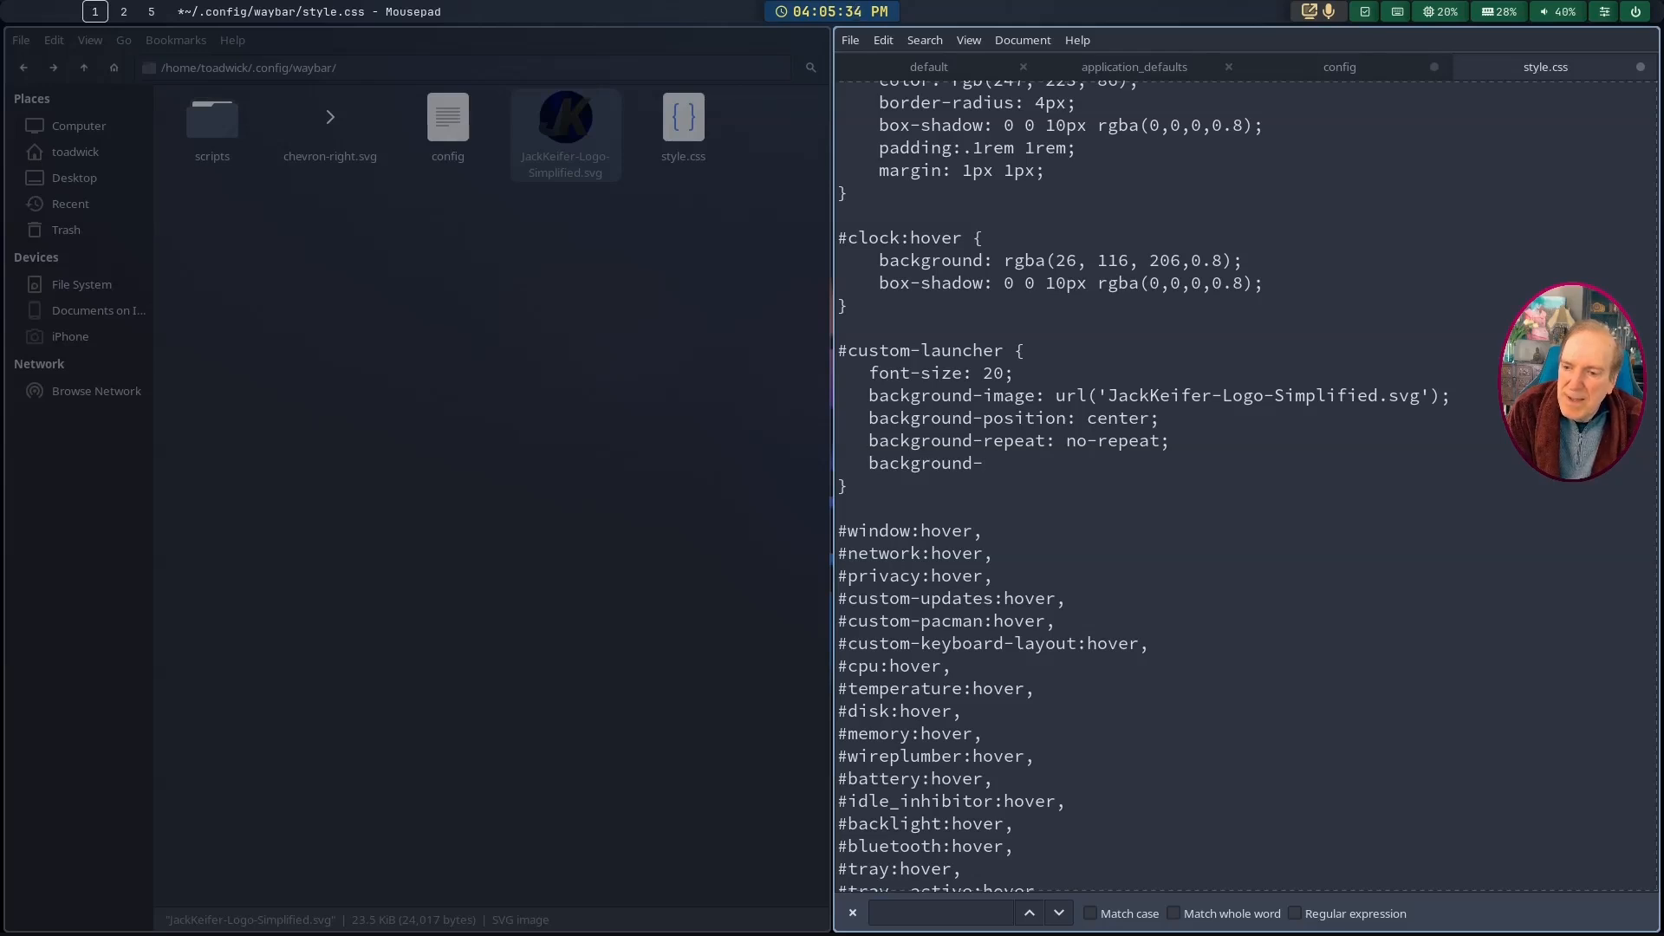
text(size:)
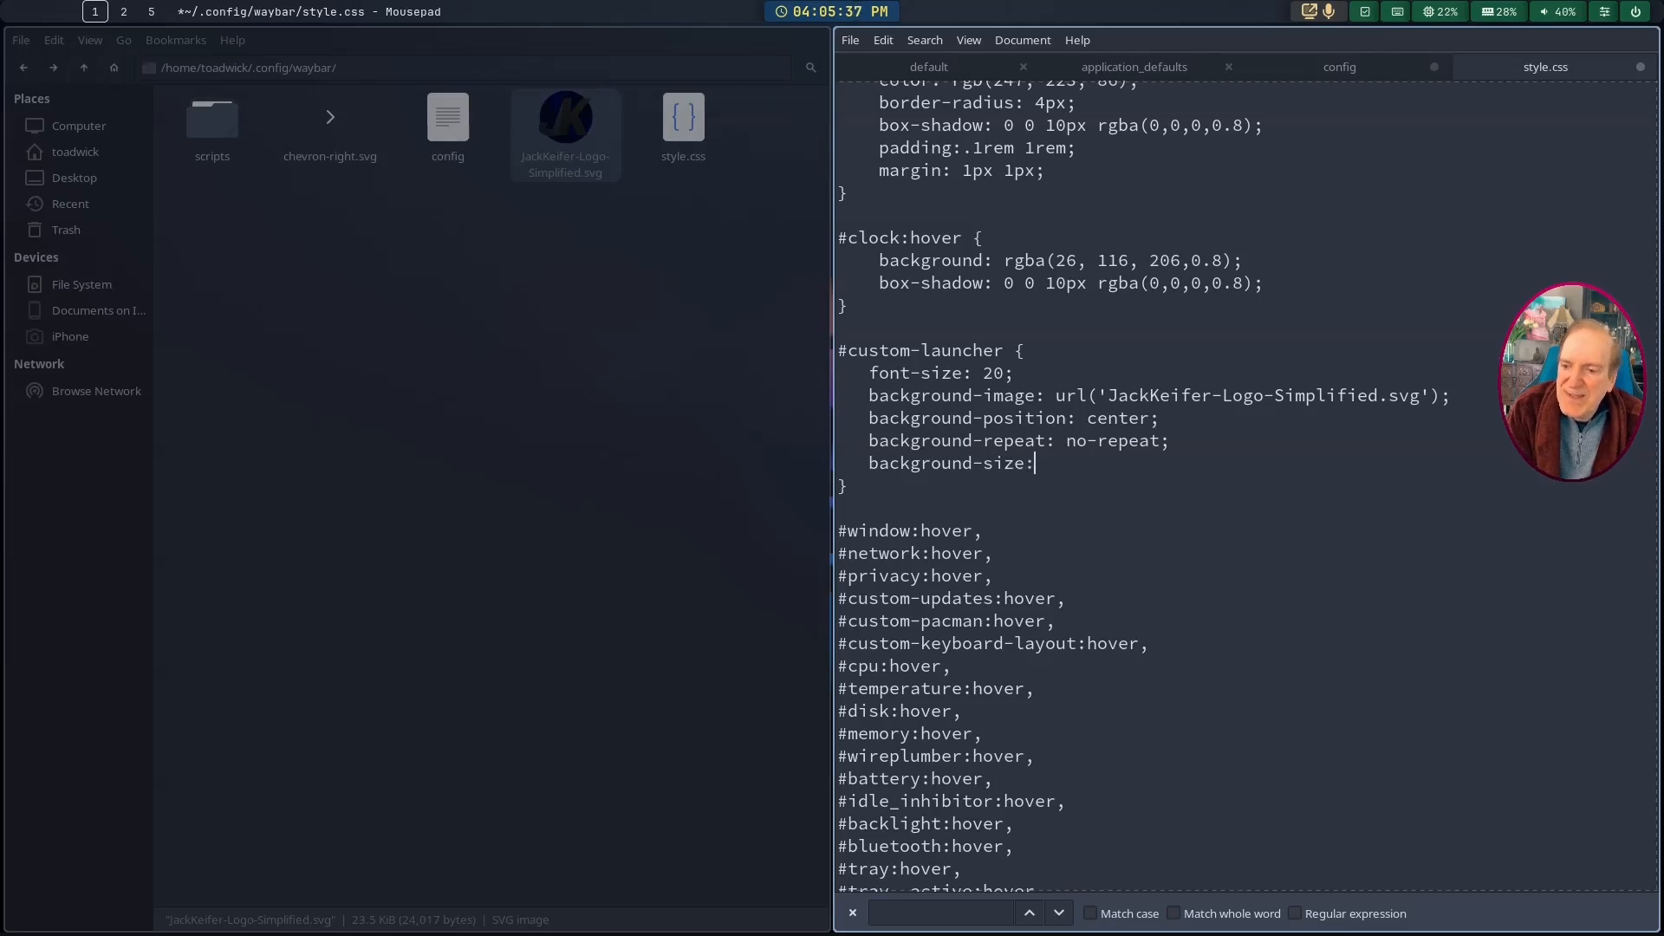
text( contai)
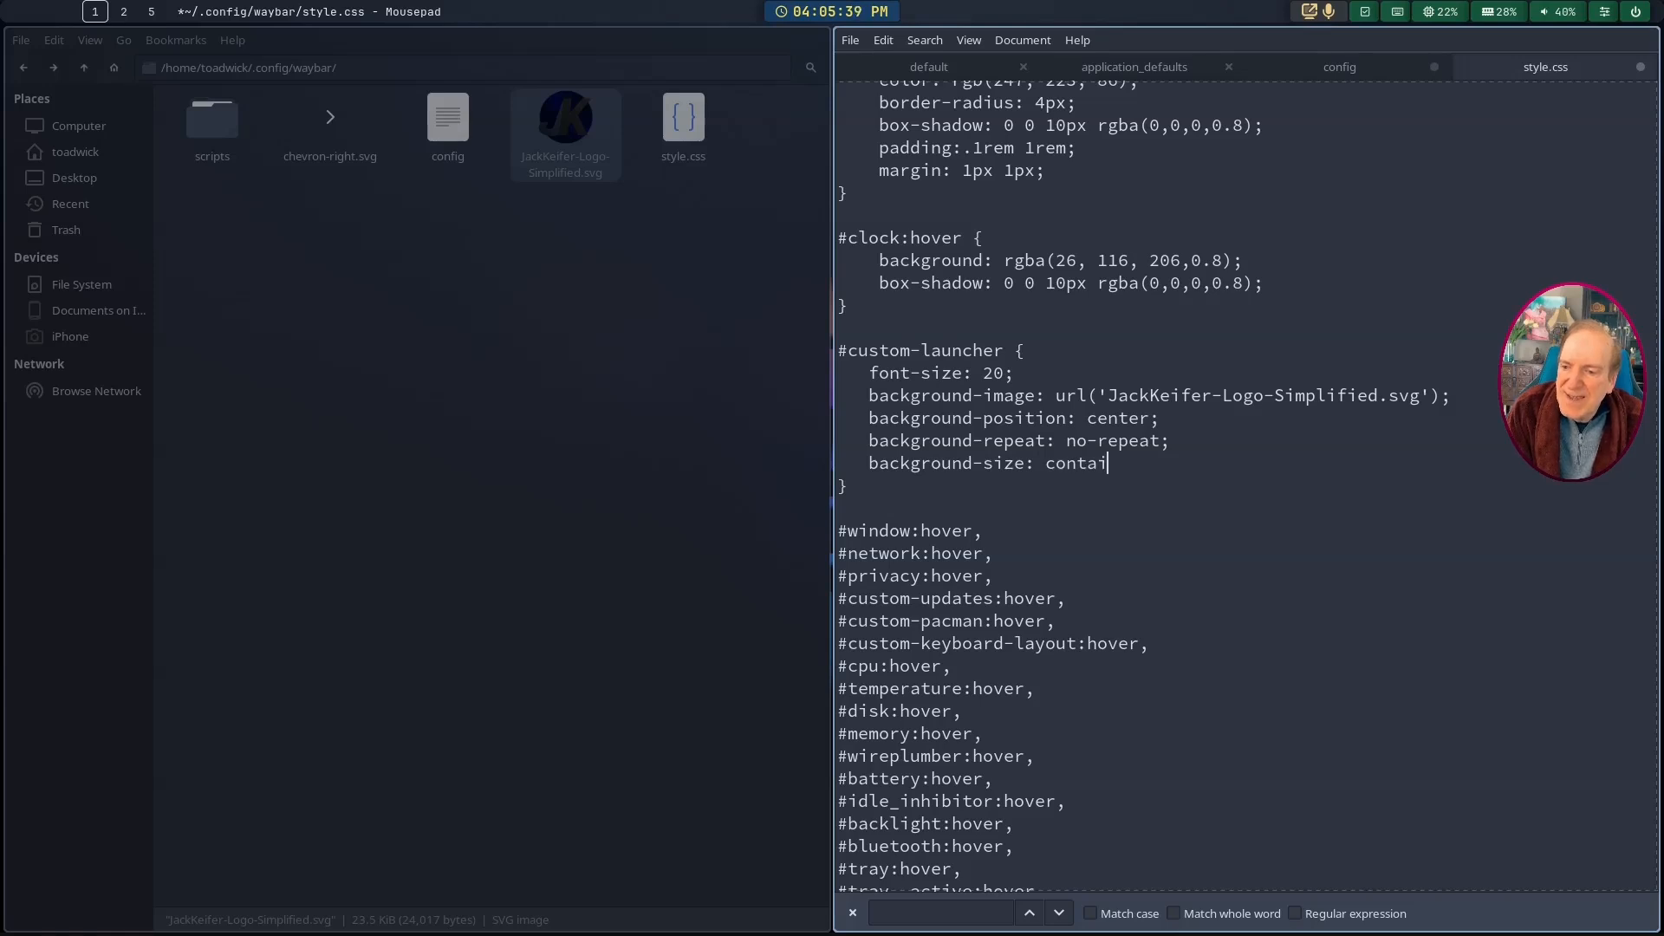
text(n;)
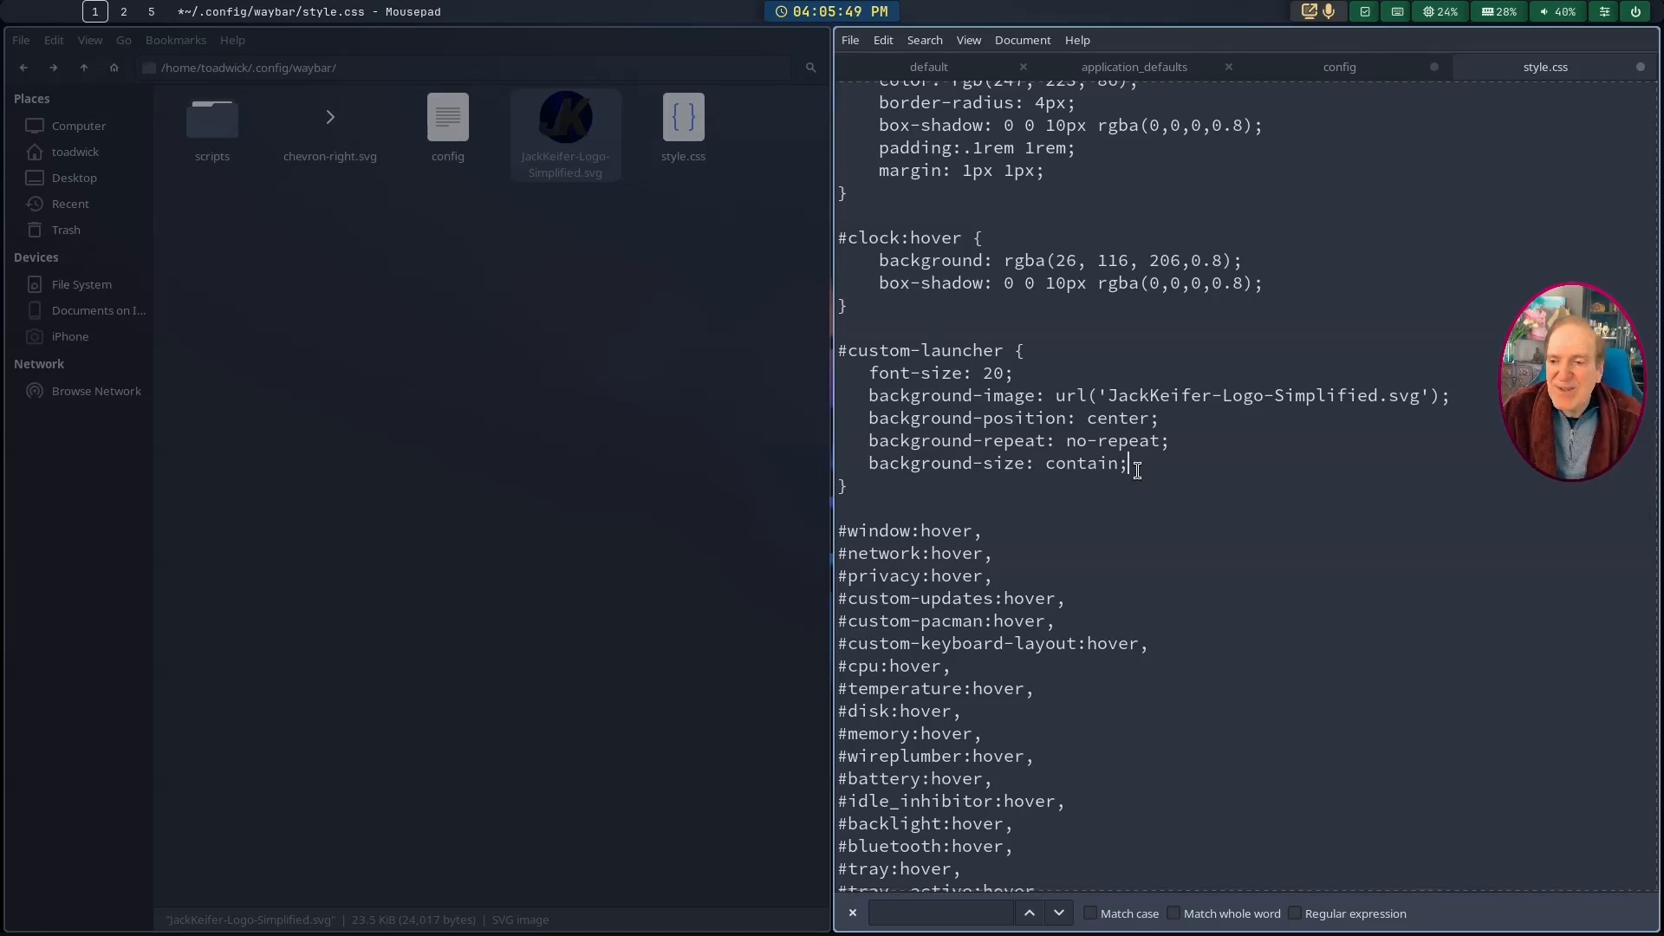
key(ctrl+s)
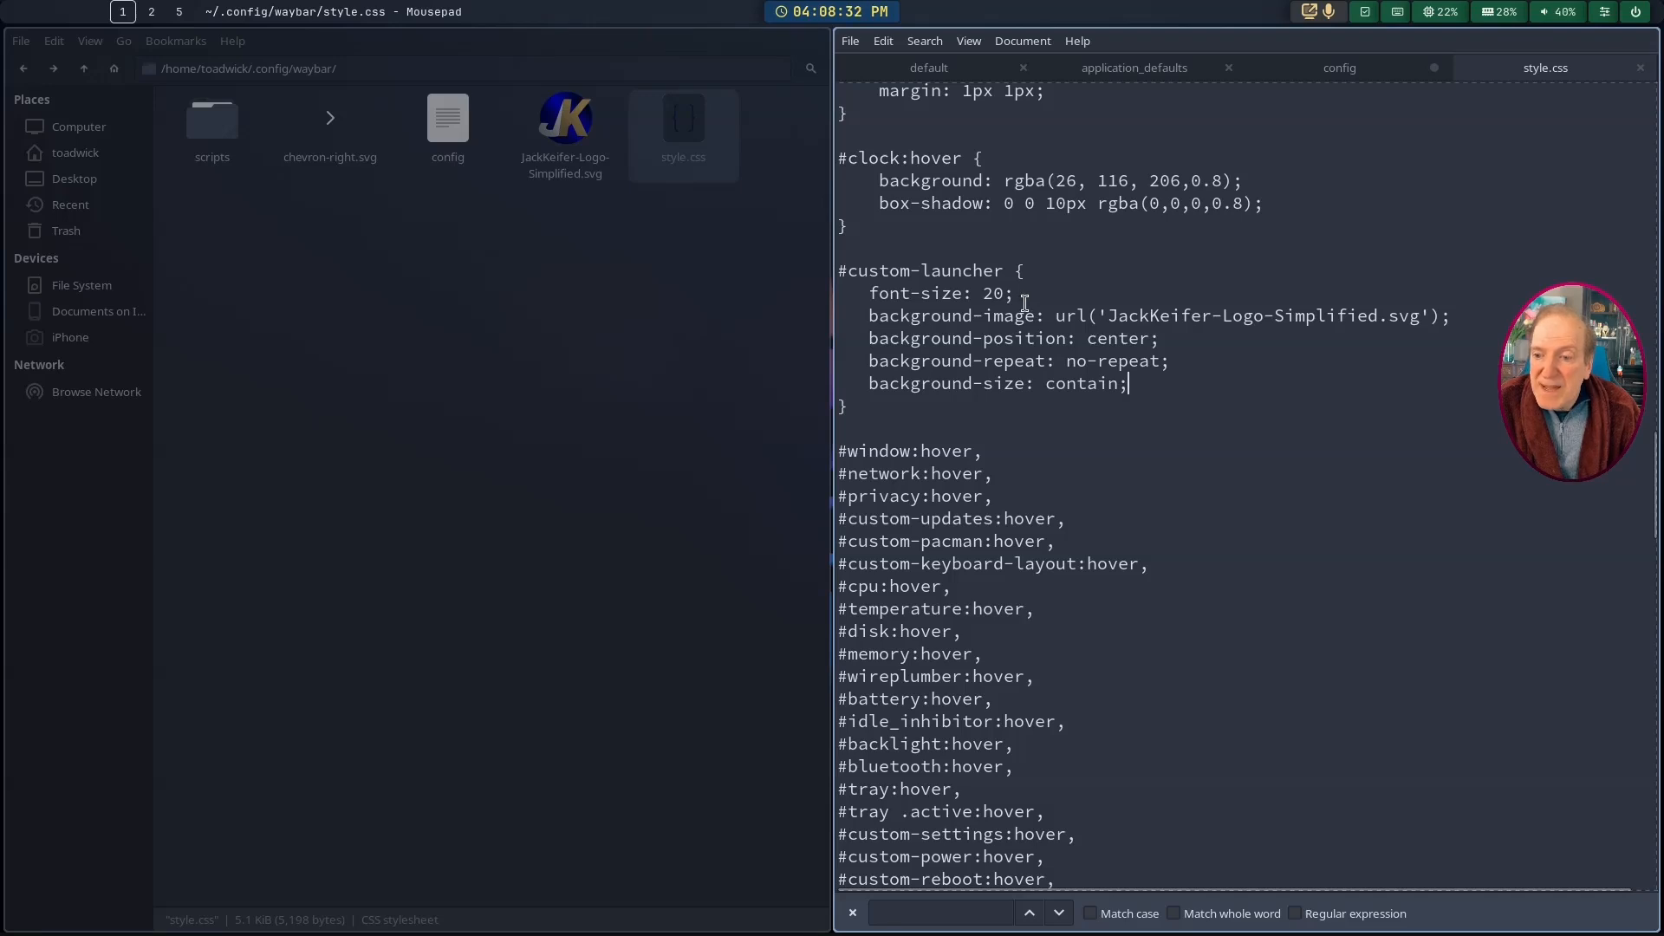
click(1007, 294)
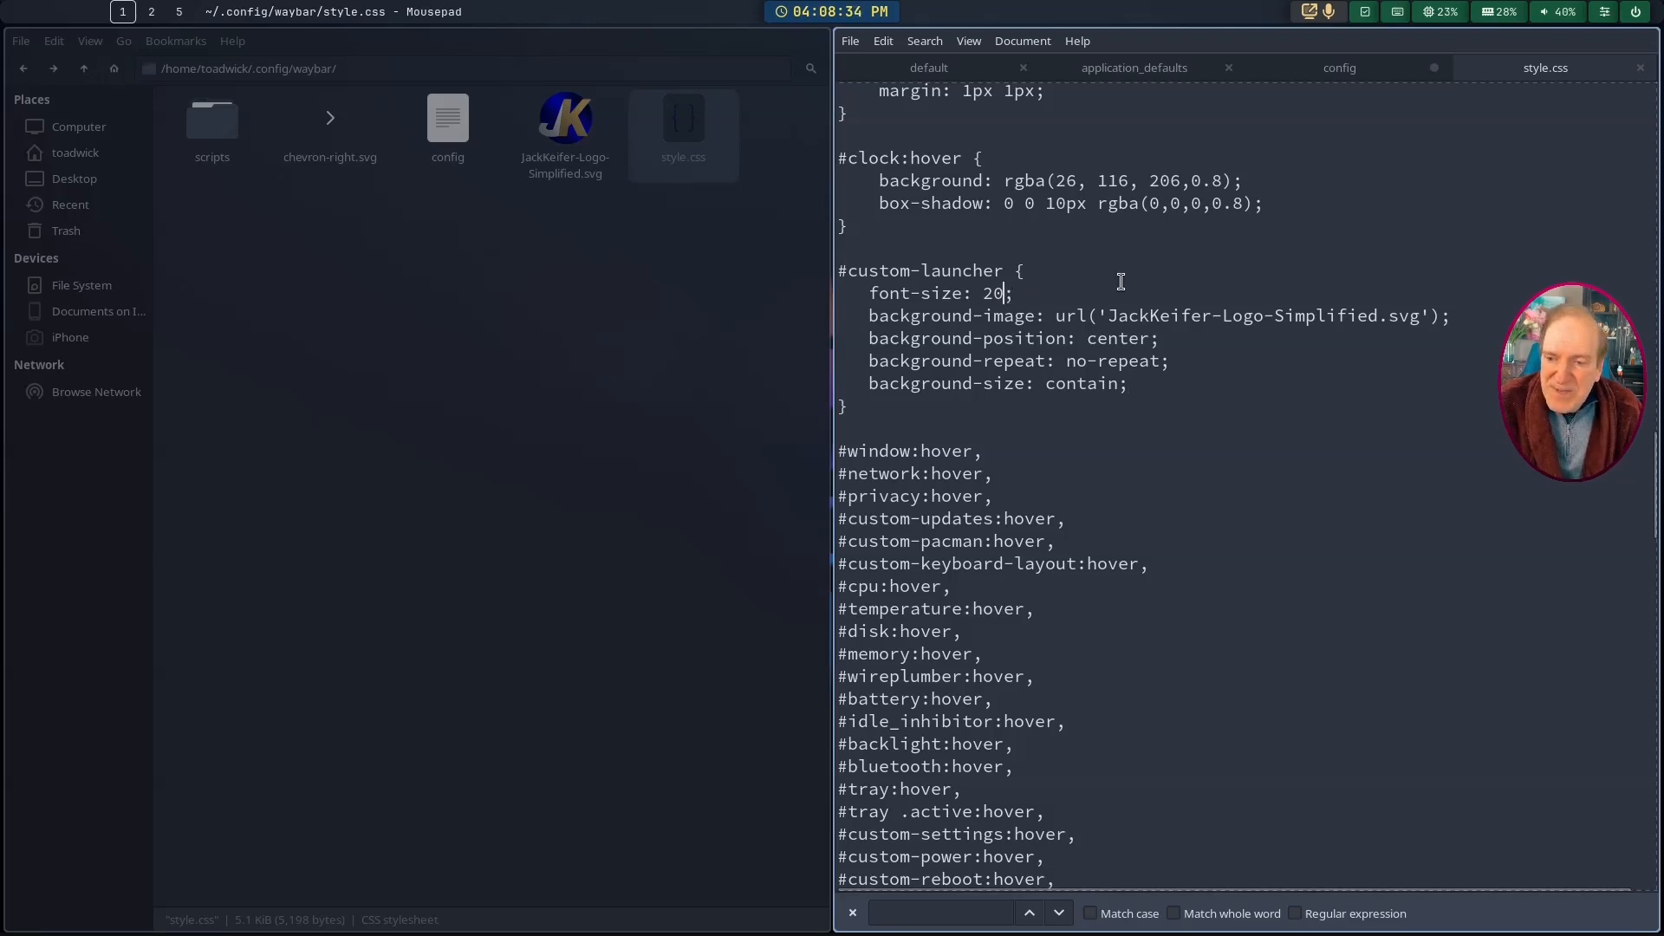
Step: Change the launcher font-size to 20px, save, reload Sway, and return to the waybar config
text(px)
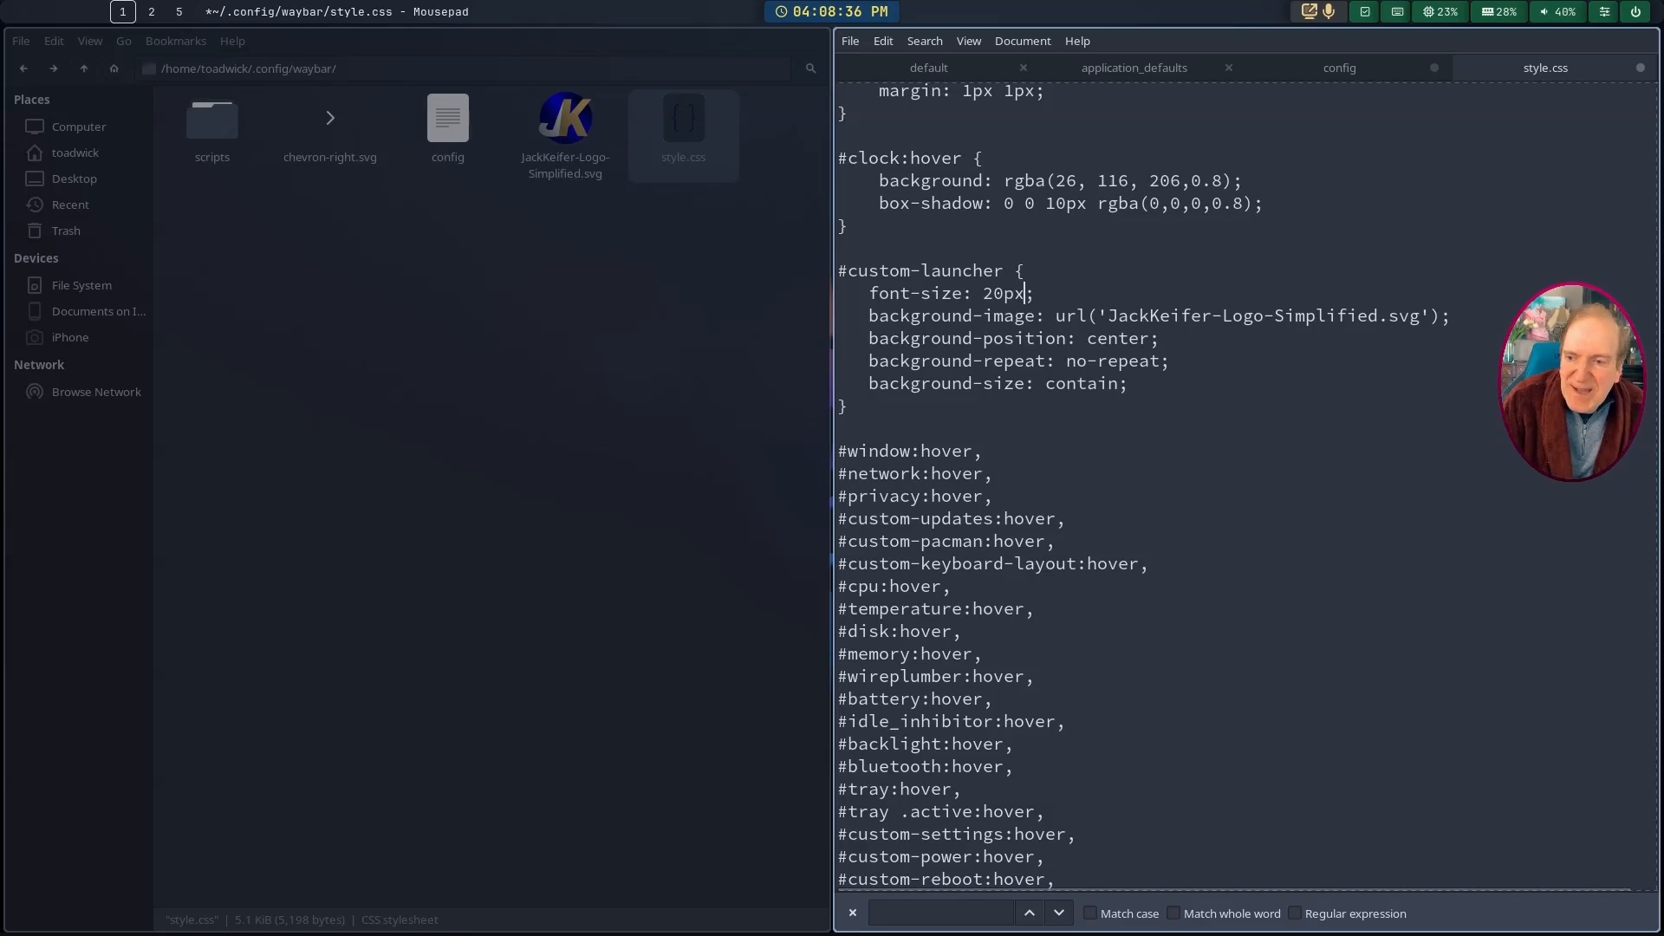
key(ctrl+s)
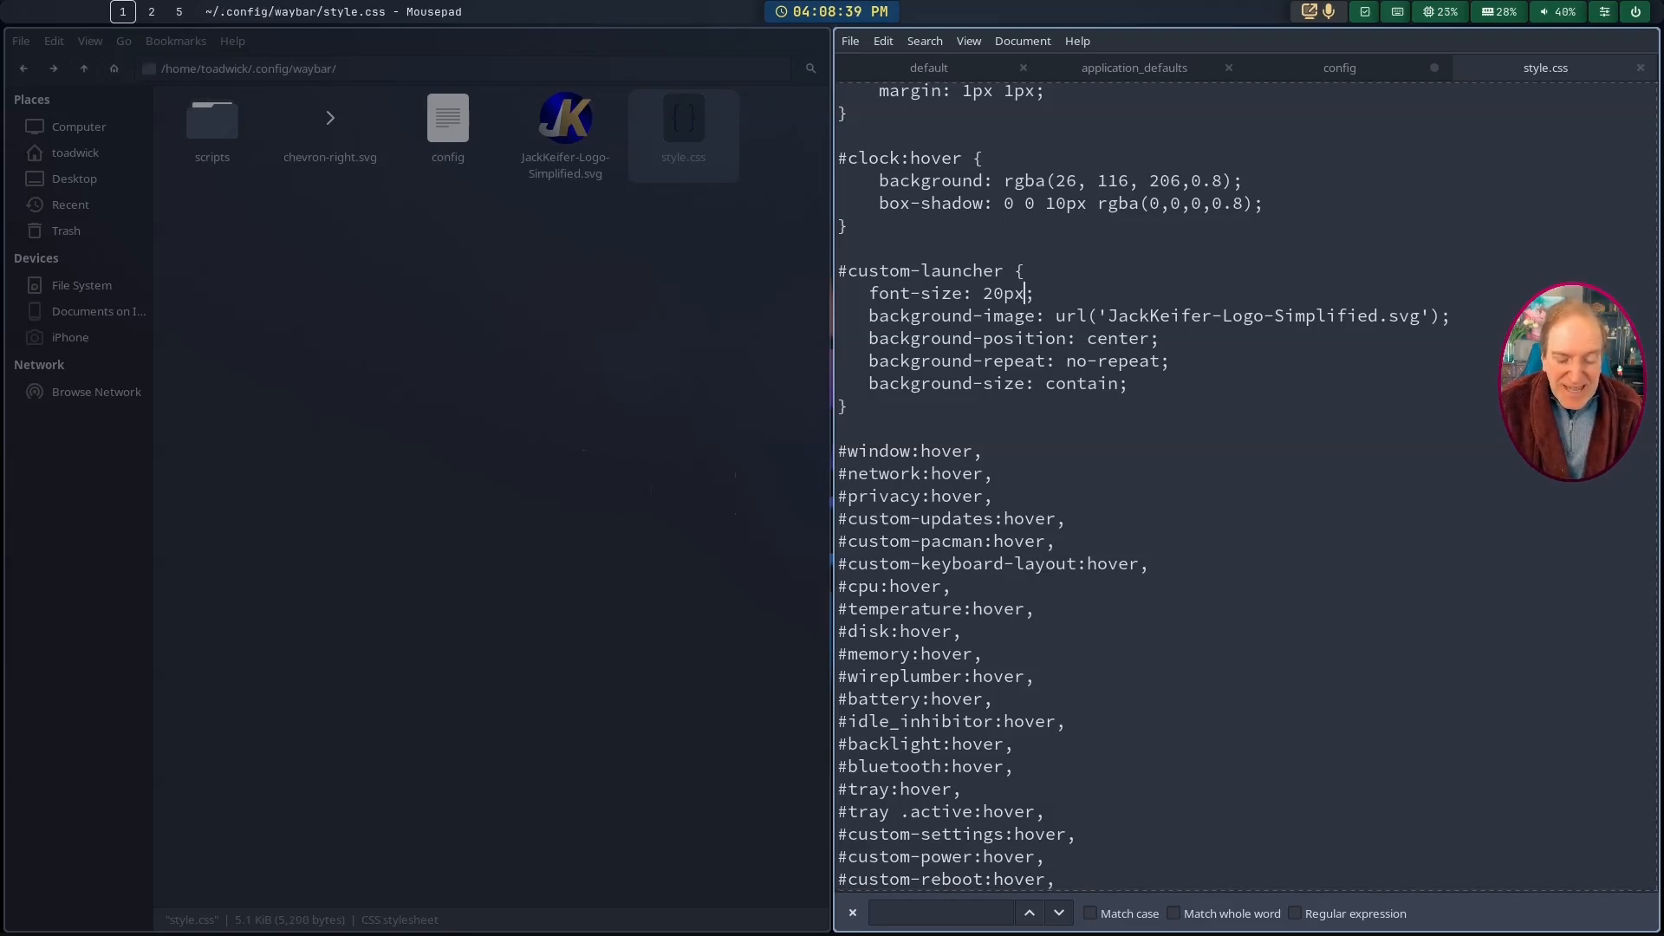
key(super+shift+c)
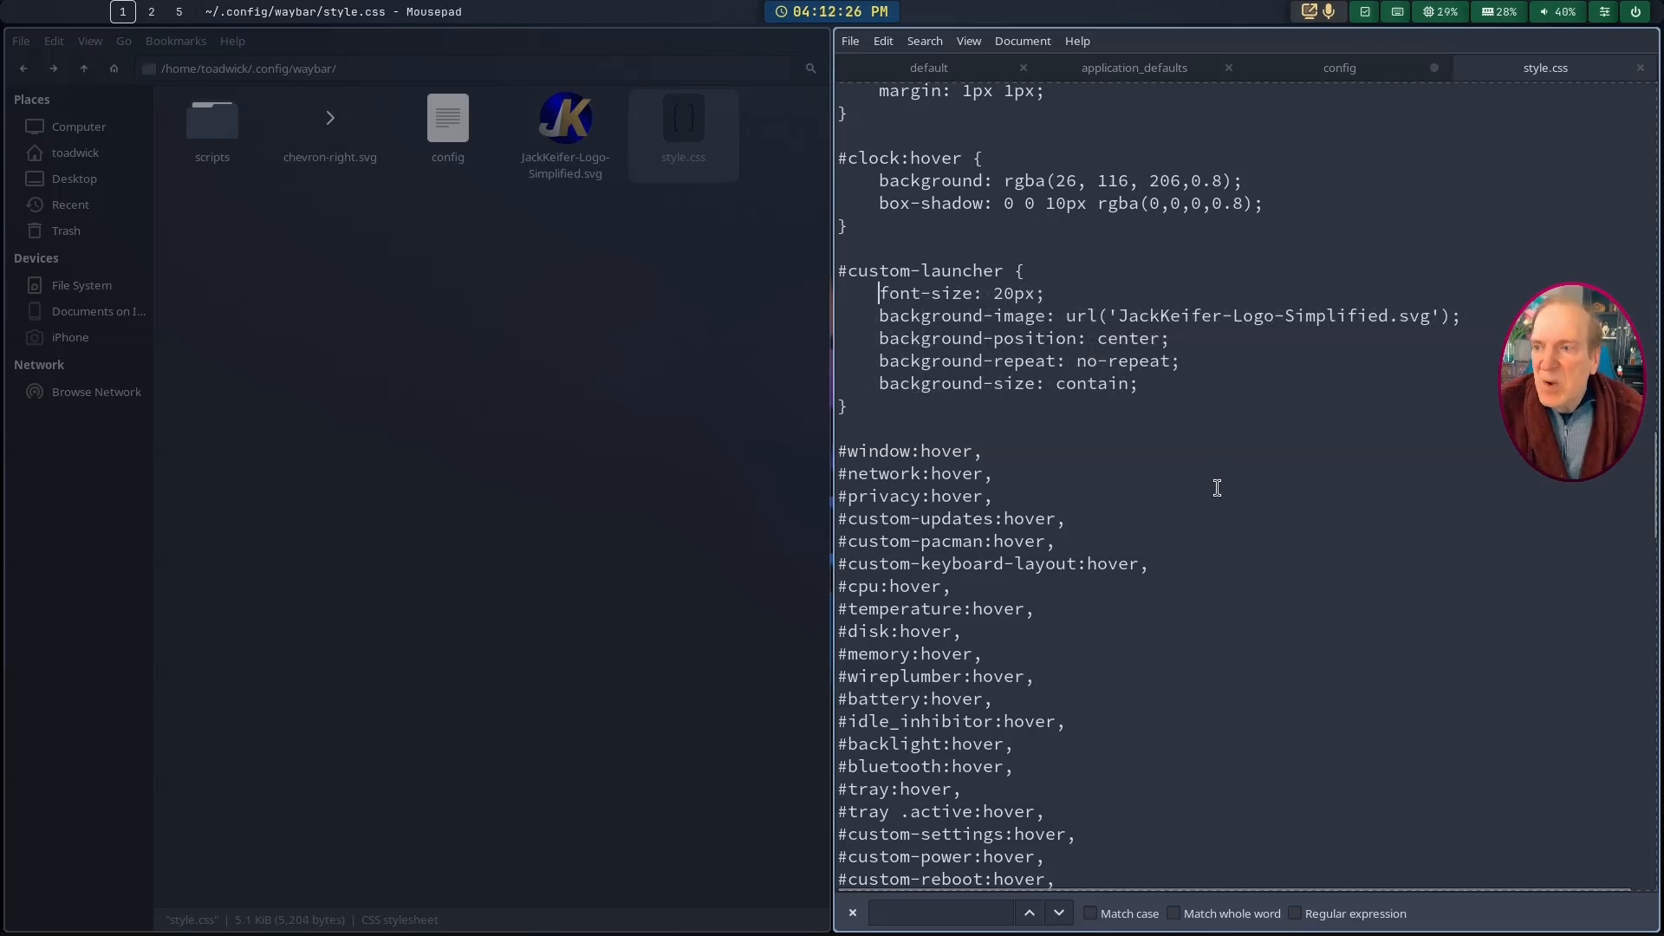
click(1352, 71)
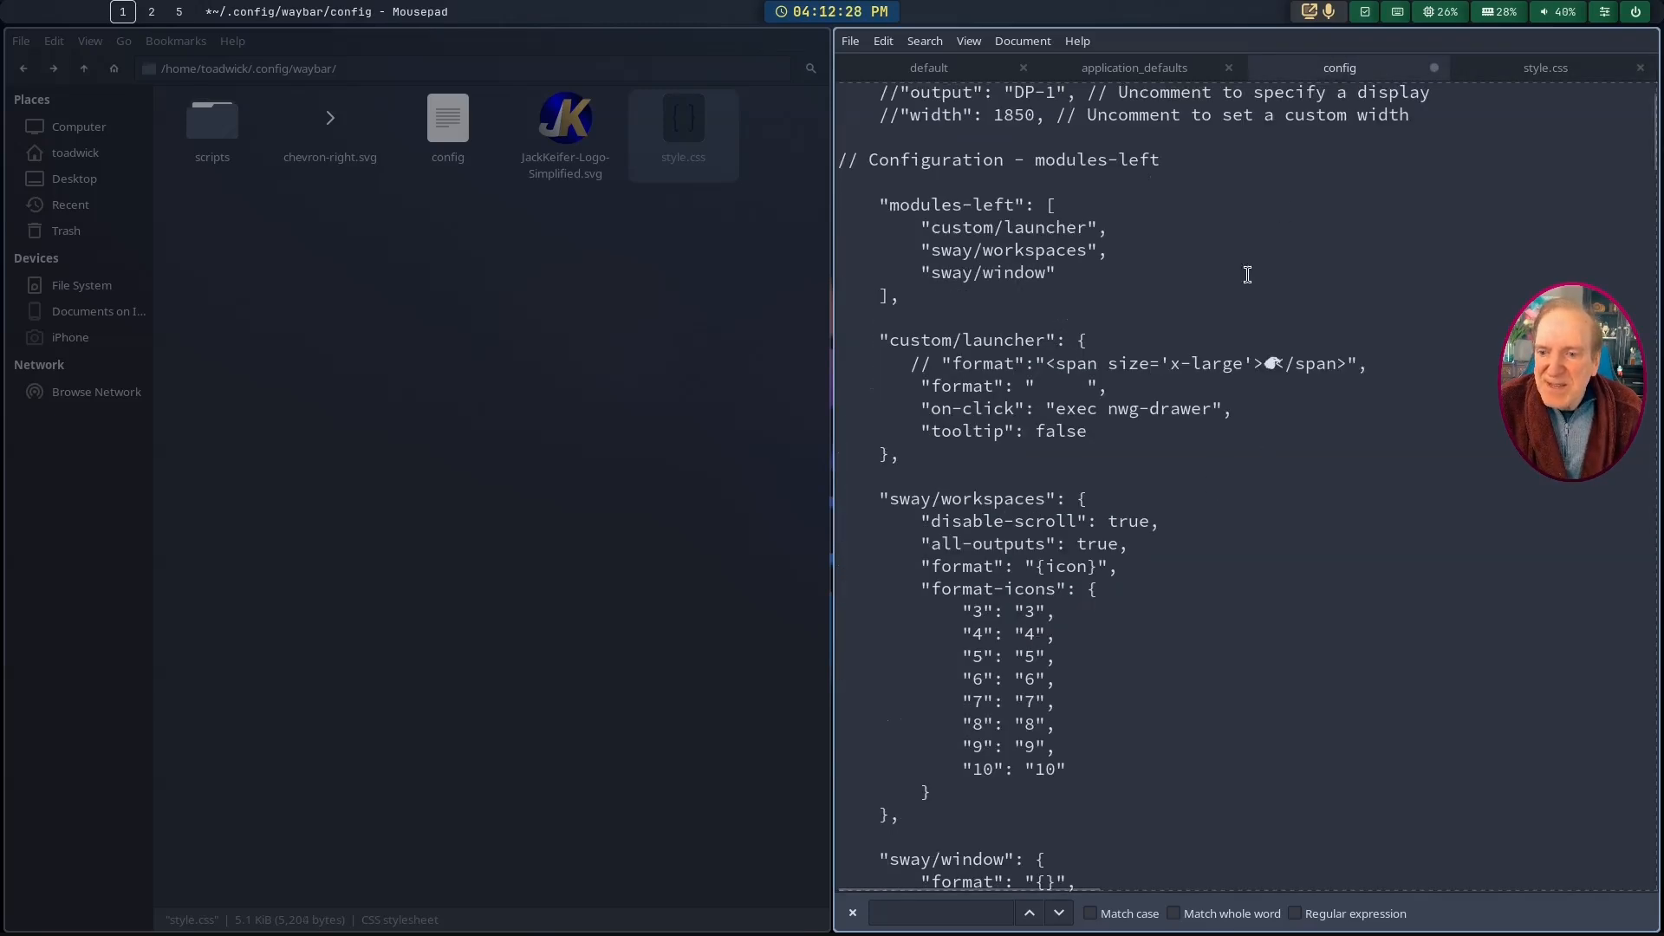
Step: Delete the icon glyph from the custom/launcher format value, save the config, and reload Sway
double_click(1039, 386)
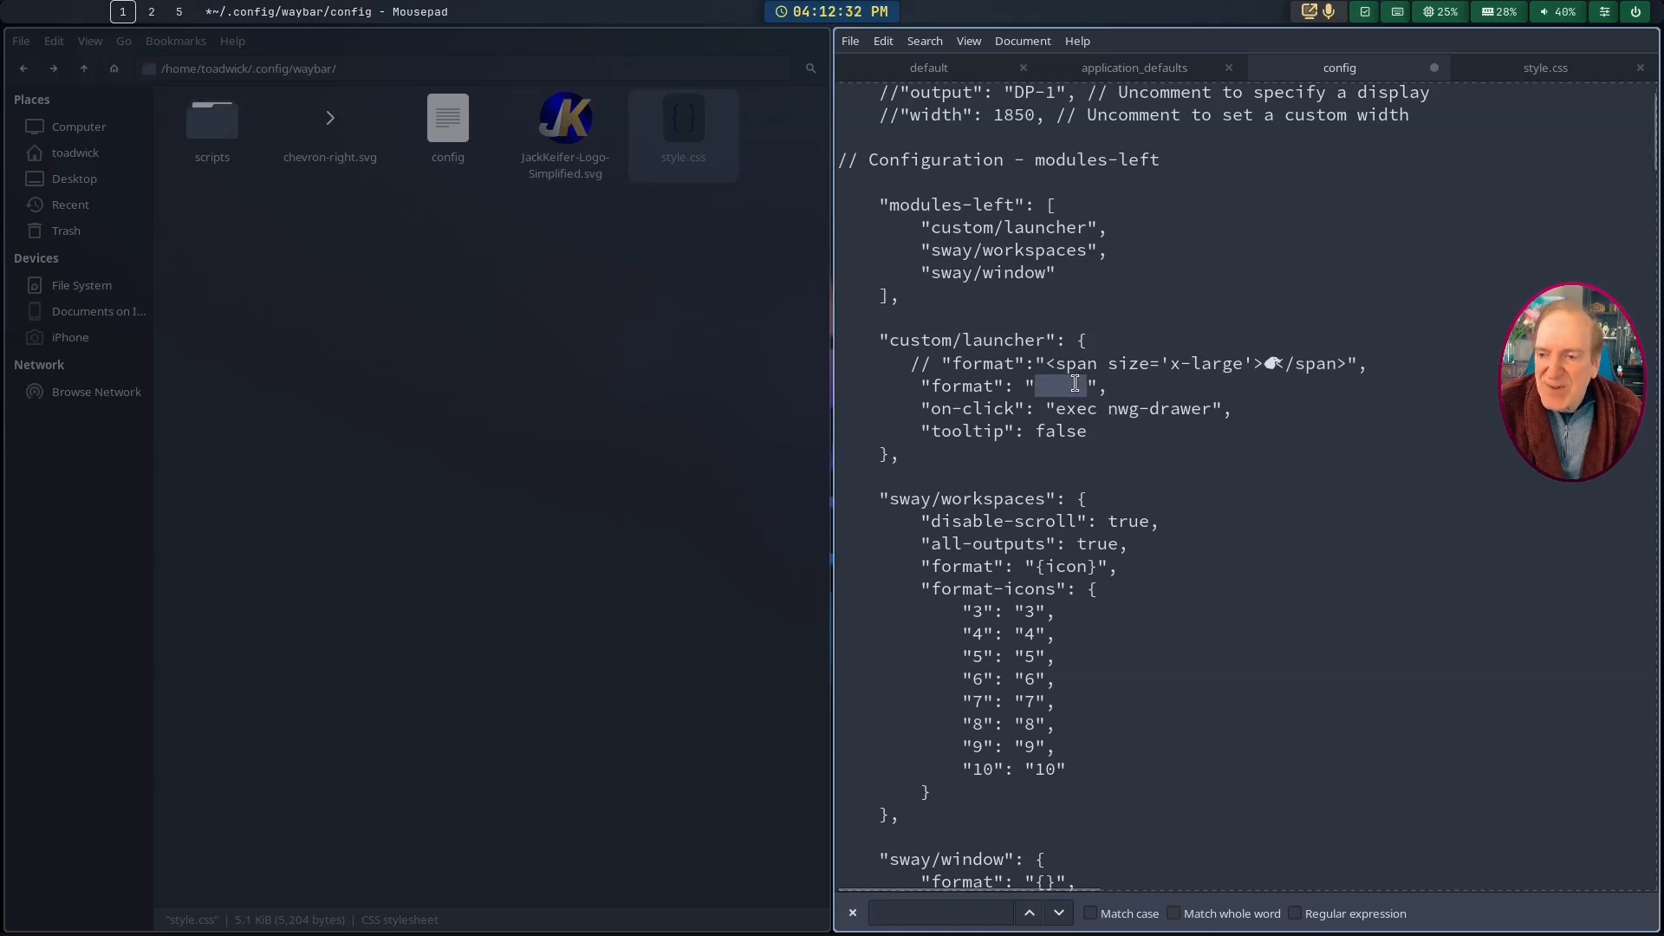
key(BackSpace)
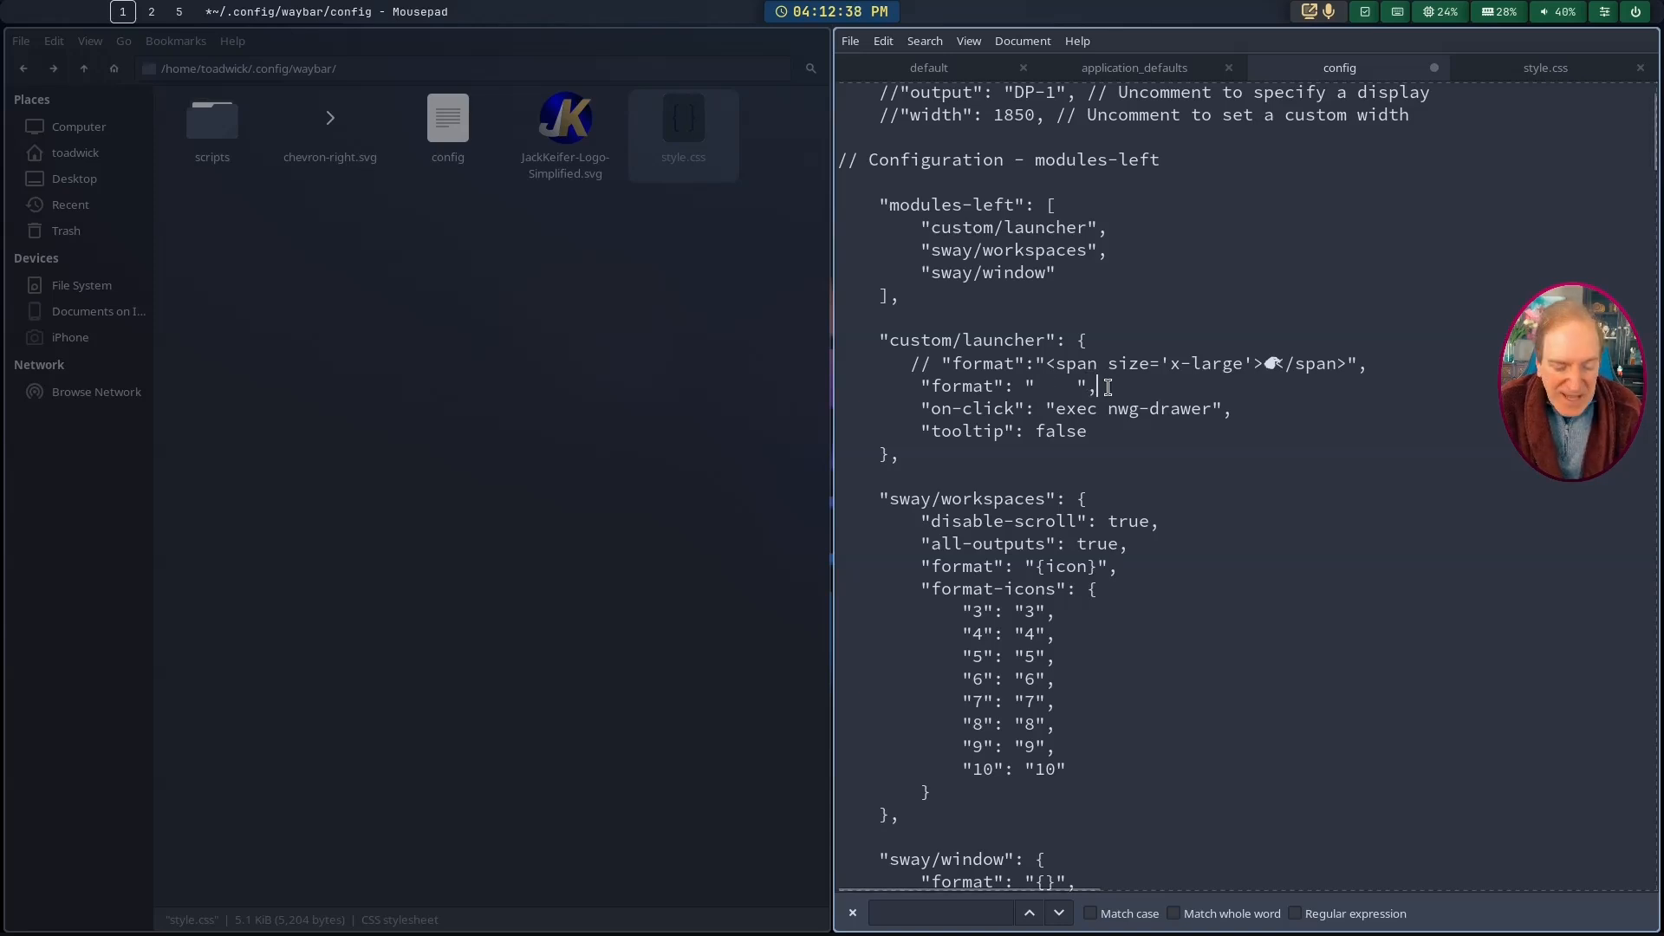
key(ctrl+s)
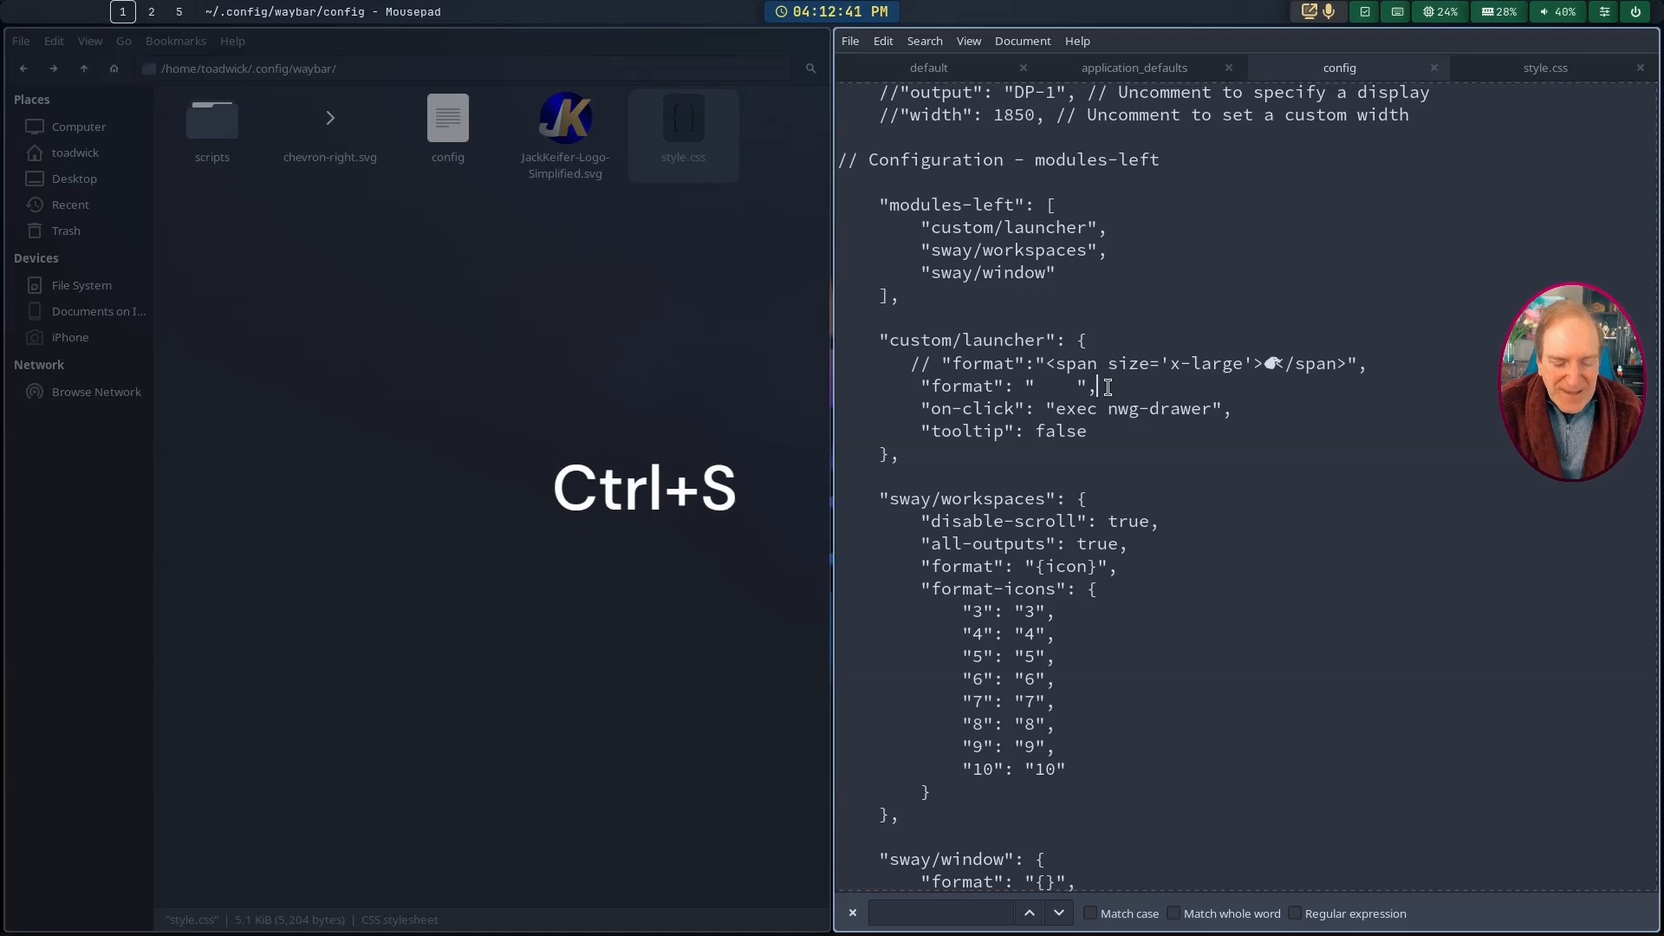
key(super+shift+c)
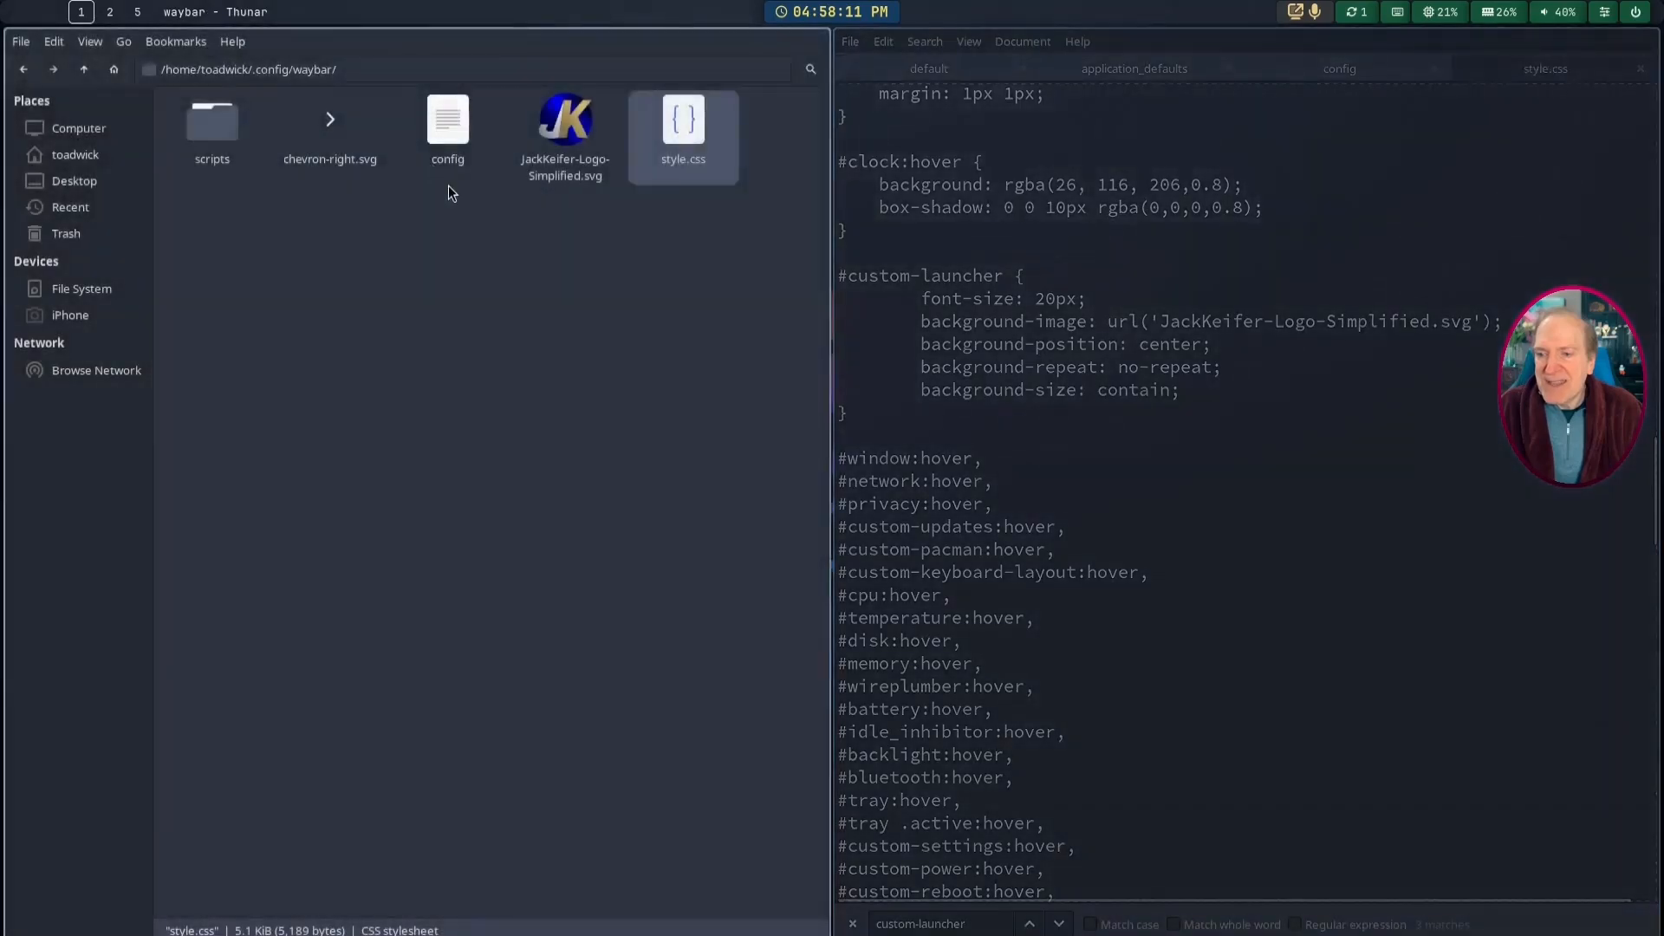
click(37, 18)
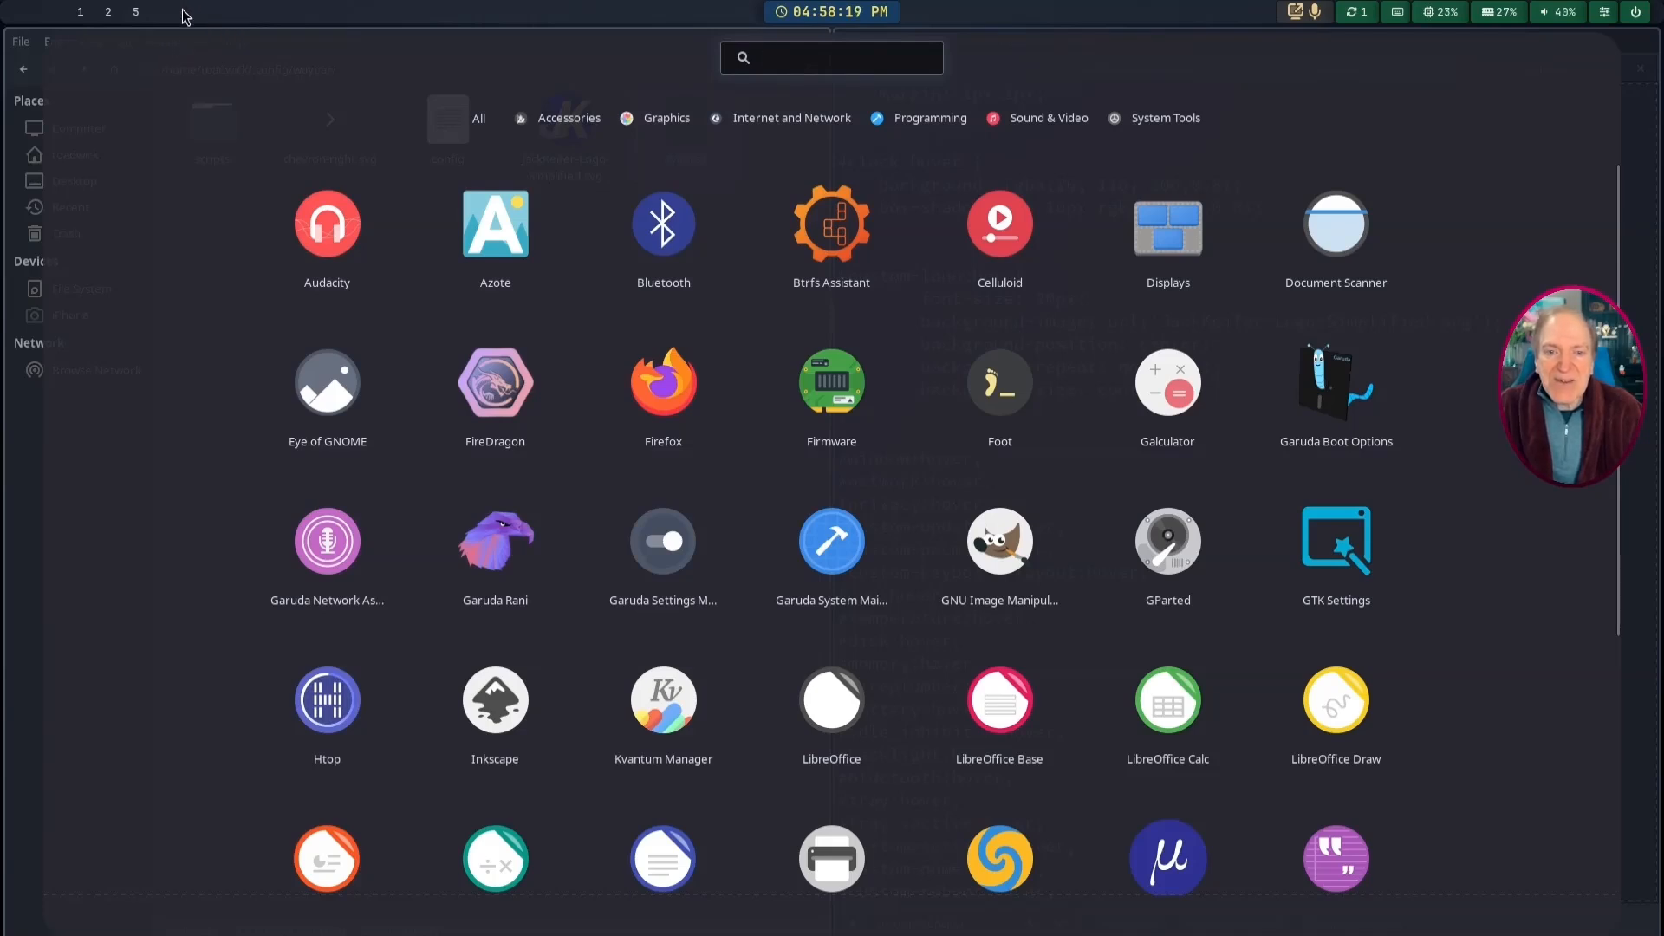
click(135, 14)
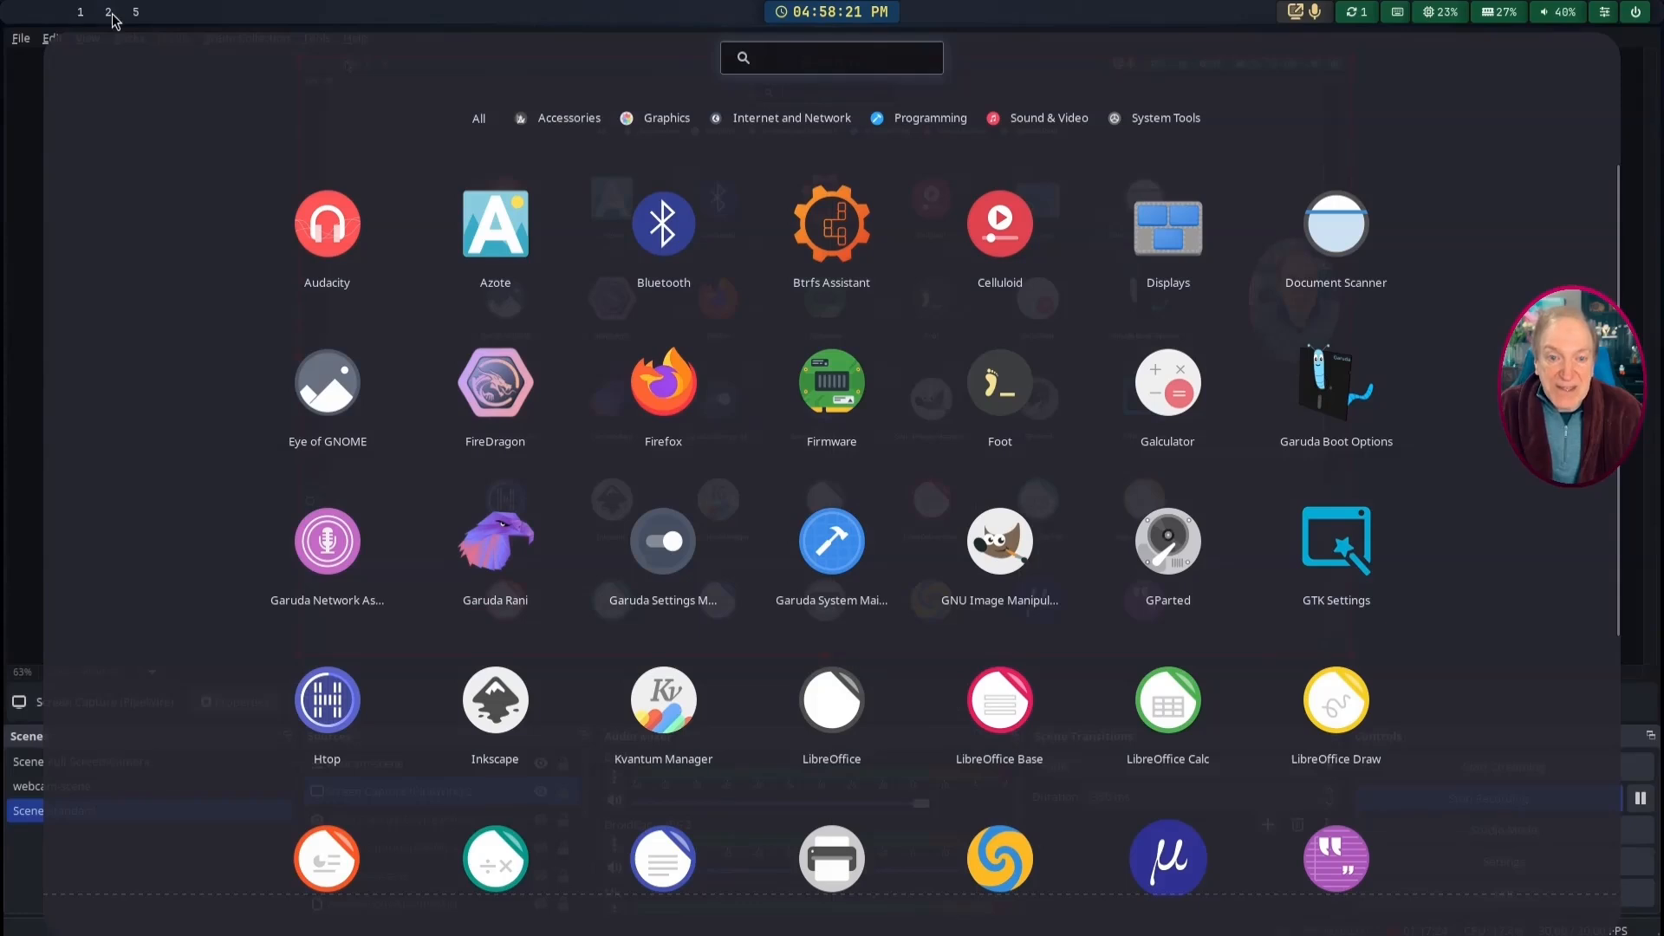
click(65, 45)
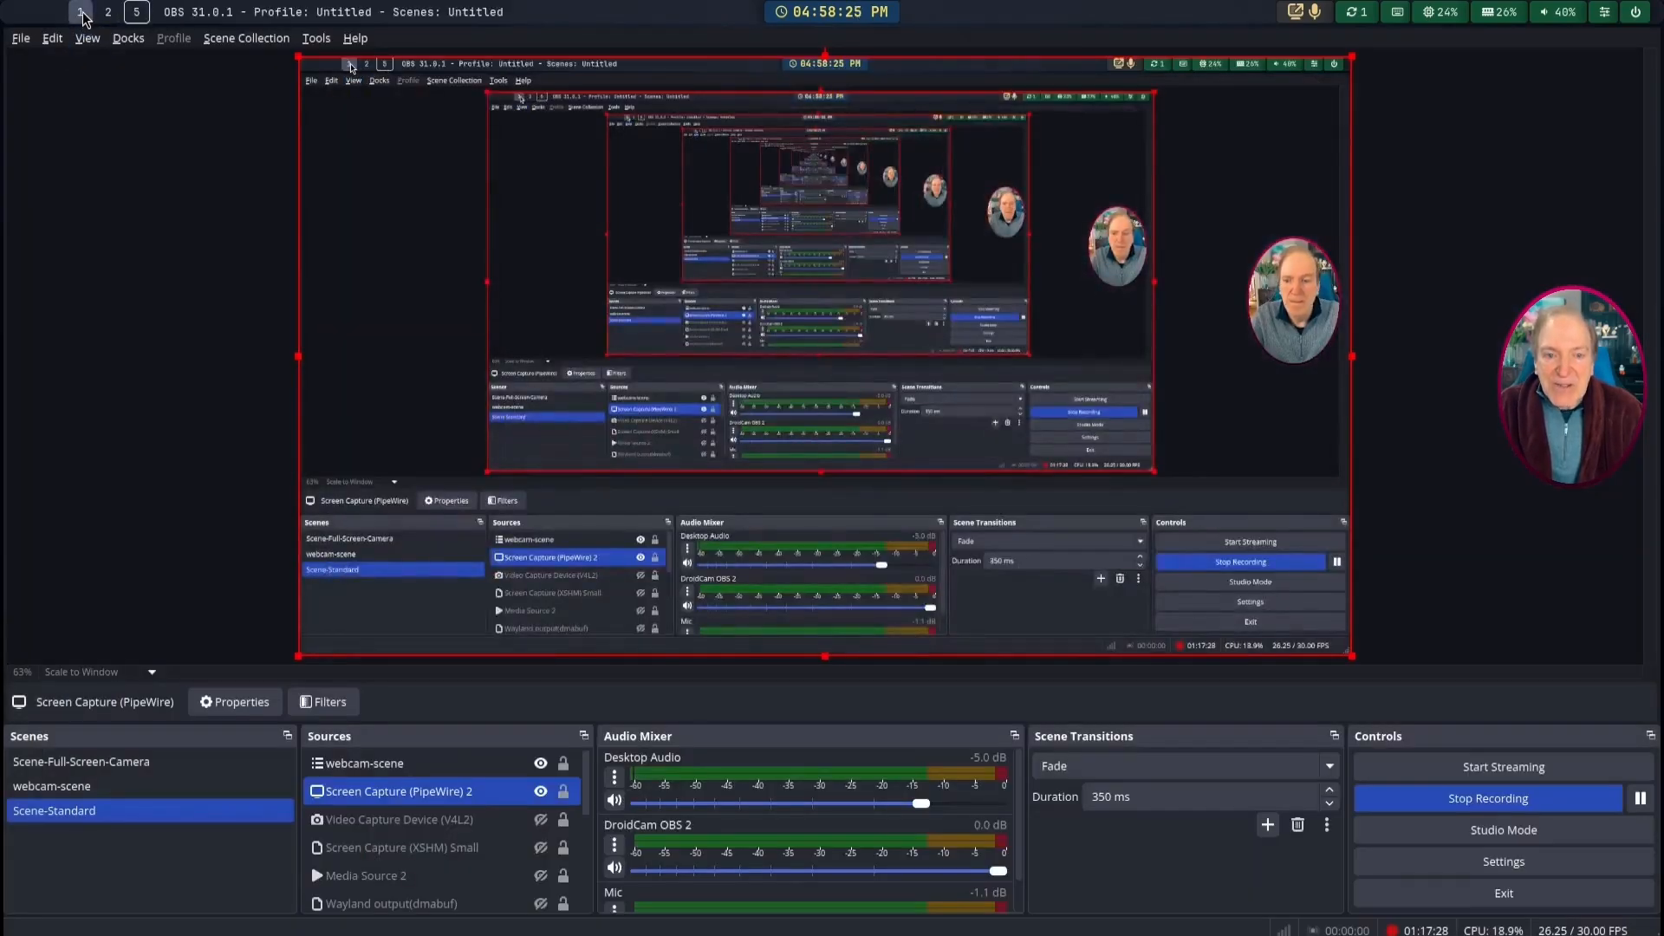
click(81, 13)
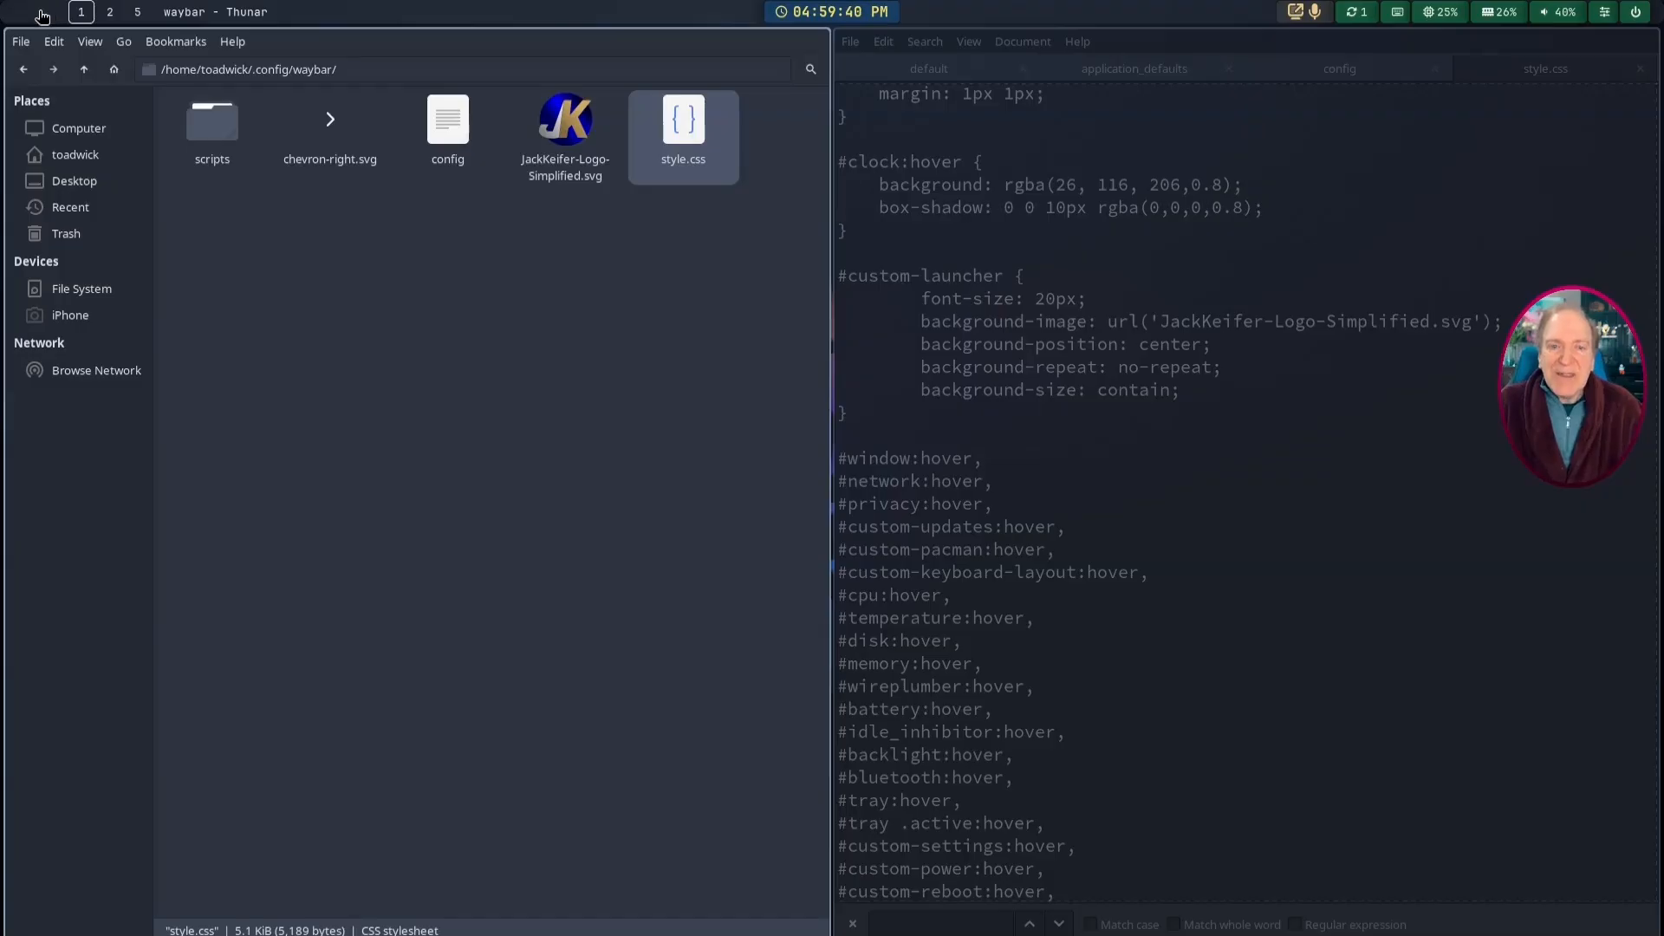
click(41, 15)
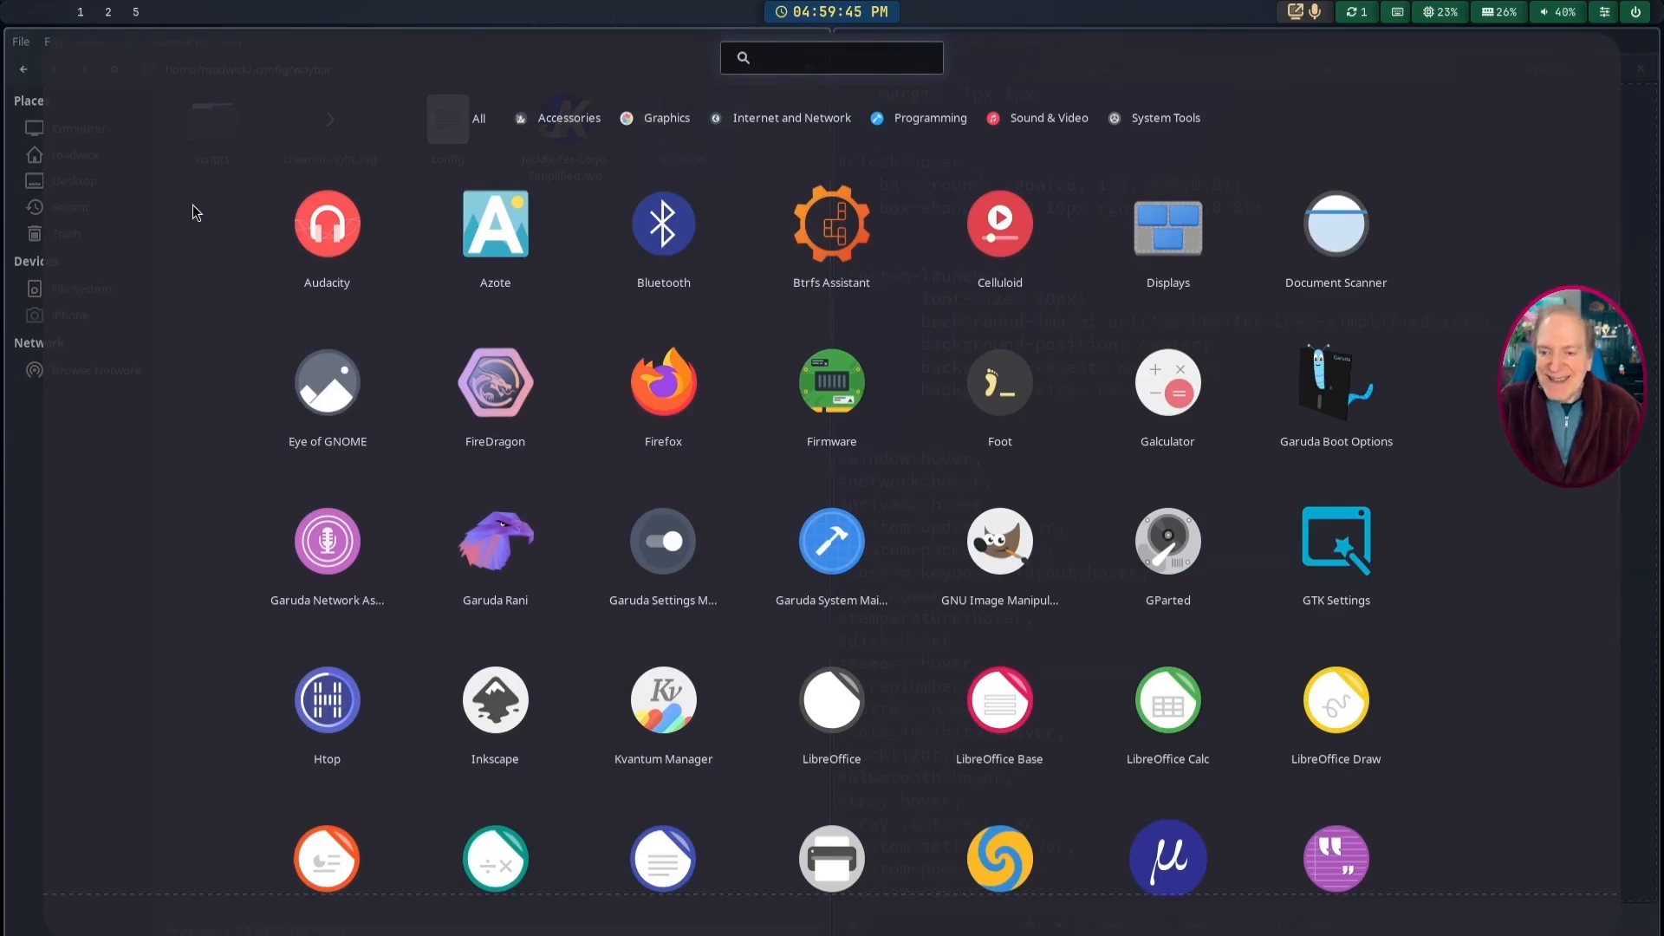
click(242, 208)
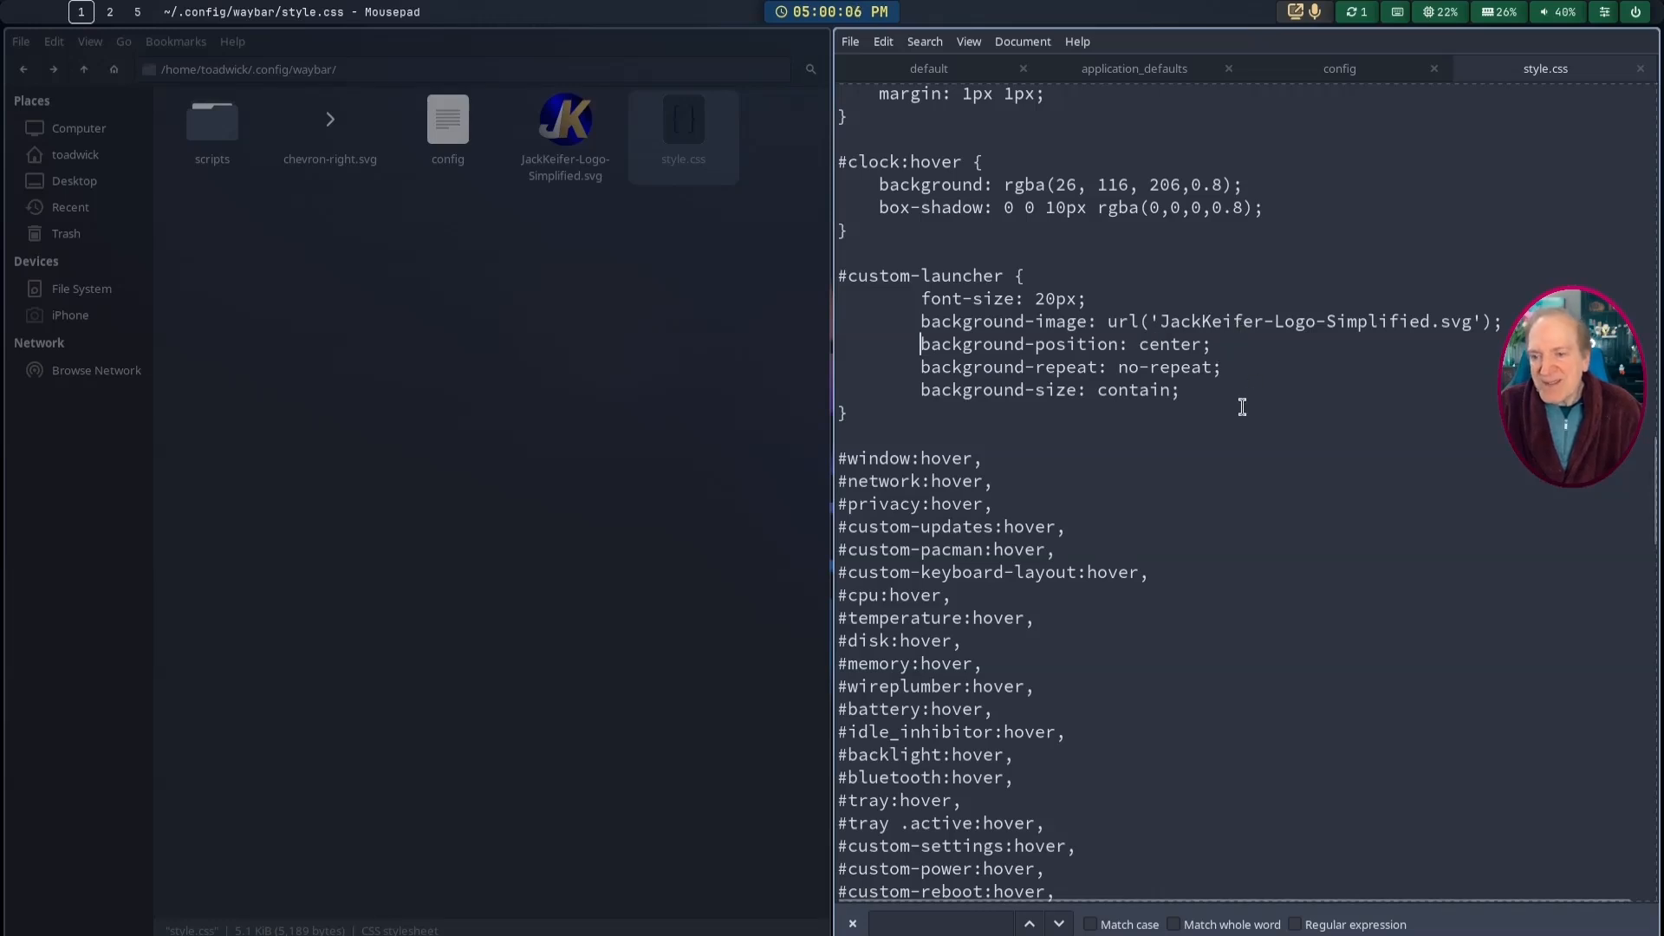
Step: Find custom-launcher's second match and delete '#custom-launcher,' from the #window/#network transparent rule
scroll(1233, 391, down, 2)
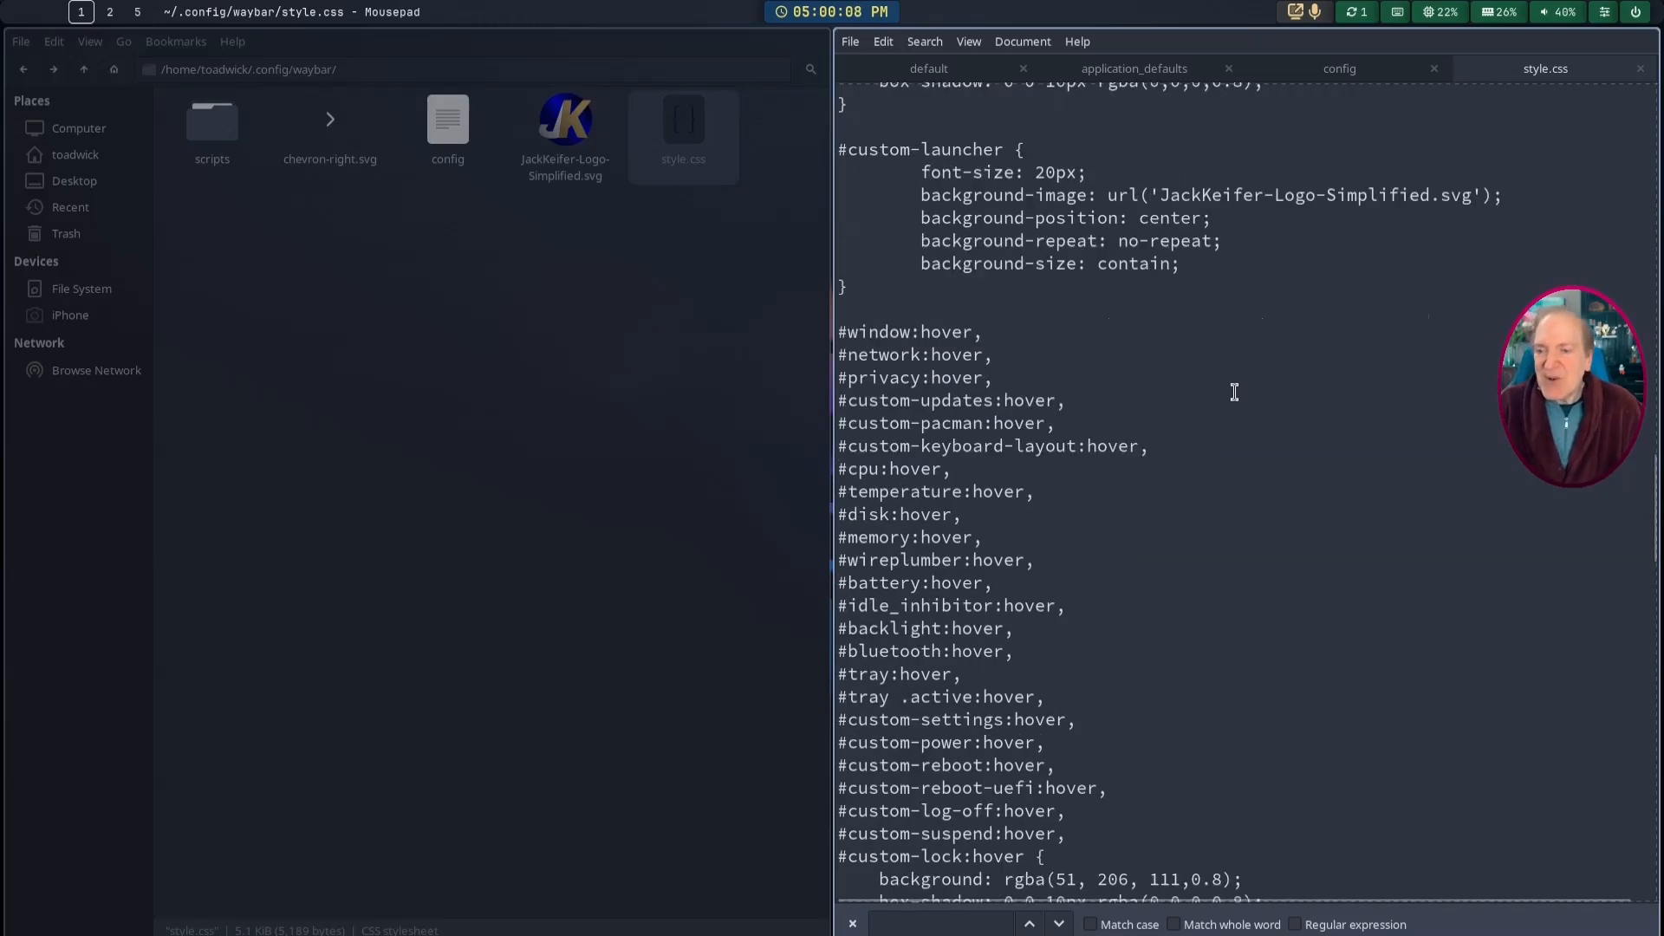
scroll(1233, 391, up, 2)
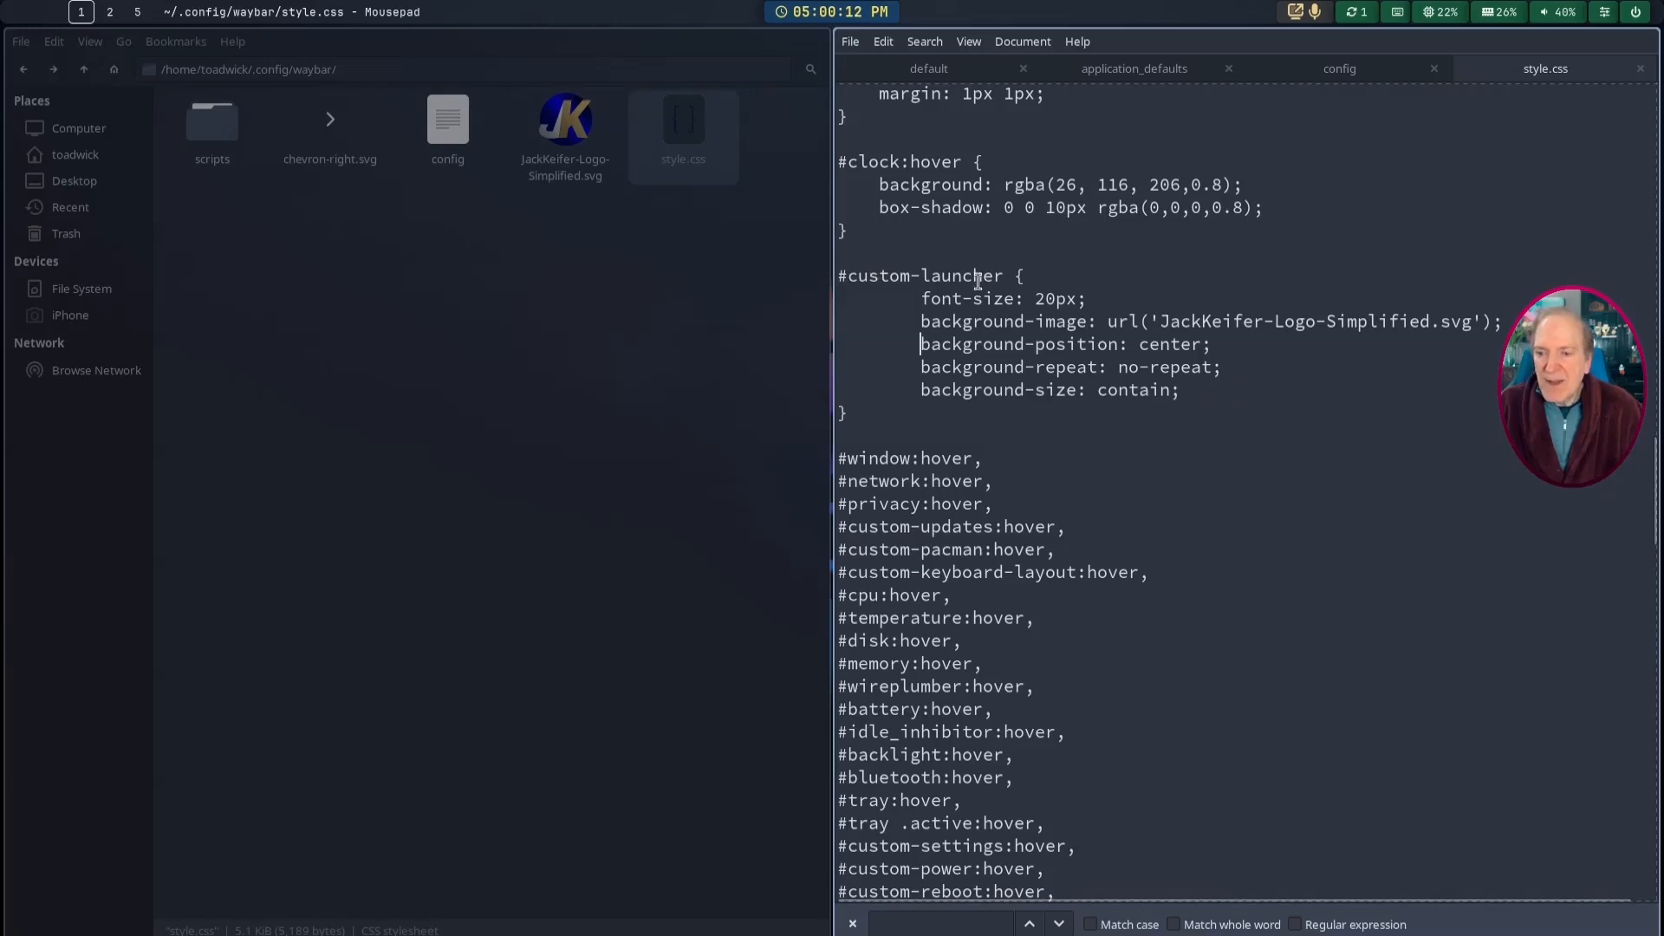
drag(1004, 275, 846, 275)
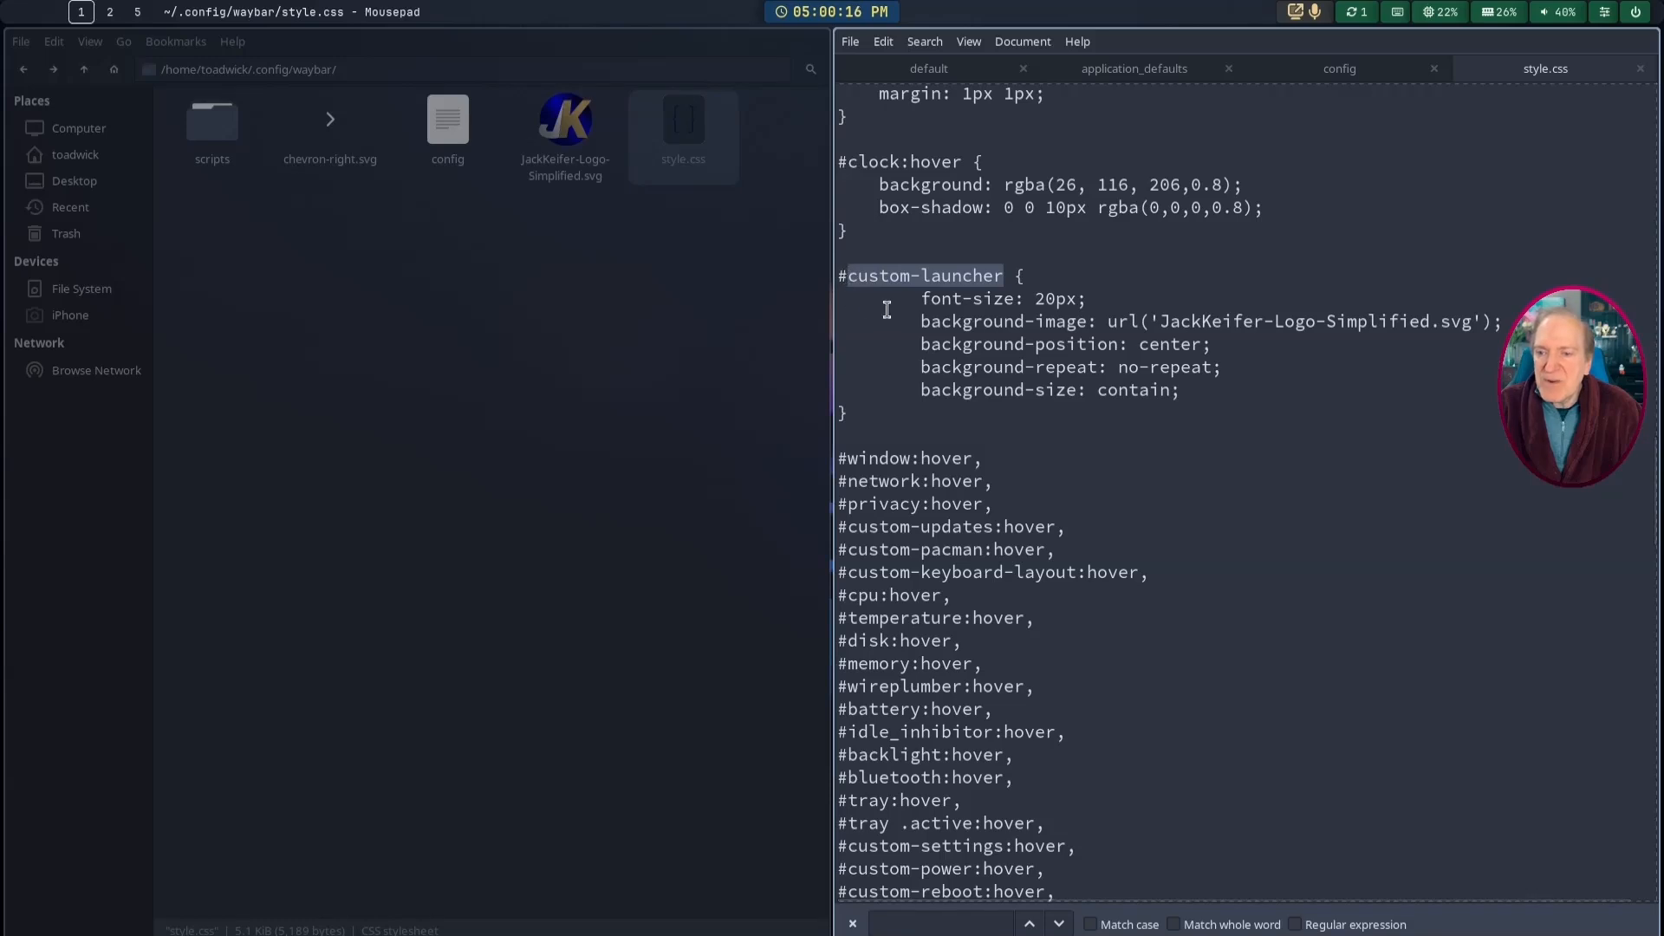
key(ctrl+f)
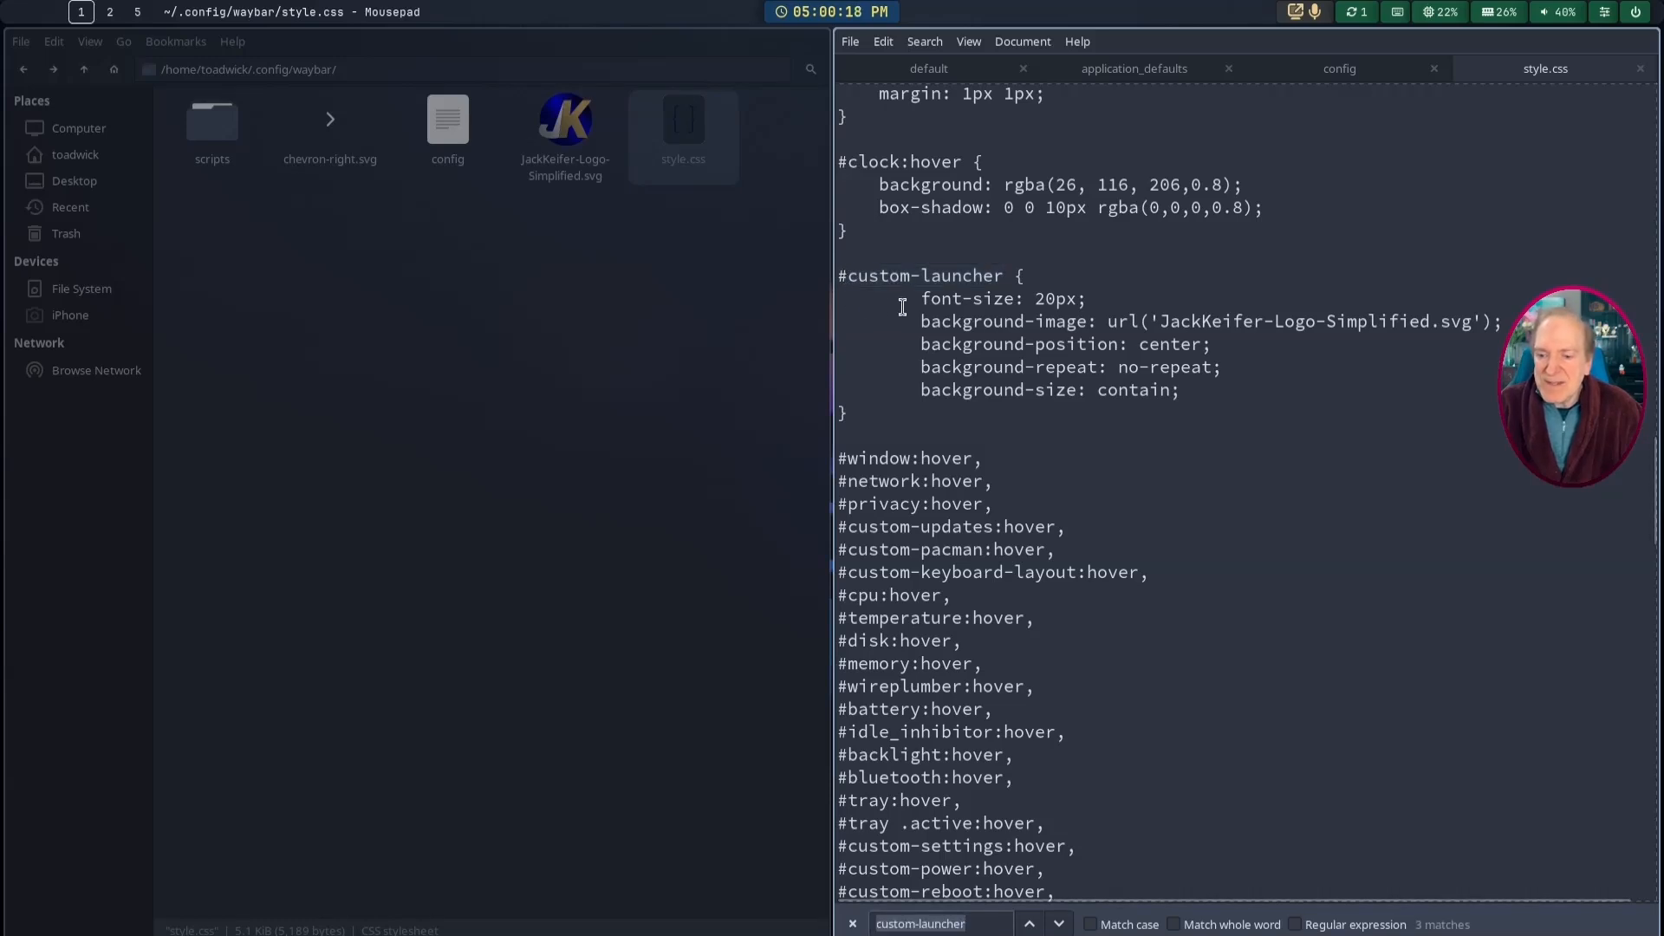
click(1059, 925)
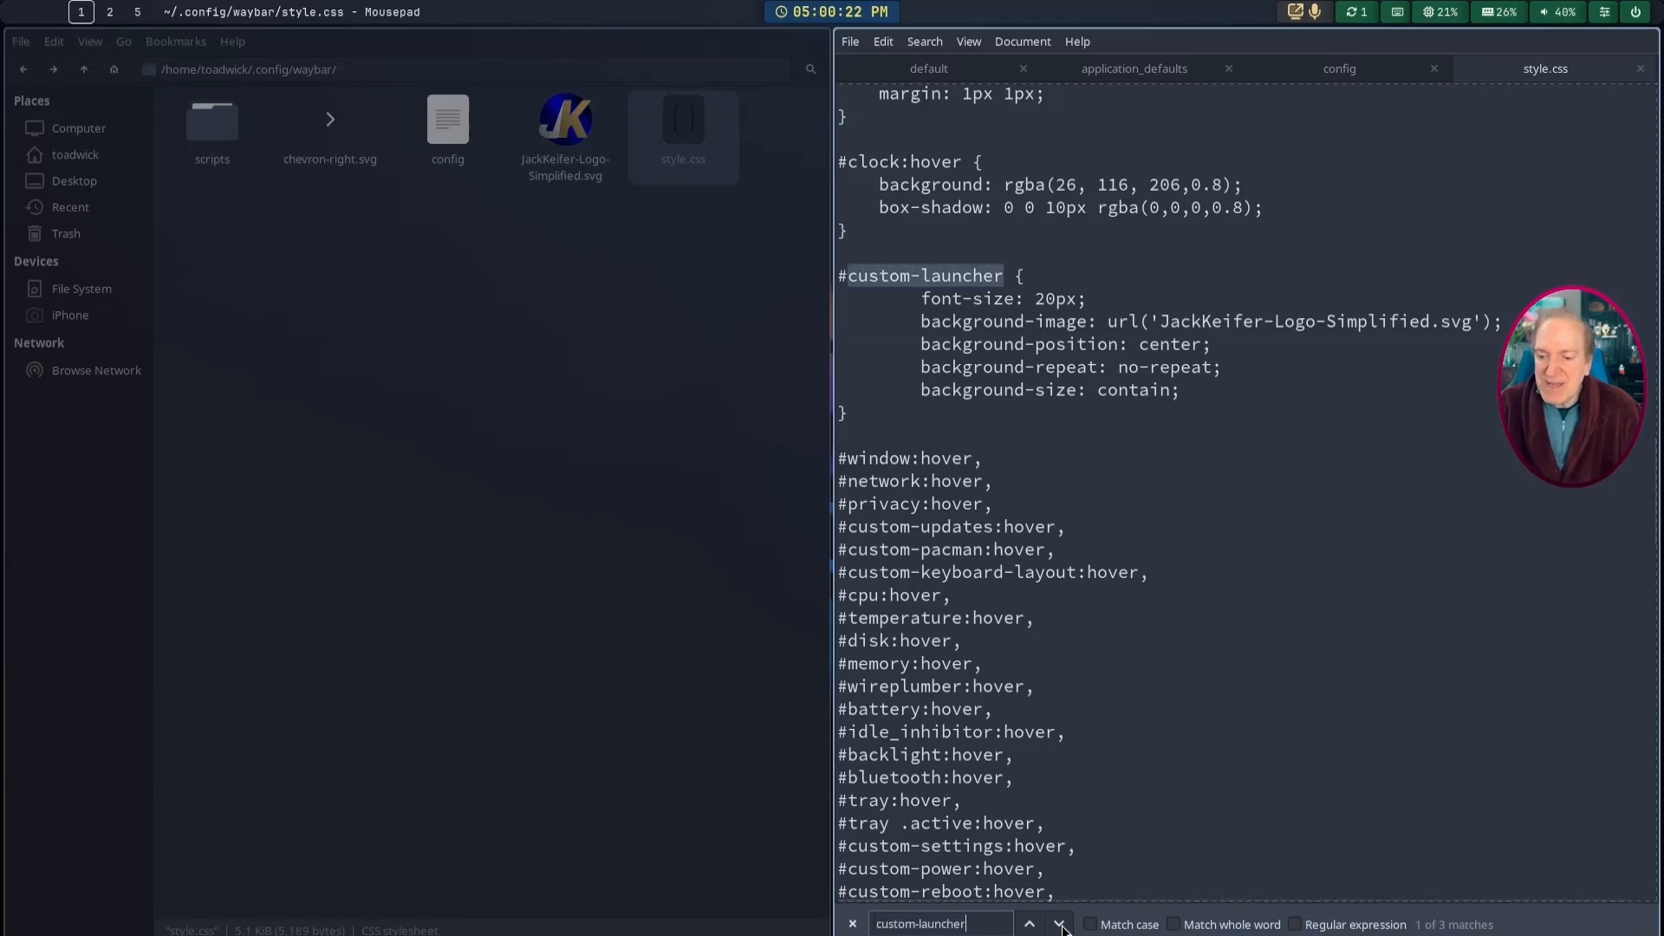
click(1060, 925)
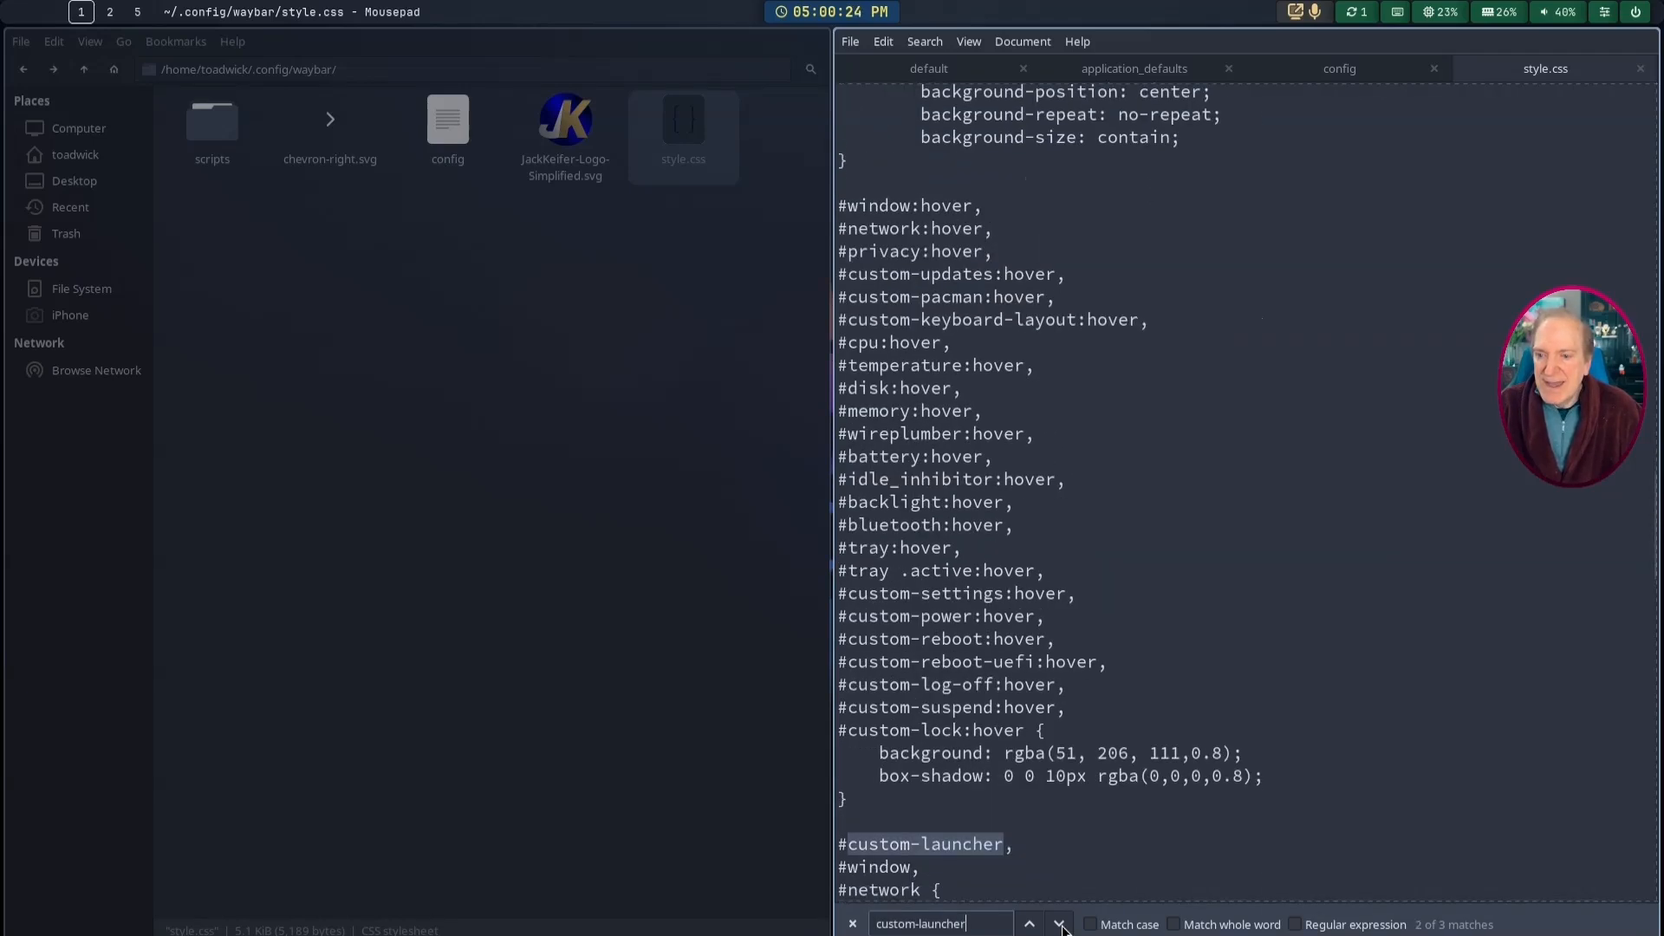
scroll(1090, 804, down, 4)
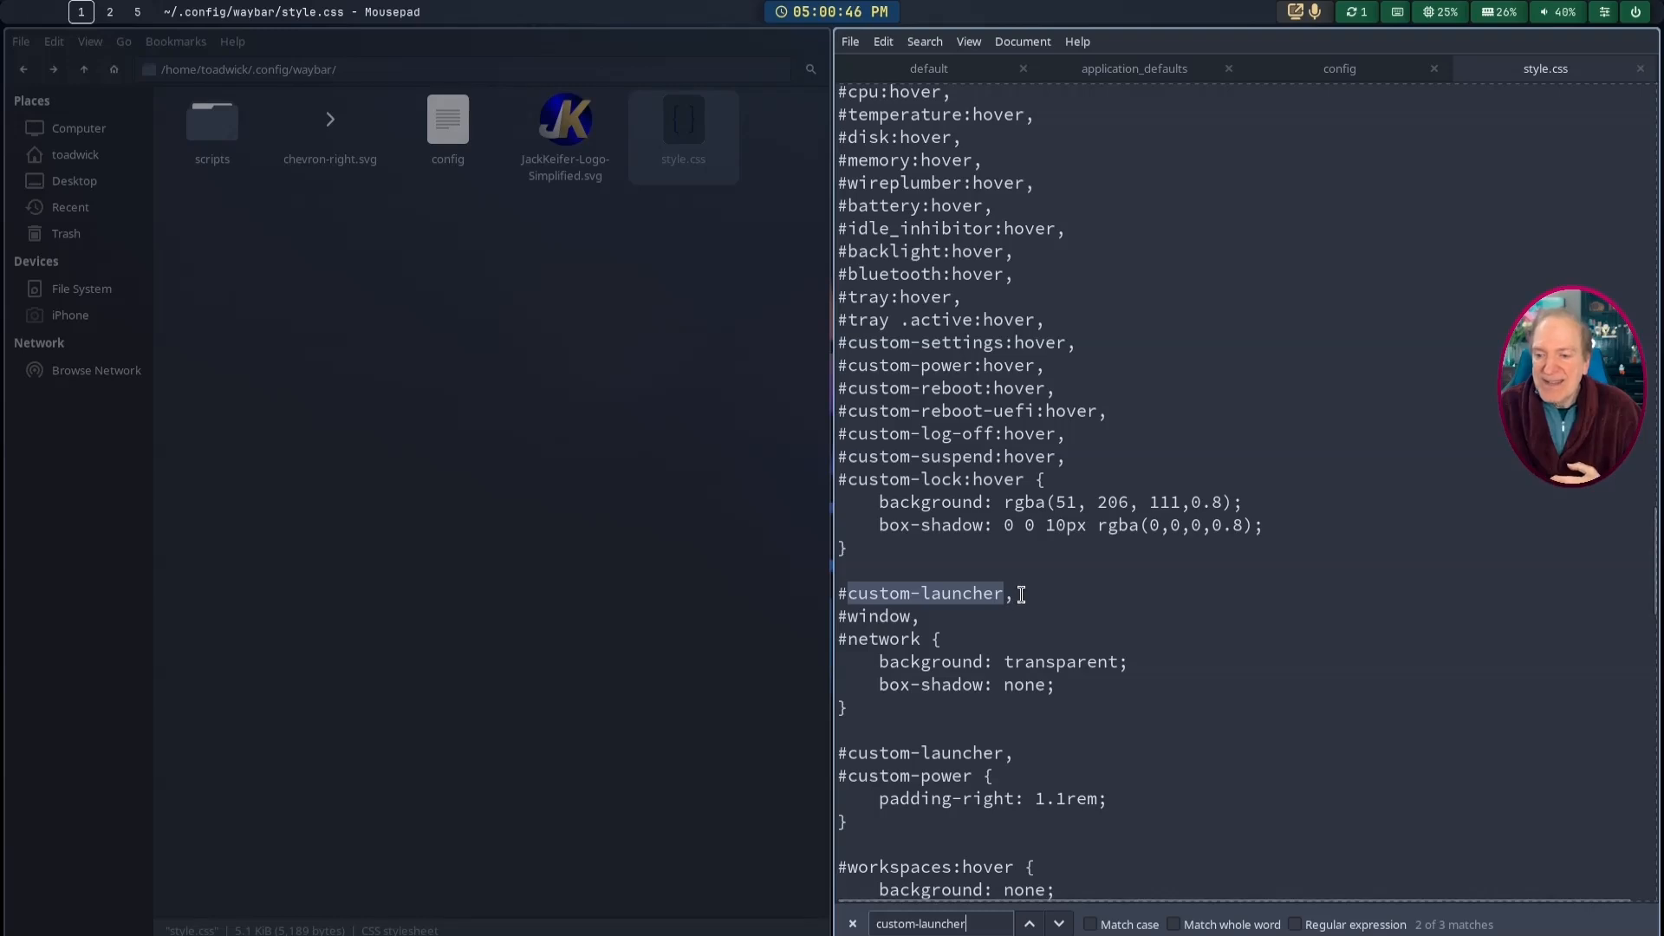
drag(1021, 594, 835, 589)
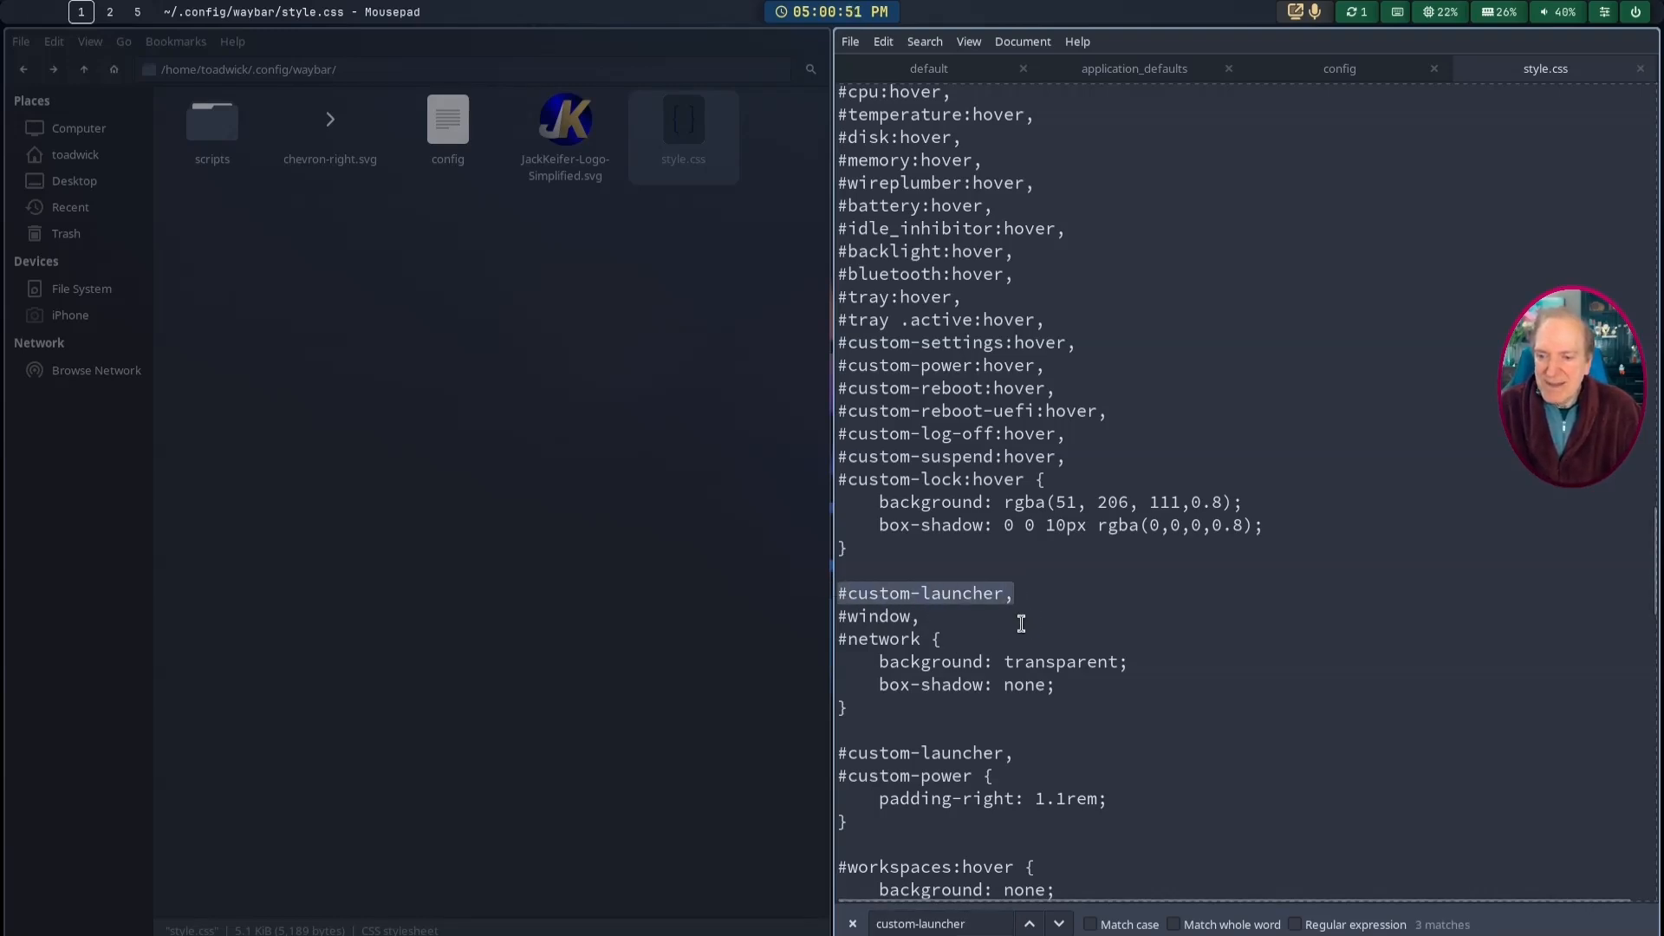
key(Delete)
key(Delete)
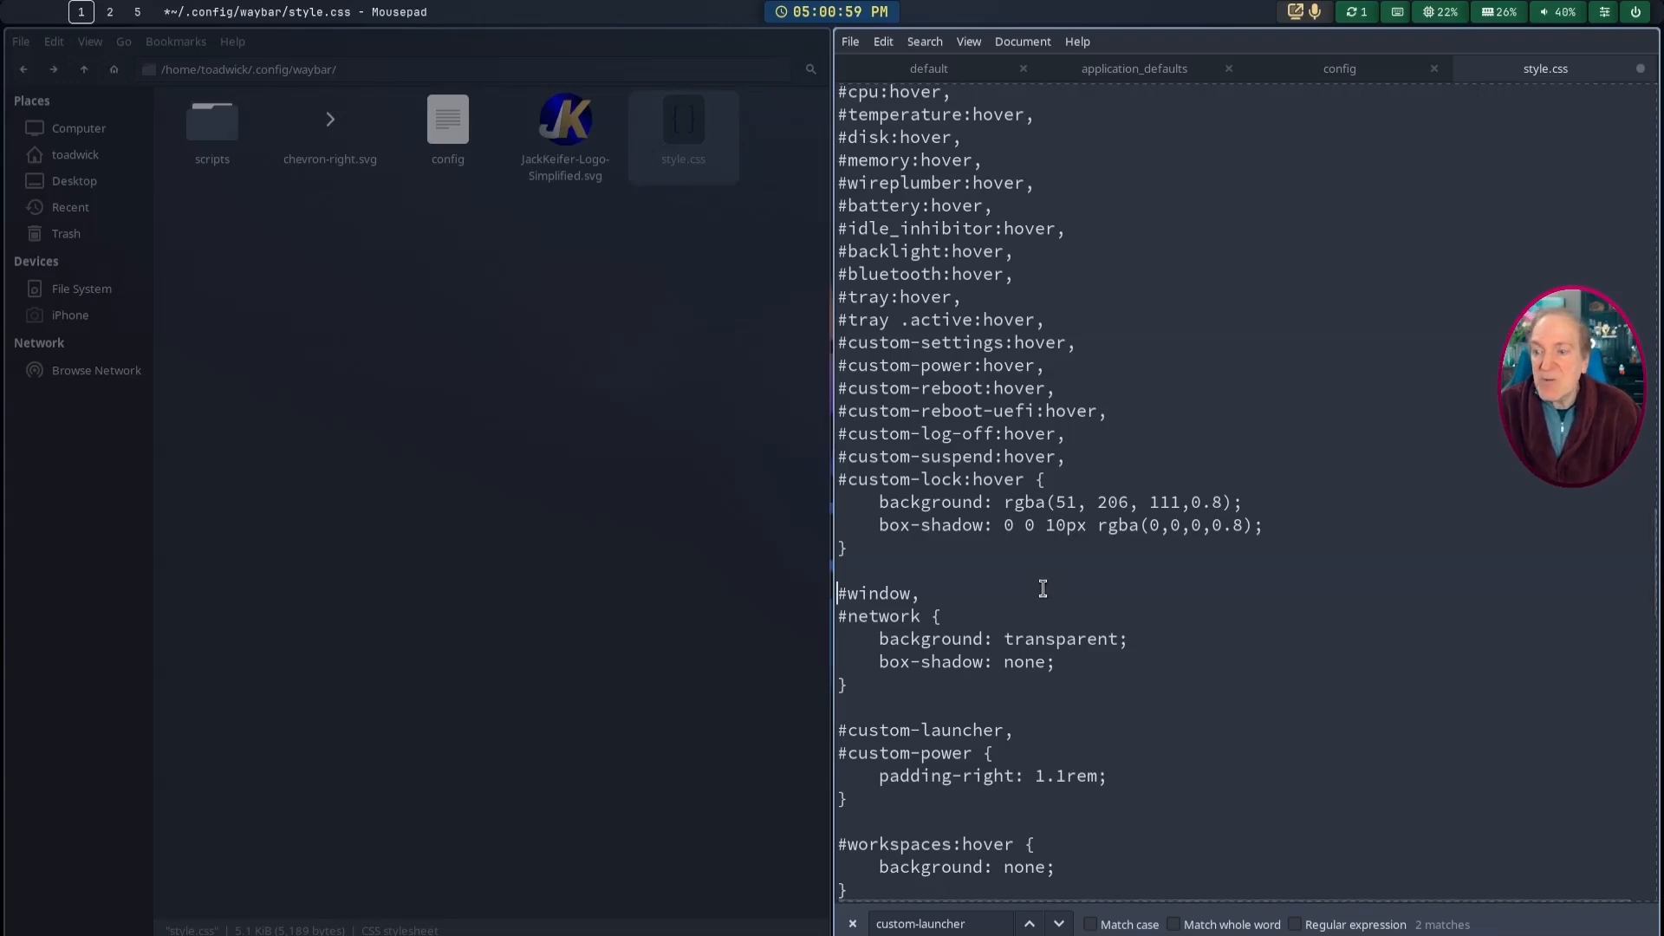
Step: Save style.css and scroll up to review the #custom-launcher block
key(ctrl+s)
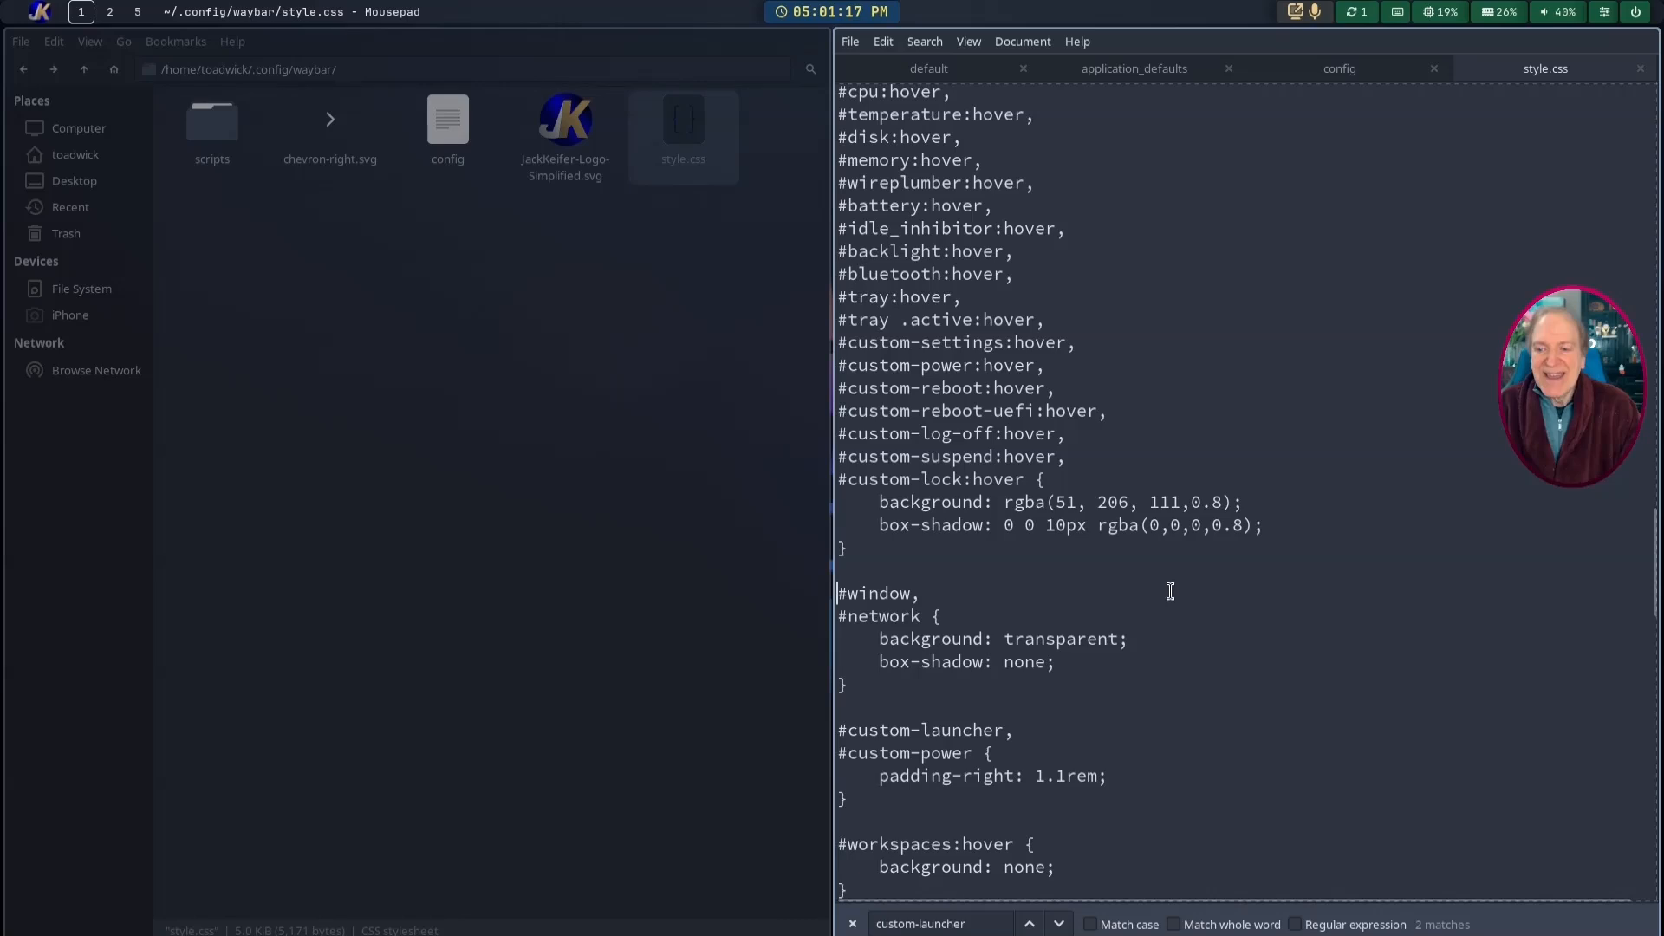
scroll(1167, 592, up, 2)
scroll(1167, 592, up, 4)
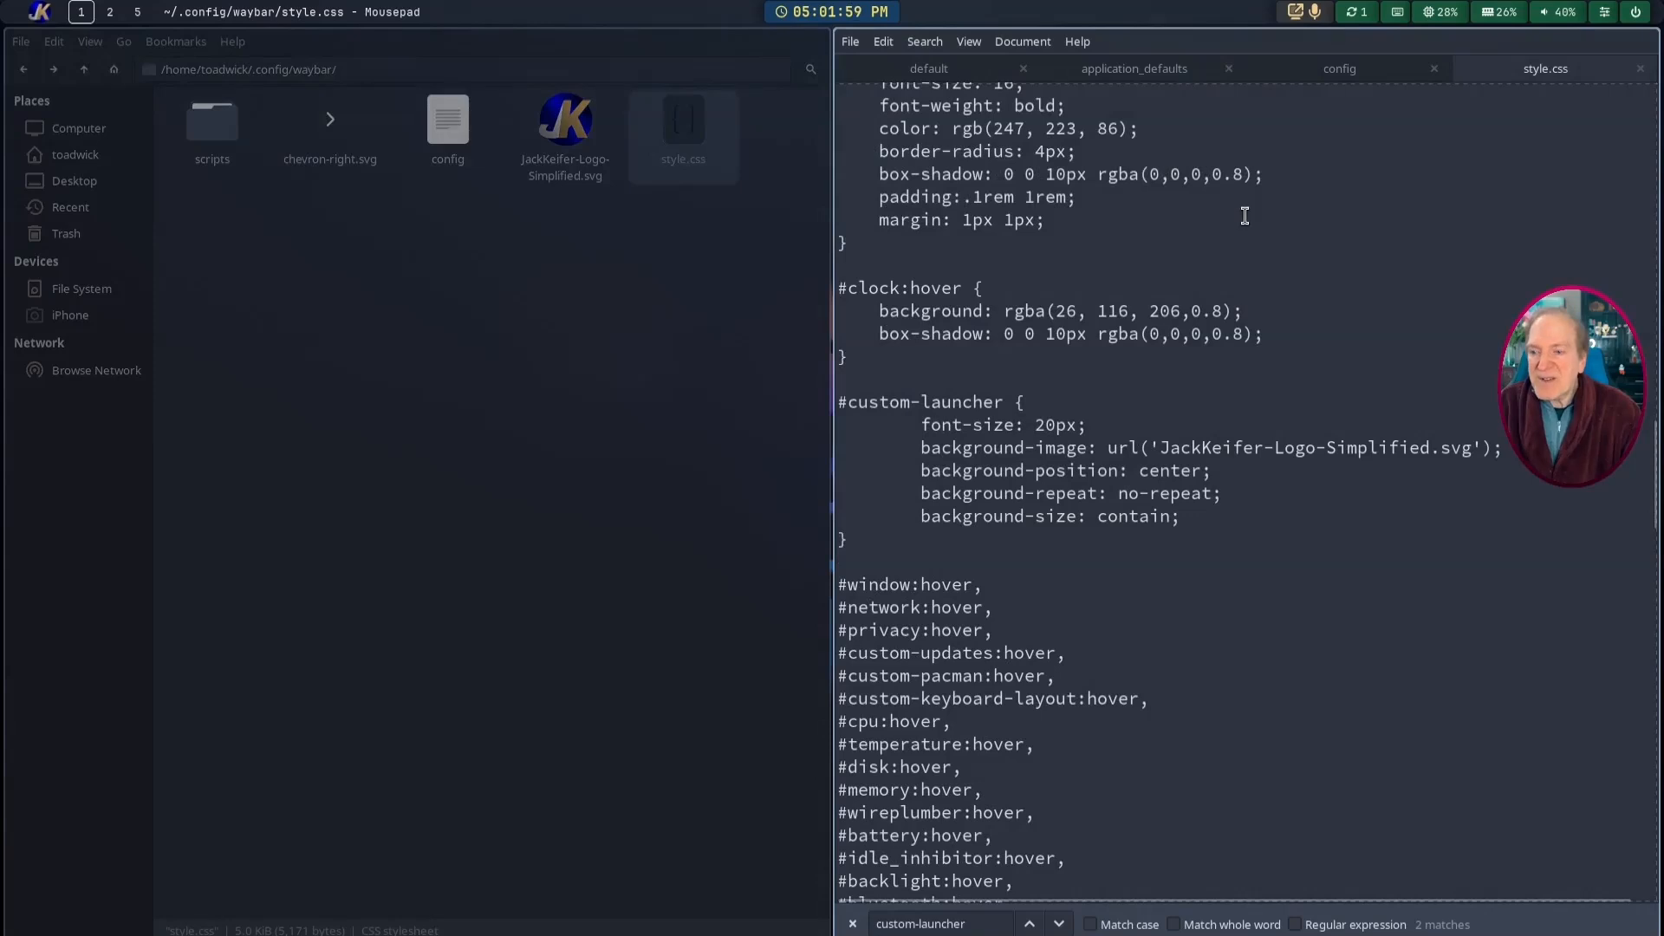
scroll(1245, 216, up, 2)
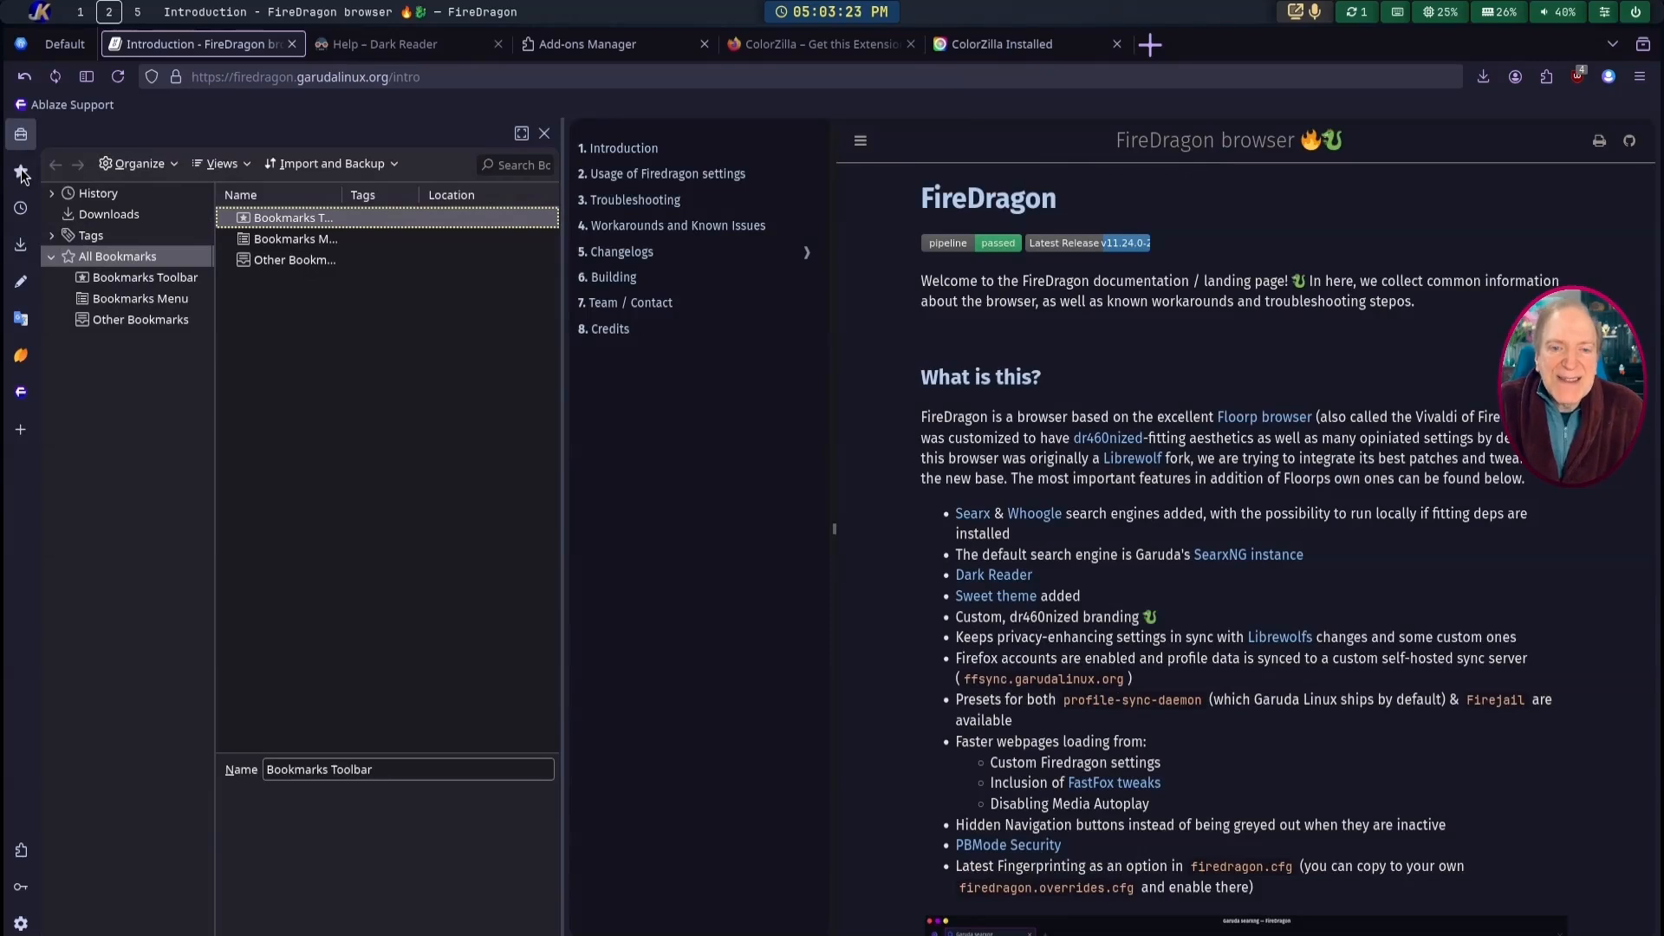
Step: Browse FireDragon's bookmarks sidebar, saved passwords page, and add-ons manager
click(22, 173)
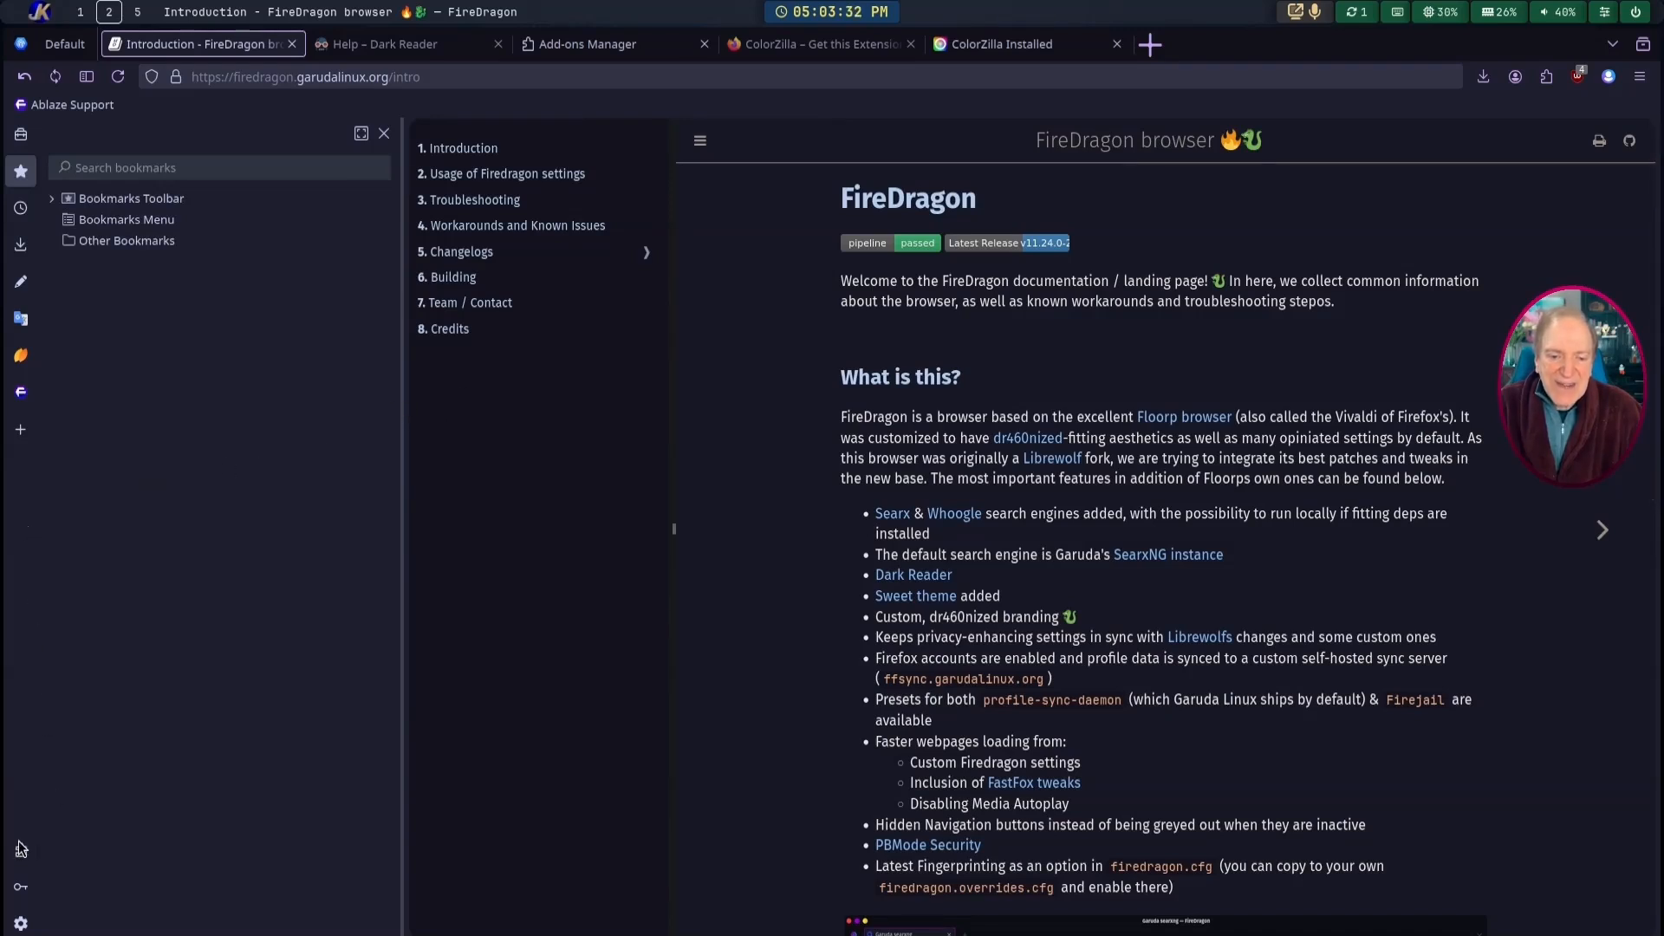
click(21, 889)
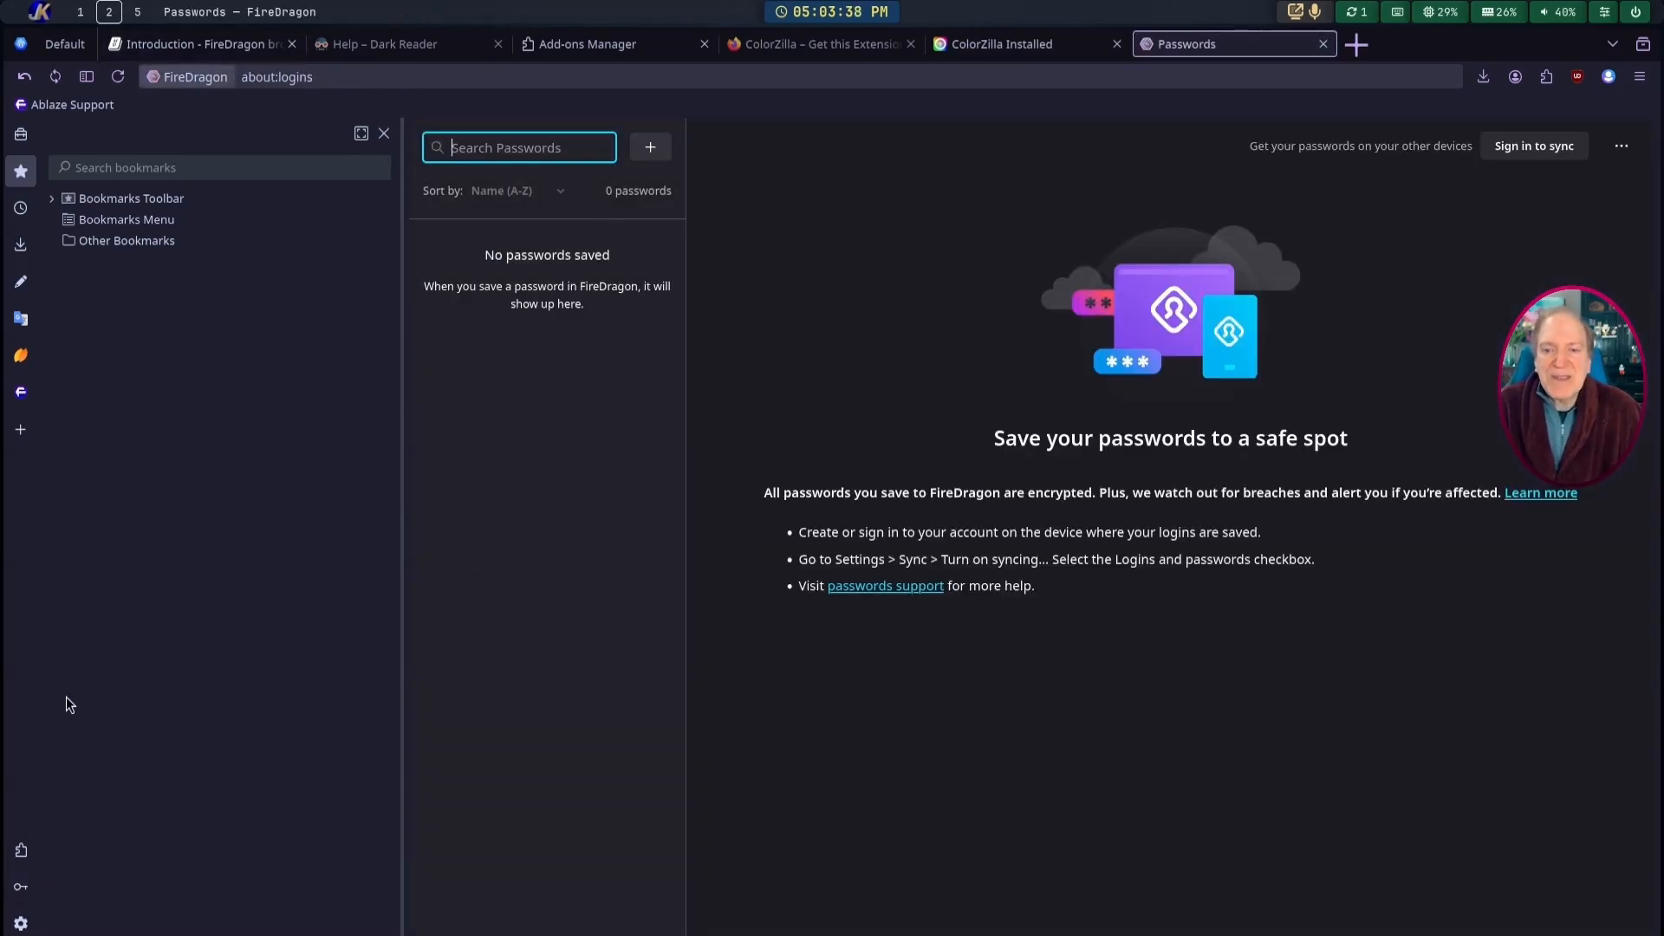
click(26, 852)
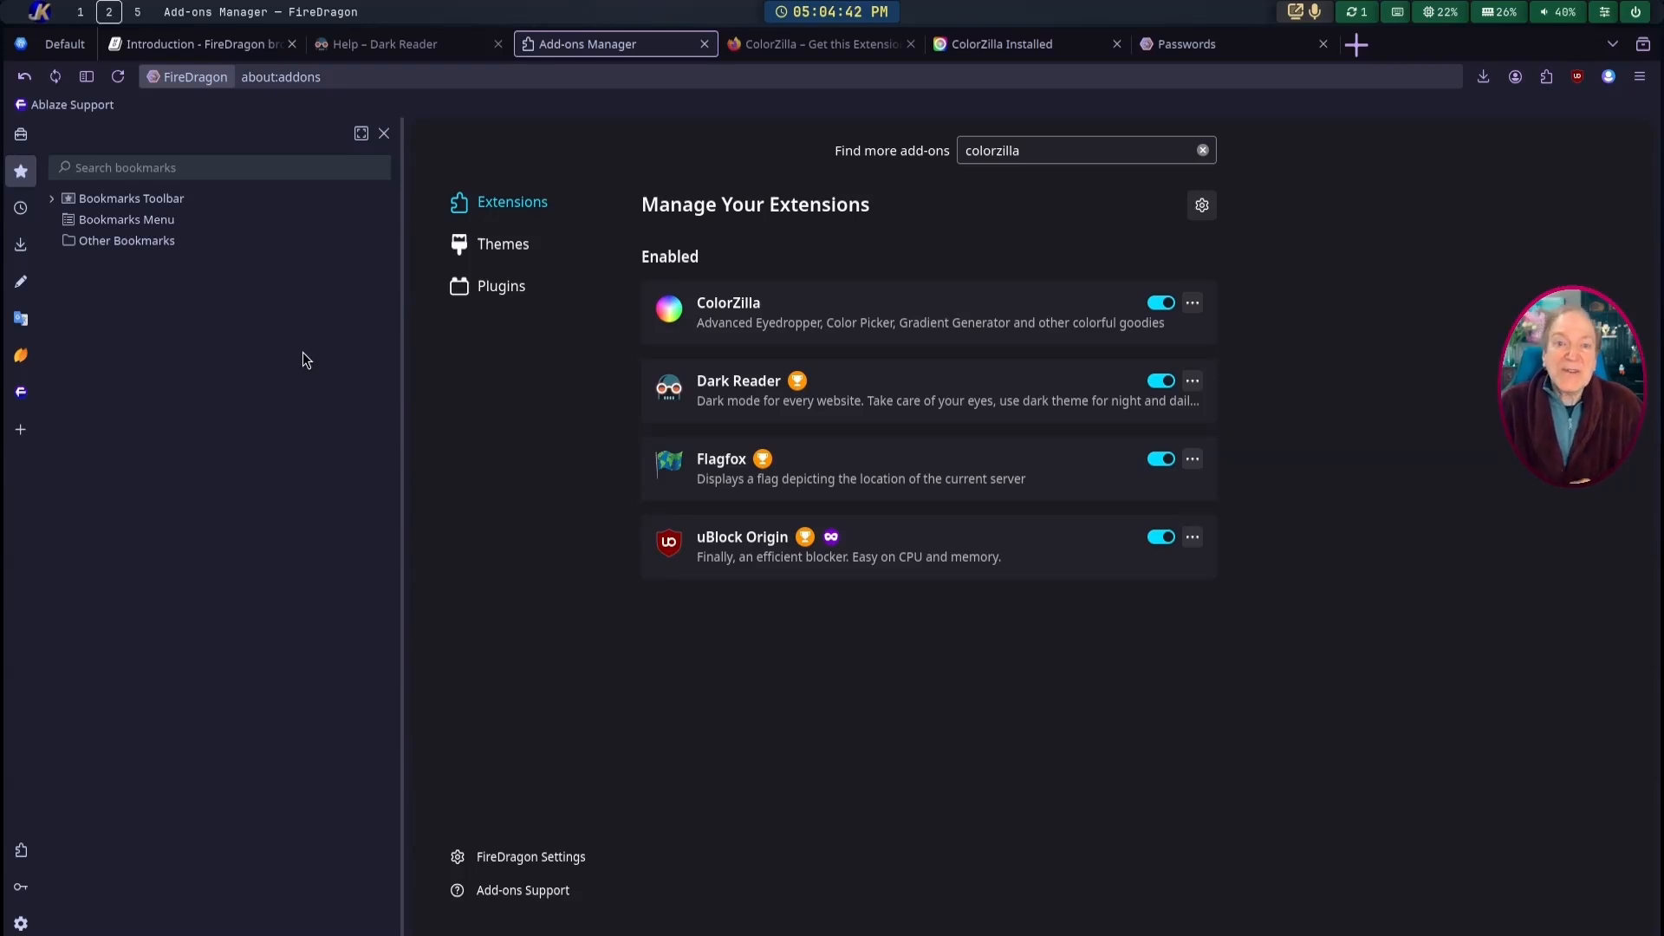
Step: Quit FireDragon and confirm closing all six tabs
click(1641, 78)
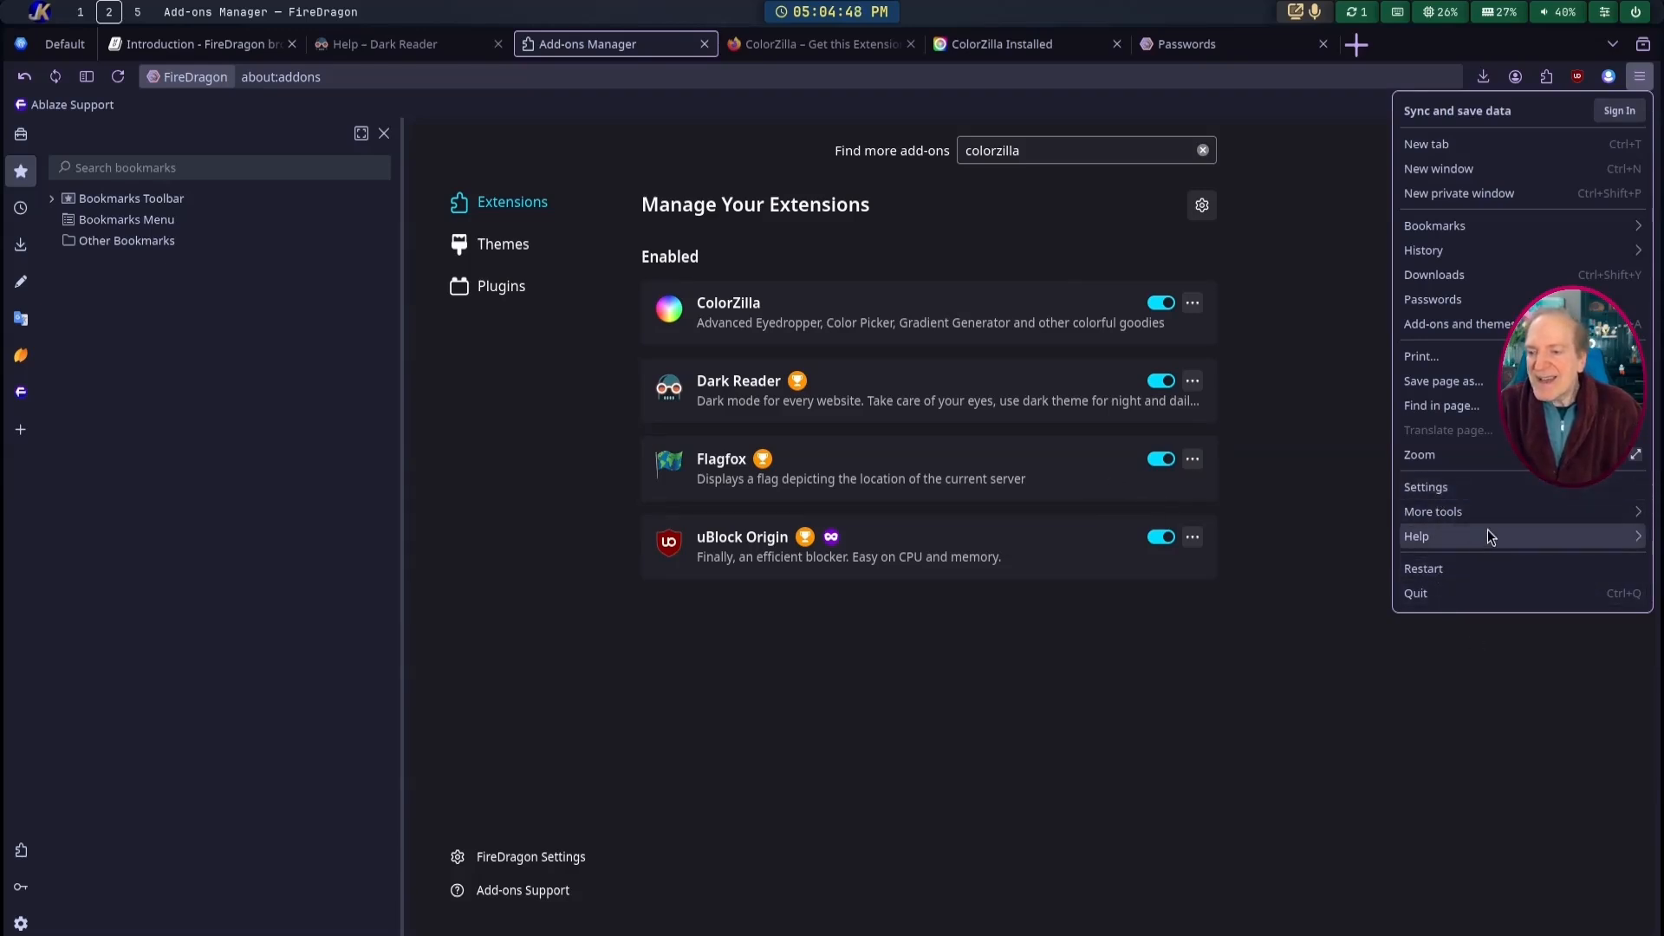
click(1359, 662)
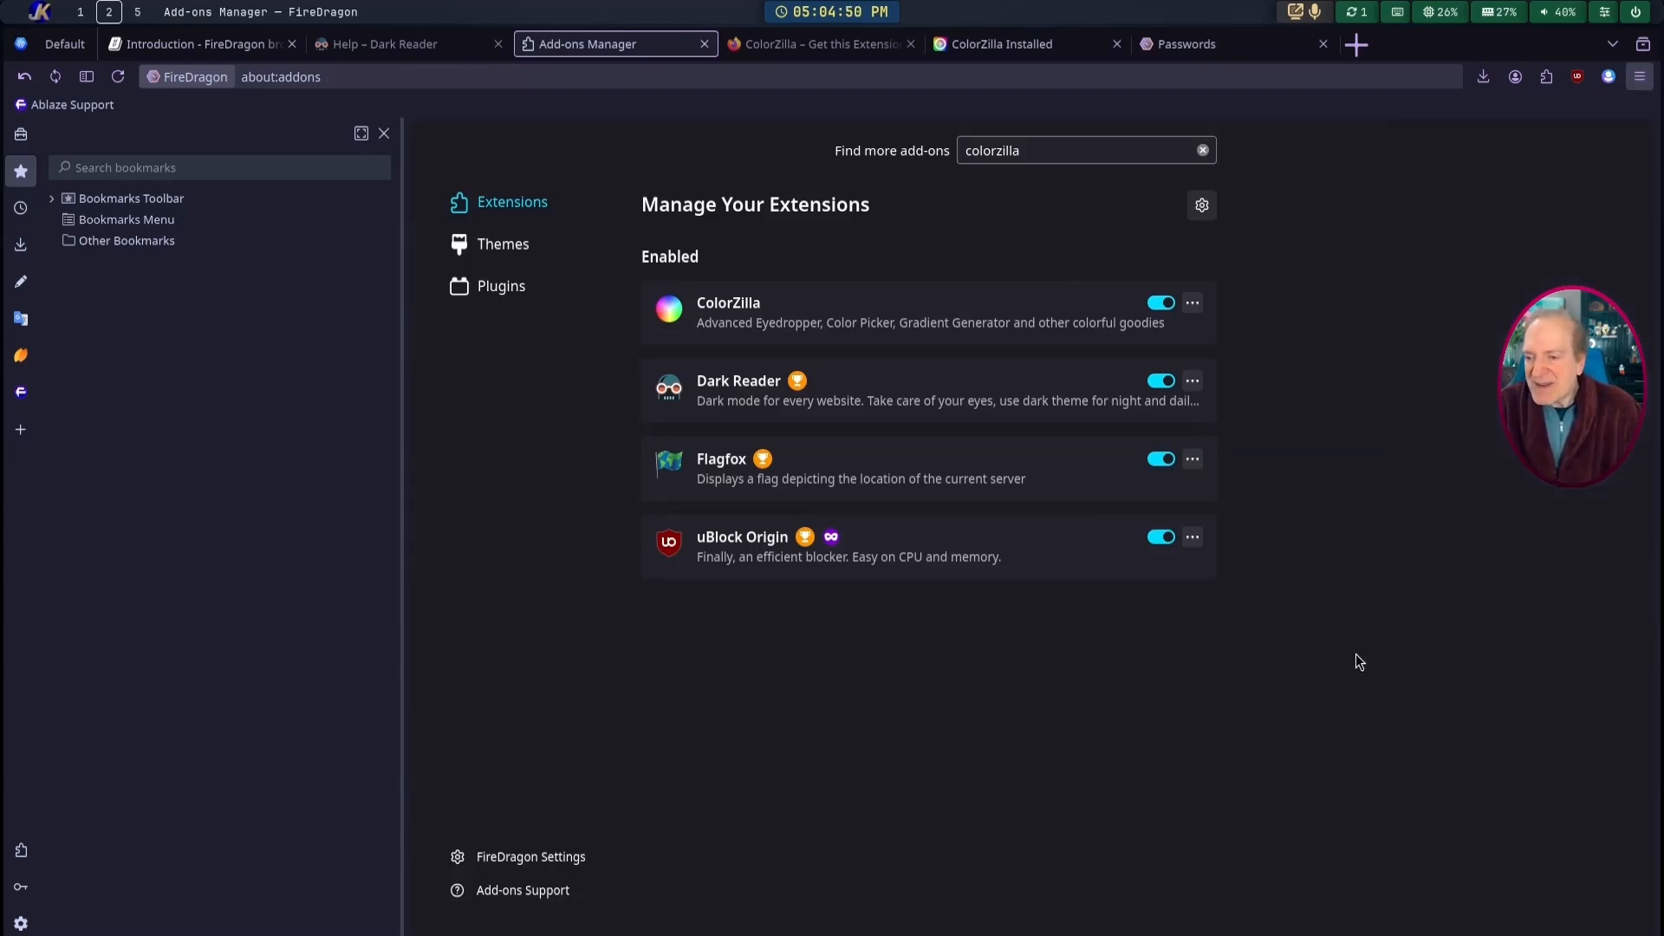
key(super+q)
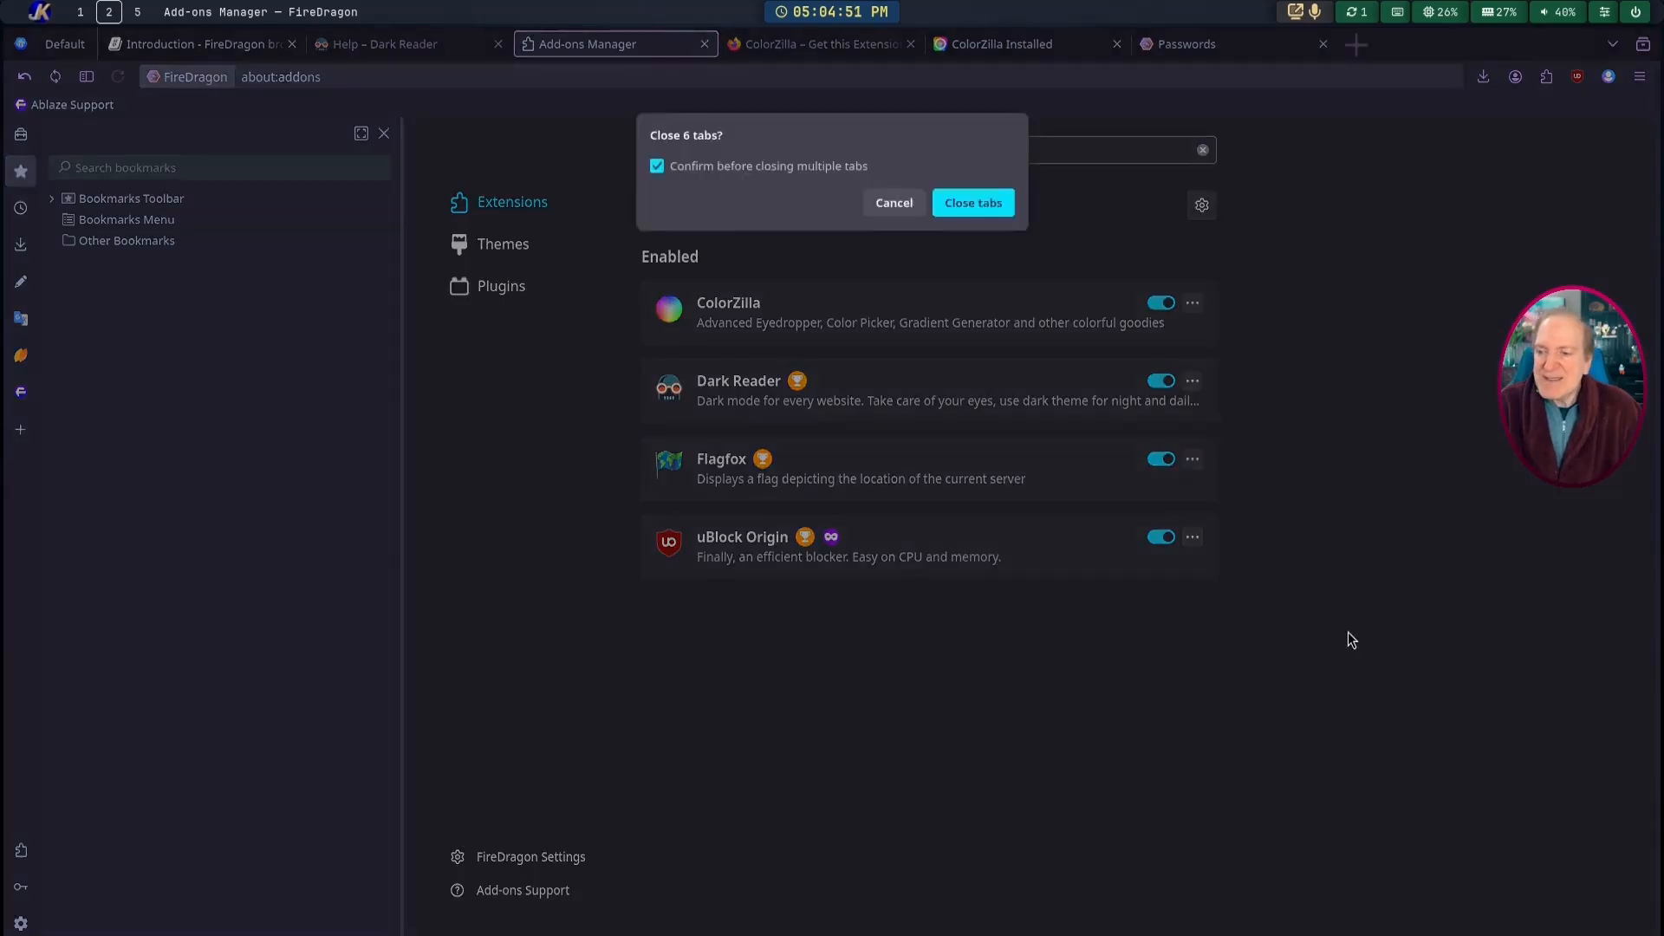
click(969, 202)
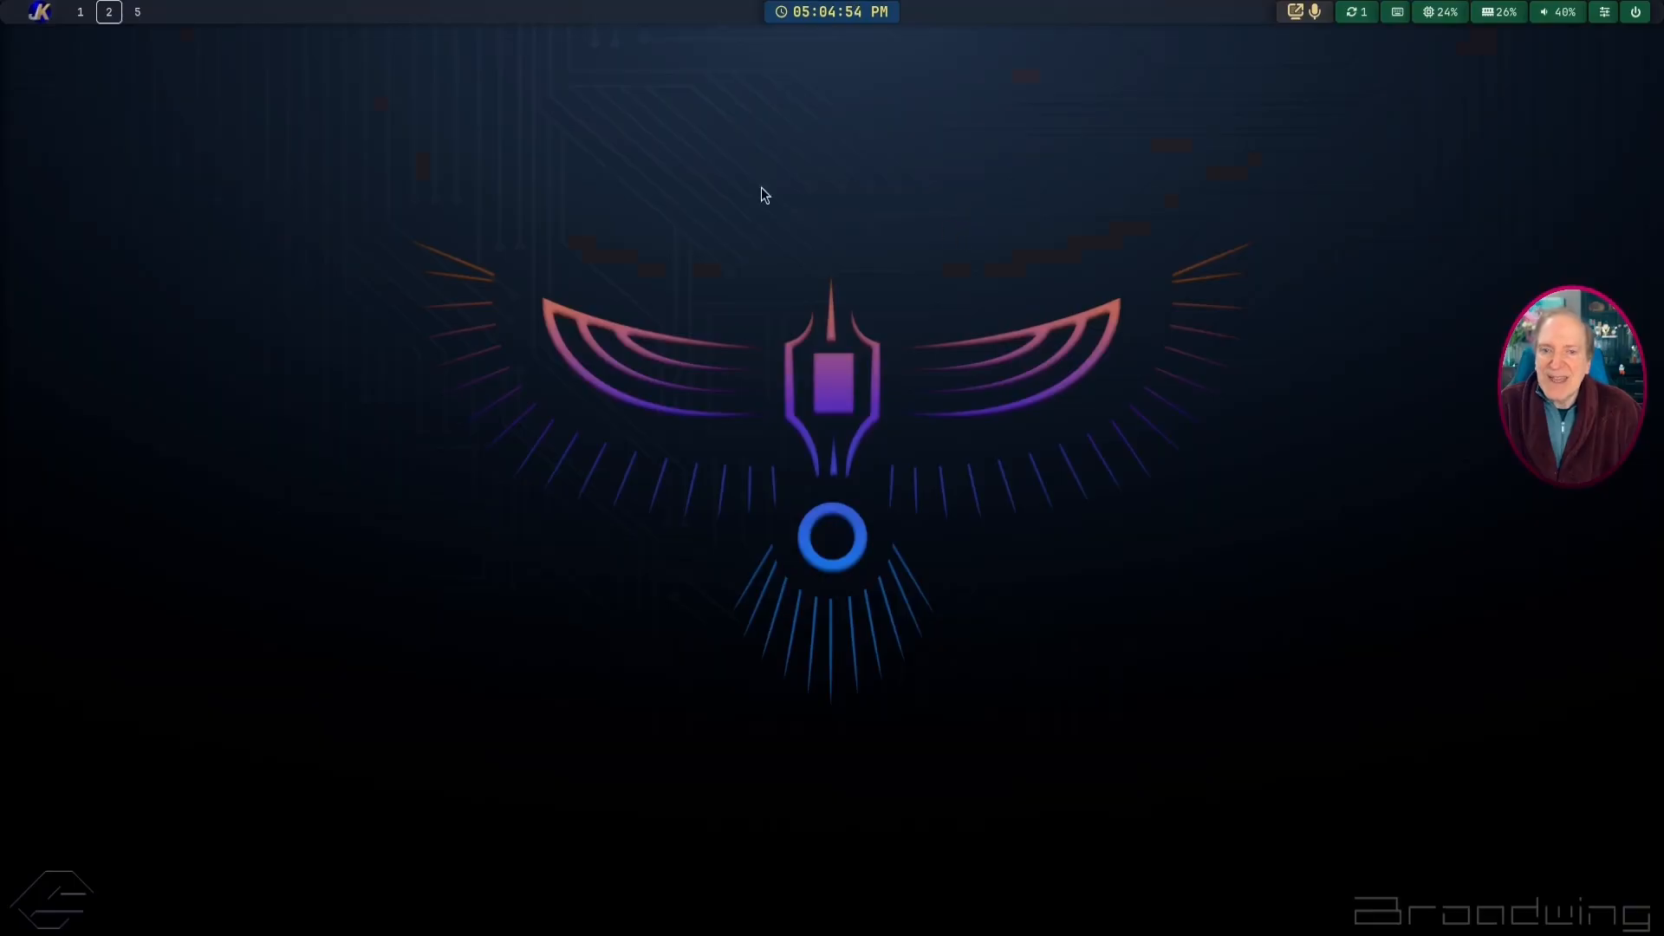
Step: Move from workspace 1 to the empty workspace 2 and bring up the application launcher list
click(82, 12)
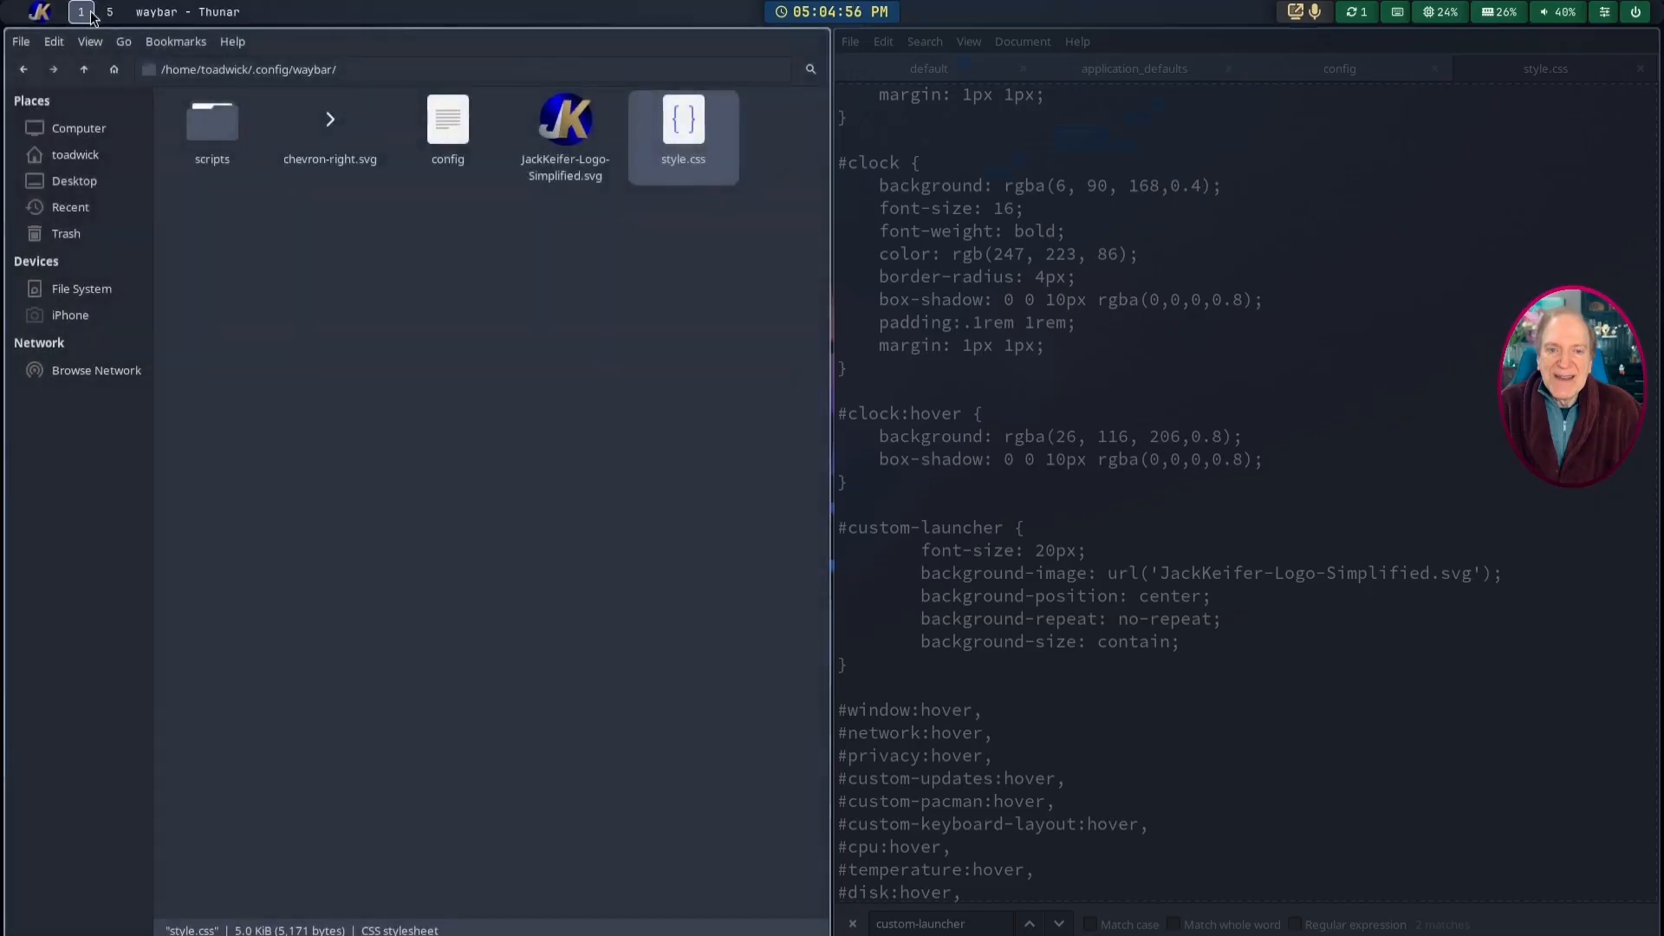
key(super+2)
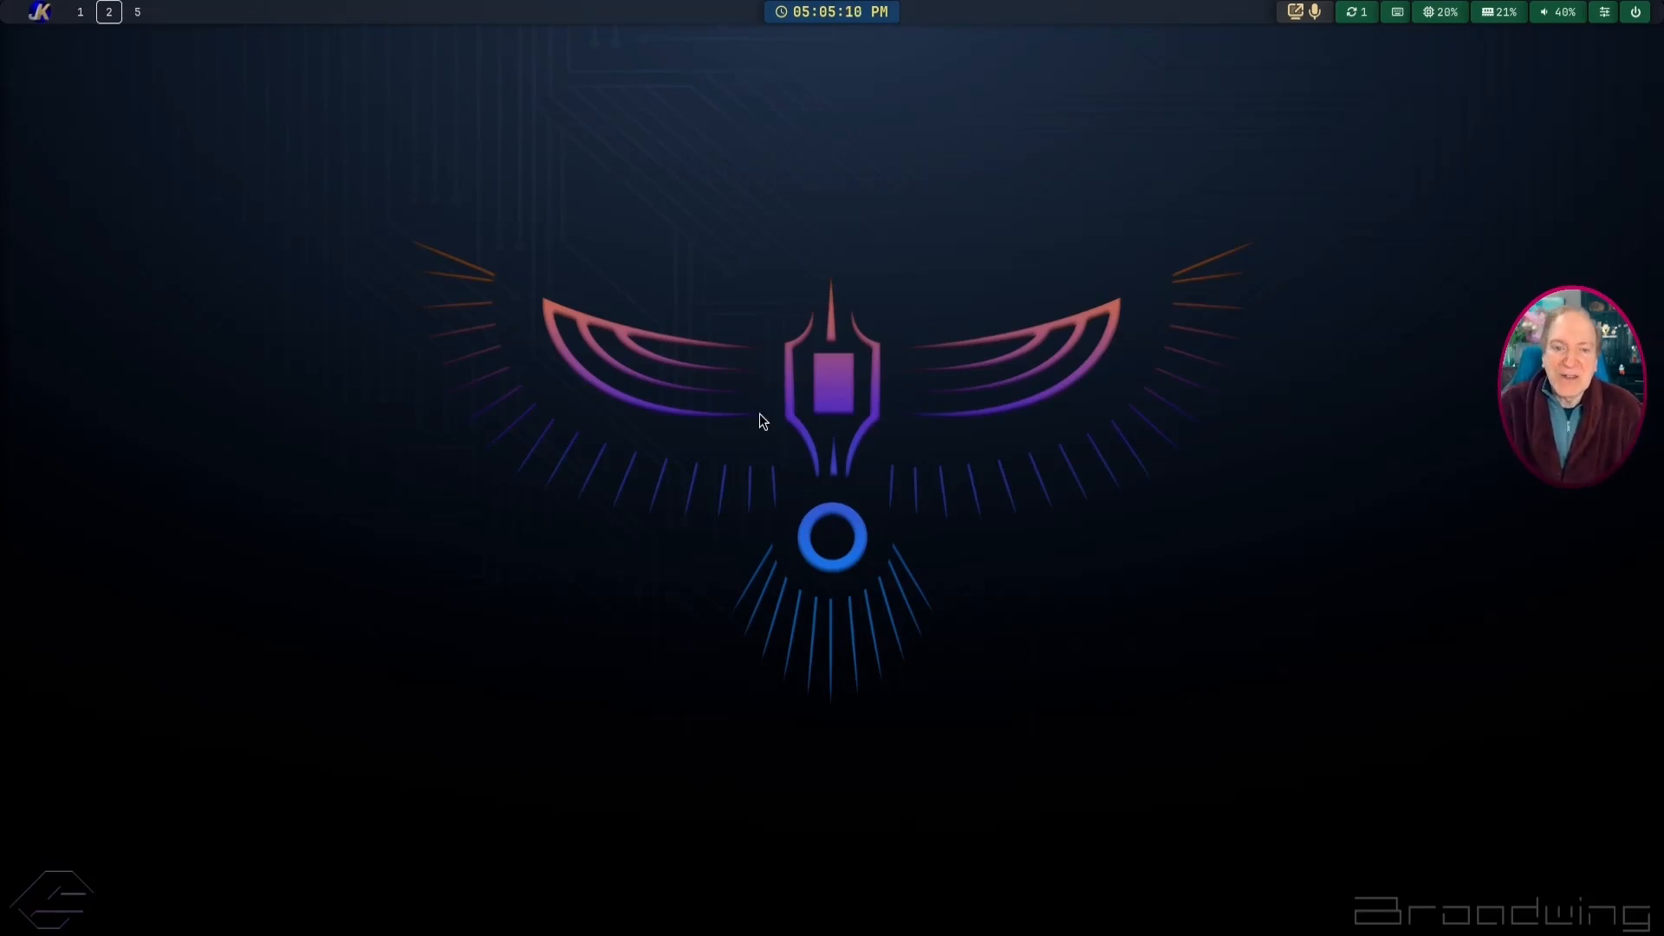
key(super+d)
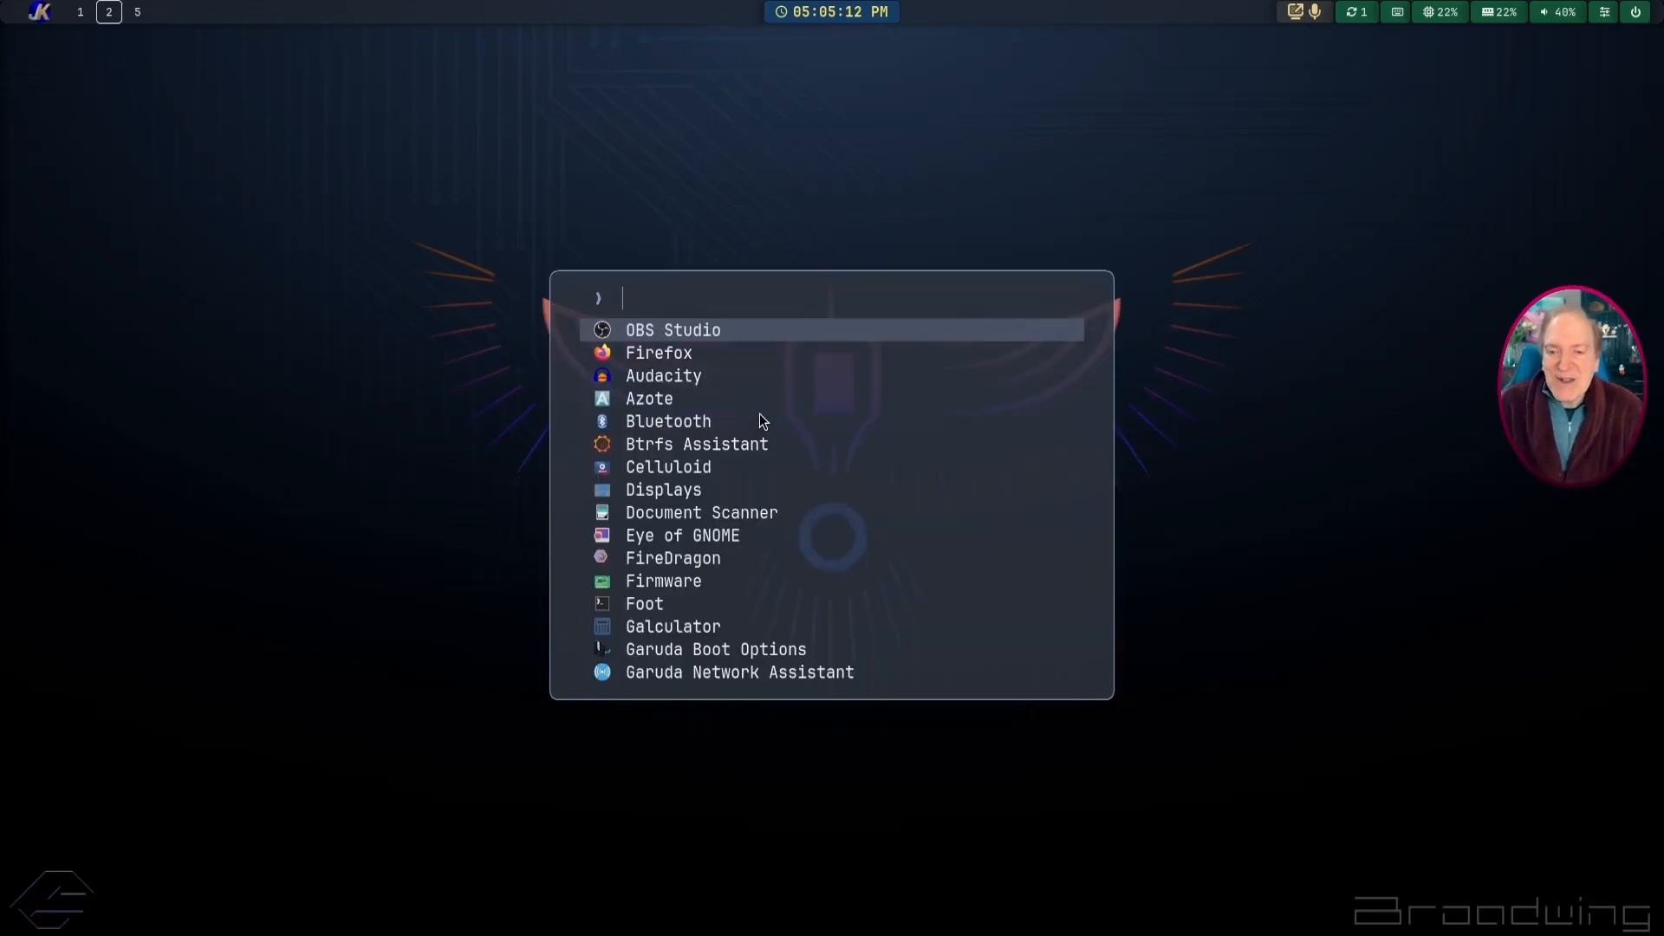
Step: Launch Azote and browse up to /usr/share for a different wallpaper folder
click(652, 402)
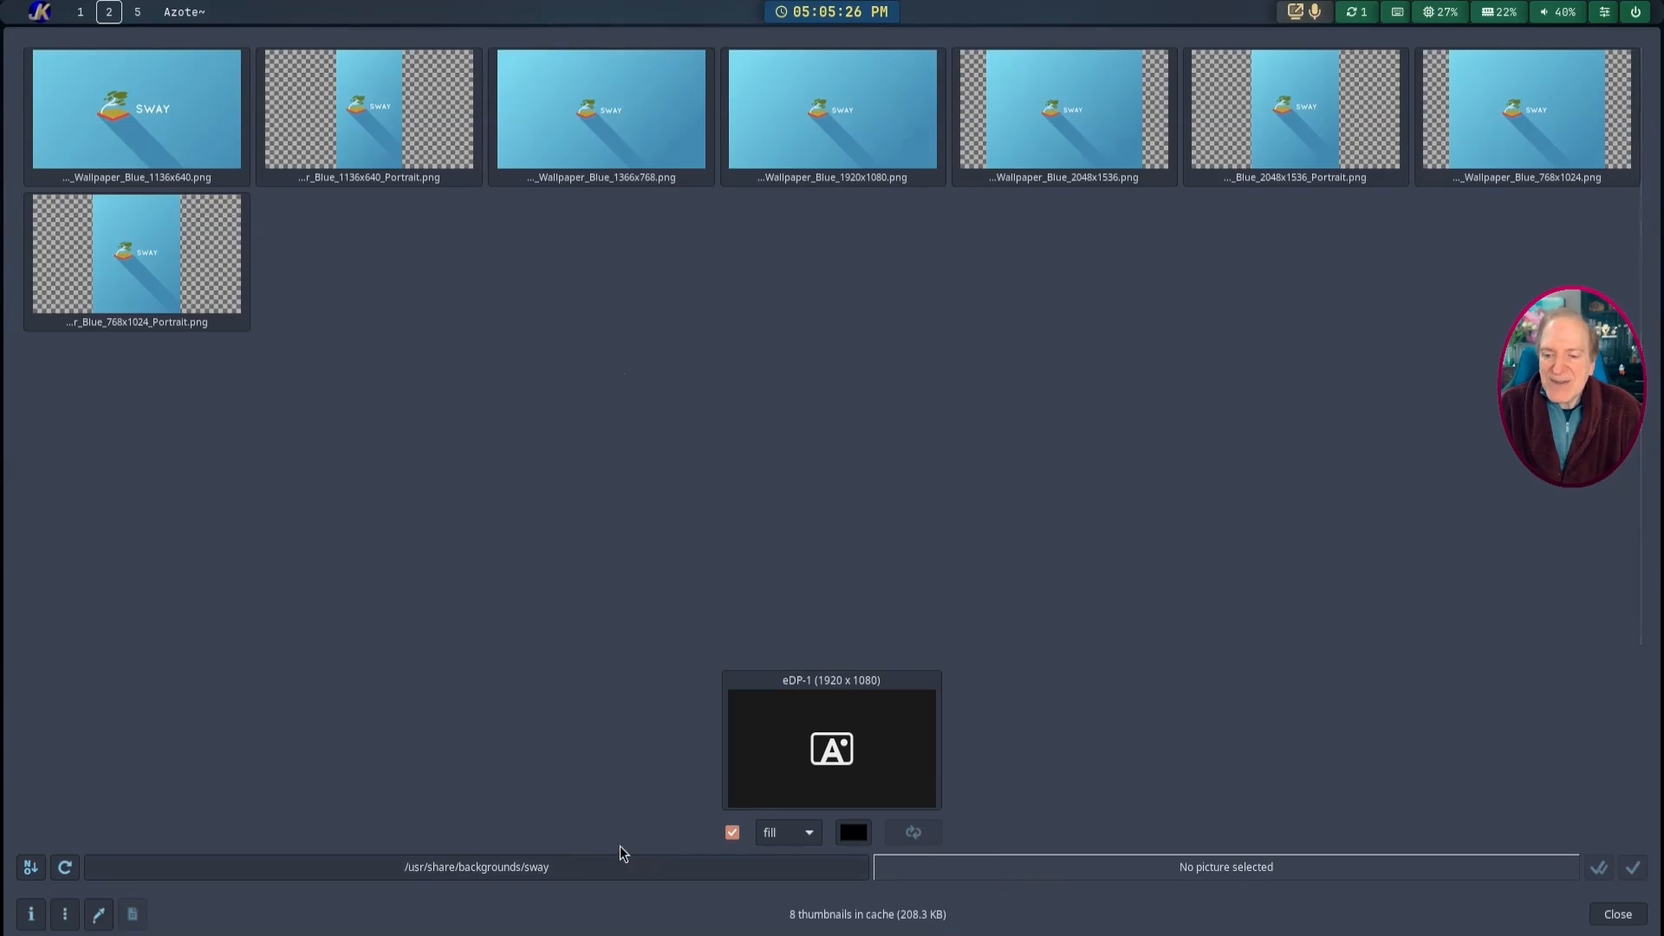
click(515, 870)
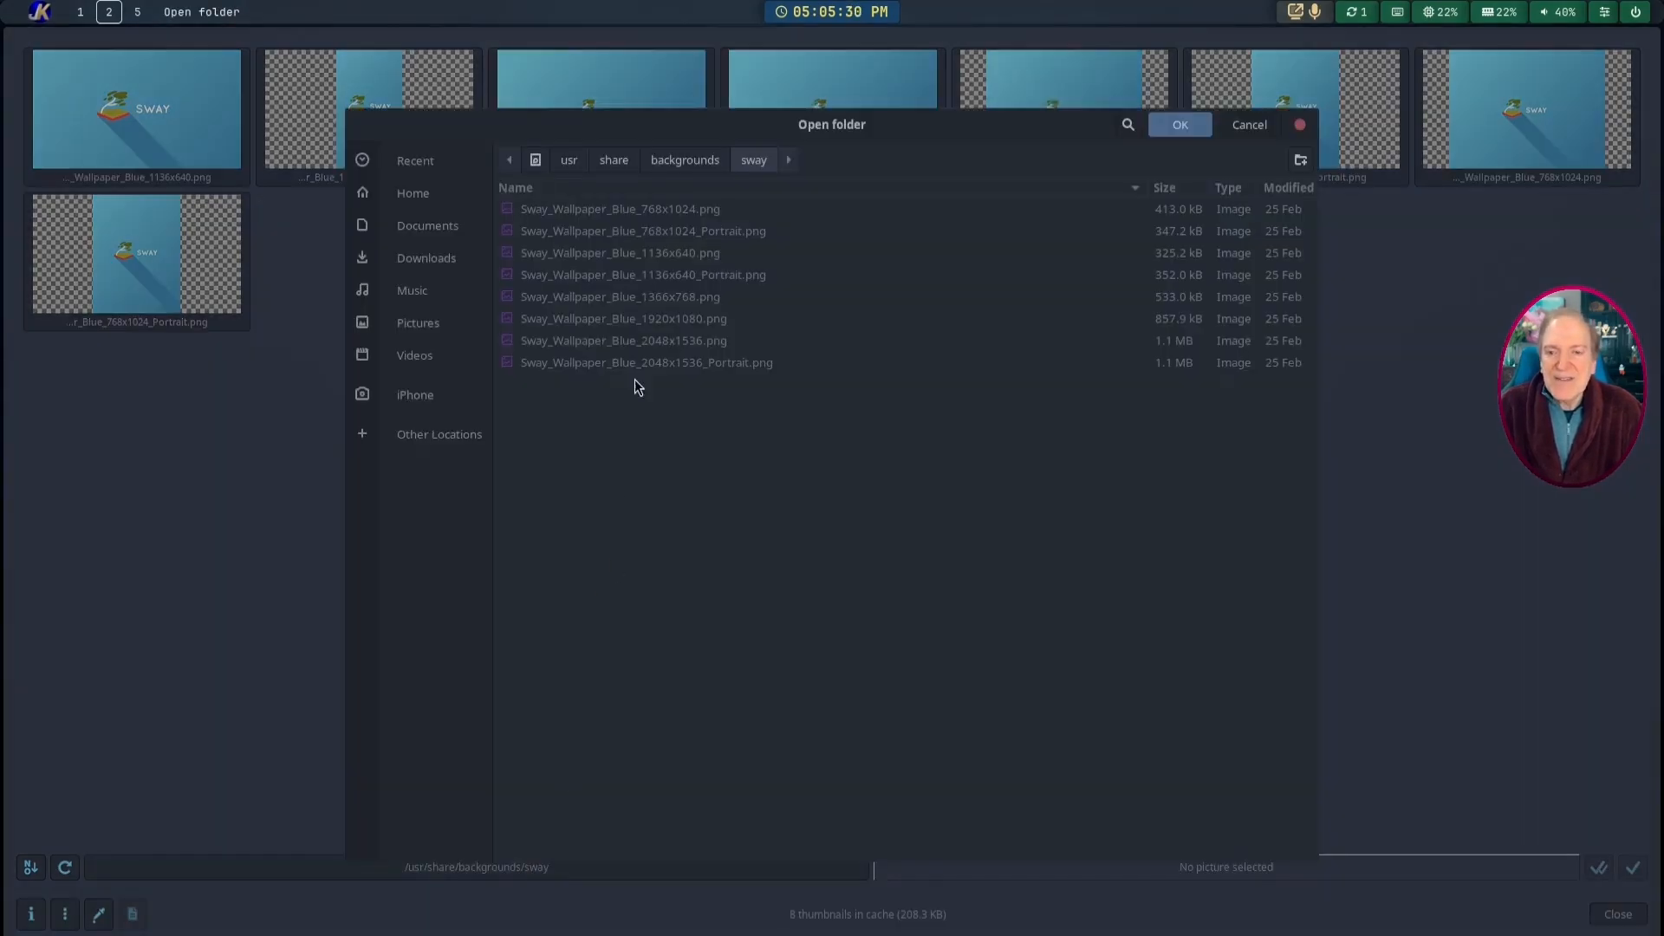
click(674, 159)
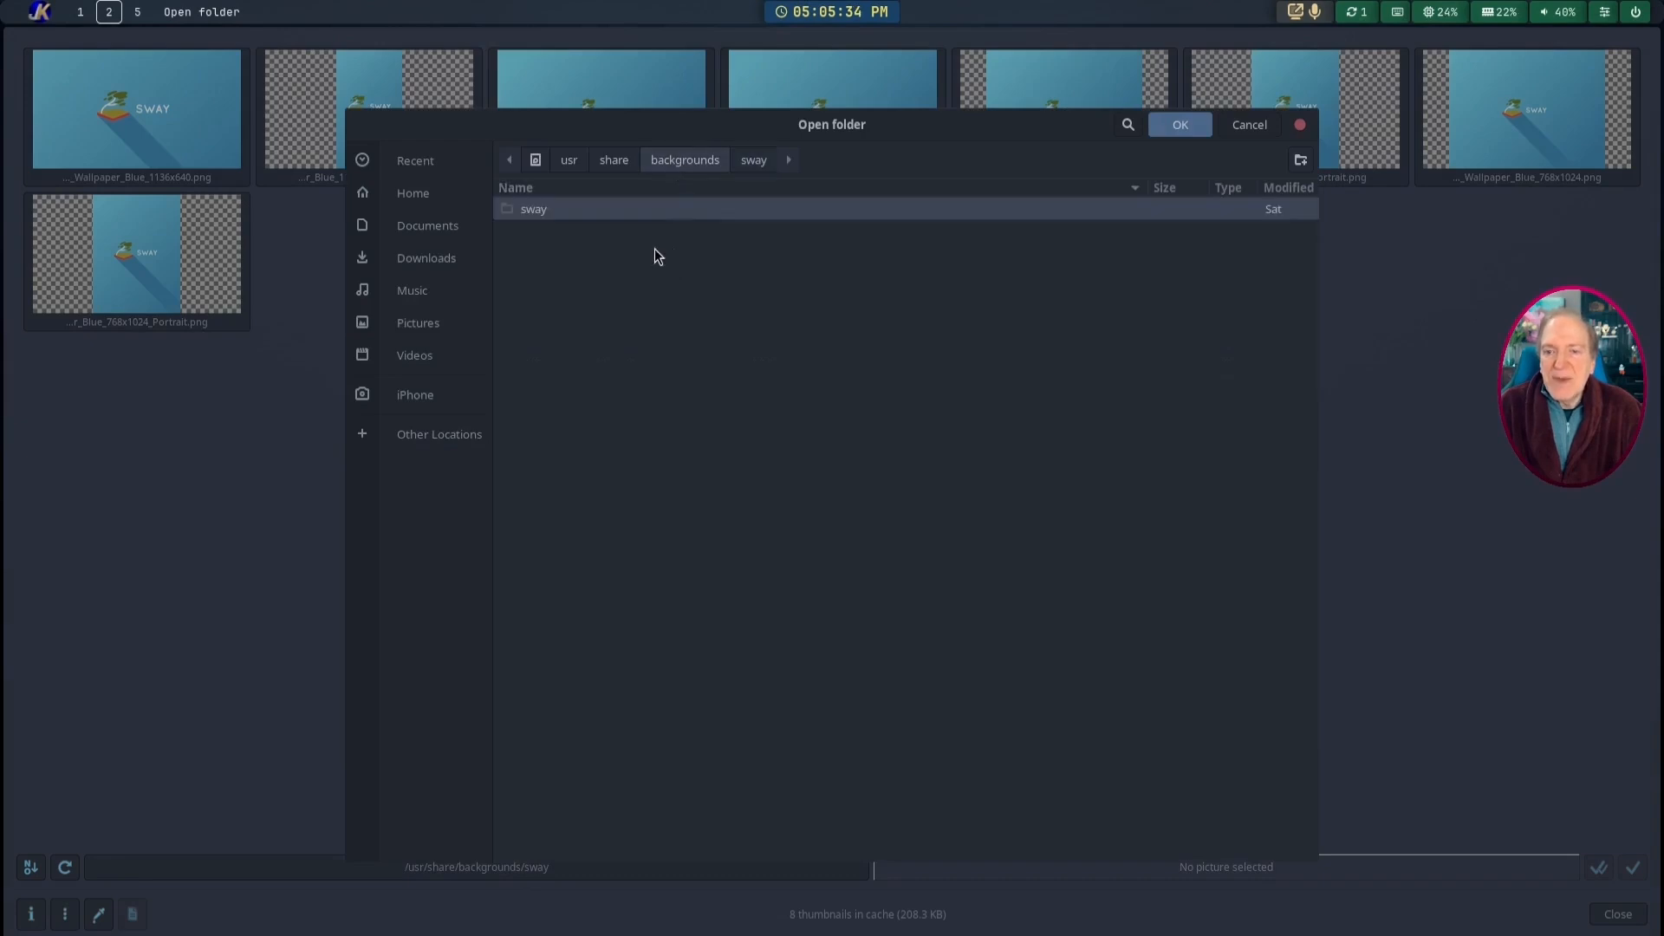
click(615, 162)
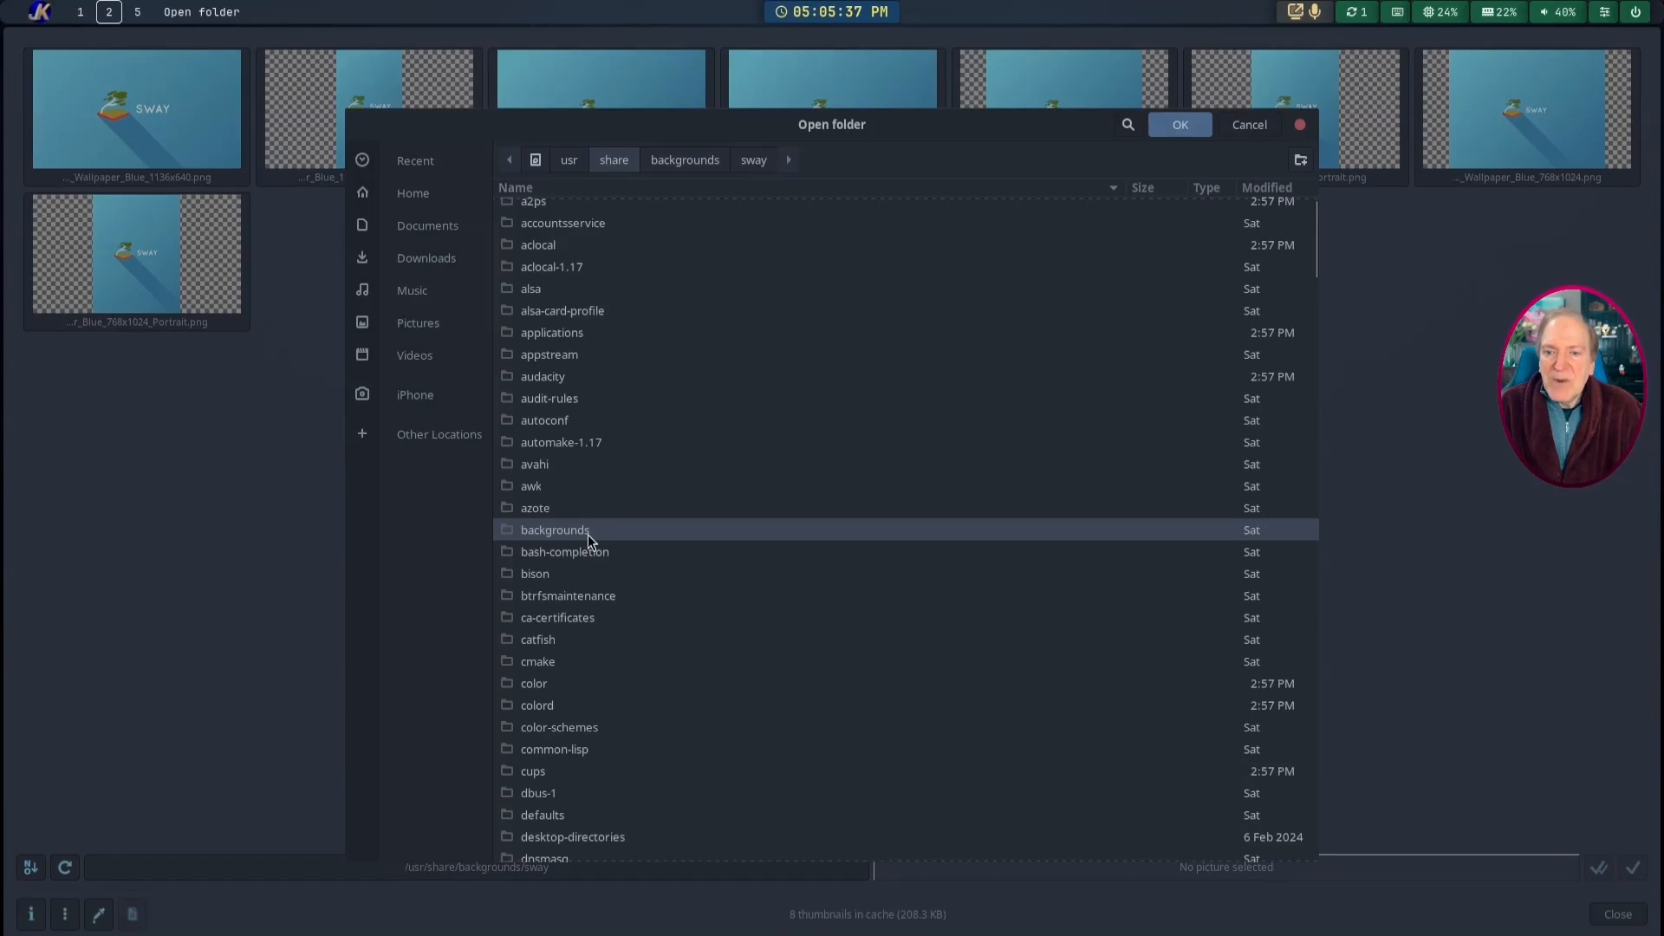
scroll(614, 529, down, 2)
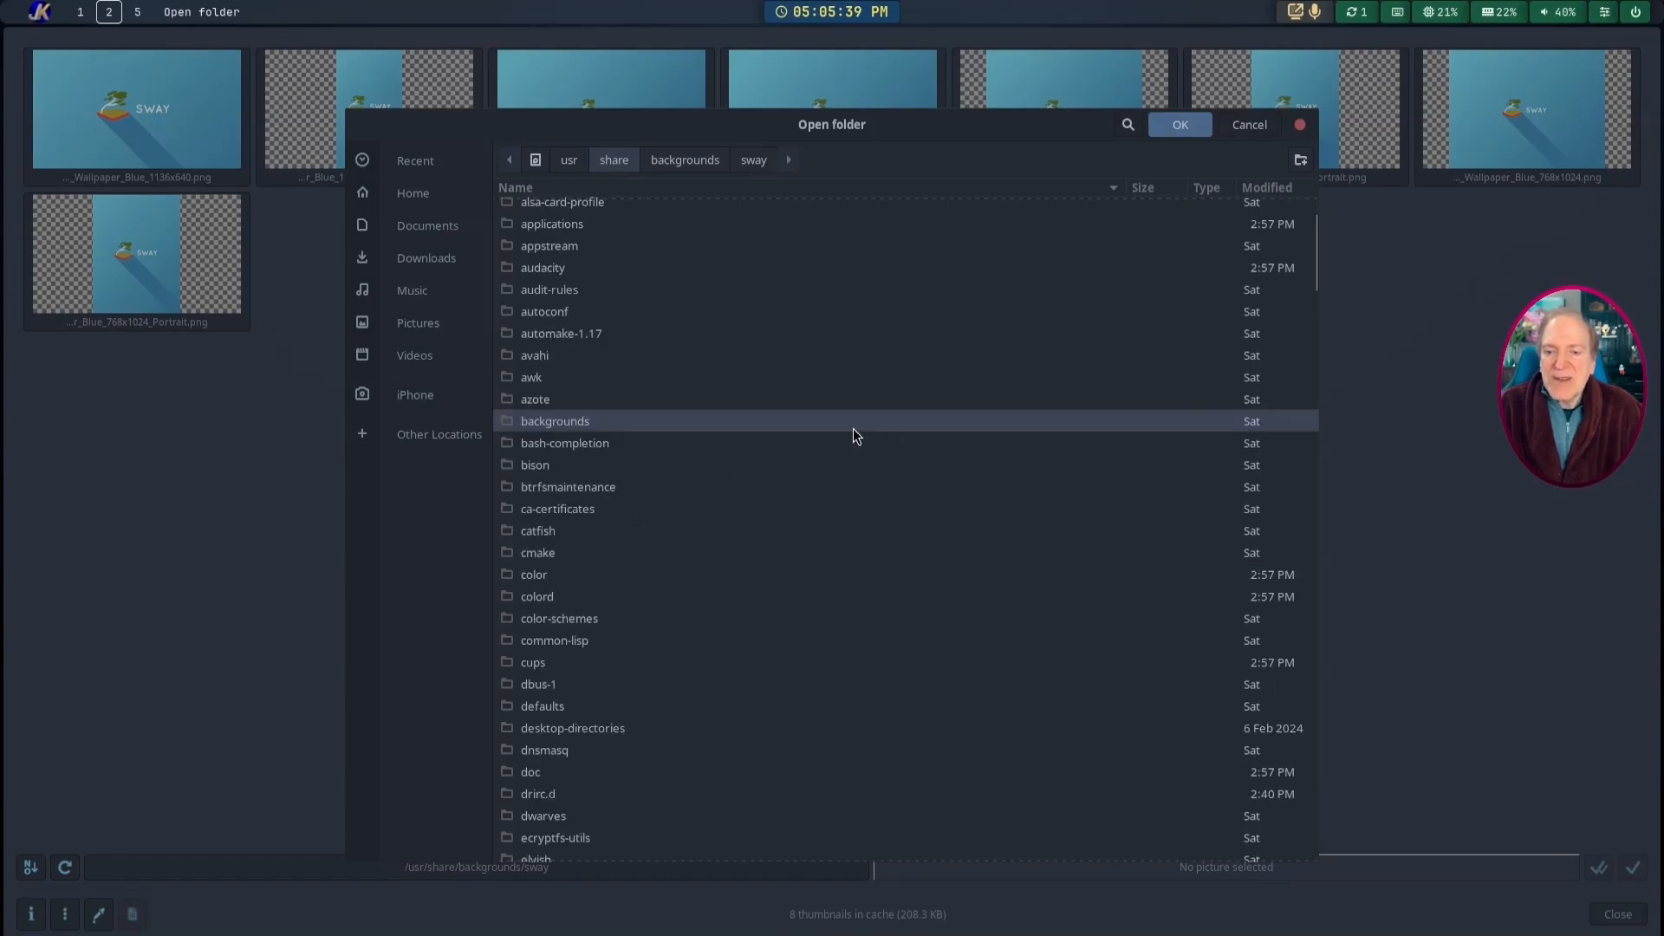
double_click(533, 399)
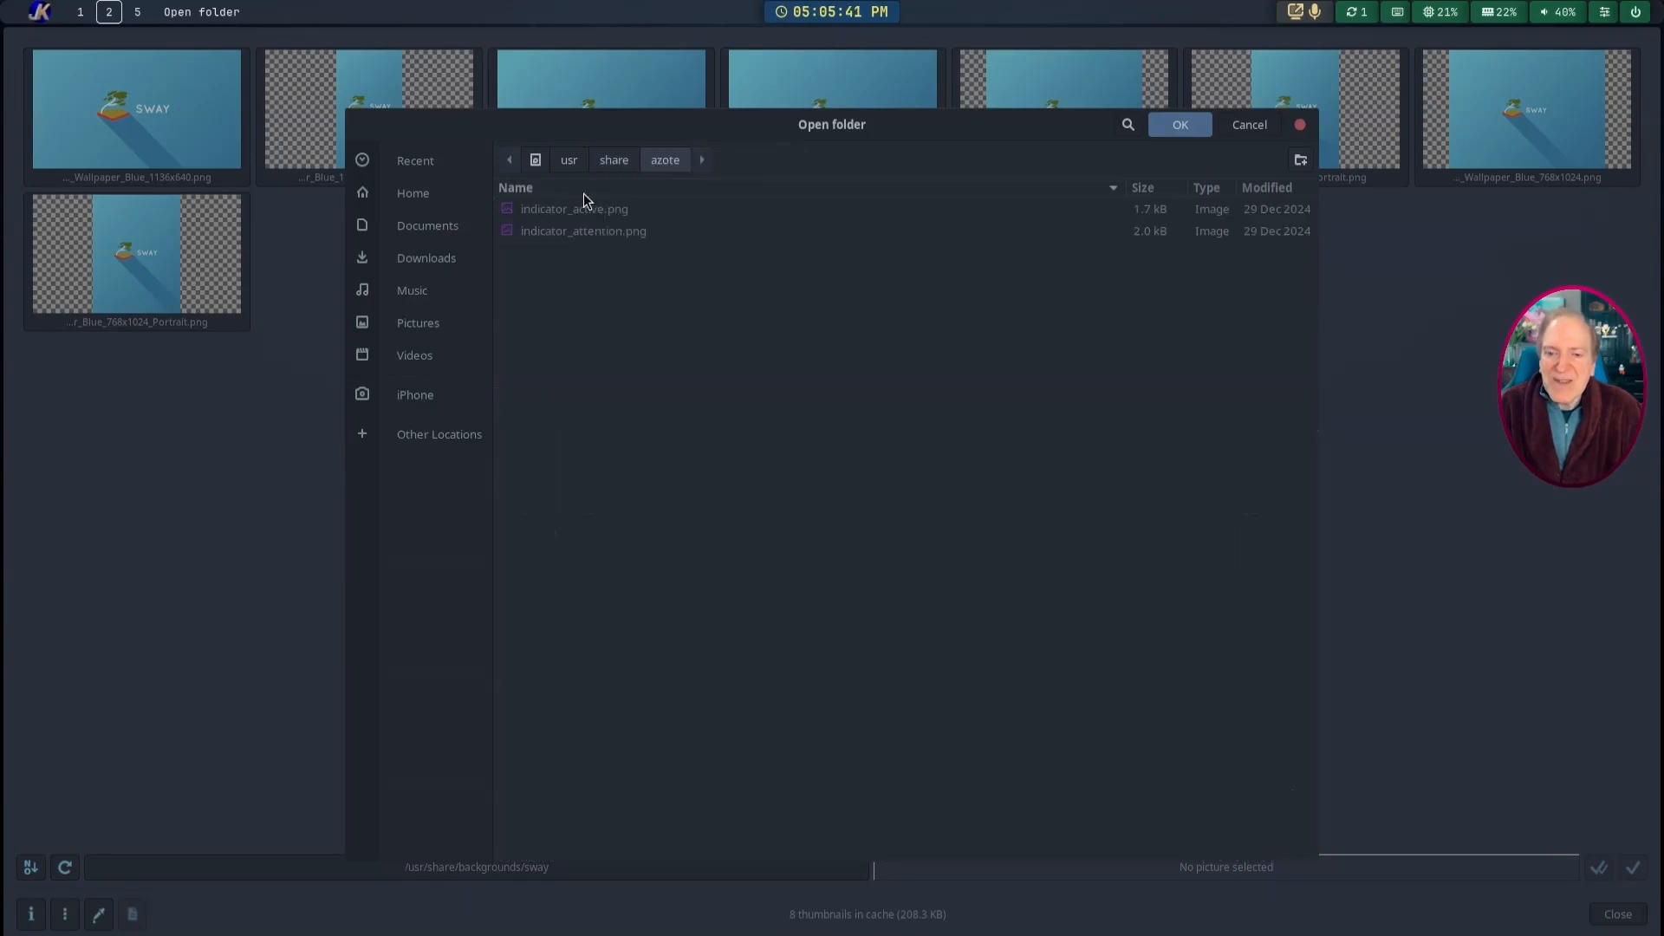
Step: Choose /usr/share/wallpapers/garuda-wallpapers as Azote's wallpaper folder
click(612, 160)
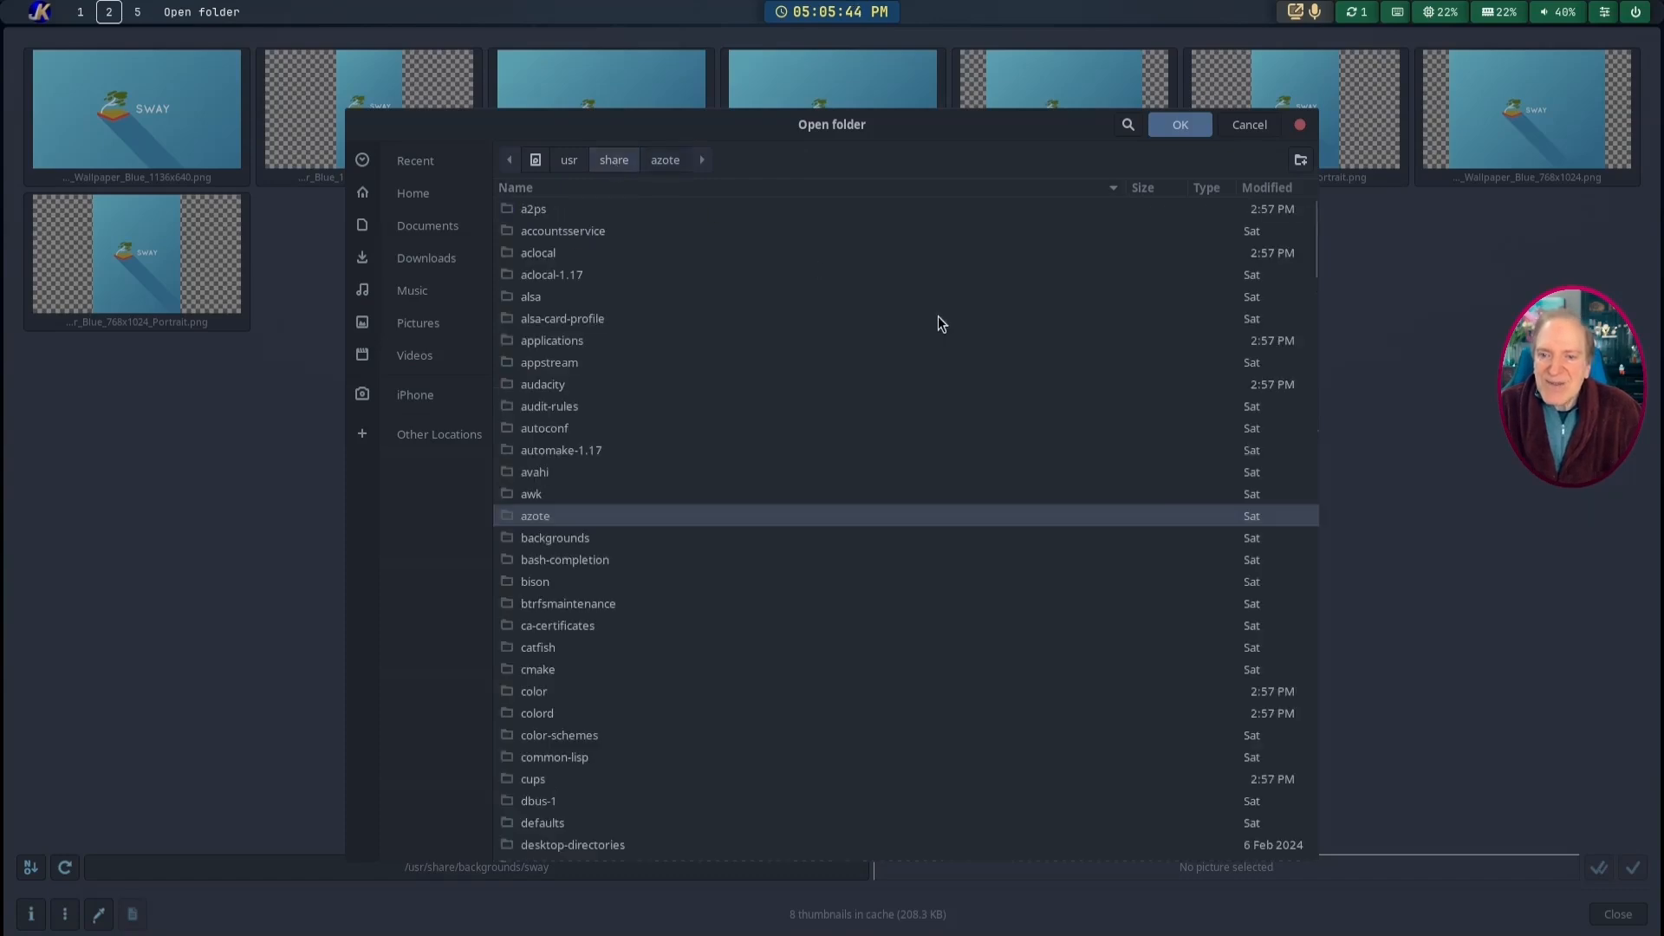
drag(1314, 234, 1275, 809)
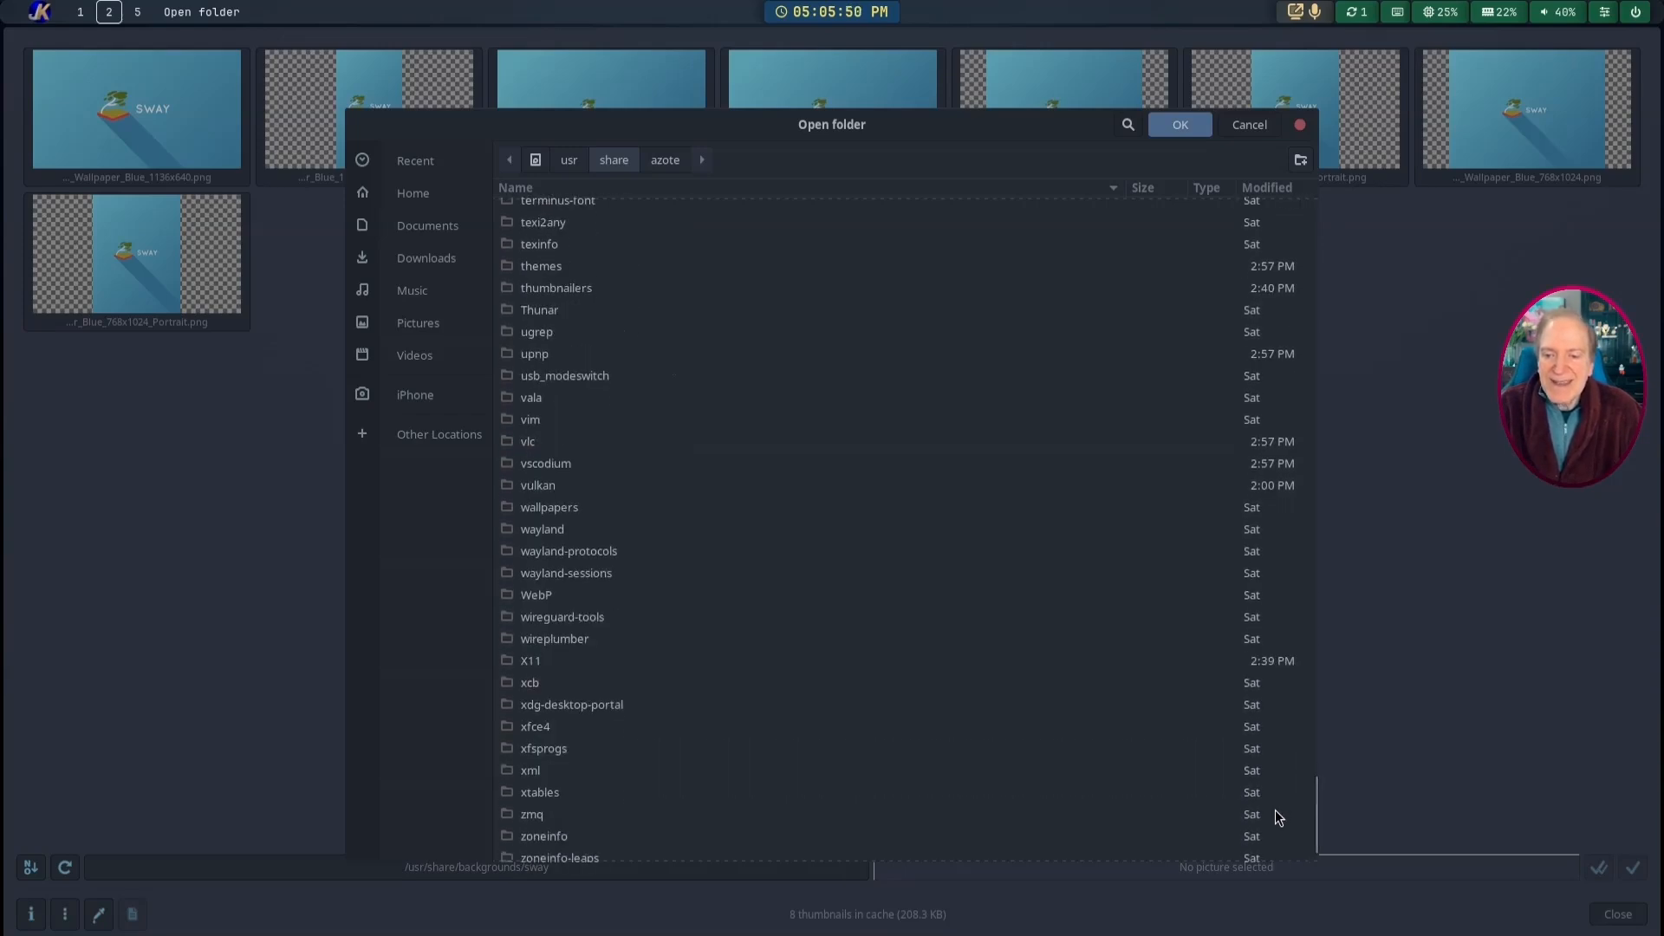
click(552, 506)
double_click(551, 507)
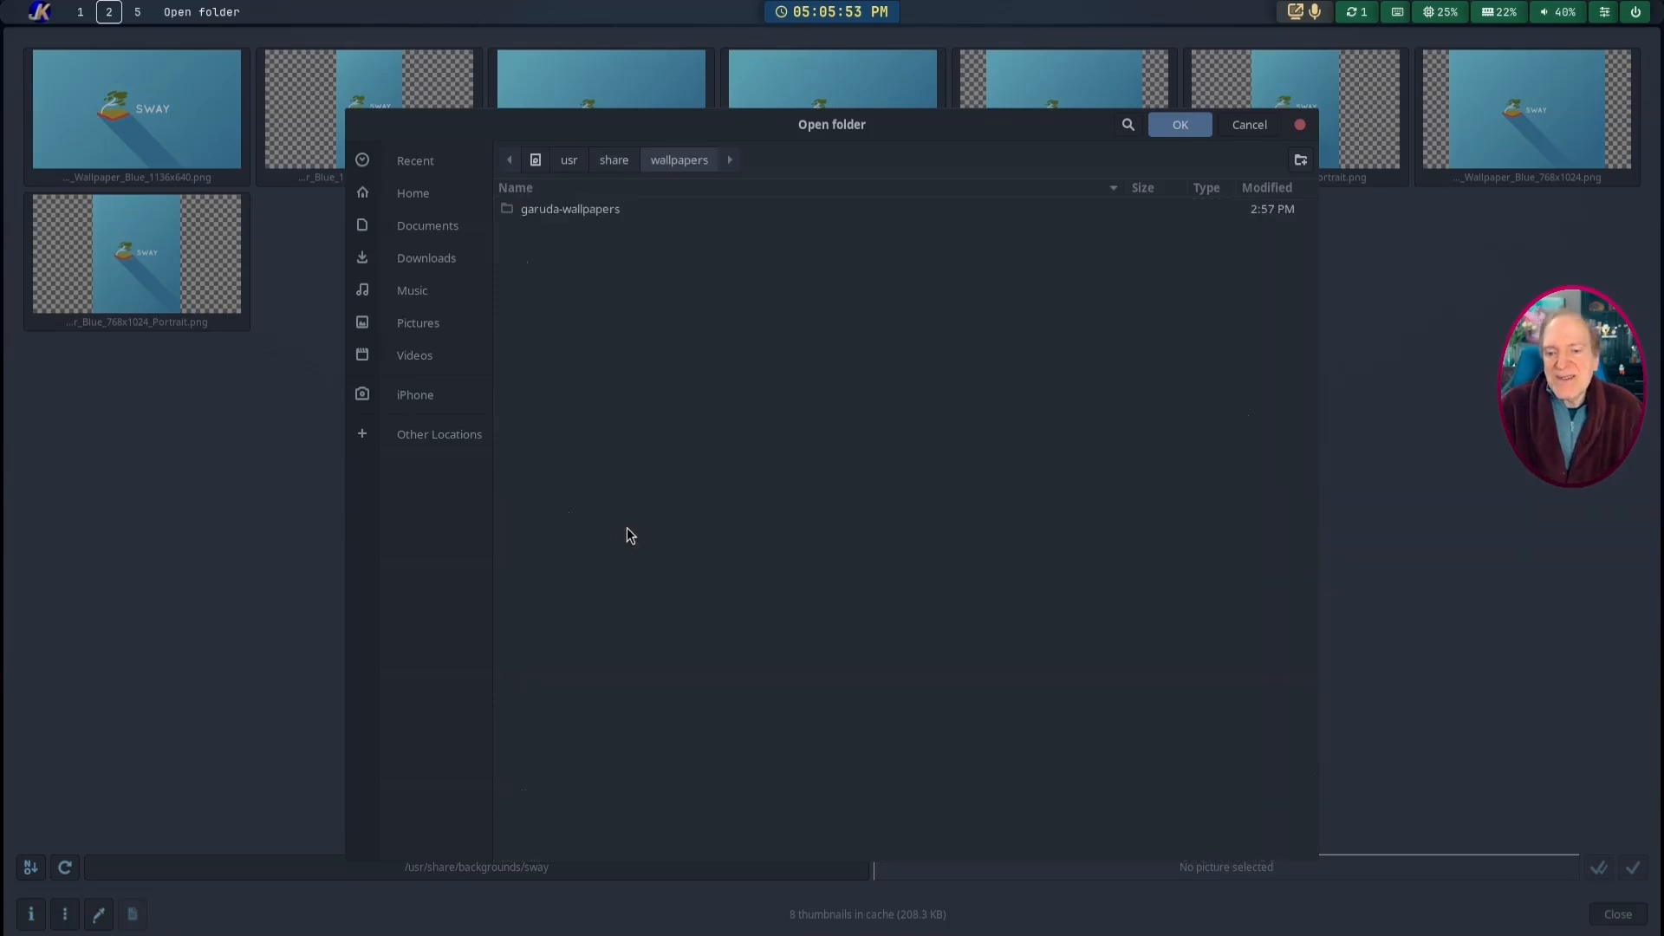
double_click(550, 209)
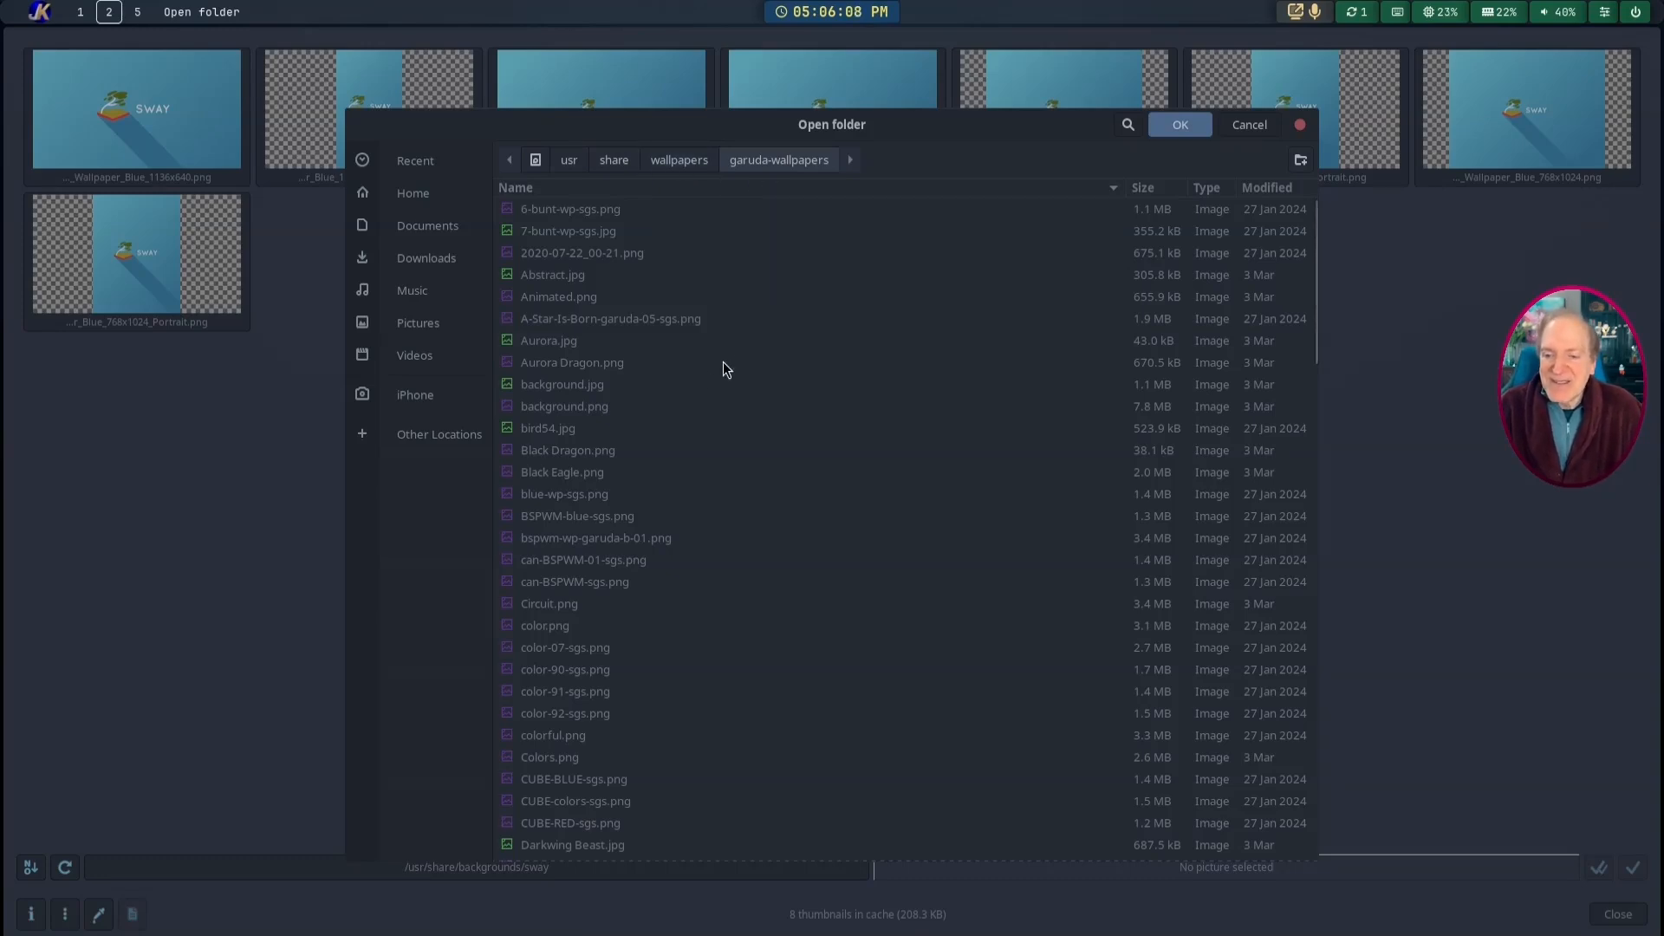
click(1179, 123)
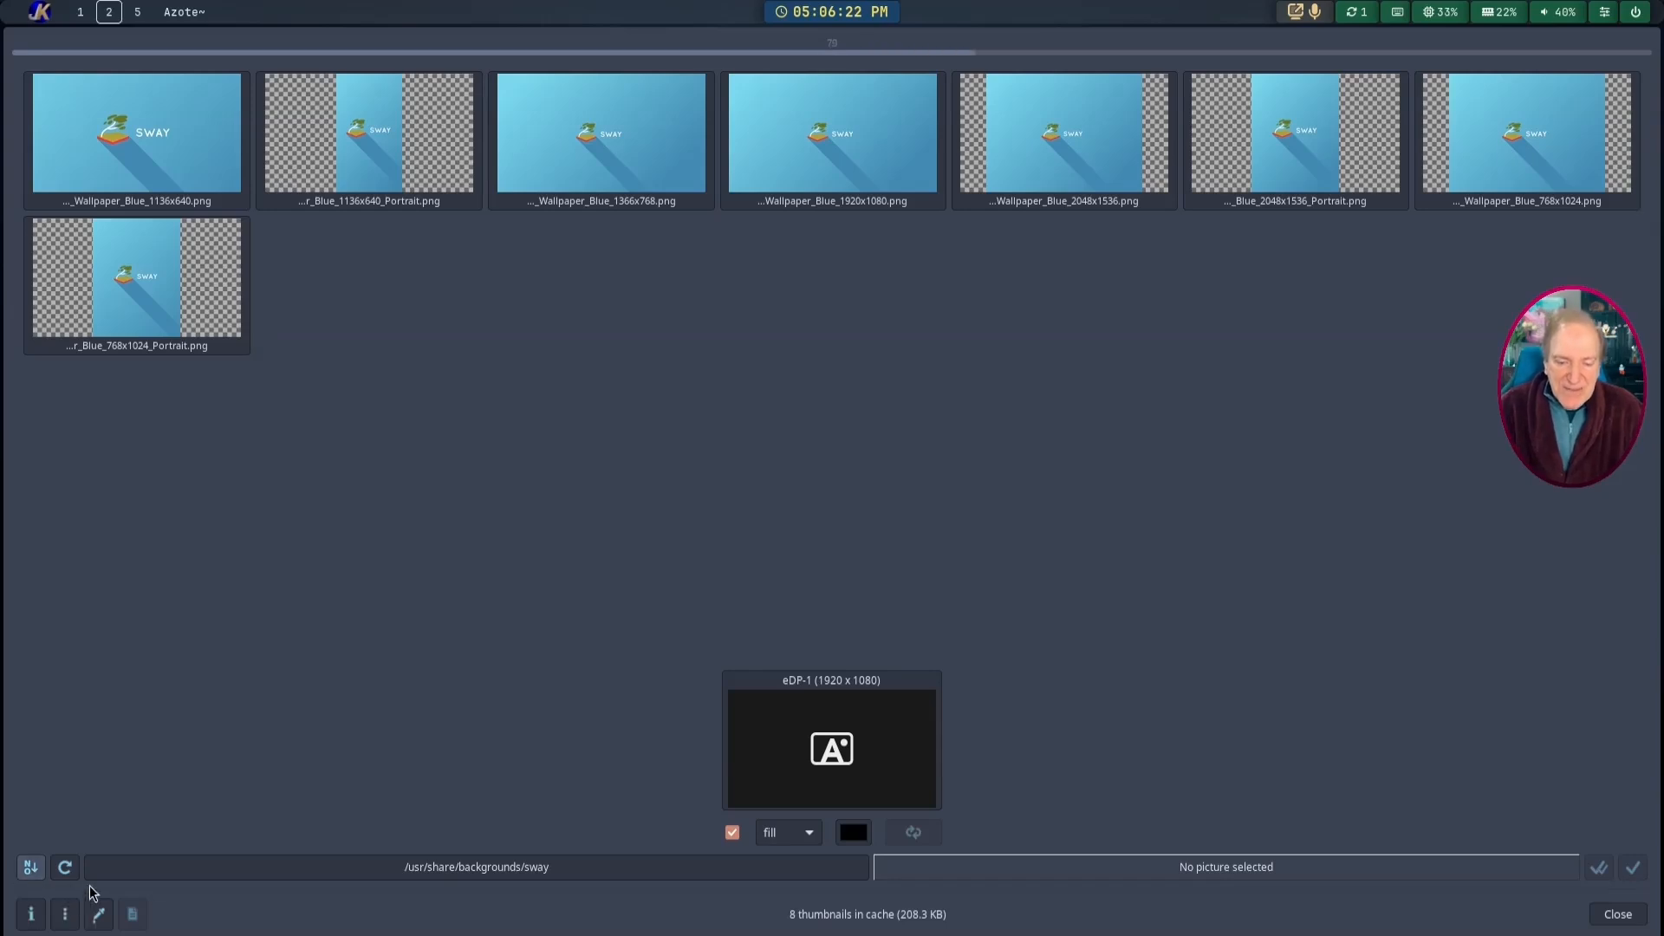
Step: Reconfirm /usr/share/wallpapers/garuda-wallpapers in the Open folder dialog so Azote loads its thumbnails
click(65, 914)
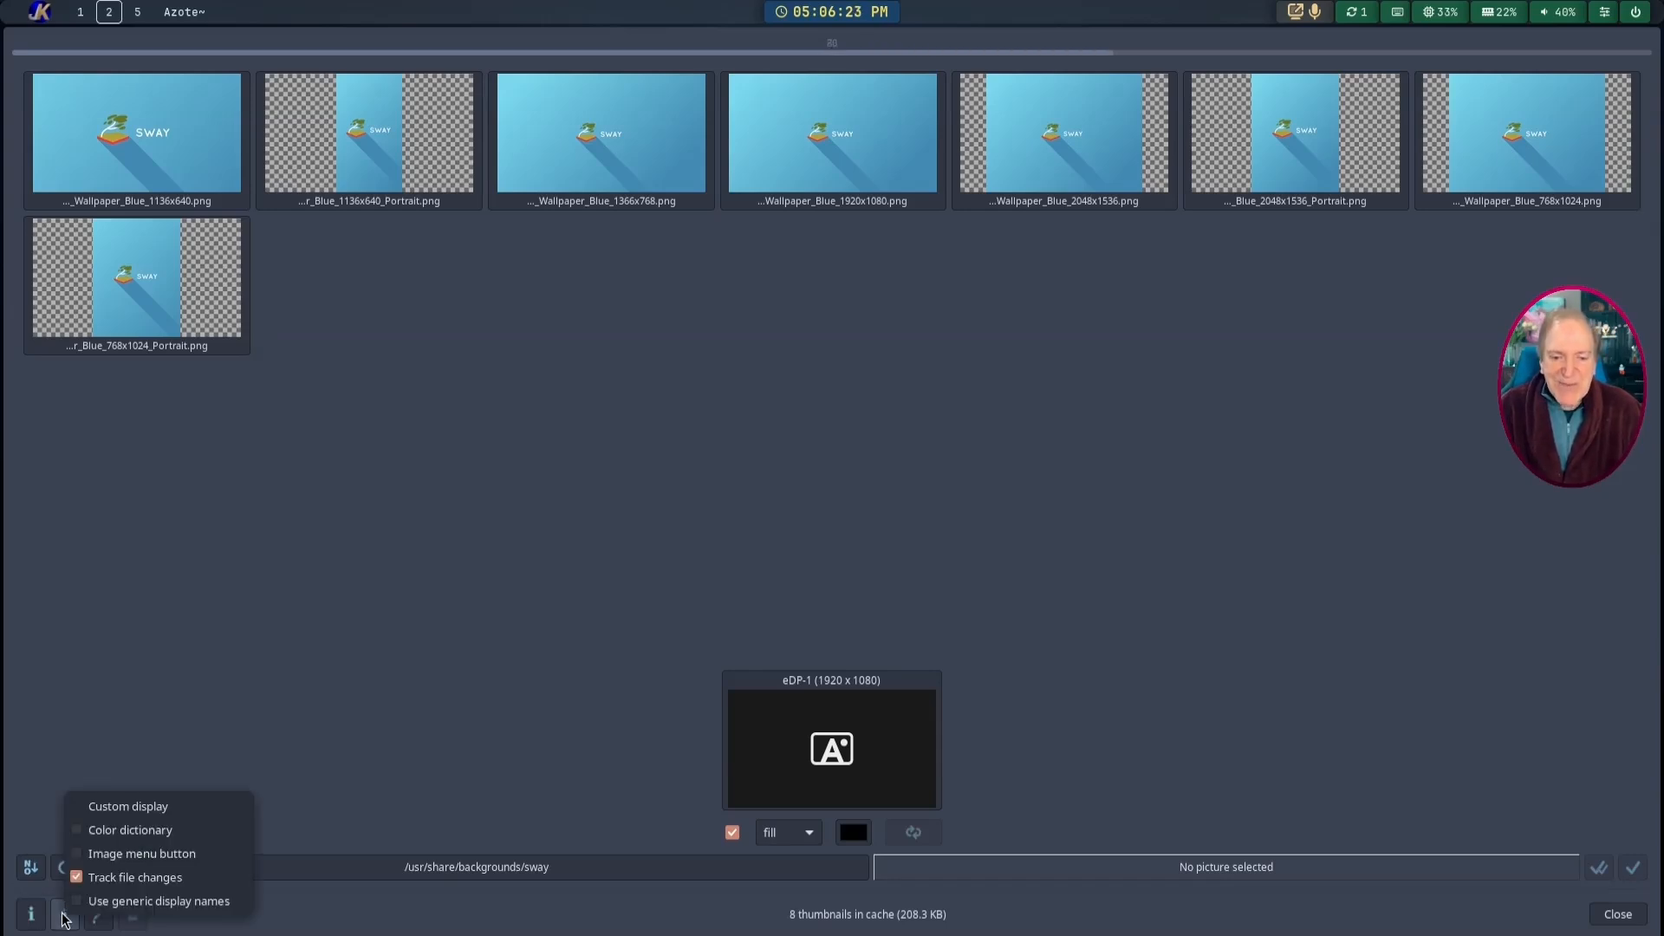
click(440, 721)
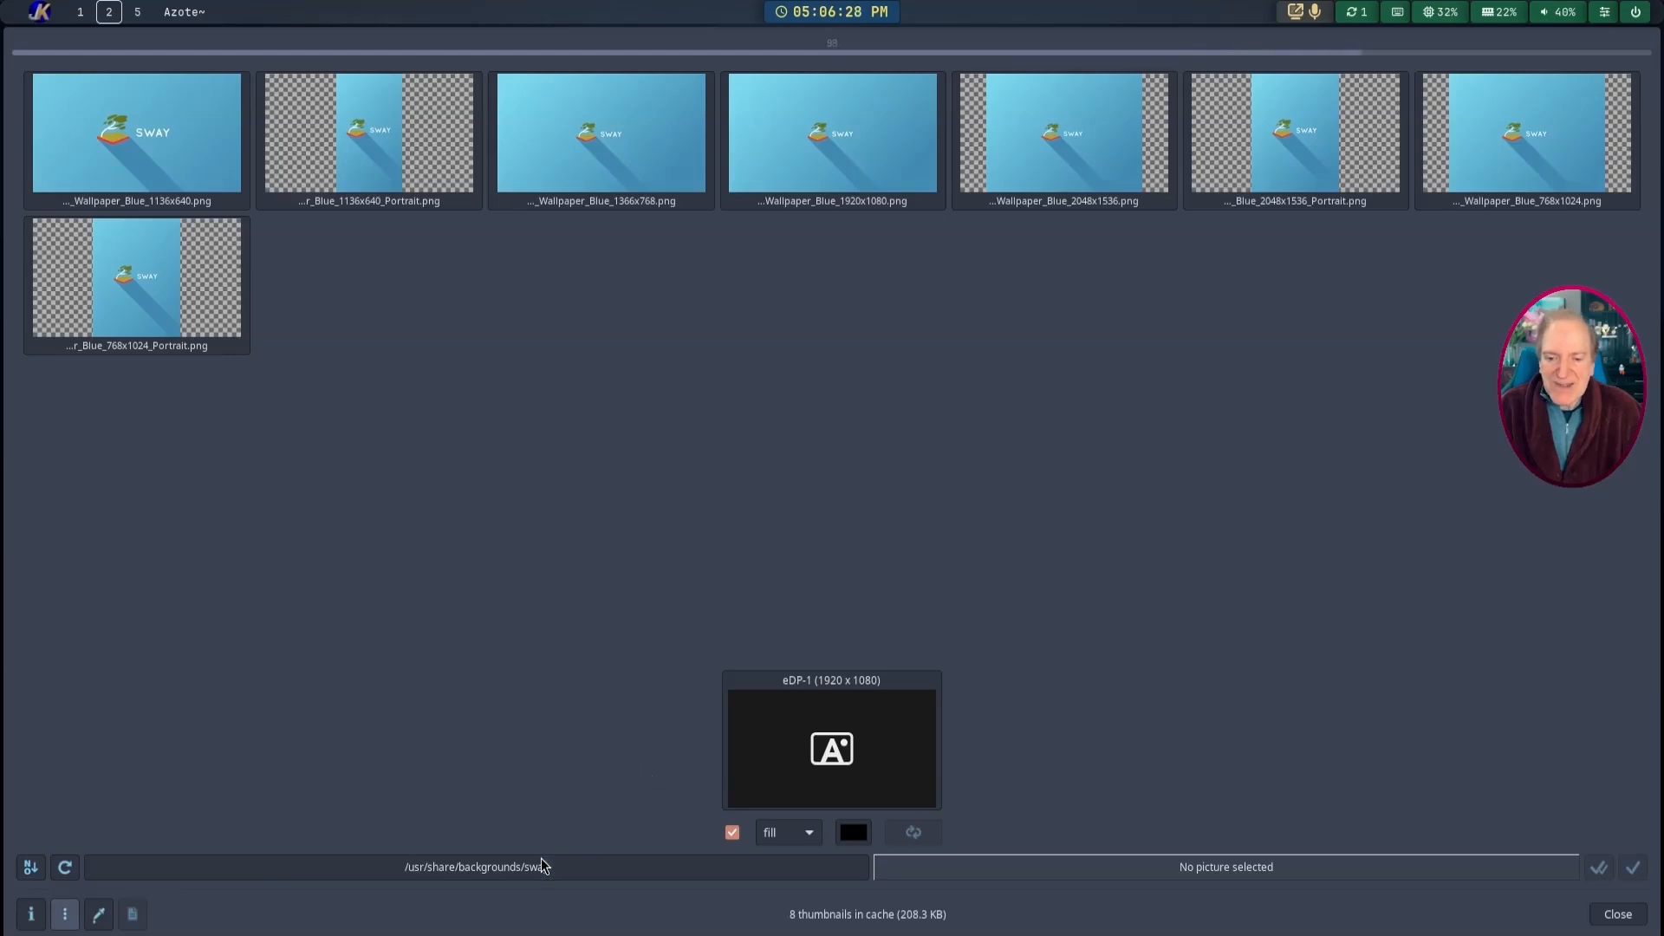
click(498, 865)
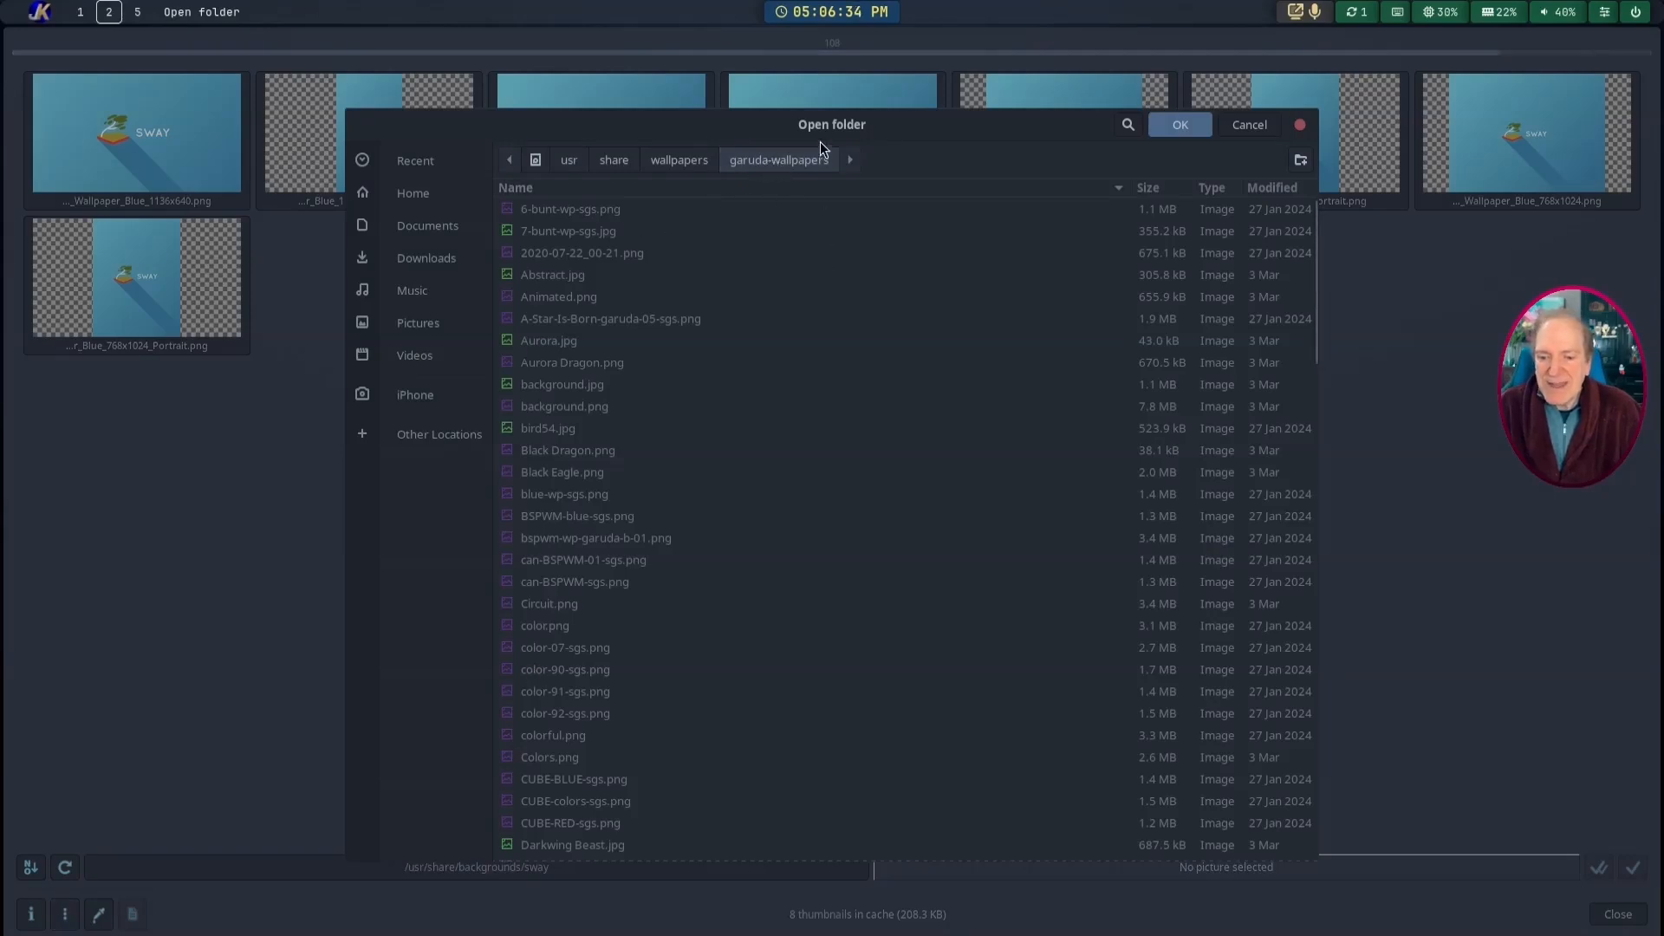
drag(824, 123, 775, 89)
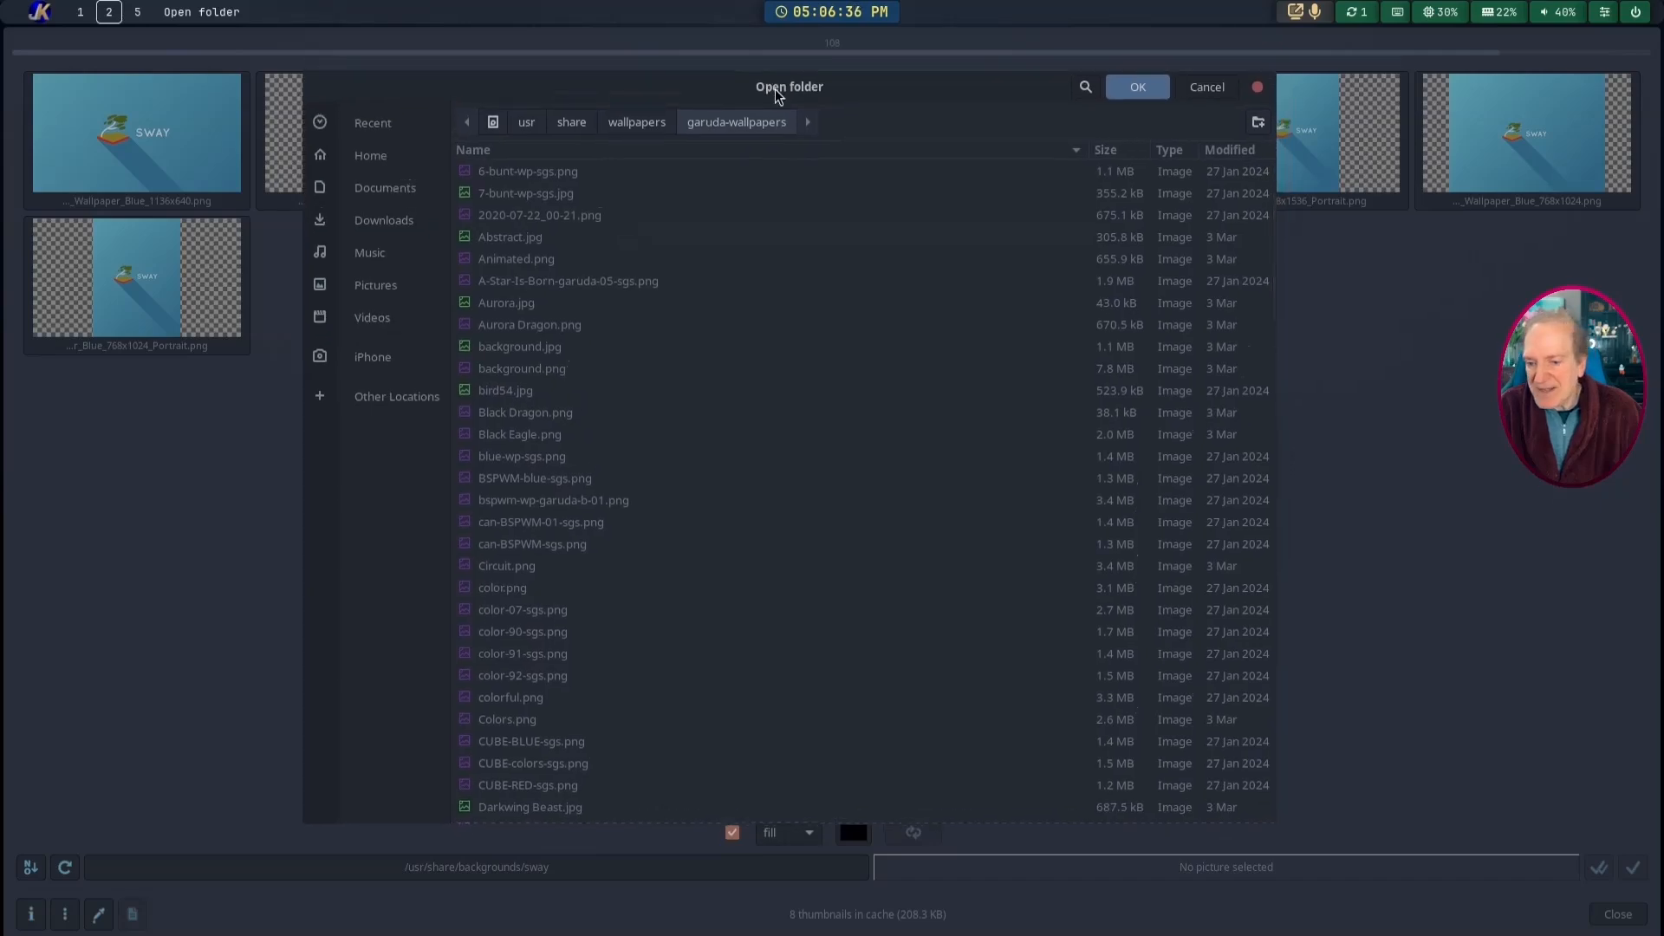
click(1136, 86)
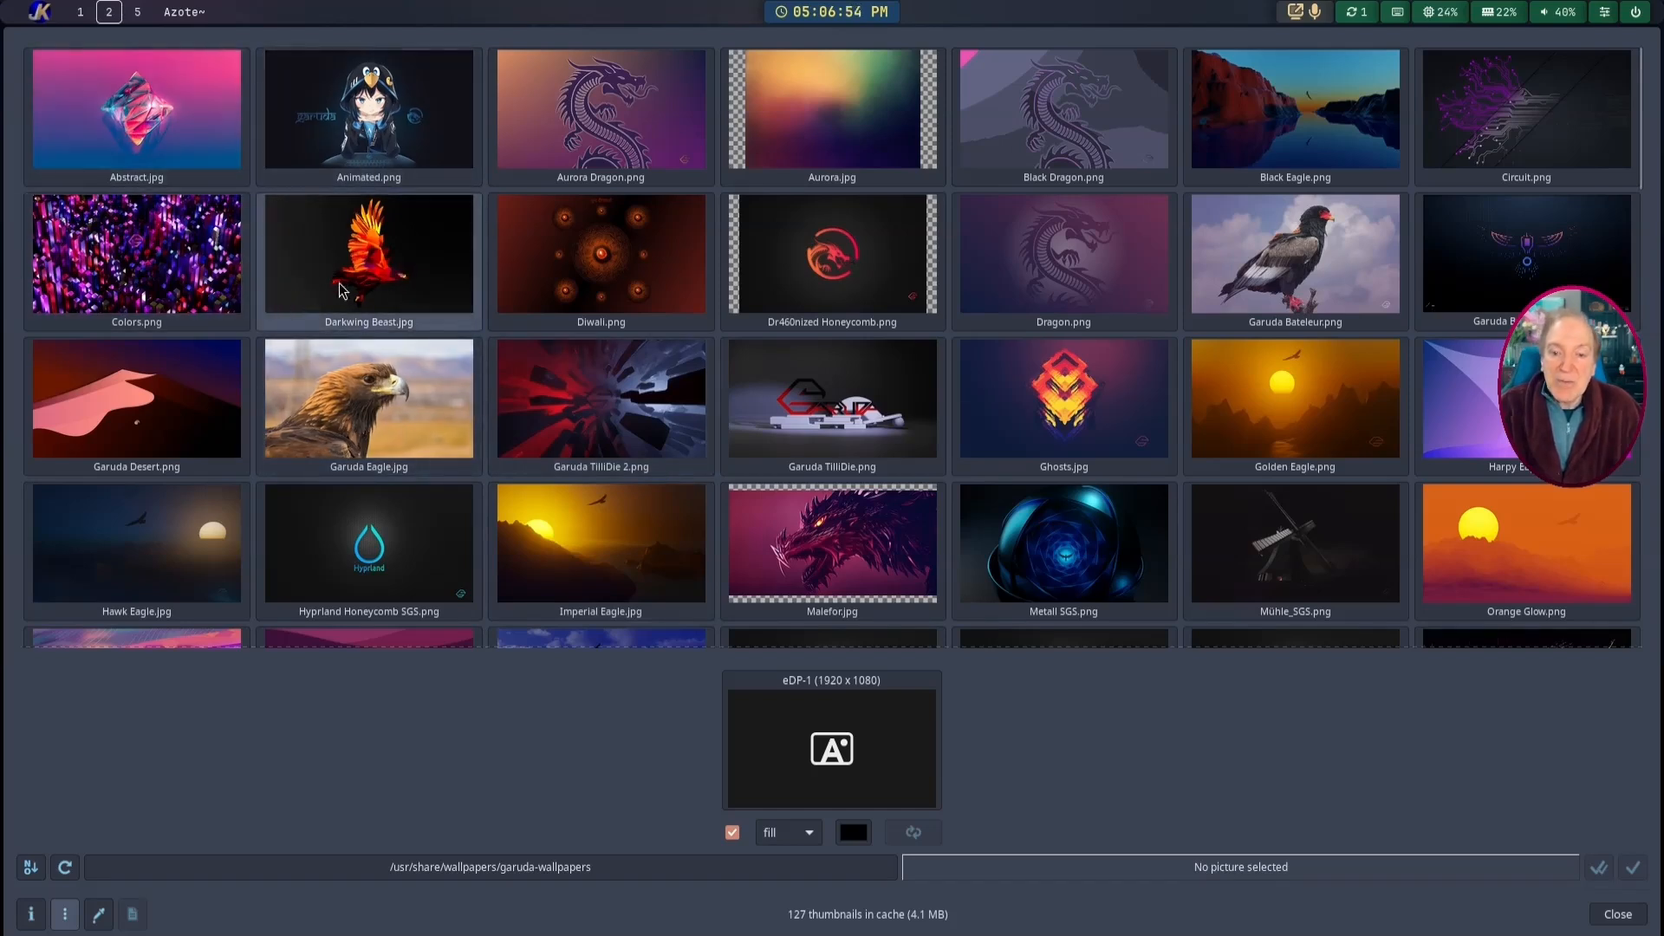
Step: Apply Animated.png to eDP-1, view it on workspace 4, then return to workspace 1
click(395, 146)
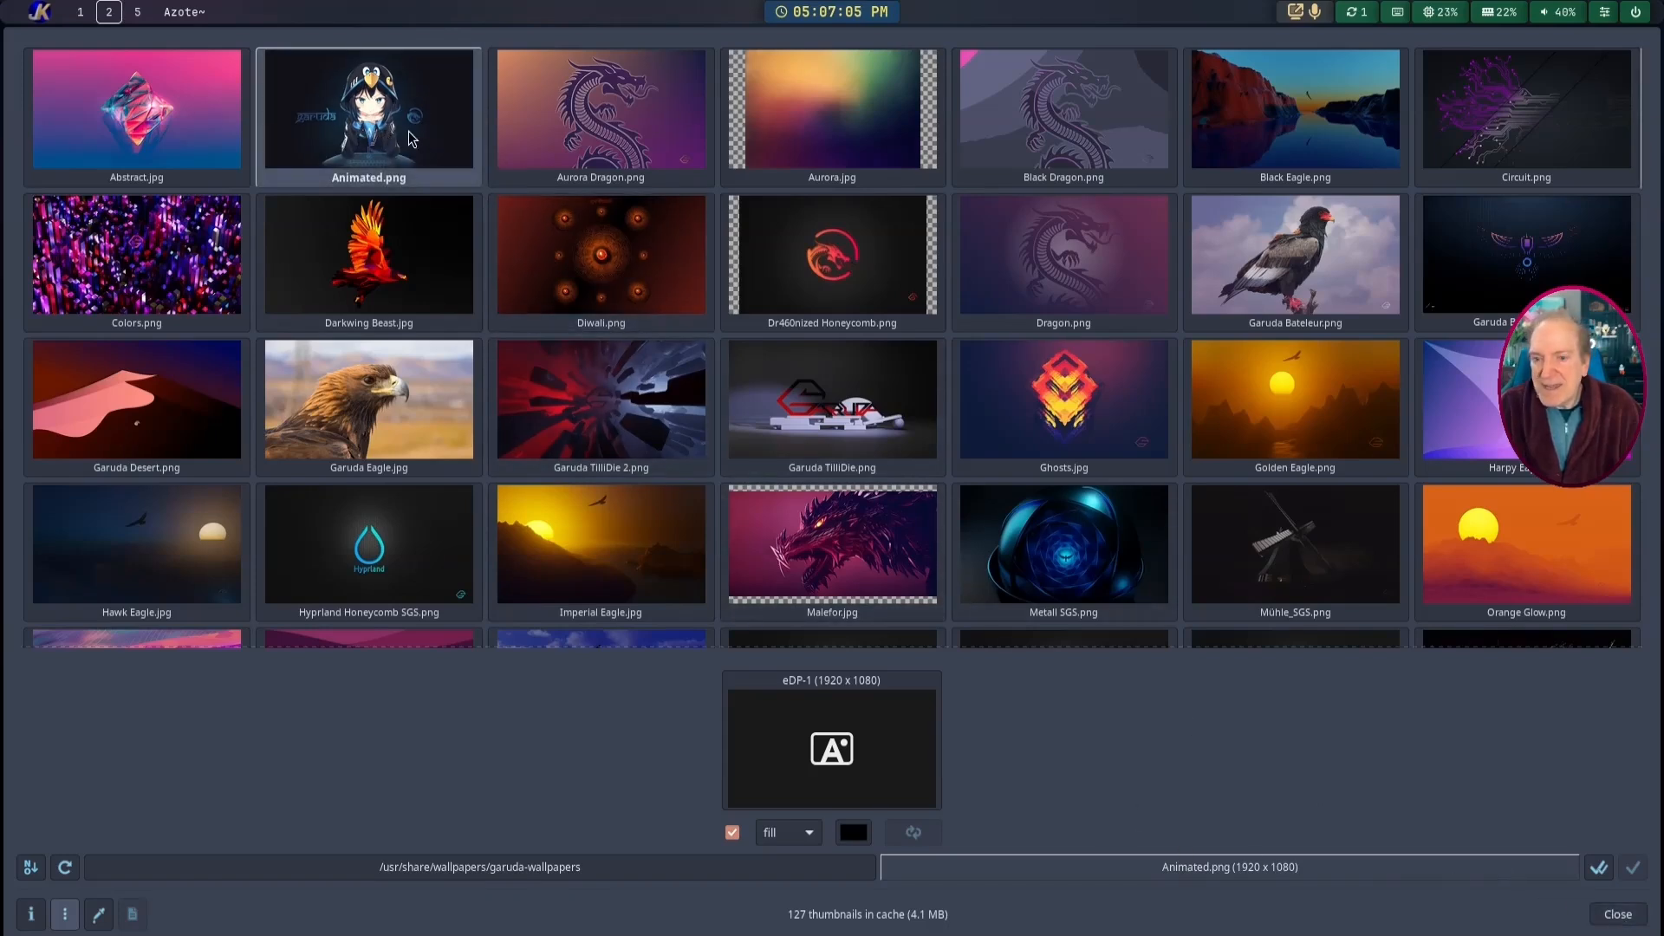
double_click(408, 128)
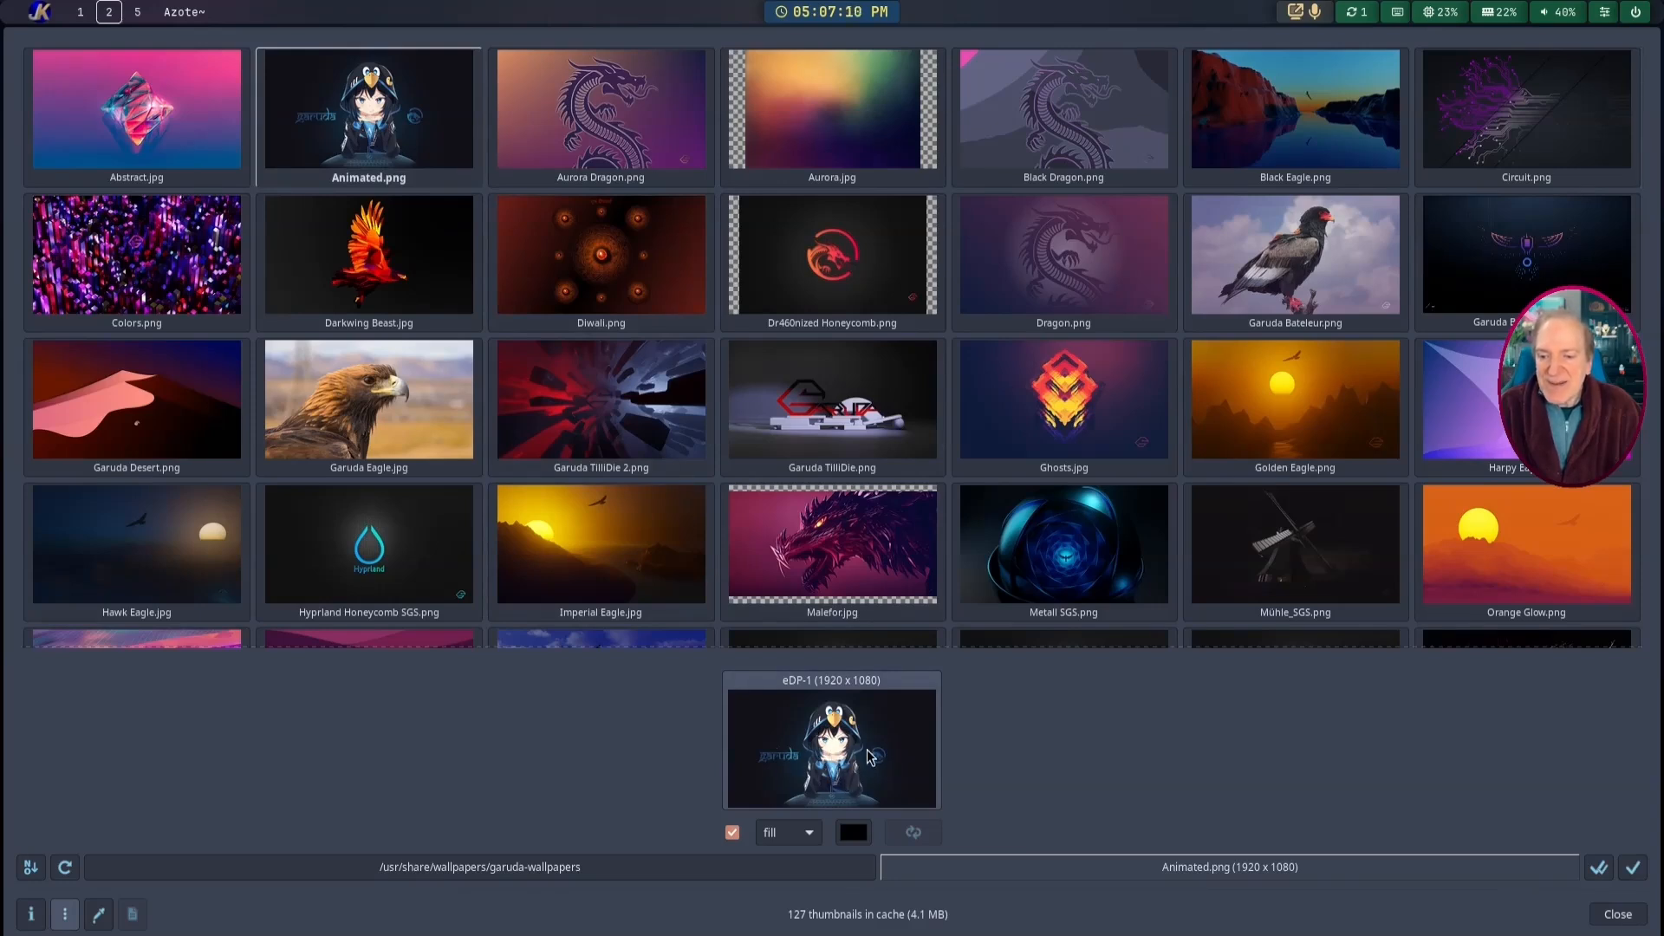
click(1634, 869)
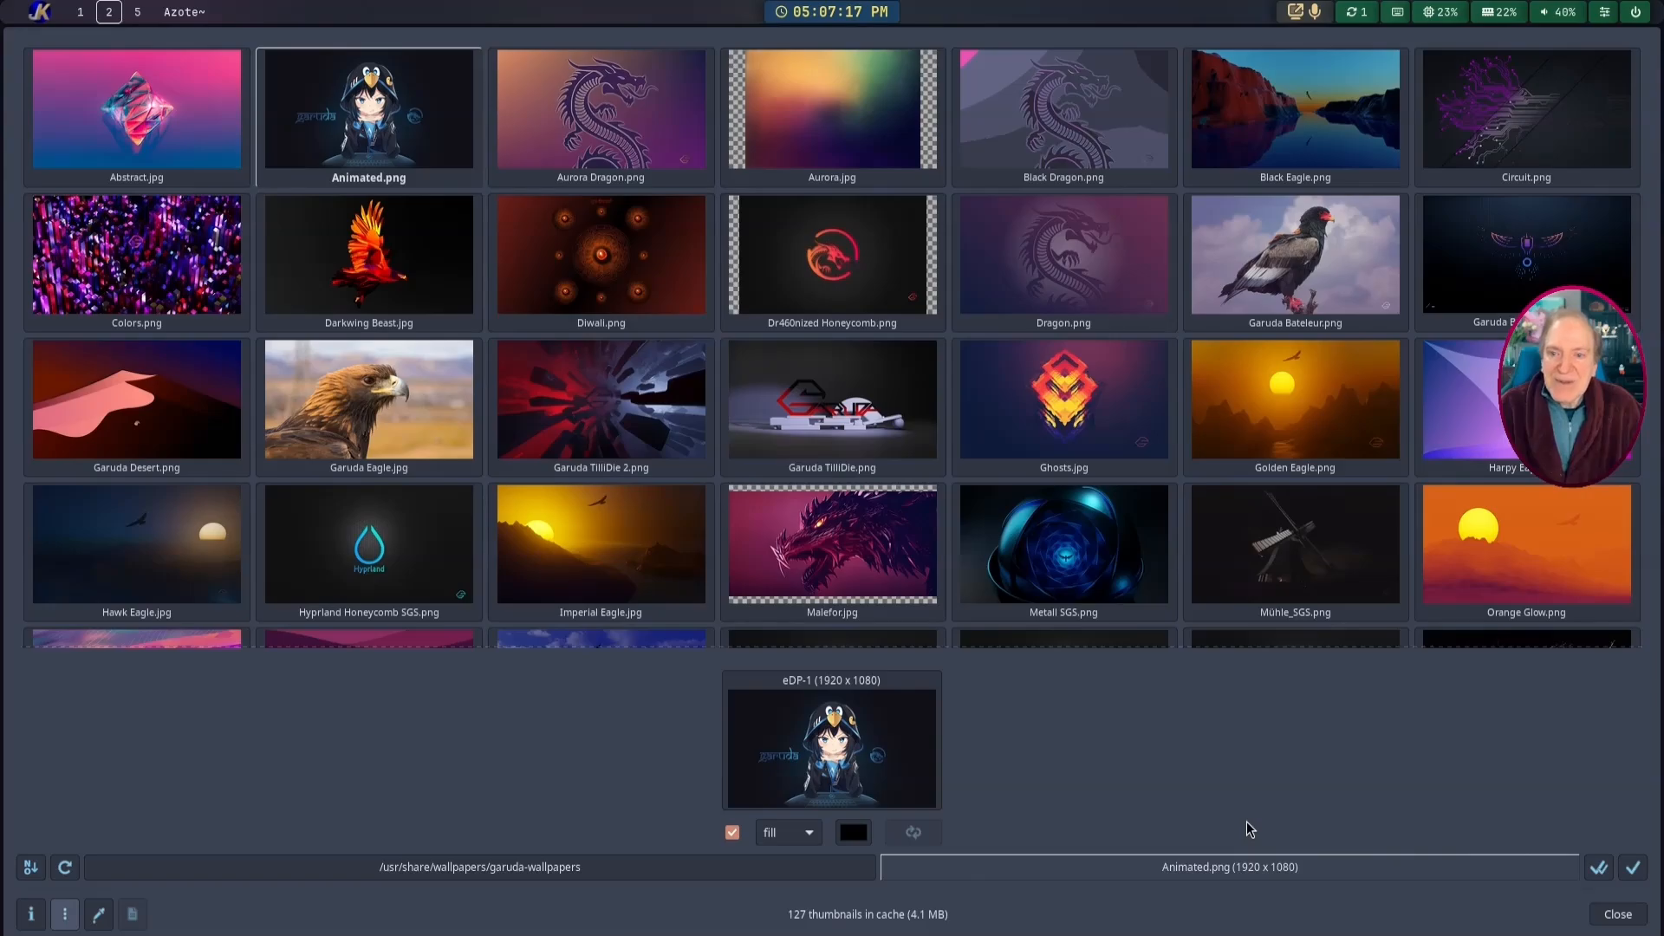
key(super+4)
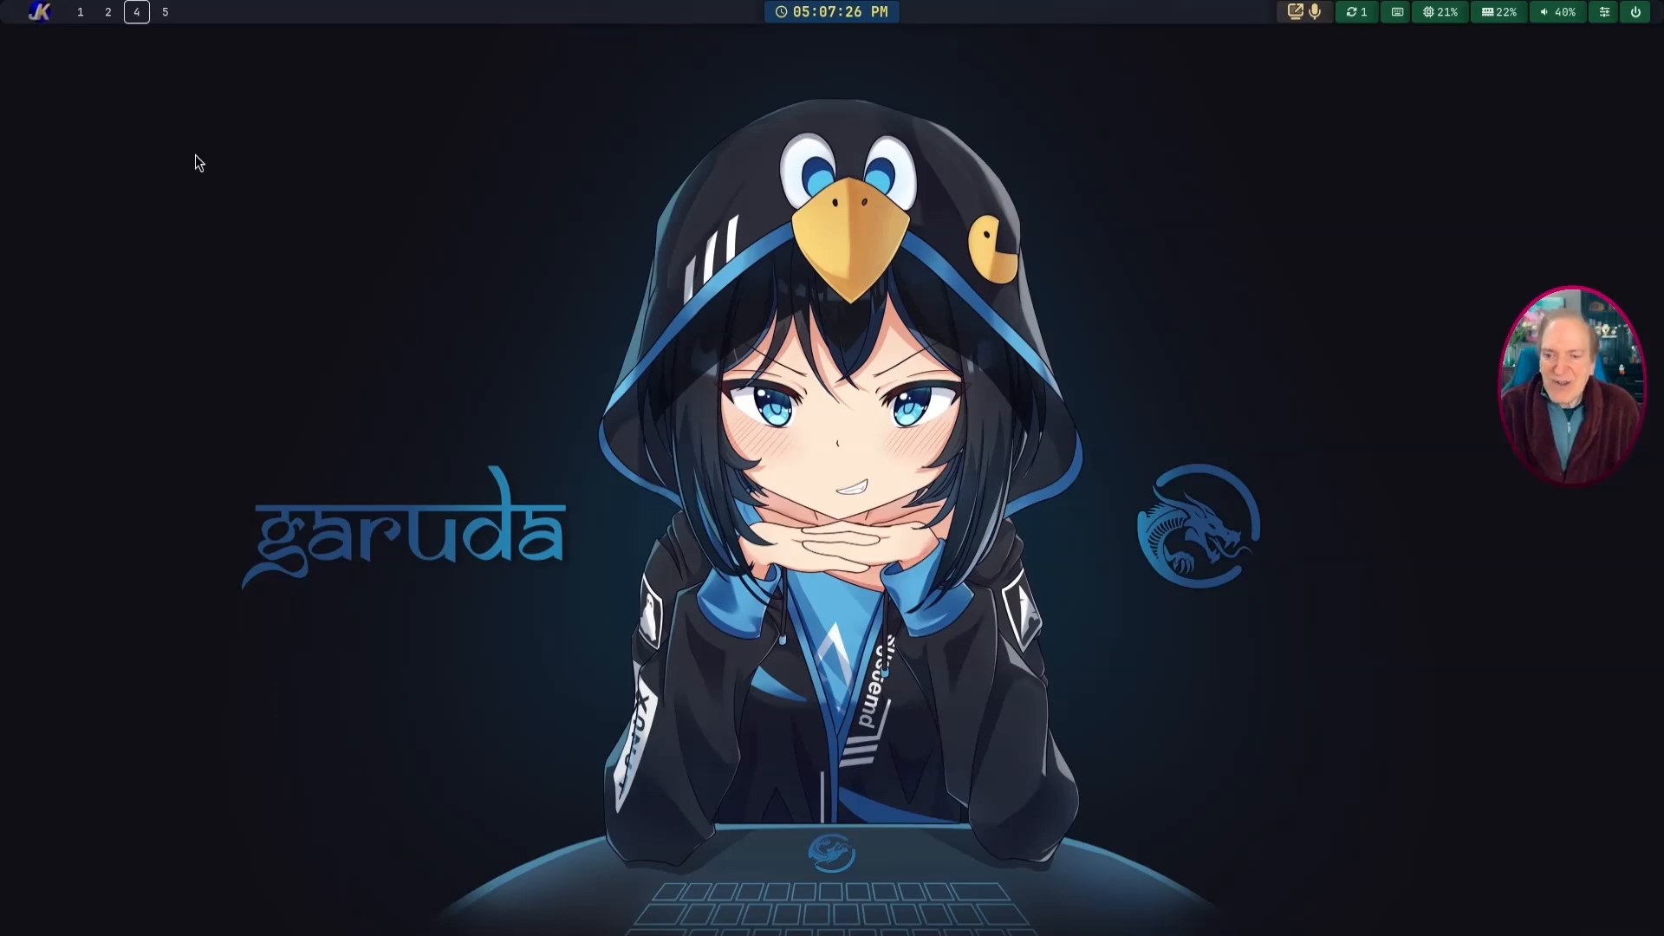
click(79, 12)
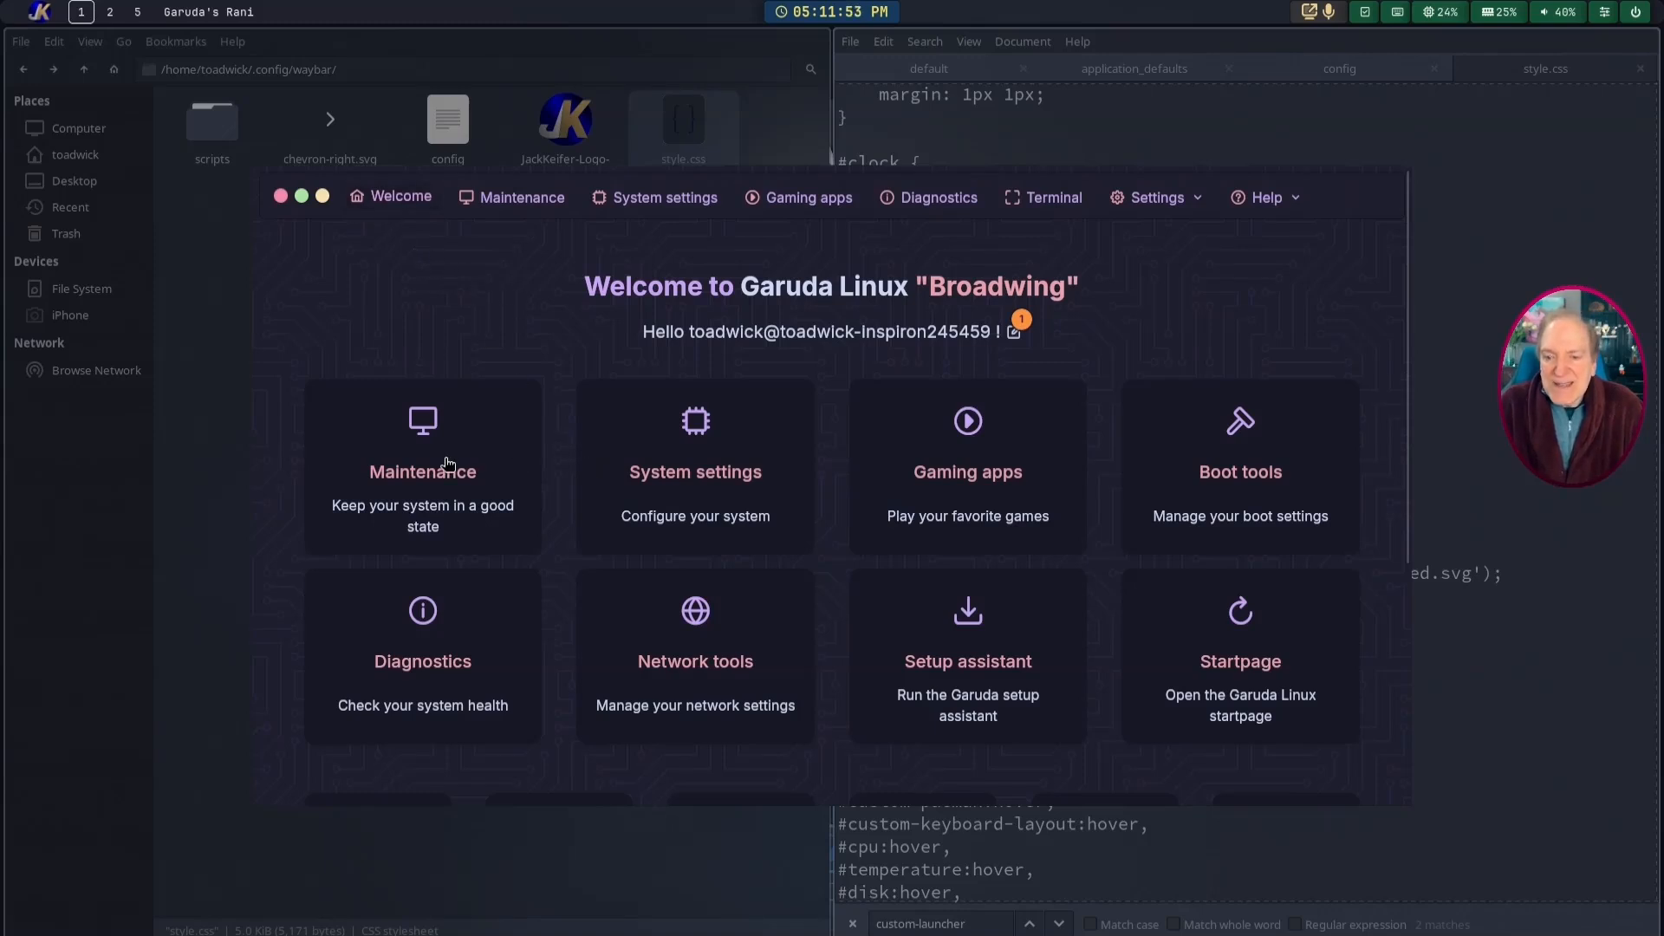
Step: Open Rani's System maintenance page and scroll through the common maintenance actions
click(517, 206)
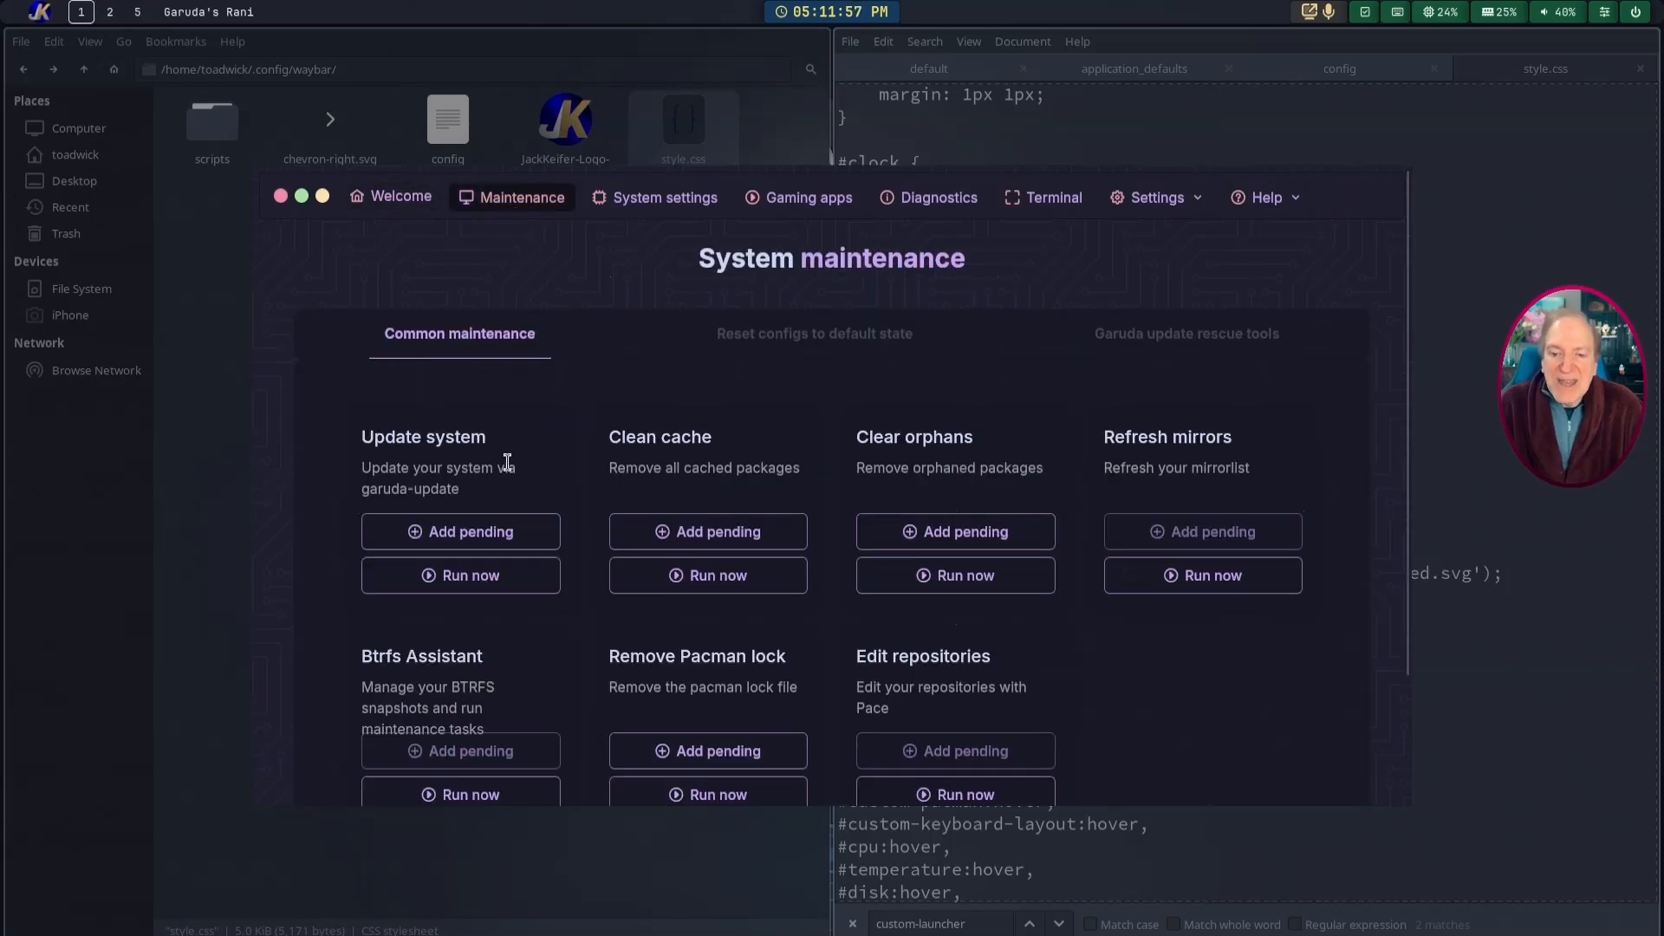
scroll(499, 492, down, 2)
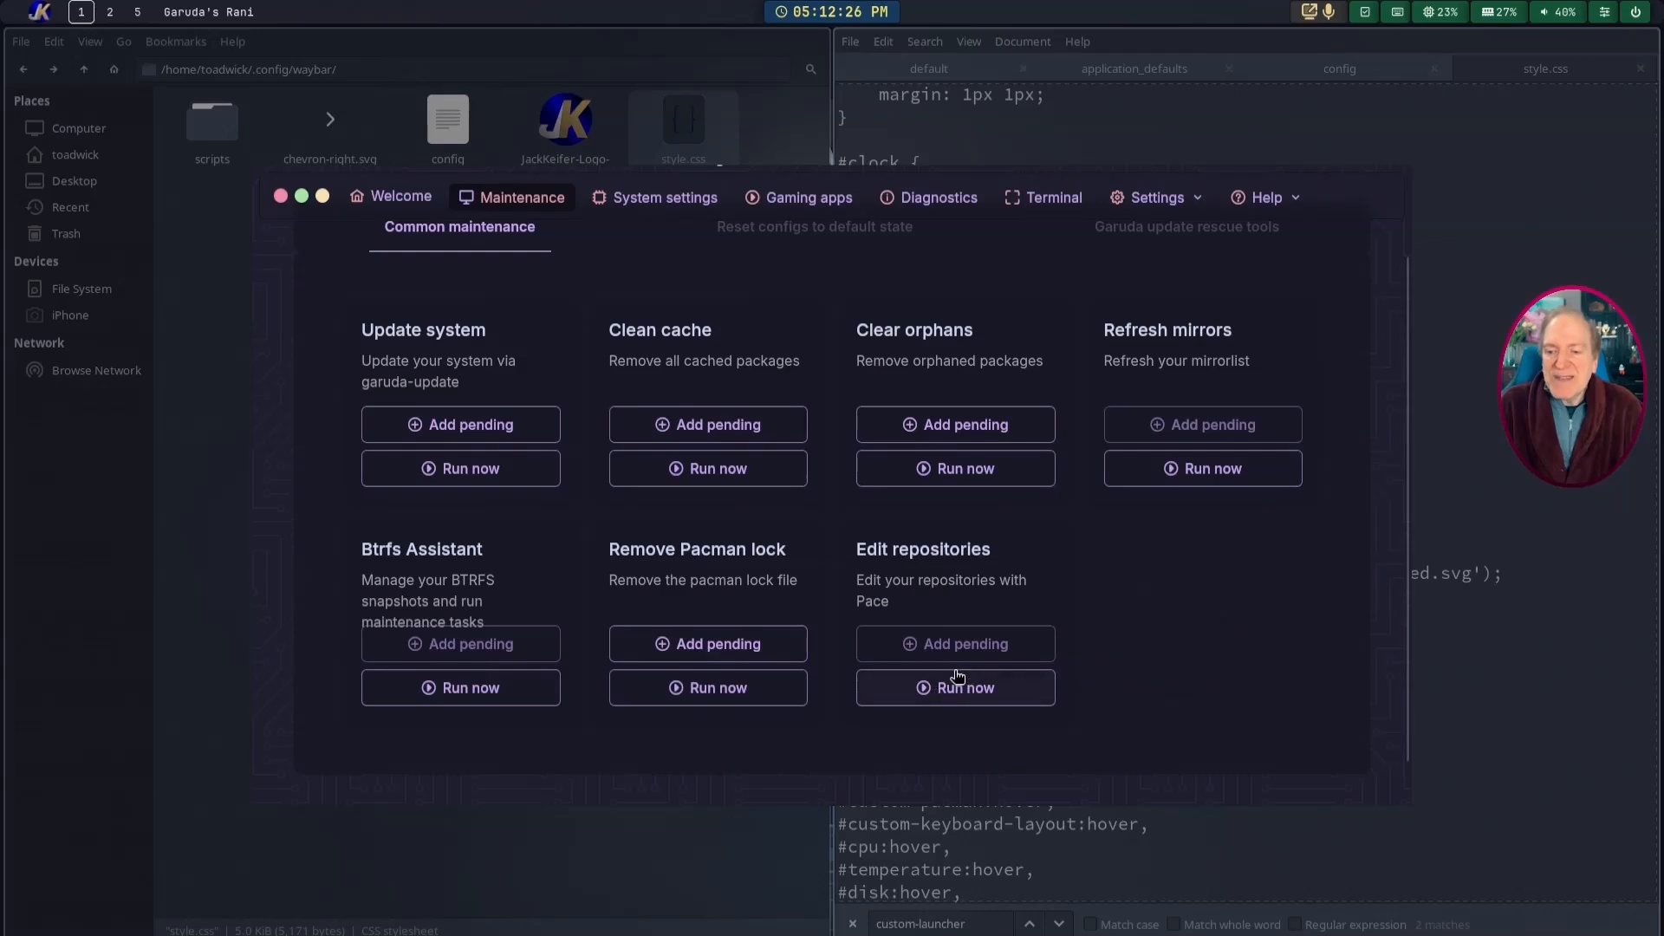
mouse_move(949, 652)
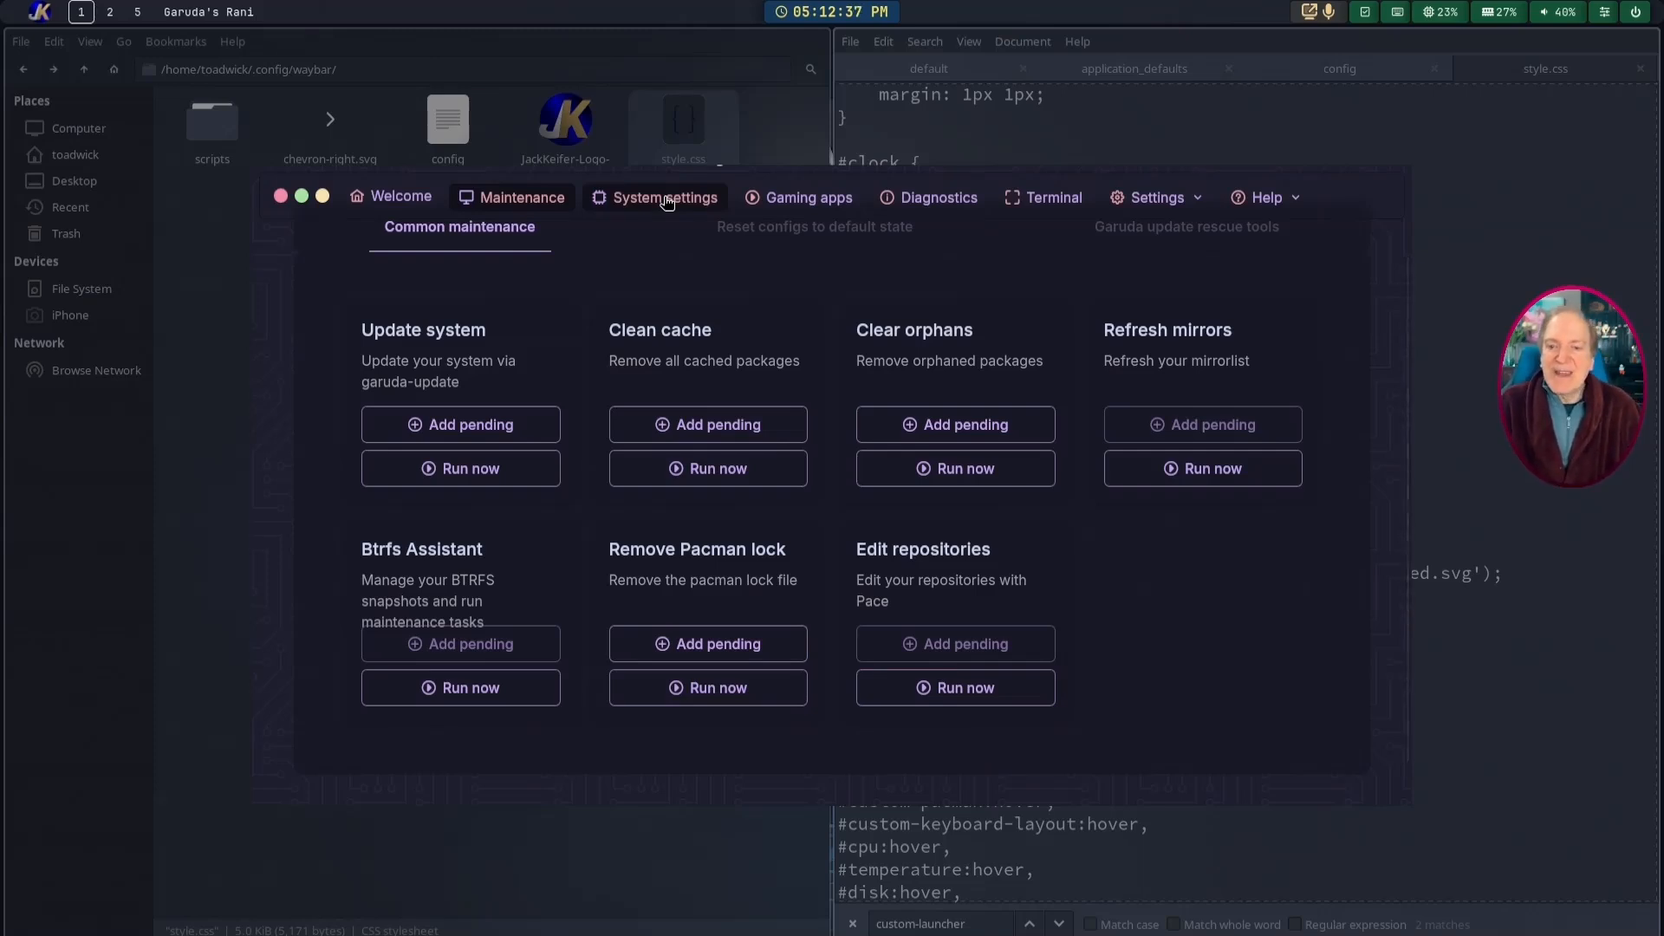
Step: In System settings, enable Printing support with the user in the cups group
click(666, 201)
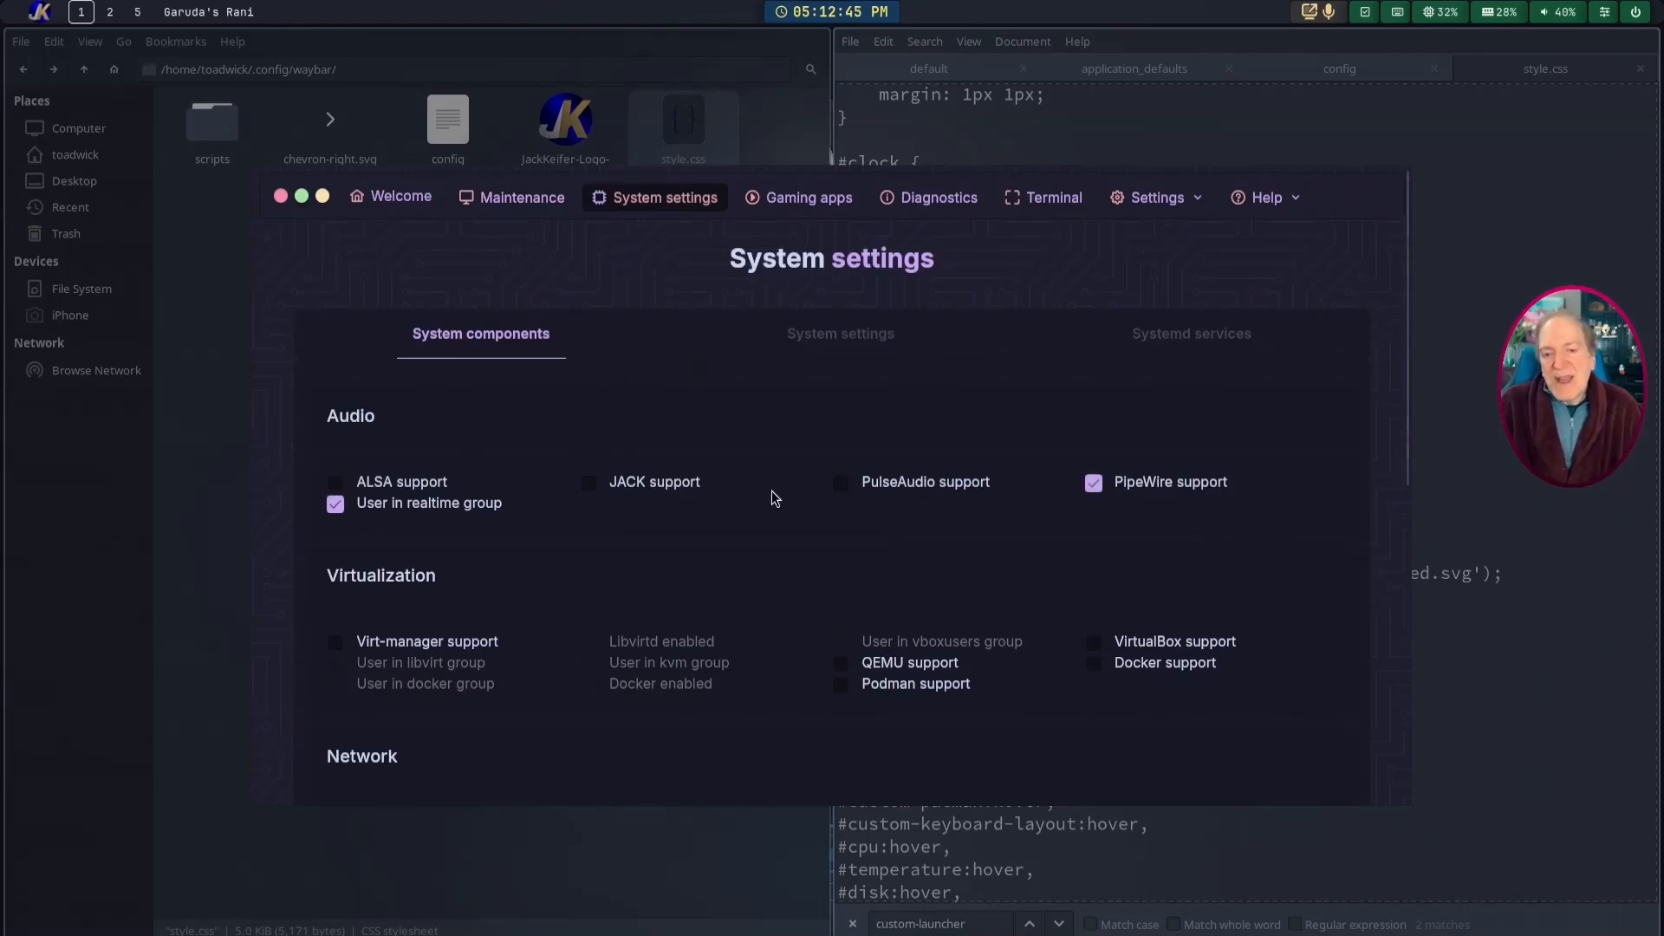
scroll(940, 512, down, 5)
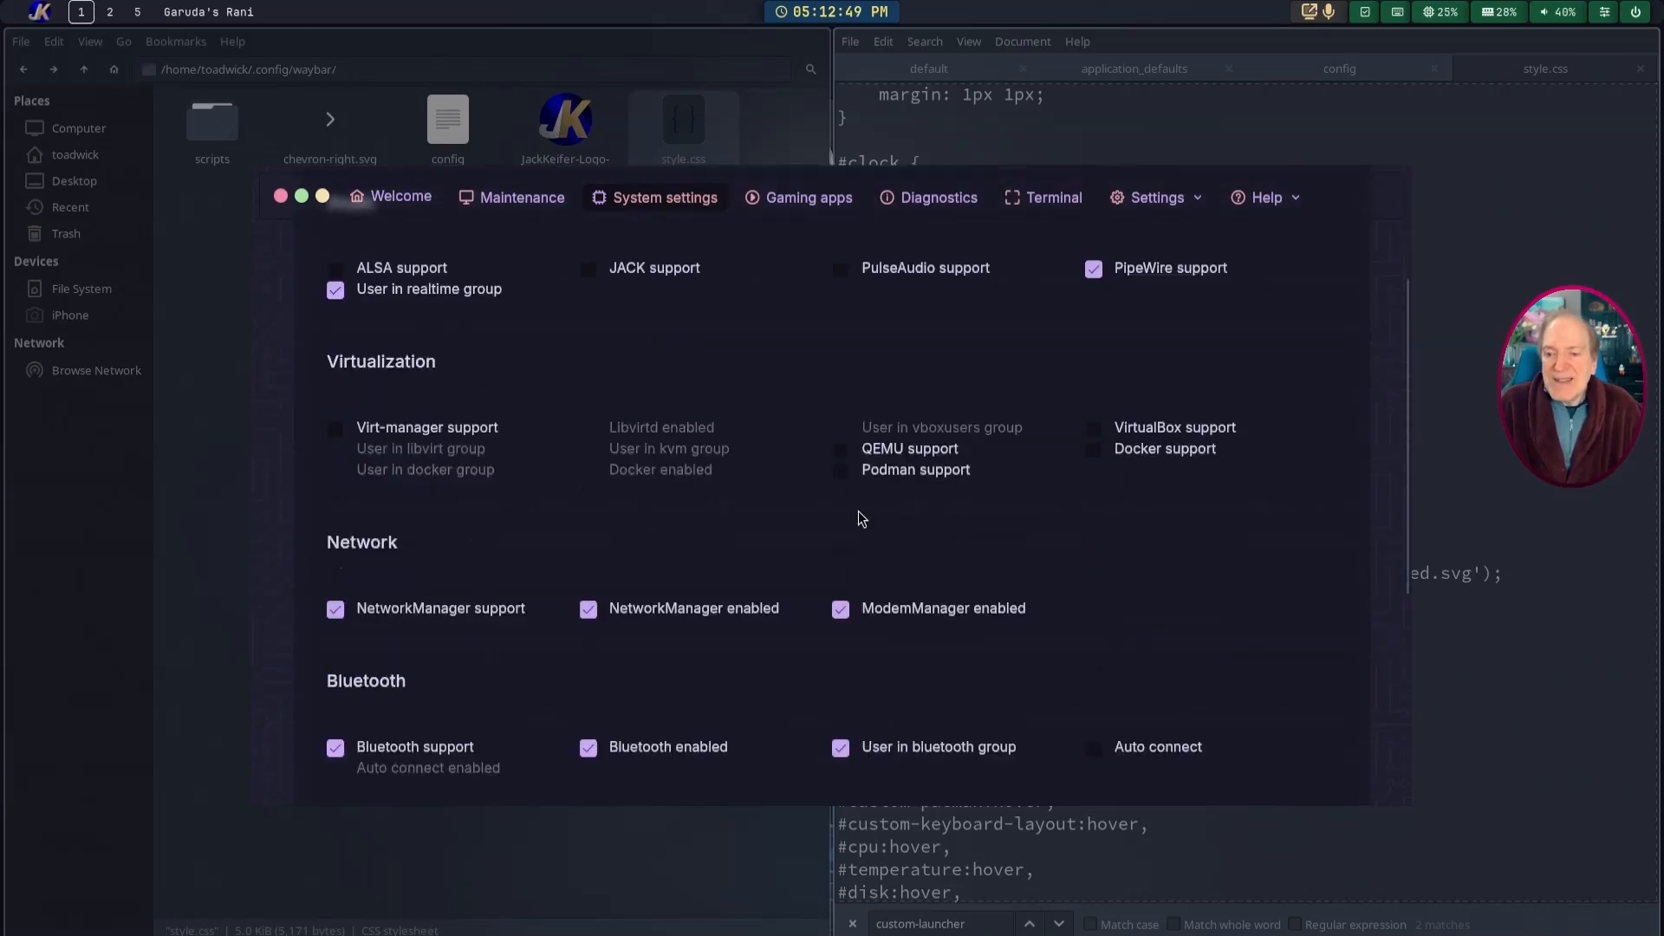
scroll(836, 523, down, 3)
scroll(836, 520, down, 5)
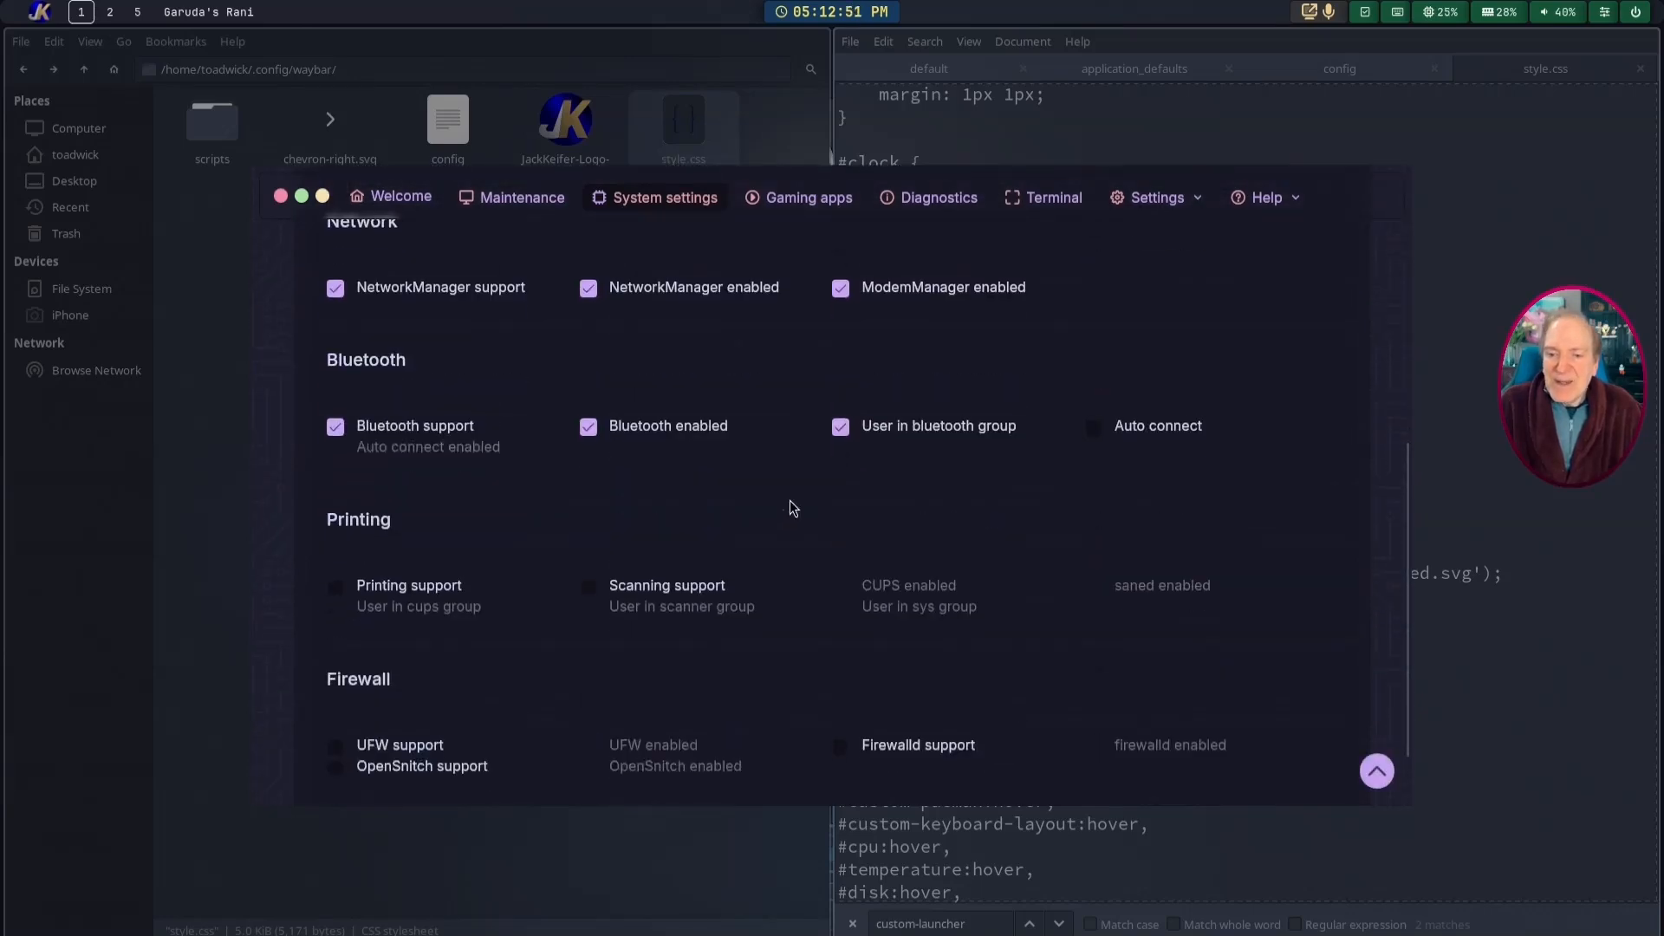
scroll(525, 409, up, 3)
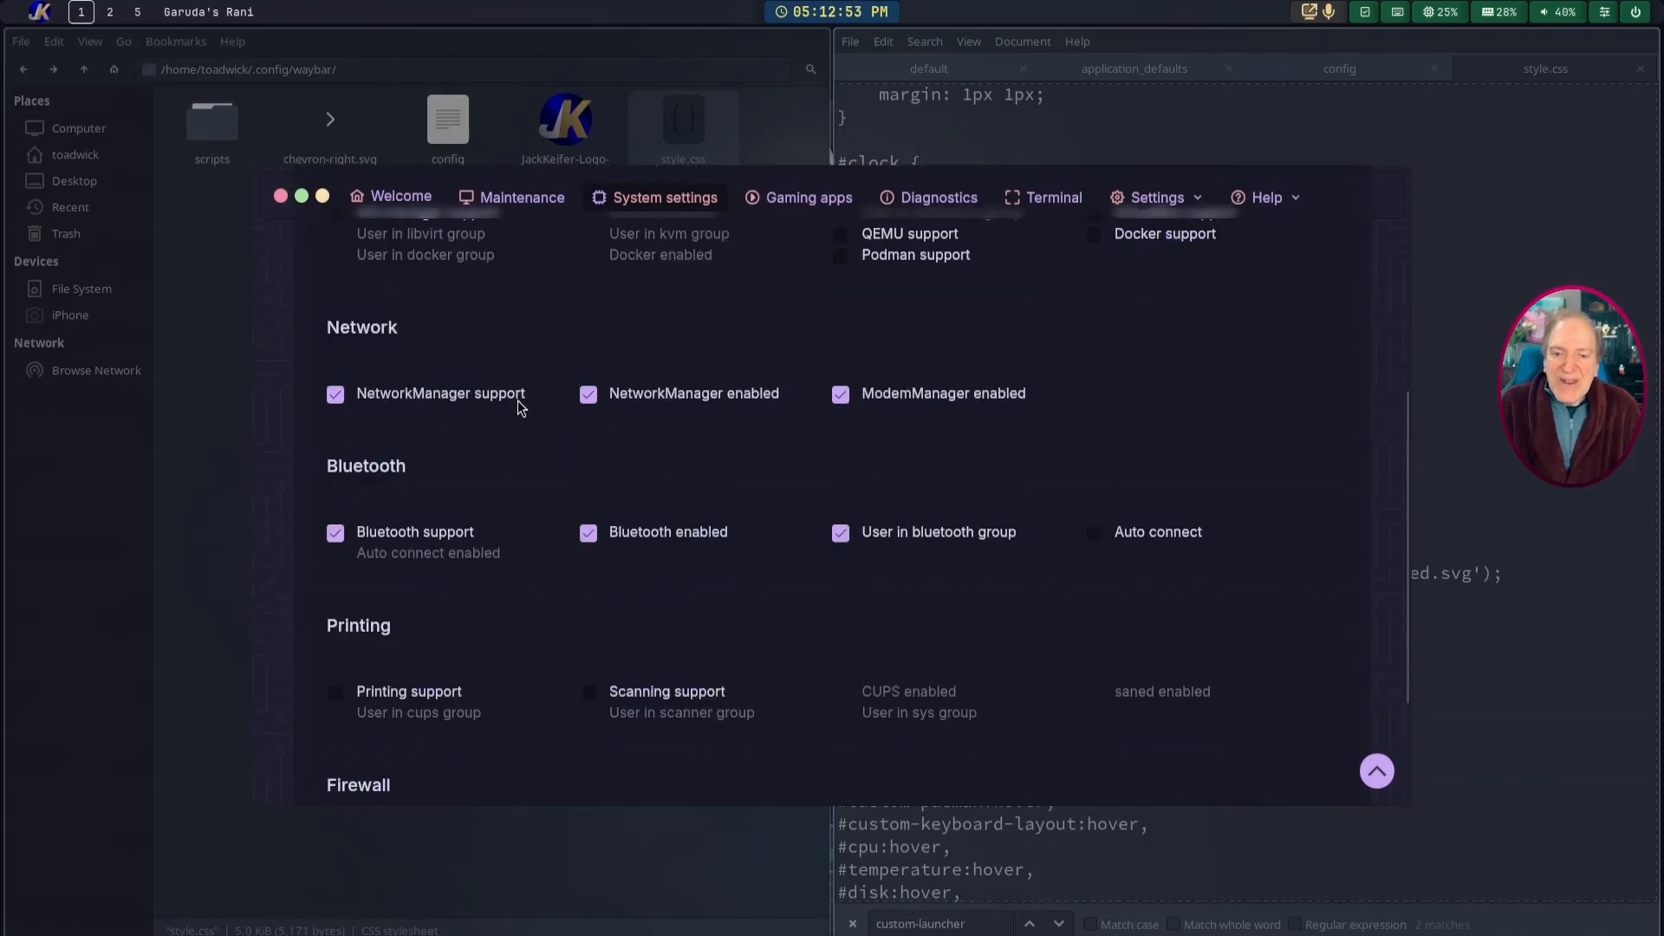
scroll(511, 416, down, 3)
scroll(502, 426, down, 2)
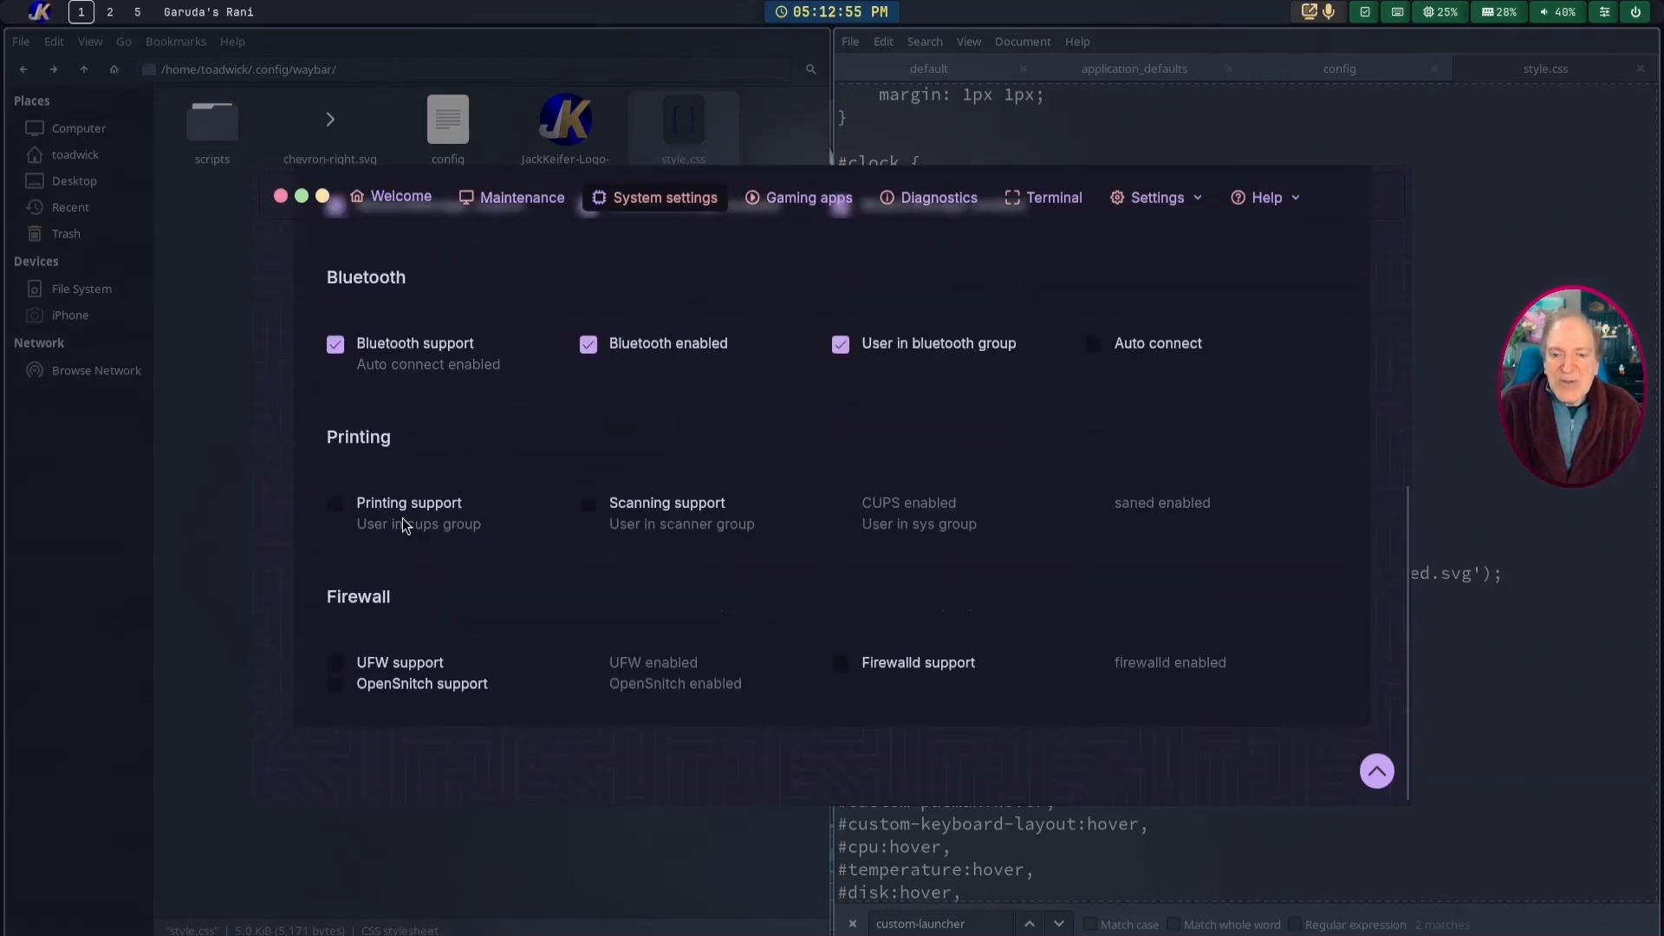
click(336, 507)
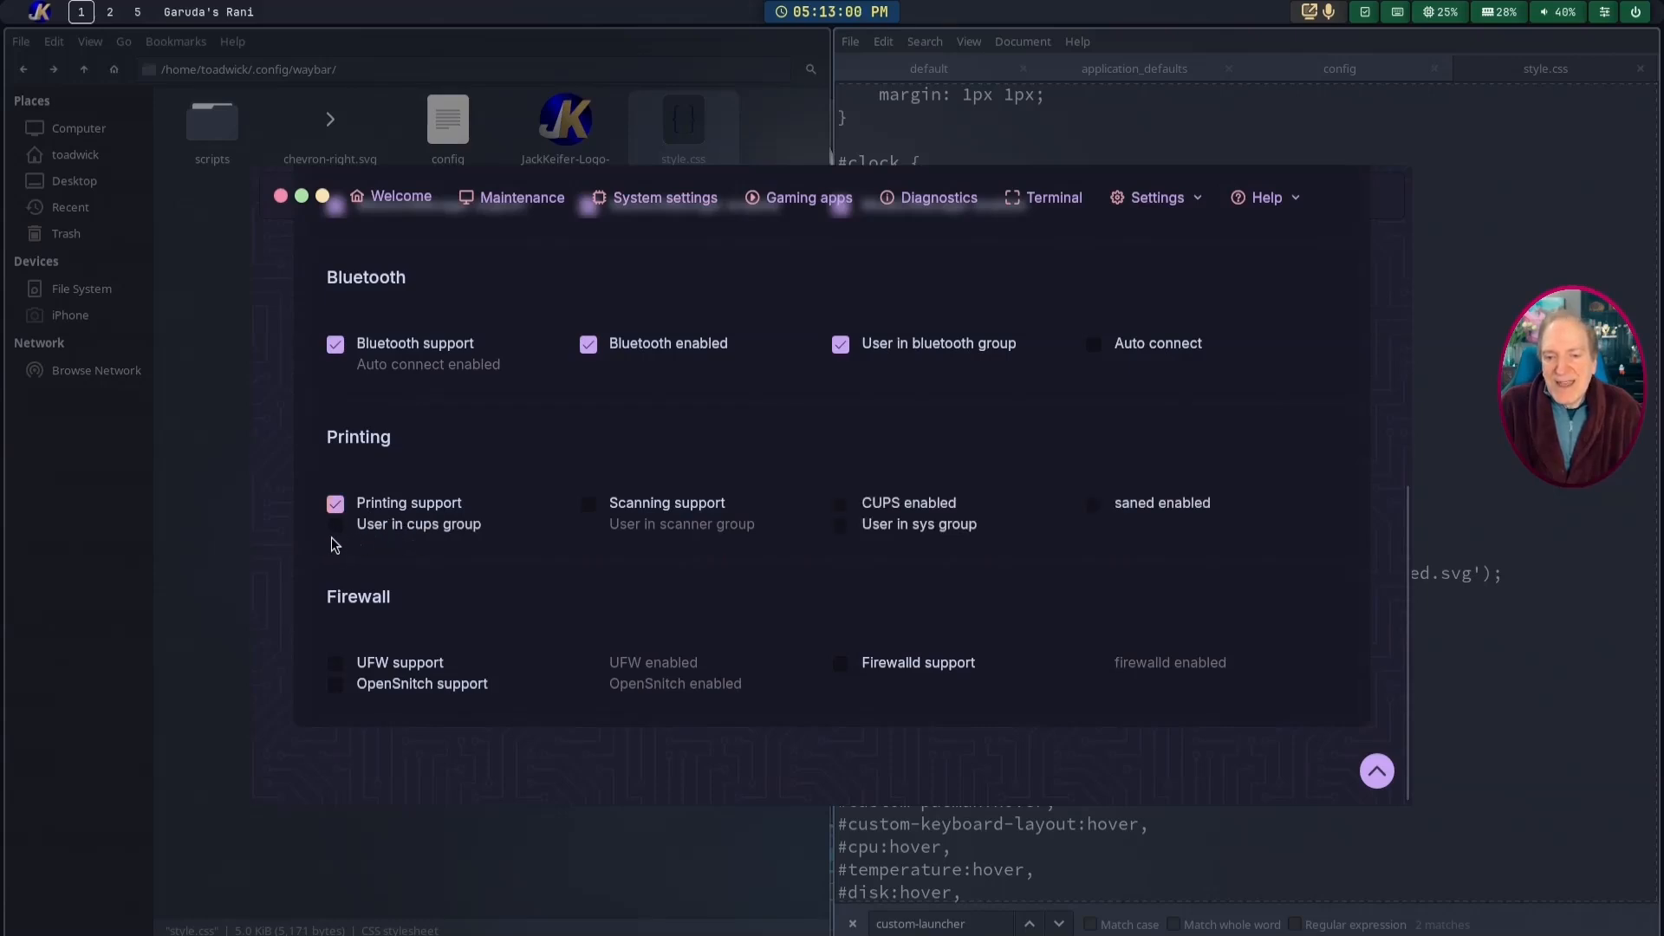
click(337, 526)
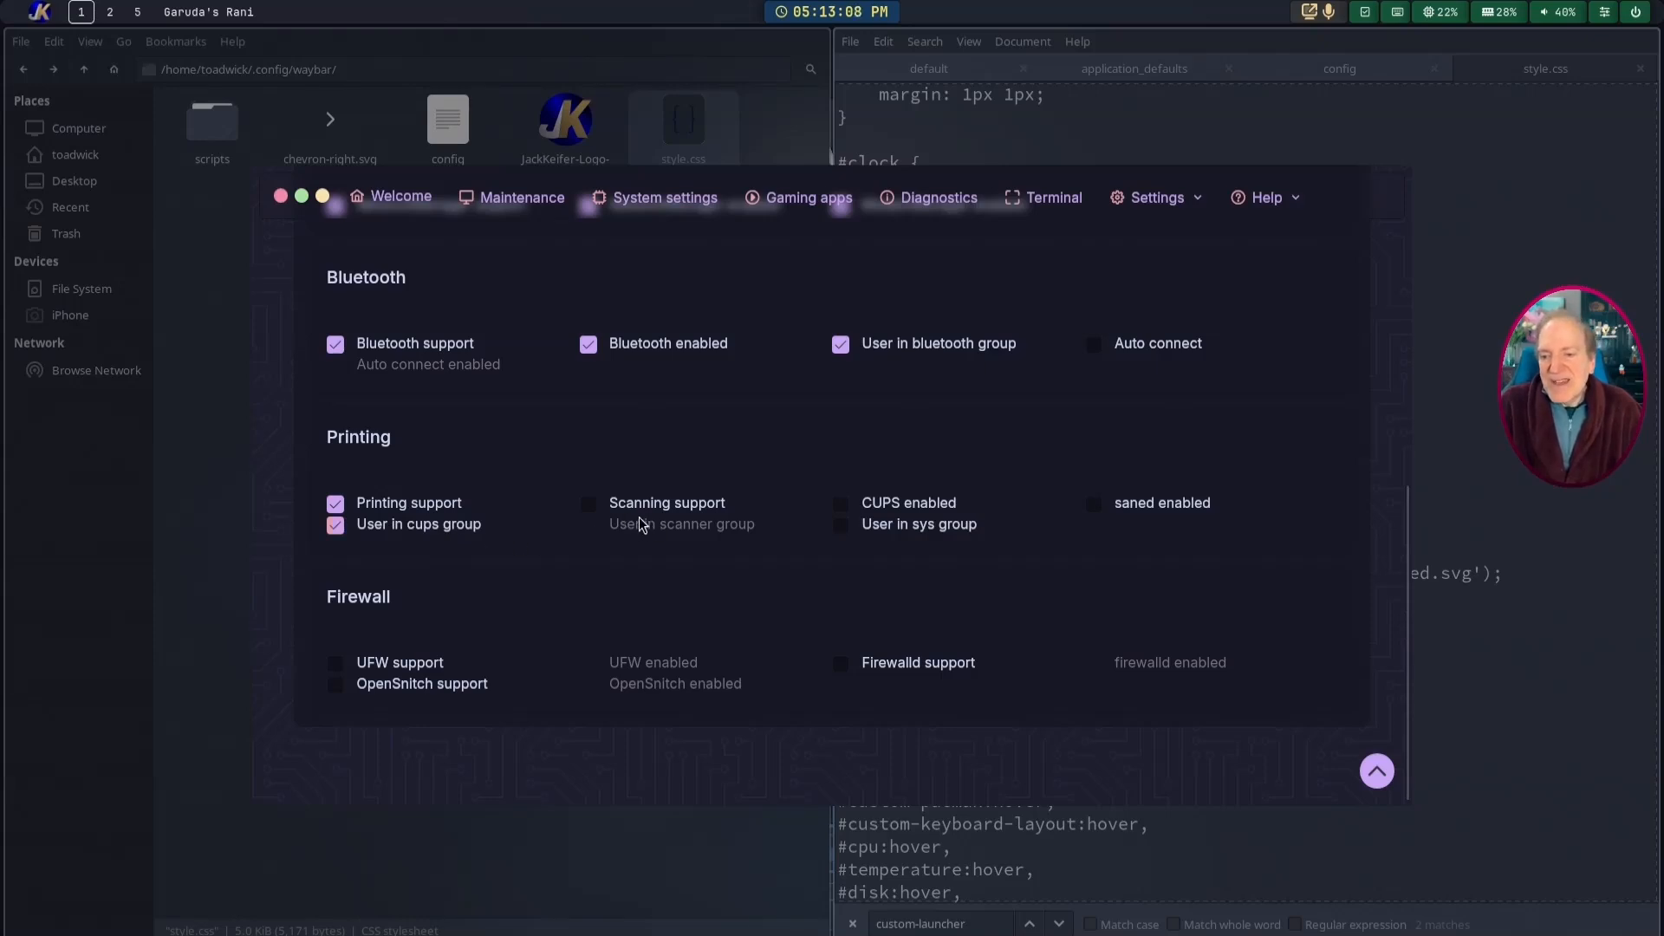
Step: Enable Scanning support with the user in the scanner group, then go to Gaming apps
click(606, 511)
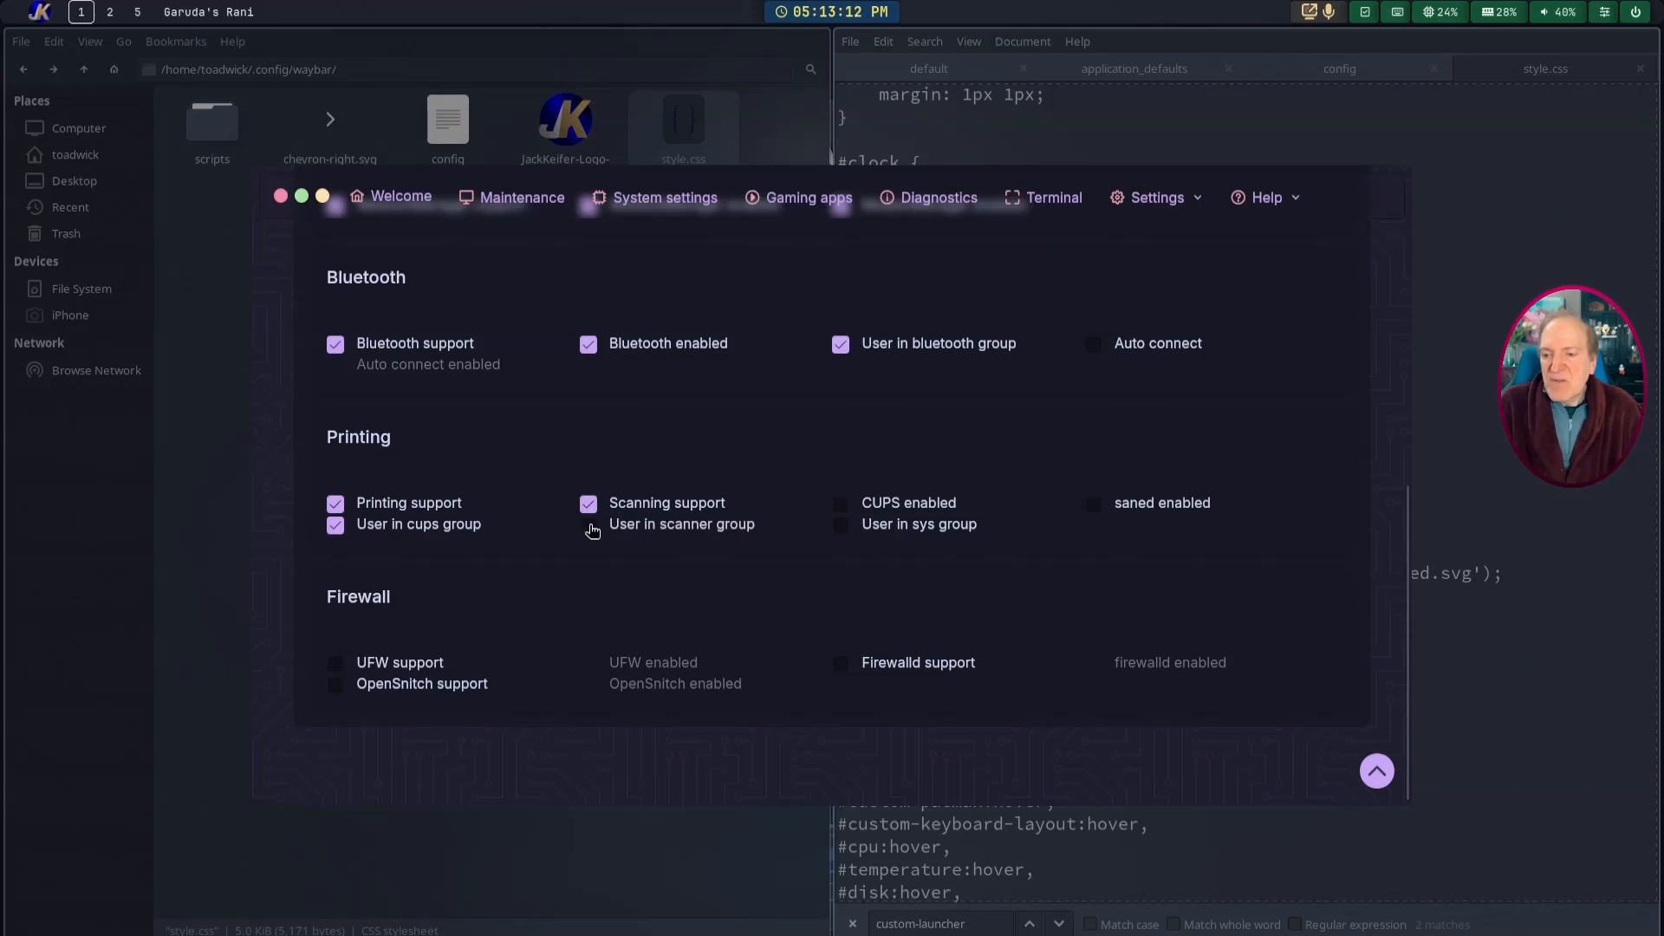
click(591, 527)
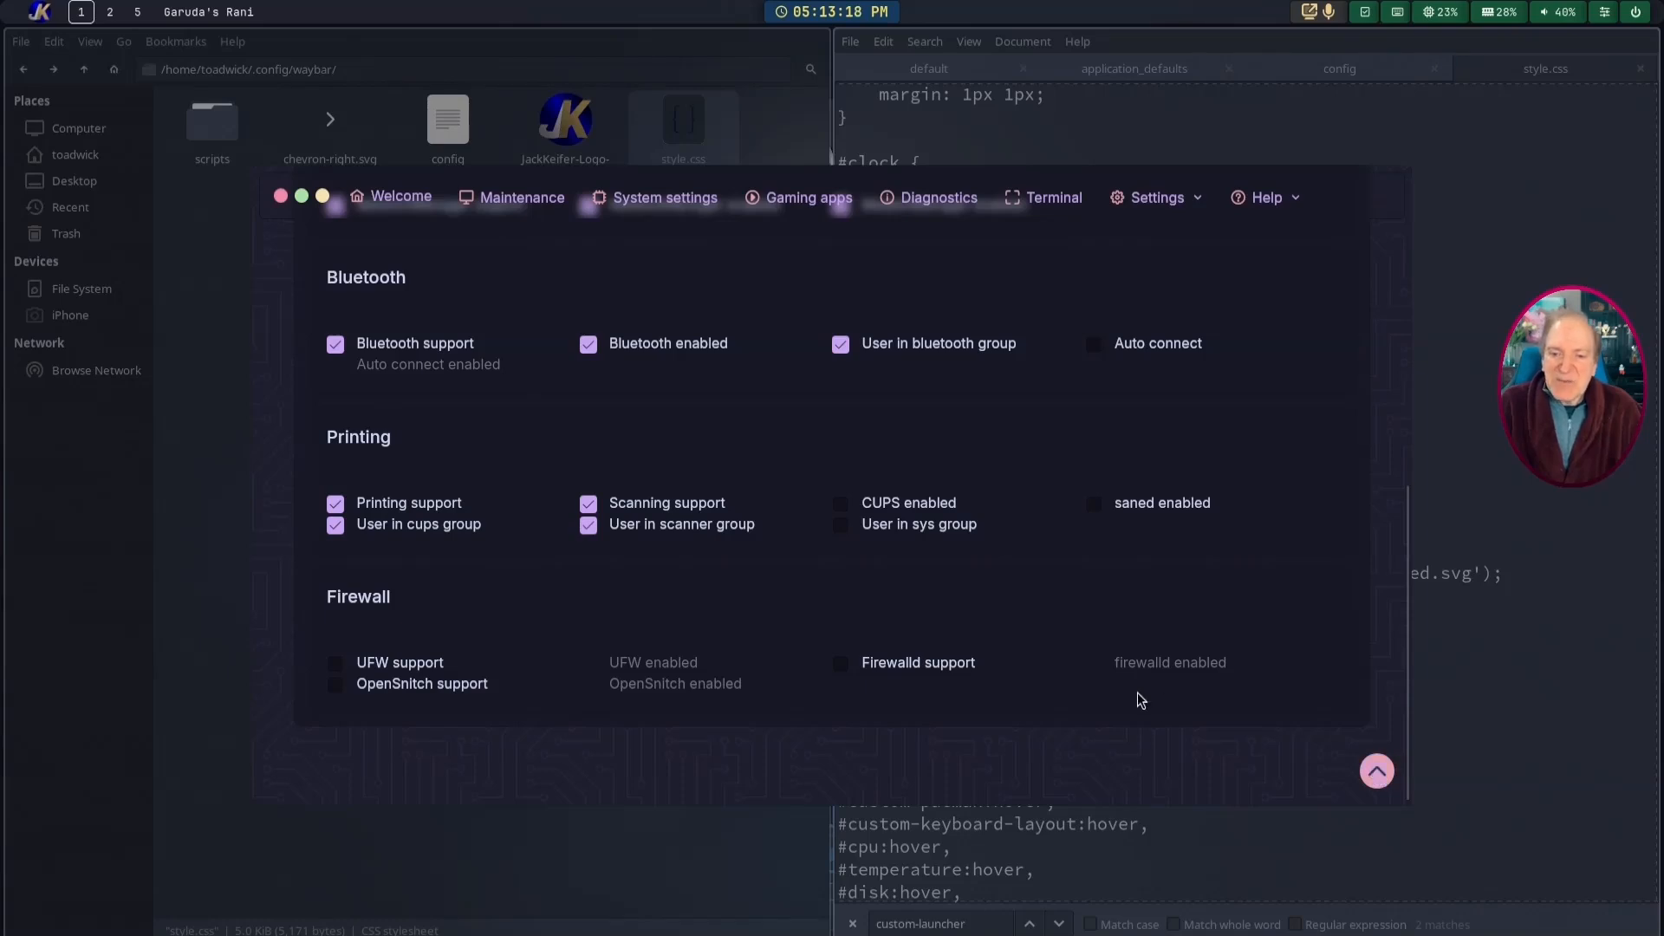
click(1377, 772)
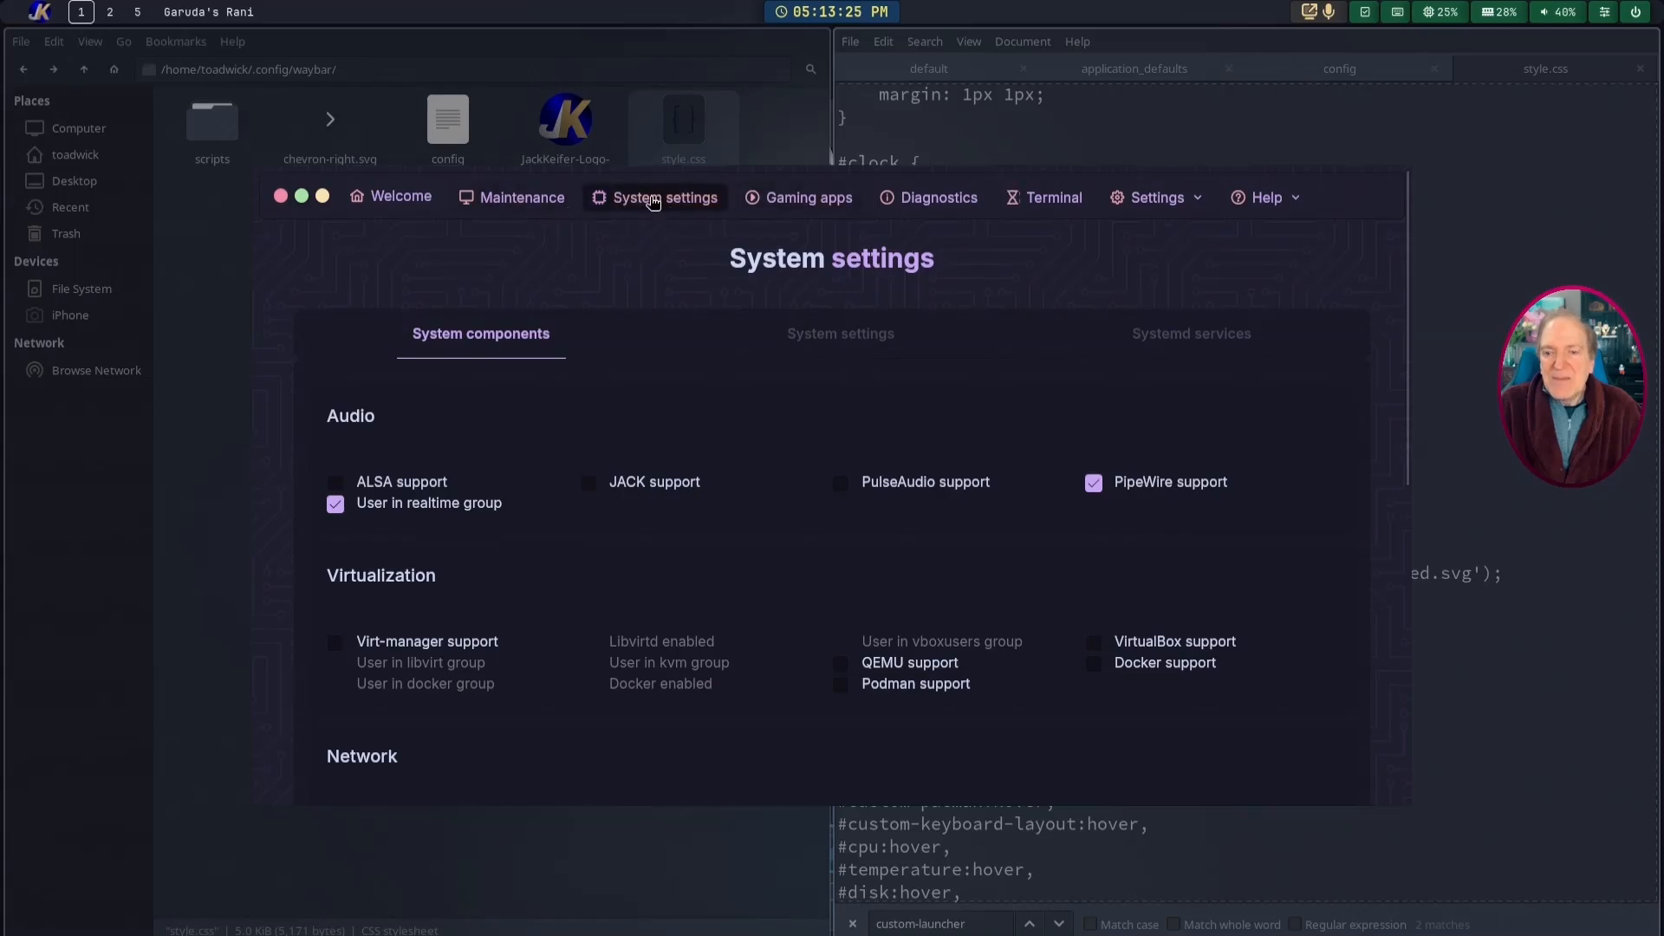
click(803, 215)
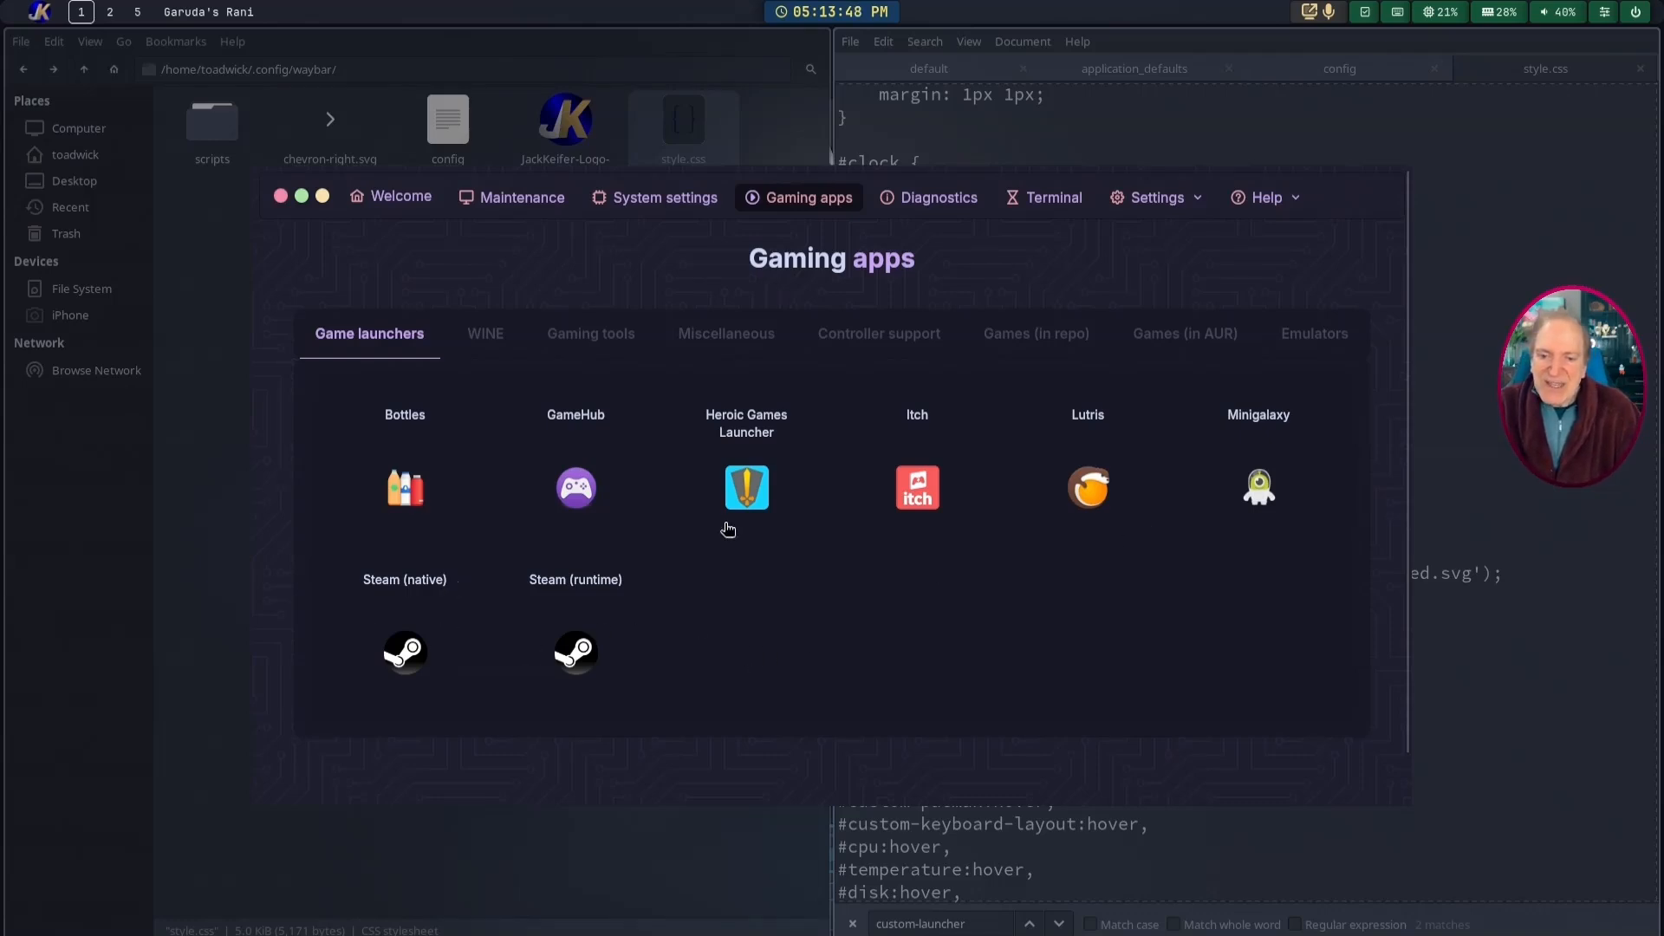
Step: Browse the WINE, Gaming tools and Miscellaneous gaming app tabs
click(486, 337)
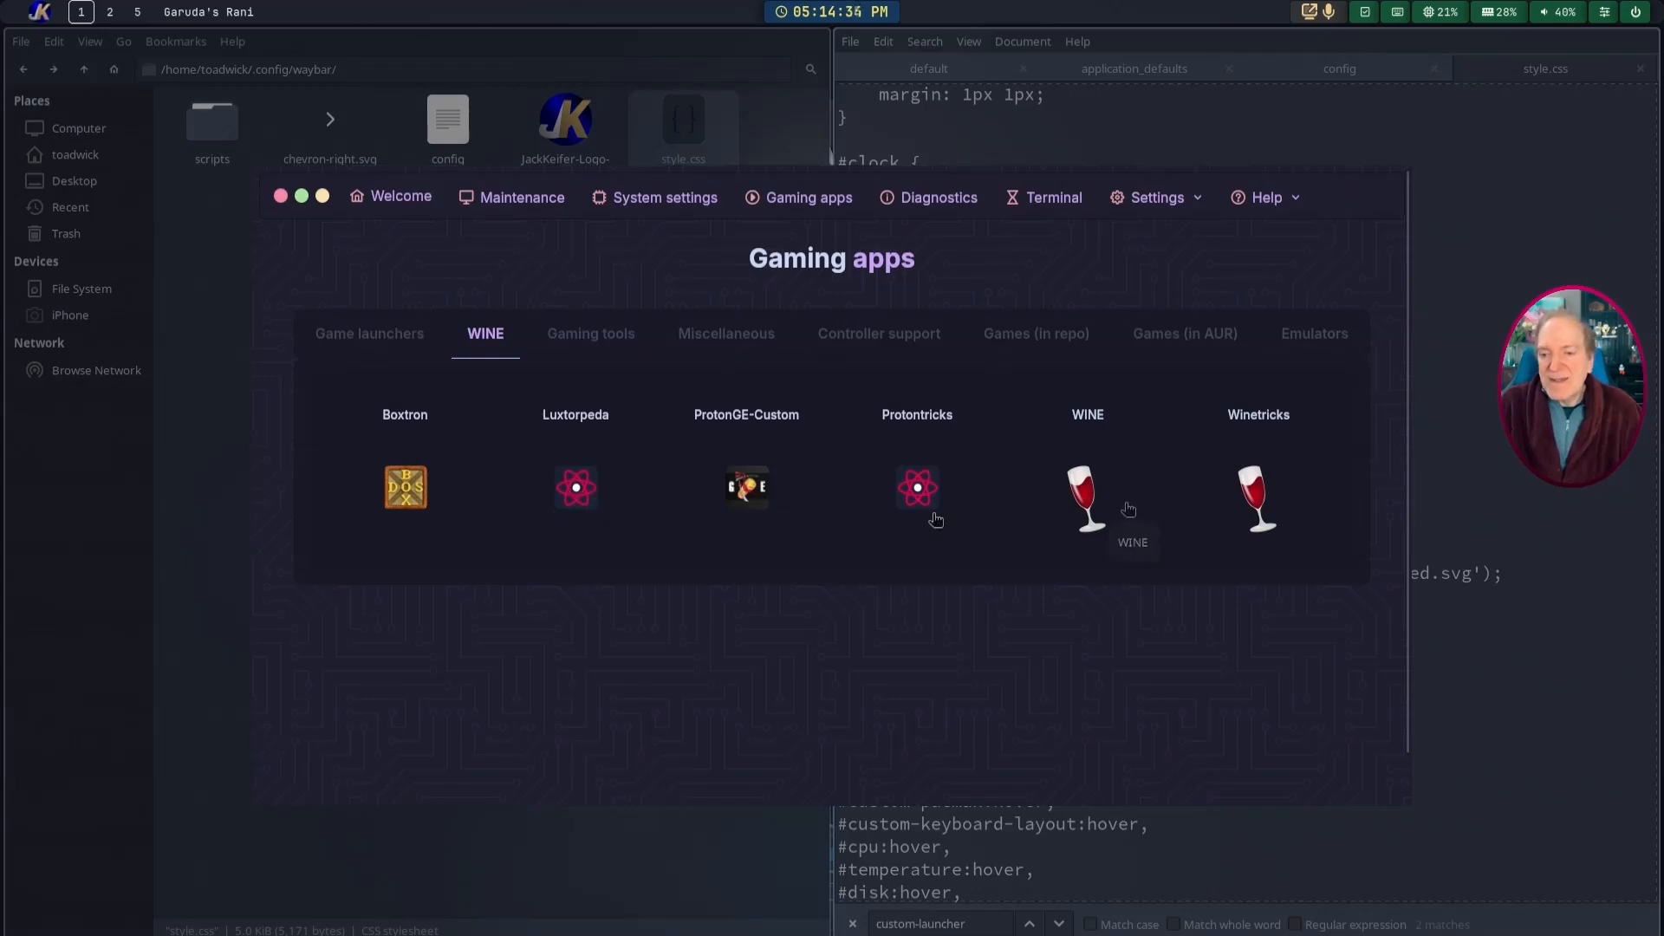
click(587, 335)
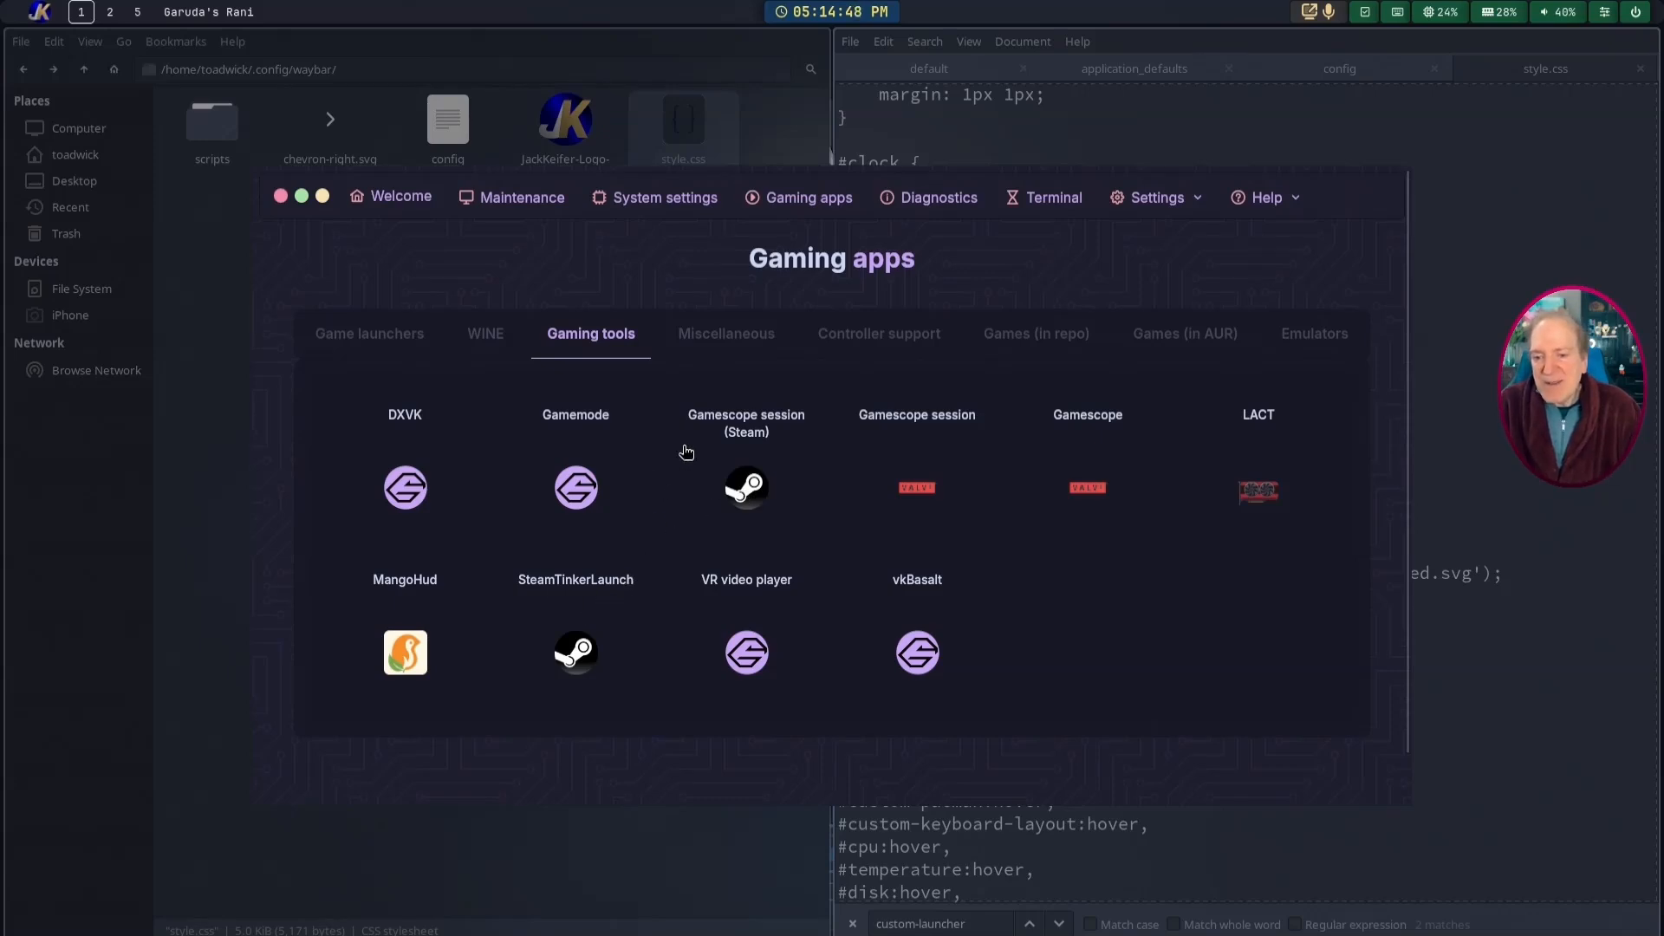
click(711, 338)
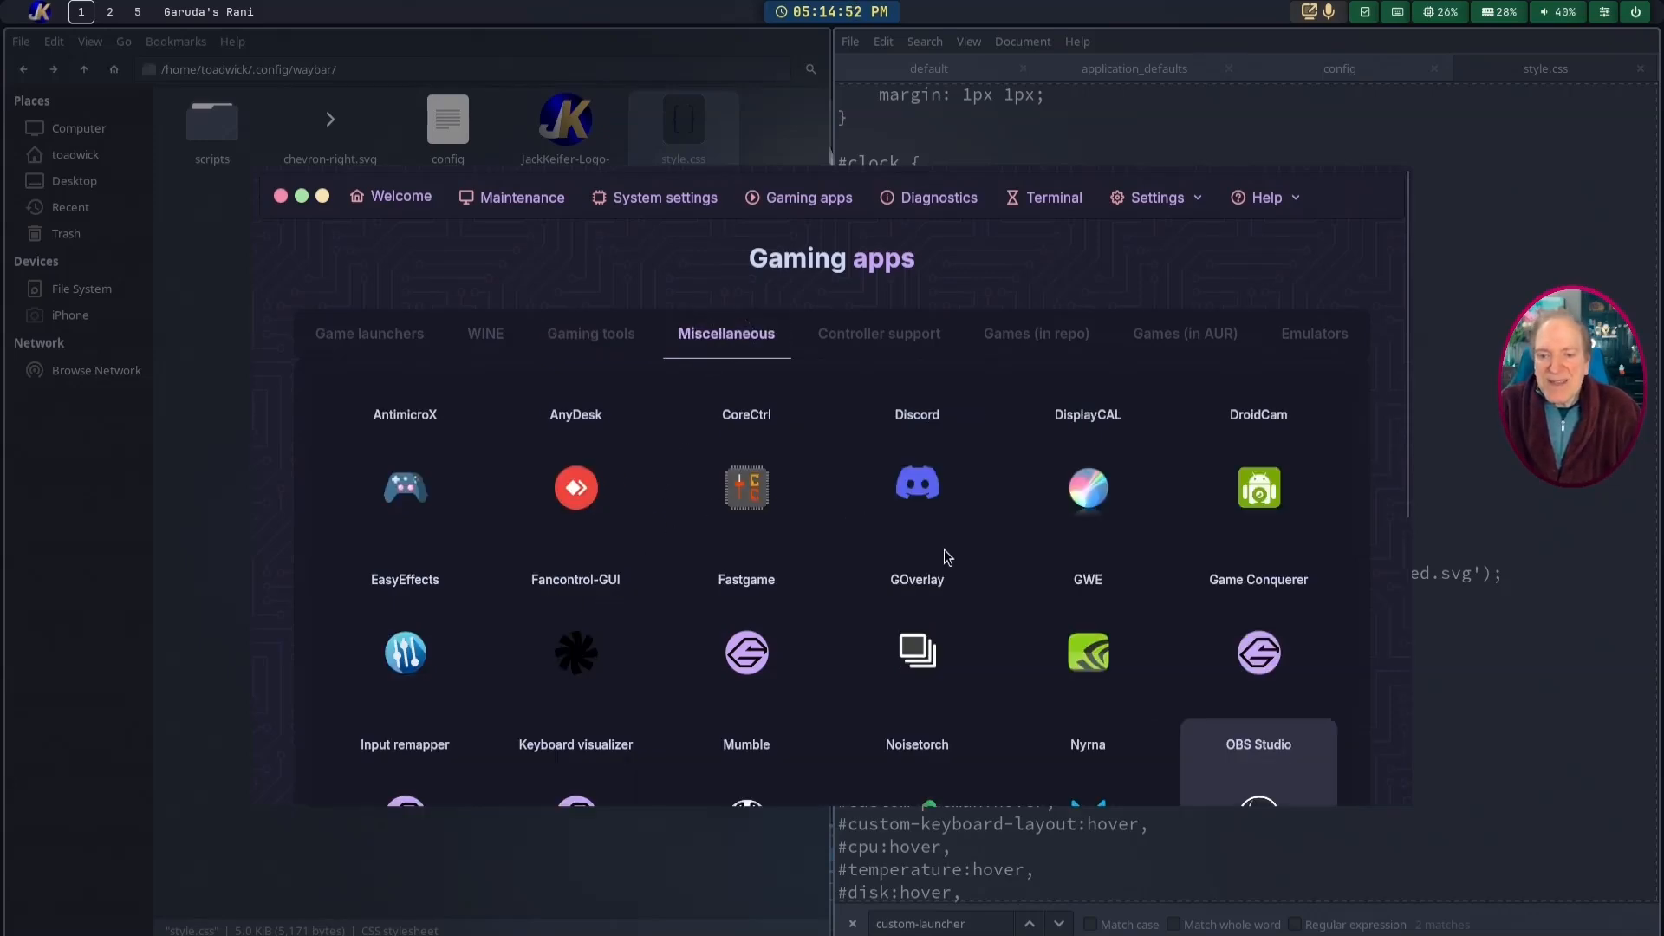
scroll(919, 577, down, 5)
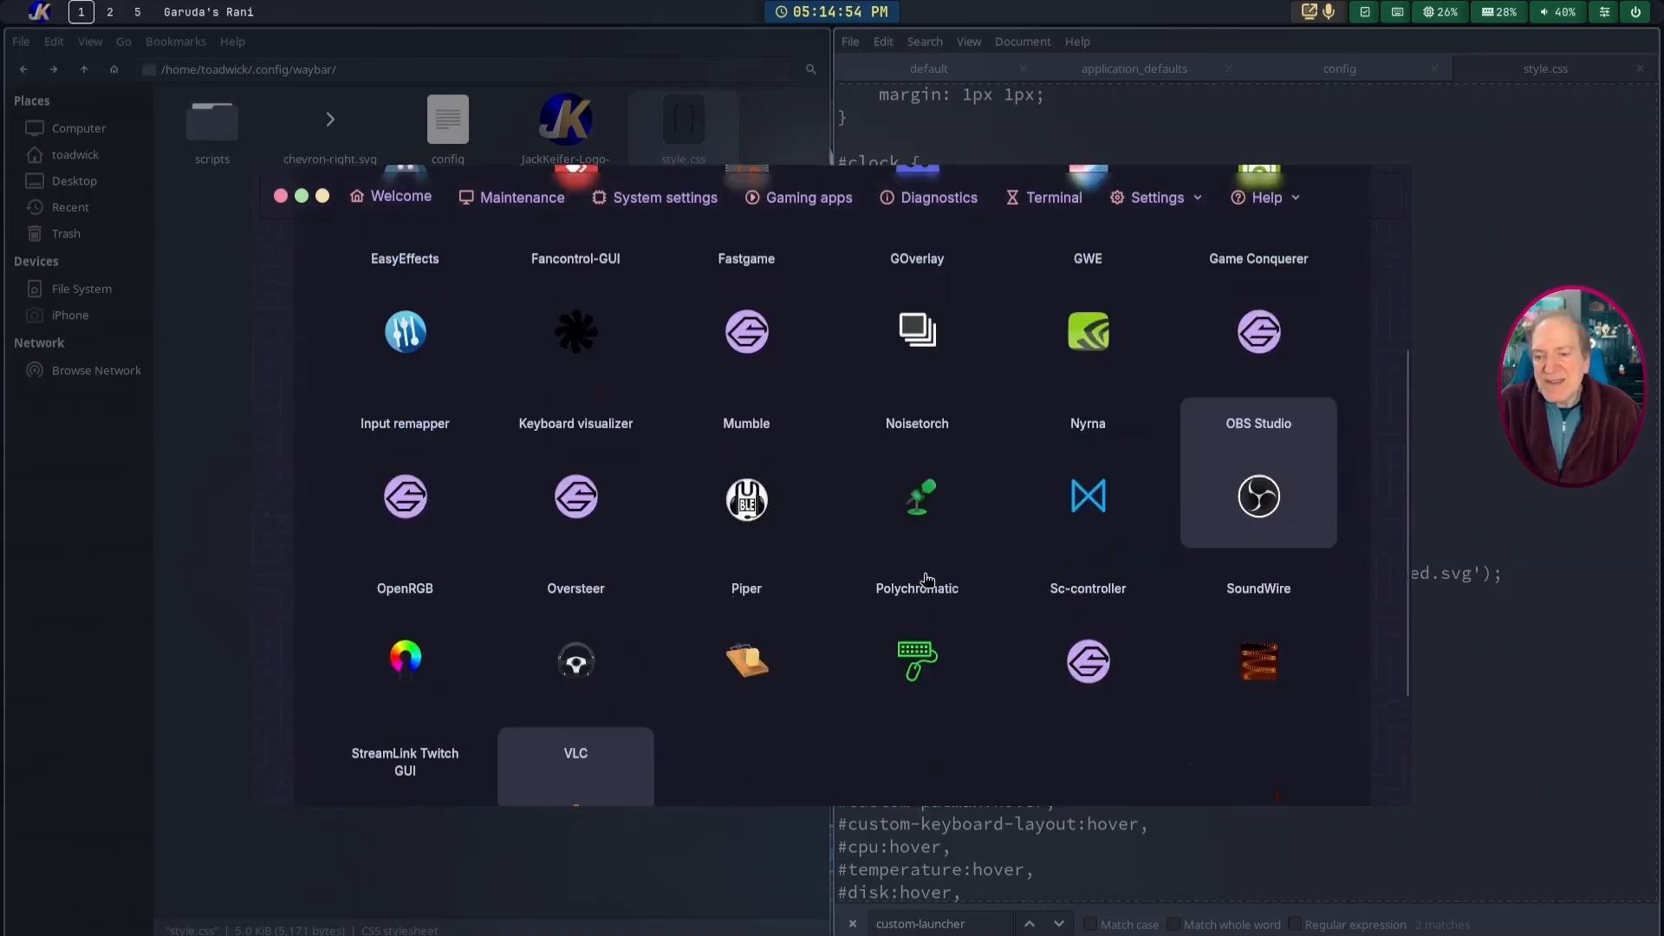
scroll(858, 571, down, 2)
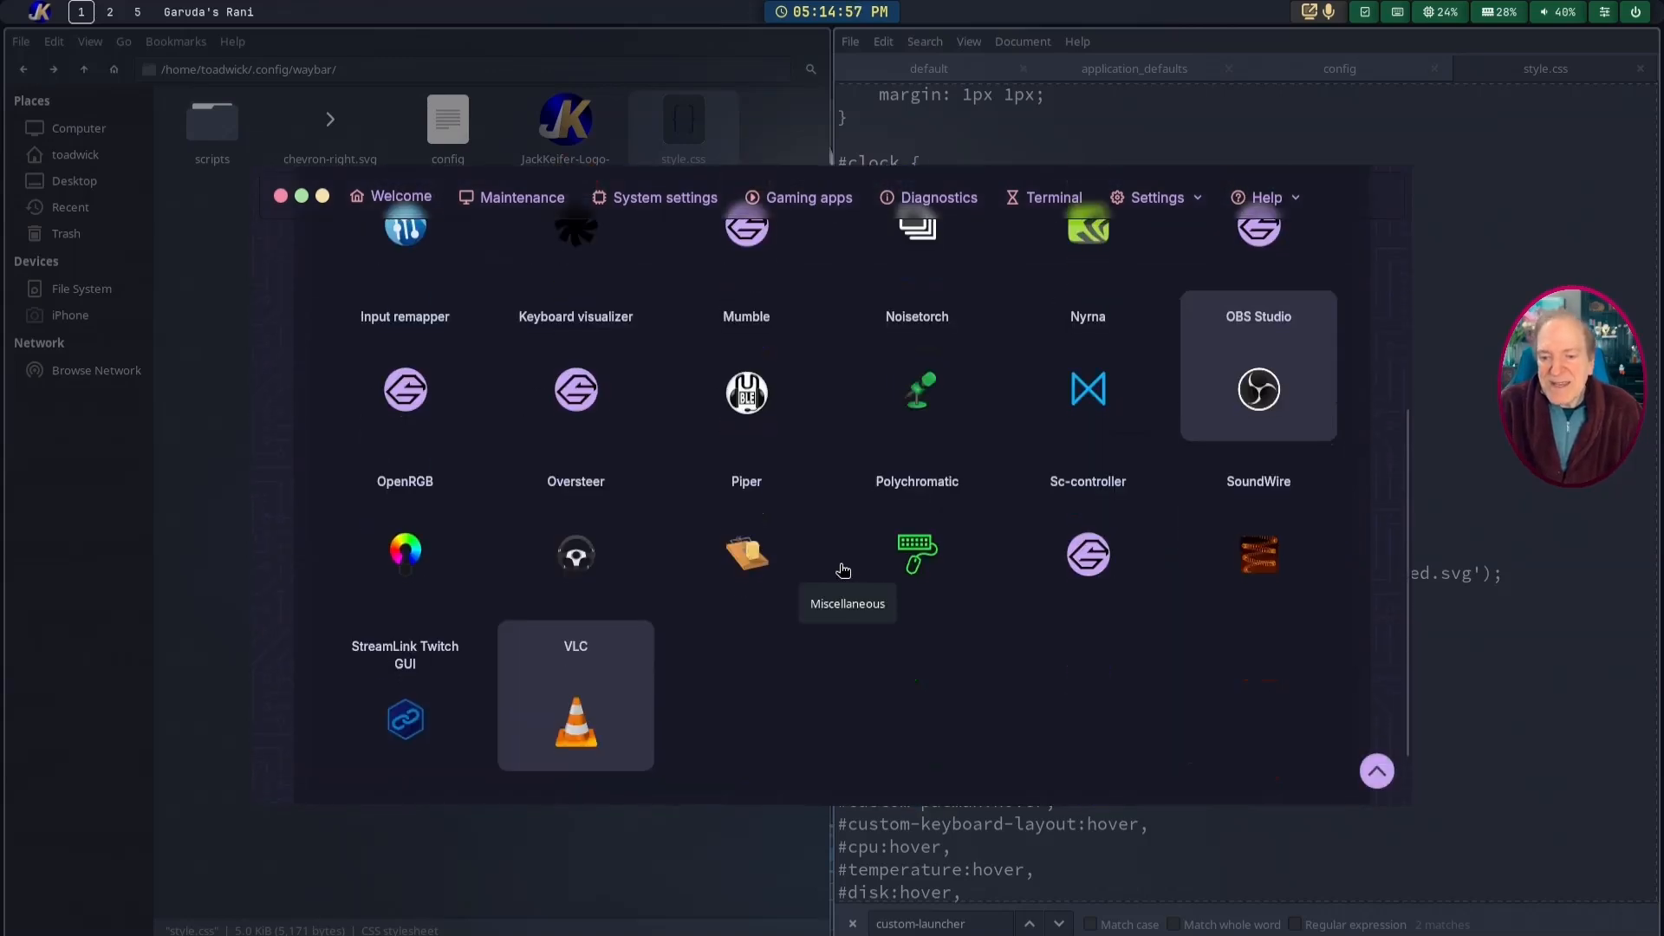
scroll(849, 555, up, 5)
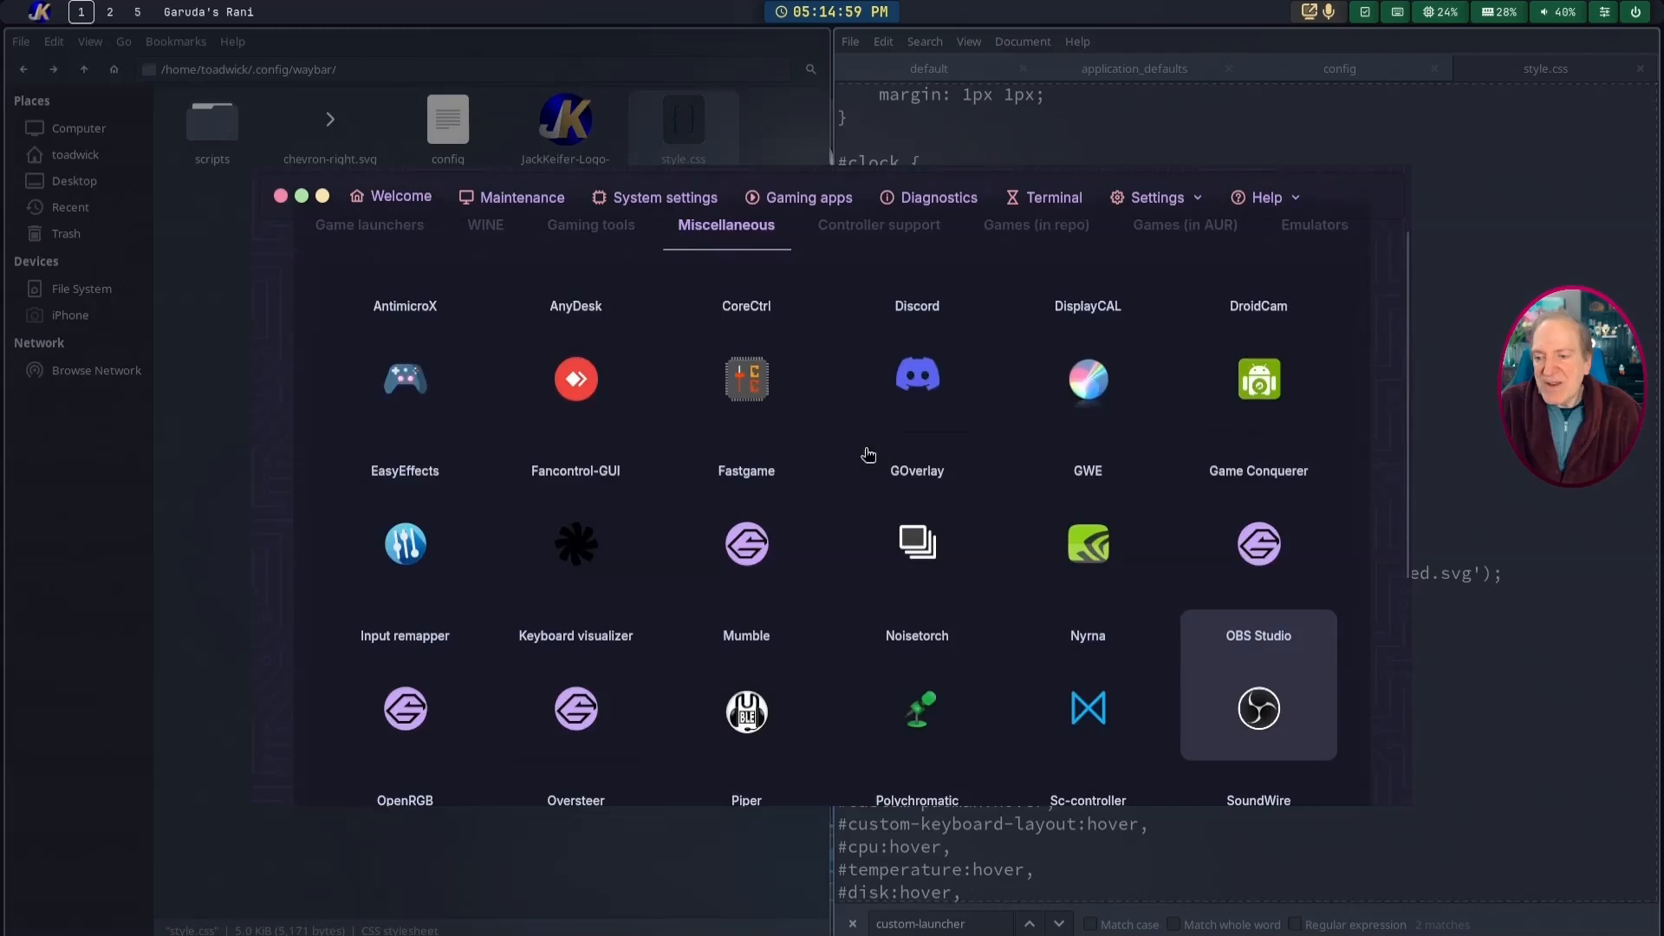
scroll(865, 457, up, 2)
Step: View Controller support, then scroll the Games (in repo) list from 0 A.D. to Xonotic
click(876, 338)
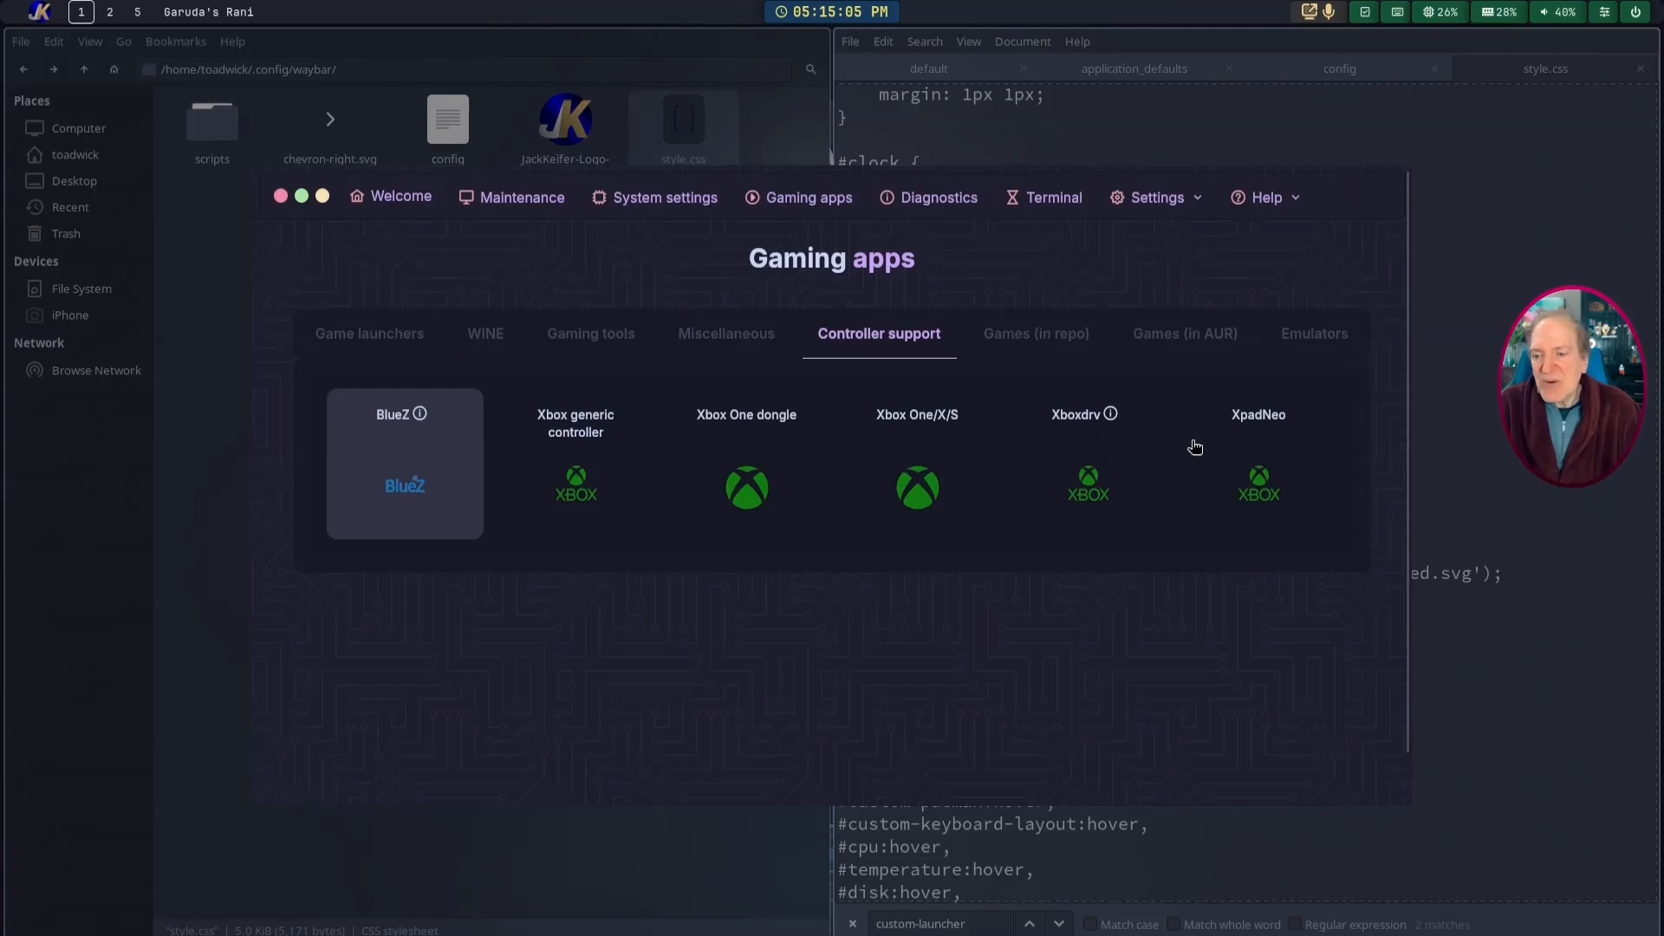
click(1025, 338)
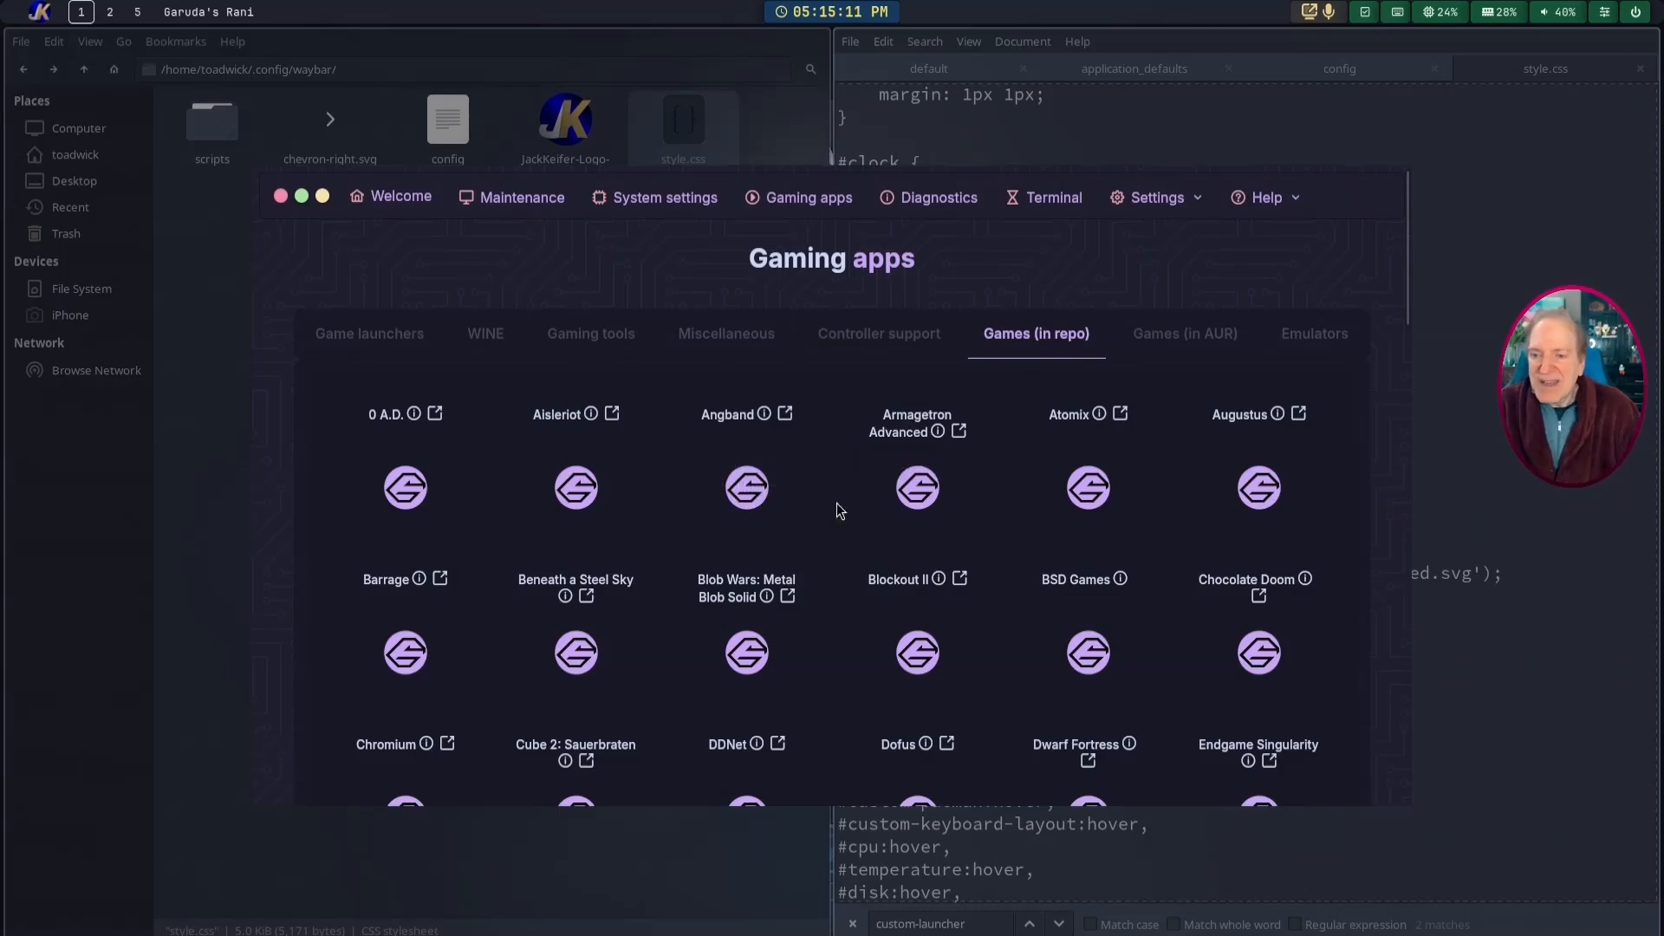
scroll(839, 516, down, 1)
scroll(839, 516, down, 8)
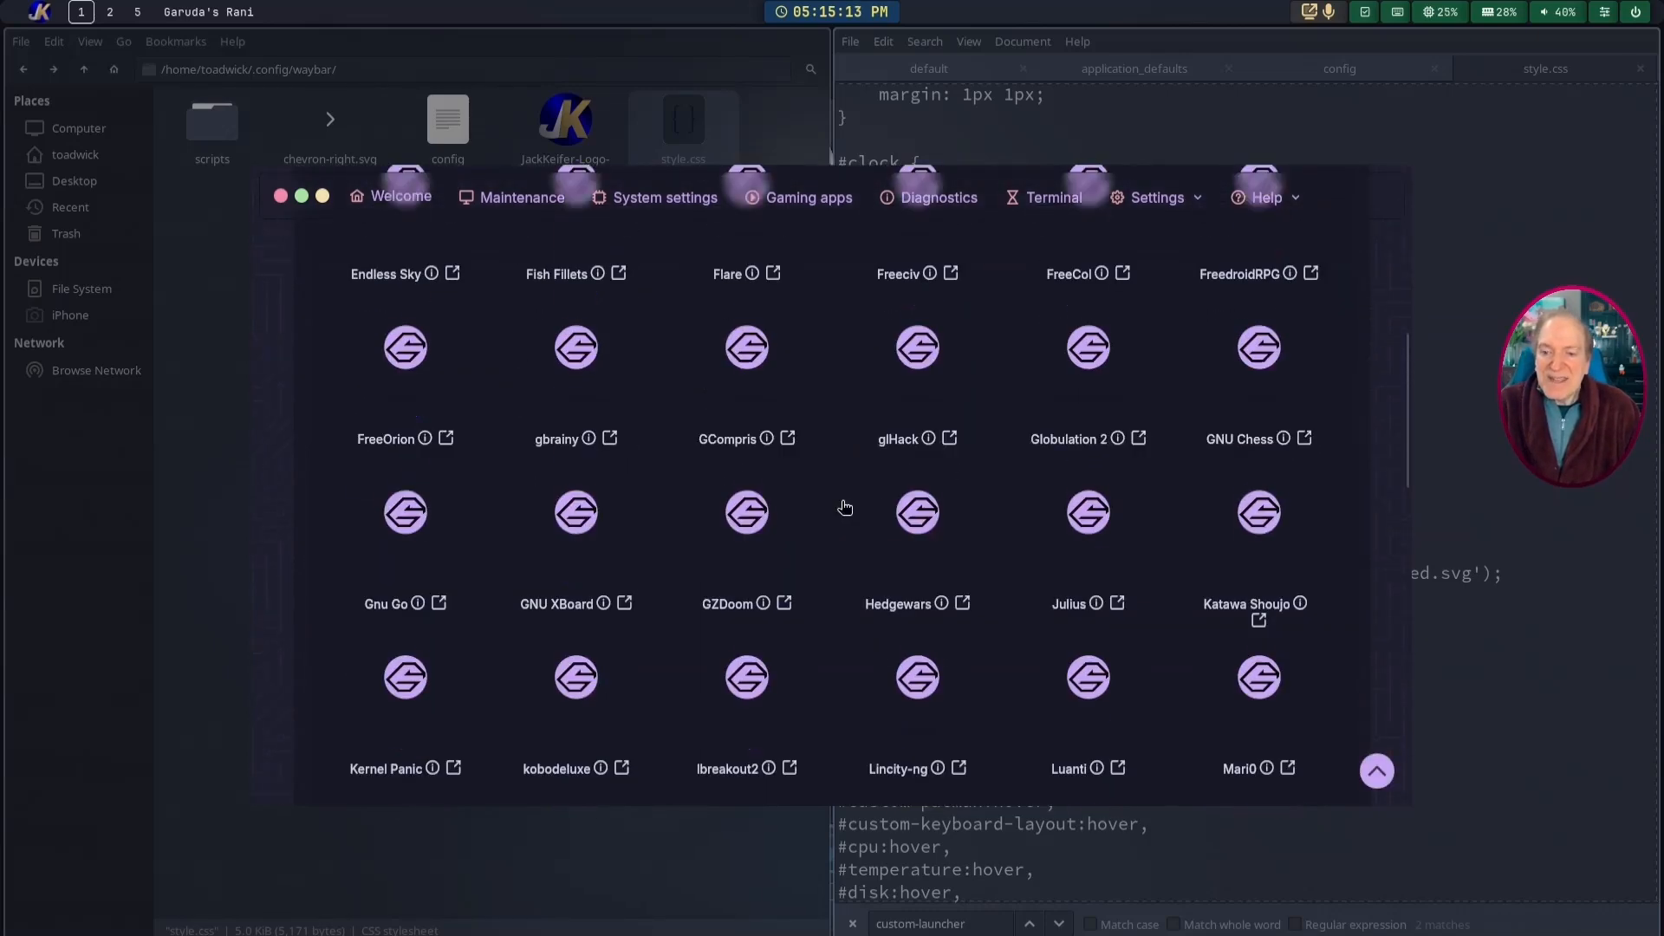
scroll(849, 505, up, 10)
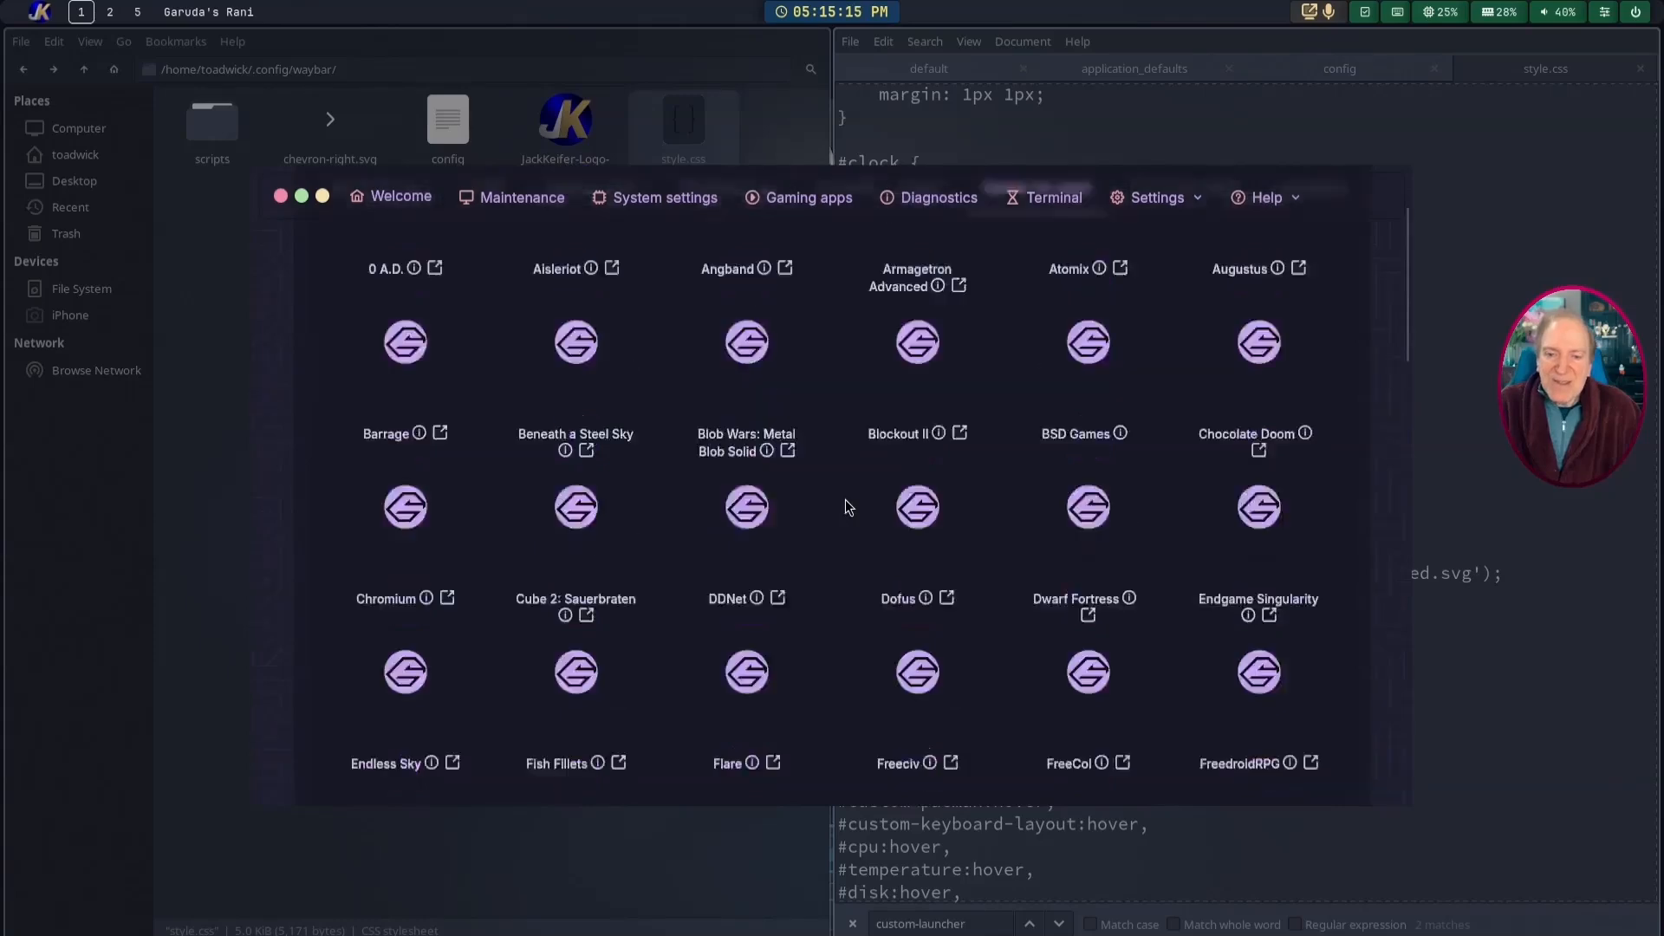
scroll(845, 506, down, 5)
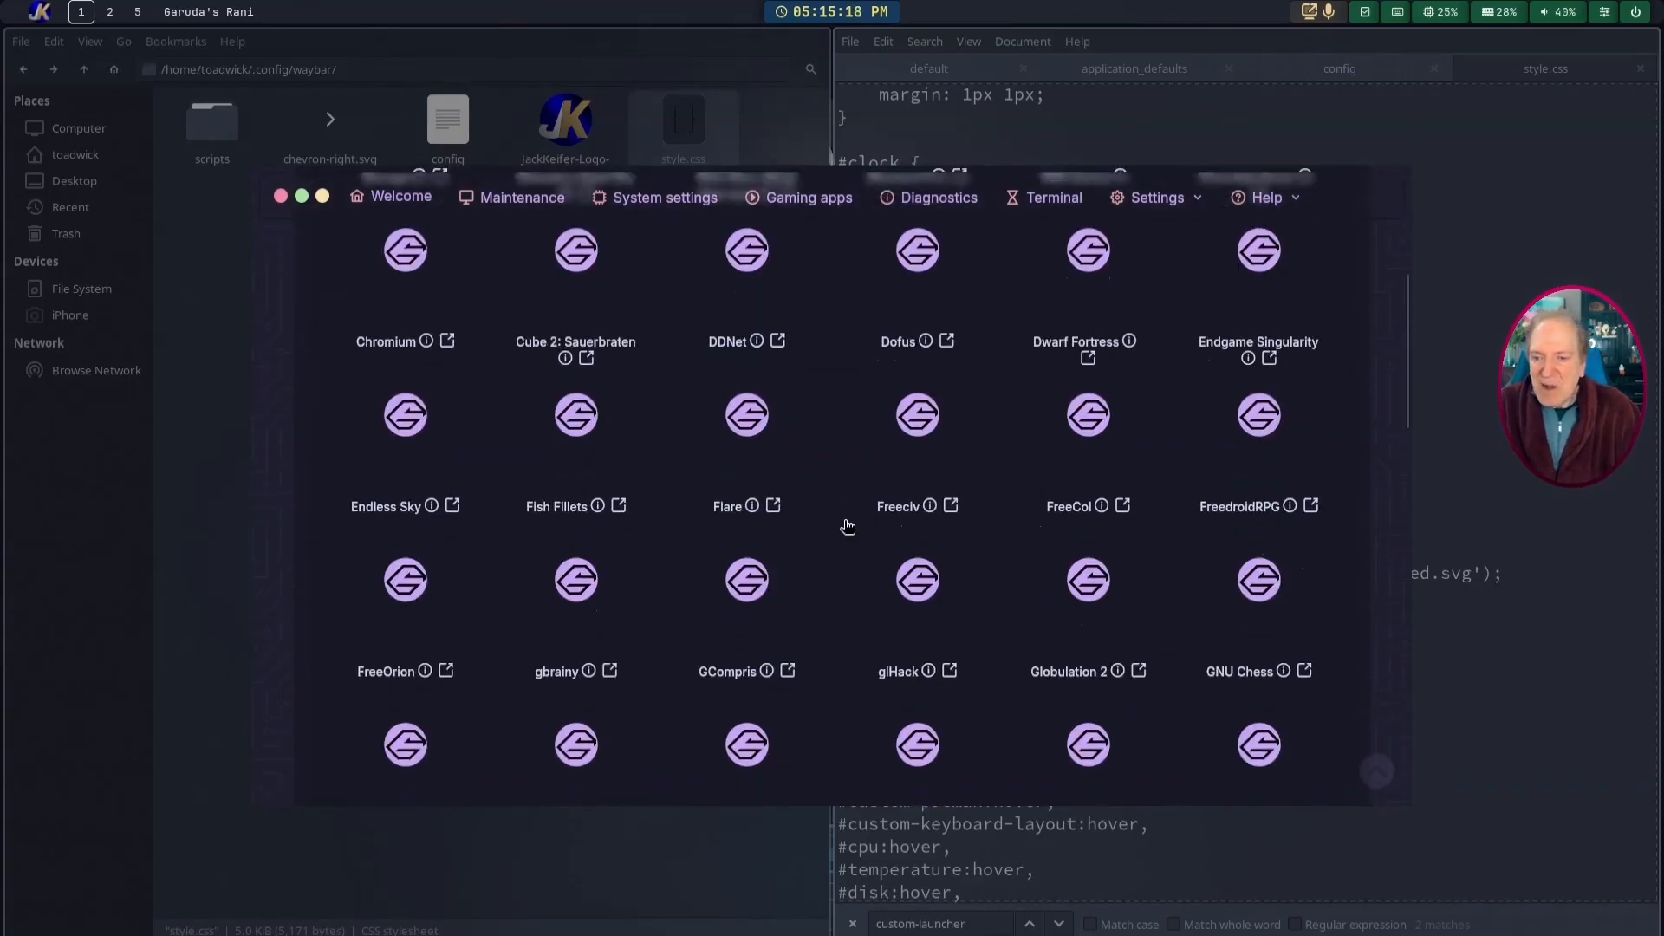
scroll(849, 525, down, 3)
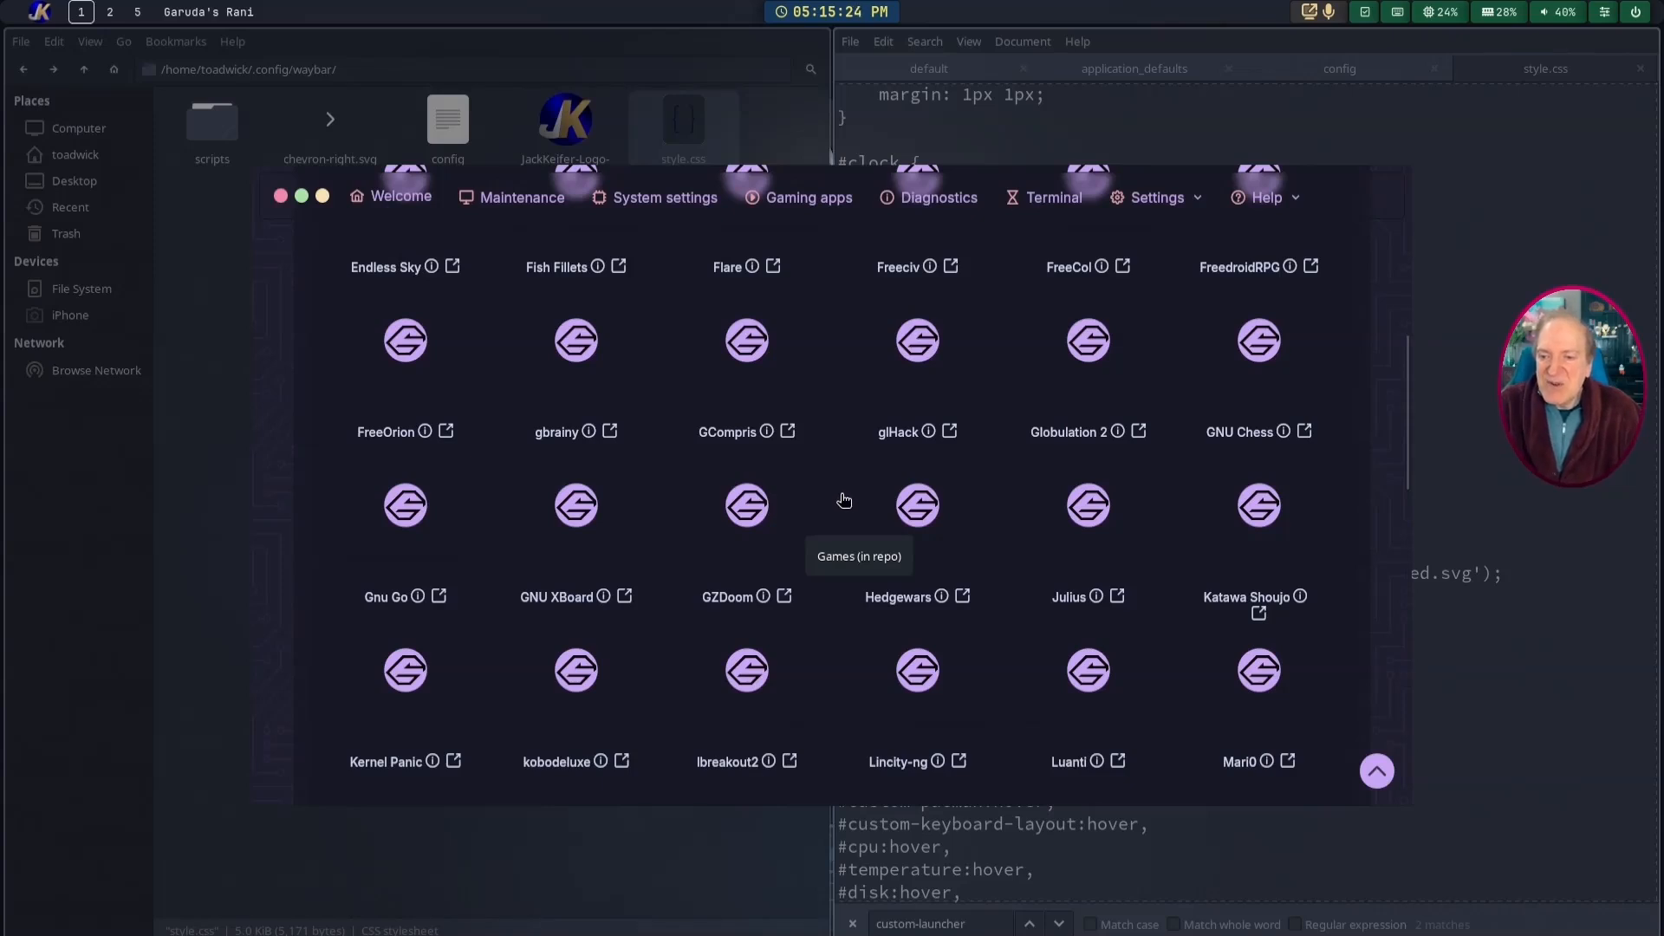
scroll(845, 511, down, 5)
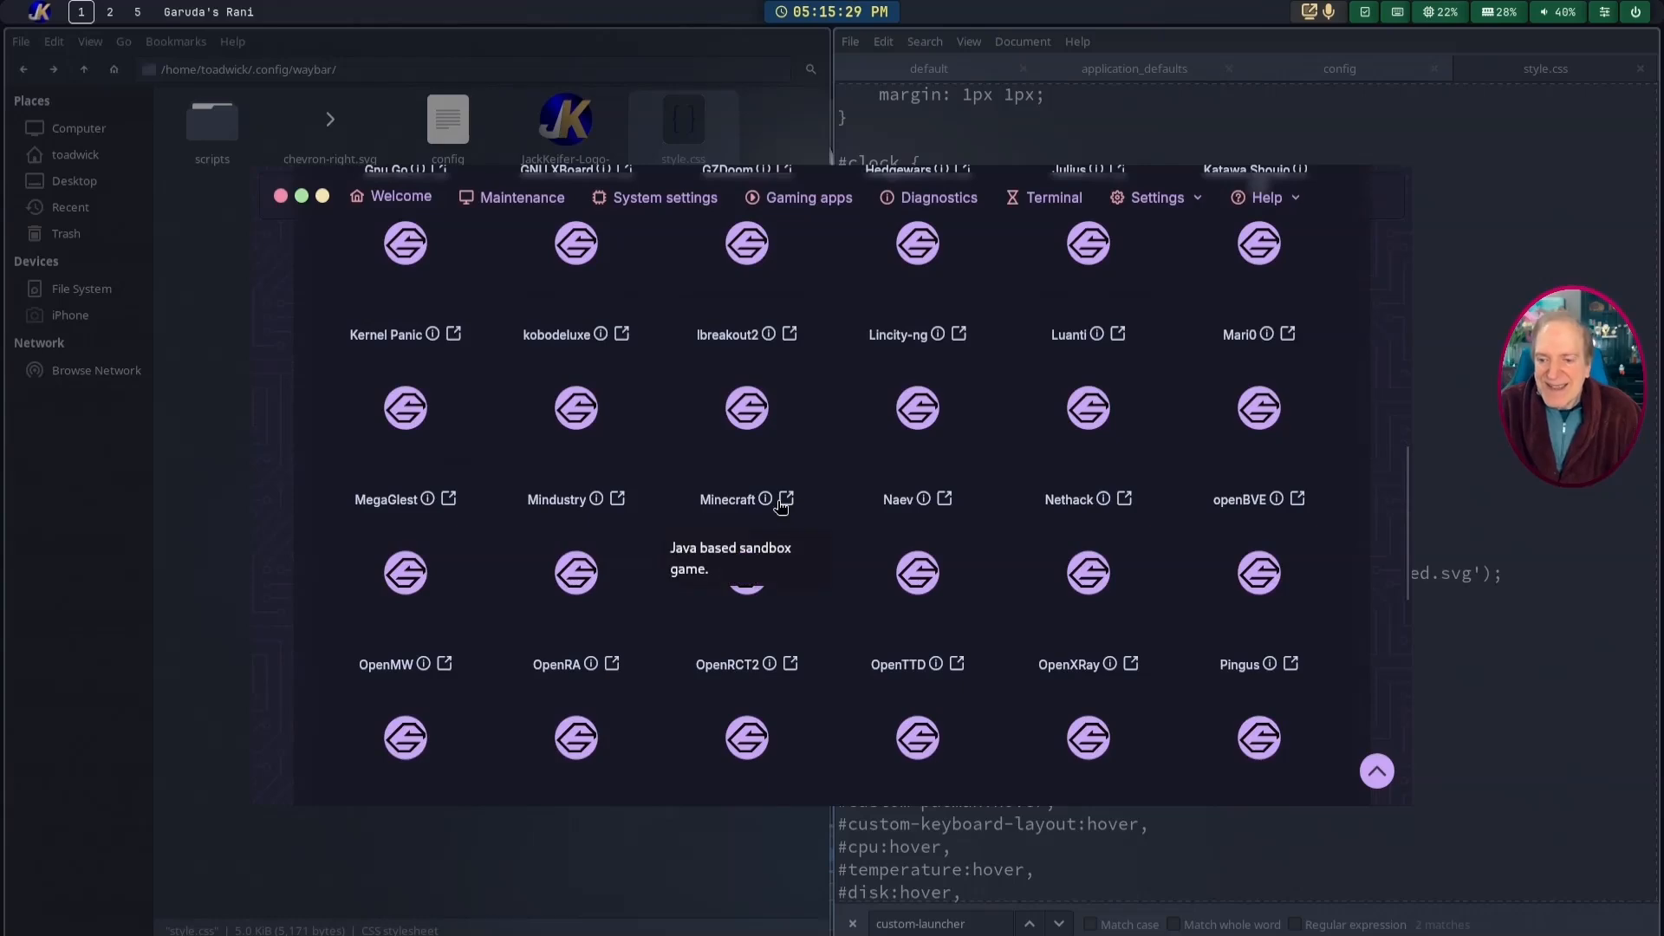
scroll(837, 529, down, 8)
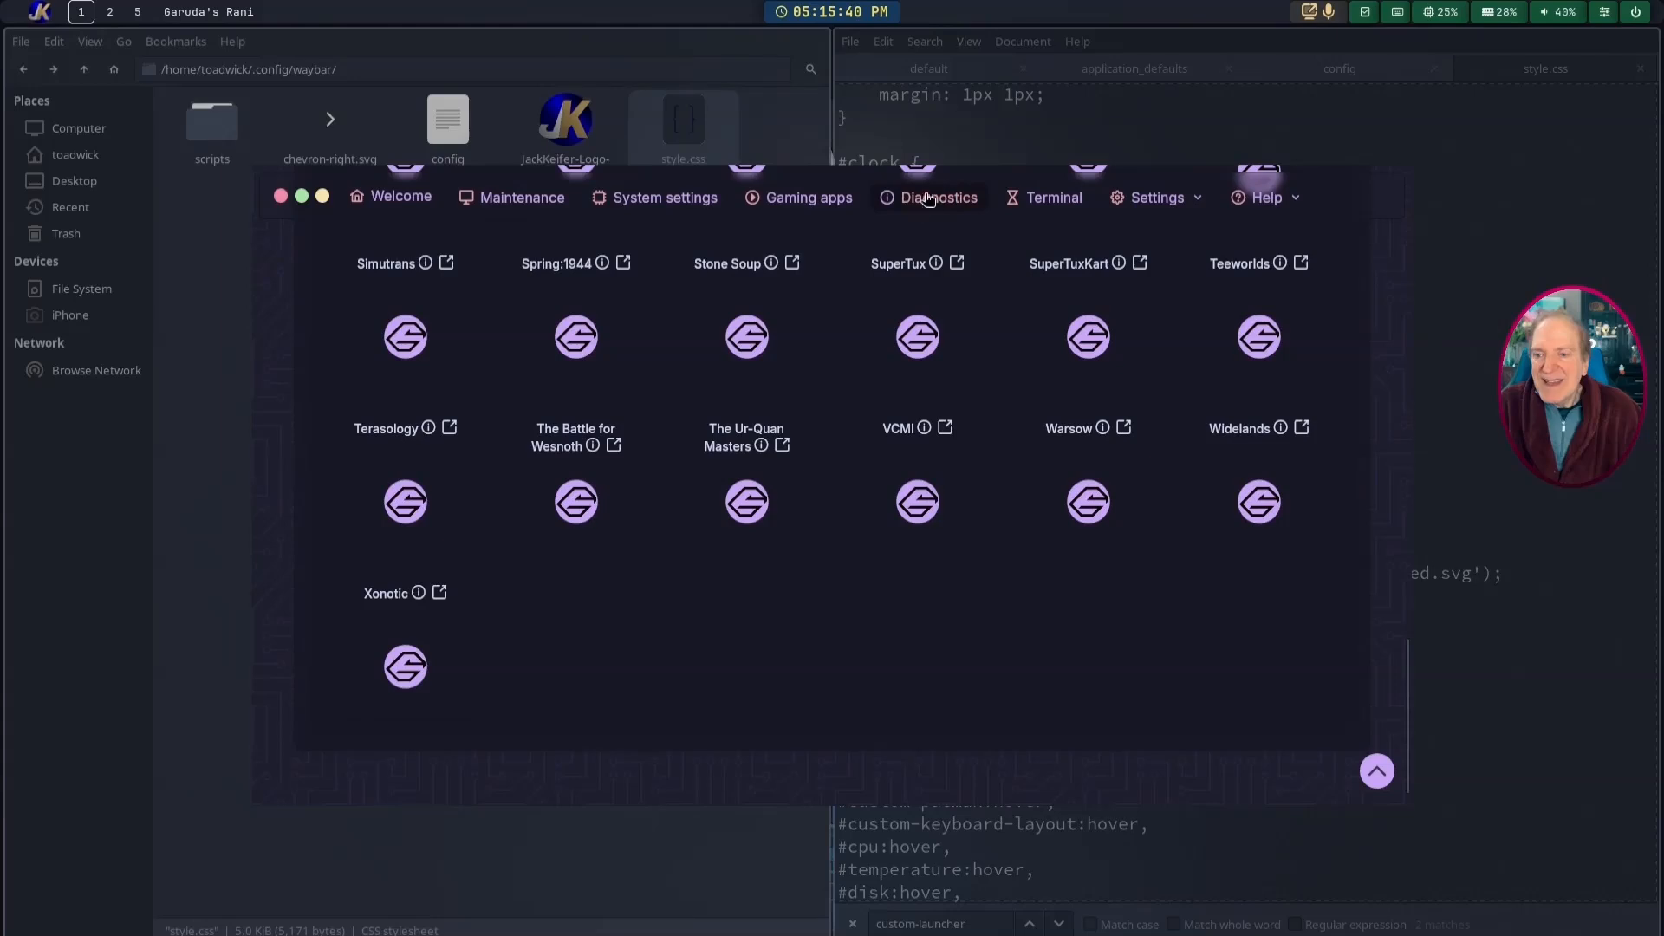
Step: Run the System services (systemctl) diagnostics and scroll through unit start times and the critical chain
click(938, 199)
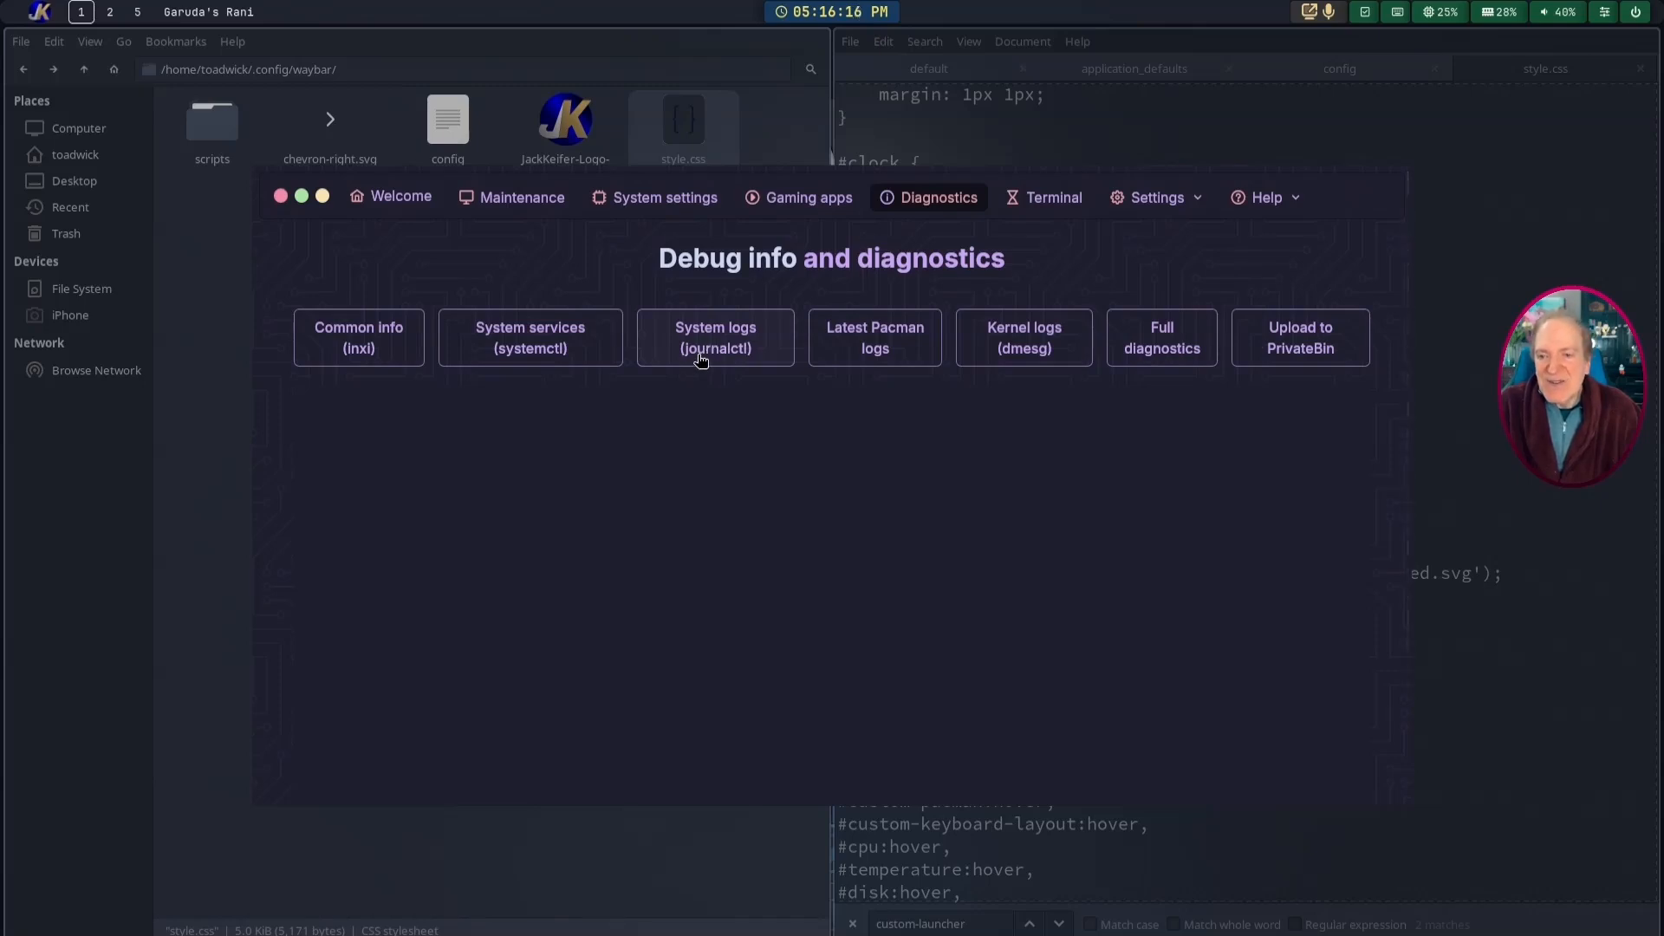
click(537, 344)
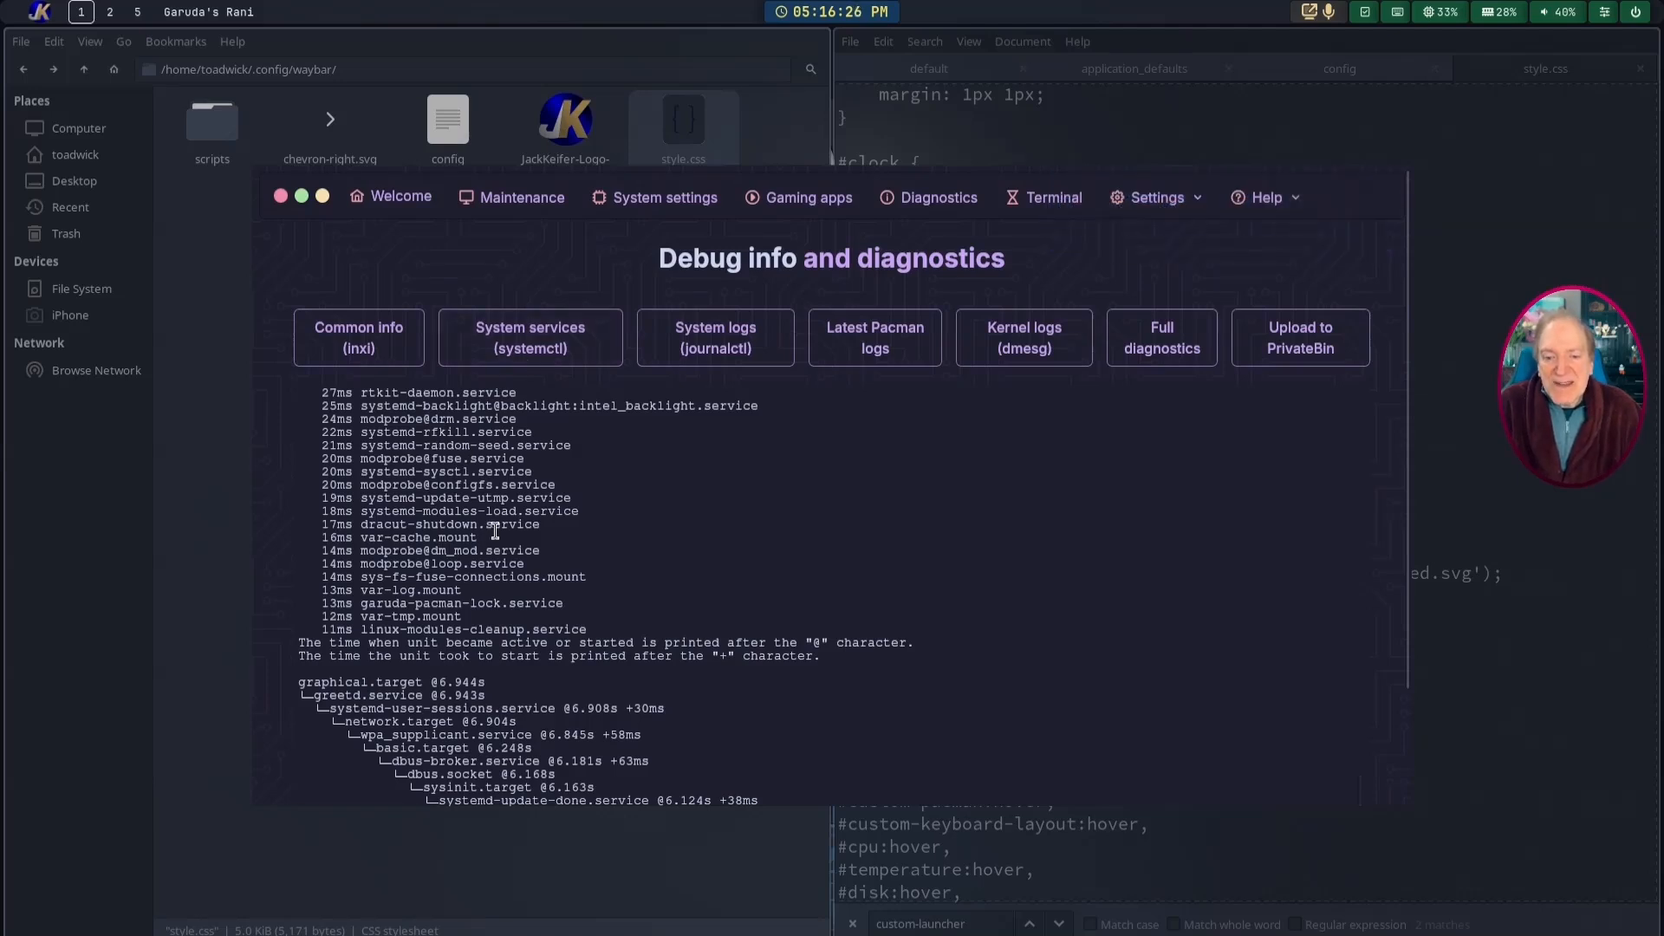
scroll(492, 529, down, 3)
scroll(500, 529, up, 10)
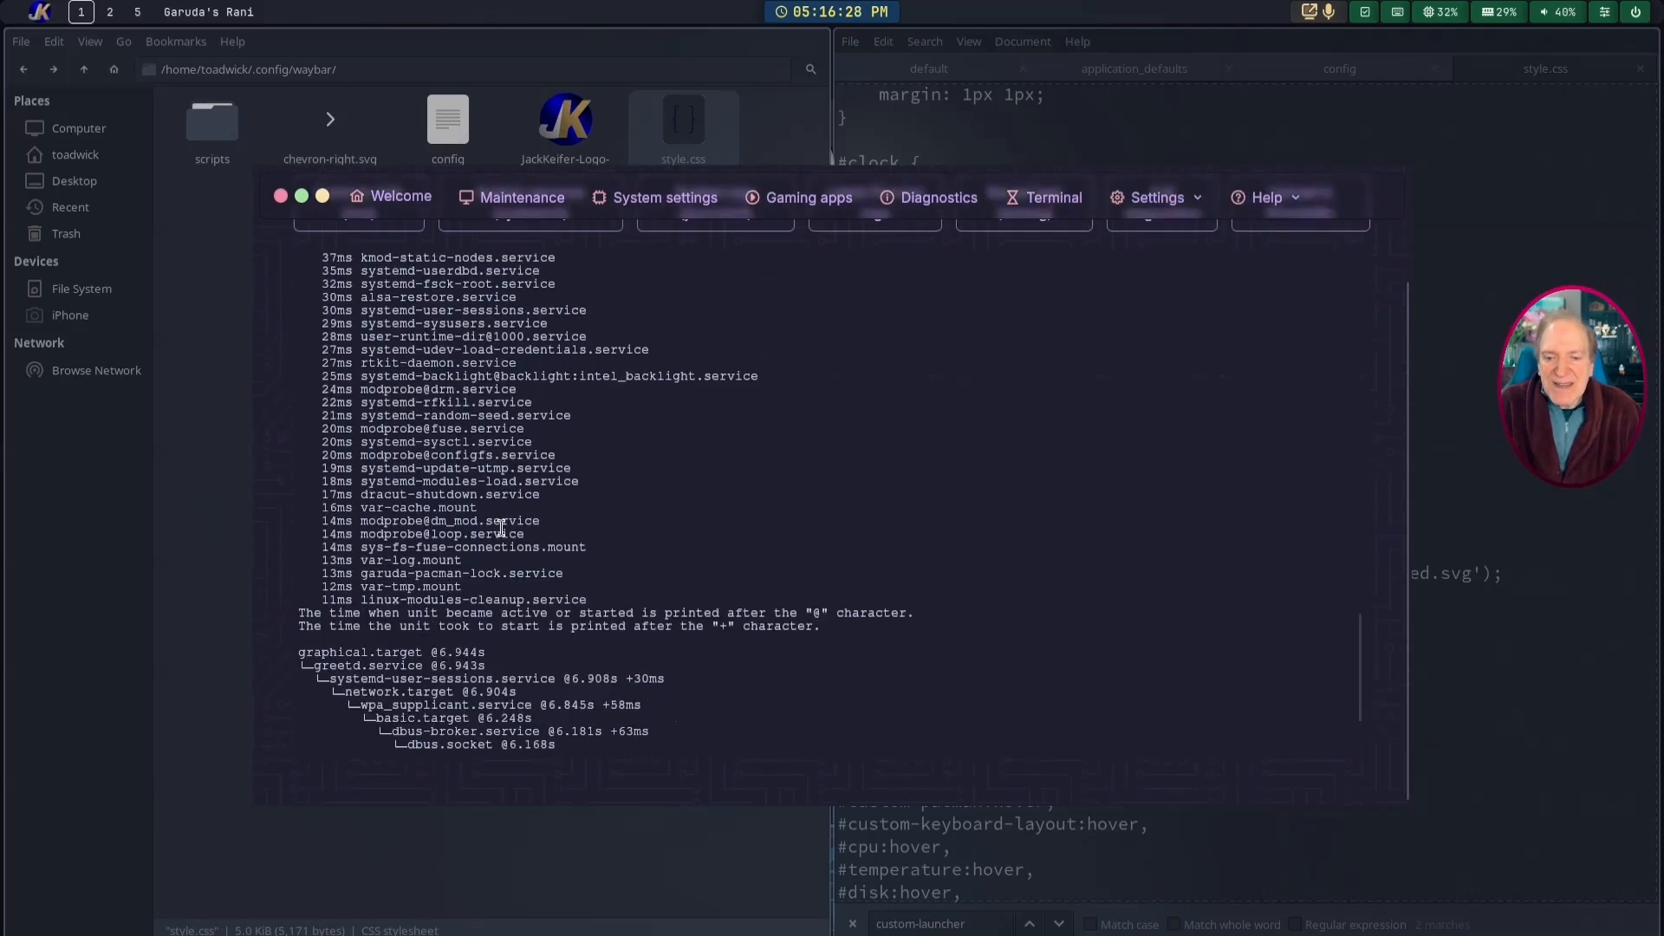
scroll(483, 479, up, 3)
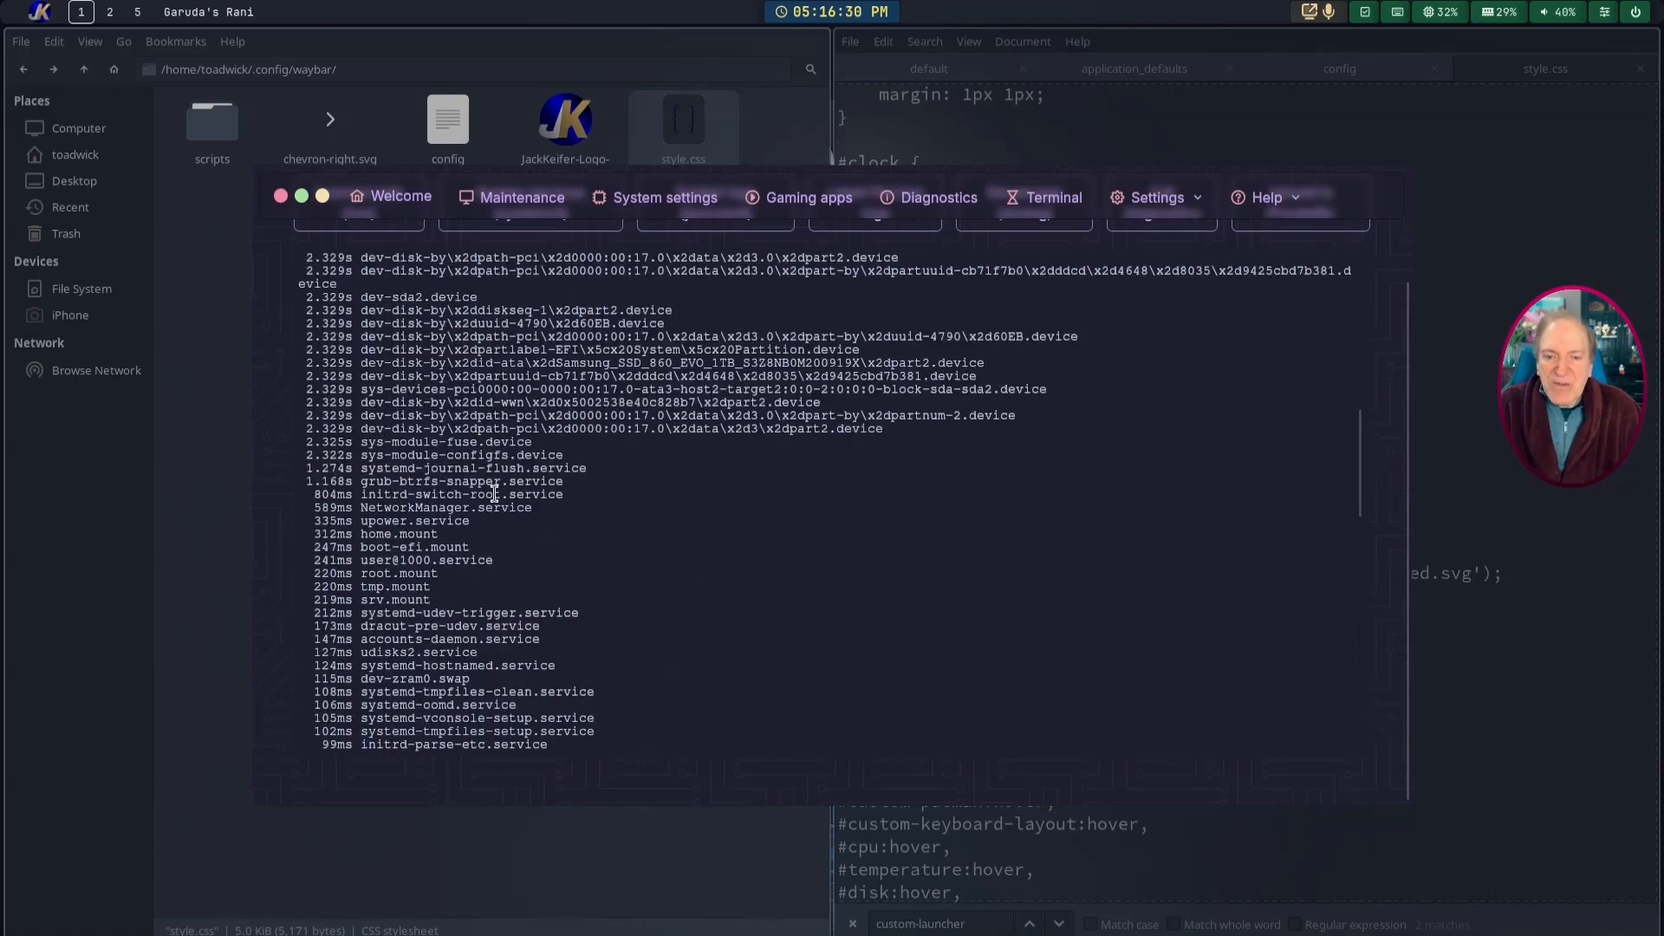
scroll(551, 420, down, 8)
scroll(630, 387, down, 5)
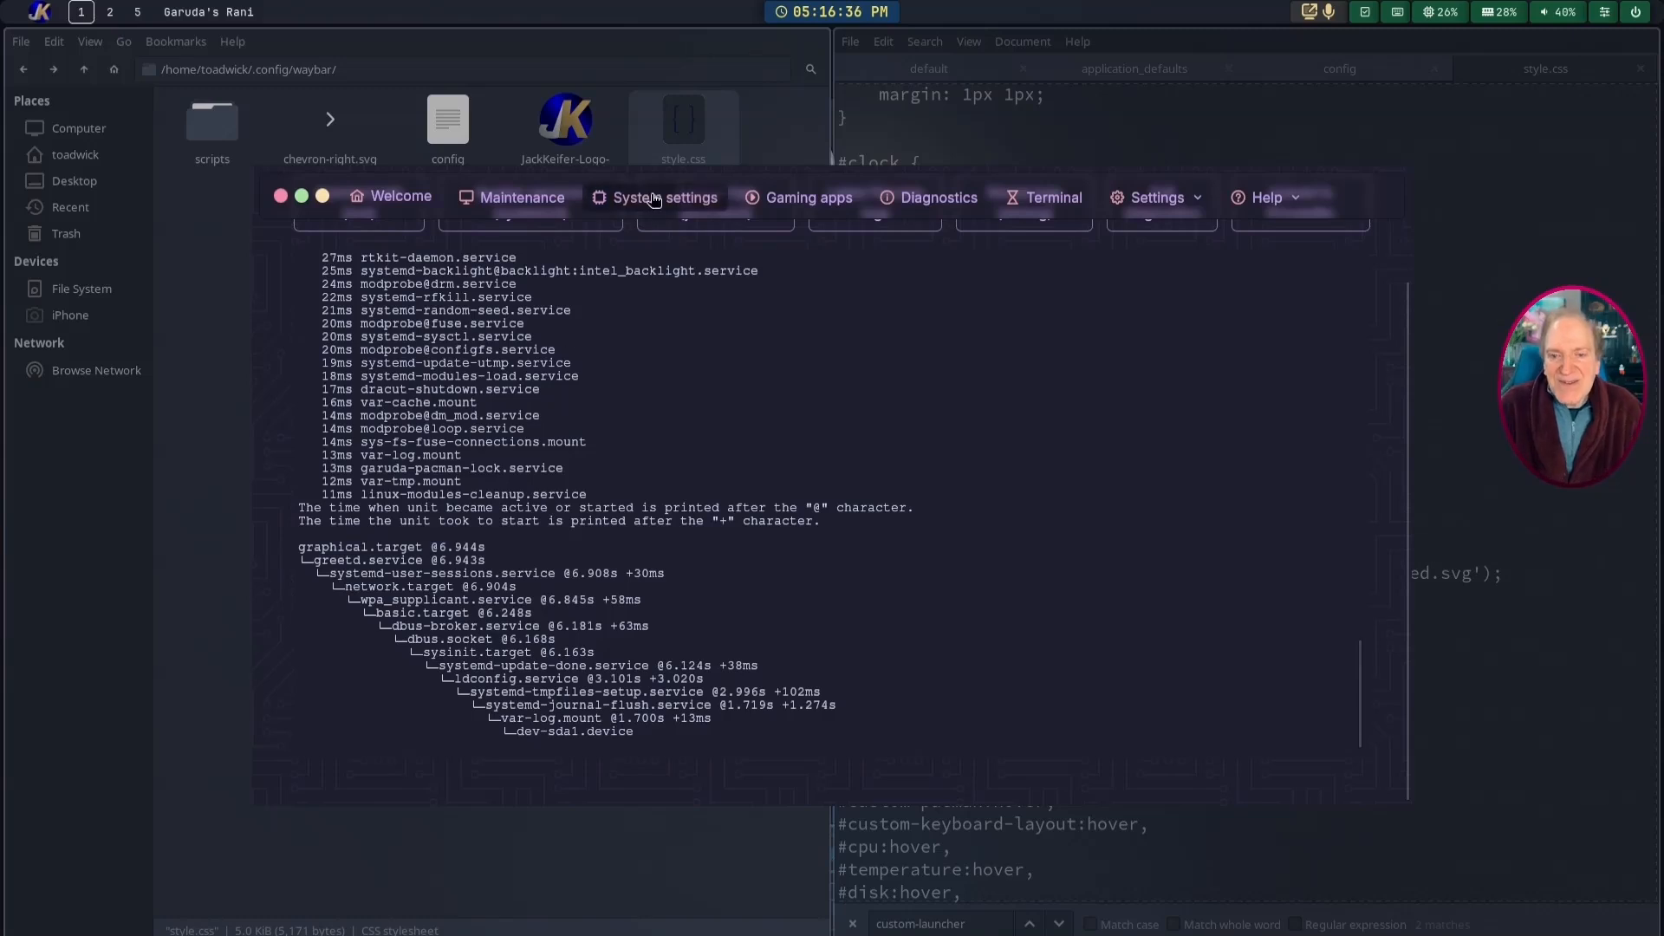
click(1185, 204)
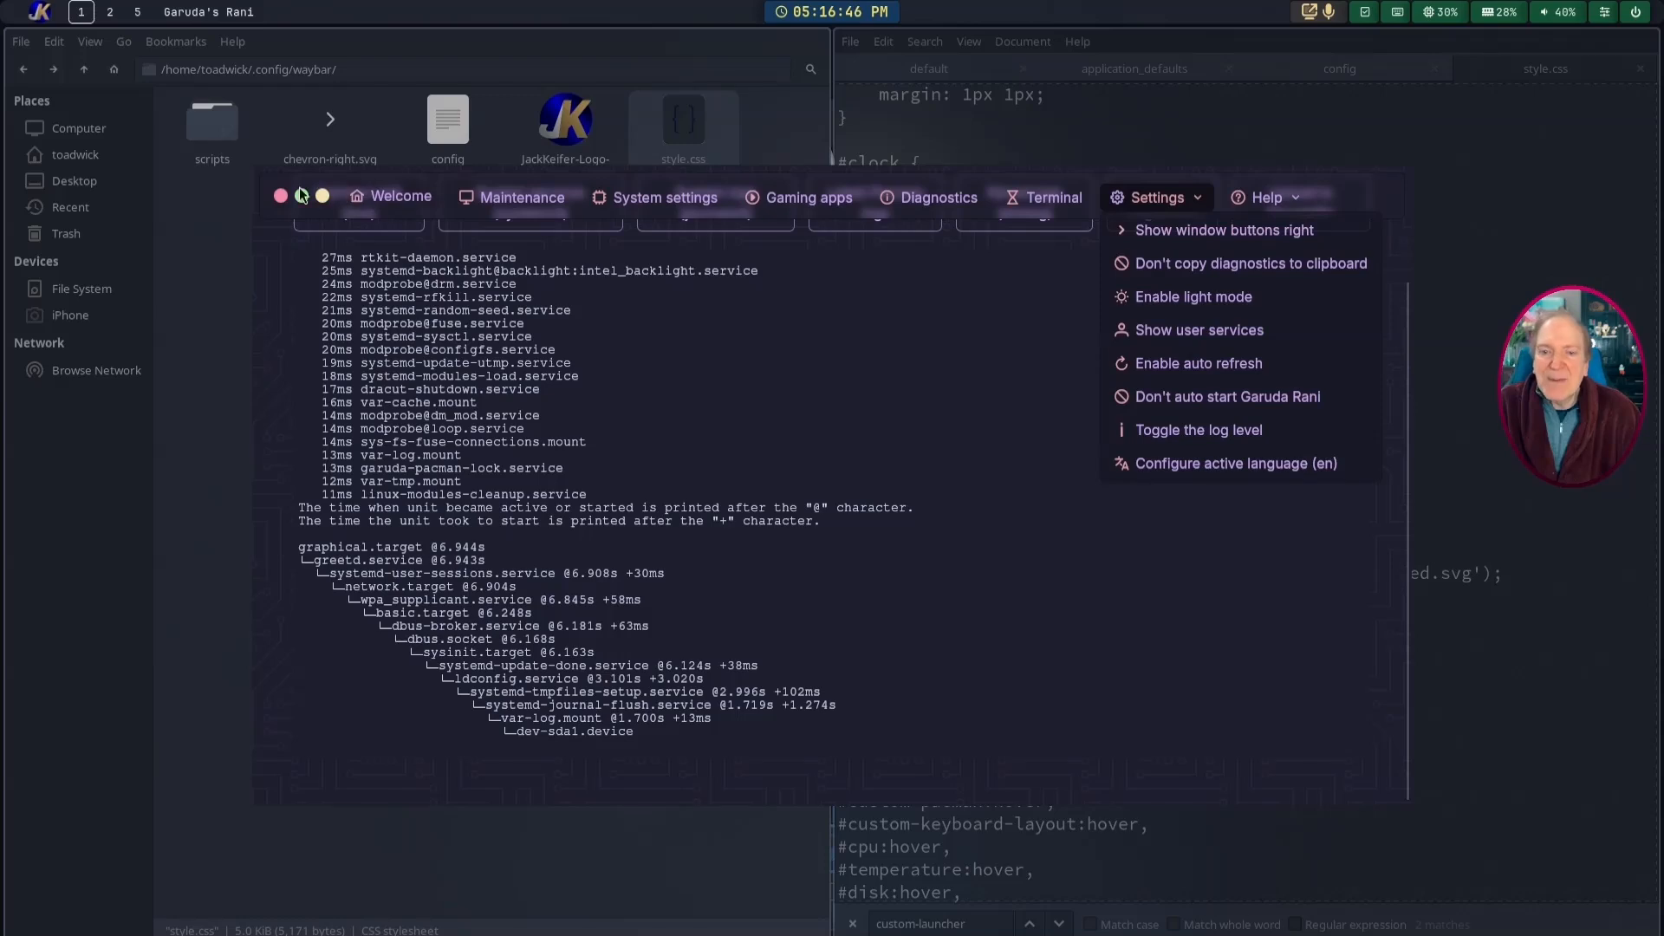
Step: Move Rani's window buttons to the right end, then back to the left
click(1216, 235)
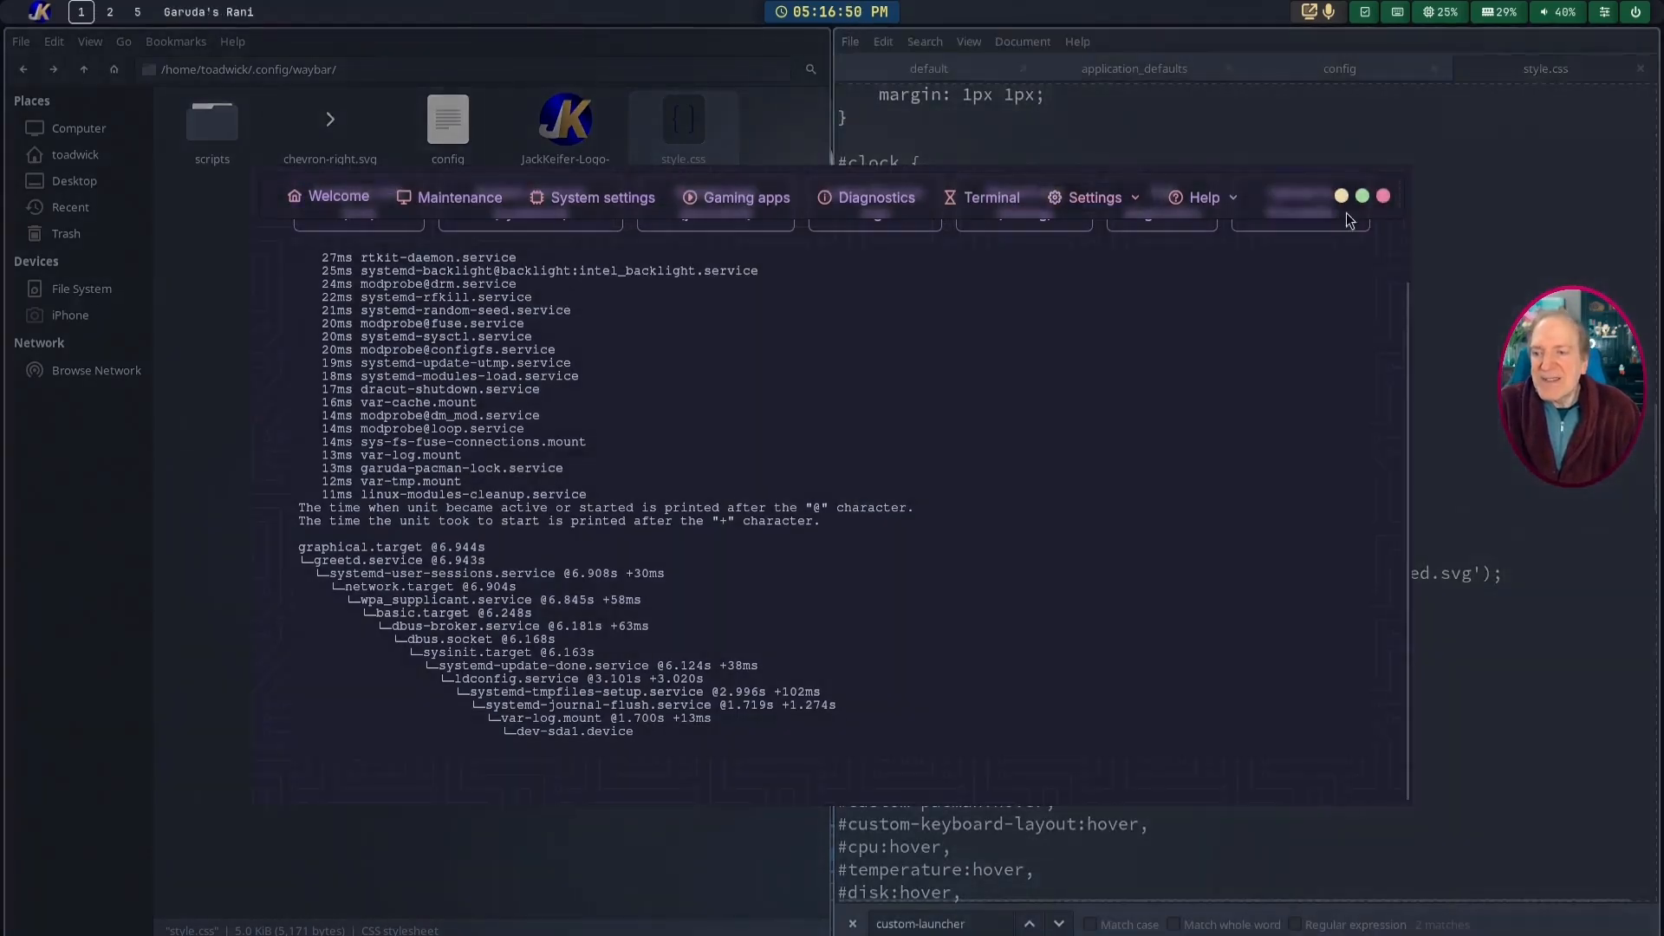
click(1097, 199)
click(1109, 234)
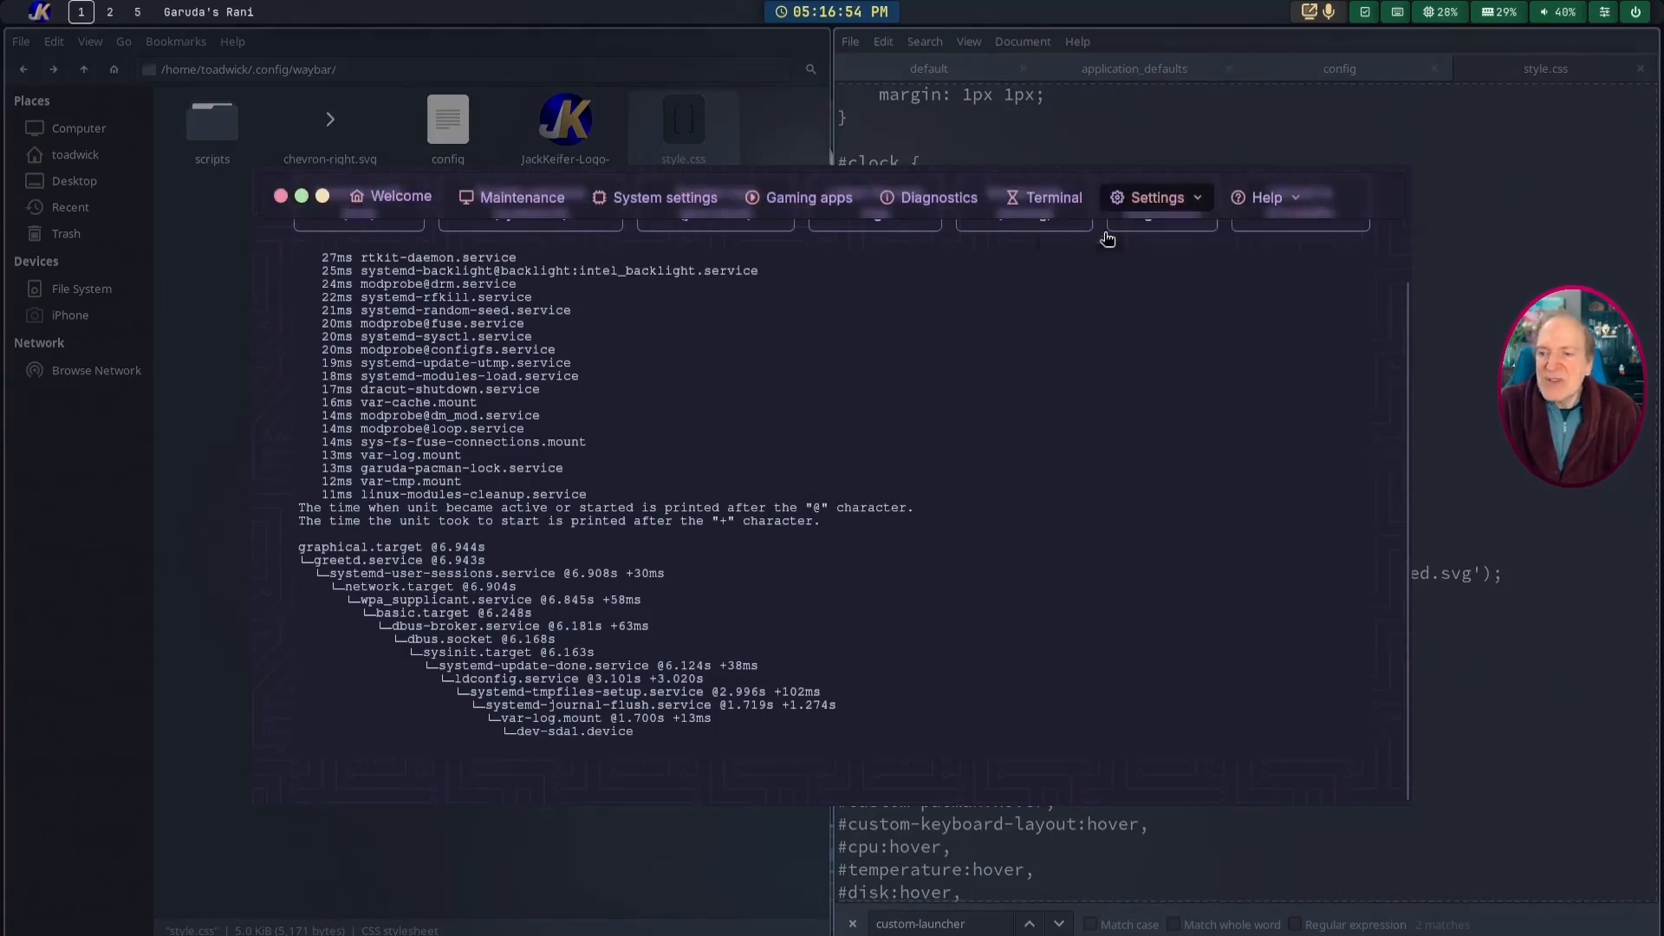
click(1157, 199)
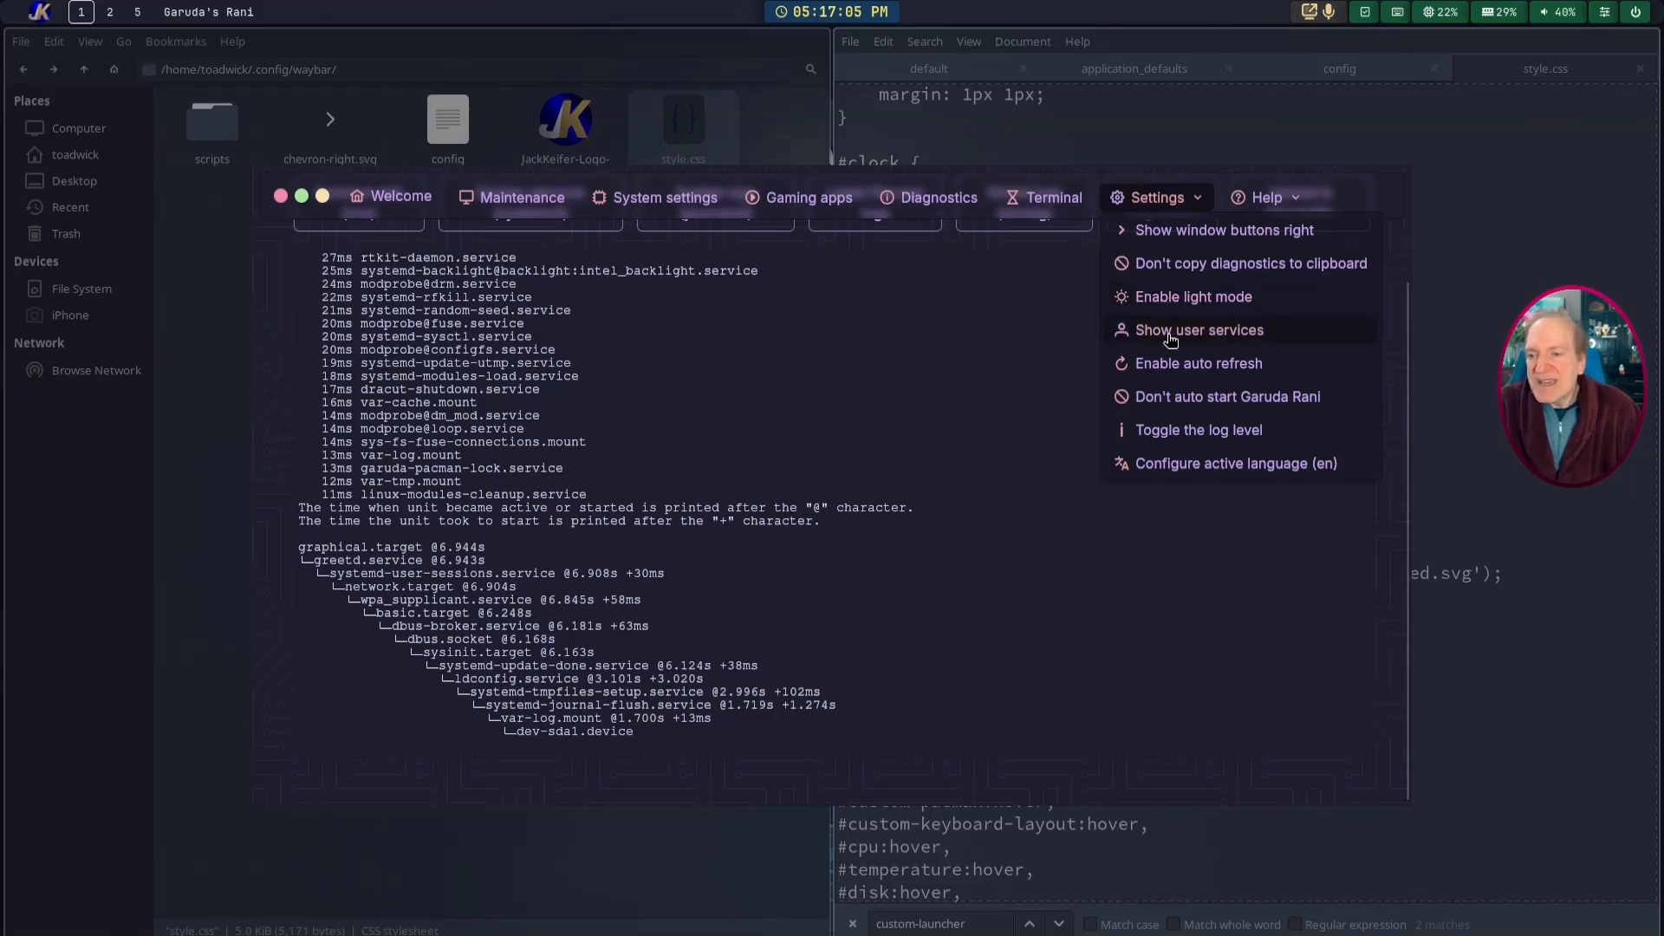
Step: Toggle 'Don't auto start Garuda Rani' on and back off, check Help, and show the queued Terminal actions
click(1162, 400)
click(1164, 205)
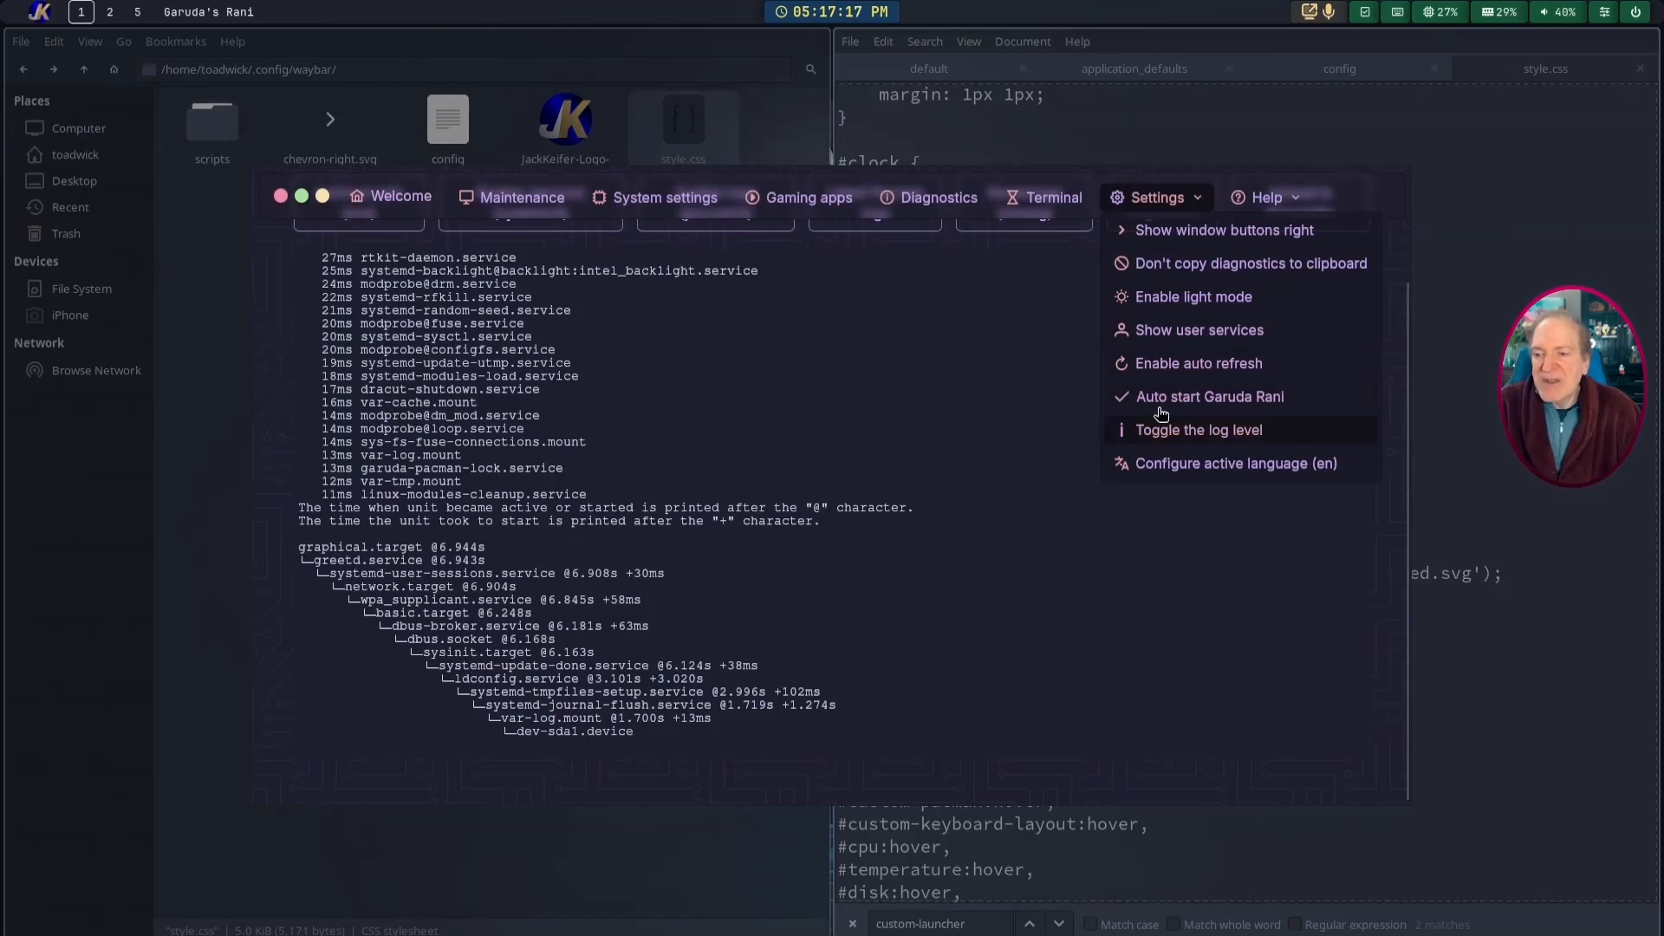
click(1161, 400)
click(1148, 205)
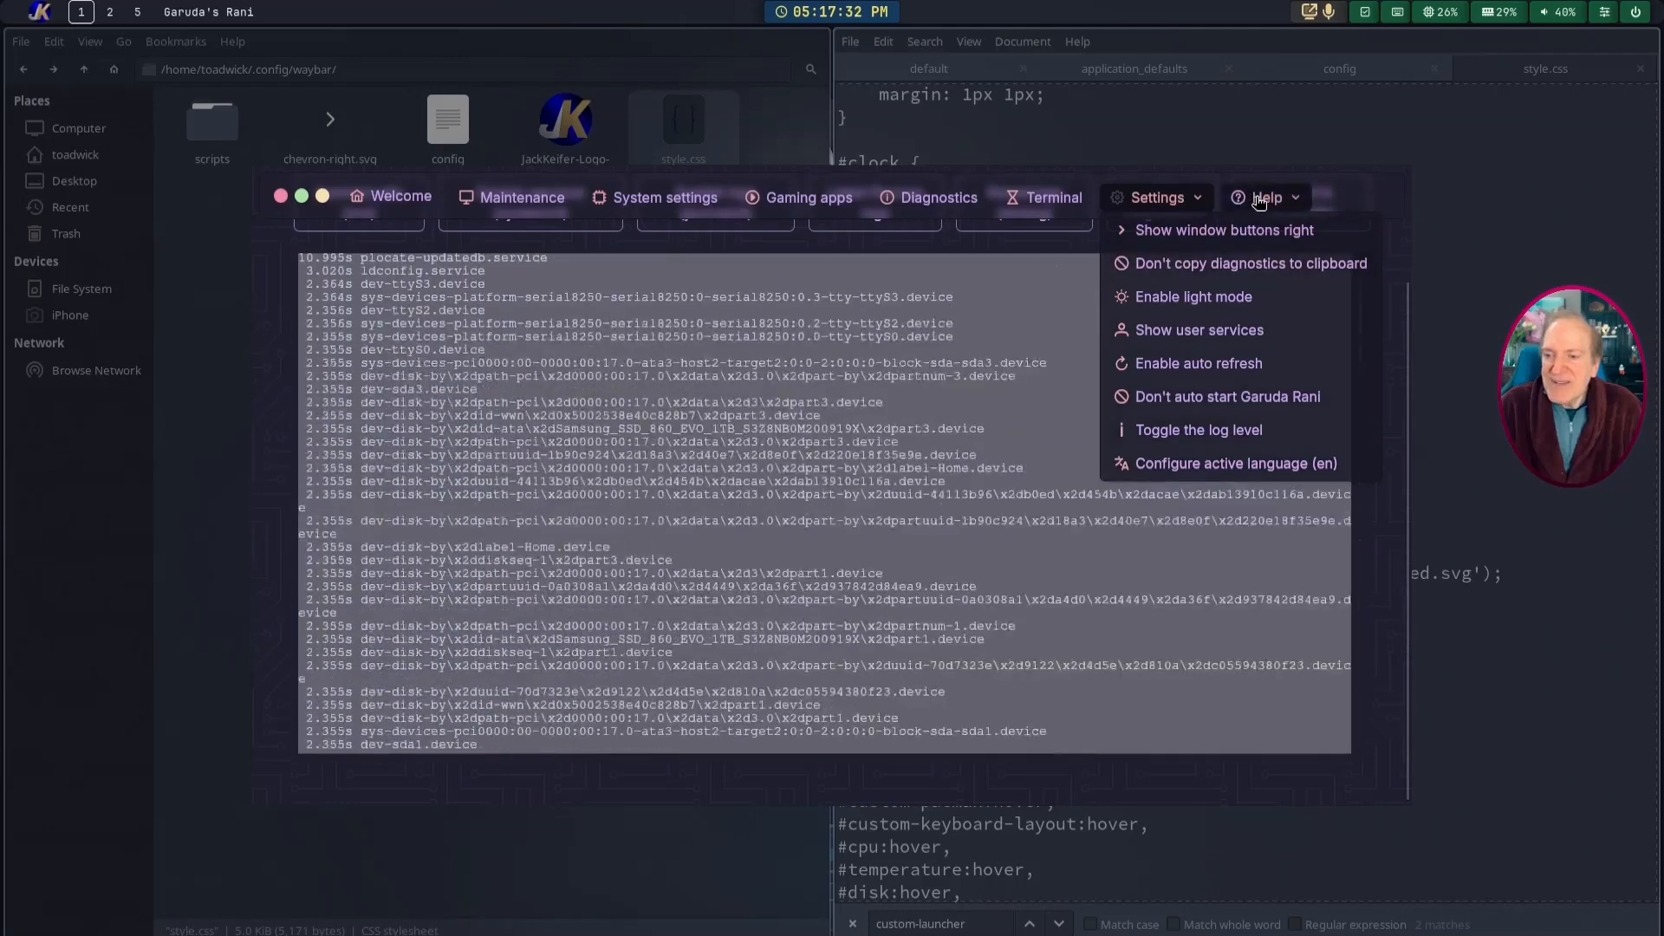
click(1259, 199)
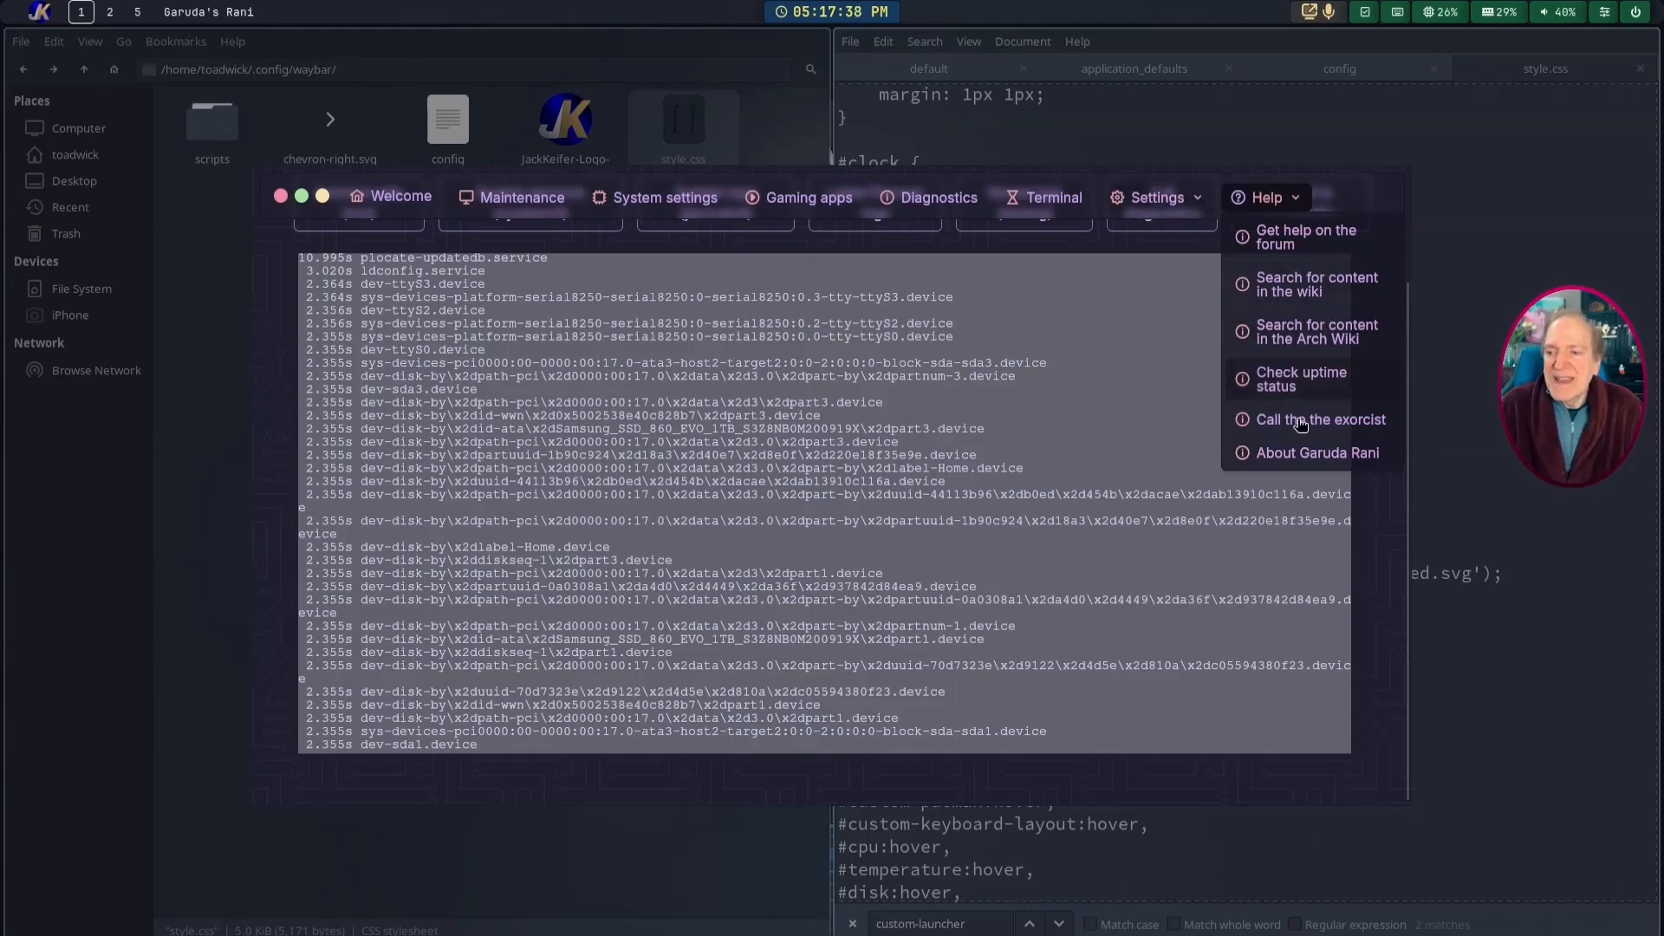
click(1033, 202)
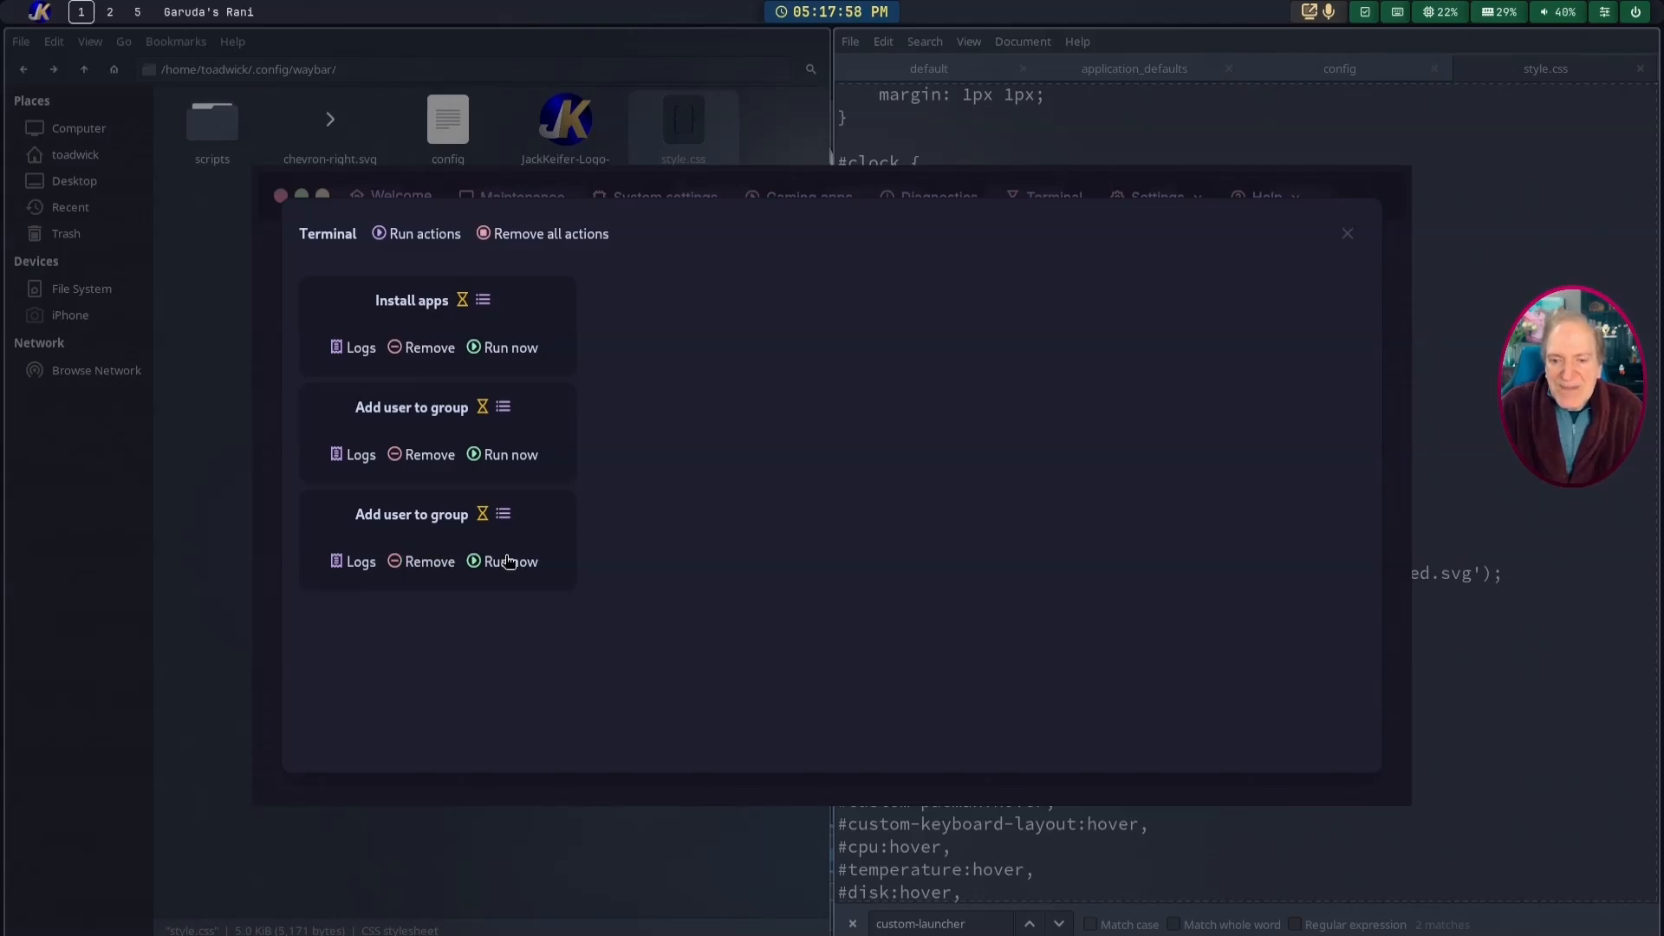
Step: Run the queued Install apps action after entering the account password, then quit Rani mid-install
click(515, 349)
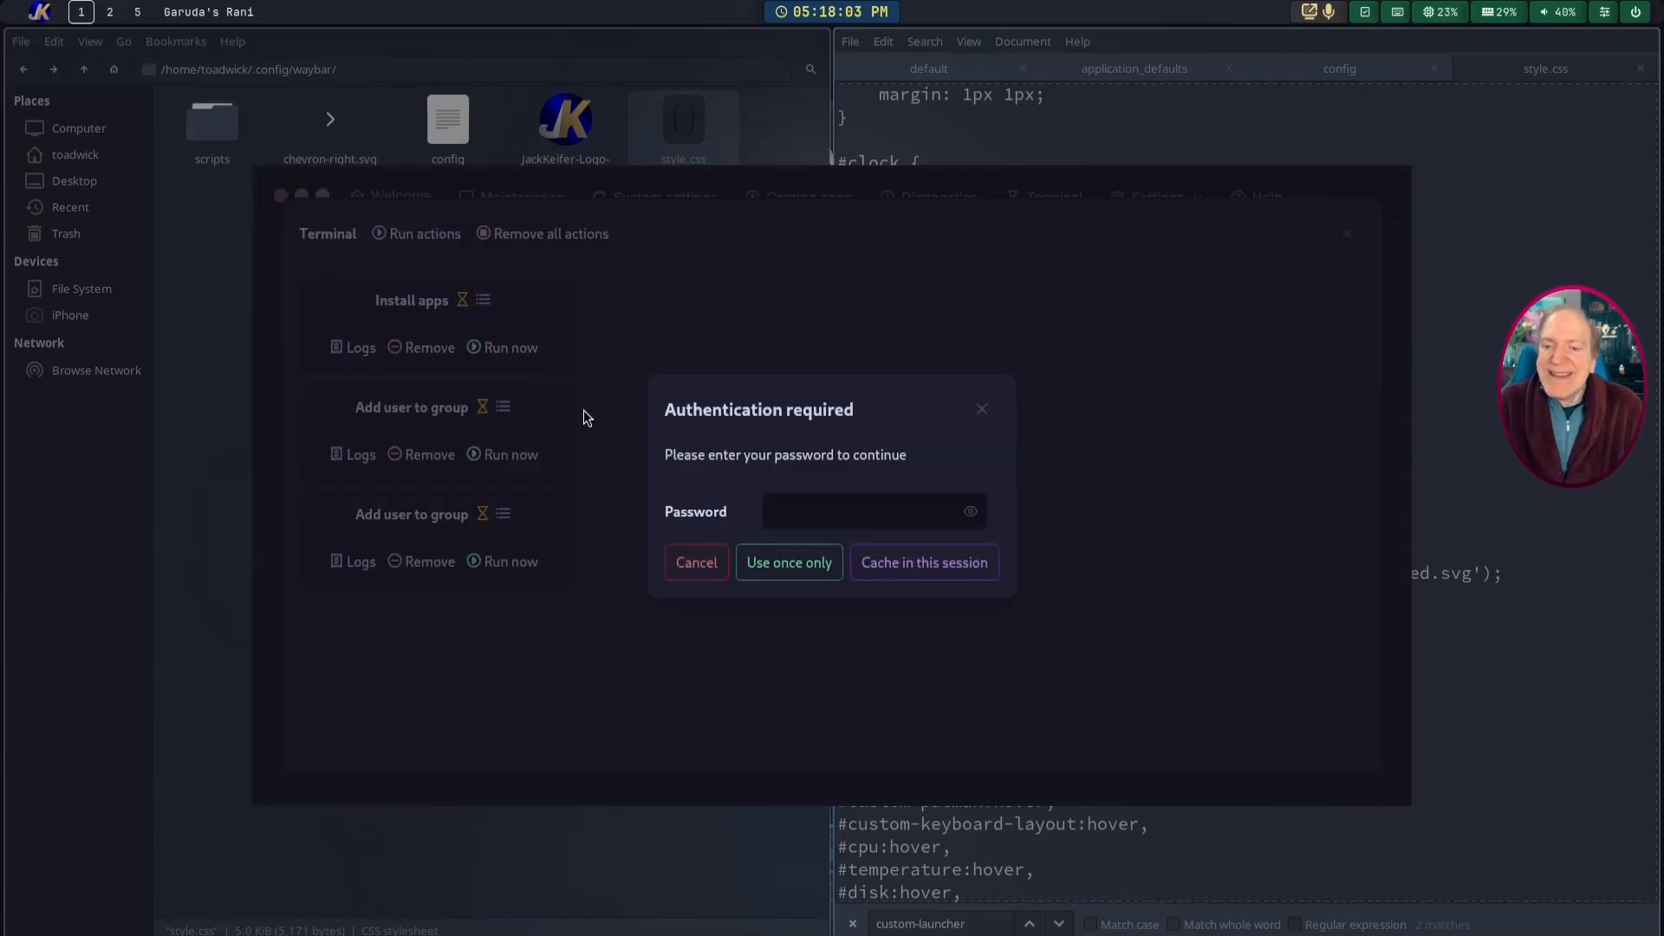
click(787, 510)
text(••••••••)
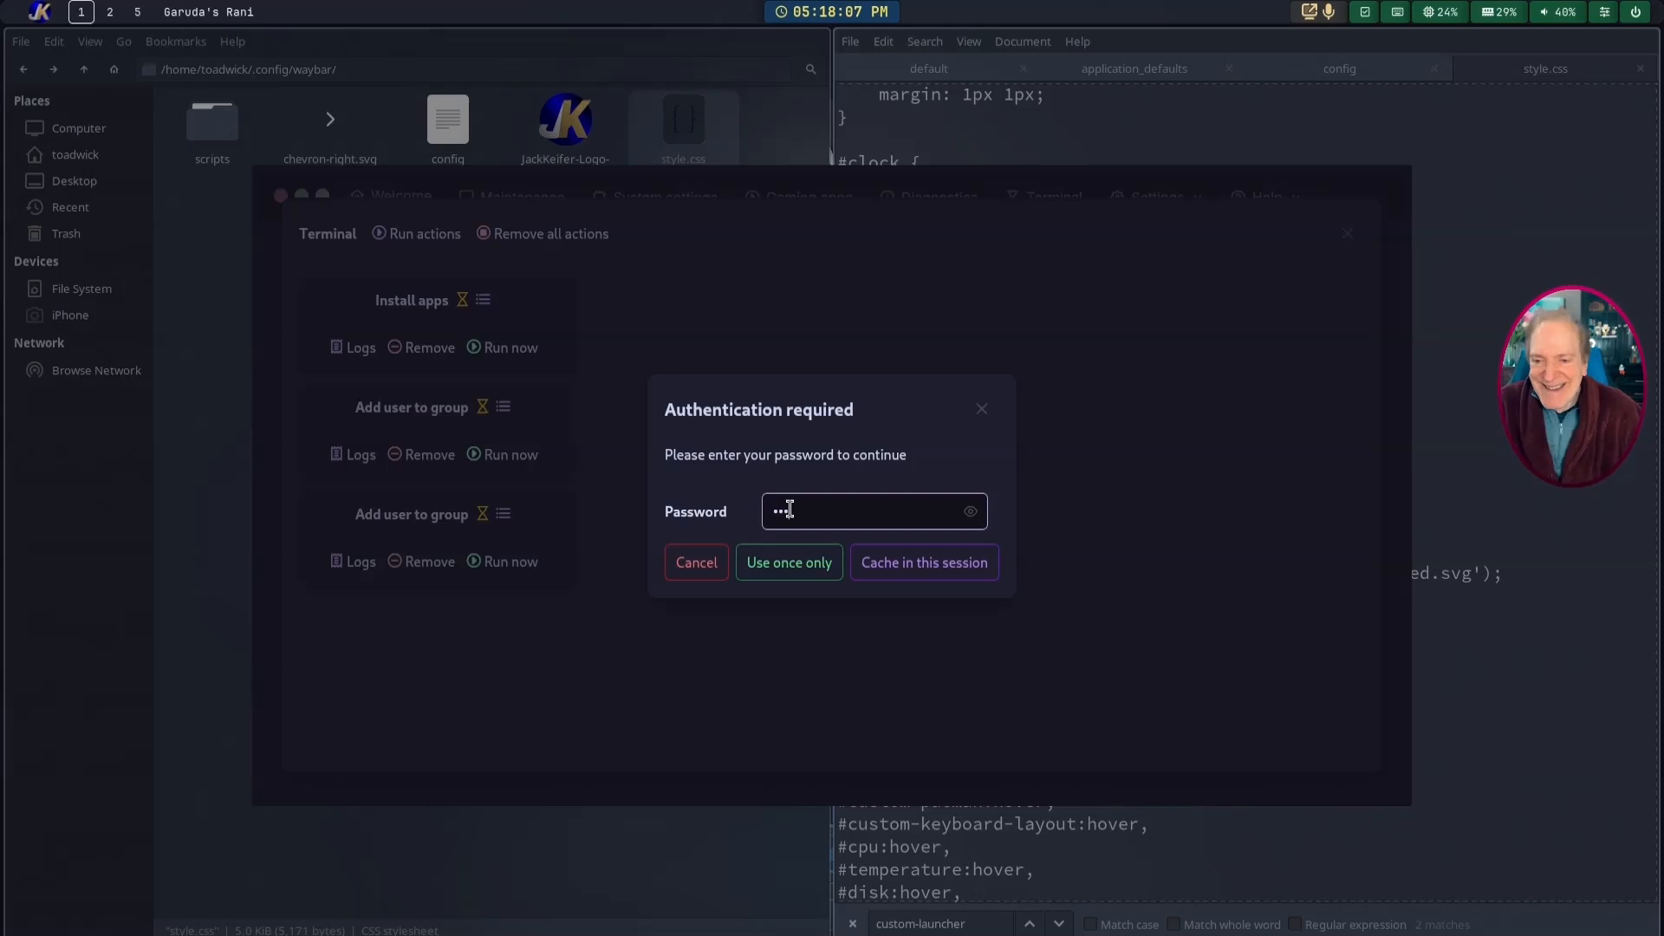
key(Return)
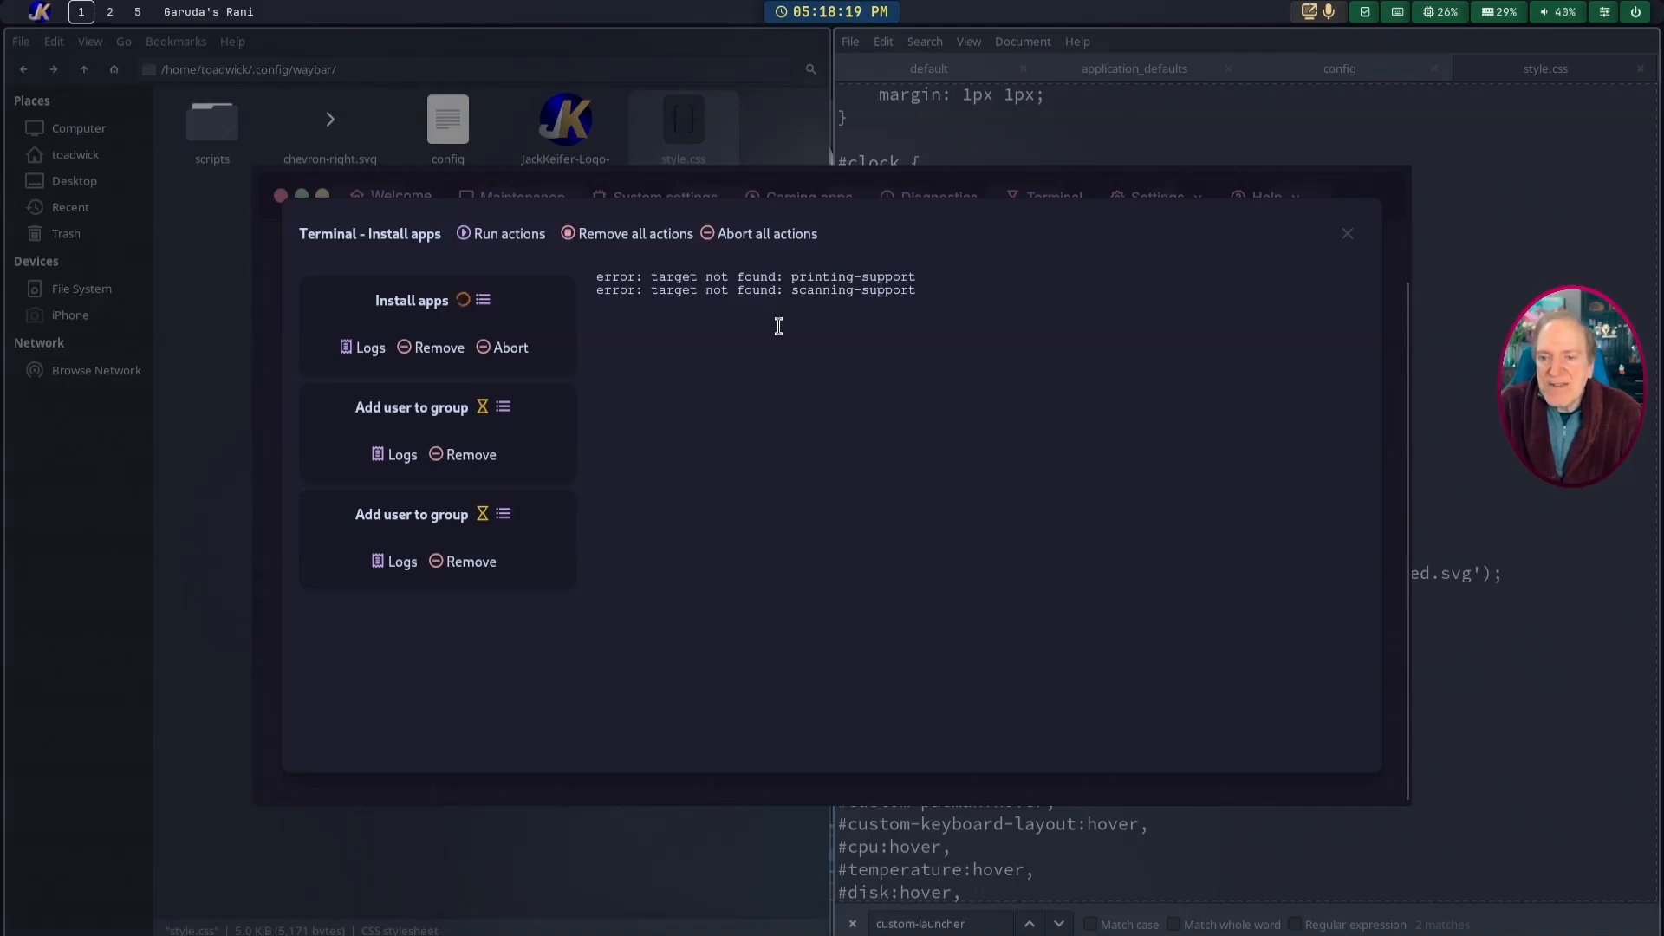
key(super+q)
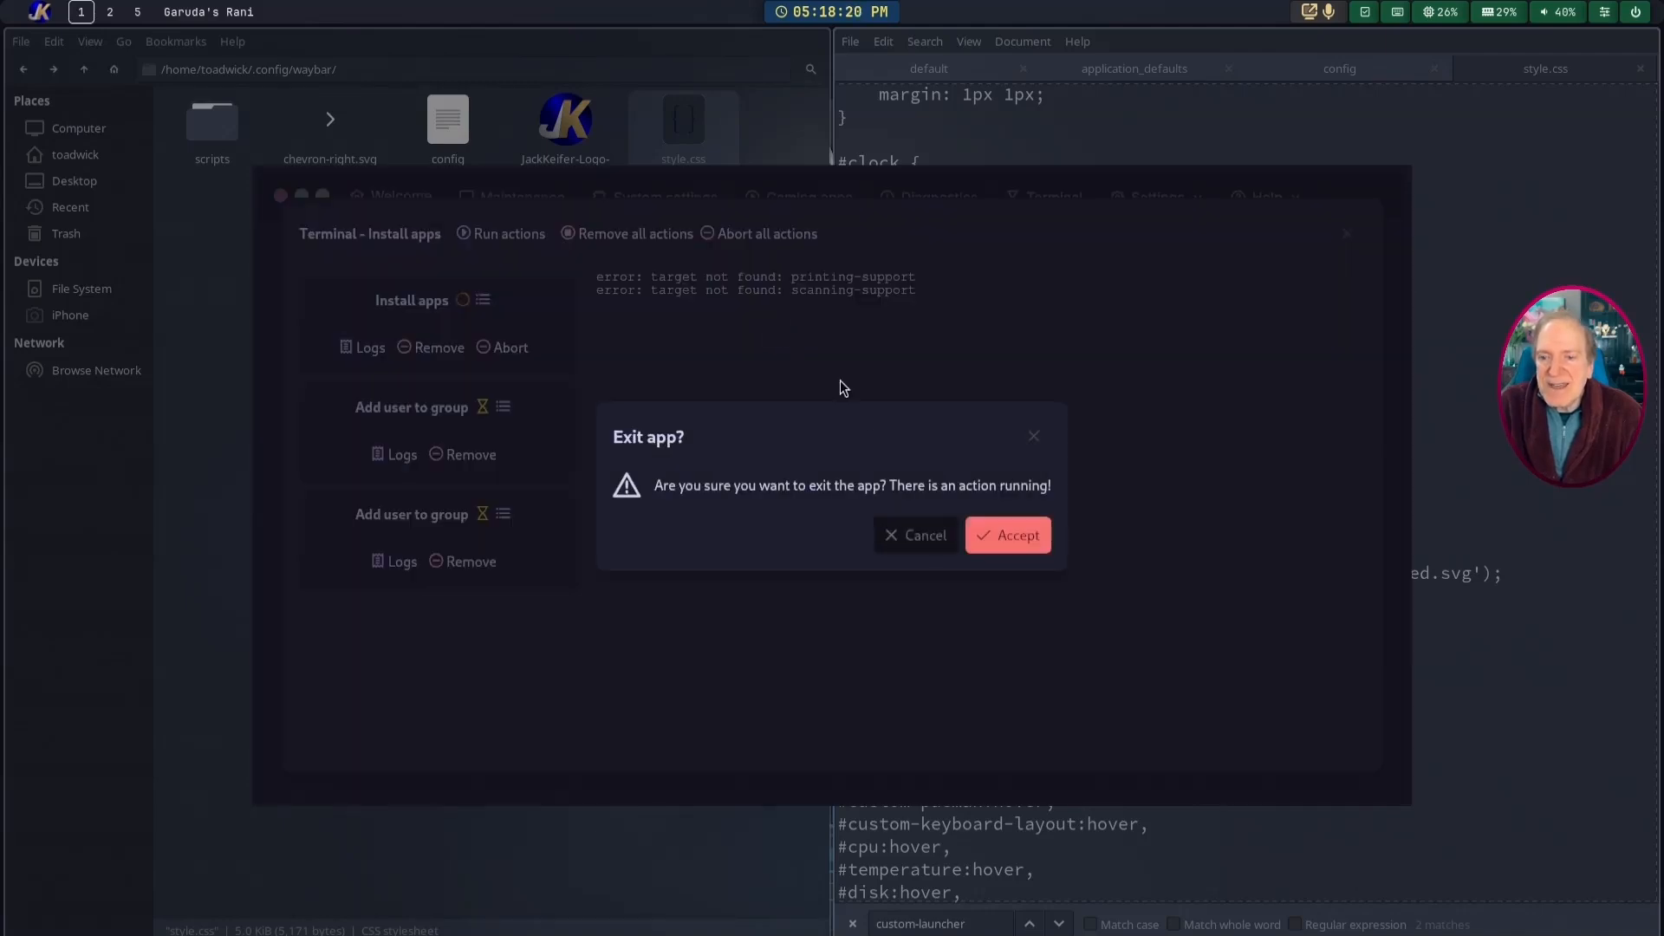
click(1016, 535)
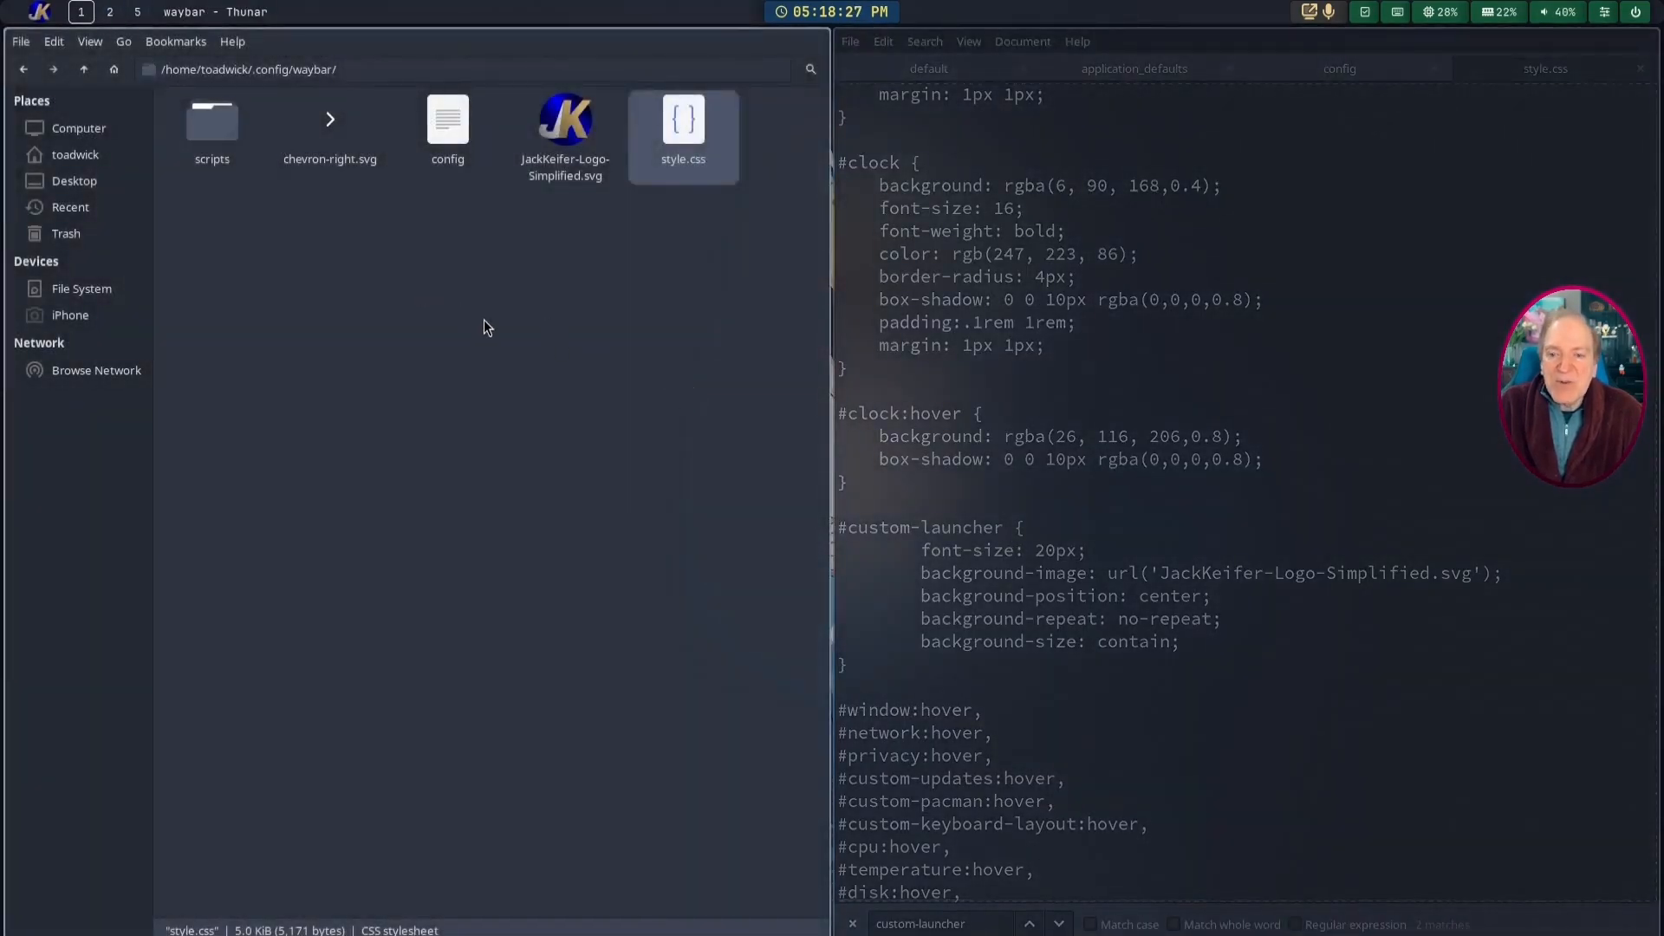
Step: Close the Thunar window and the Mousepad window holding style.css
key(super+q)
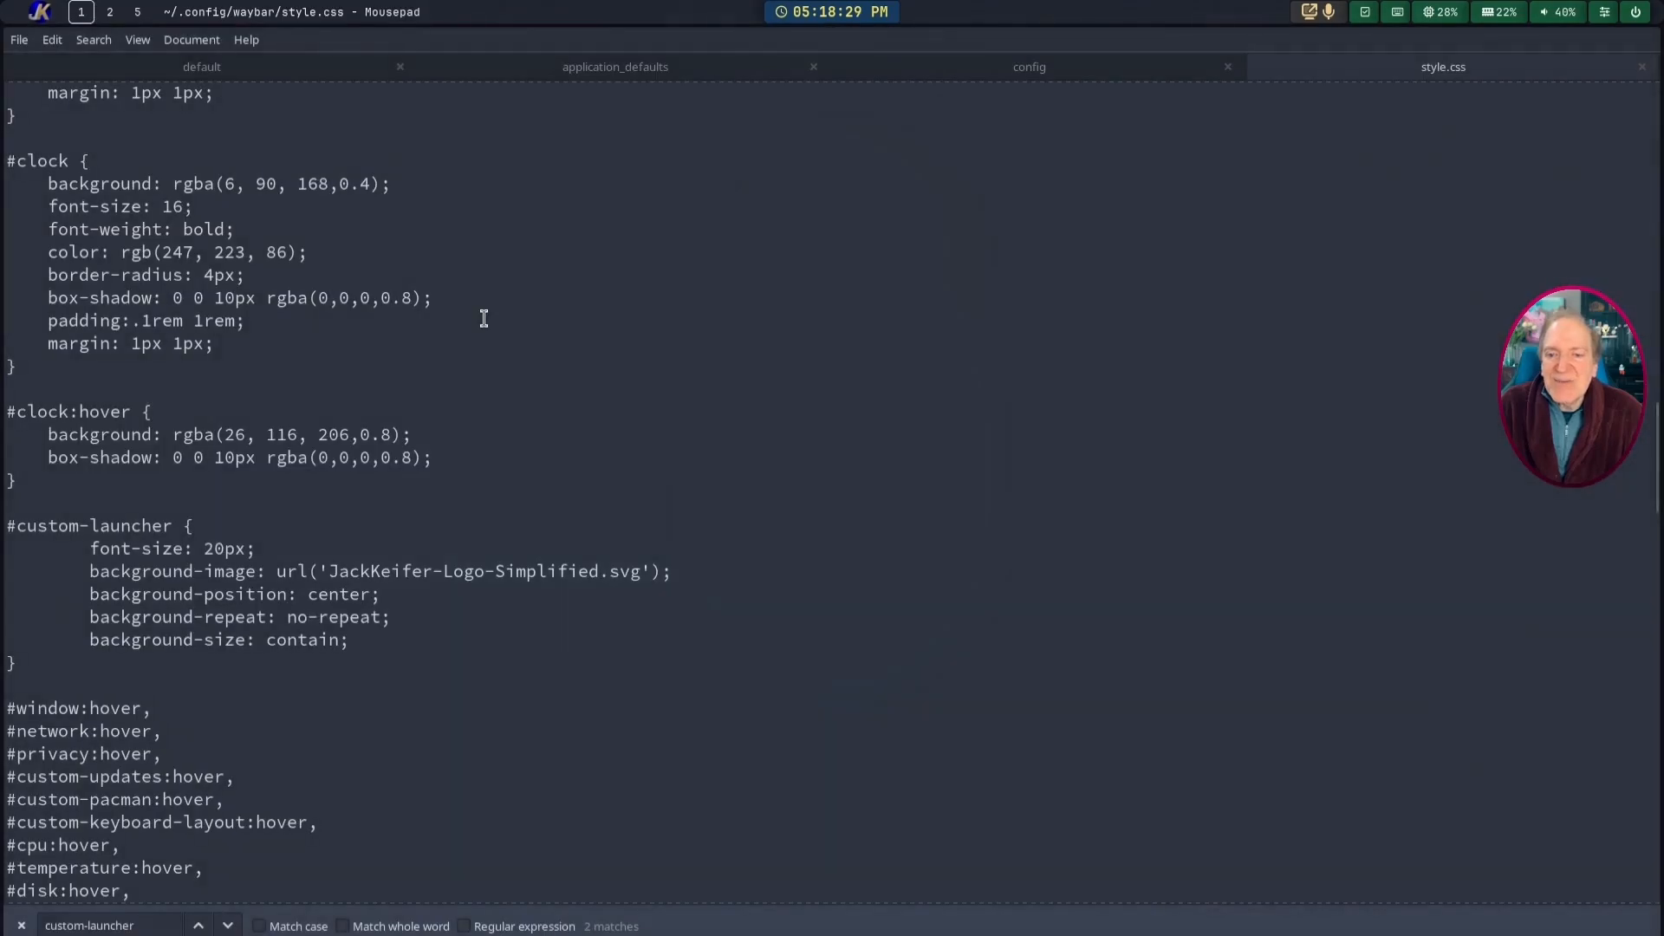
key(super+q)
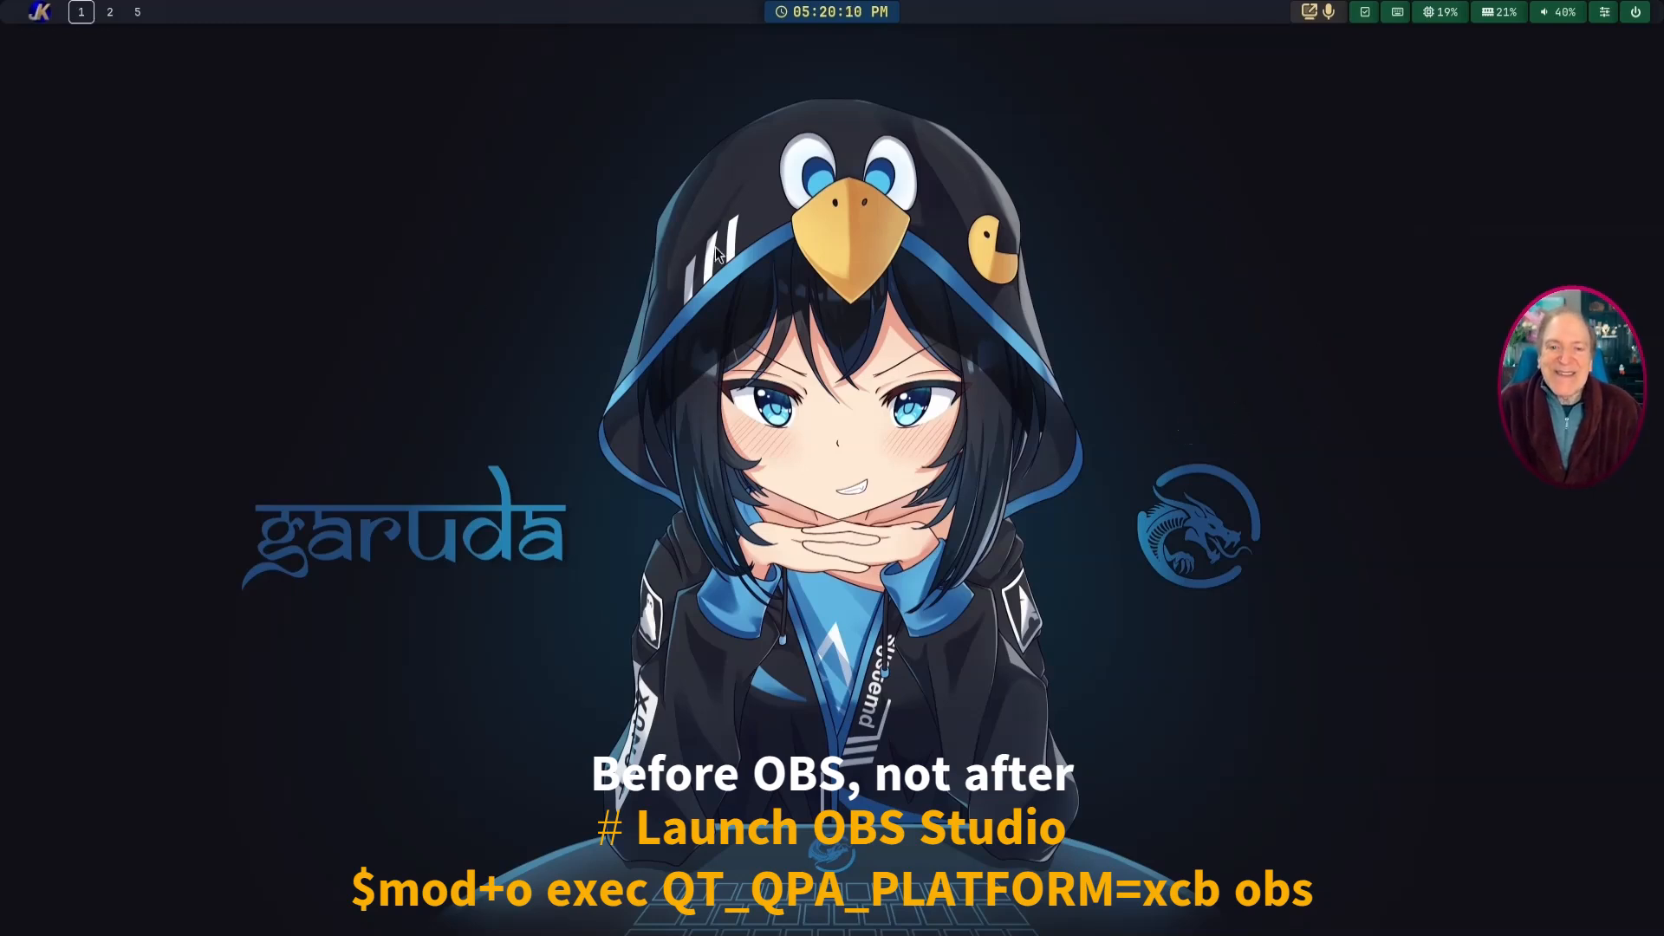
Step: Reveal the Waybar module drawers, then switch to workspace 5 where OBS Studio is recording
mouse_move(1364, 14)
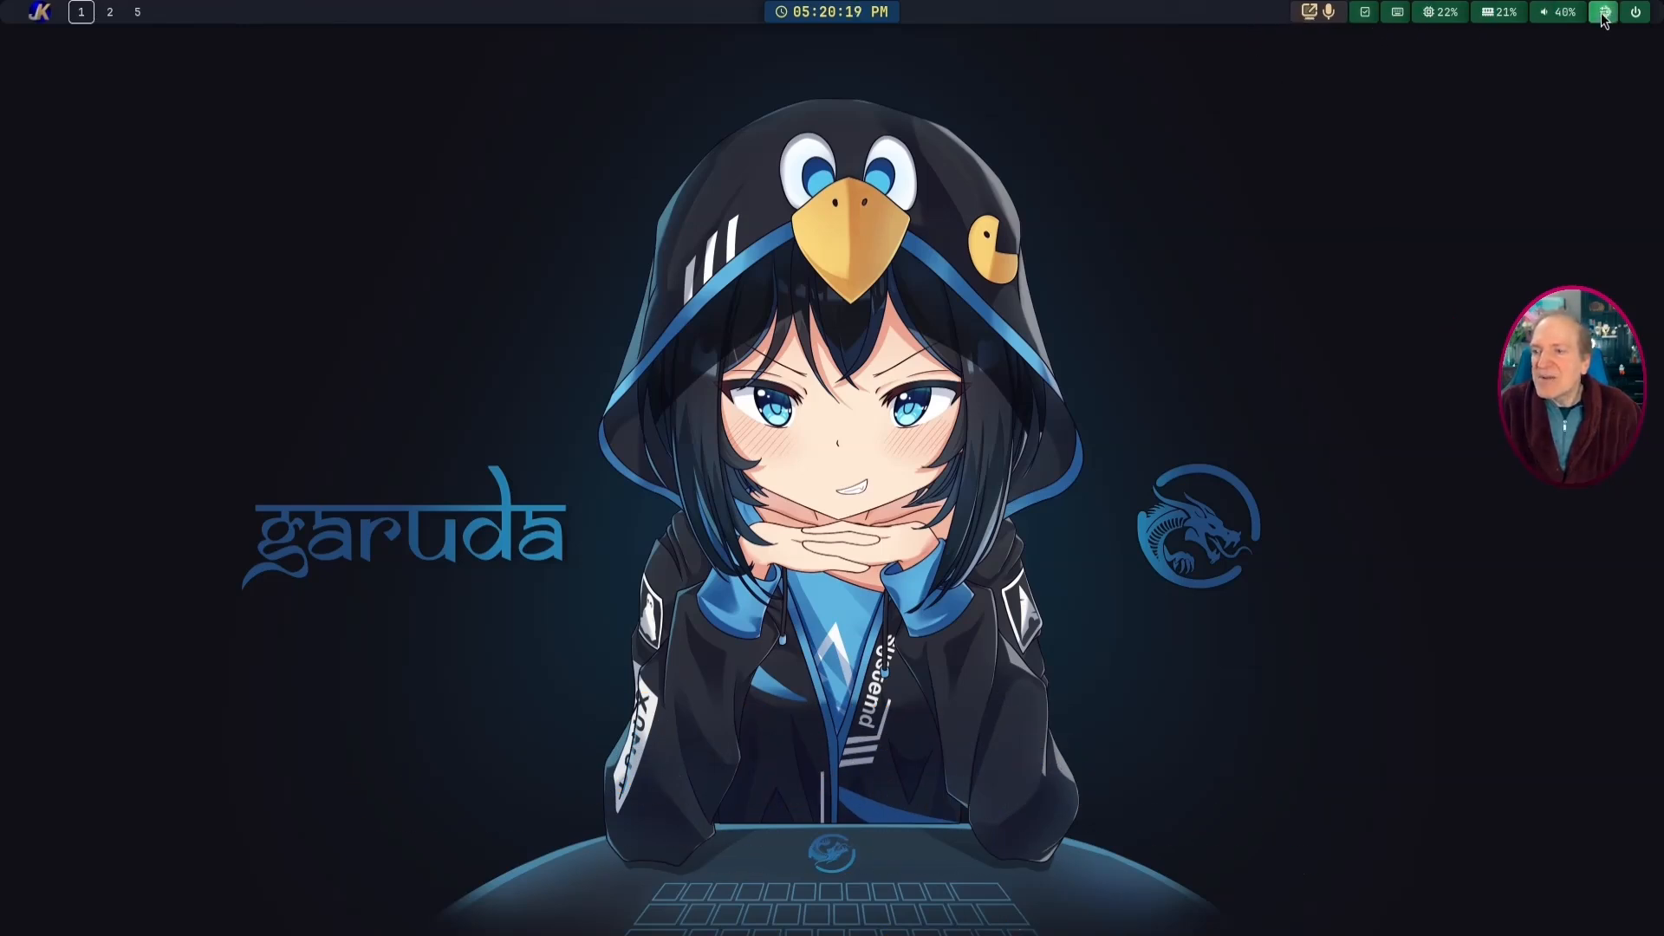
mouse_move(1635, 12)
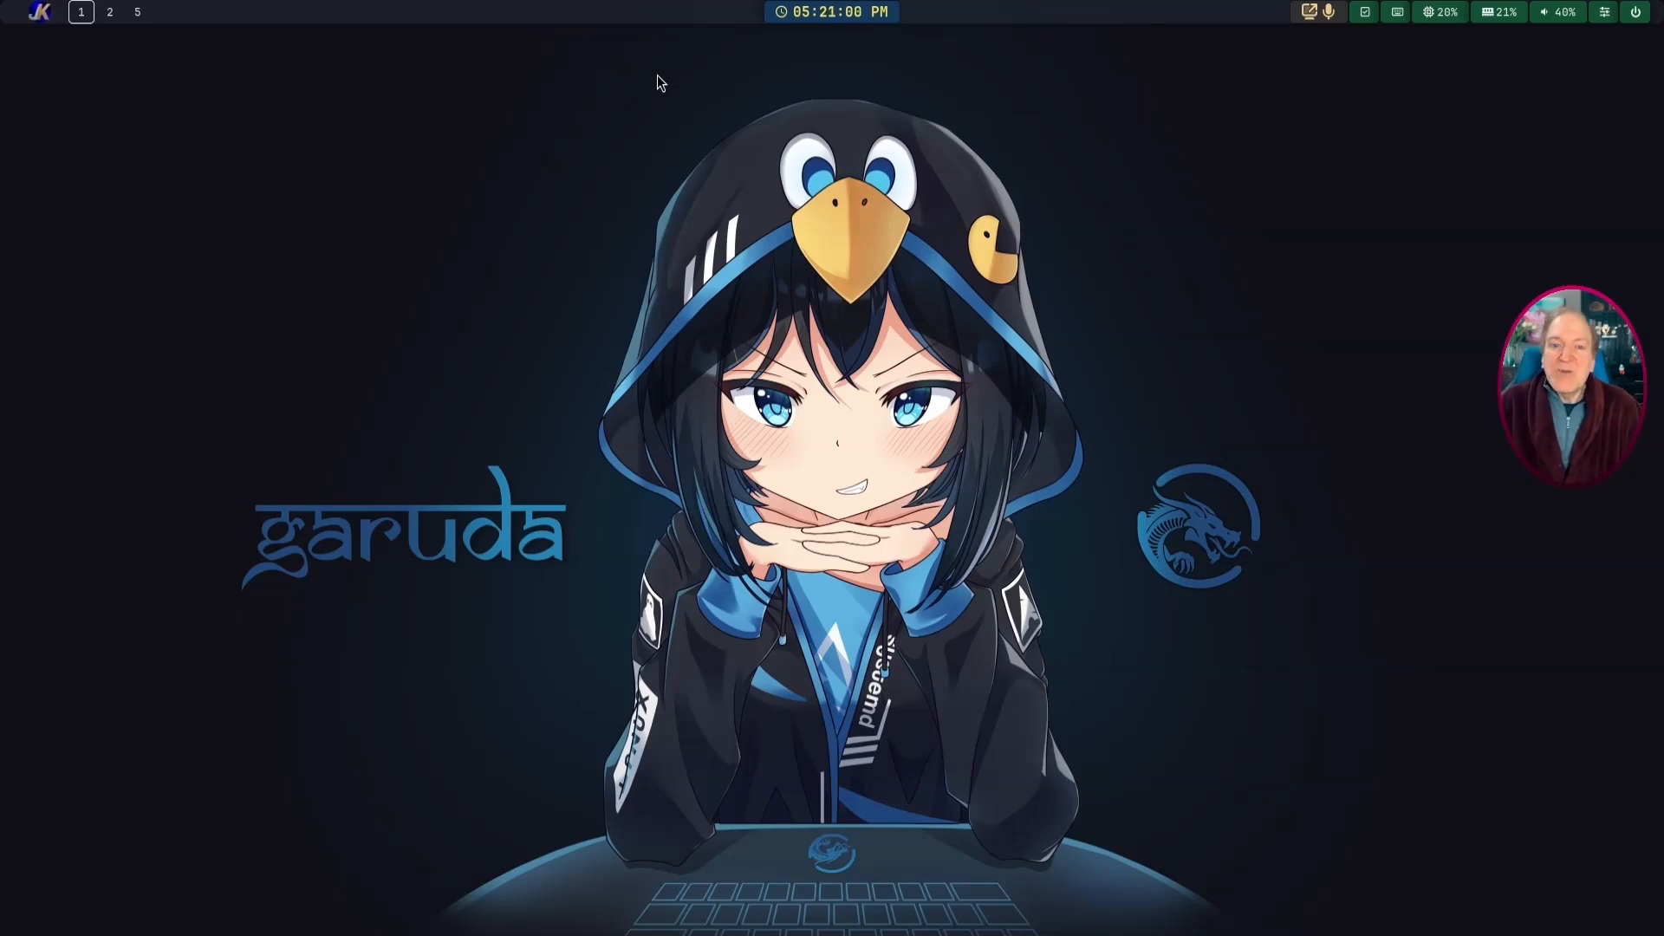
click(137, 12)
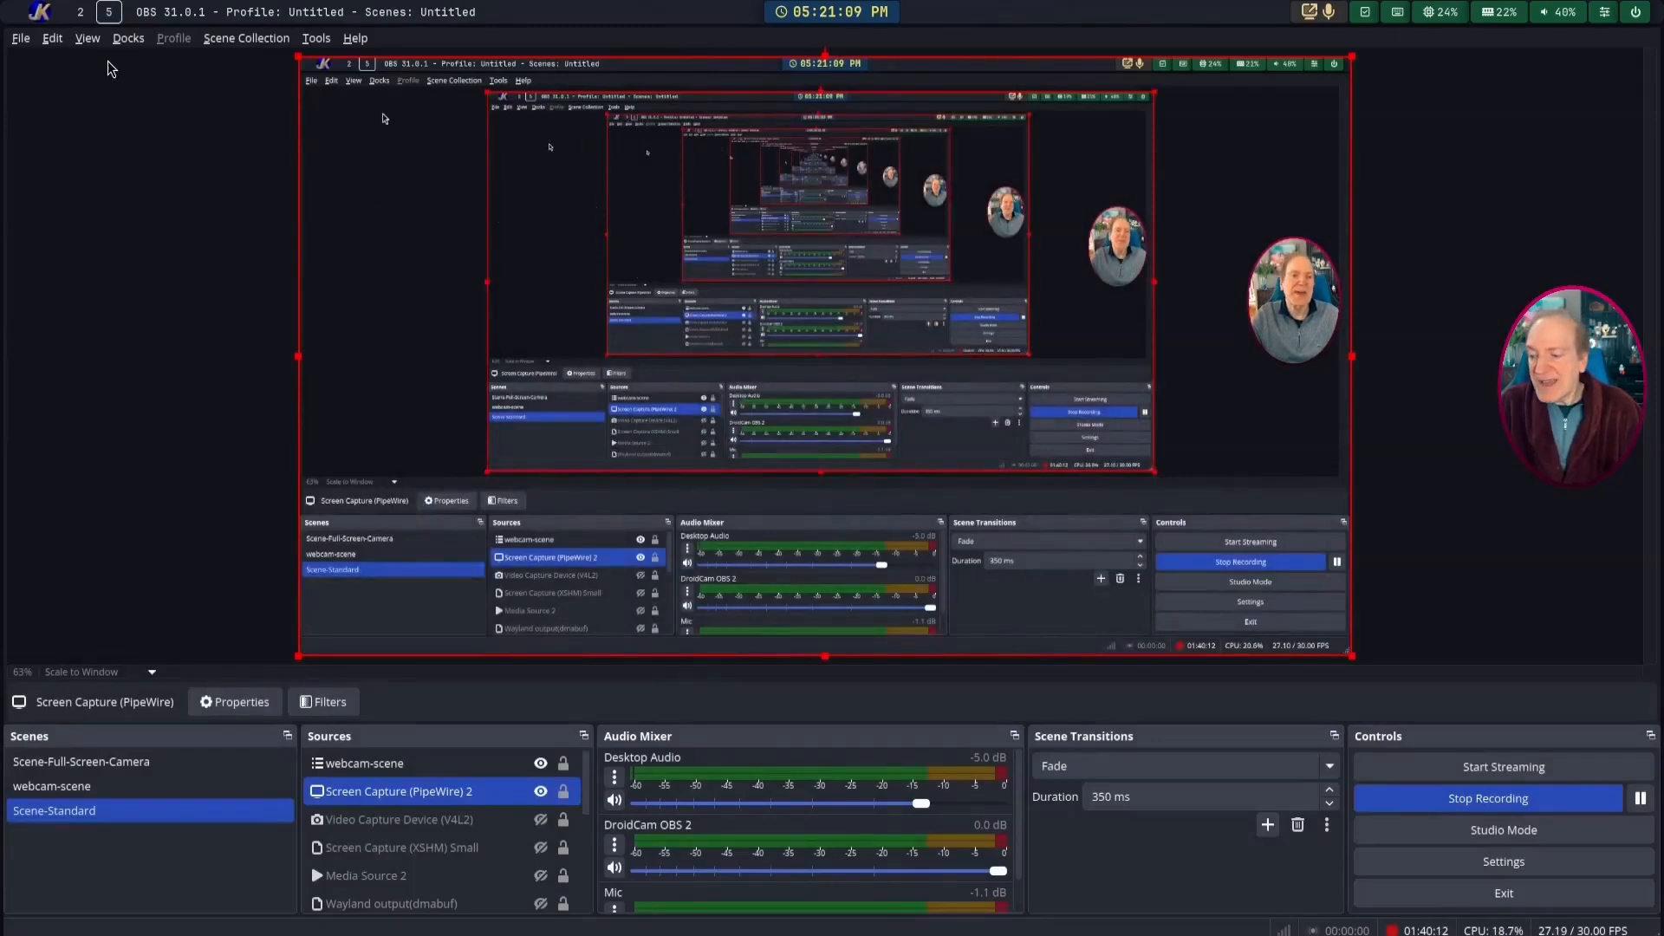
Step: Leave OBS Studio recording and return to the empty Garuda-wallpaper workspace
click(80, 12)
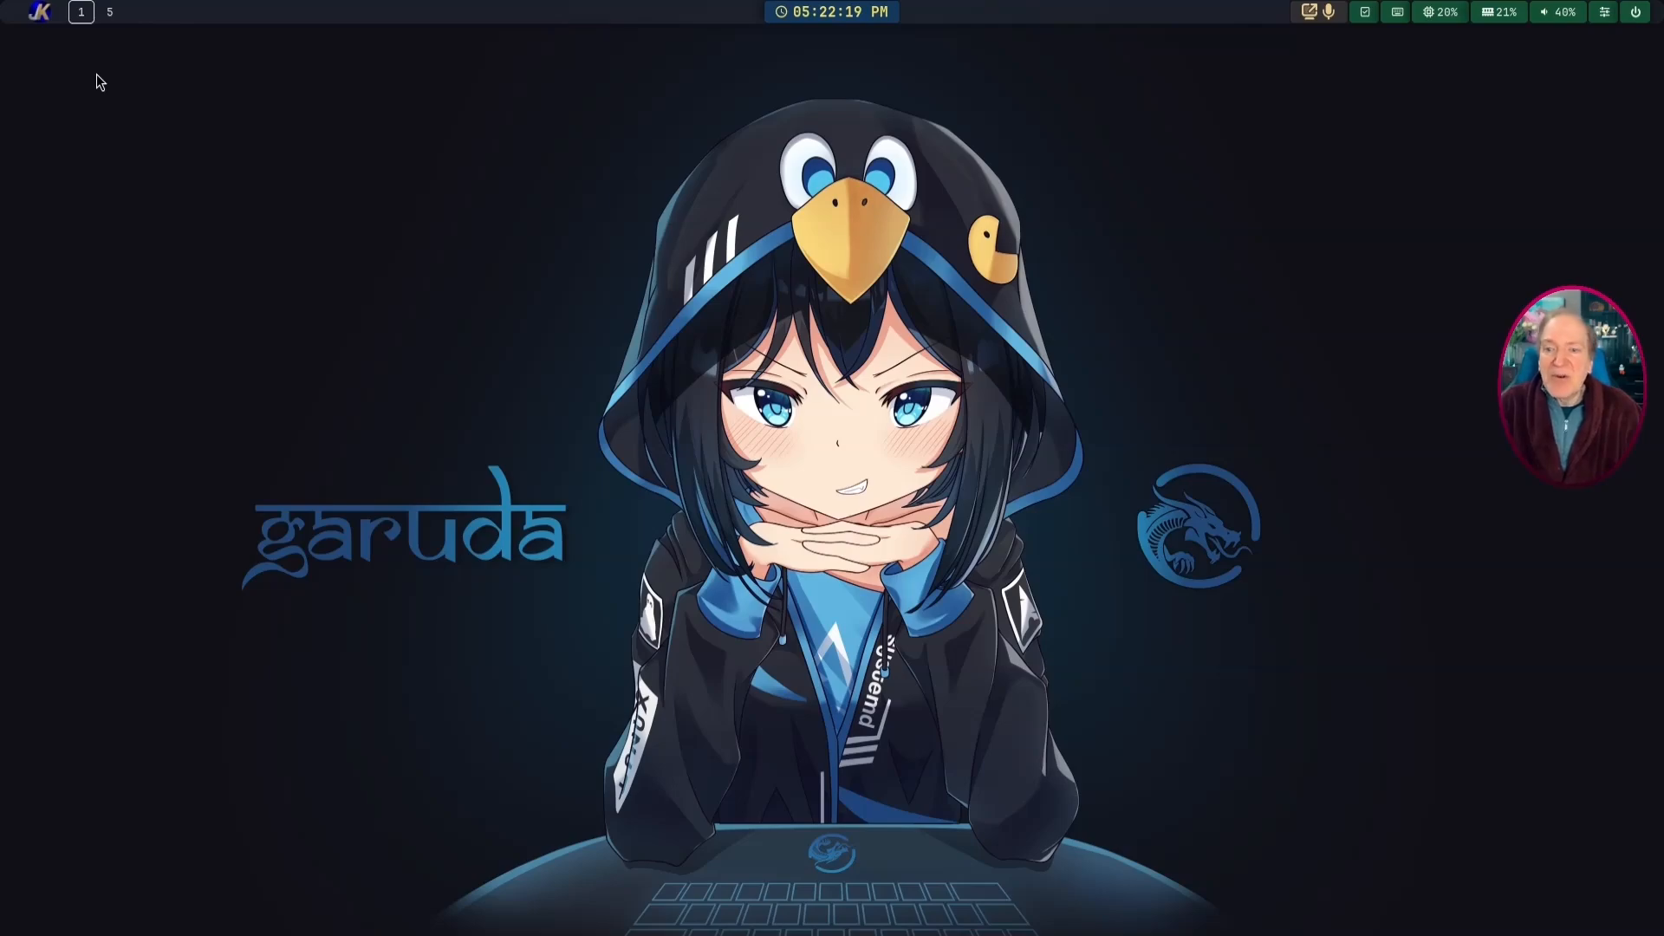
Step: Open the Thunar file manager in the home folder with Super+E
key(super+e)
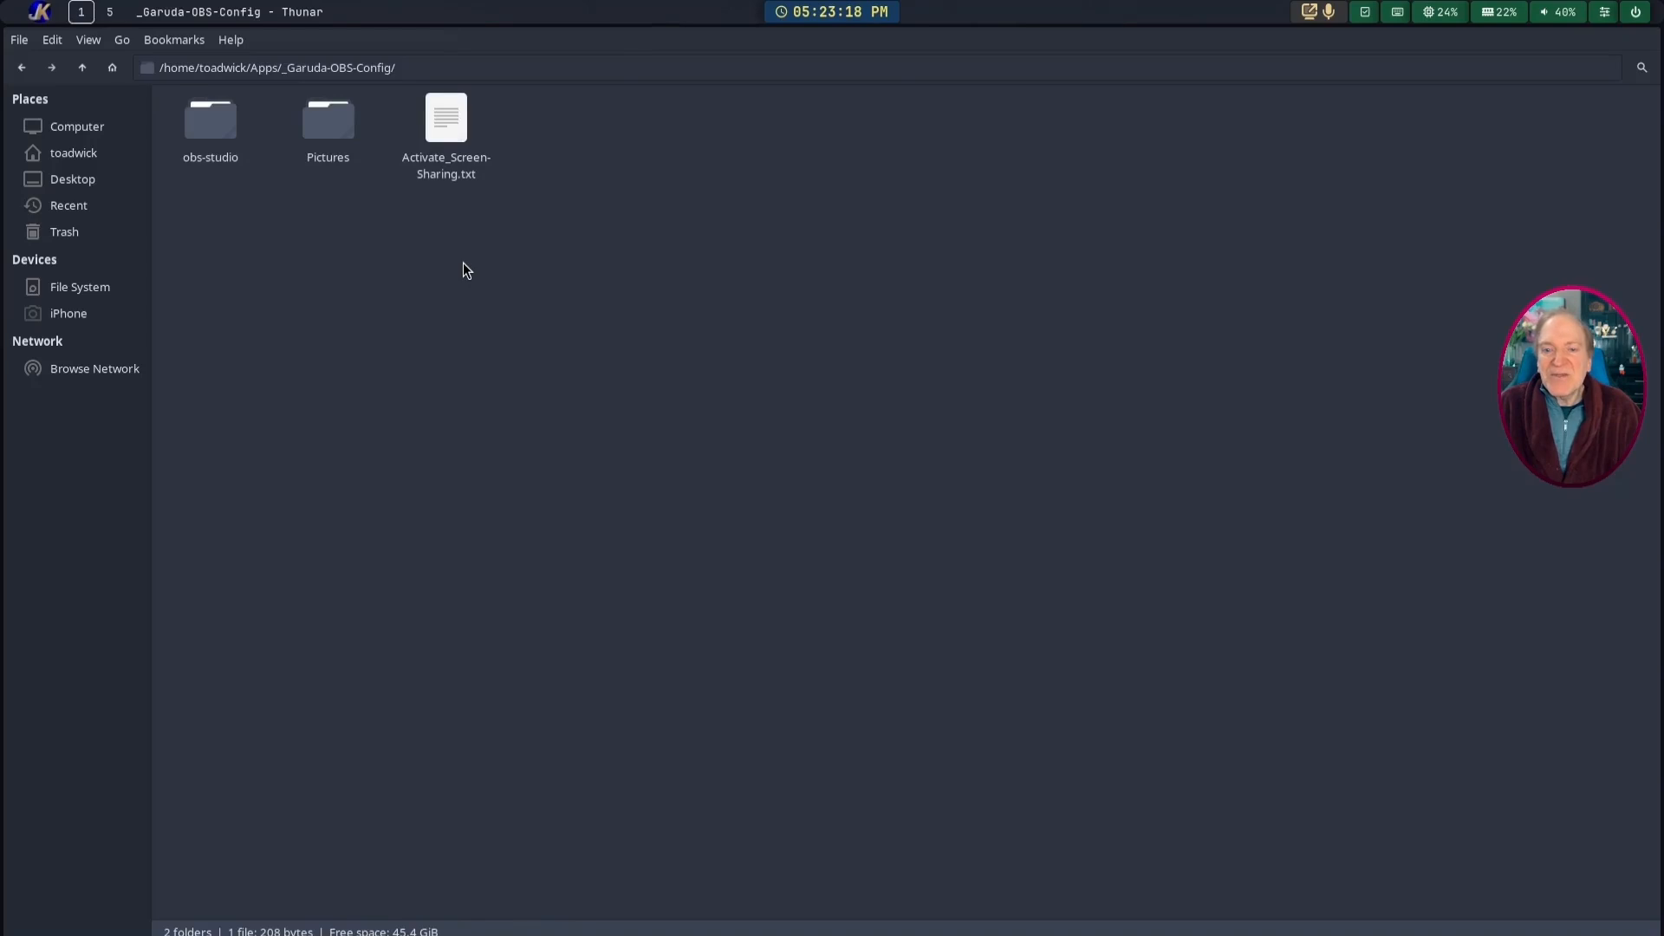
Step: Open Activate_Screen-Sharing.txt in Mousepad, enlarge the text, and widen the editor so each command line fits
double_click(449, 140)
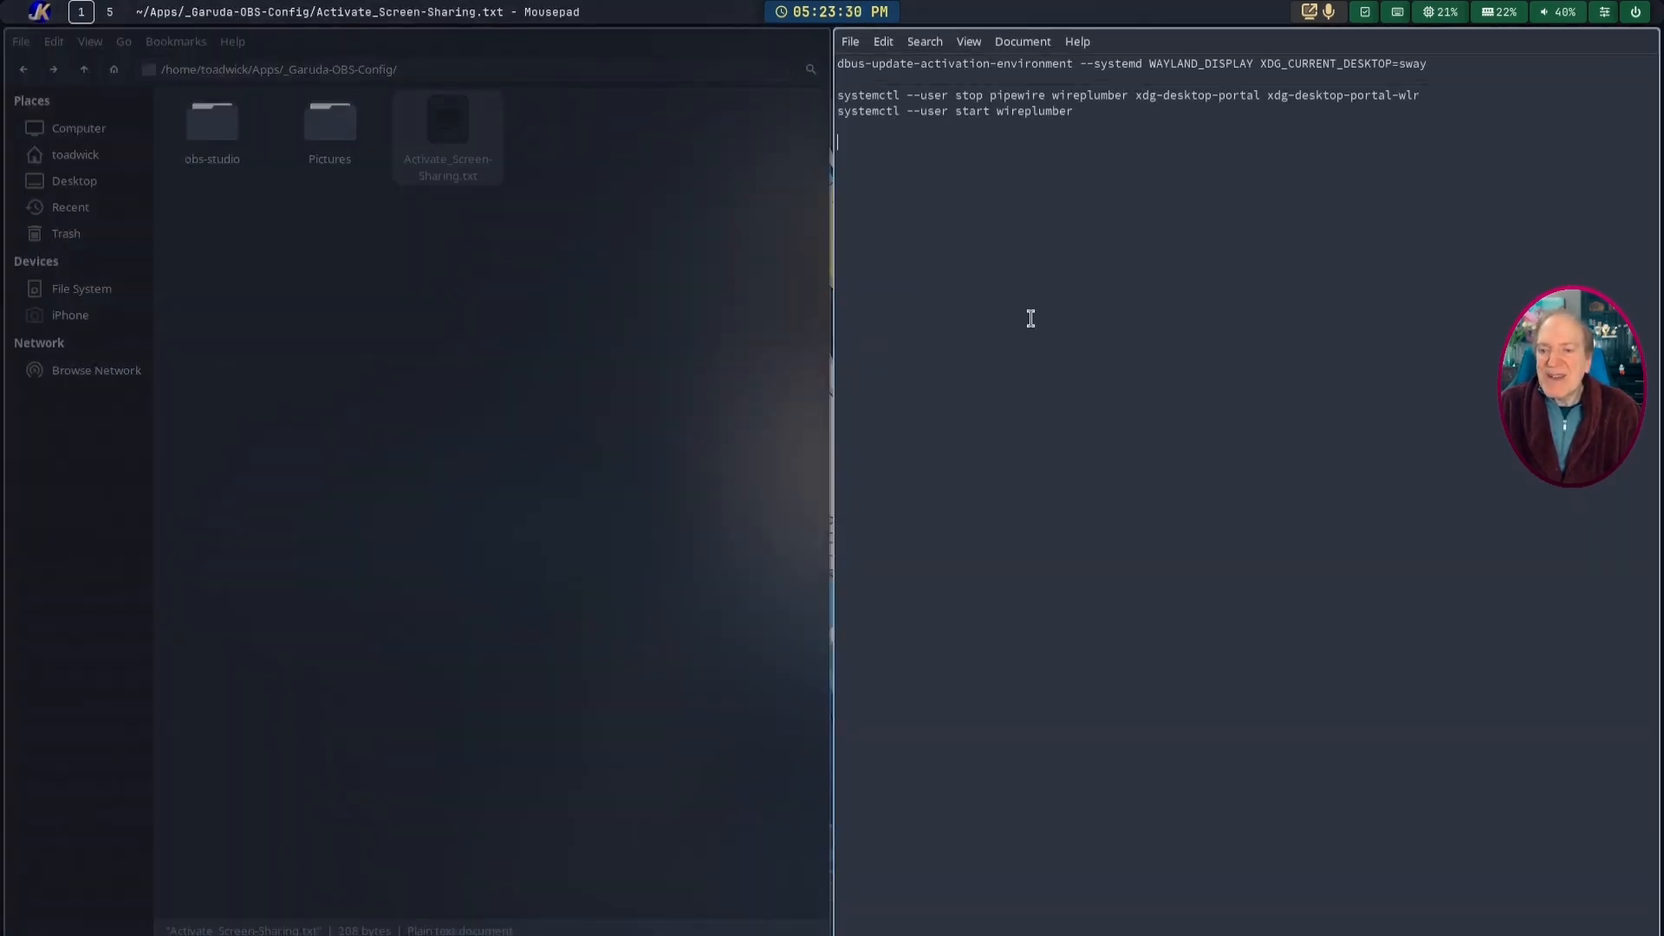
key(ctrl+plus)
key(ctrl+plus)
key(ctrl+plus)
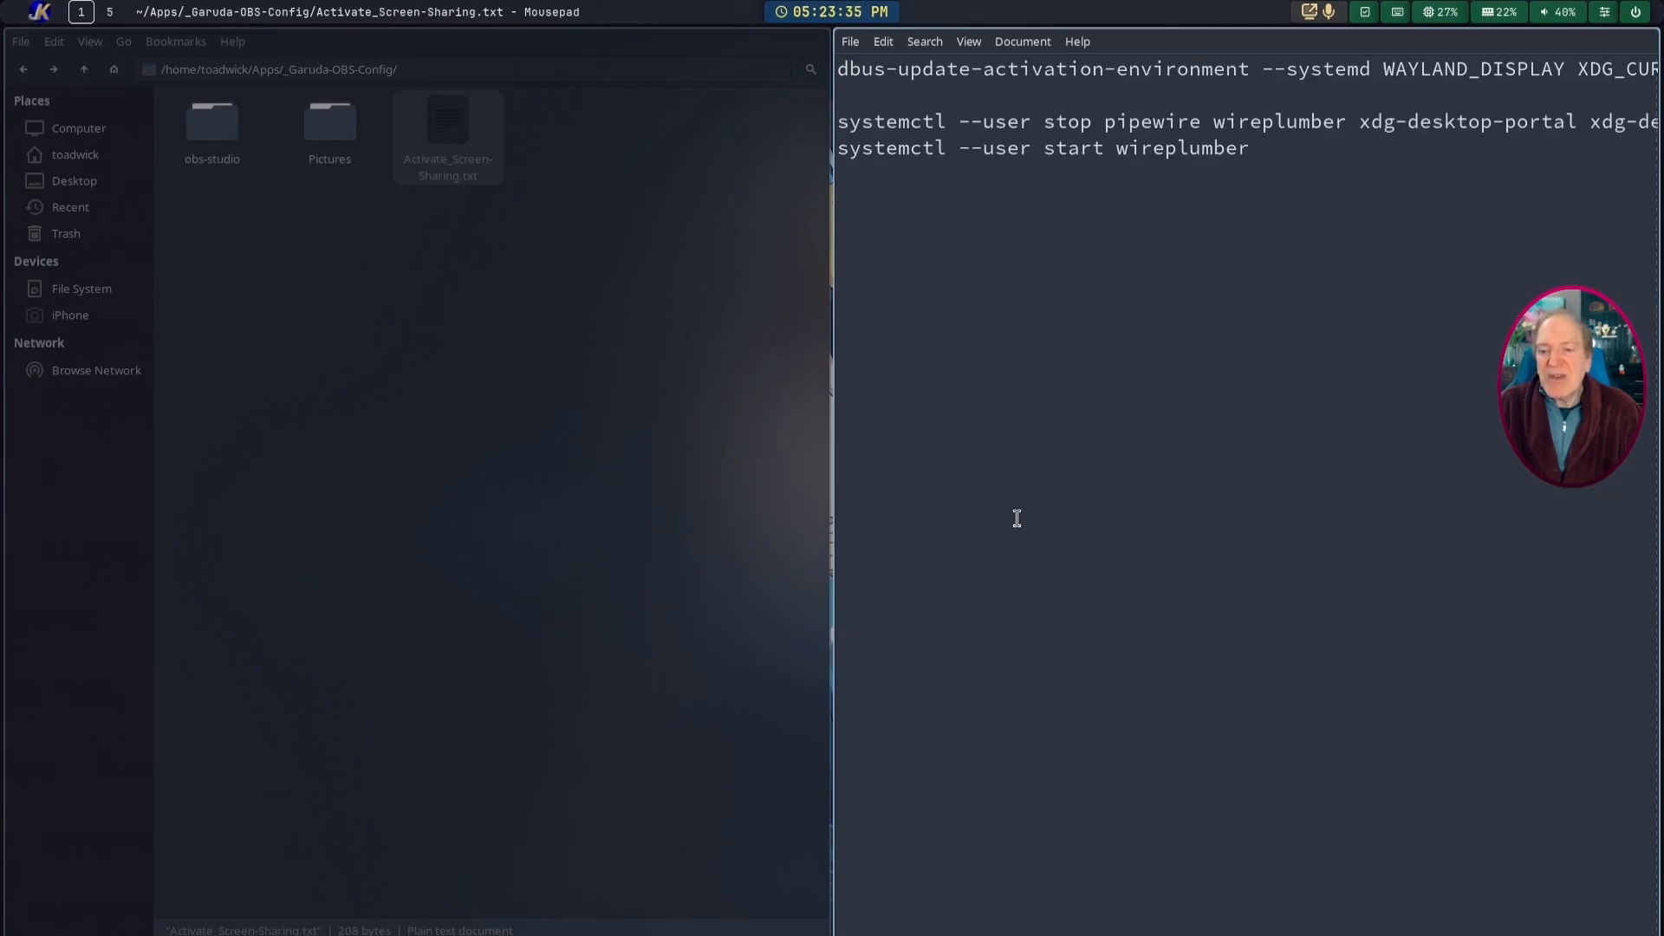
scroll(1022, 785, right, 3)
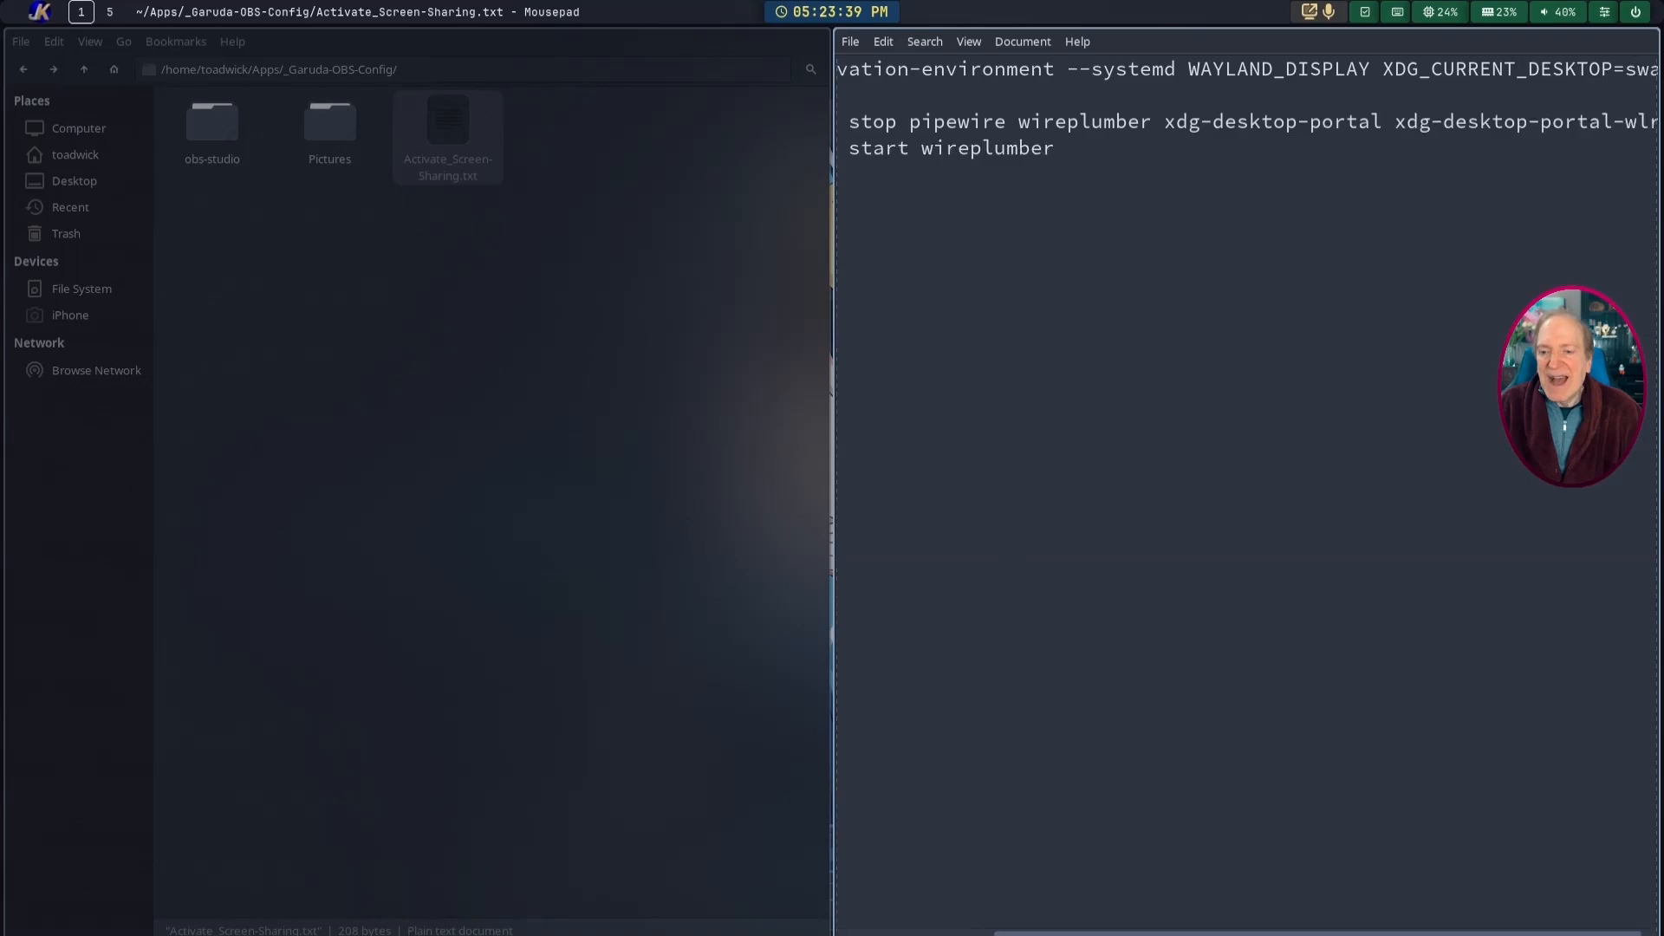
scroll(1022, 784, left, 3)
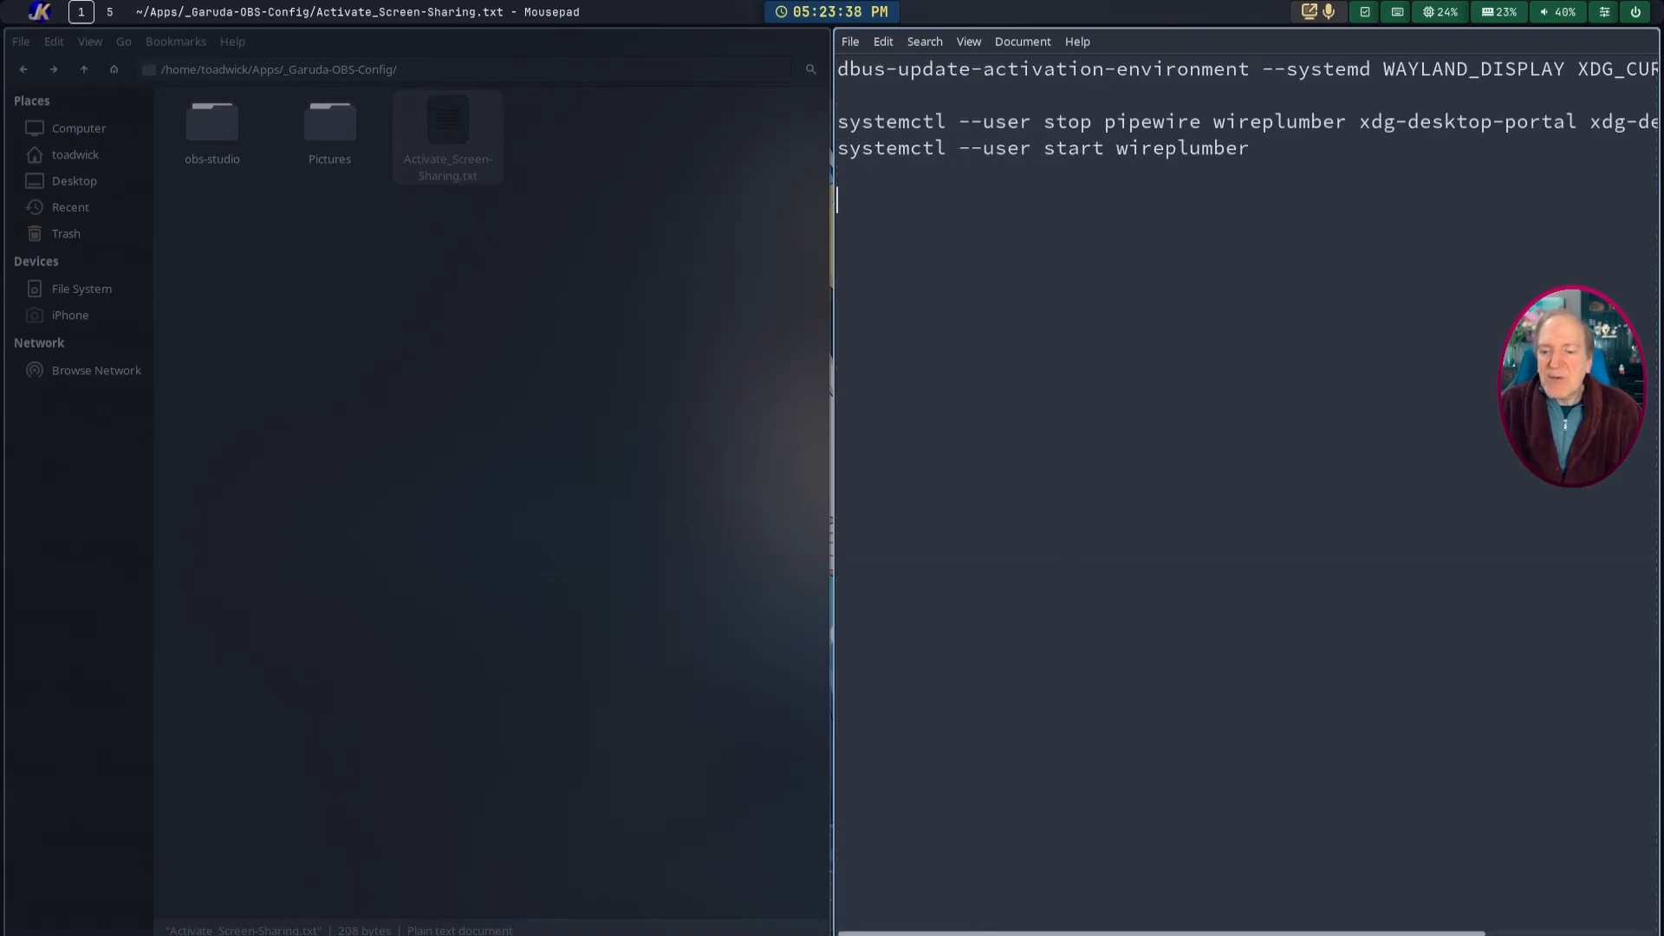
mouse_move(987, 934)
mouse_down()
mouse_move(1069, 933)
mouse_move(980, 932)
mouse_up()
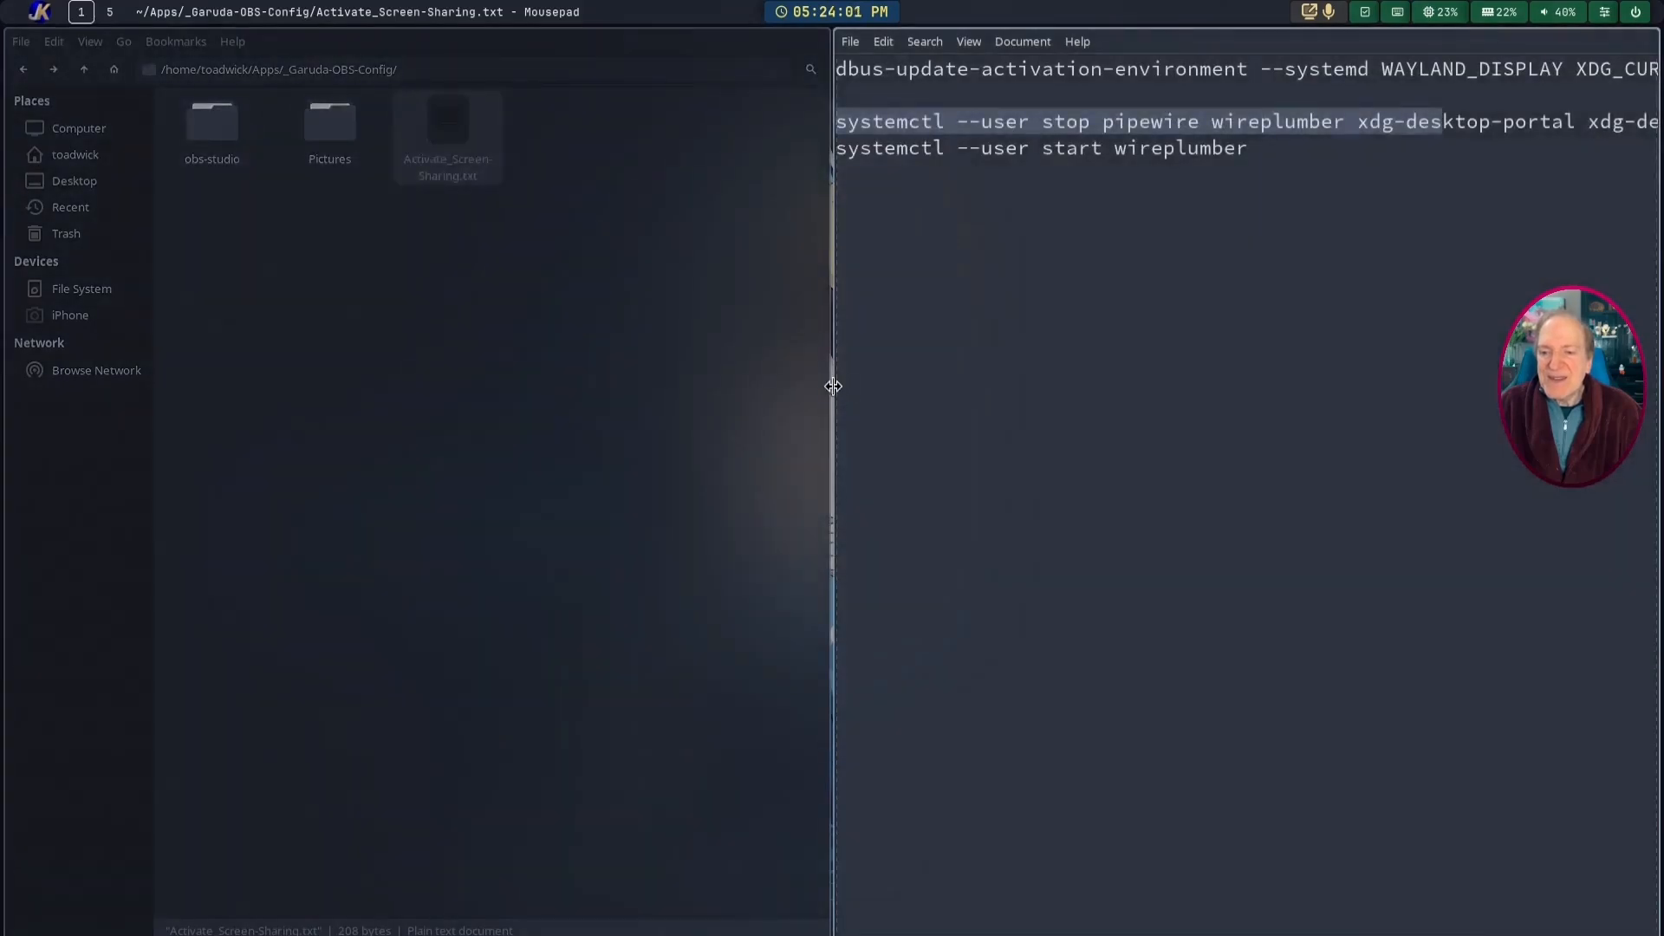
drag(833, 385, 395, 368)
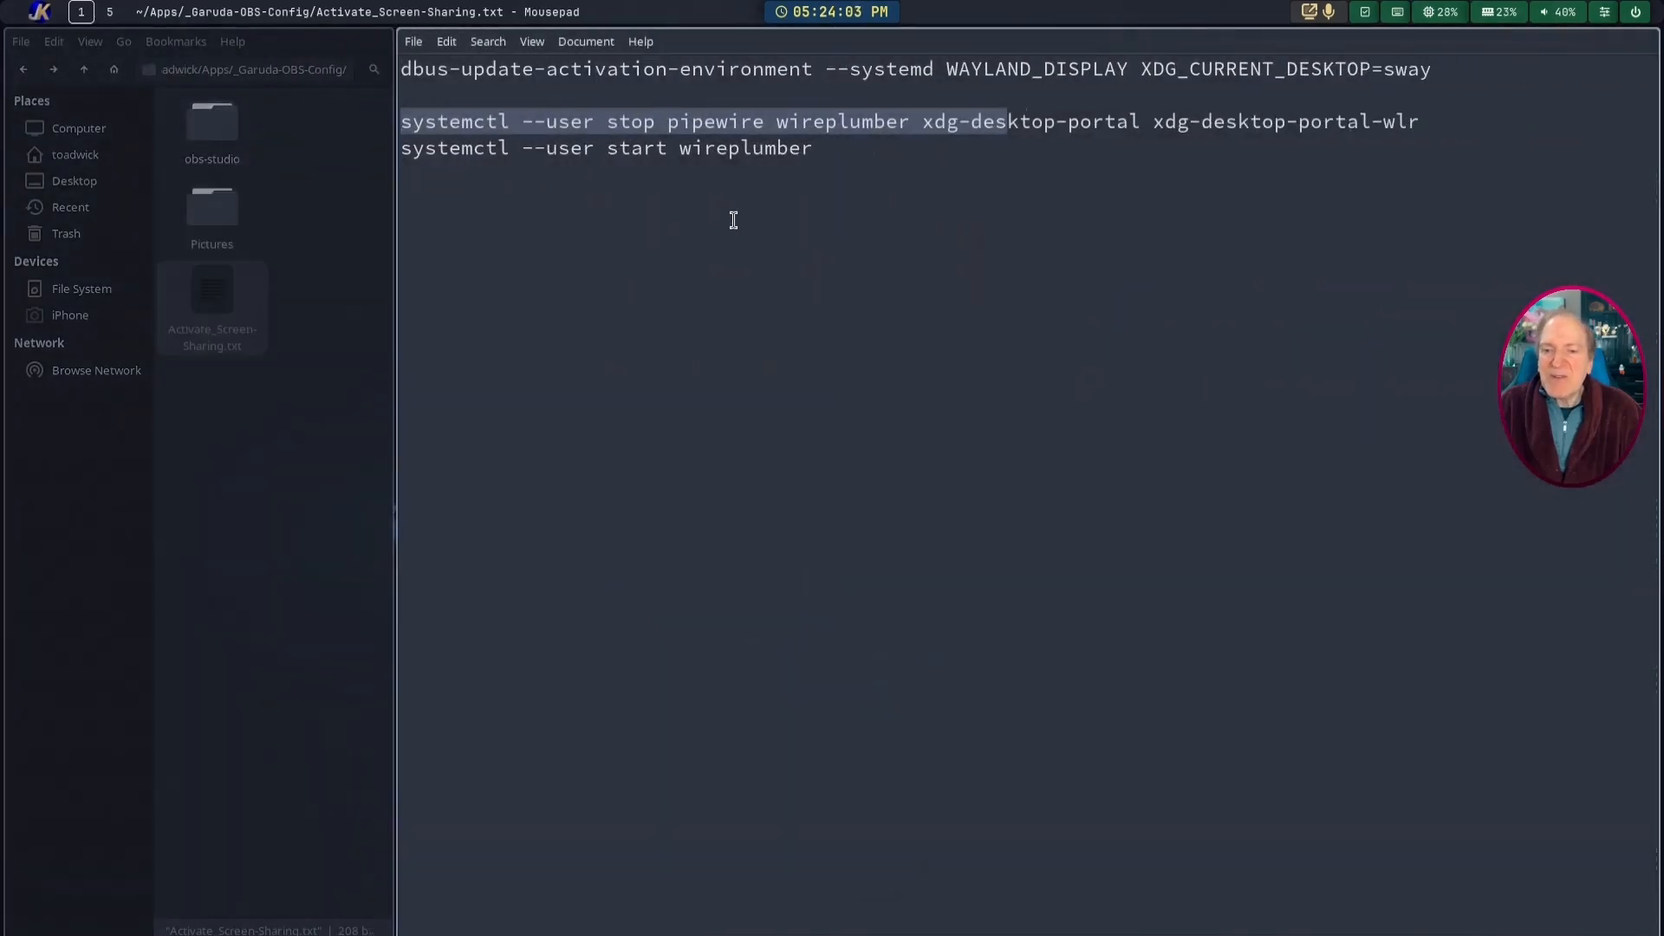
click(715, 196)
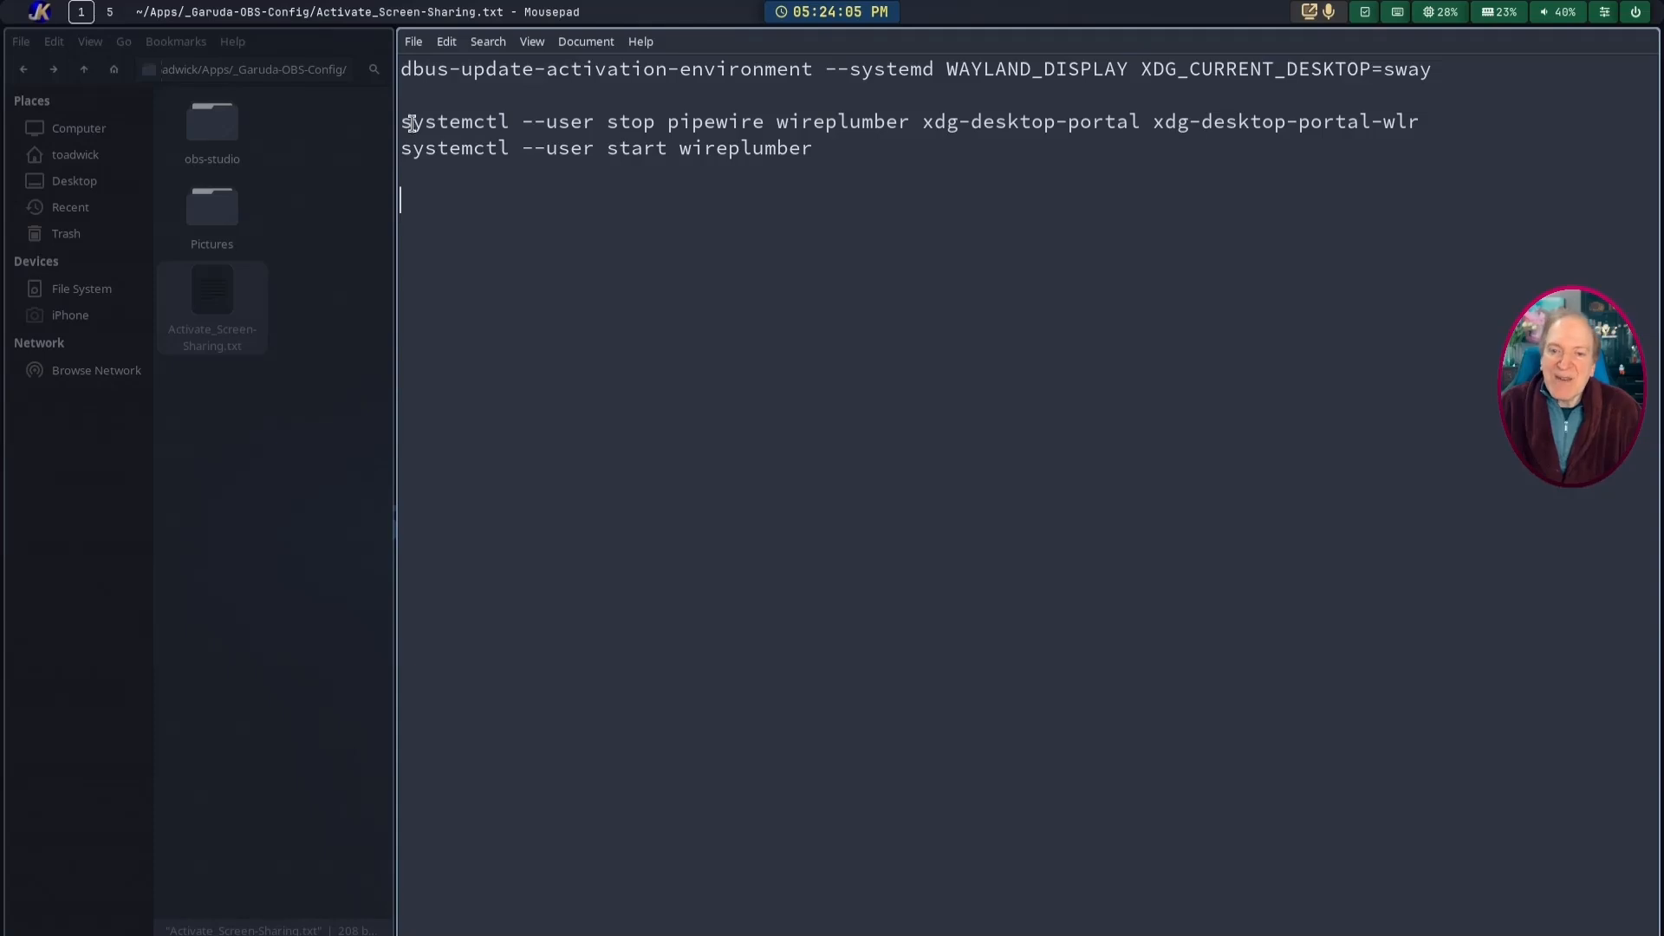